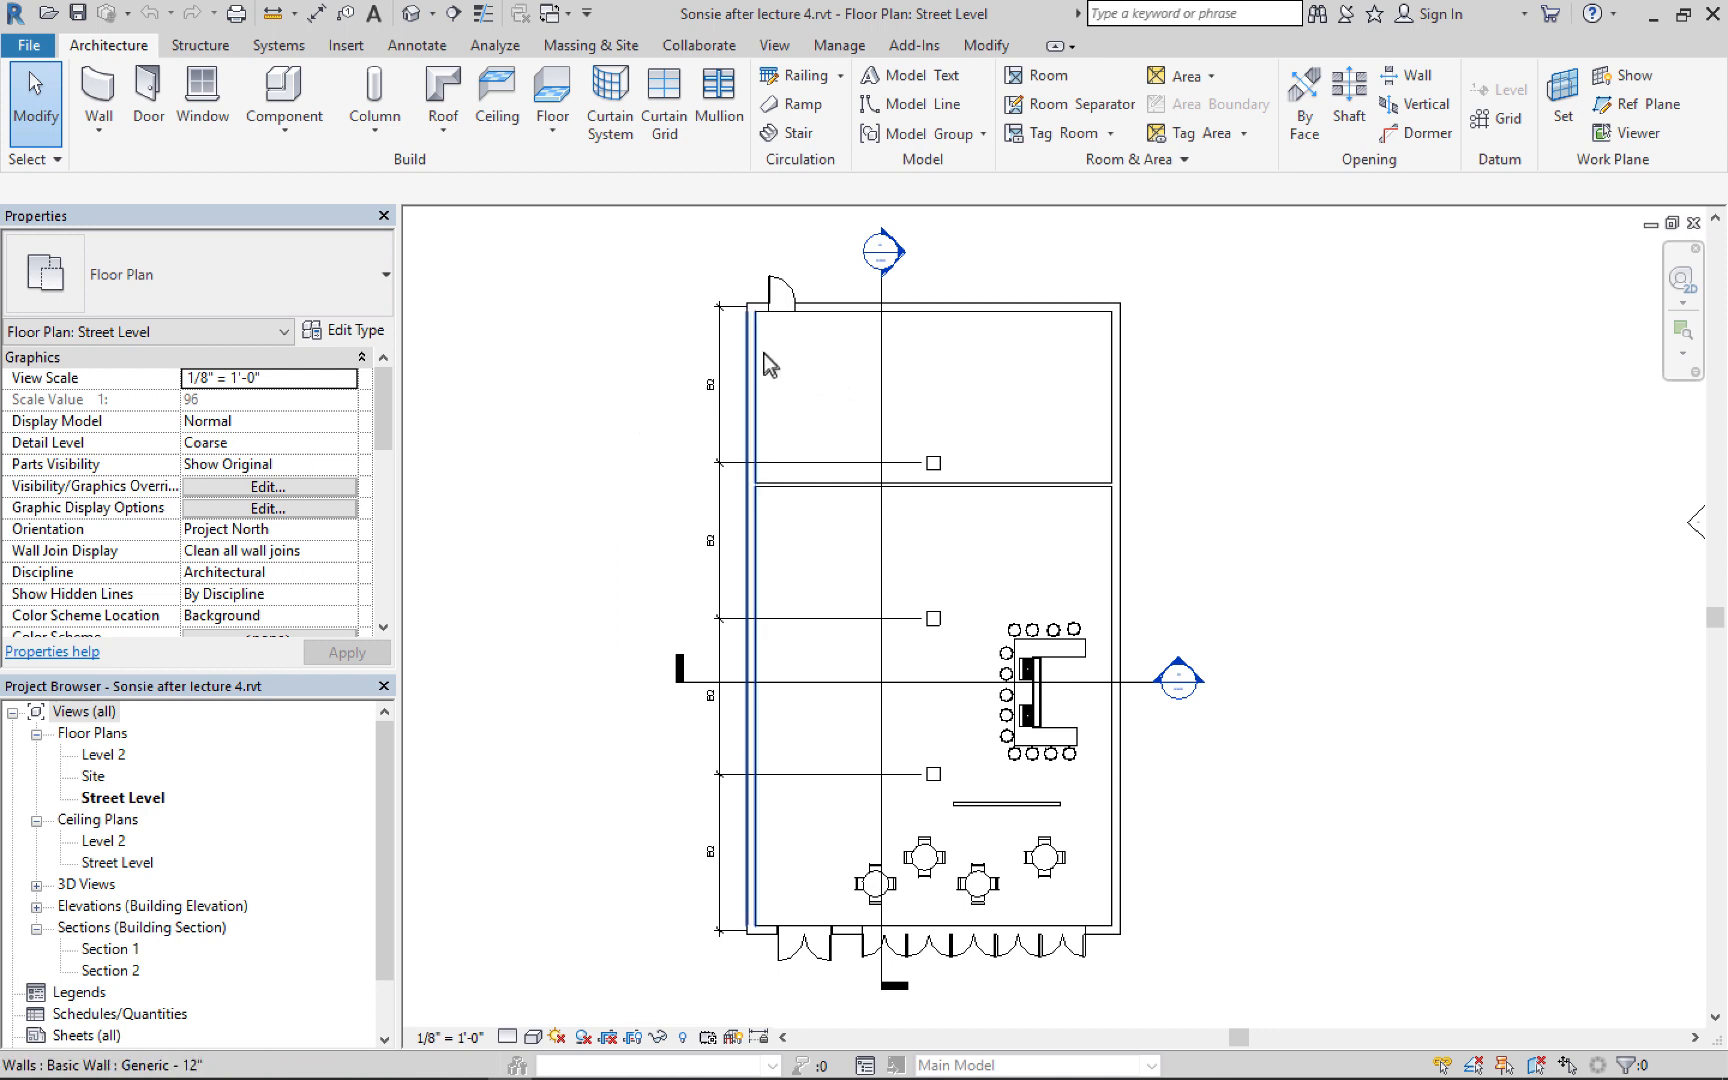
Start a new stair in the Street Level plan near the back door, leaving the run tool without placing anything
scroll(856, 366, up, 1)
scroll(846, 359, up, 3)
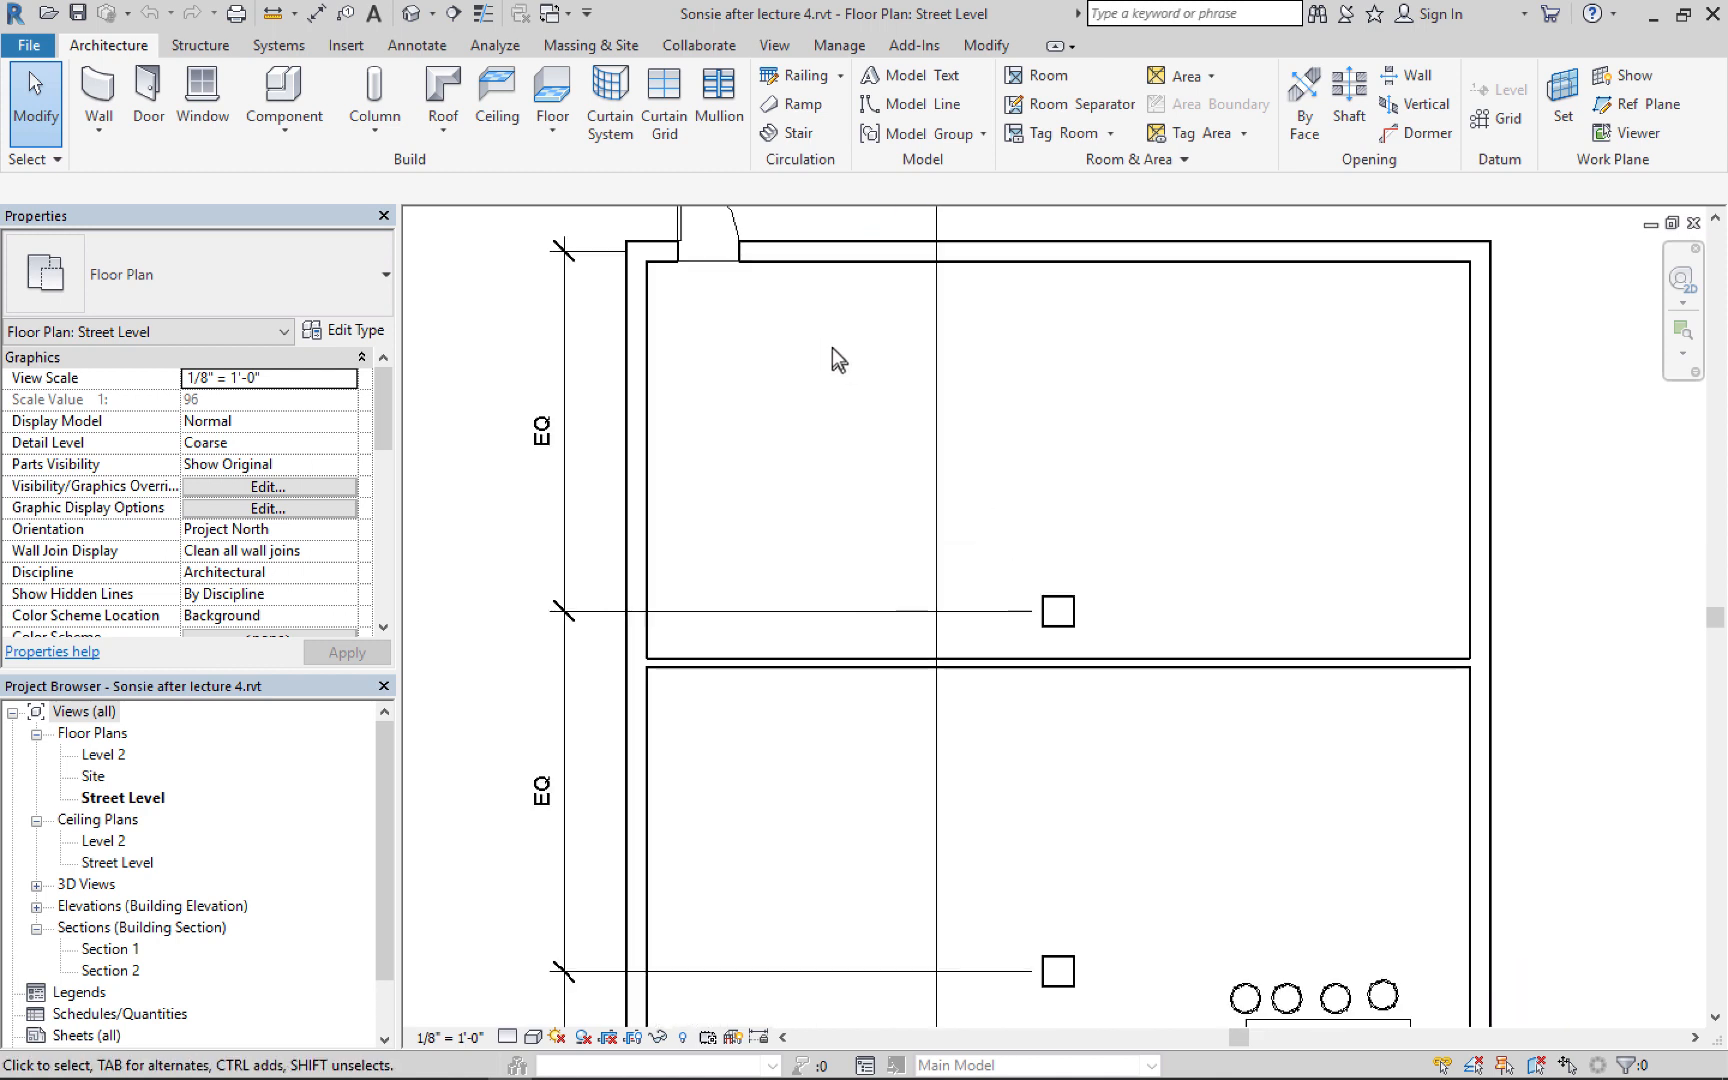
middle_drag(836, 355, 861, 508)
scroll(852, 486, up, 1)
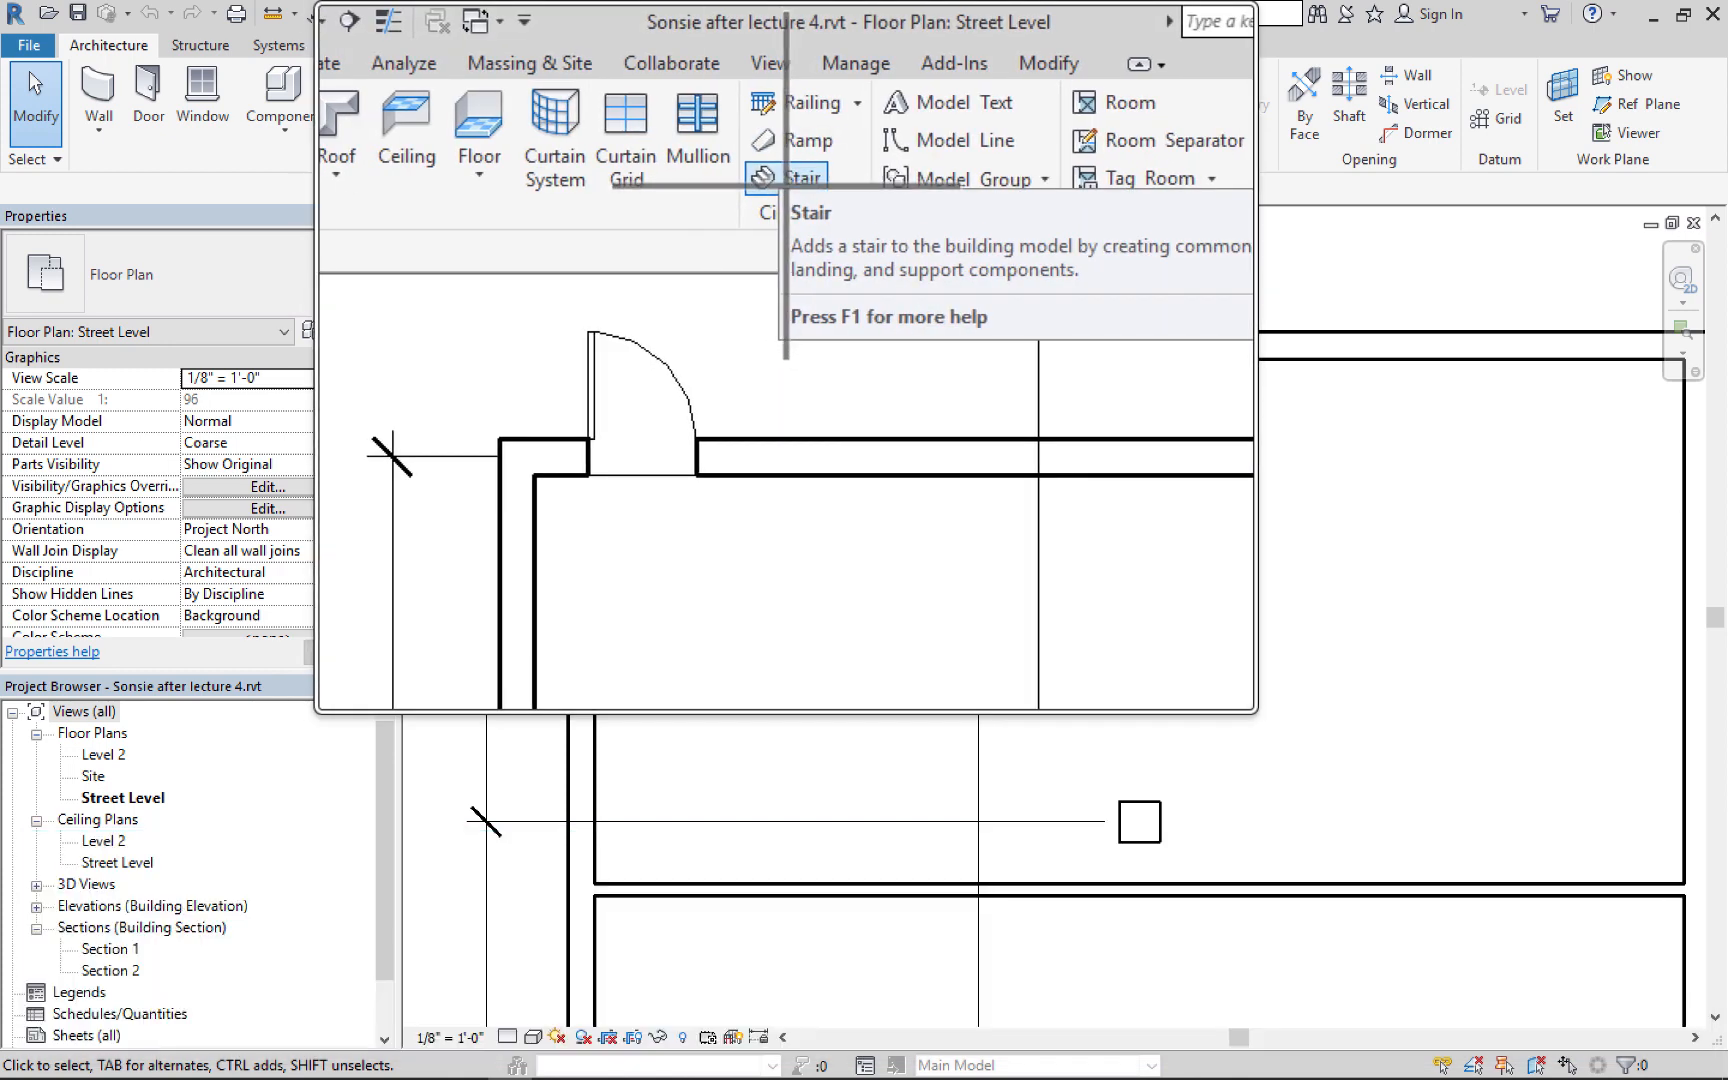
click(786, 136)
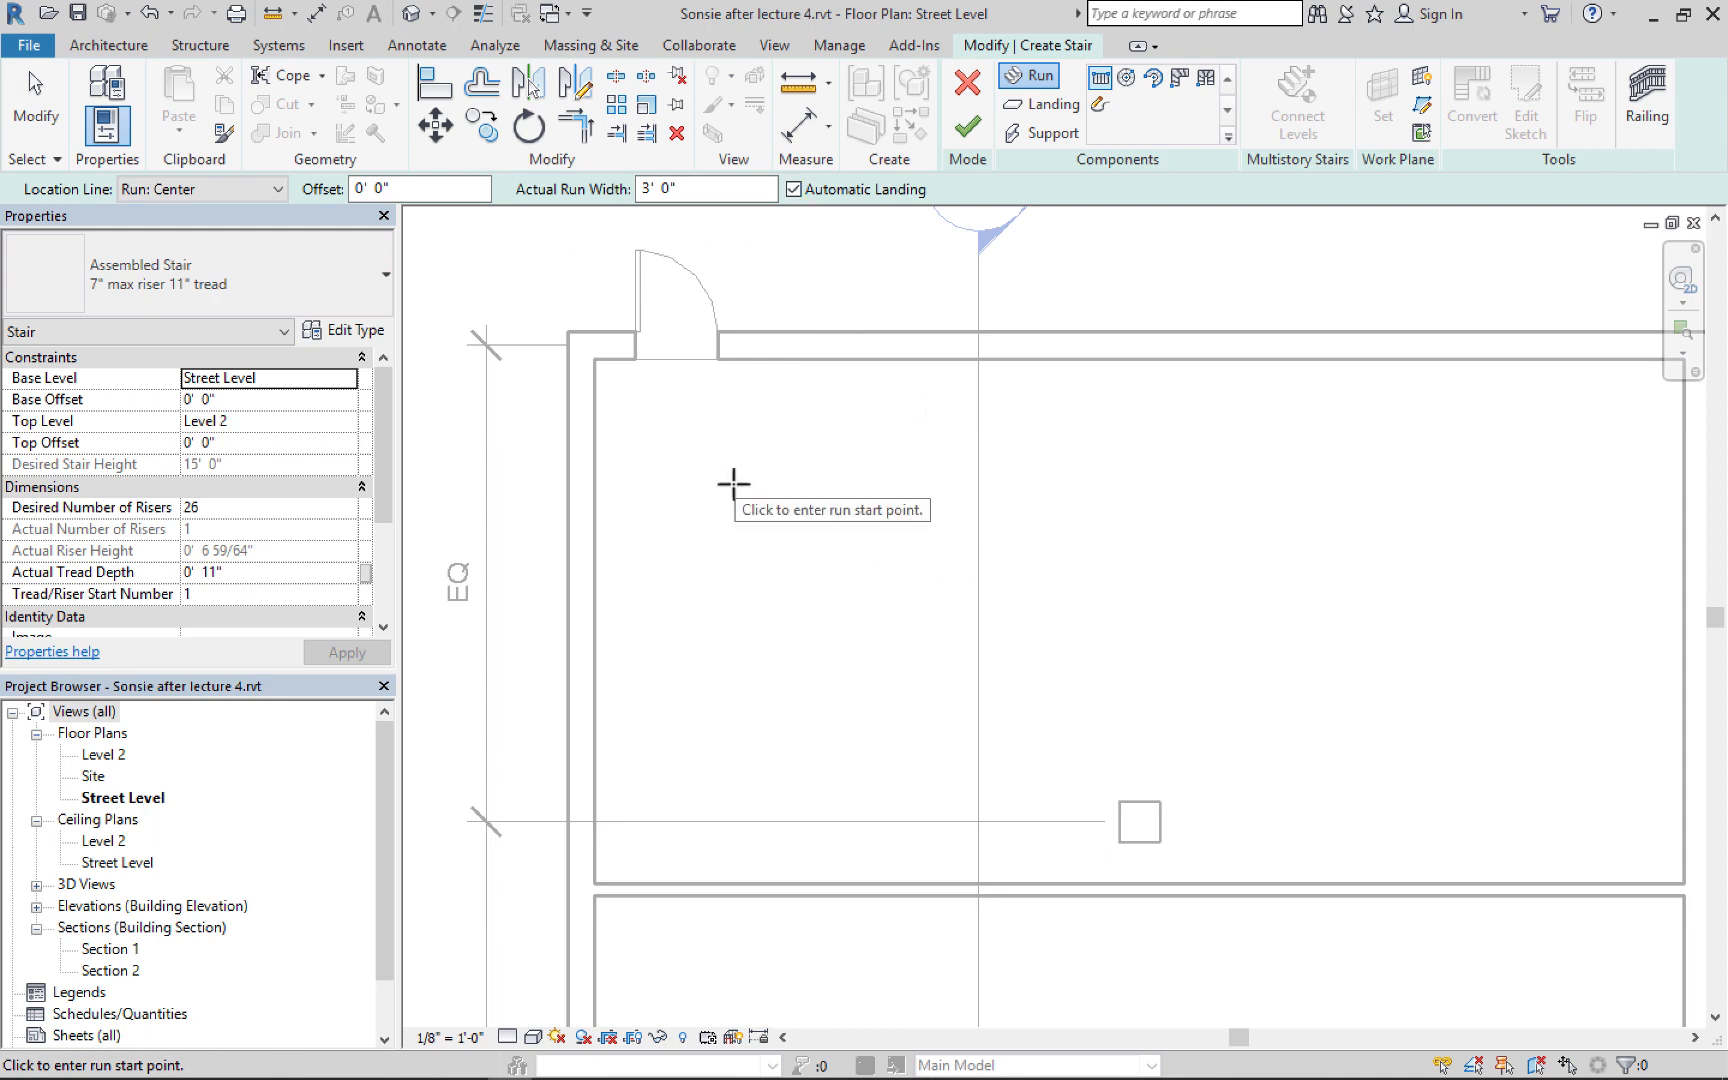
key(Escape)
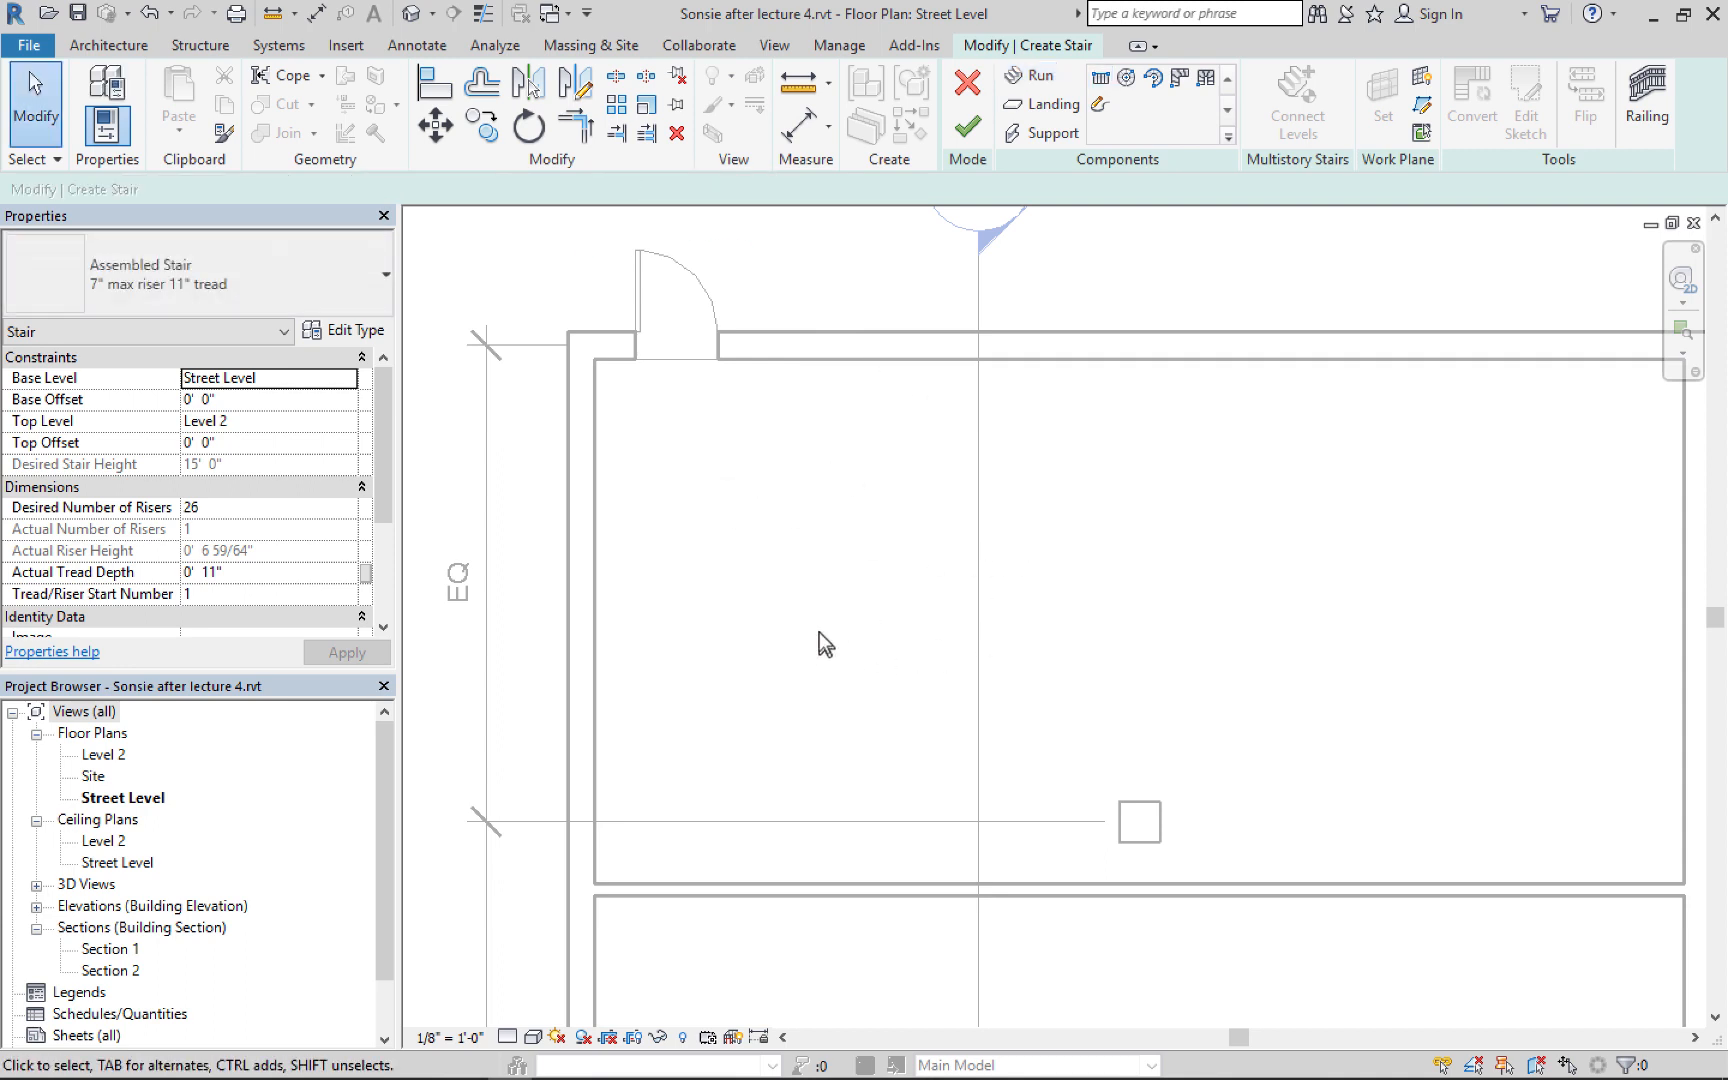
middle_drag(819, 629, 832, 648)
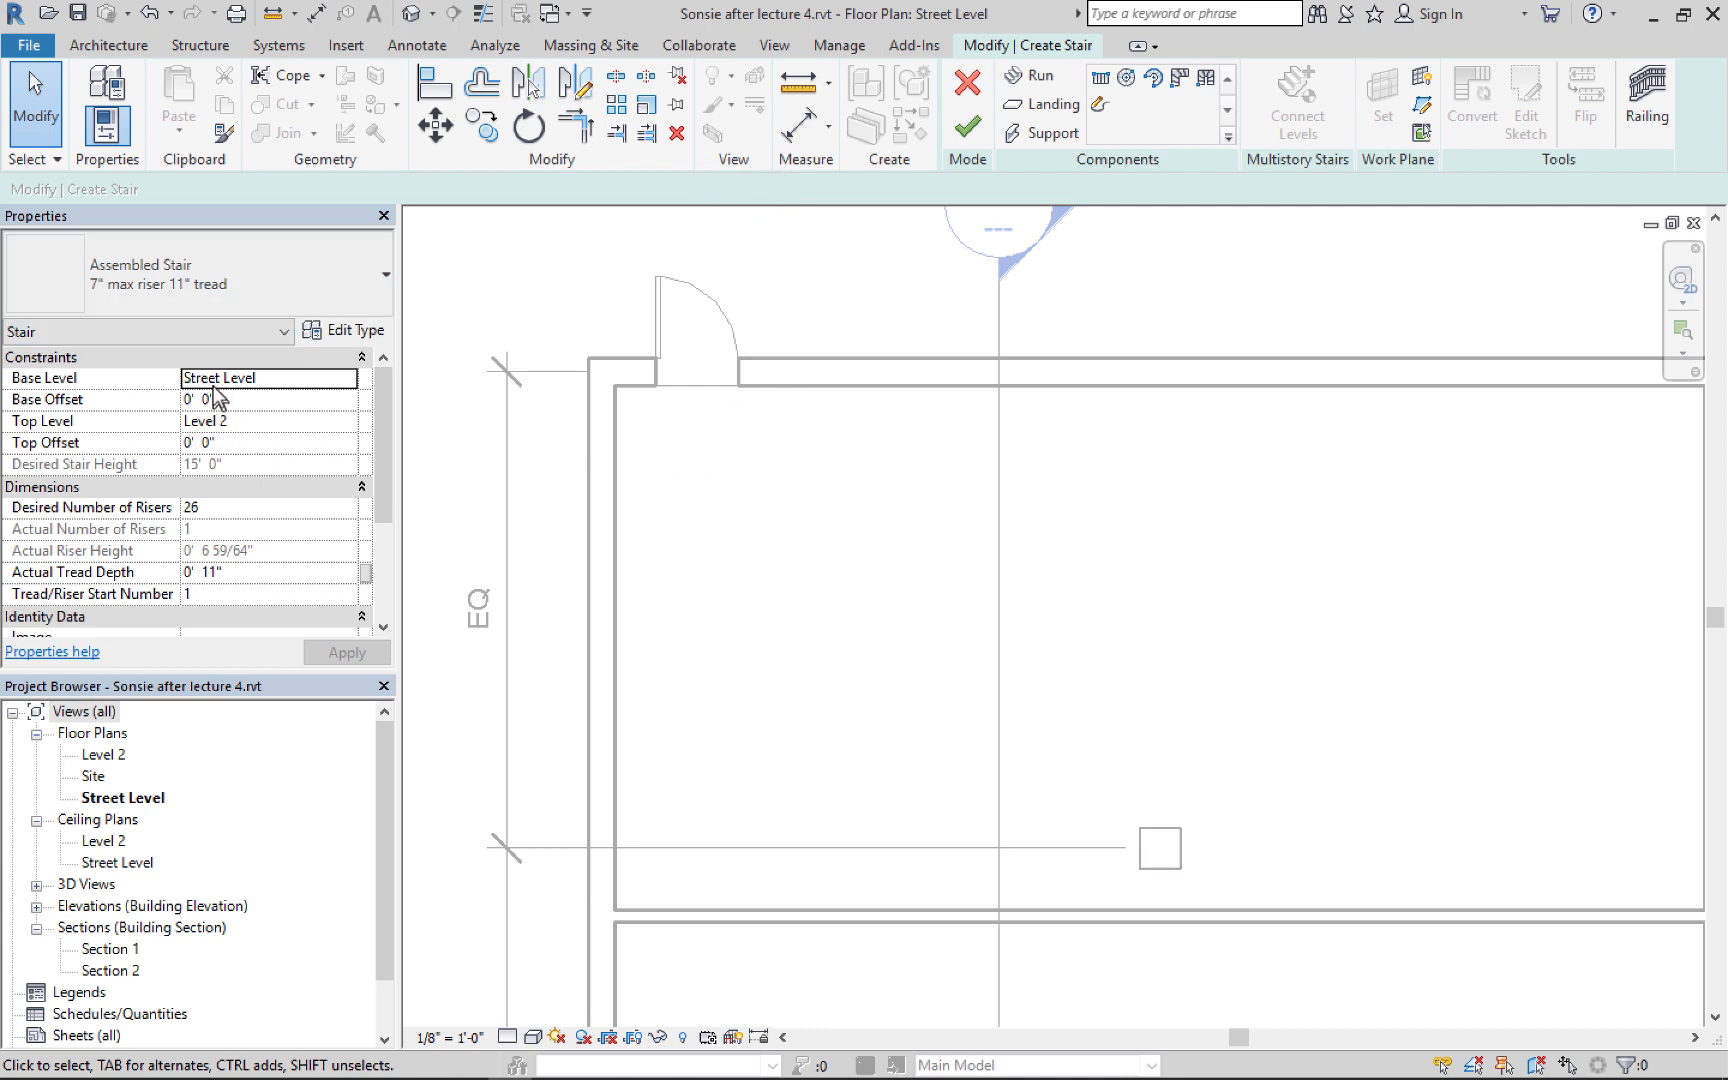
Examine the available stair types and the new stair's level constraints and riser and tread dimensions
key(super+plus)
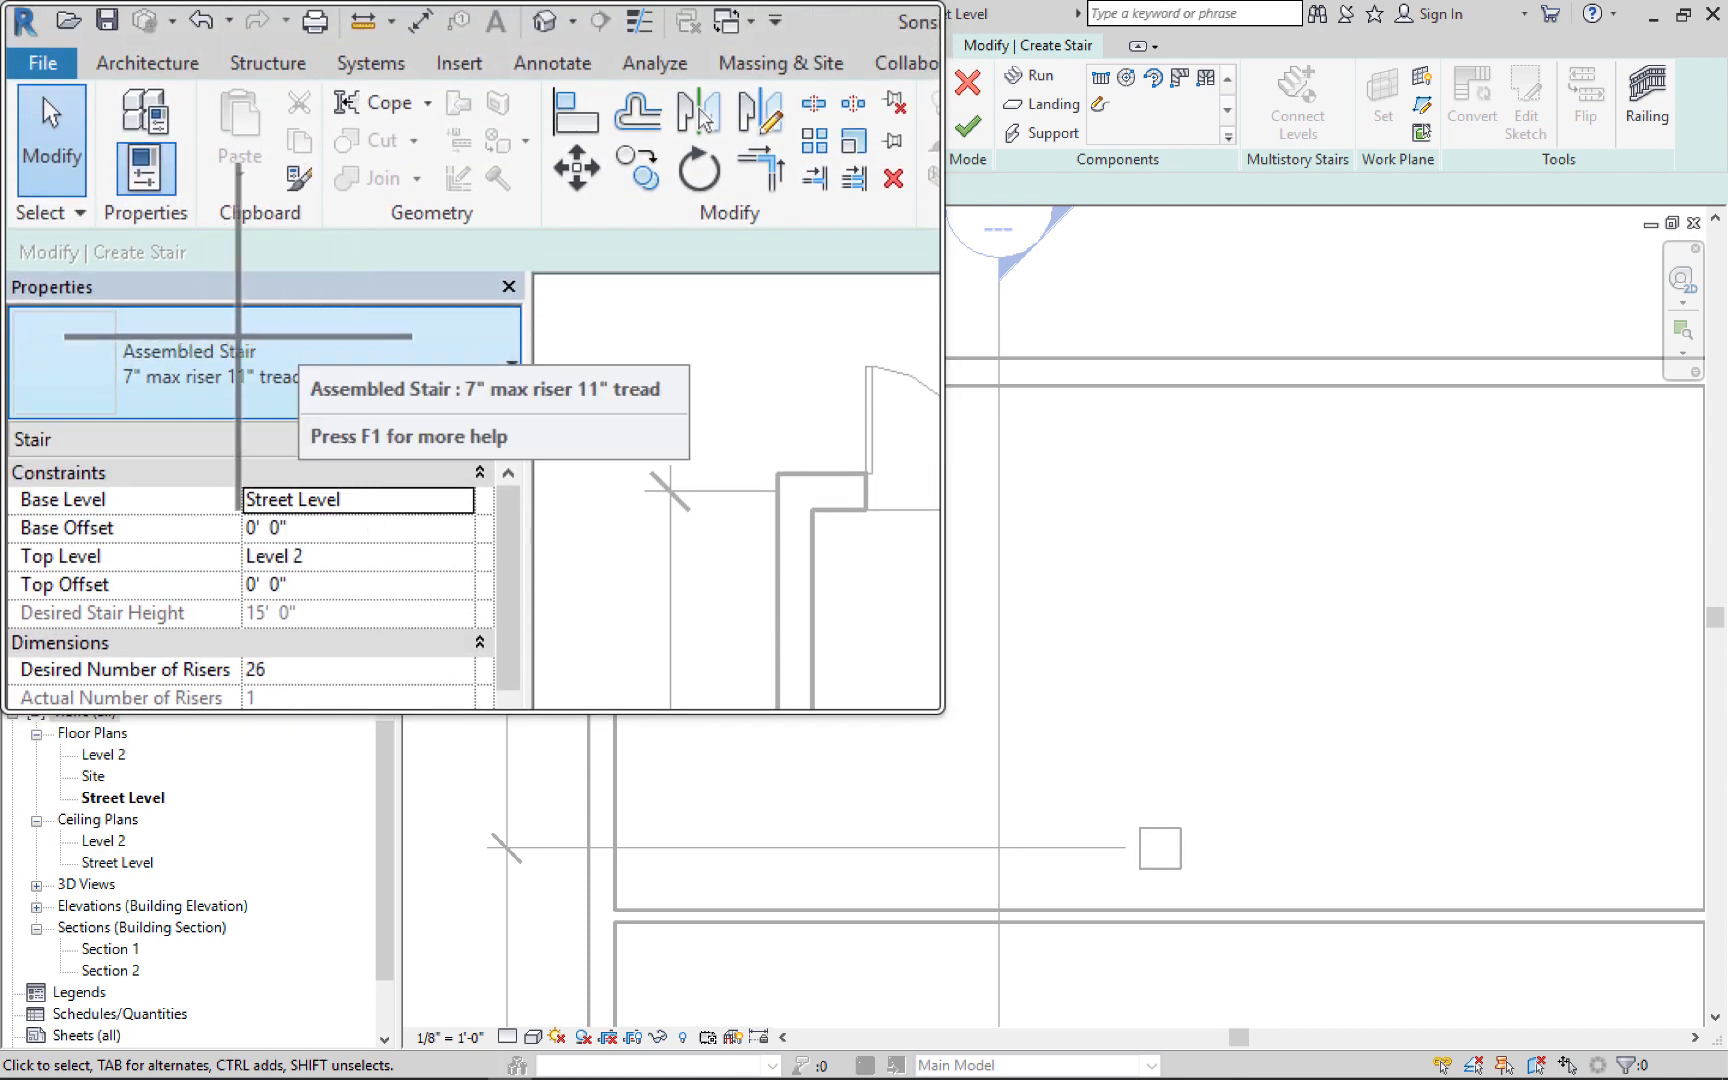
key(super+Escape)
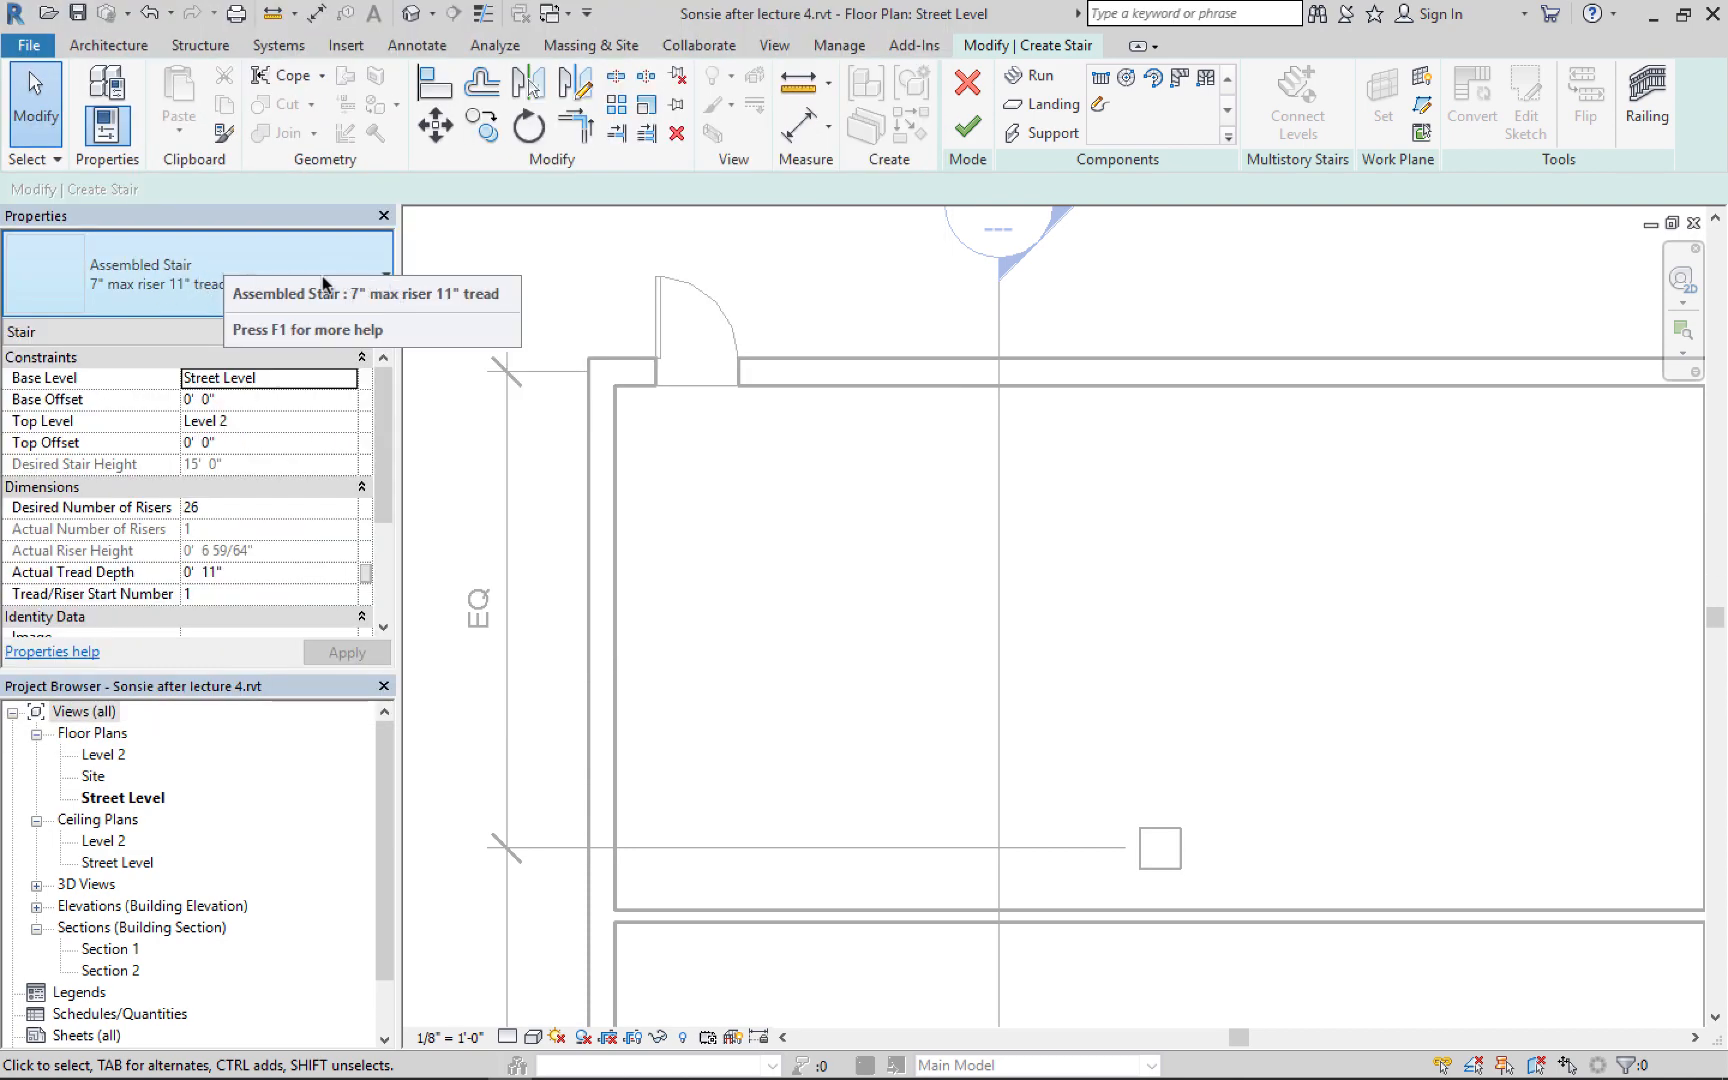
click(380, 281)
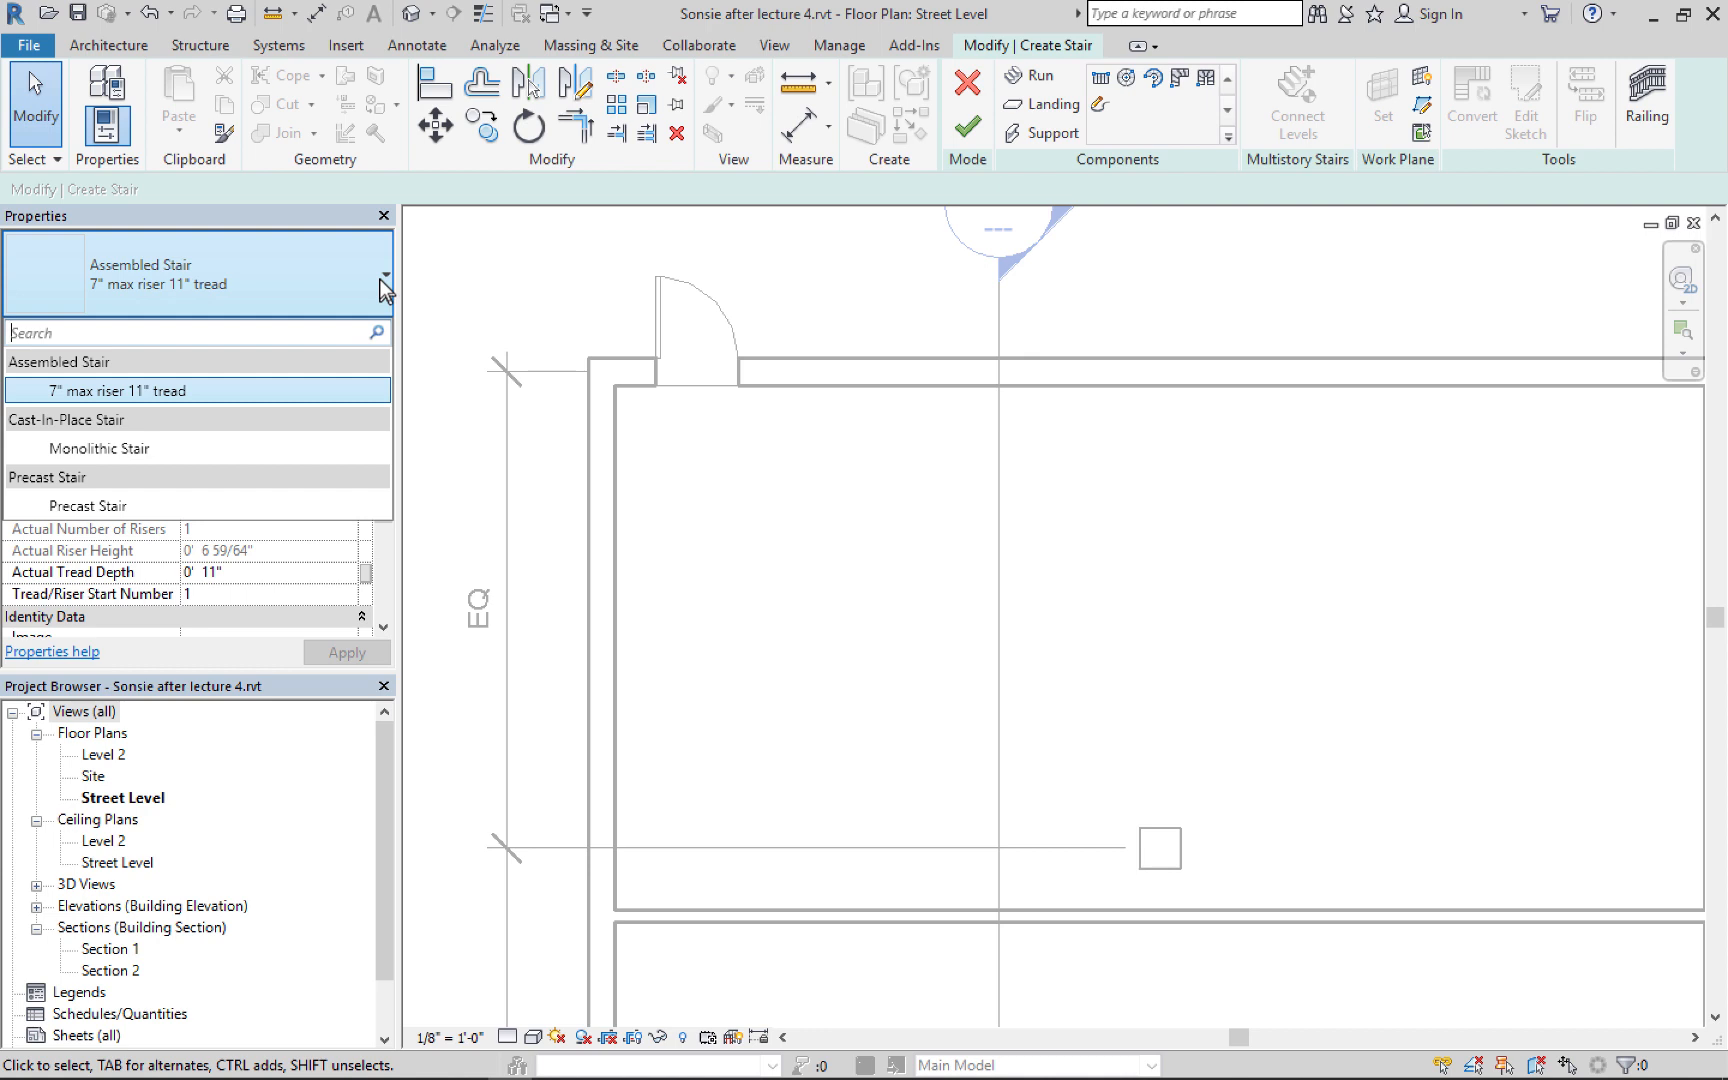
click(383, 280)
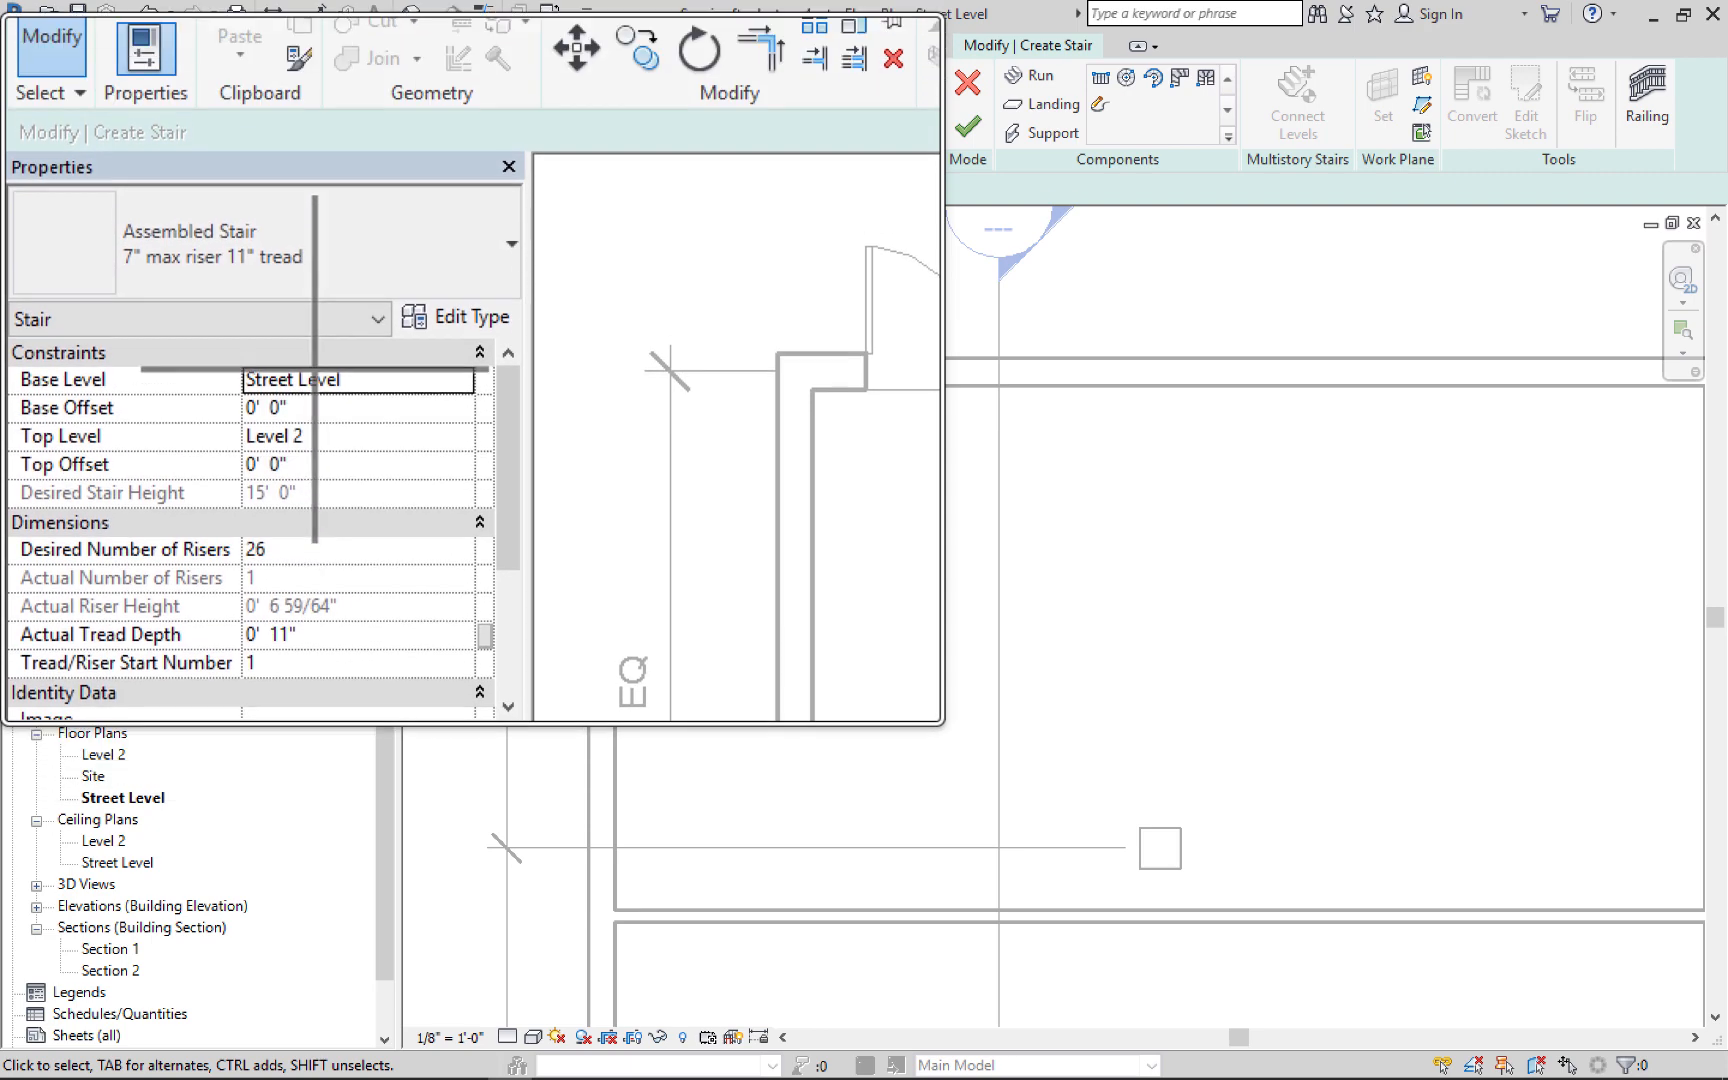
click(250, 433)
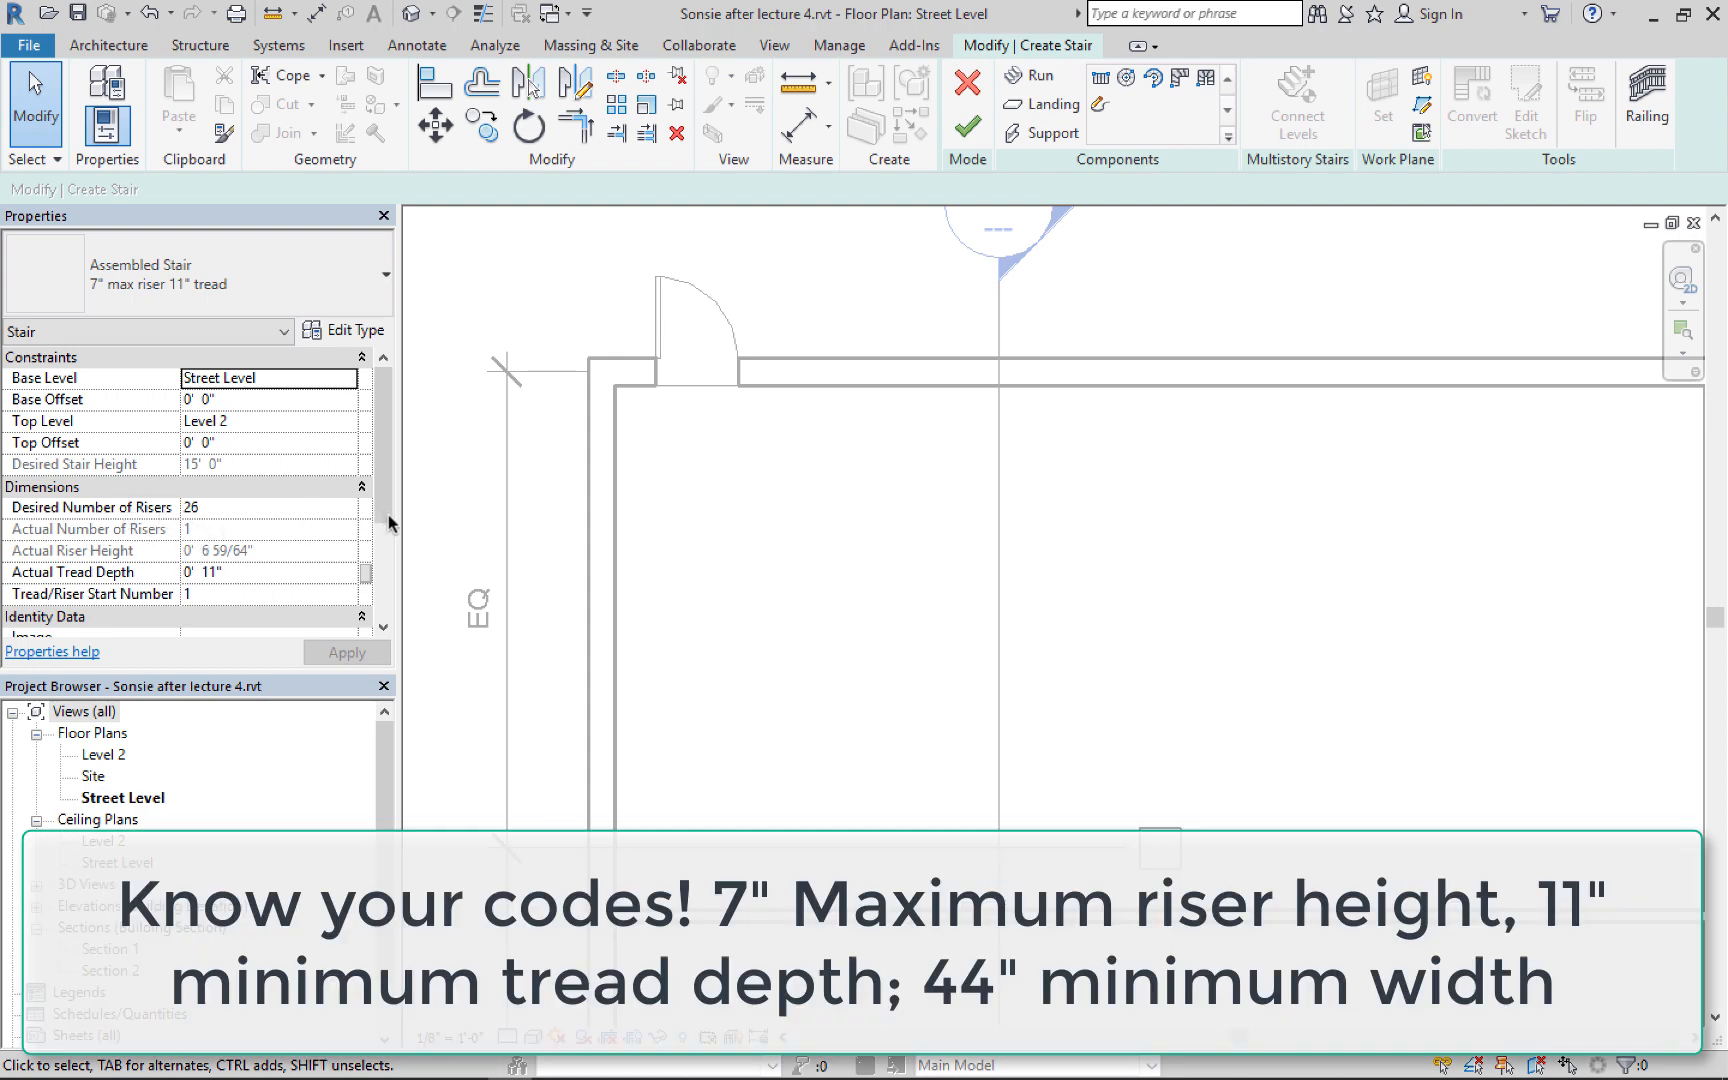
drag(387, 521, 372, 400)
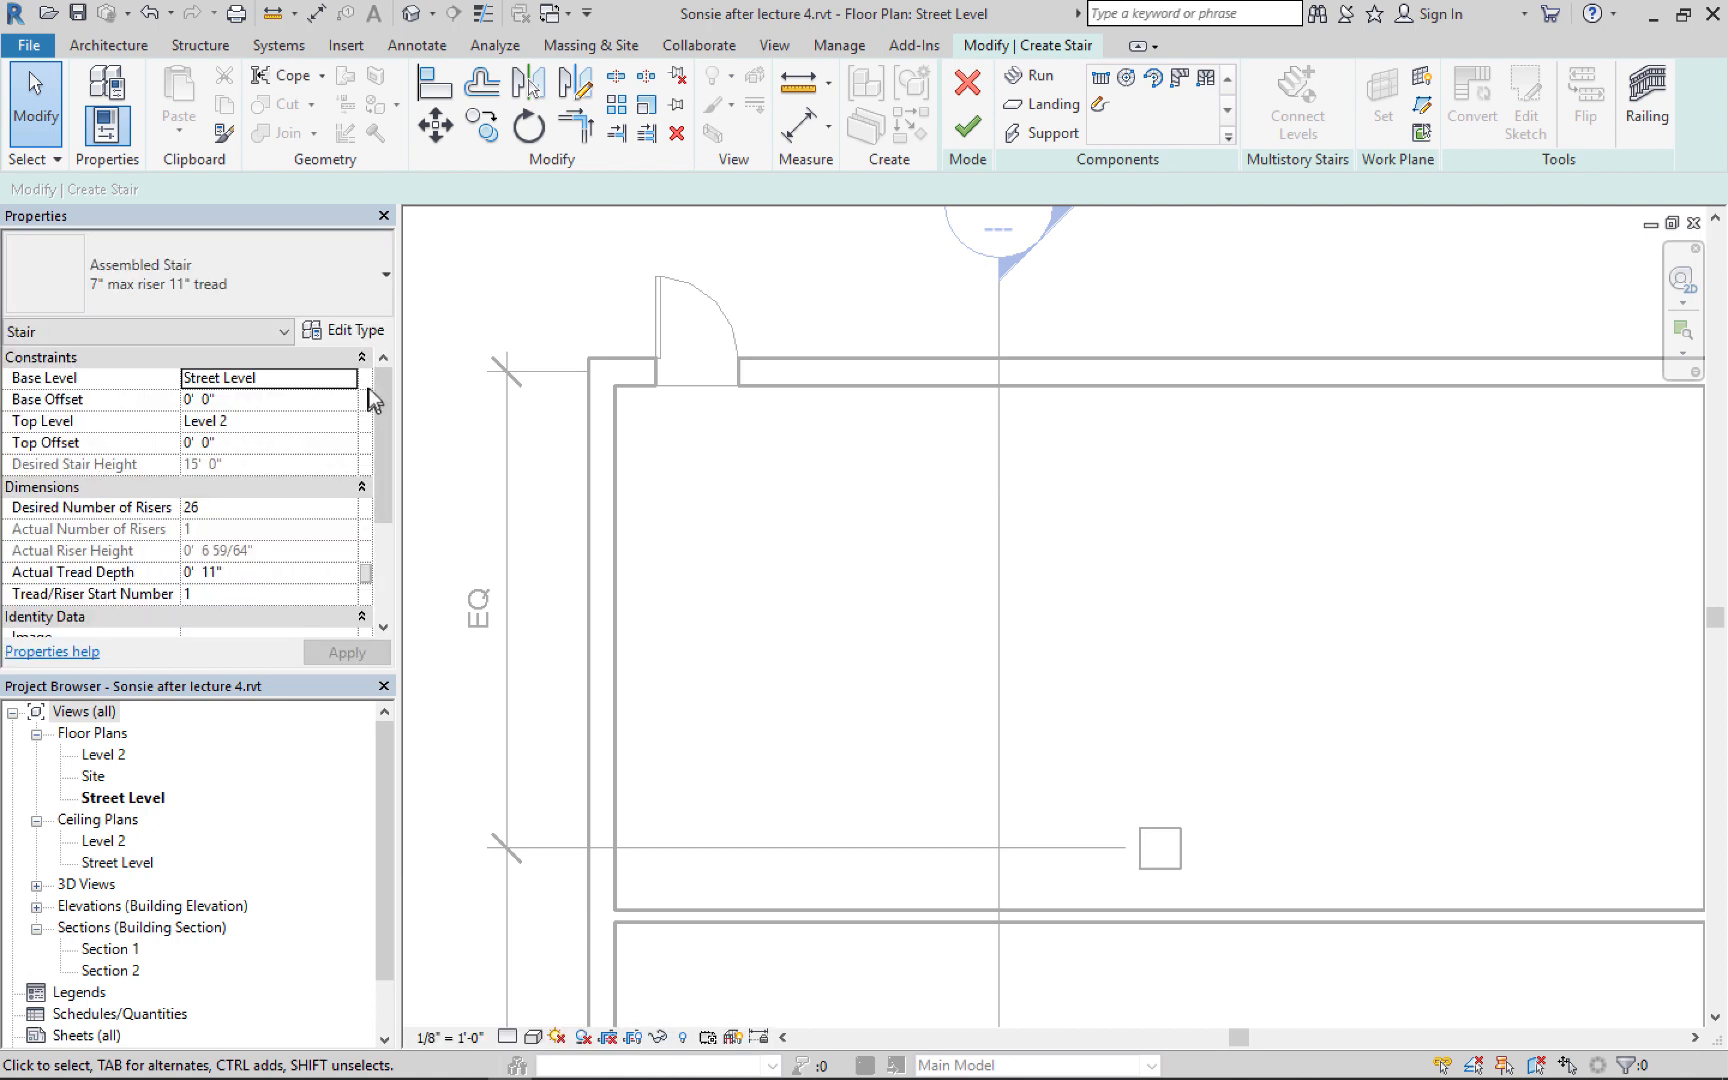
Set the minimum run width of the 7" max riser 11" tread stair type to 3' 8"
click(352, 335)
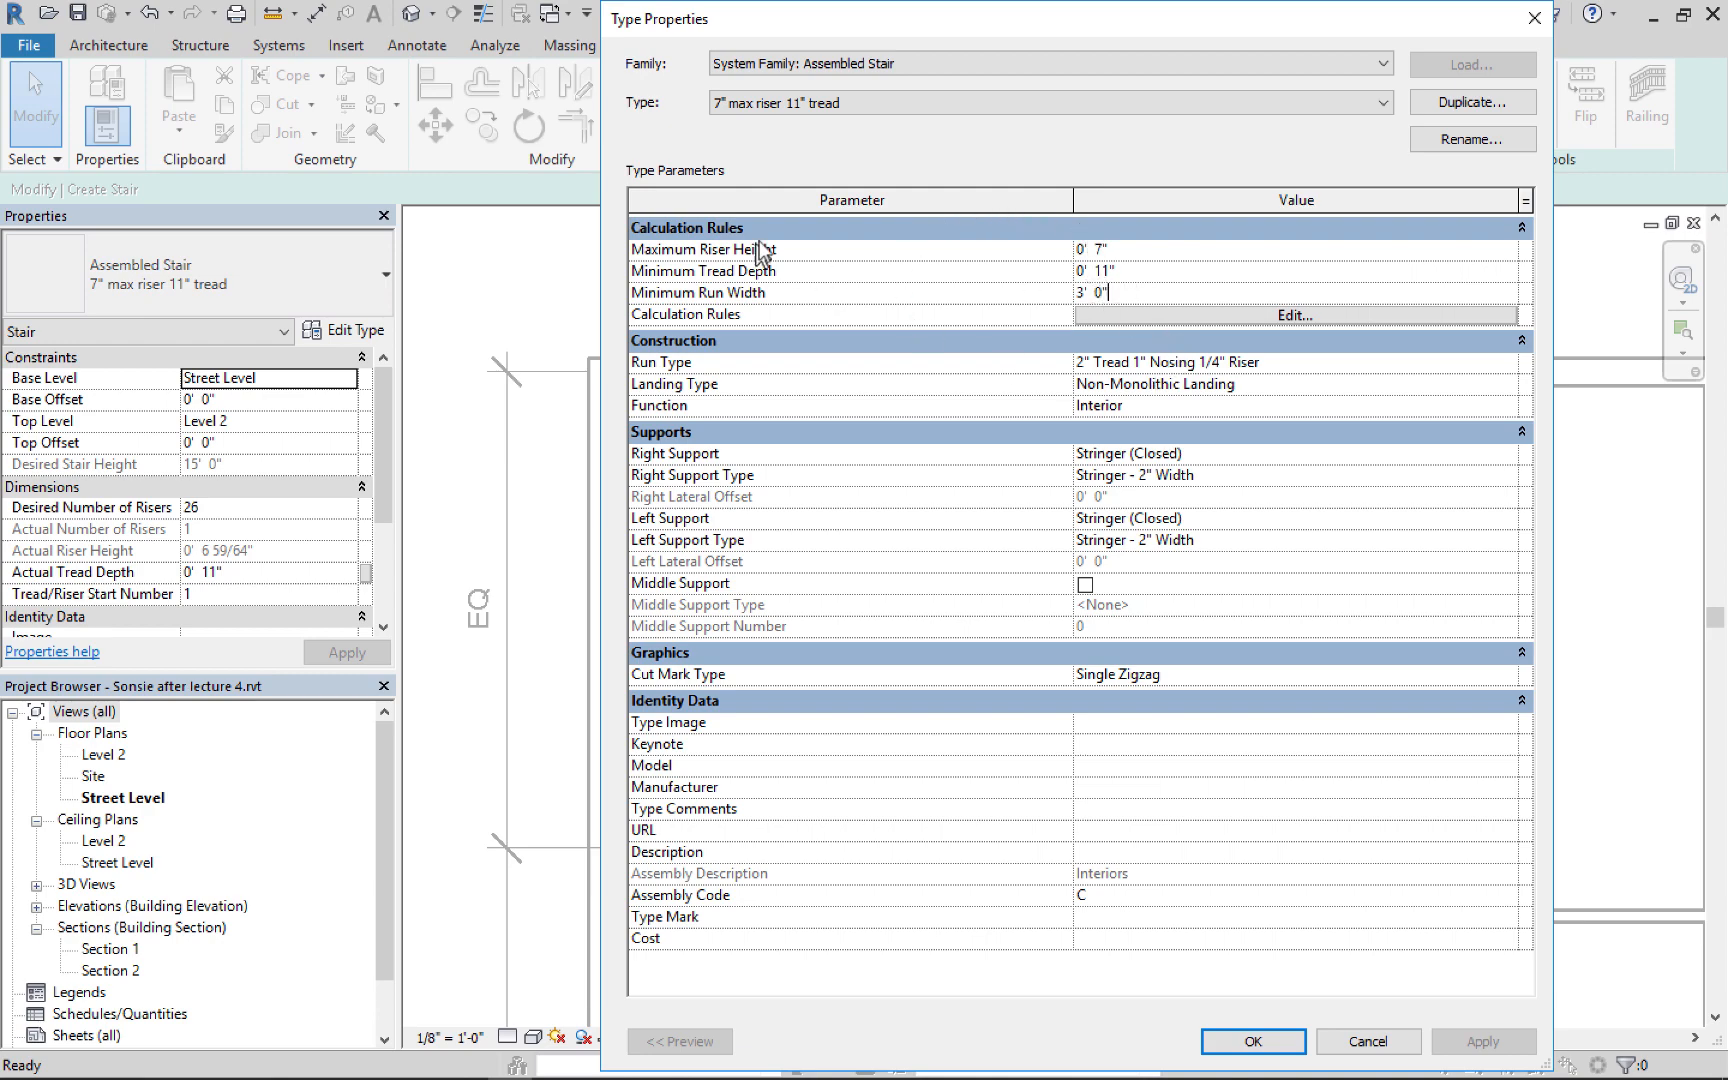
key(alt+super+8)
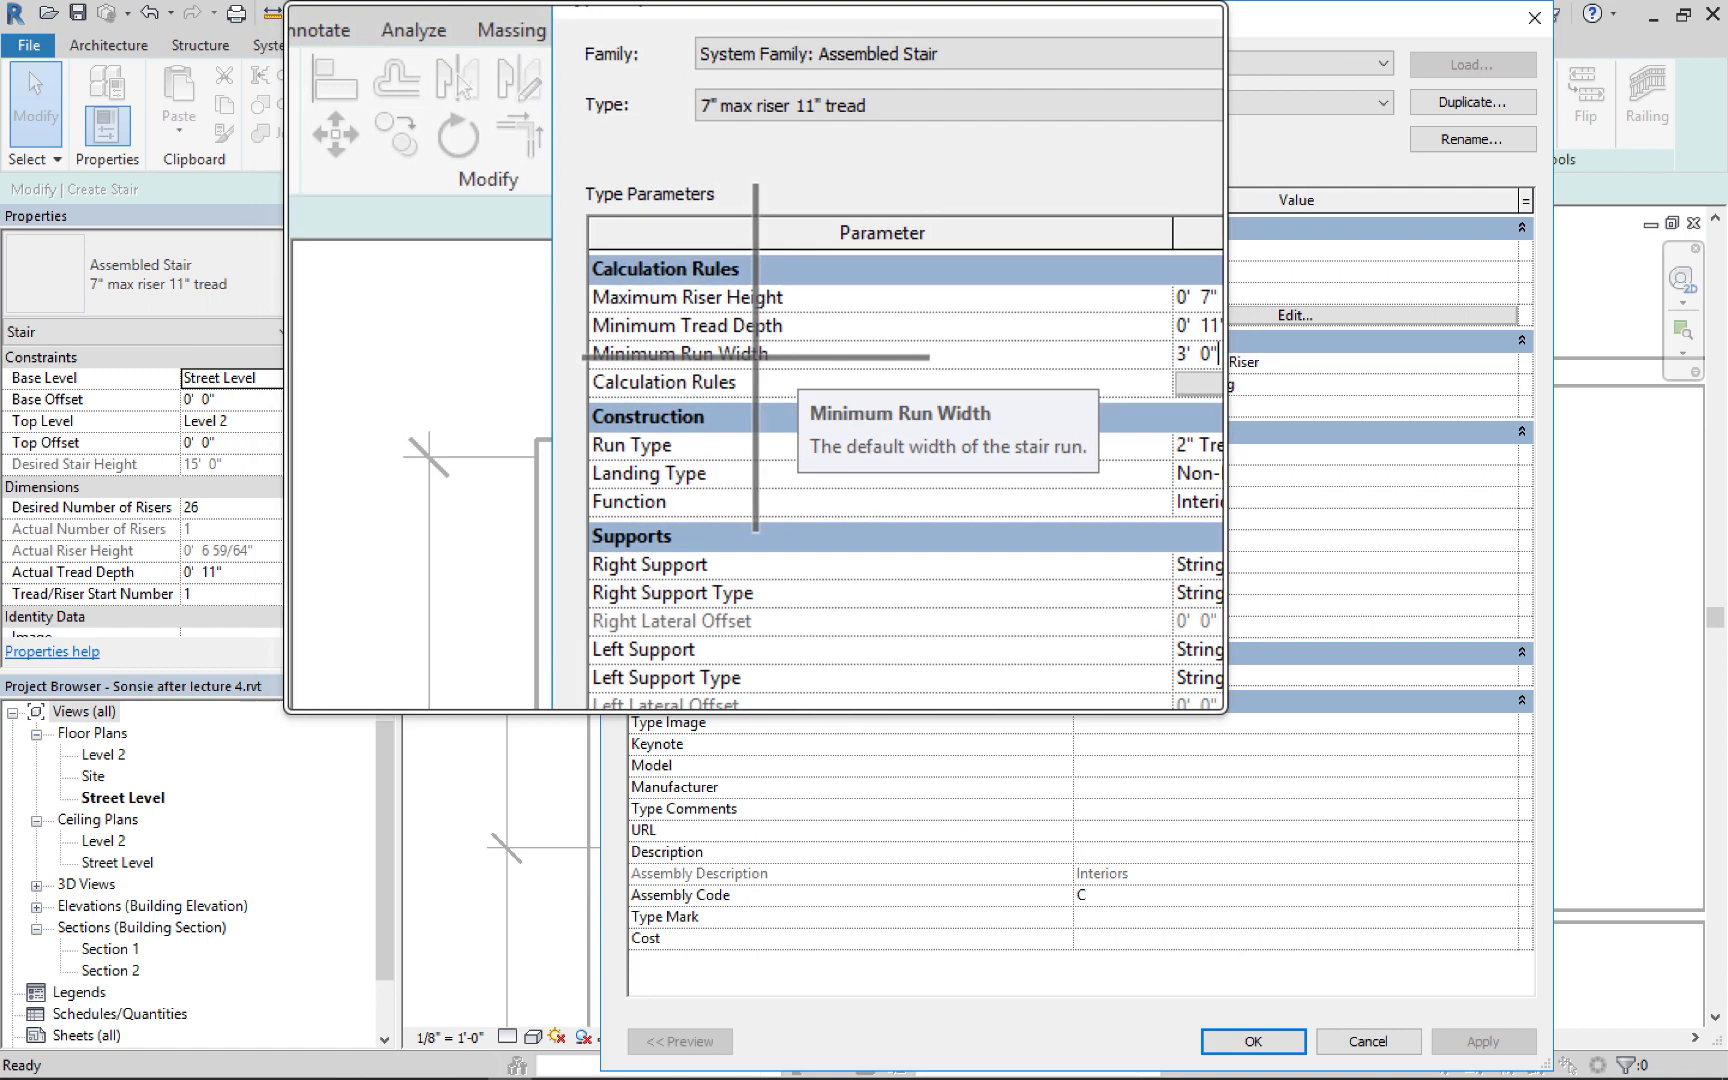
key(alt+super+8)
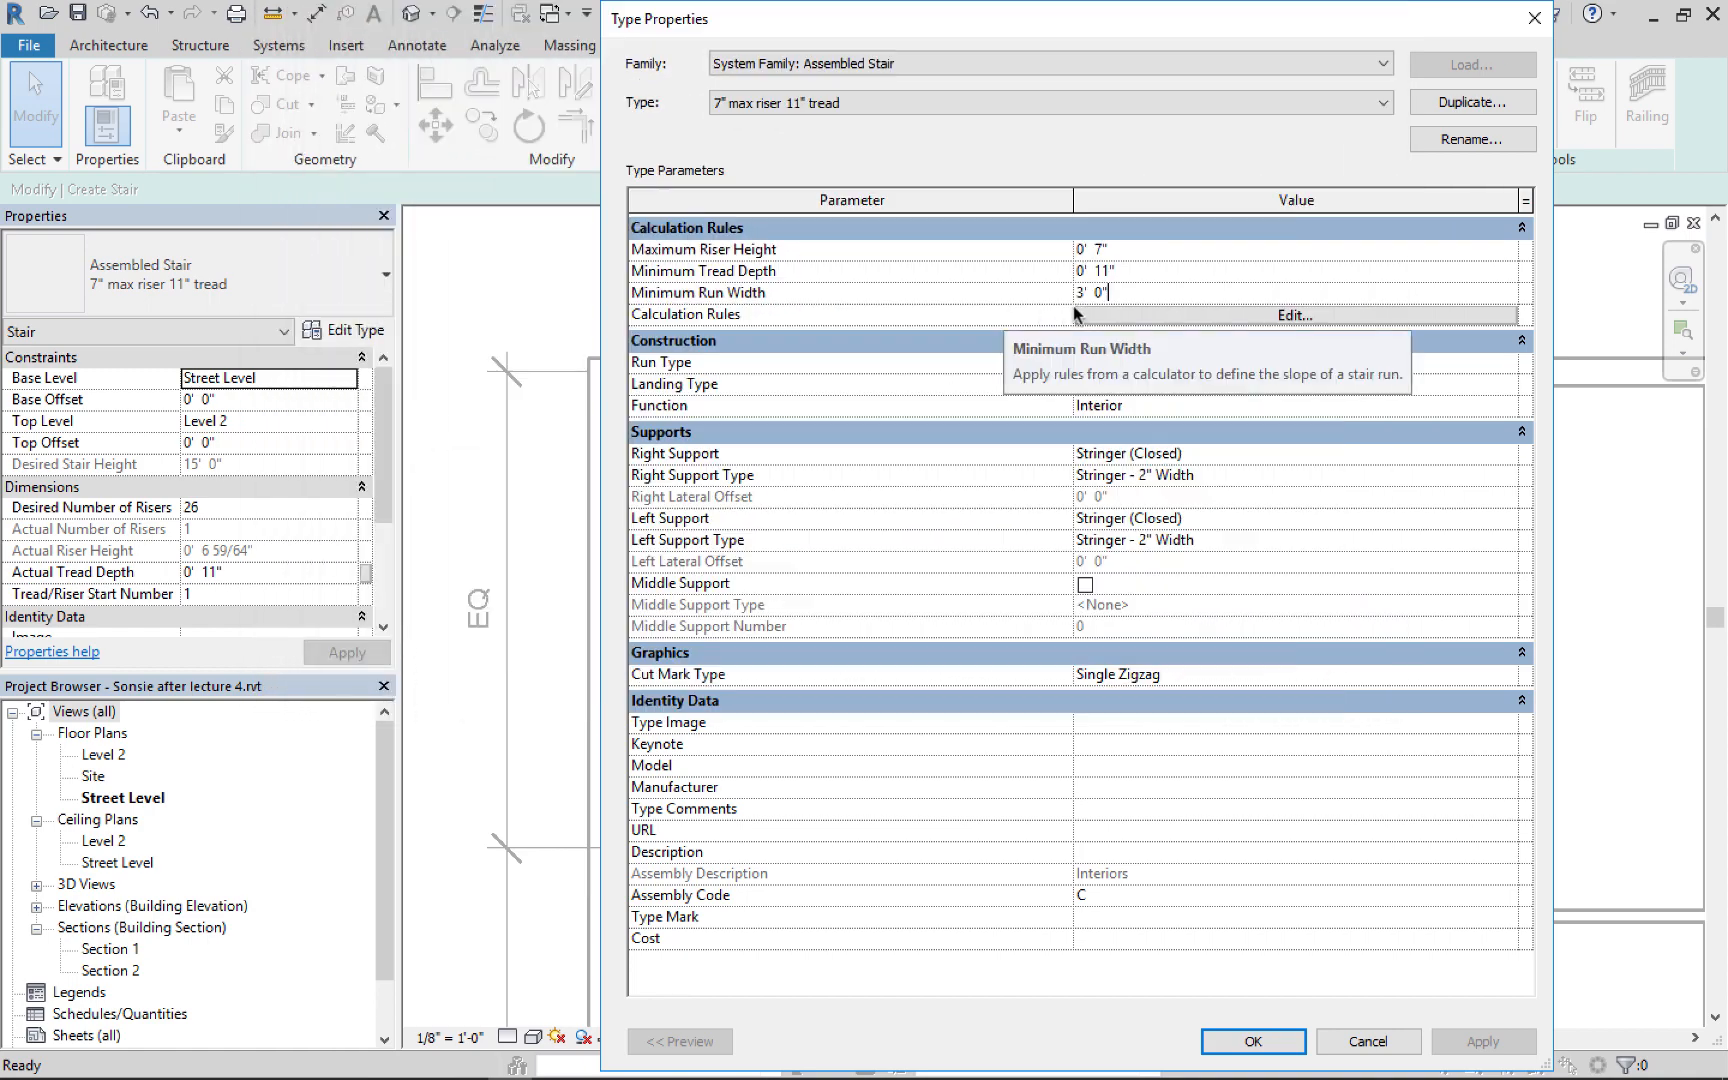
double_click(1100, 294)
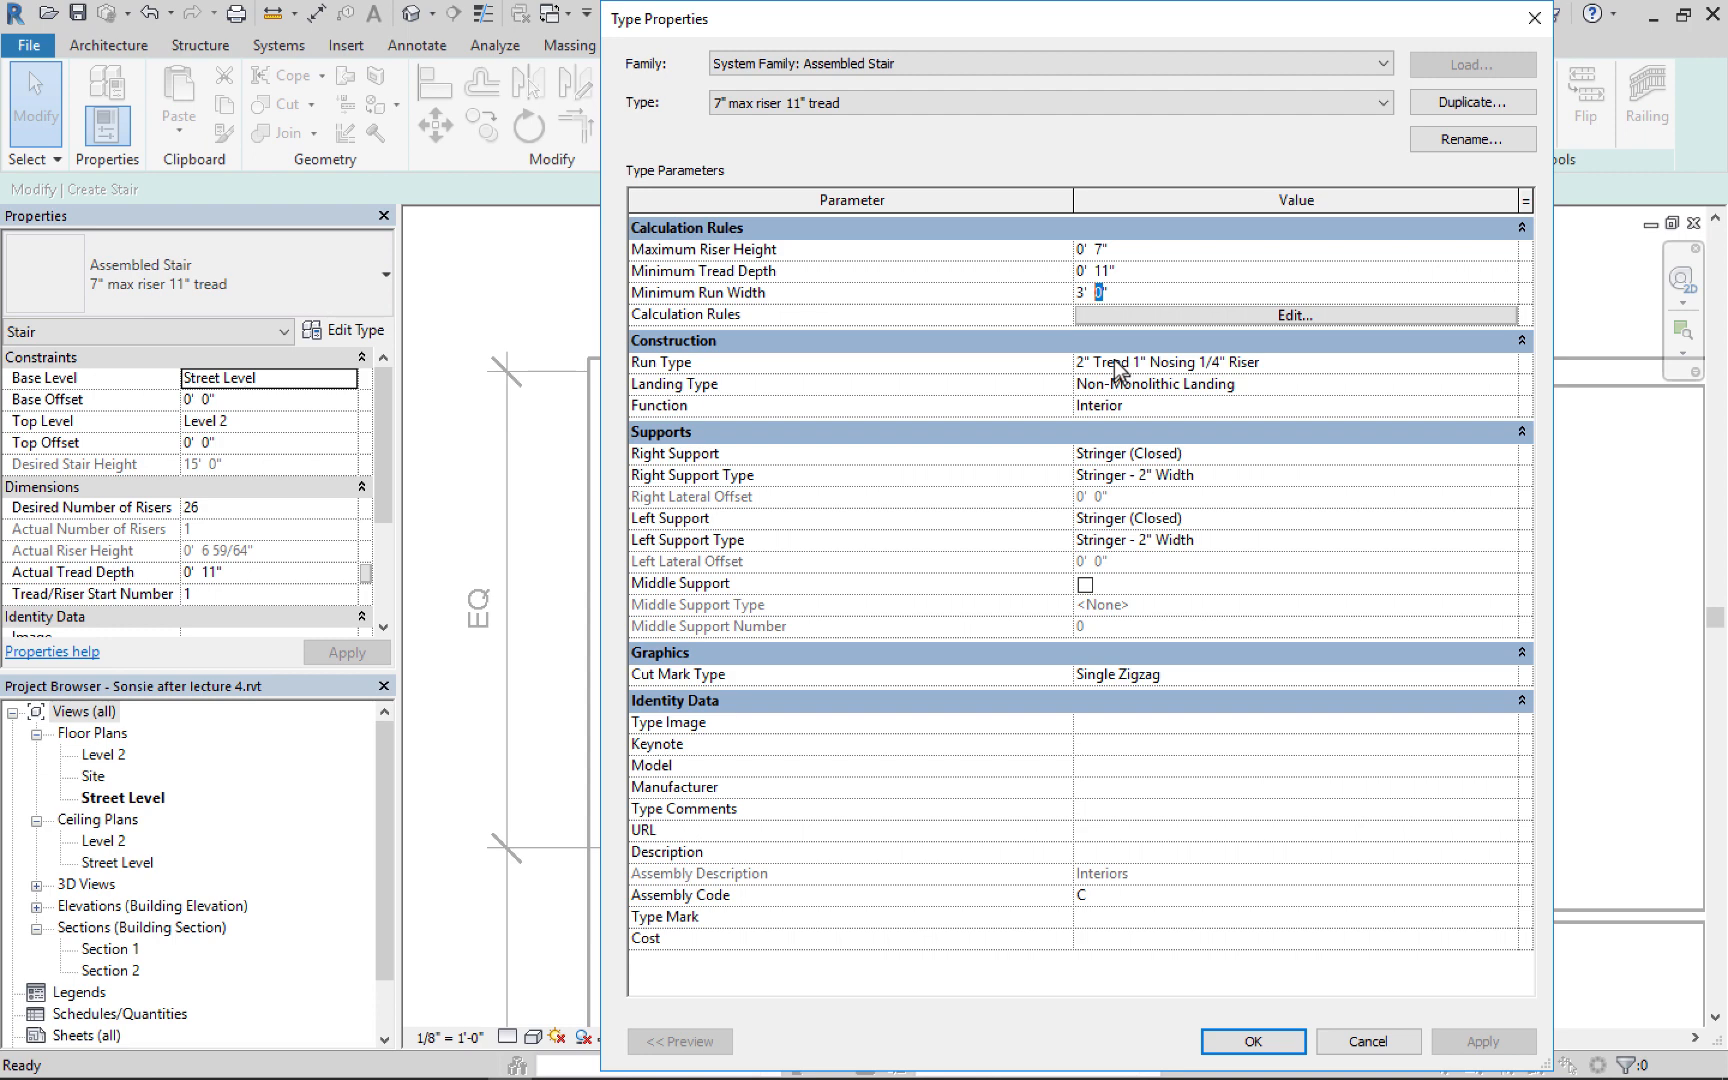
text(8)
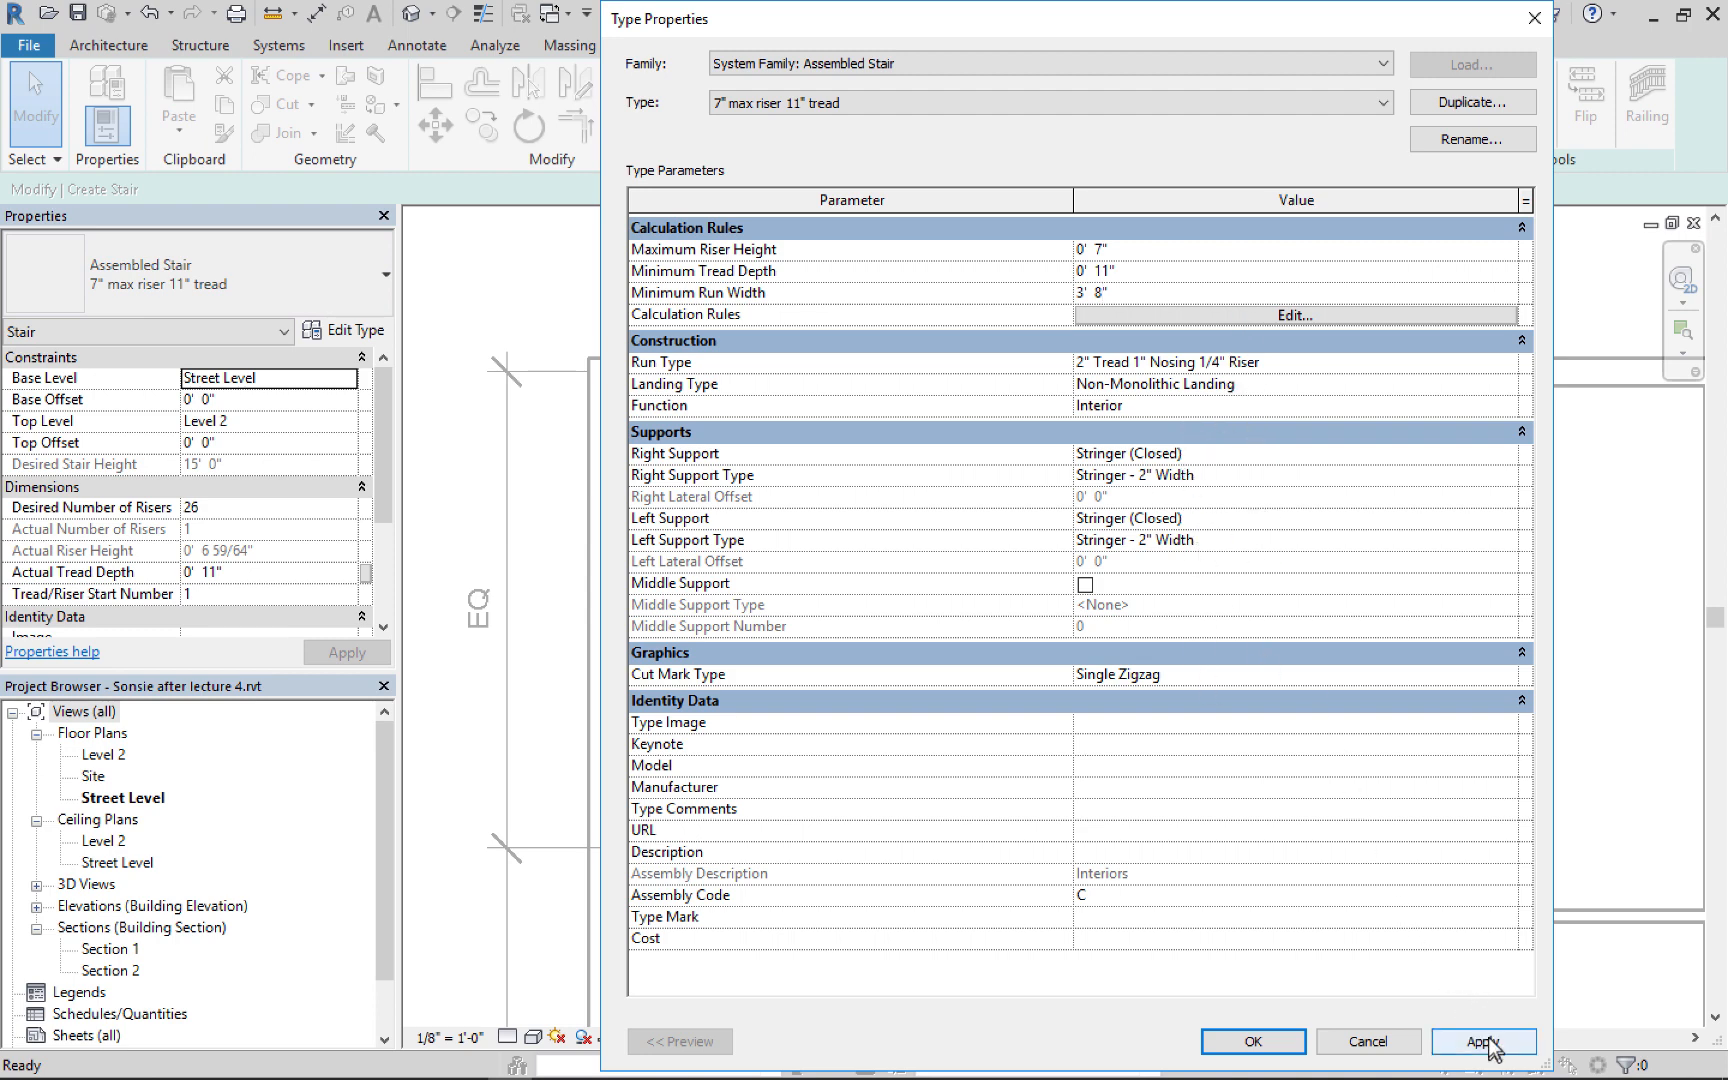
click(1240, 1041)
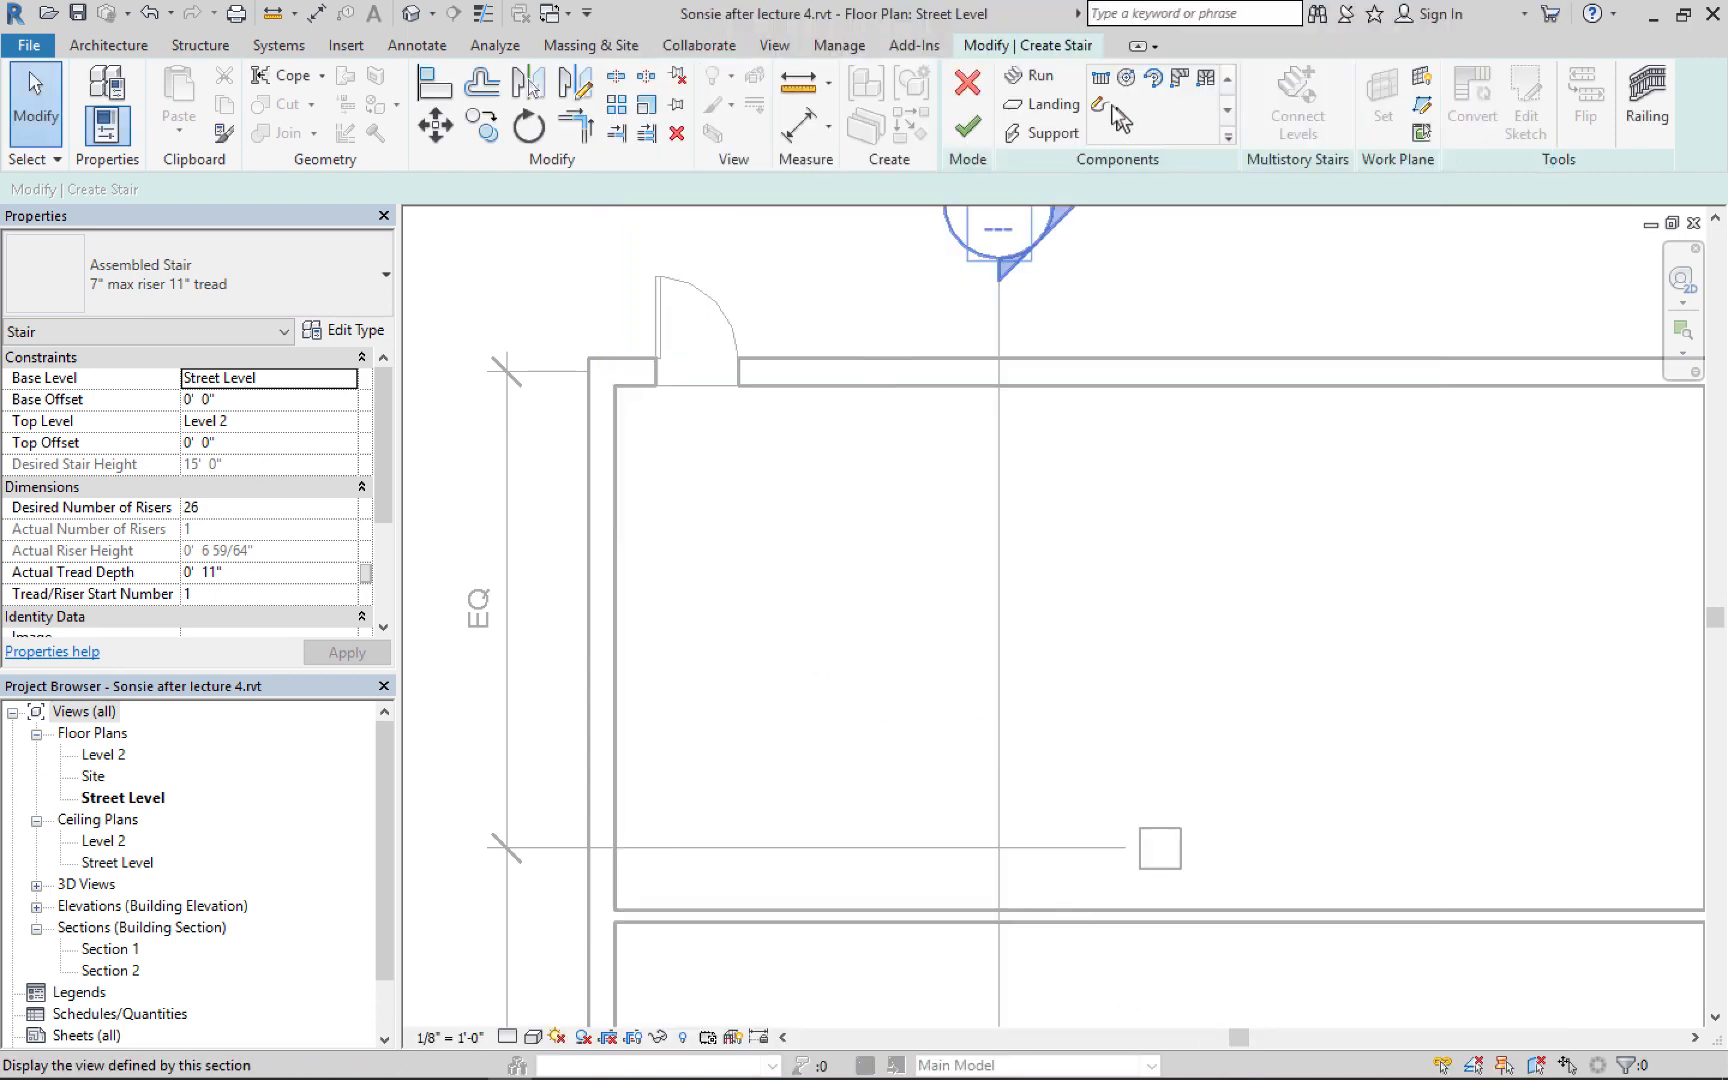
Draw a U-shaped stair beside the back door with two parallel 11'-0" runs of 13 risers each, joined by an automatic landing
click(1041, 80)
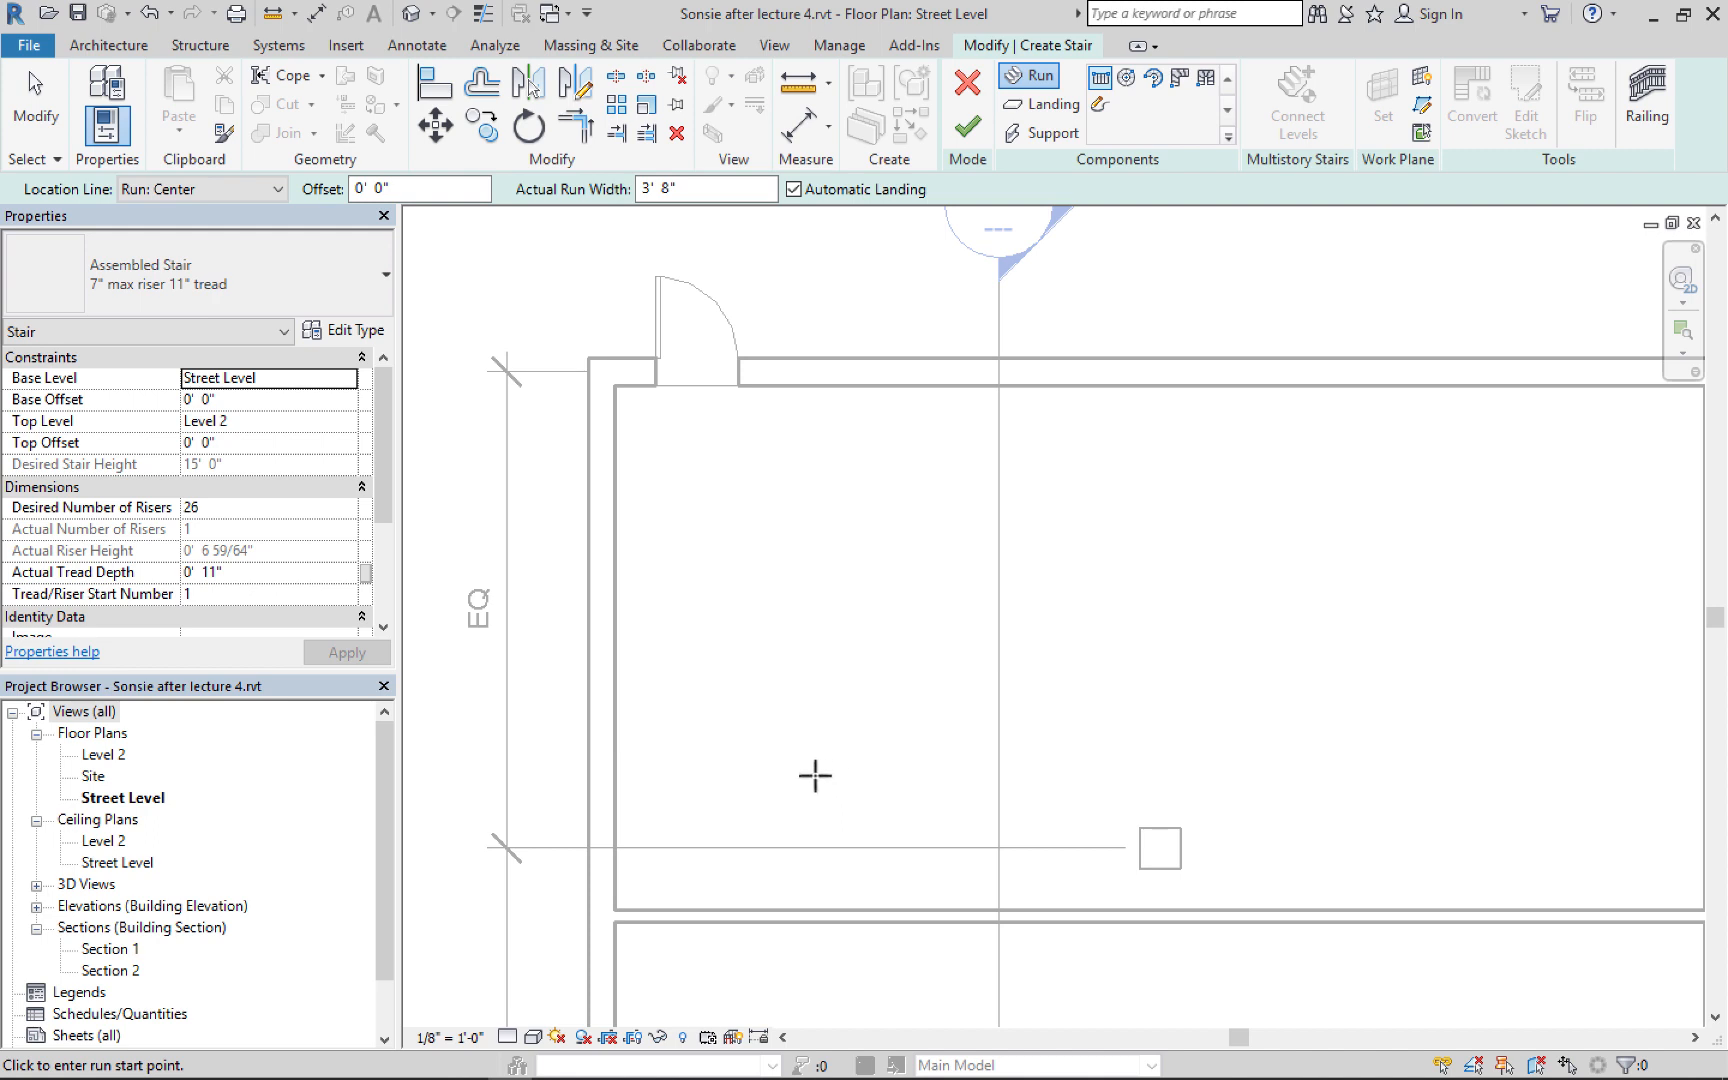
click(760, 773)
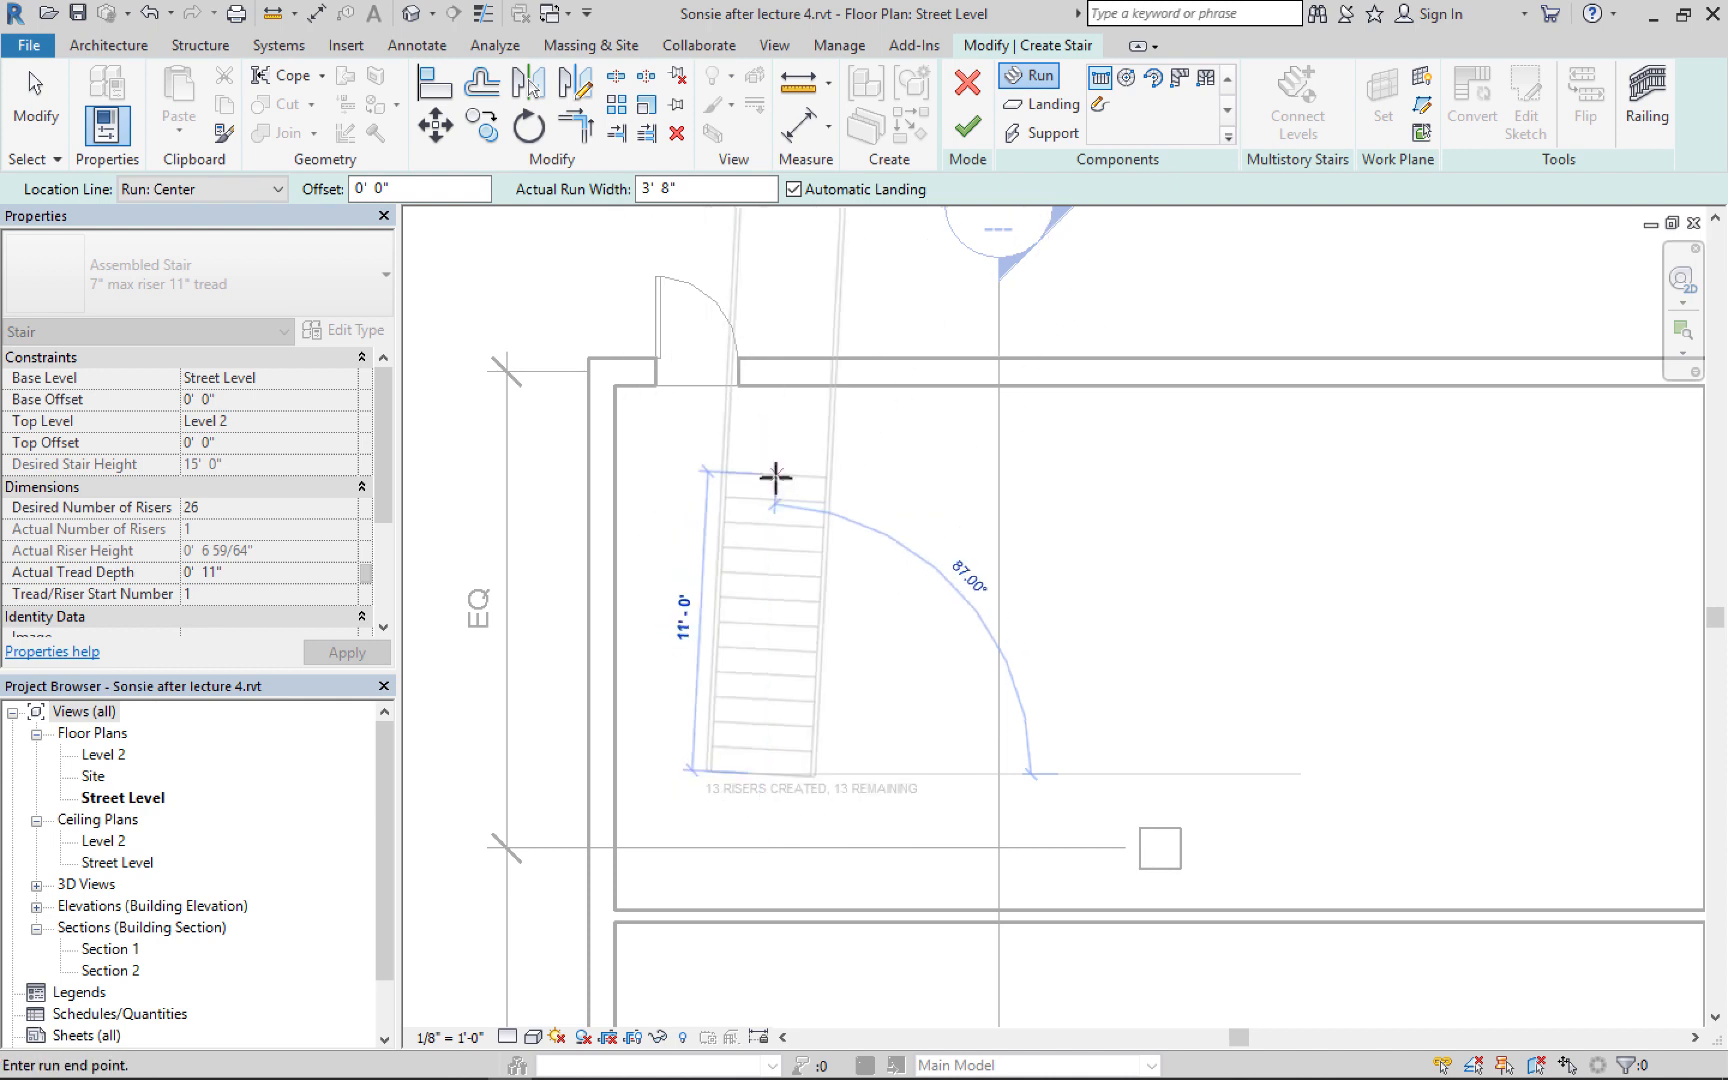
click(767, 467)
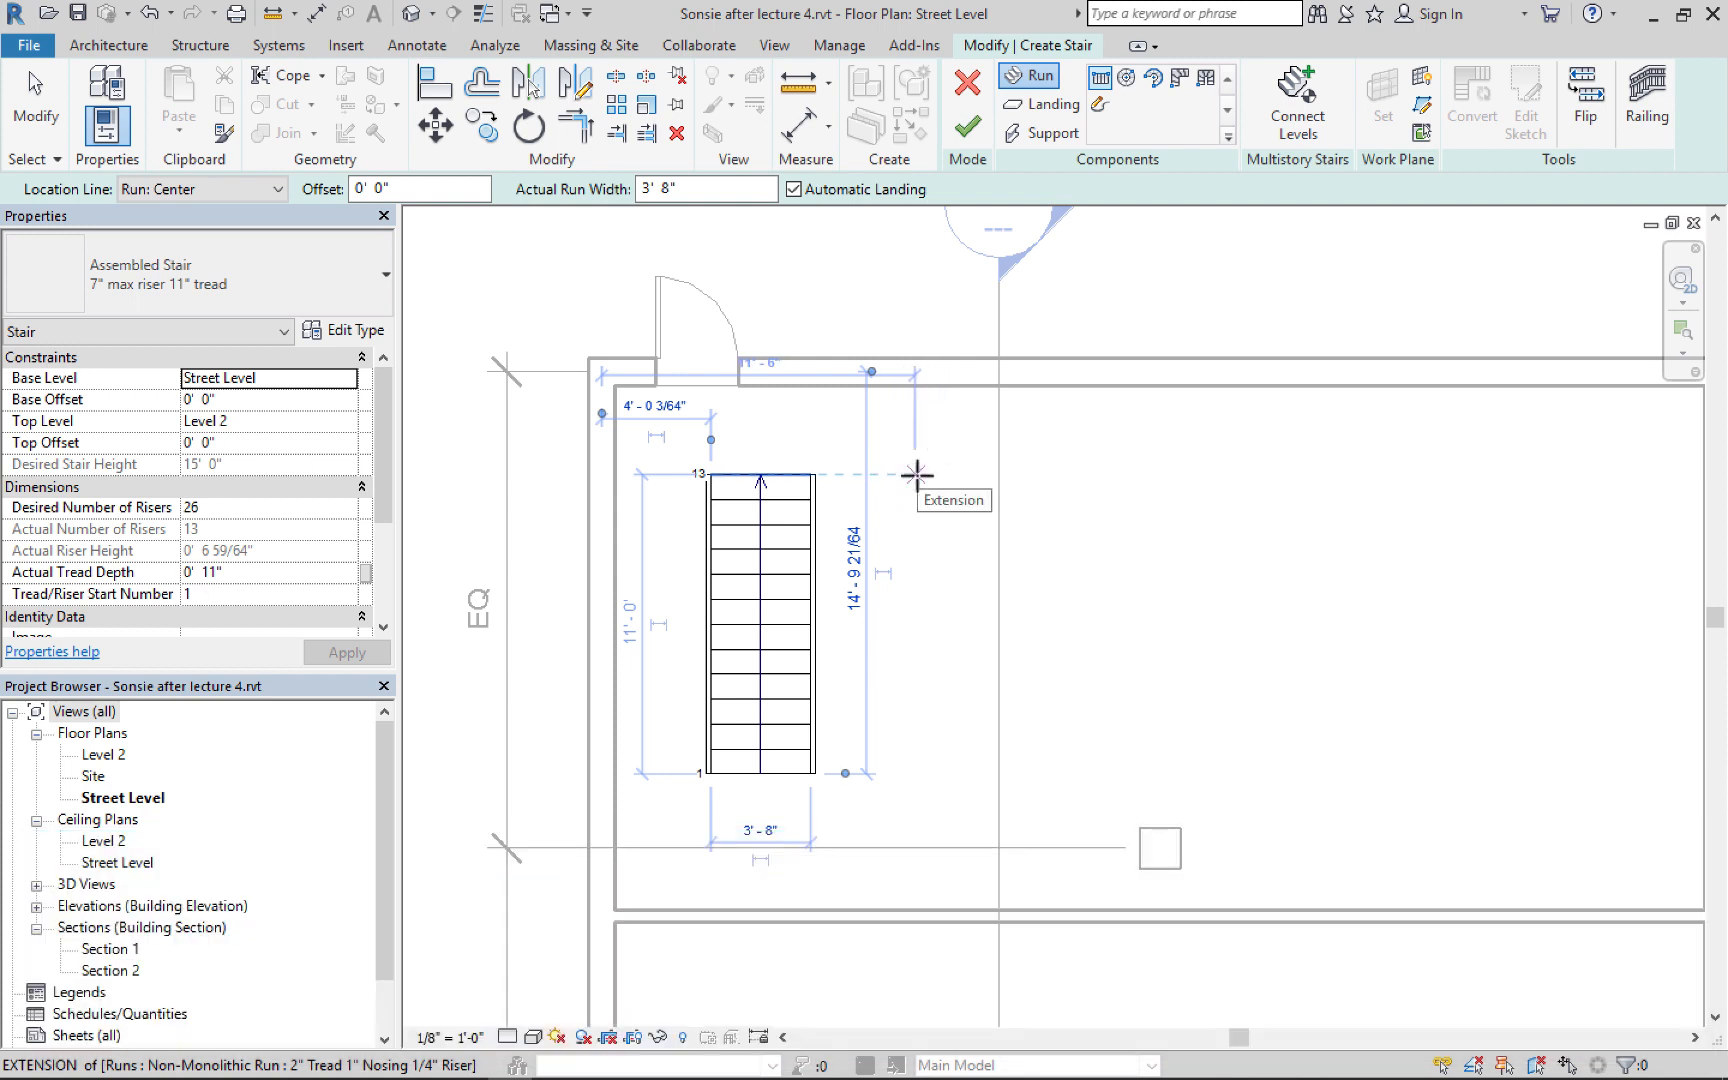
click(916, 475)
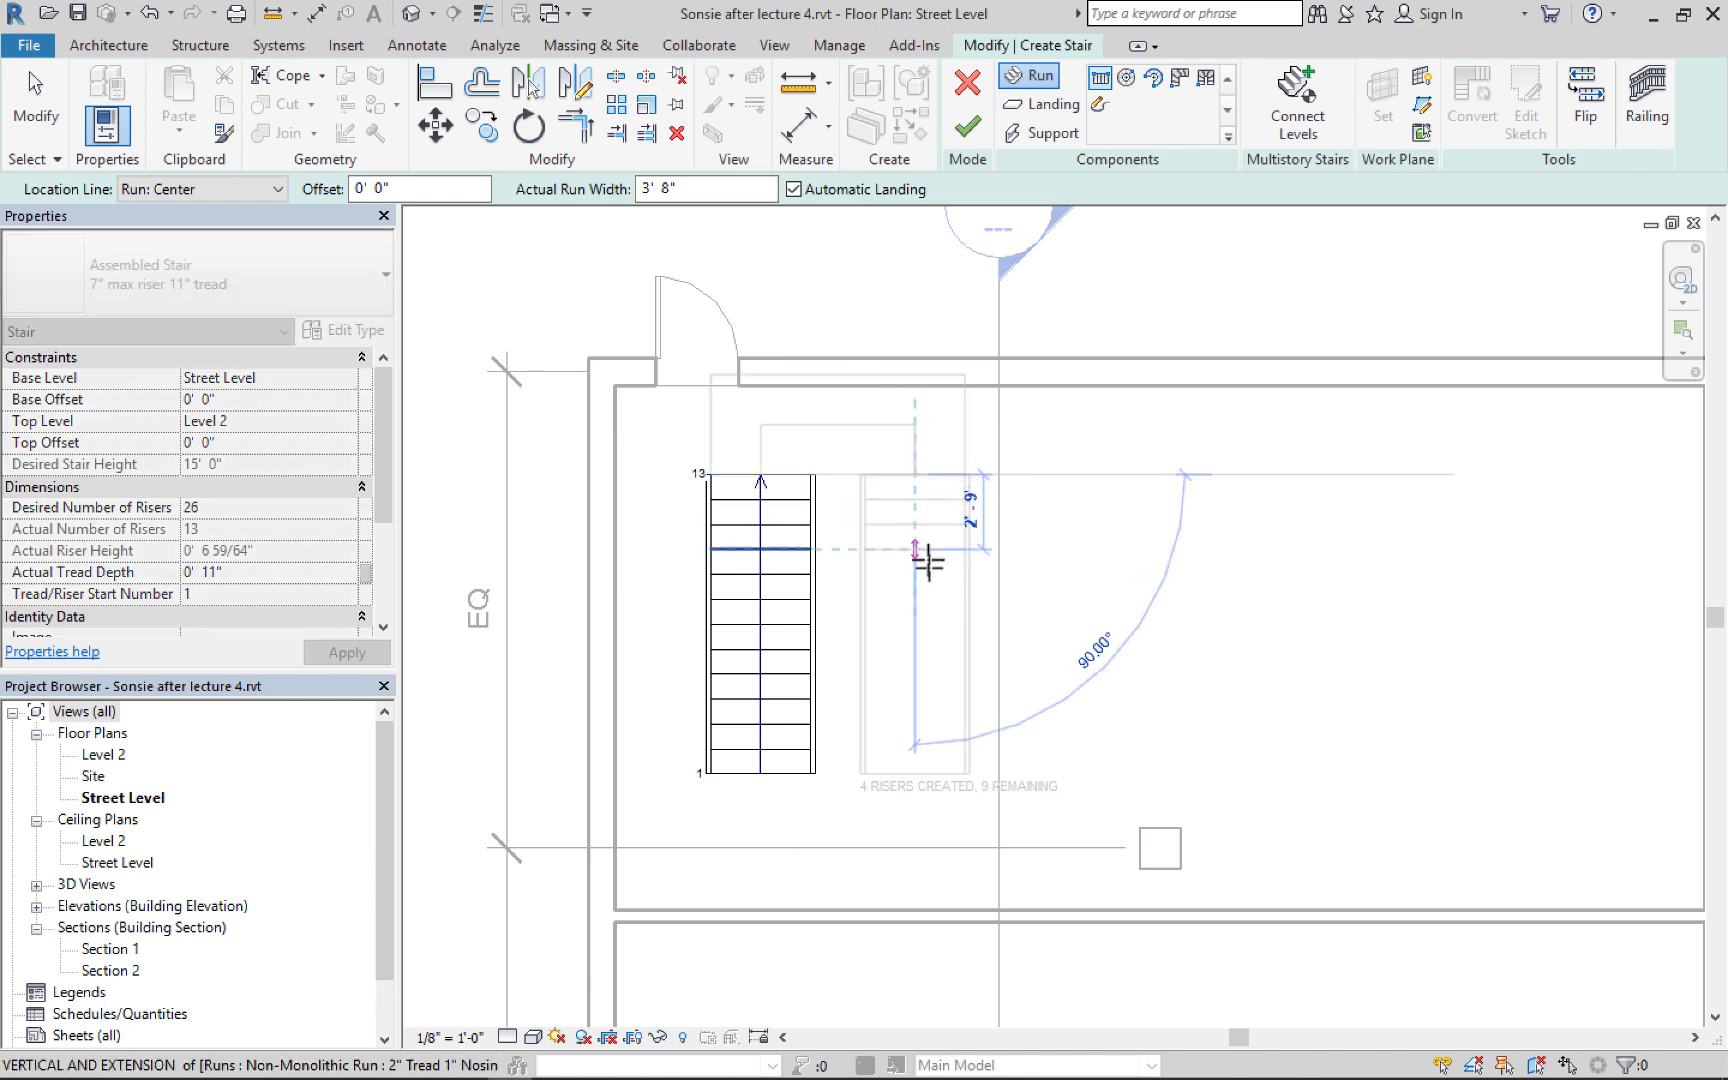
click(916, 775)
key(Escape)
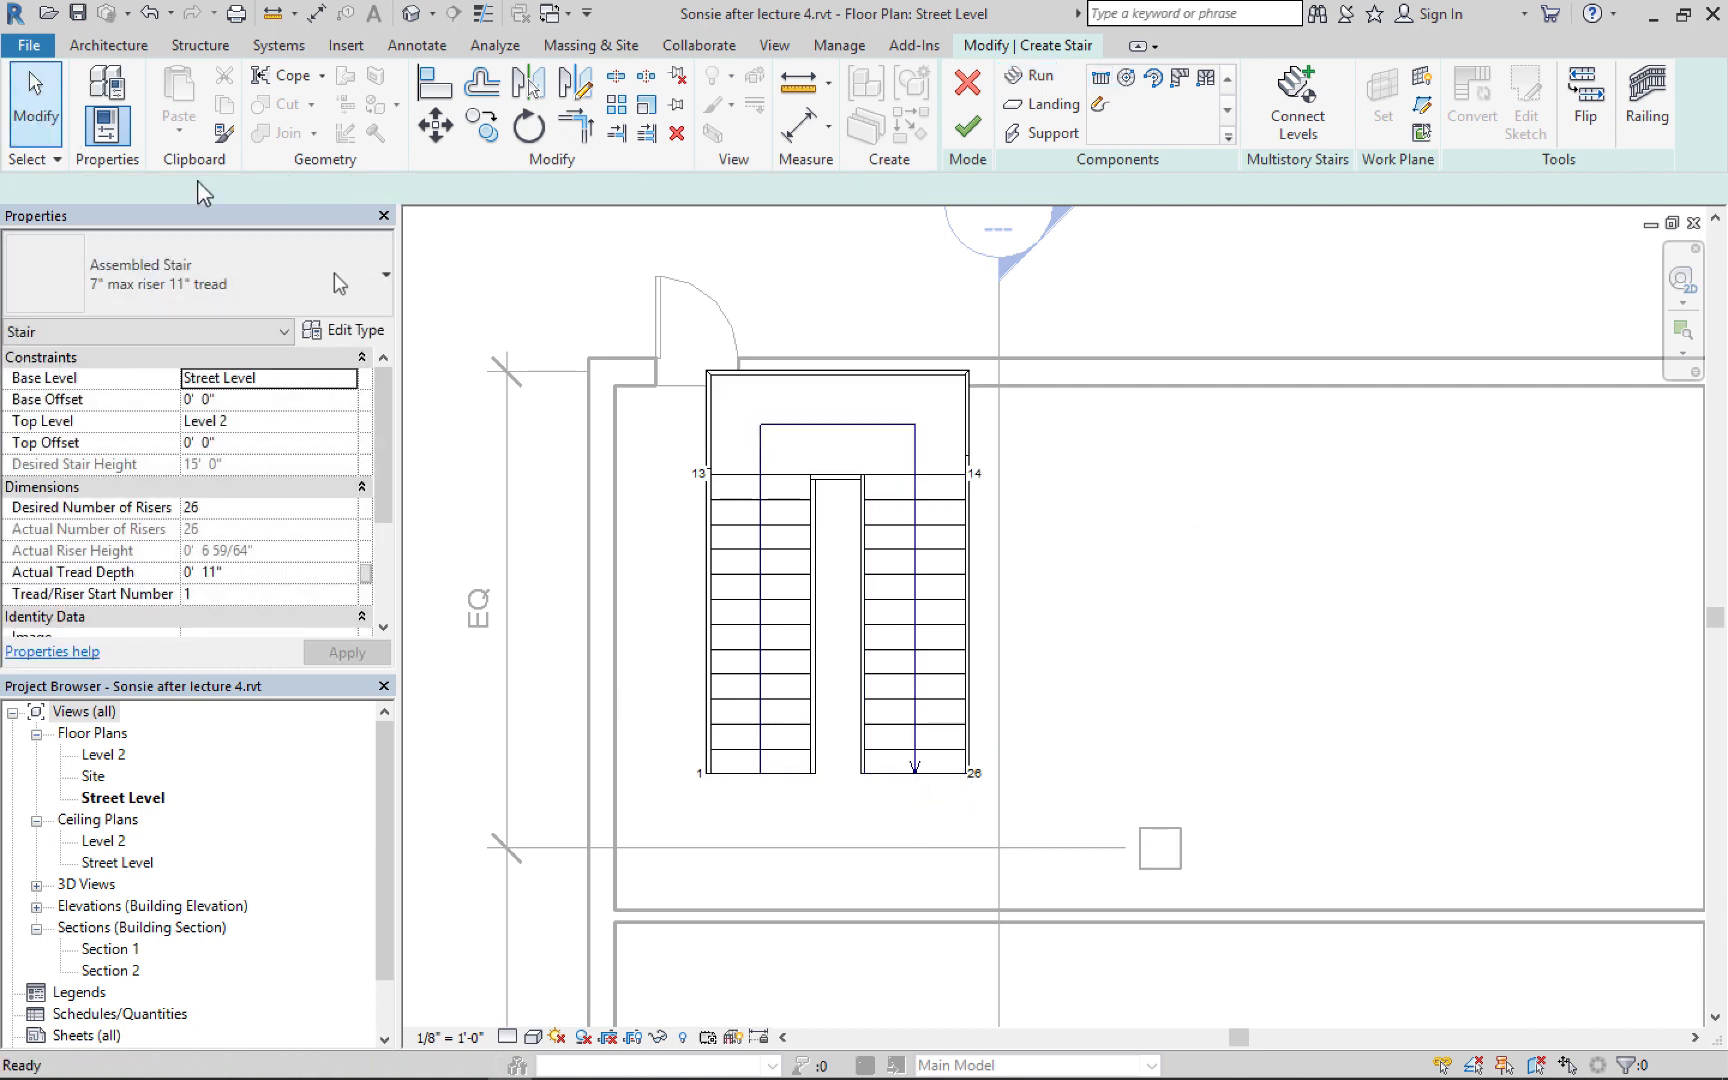
Nudge the second run about 1'-4" toward the first run and finish the stair
click(890, 551)
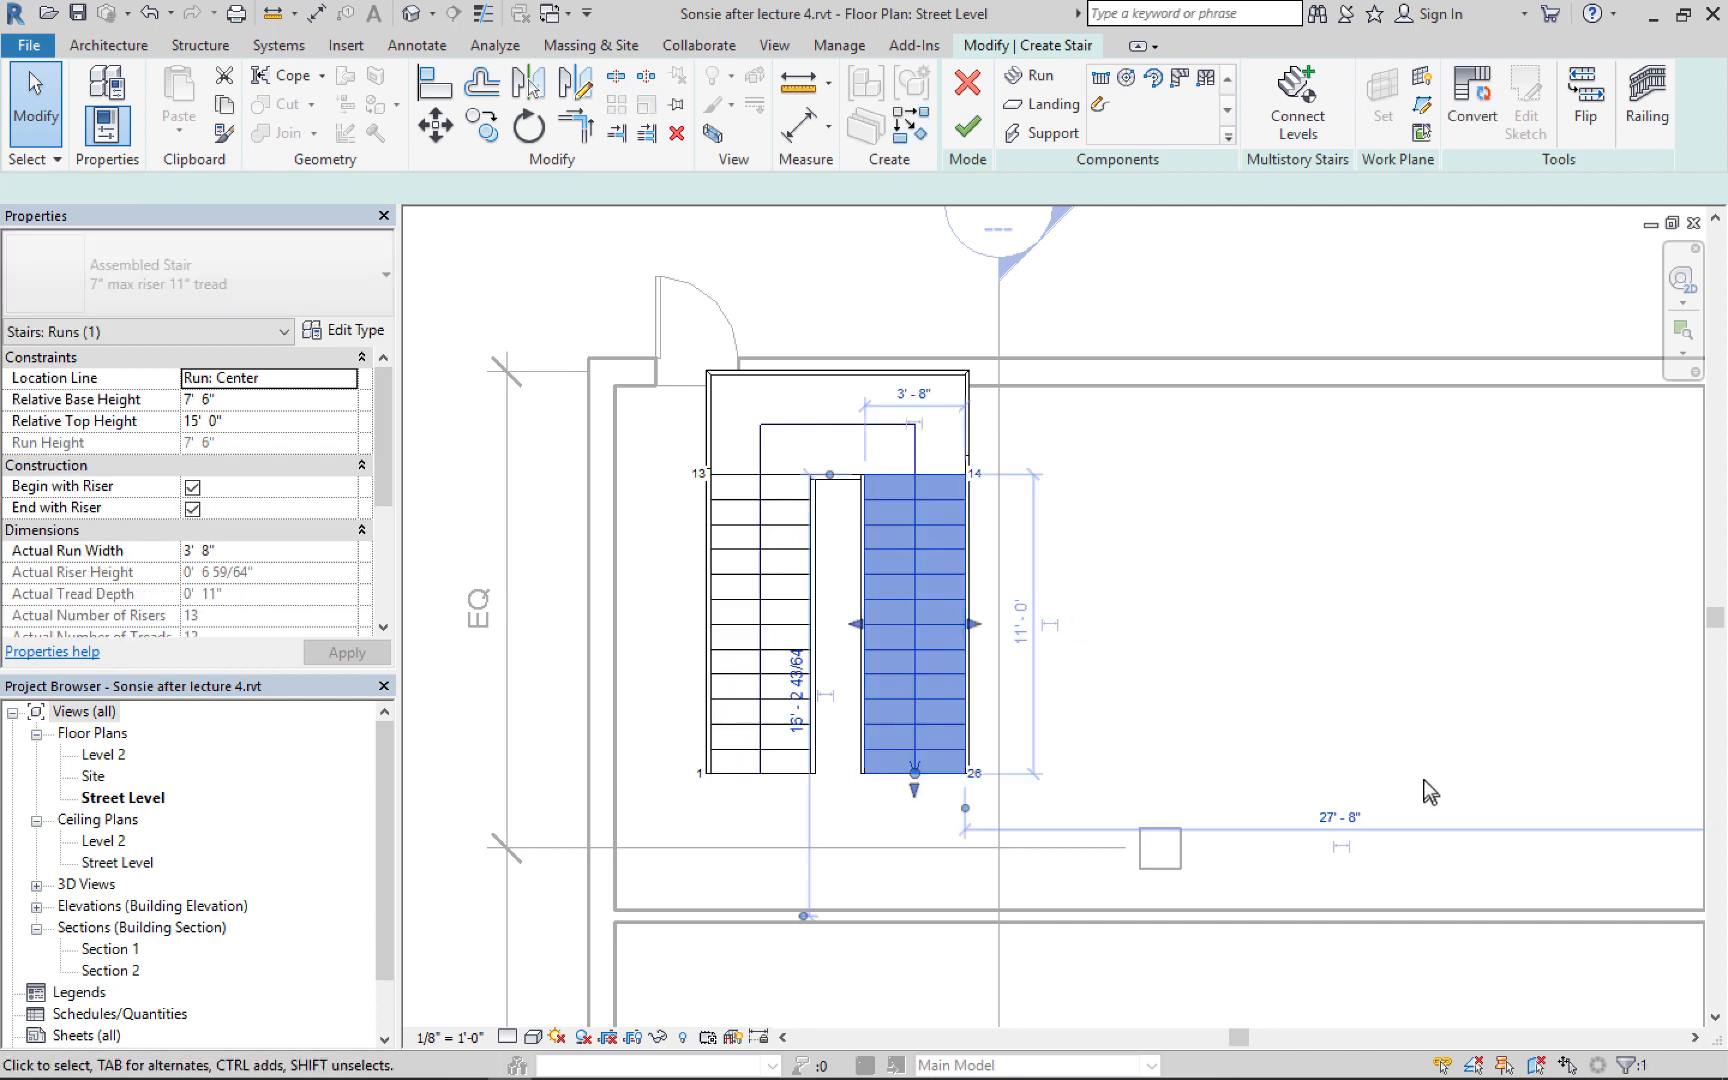
key(Left)
key(Left)
key(Left)
key(Left)
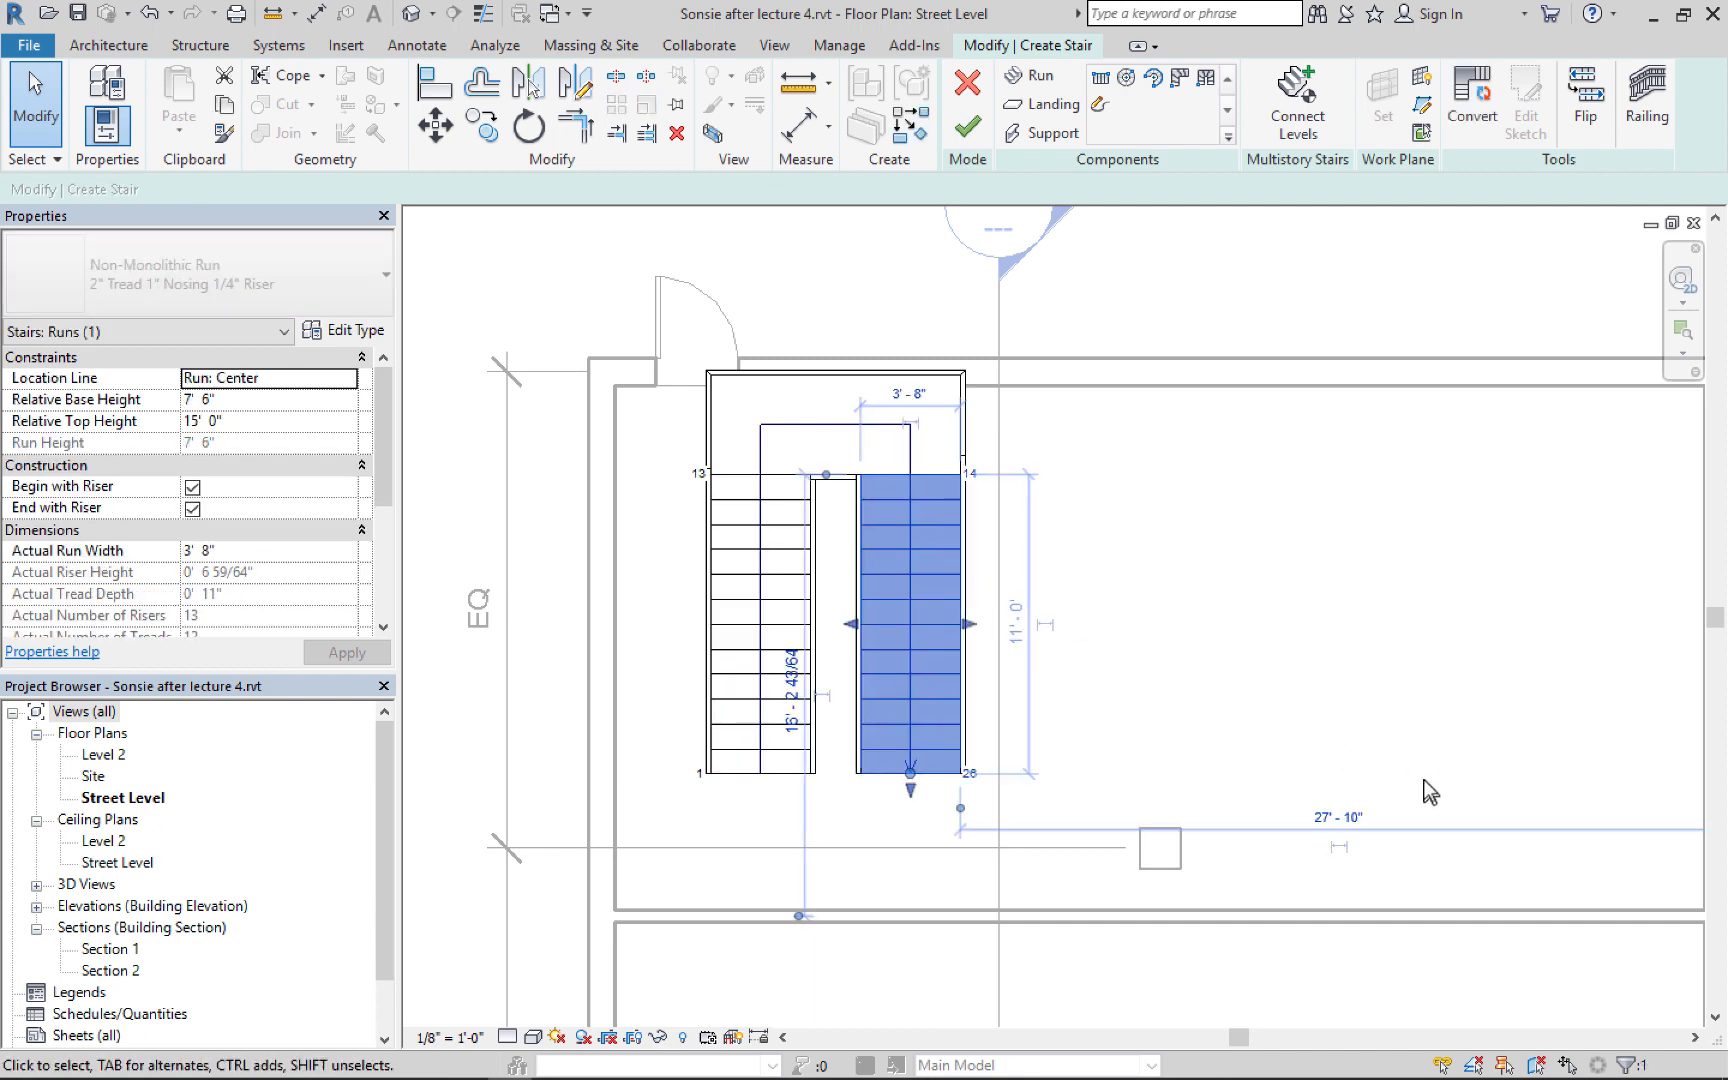
key(Left)
key(Left)
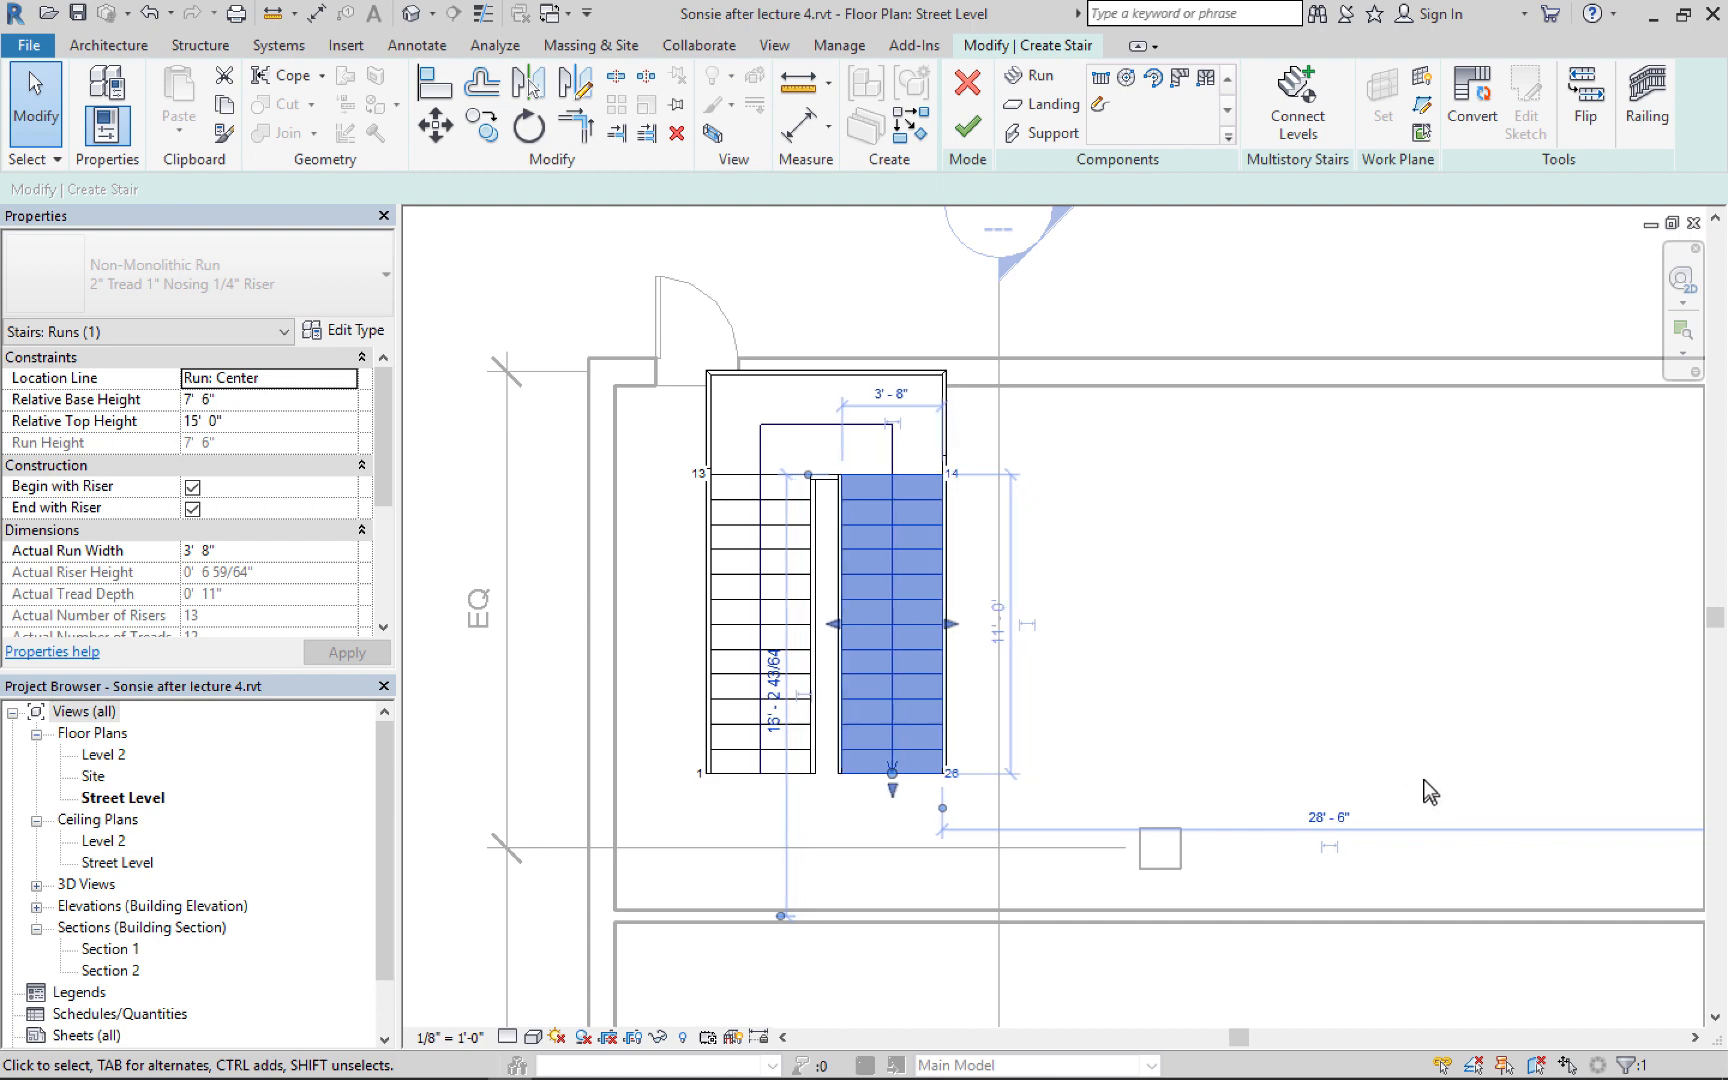
key(Left)
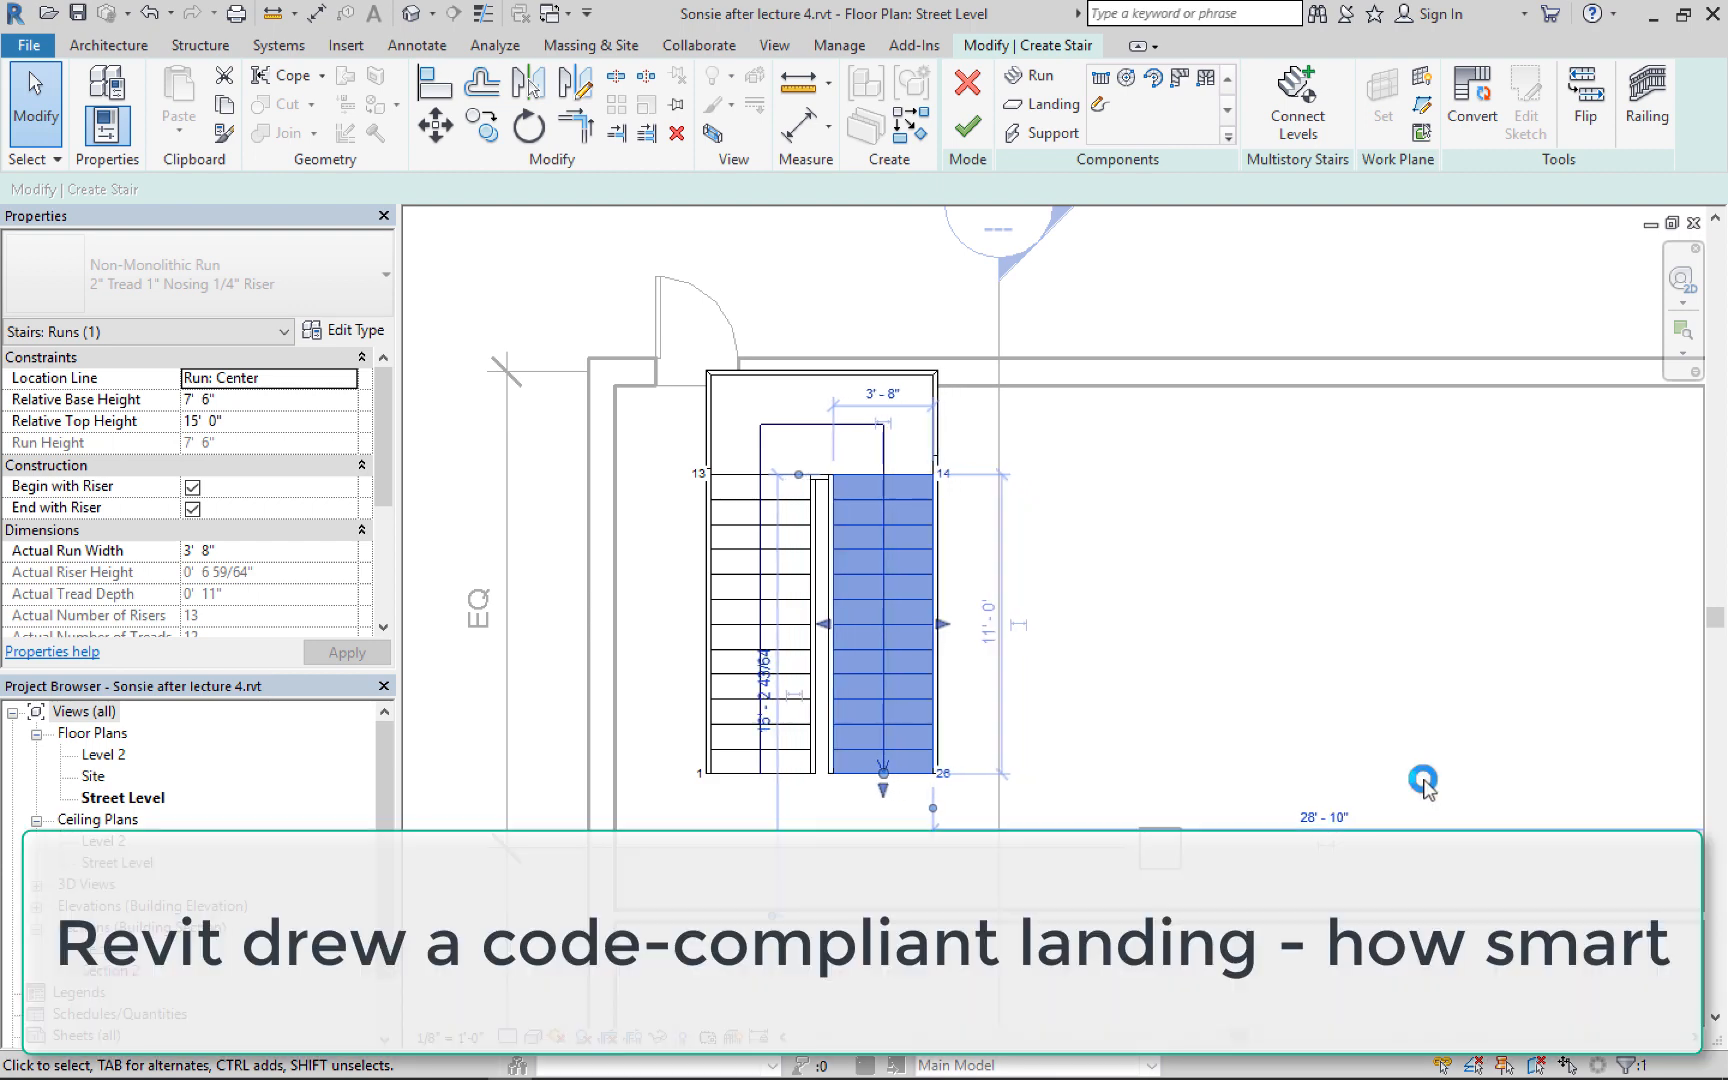
key(Left)
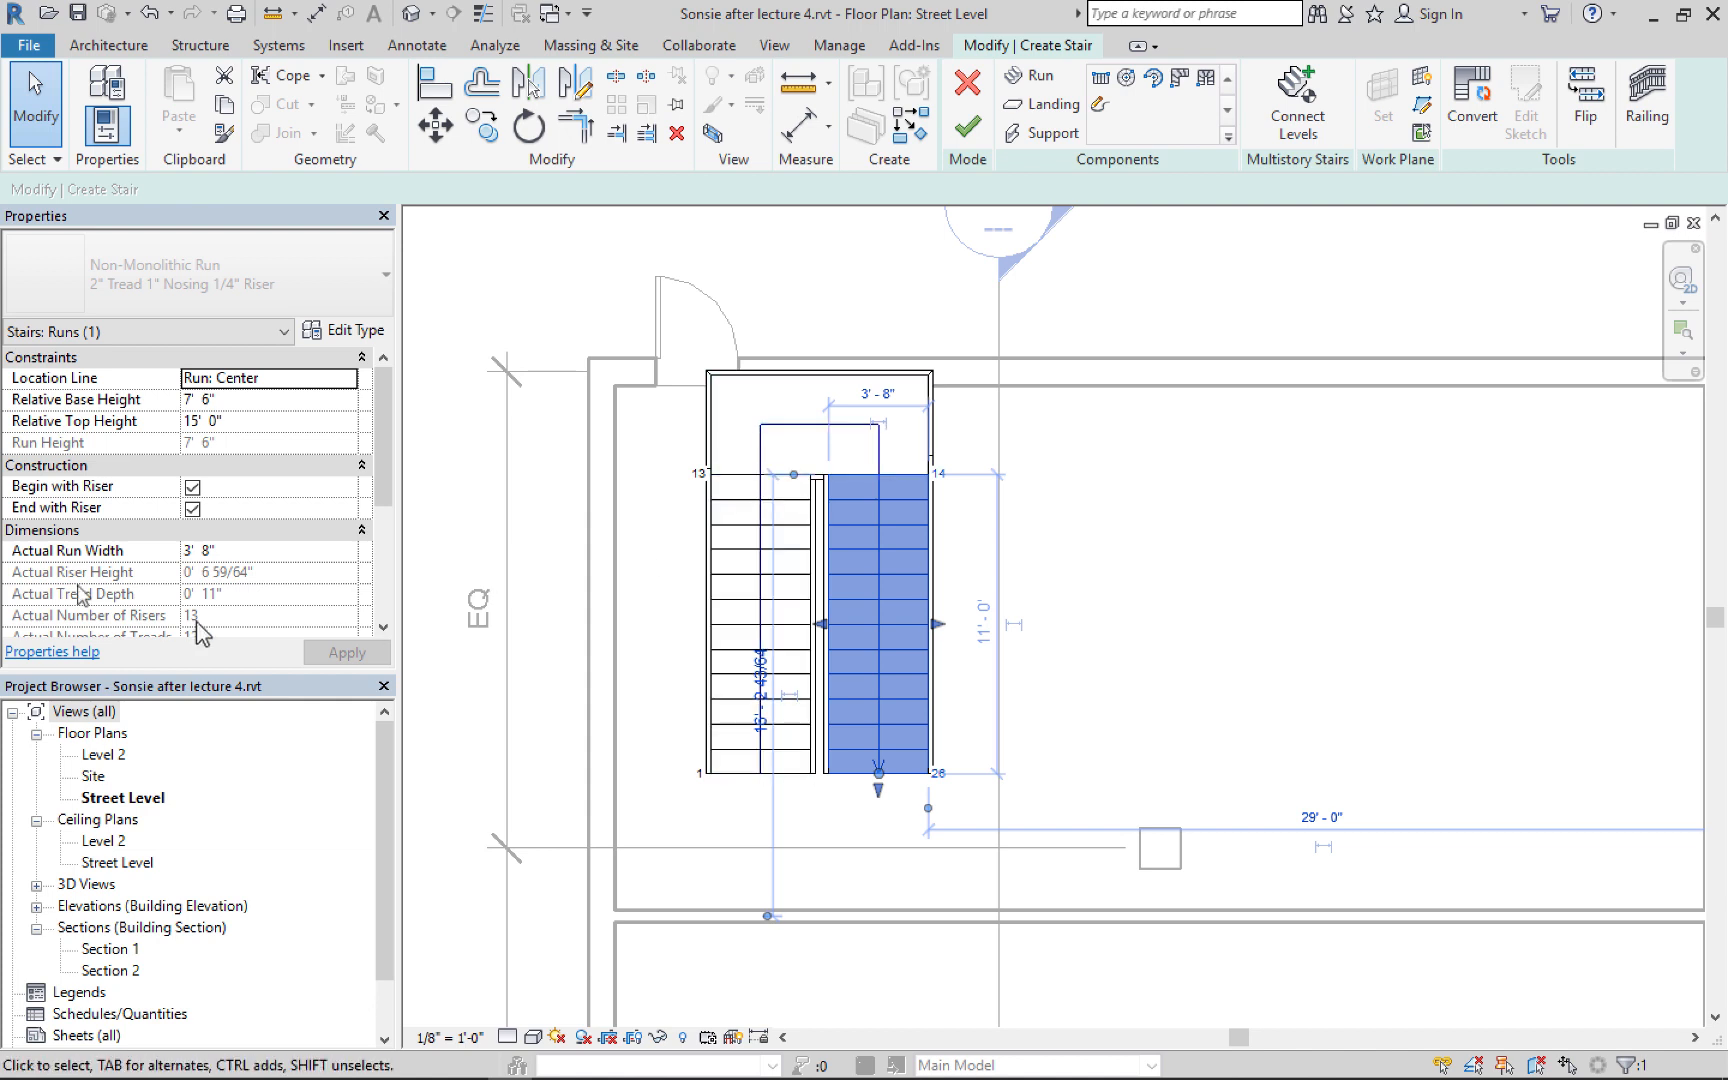
click(647, 516)
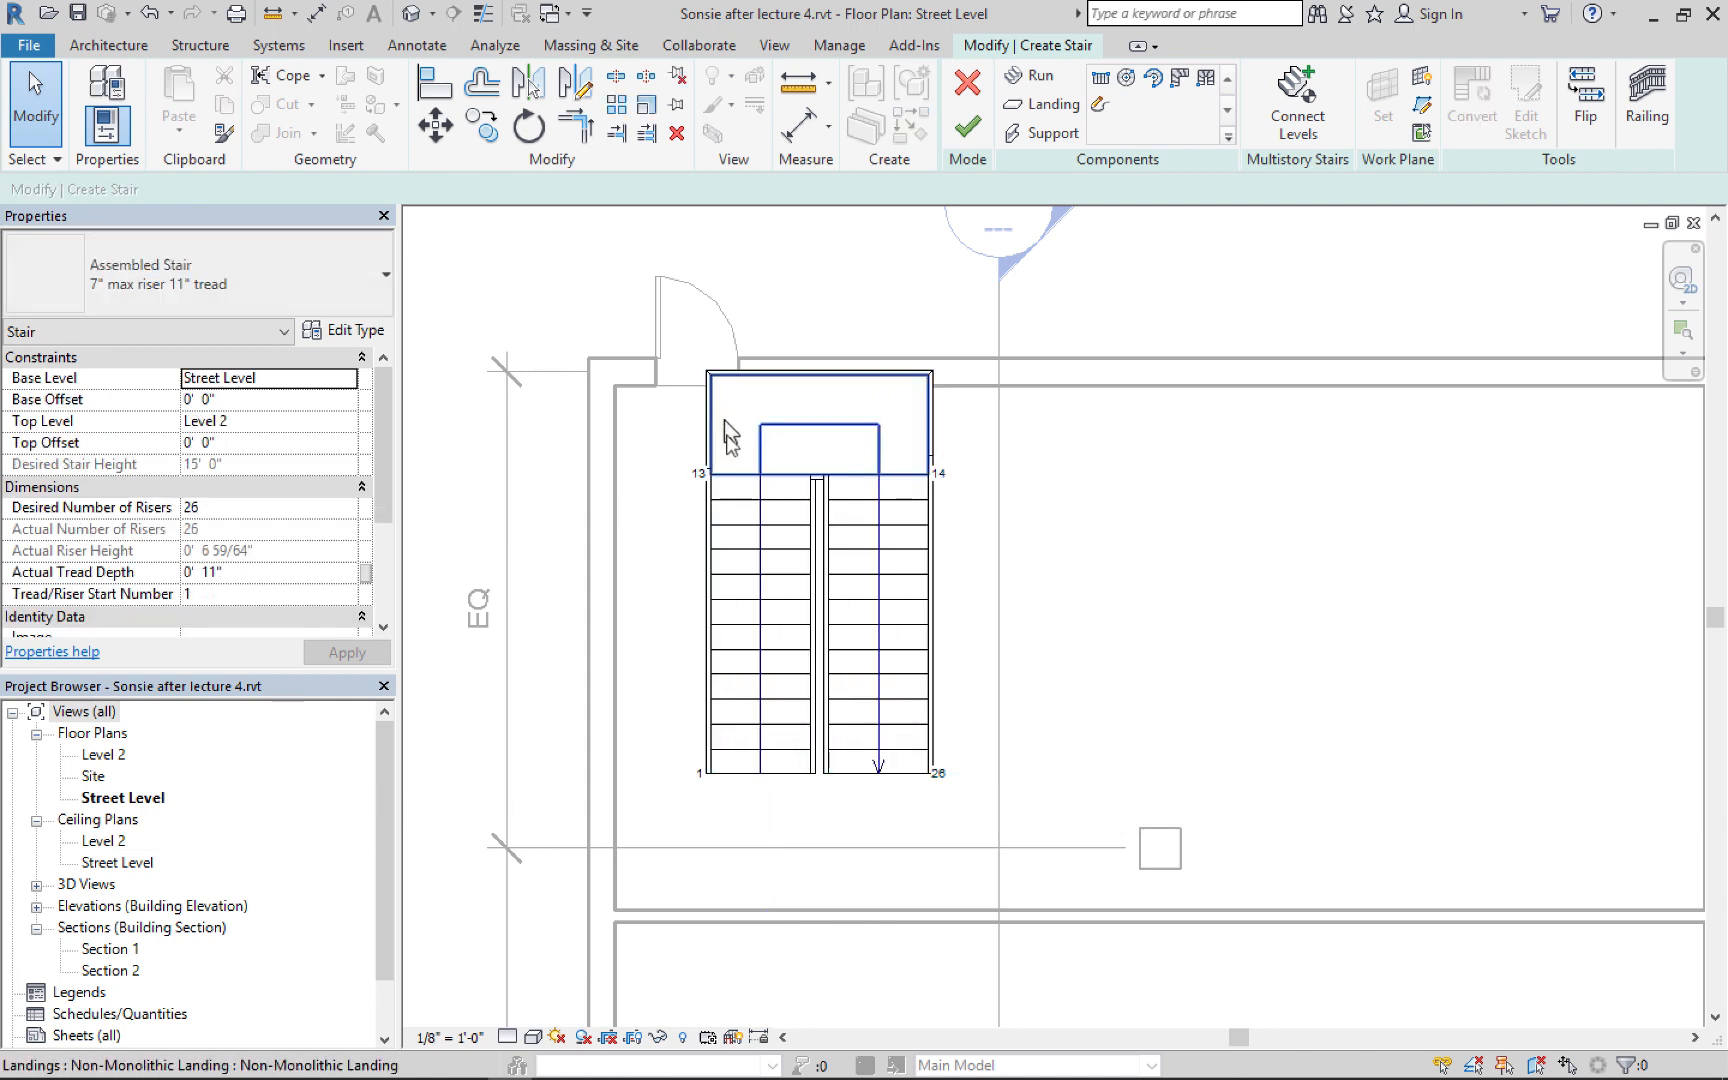
click(968, 128)
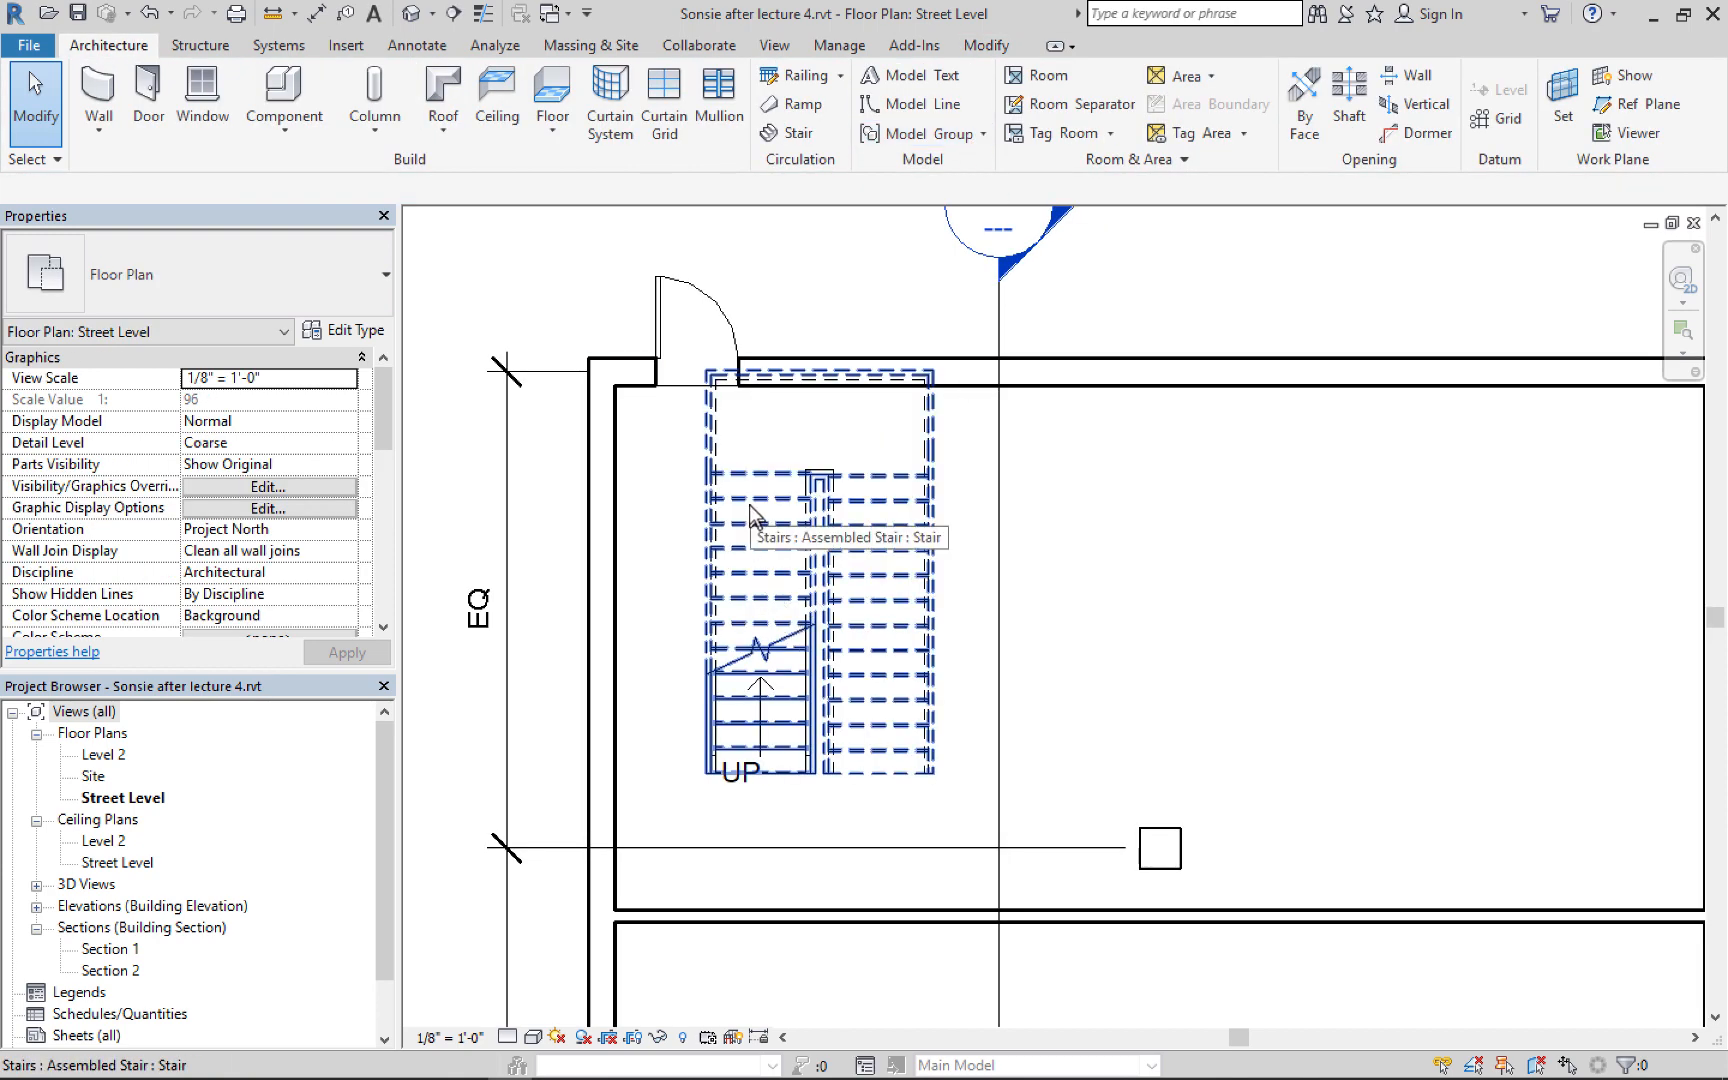
Move the stair off the upper wall into the room and place its UP label just below the first riser
mouse_move(749, 504)
mouse_down()
mouse_move(814, 579)
mouse_move(753, 534)
mouse_up()
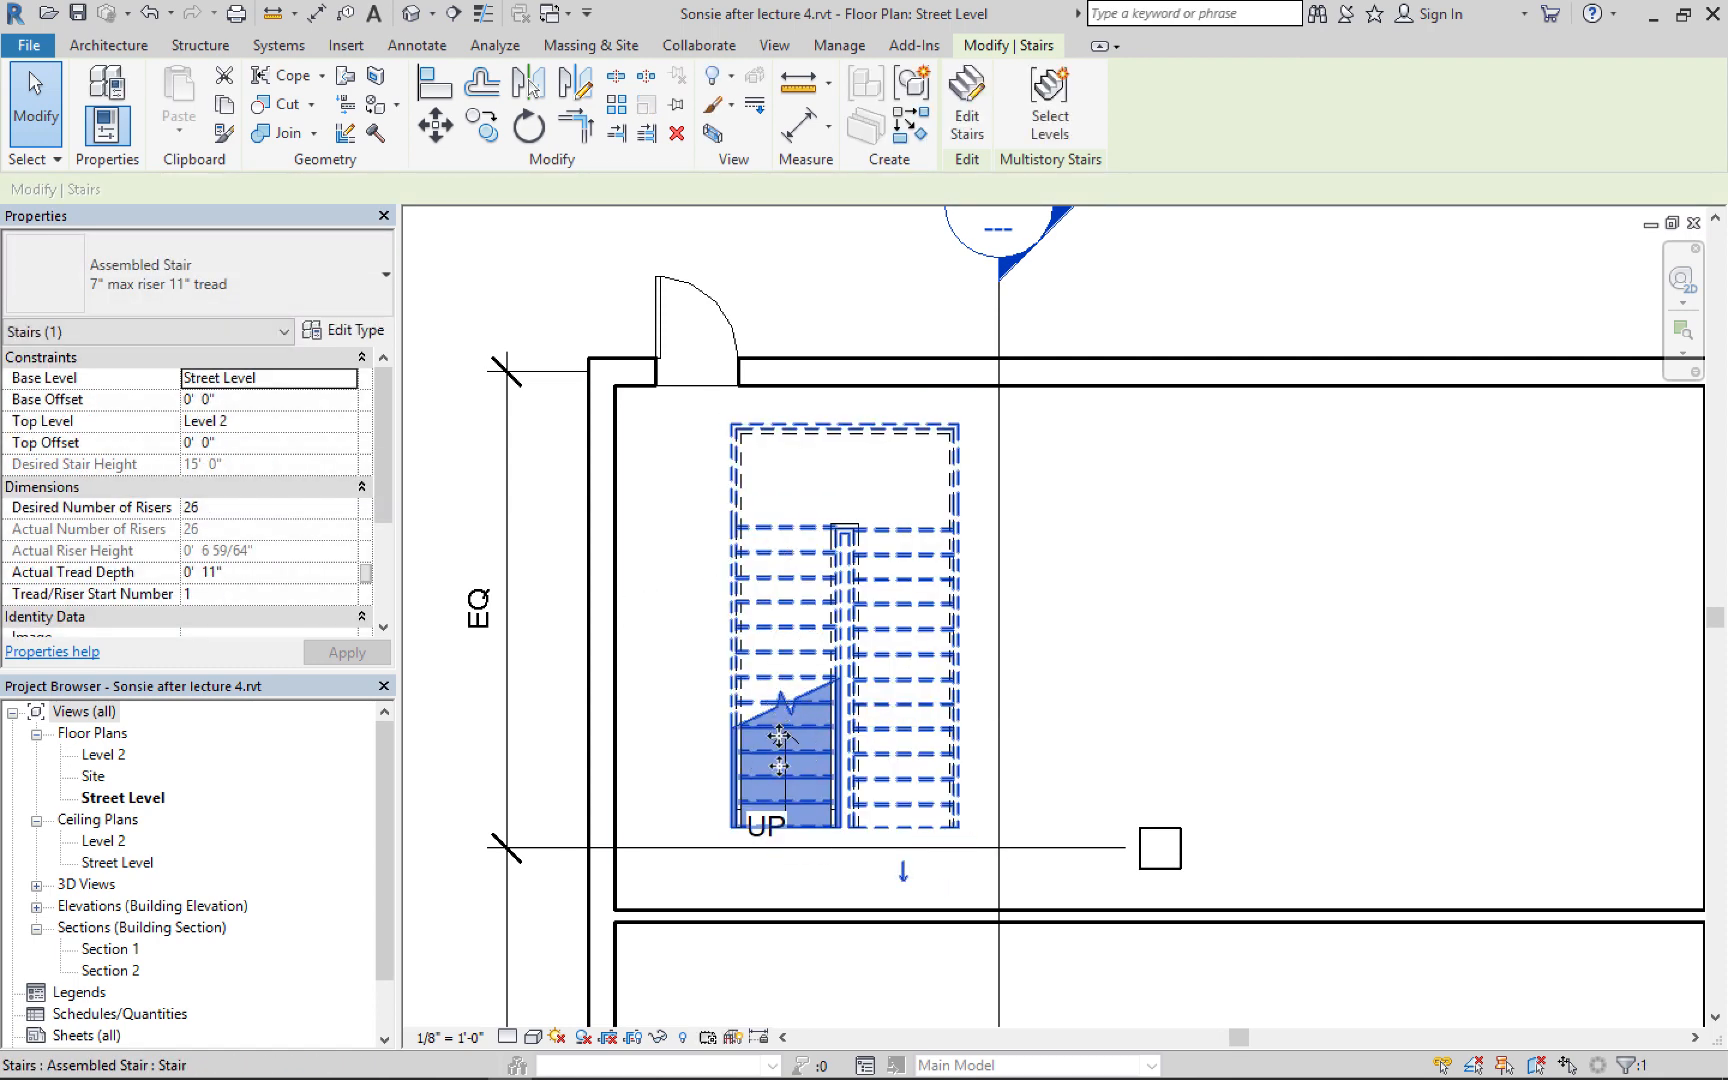
drag(760, 818, 778, 838)
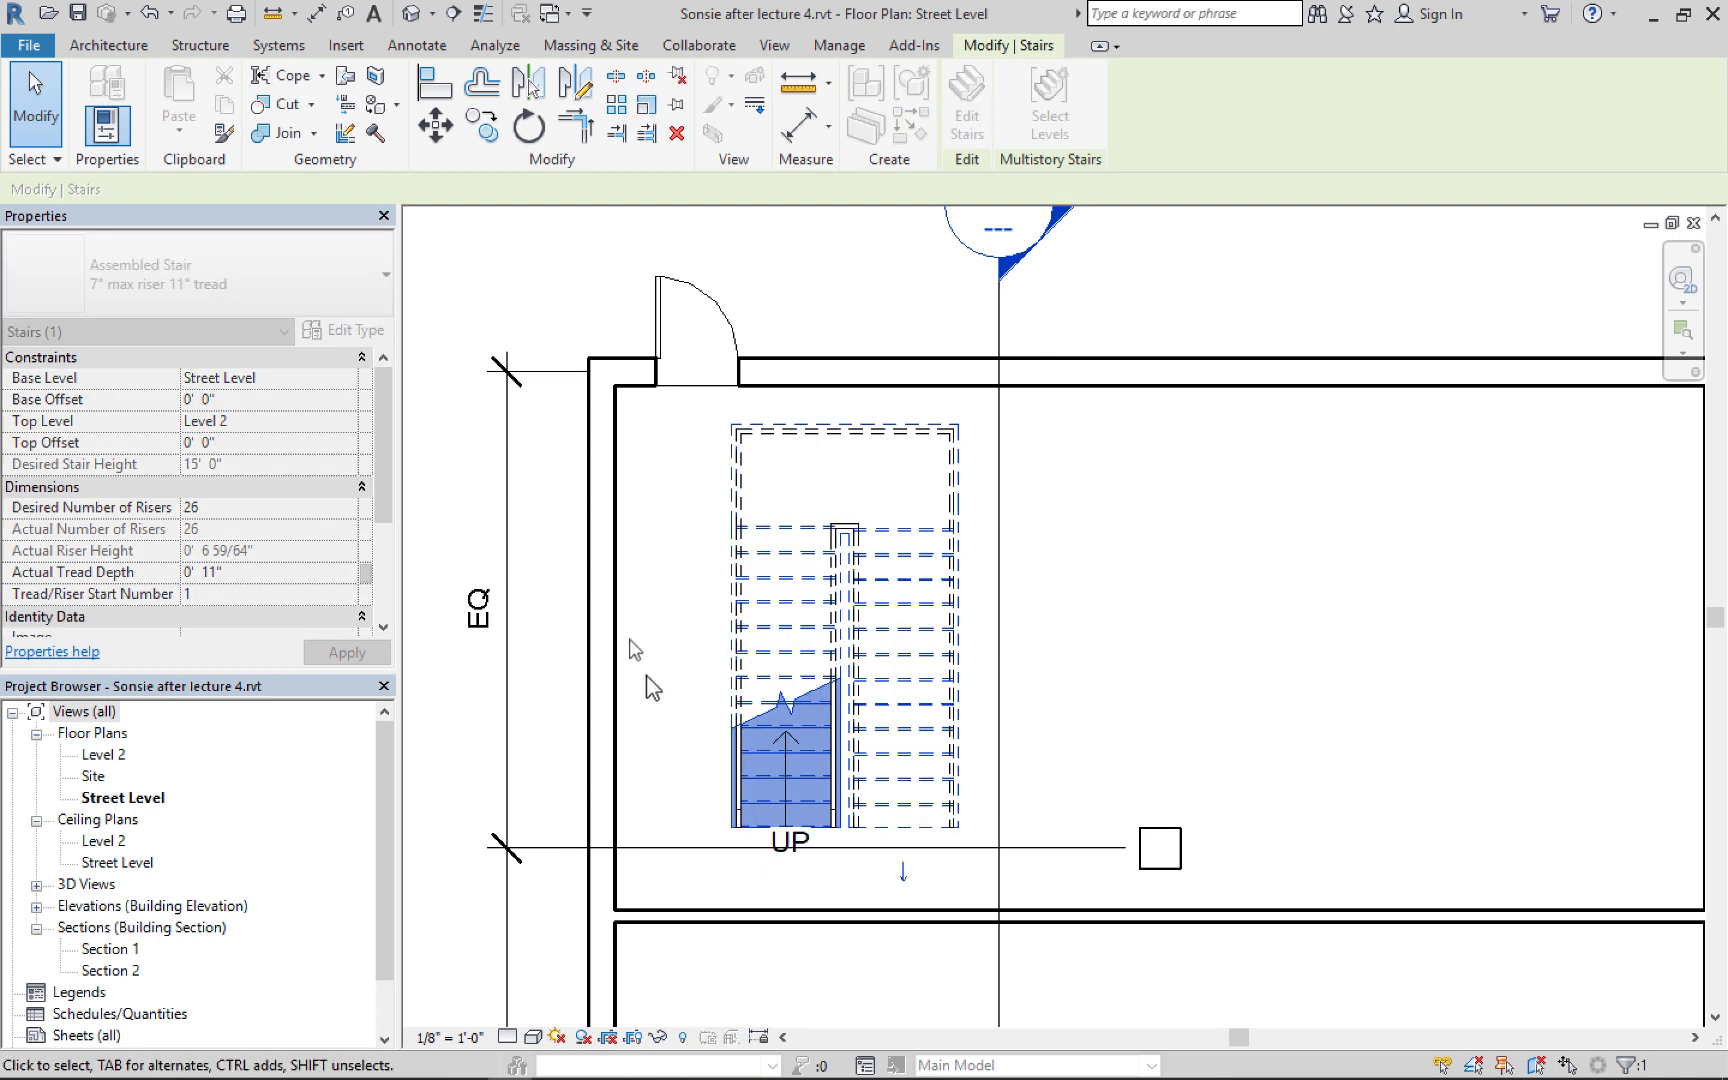
click(612, 552)
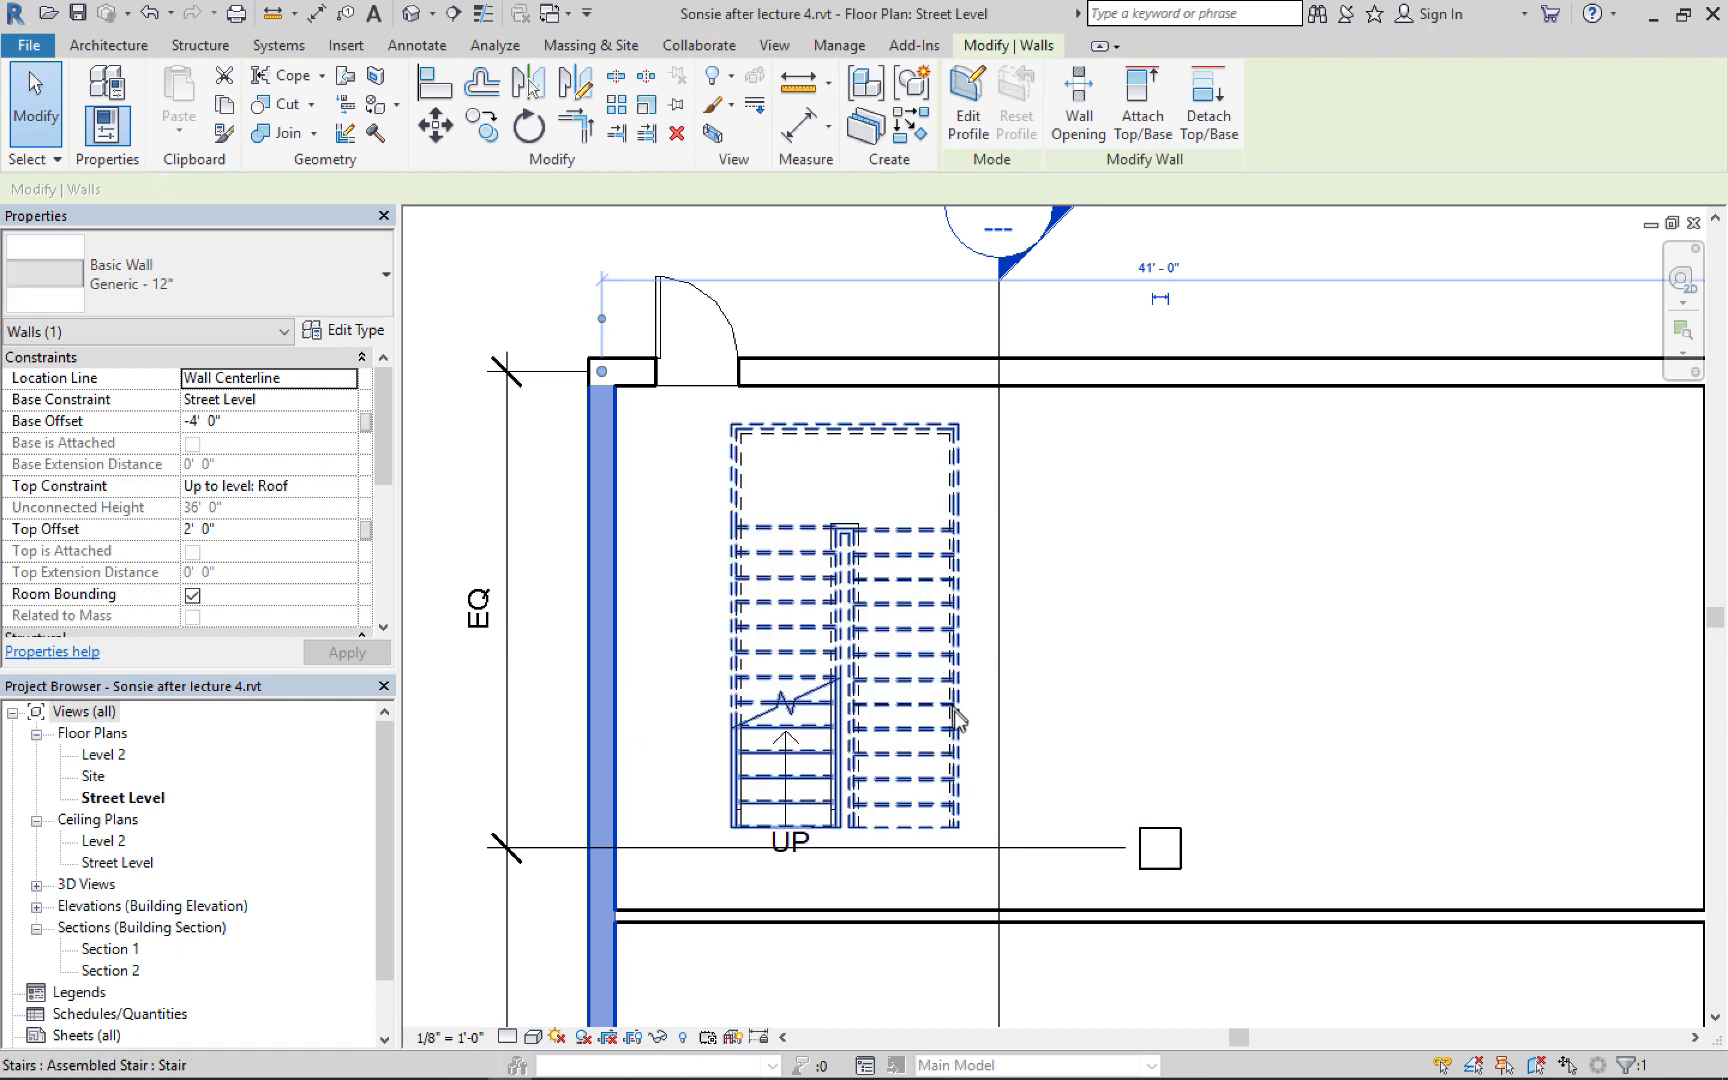
Move the stair to the right of the back door with its landing against the upper wall's inner face
click(791, 535)
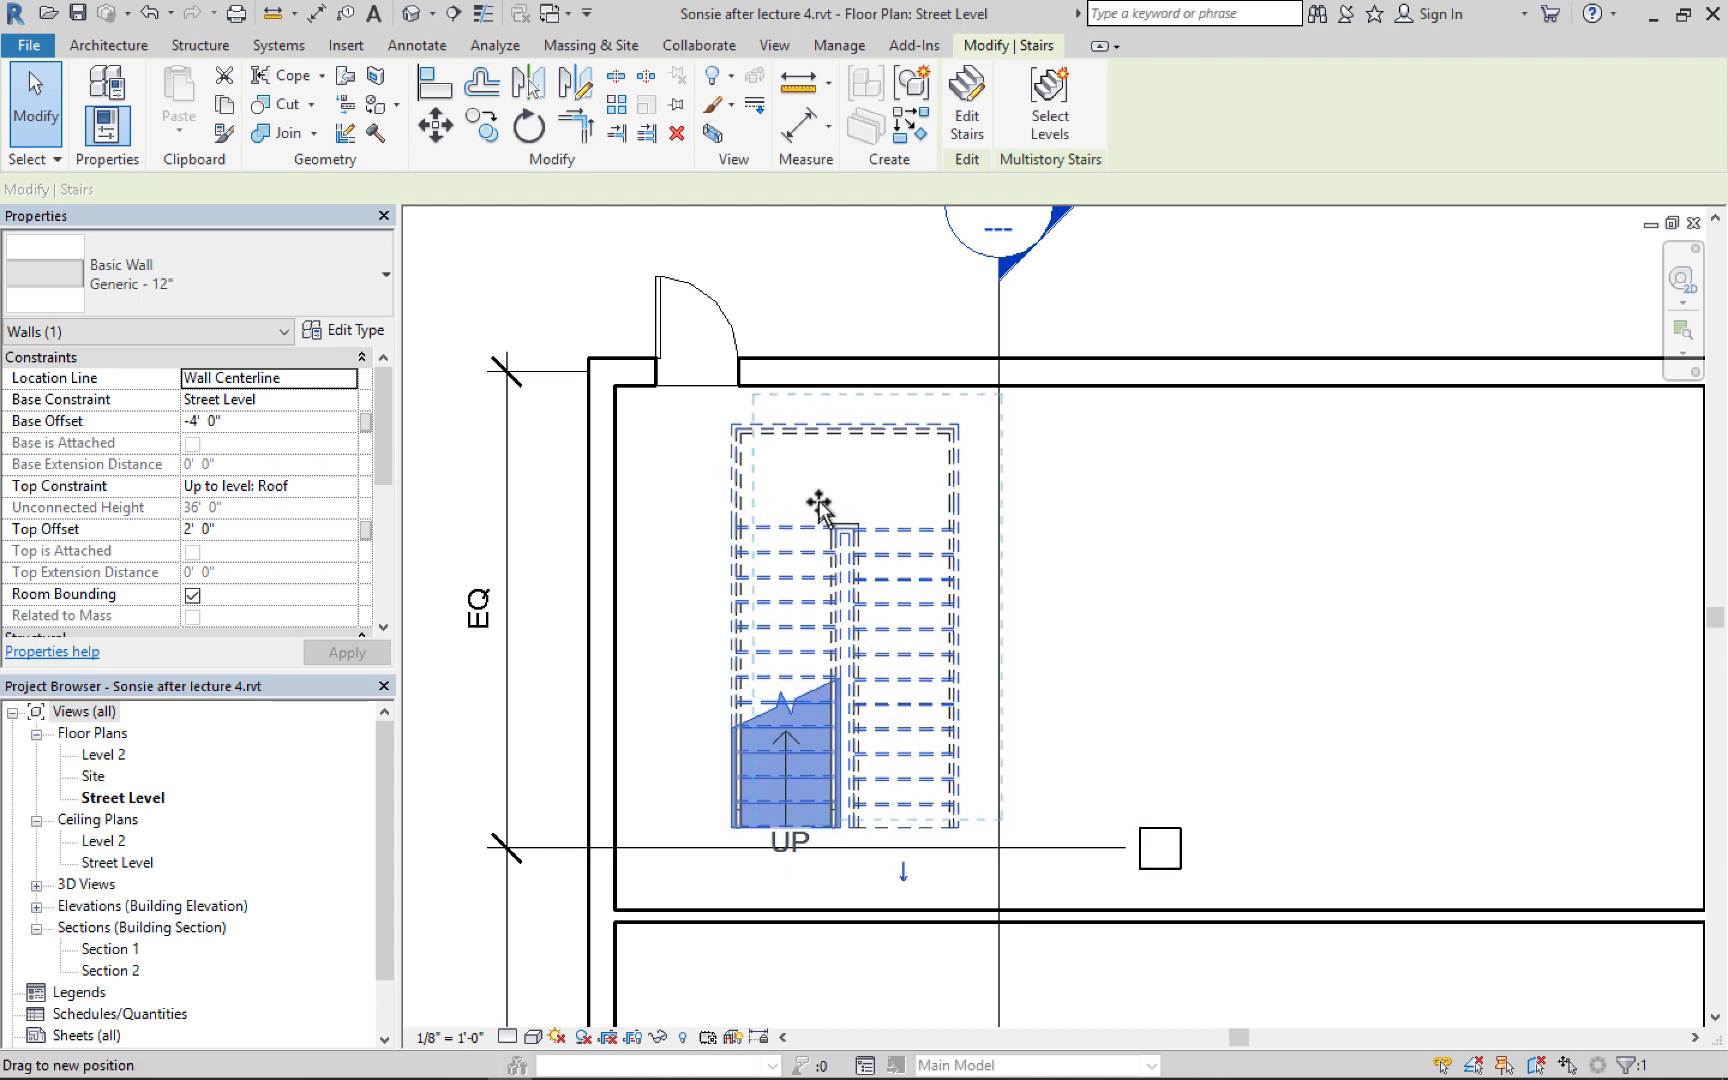
drag(818, 505, 846, 482)
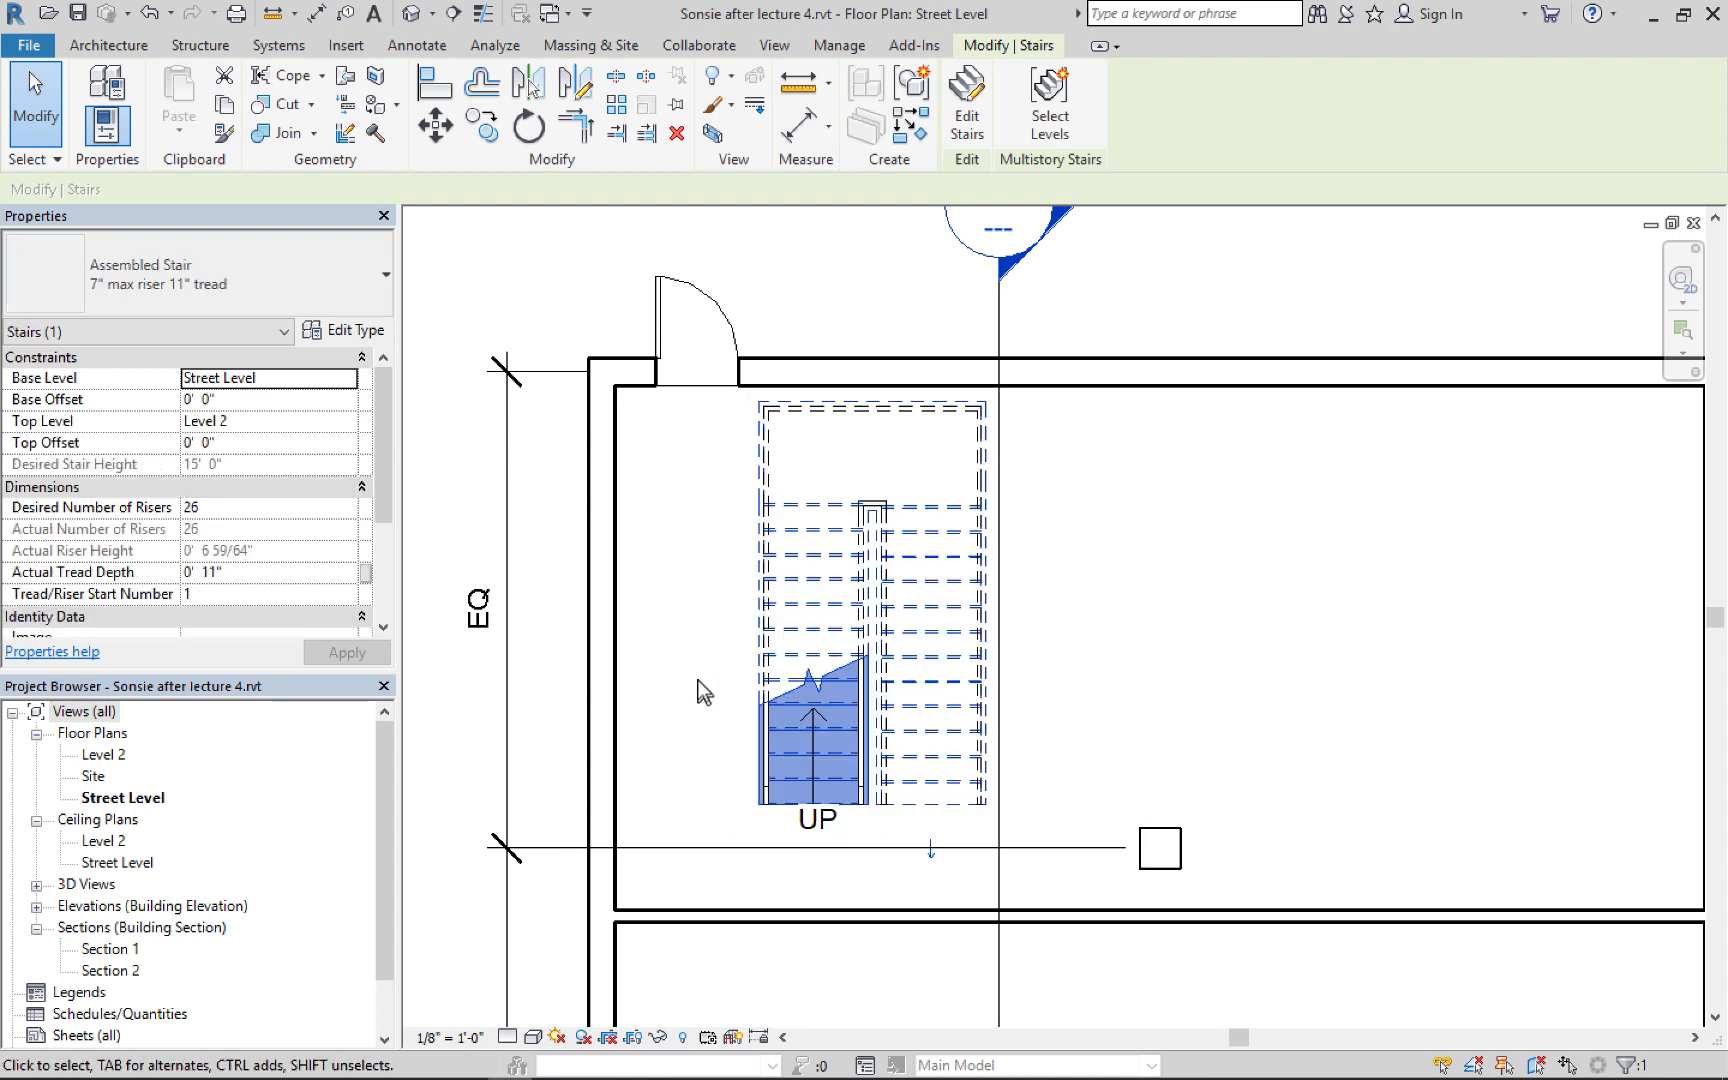
drag(792, 712, 793, 698)
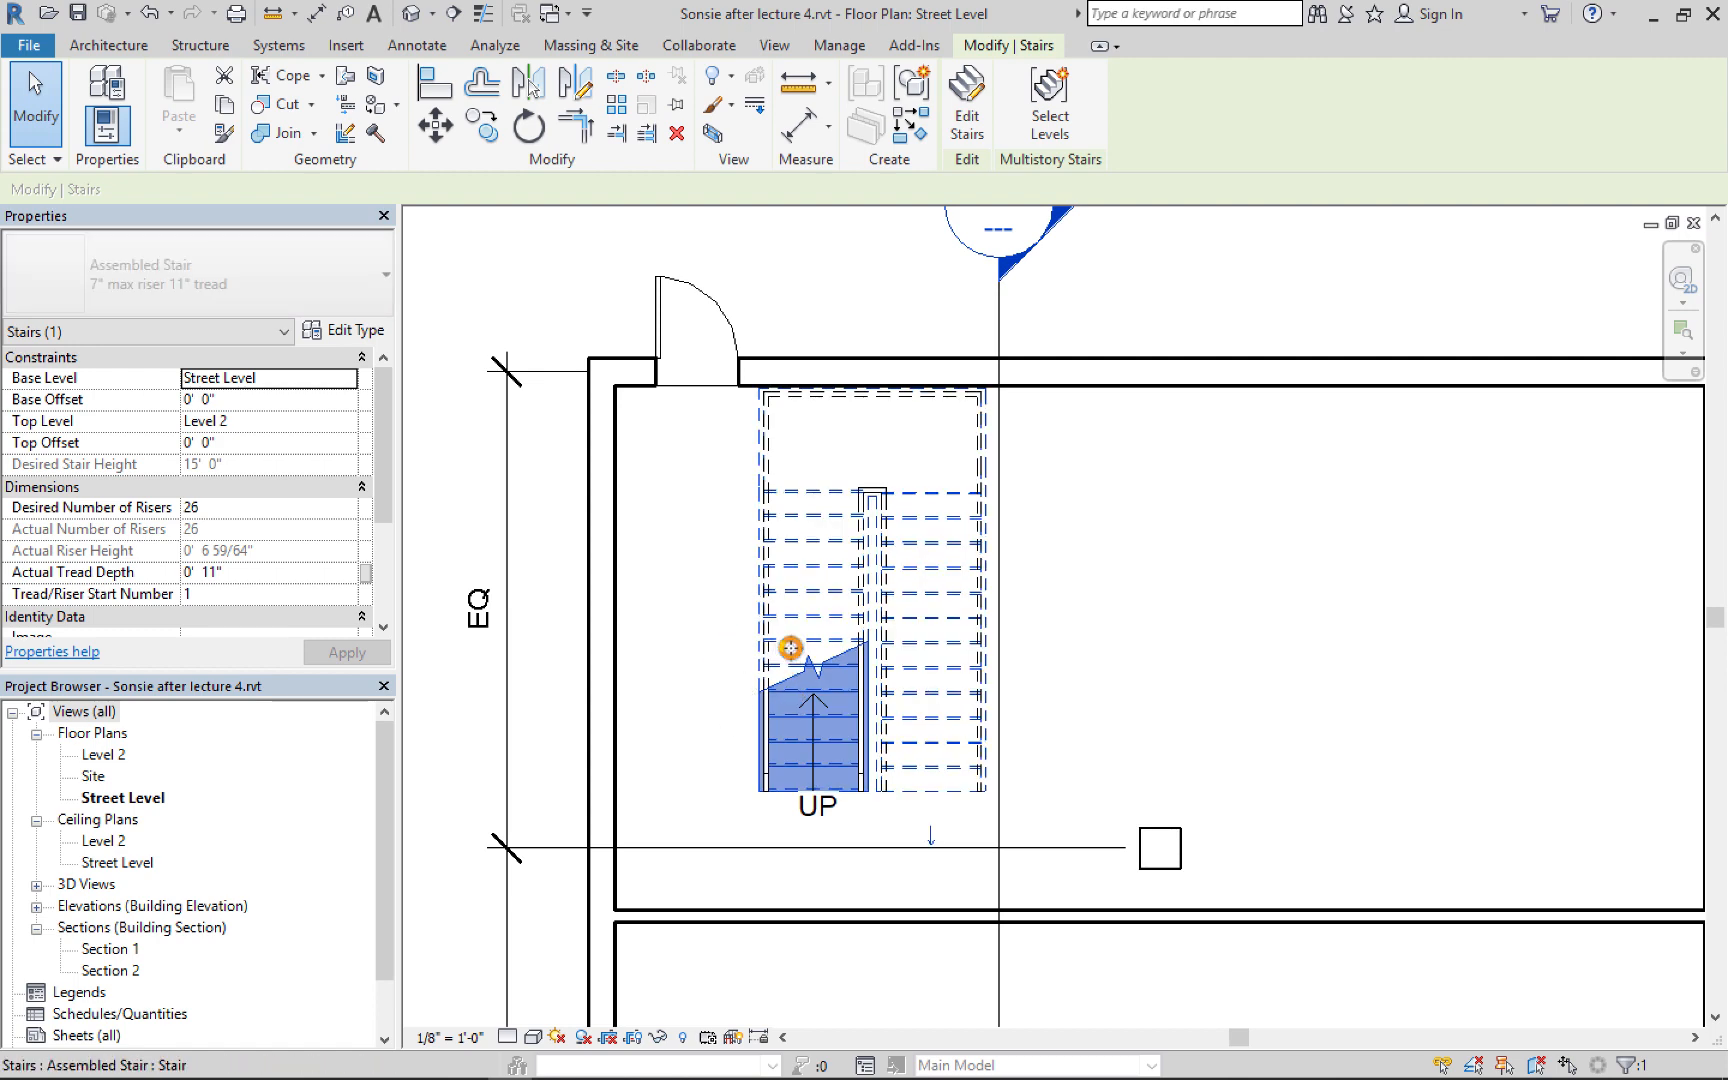
Shift the stair to the right along the upper wall, leaving space between it and the back door for a wall
drag(753, 649, 789, 649)
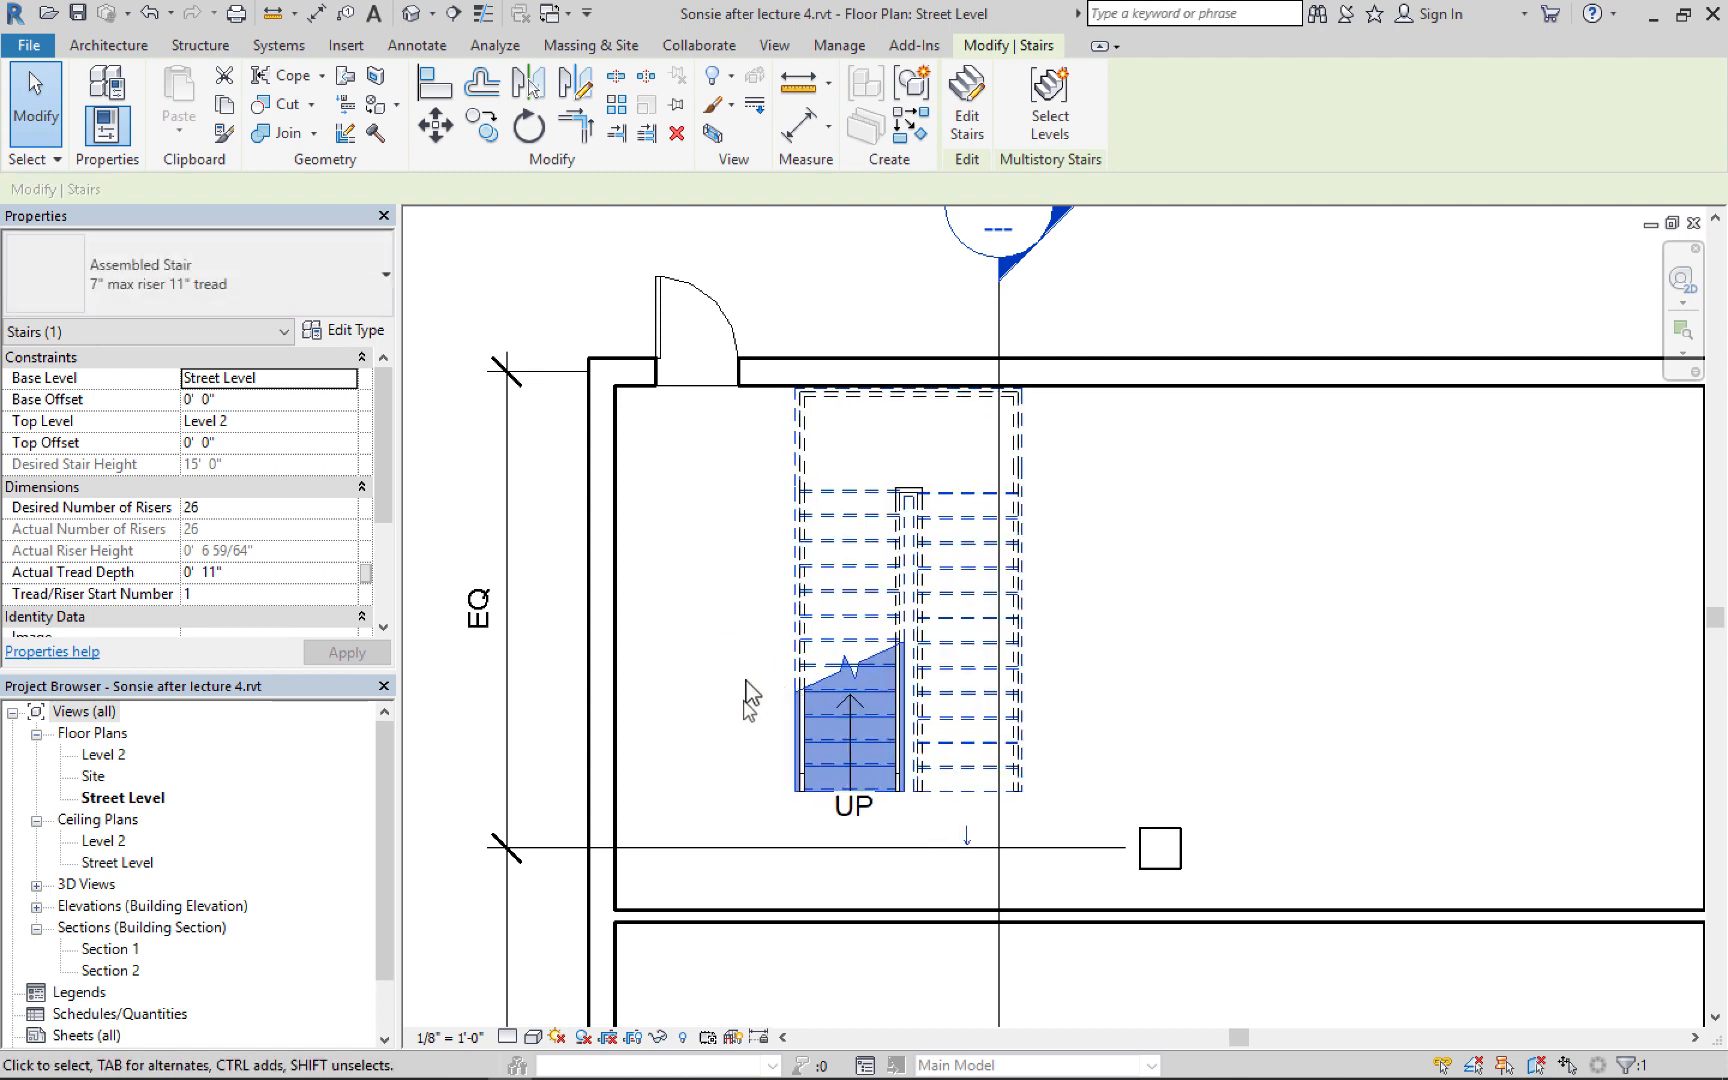
drag(798, 609, 807, 609)
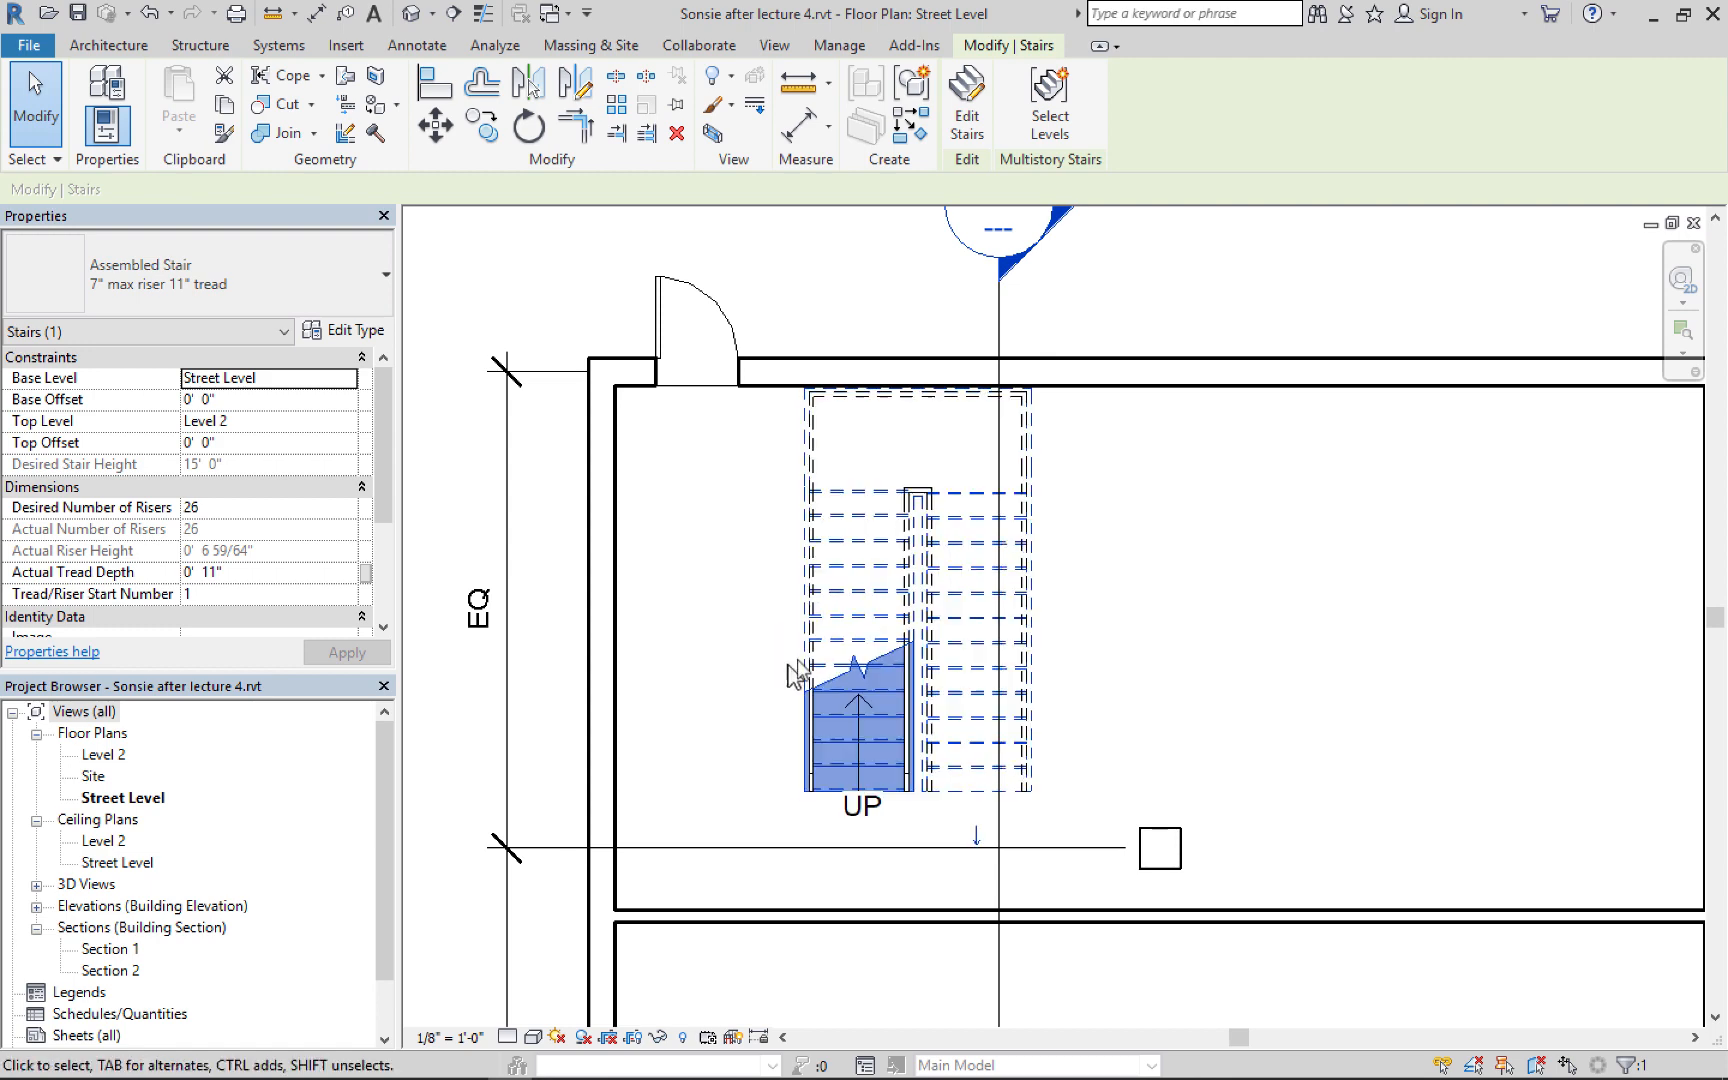
key(Right)
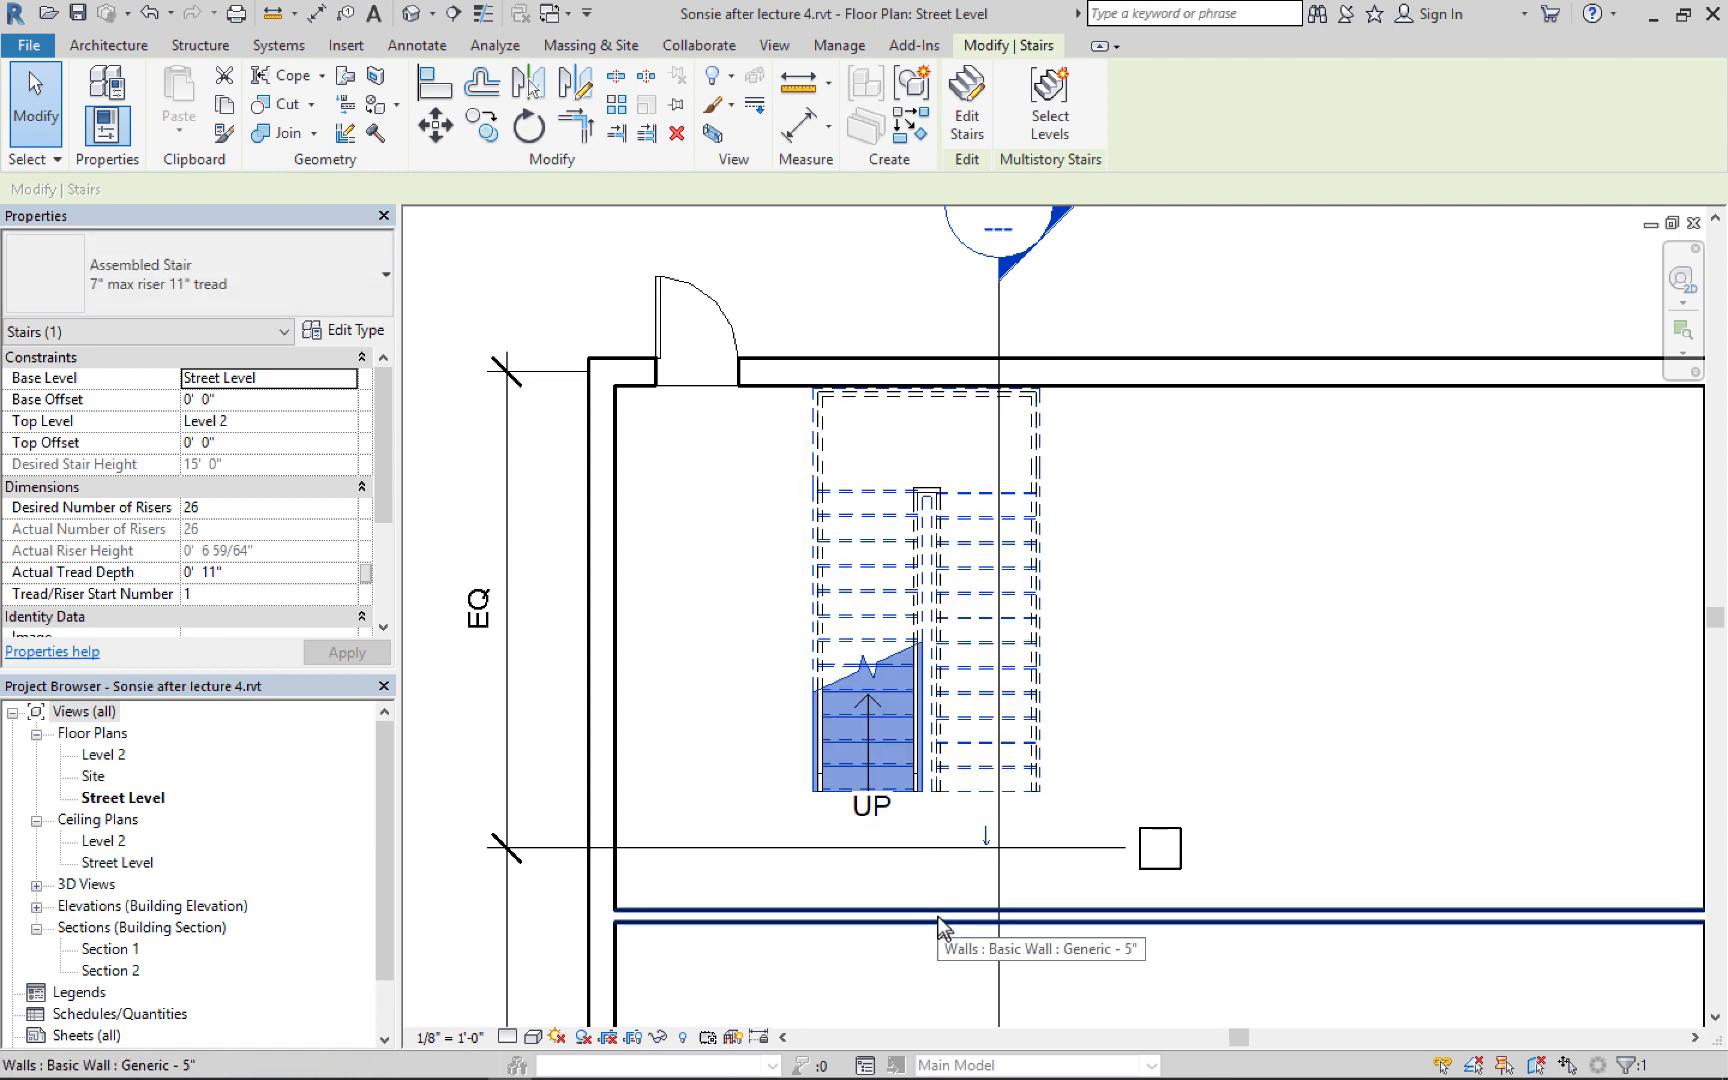
Draw a Generic - 5" wall between the door and the stair, from the upper wall to the 5" wall below, 7'-0" from the left exterior wall
click(938, 917)
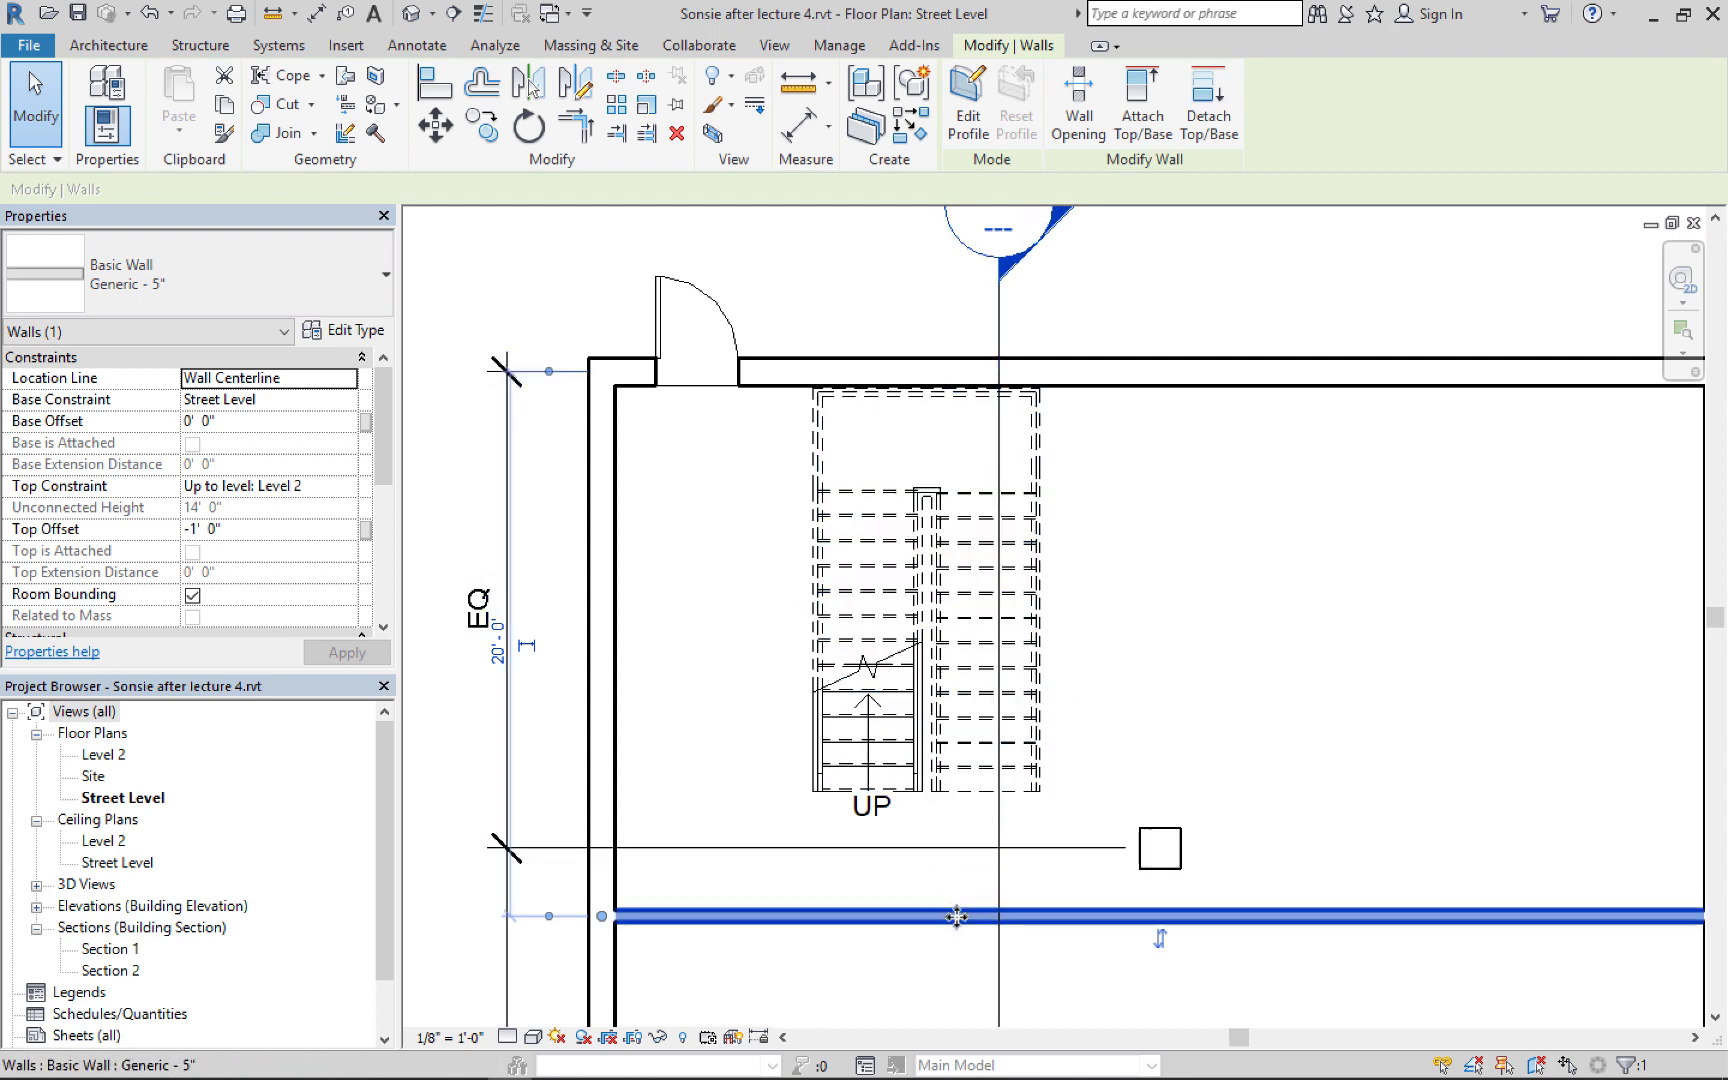
click(916, 140)
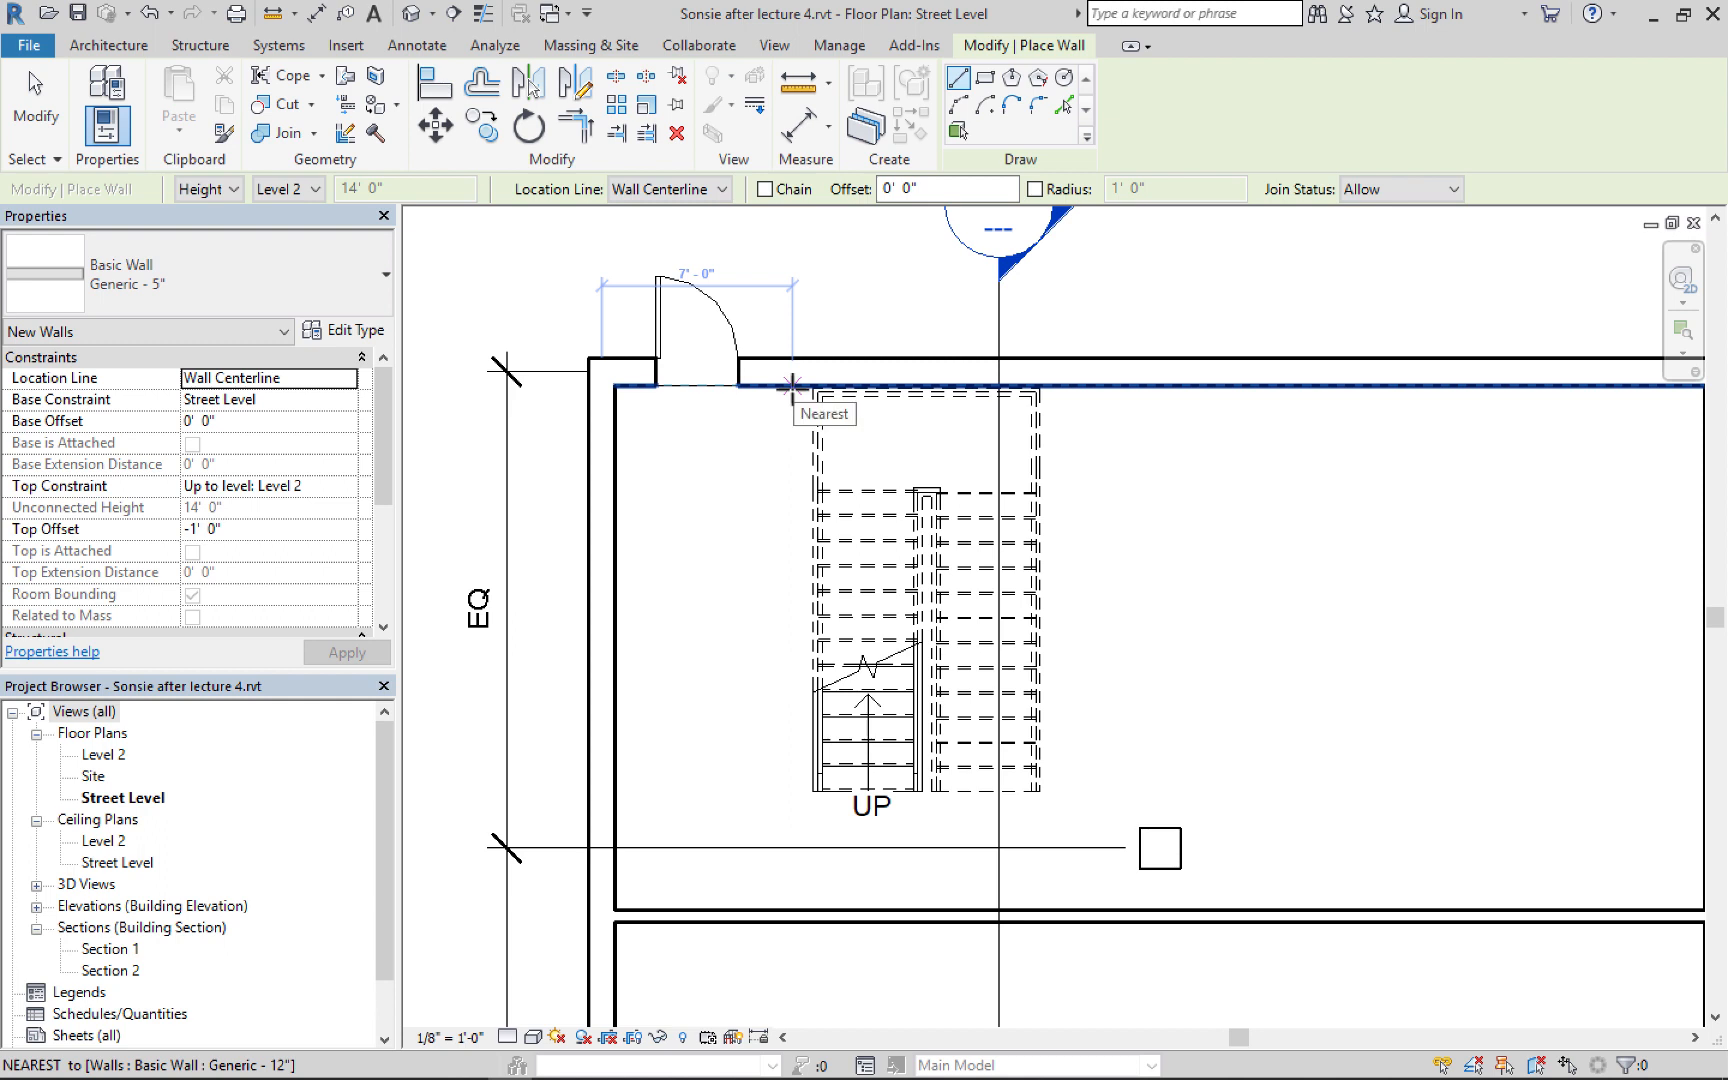
click(791, 386)
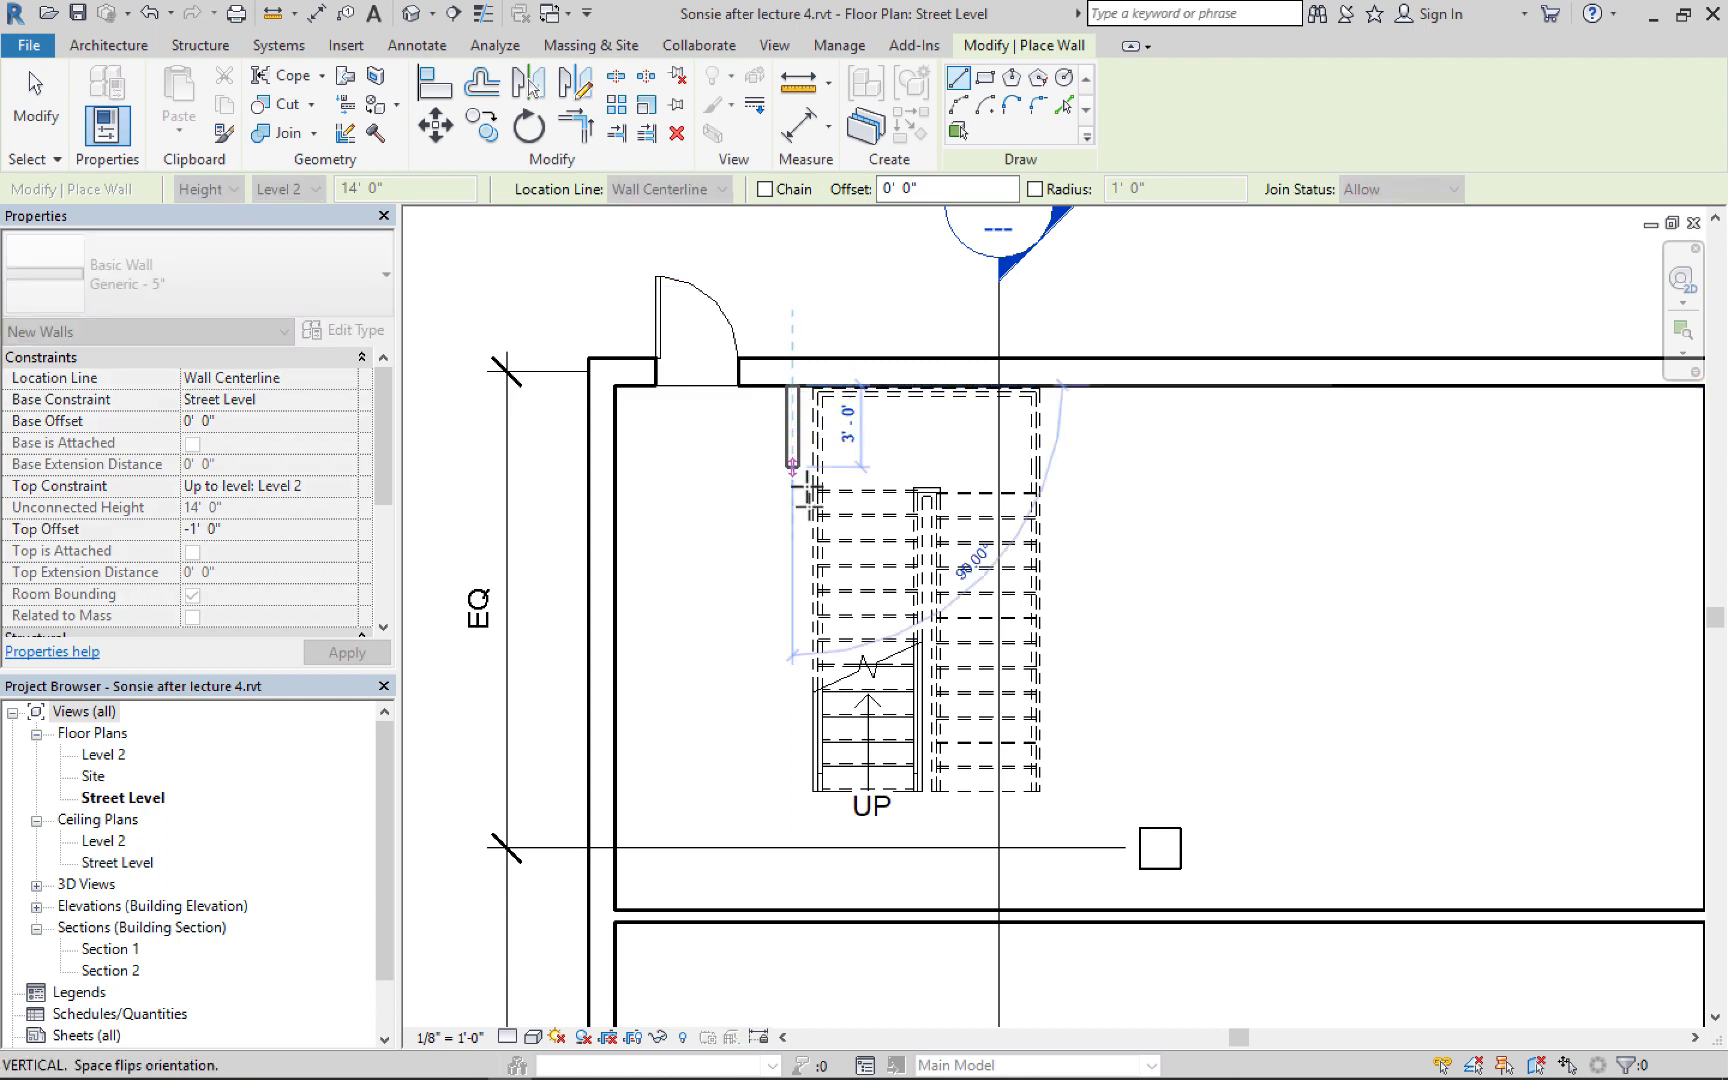
click(791, 913)
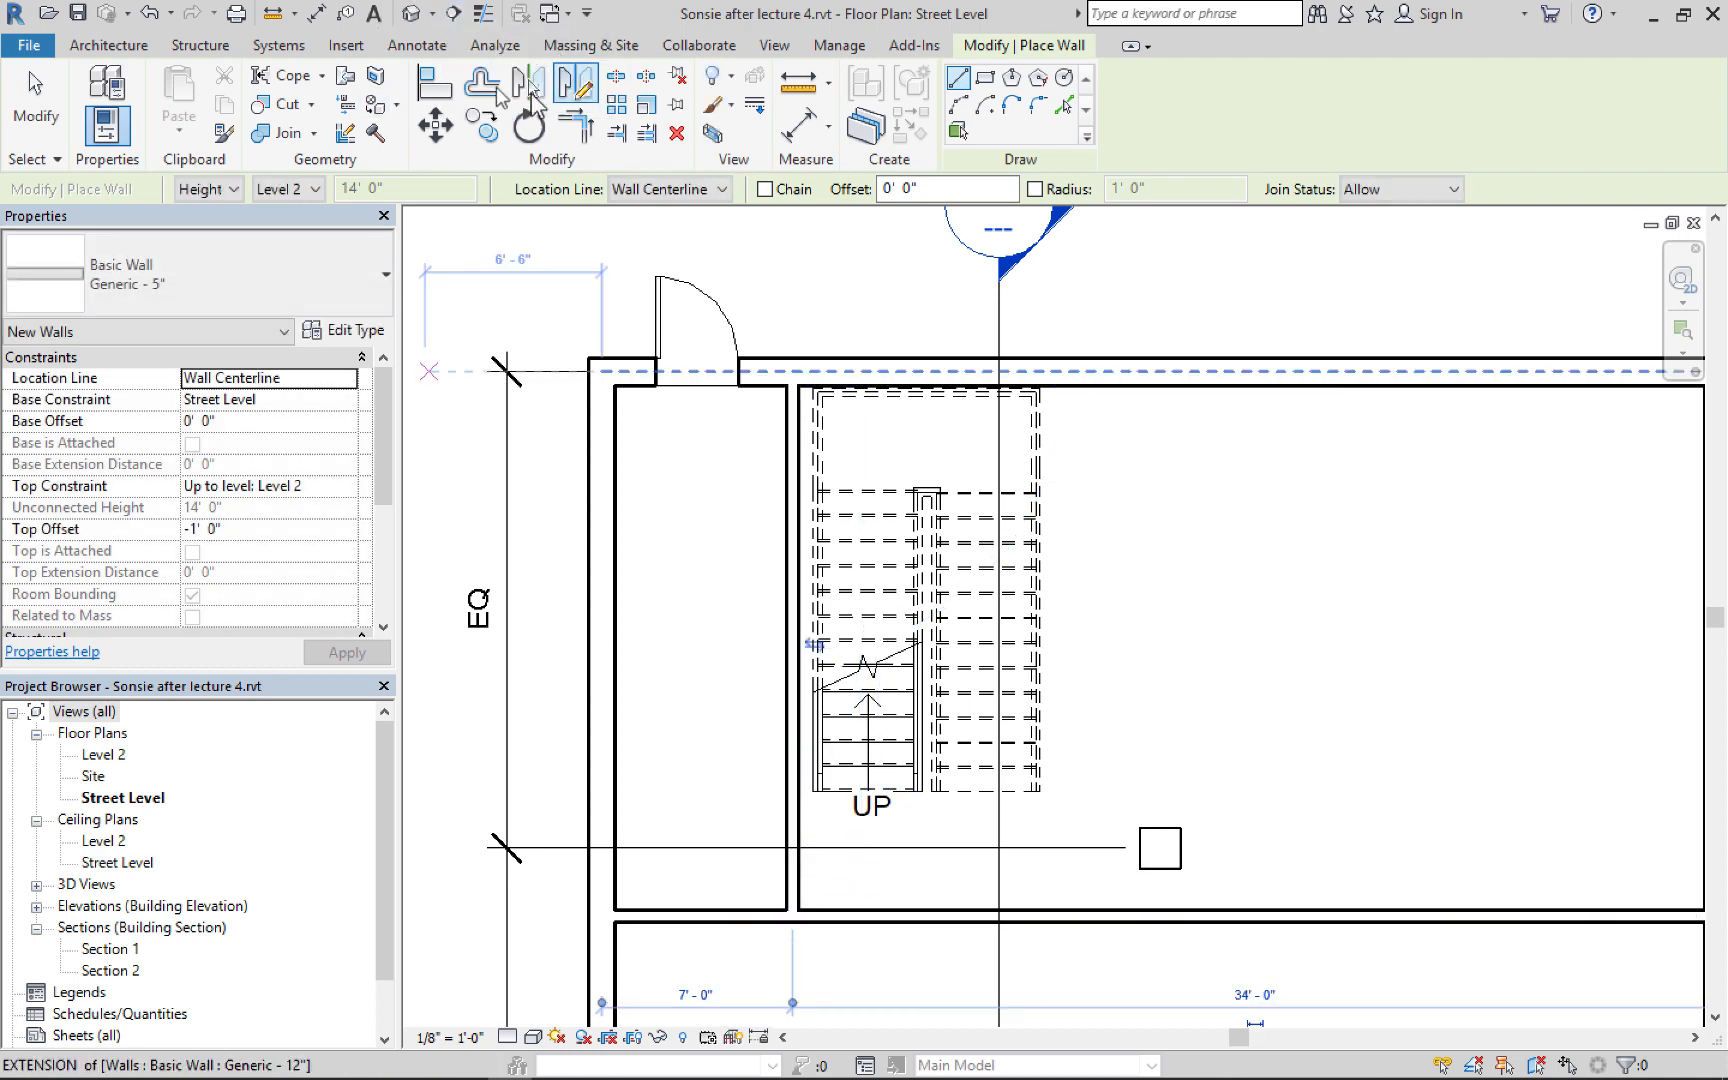
click(30, 98)
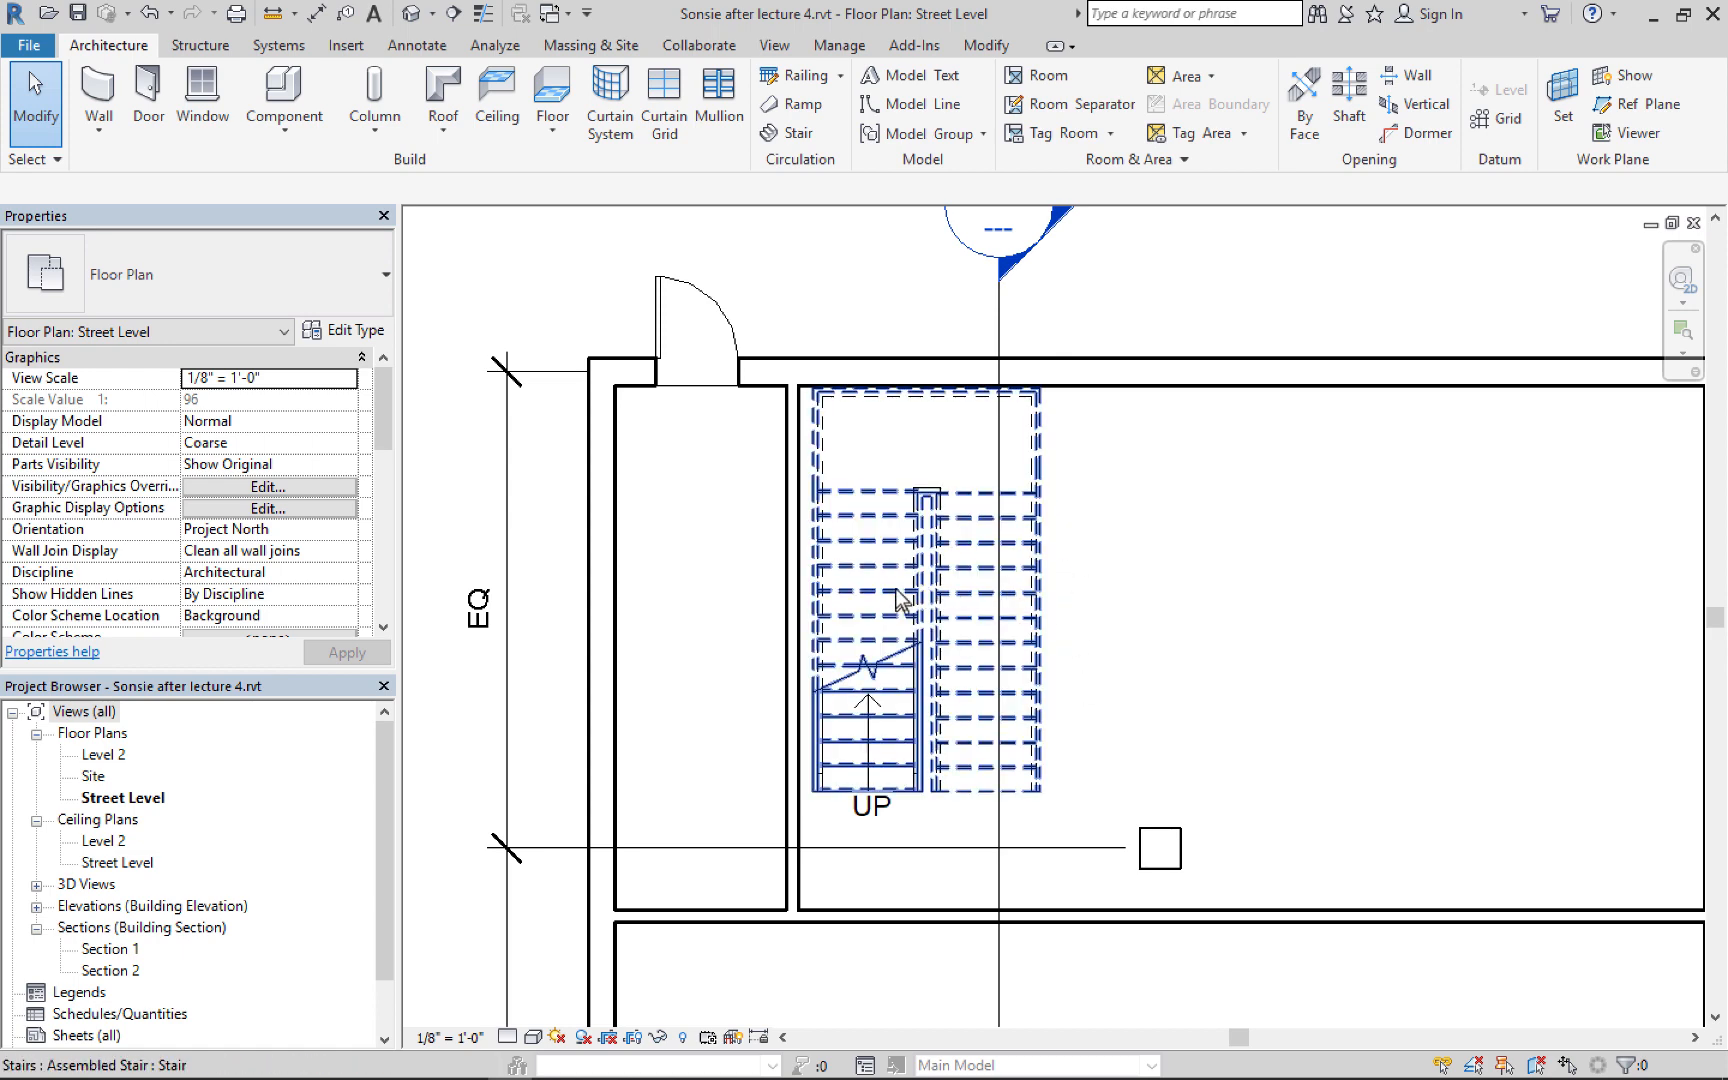
Draw a Generic - 12" wall on the stair's right side, from the upper wall to the 5" wall below, 10'-6" from the new 5" wall
click(609, 540)
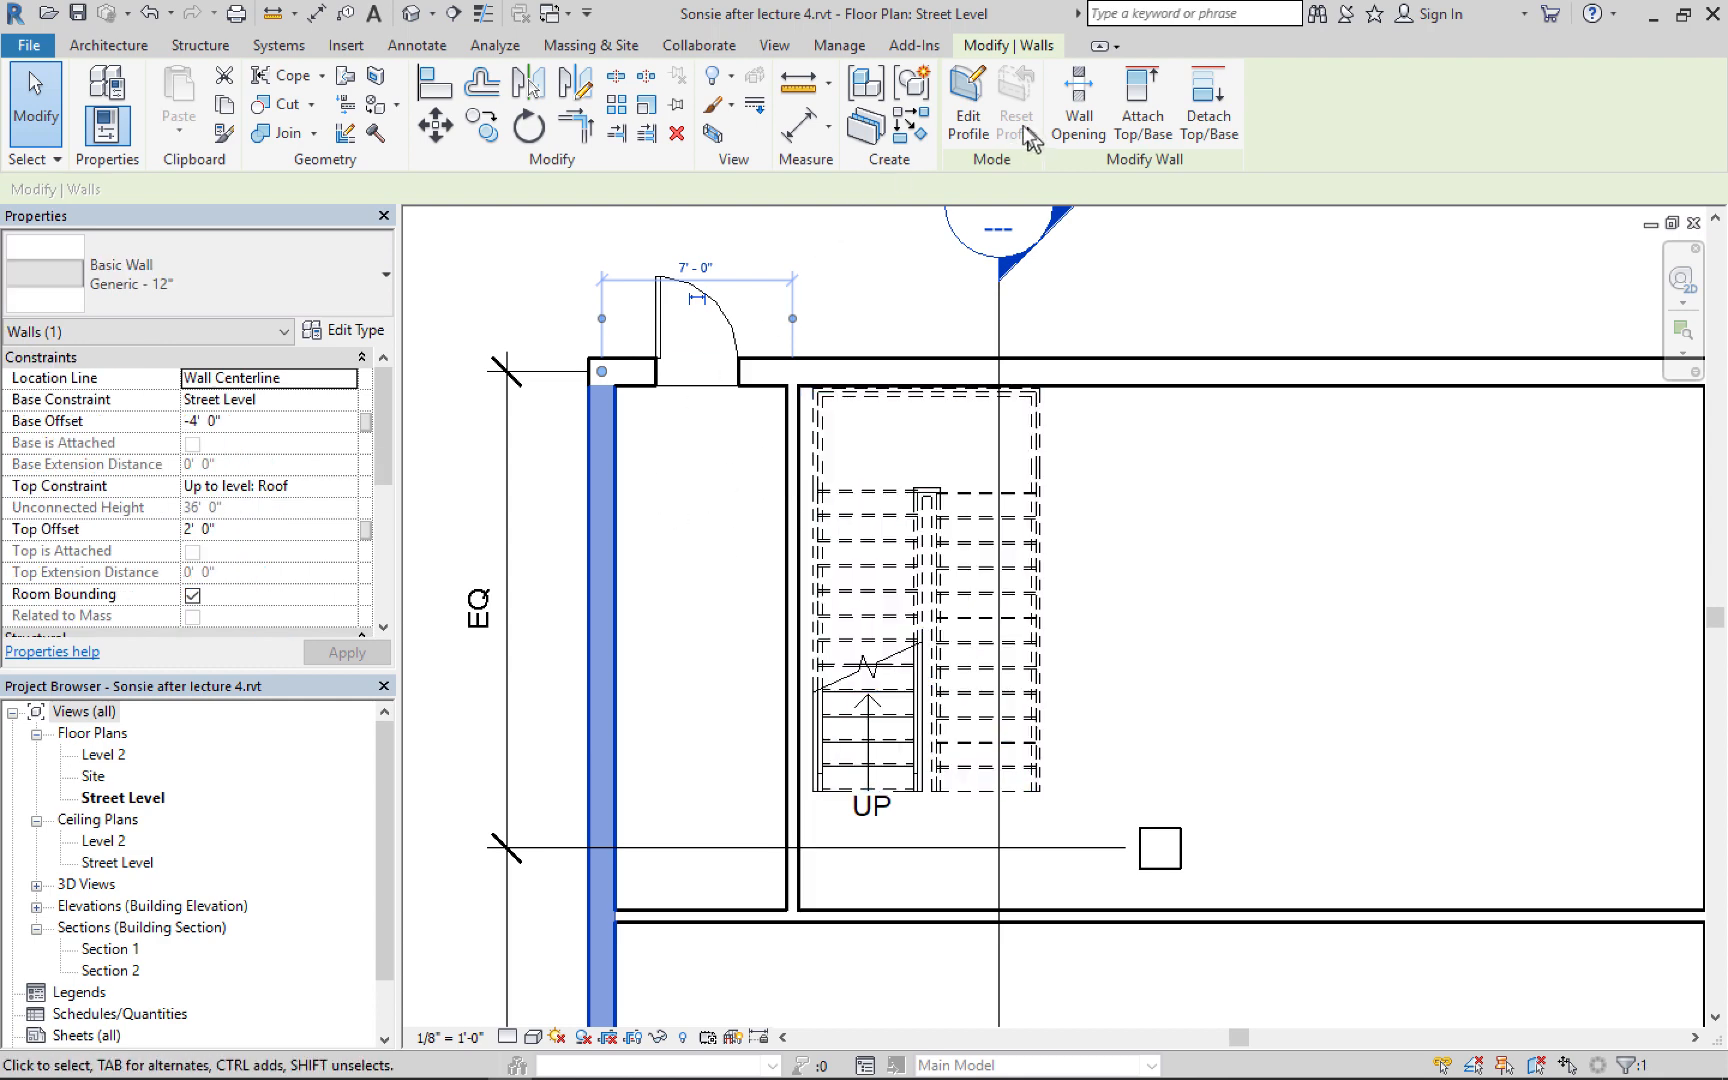
click(905, 130)
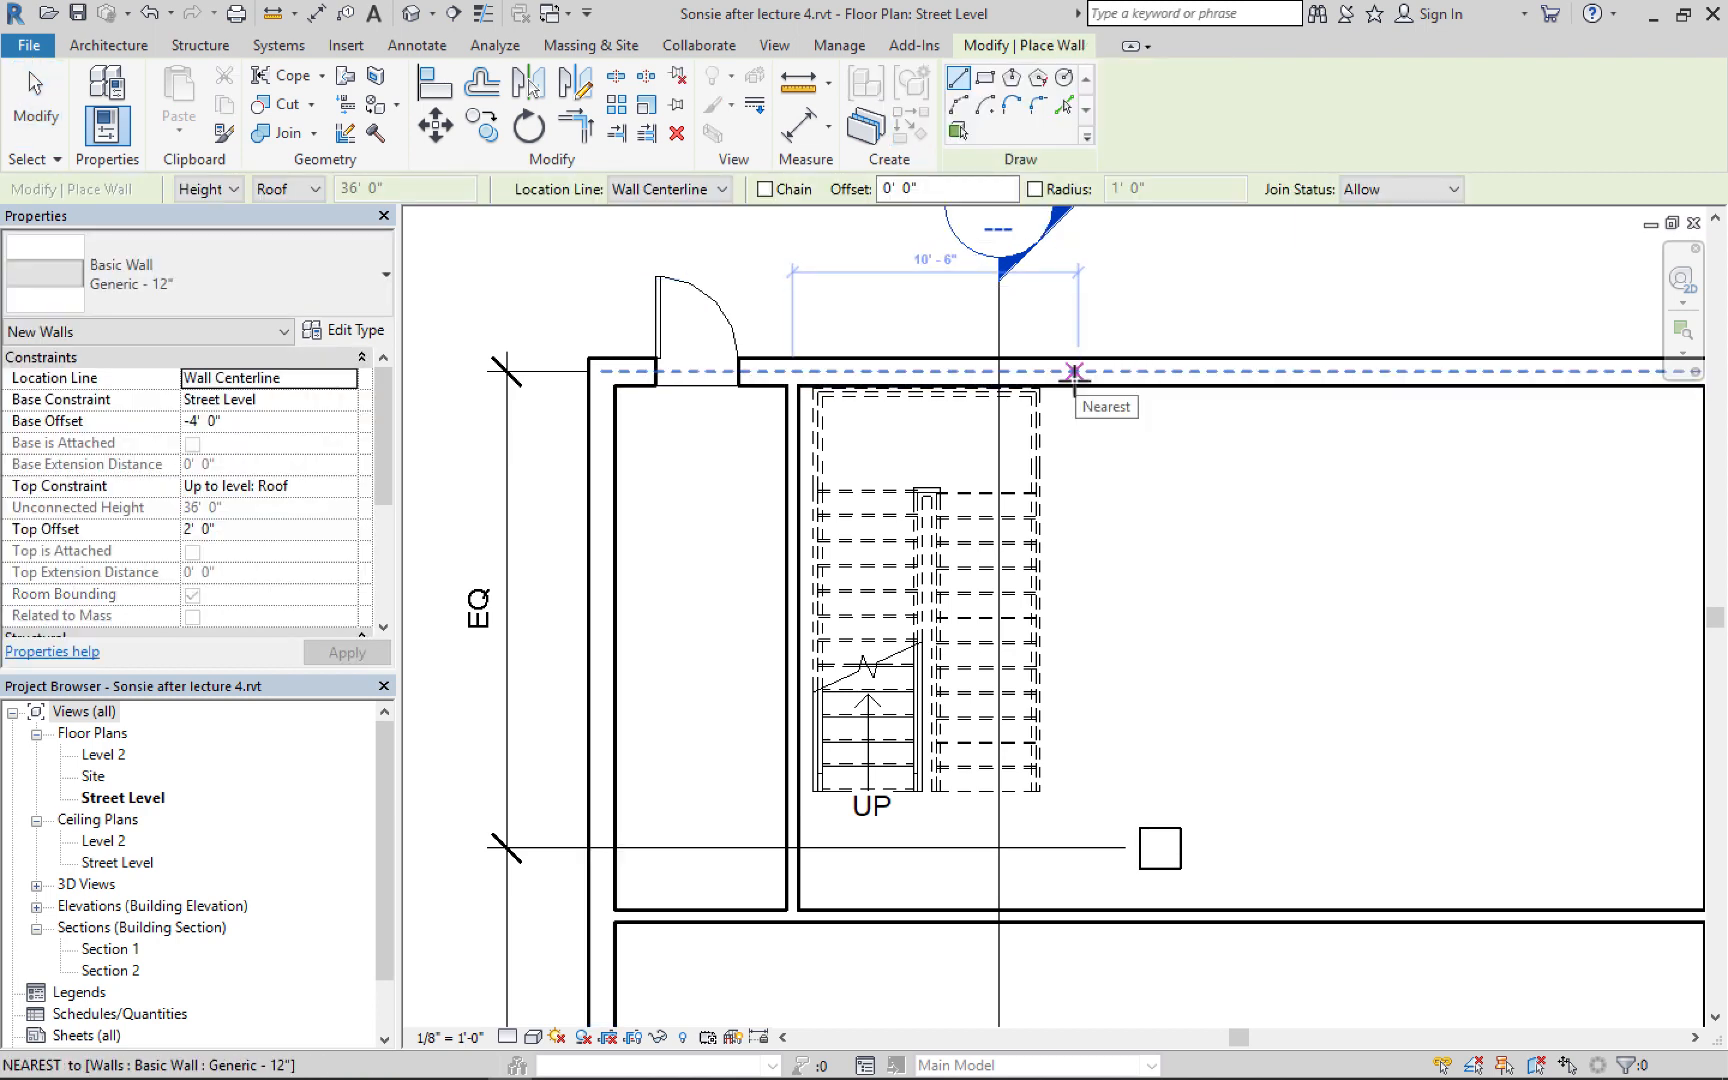
click(1073, 372)
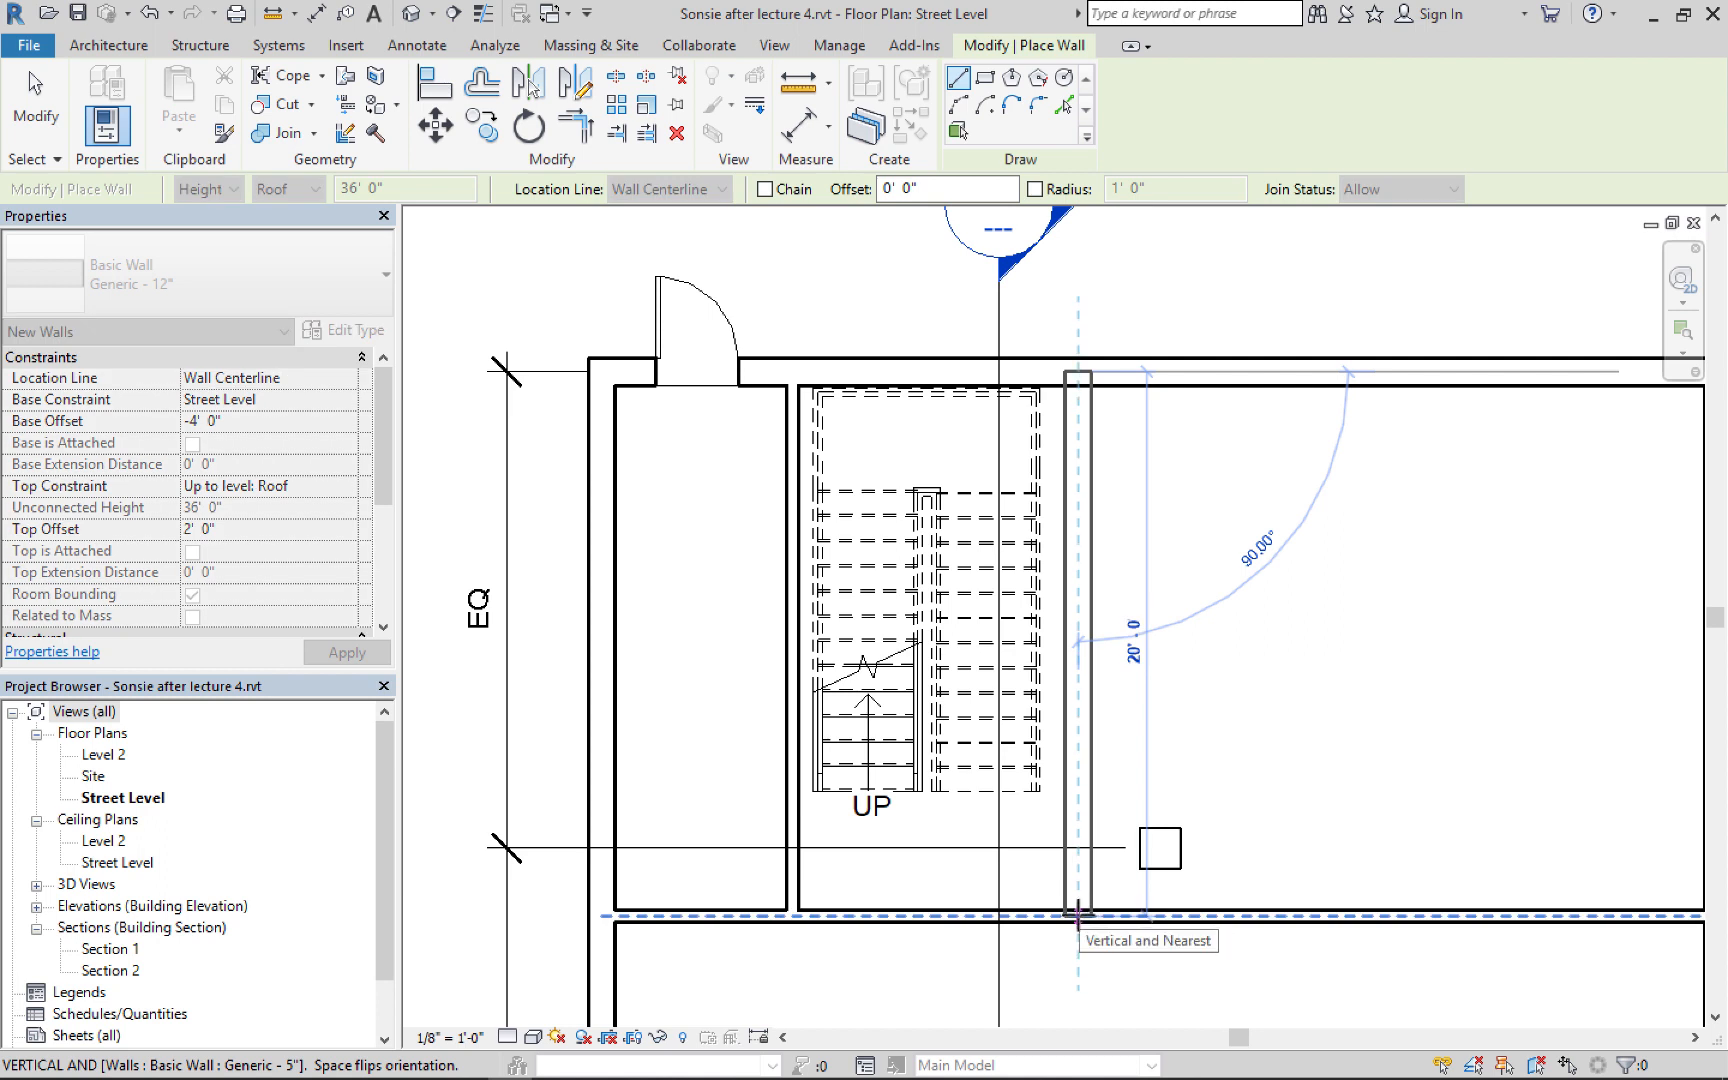
click(1078, 915)
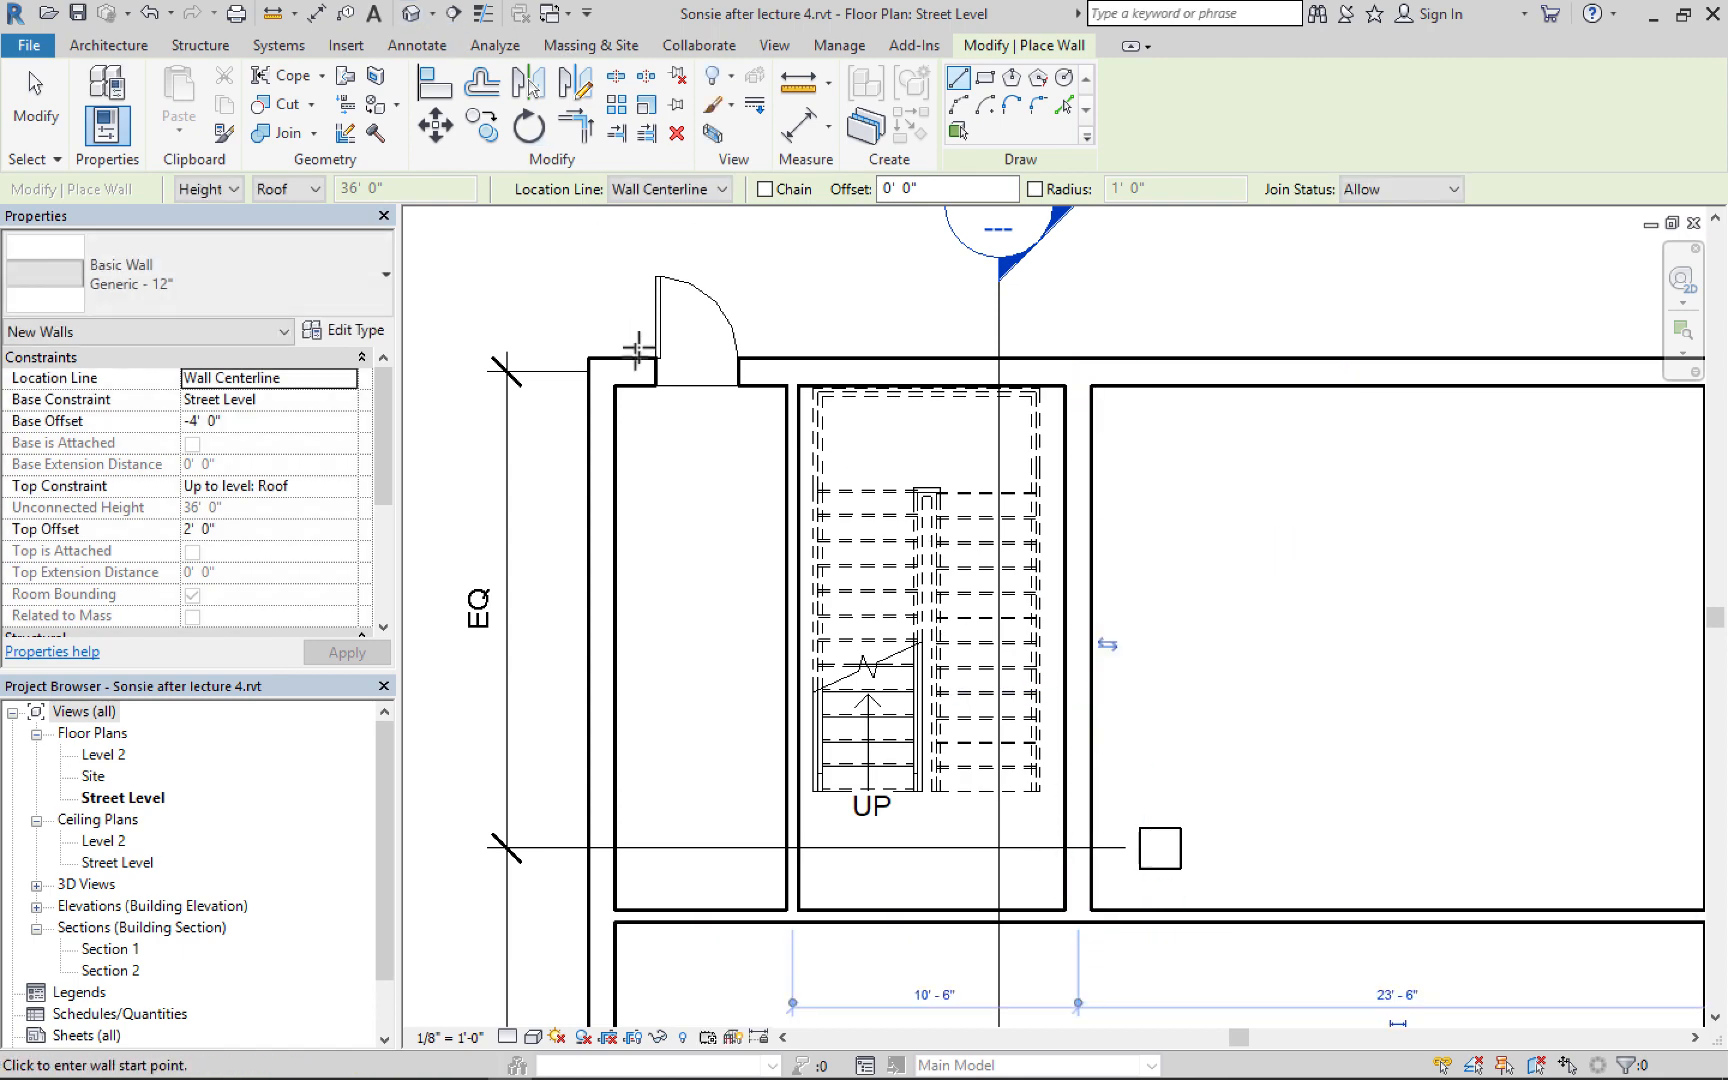
scroll(843, 487, up, 1)
scroll(843, 487, up, 1)
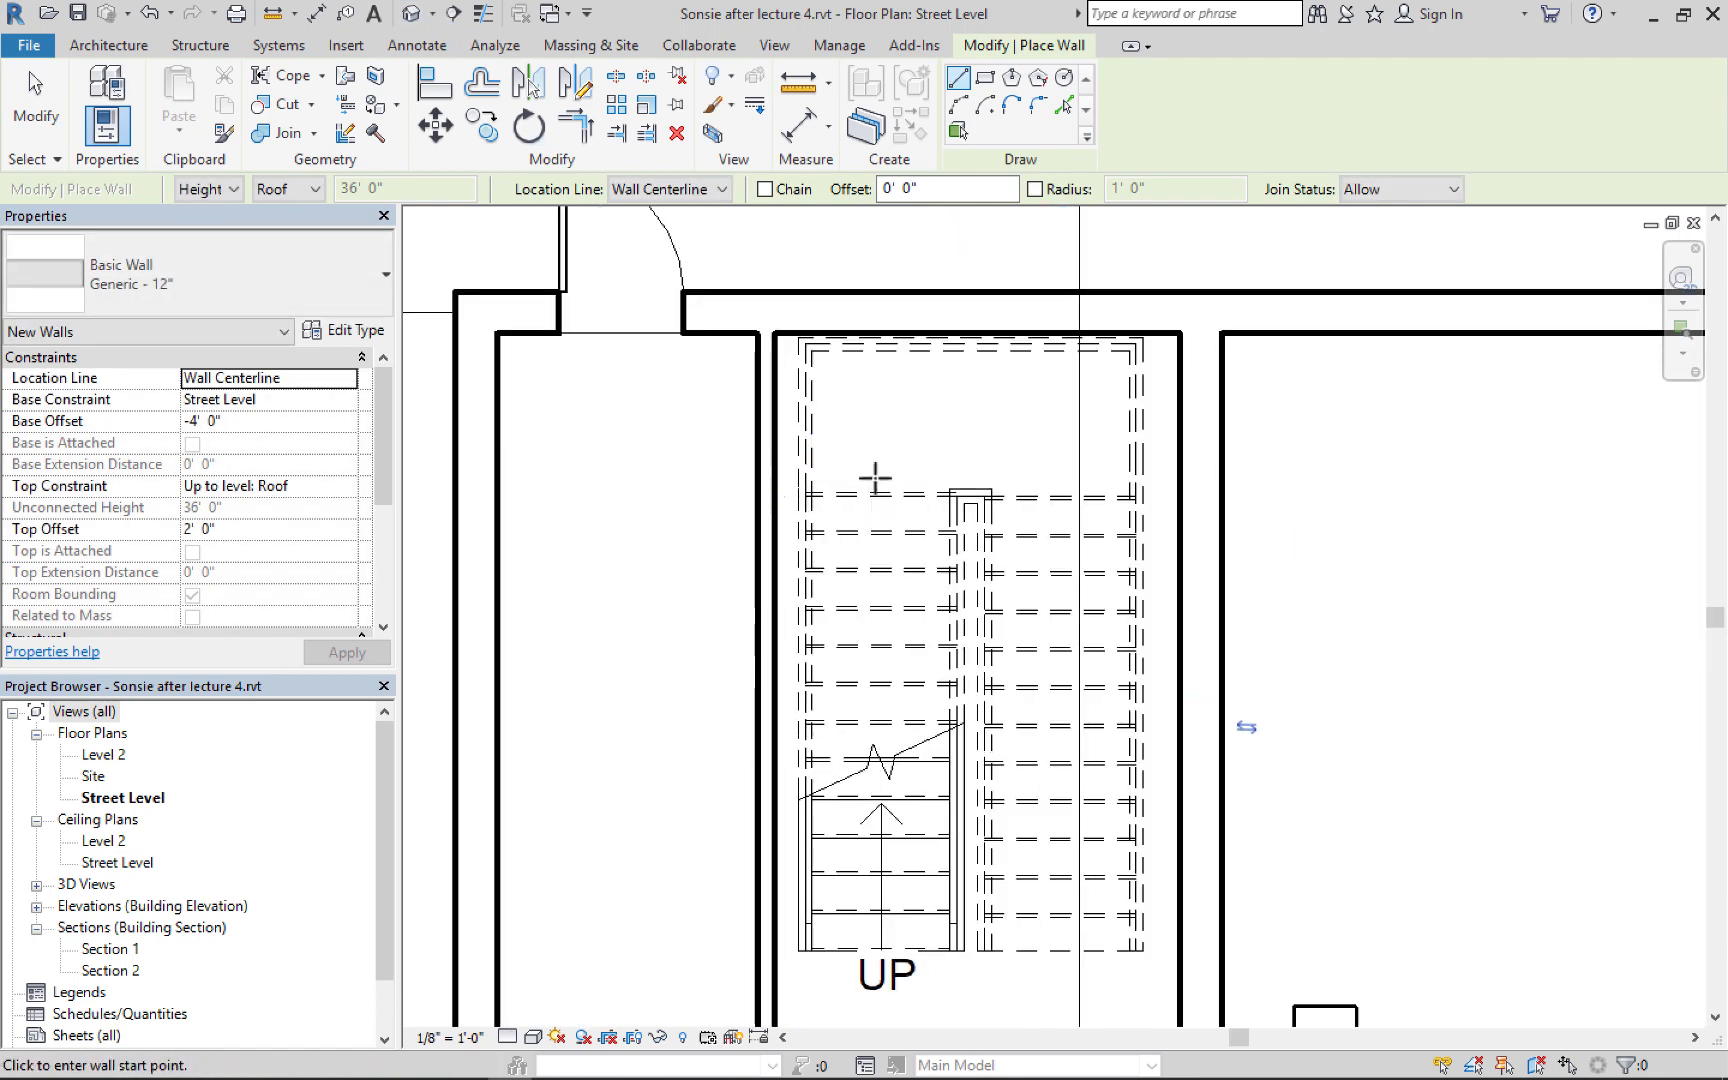
click(36, 105)
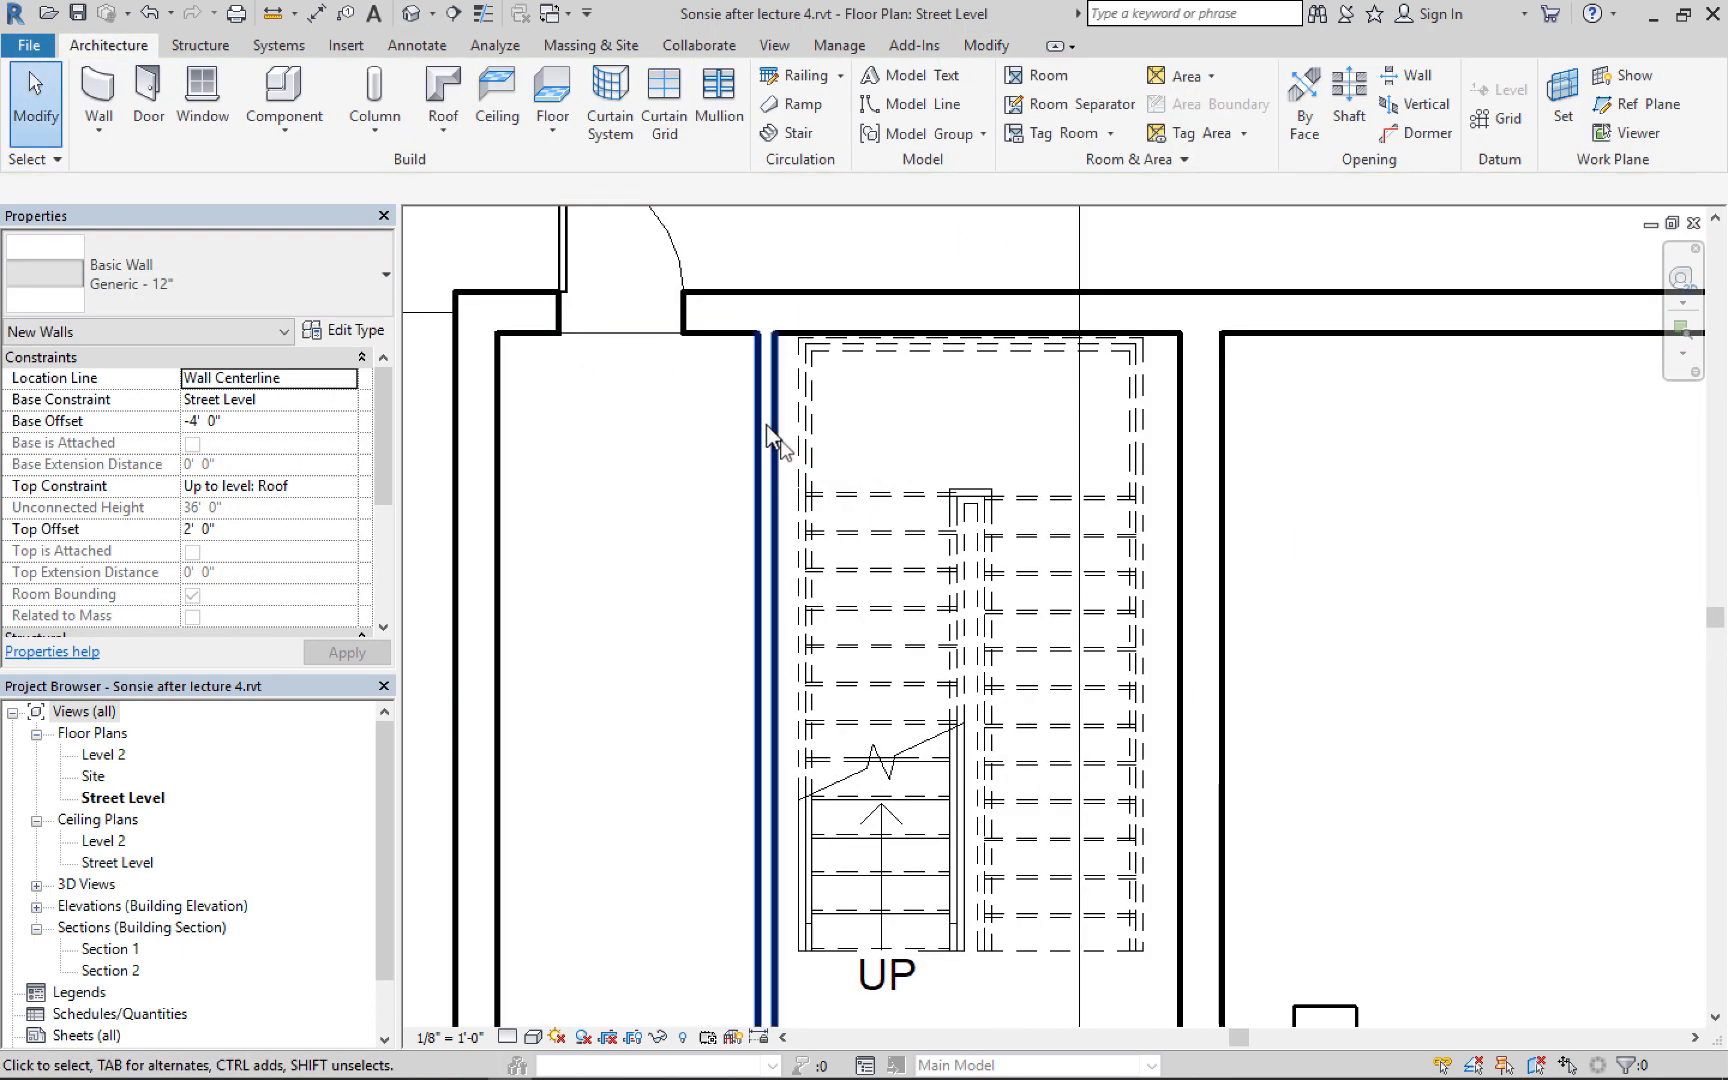
Move the stair left against the 5" wall's face, keeping its landing against the upper wall
click(861, 495)
drag(925, 495, 905, 495)
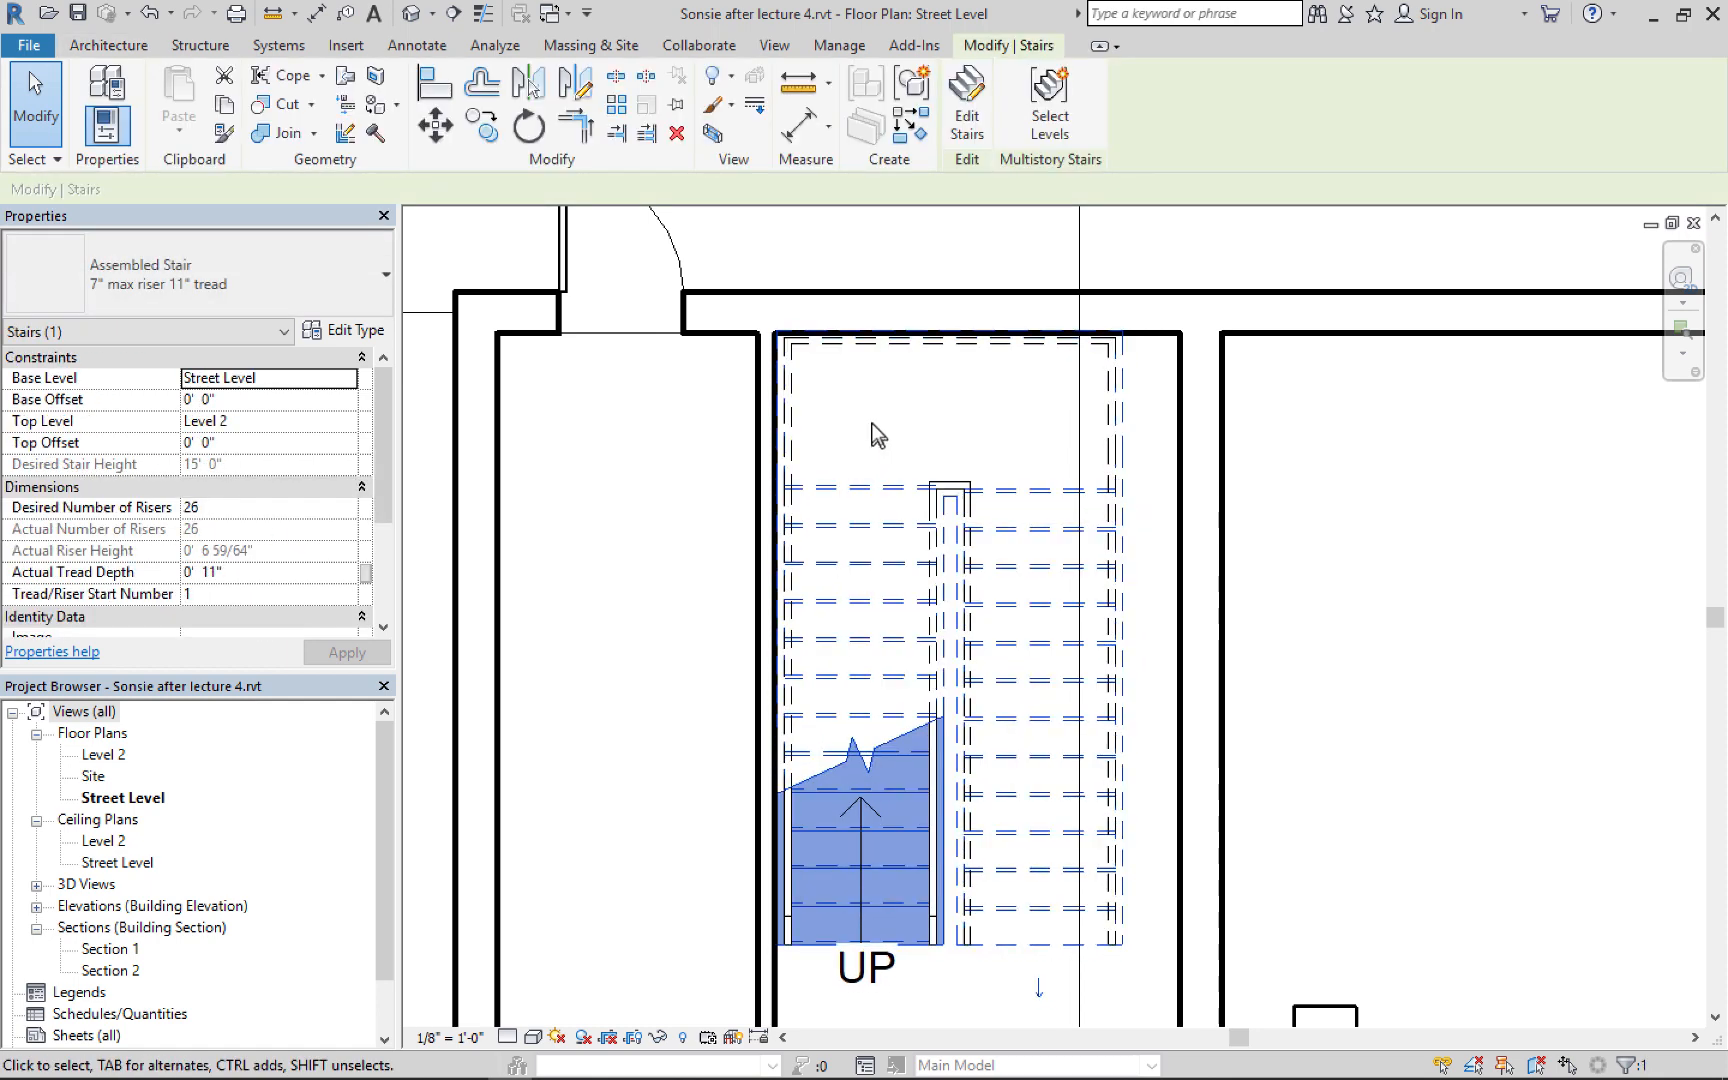
scroll(877, 435, down, 1)
key(Down)
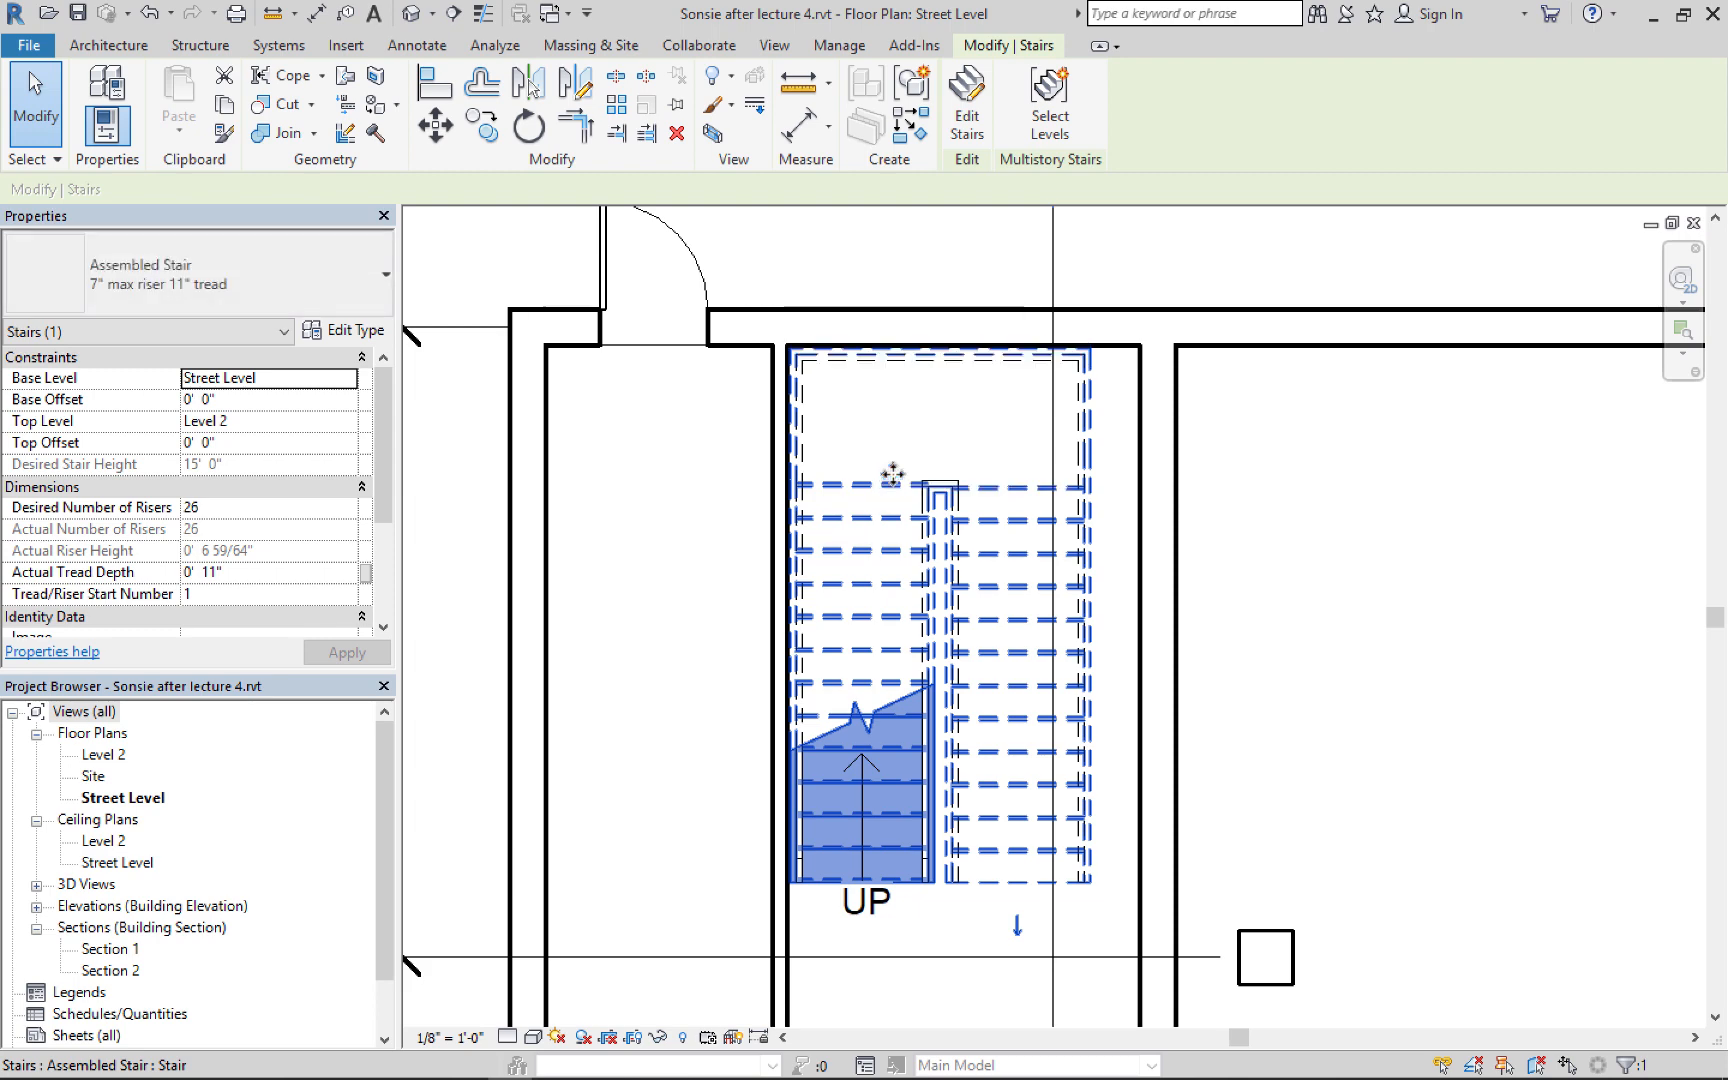
key(Right)
key(Left)
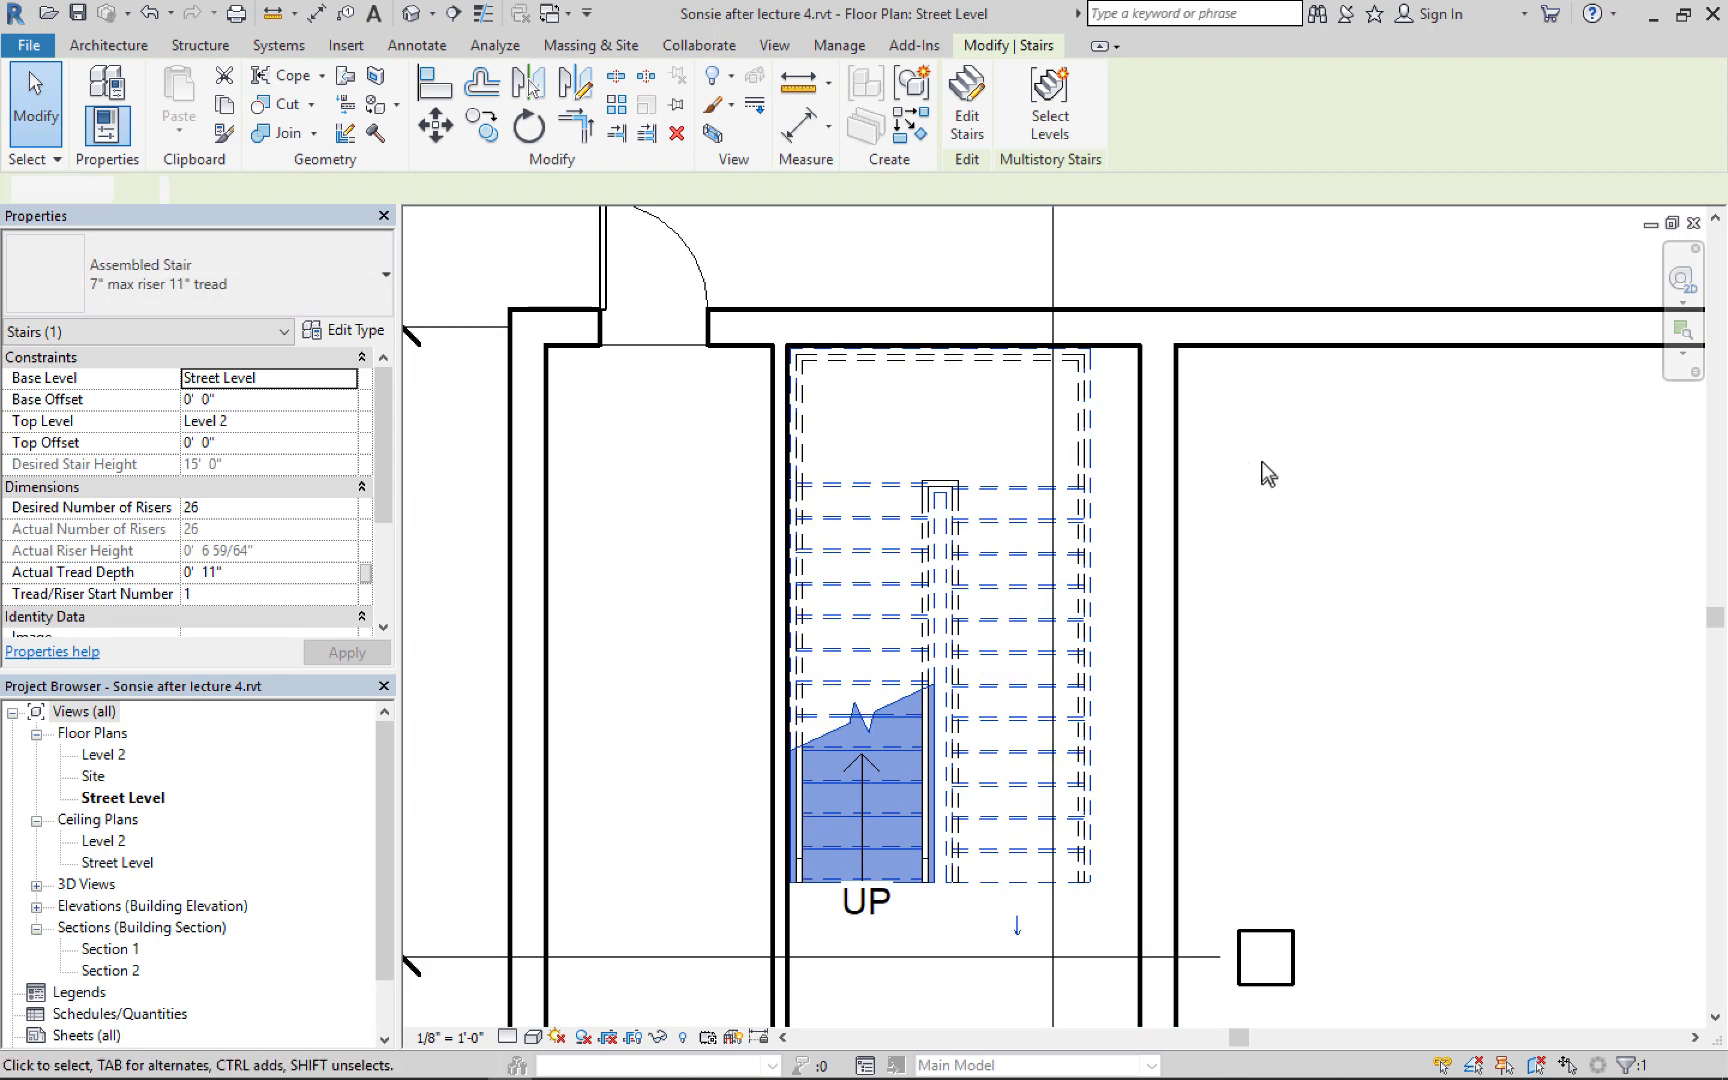
click(1259, 466)
Move the 12" wall left until it meets the right edge of the stair
click(1144, 453)
key(Left)
key(Left)
key(Left)
key(Left)
key(Left)
key(Left)
key(Left)
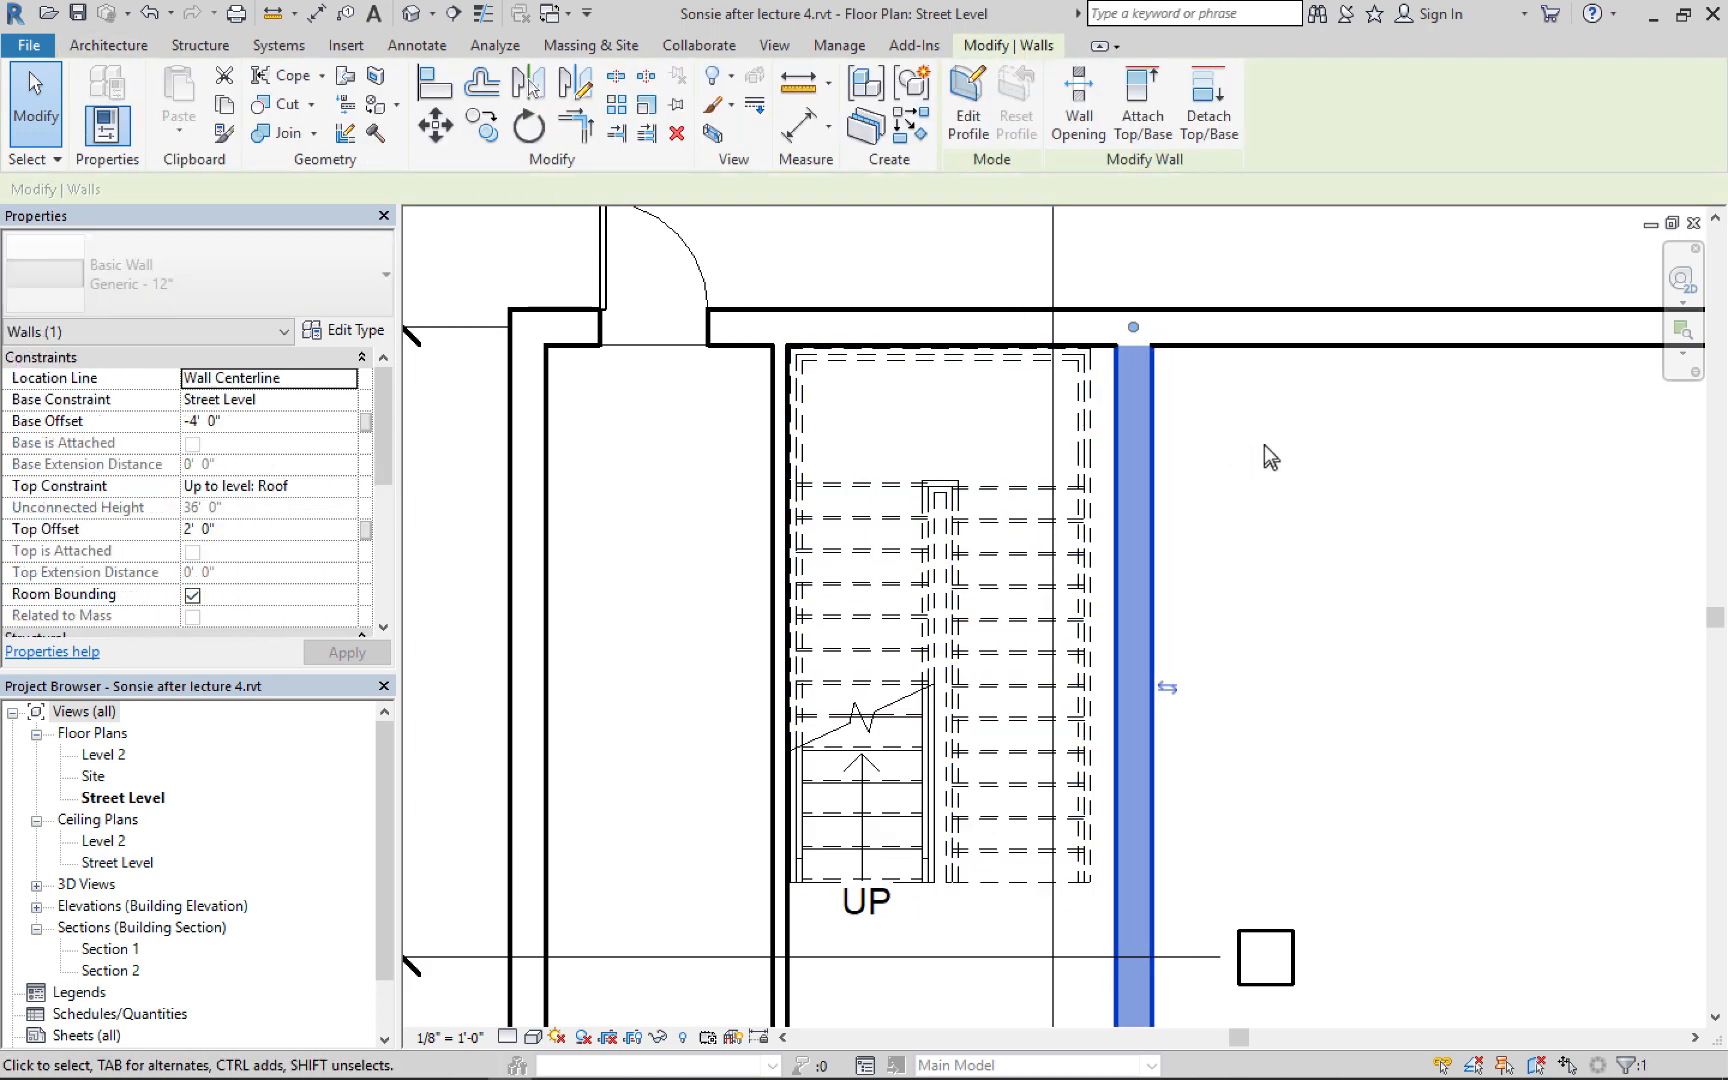
key(Left)
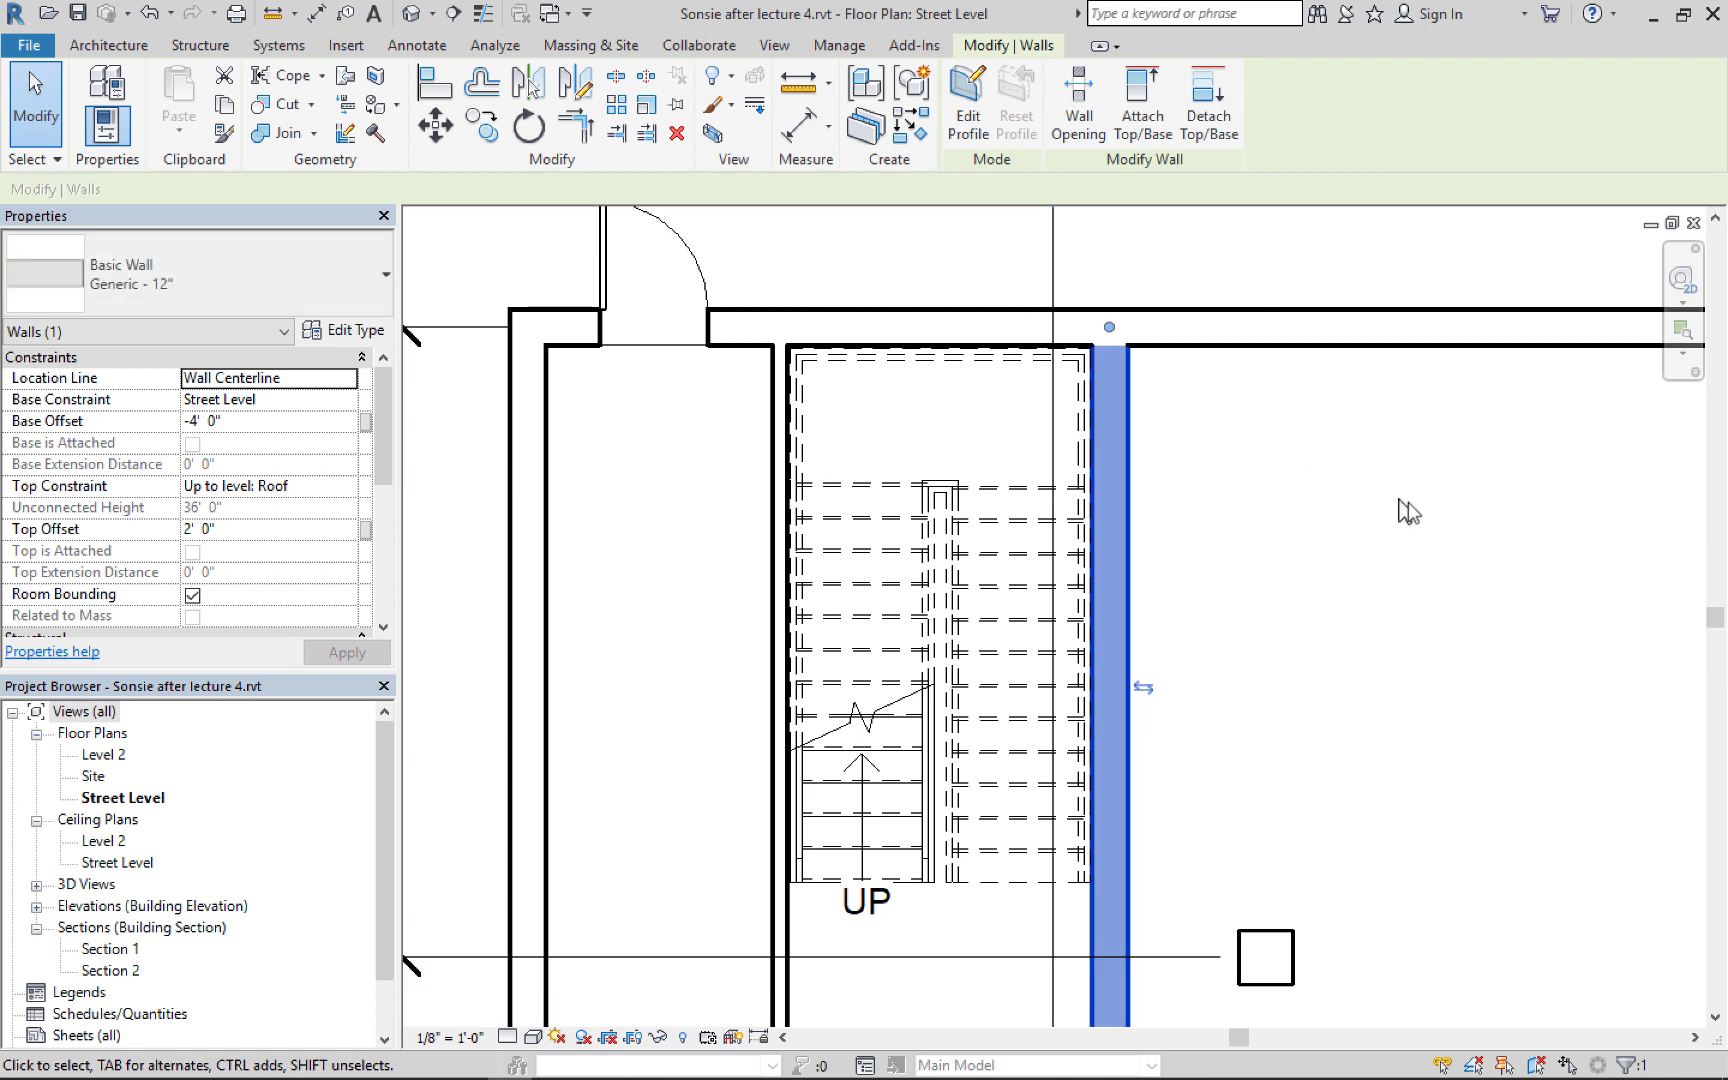
click(1420, 498)
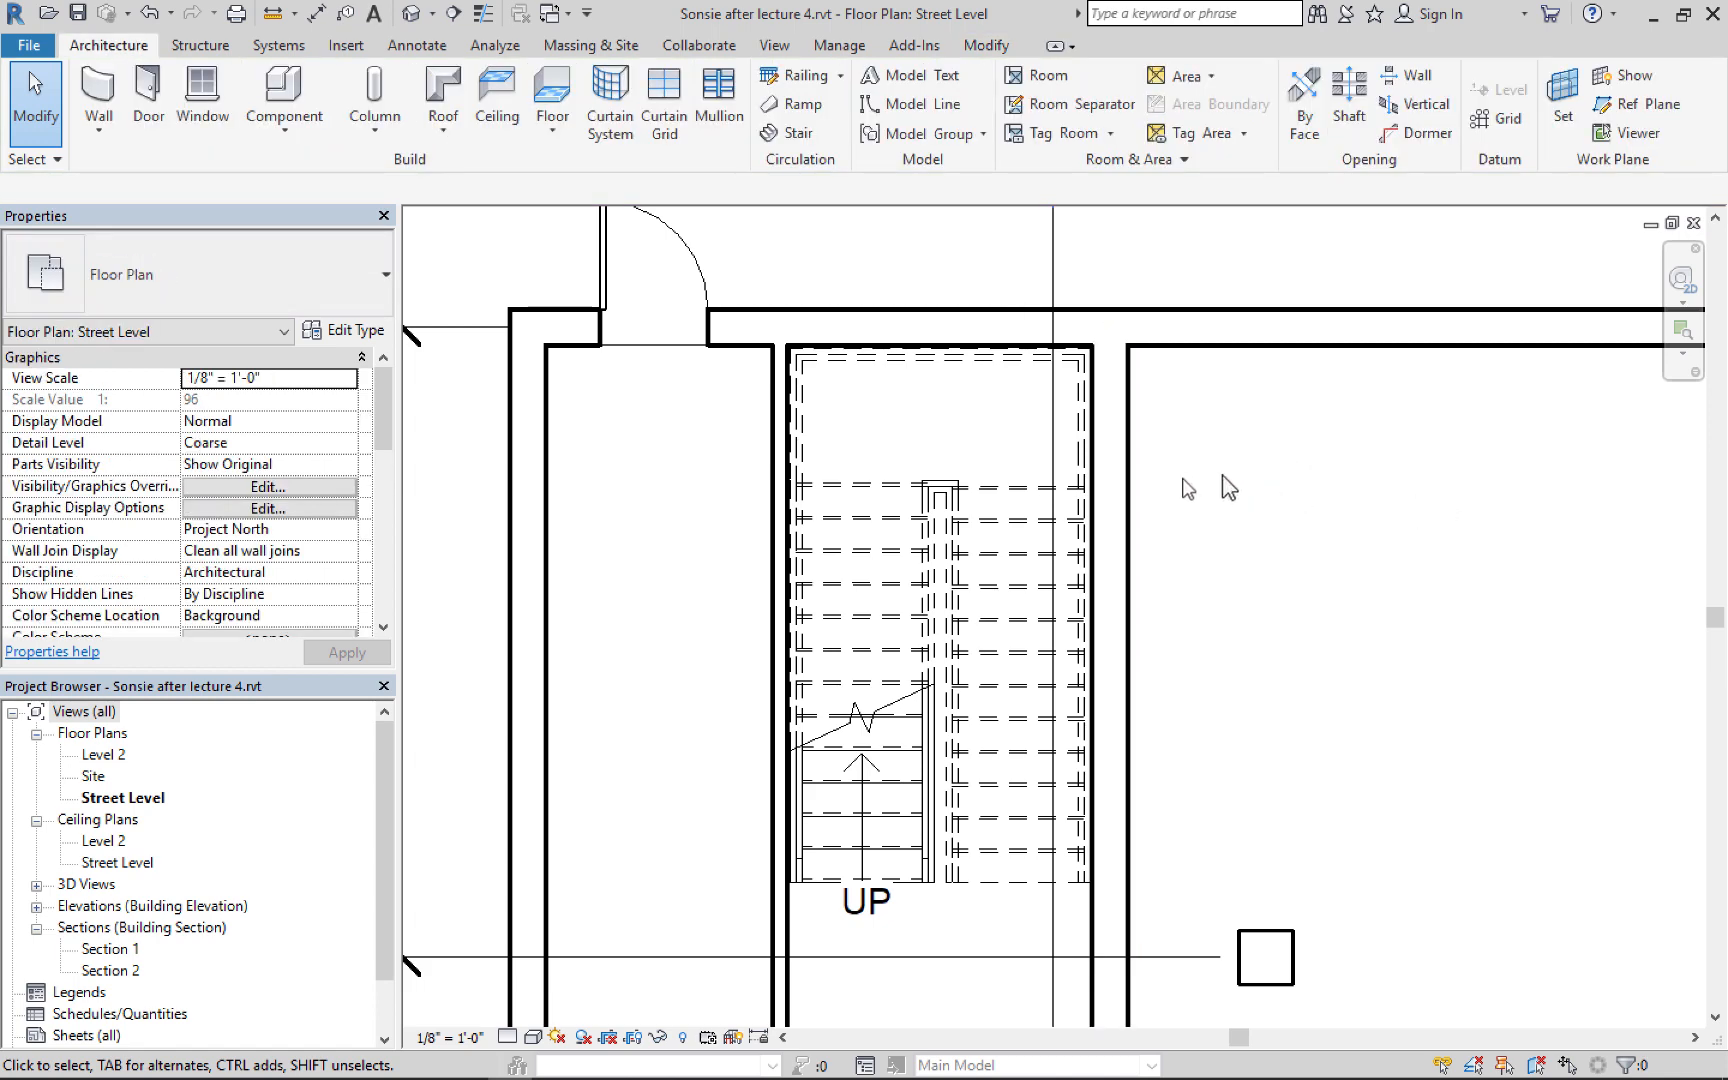
Delete the EQ dimension that crosses the stair area while leaving its elements constrained
scroll(908, 446, up, 1)
scroll(918, 455, down, 3)
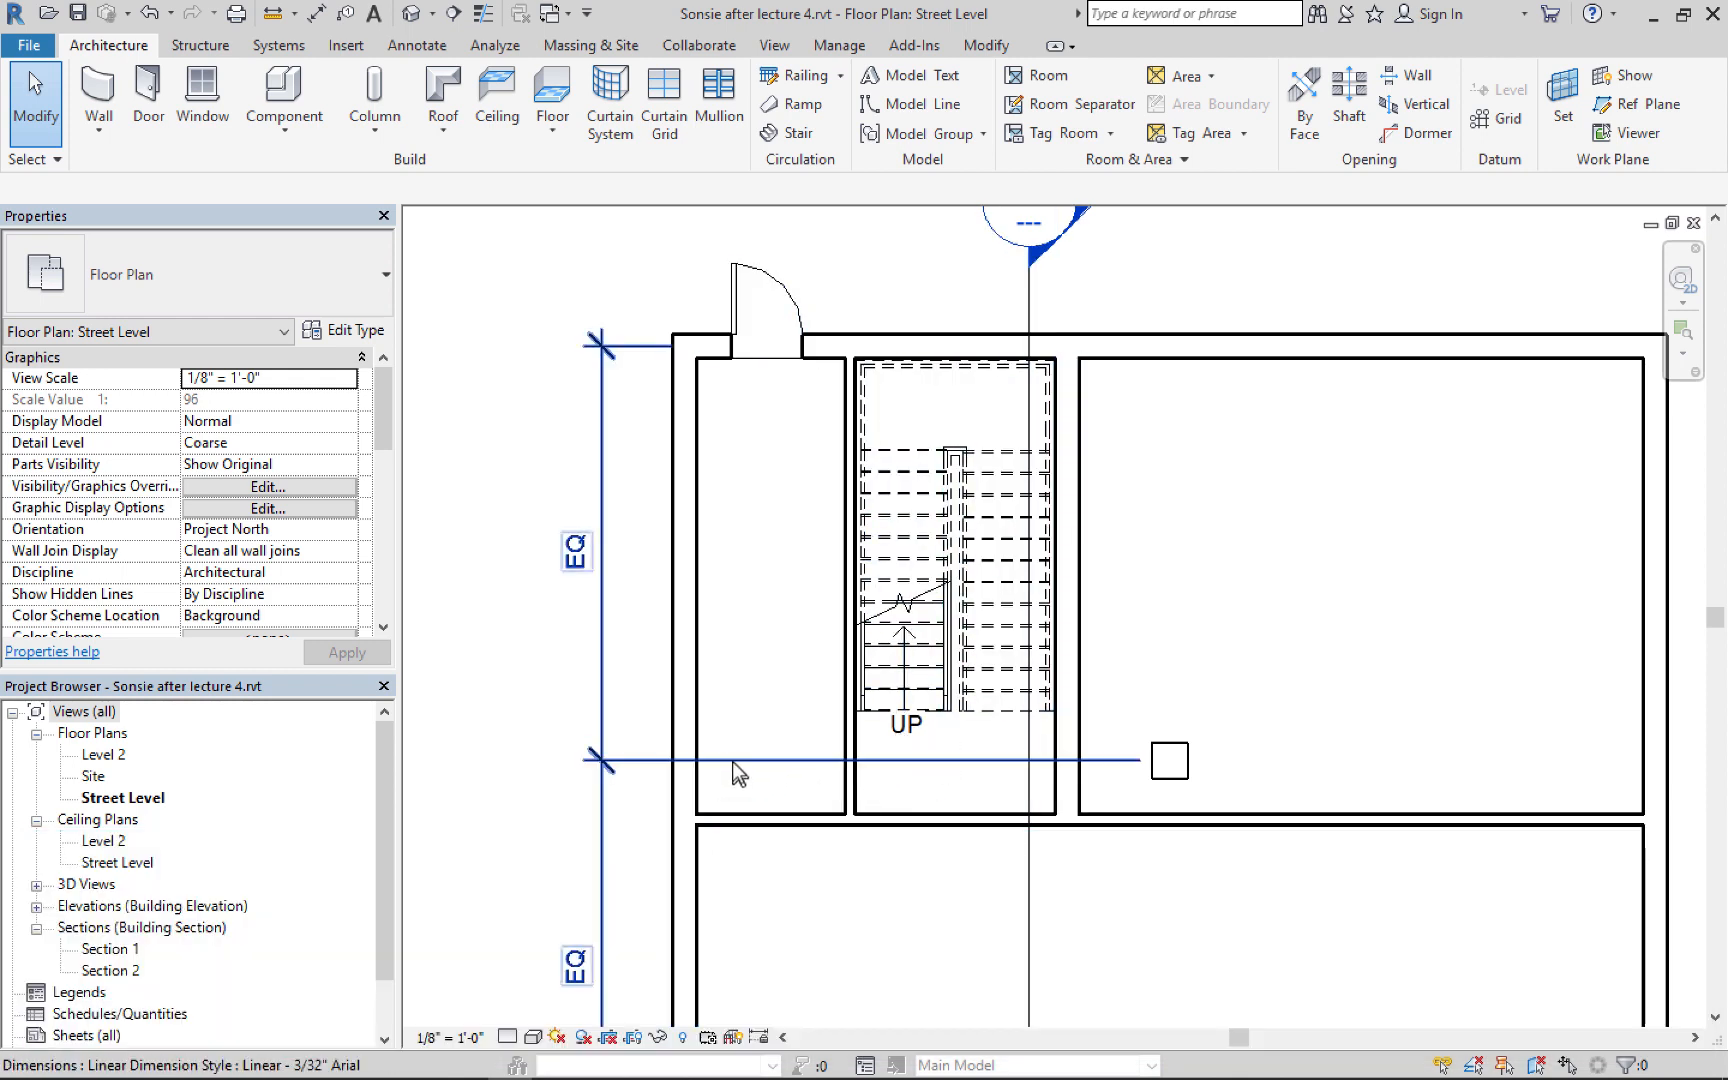
click(733, 760)
right_click(748, 758)
click(800, 507)
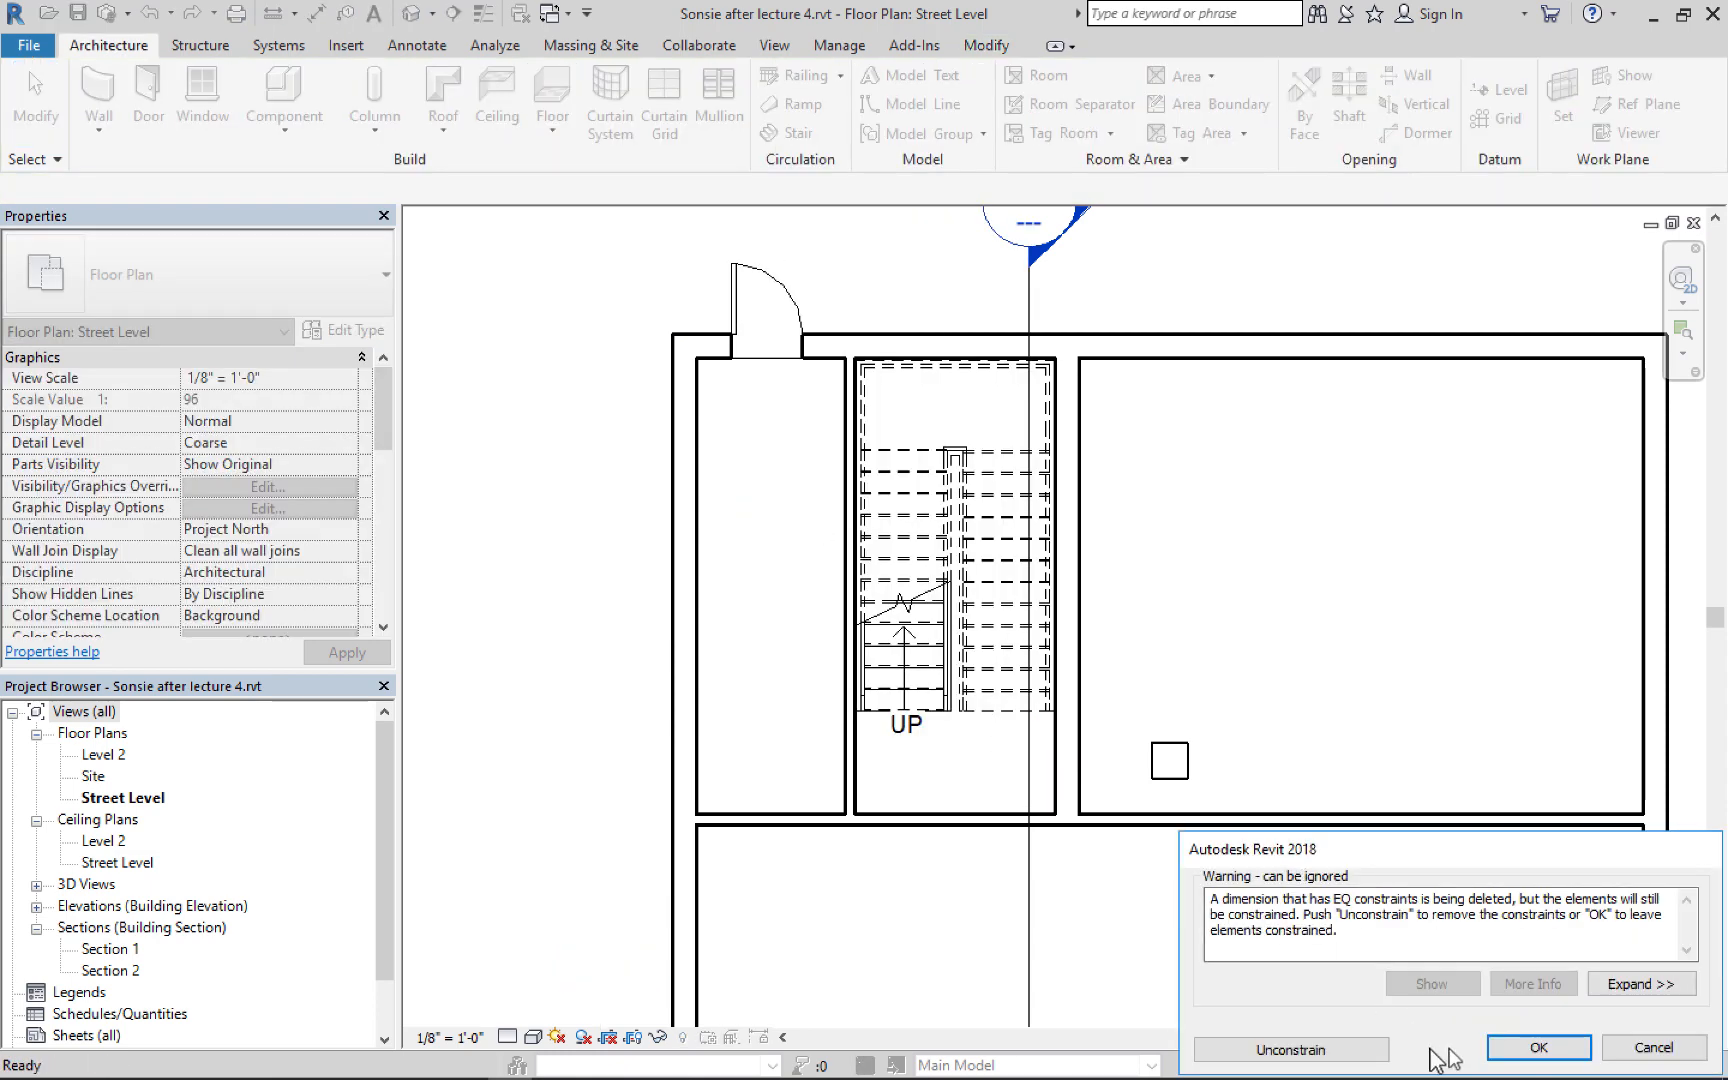
click(1527, 1049)
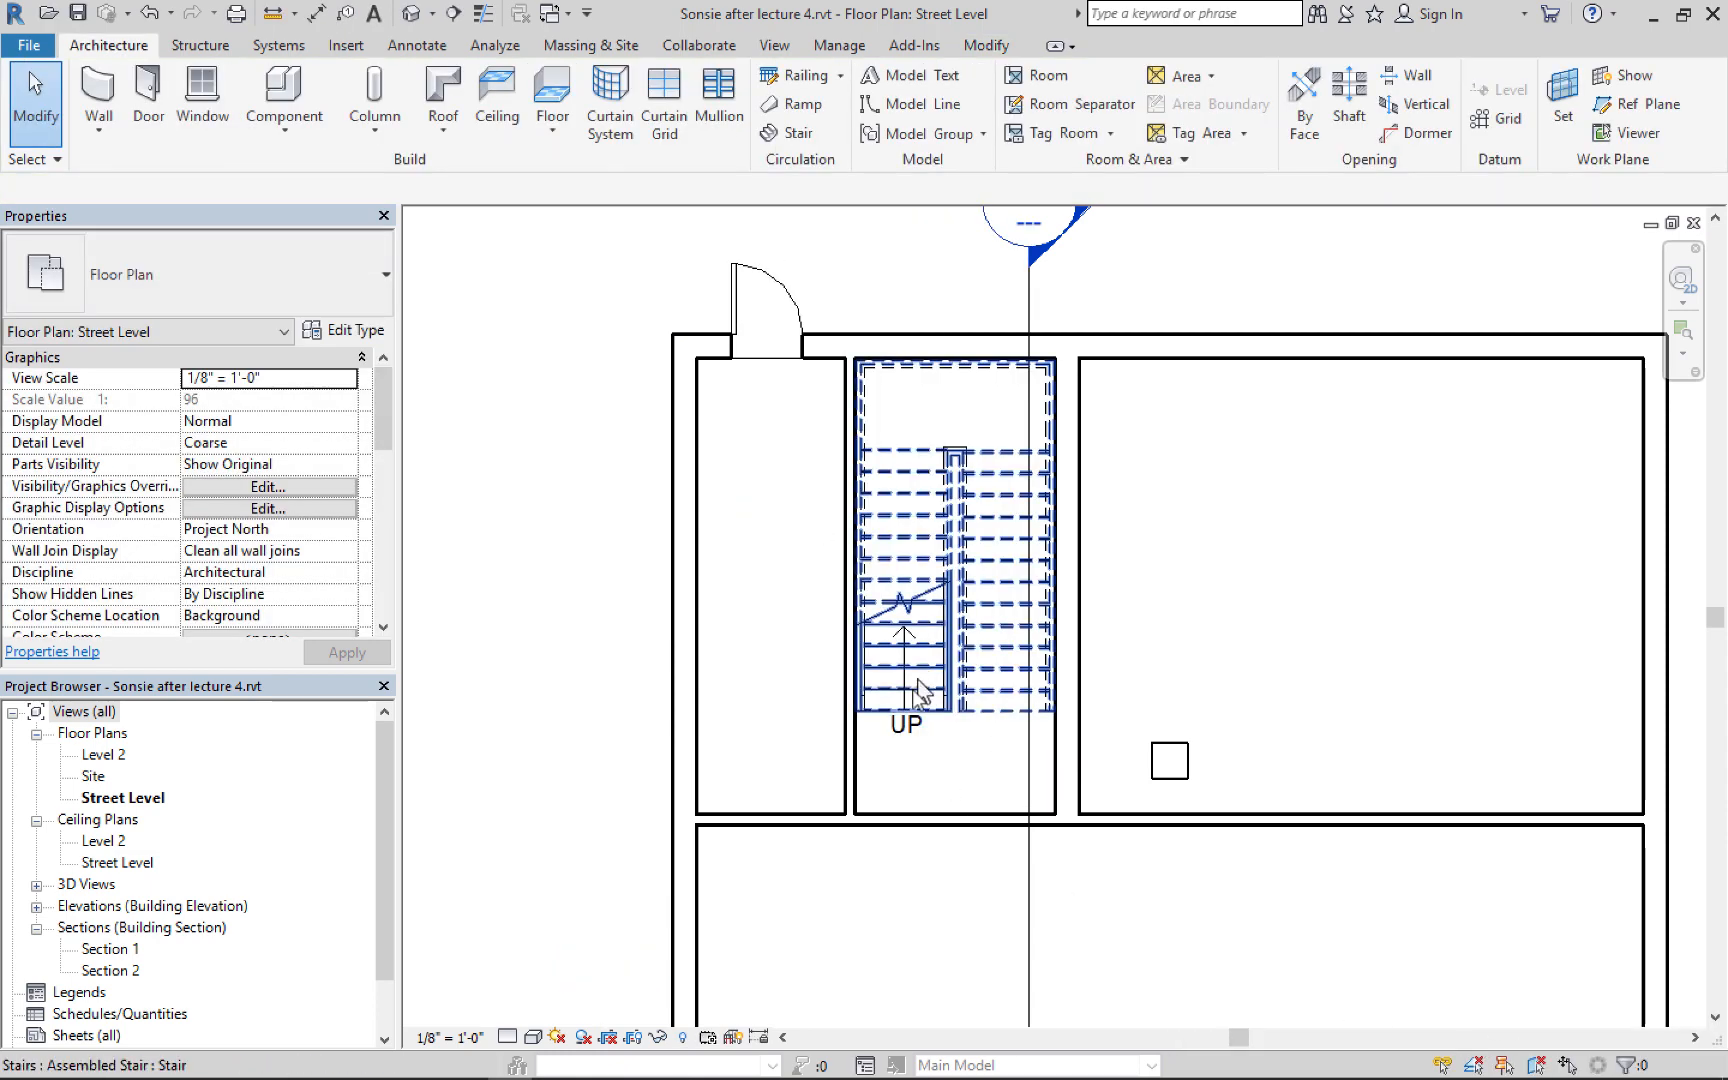
Flip the stair's up direction so the climb starts on the right-hand run
scroll(910, 697, up, 1)
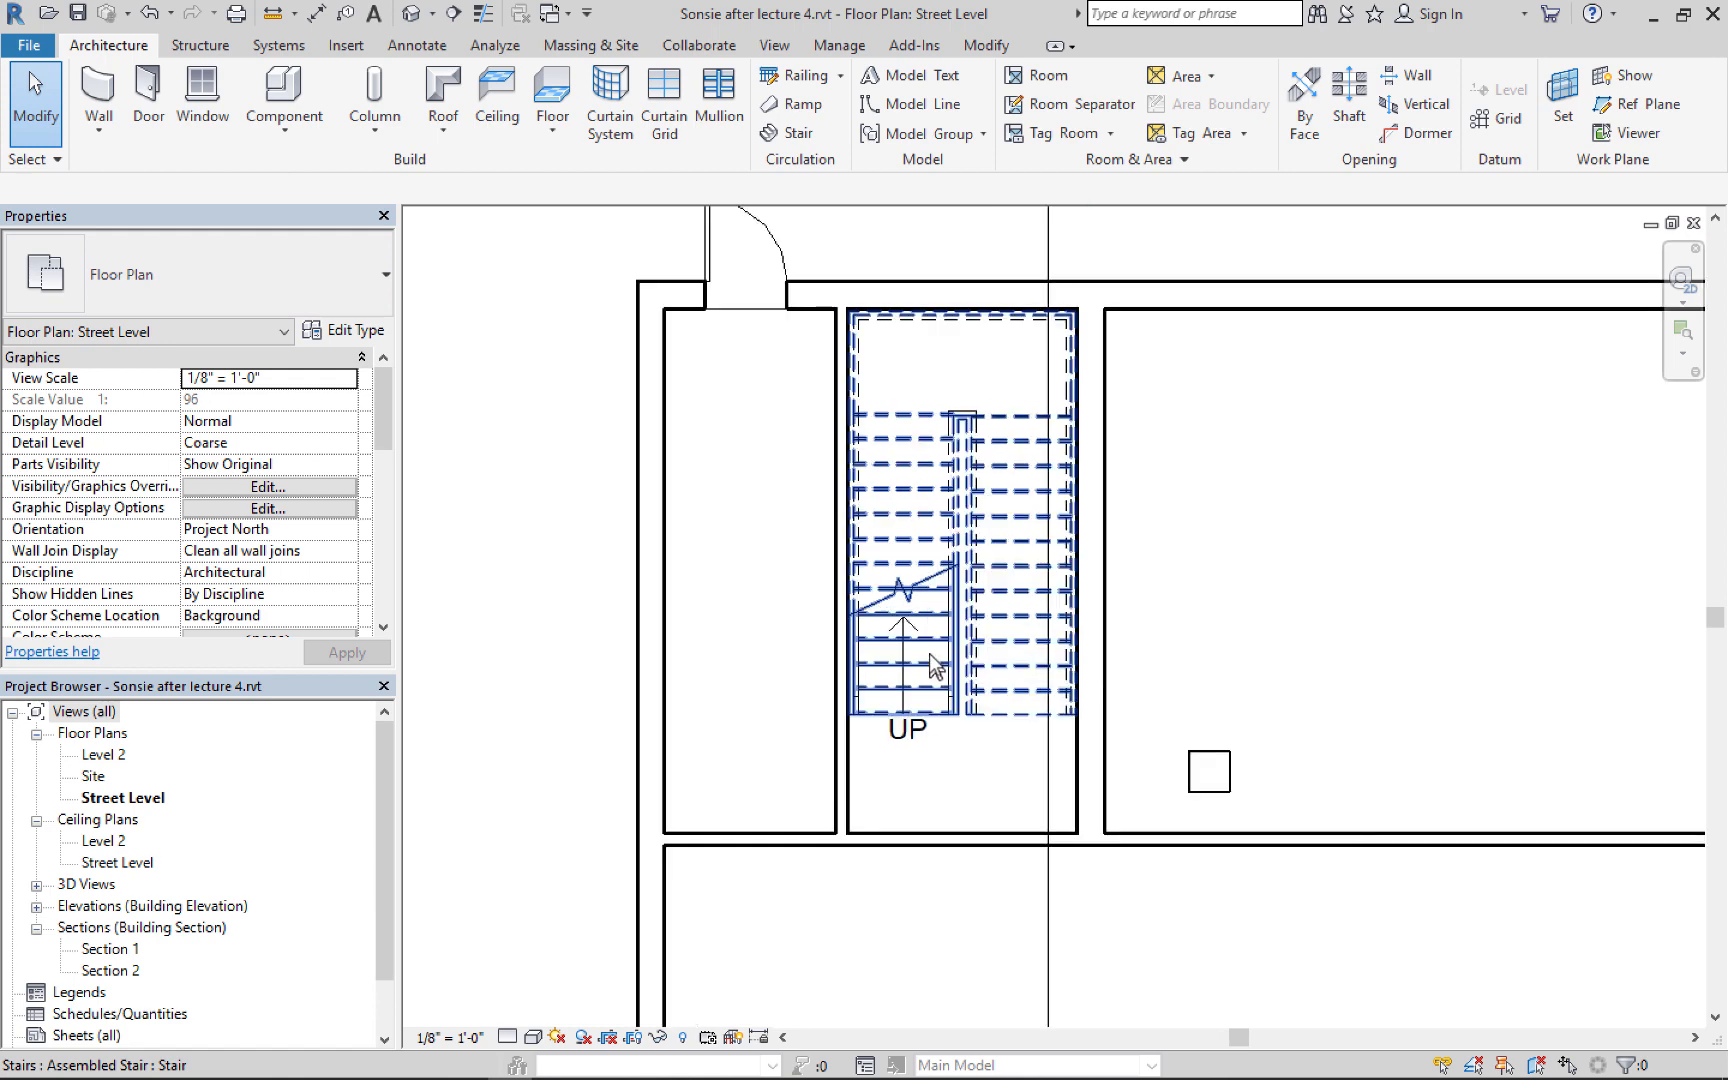
click(929, 653)
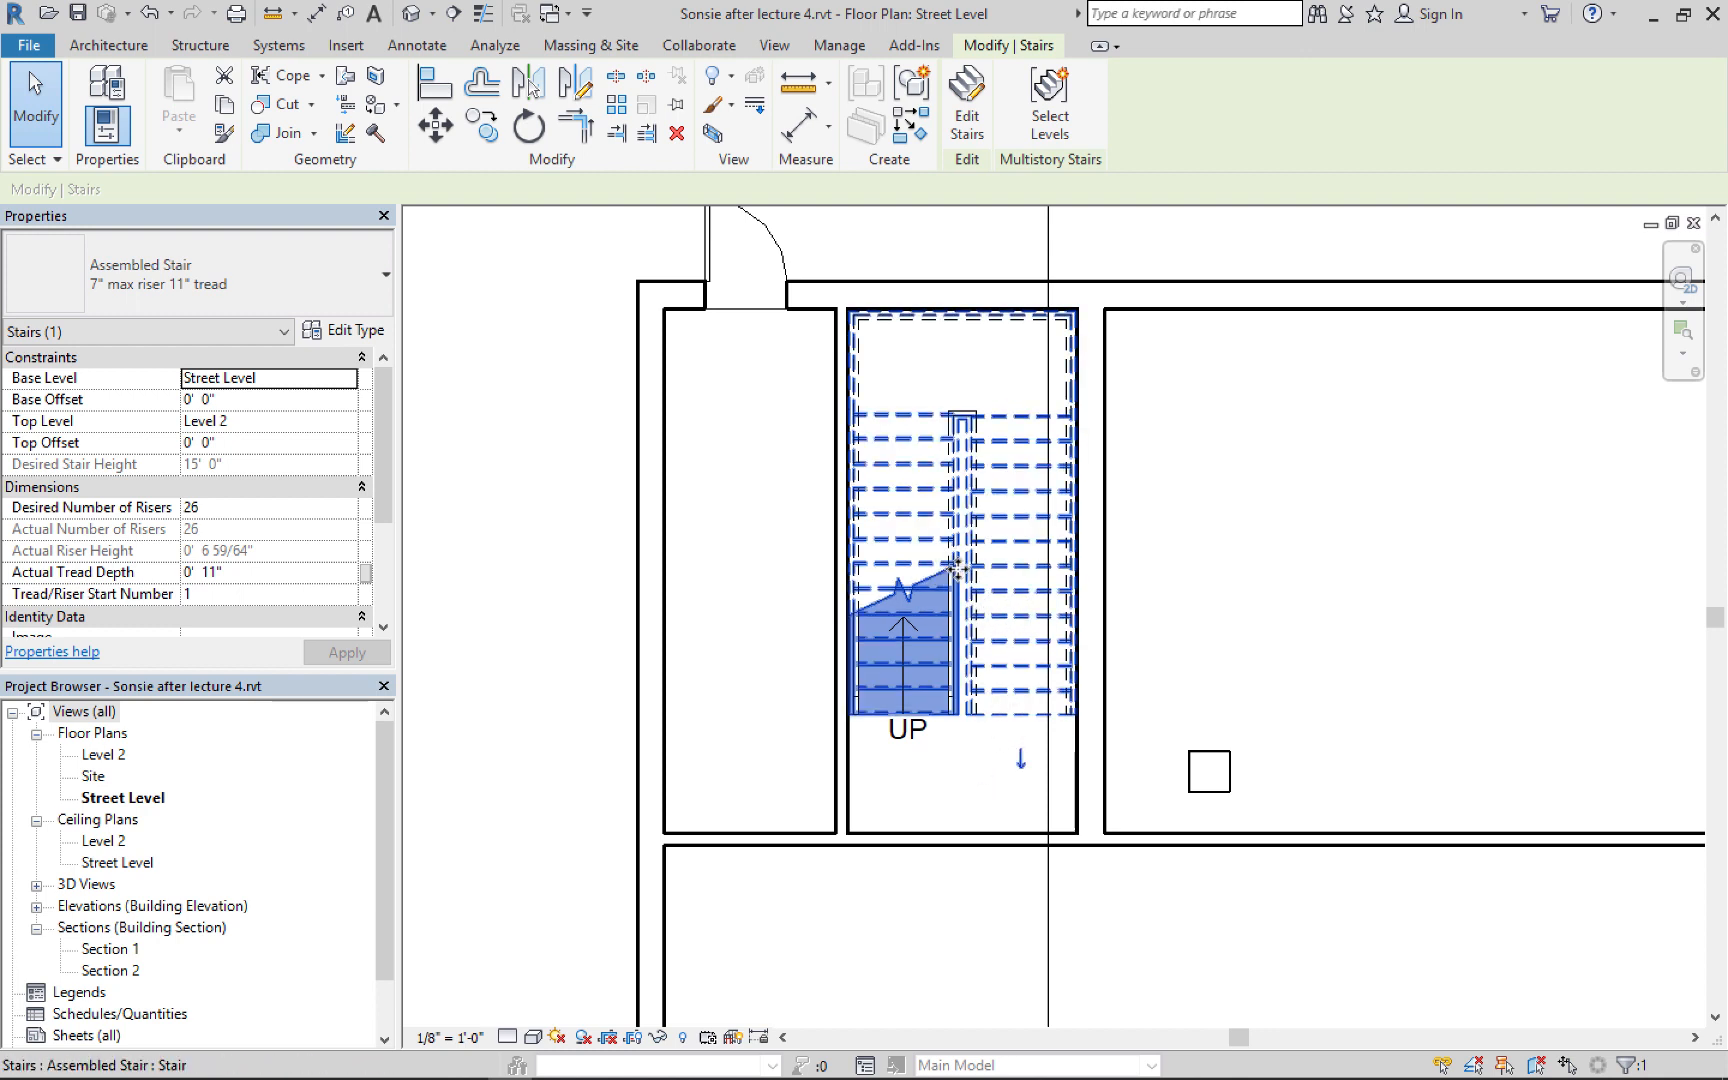
click(1019, 758)
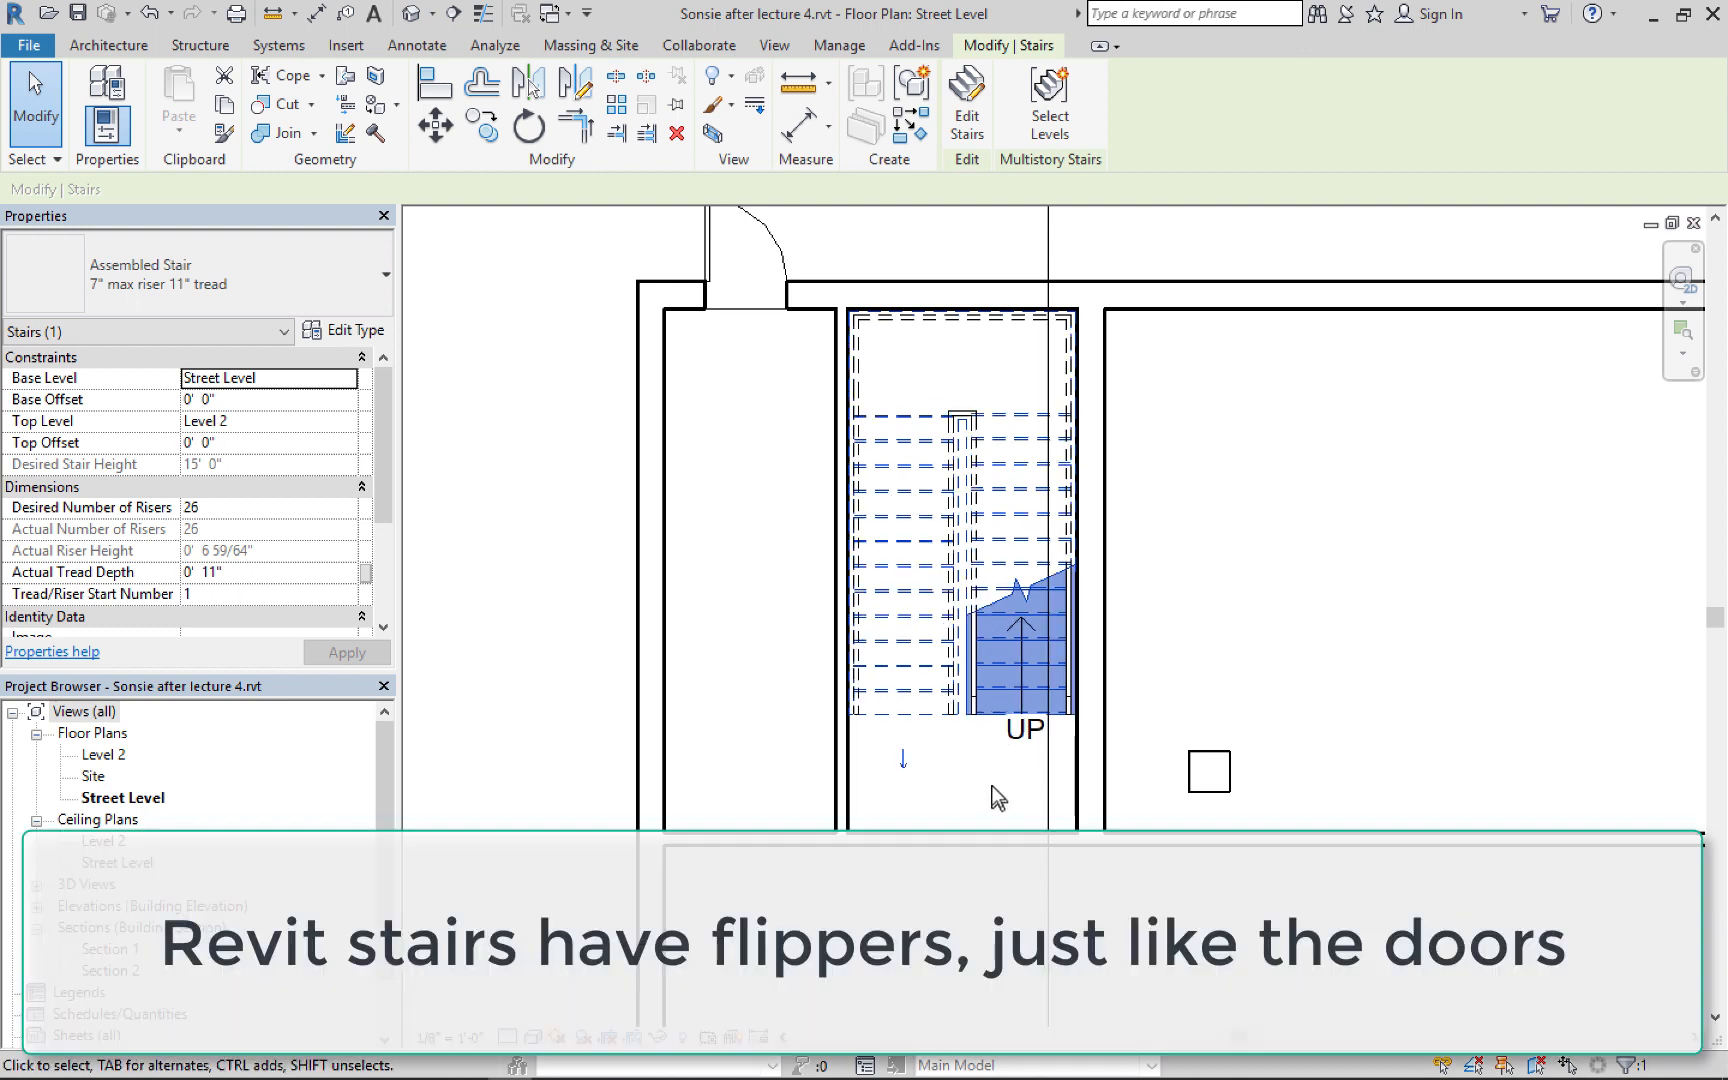
click(981, 786)
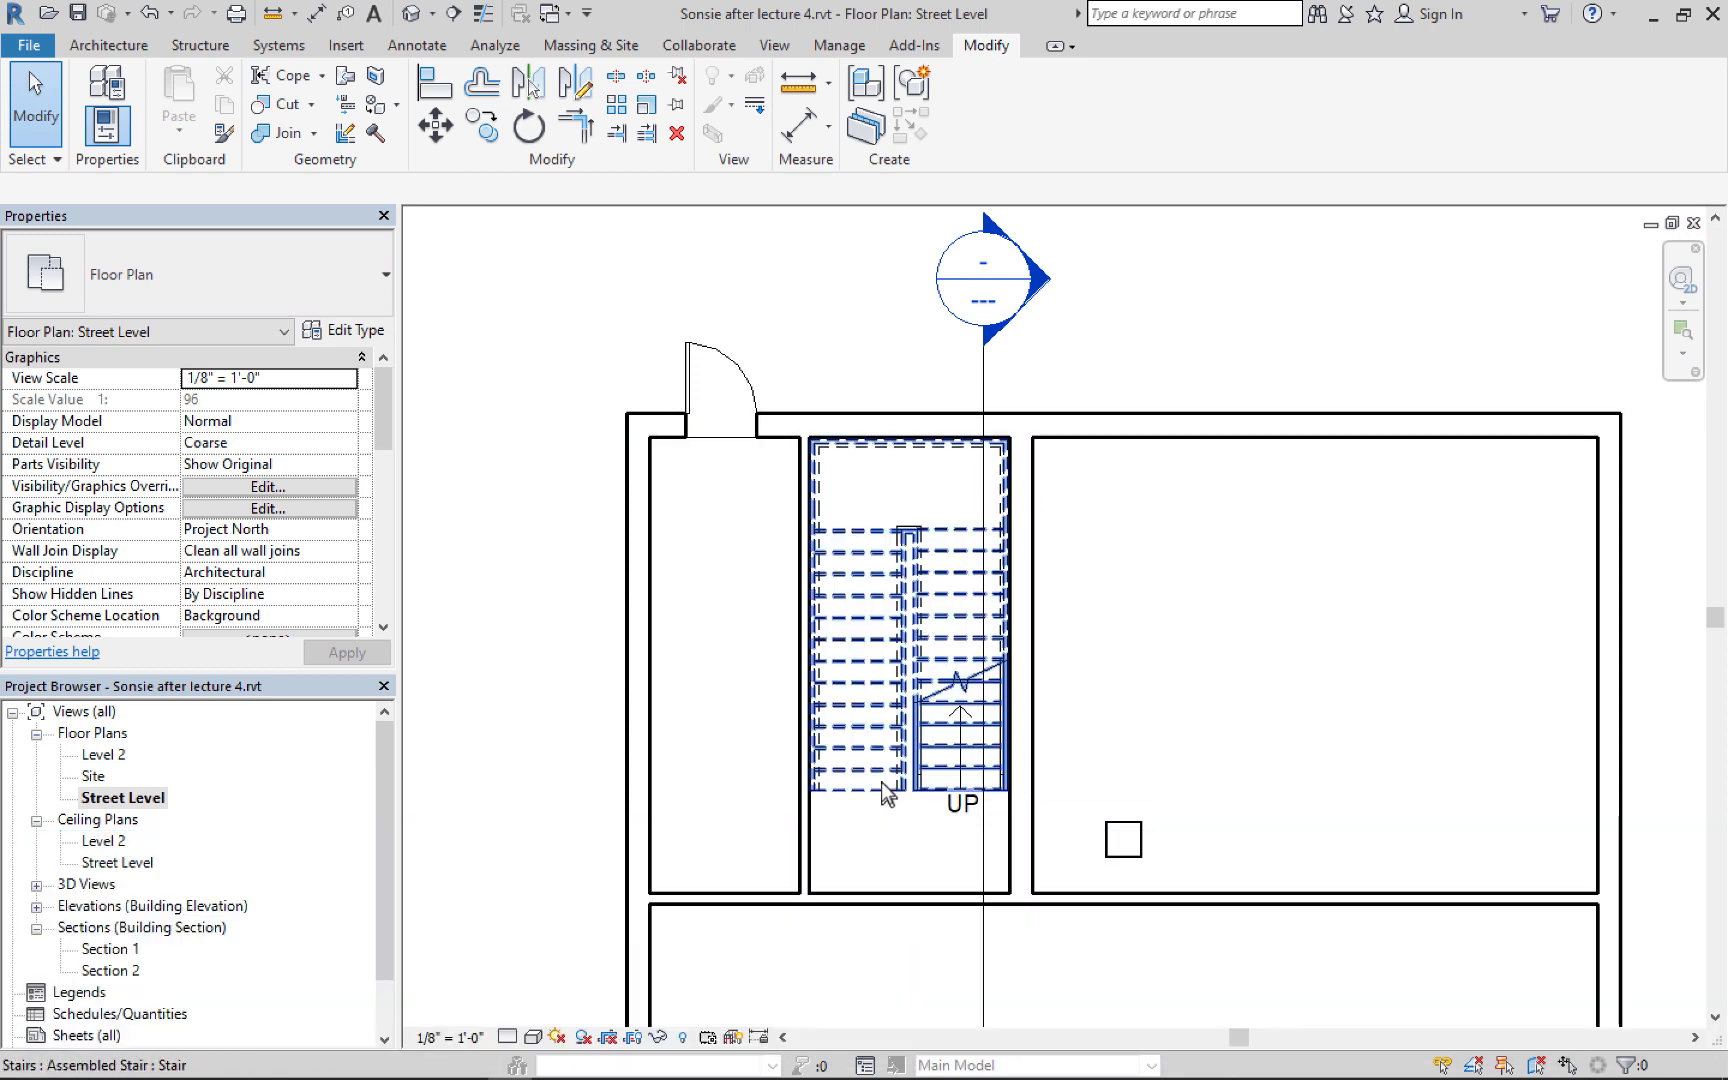
Select the three interior walls enclosing the stair and set their base offset to 0
click(909, 893)
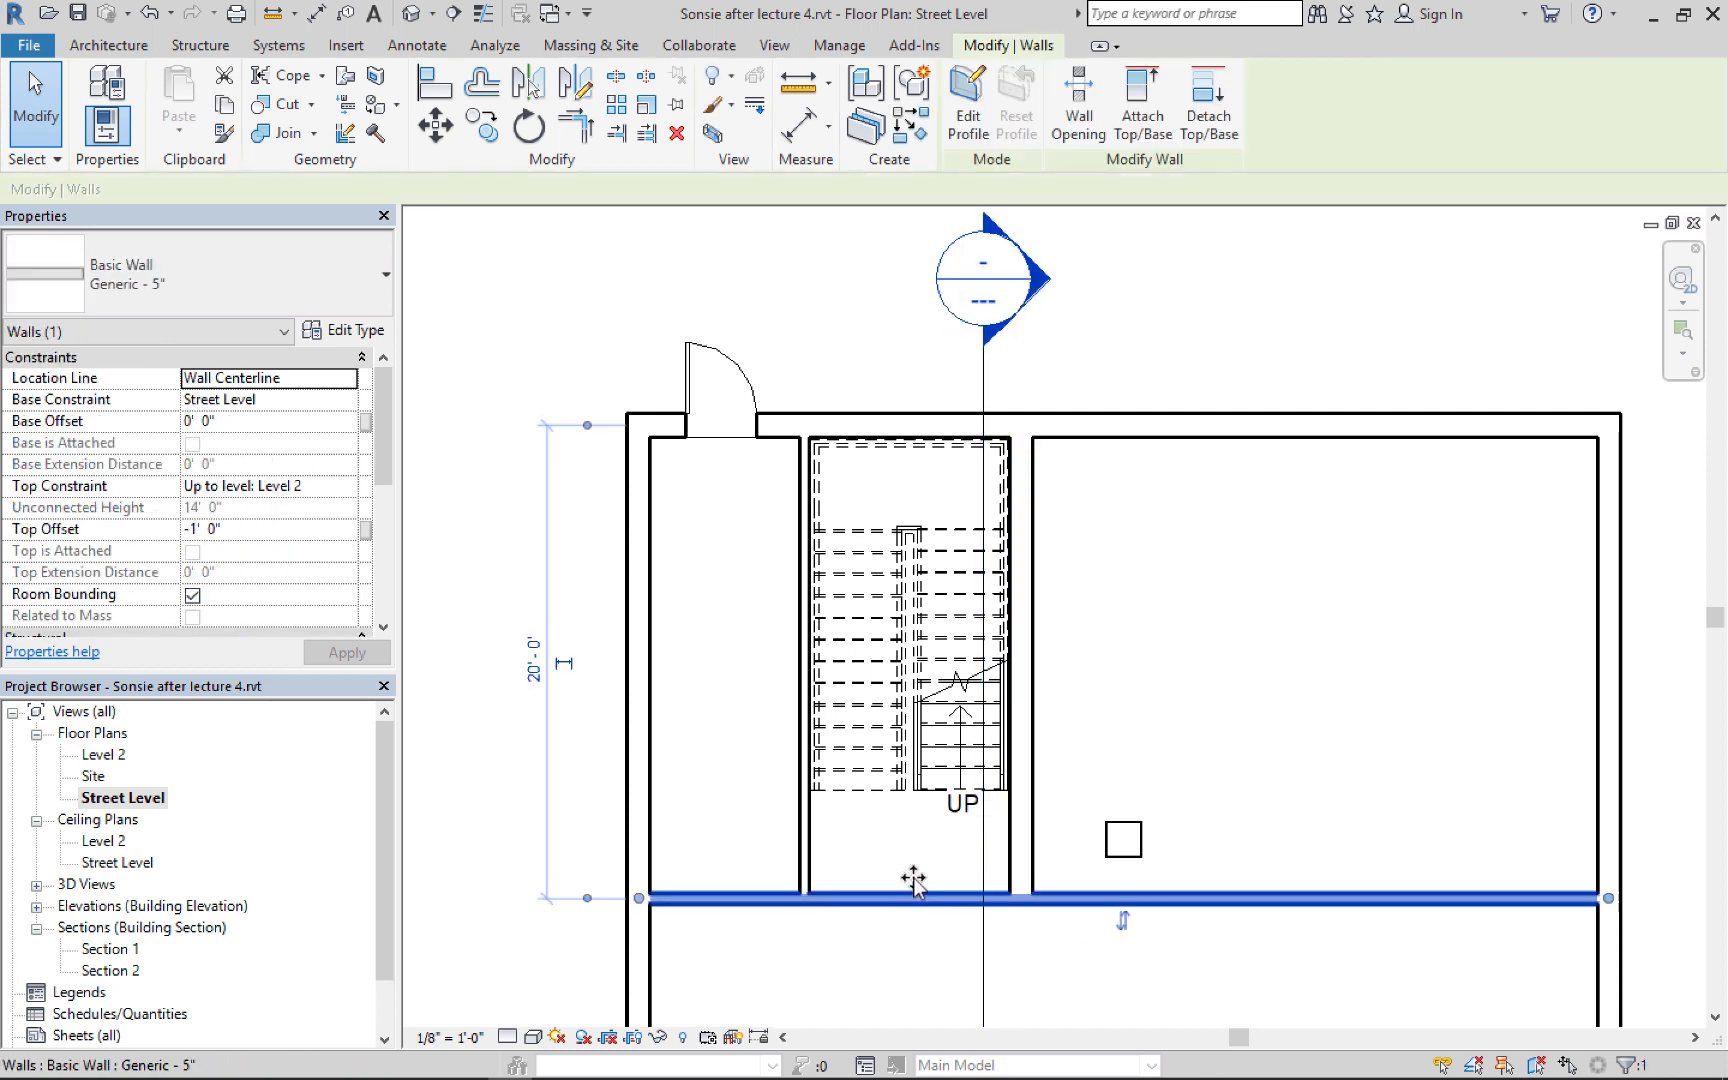
ctrl+click(812, 848)
ctrl+click(1036, 843)
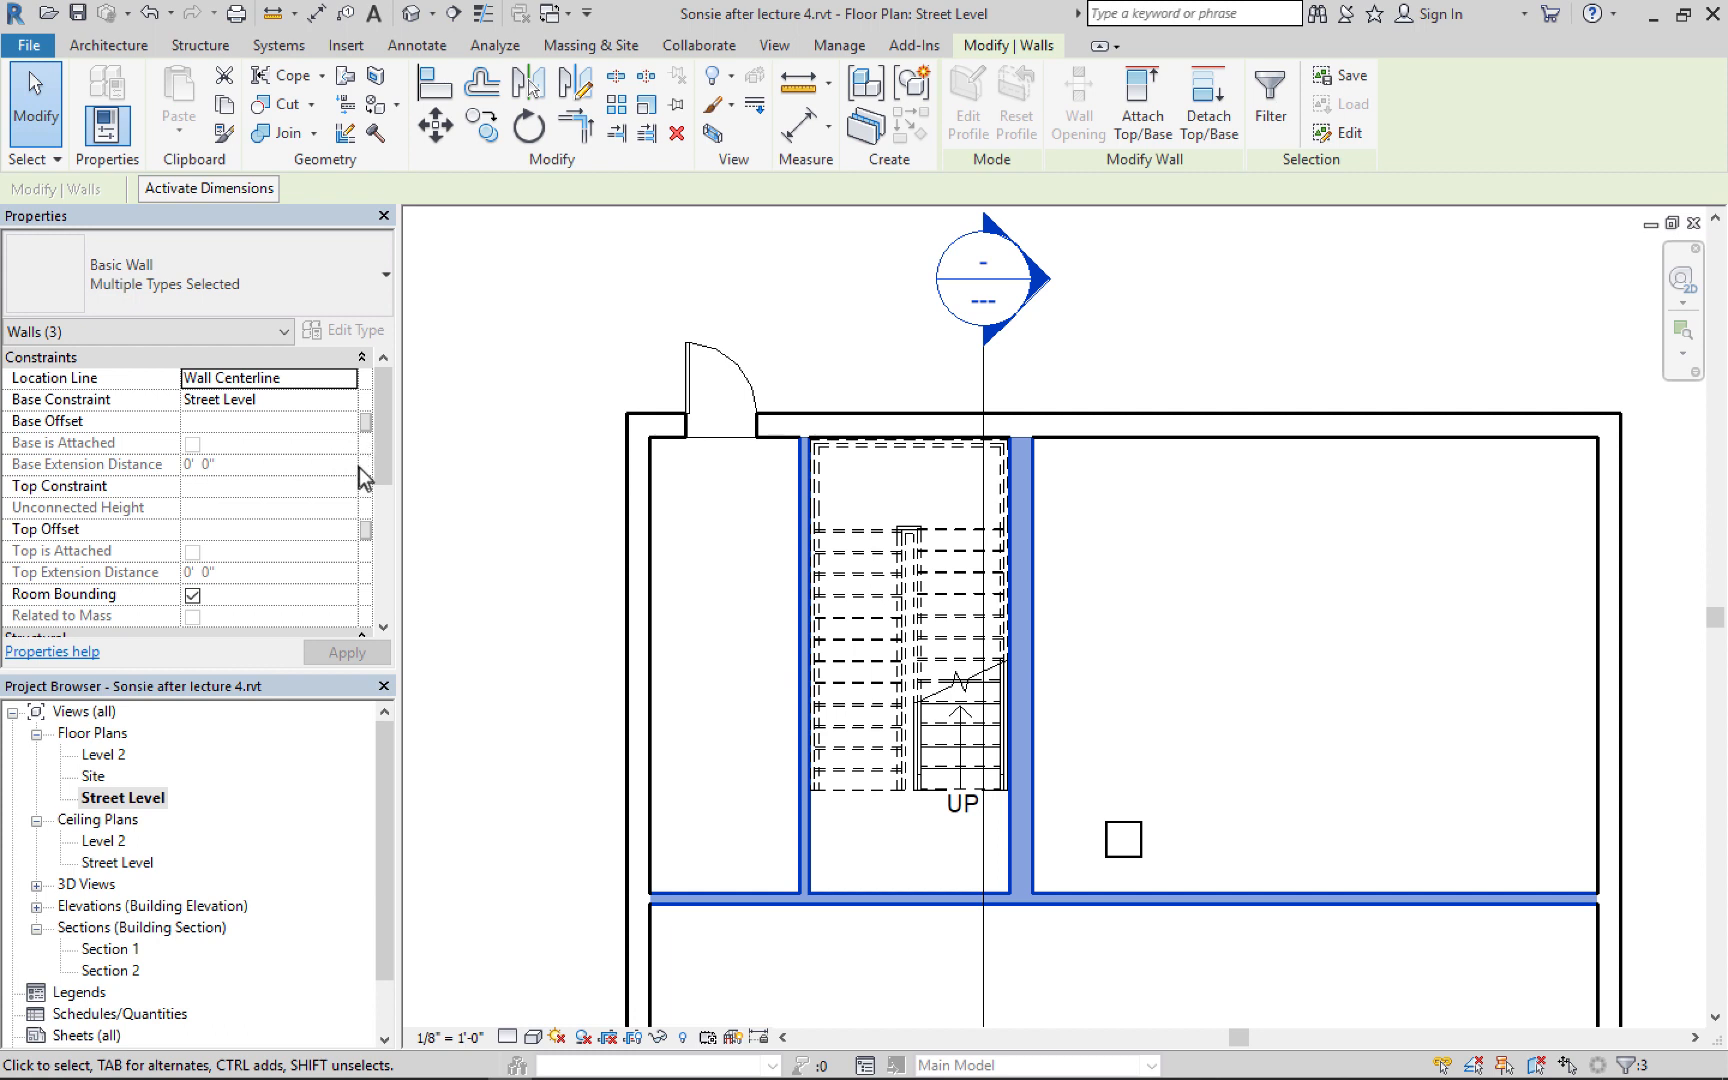
click(366, 424)
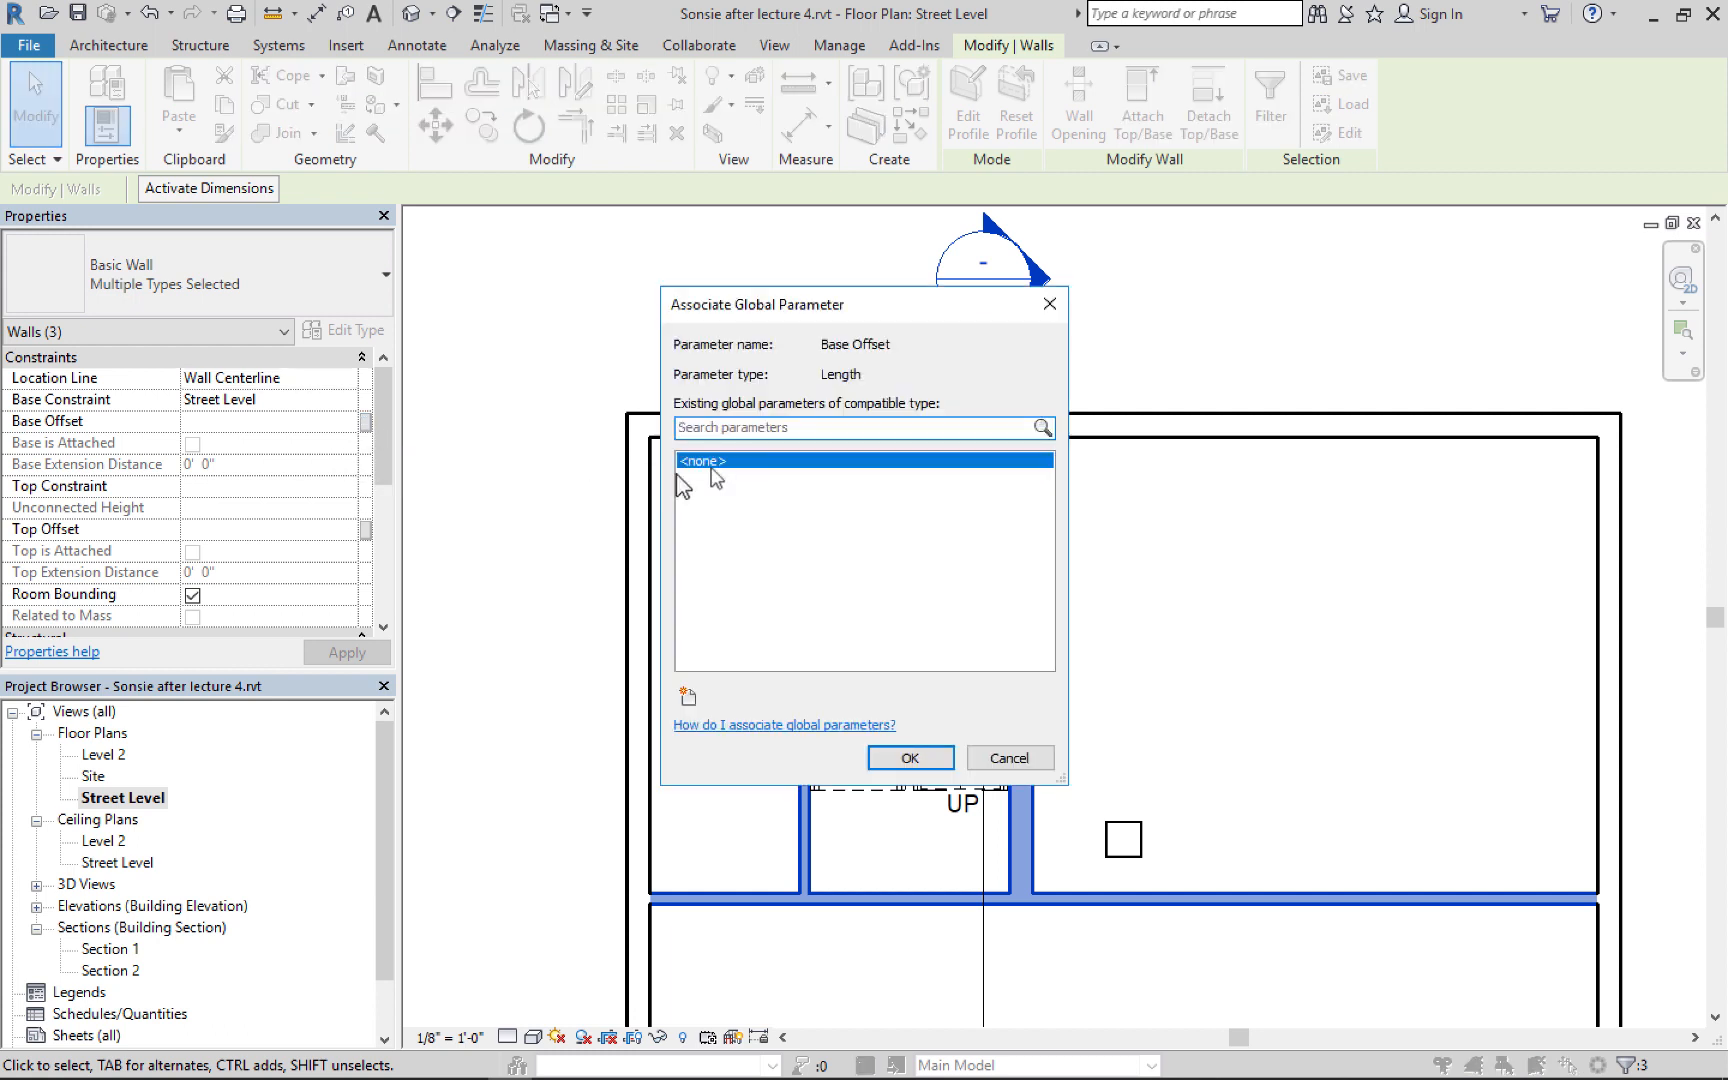
click(1048, 304)
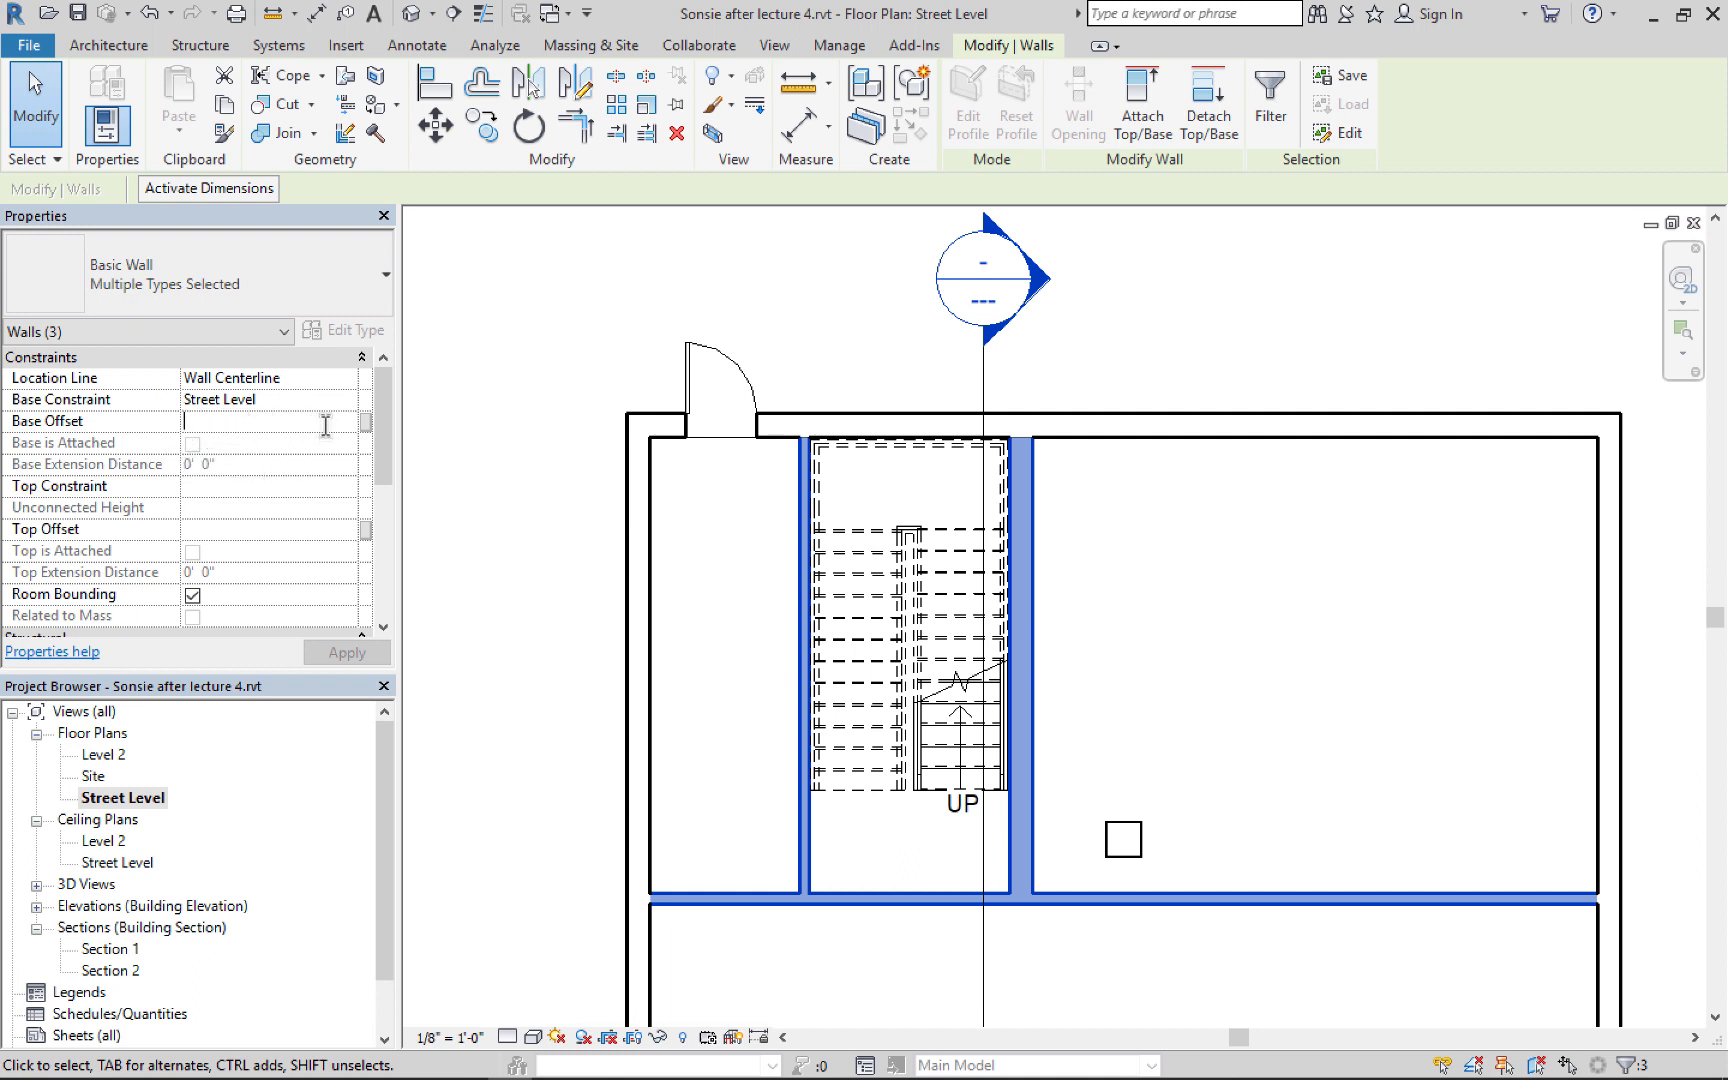
text(0)
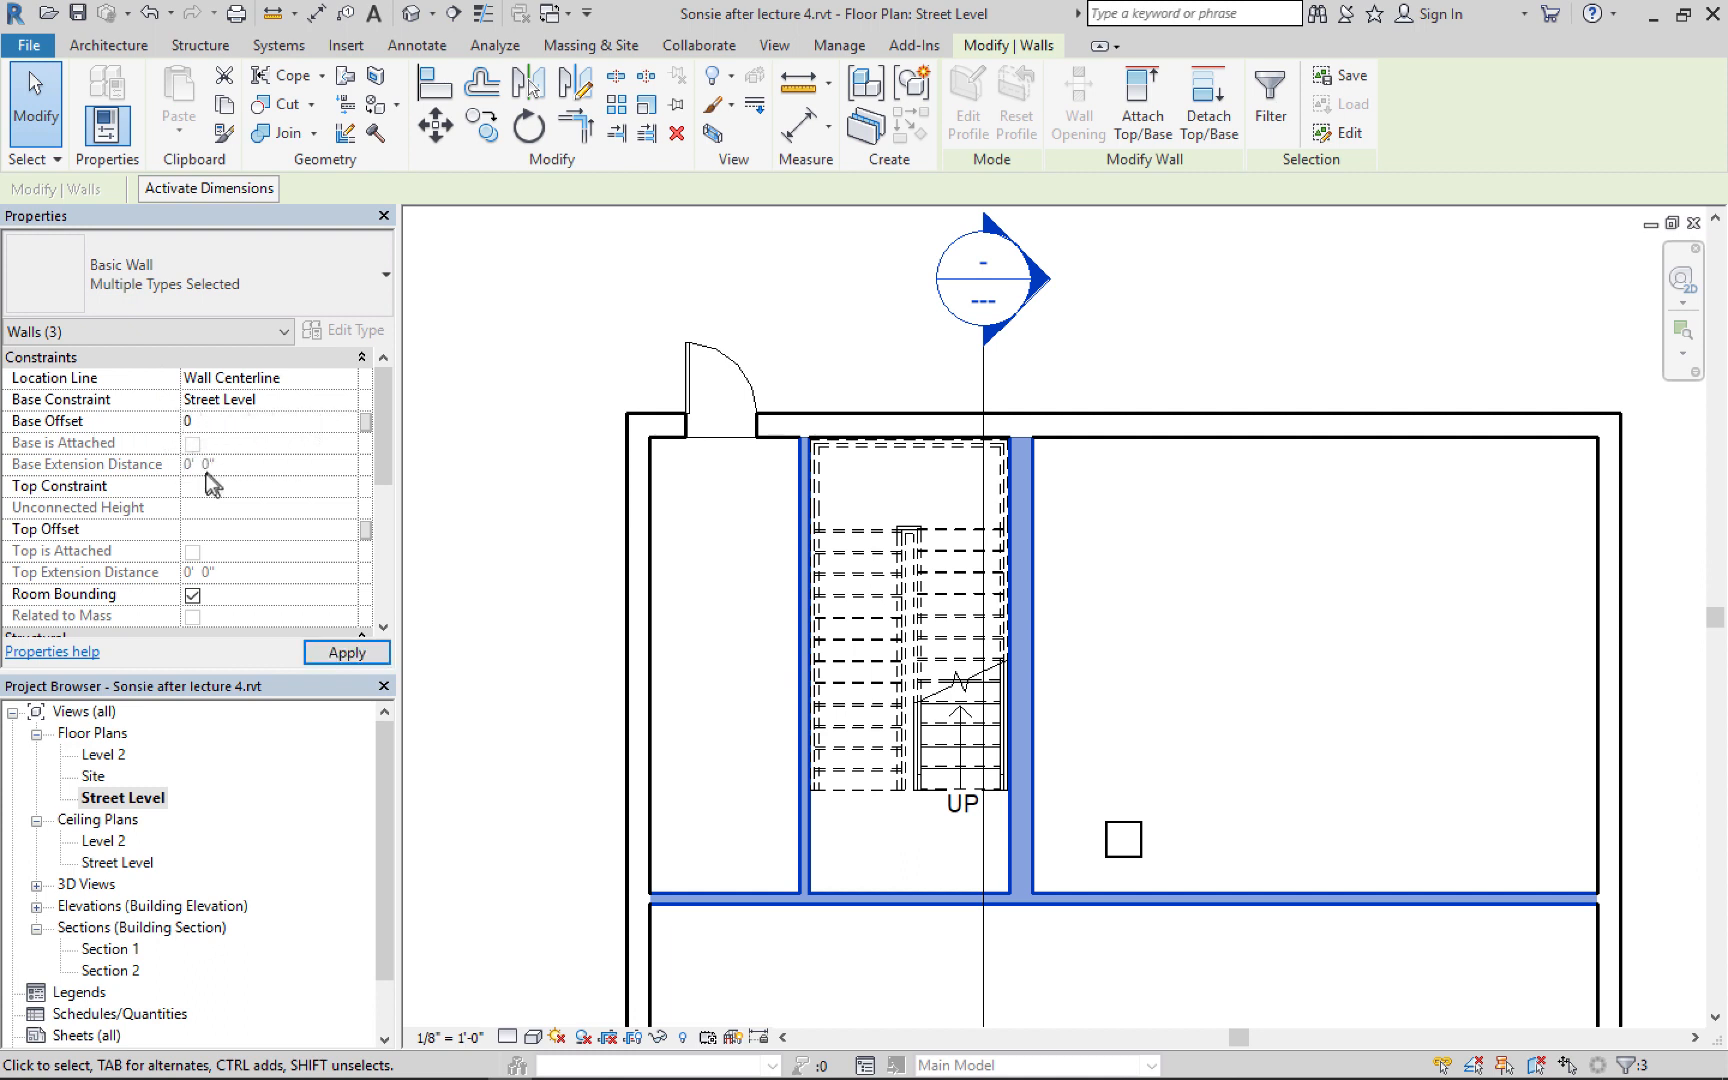
click(241, 398)
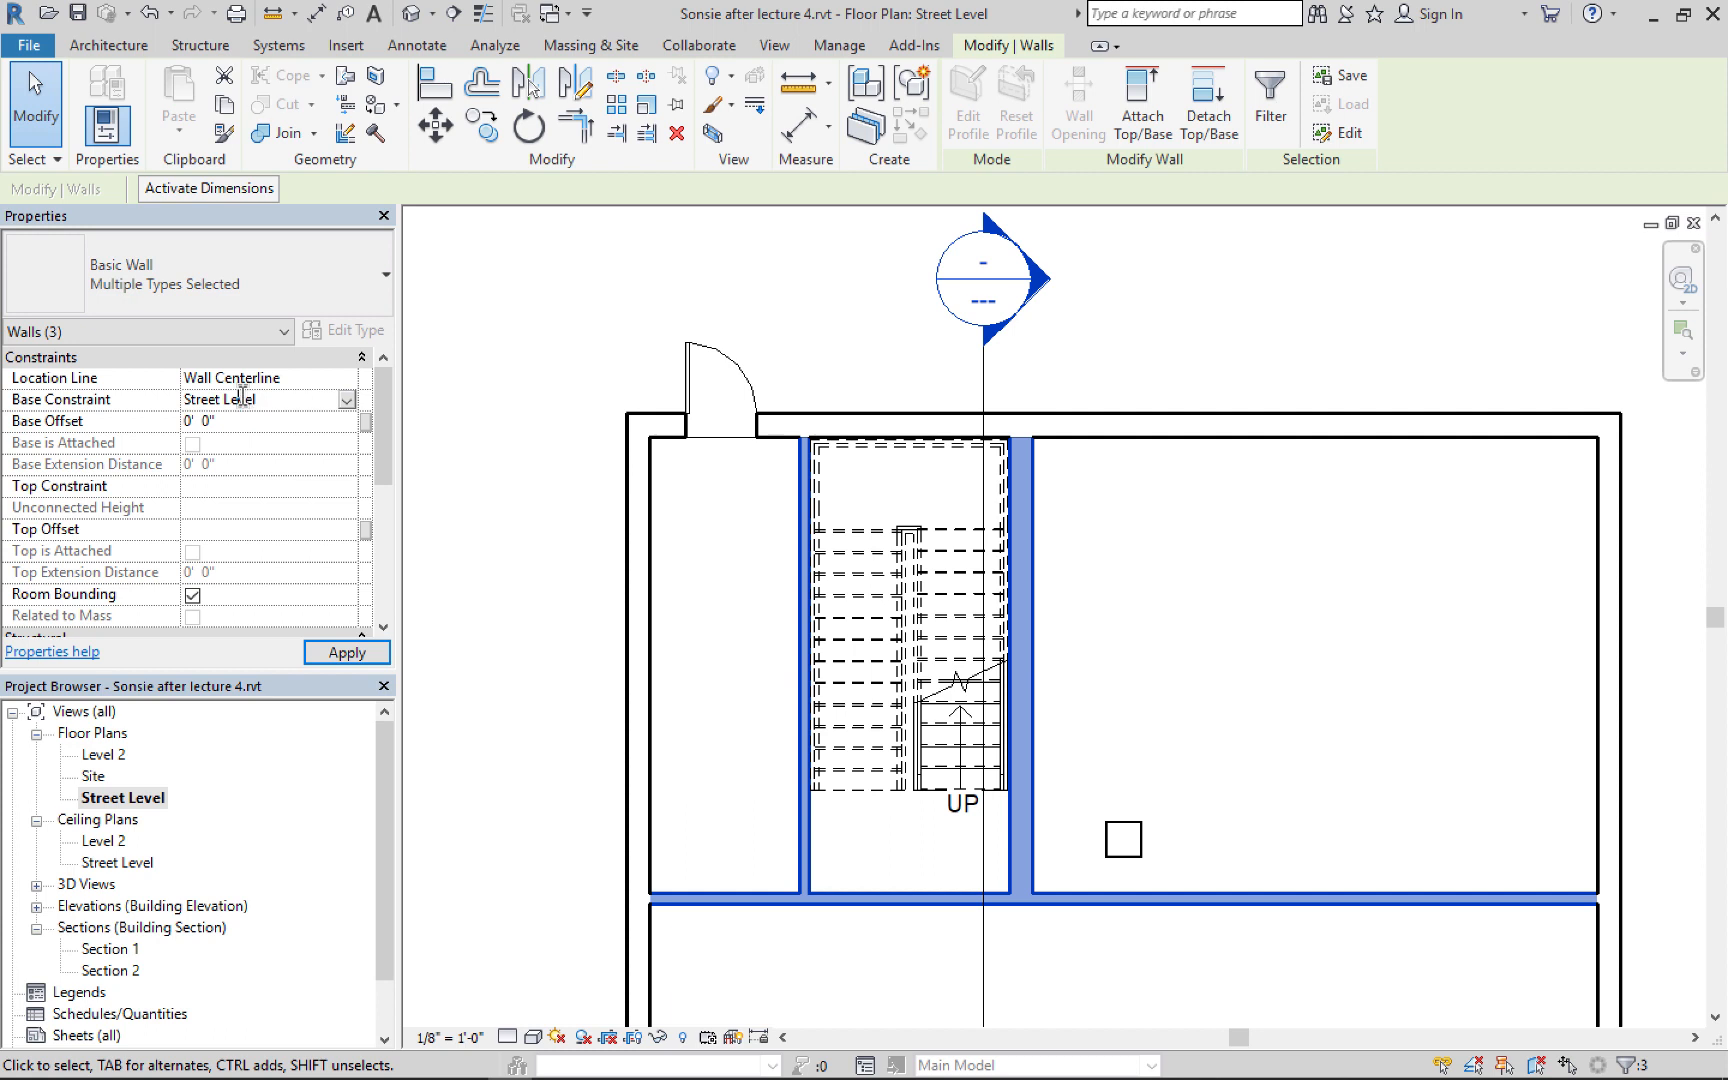
Set the top constraint of the three selected stair walls to Up to level: Roof
click(207, 489)
click(347, 487)
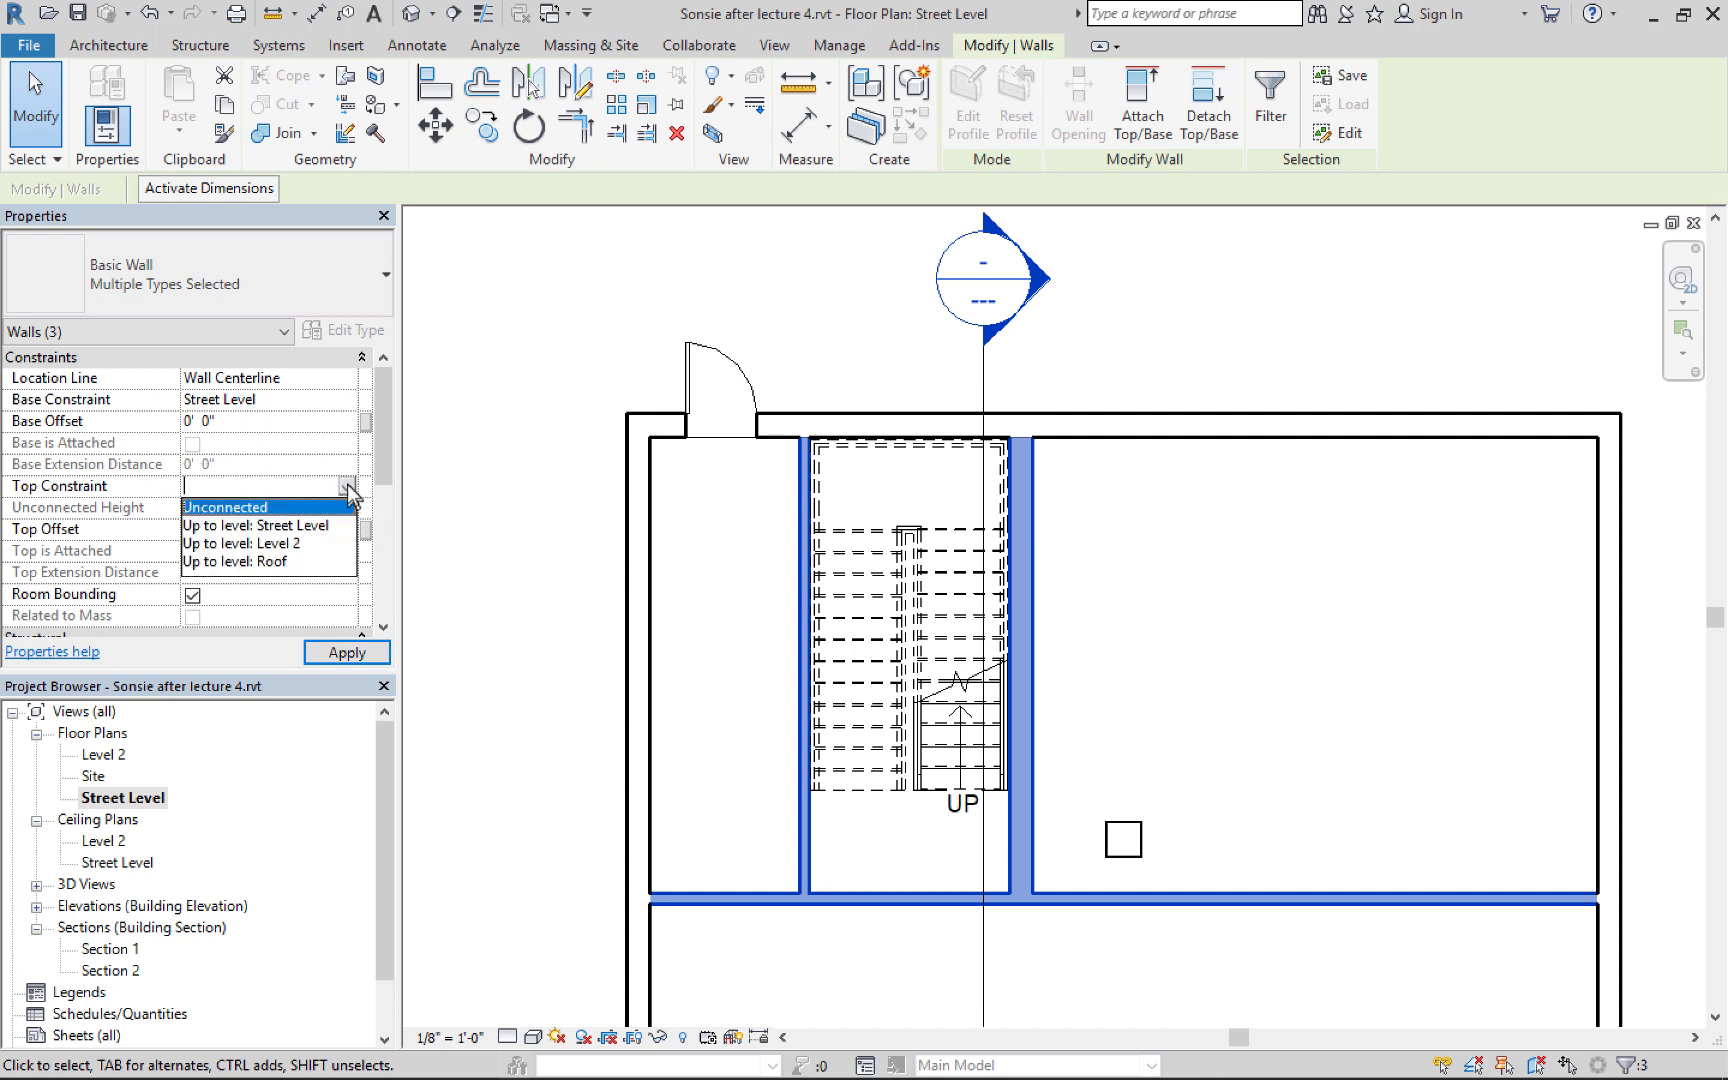
click(262, 562)
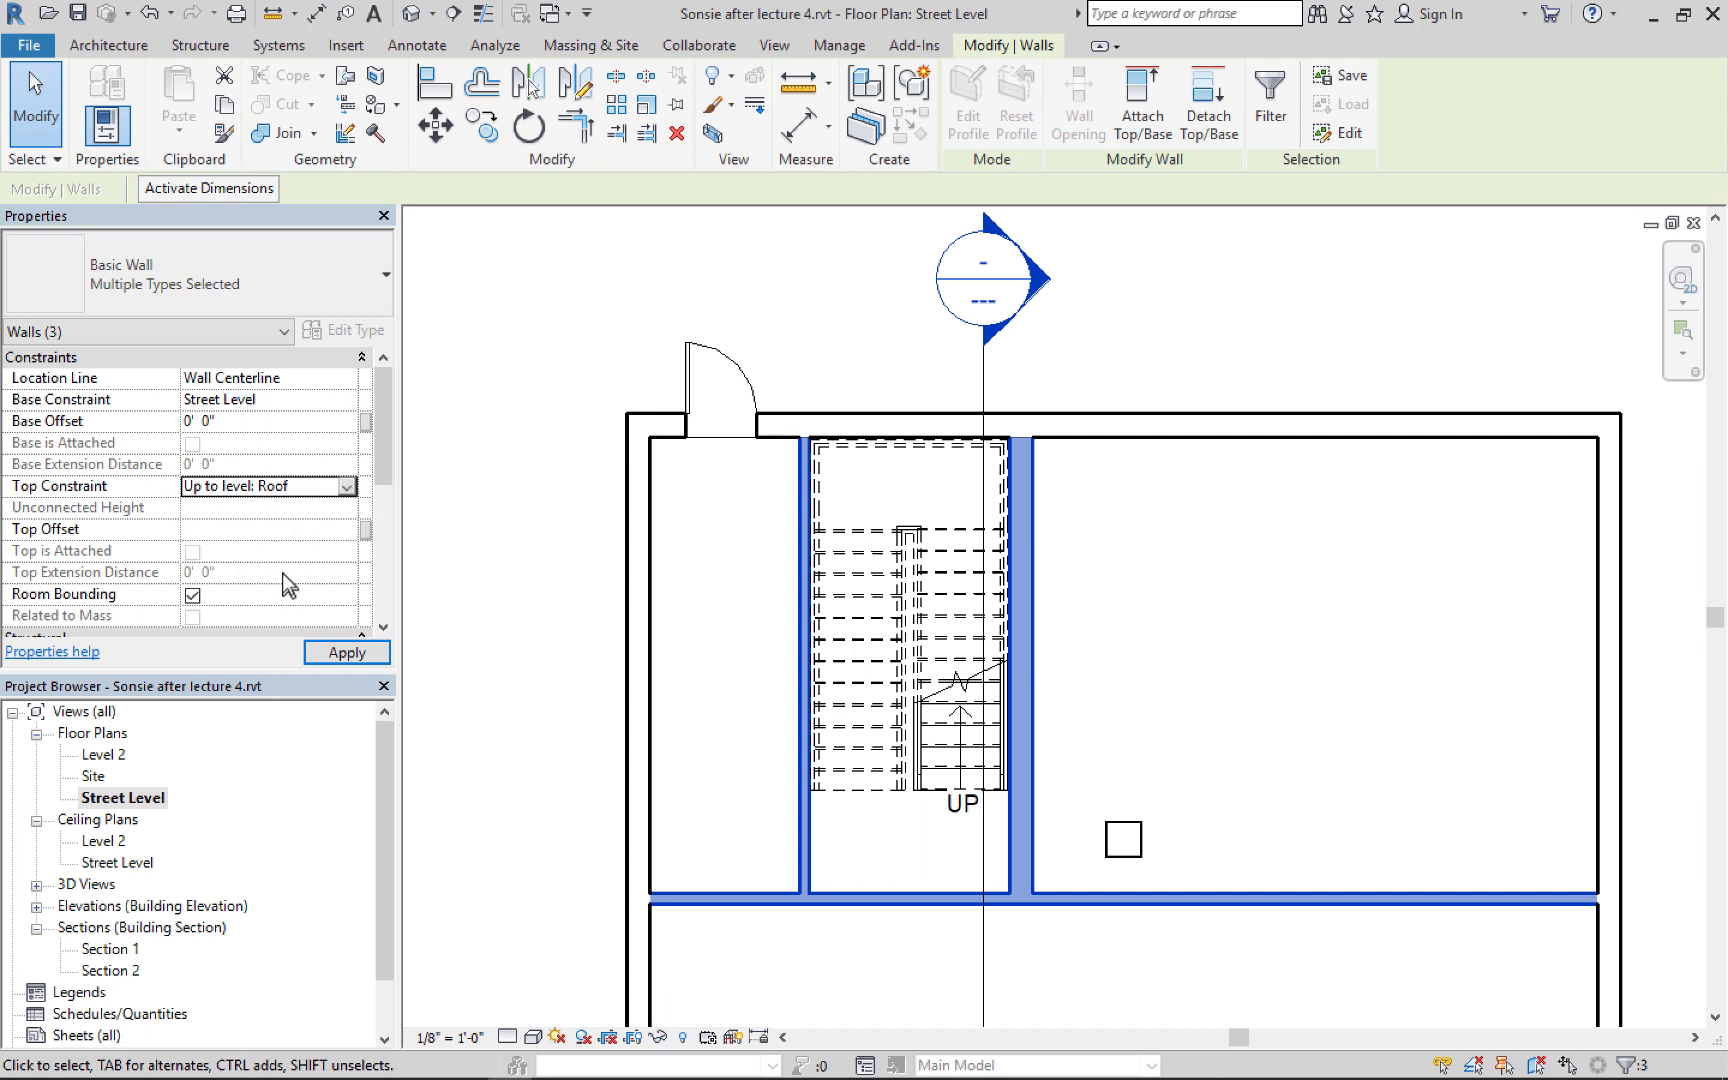
Apply the new constraints to the three stair walls, clear the selection and open the Section 2 view
click(335, 650)
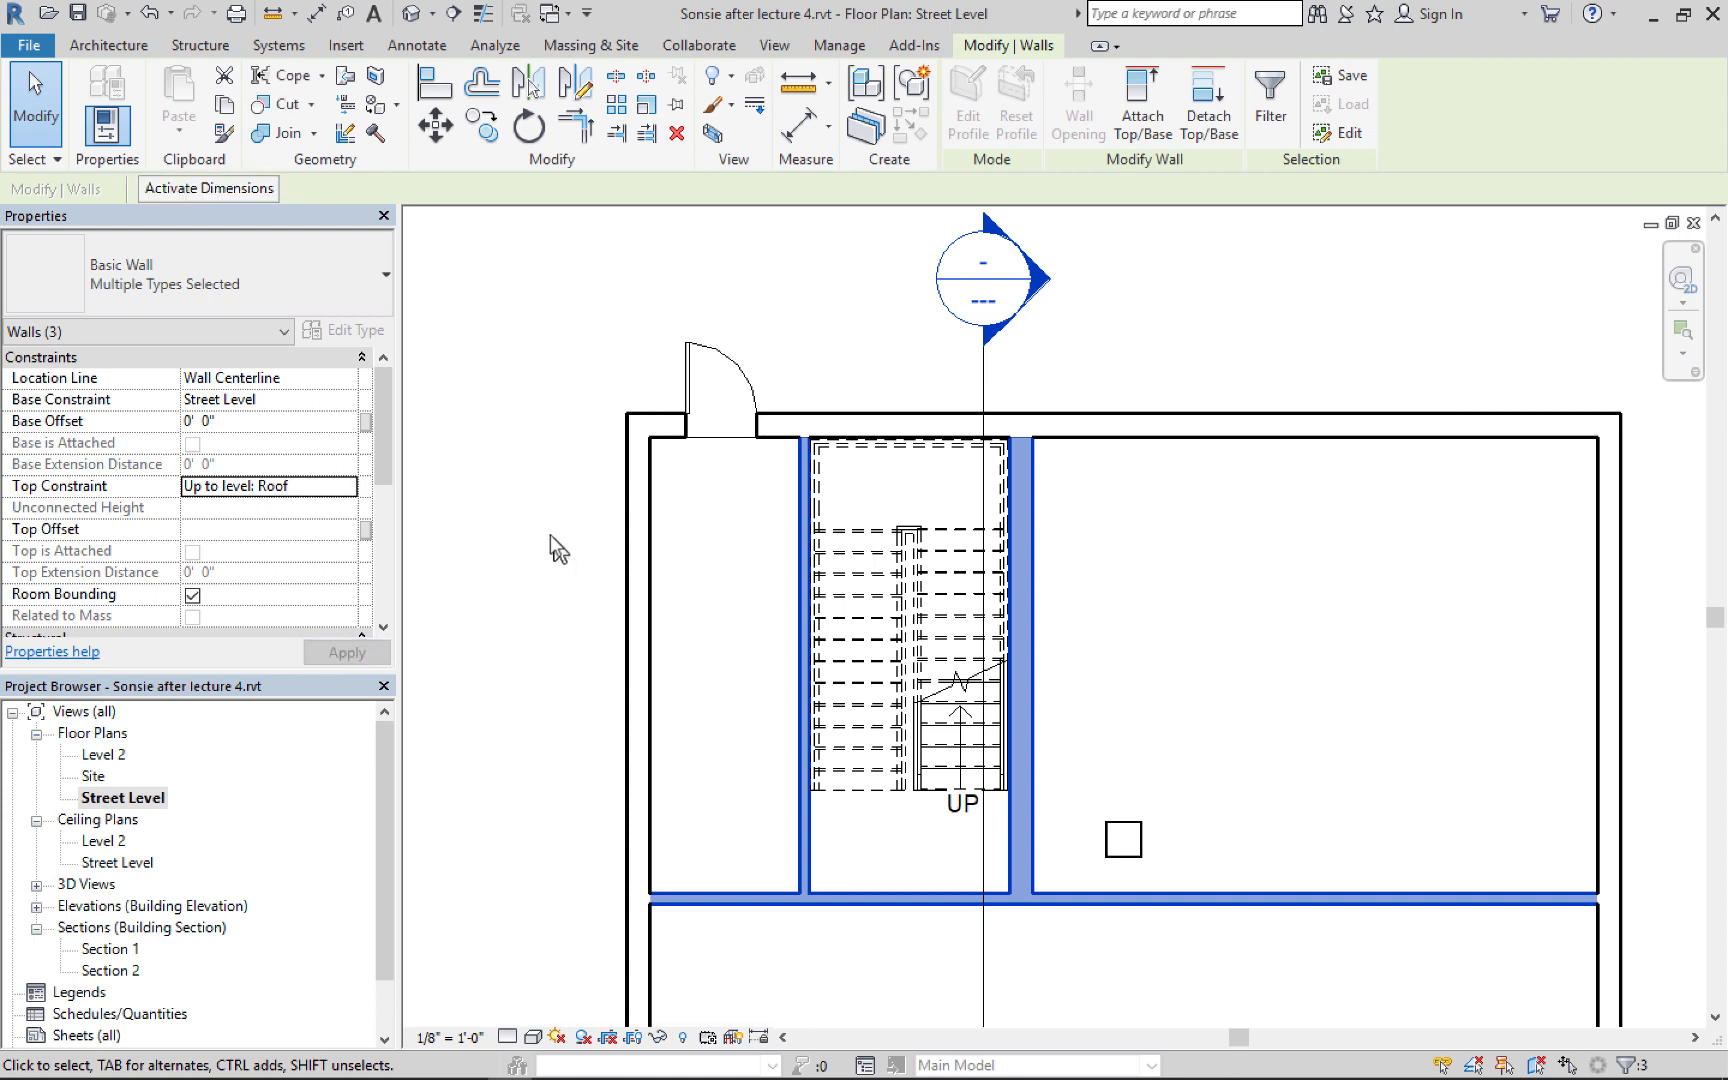
click(549, 535)
double_click(975, 293)
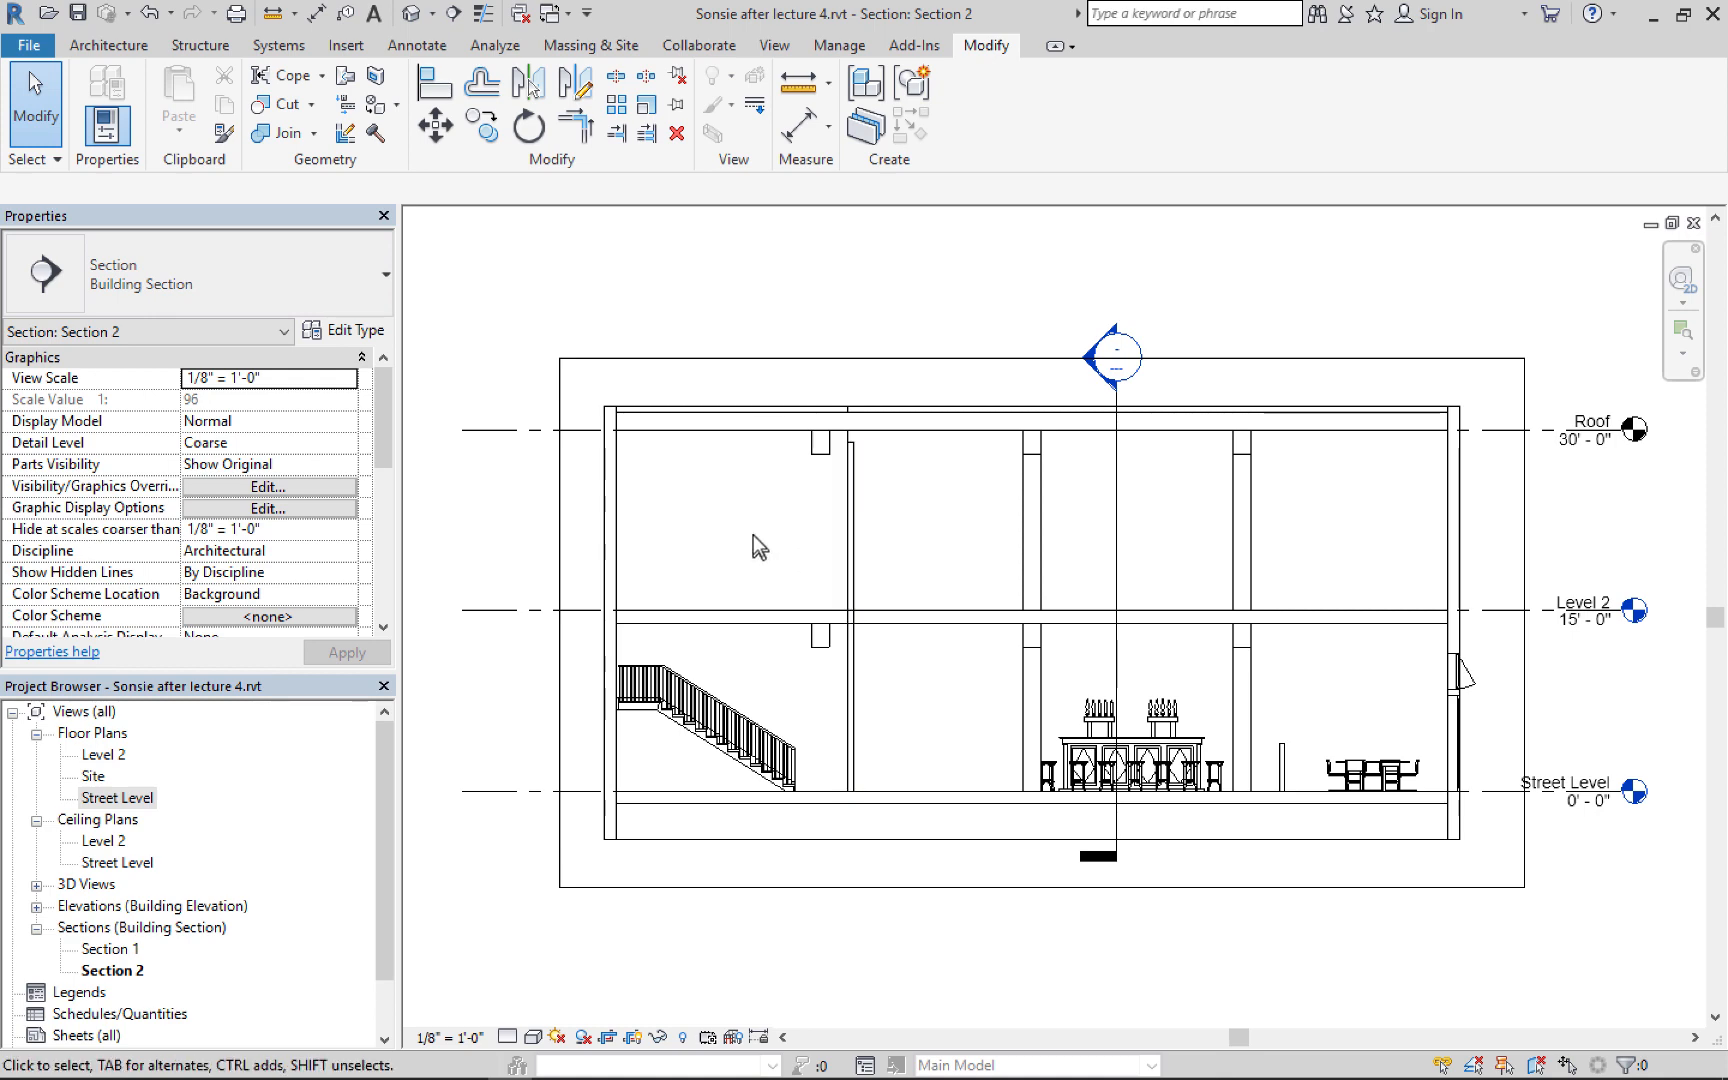
scroll(818, 610, down, 2)
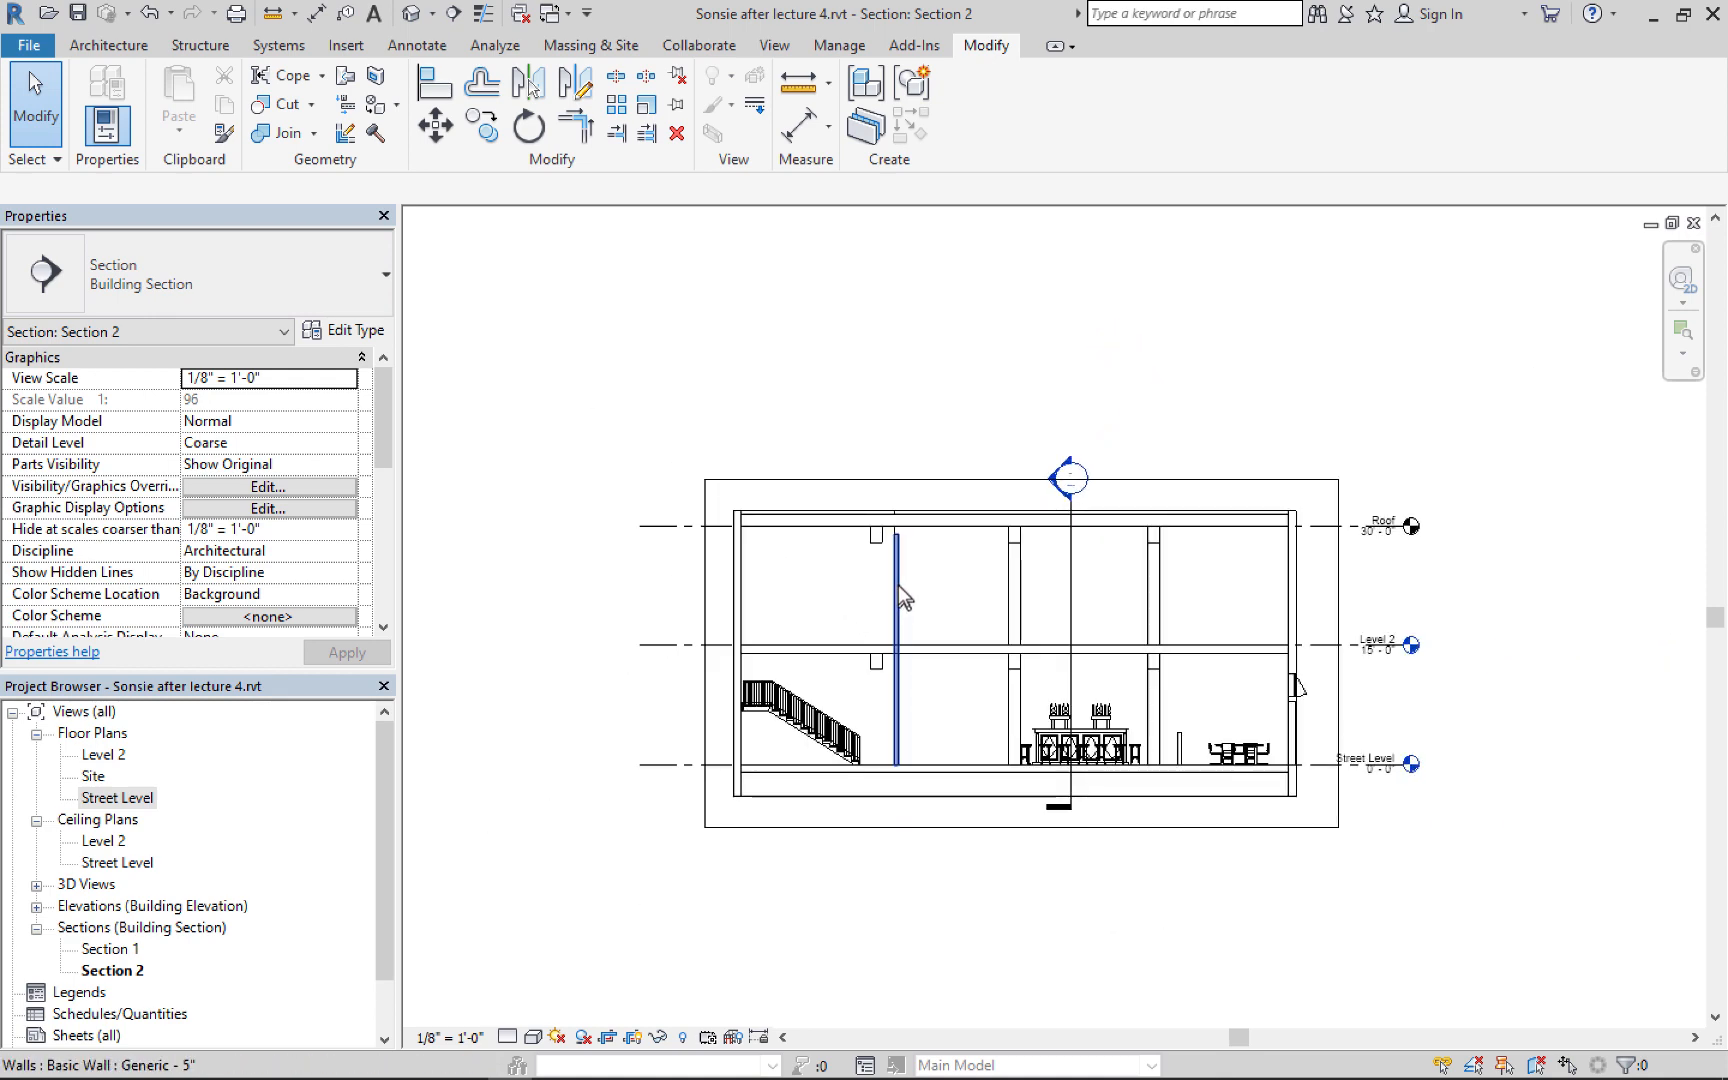
Lower the Generic - 5" wall's top to an offset of about -5' 2" and attach that top to the Generic - 18" roof
scroll(898, 586, up, 2)
scroll(899, 528, up, 3)
click(897, 522)
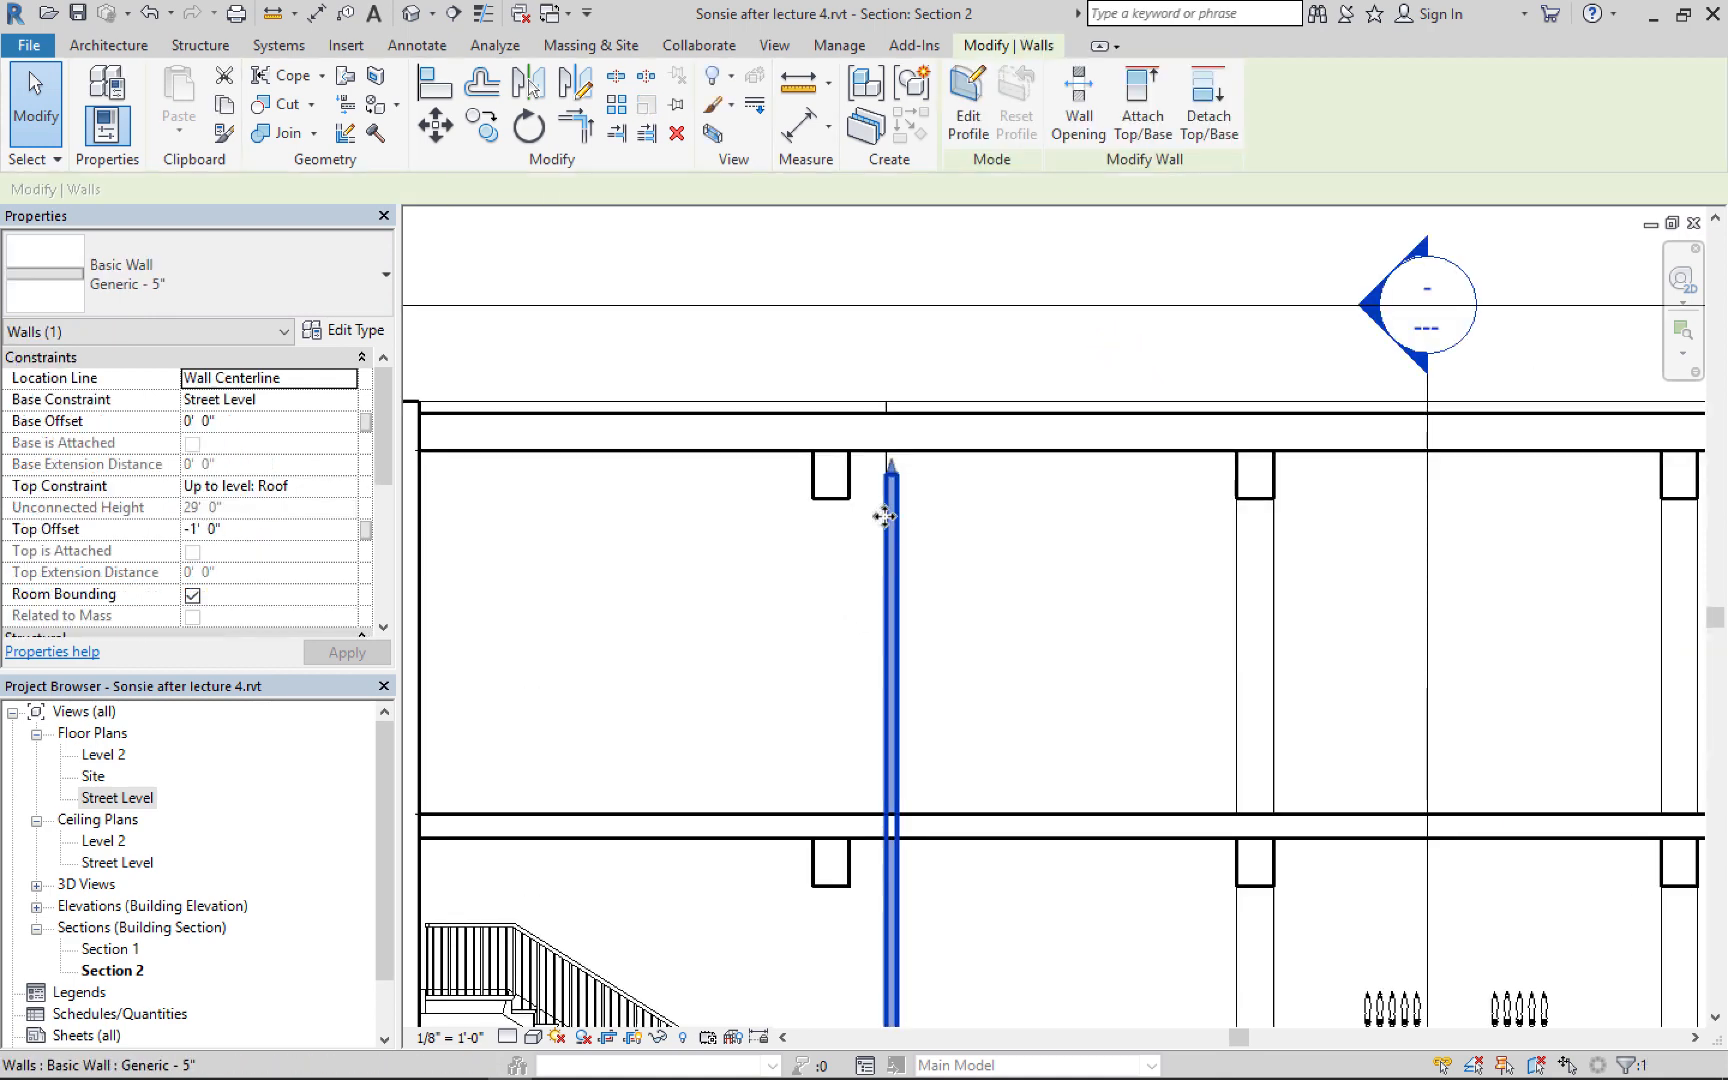
middle_drag(930, 570, 1130, 636)
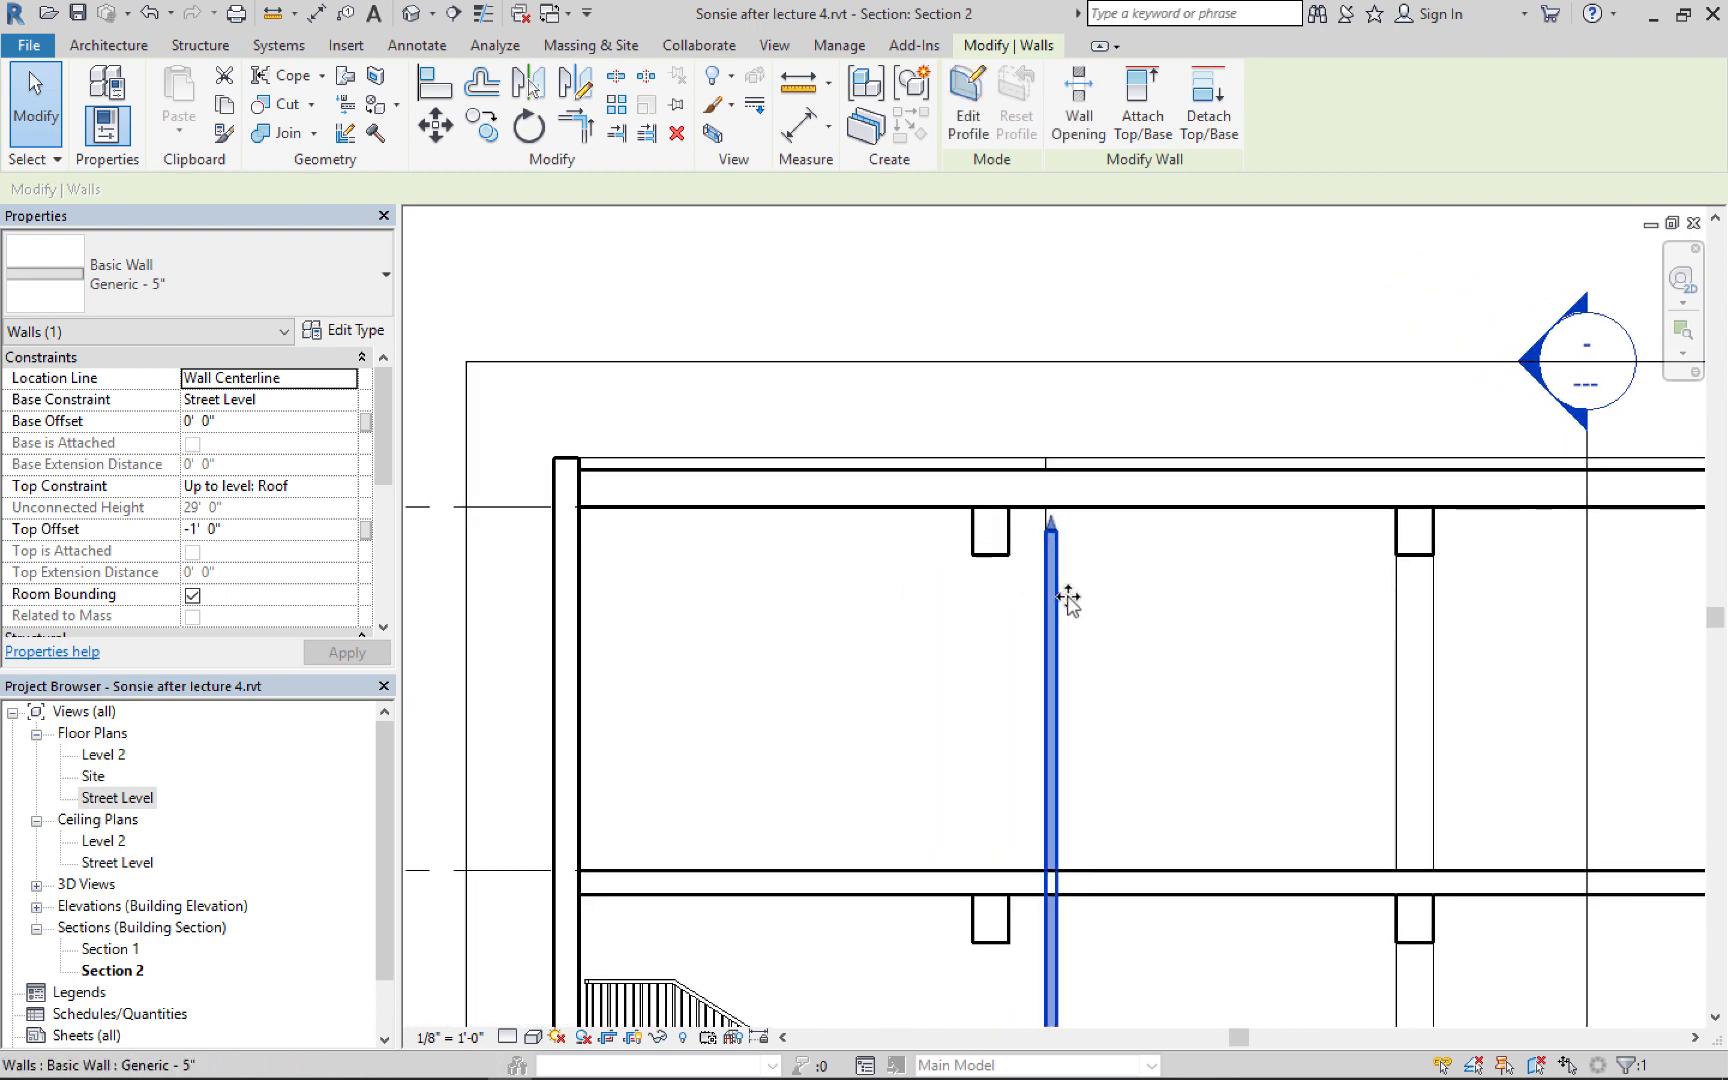
drag(1053, 530, 1061, 650)
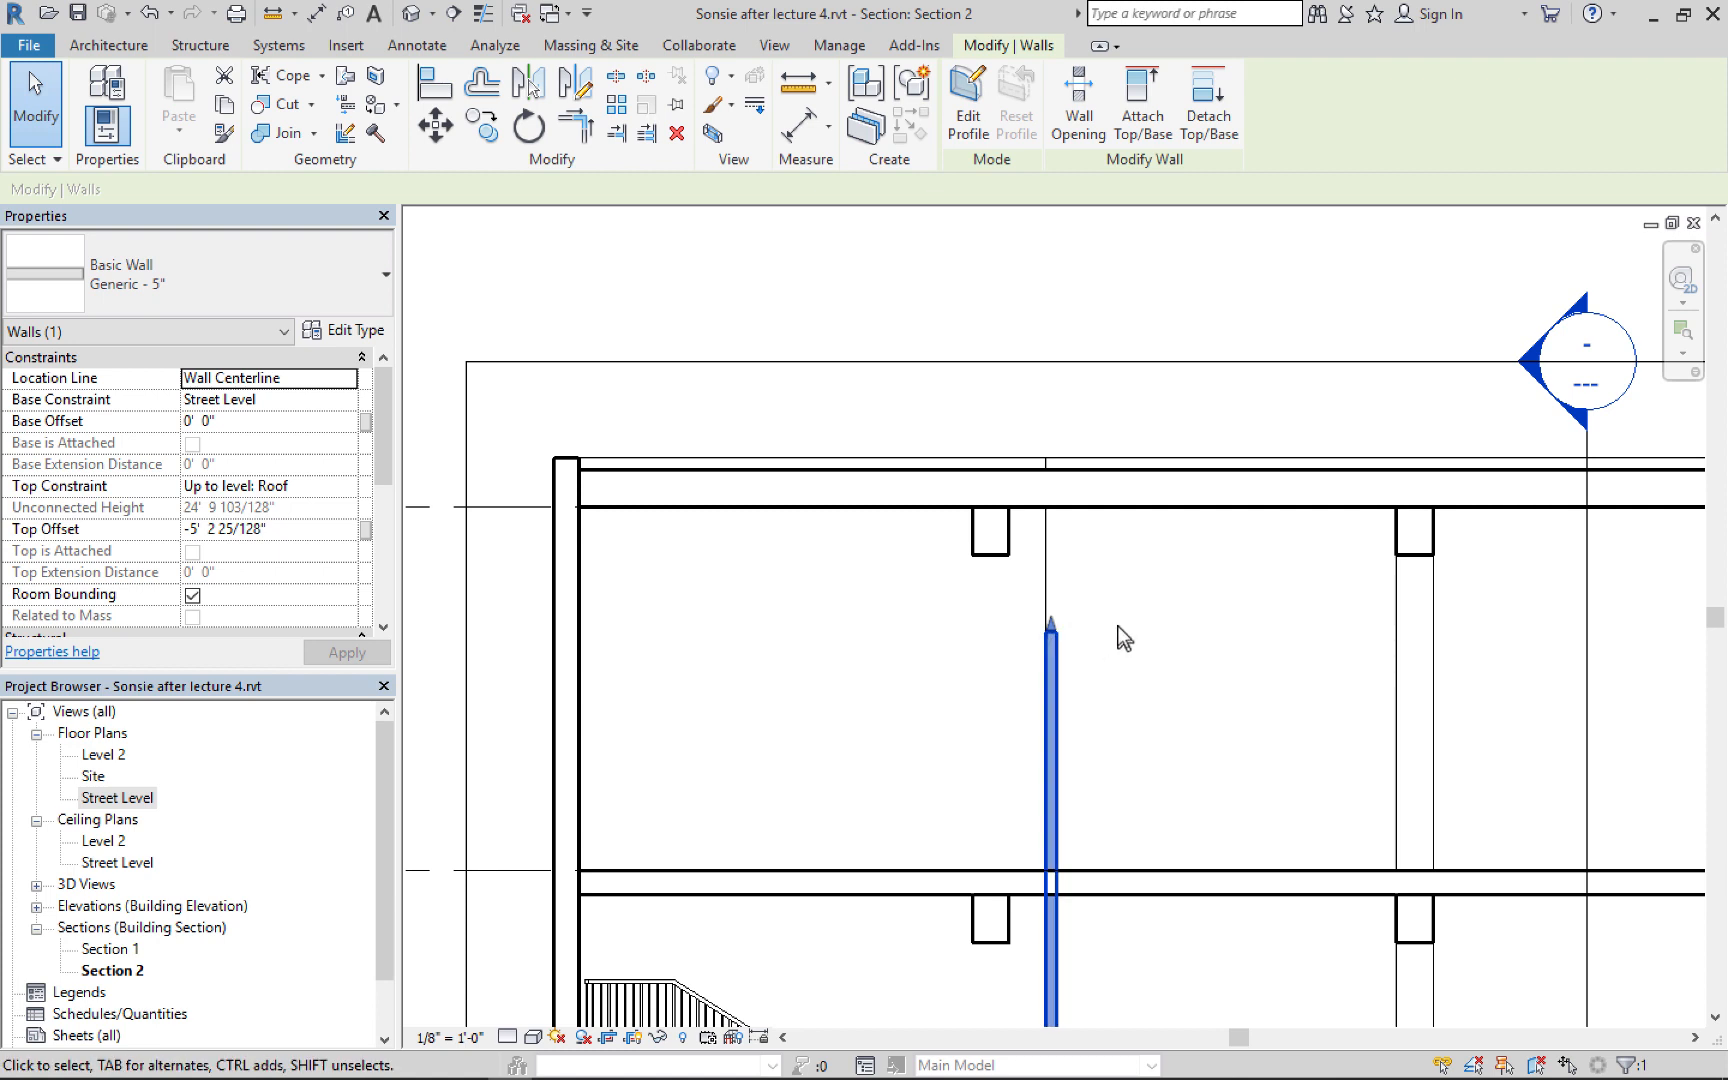
click(1145, 110)
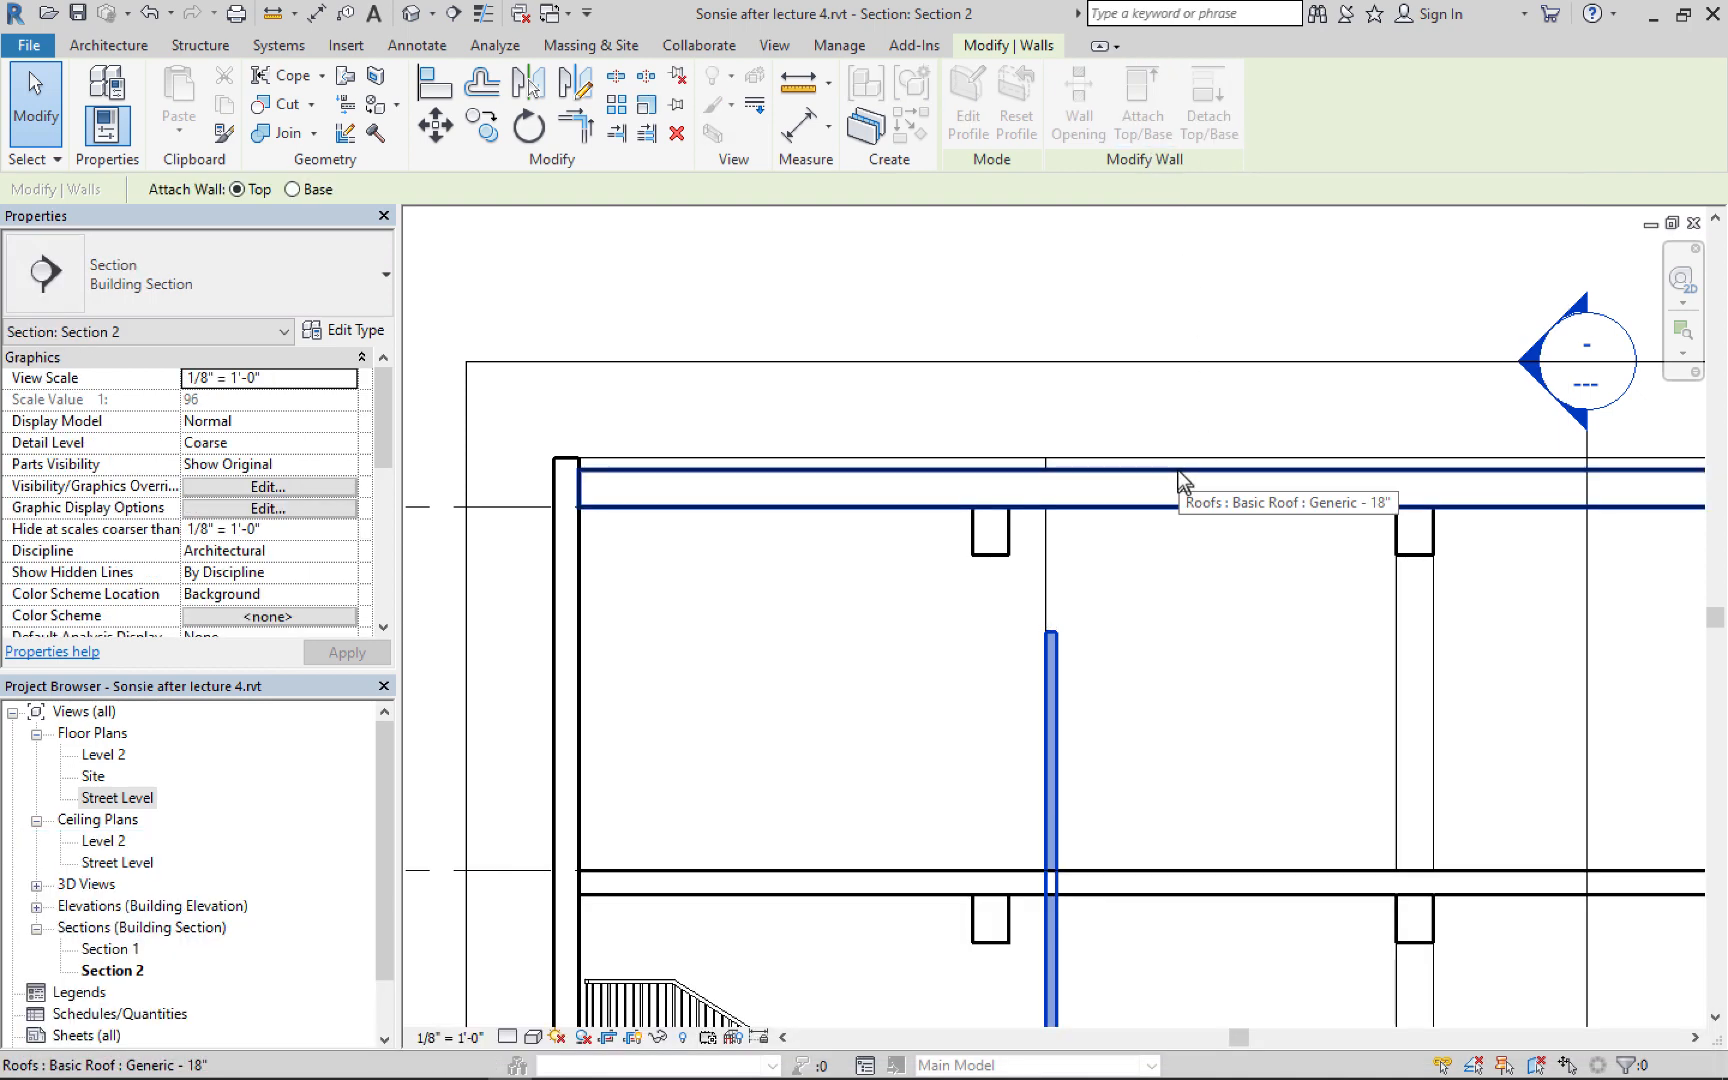
click(1180, 484)
click(1216, 649)
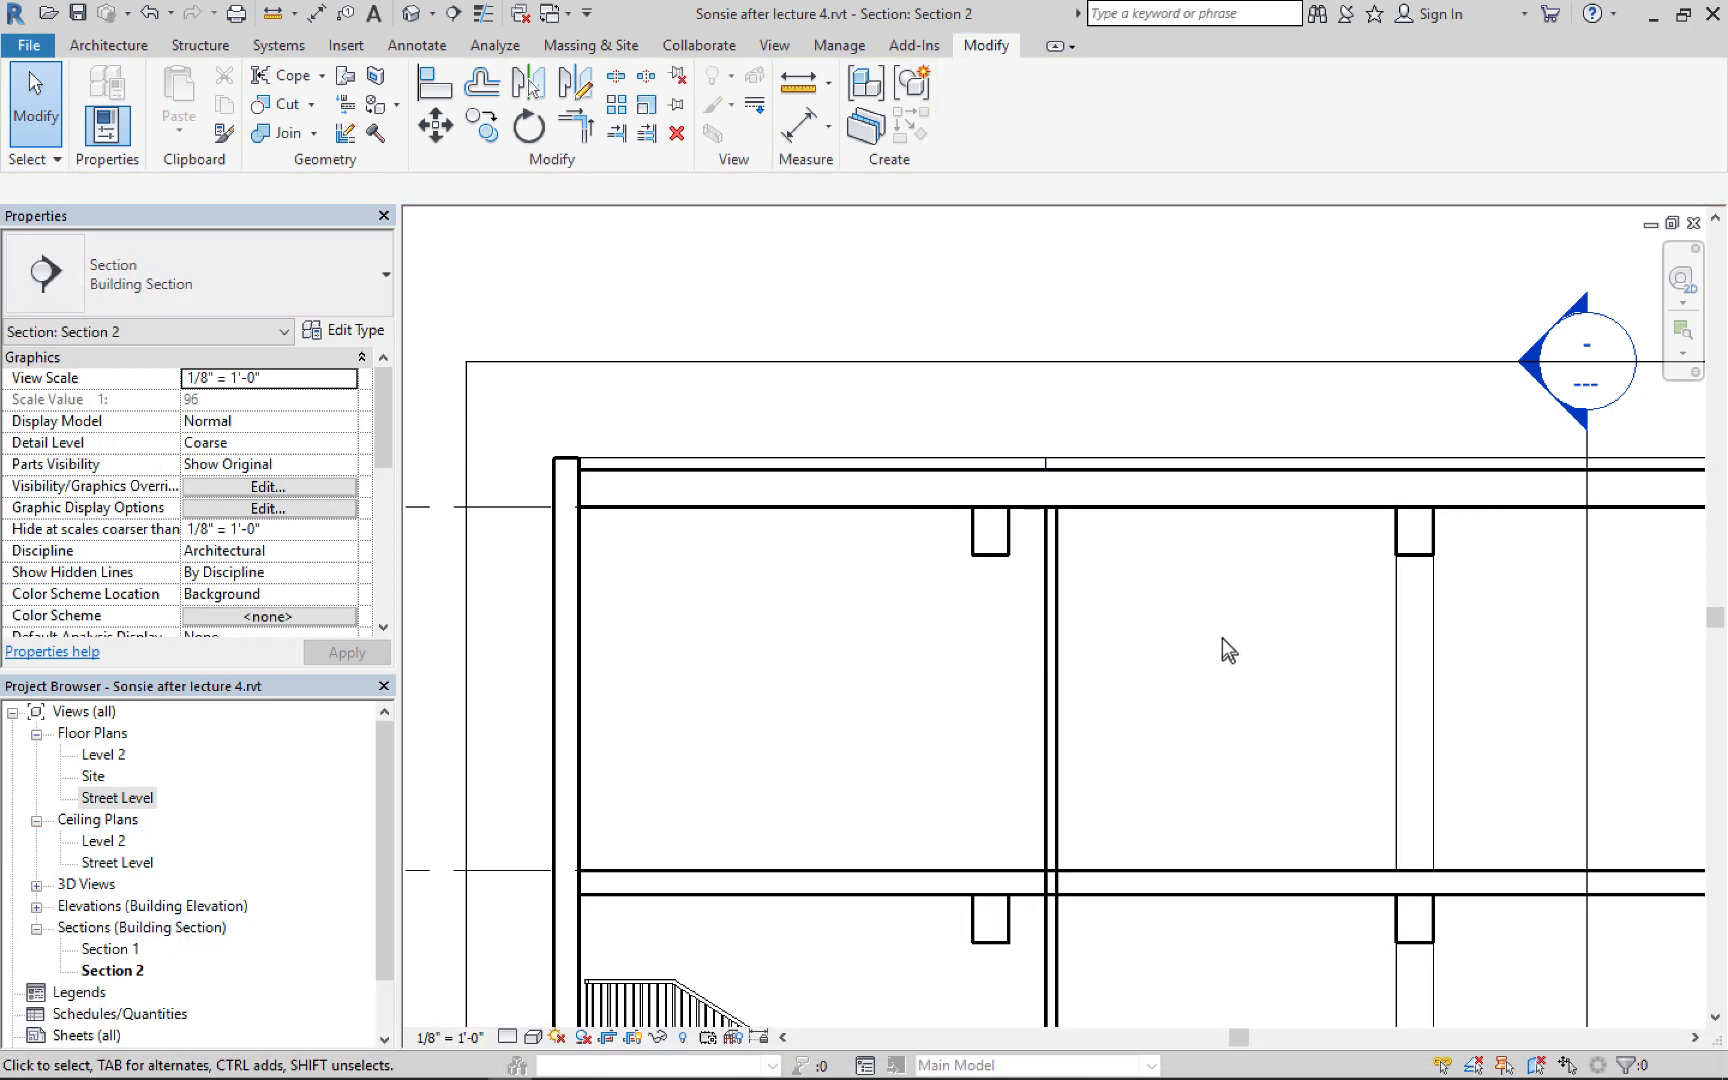
Examine in Section 2 how the enclosure wall meets the roof and how the stair passes the Level 2 floor
scroll(1168, 622, down, 4)
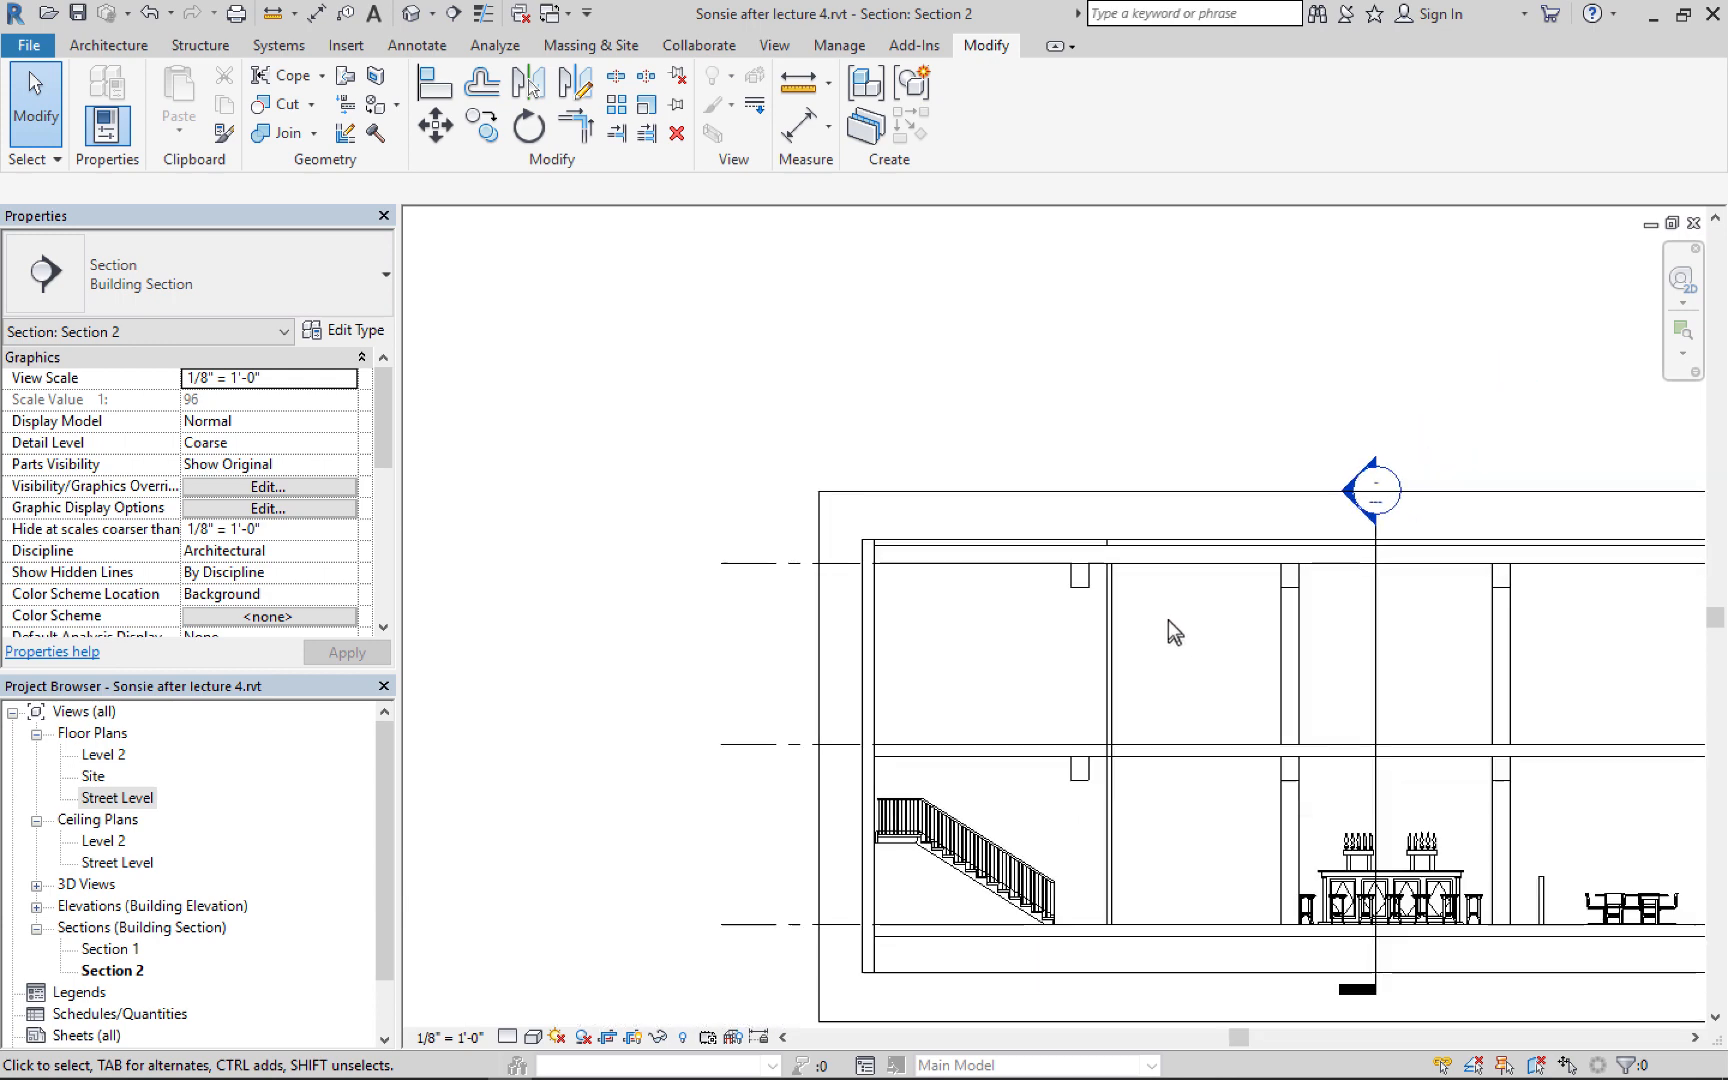
scroll(1168, 620, down, 1)
middle_drag(1025, 630, 977, 558)
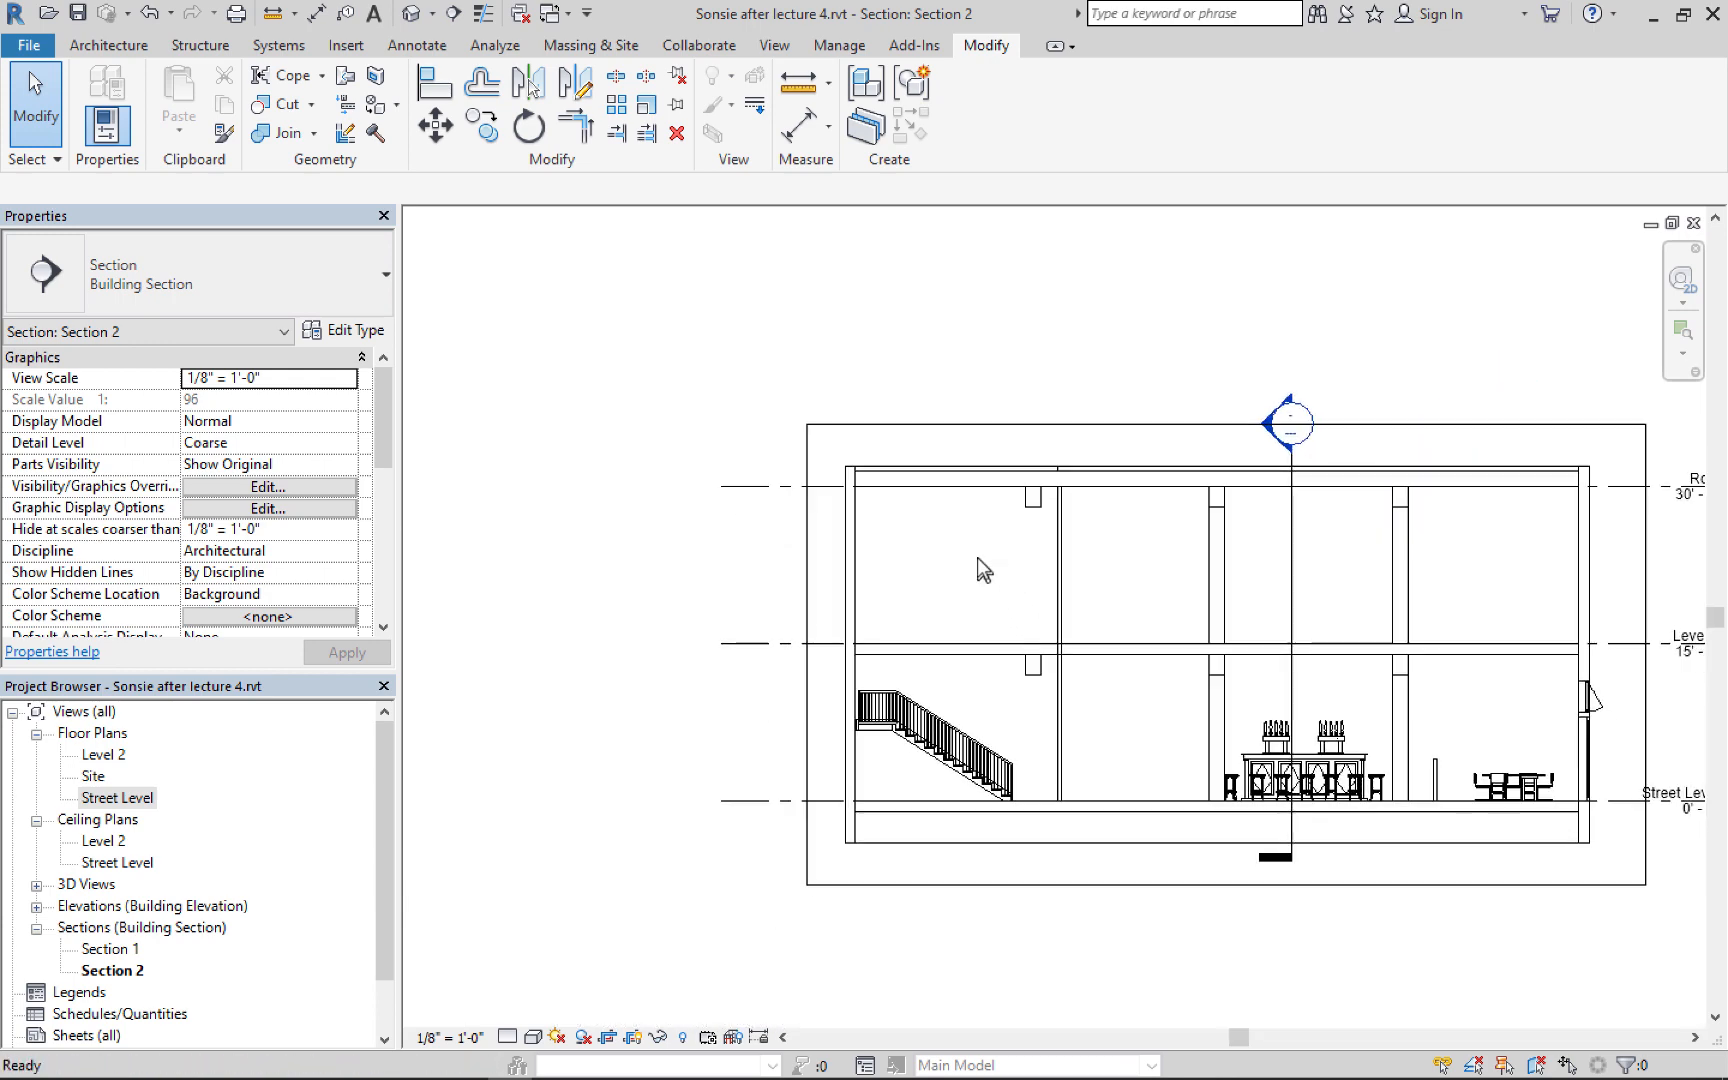
scroll(977, 560, up, 1)
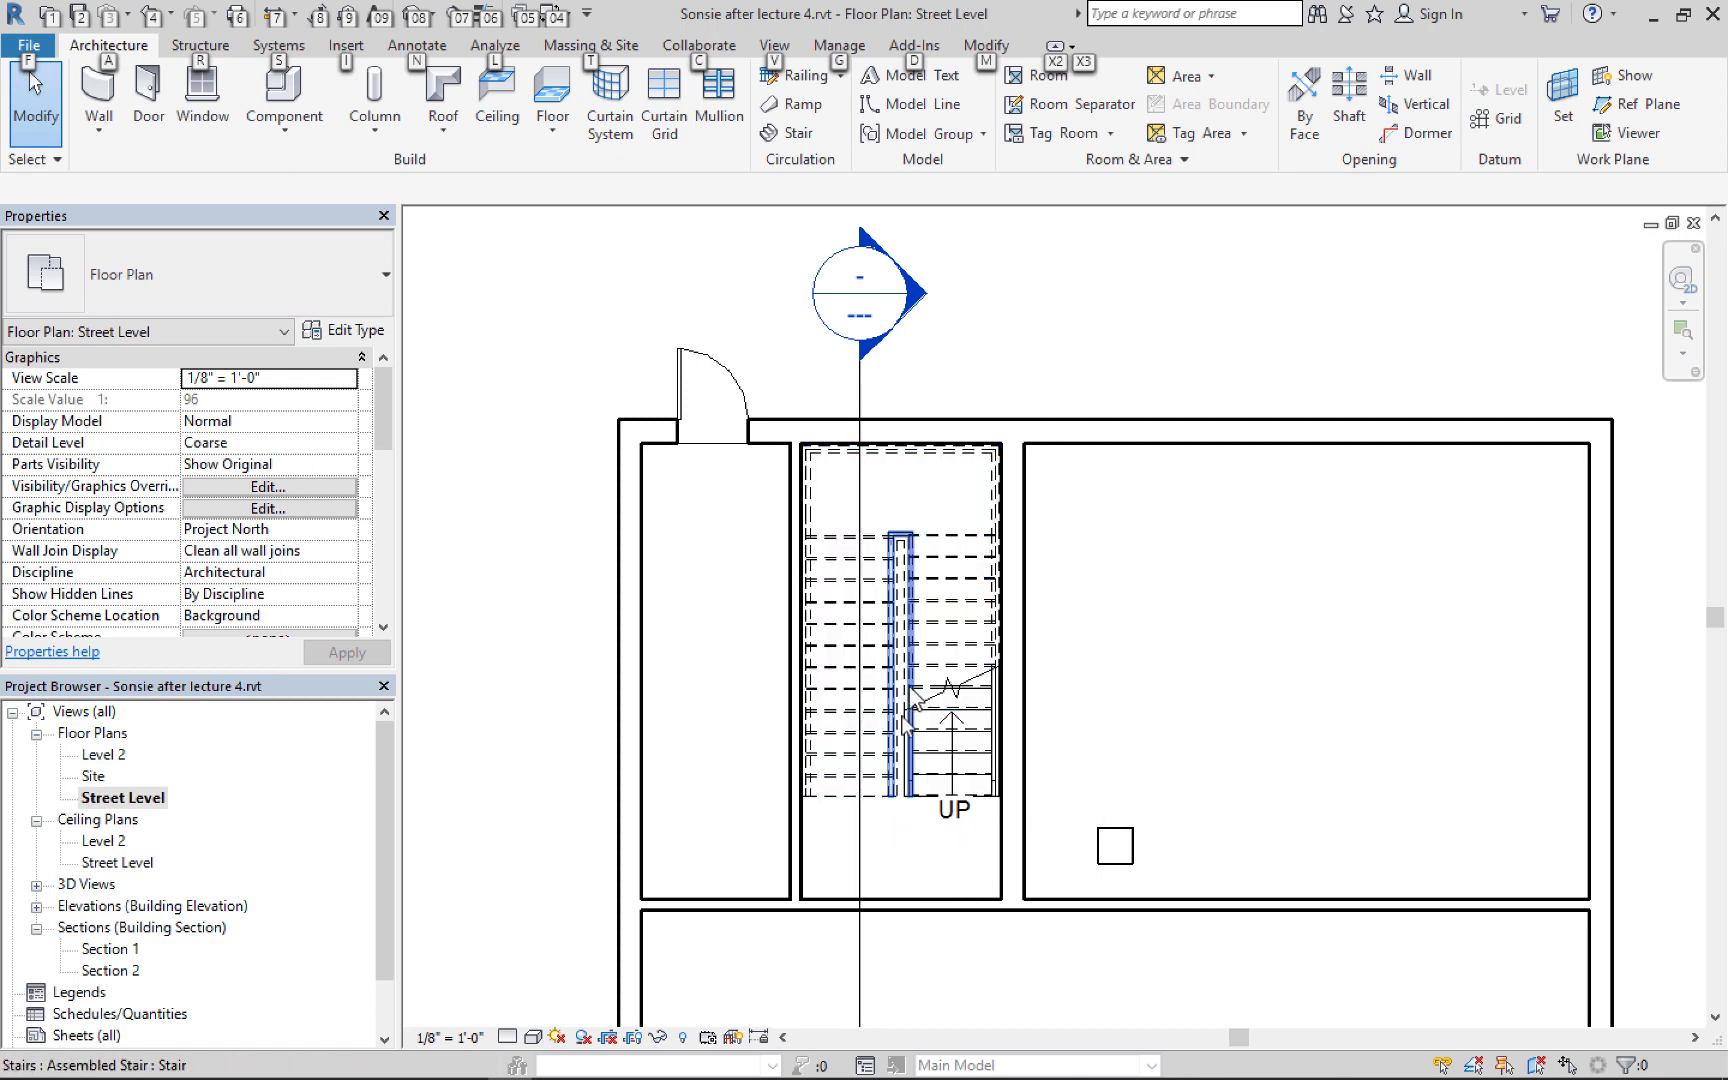
double_click(110, 971)
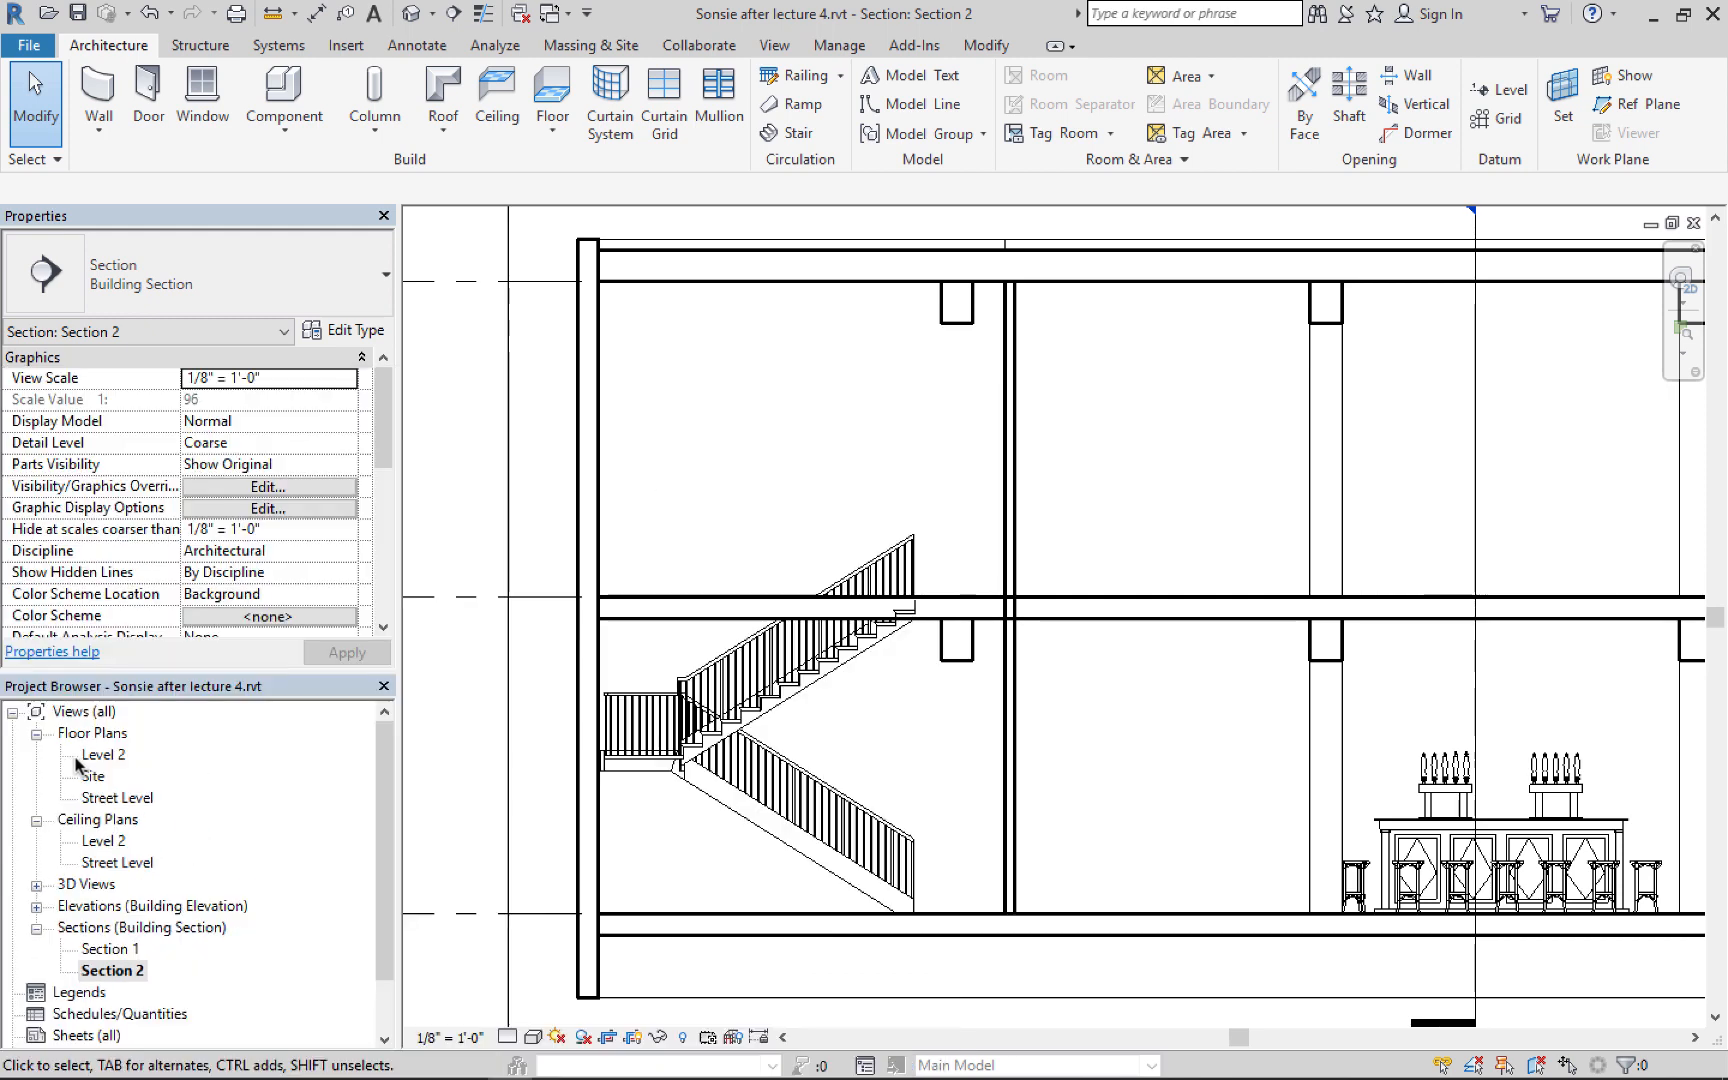
Open the Level 2 floor plan and bring the stair enclosure into view
double_click(92, 756)
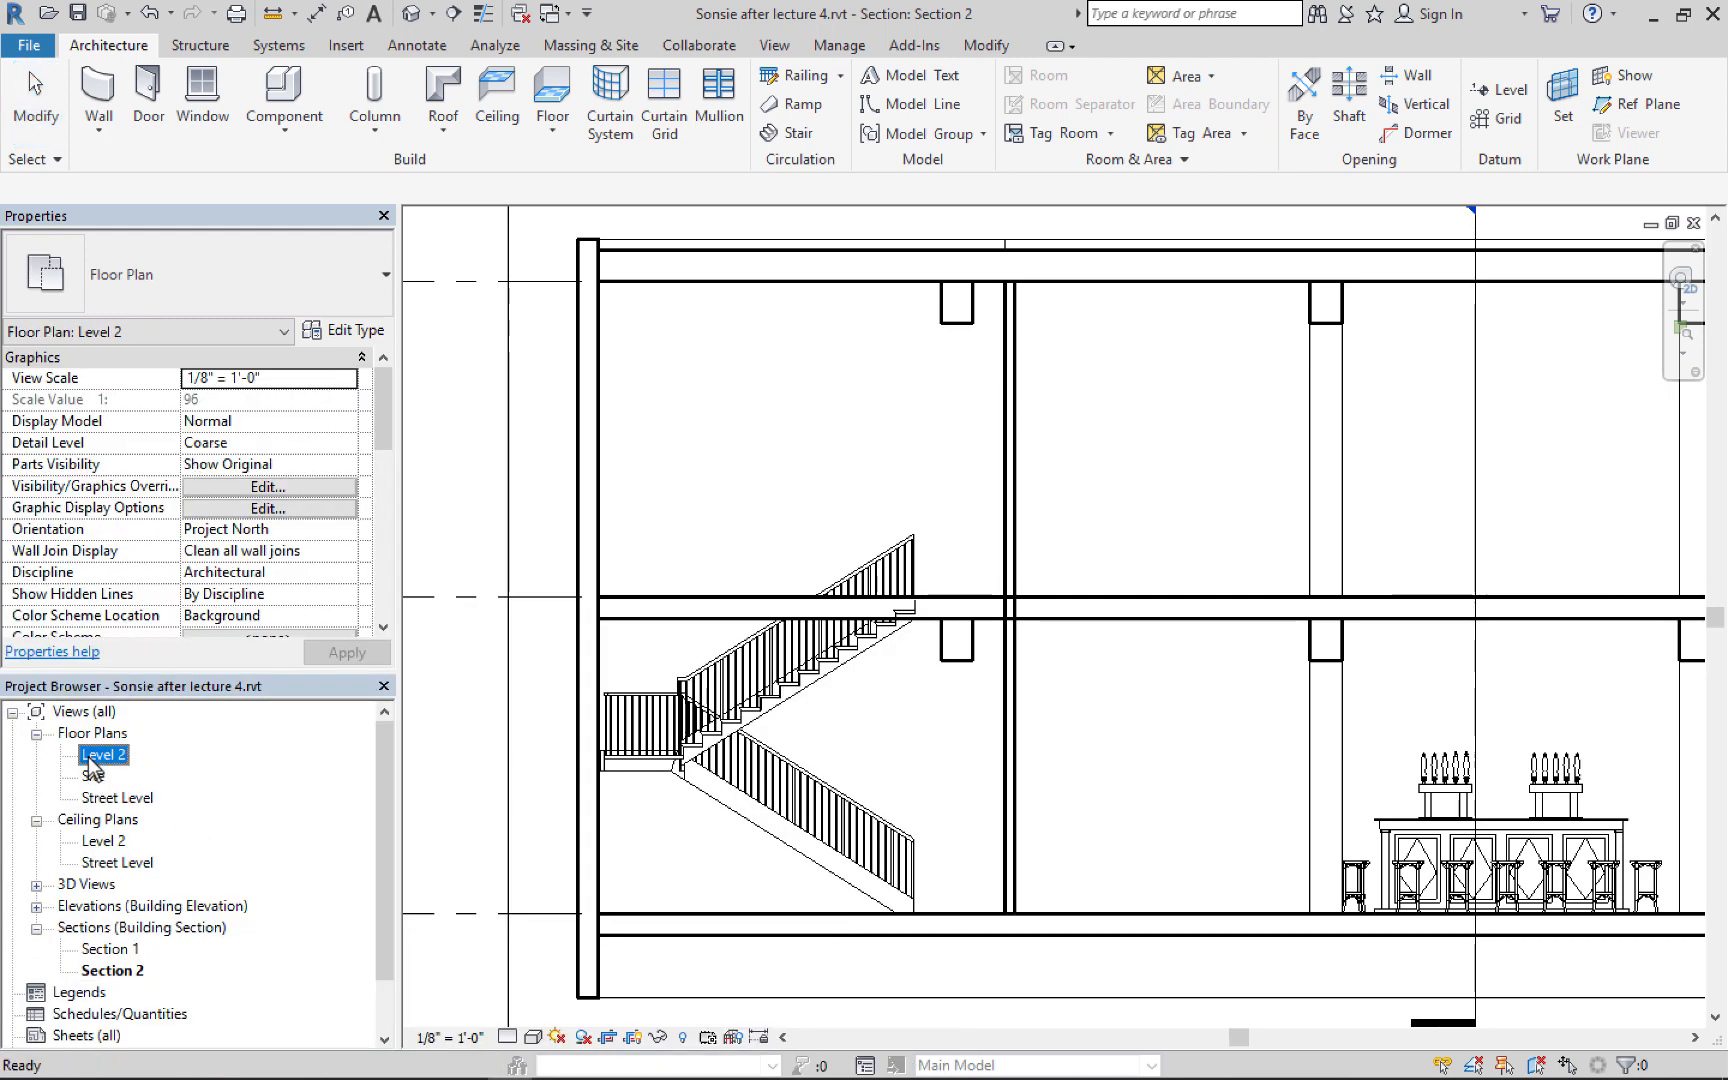
scroll(940, 863, up, 1)
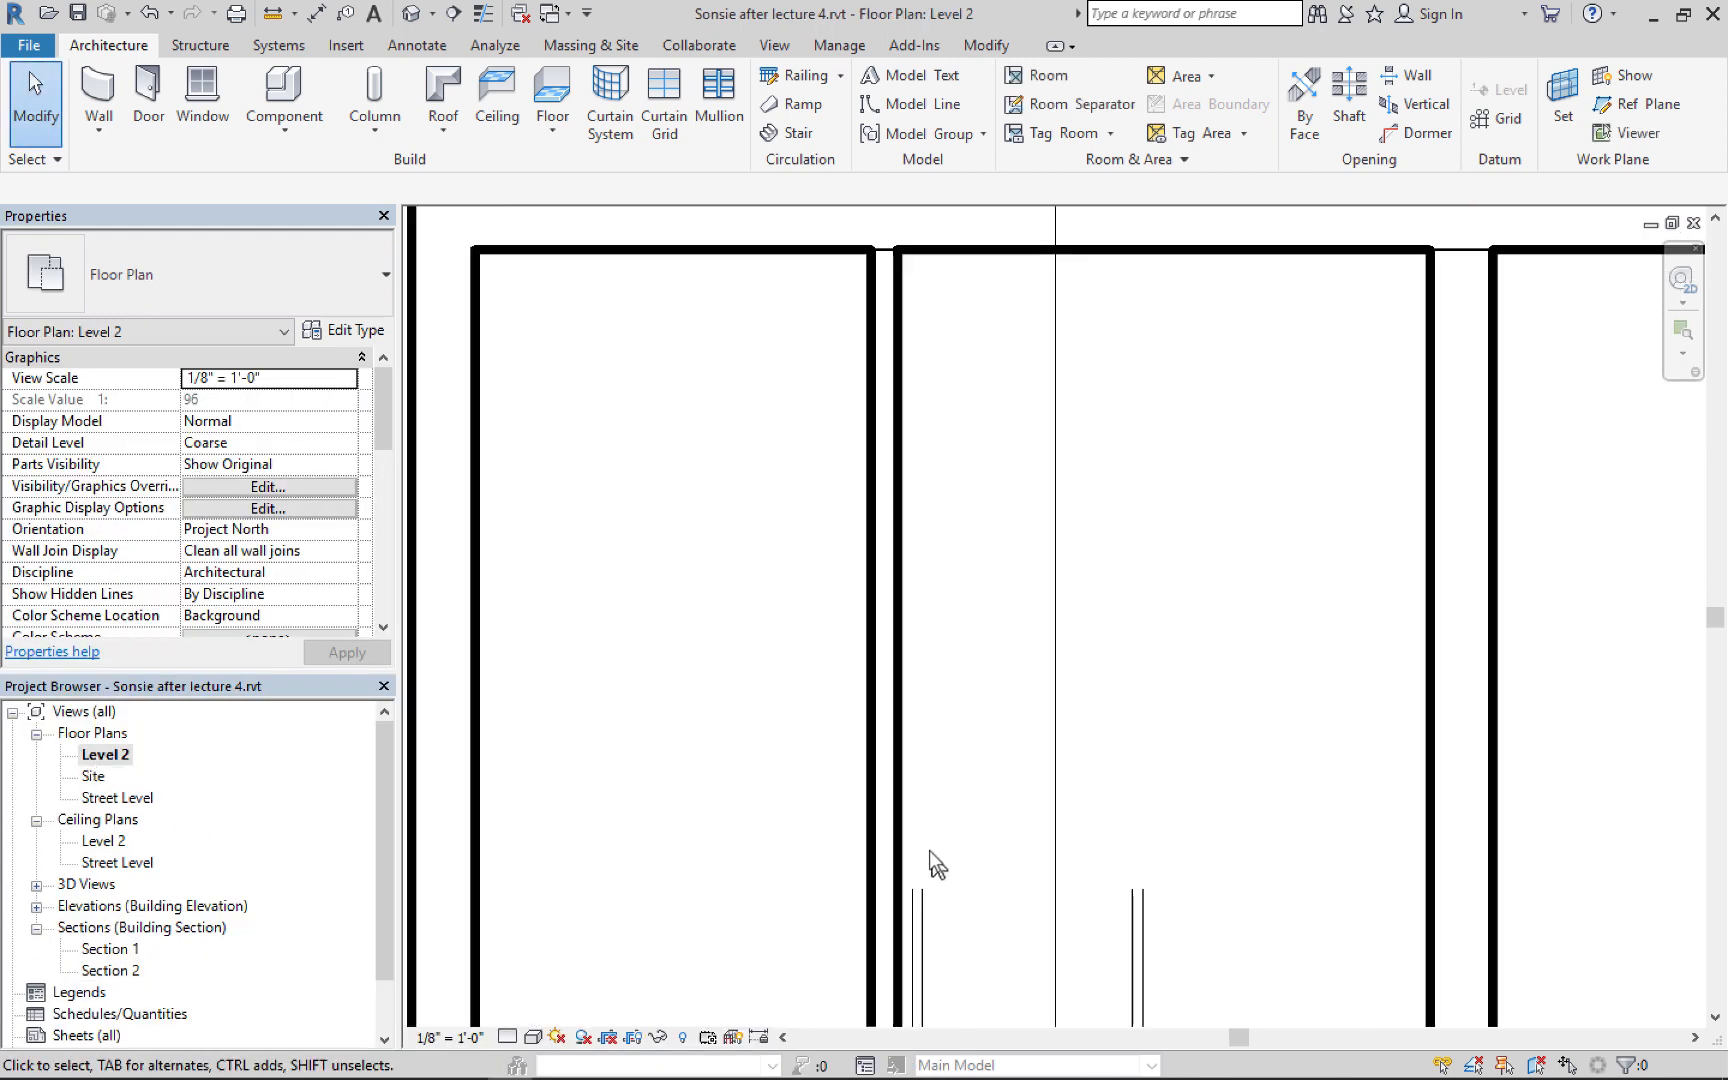
scroll(882, 786, down, 2)
middle_drag(882, 786, 680, 650)
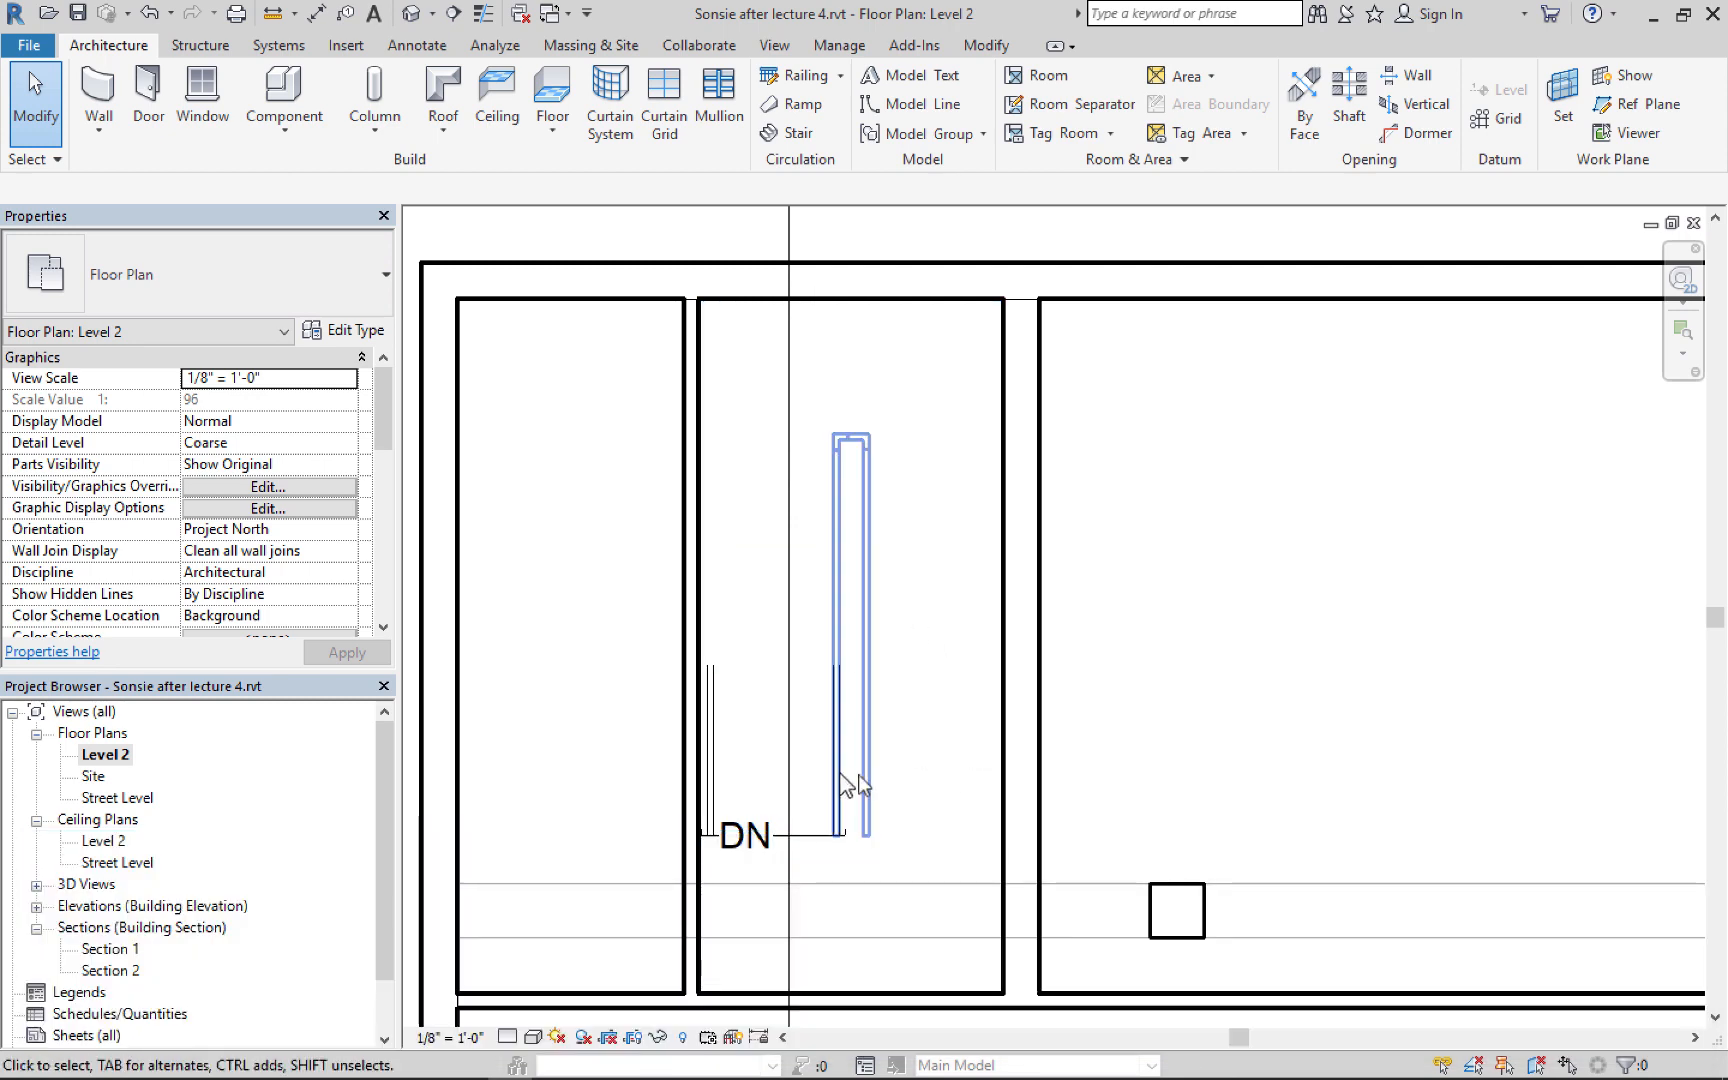
middle_drag(671, 899, 752, 885)
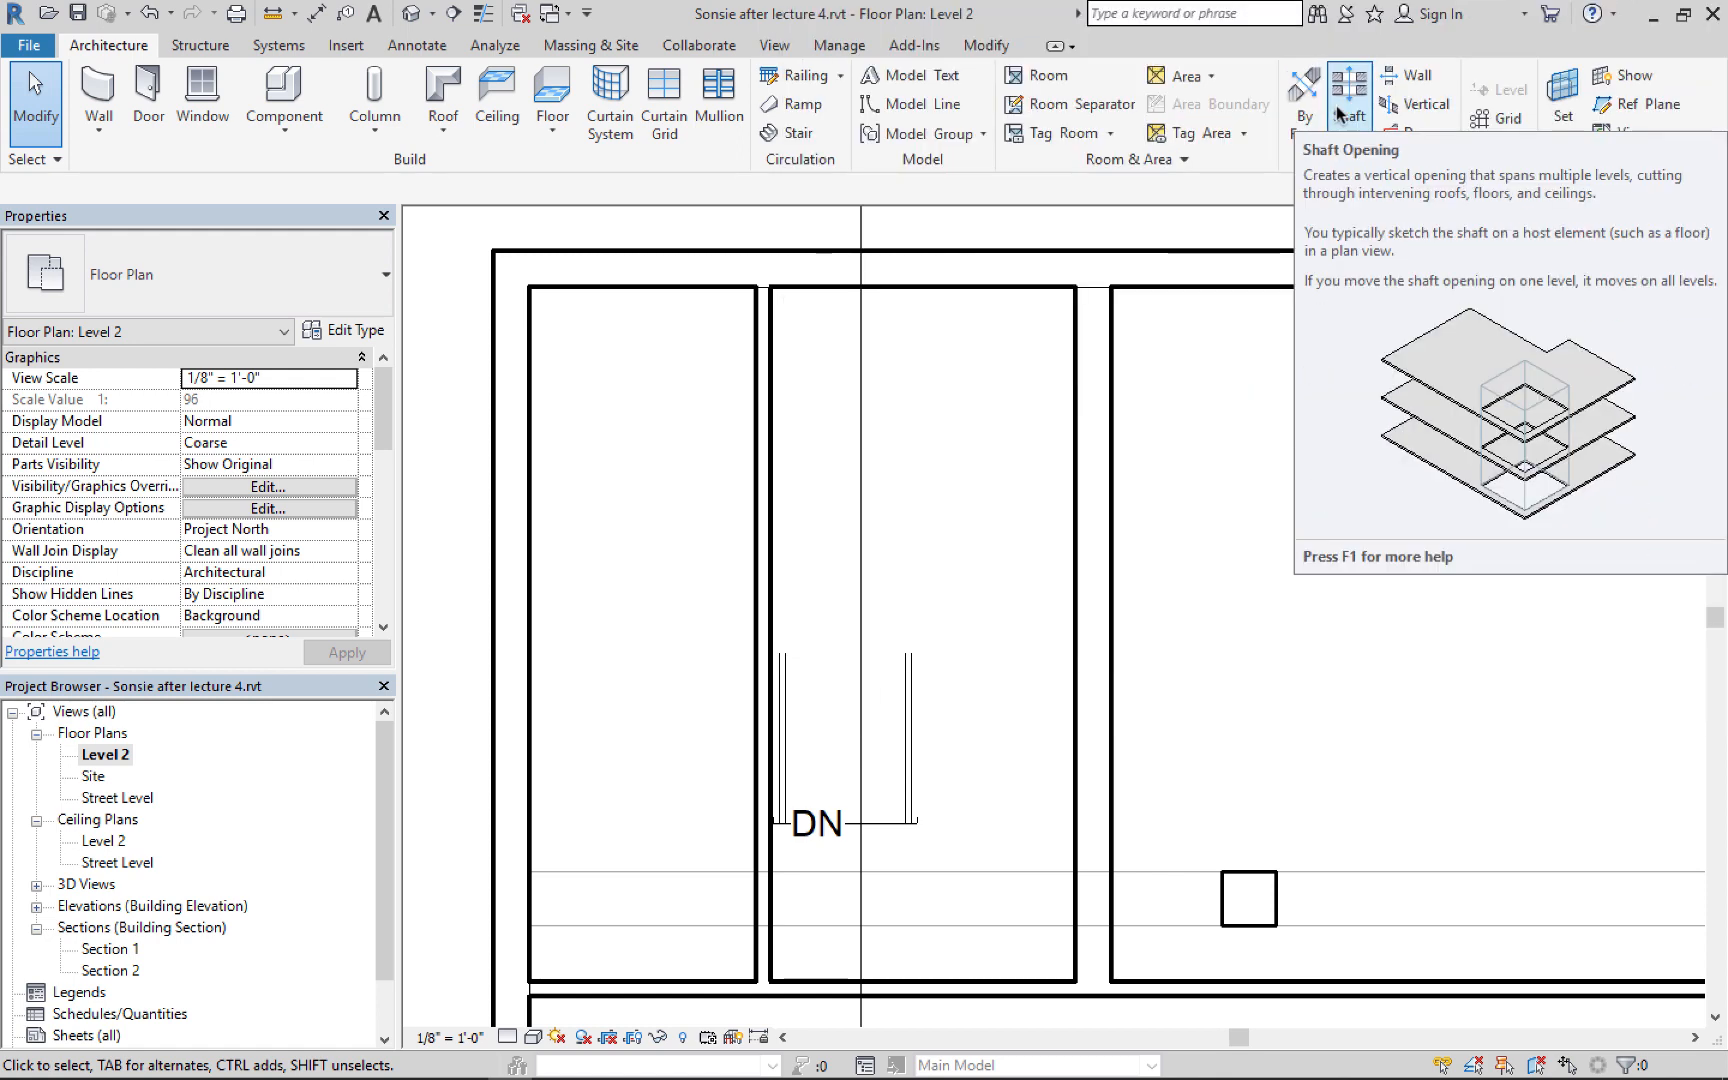
Cut a vertical opening in the Level 2 floor with a rectangular boundary about 19' 6" long, reaching the far faces of the stair's side walls
click(1426, 108)
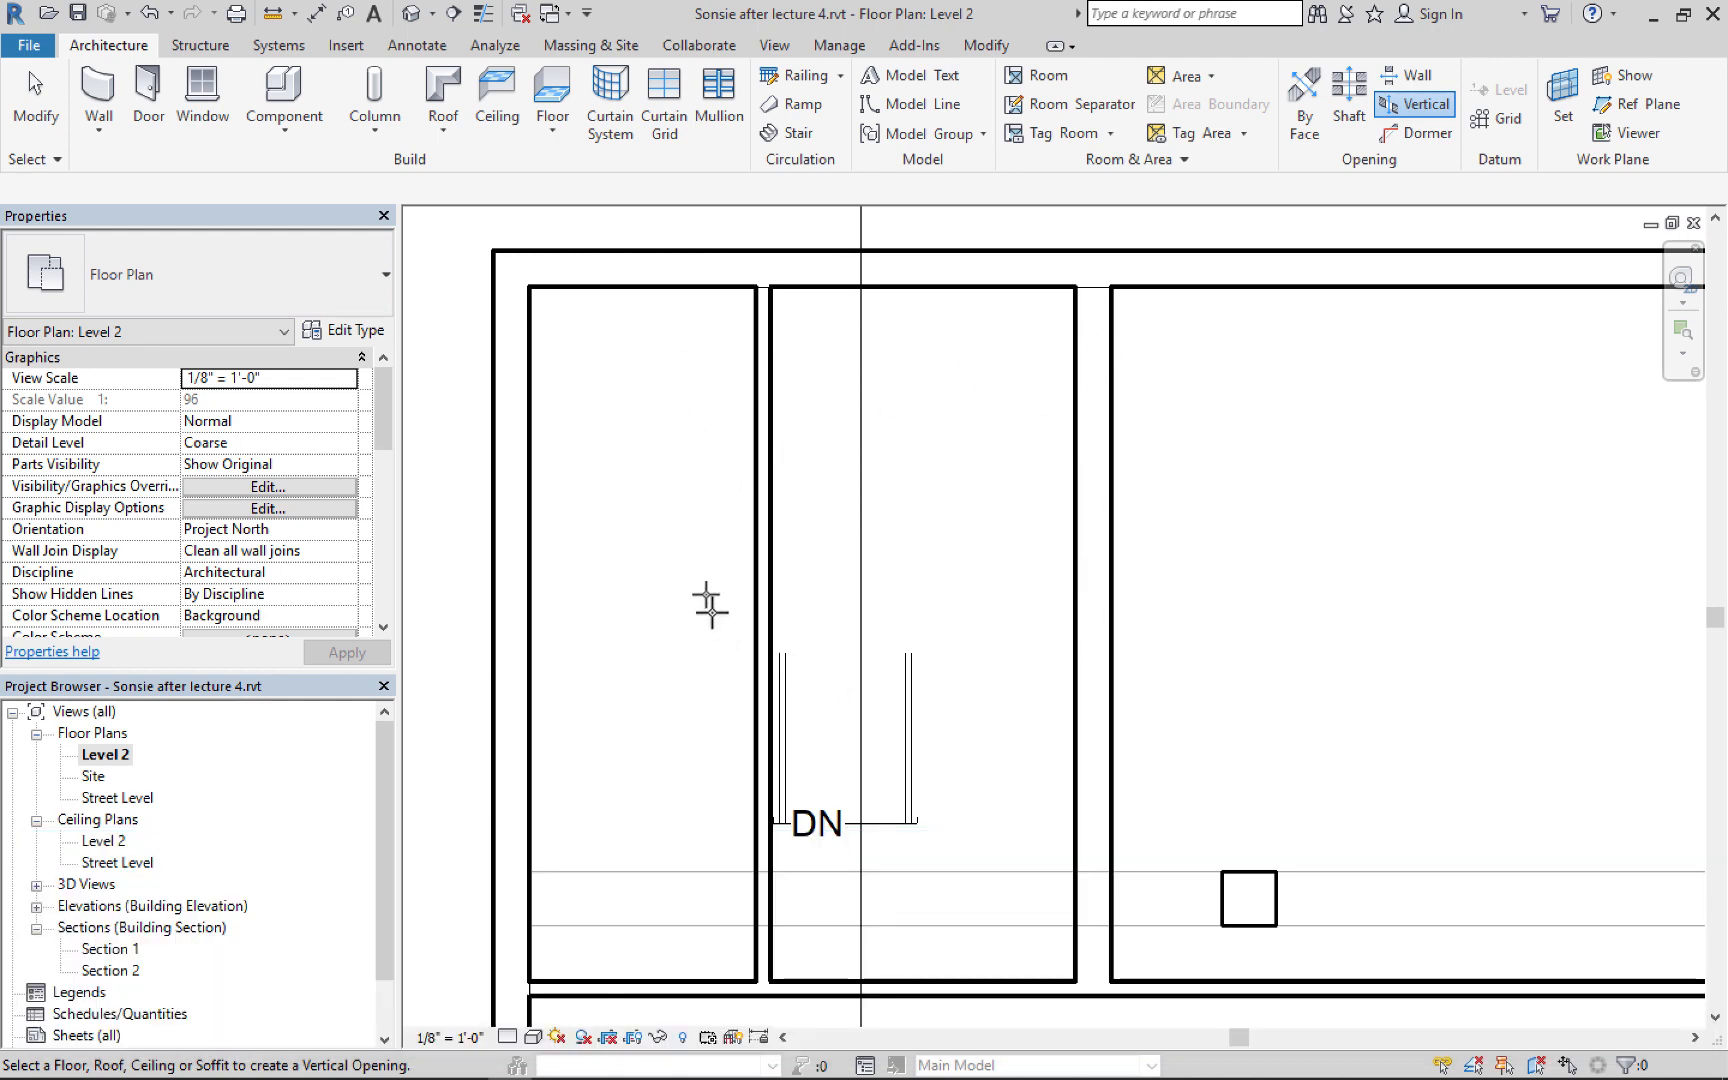
click(1098, 288)
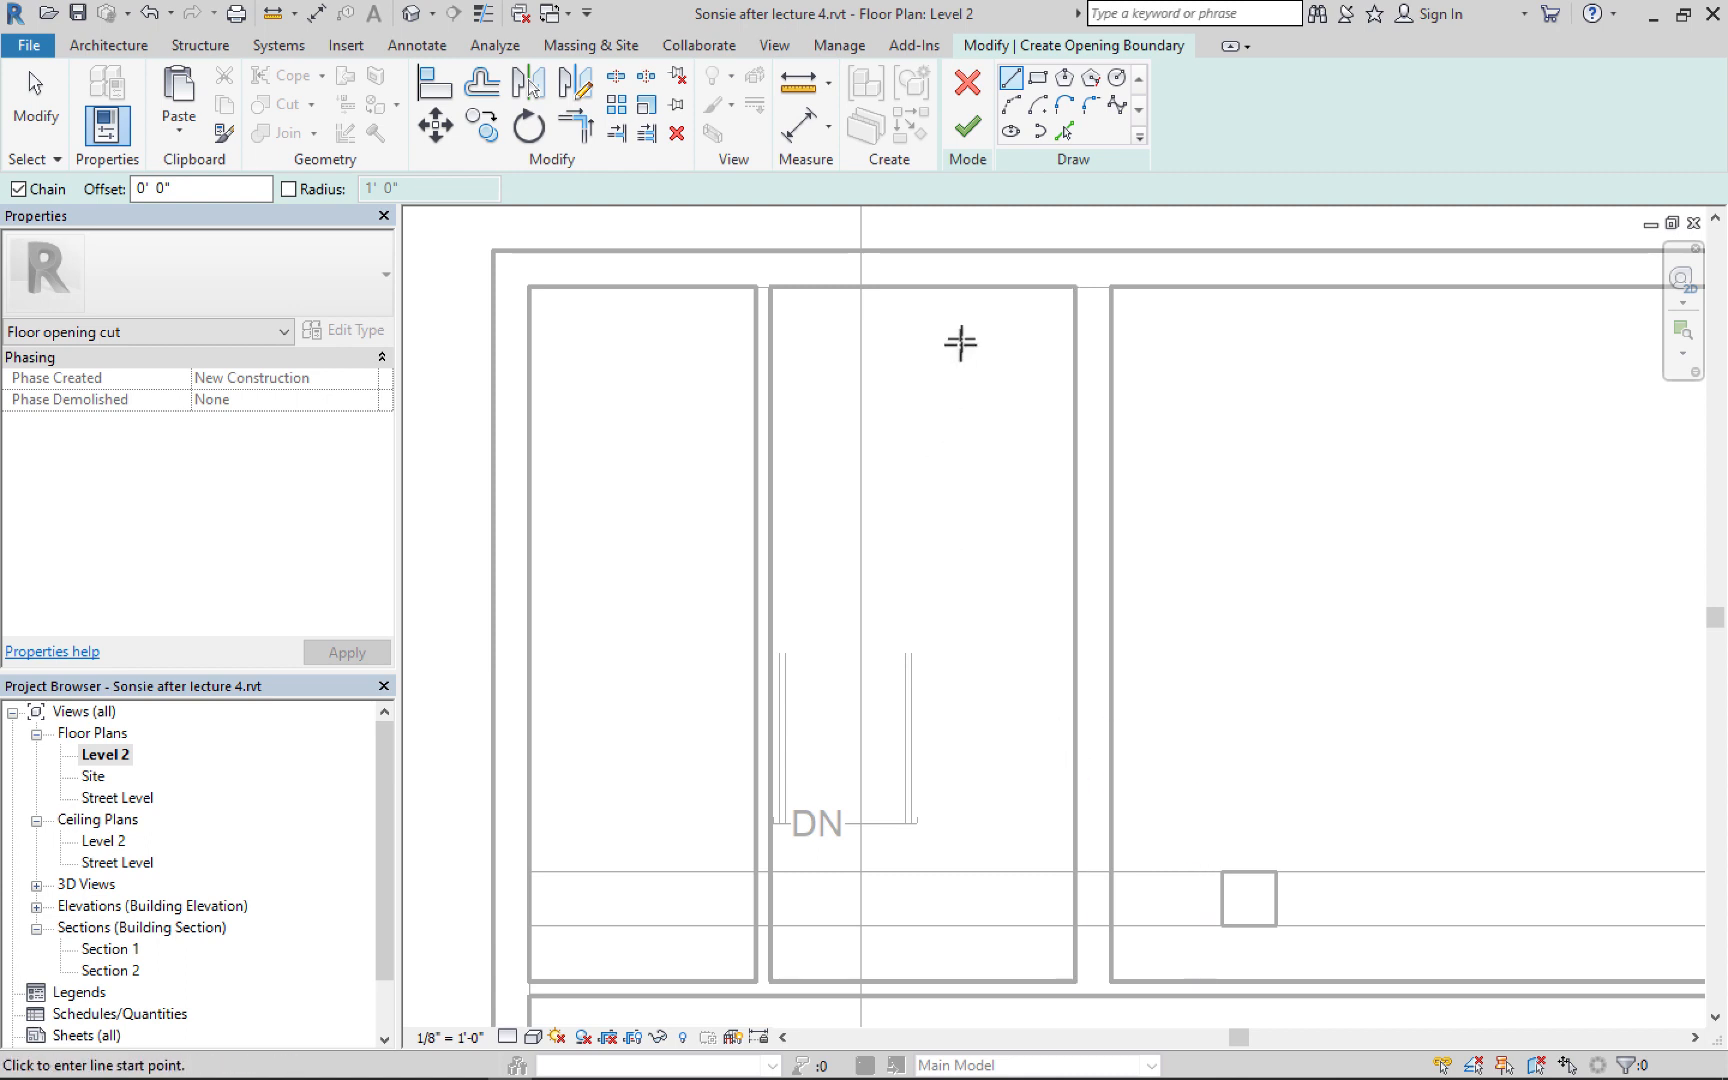
click(1037, 77)
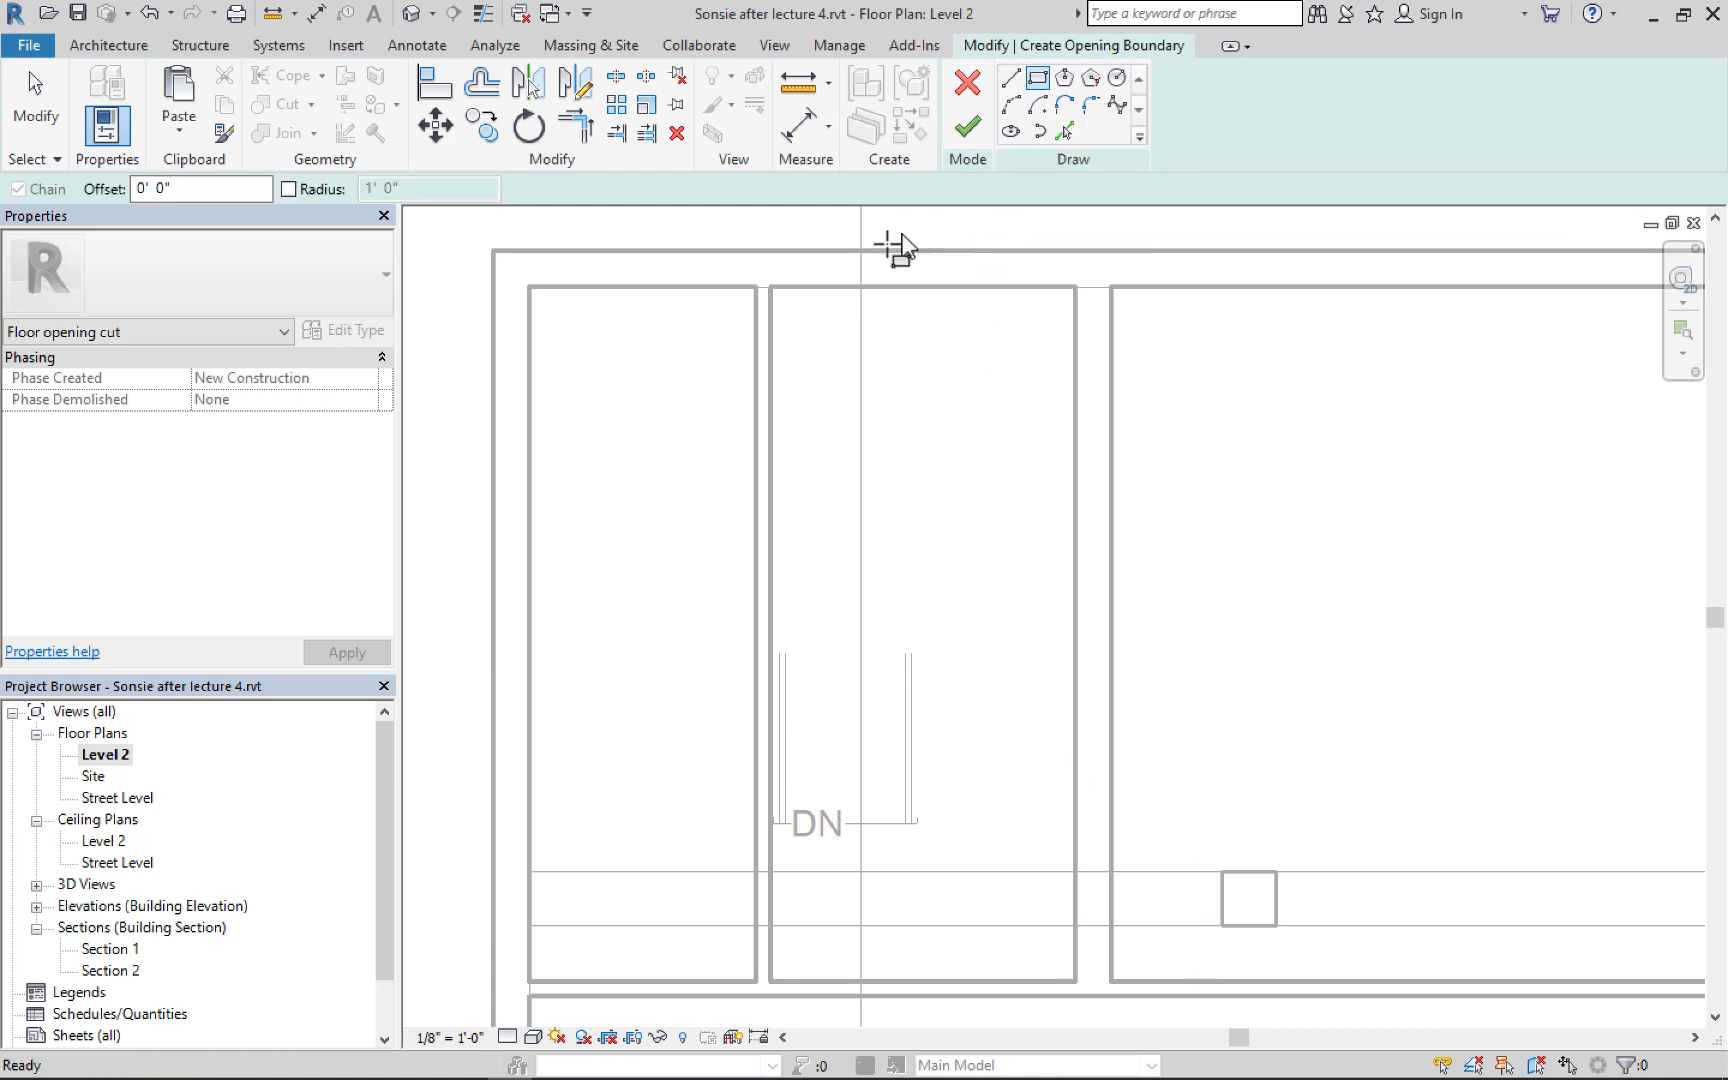
click(755, 288)
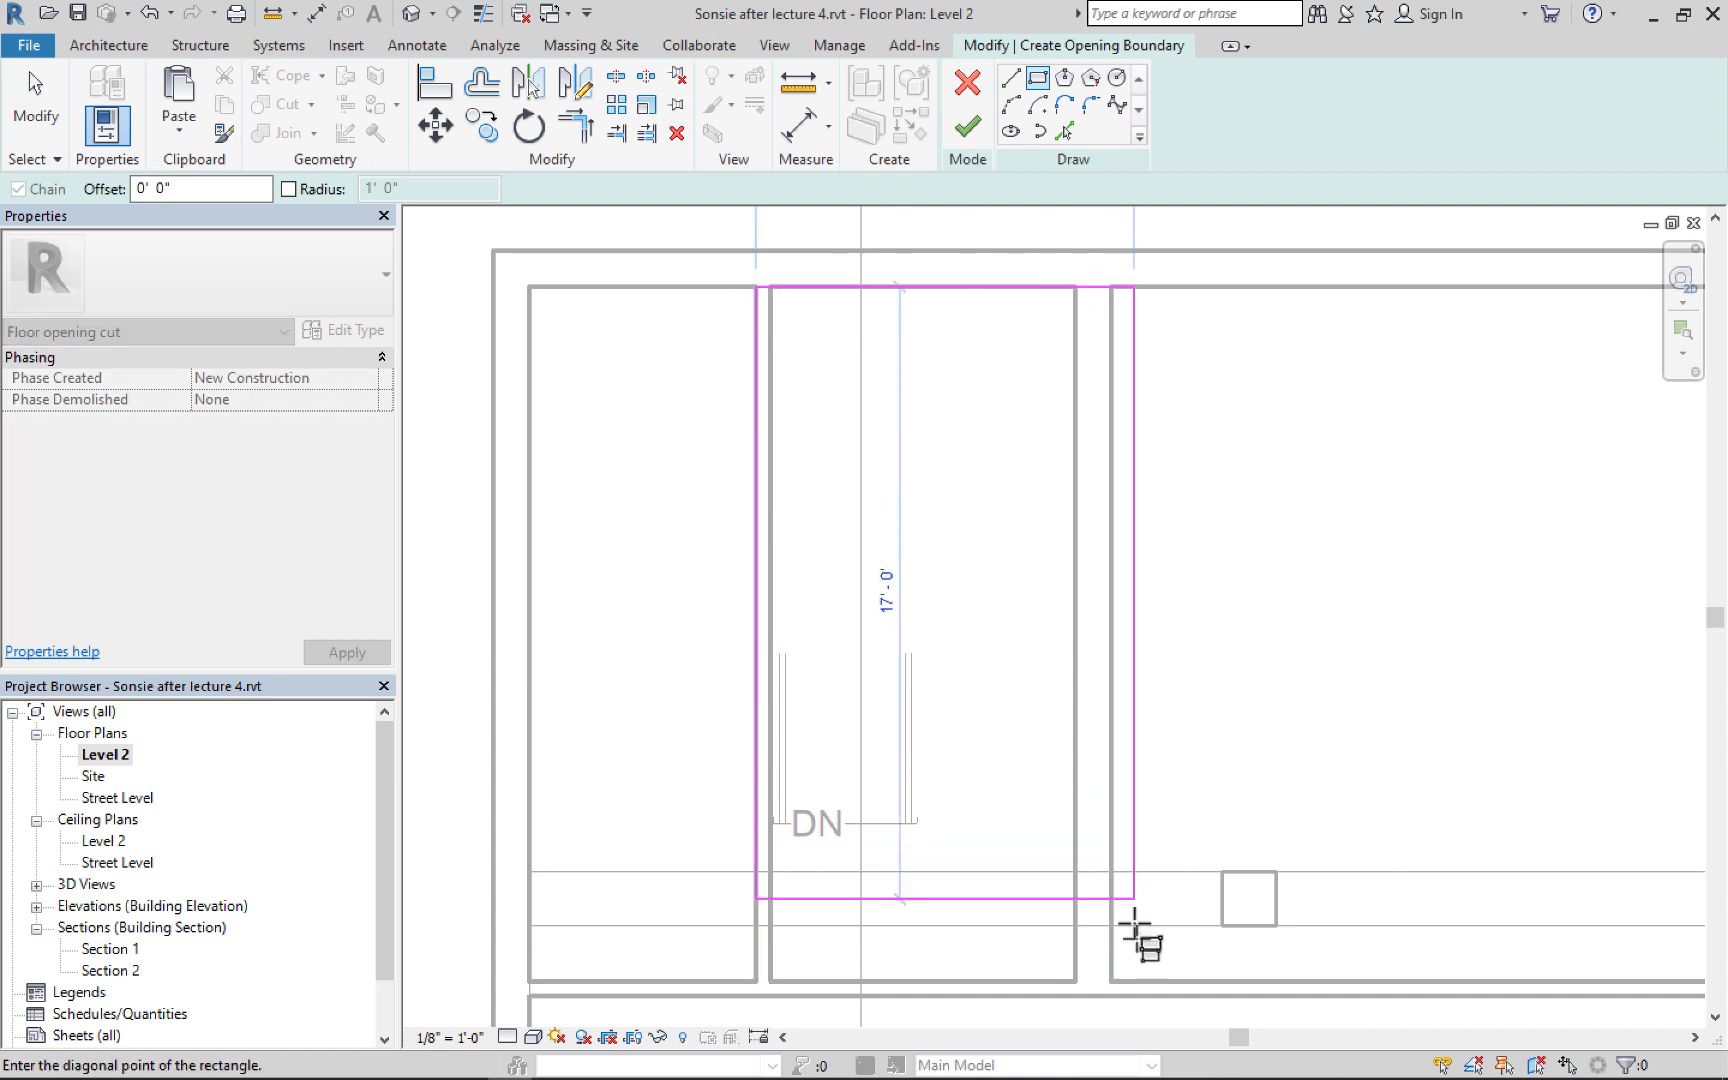
click(1111, 996)
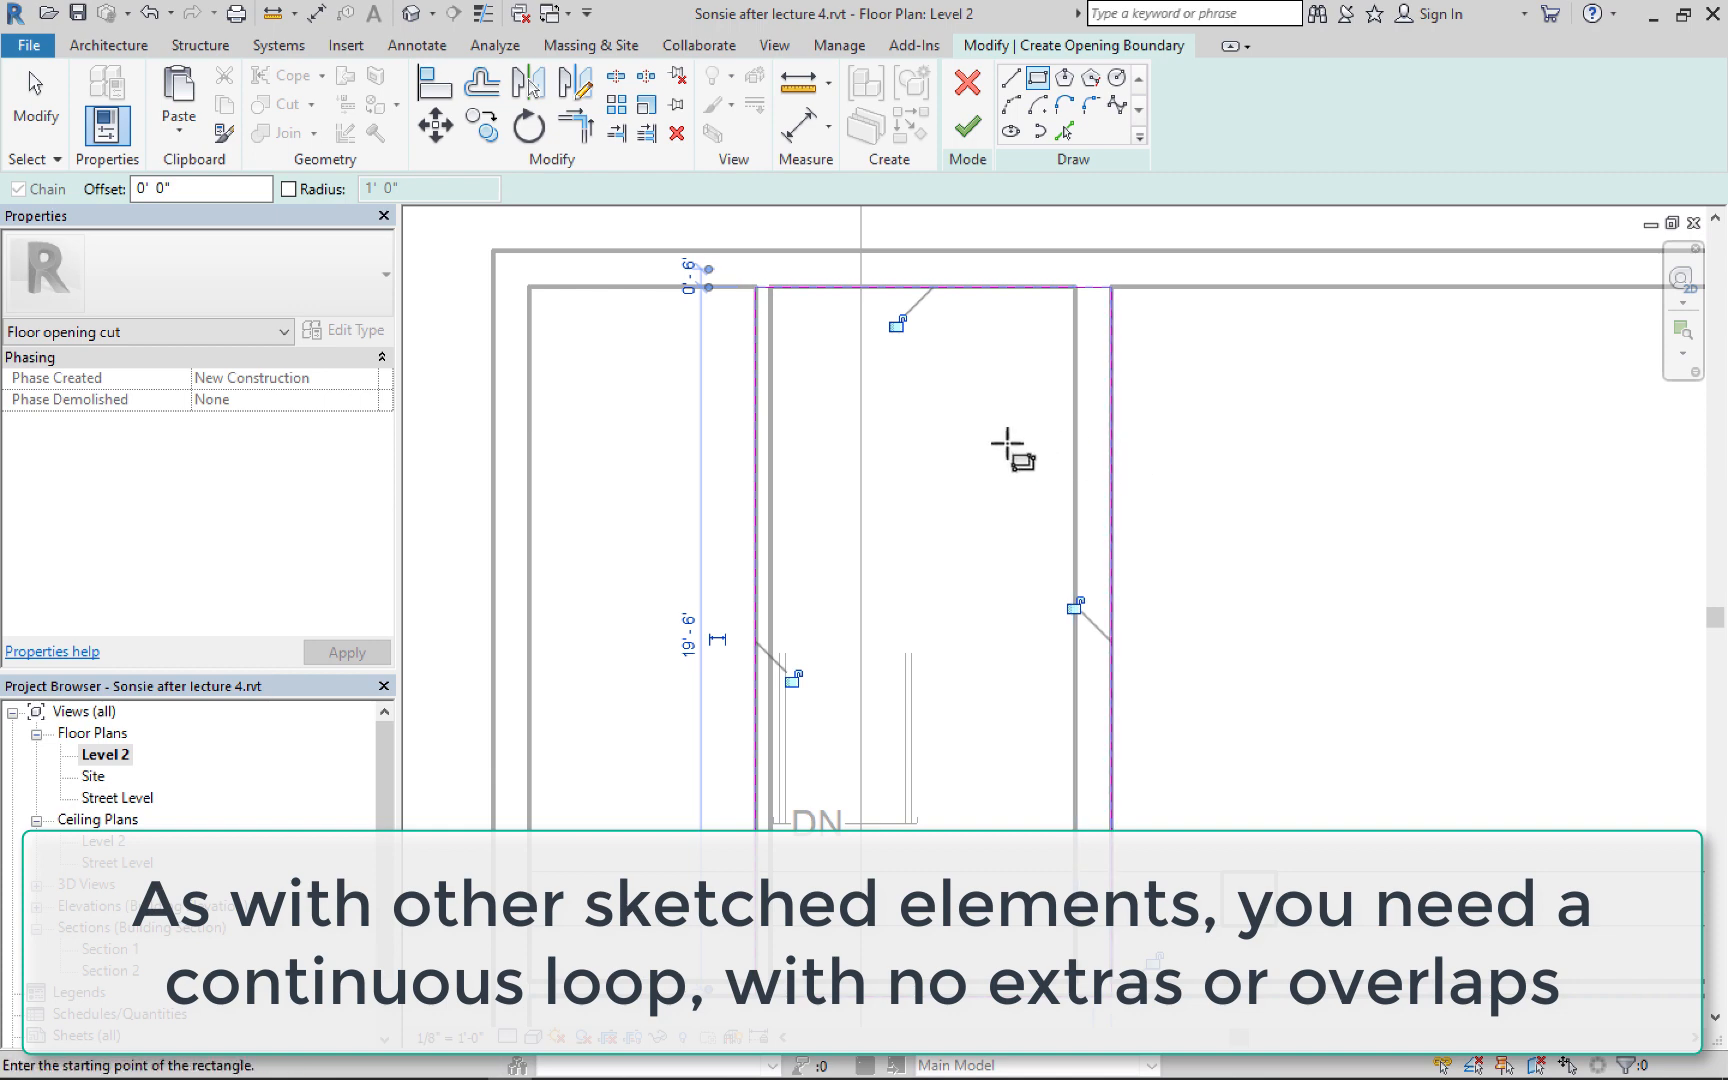
click(977, 139)
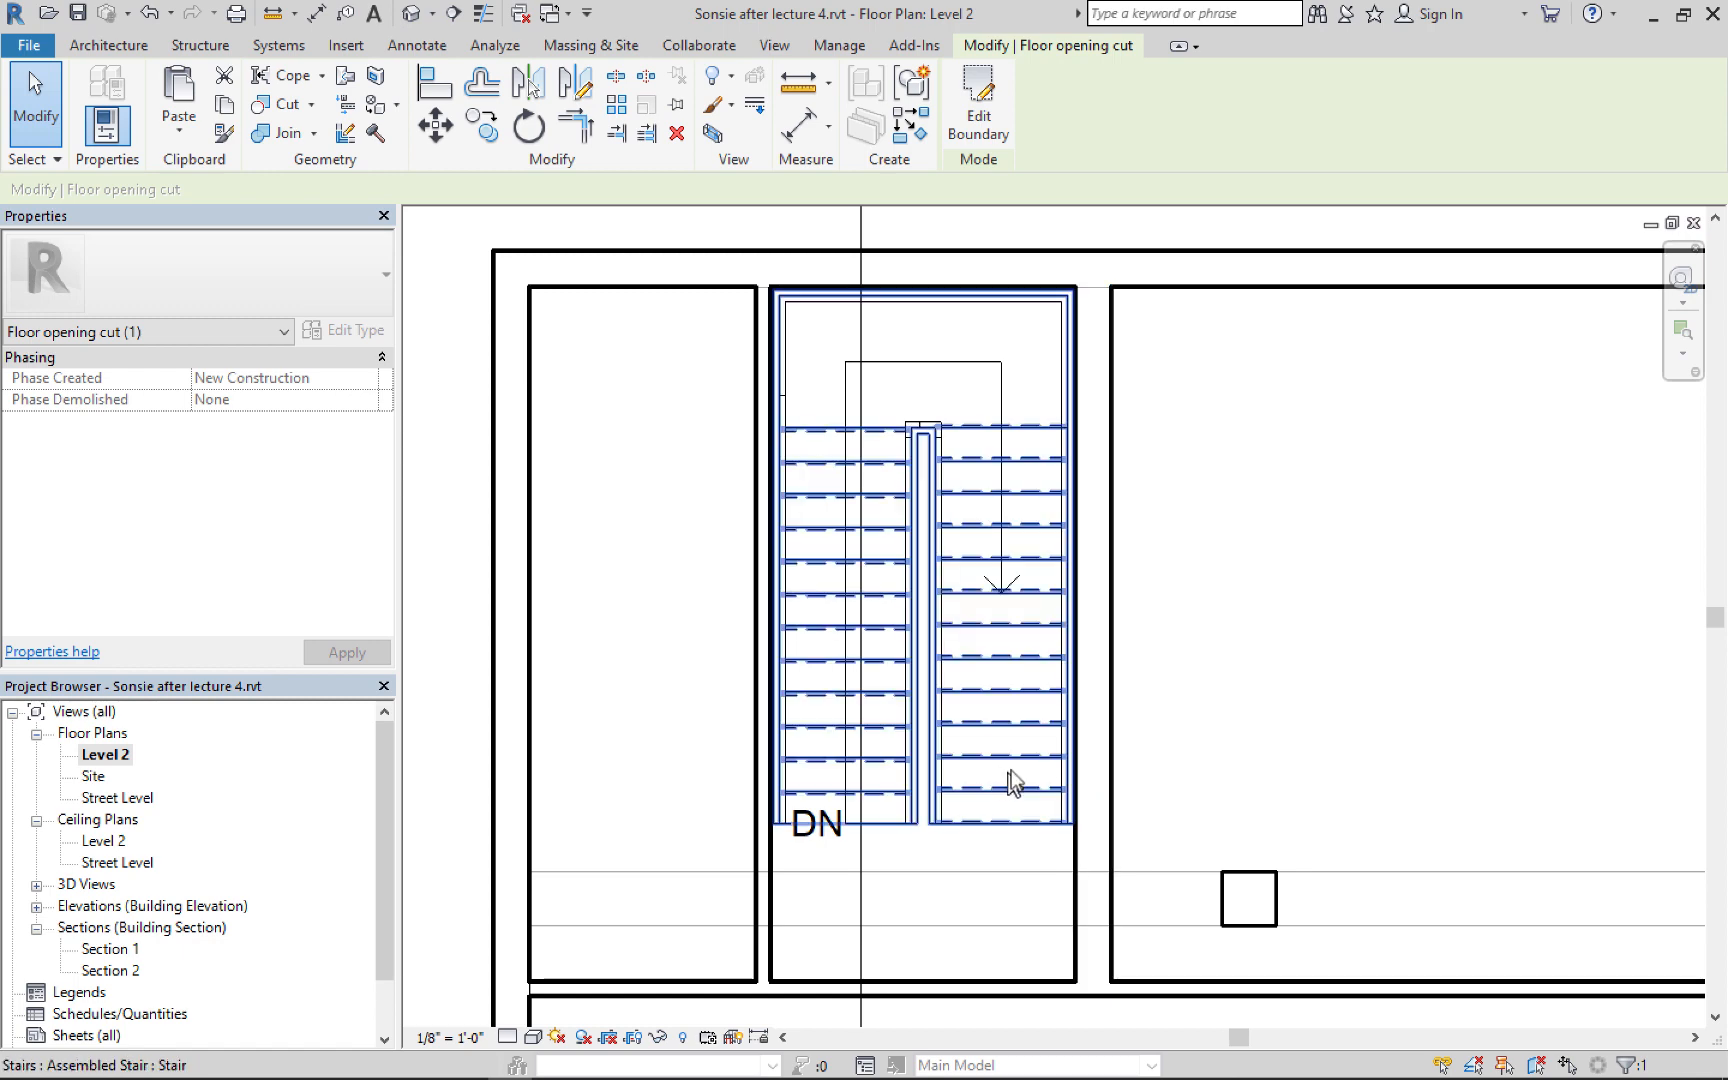
Create a rectangular Generic - 12" landing floor on Level 2, about 8' 5" by 4' 4", between the stair's end and the enclosing walls
middle_drag(955, 830, 1015, 828)
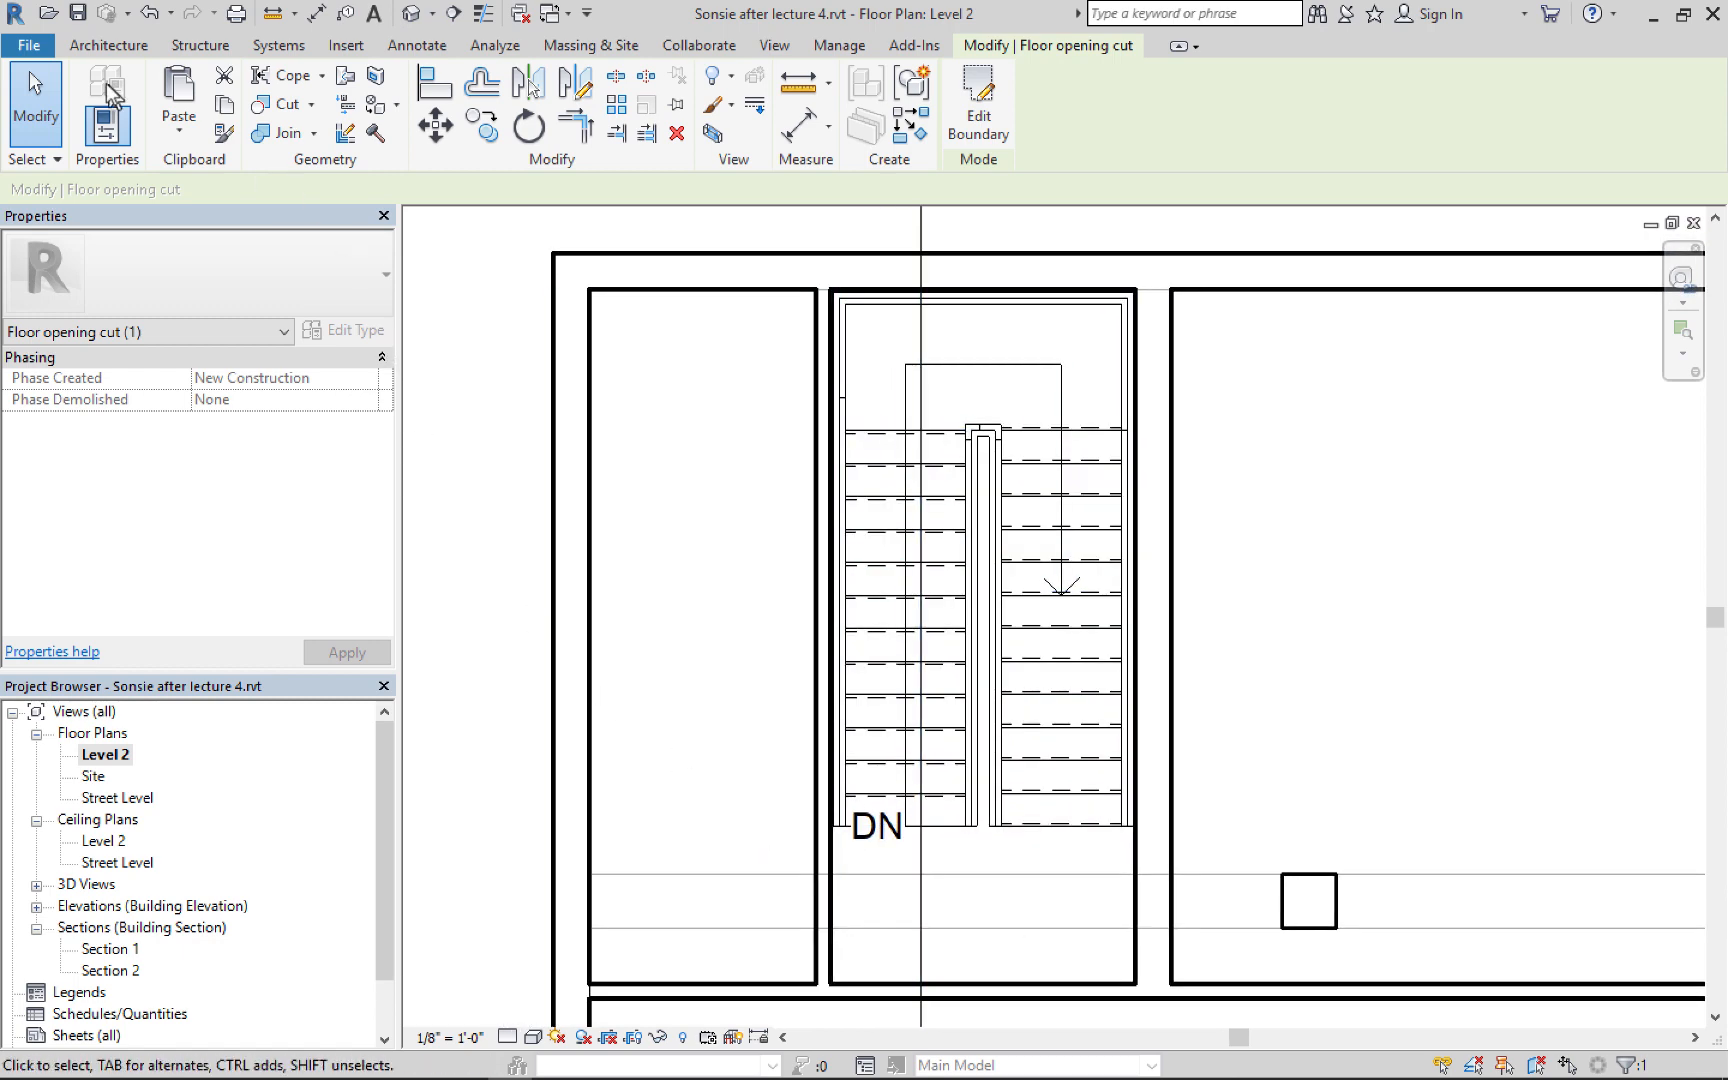
click(96, 42)
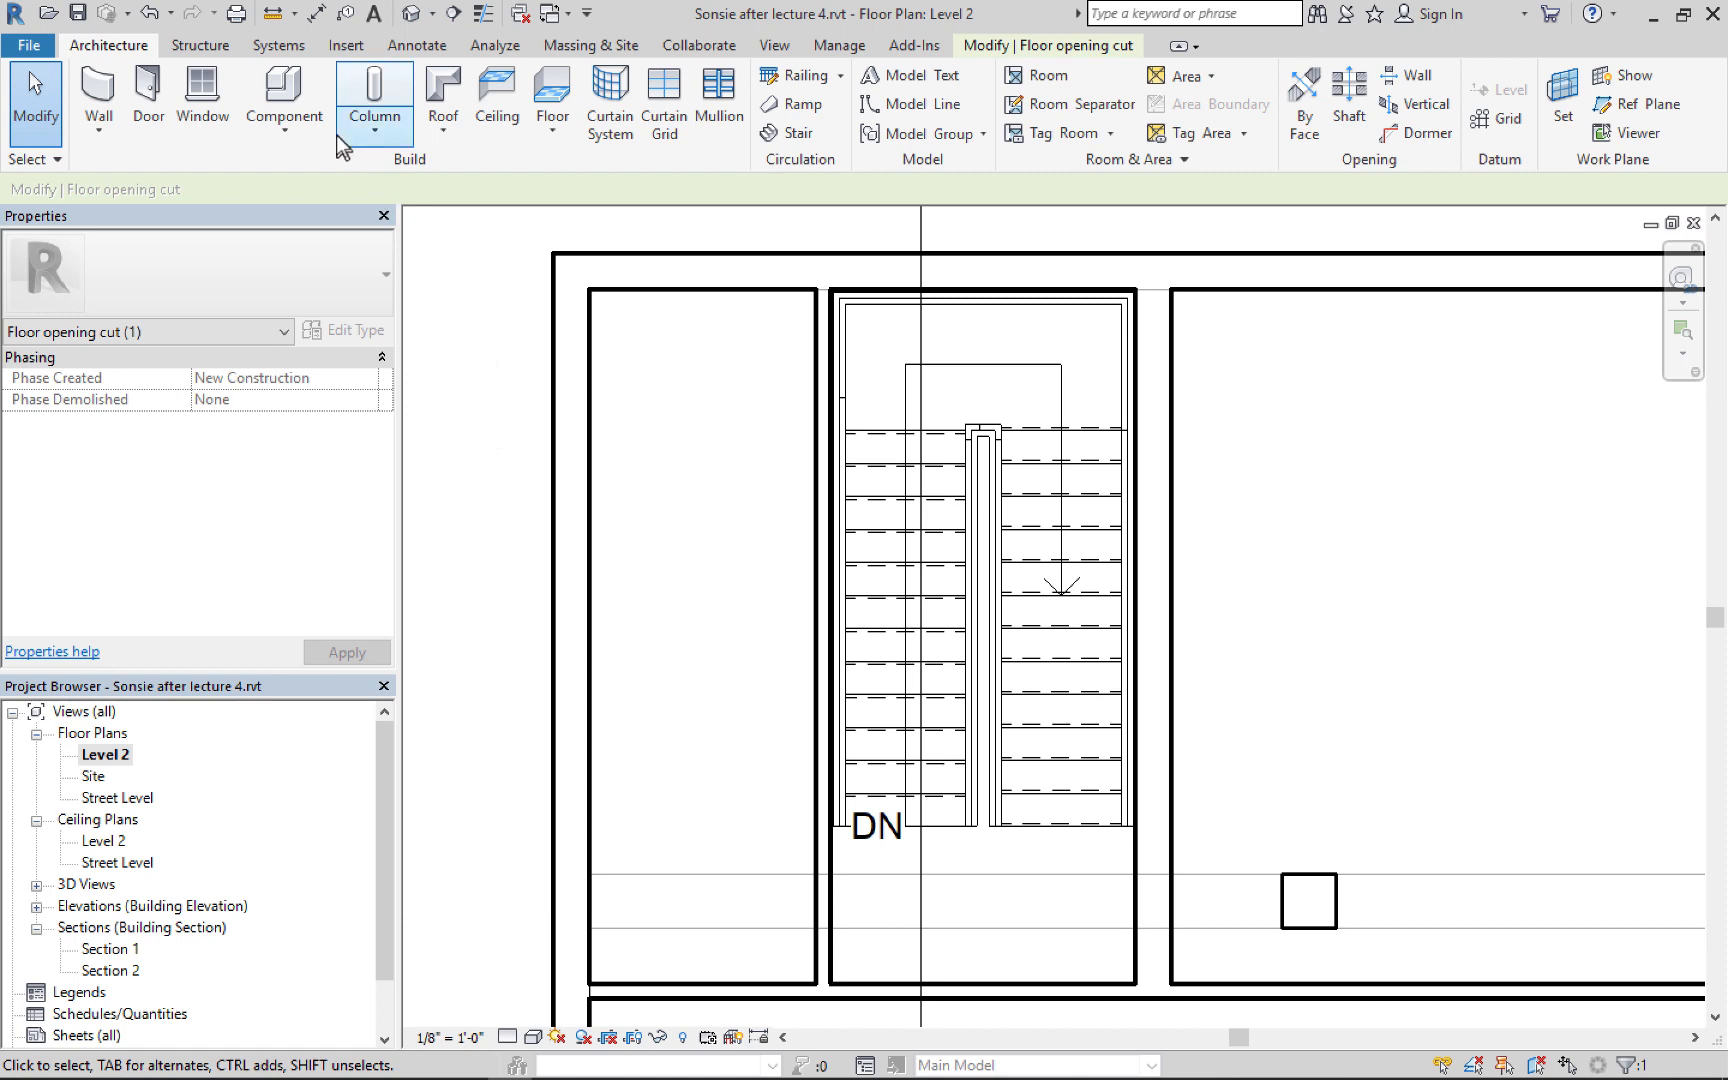
click(551, 95)
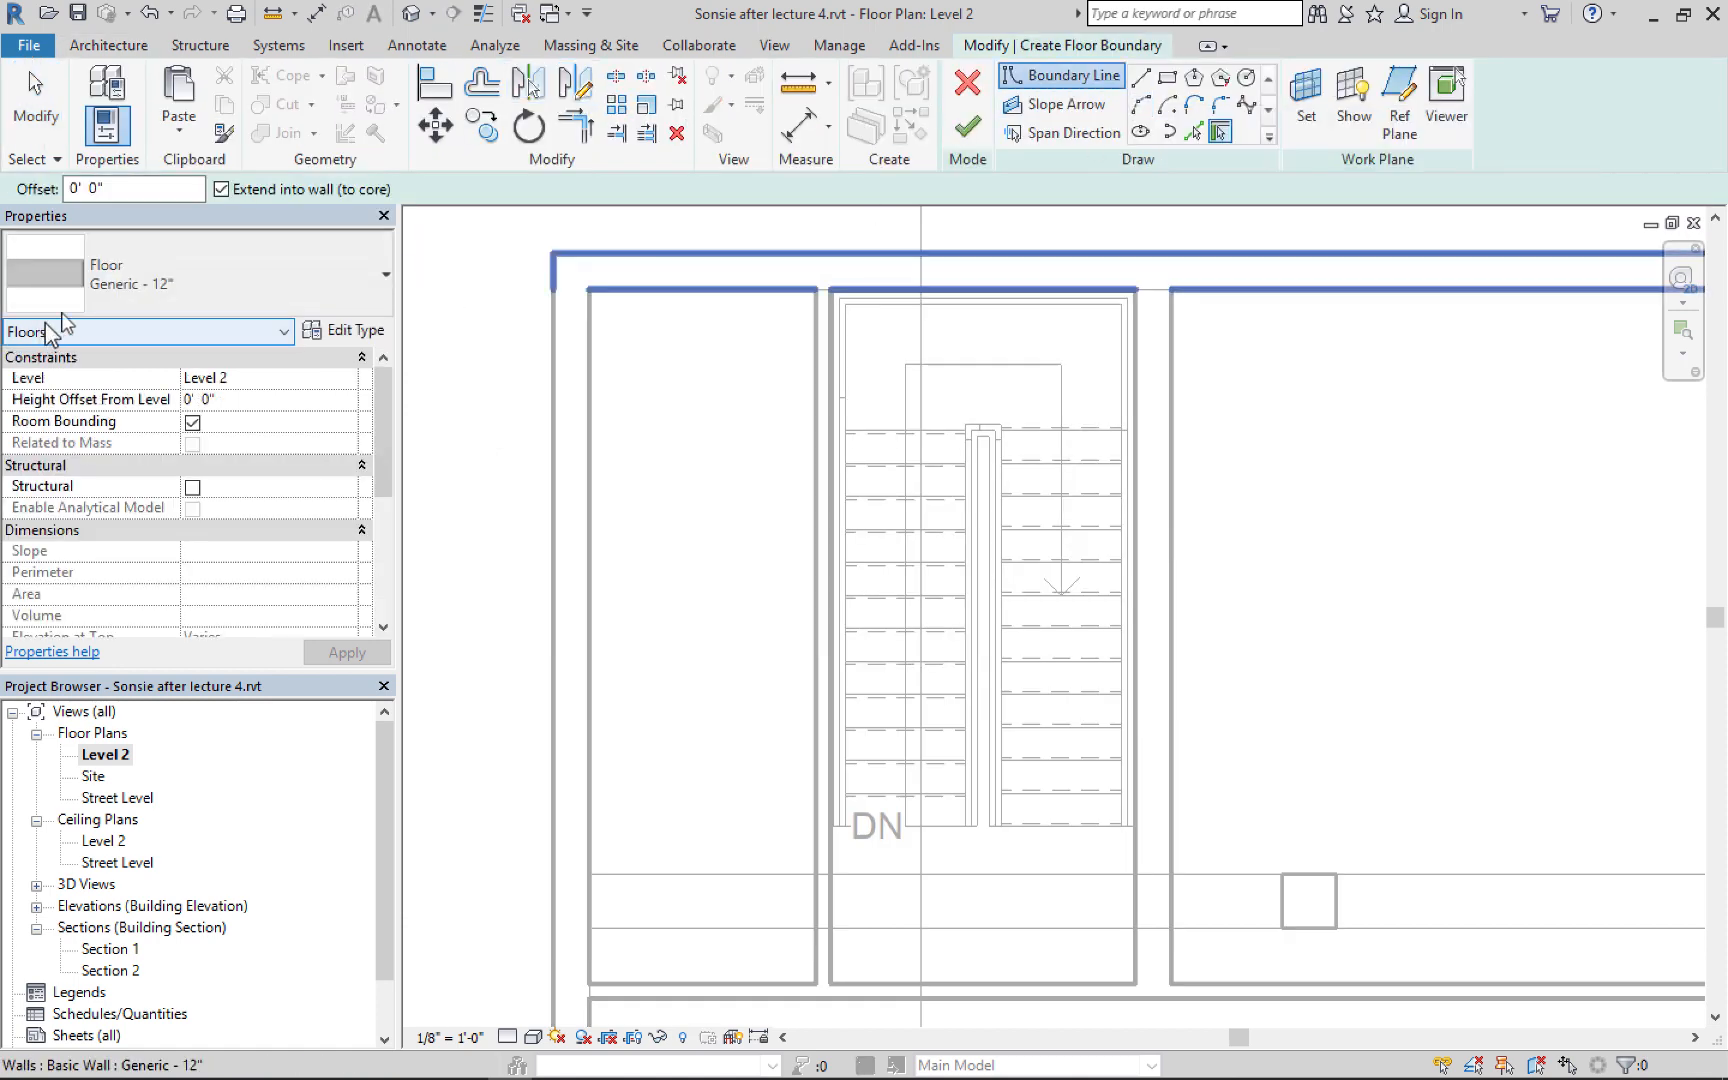
click(248, 294)
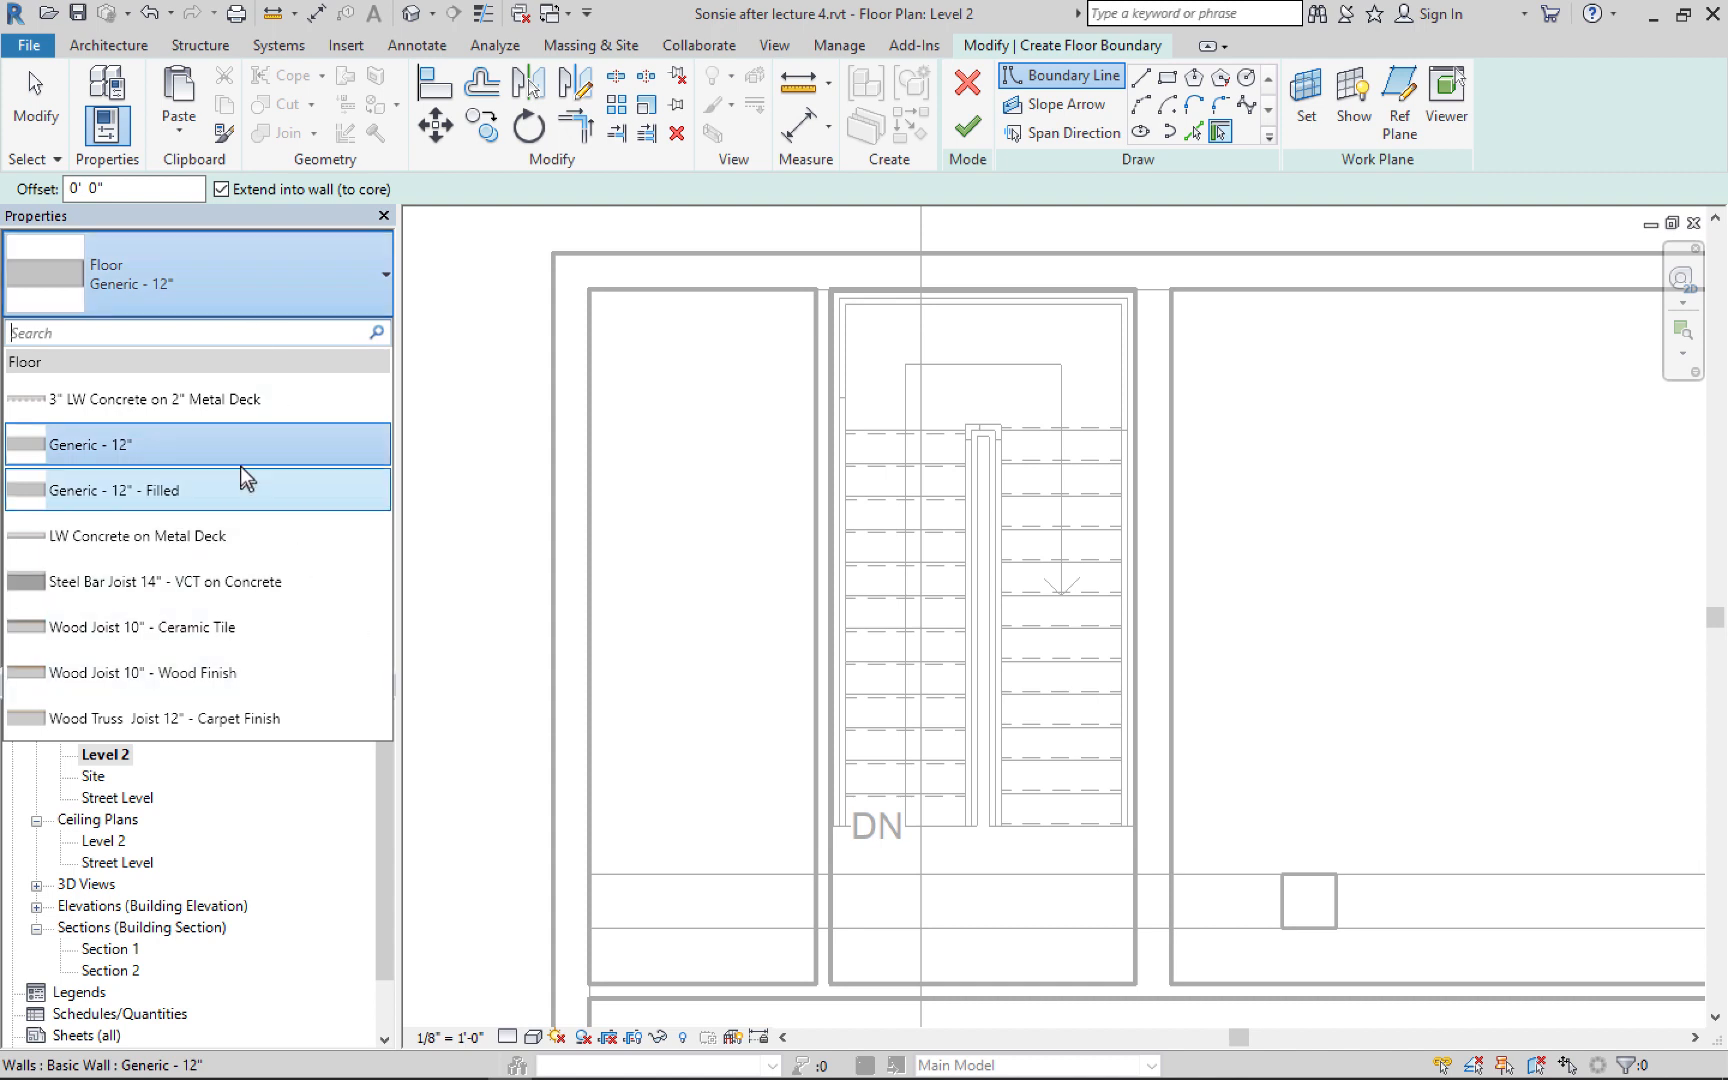
click(126, 437)
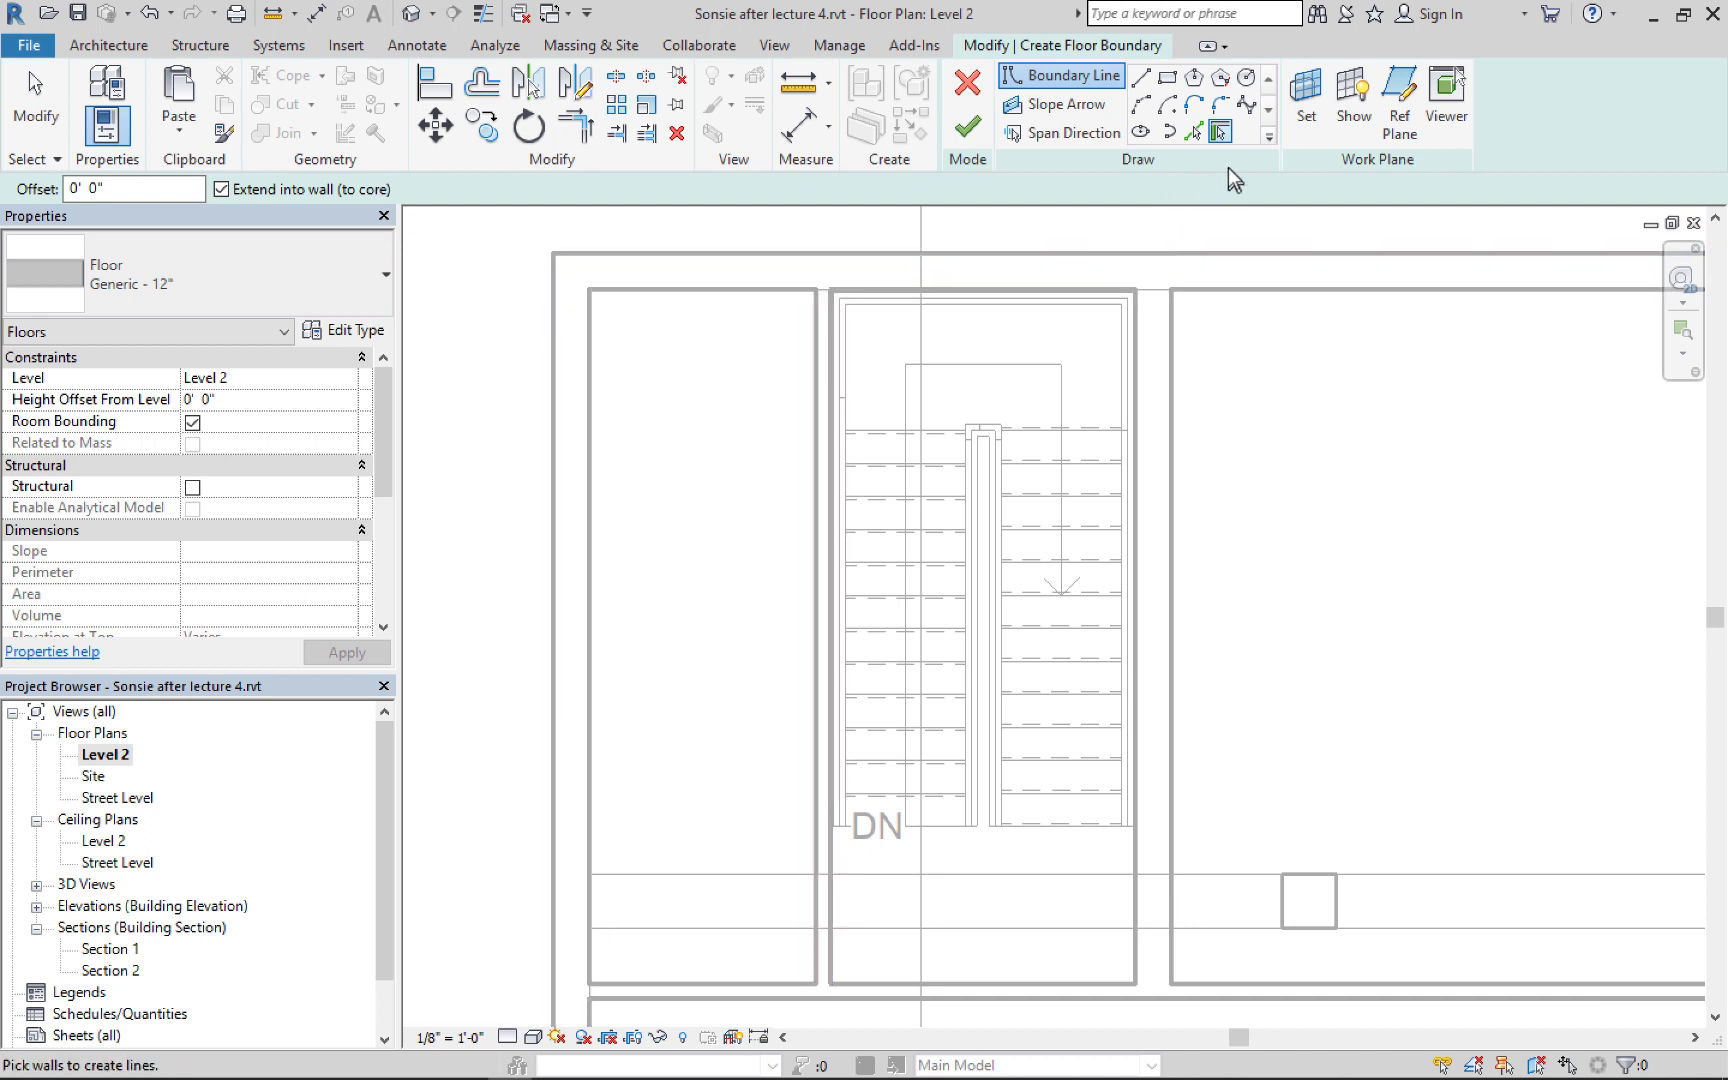
click(1166, 78)
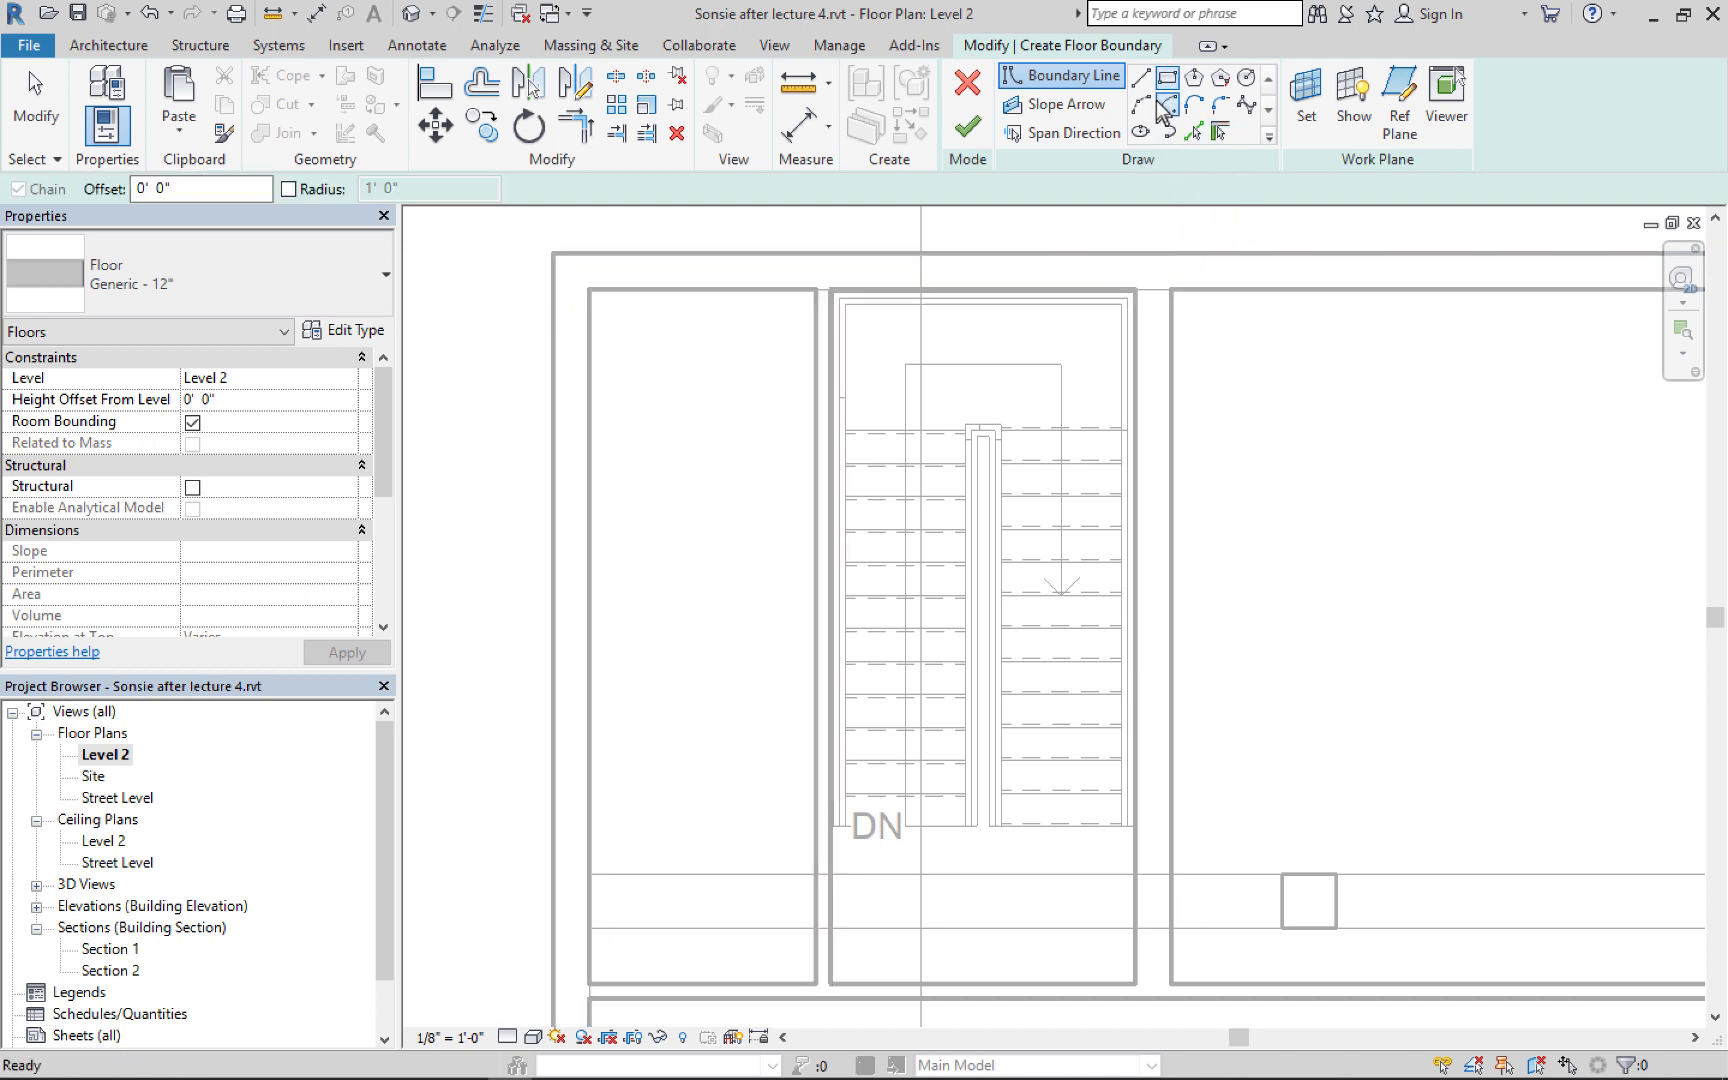
click(831, 826)
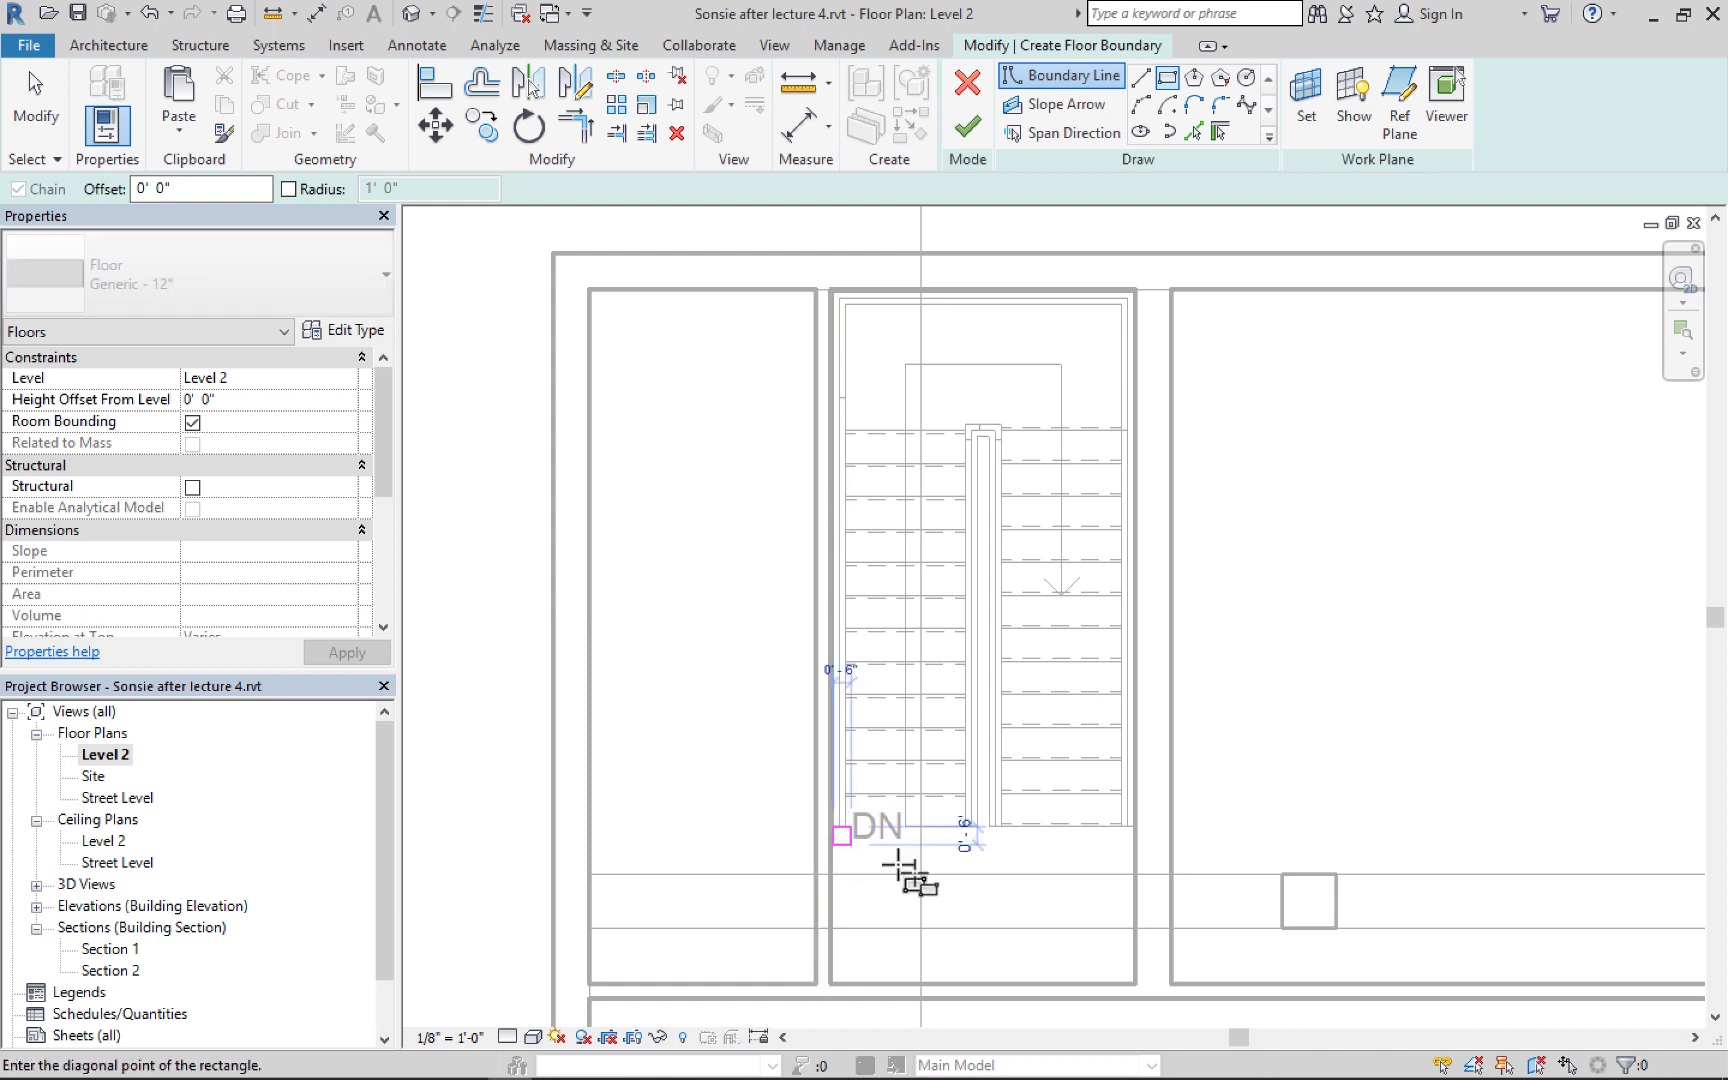
click(1135, 983)
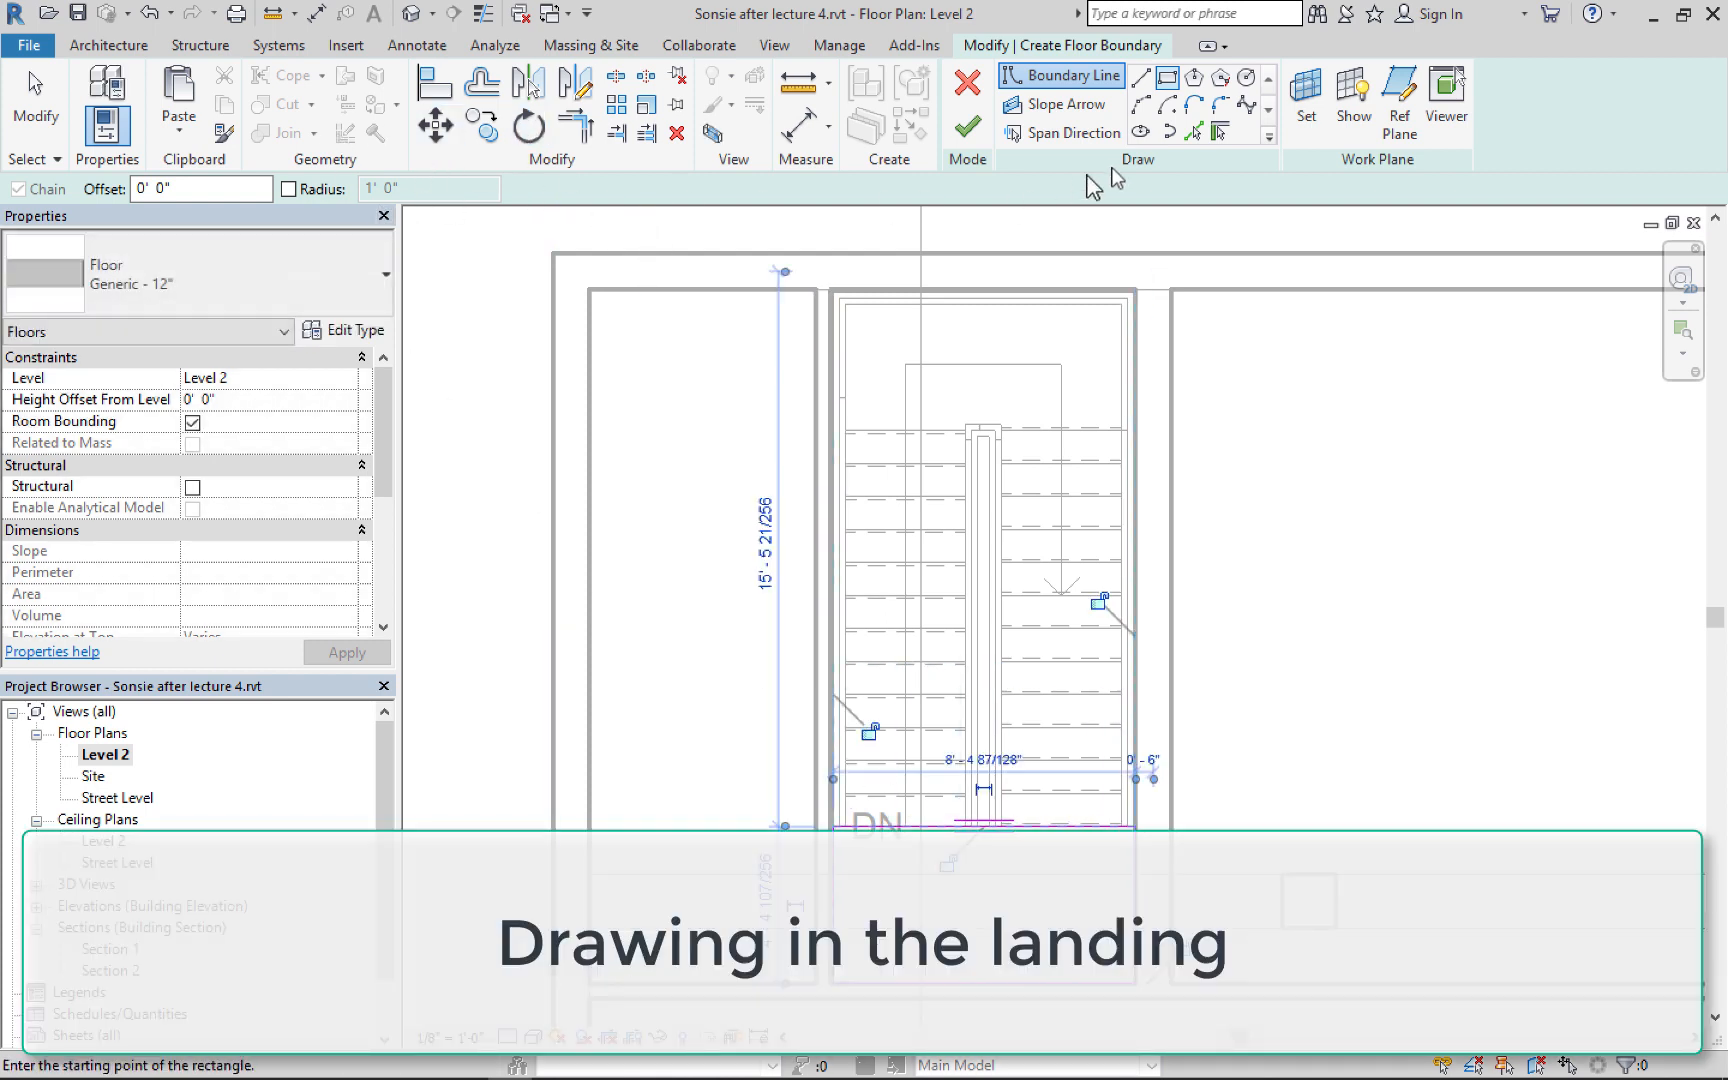
click(967, 126)
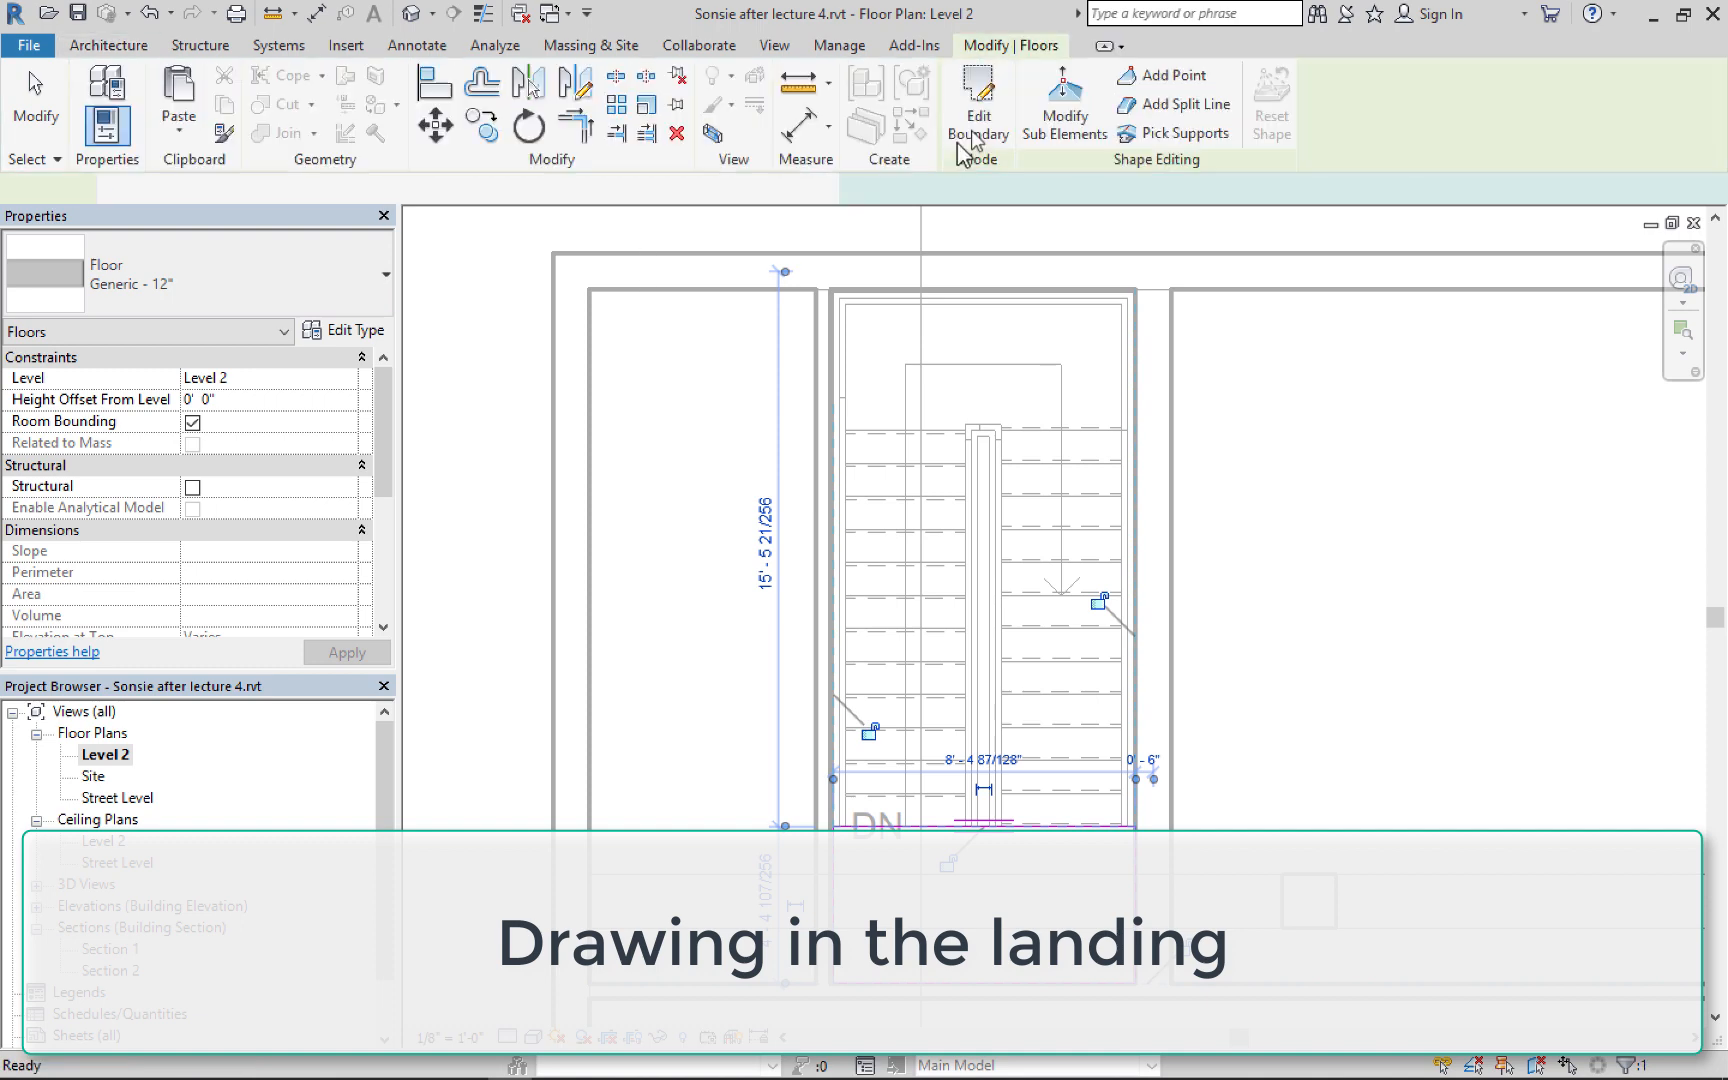
click(780, 530)
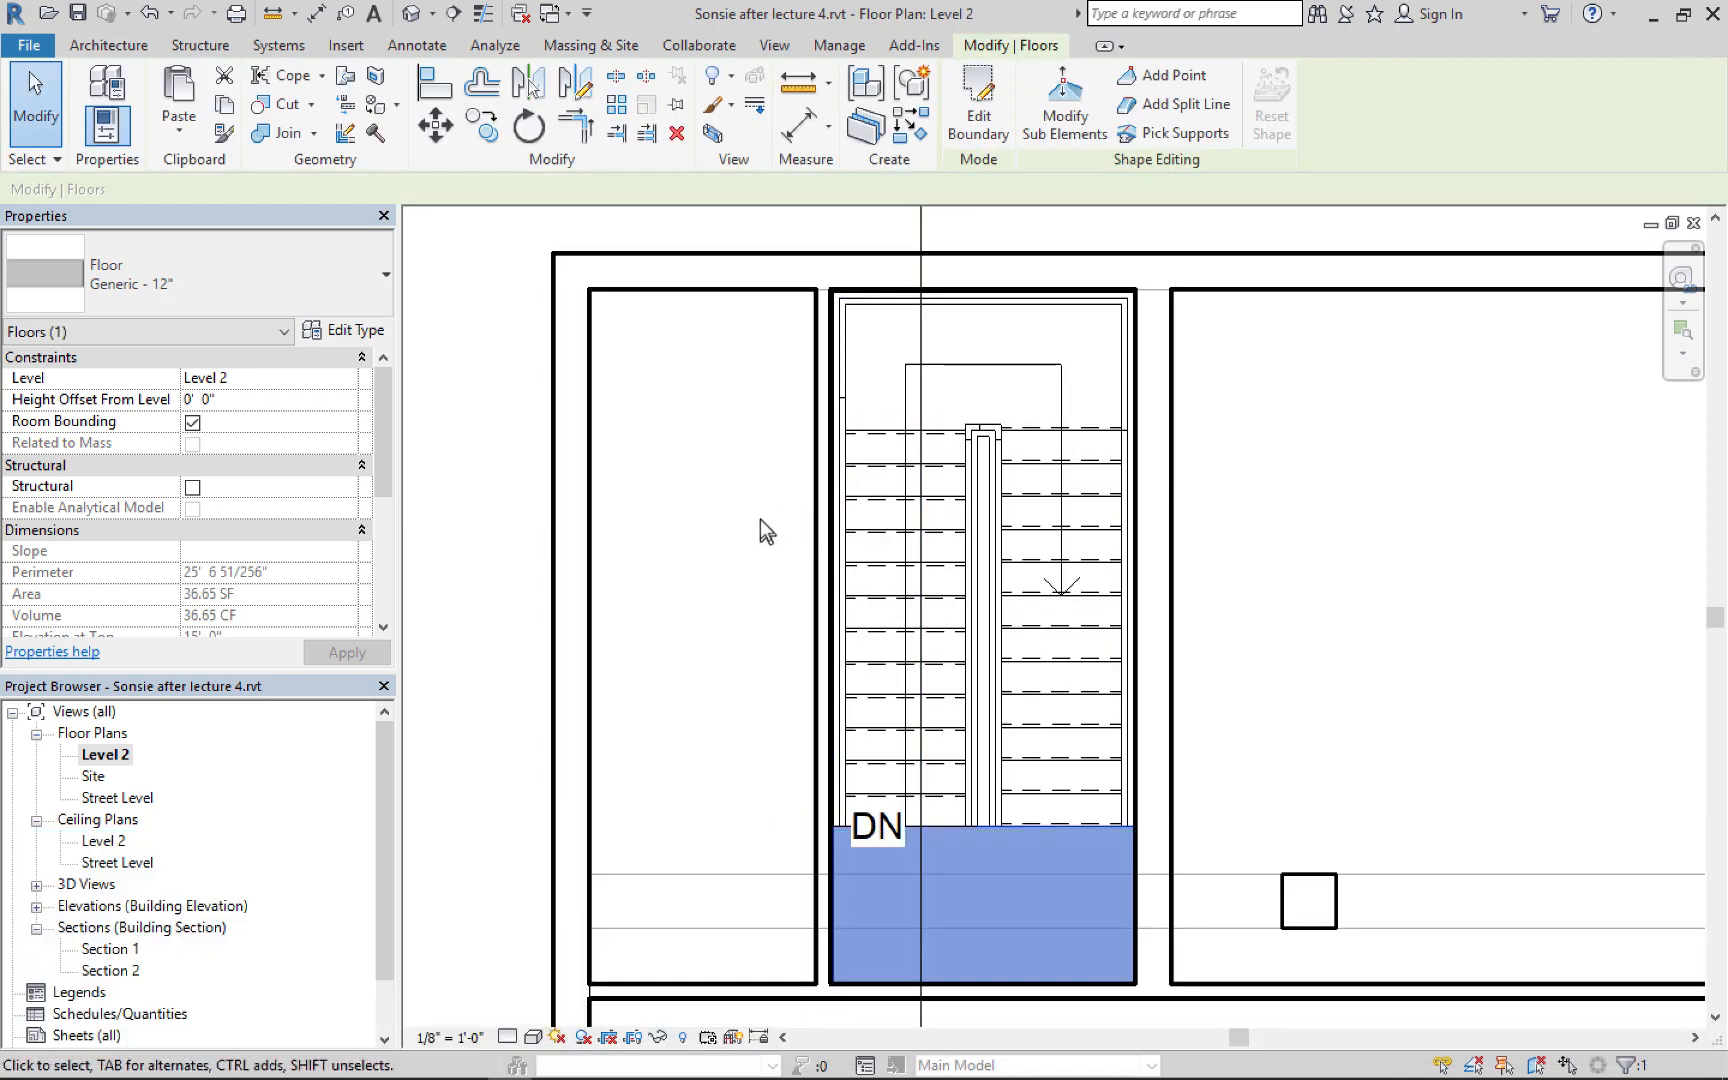
click(760, 518)
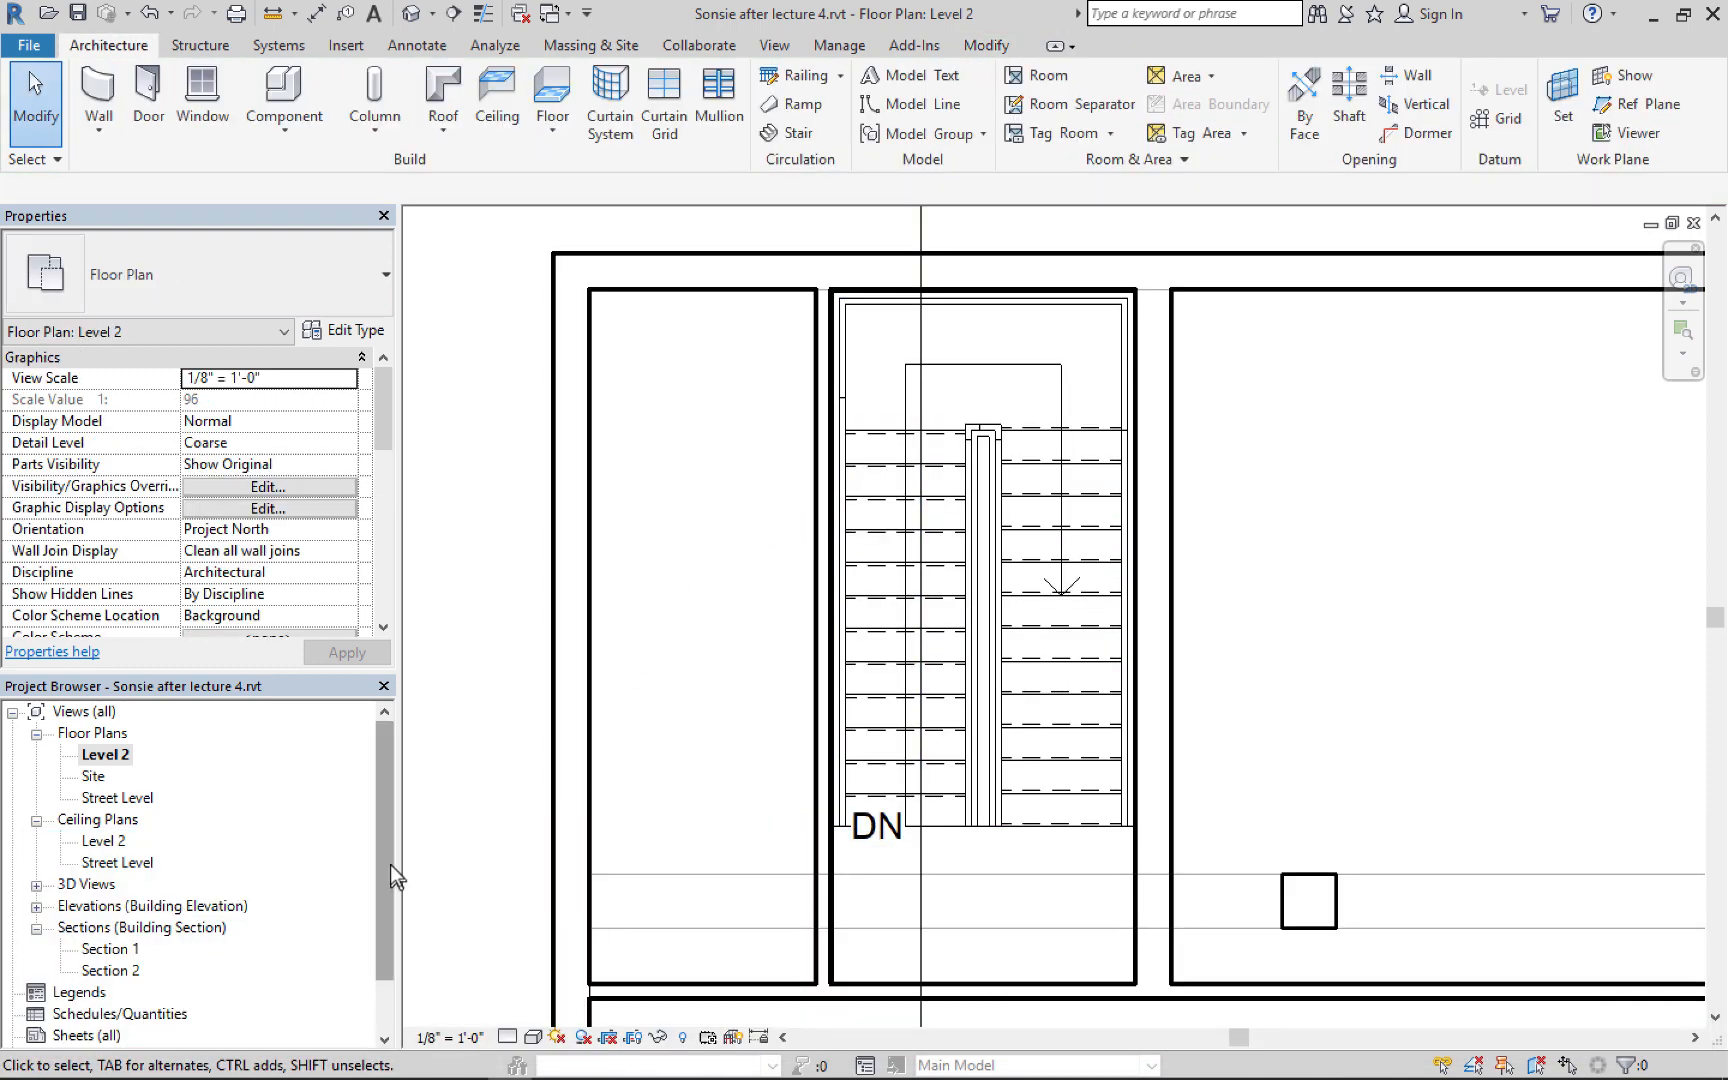
Open the Section 2 view and check where the upper stair run meets the Level 2 landing
double_click(128, 972)
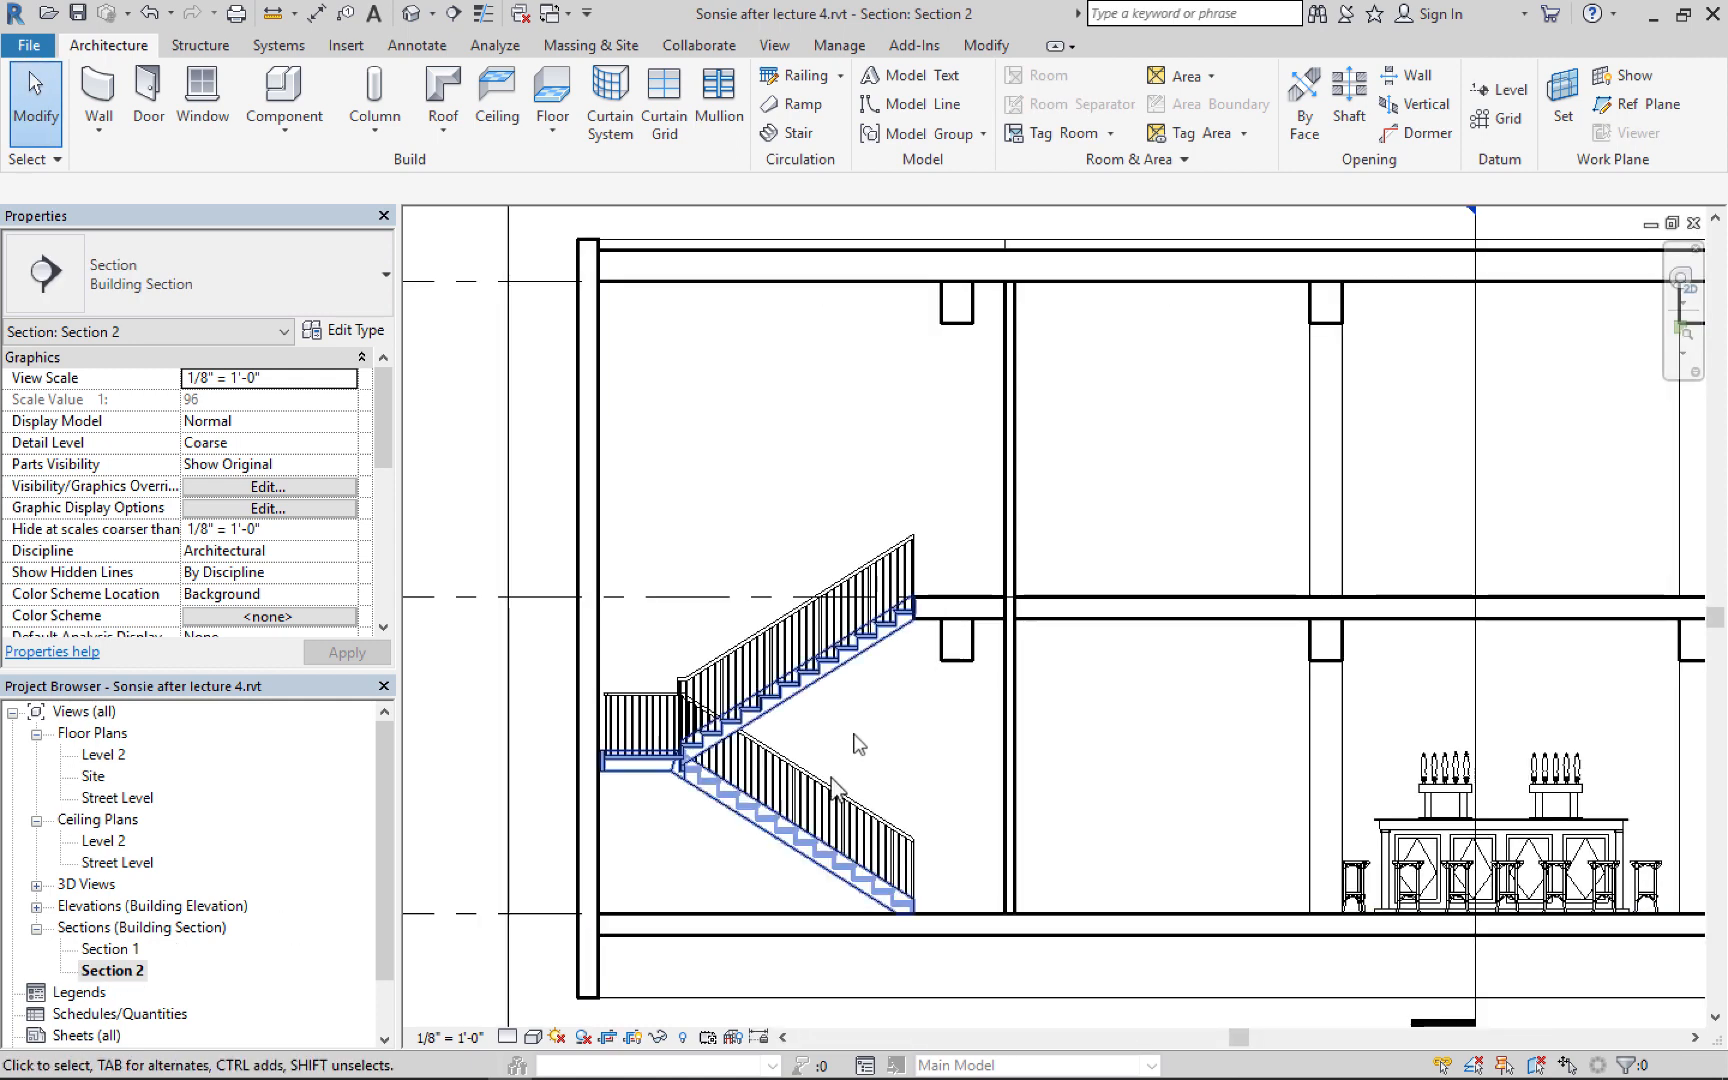
scroll(1052, 617, up, 2)
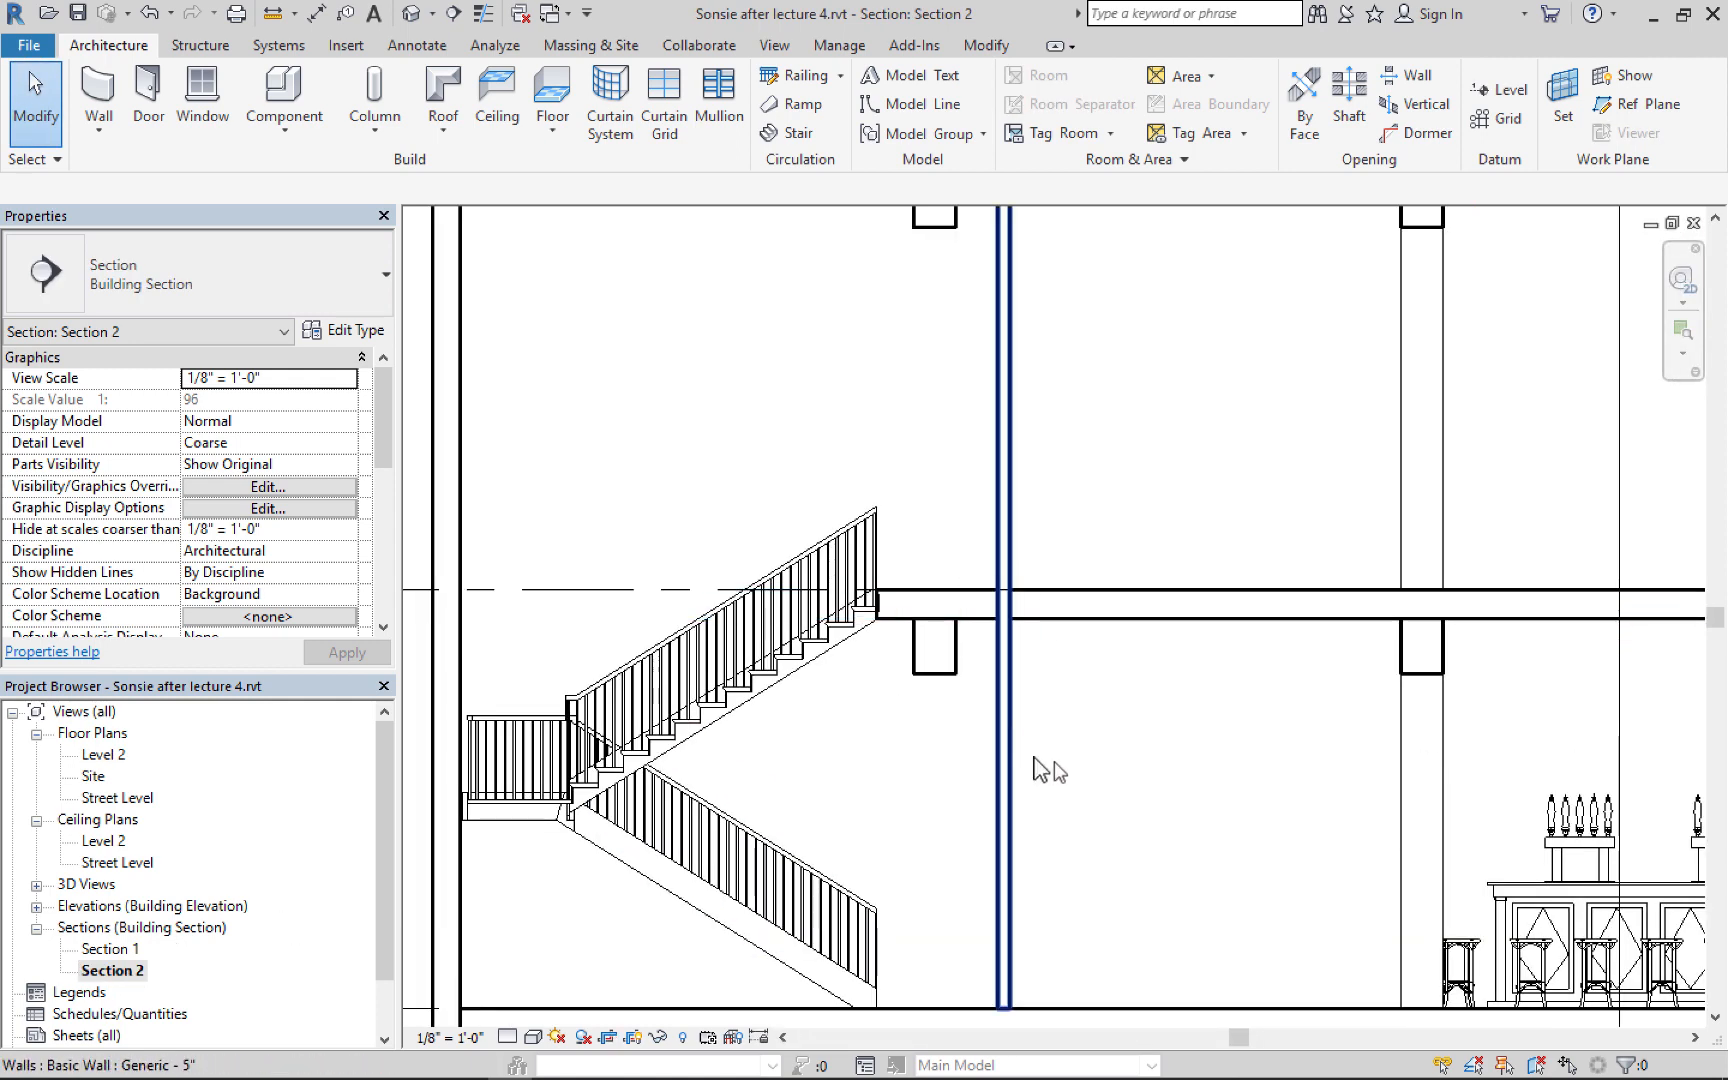
Change the inner stair railing's type to Guardrail - Rectangular
middle_drag(1050, 752, 1150, 778)
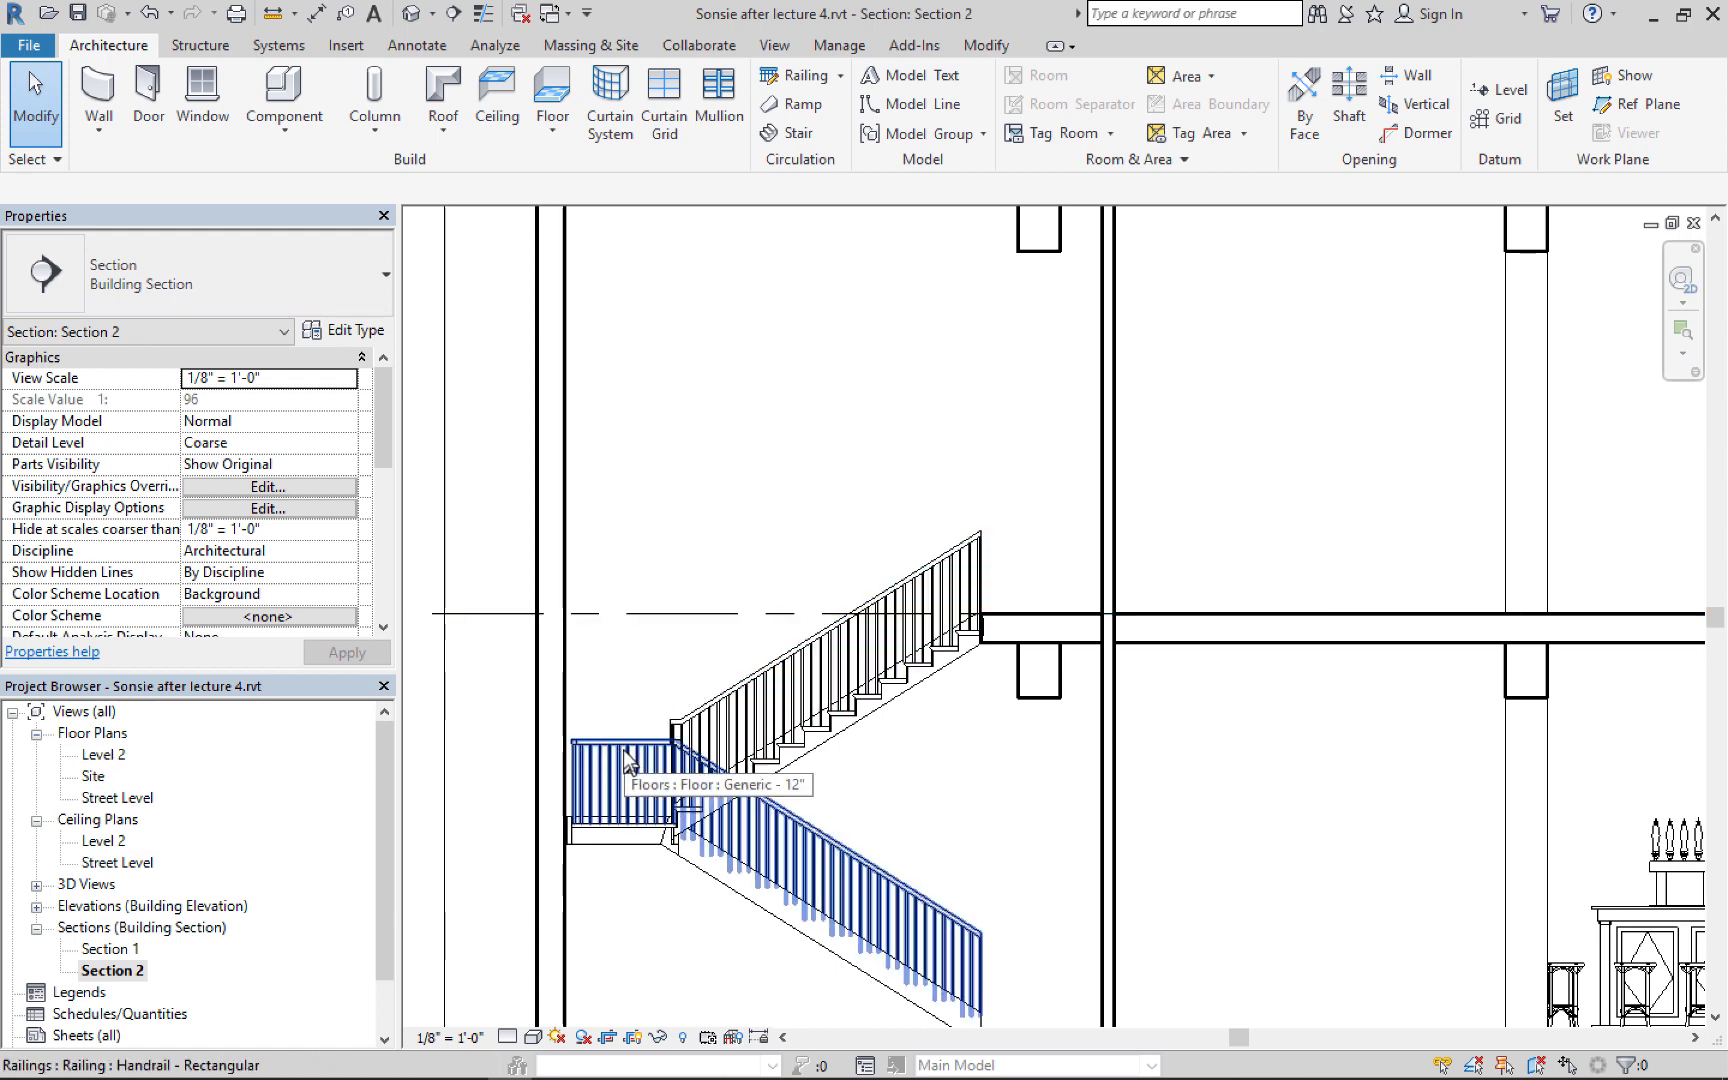
click(753, 689)
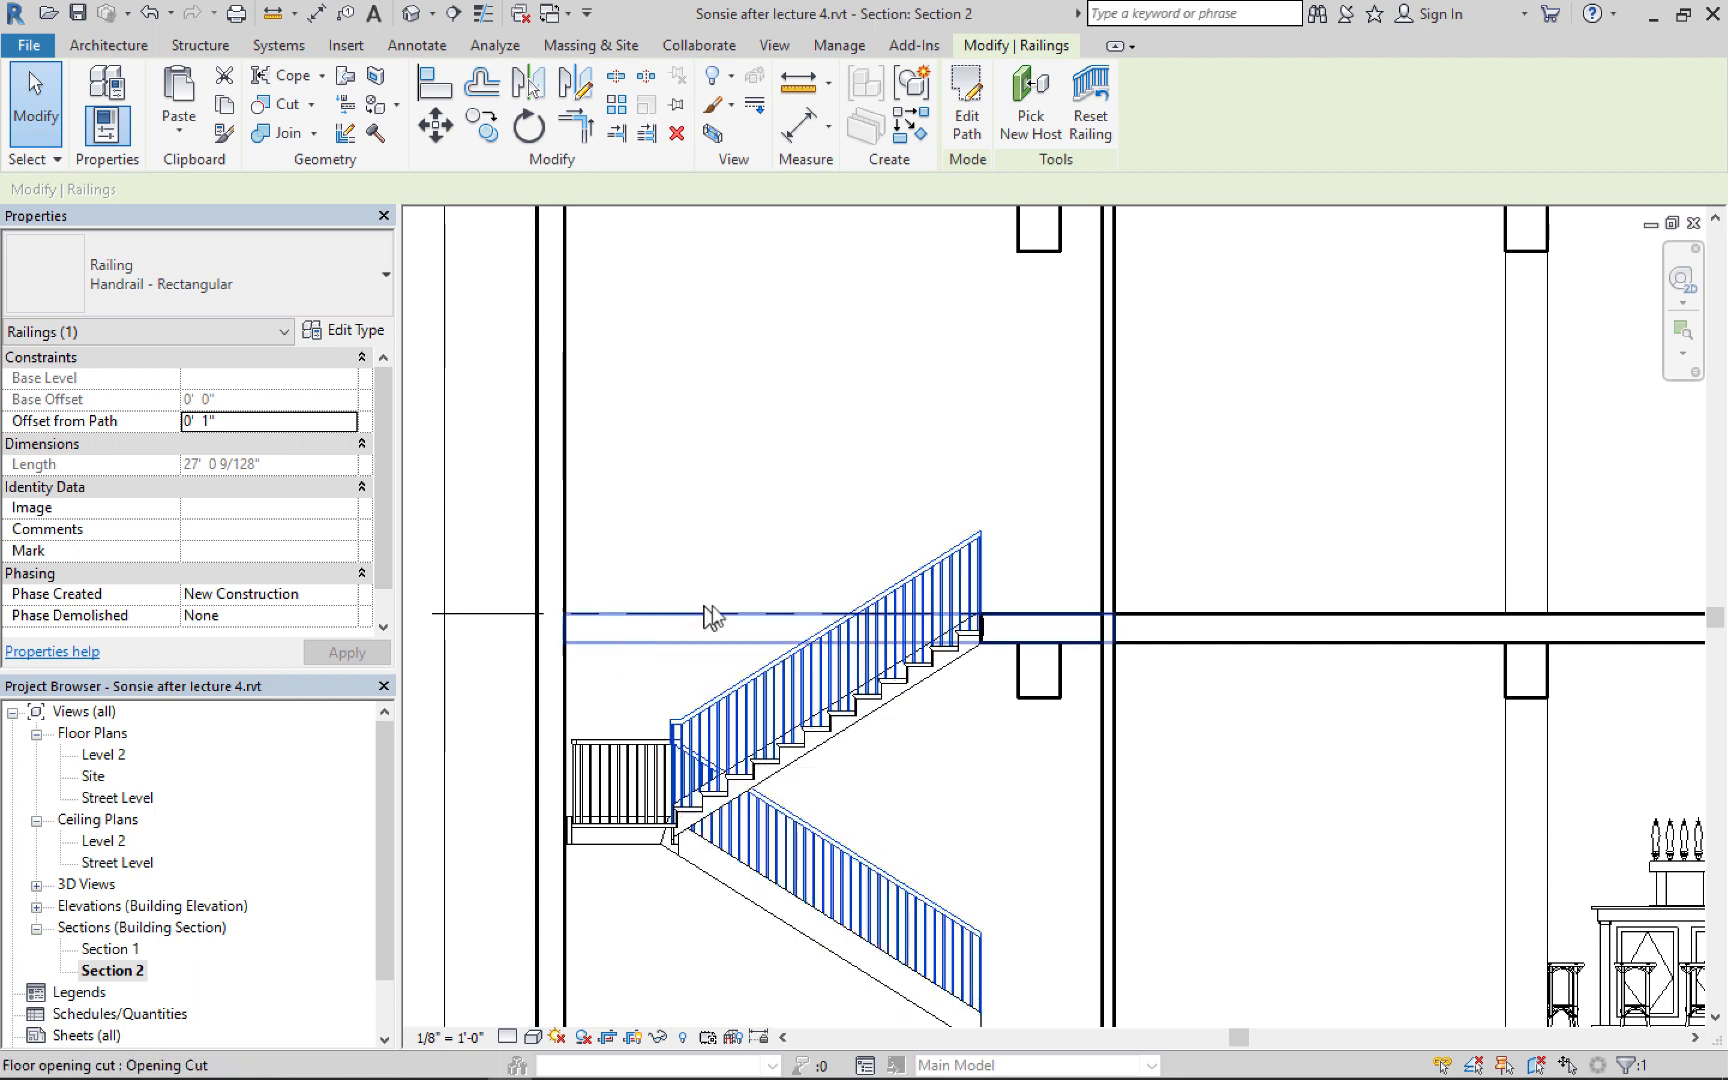
click(386, 281)
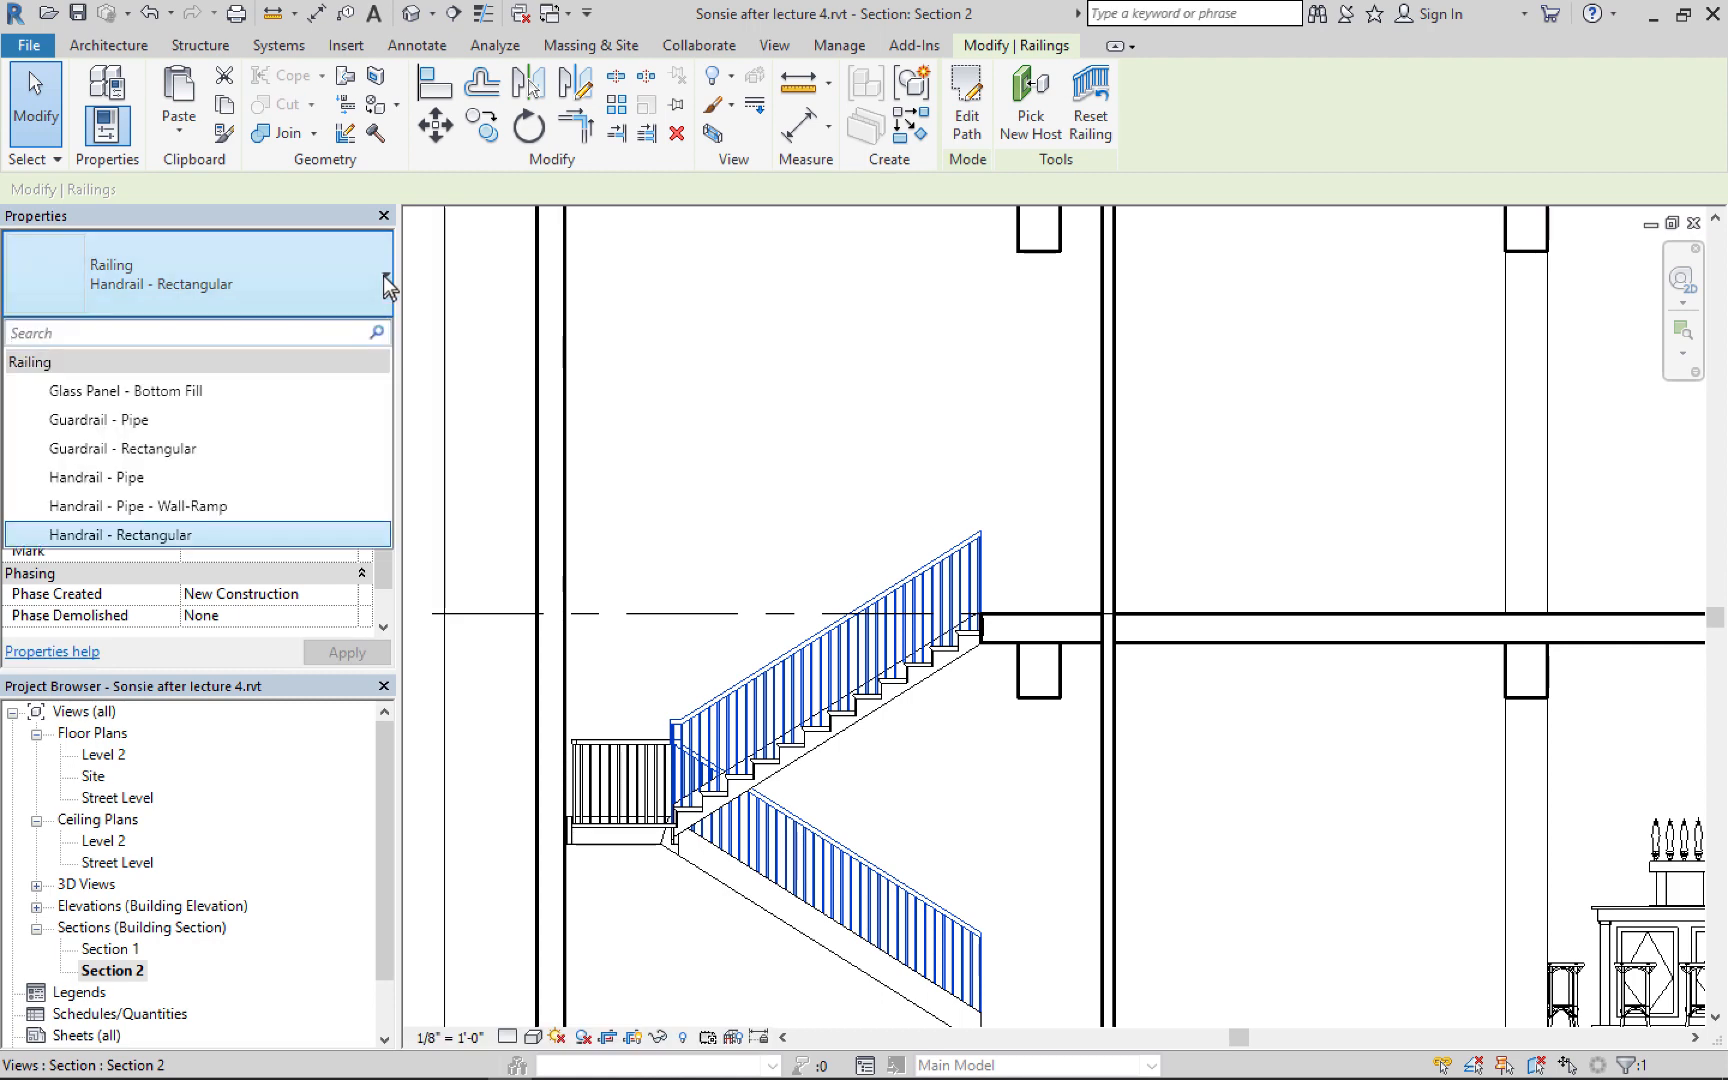
click(242, 290)
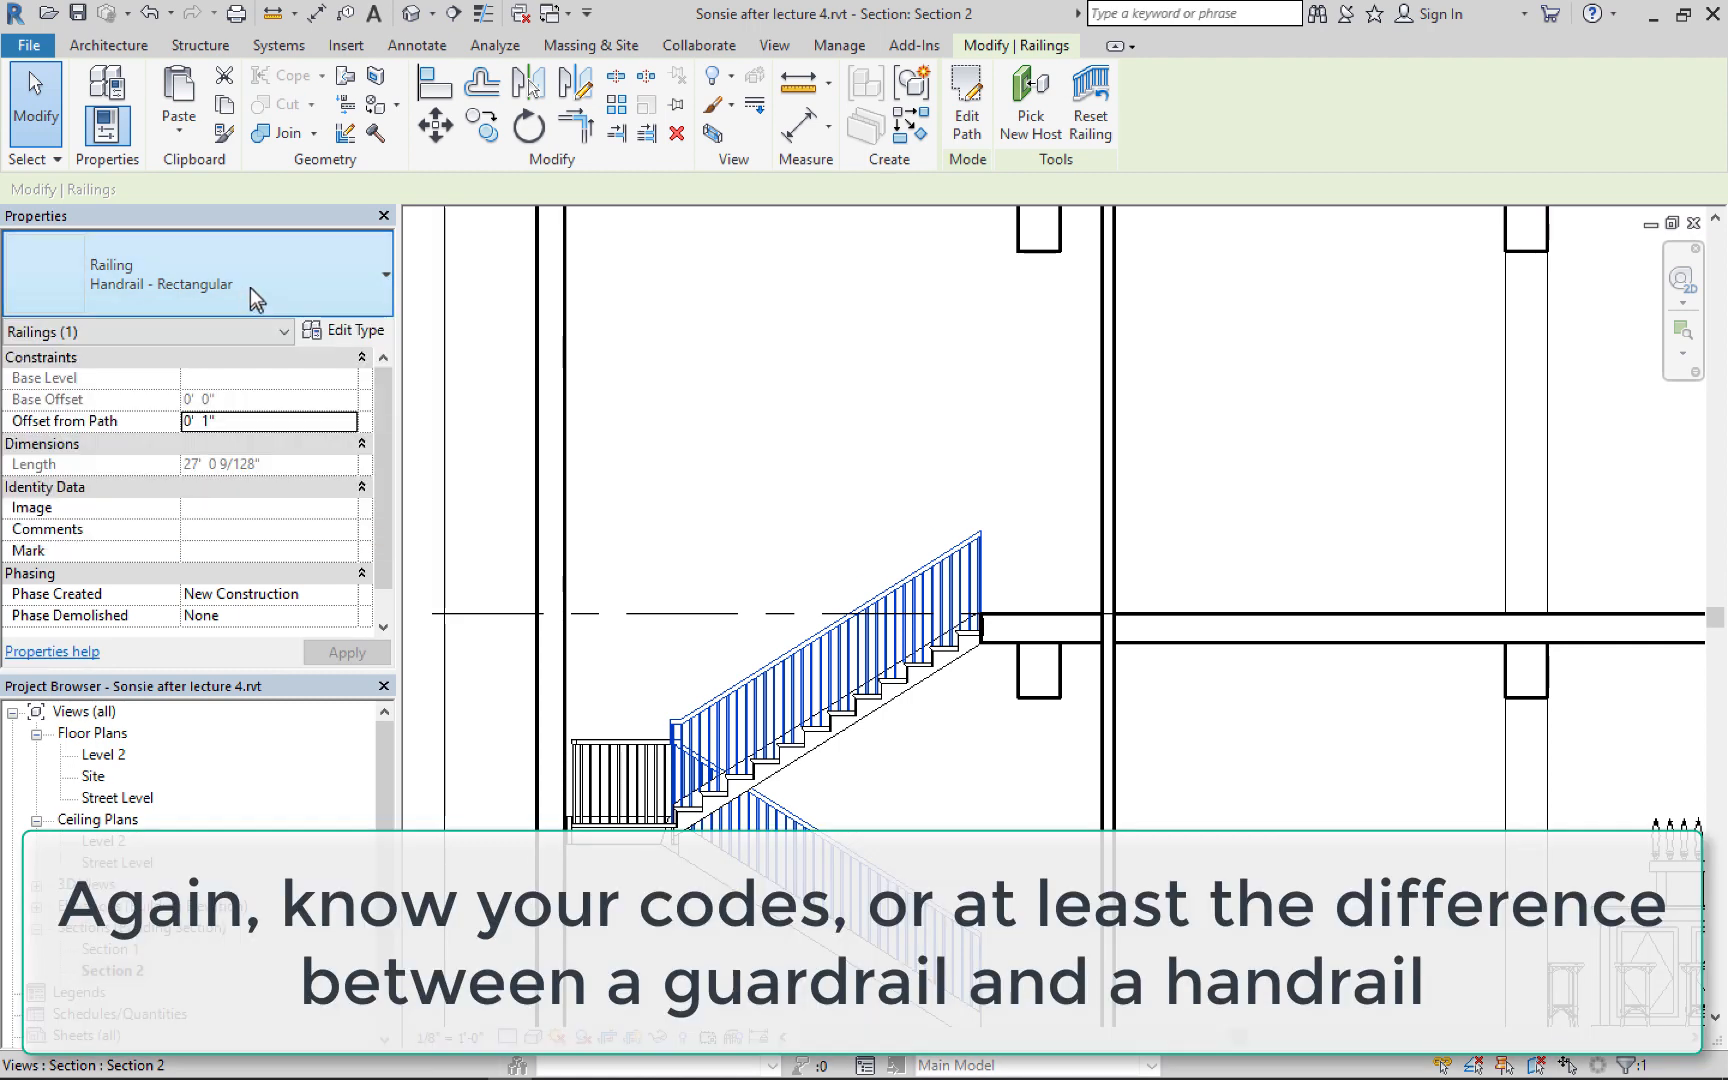
click(250, 288)
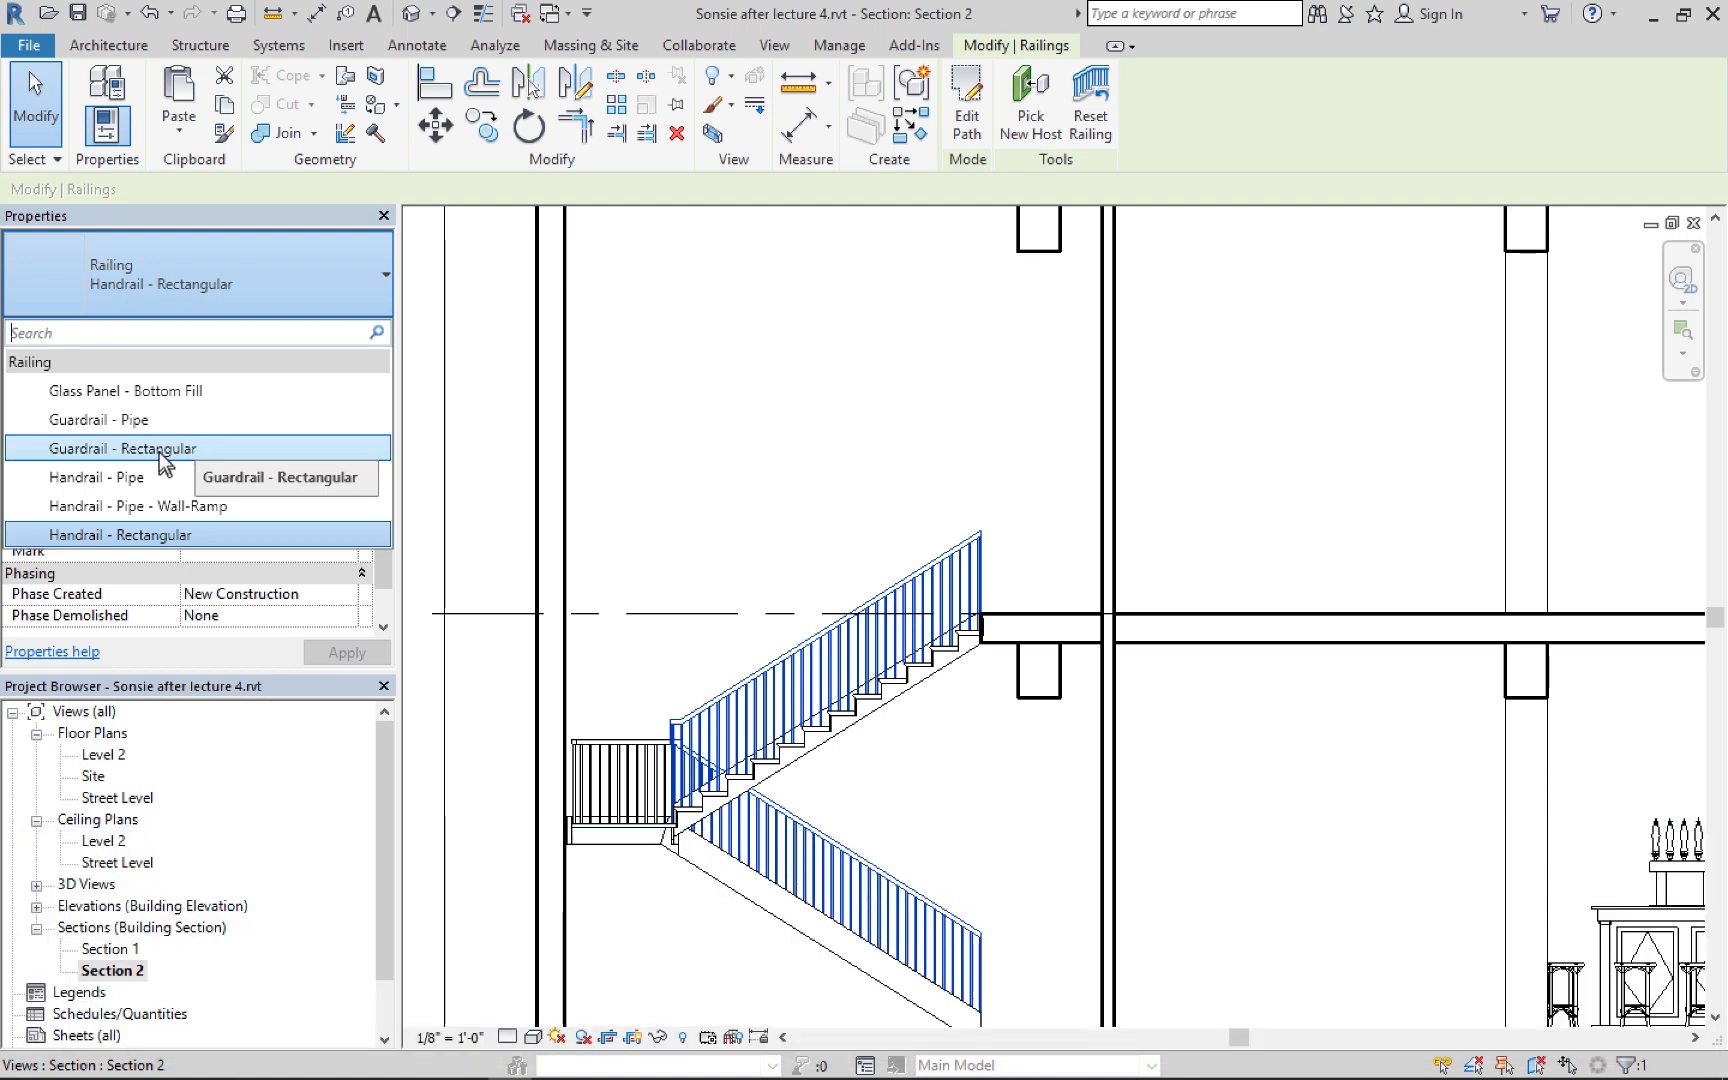
click(159, 450)
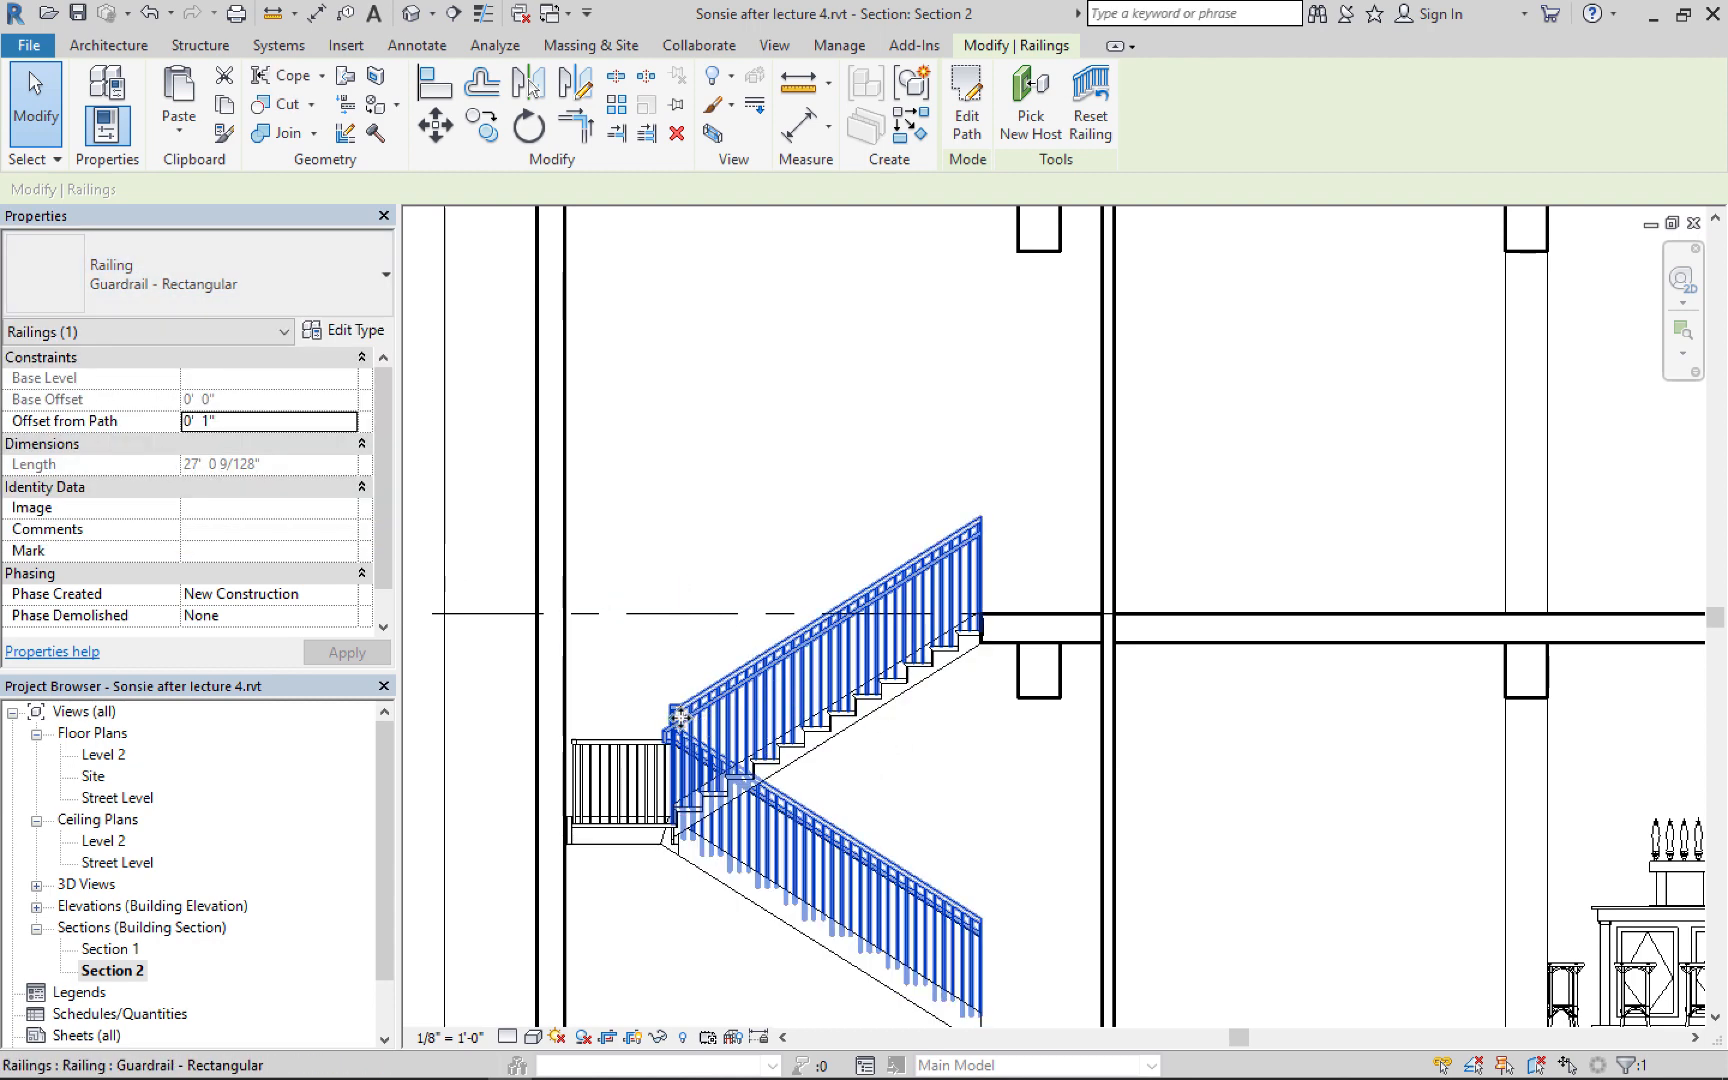
scroll(680, 717, up, 4)
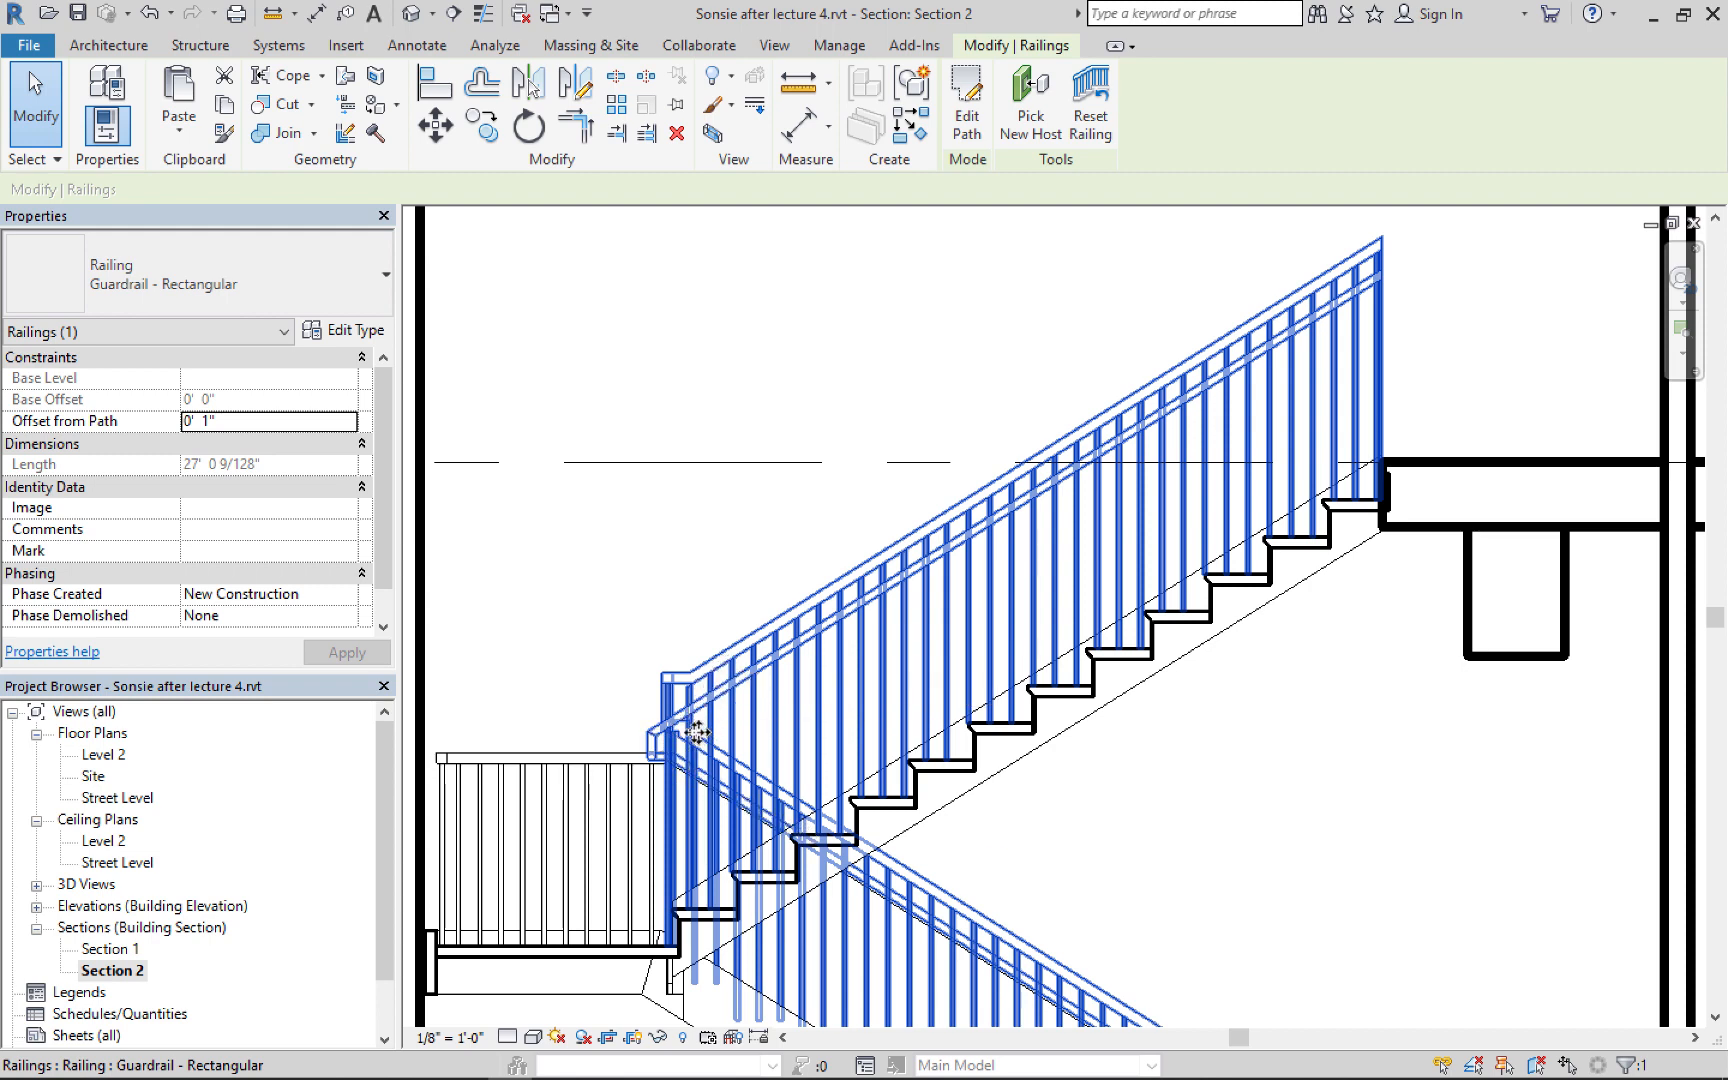
scroll(697, 733, down, 4)
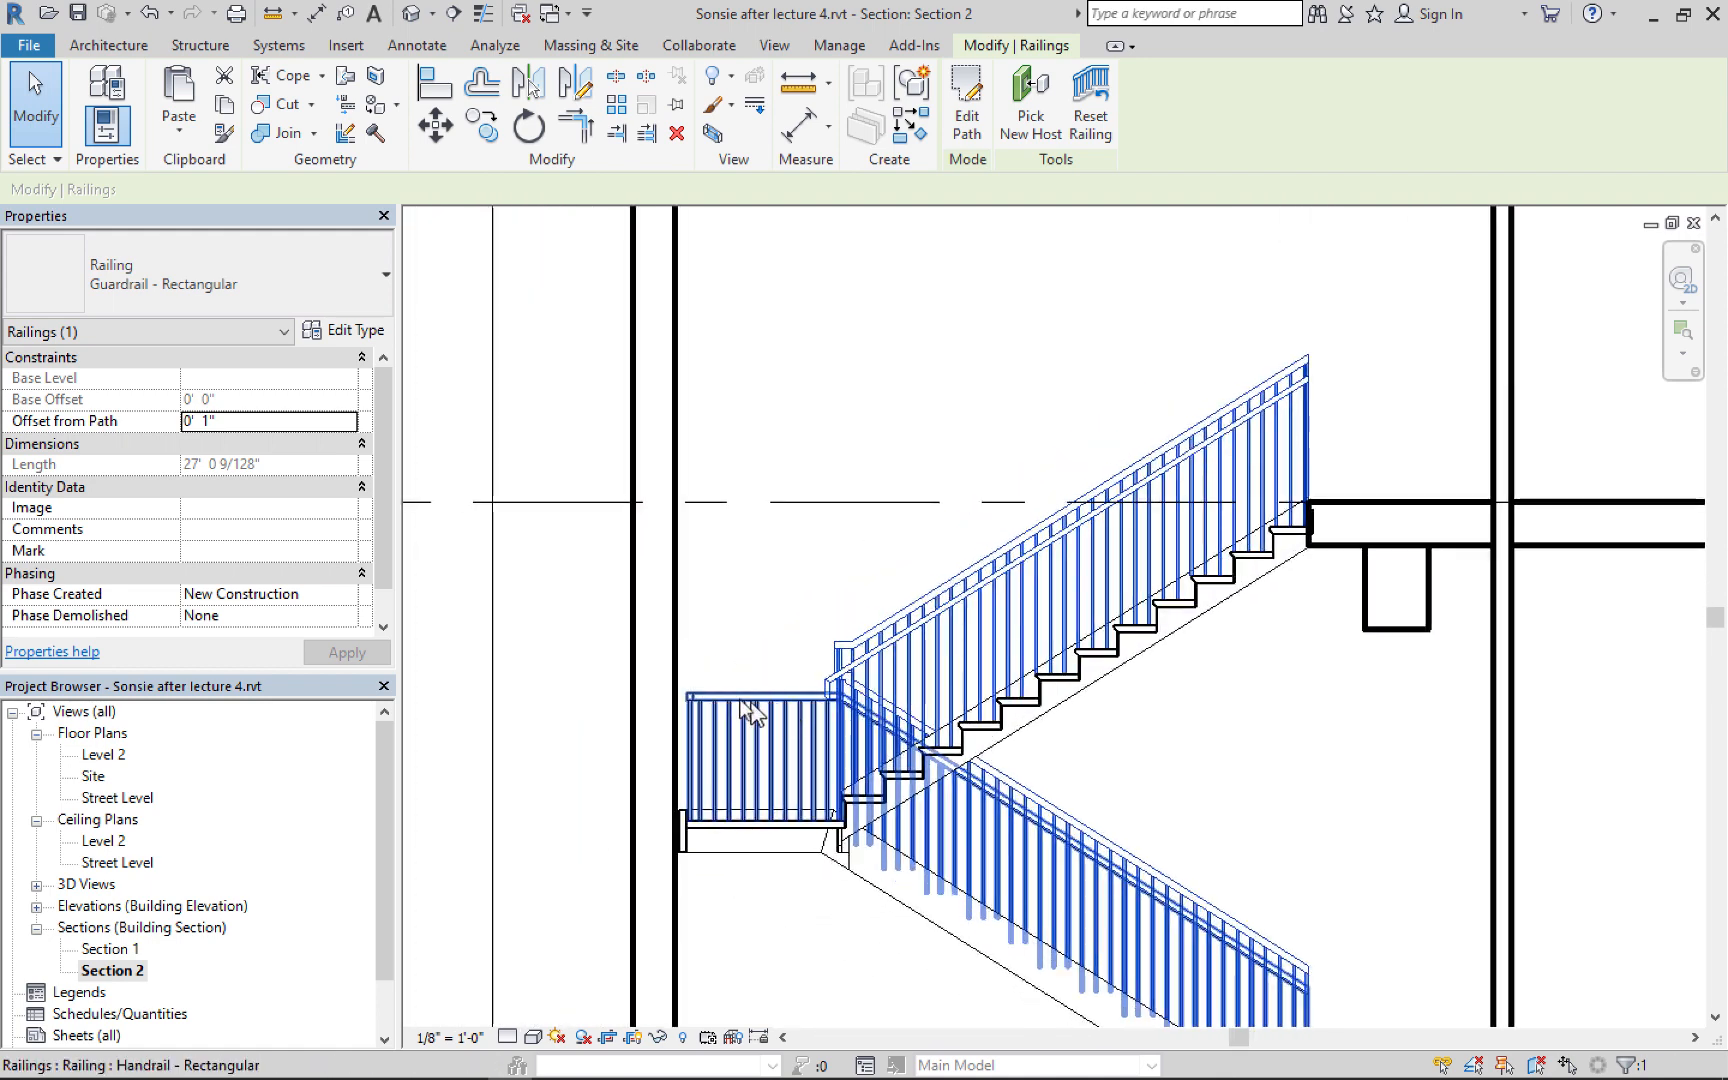
Switch to the Railing Samples.rvt 3D view and examine the sample railings for a wall-mounted type suited to the stair's perimeter
click(738, 605)
click(751, 697)
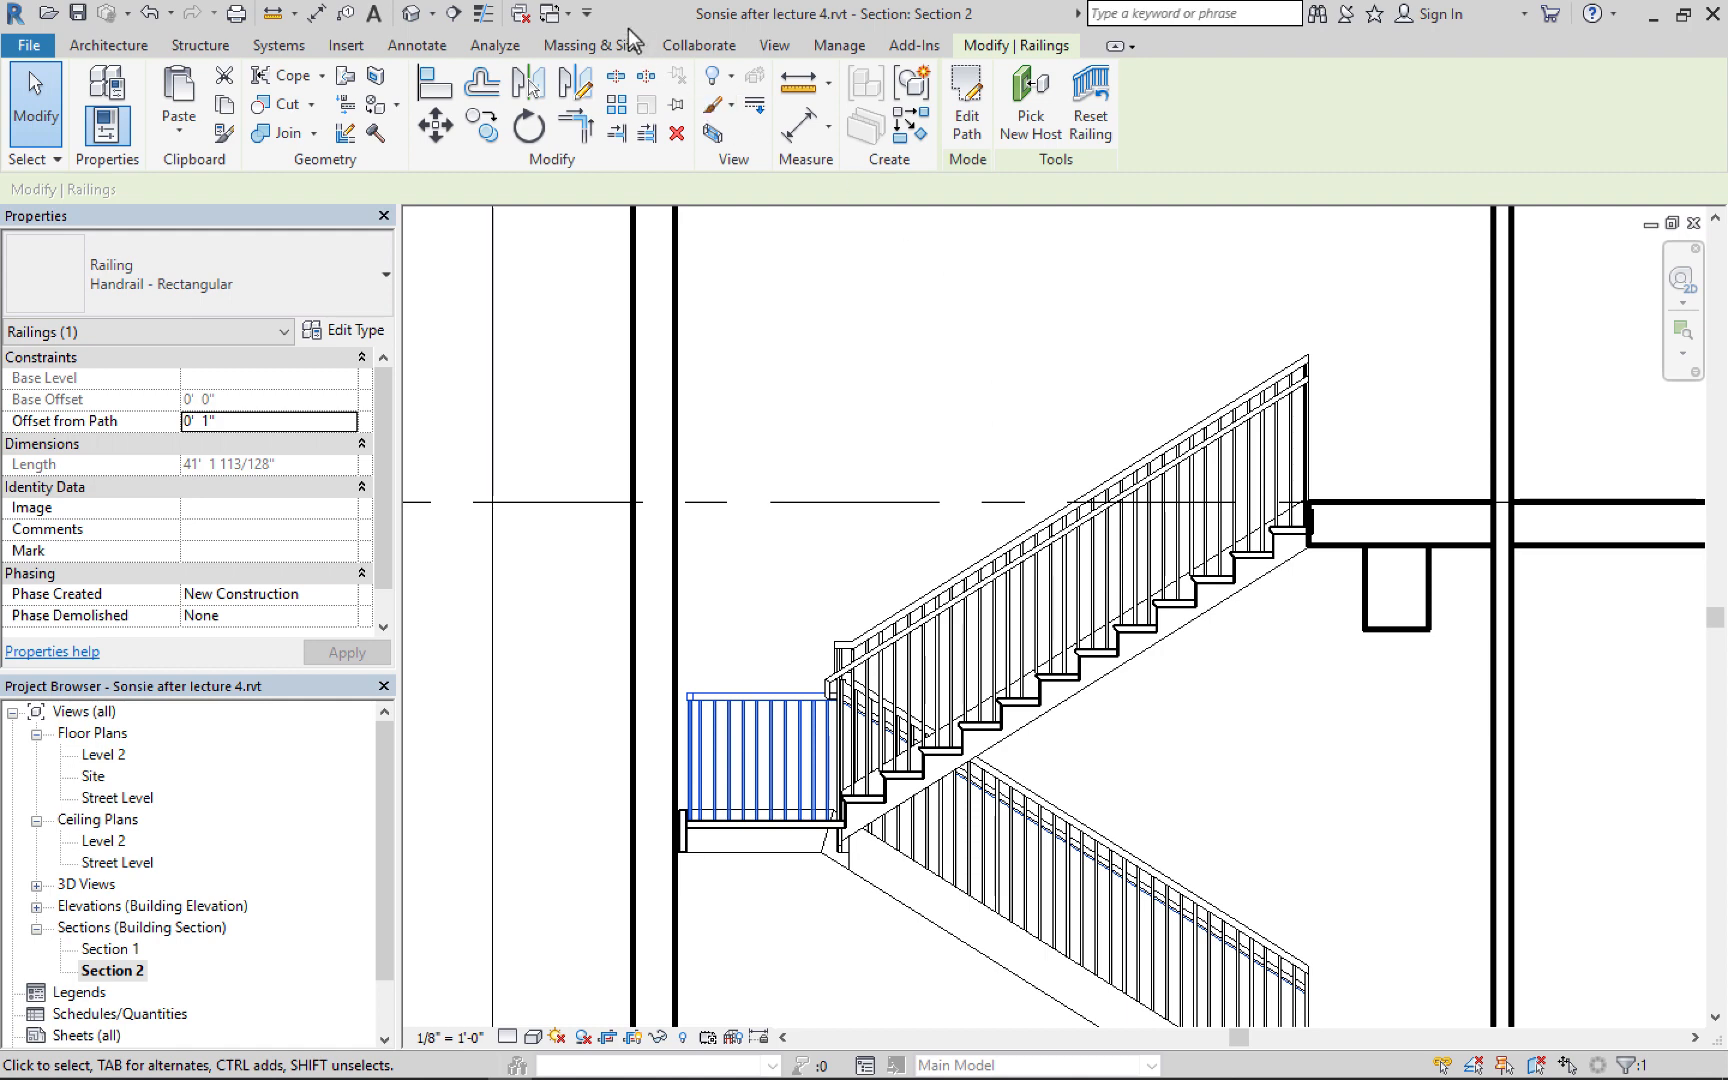
click(546, 14)
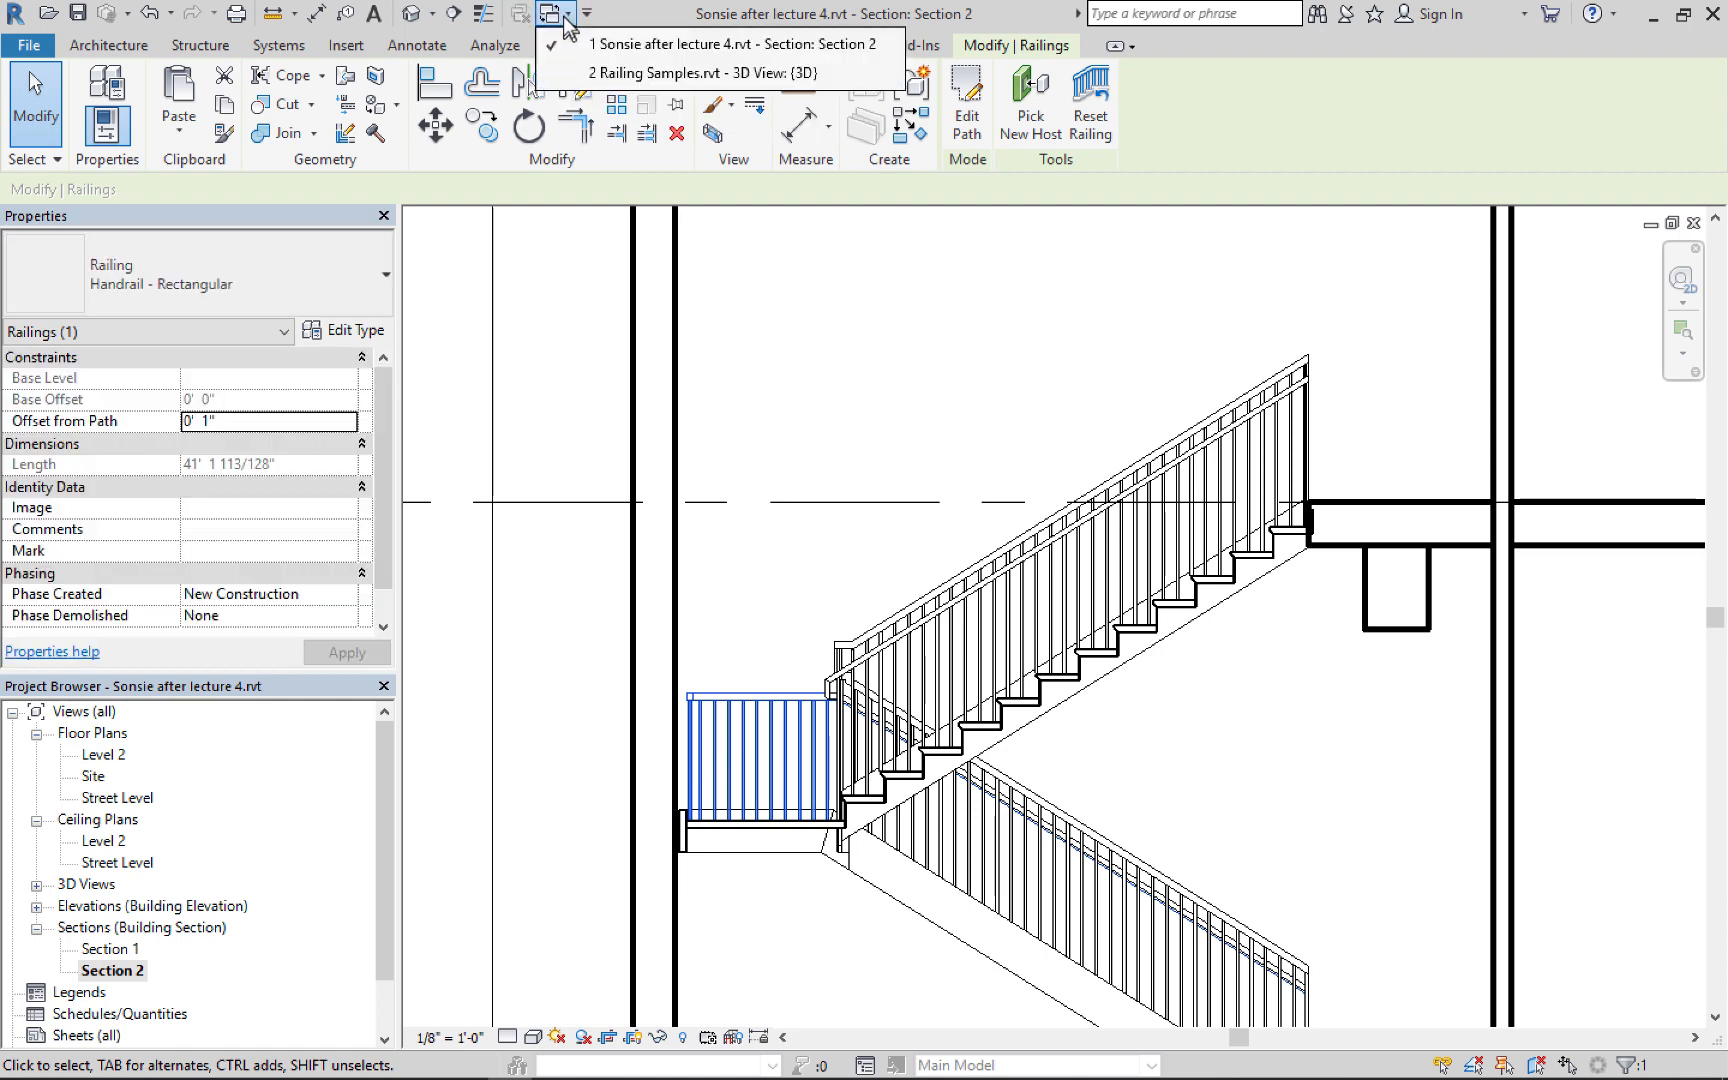
click(624, 74)
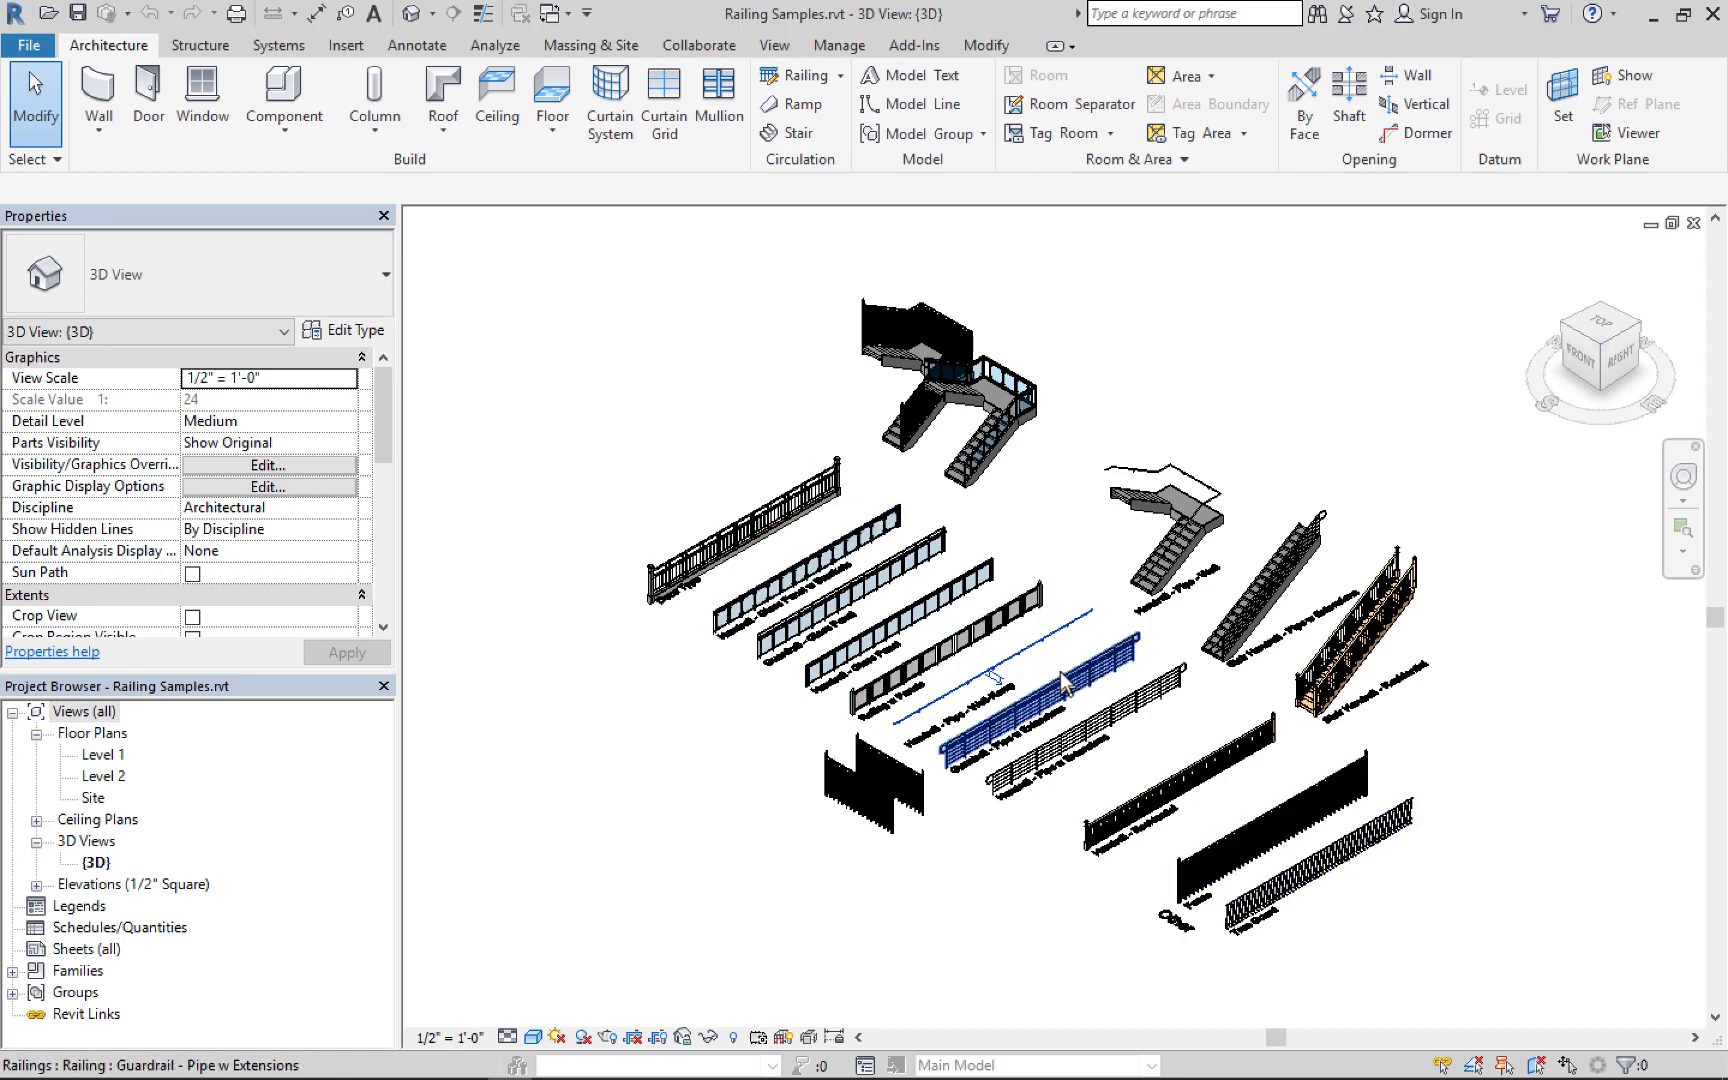
scroll(1072, 683, down, 1)
scroll(976, 662, up, 2)
scroll(976, 662, up, 2)
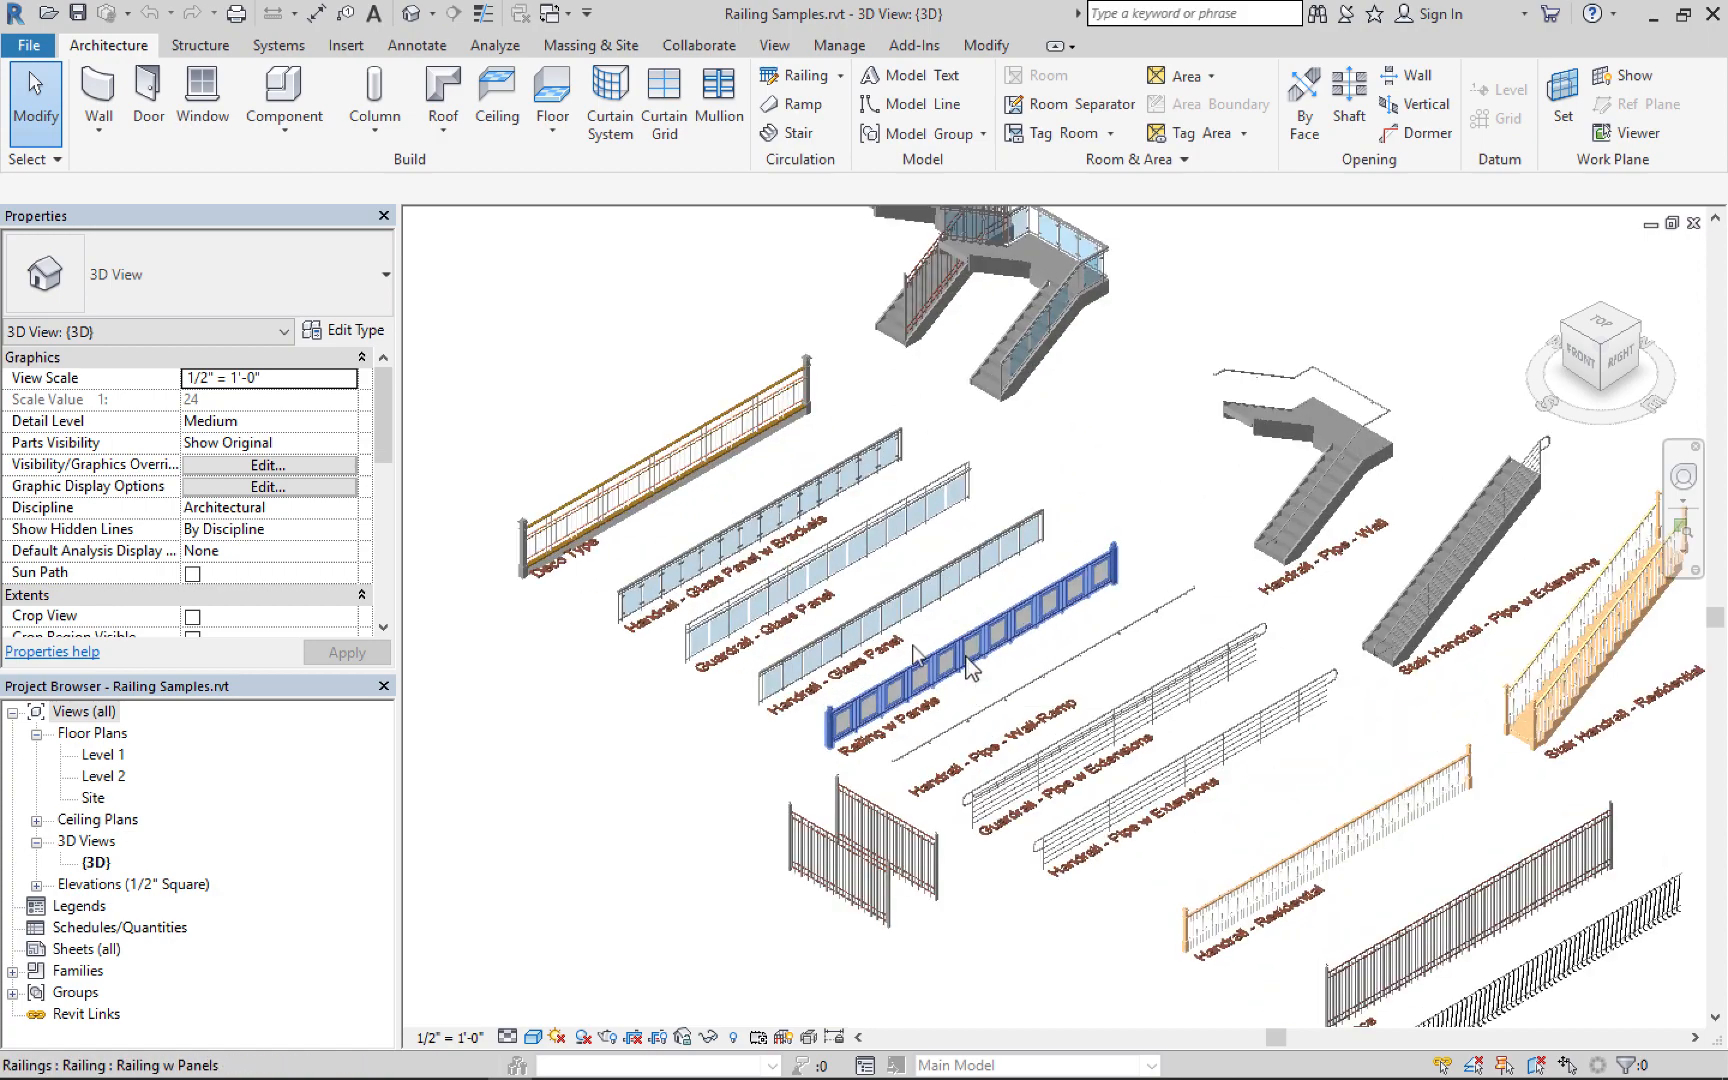
scroll(648, 598, up, 4)
middle_drag(687, 582, 816, 544)
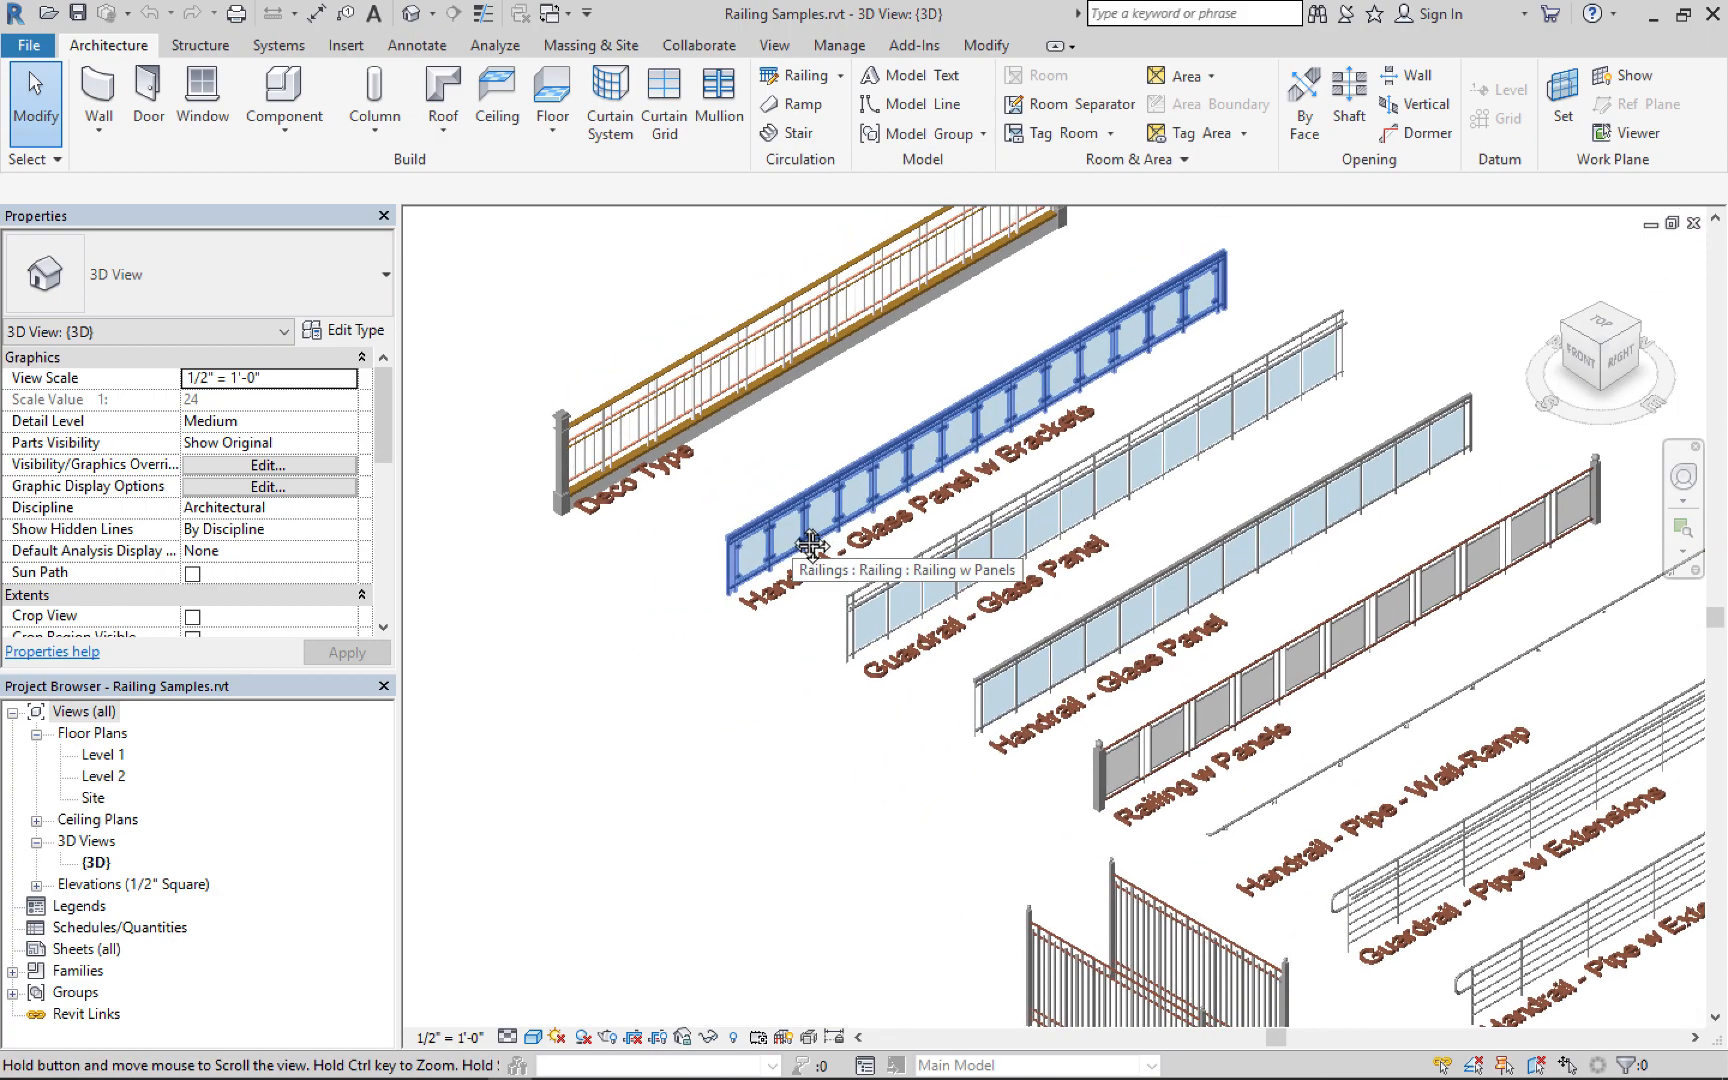
middle_drag(954, 721, 655, 484)
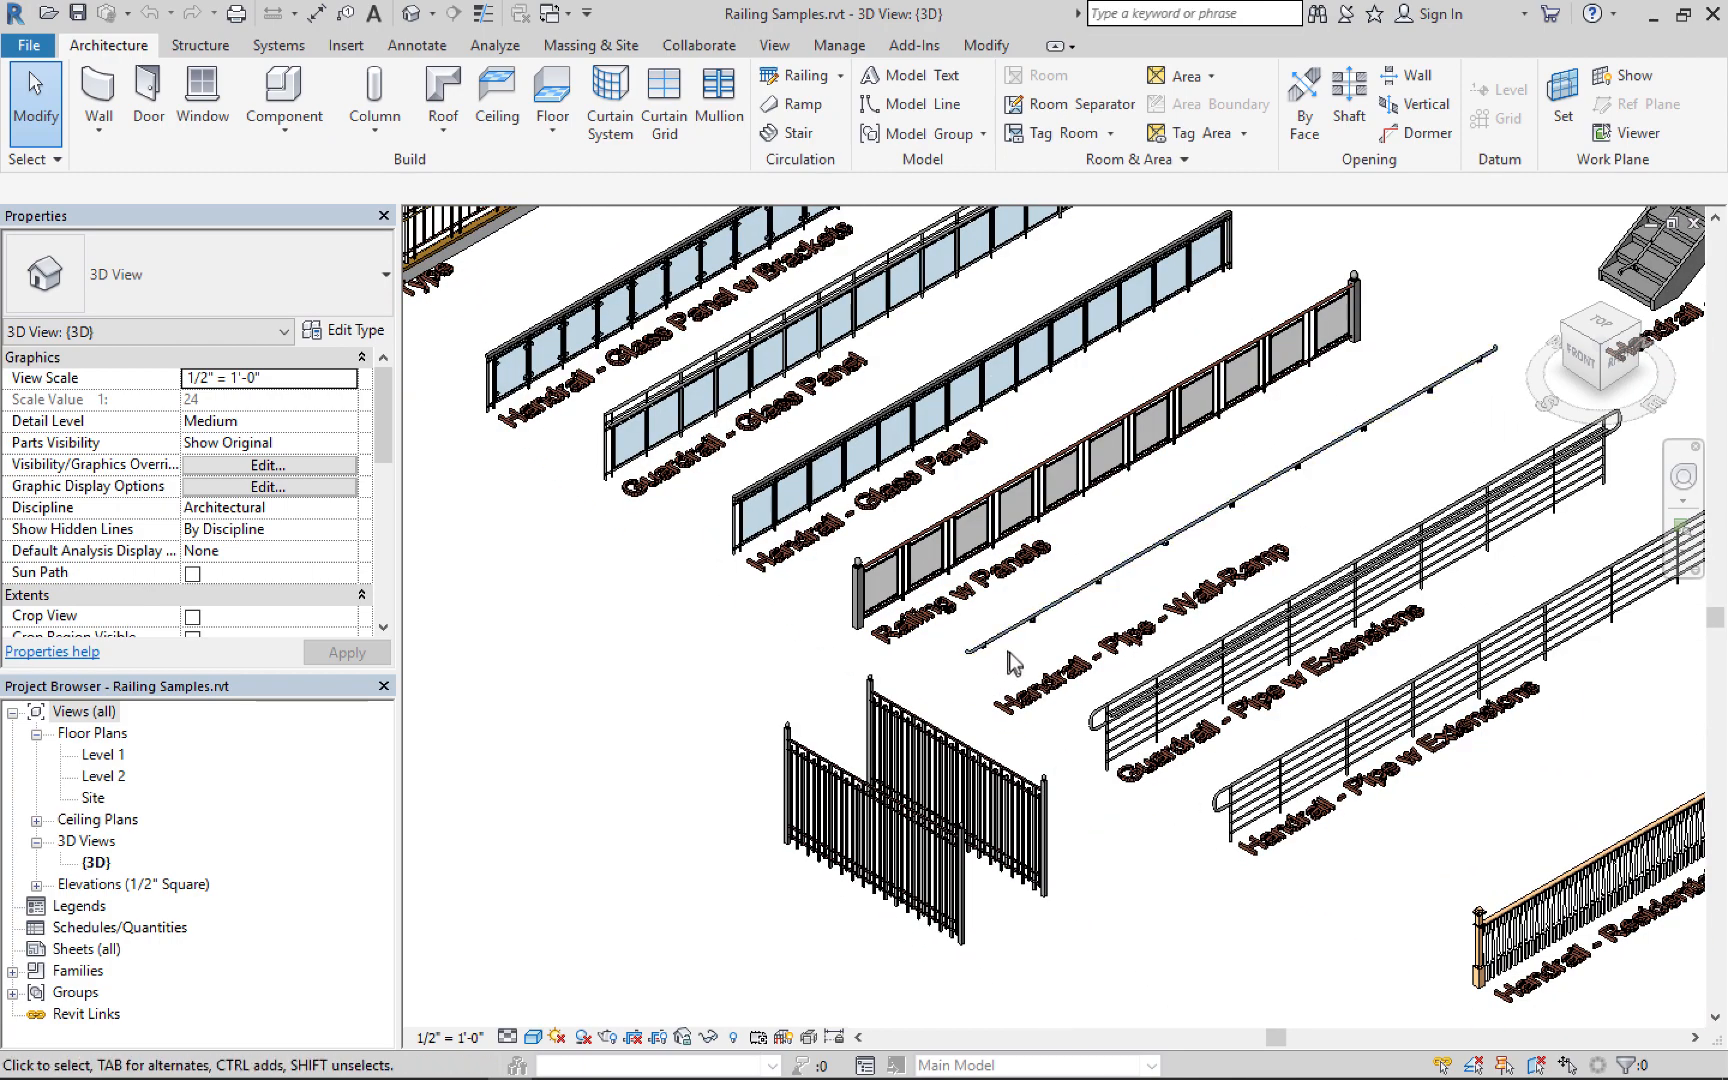
middle_drag(1105, 680, 1027, 633)
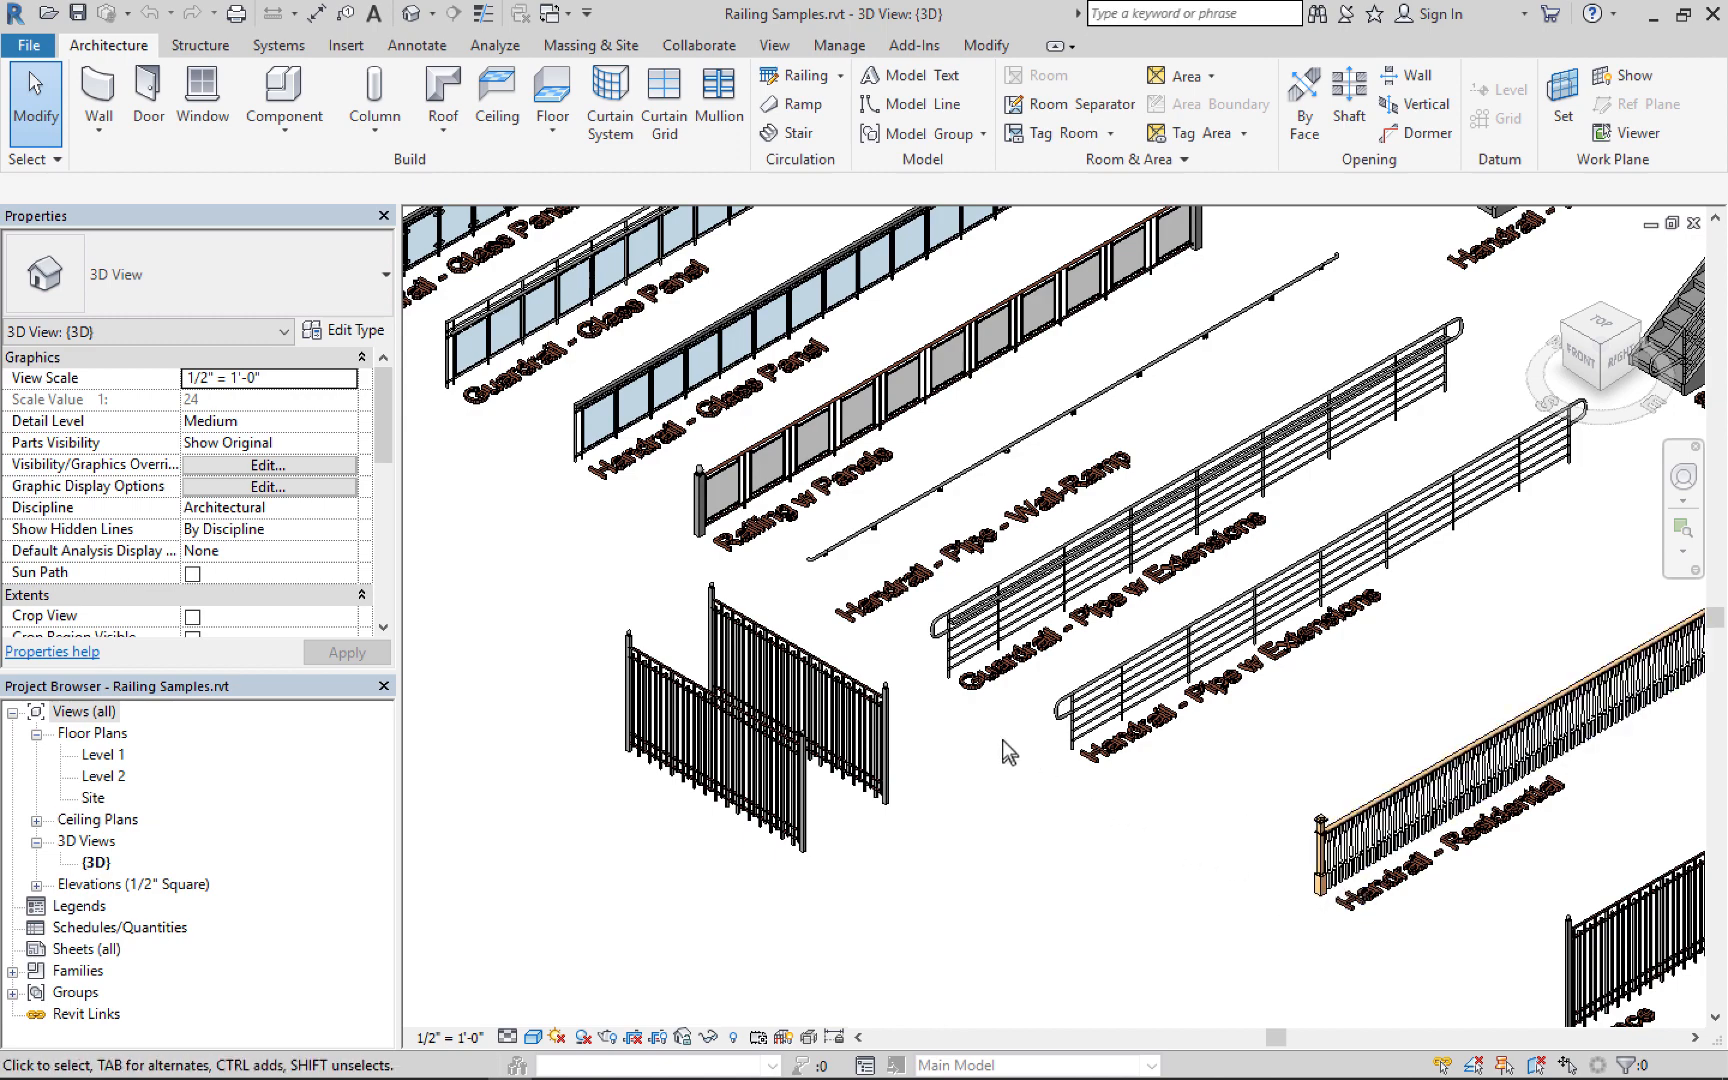
middle_drag(1002, 738, 780, 750)
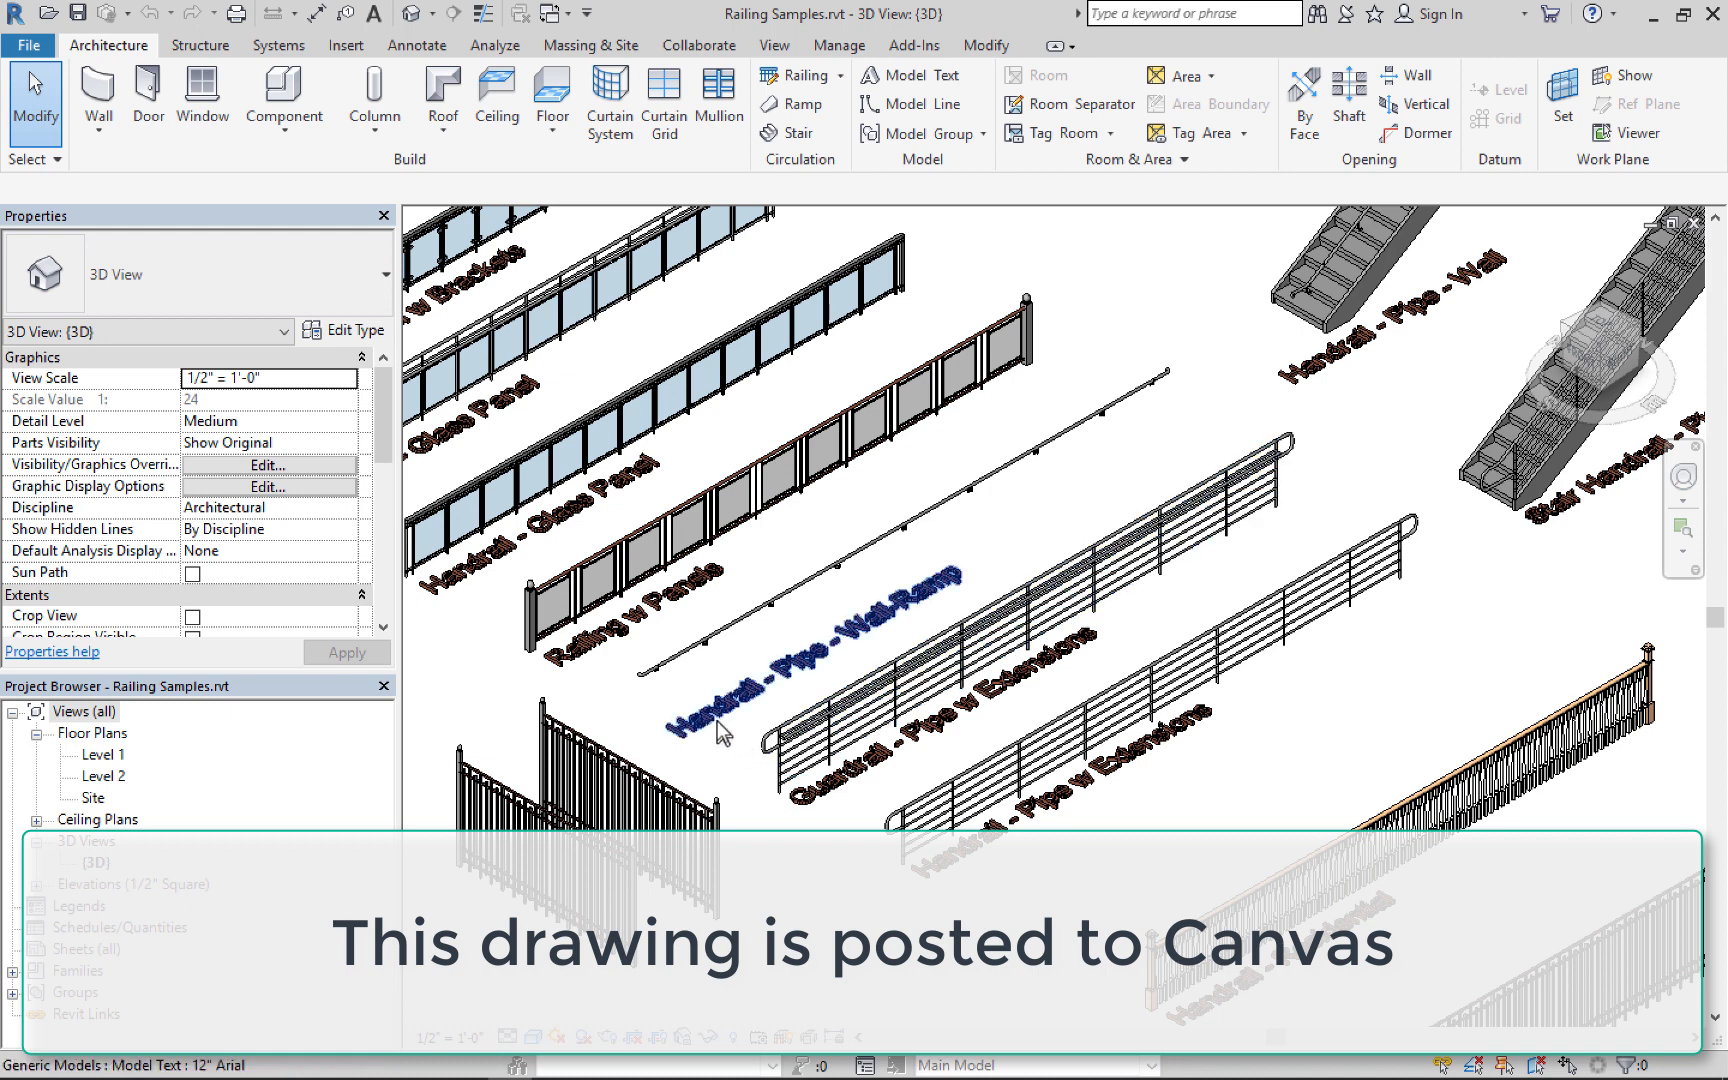
Copy the Handrail - Pipe - Wall-Ramp sample and paste it into Section 2 of Sonsie after lecture 4.rvt, keeping the project's duplicate types
click(760, 606)
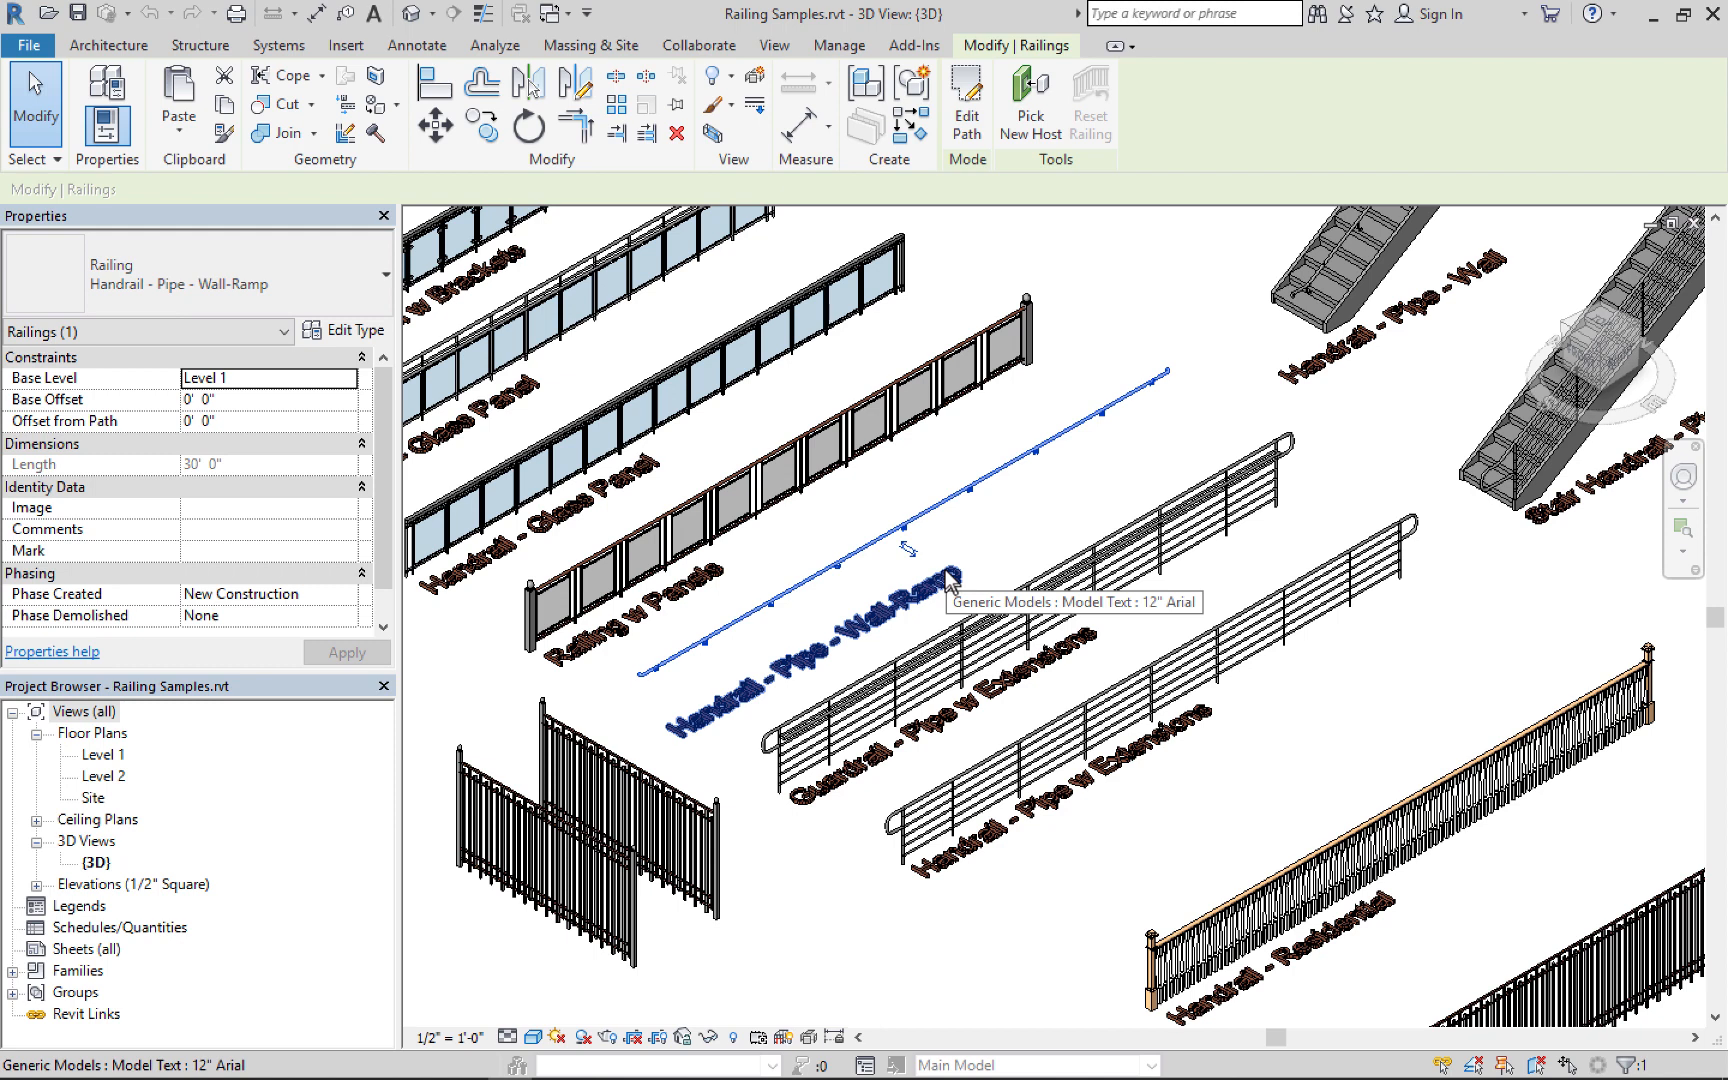
mouse_move(383, 1072)
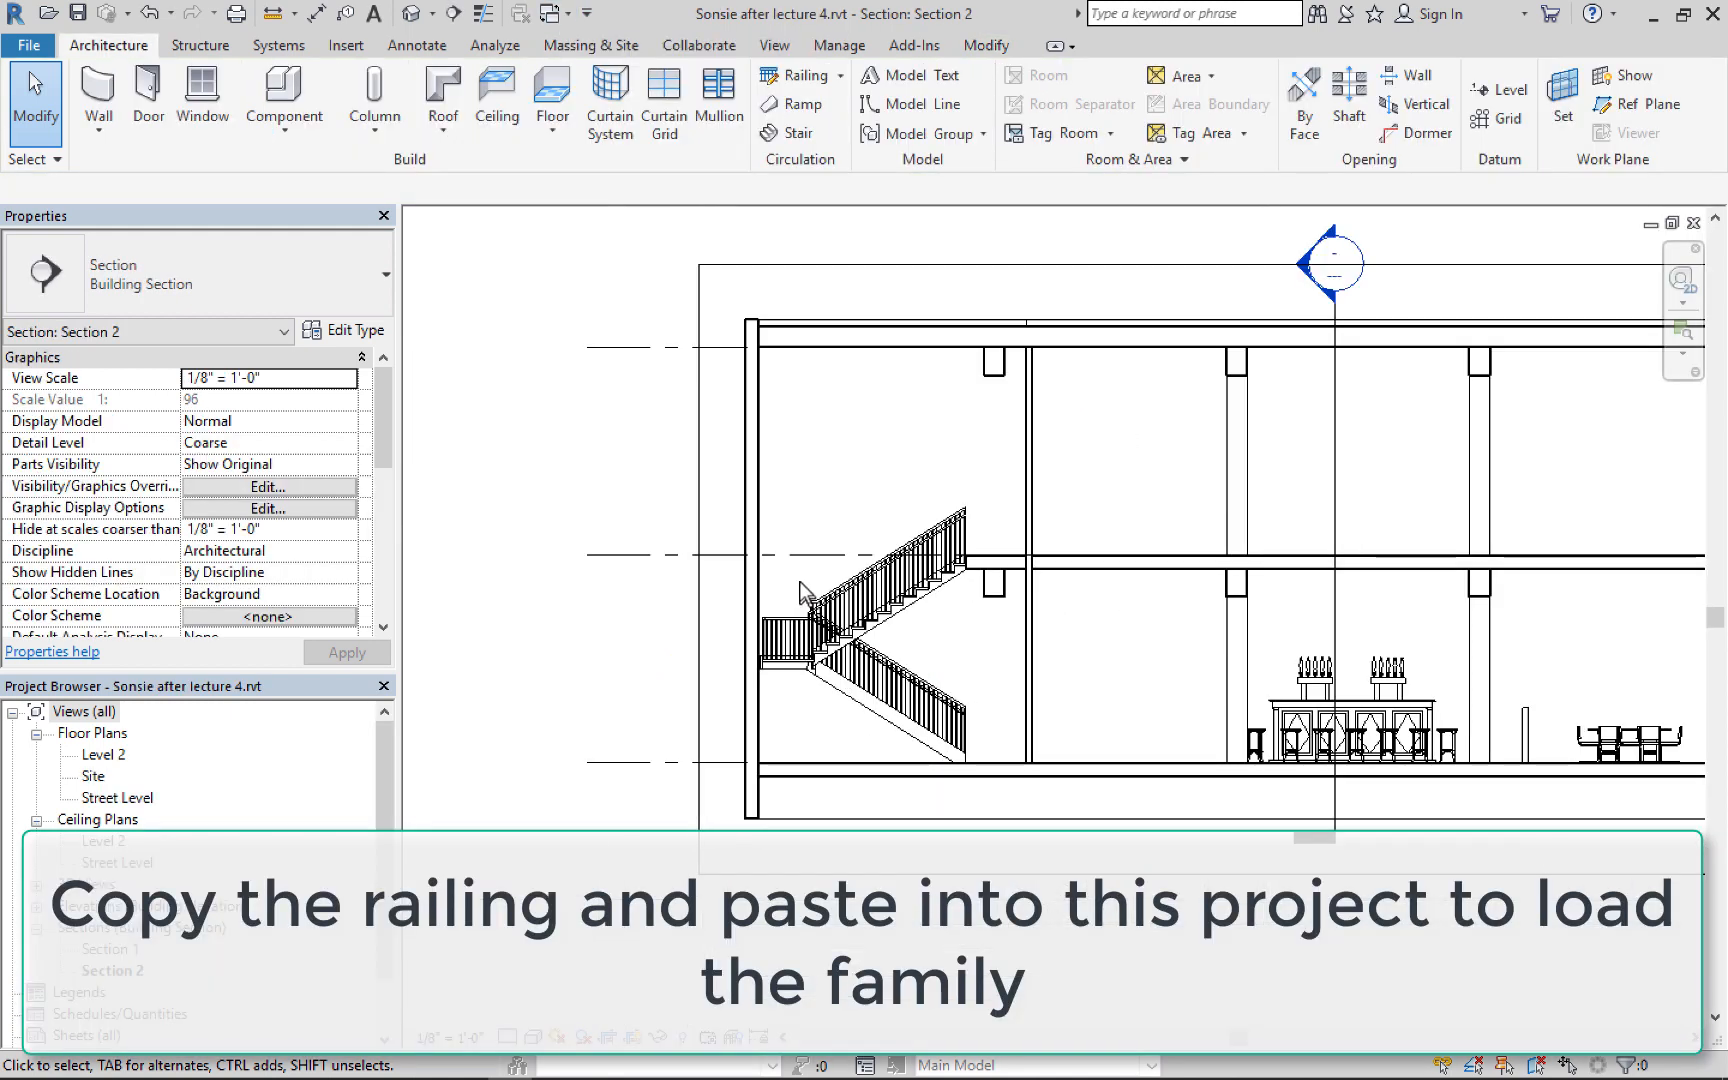
key(ctrl+v)
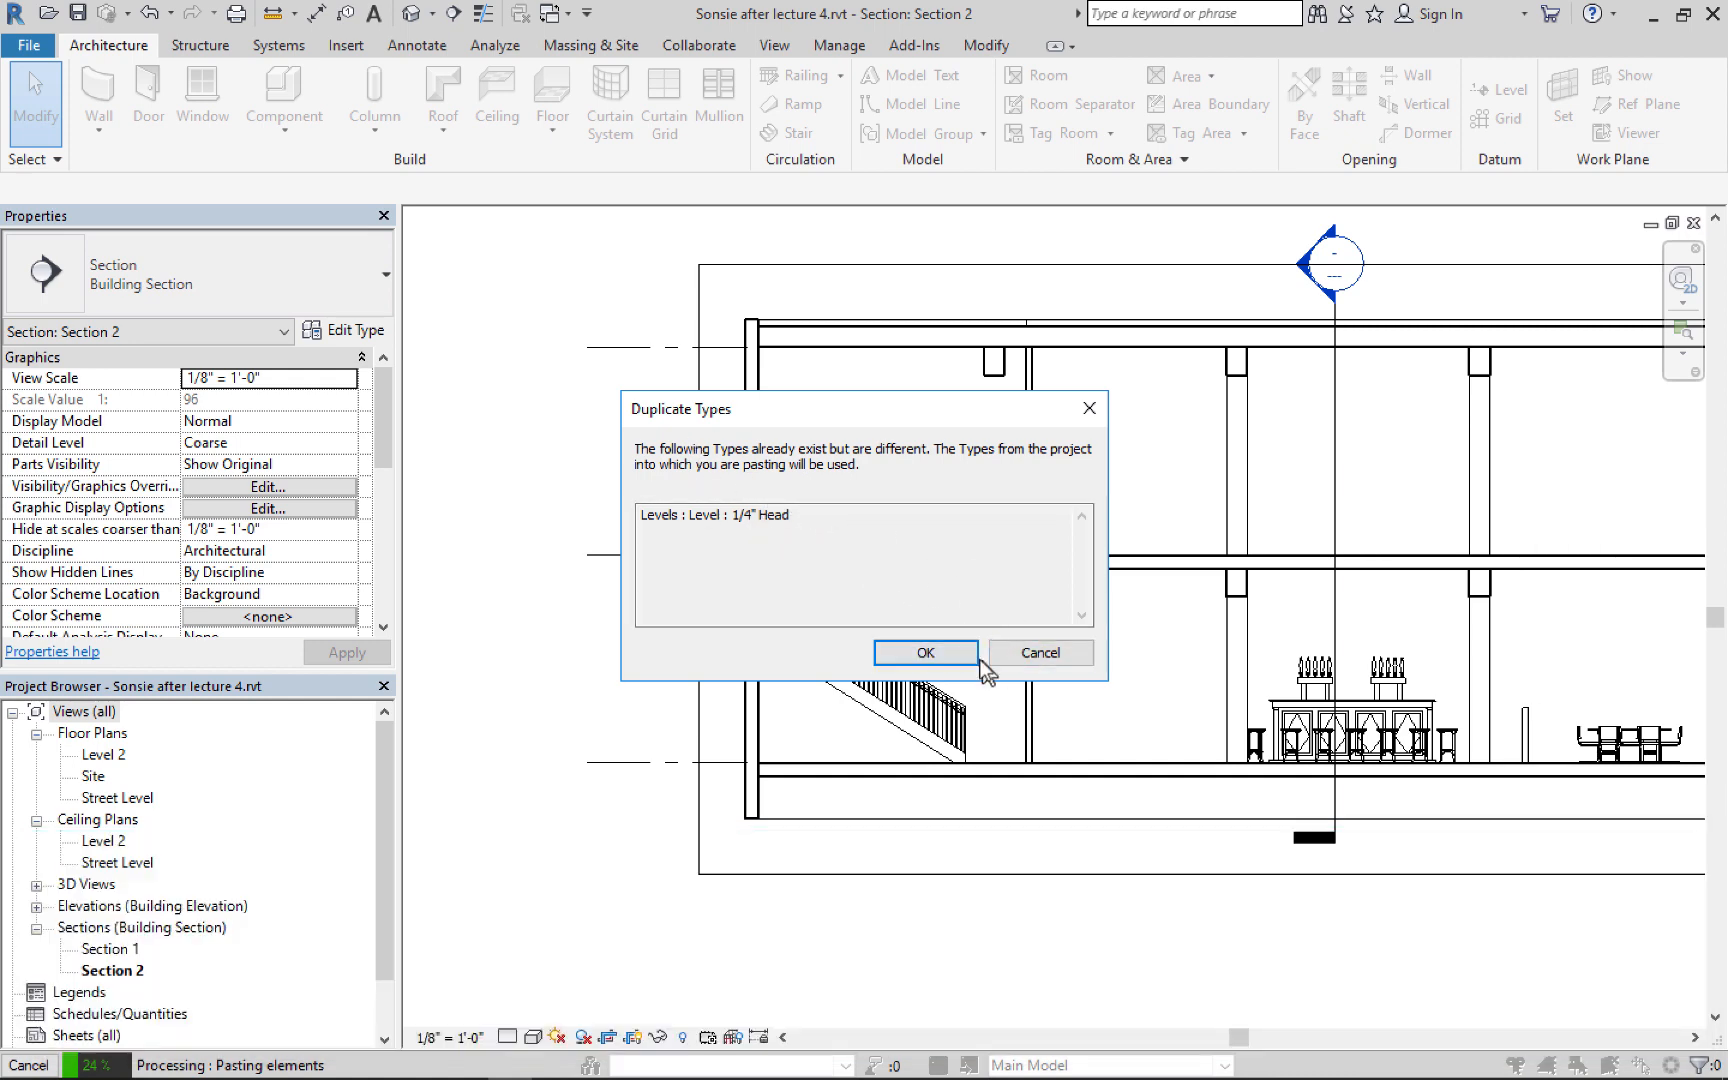
click(925, 653)
click(762, 548)
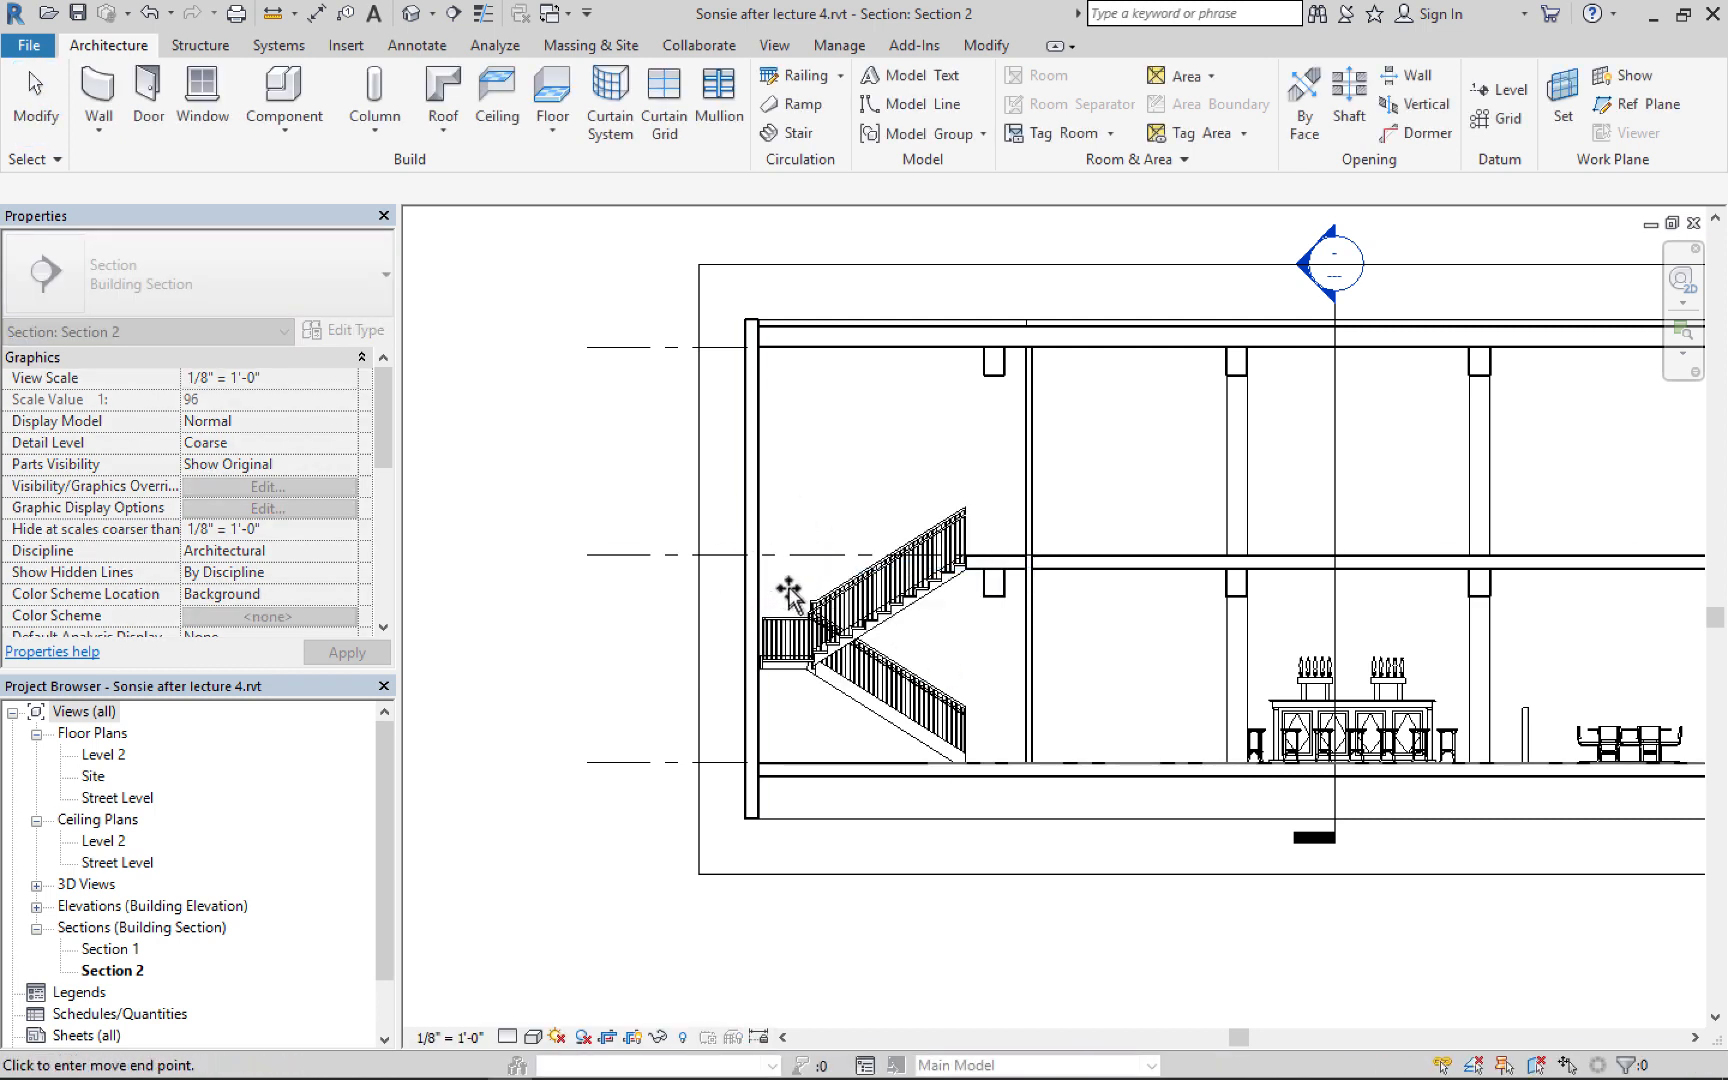
click(789, 592)
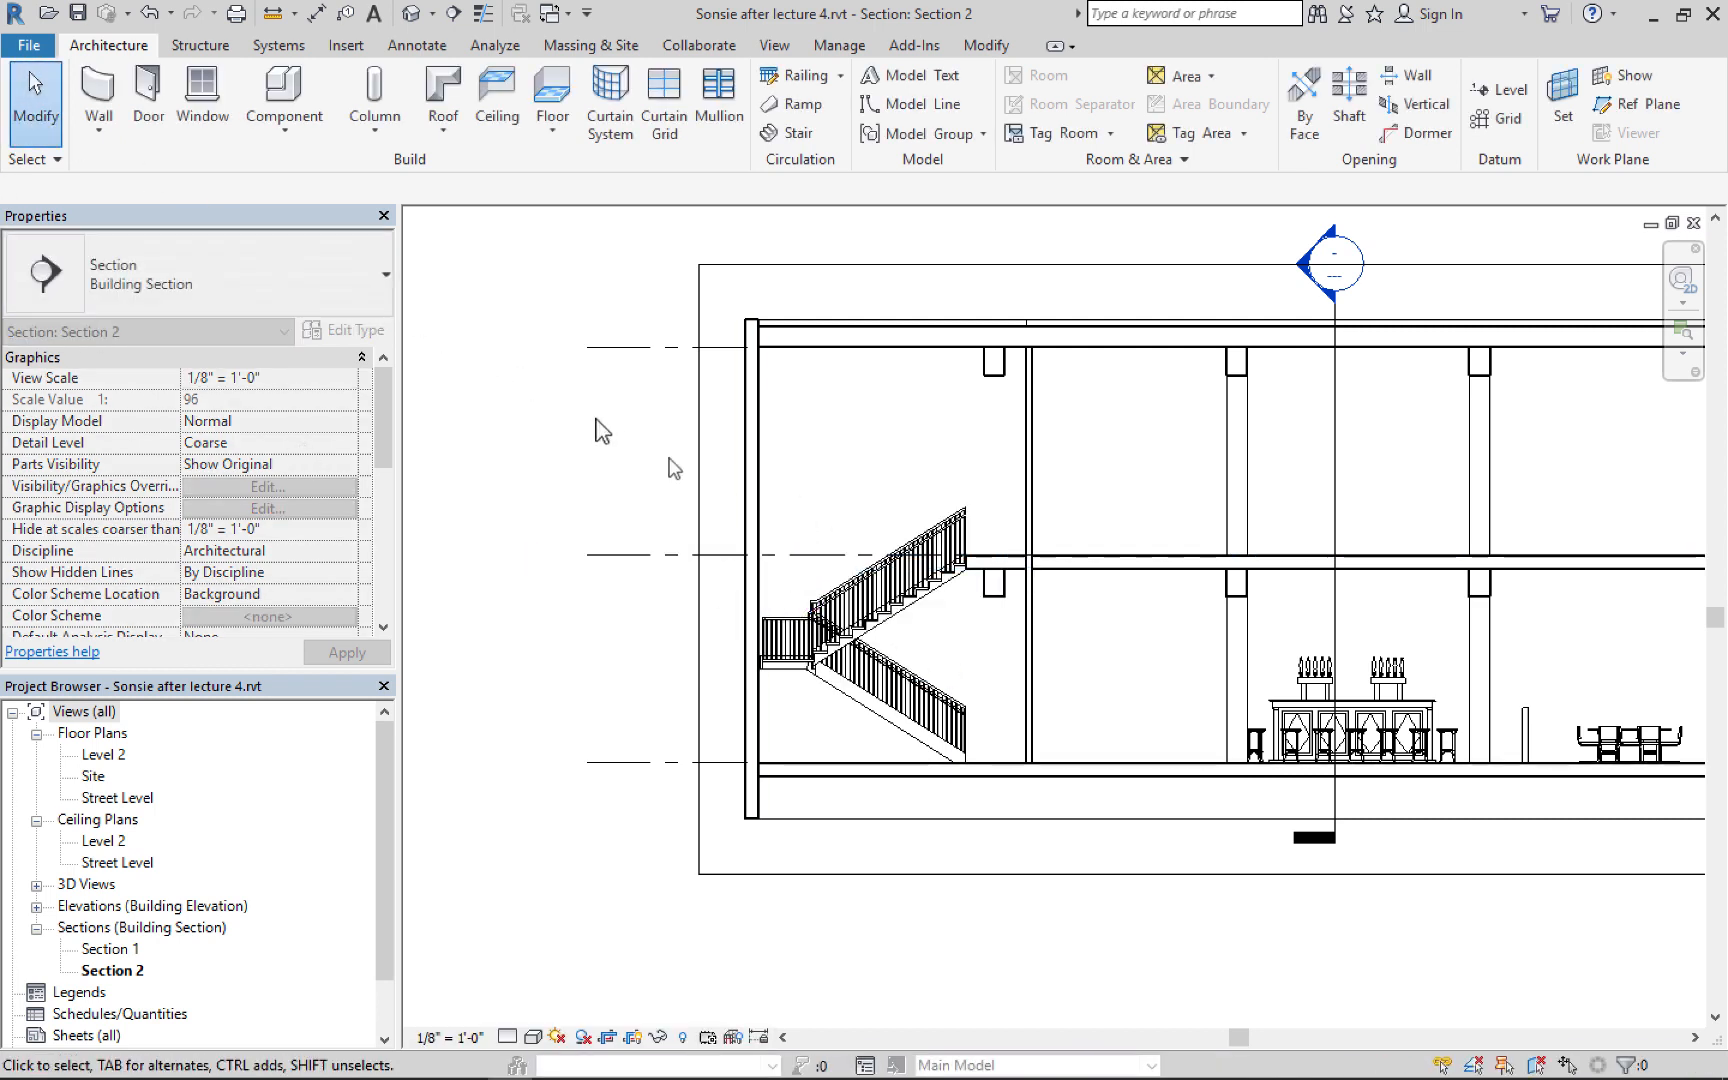
Change the stair's outer perimeter railing to the Handrail - Pipe - Wall-Ramp type
click(785, 615)
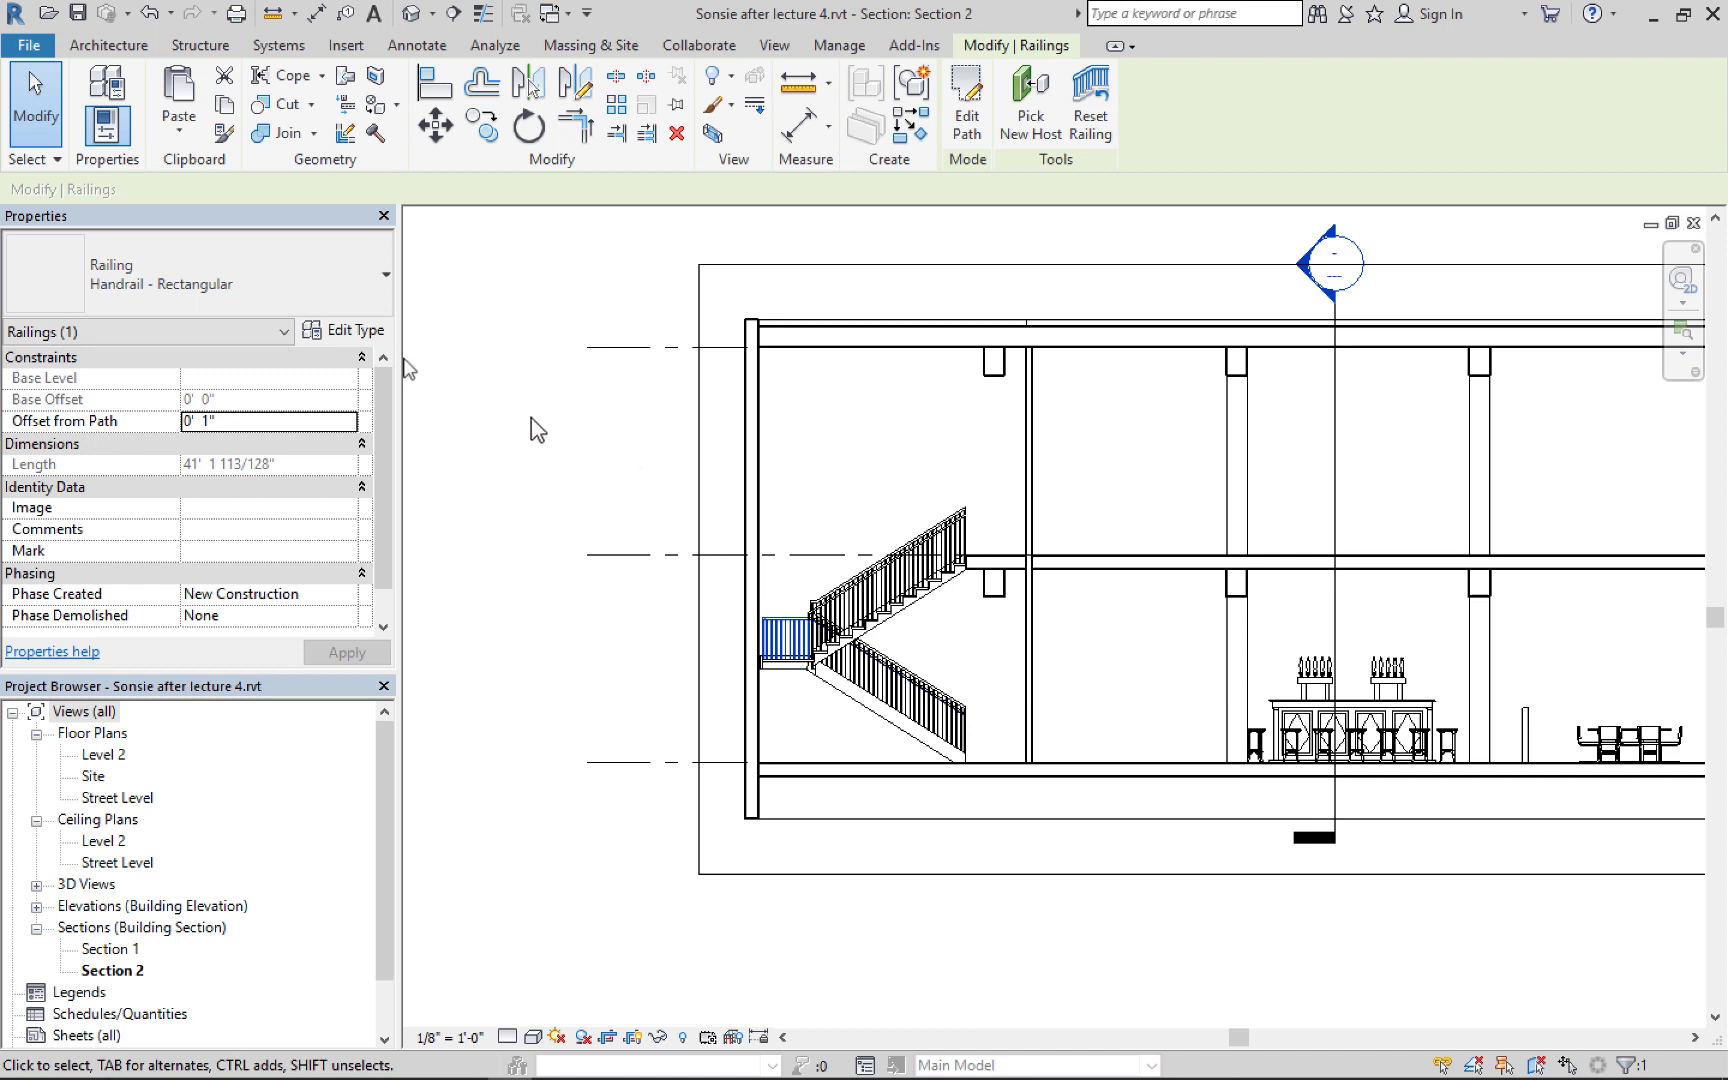
click(386, 276)
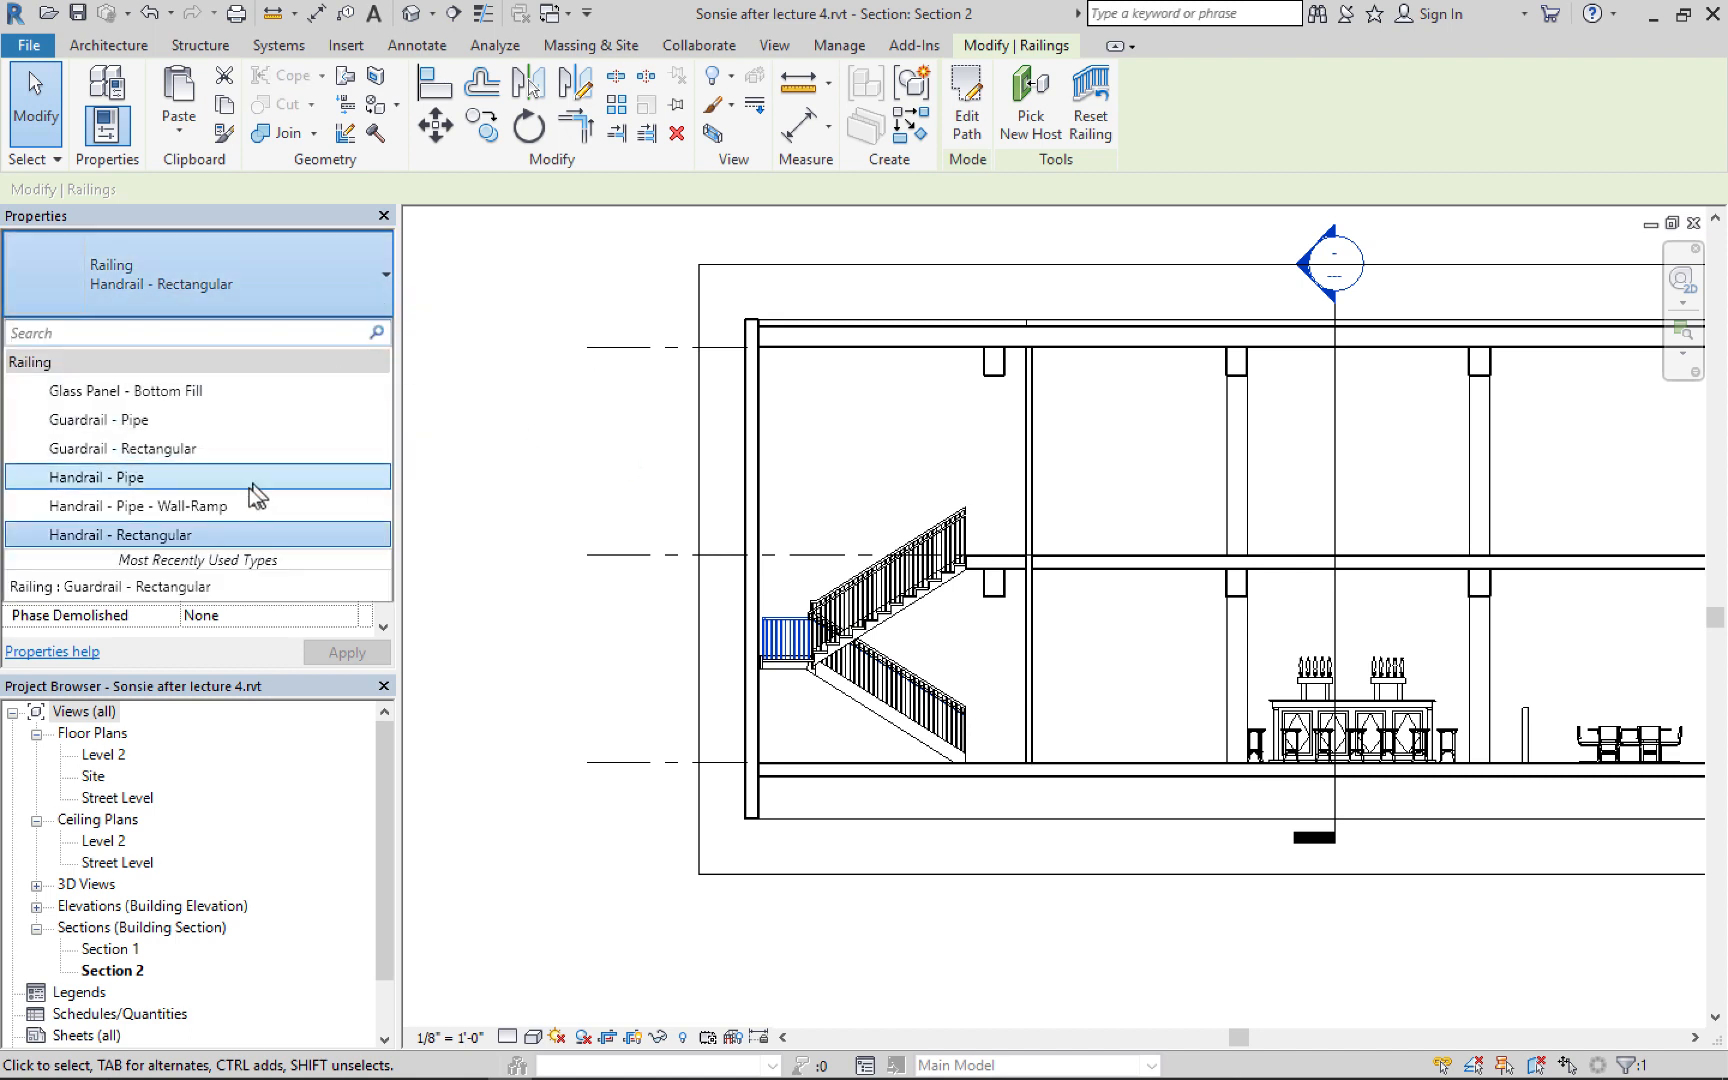
click(80, 515)
click(690, 655)
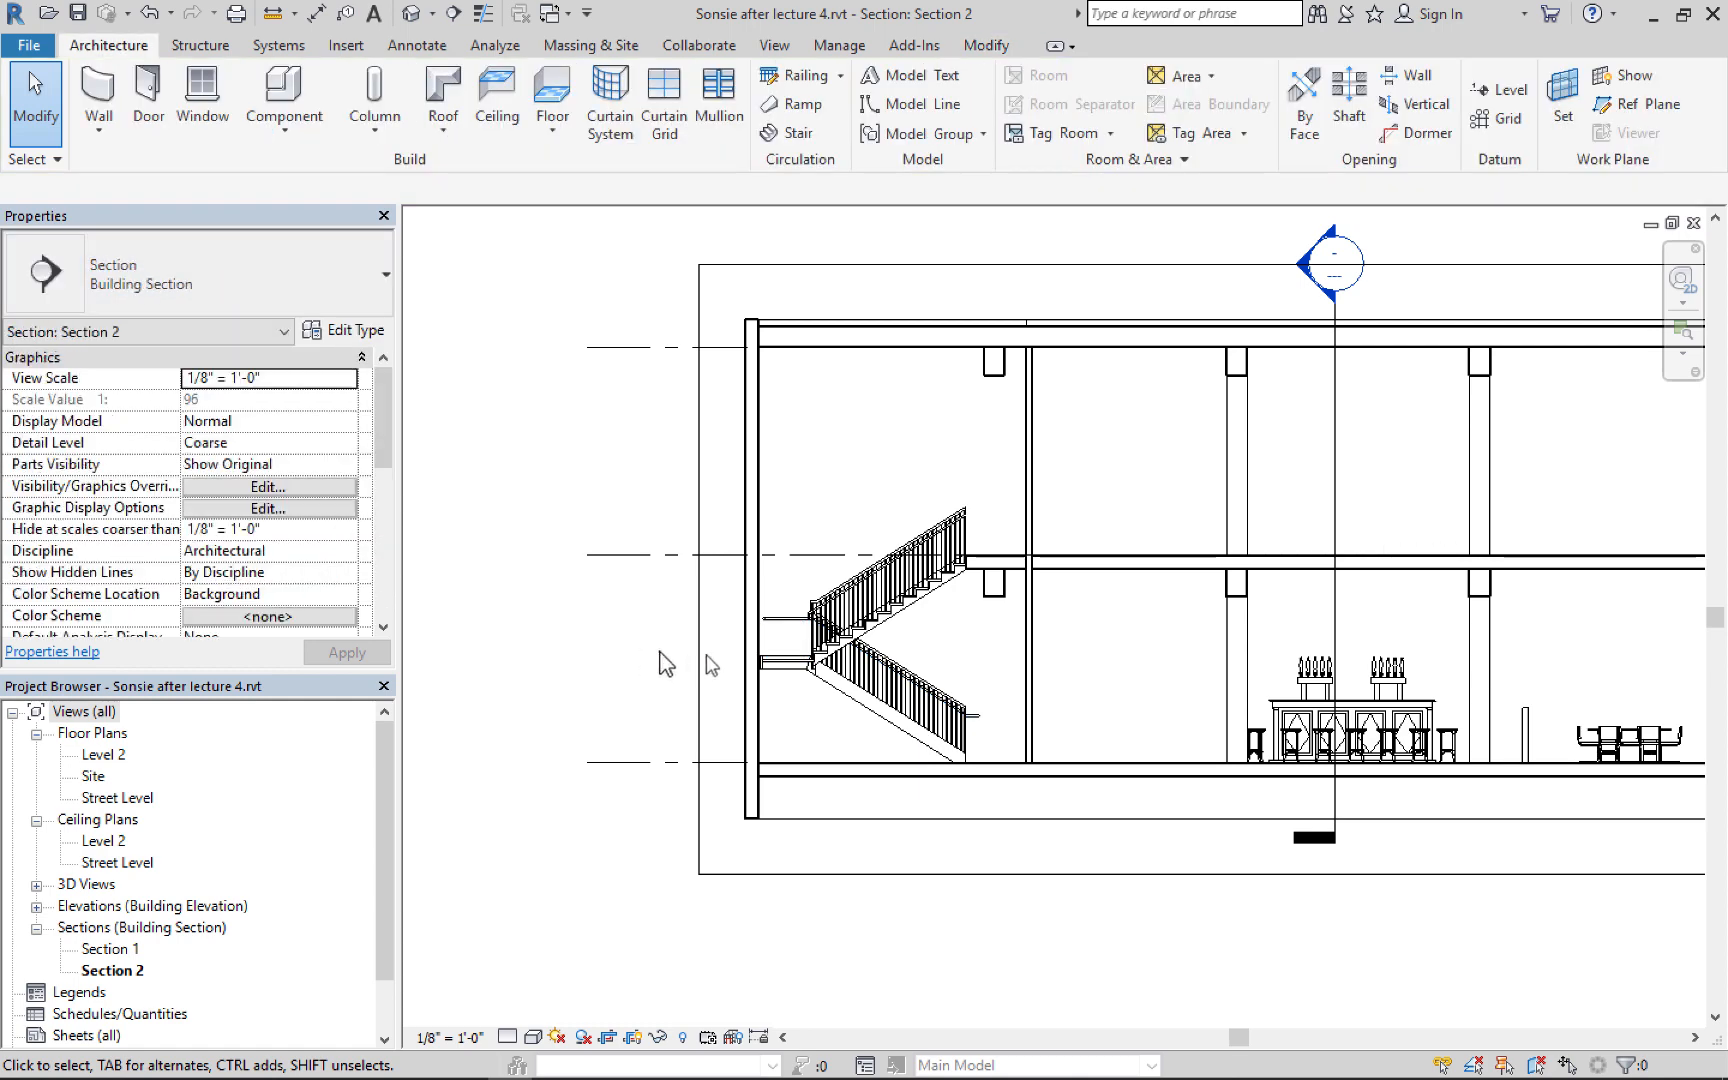
scroll(774, 620, up, 6)
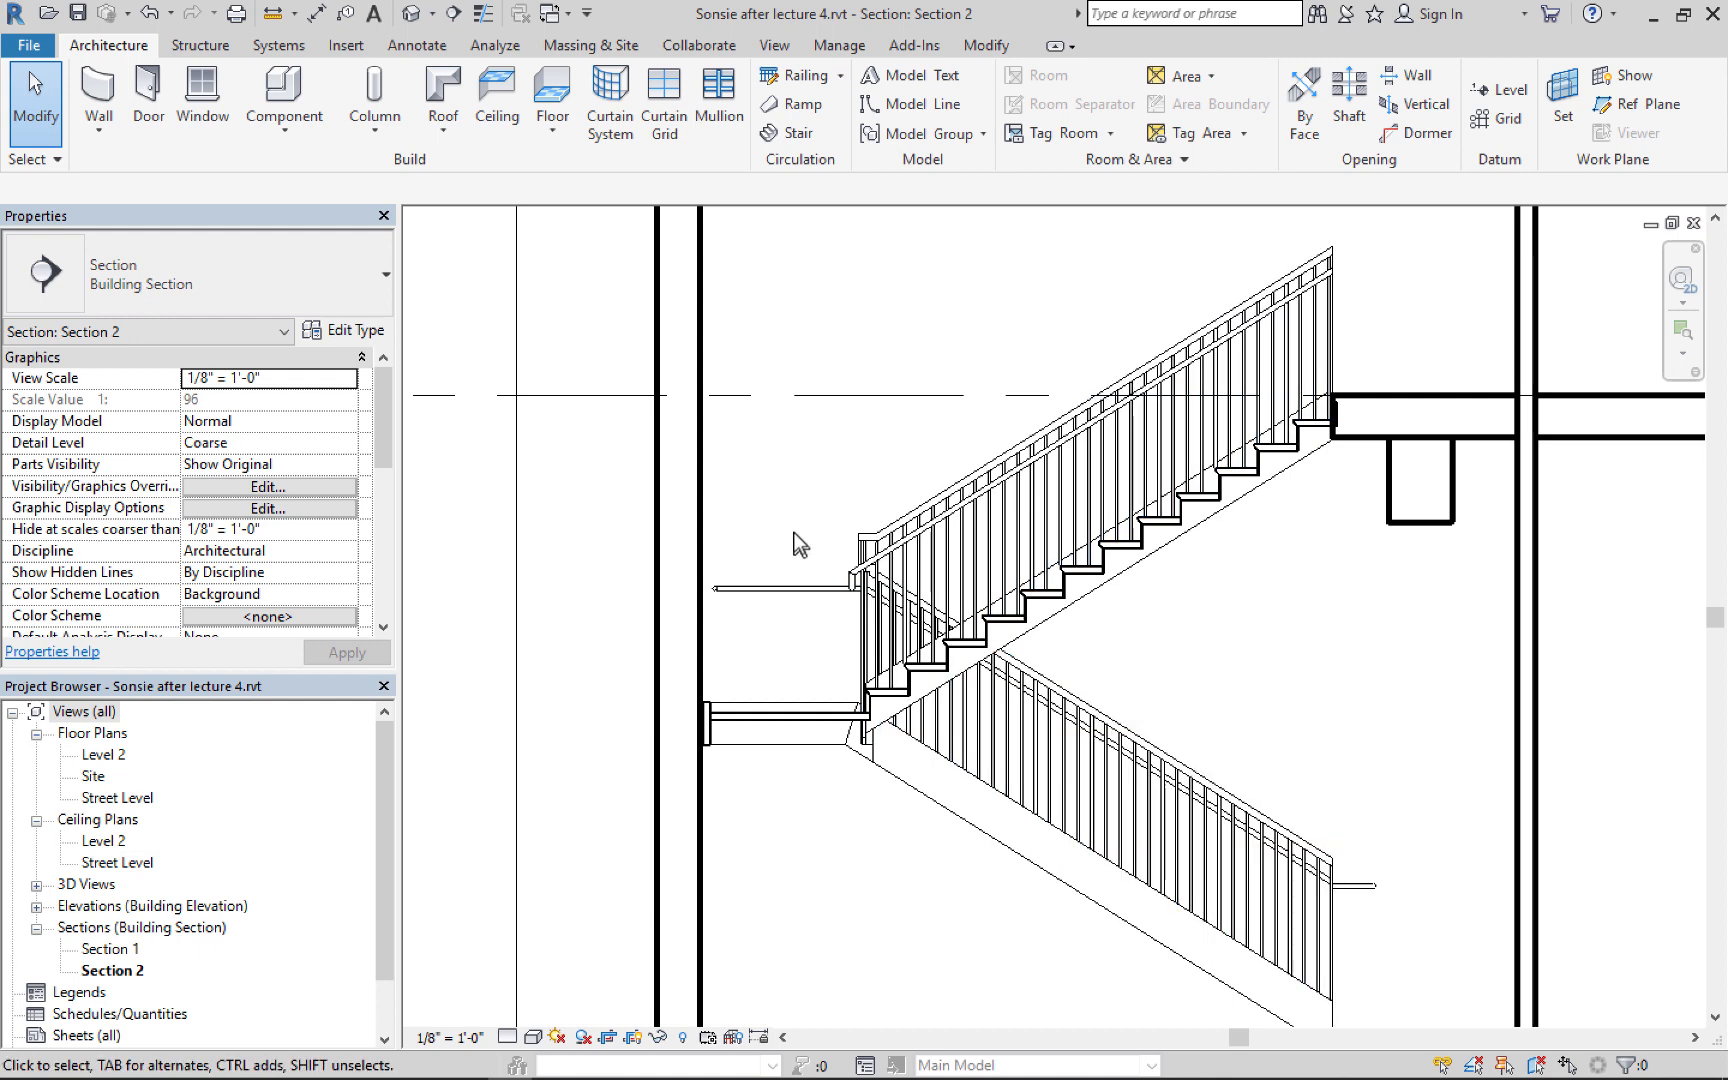
scroll(803, 539, down, 2)
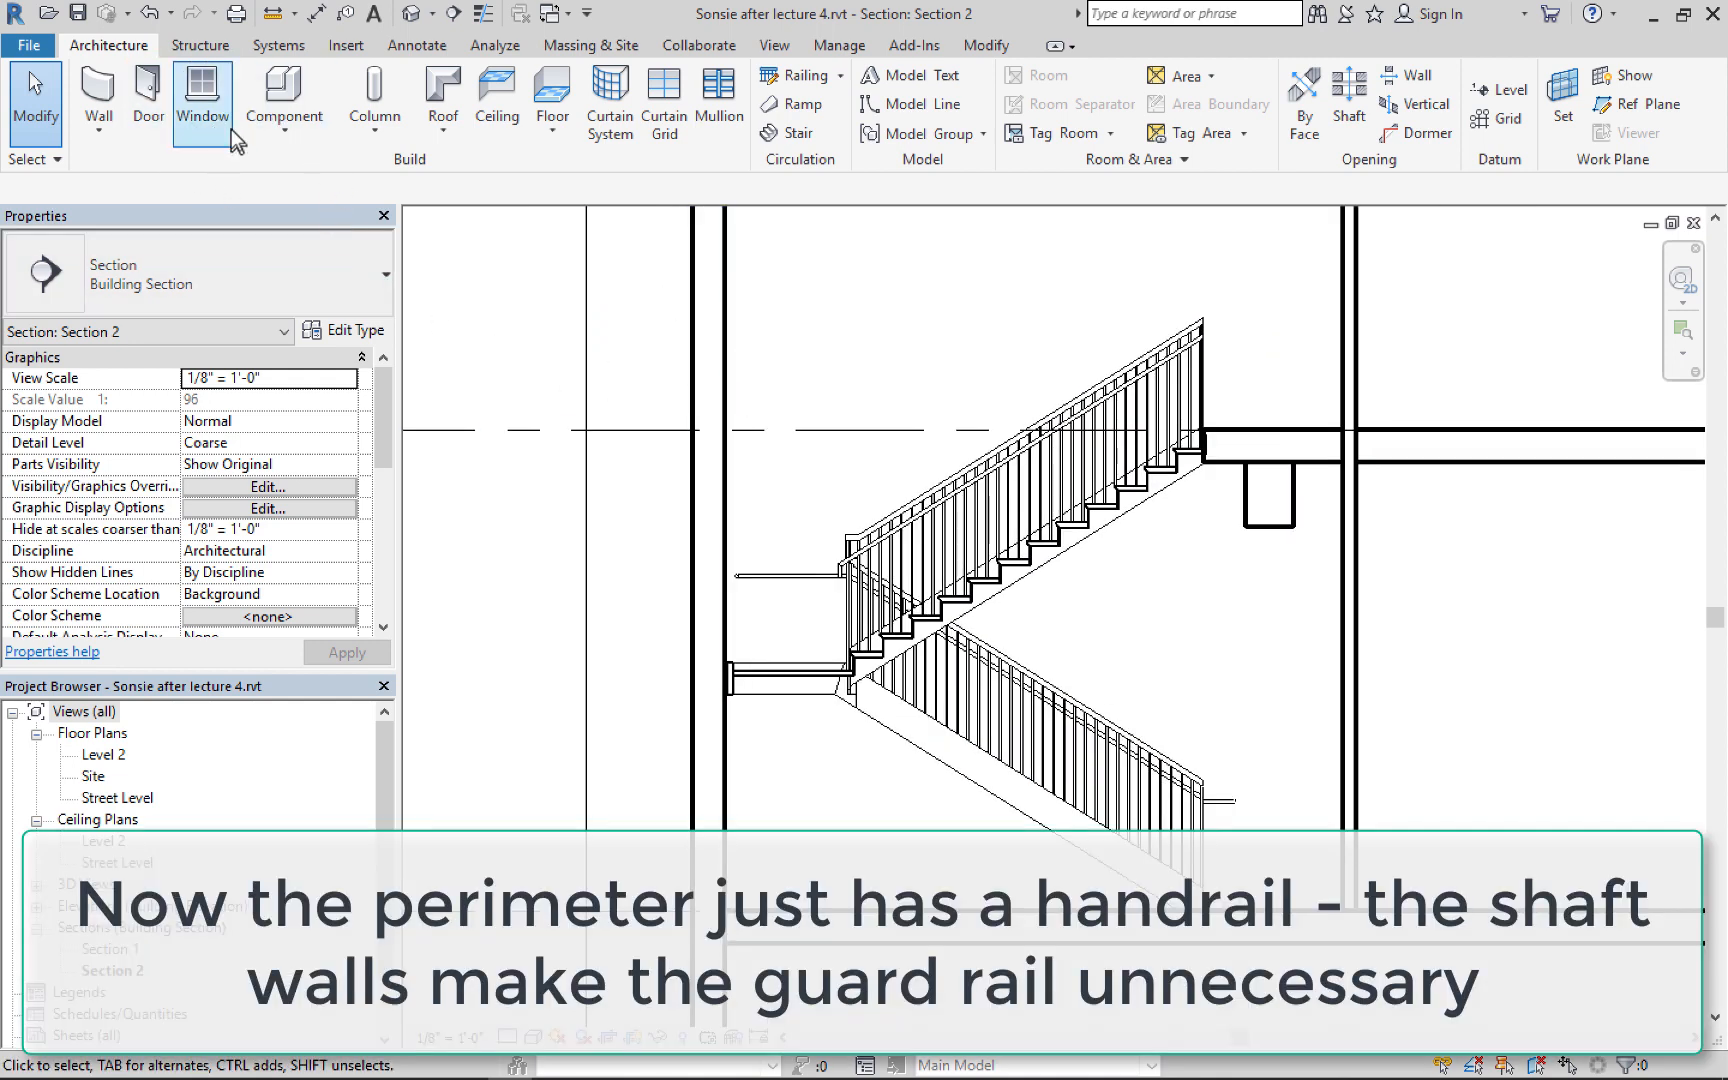
Open the Street Level floor plan at the stair and the open room beside it
double_click(95, 756)
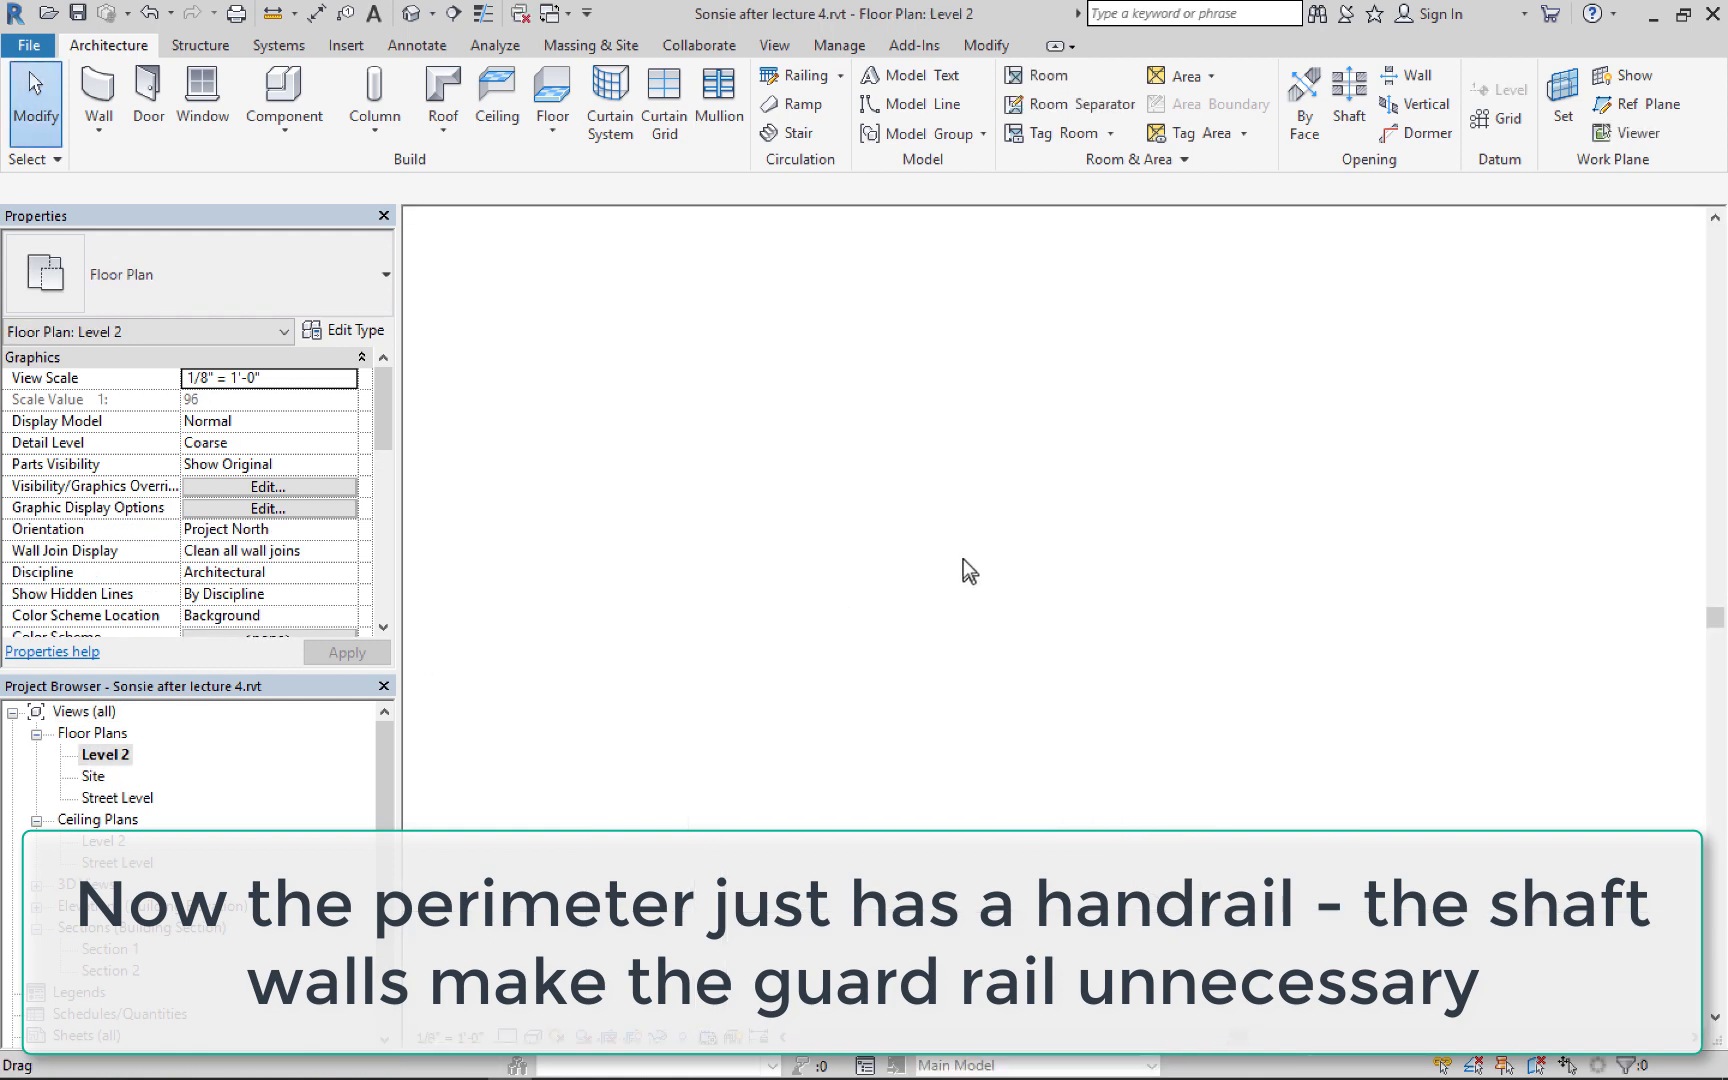
scroll(972, 515, up, 8)
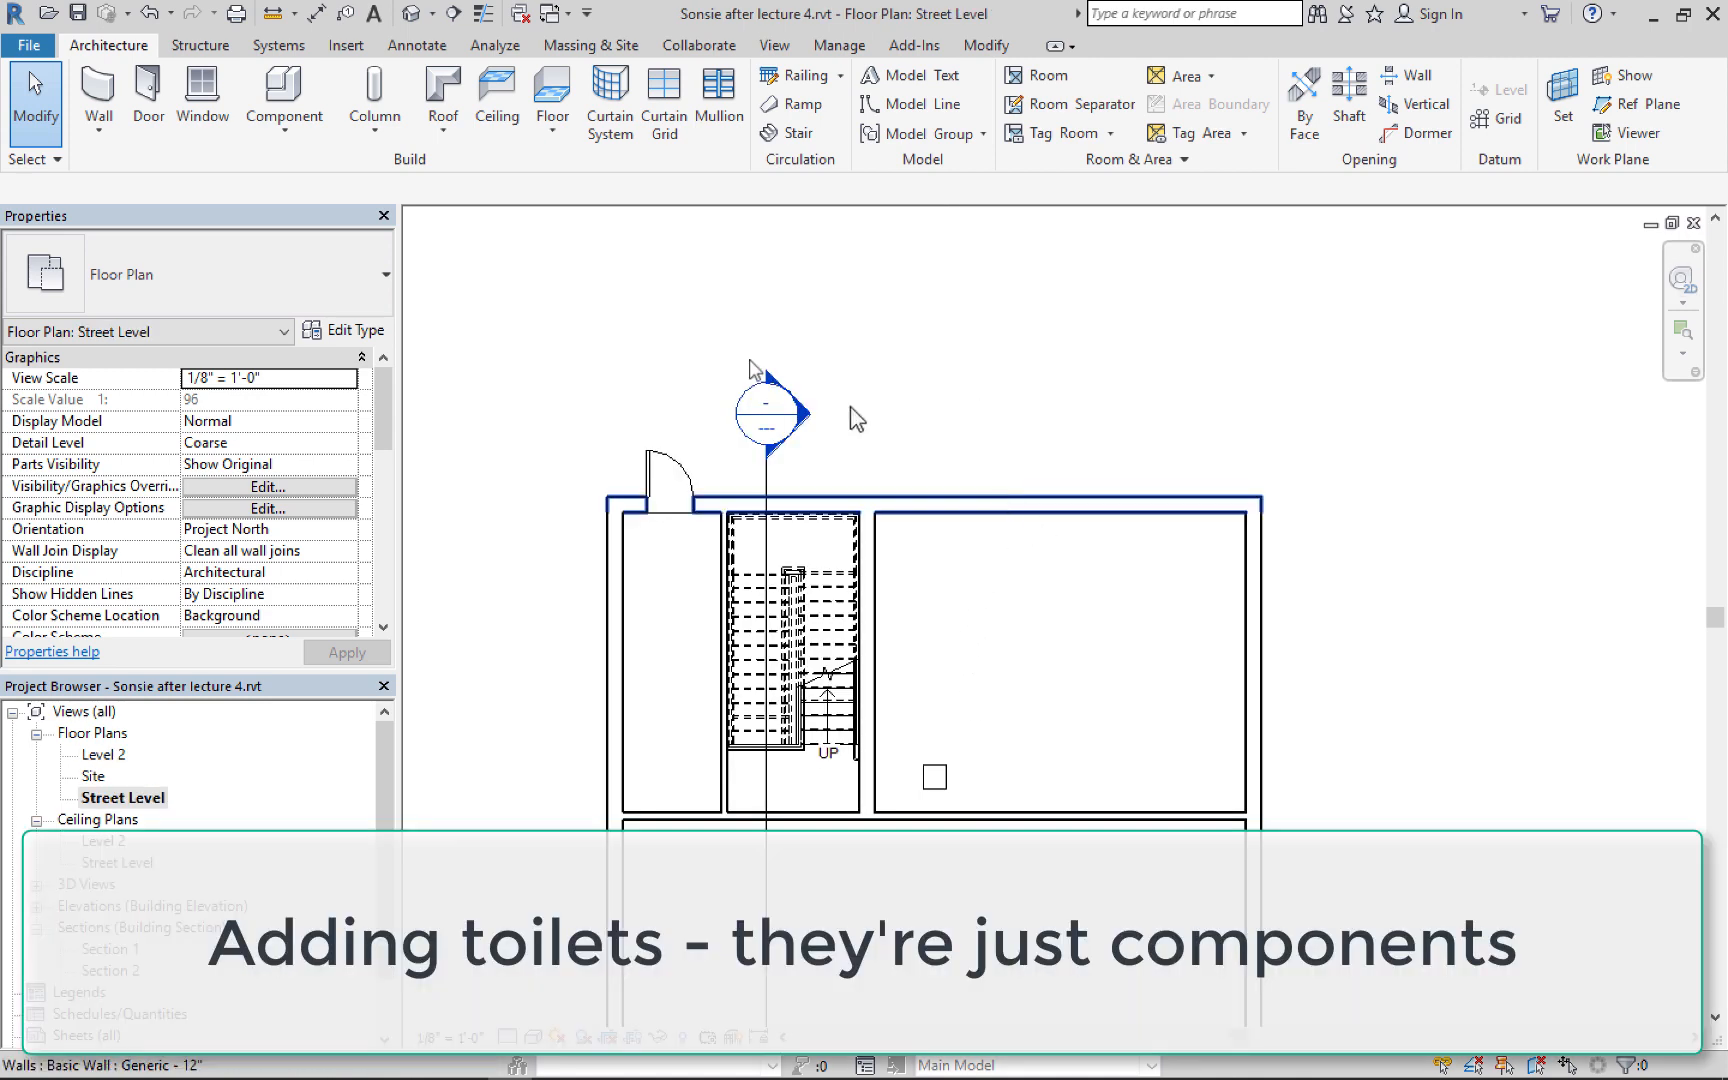
scroll(772, 728, up, 1)
scroll(772, 722, up, 1)
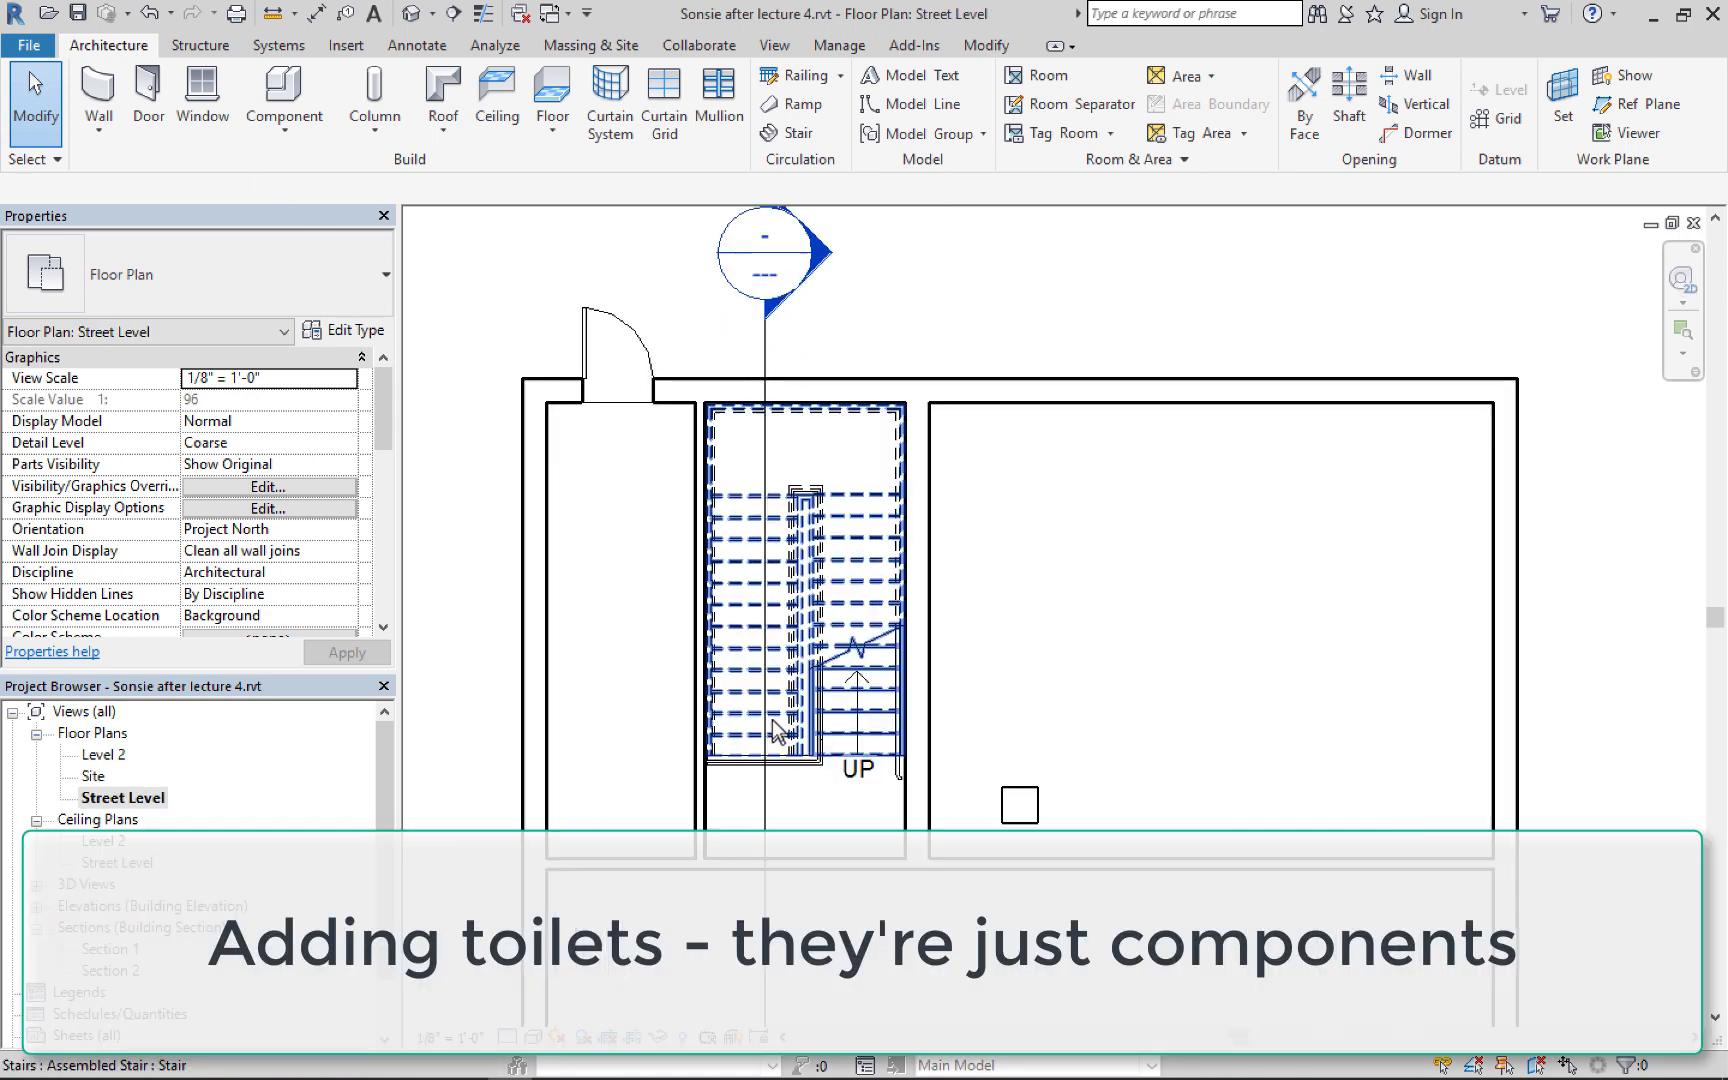
scroll(829, 727, up, 1)
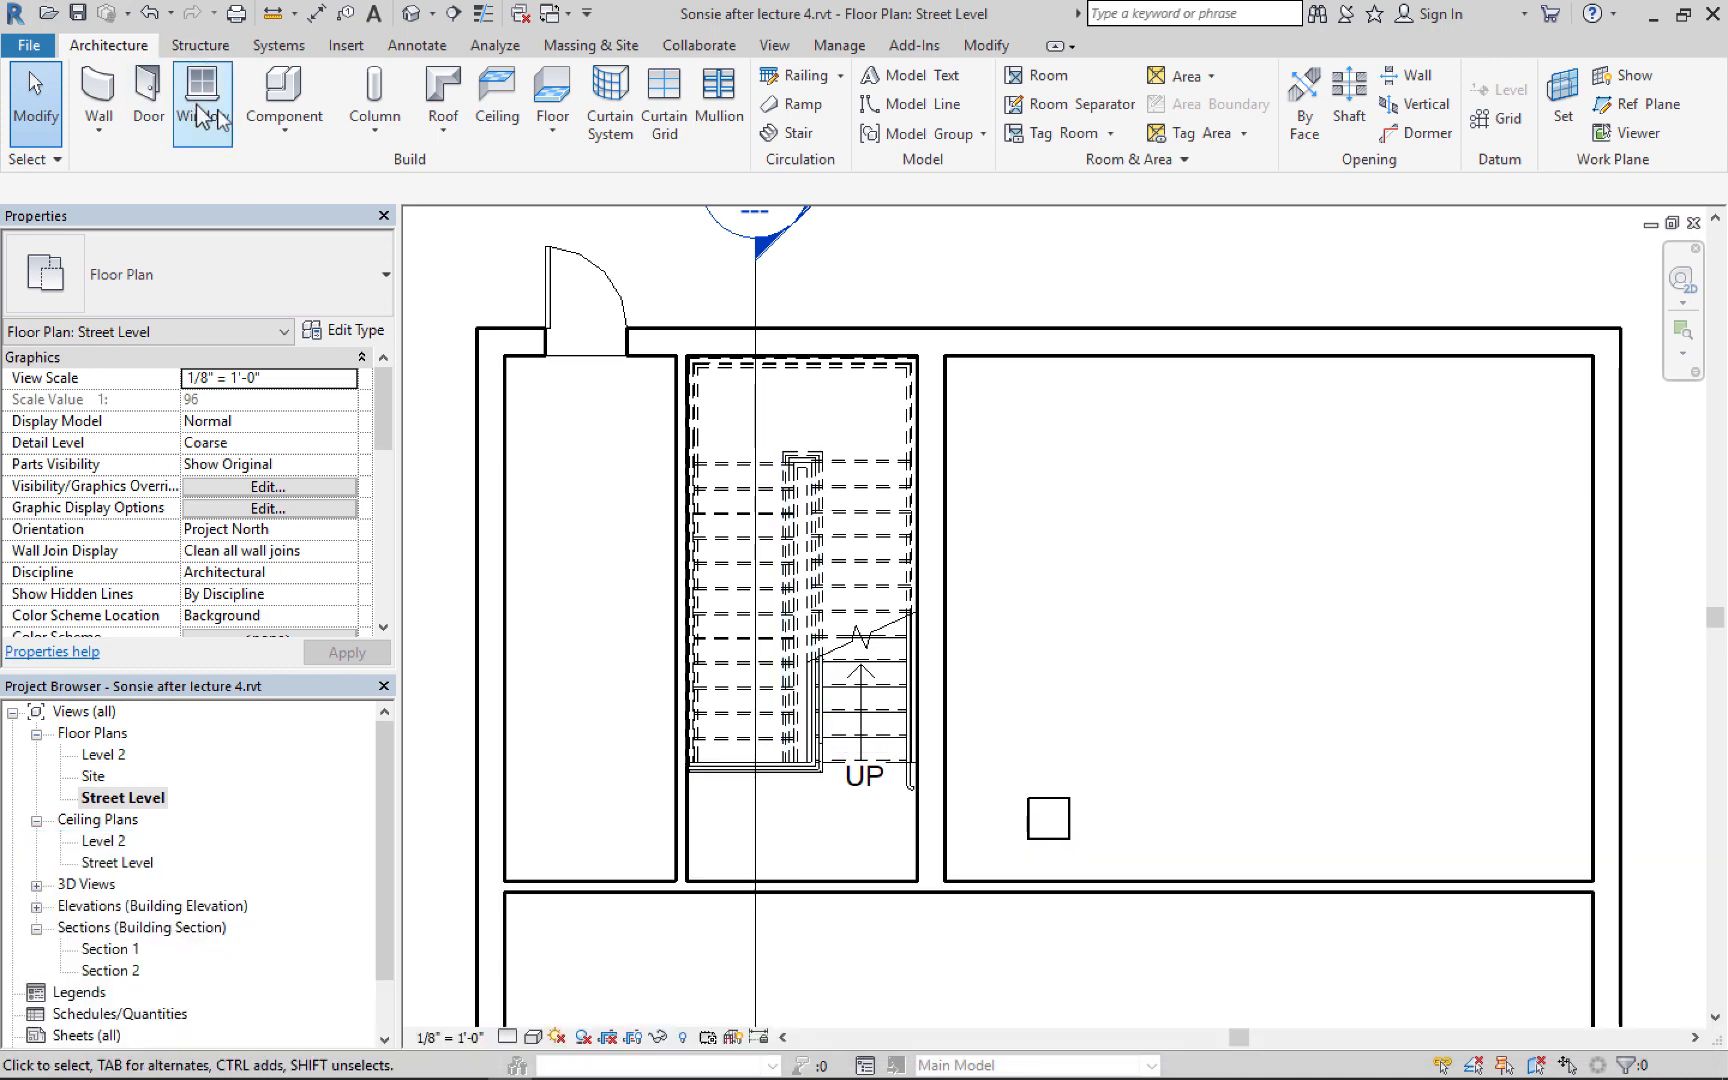
Start placing a component and browse the US Imperial family library to the architectural plumbing fixtures' Water Closets folder
click(278, 100)
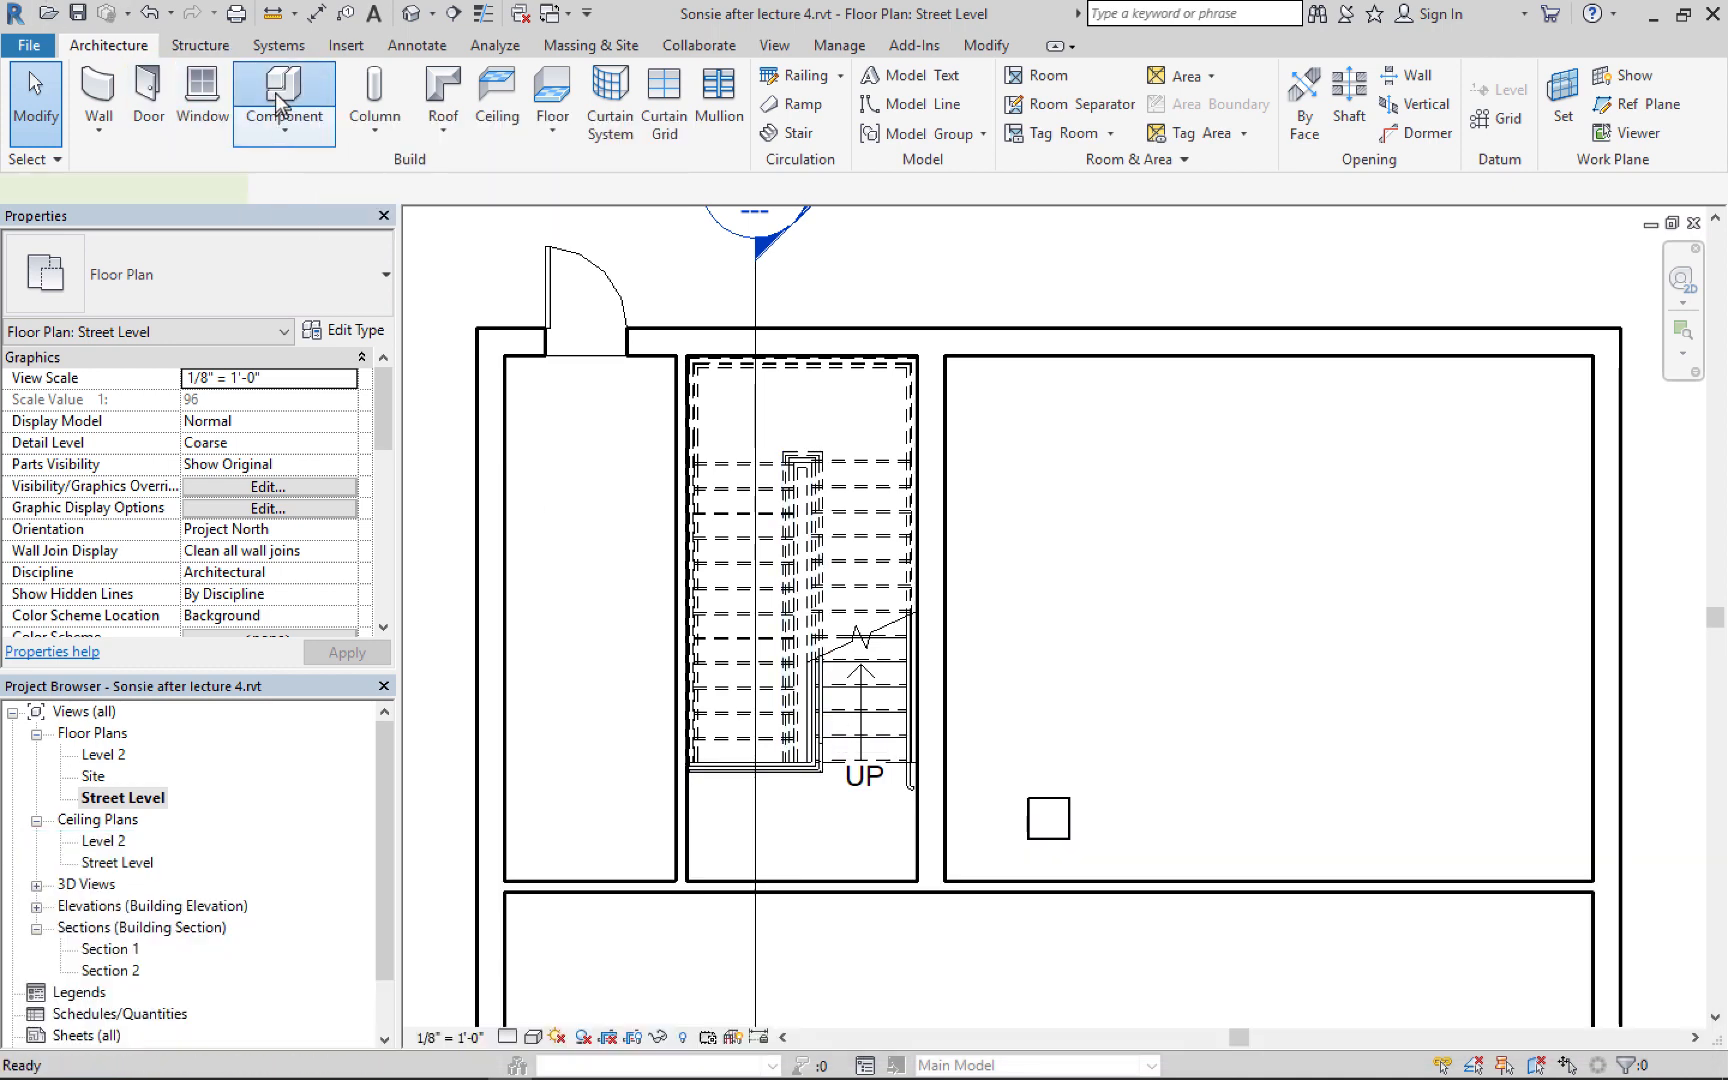
click(979, 99)
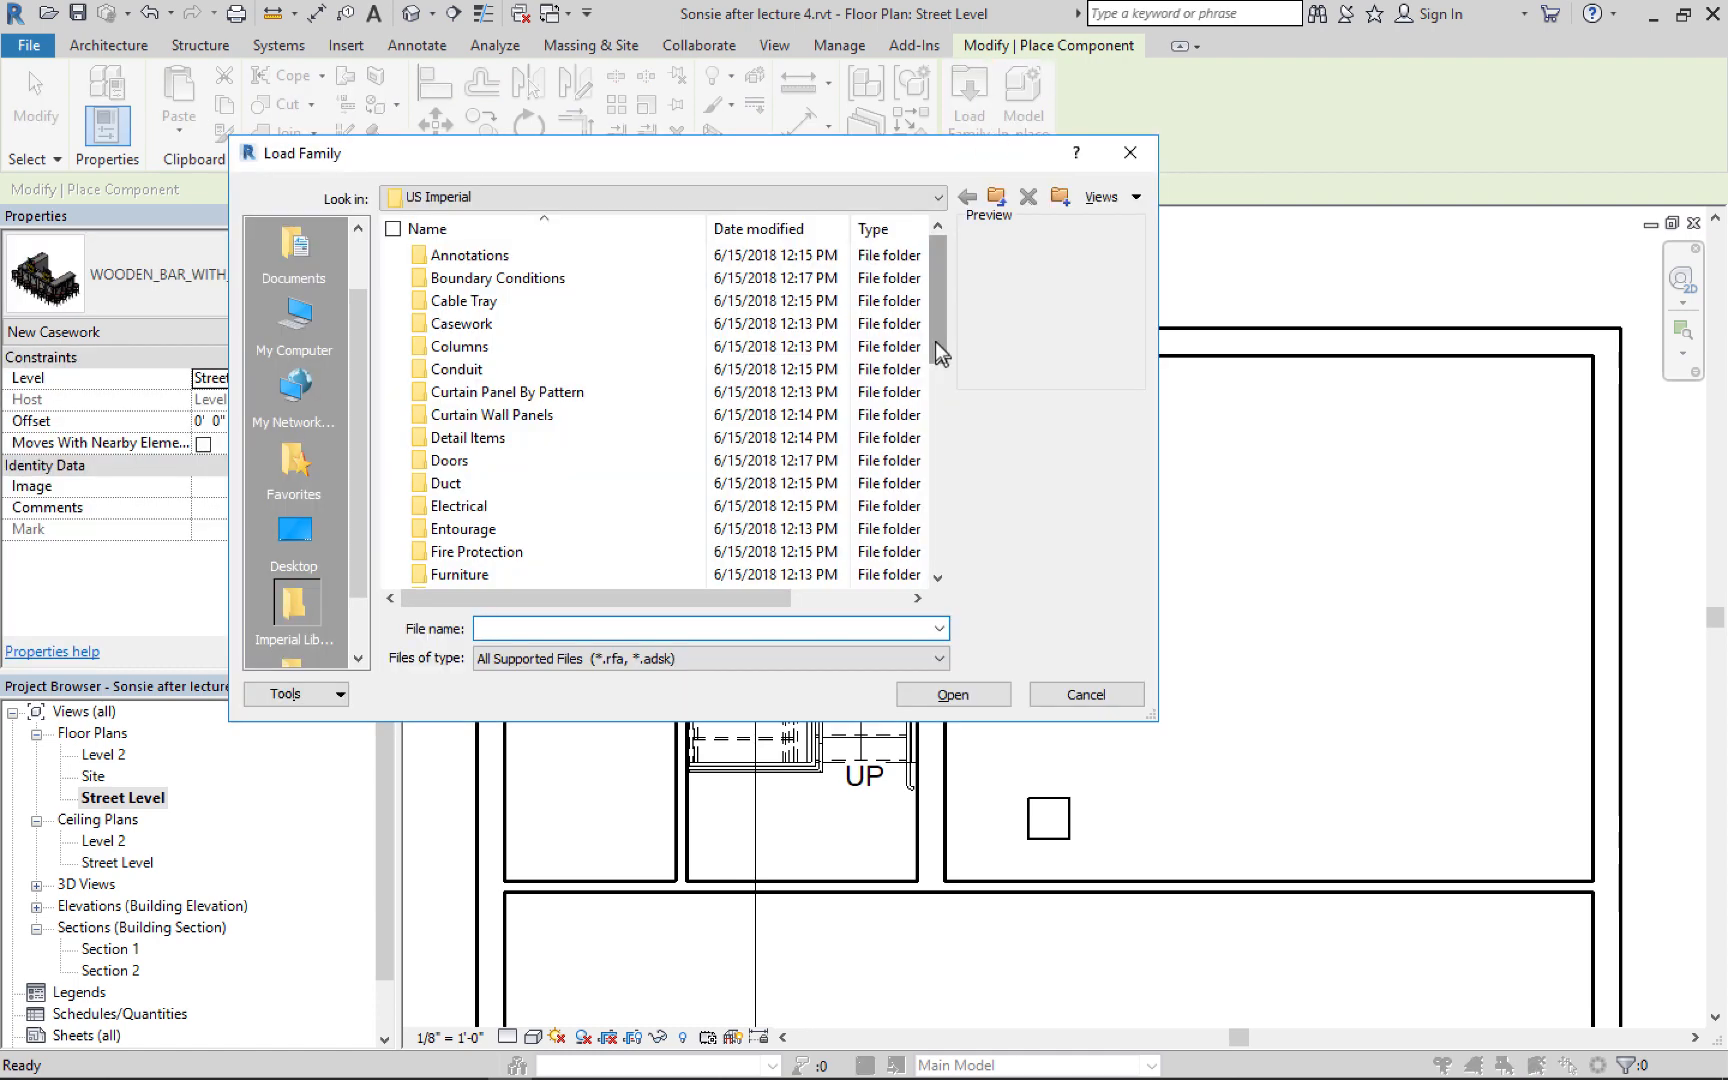
drag(936, 342, 948, 447)
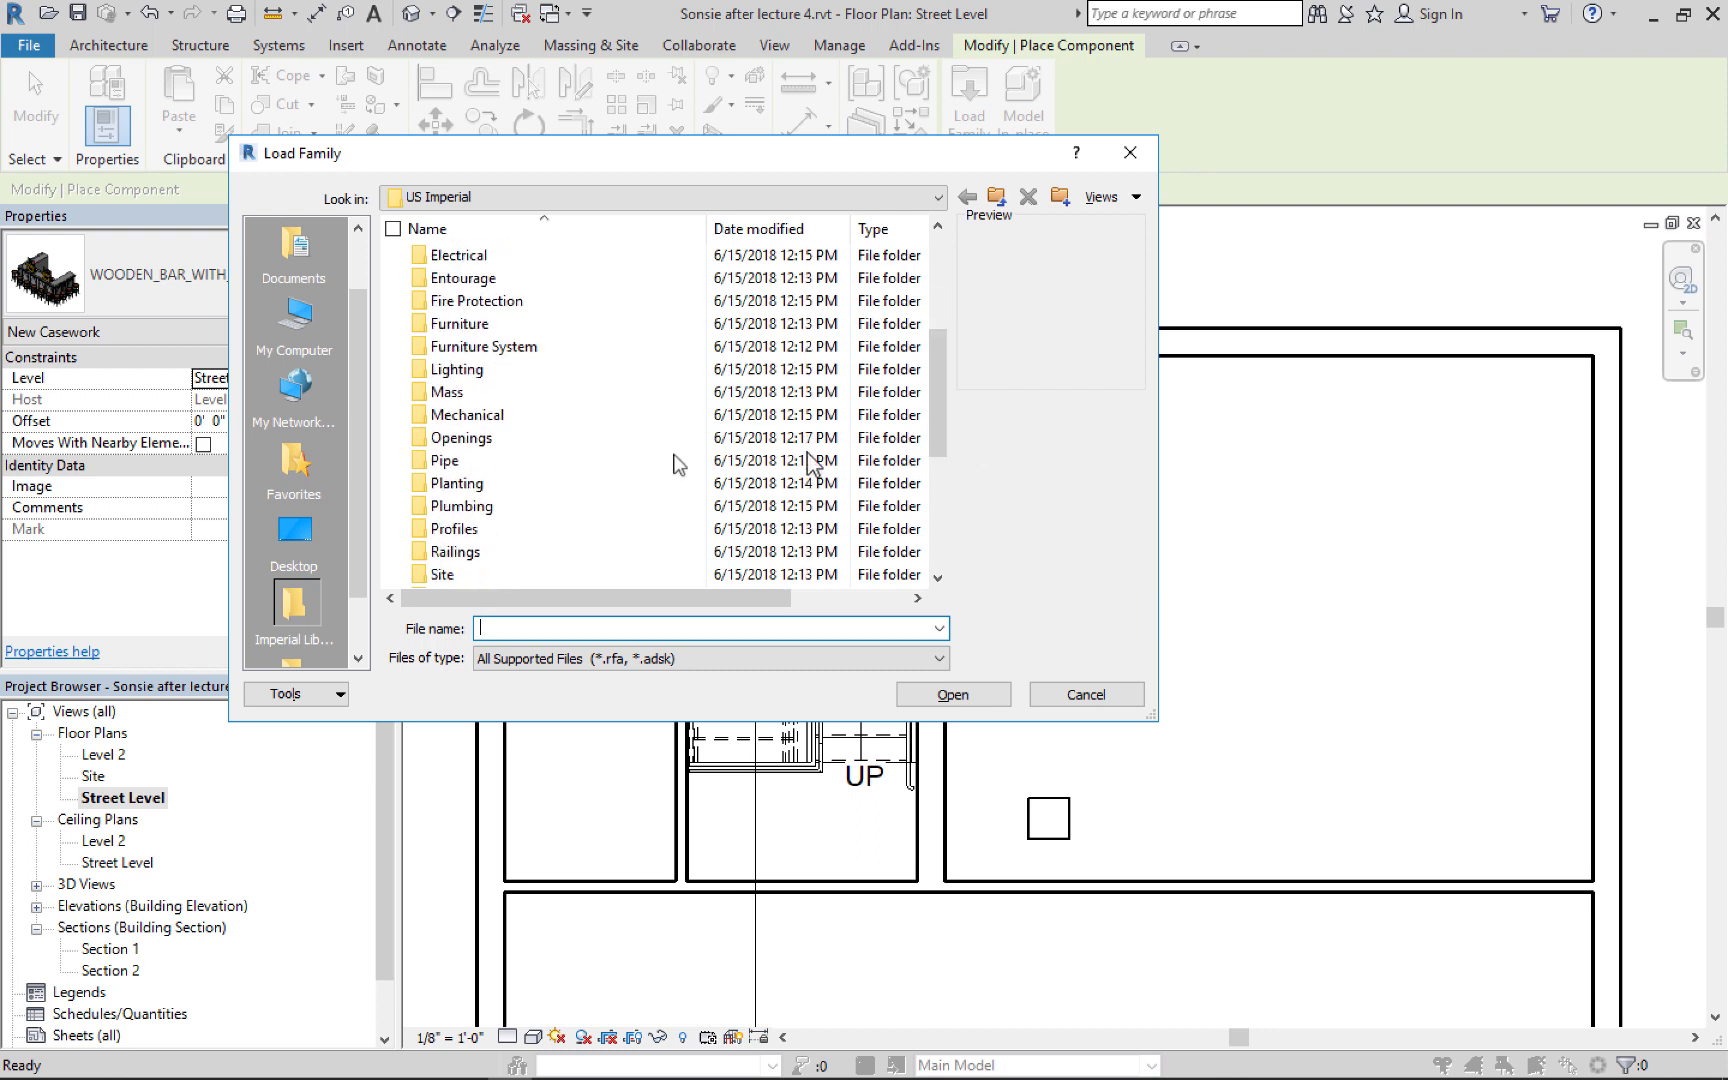
click(463, 508)
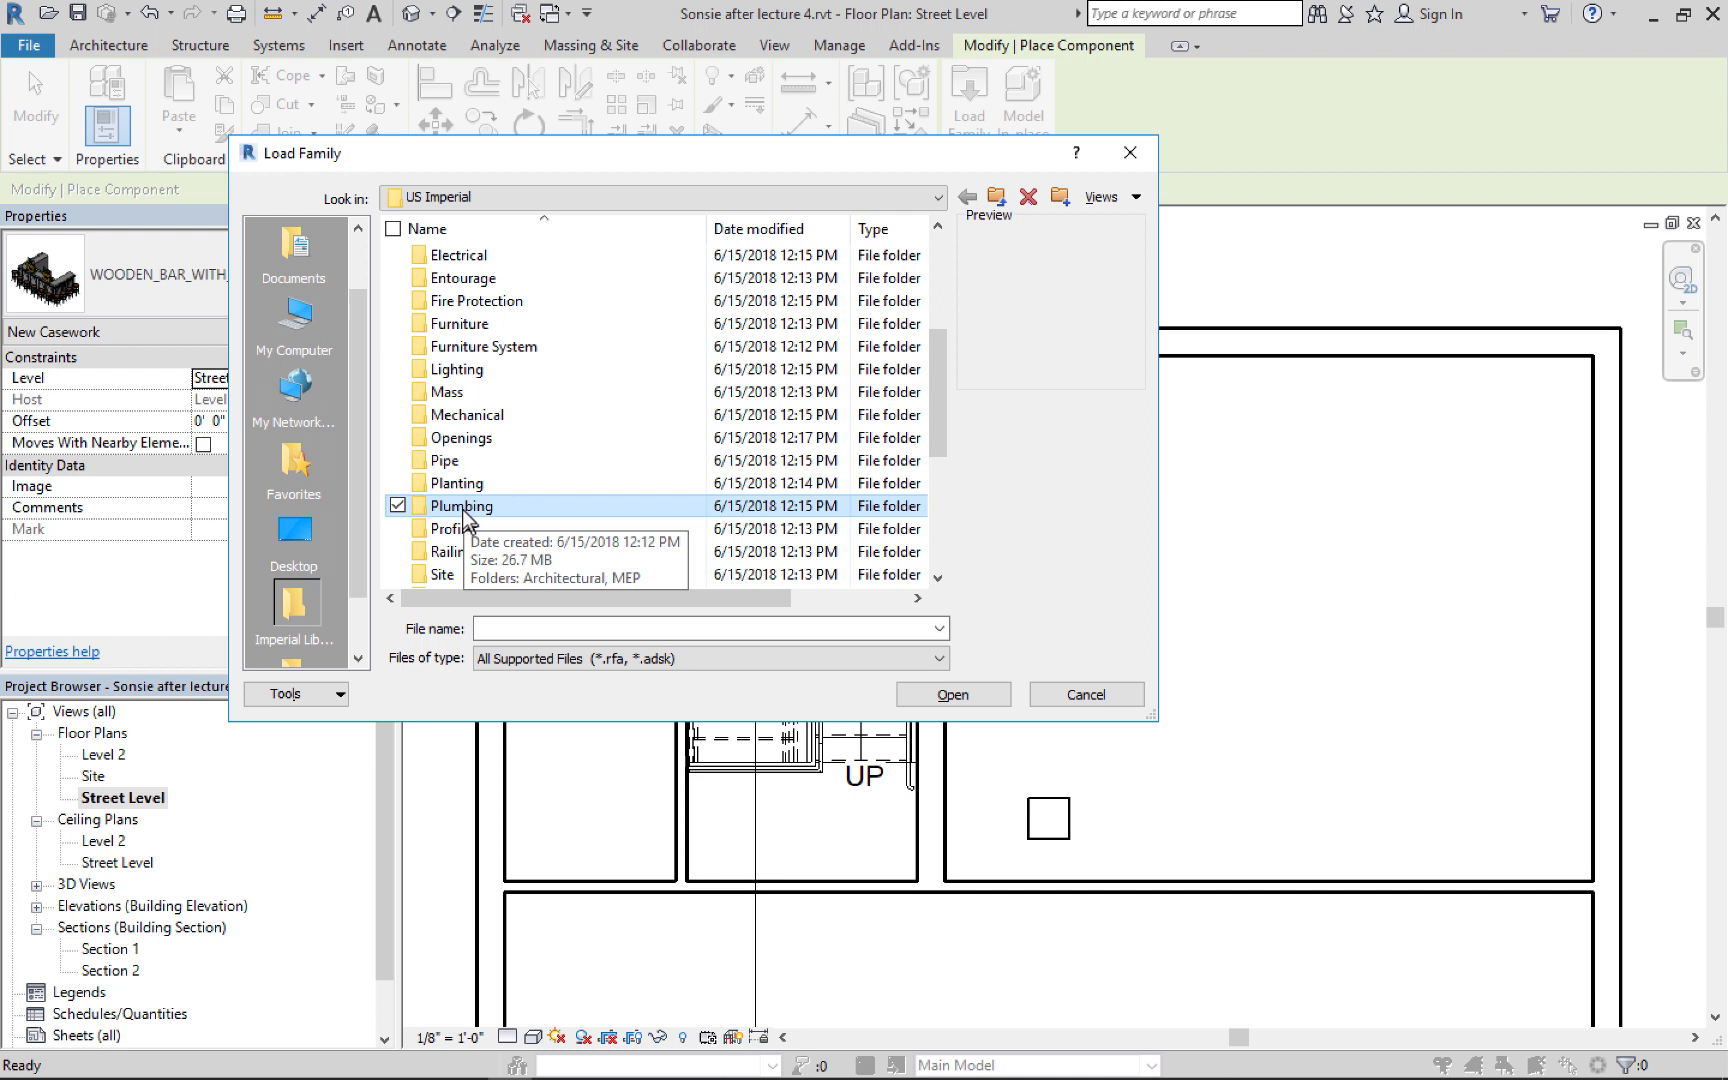
double_click(462, 509)
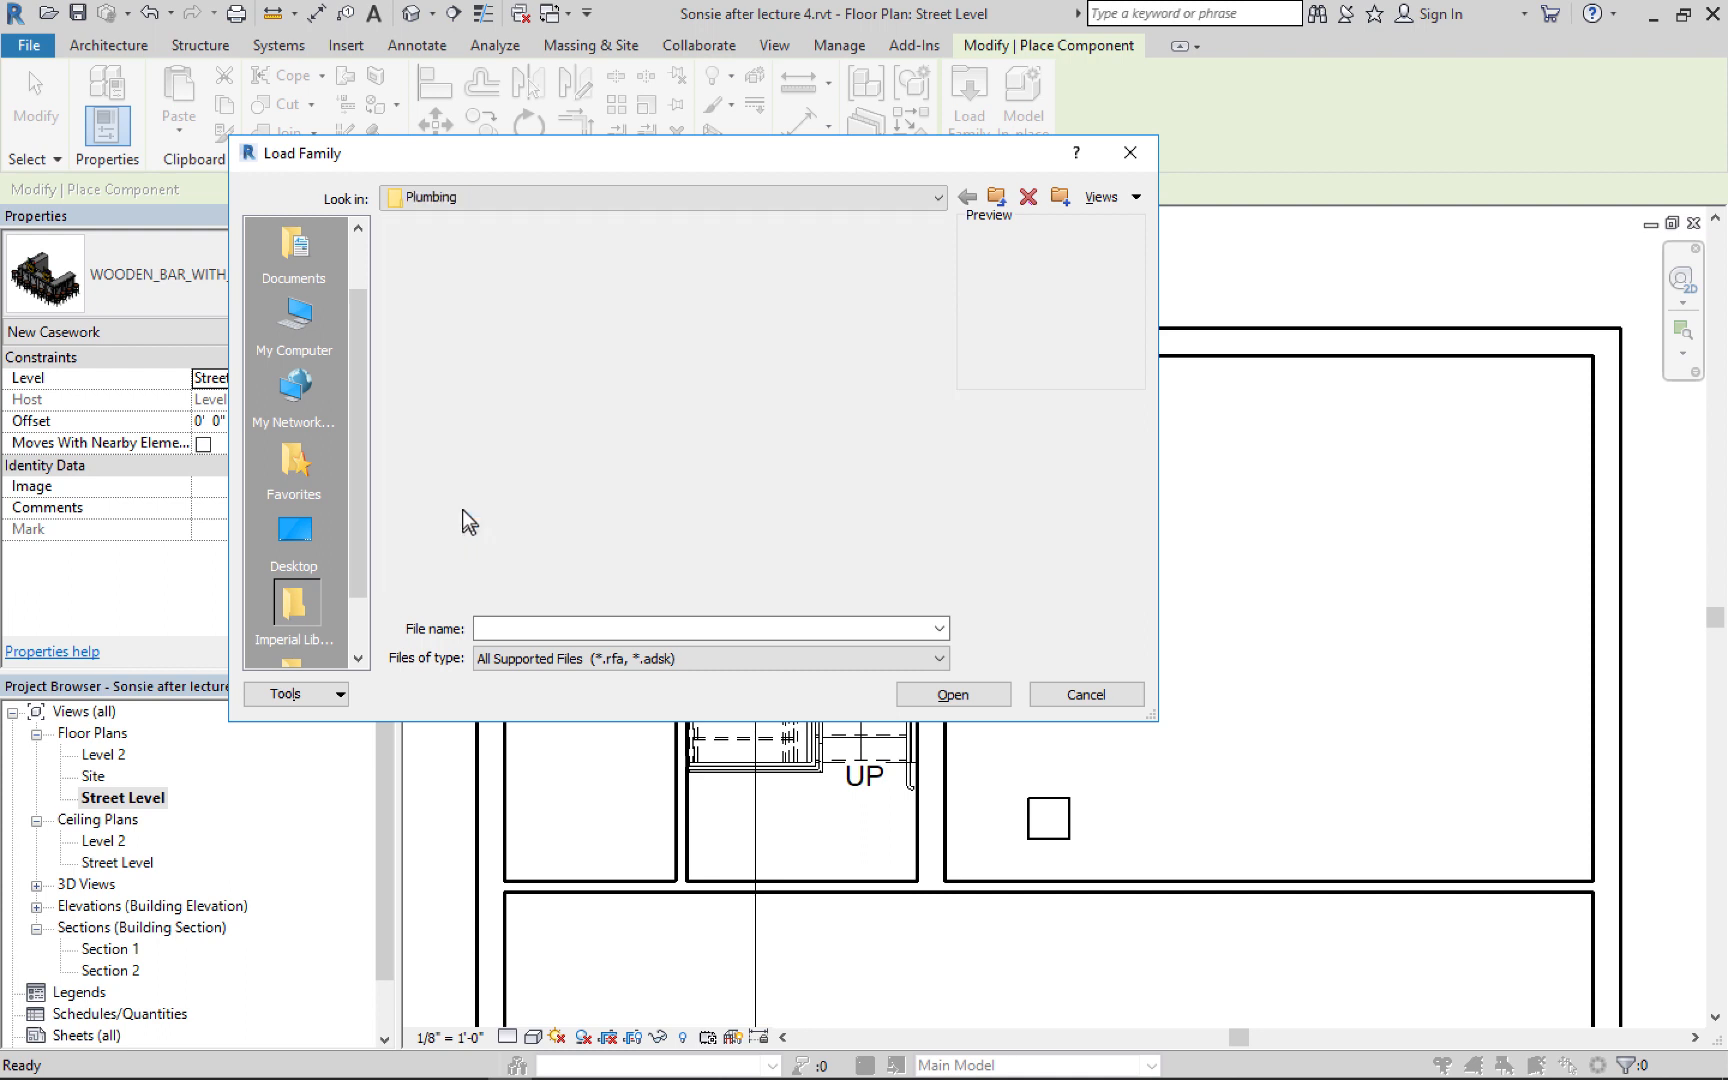
click(458, 263)
double_click(458, 263)
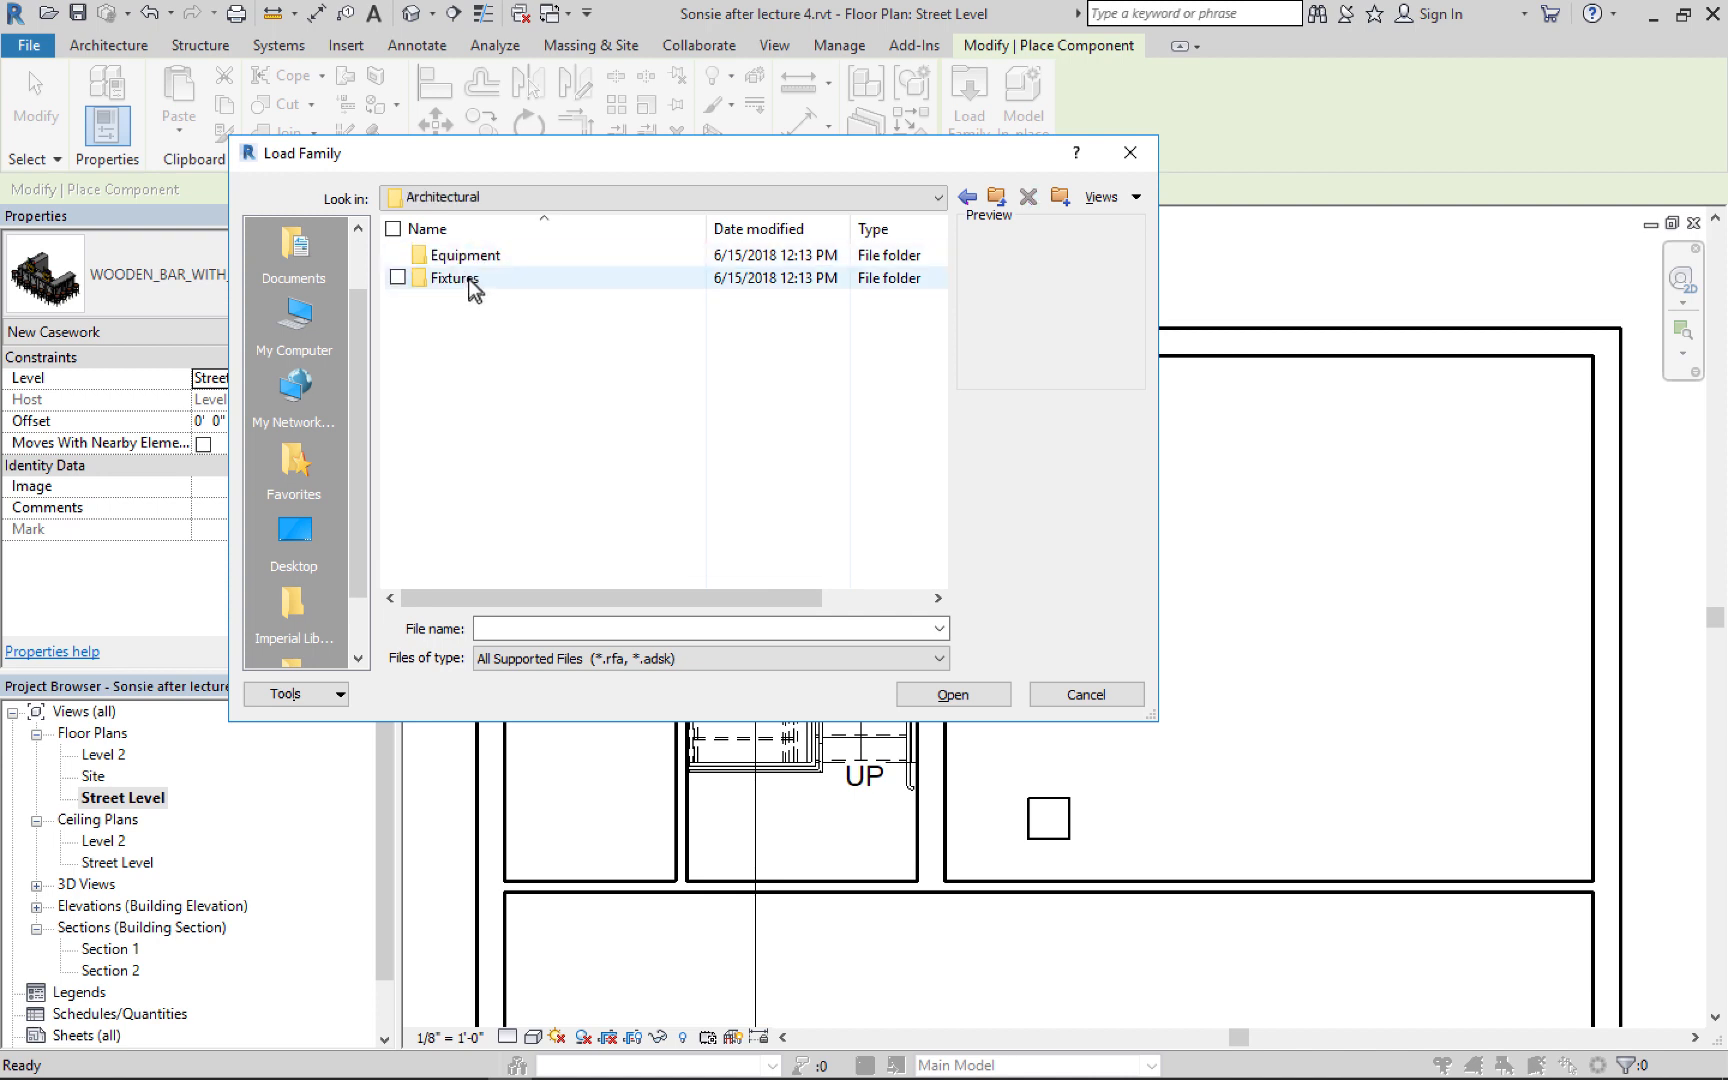
double_click(467, 279)
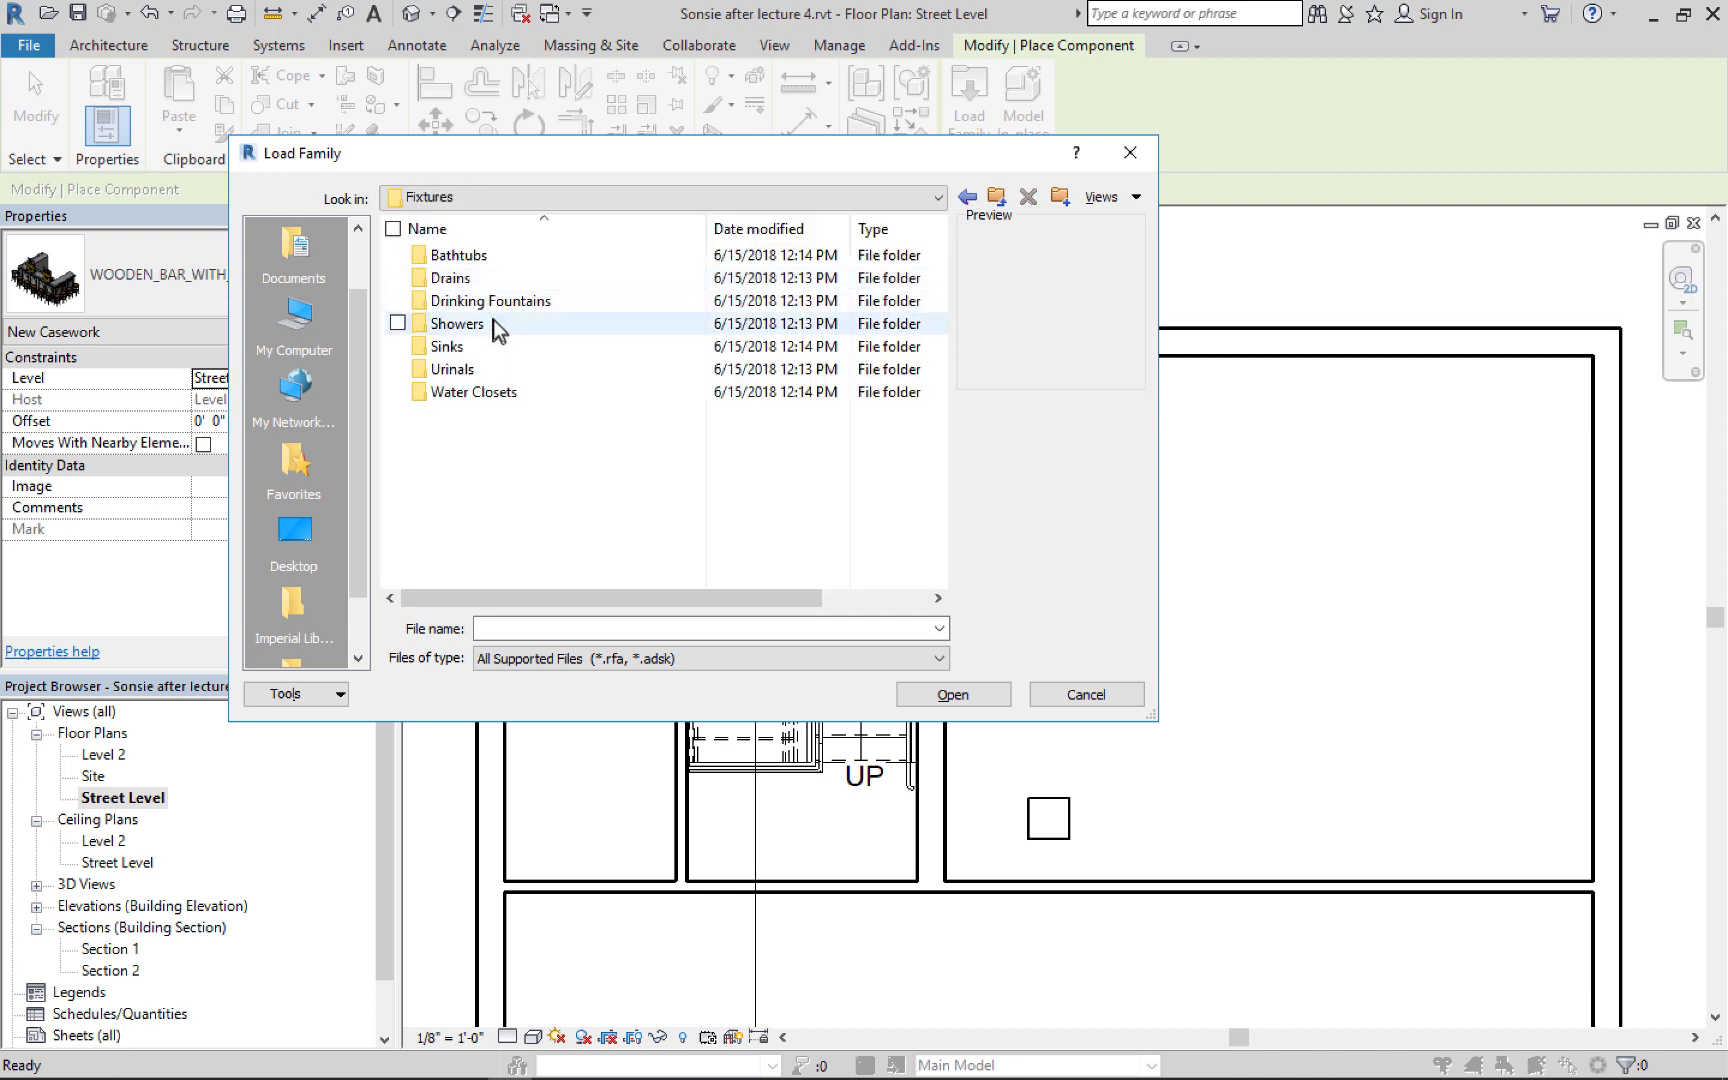
double_click(474, 392)
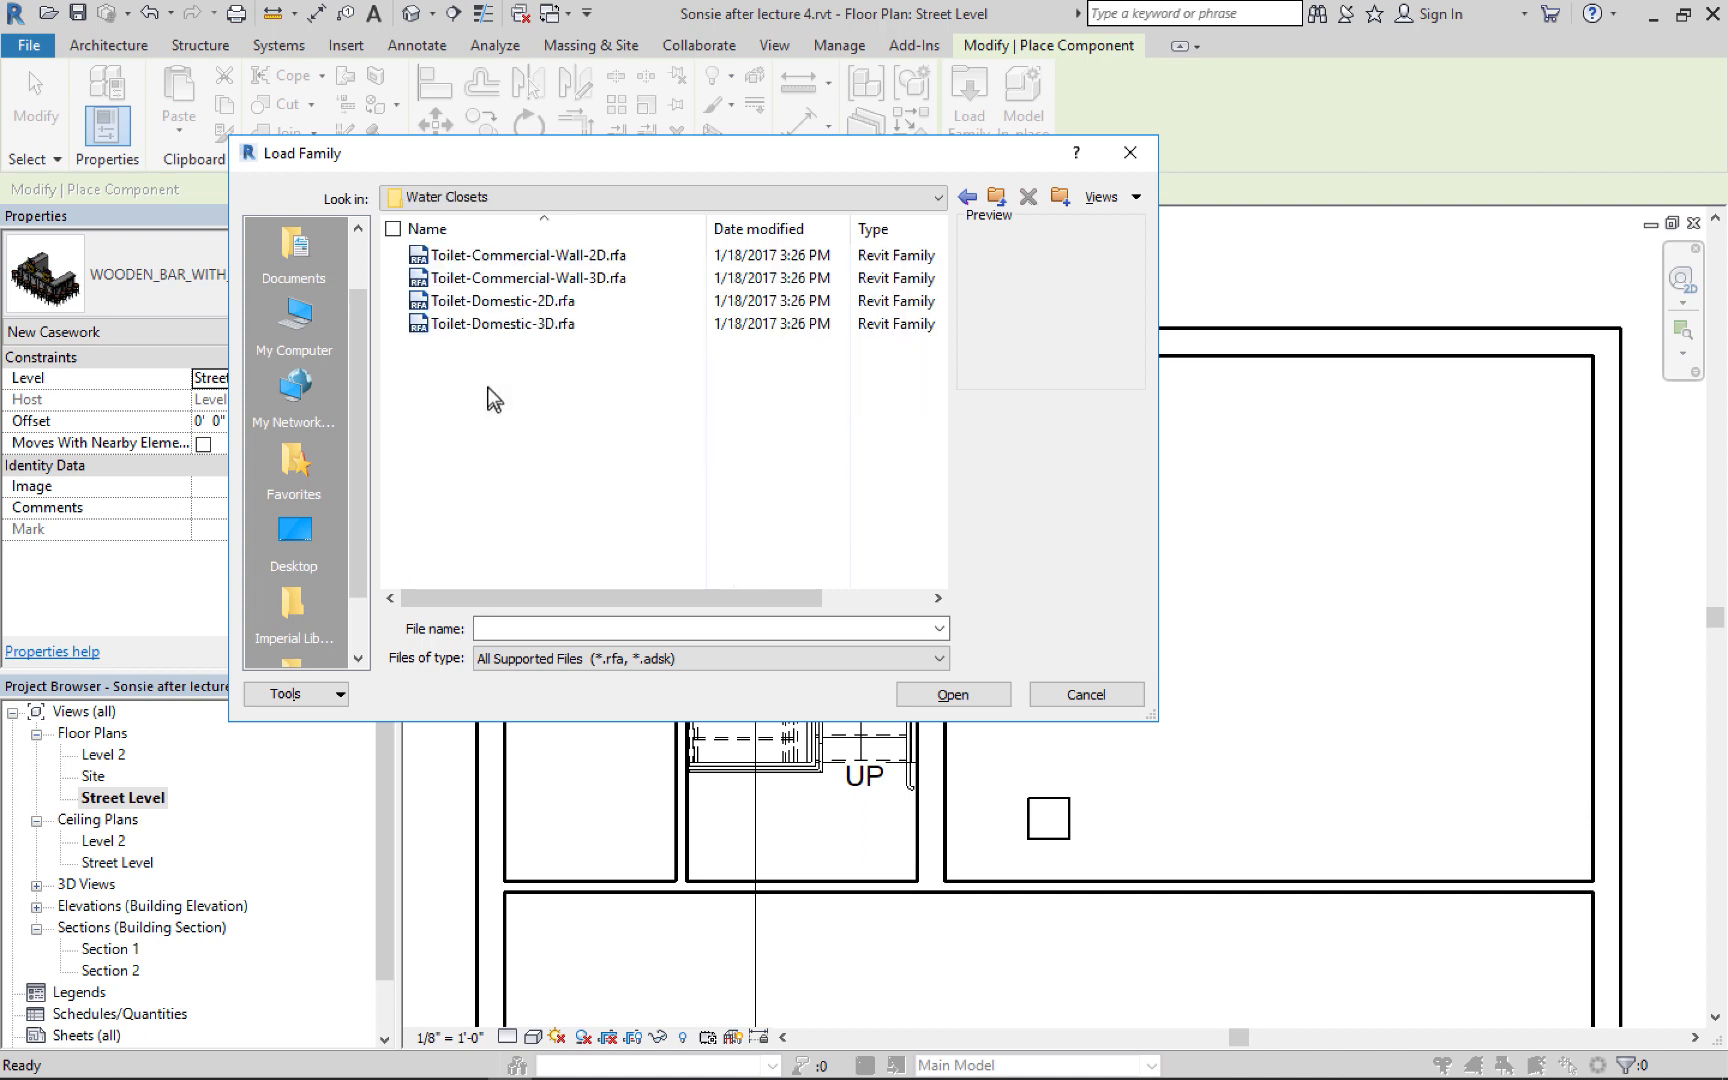
Load Toilet-Commercial-Wall-3D and place two toilets on the room's stair-side wall, about 3' and 10' from the upper exterior wall
click(511, 283)
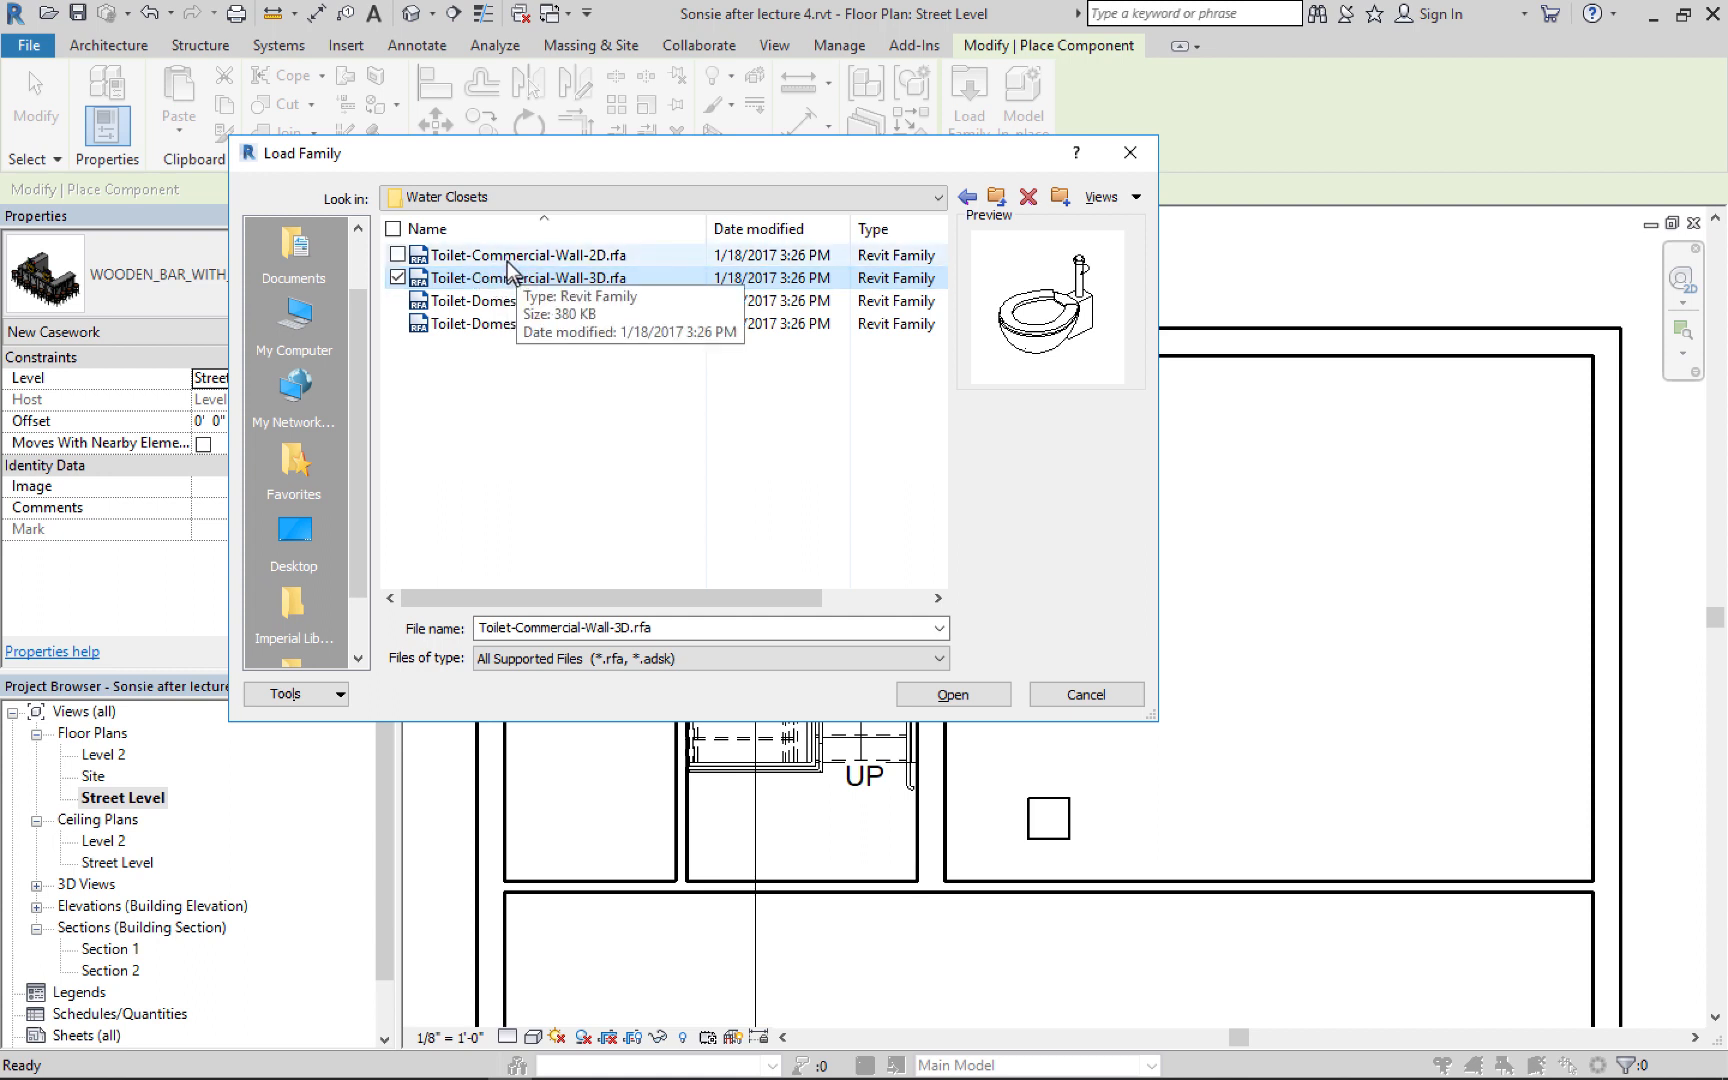
click(508, 260)
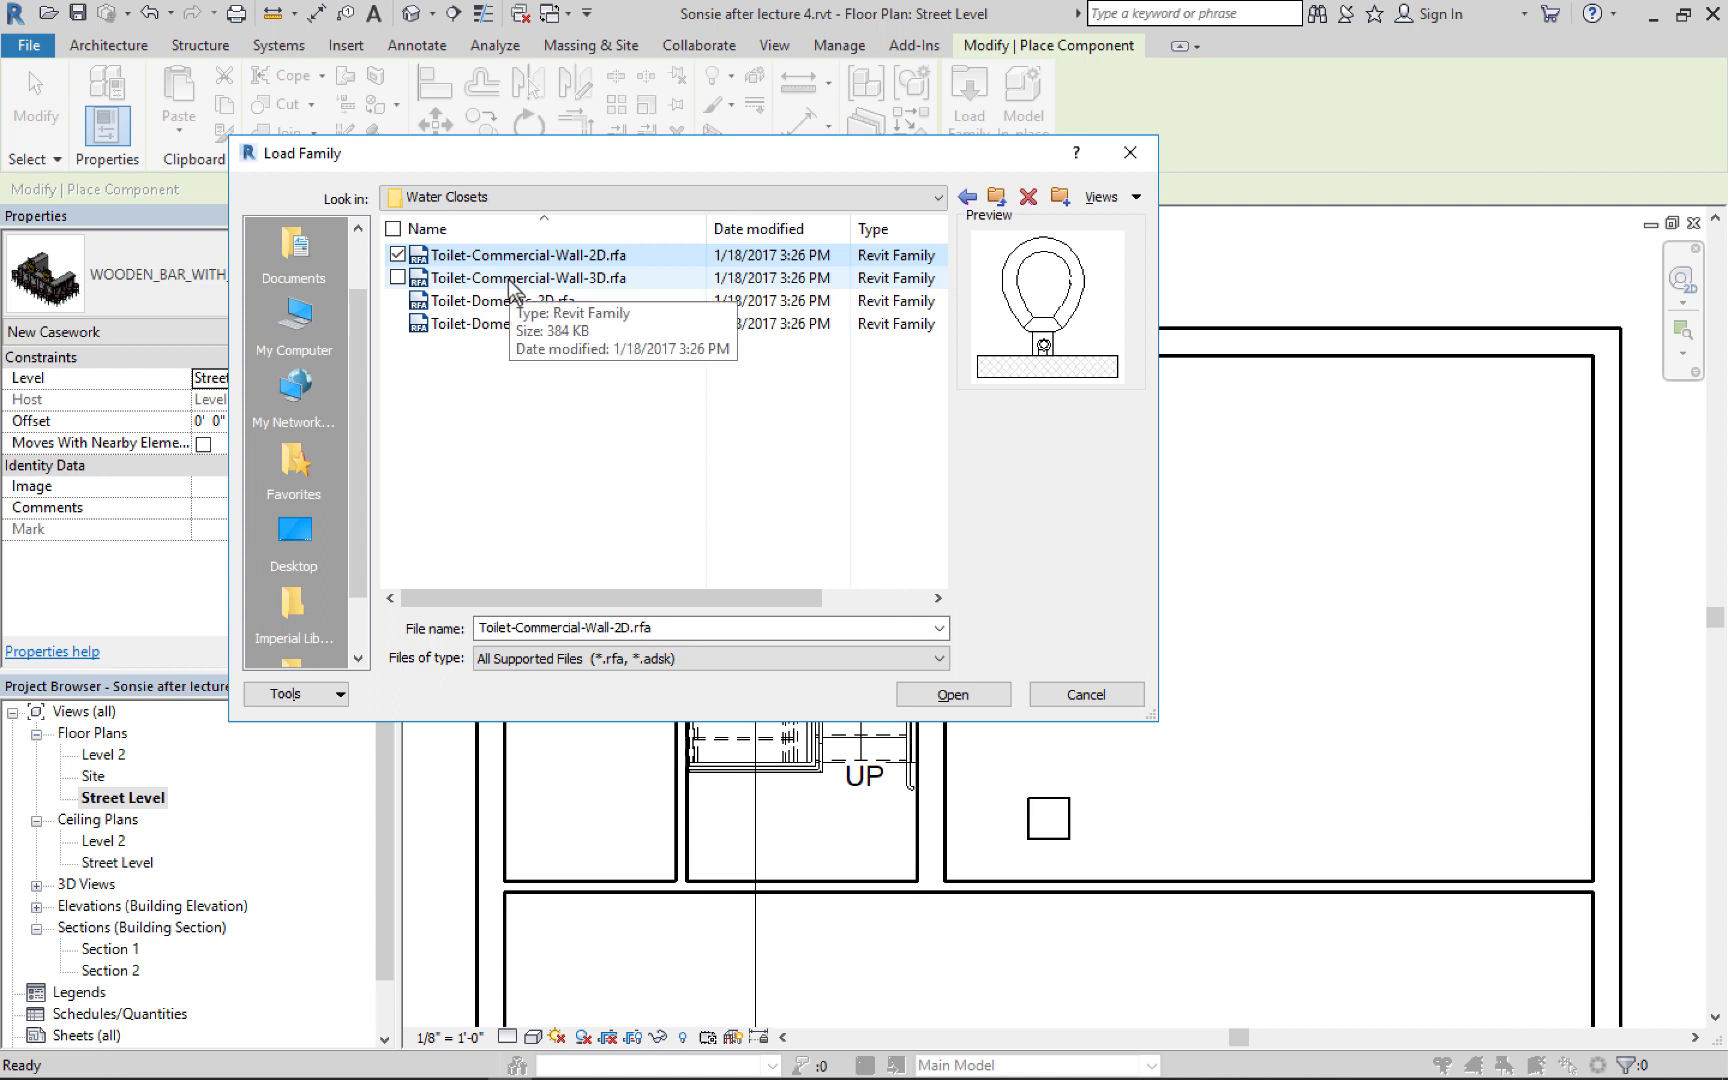
click(514, 279)
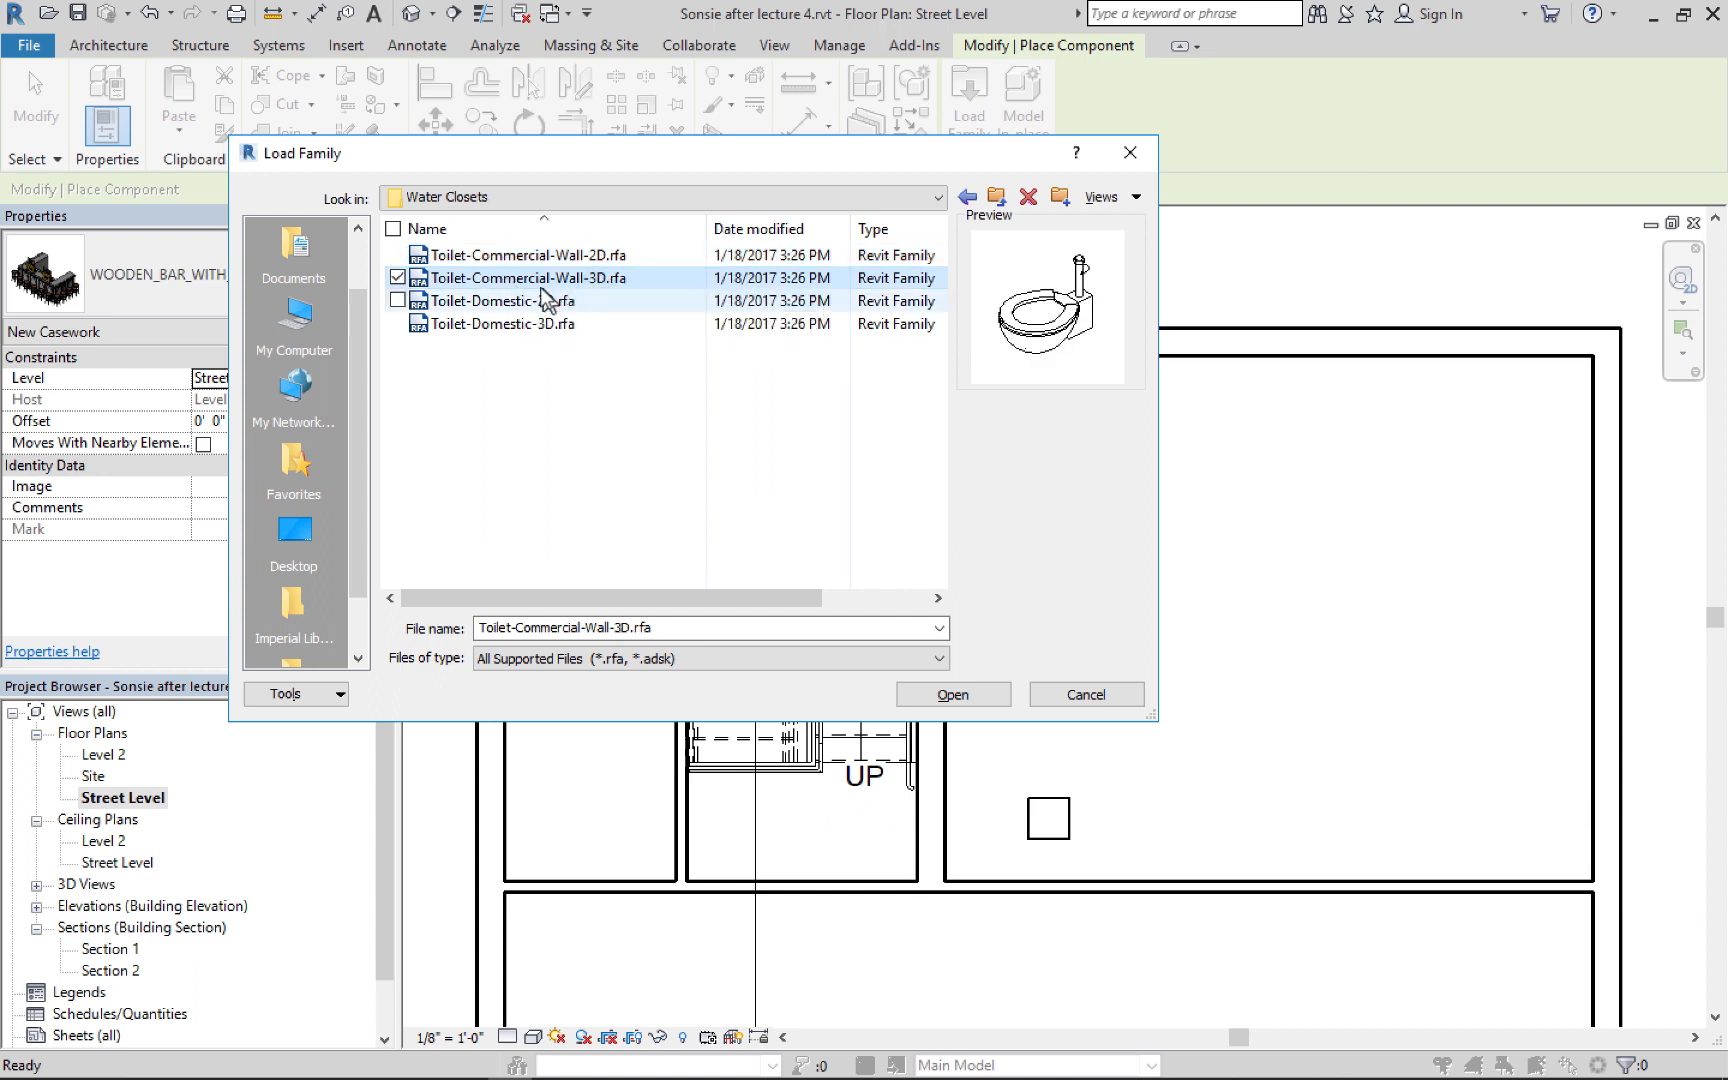
click(526, 304)
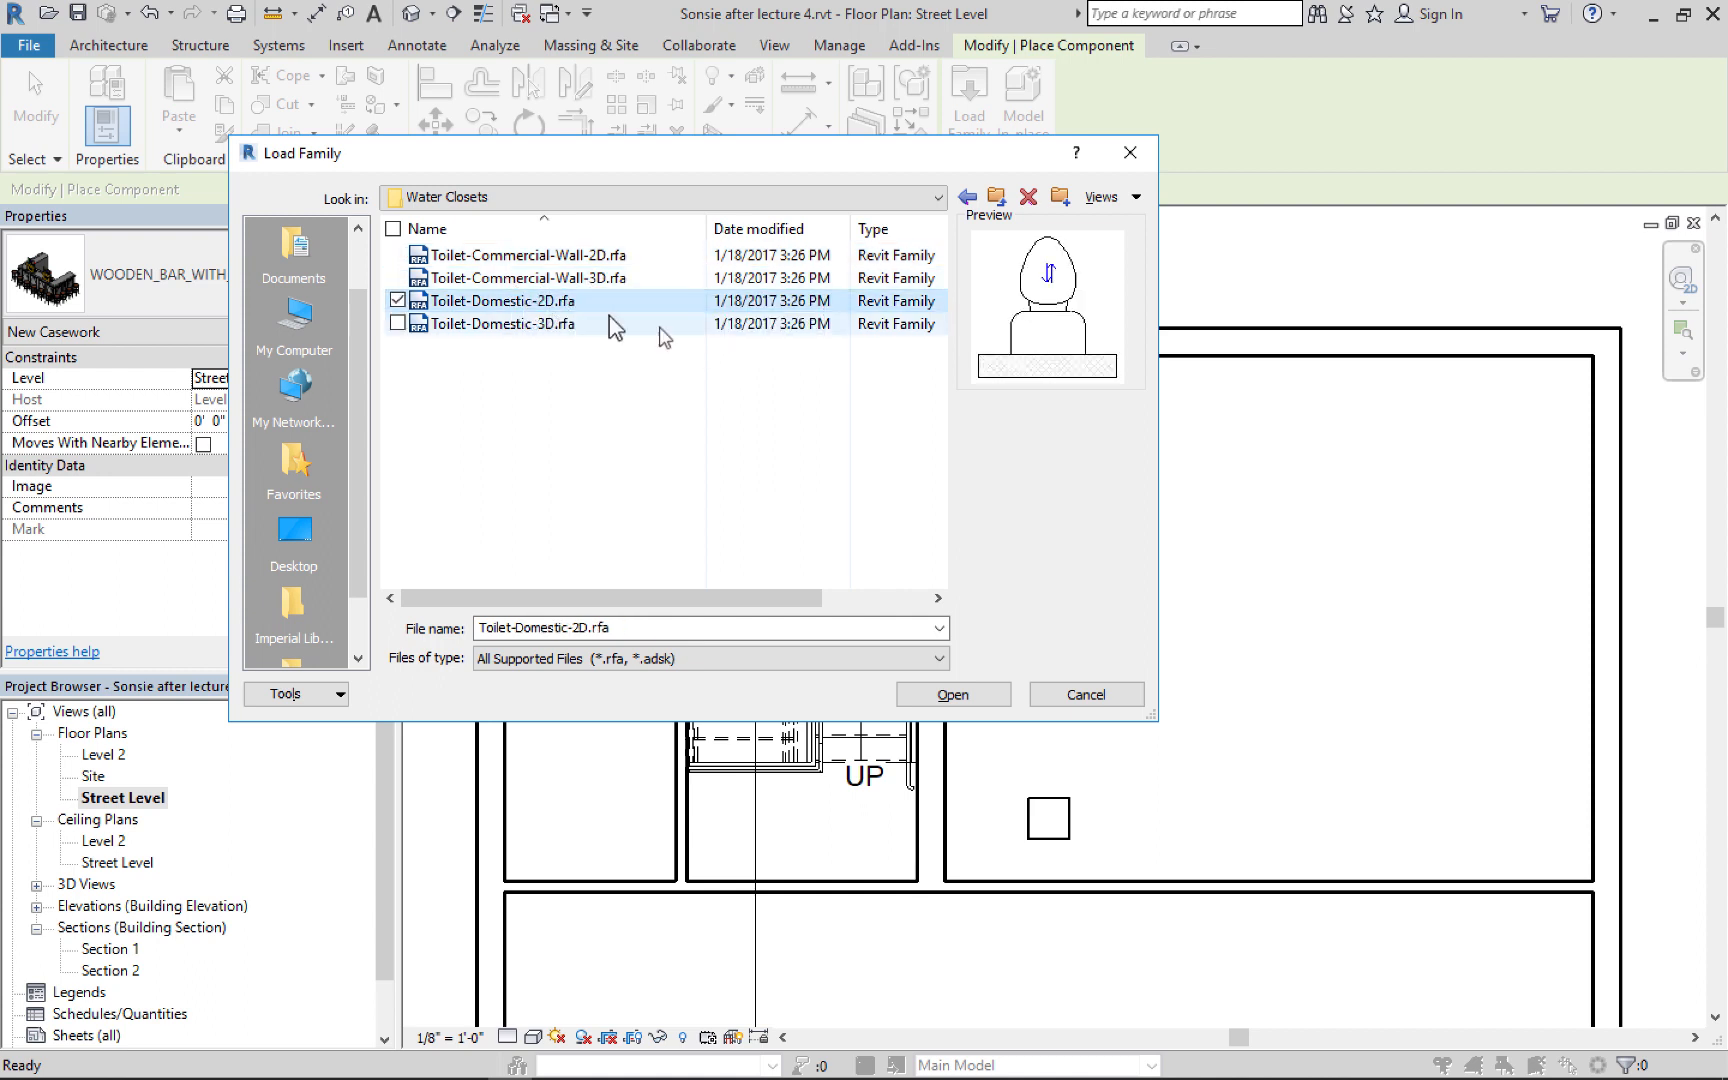
click(523, 281)
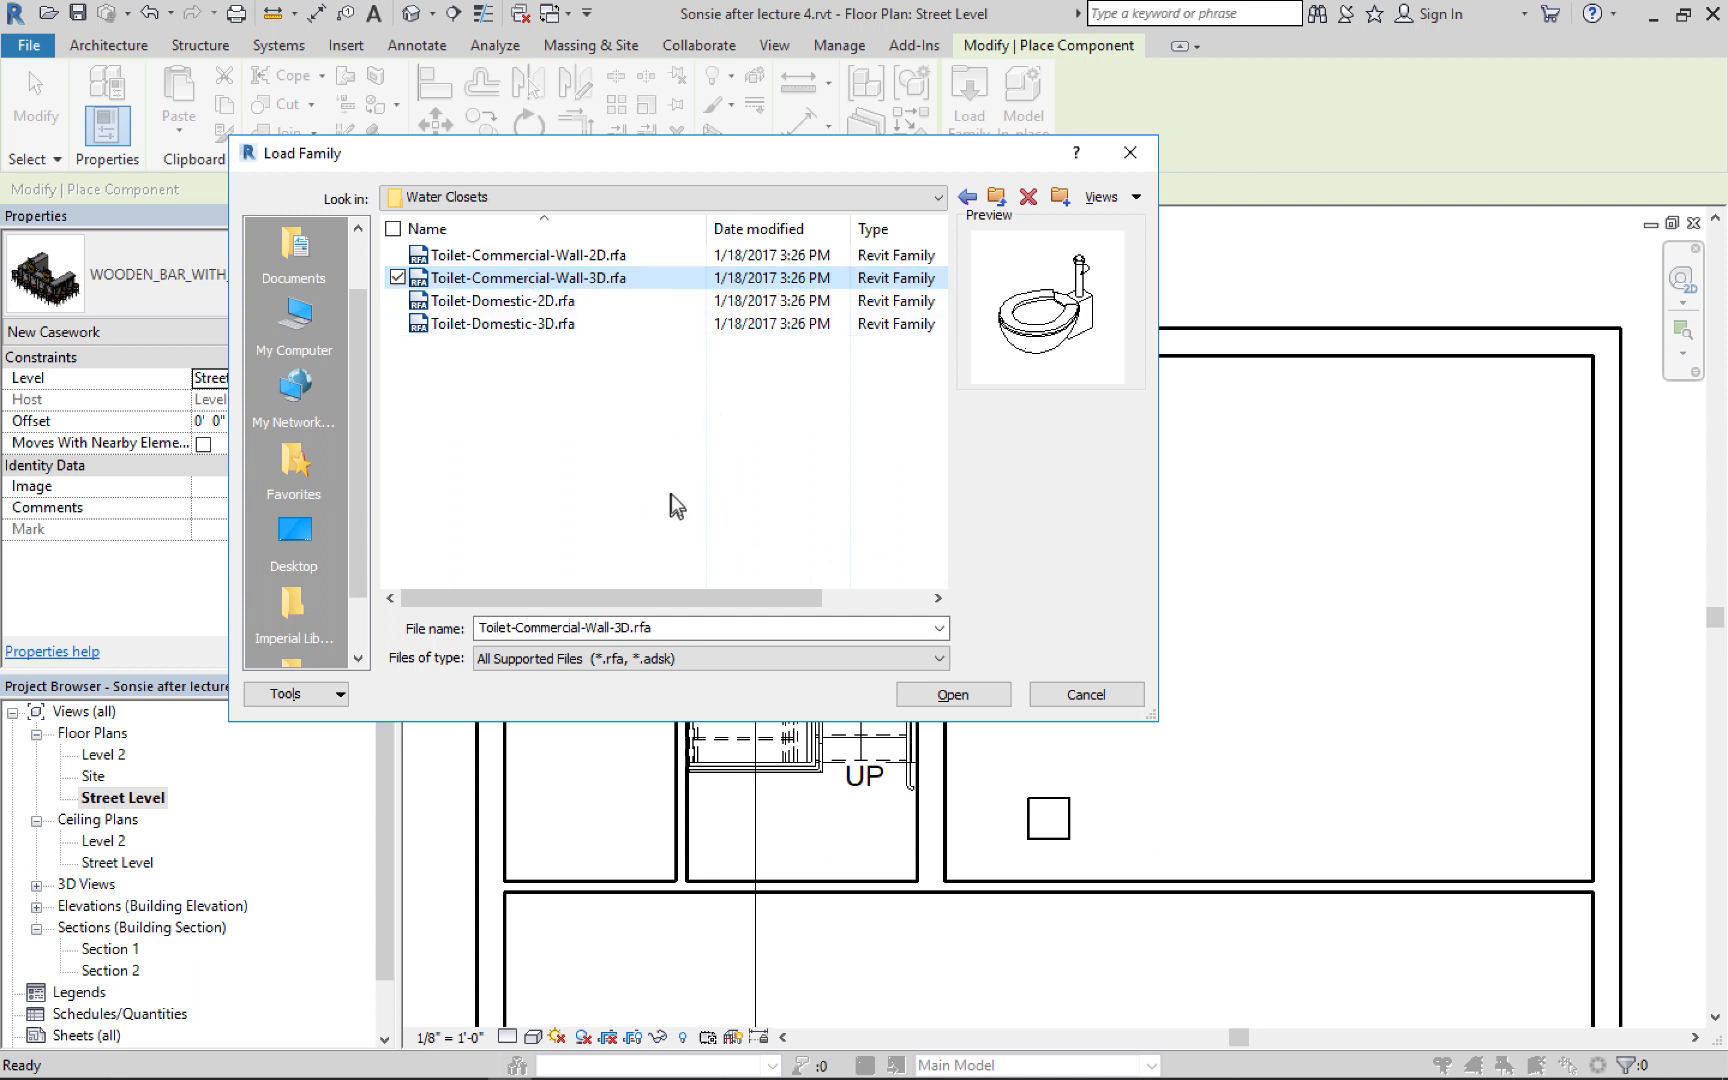
click(948, 695)
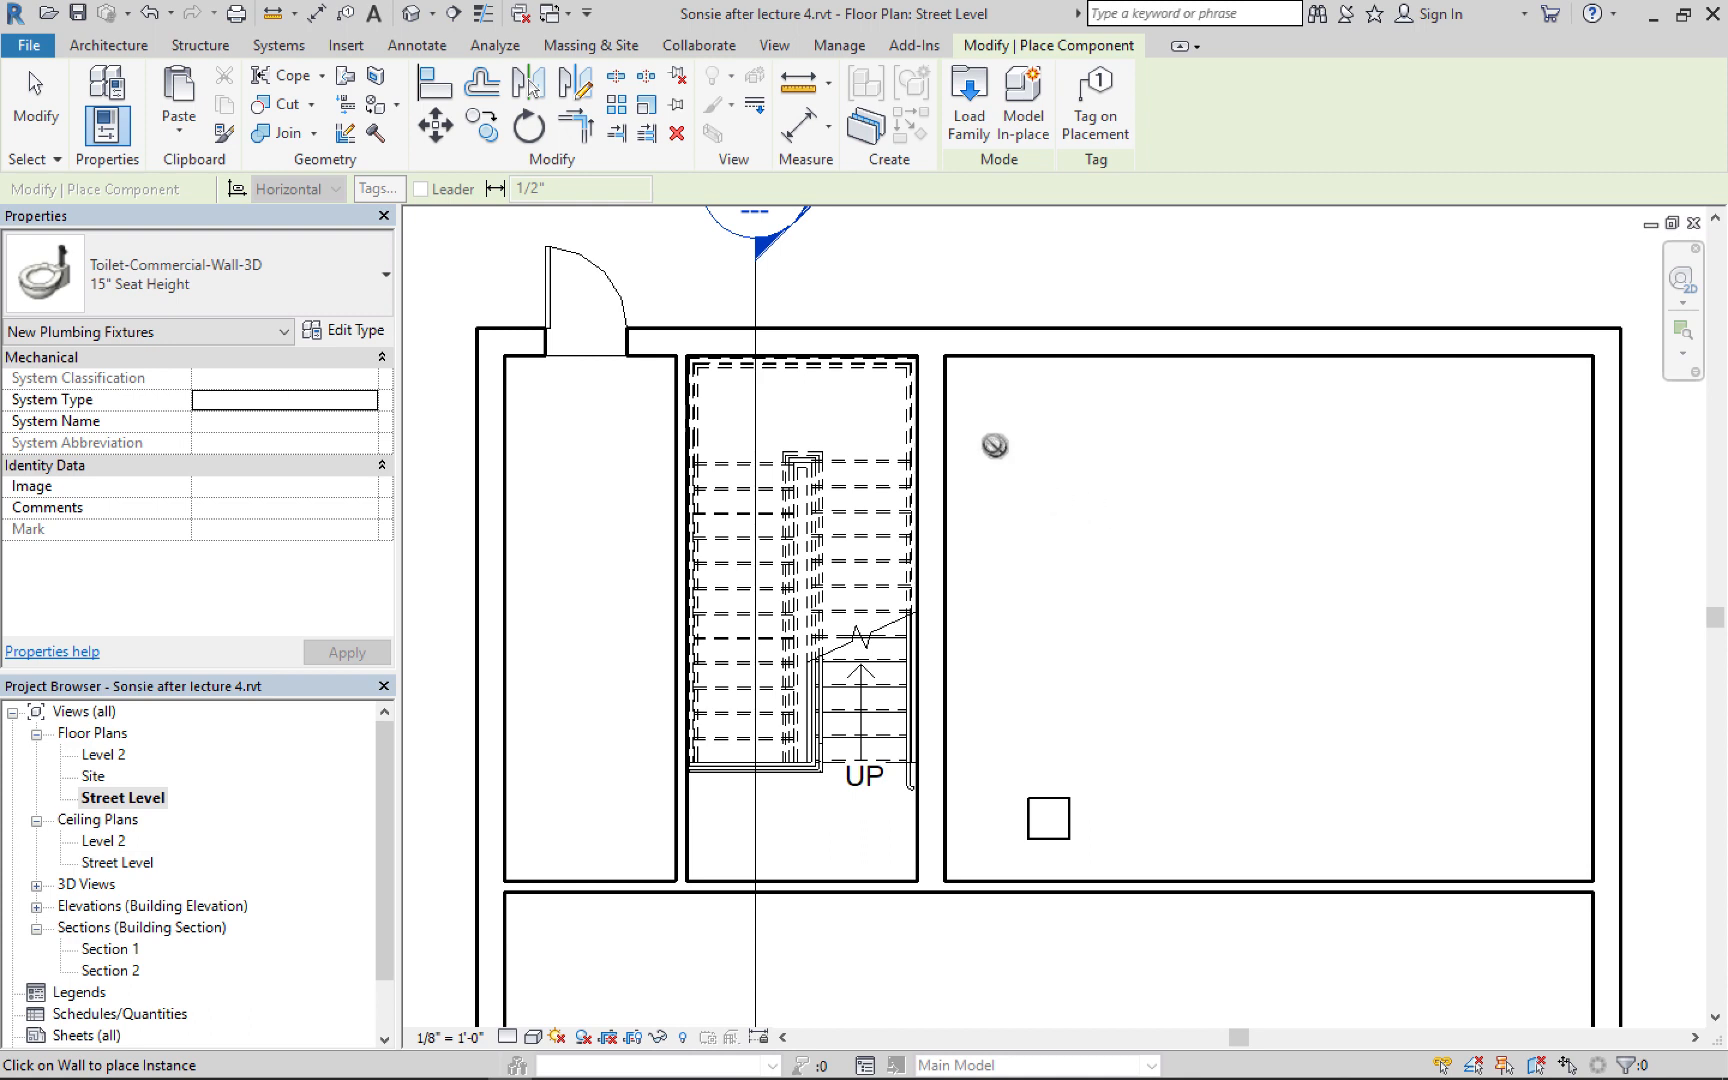
click(945, 424)
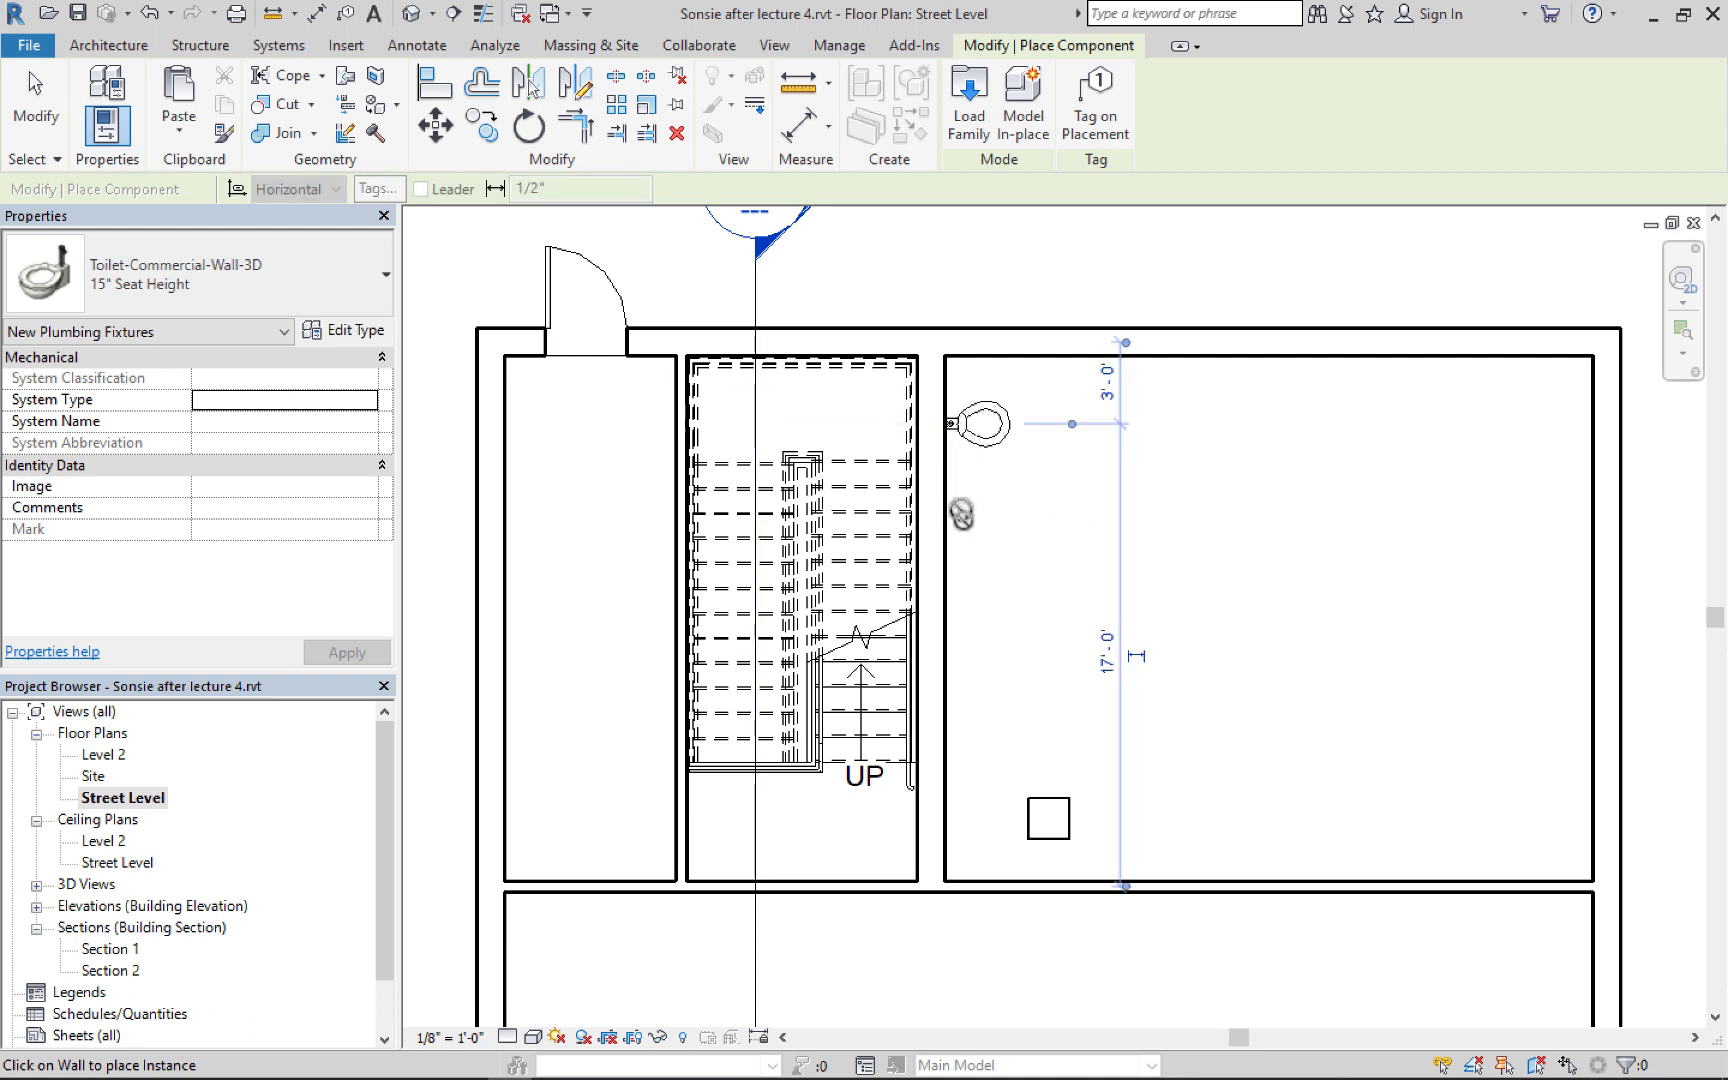
click(945, 616)
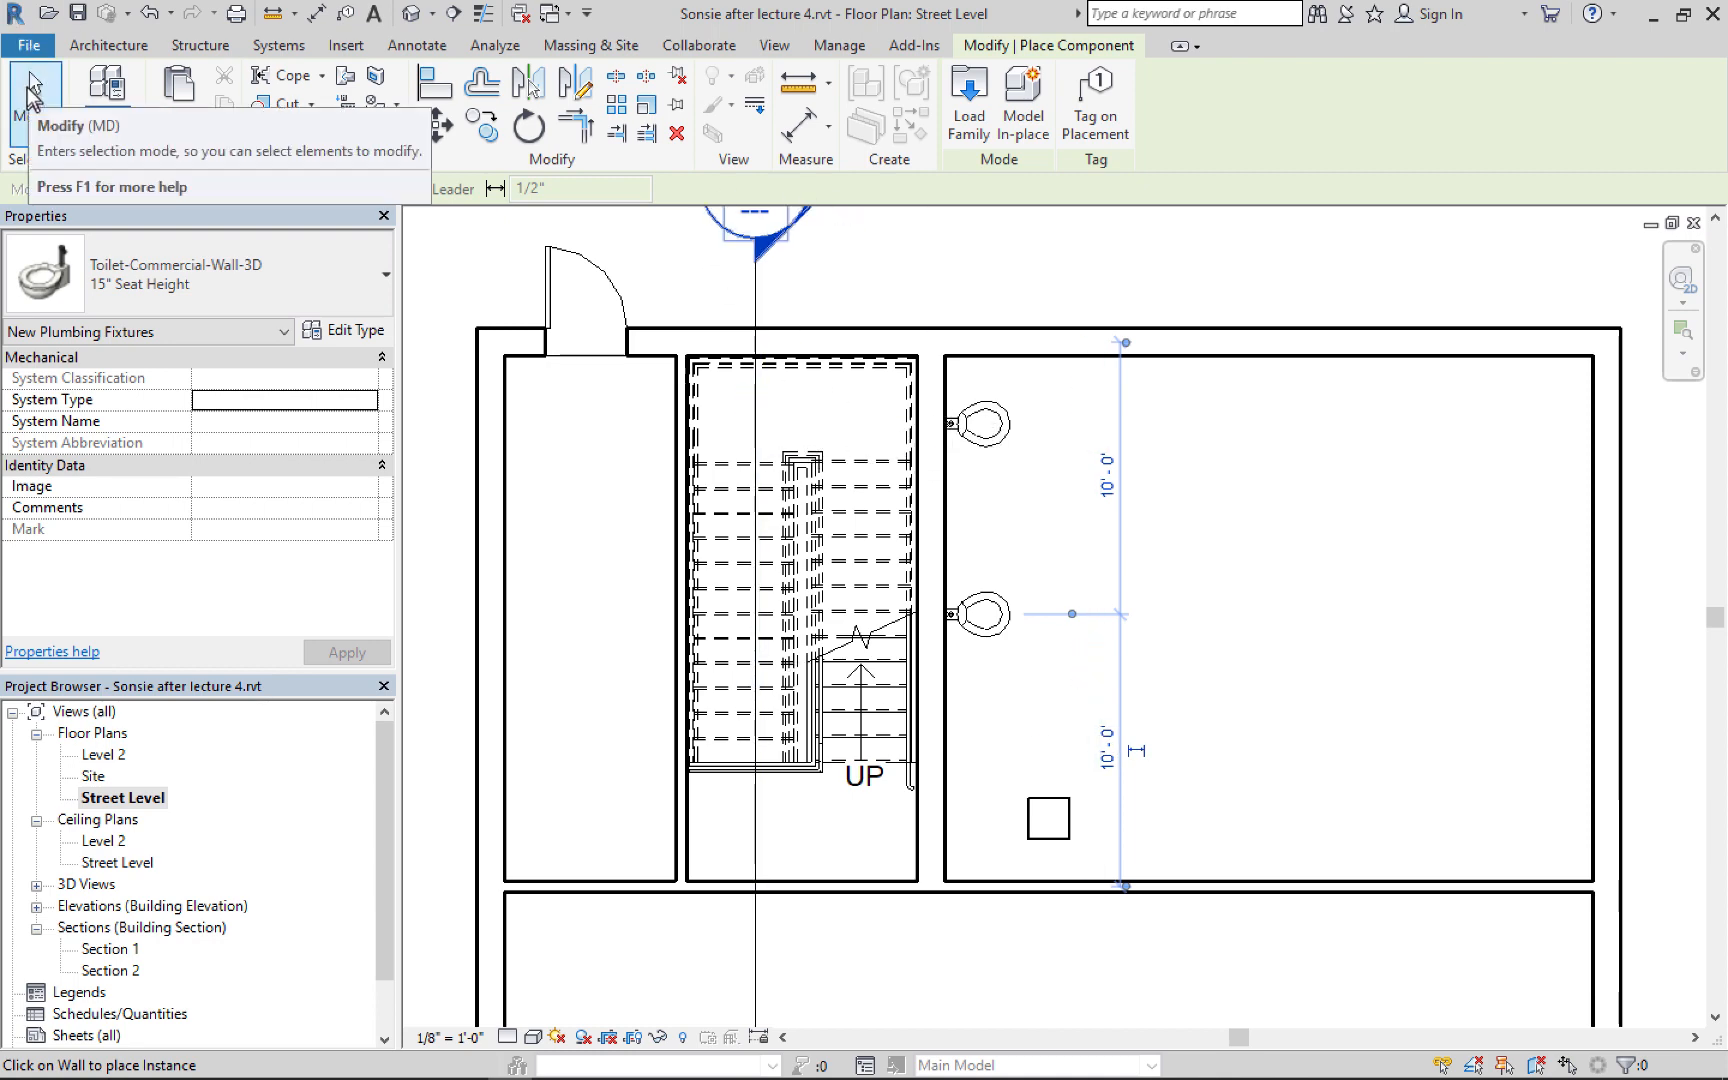
Browse the family library again for another component, down to the architectural plumbing fixtures' Sinks folder
click(969, 100)
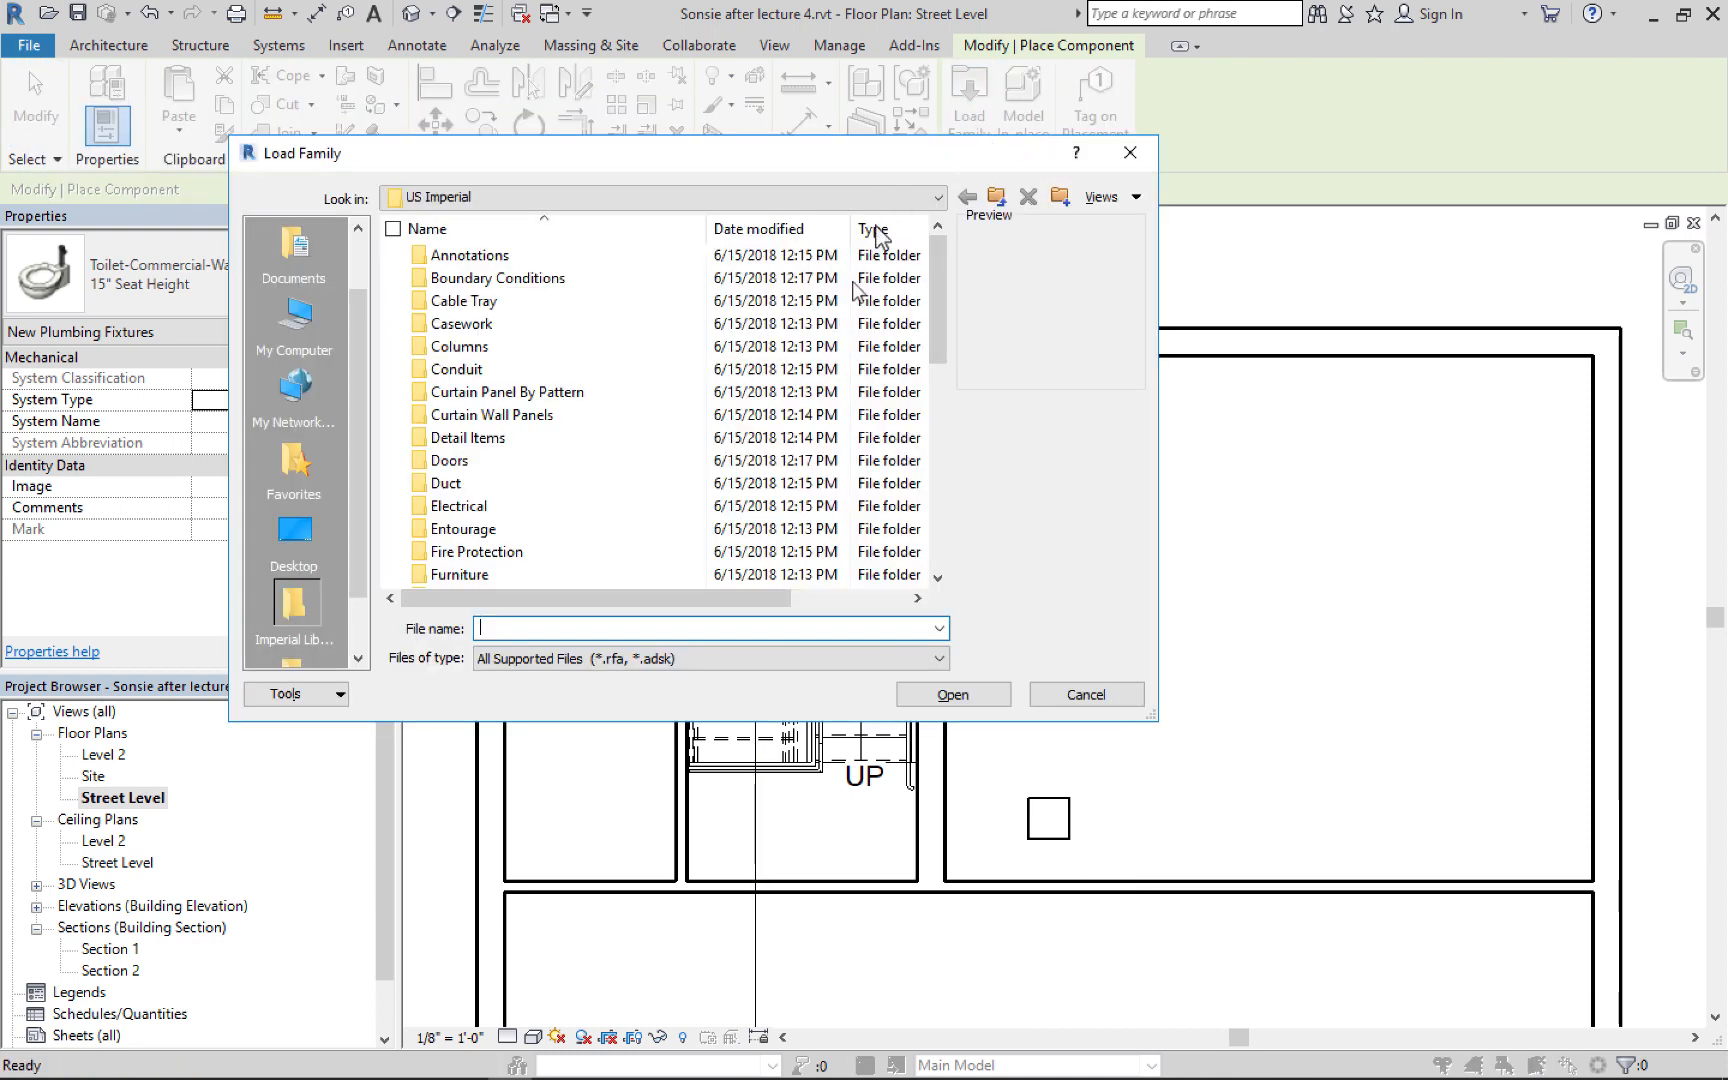
scroll(520, 482, down, 8)
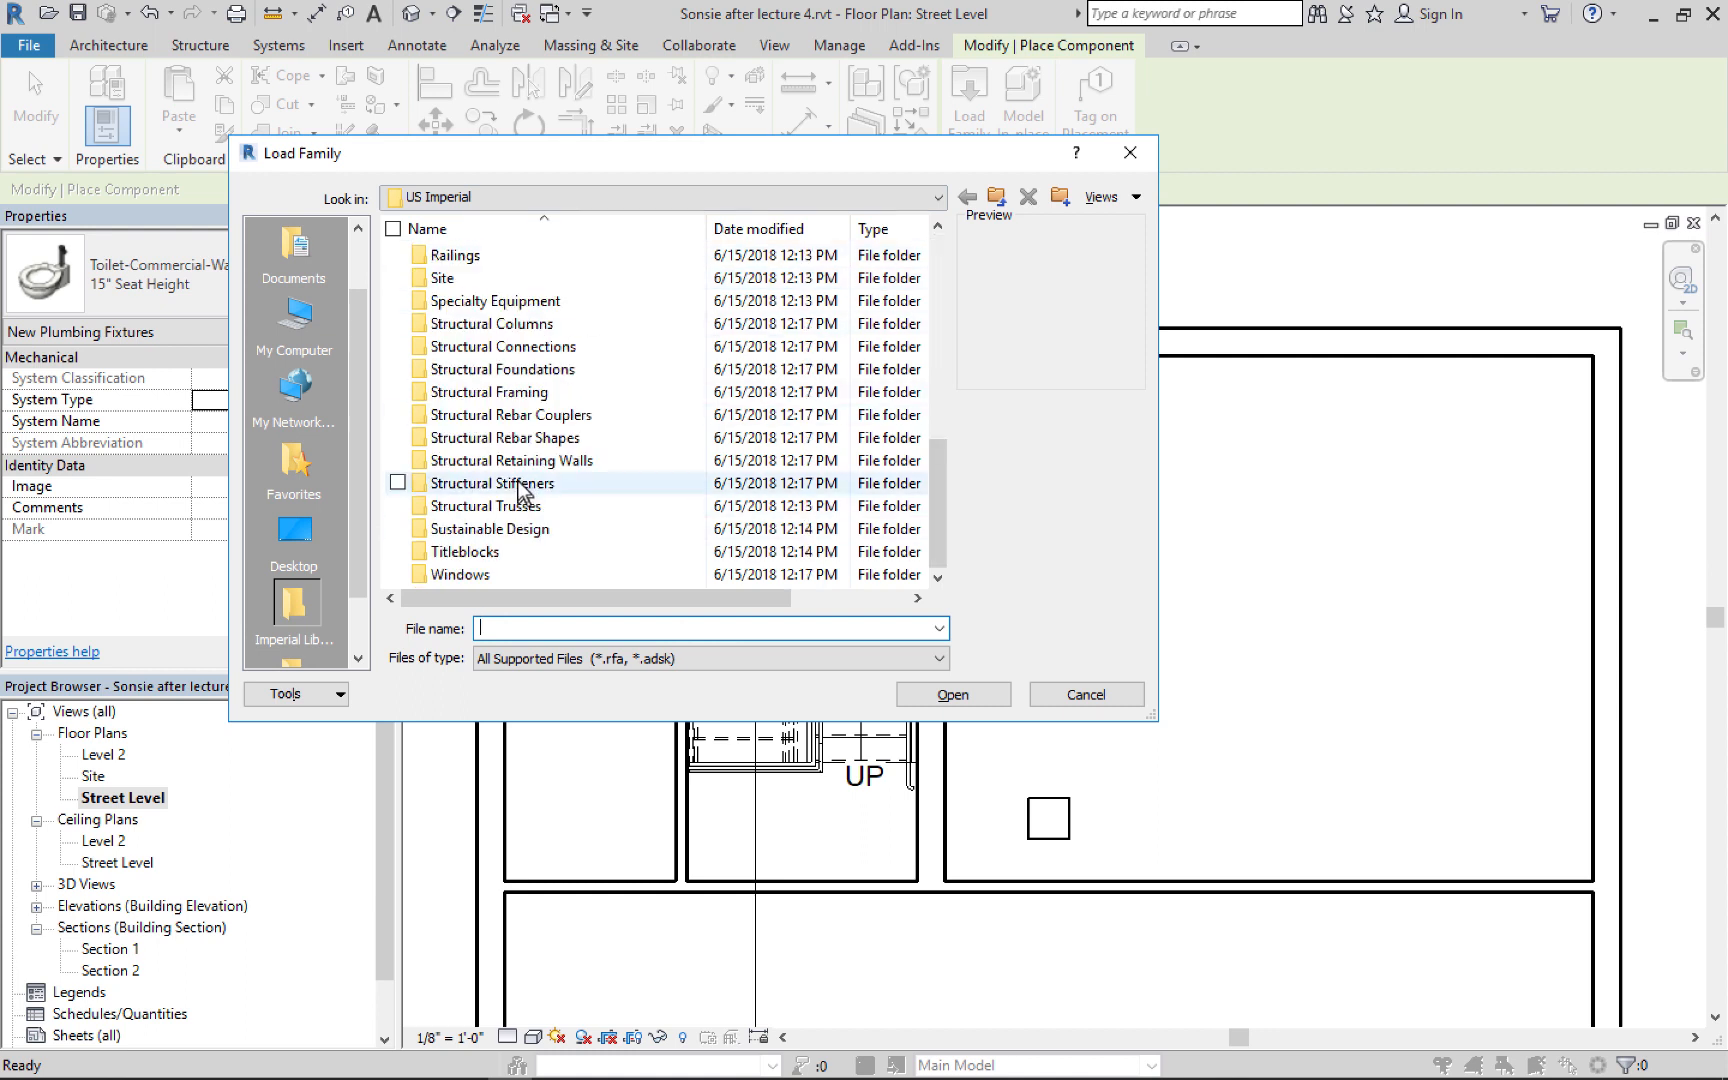
scroll(548, 440, up, 4)
double_click(479, 483)
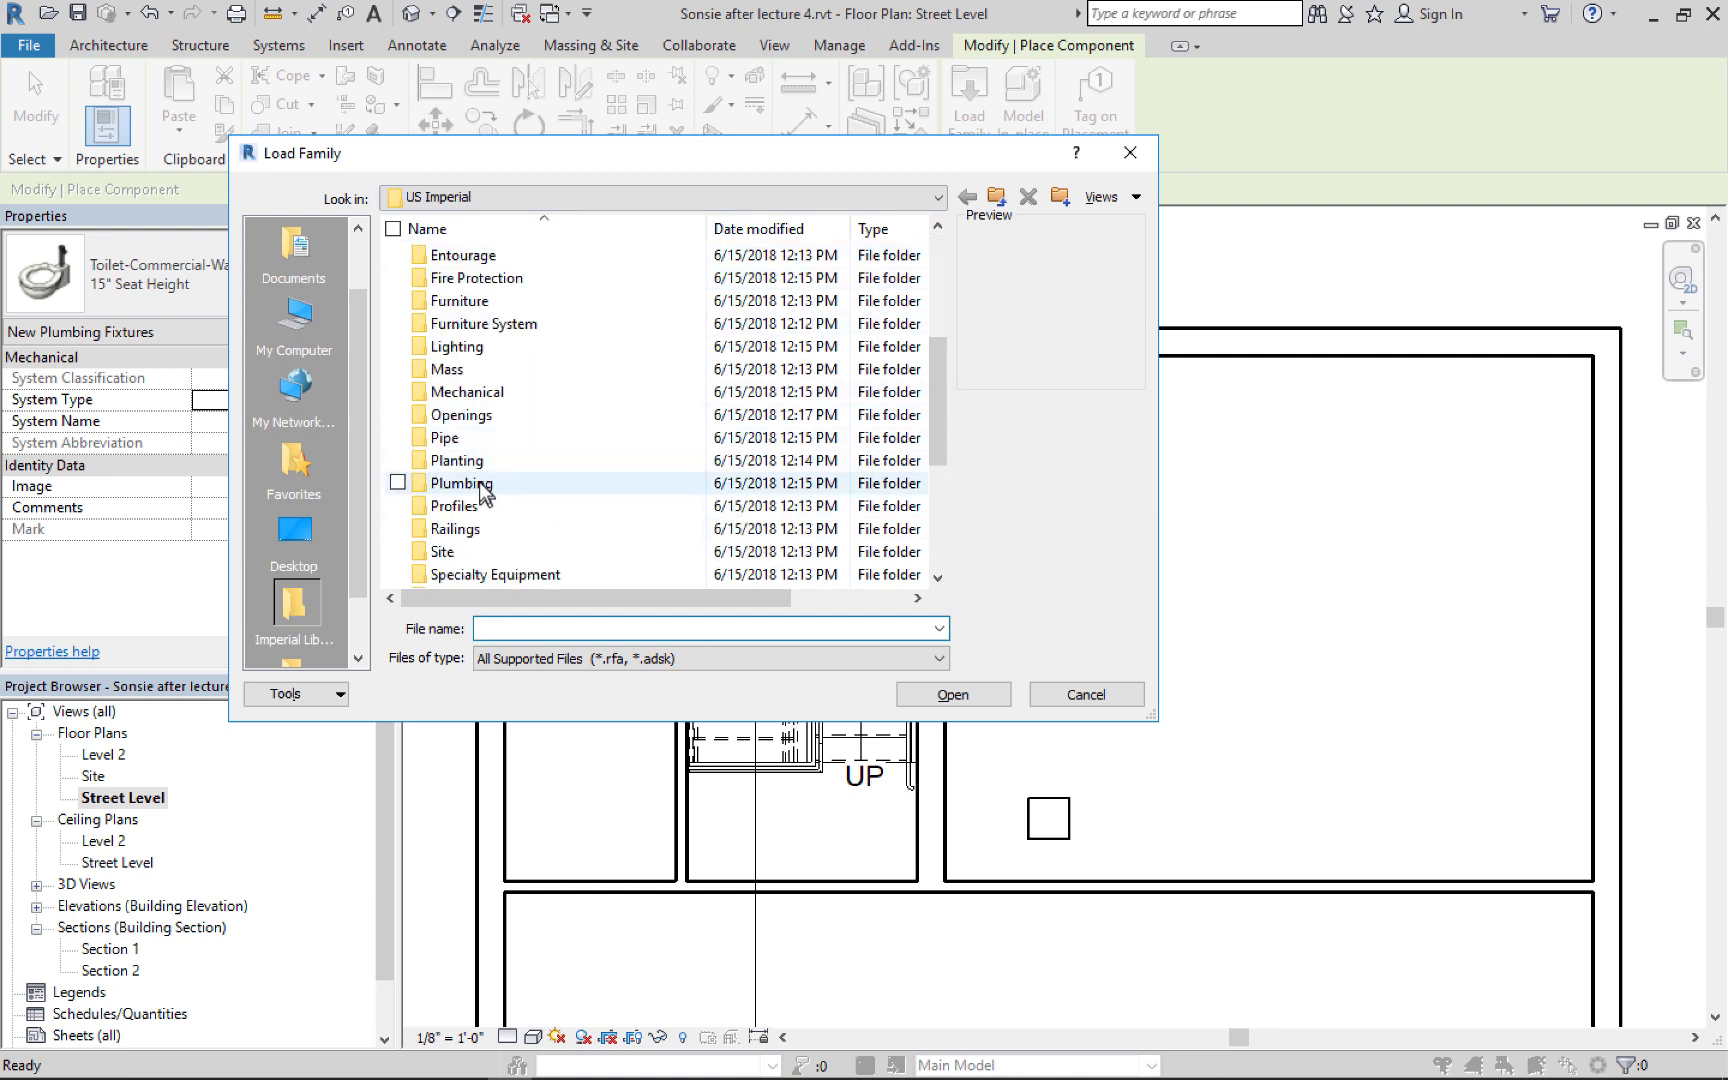
double_click(480, 258)
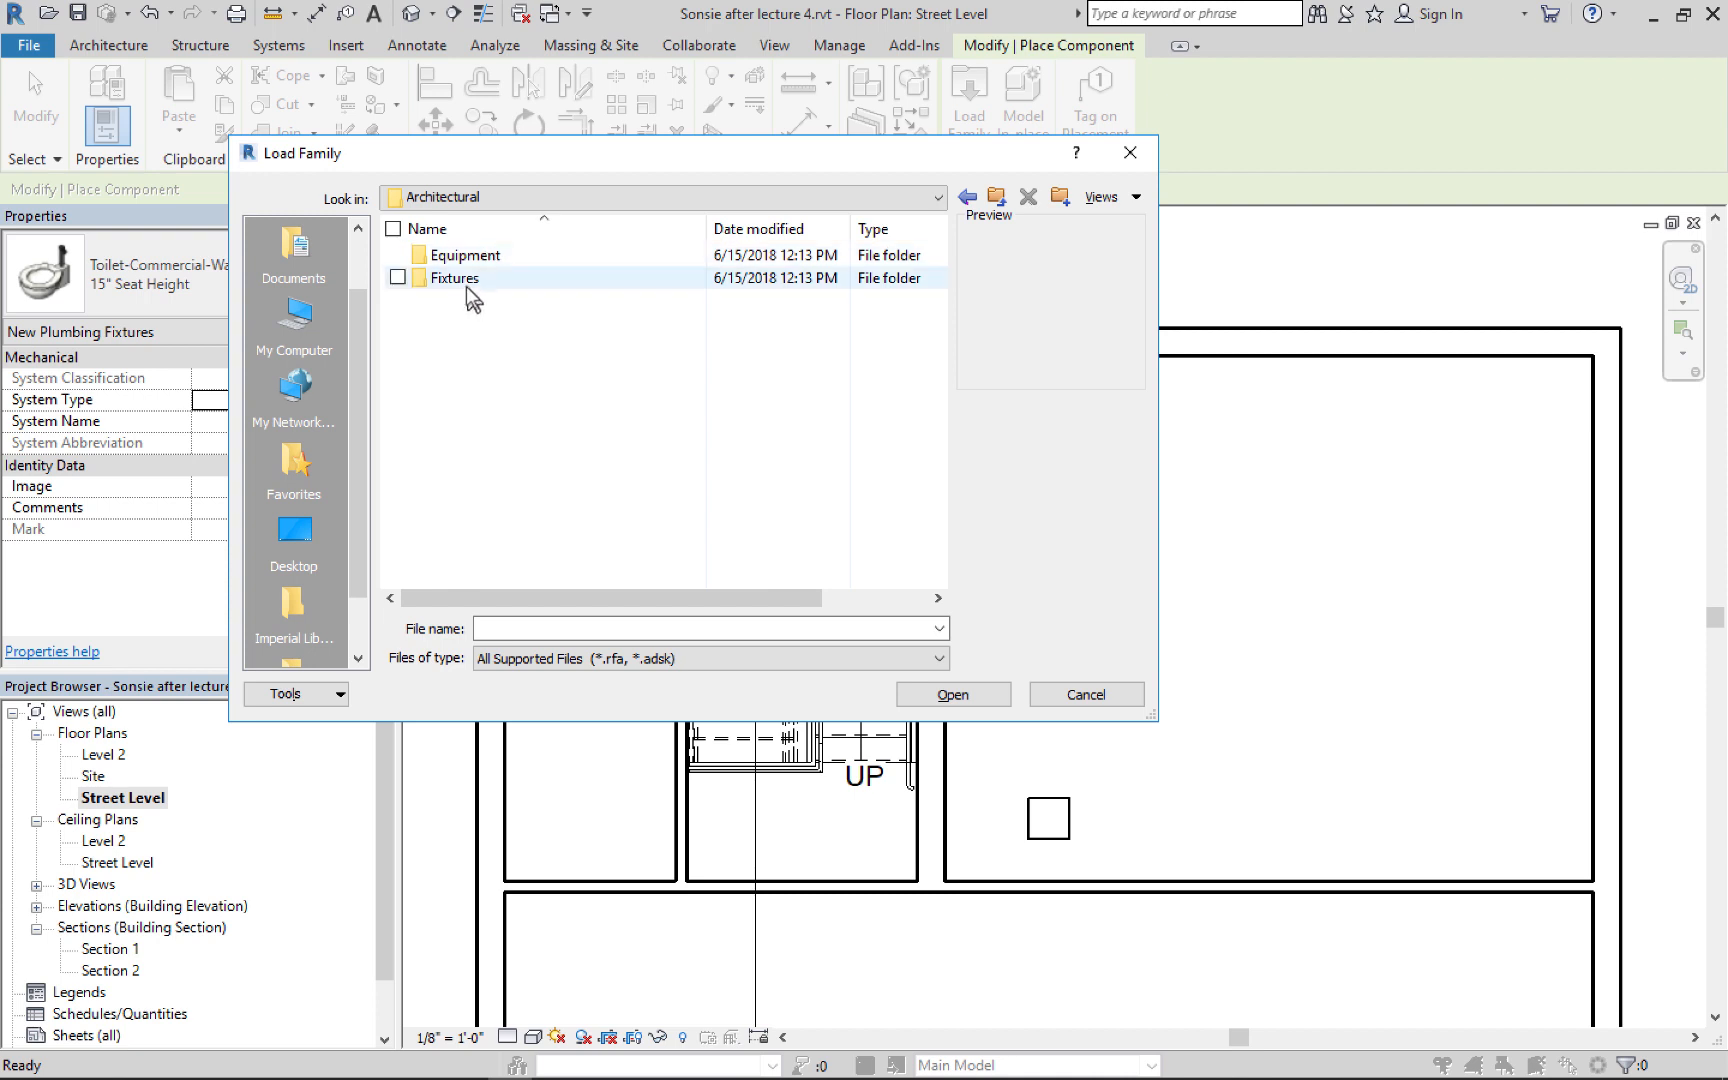
double_click(464, 280)
double_click(464, 346)
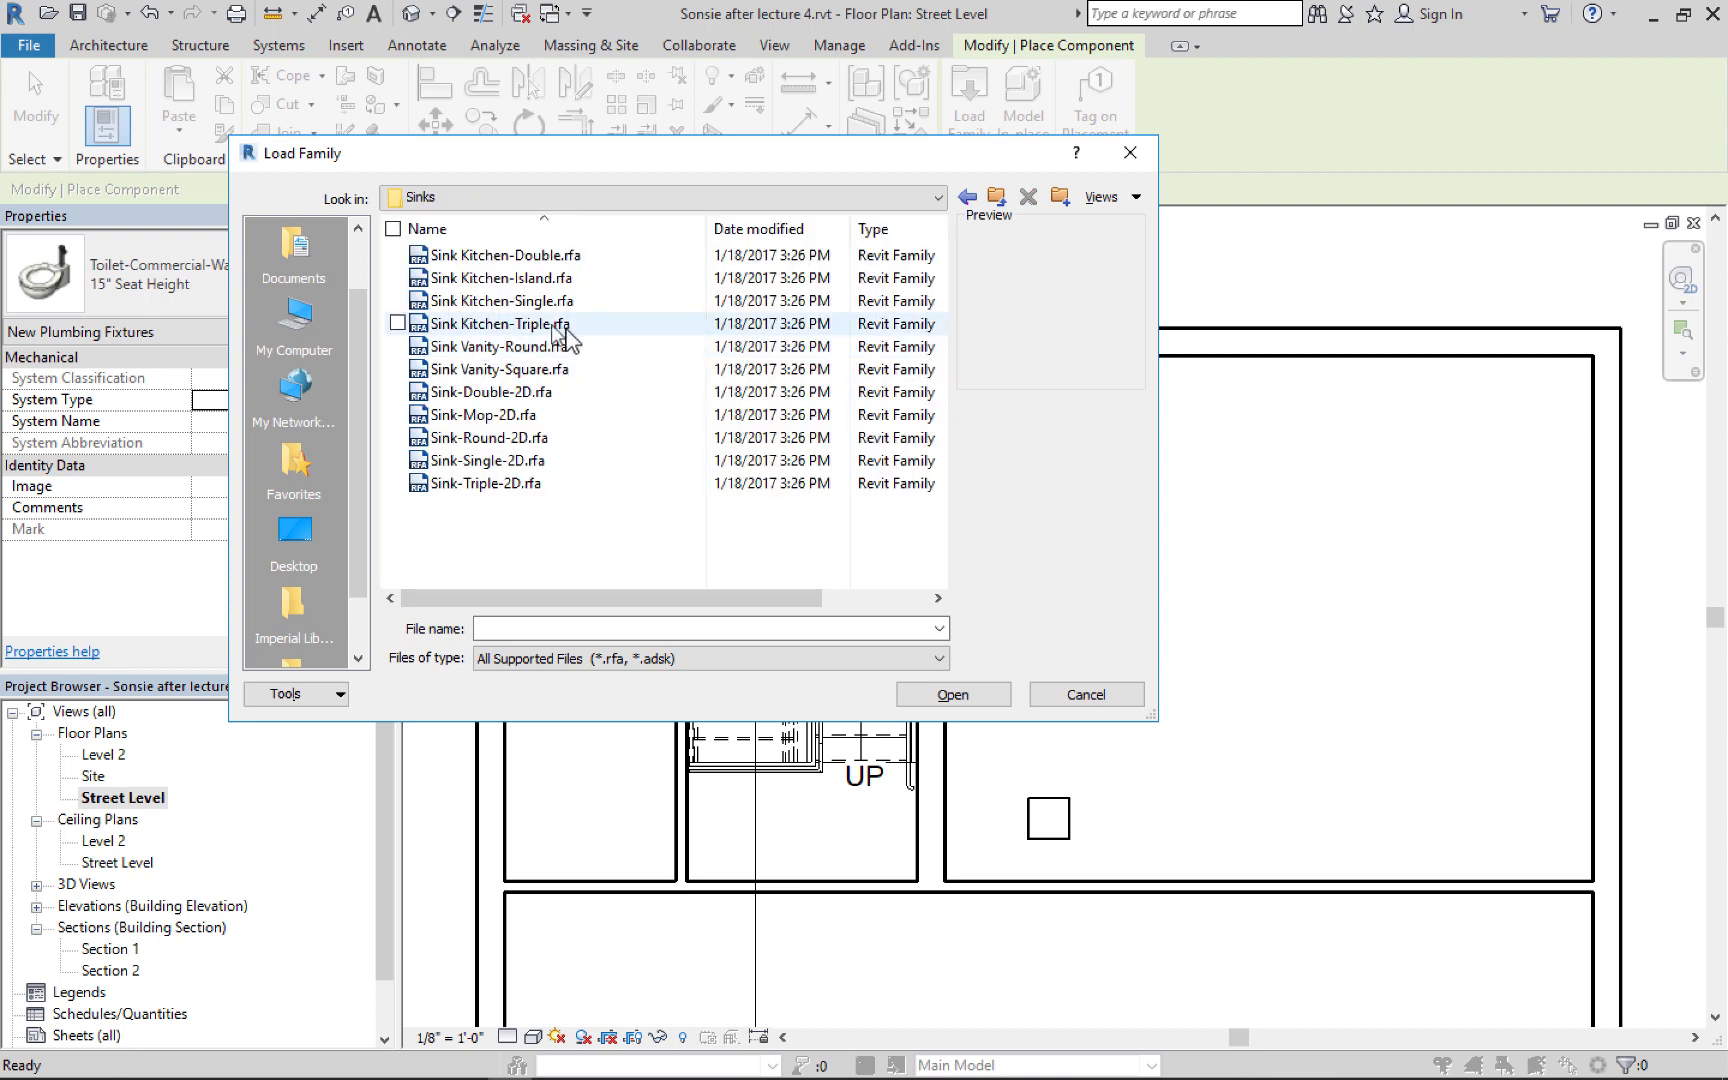
Load Sink-Single-2D and place one sink about 5' from the room's lower wall and another about 6' from the upper exterior wall
click(476, 485)
click(474, 458)
key(Up)
key(Down)
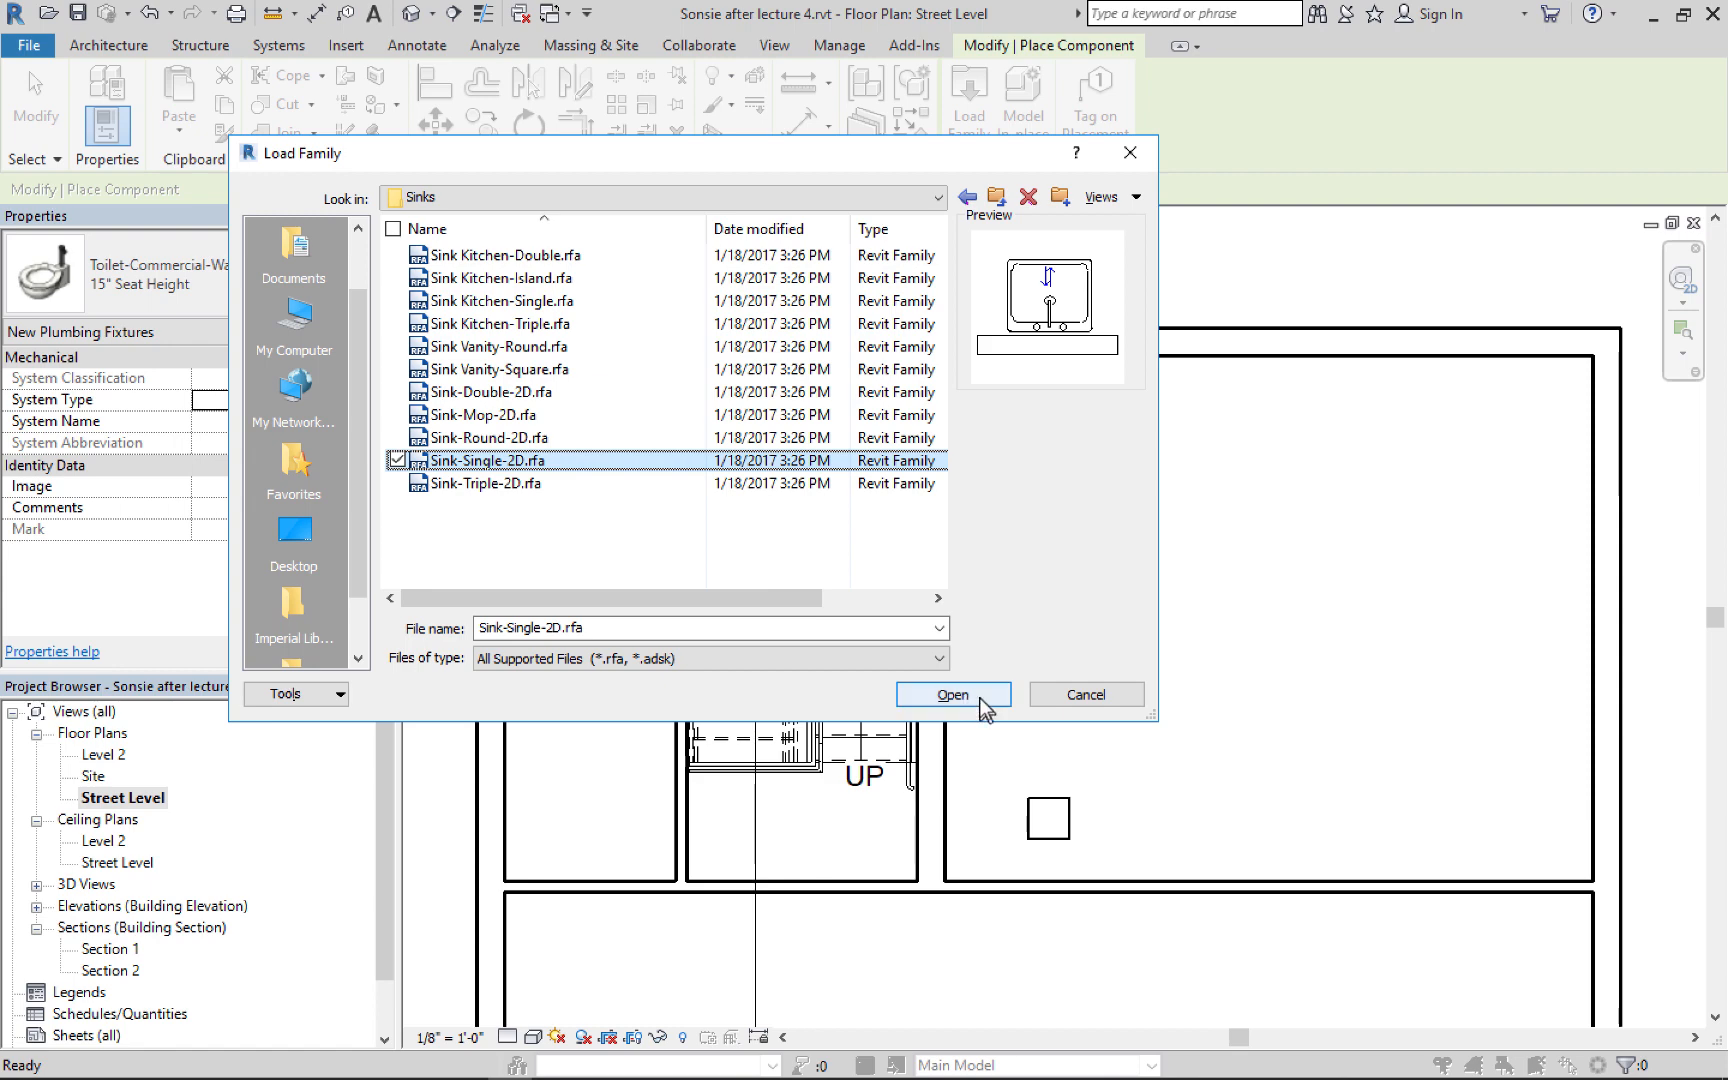
click(950, 693)
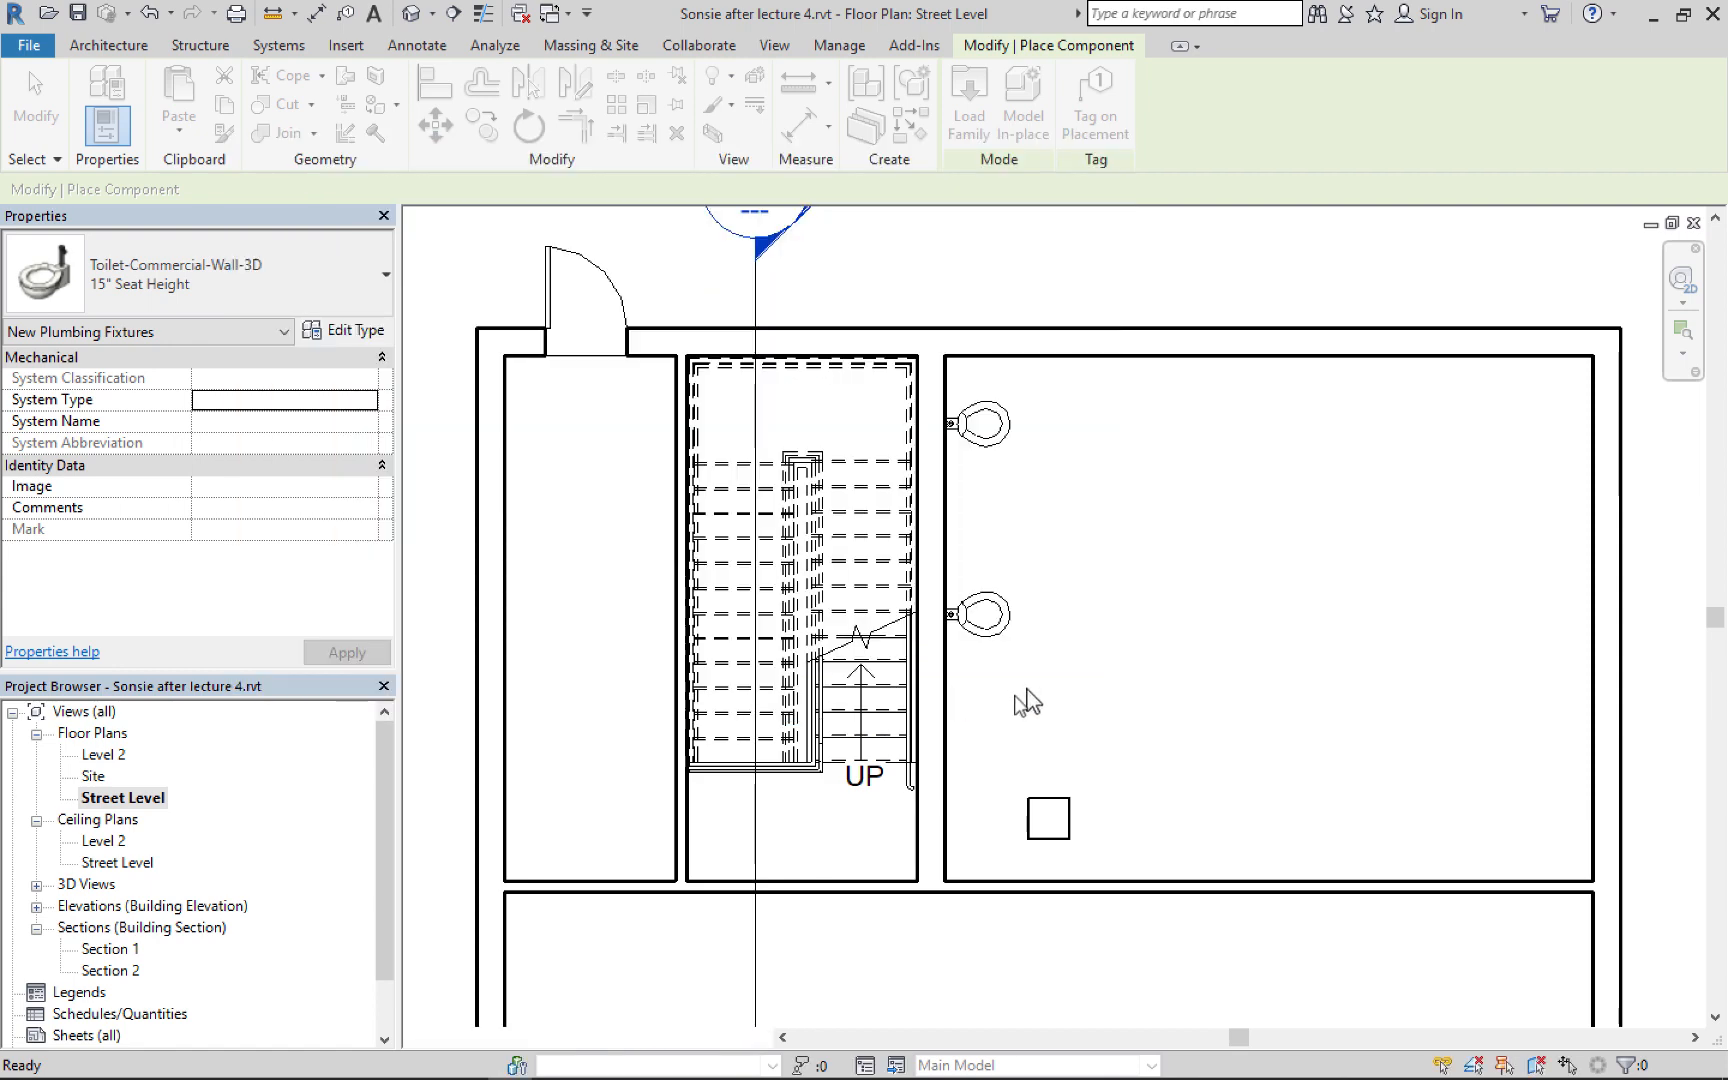
click(946, 748)
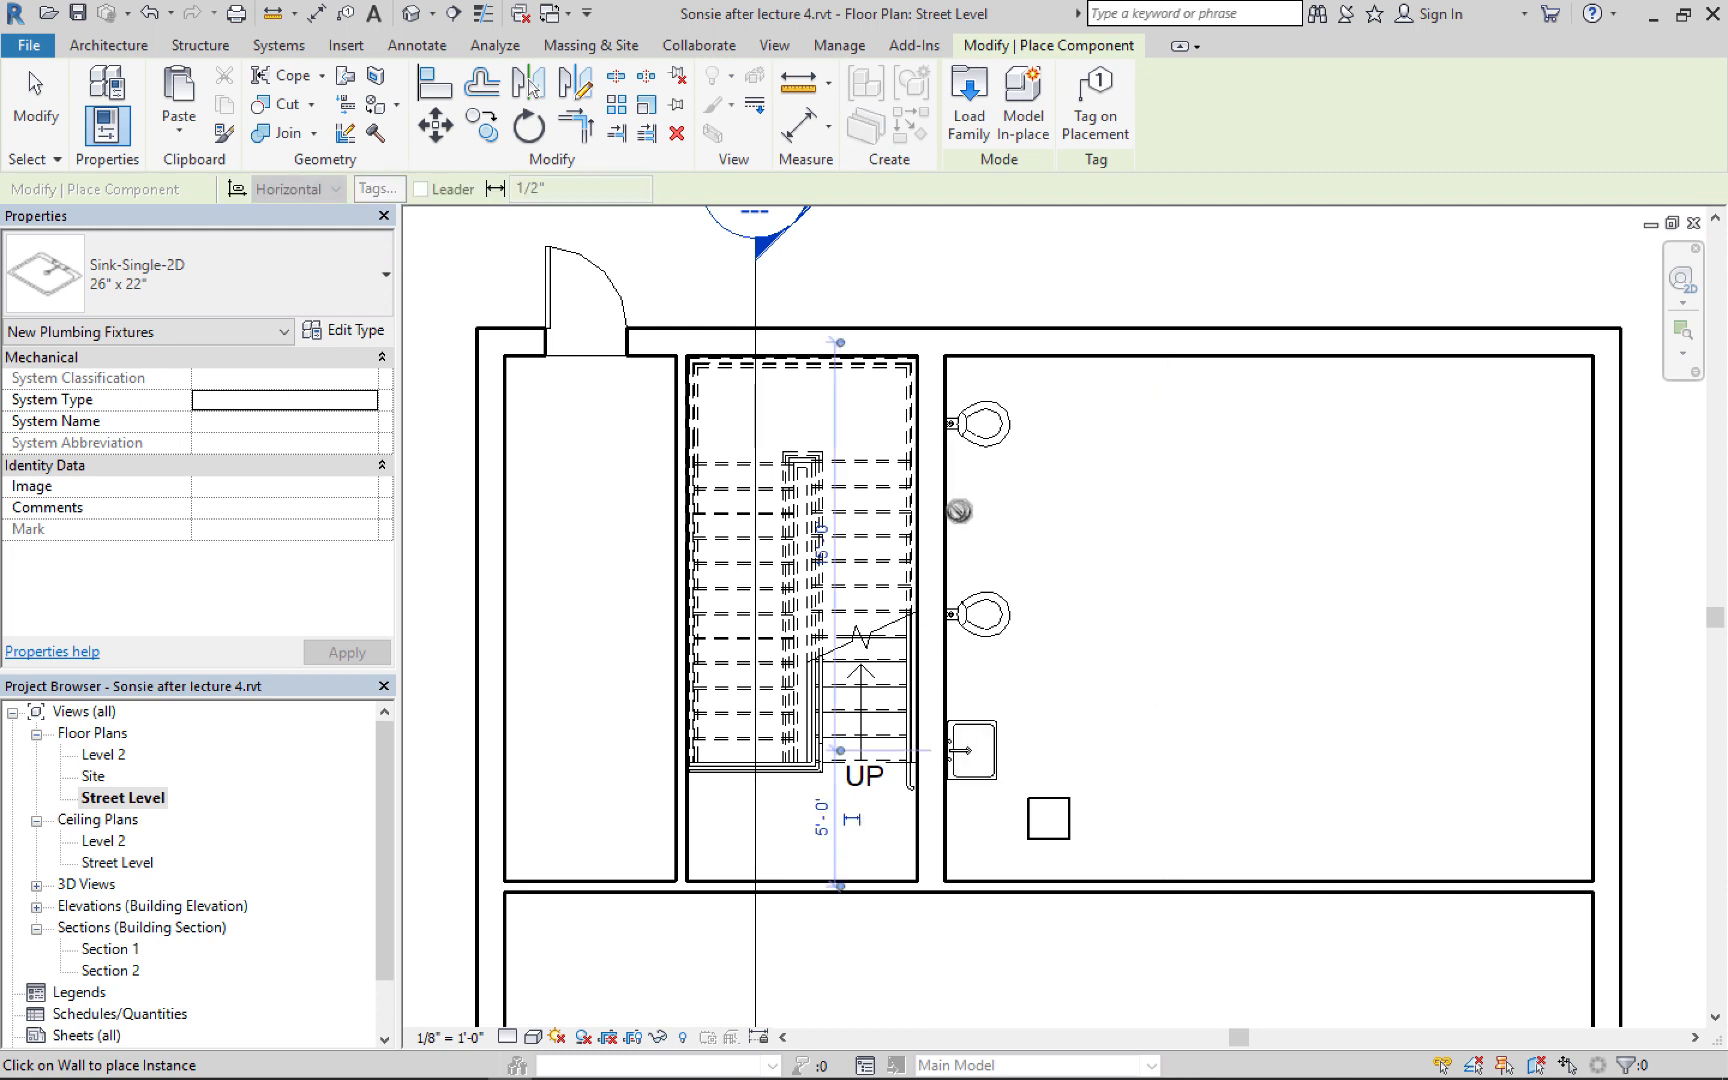
click(947, 506)
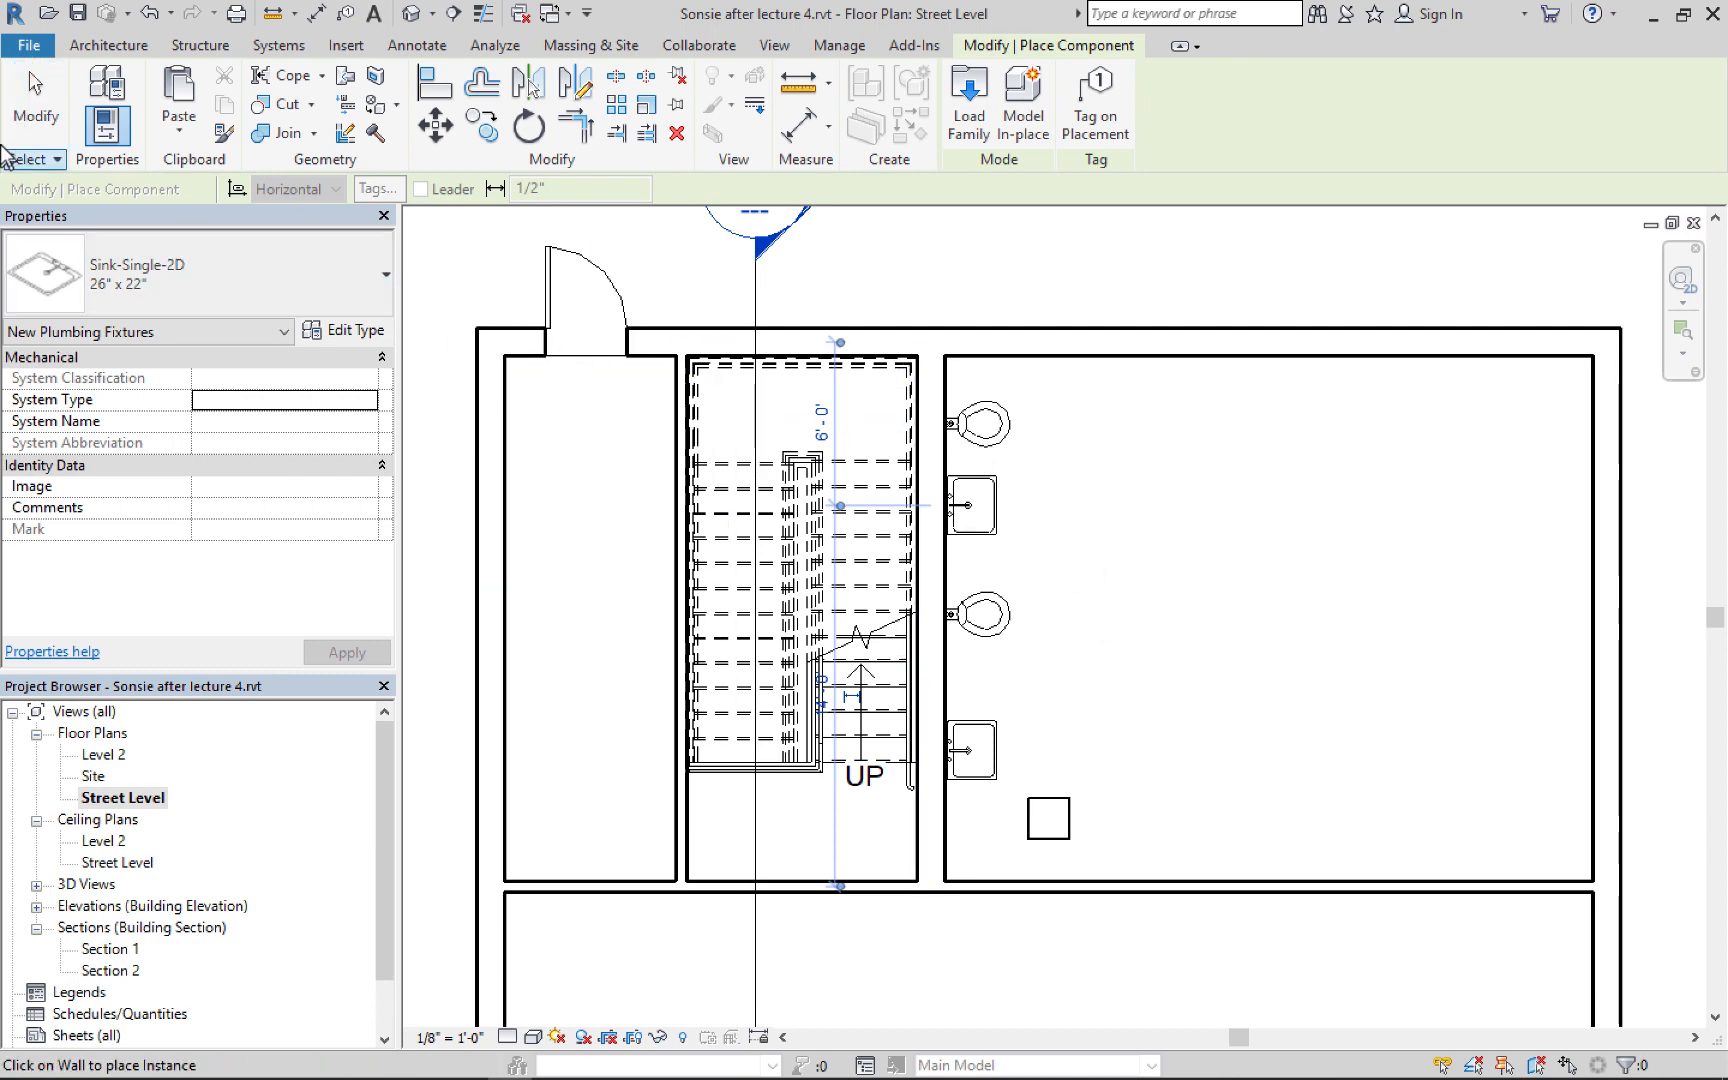
Finish placing sinks and shift the upper toilet along its wall to 2'-6" from the upper exterior wall
click(36, 100)
click(1008, 430)
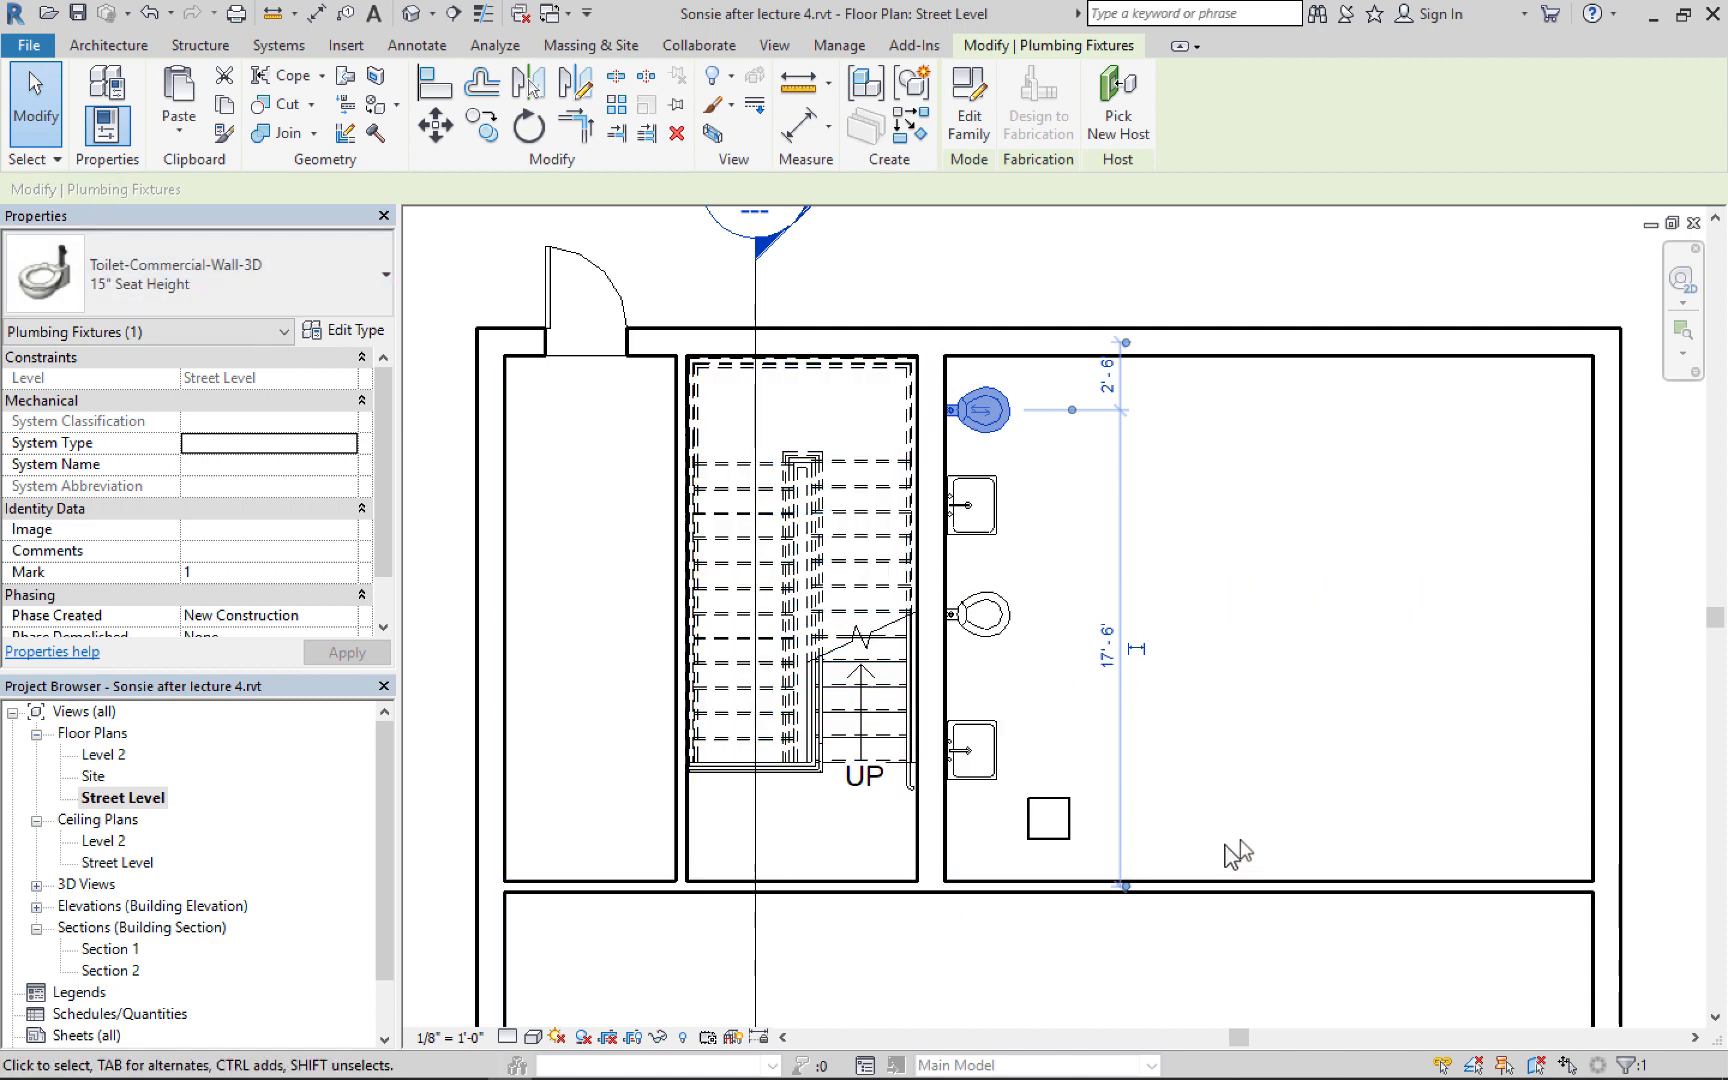
click(1245, 791)
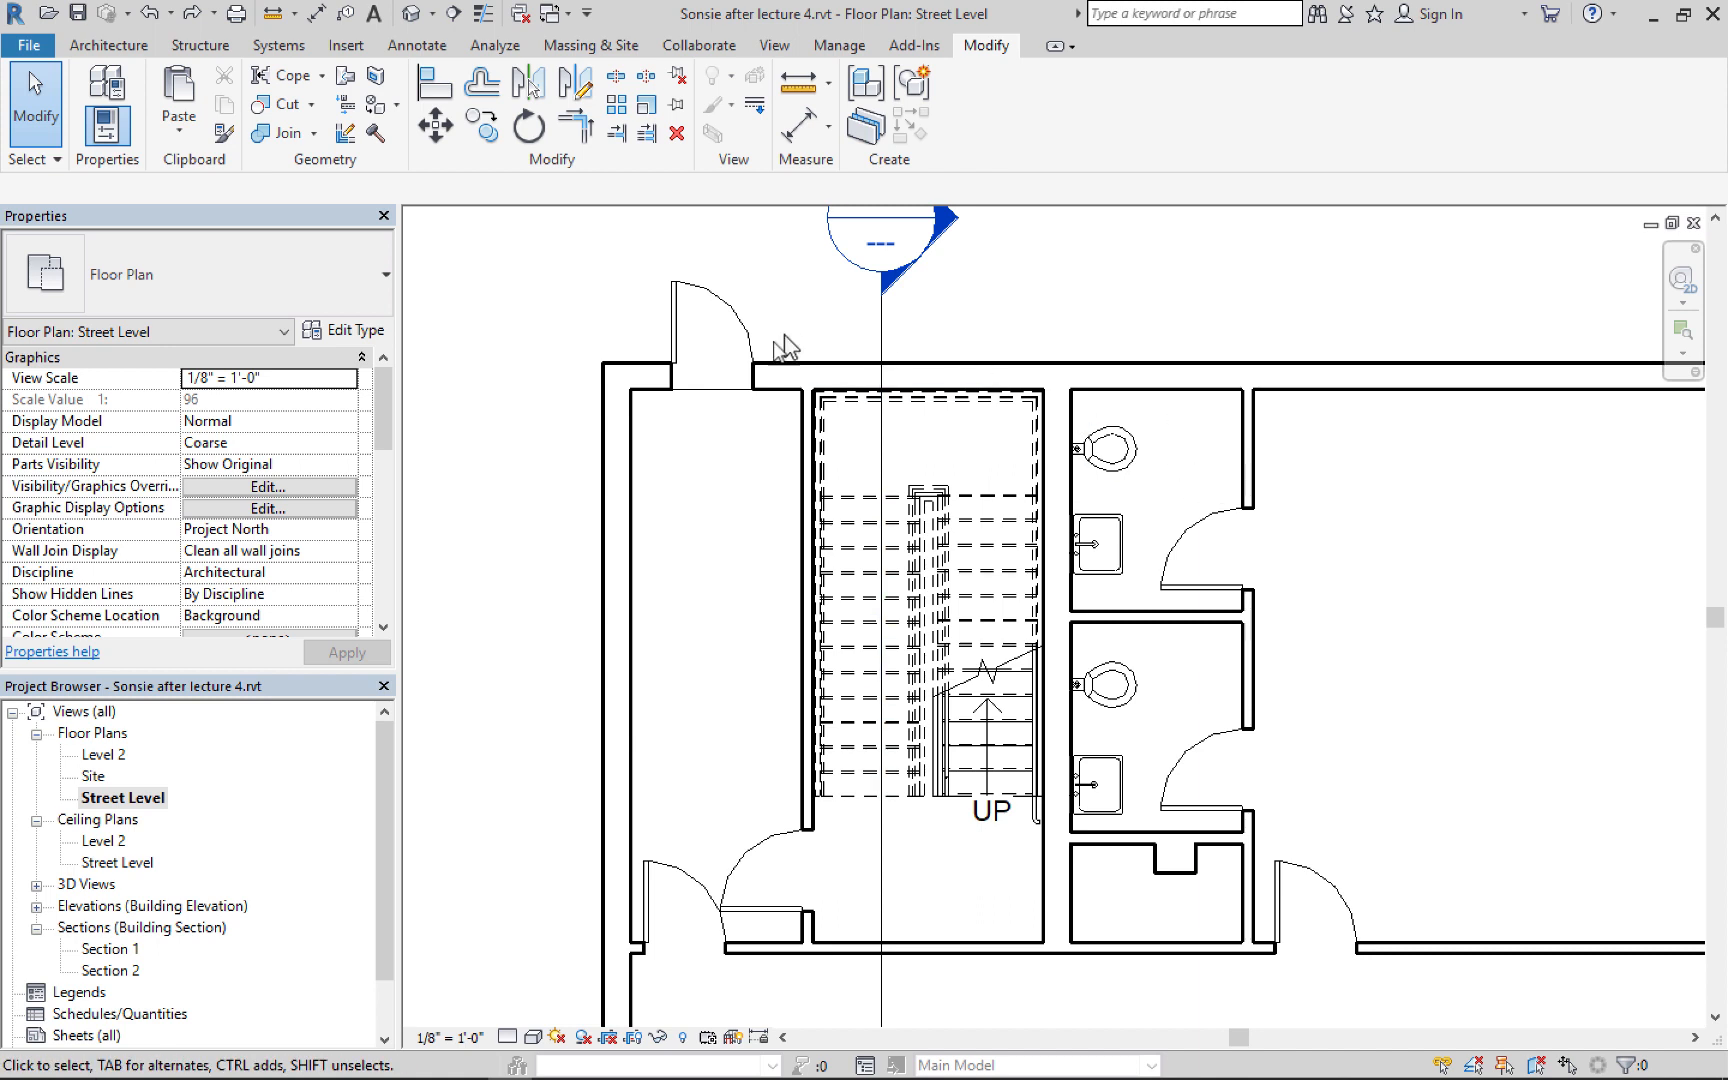
Draw a detail-line circle of 2'-6" radius in the Hidden Lines style in the upper restroom, between the fixtures and the door
click(408, 50)
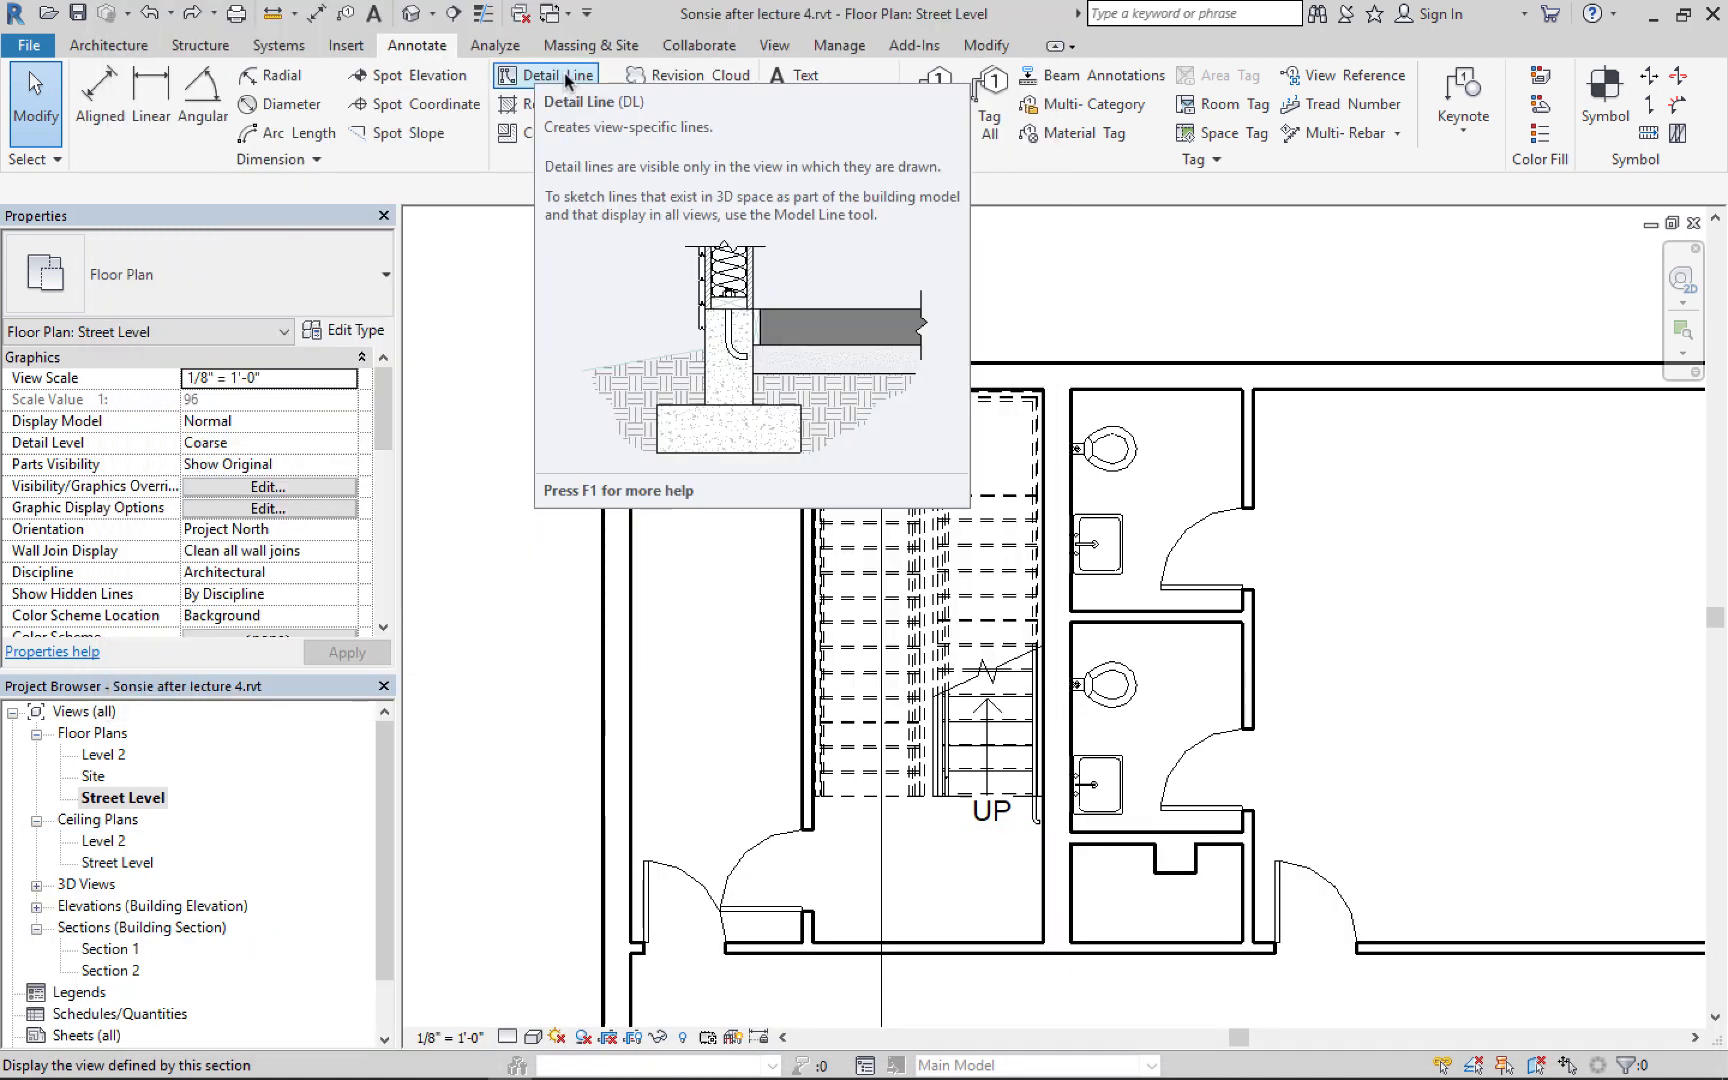
click(566, 88)
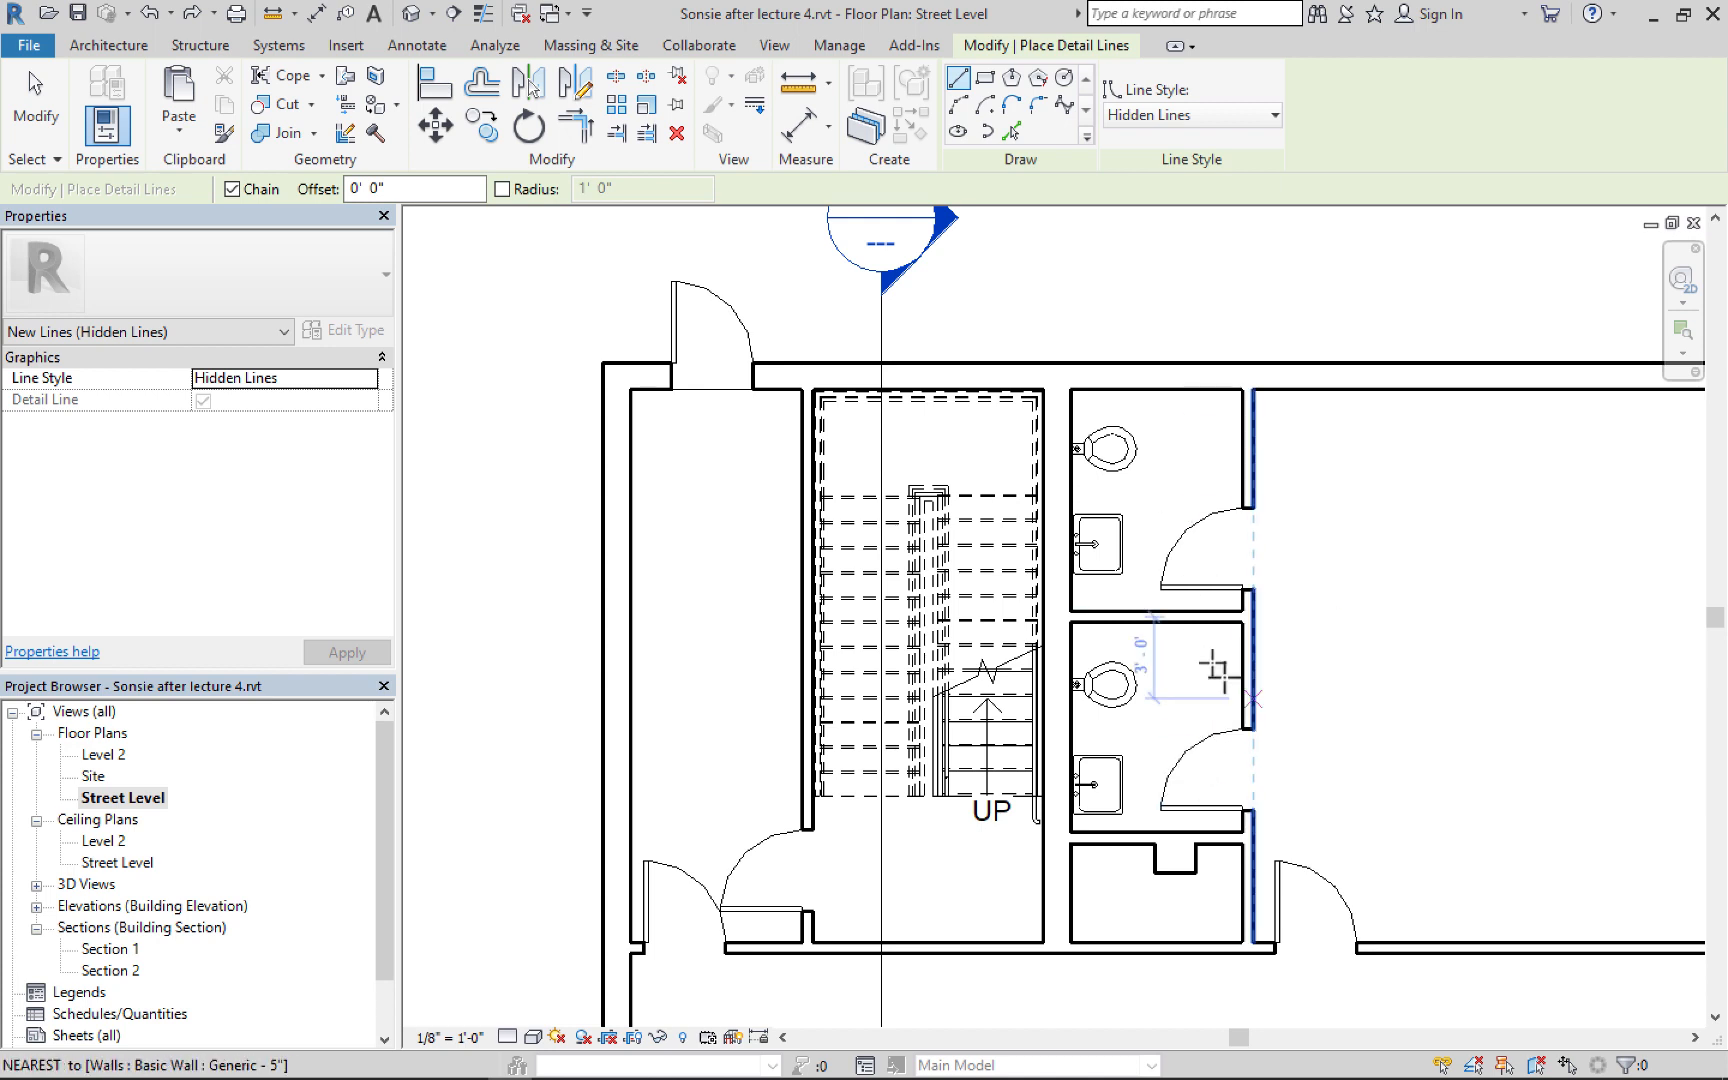
click(1064, 77)
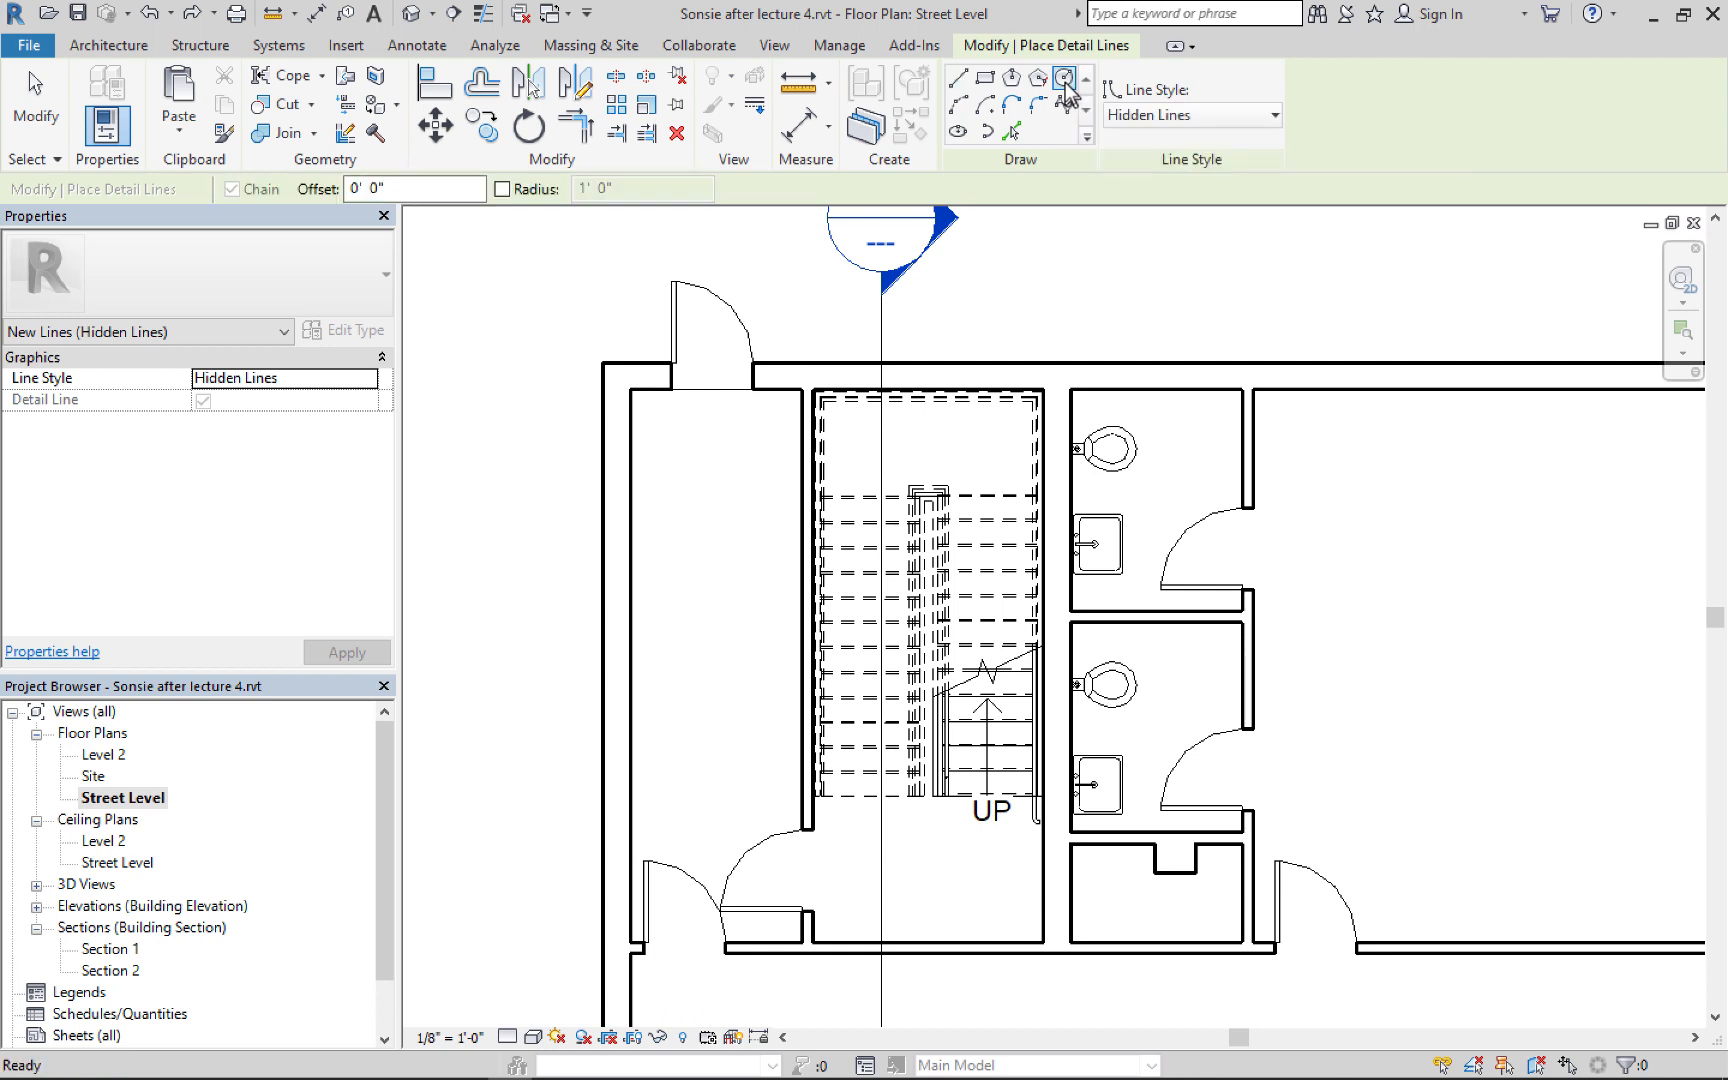
click(1190, 117)
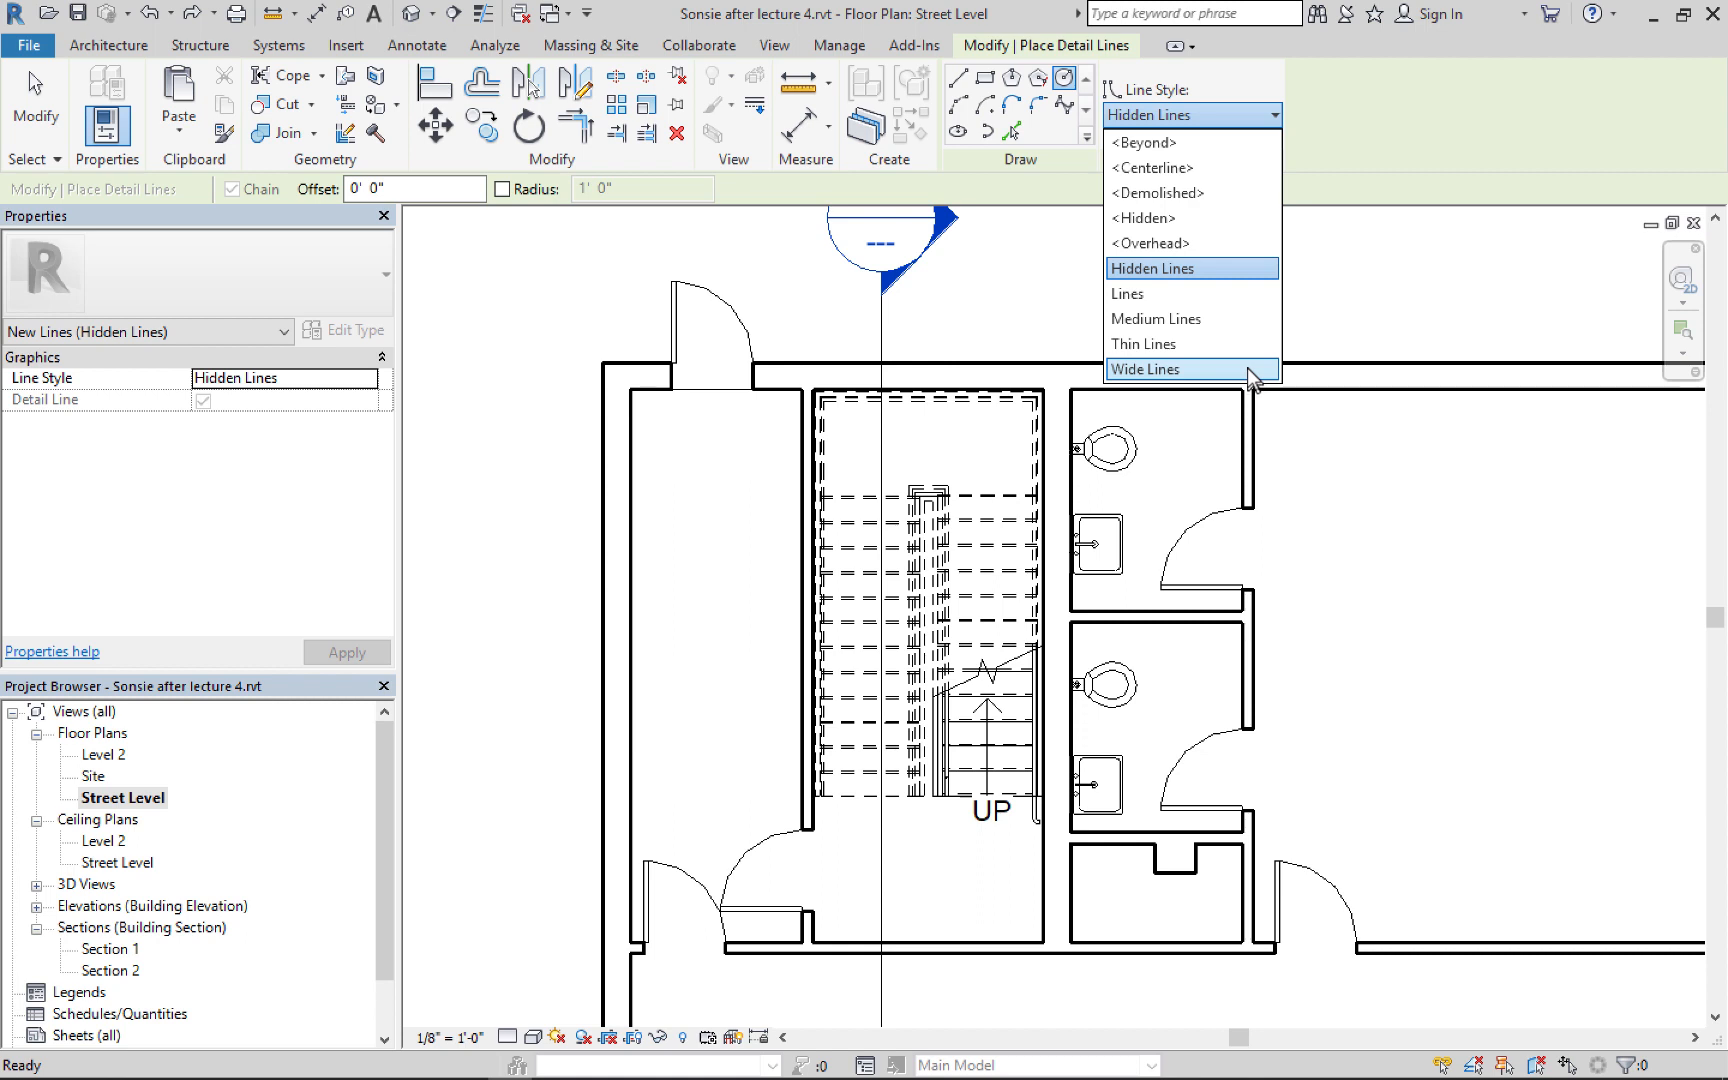
click(1169, 270)
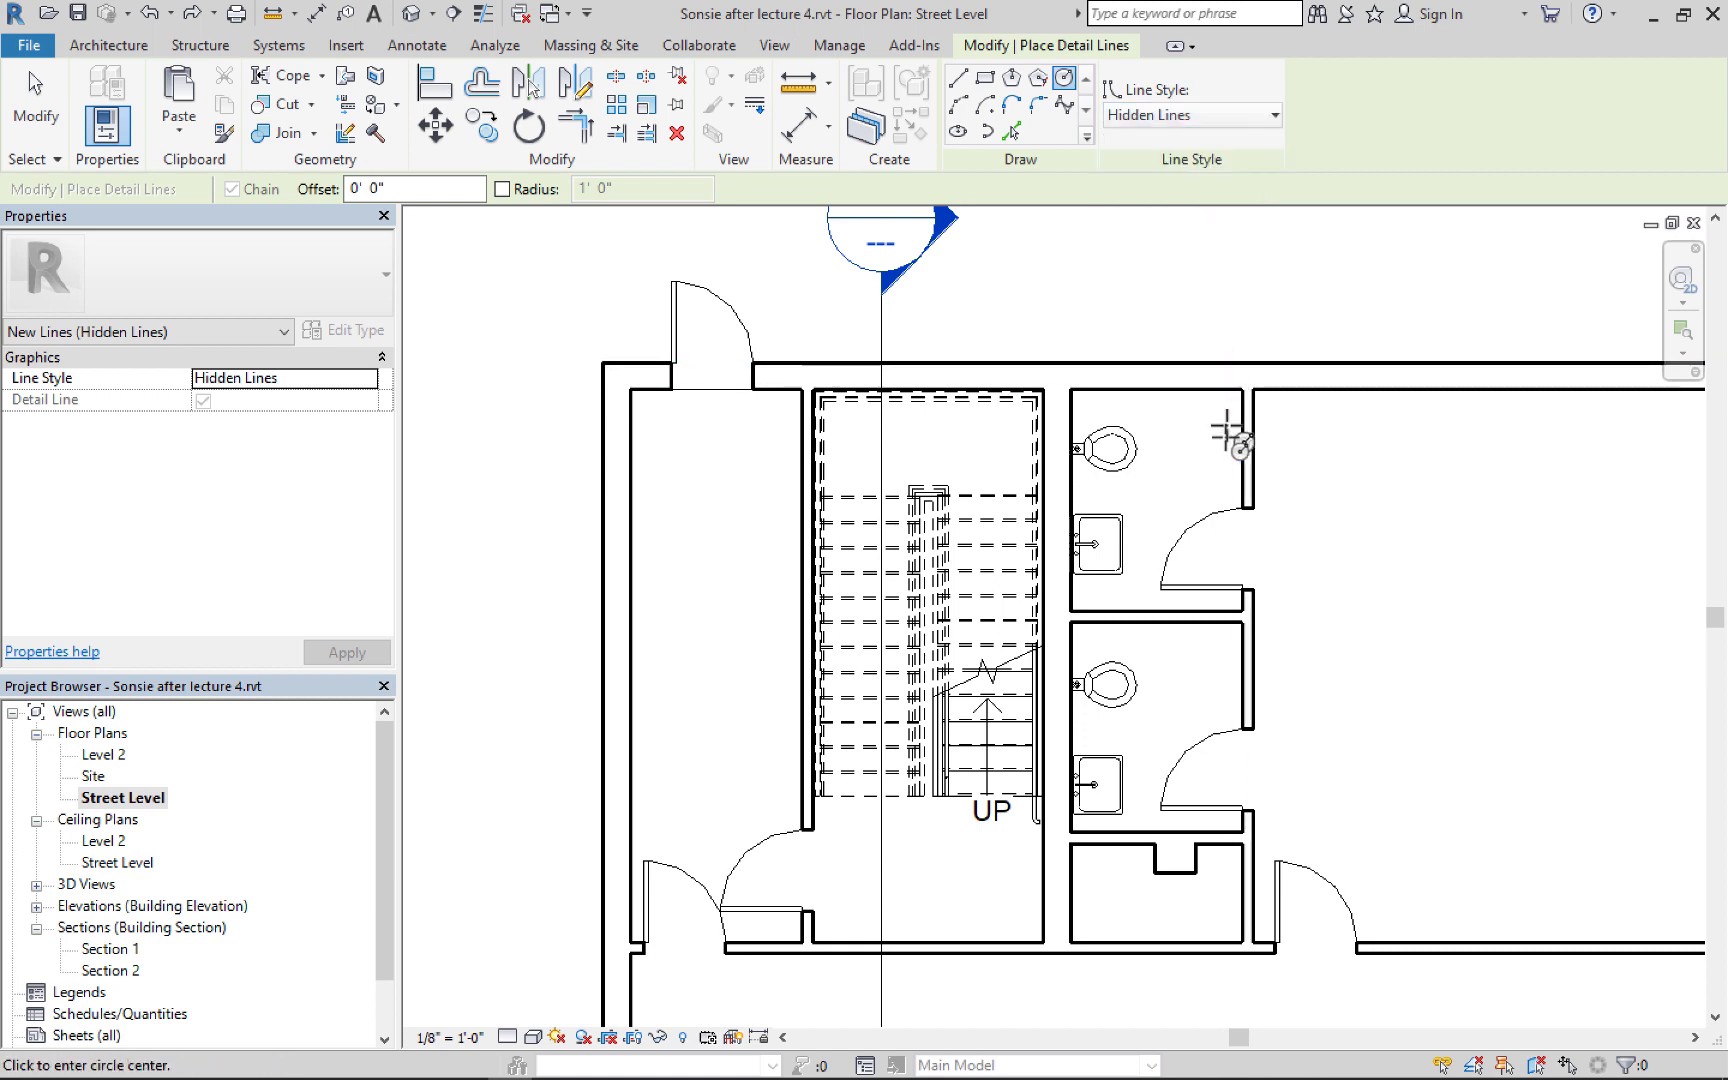
click(1169, 477)
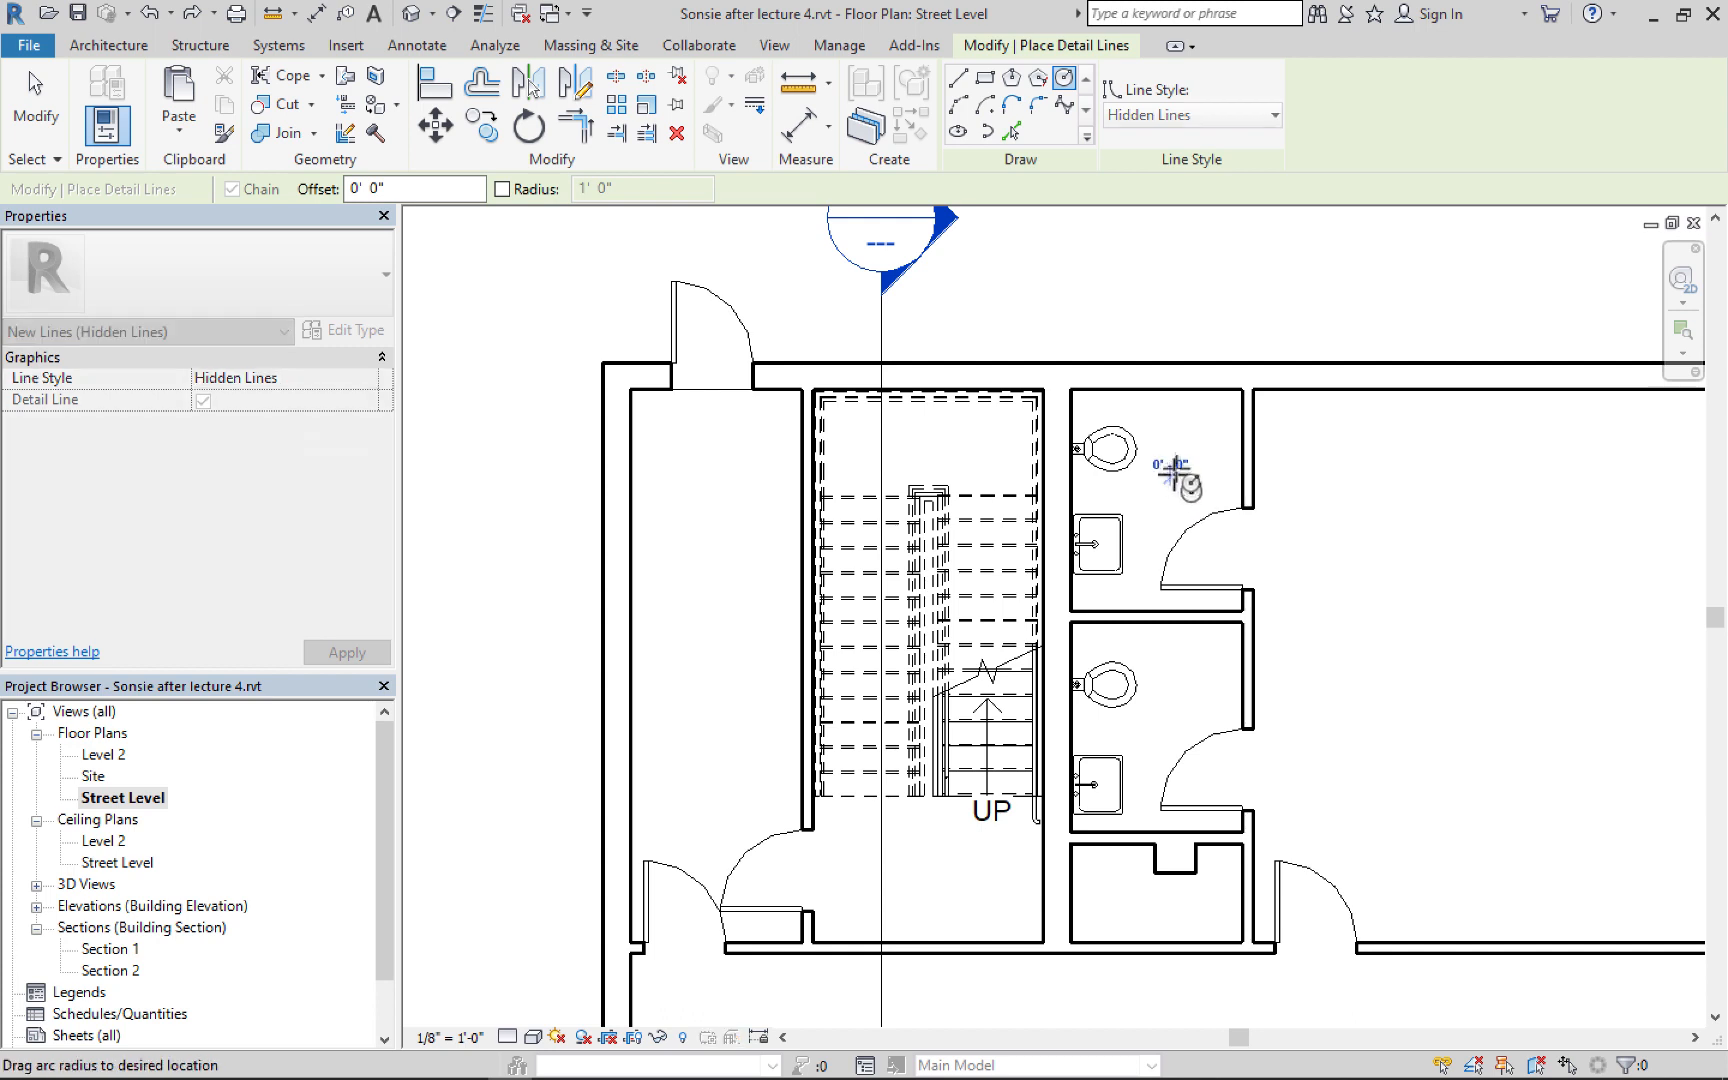
click(1224, 432)
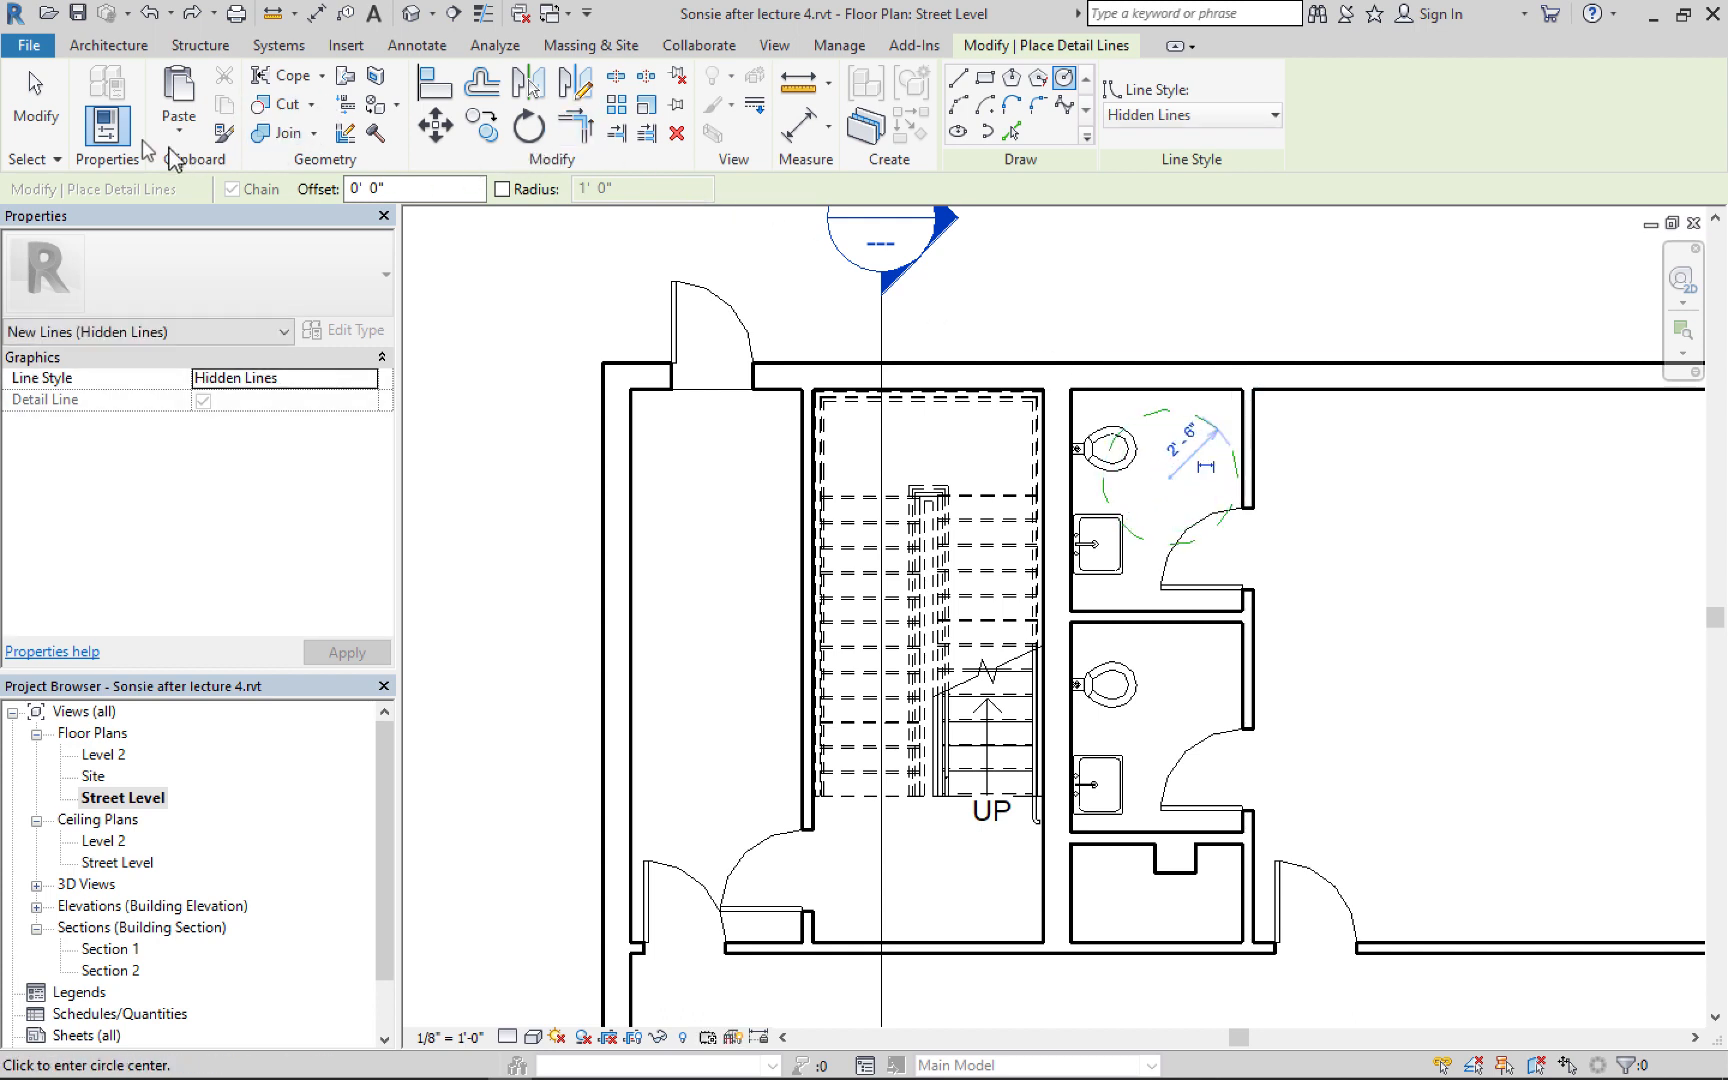
click(36, 112)
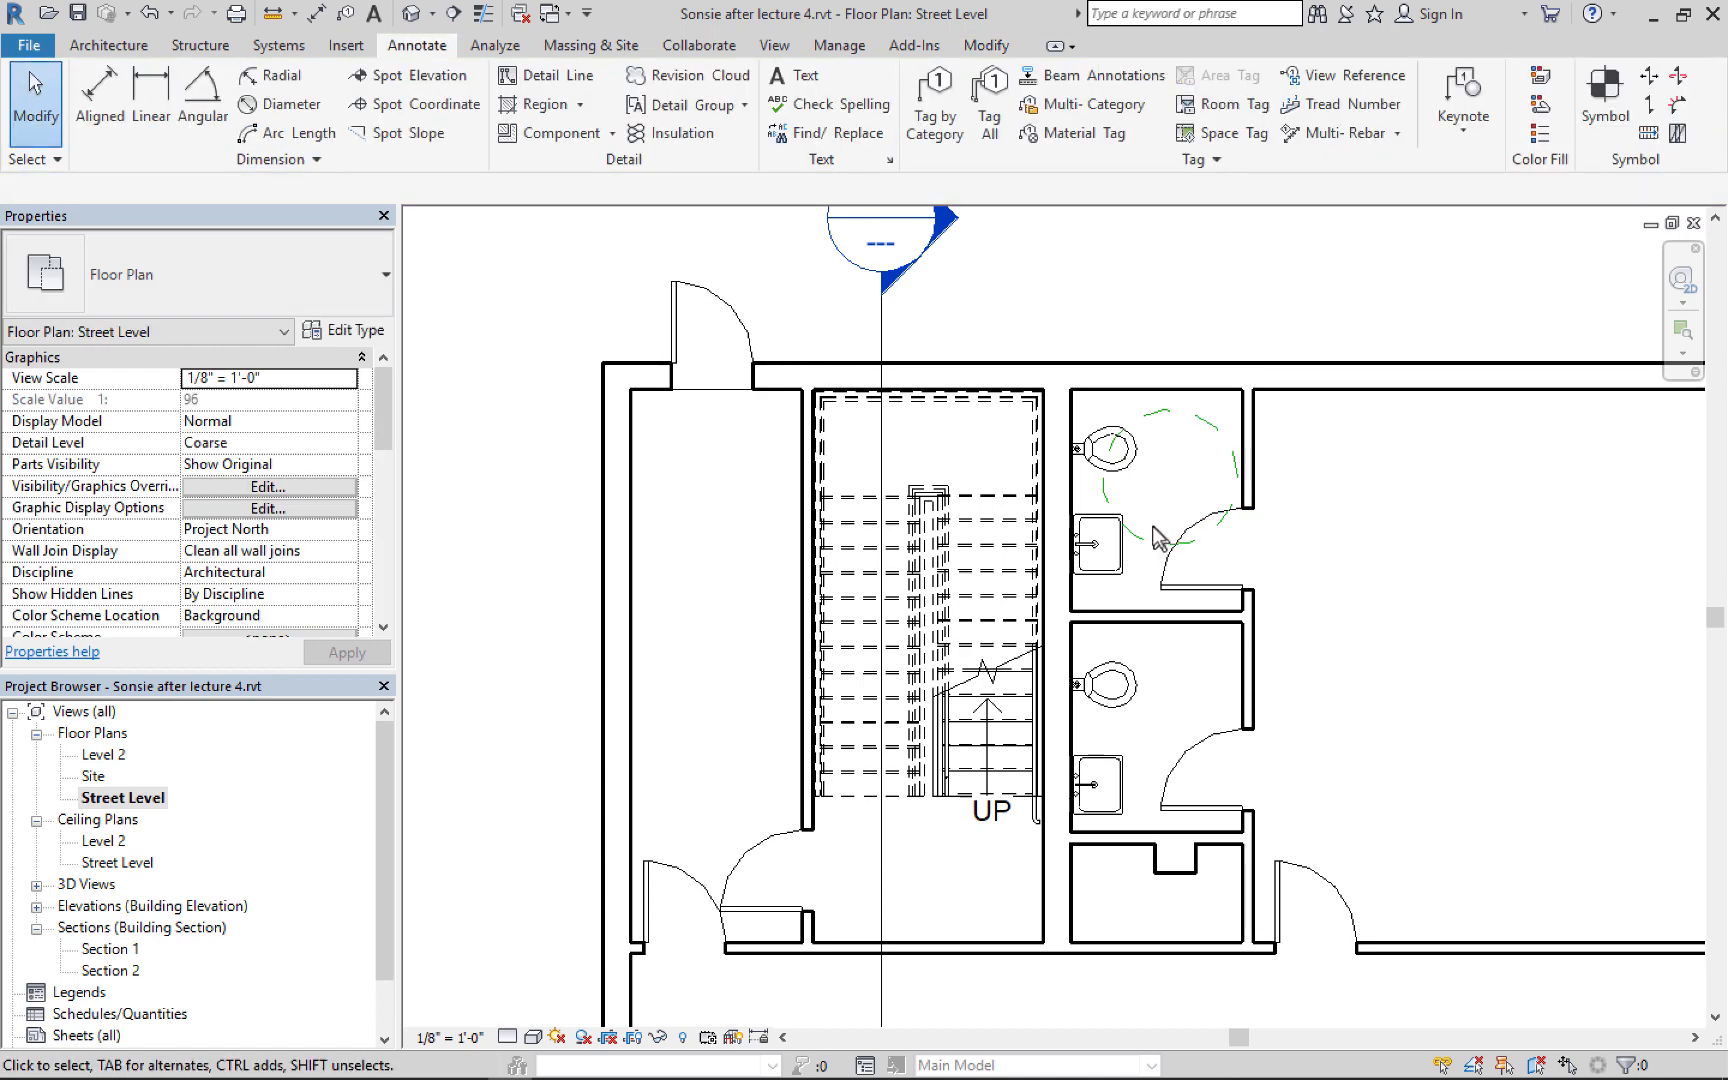
Copy the dashed circle straight down into the lower restroom, and shift both circles slightly downward within their rooms
click(1152, 552)
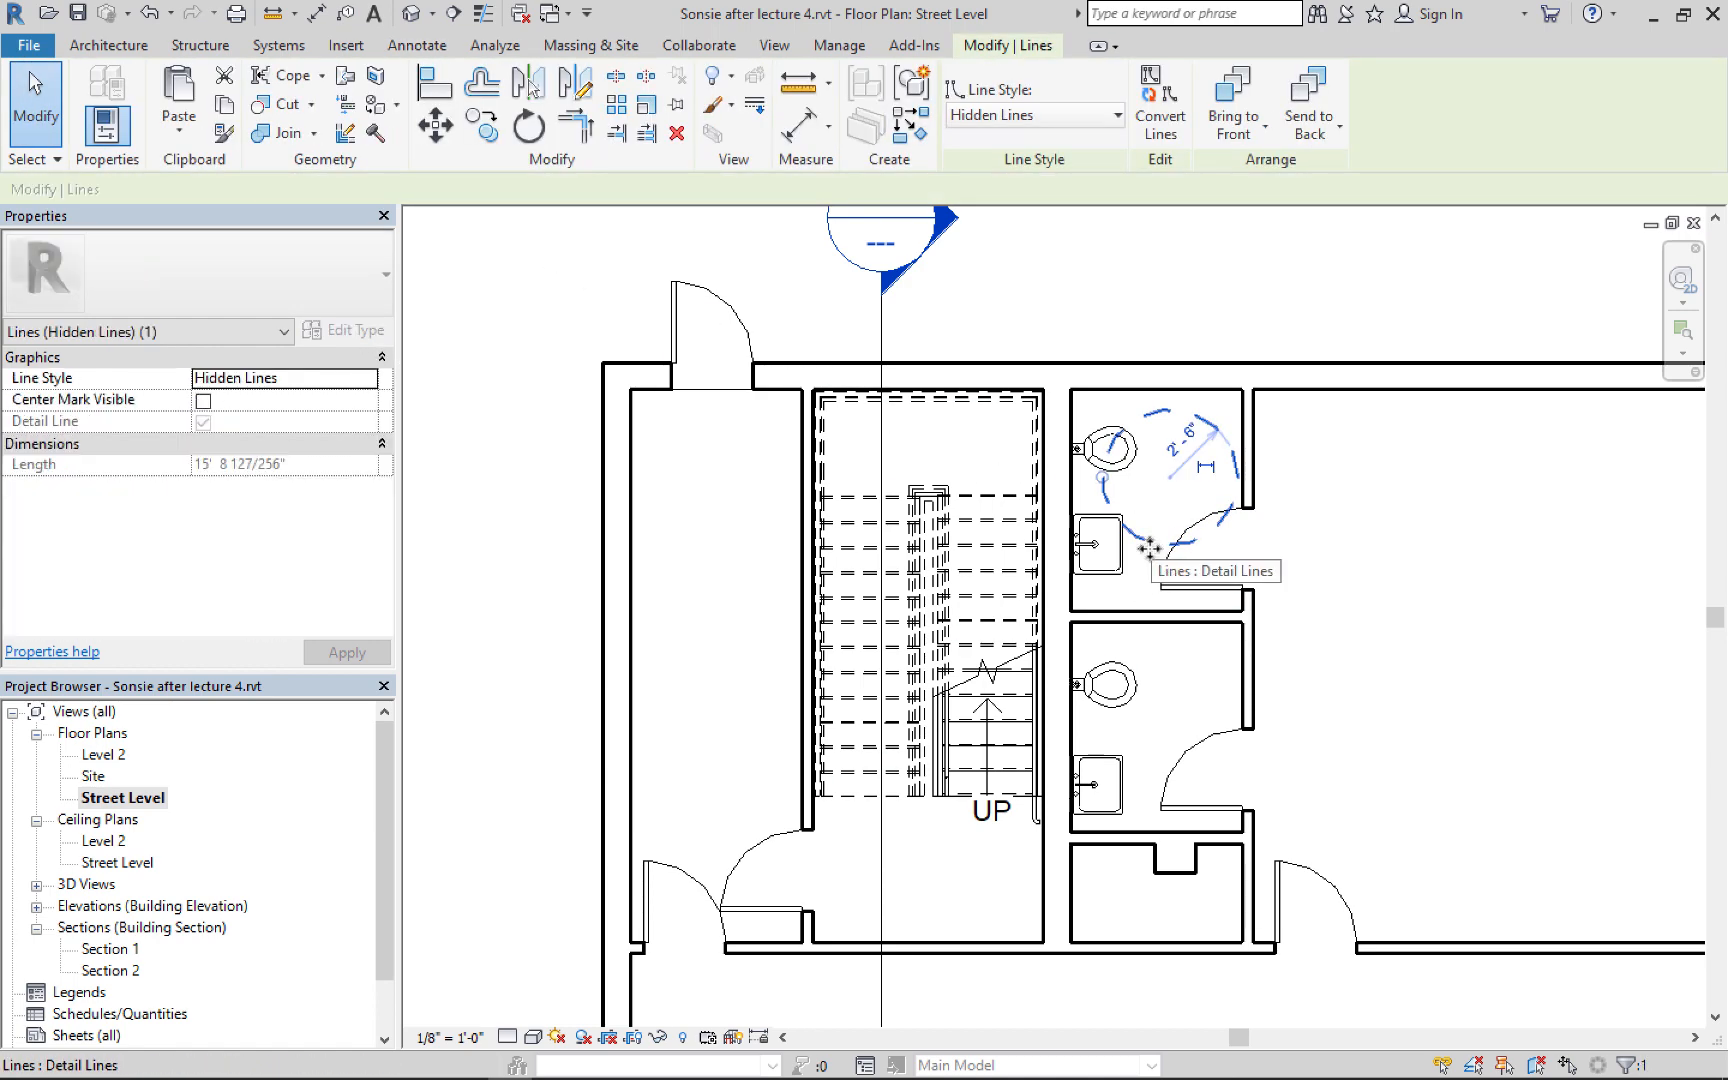
drag(1147, 545, 1150, 772)
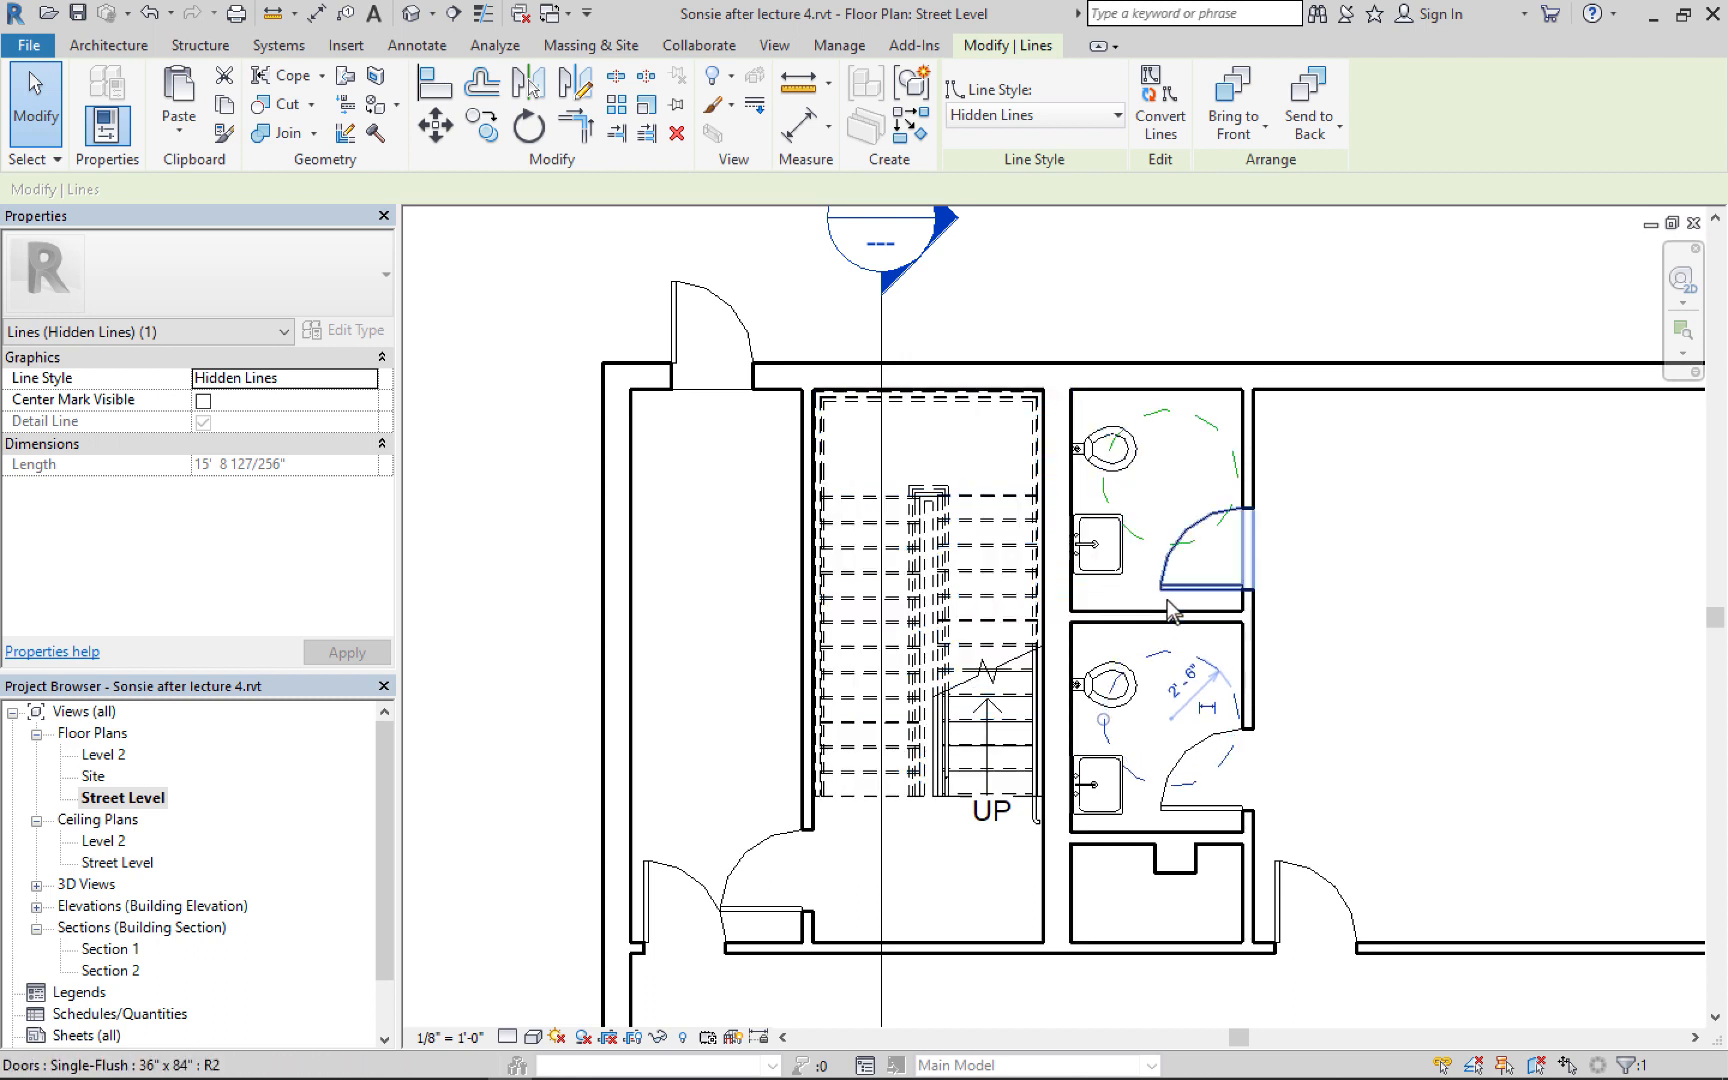
click(1131, 530)
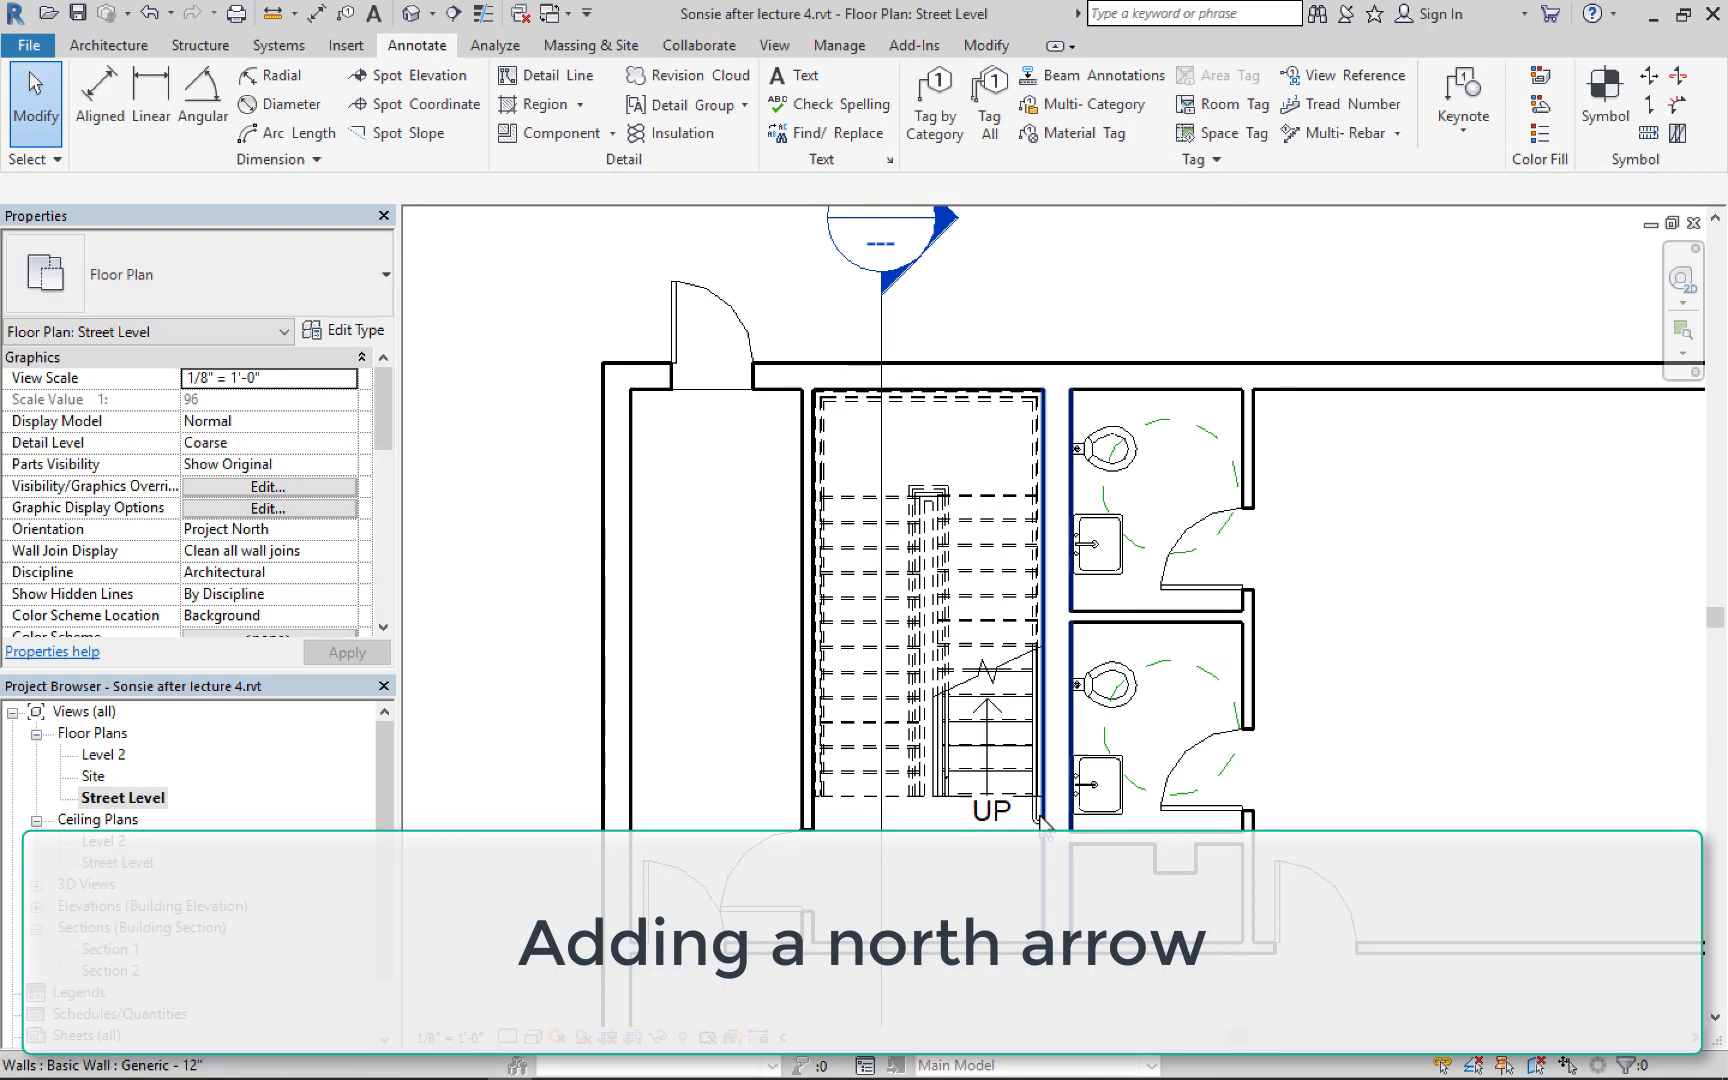
Start placing an annotation symbol on the Street Level plan and browse the family library to the Annotations folder
scroll(1041, 823, down, 3)
scroll(1041, 823, down, 1)
middle_drag(1041, 823, 875, 488)
middle_drag(1096, 941, 1088, 684)
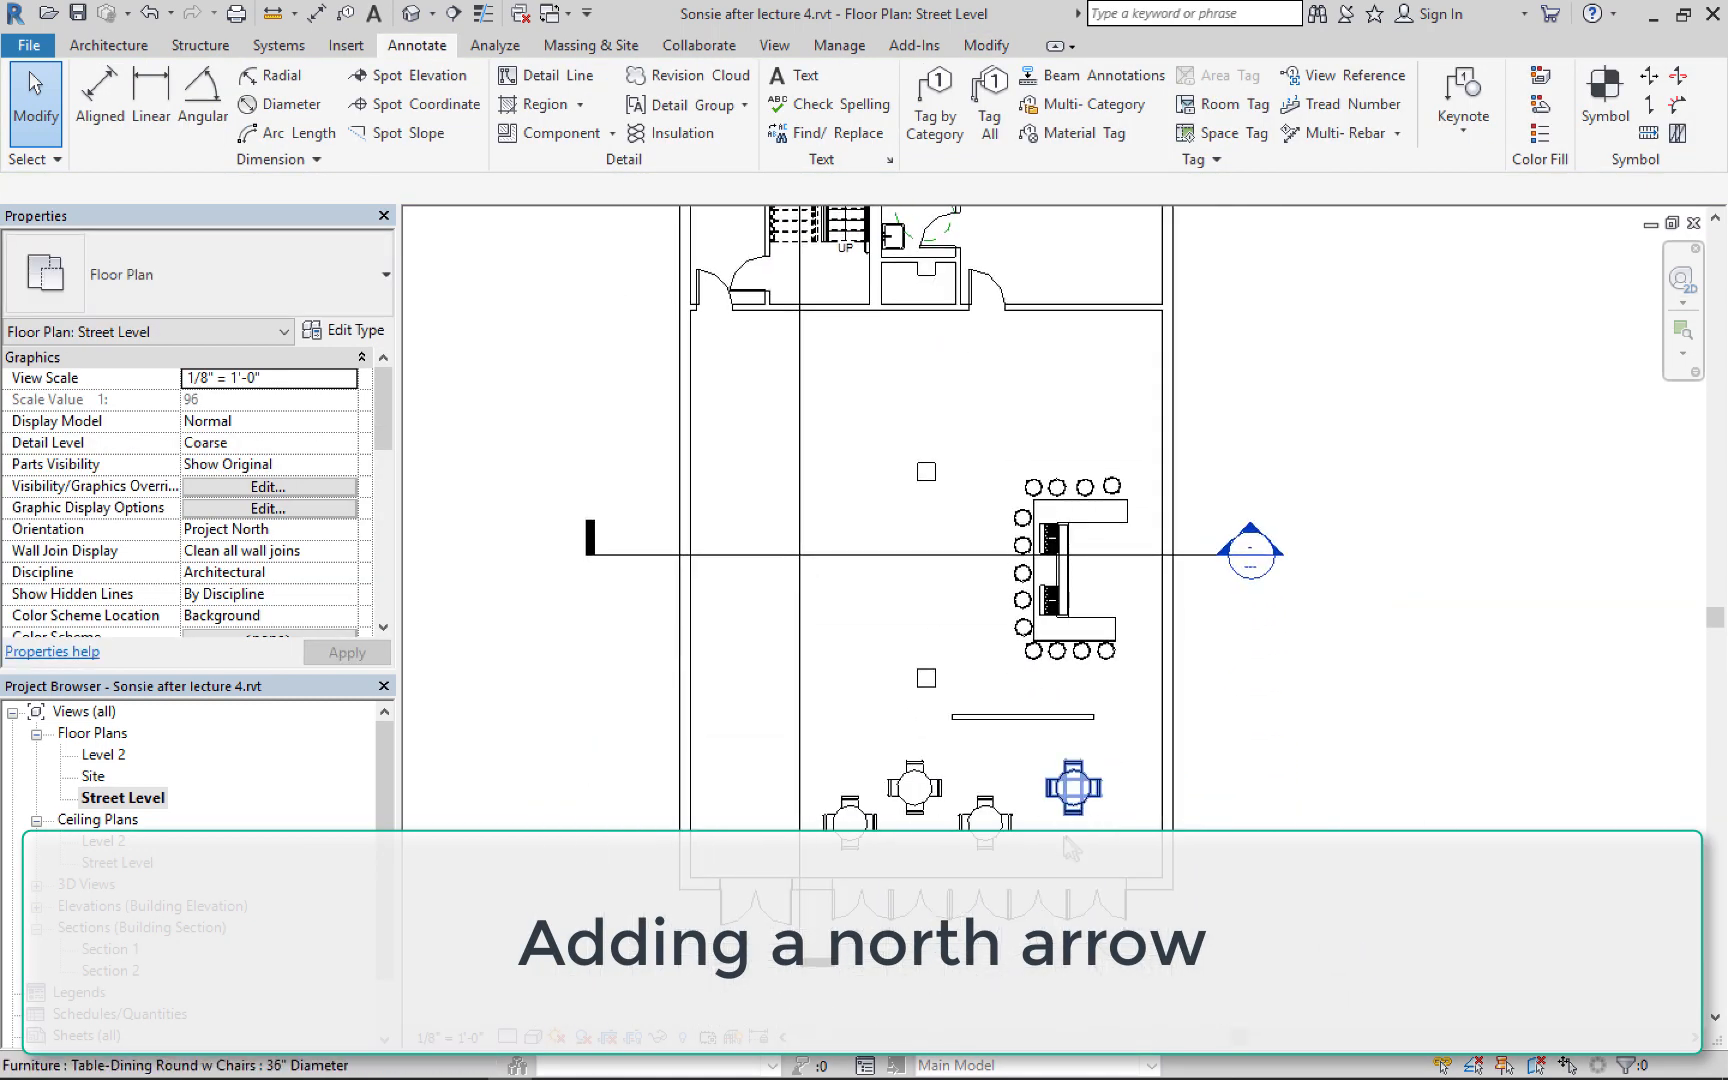
middle_drag(1075, 787, 1190, 838)
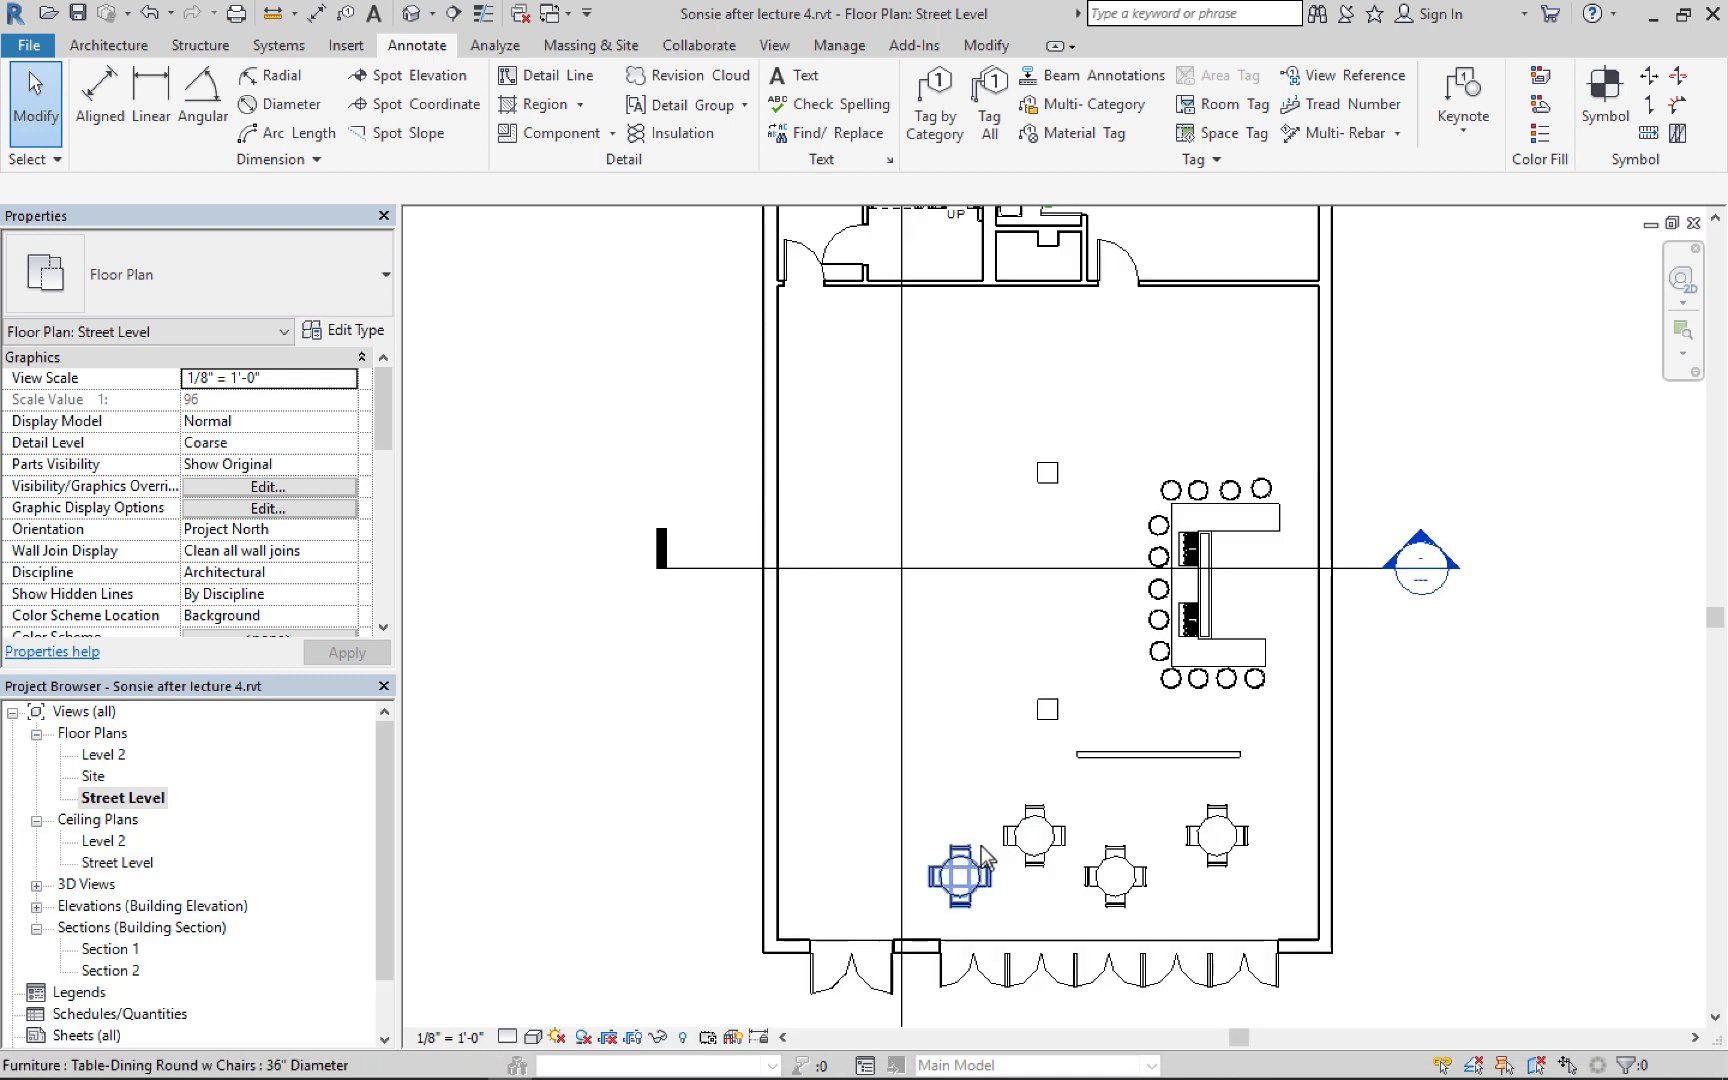
scroll(957, 864, down, 3)
middle_drag(994, 793, 942, 836)
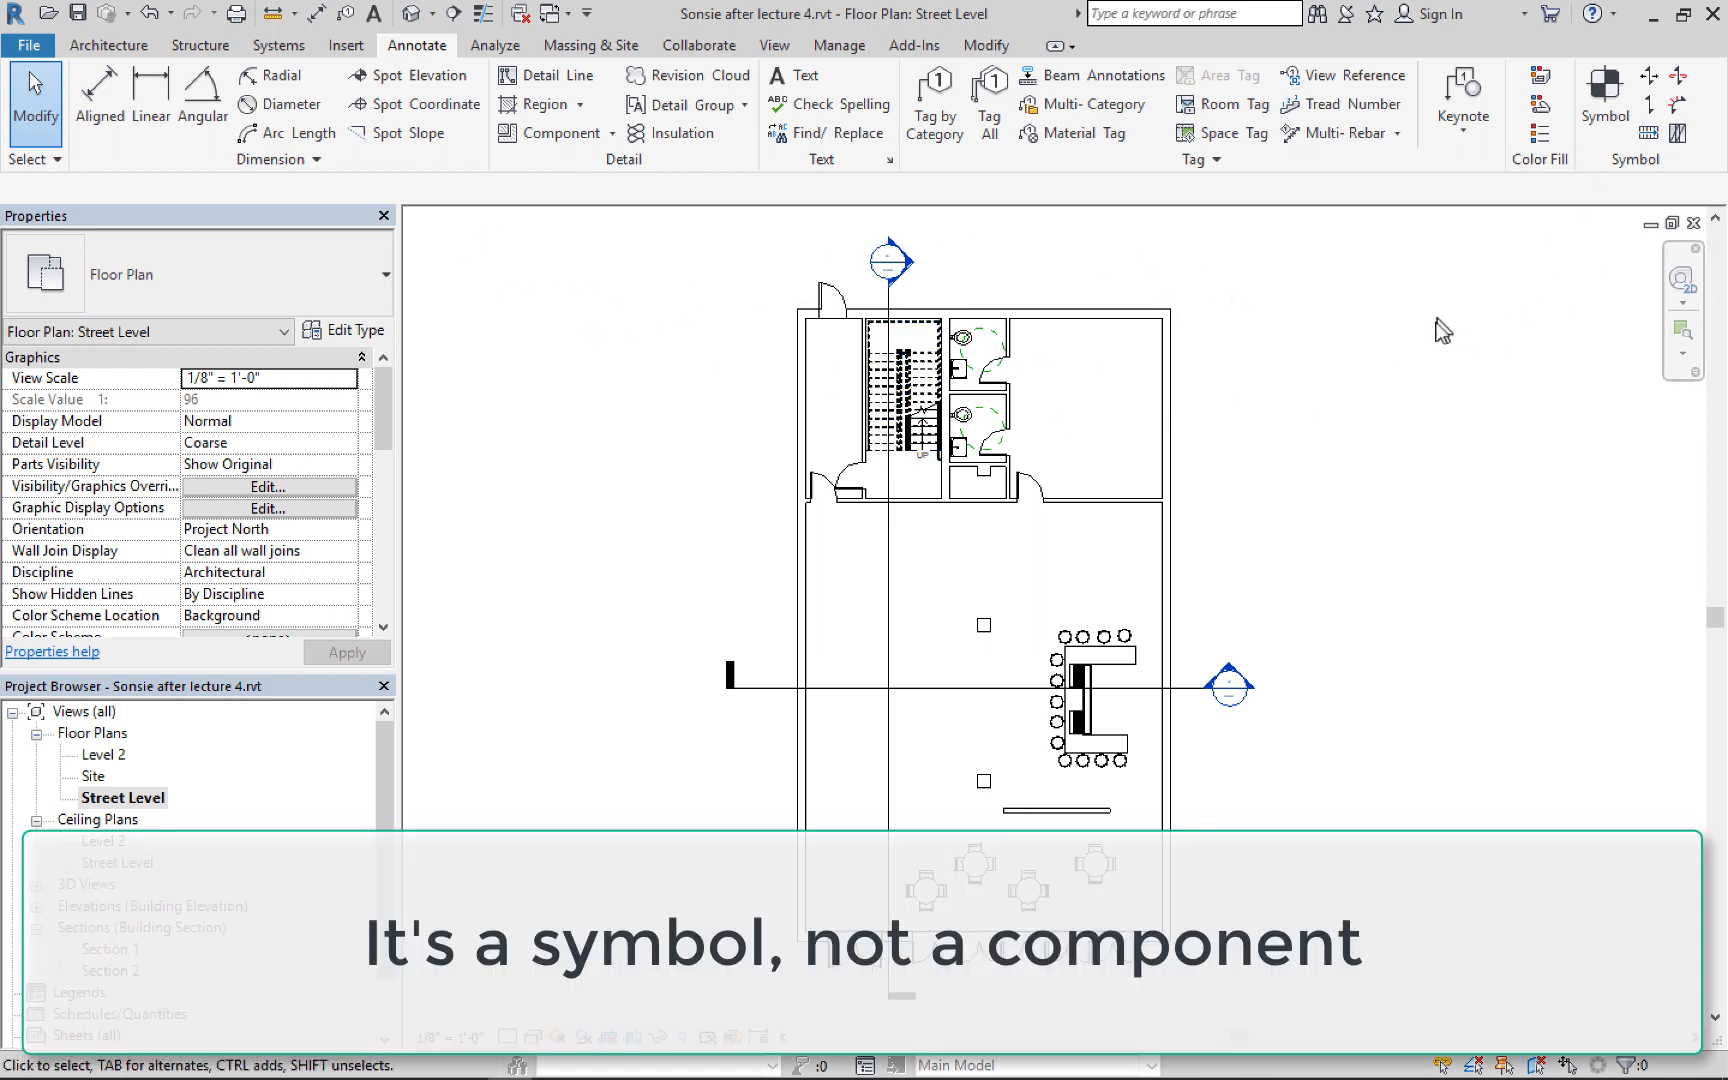
middle_drag(1362, 452, 1331, 418)
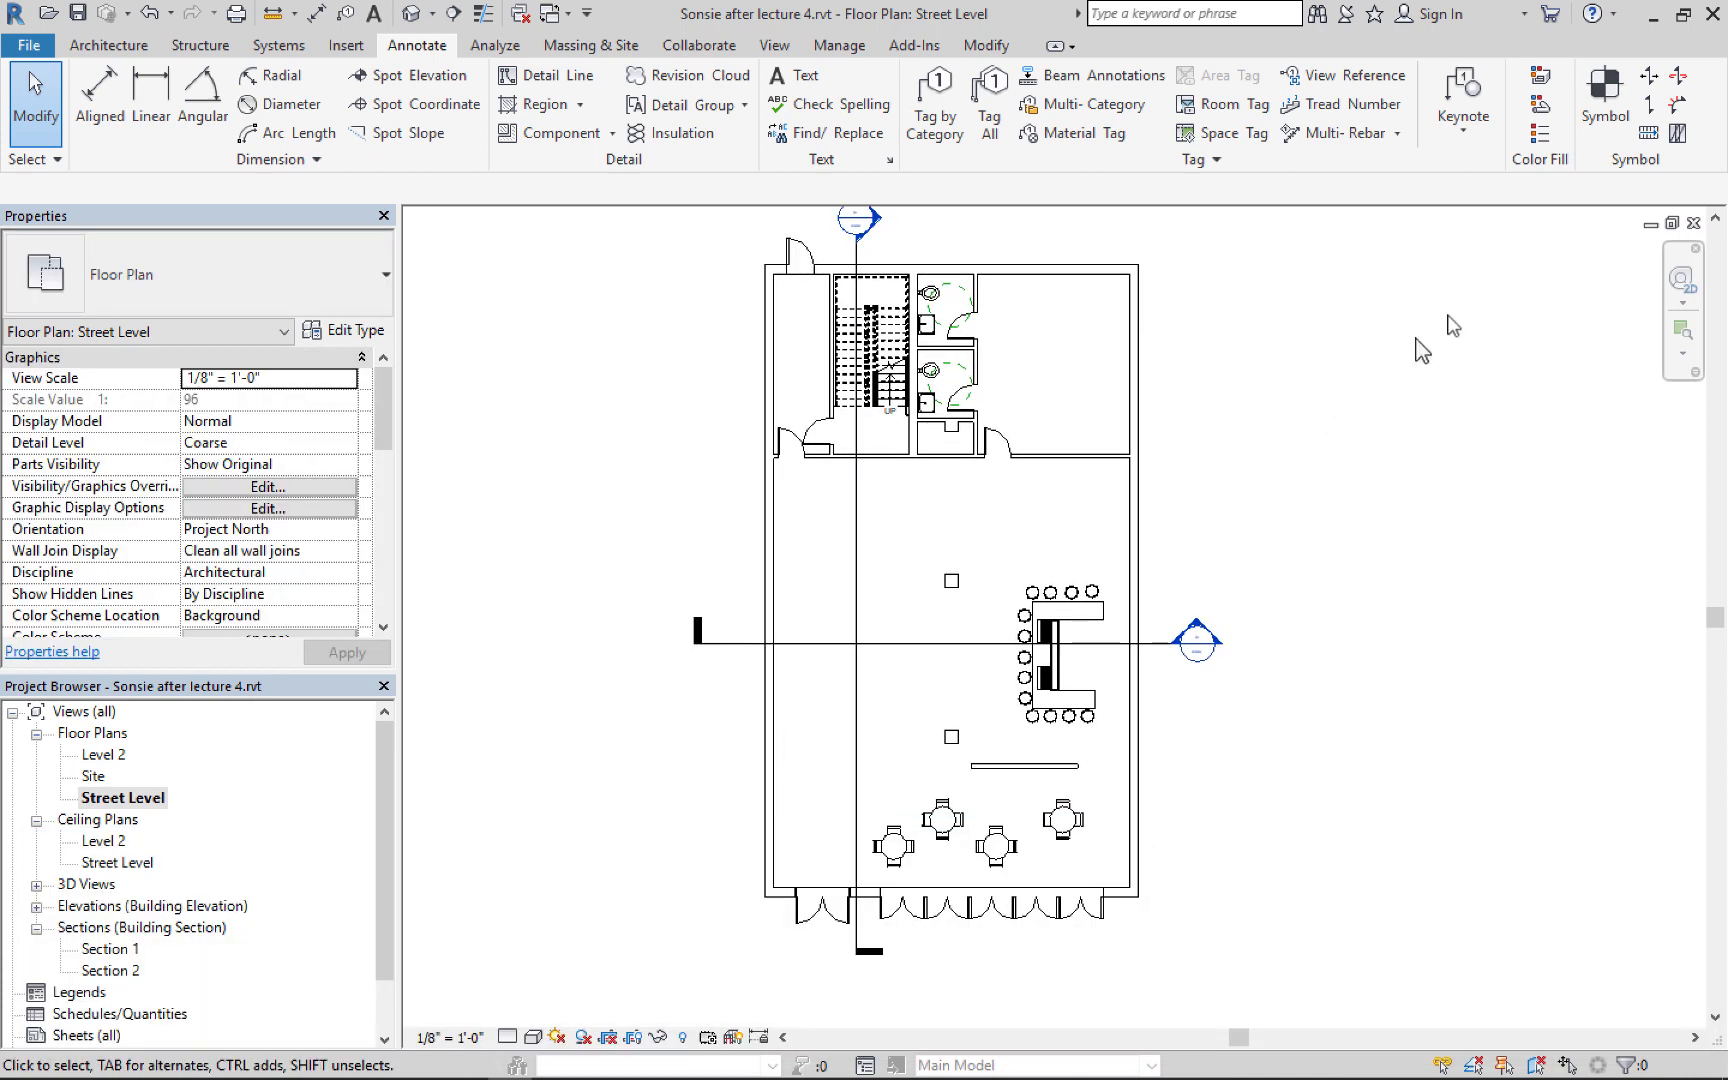
click(1604, 100)
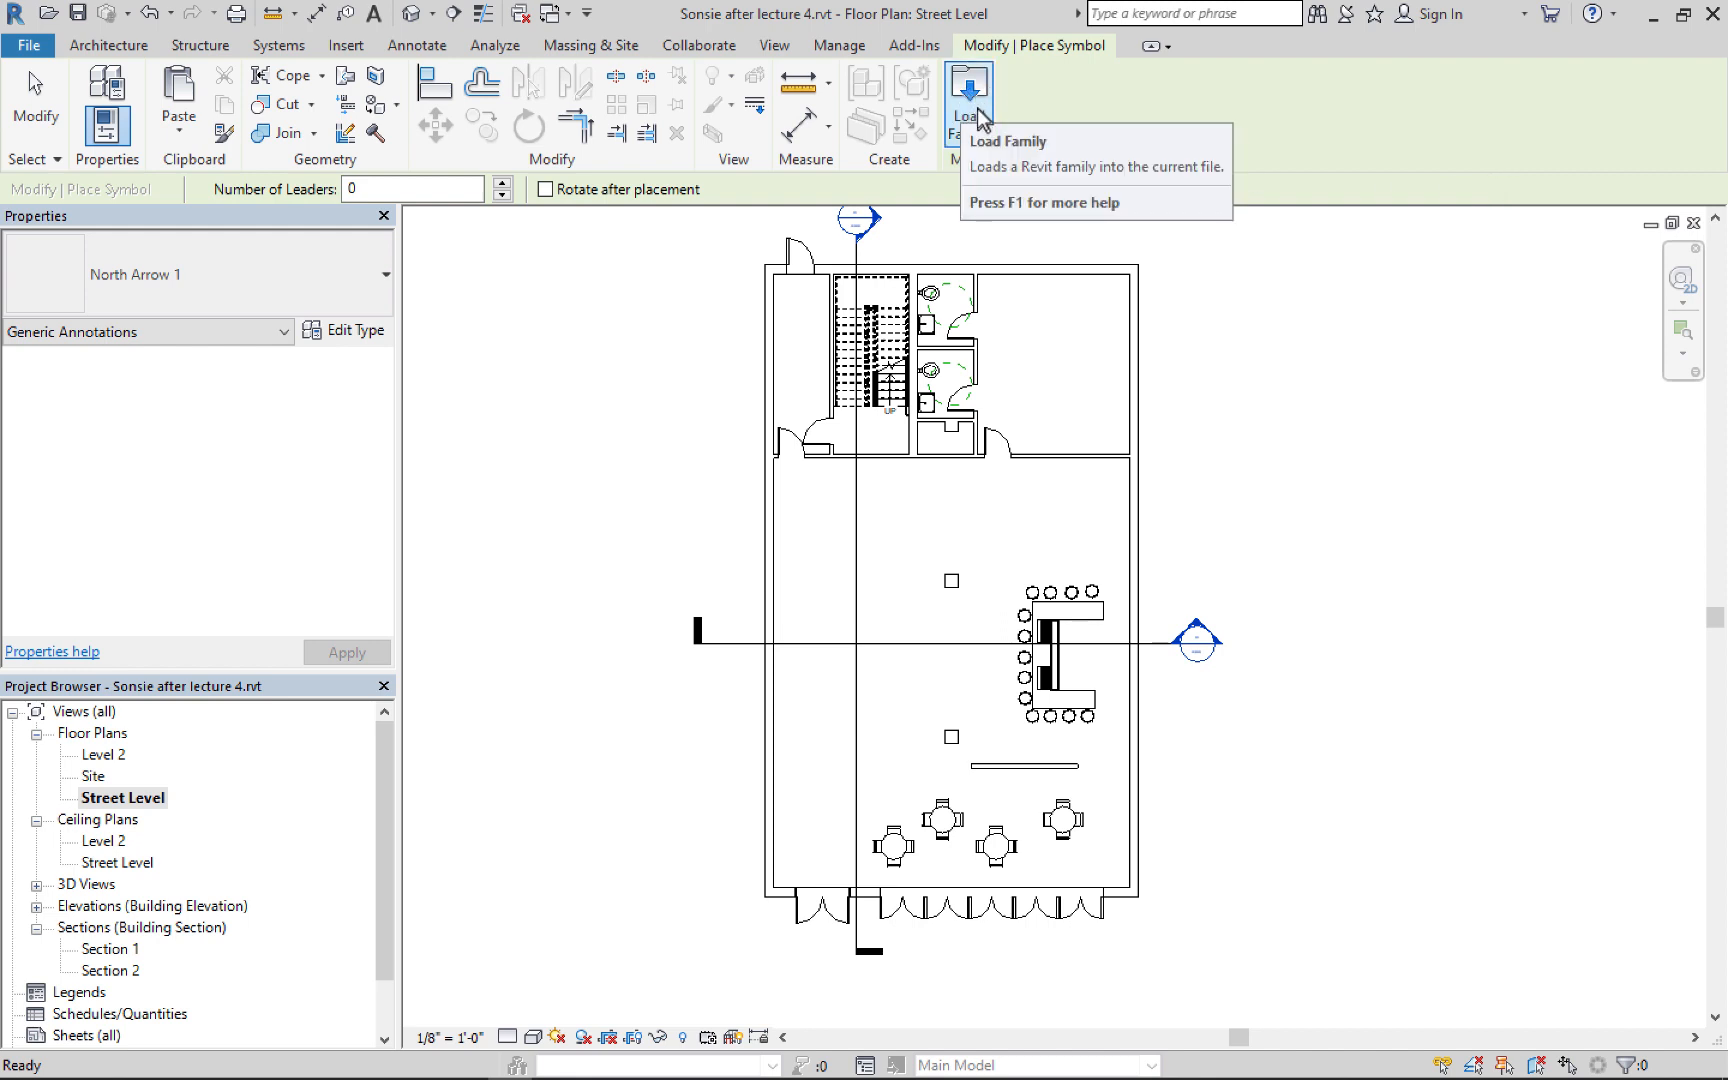
click(978, 115)
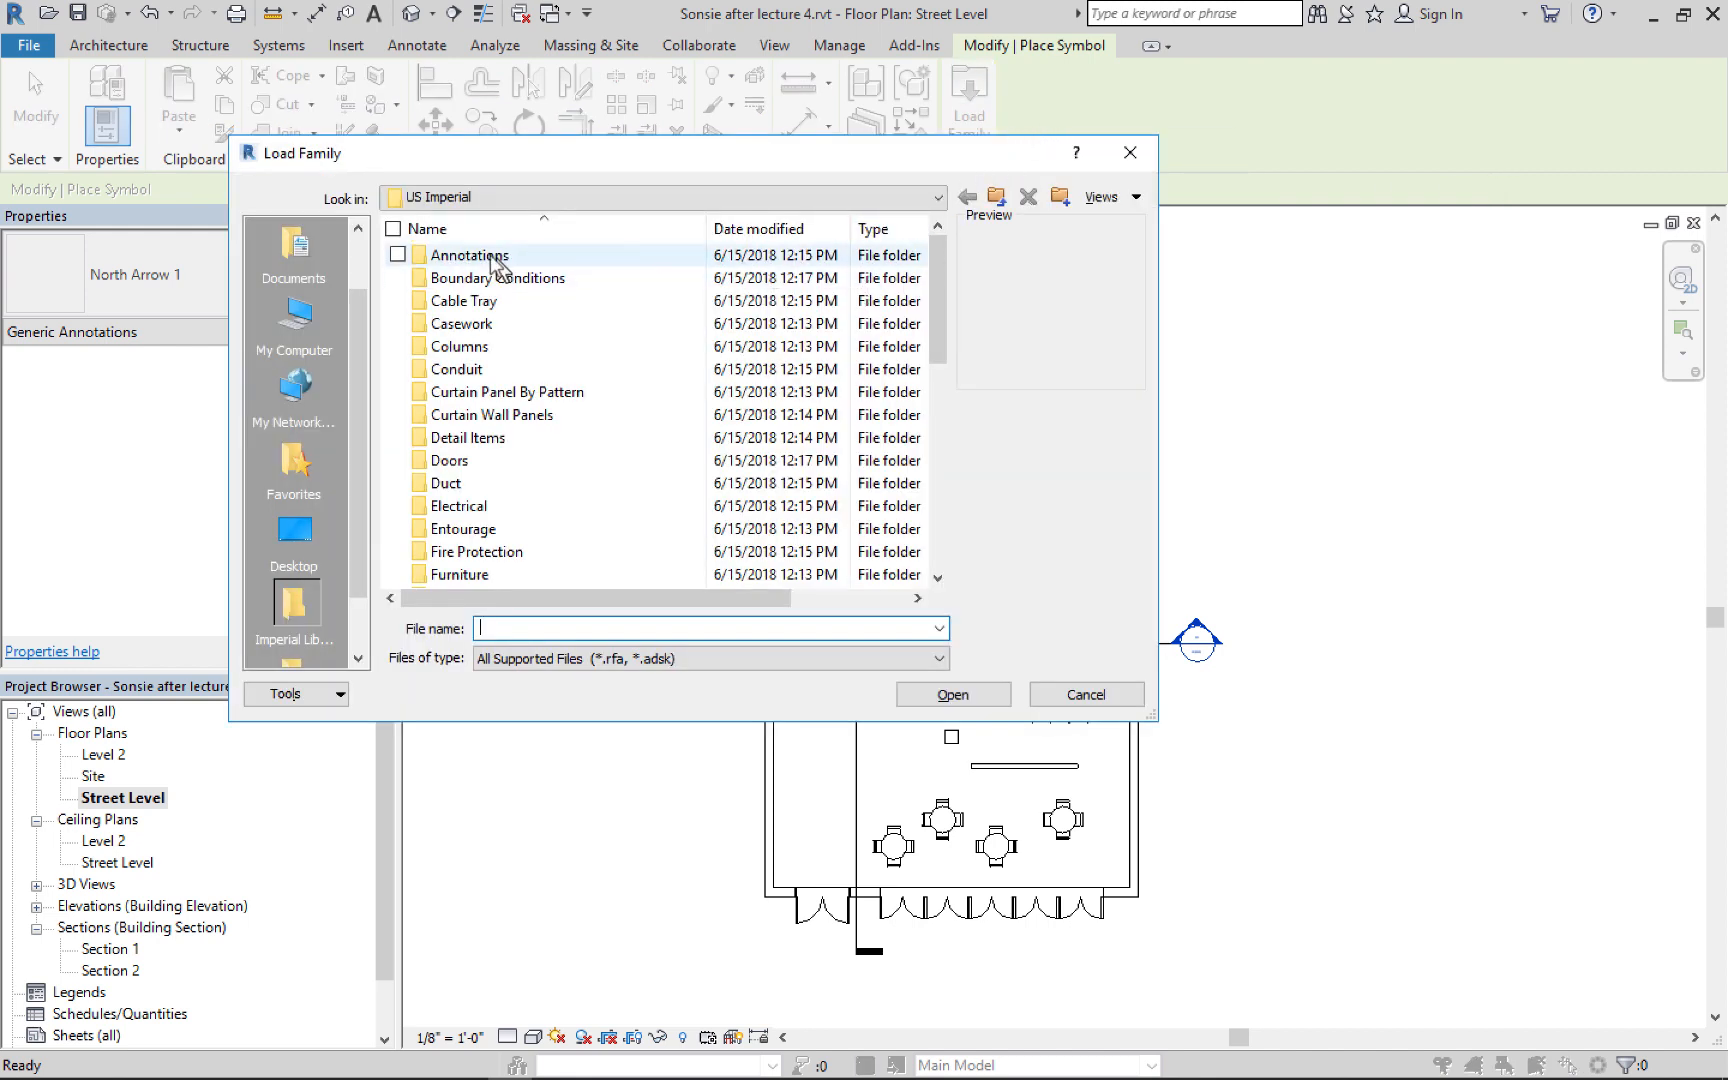
double_click(486, 262)
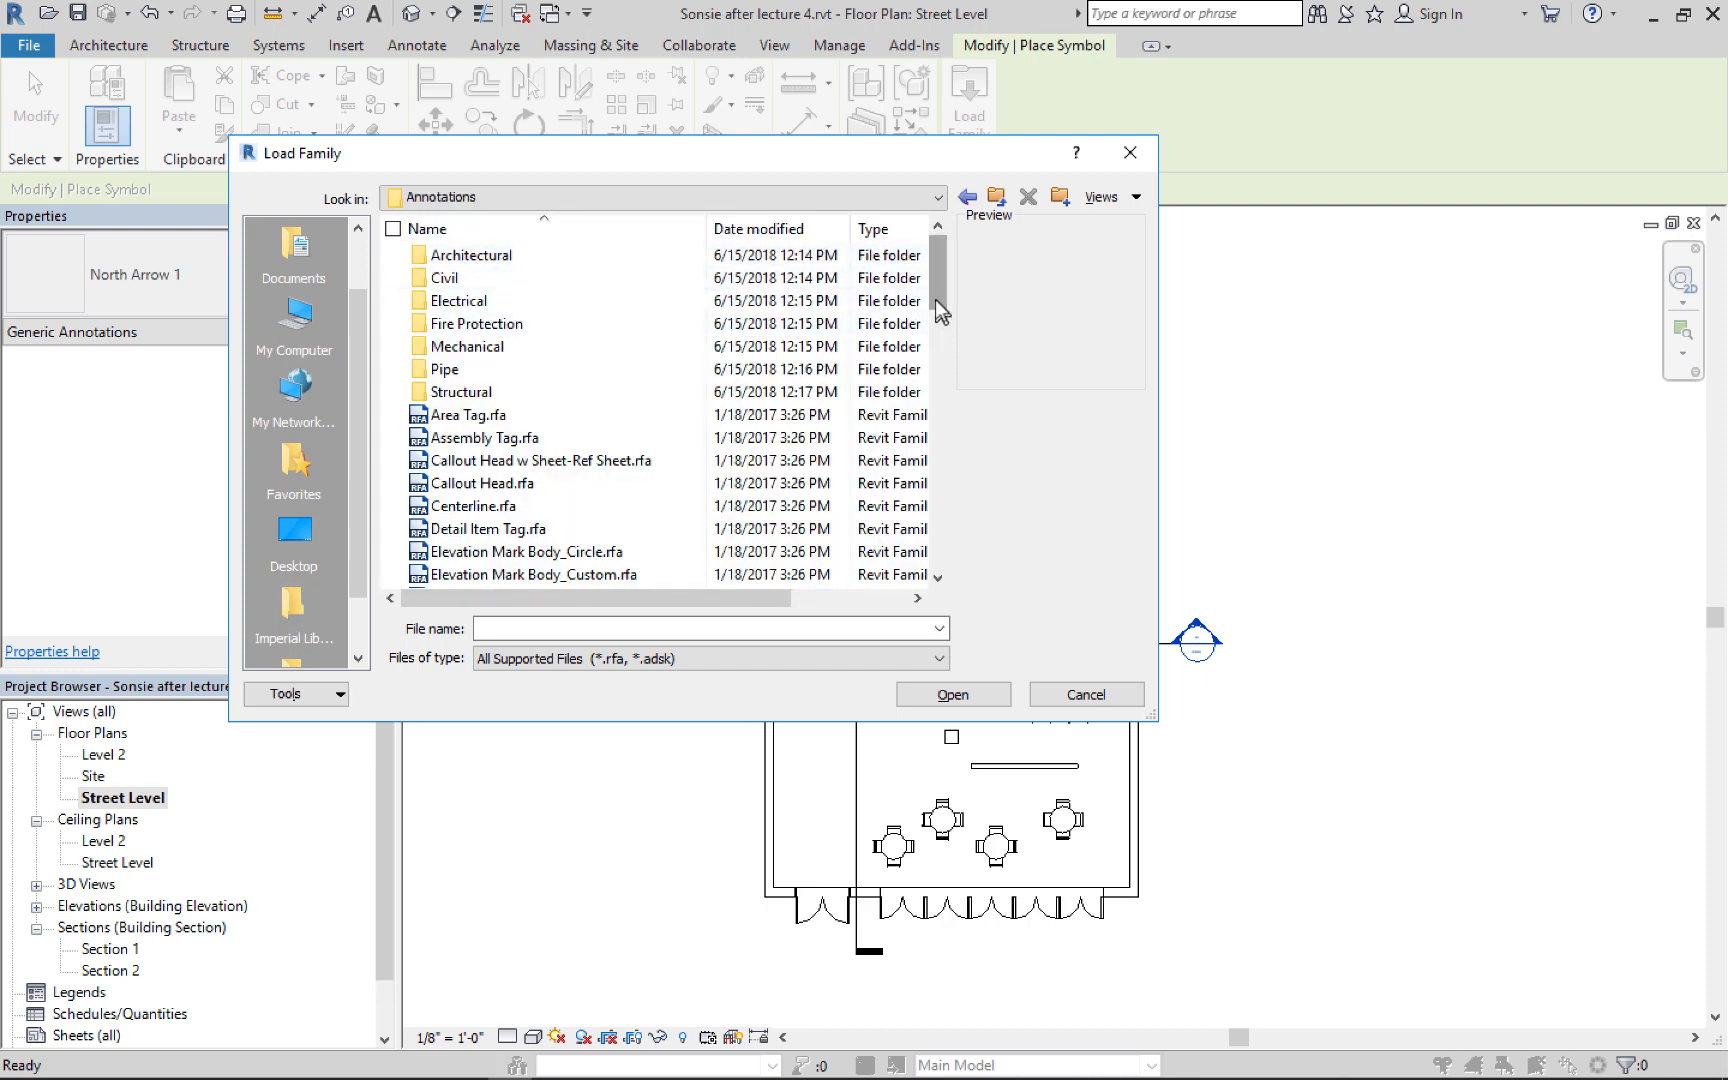
Load the North Arrow 1 family and place one symbol below the building's lower-right corner, in line with the right exterior wall
drag(936, 298, 945, 417)
click(562, 485)
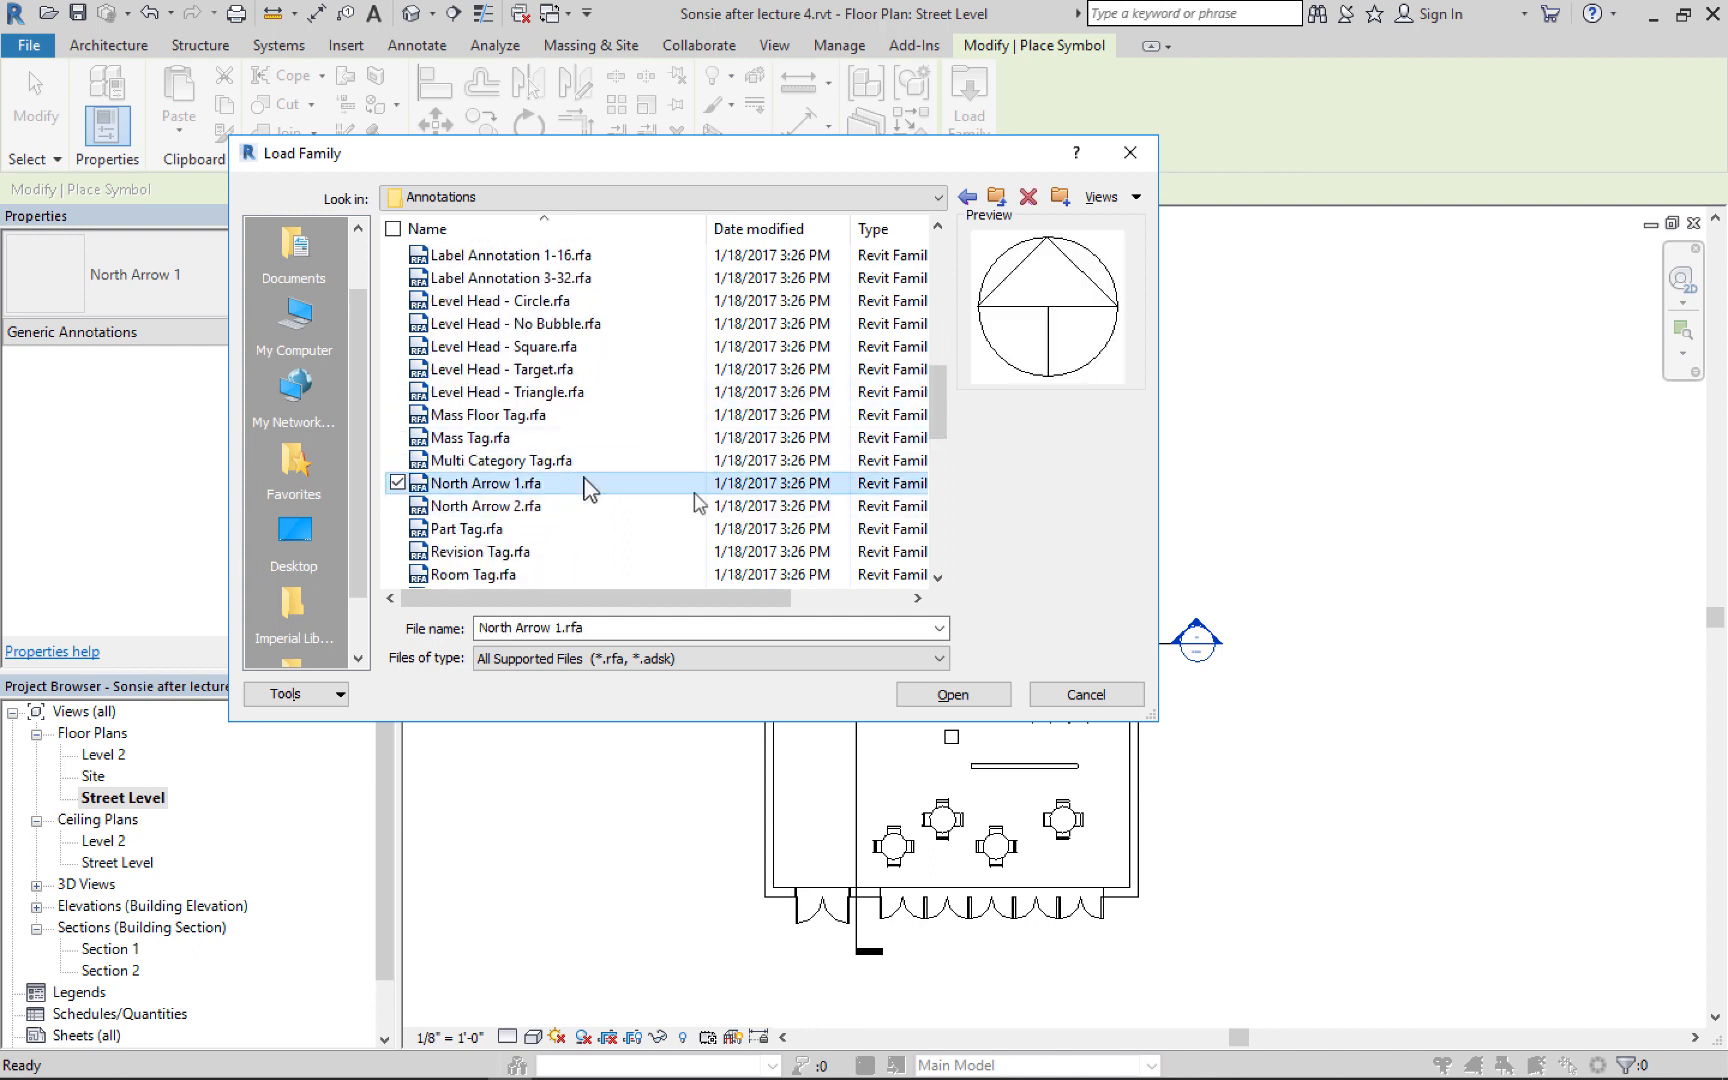
click(979, 695)
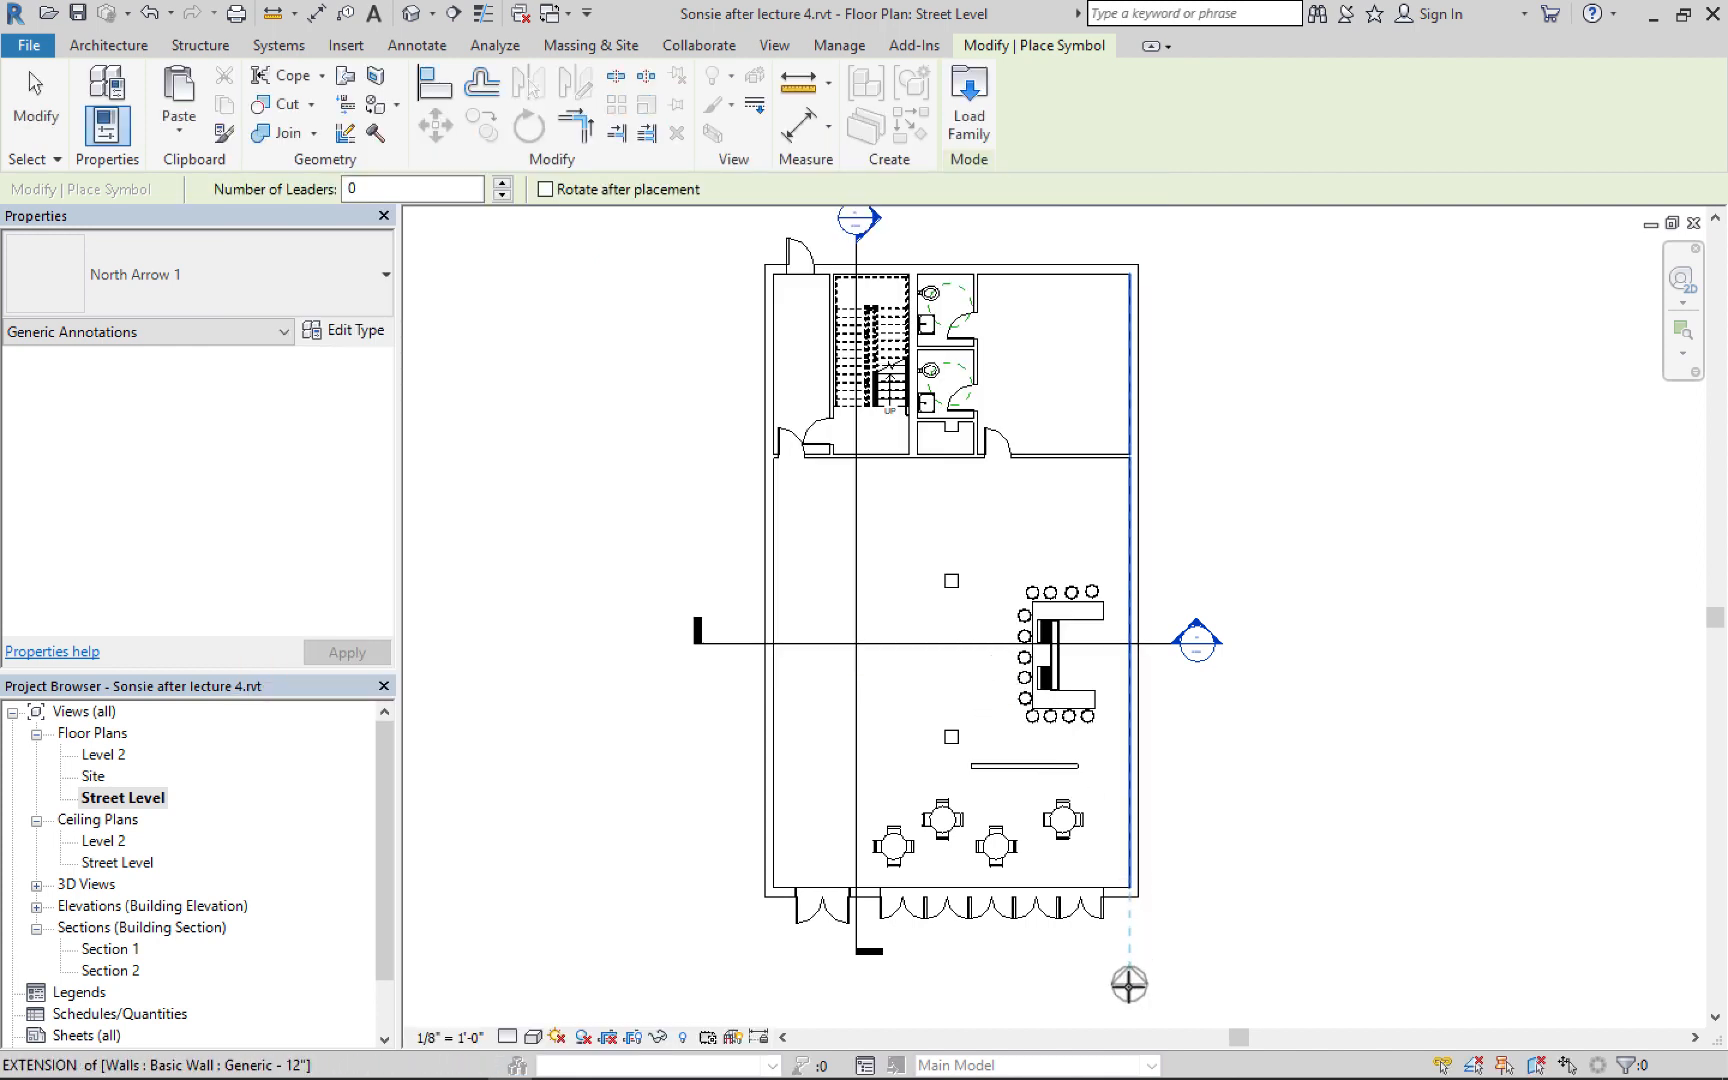
click(1129, 970)
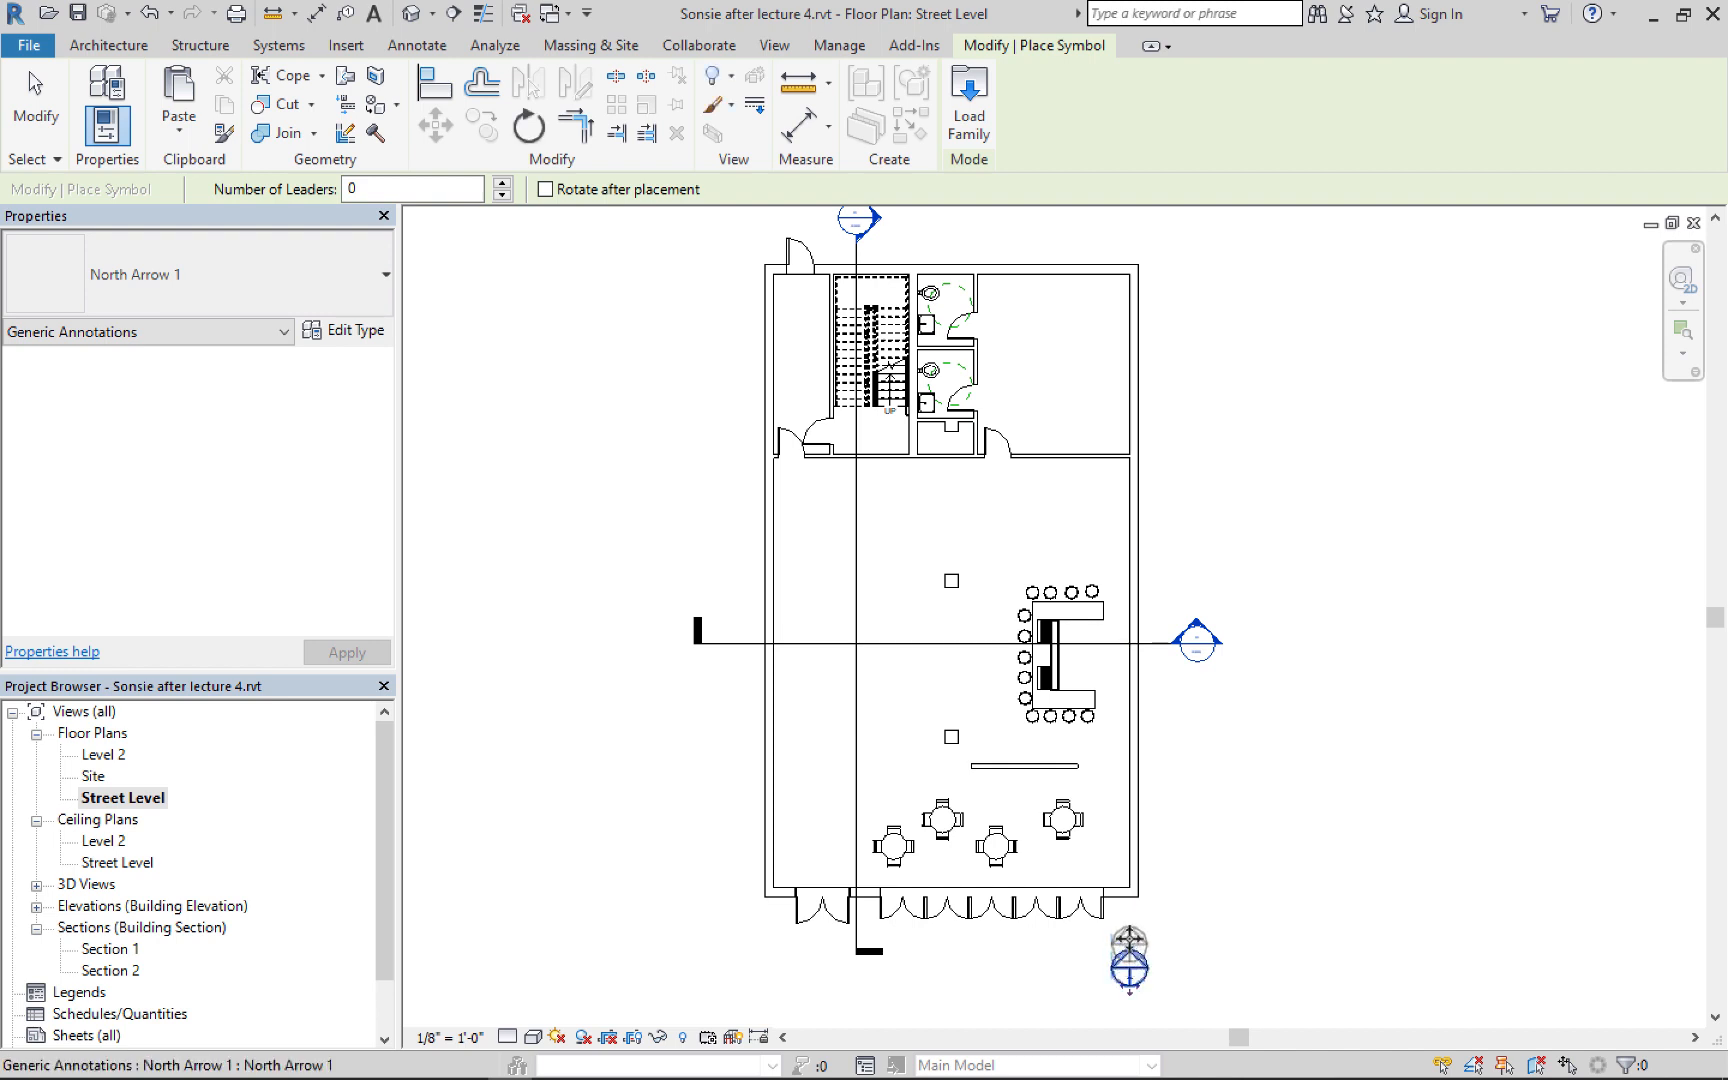
click(36, 100)
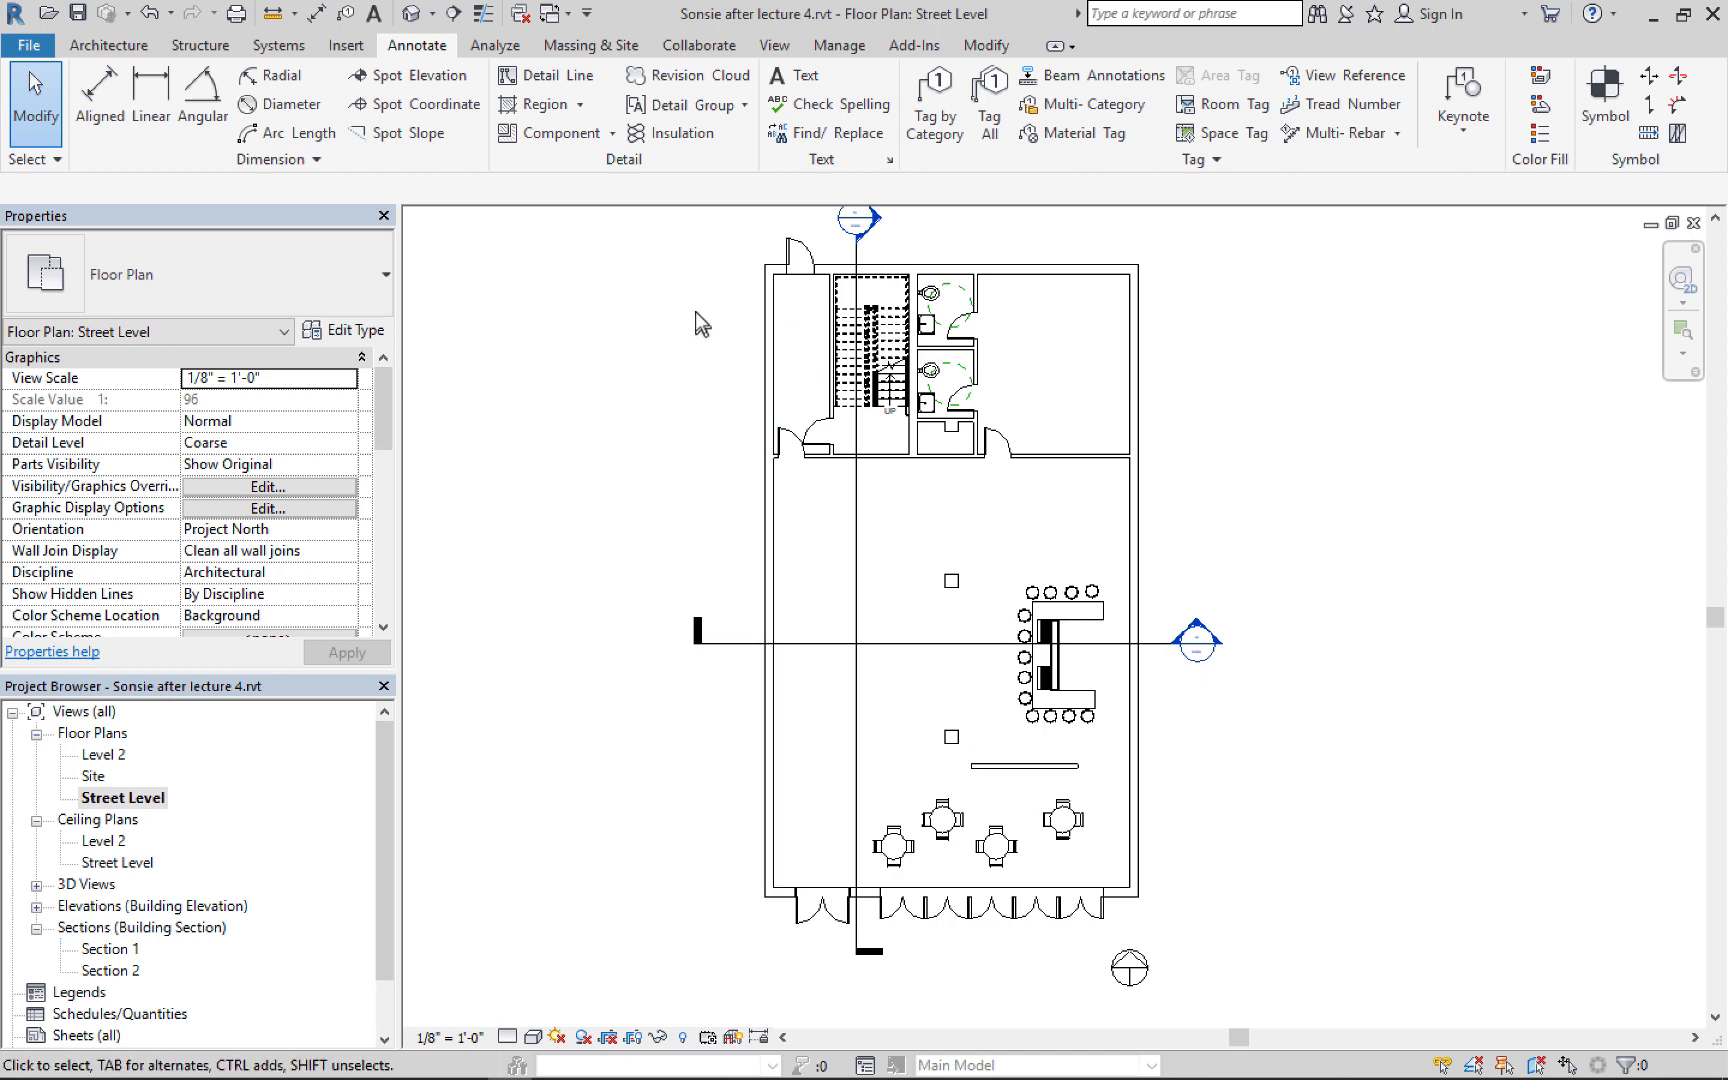
Select the upper freestanding 18" x 18" rectangular column in the main room and open its type properties
click(951, 581)
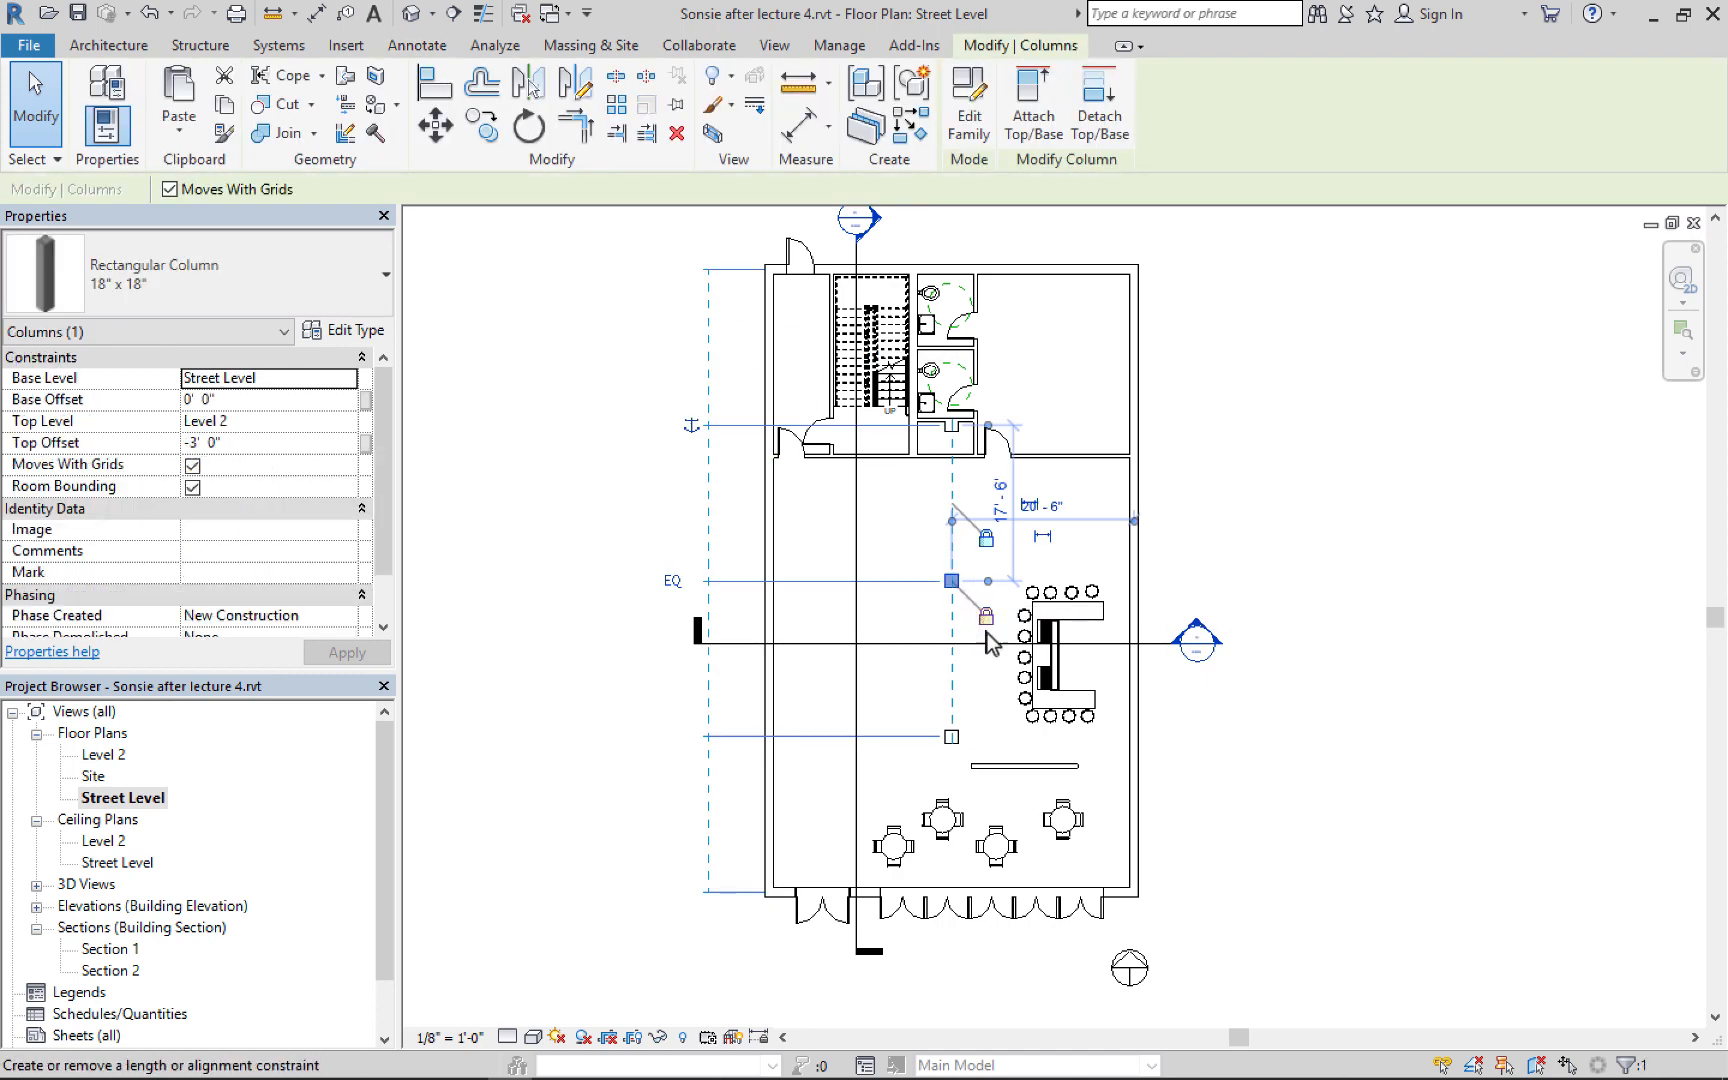
scroll(949, 603, up, 4)
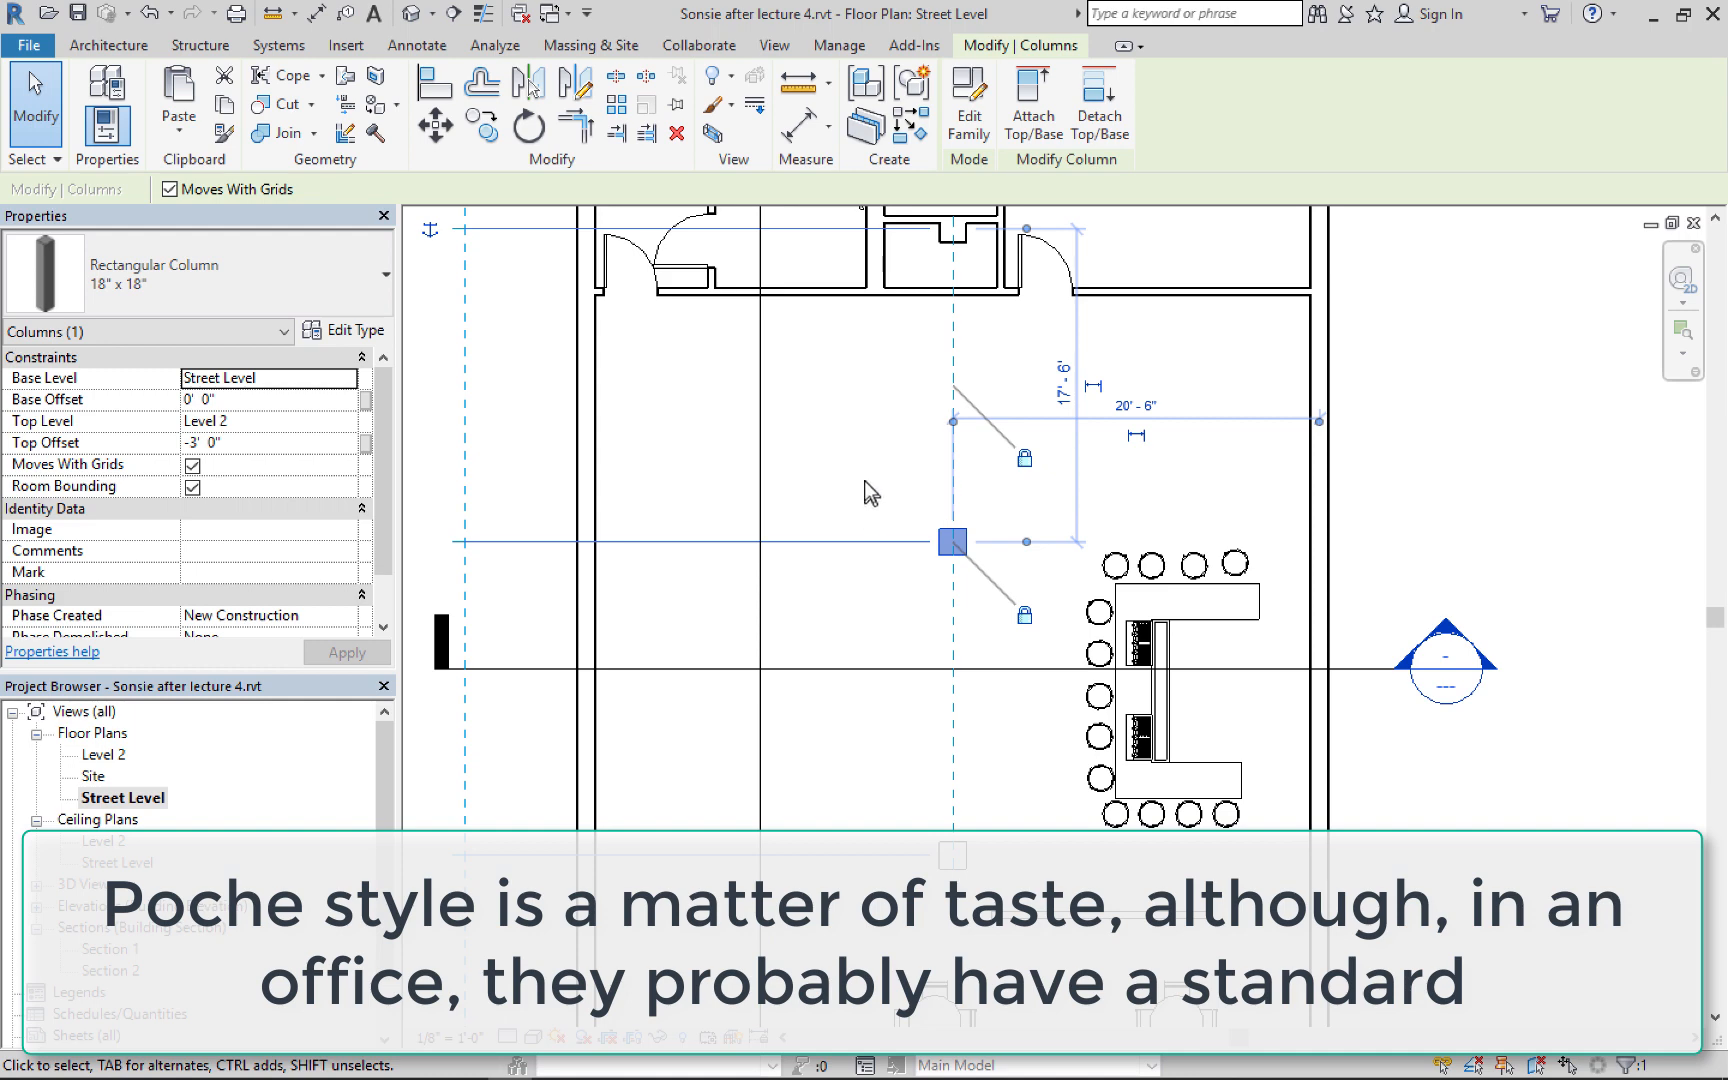
click(866, 485)
click(950, 542)
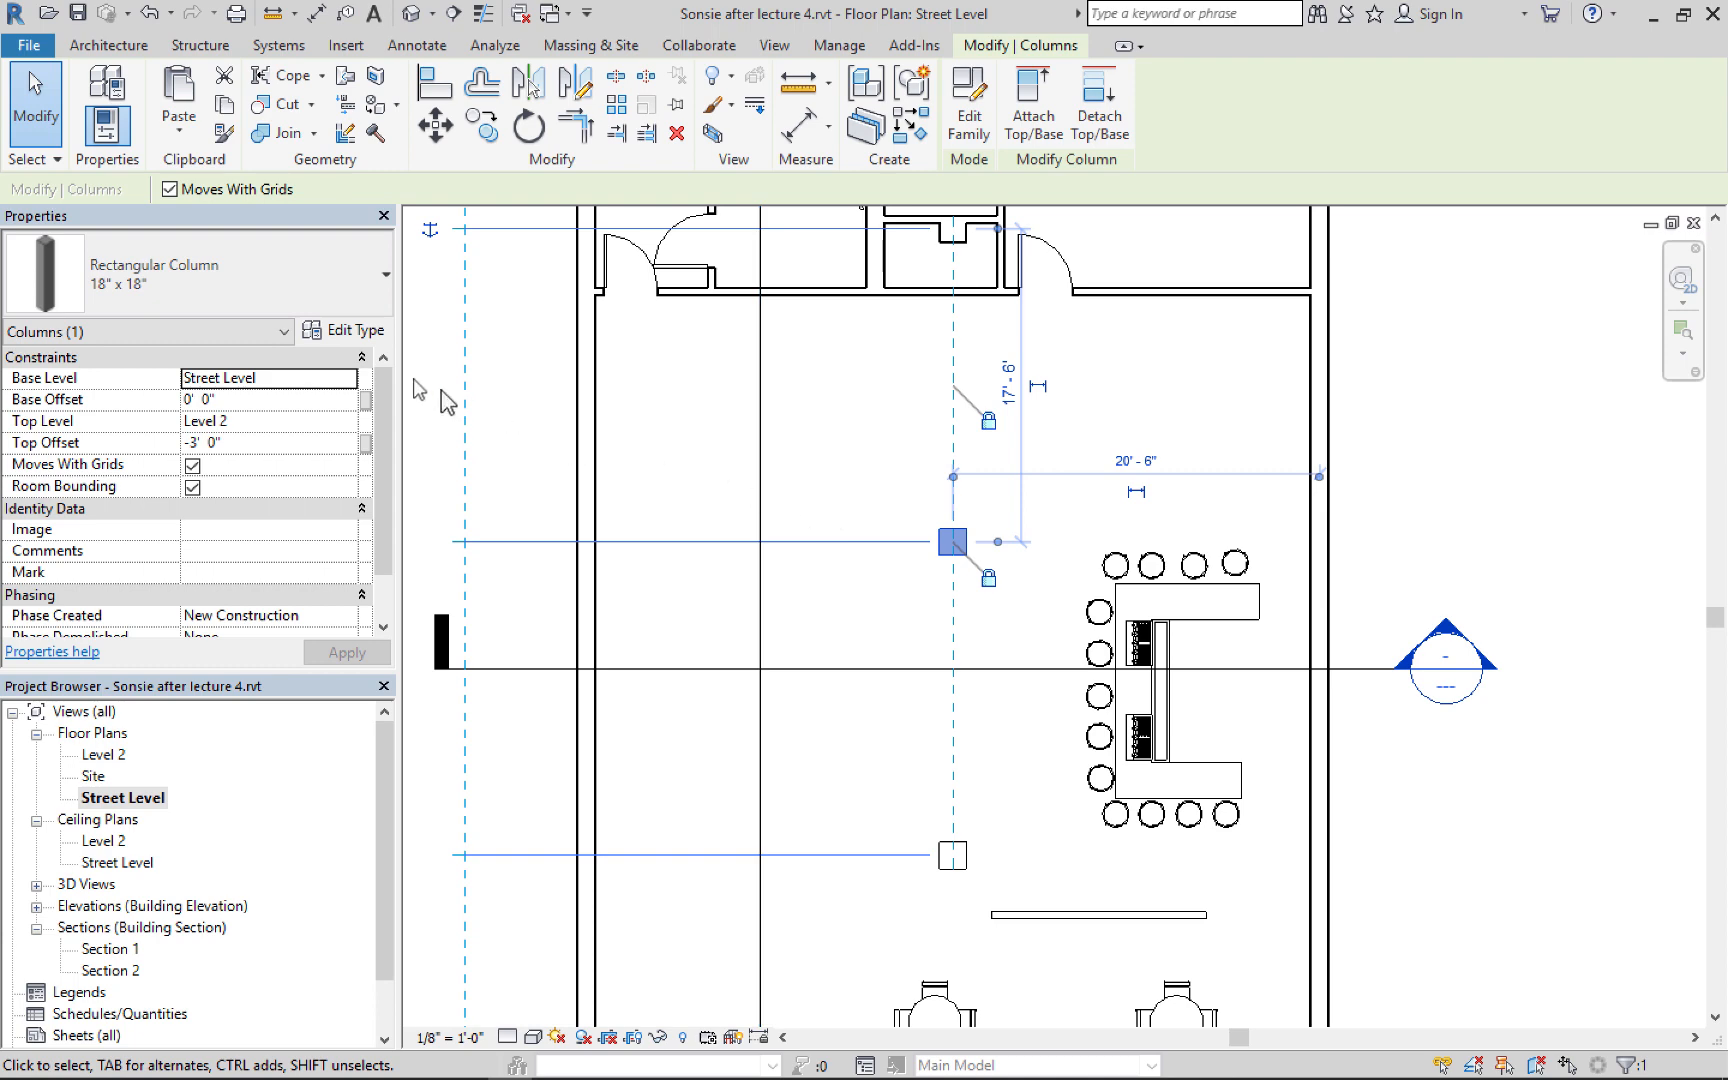
click(358, 331)
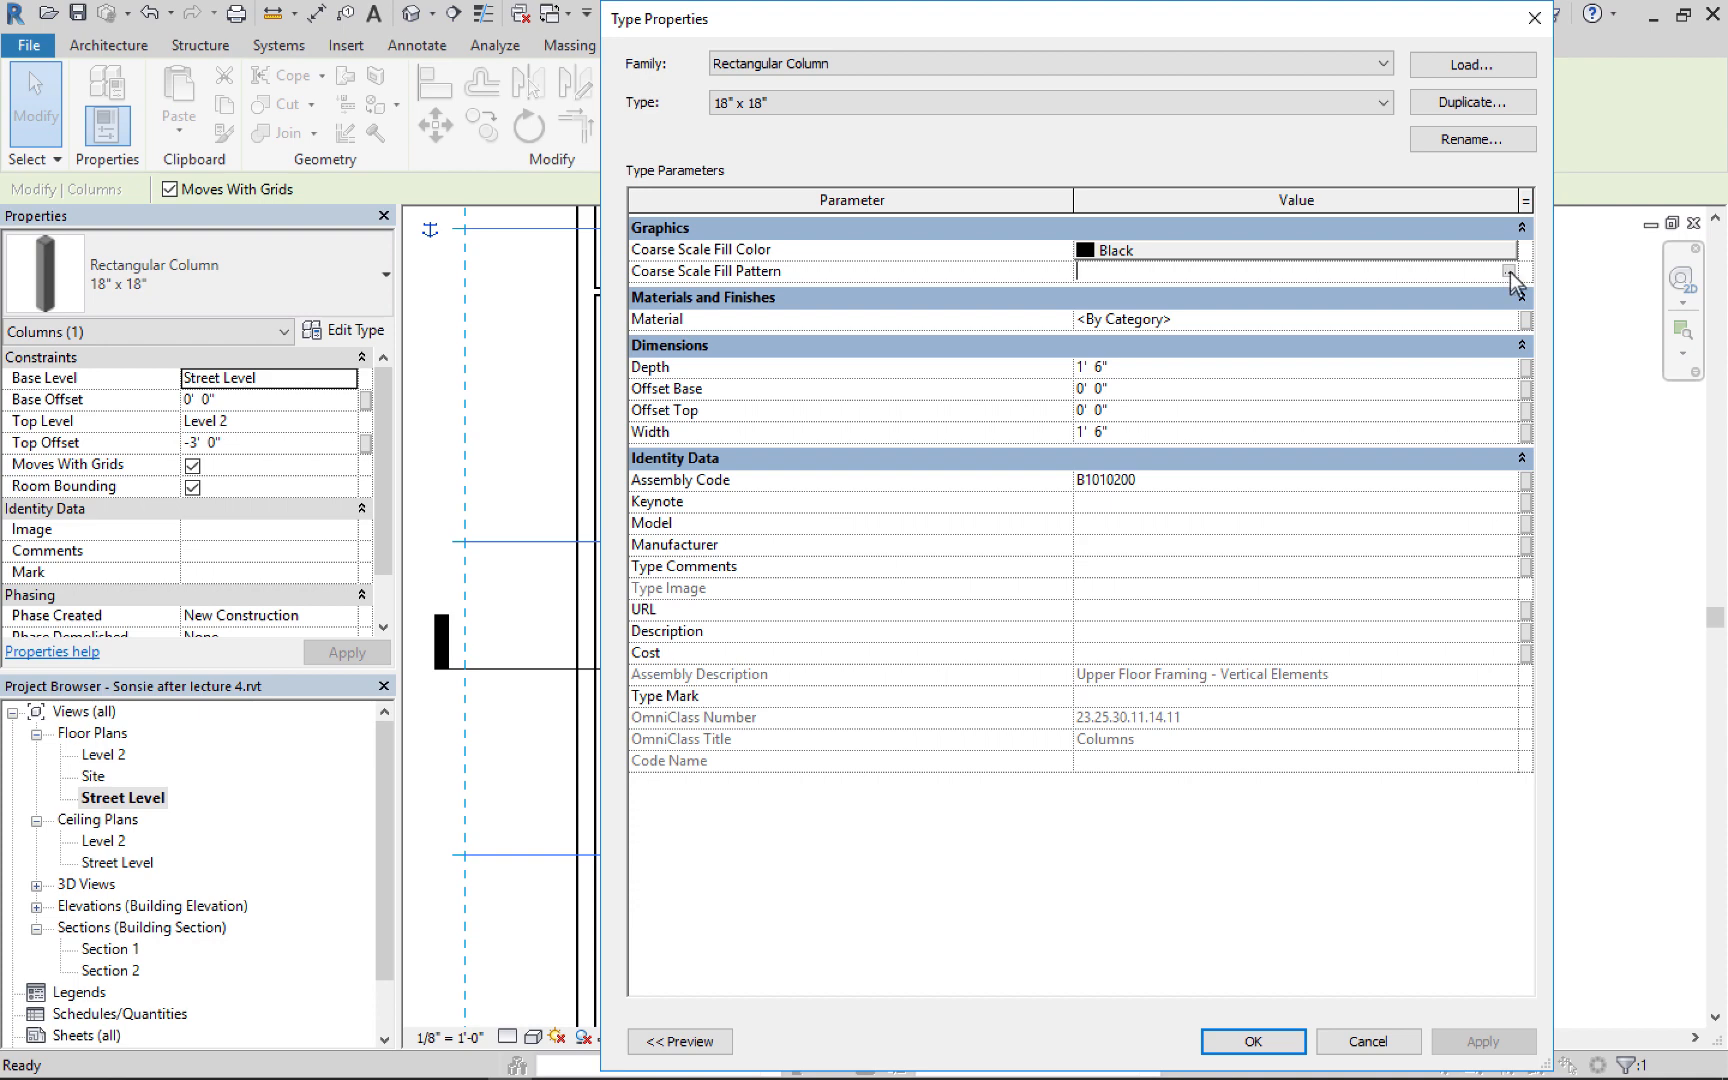
Set the column type's Coarse Scale Fill Pattern to the Solid fill drafting pattern
click(1508, 271)
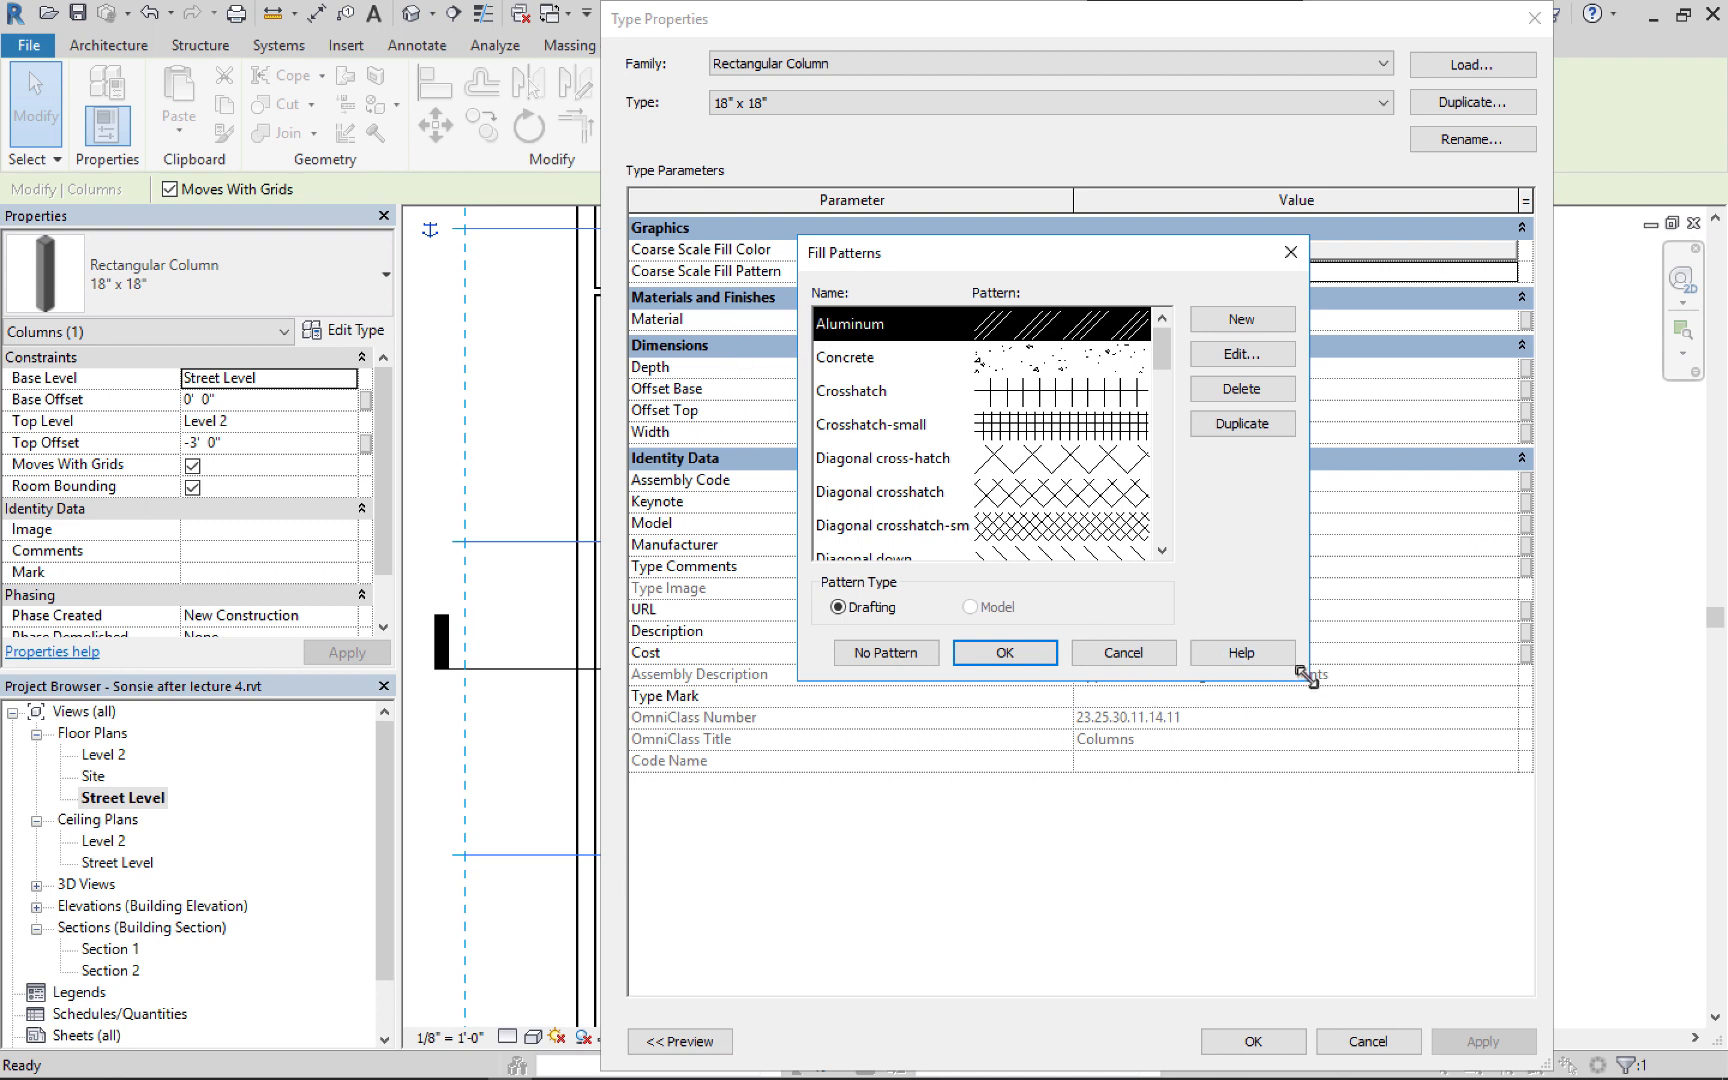
drag(1306, 676, 1302, 985)
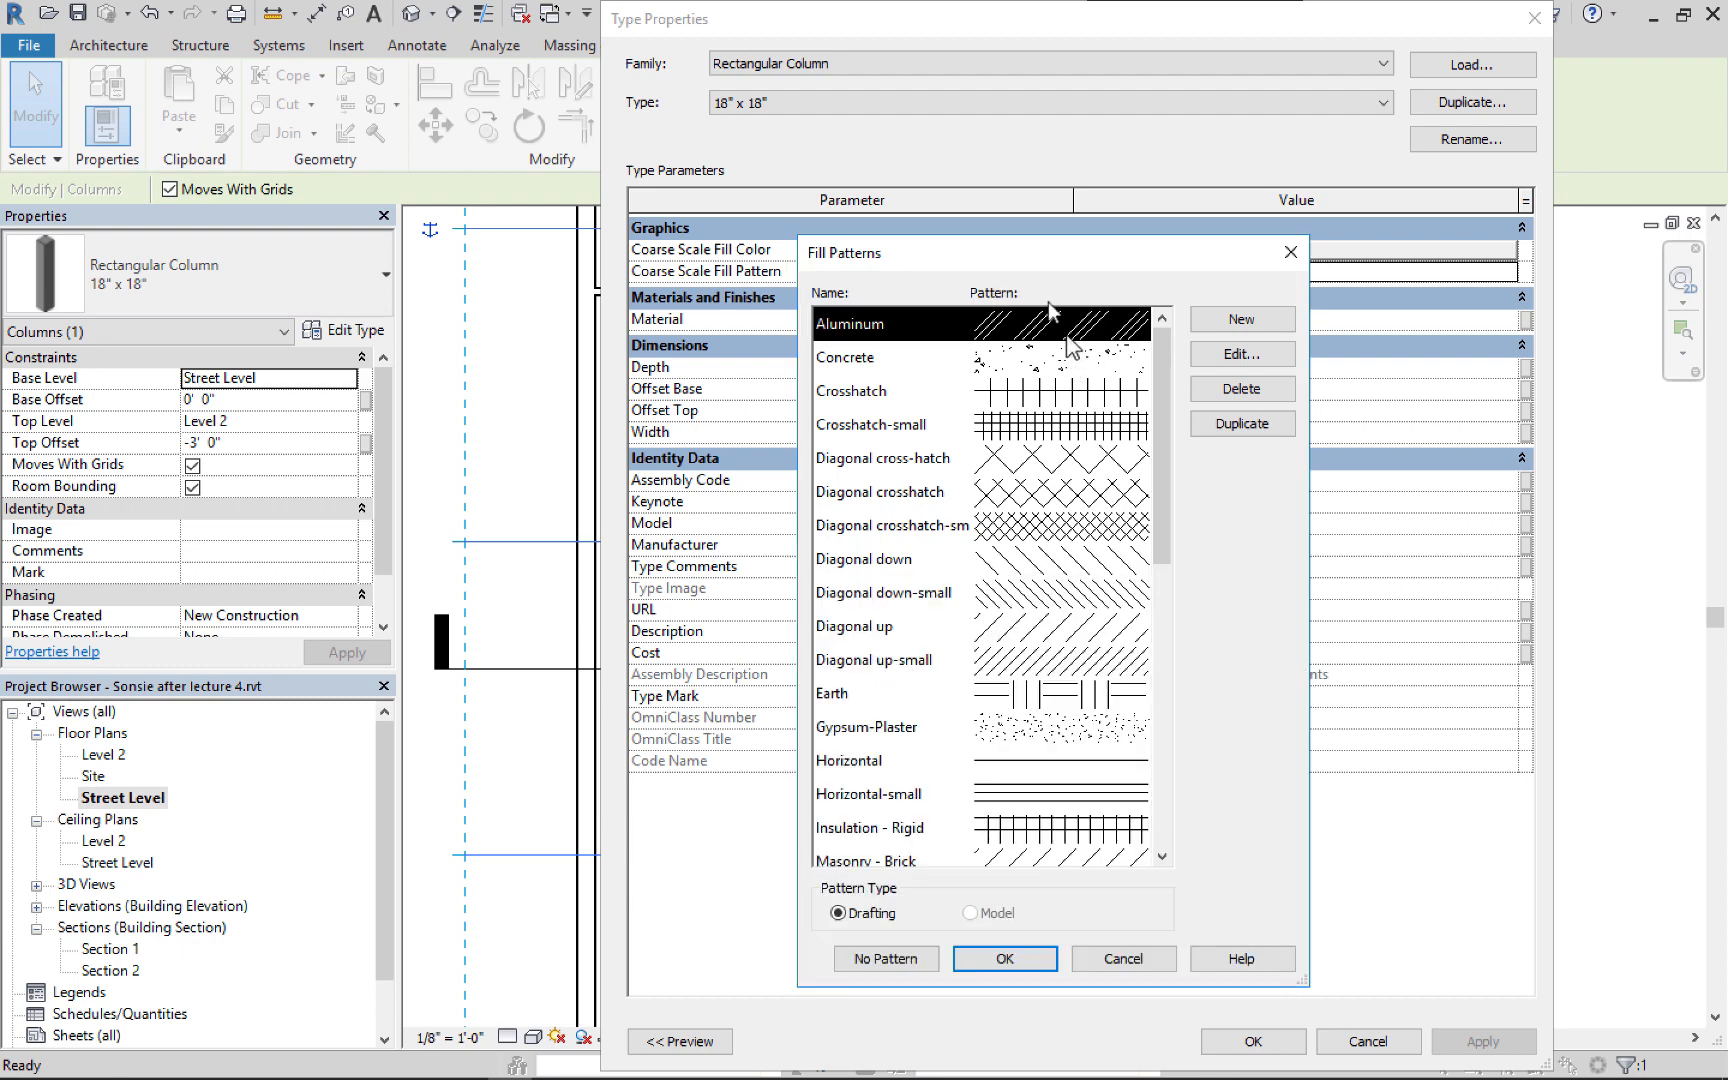
drag(1028, 258, 988, 58)
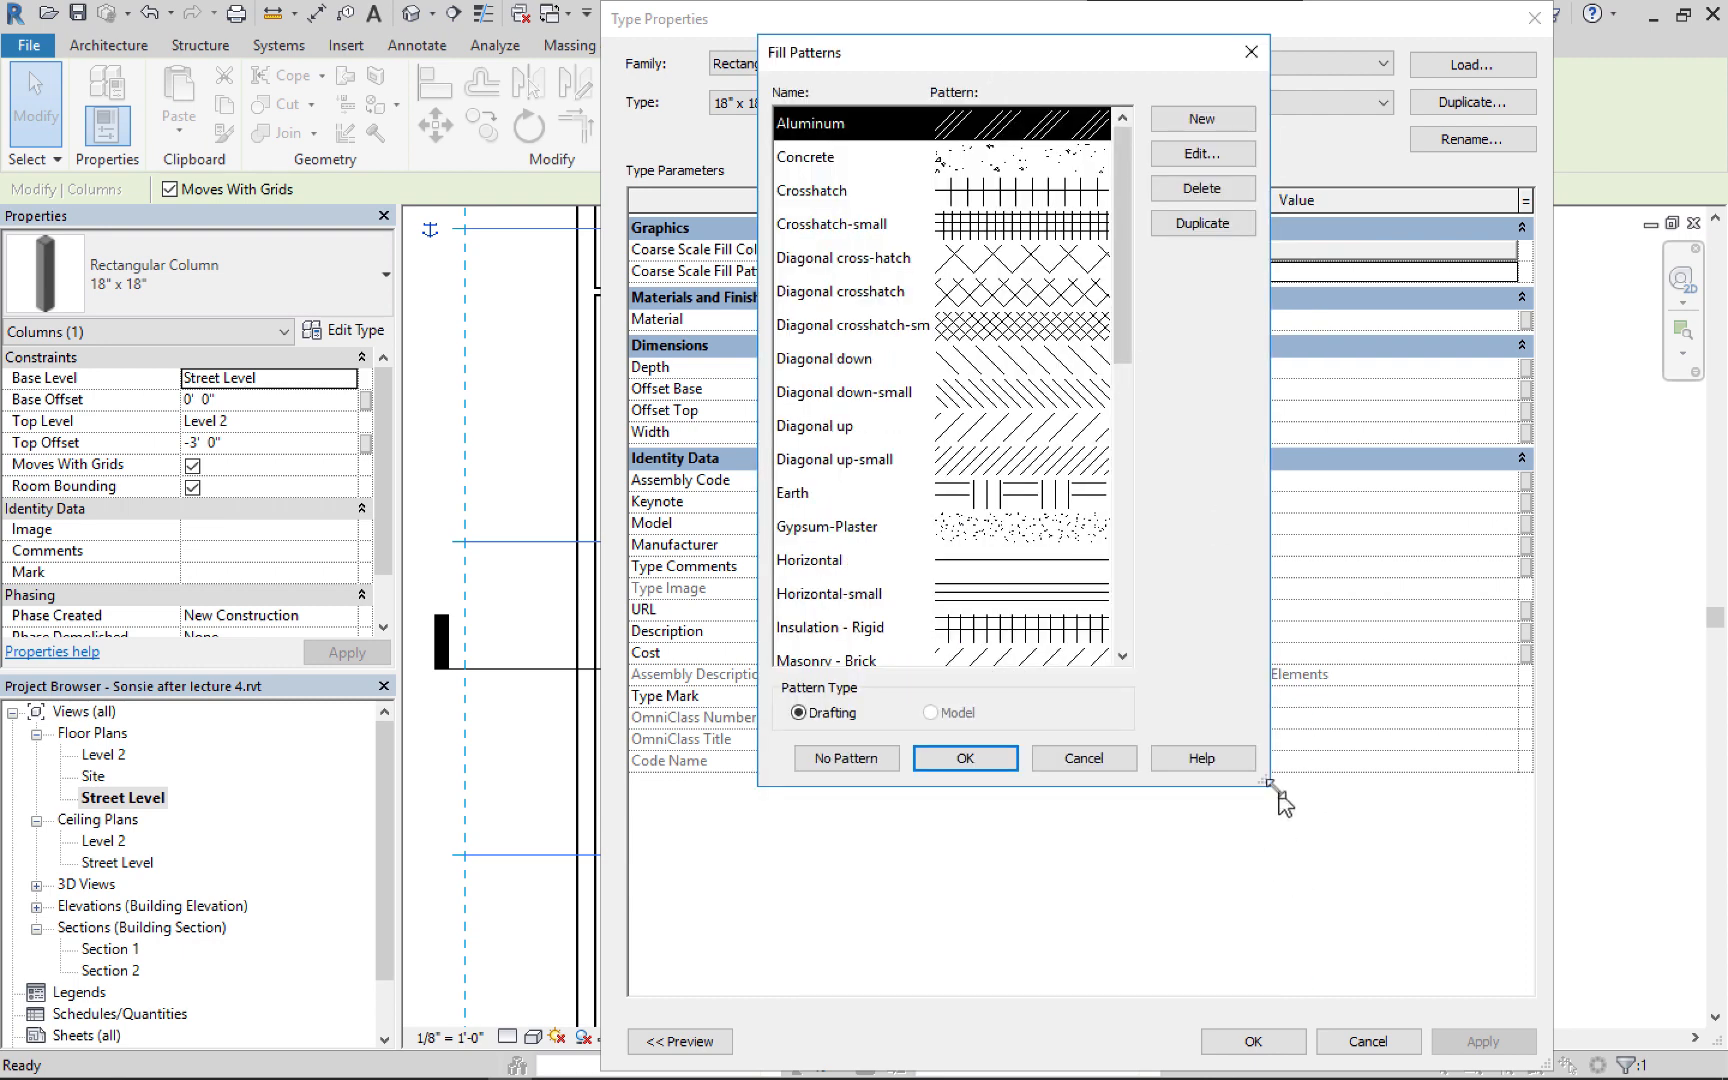
drag(1265, 783, 1290, 996)
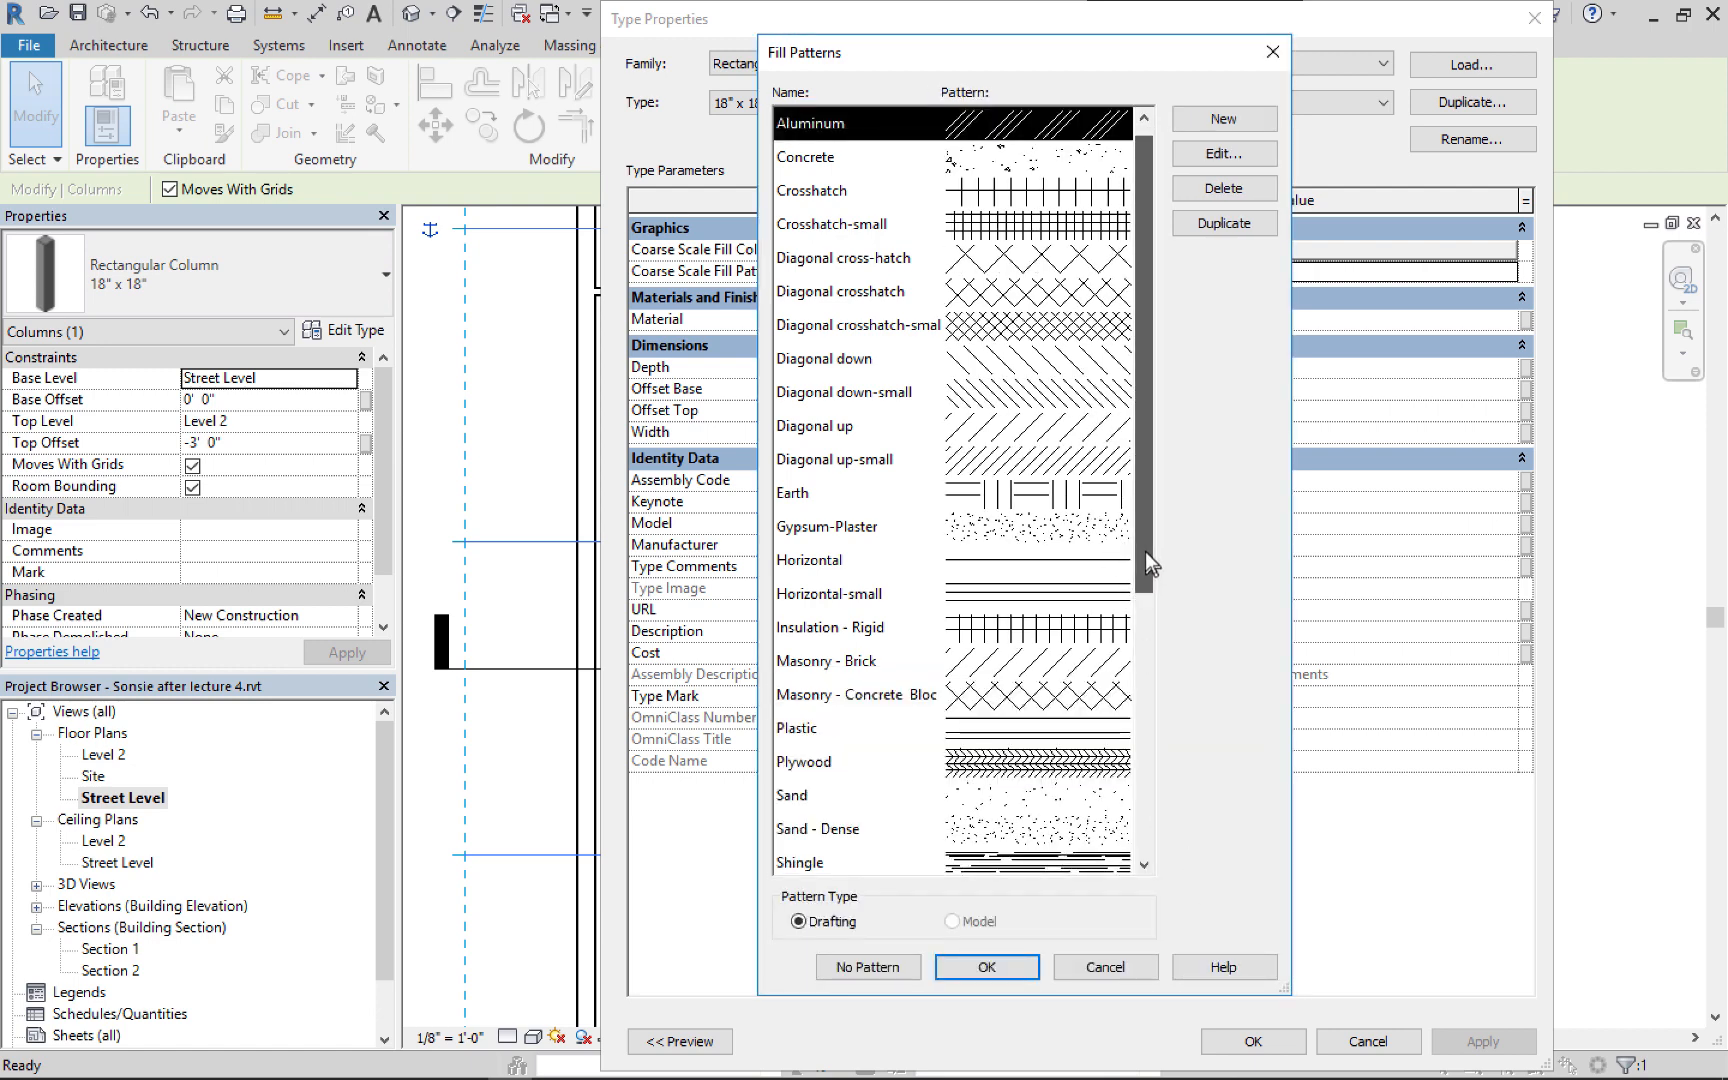
drag(1150, 565, 1150, 577)
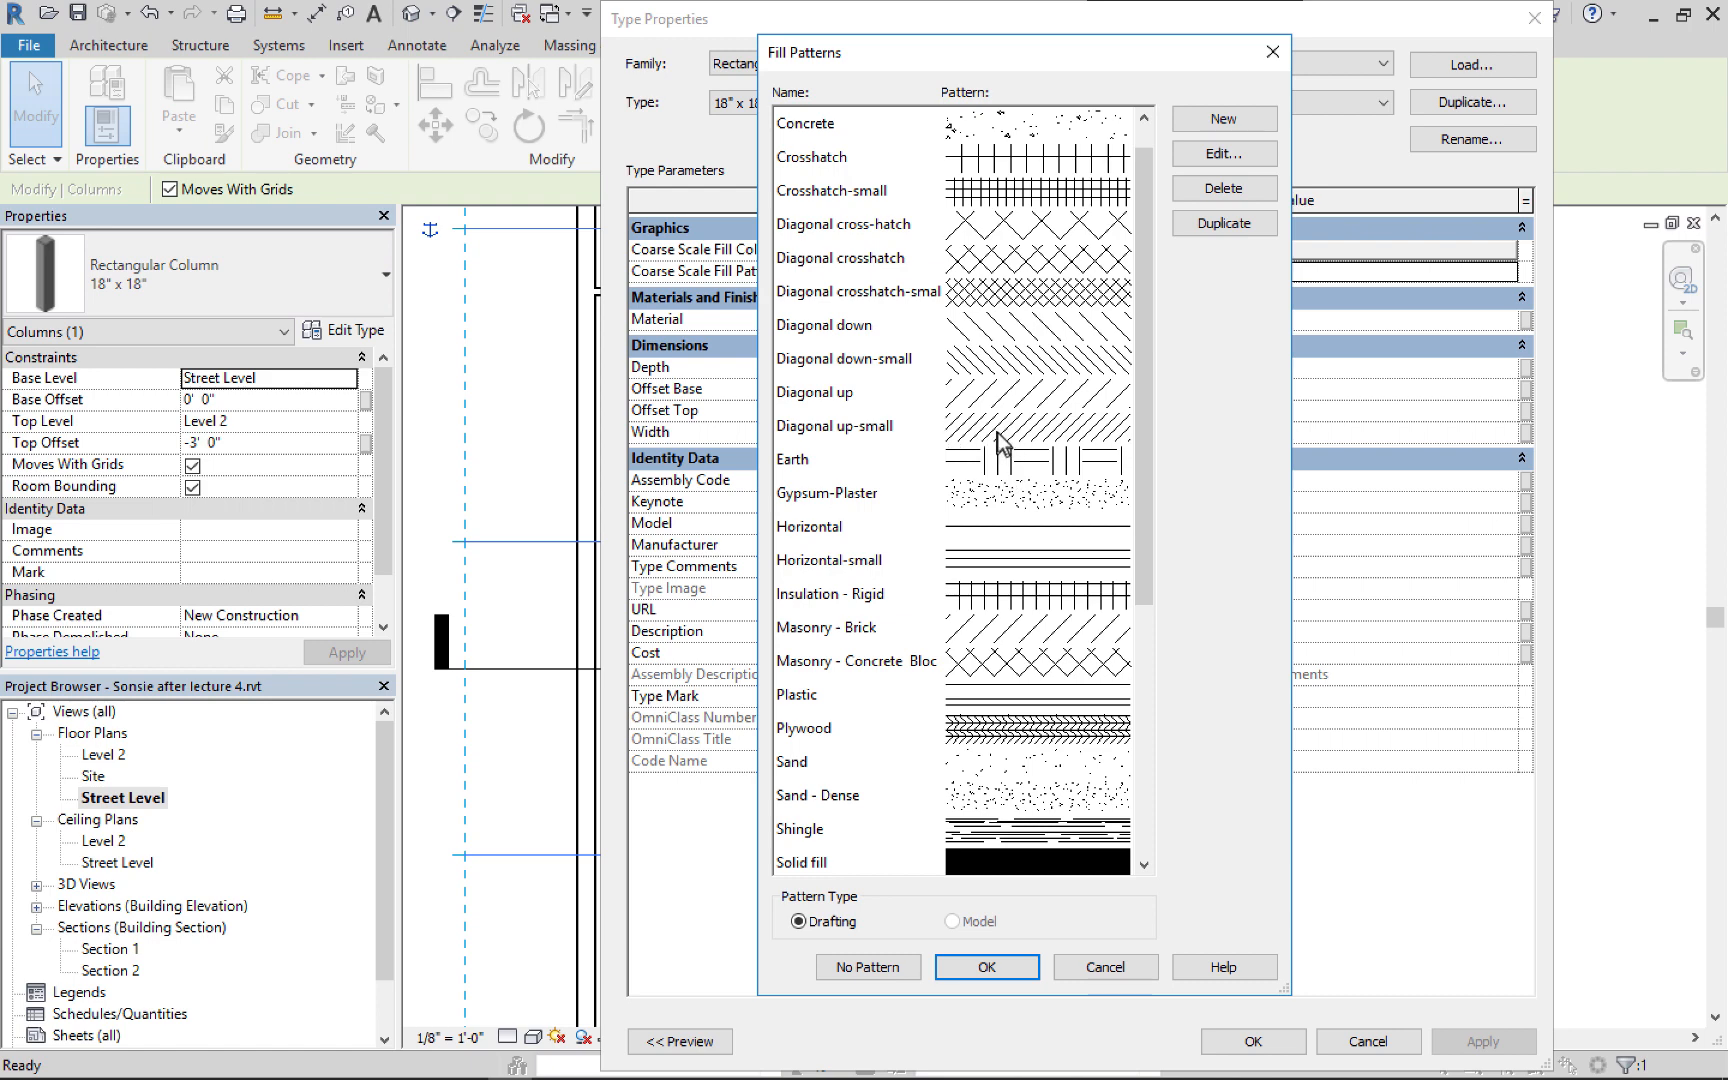
drag(1147, 556, 1178, 640)
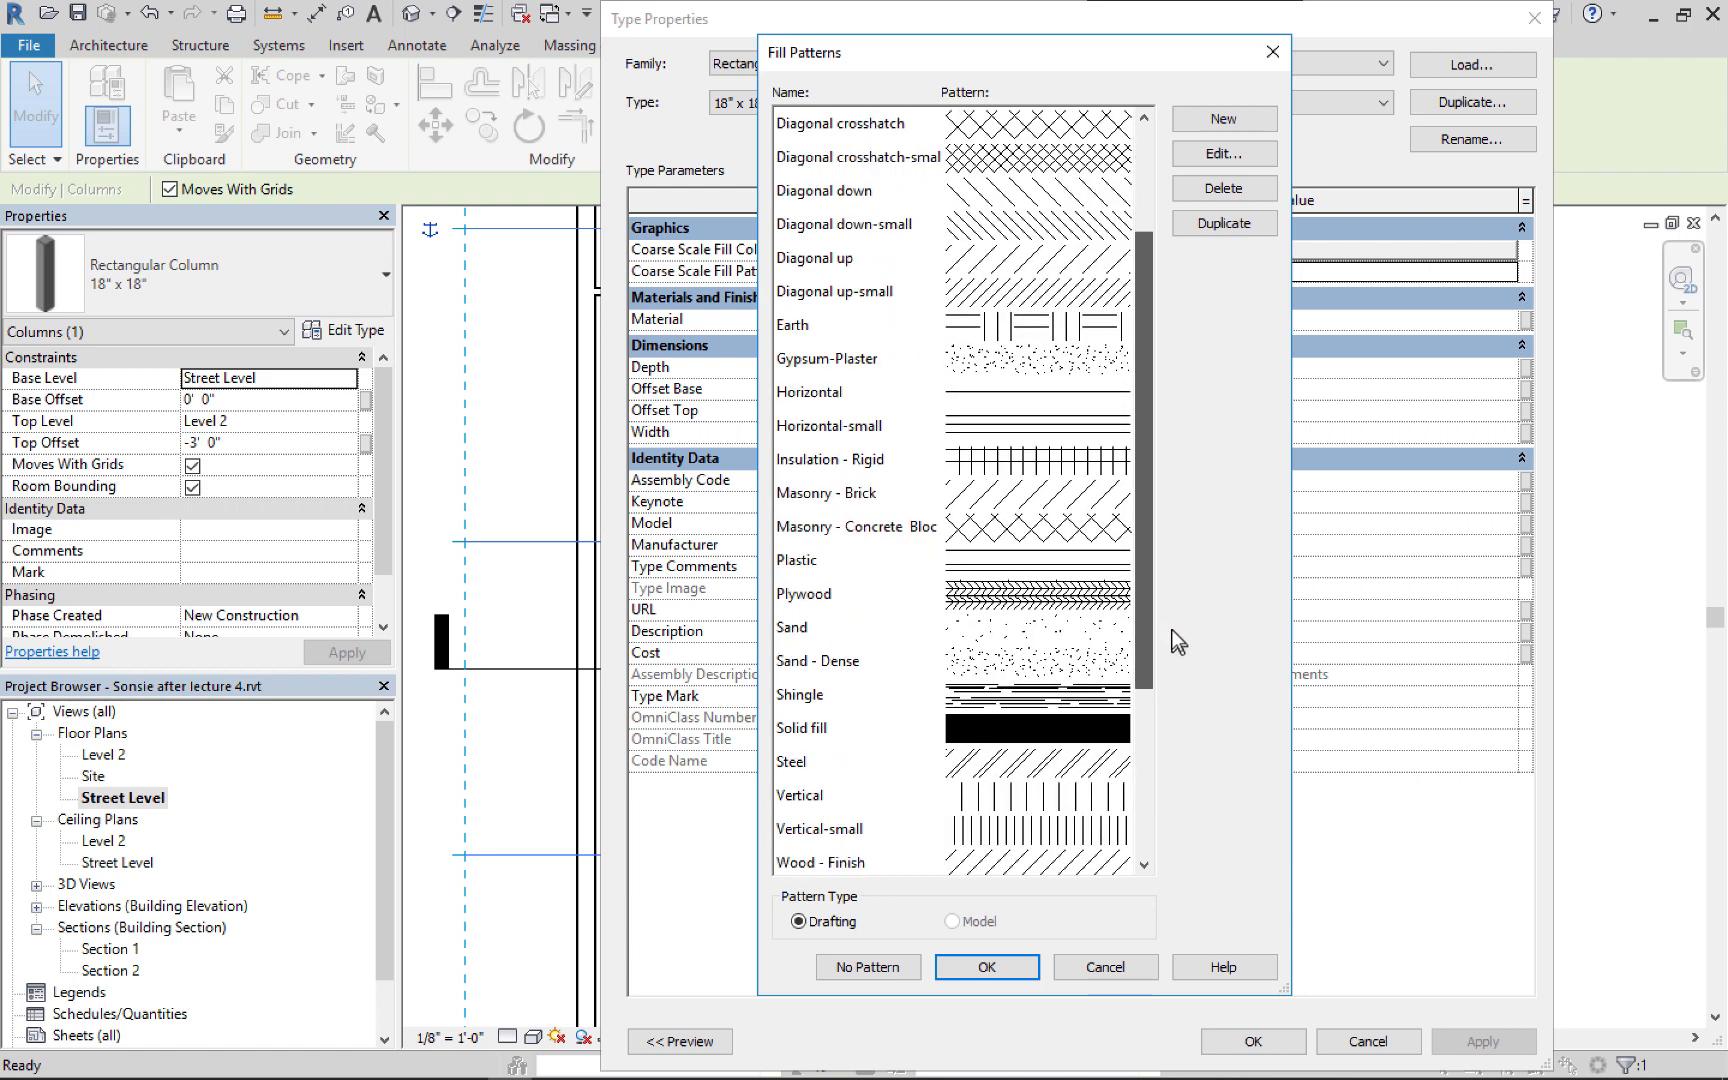
click(996, 728)
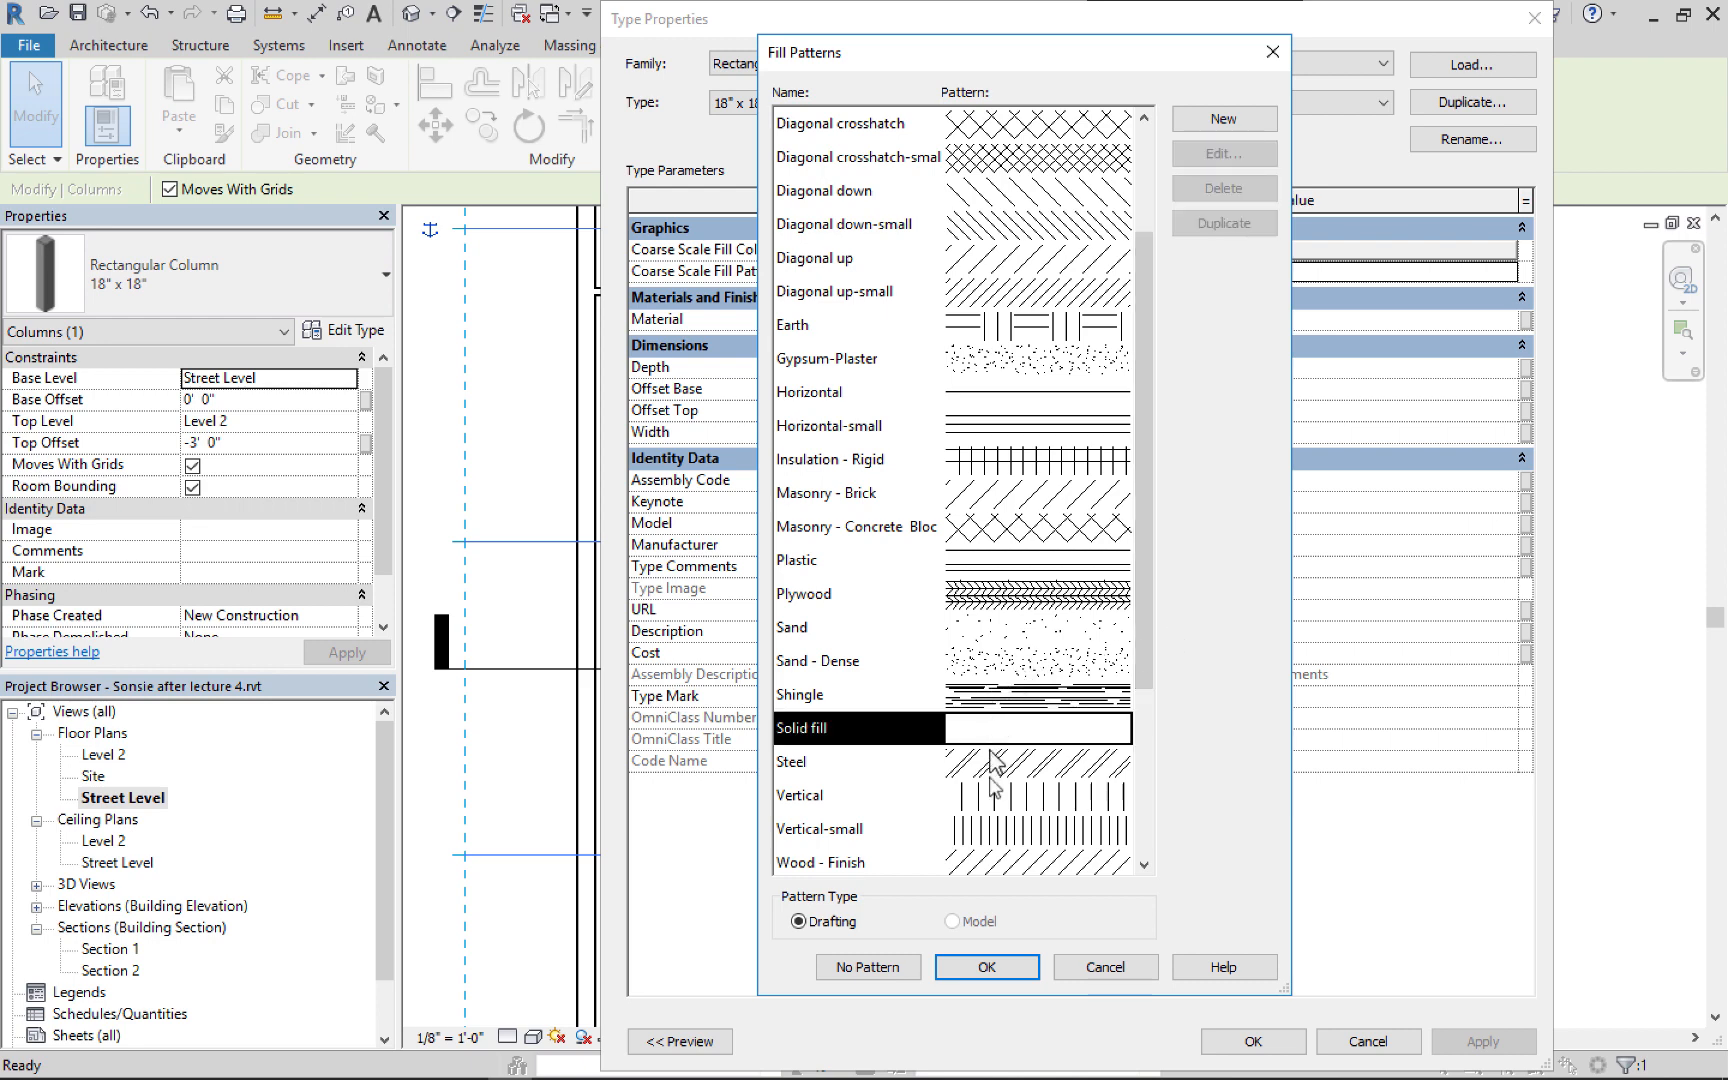
click(982, 967)
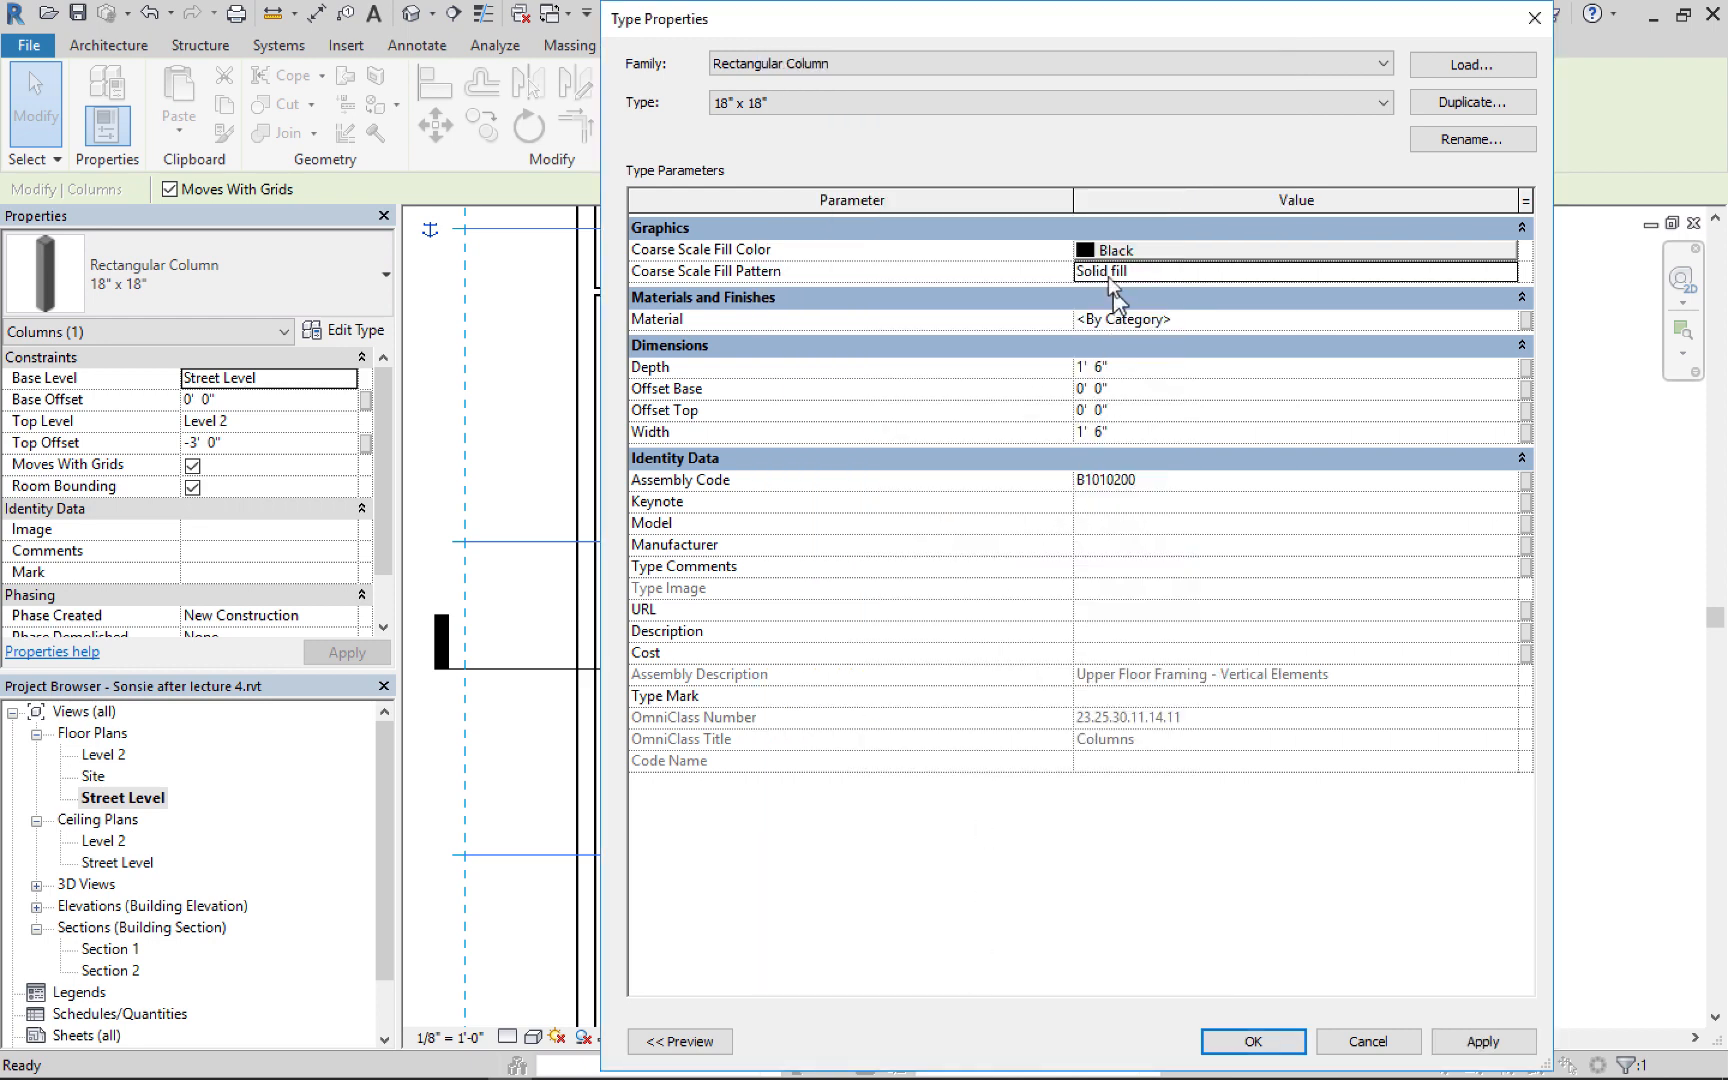
Set the 18" x 18" column type's Coarse Scale Fill Color to RGB 128-128-064 and deselect the column
click(1148, 252)
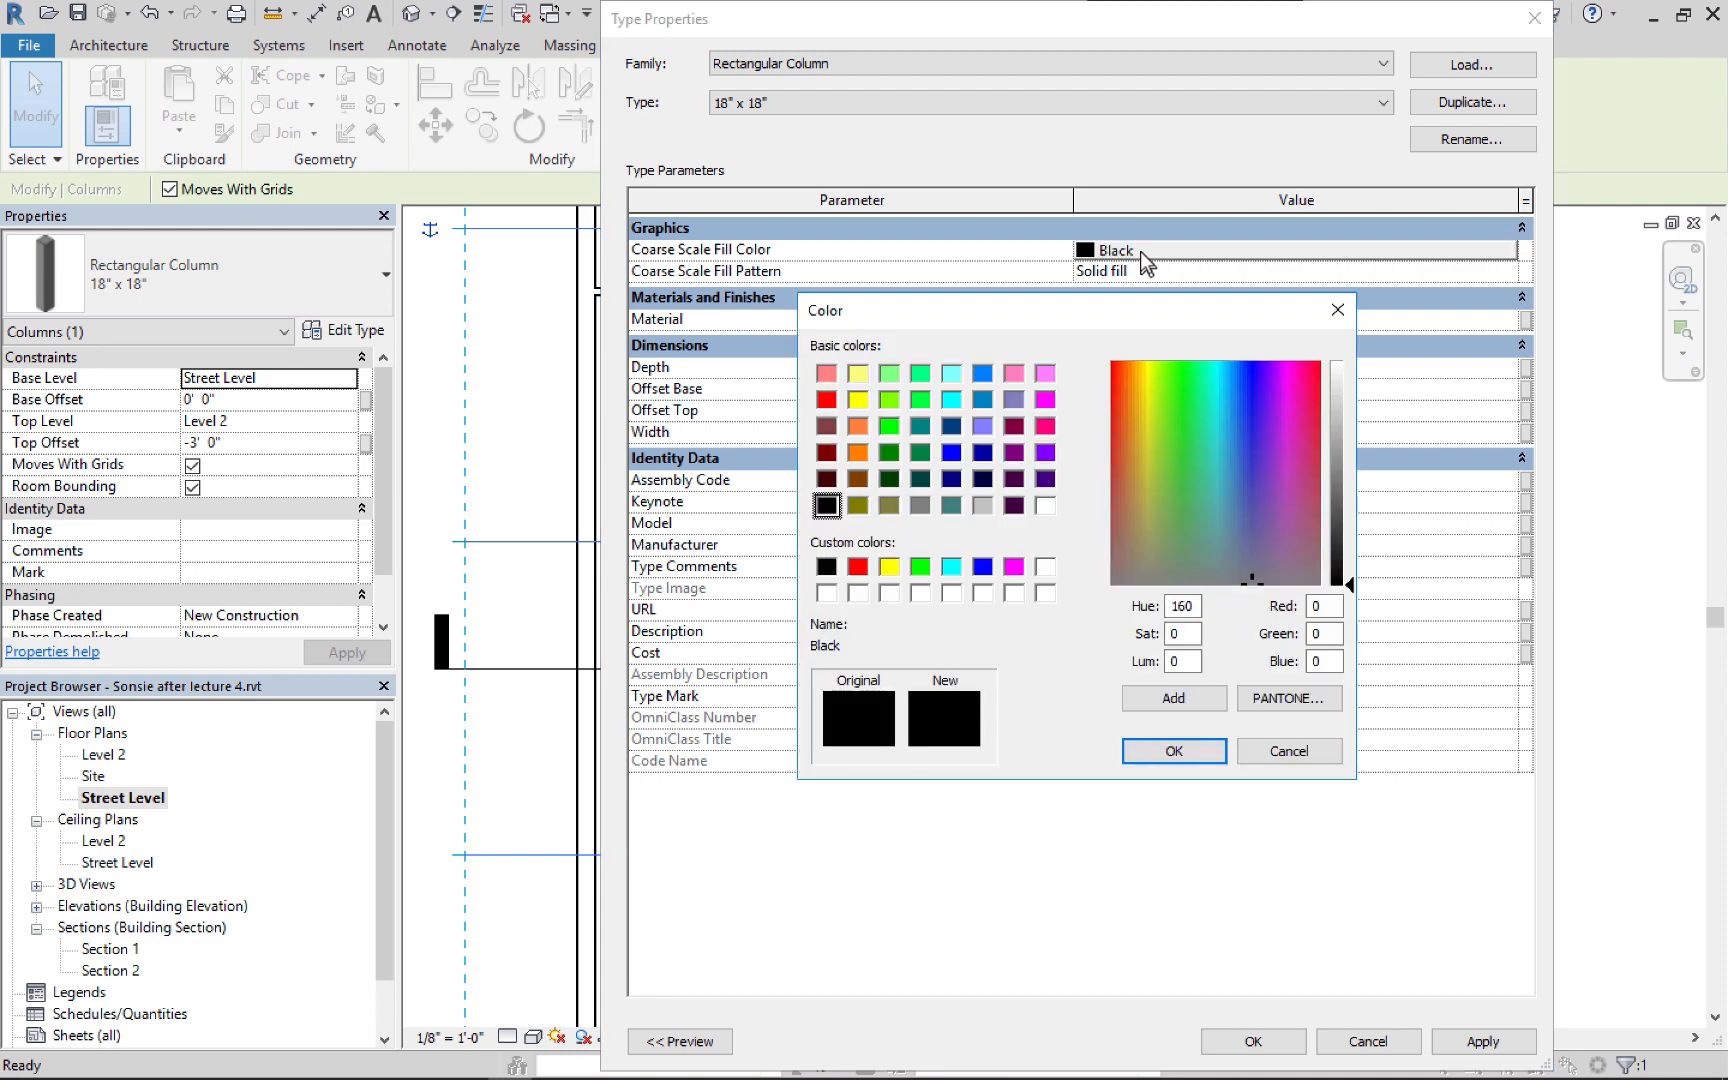
click(887, 505)
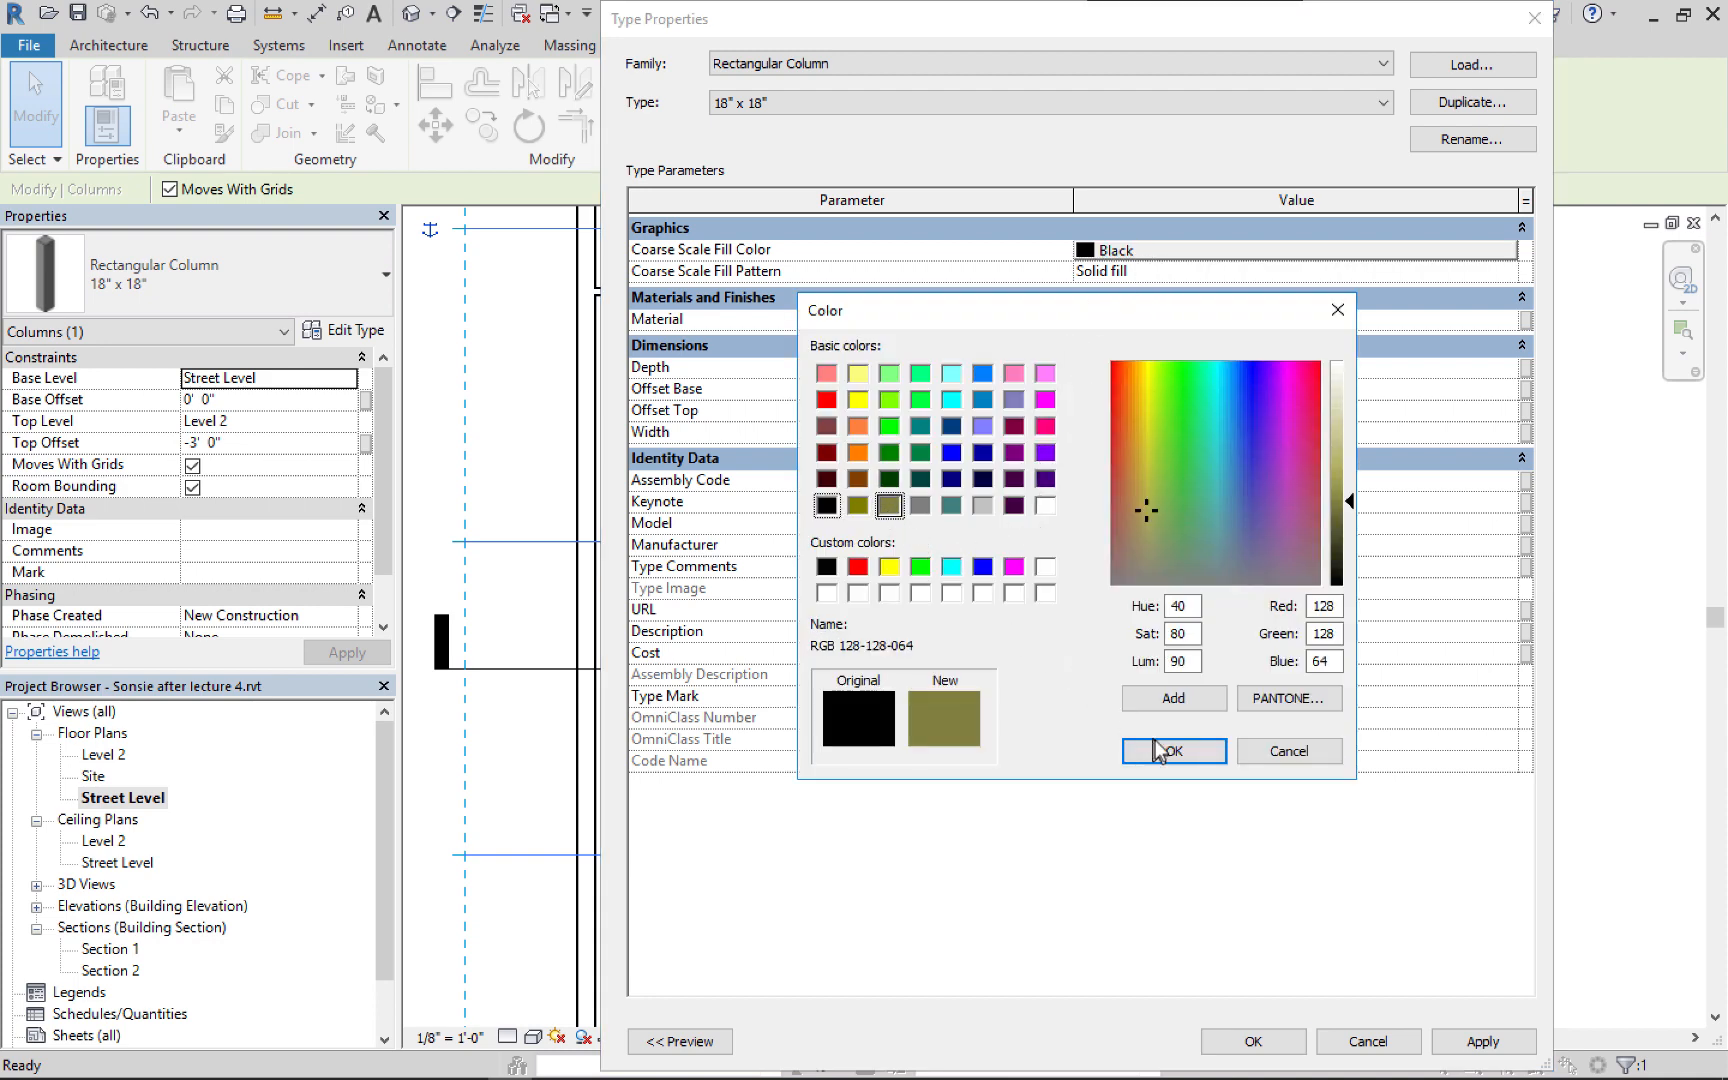
click(1185, 752)
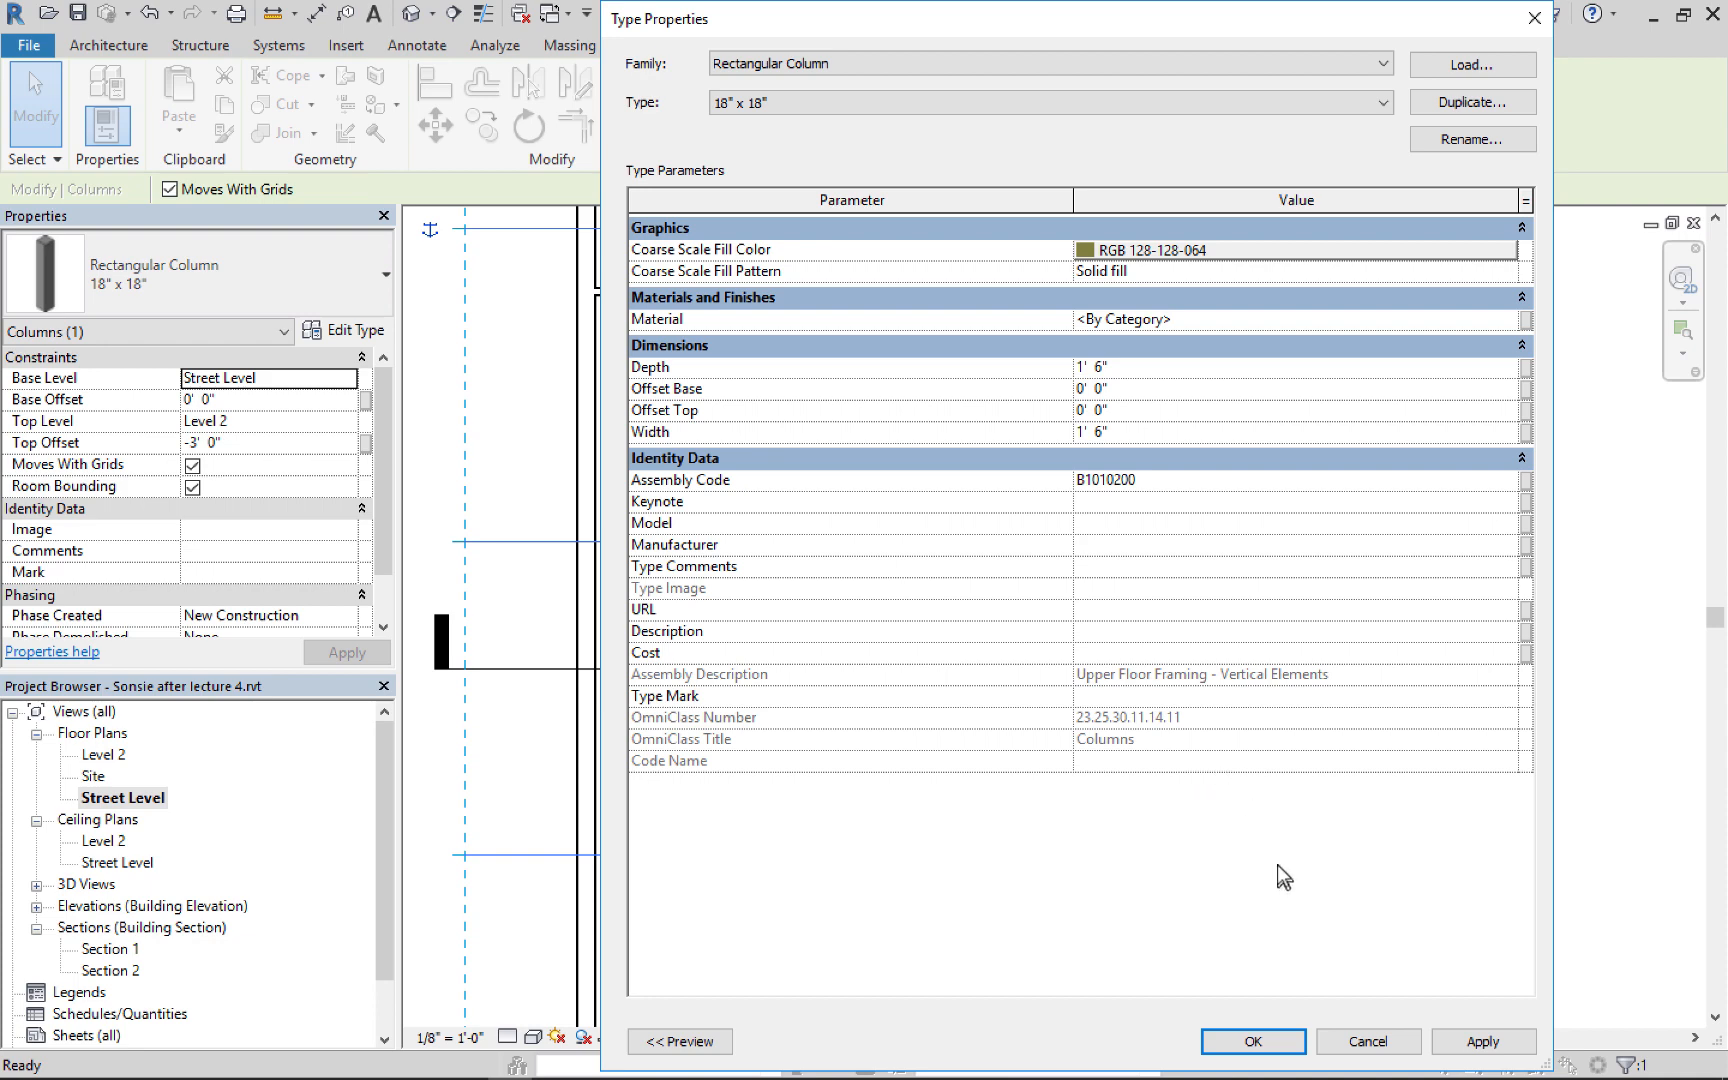
click(1494, 1043)
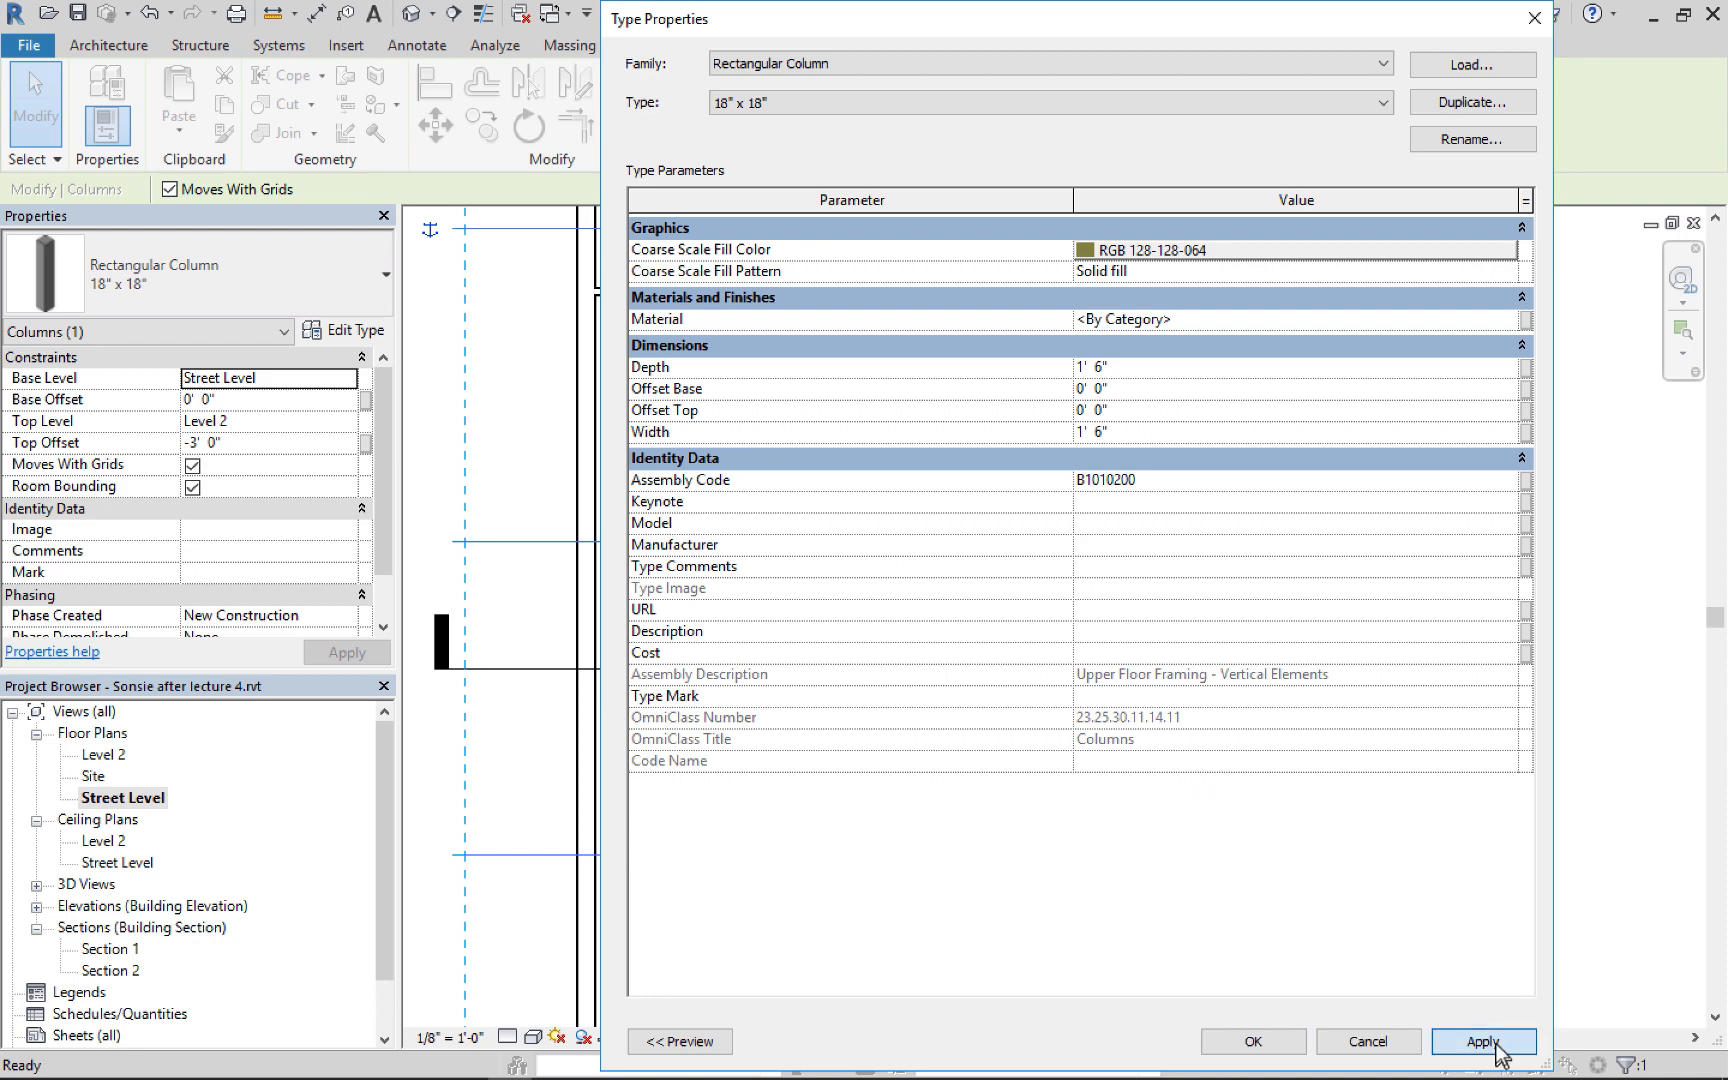
click(1240, 1042)
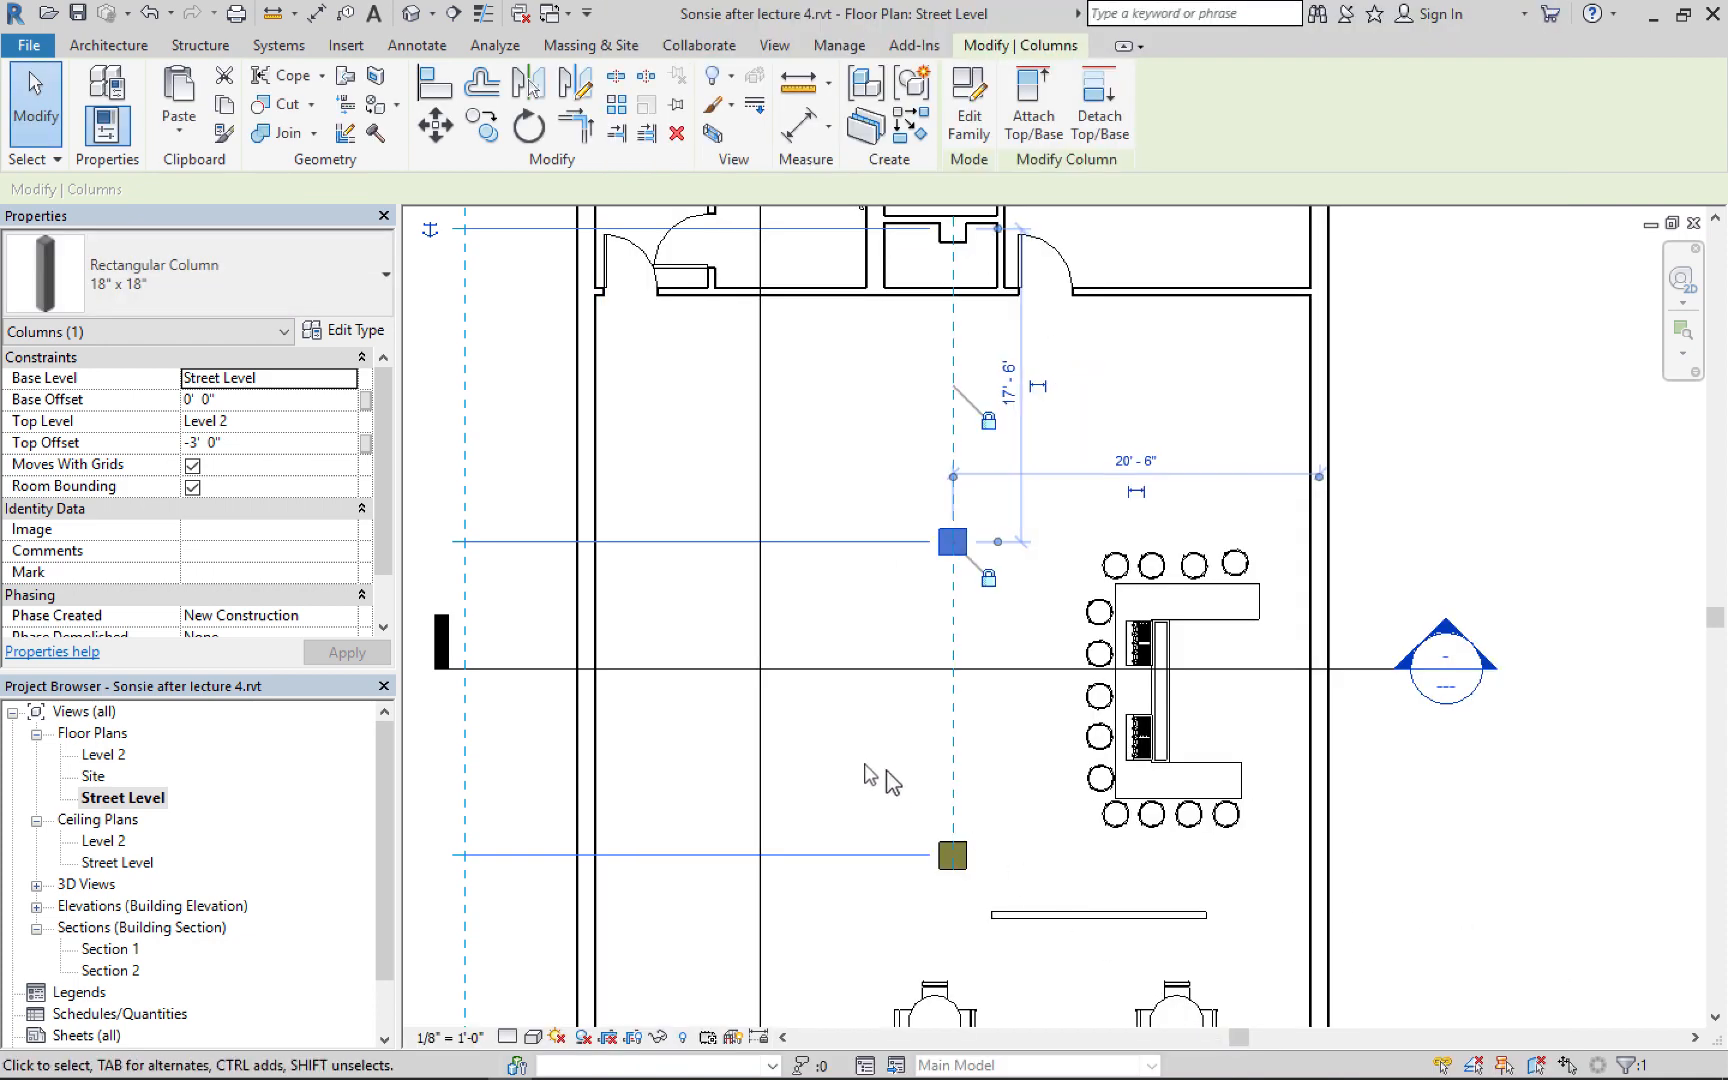
click(849, 749)
mouse_move(859, 796)
middle_down()
mouse_move(910, 505)
mouse_move(930, 500)
mouse_move(1011, 679)
middle_up()
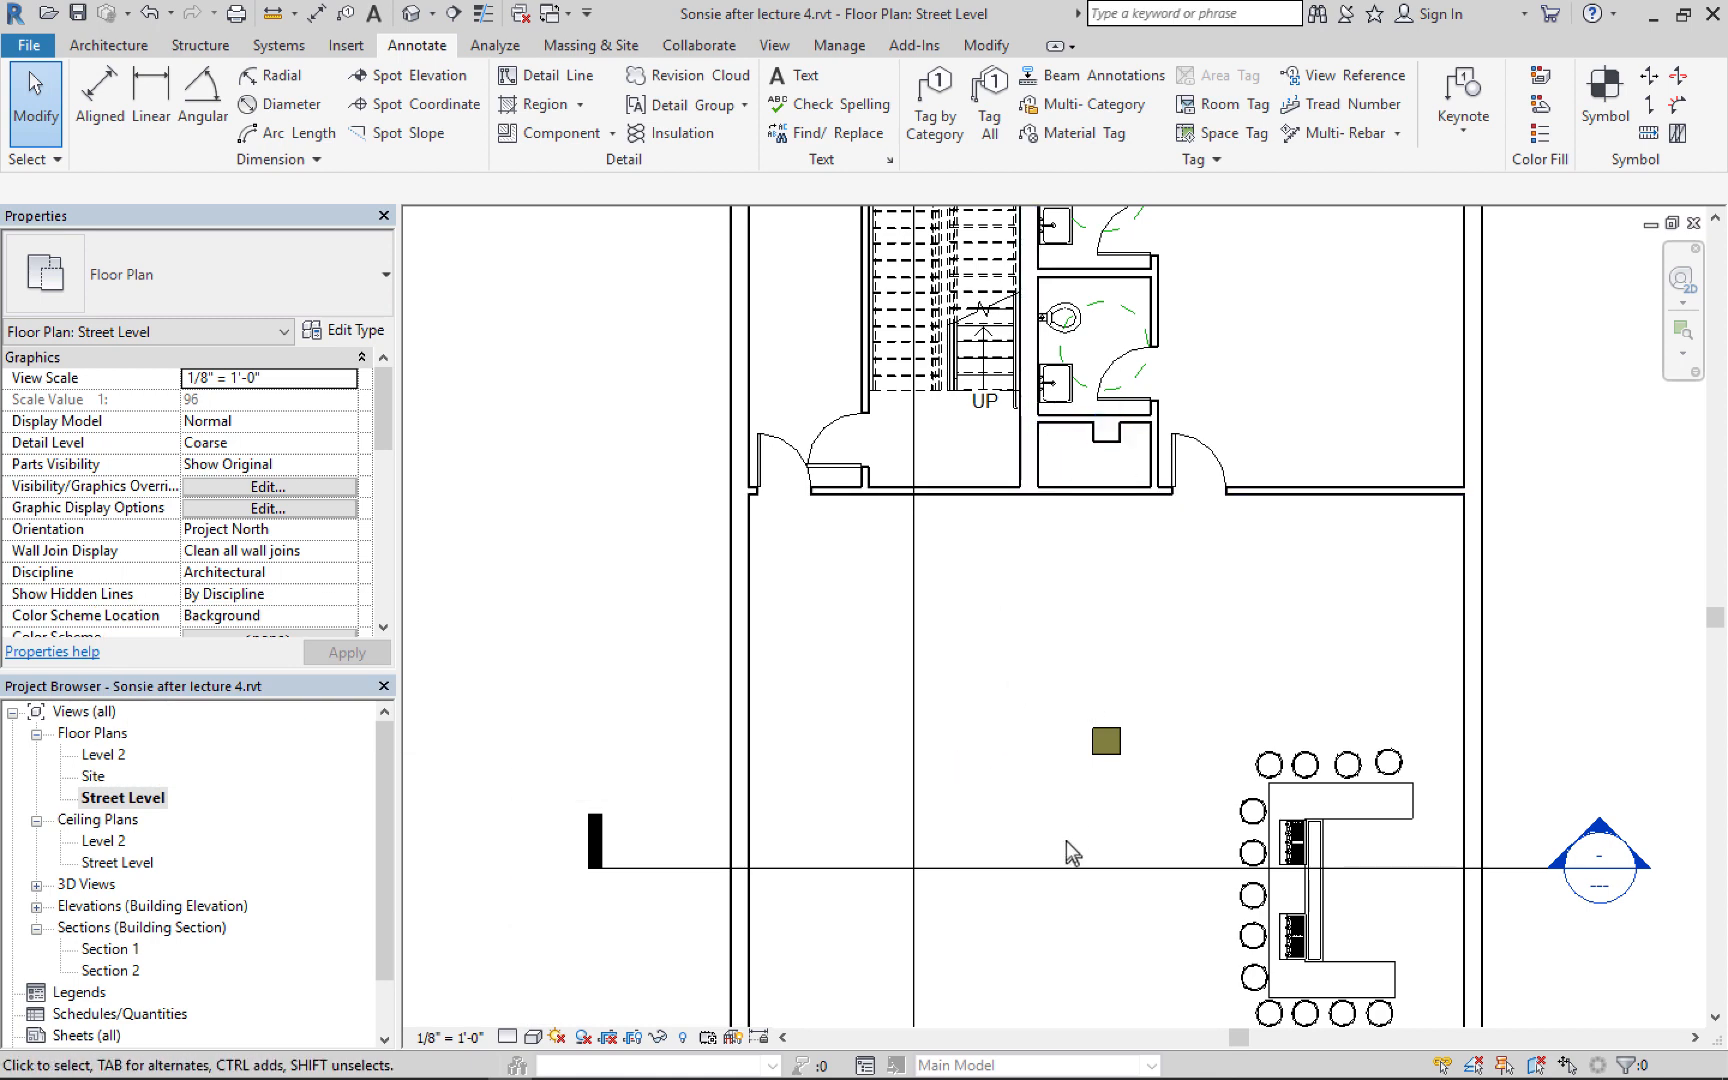
scroll(1037, 849, down, 4)
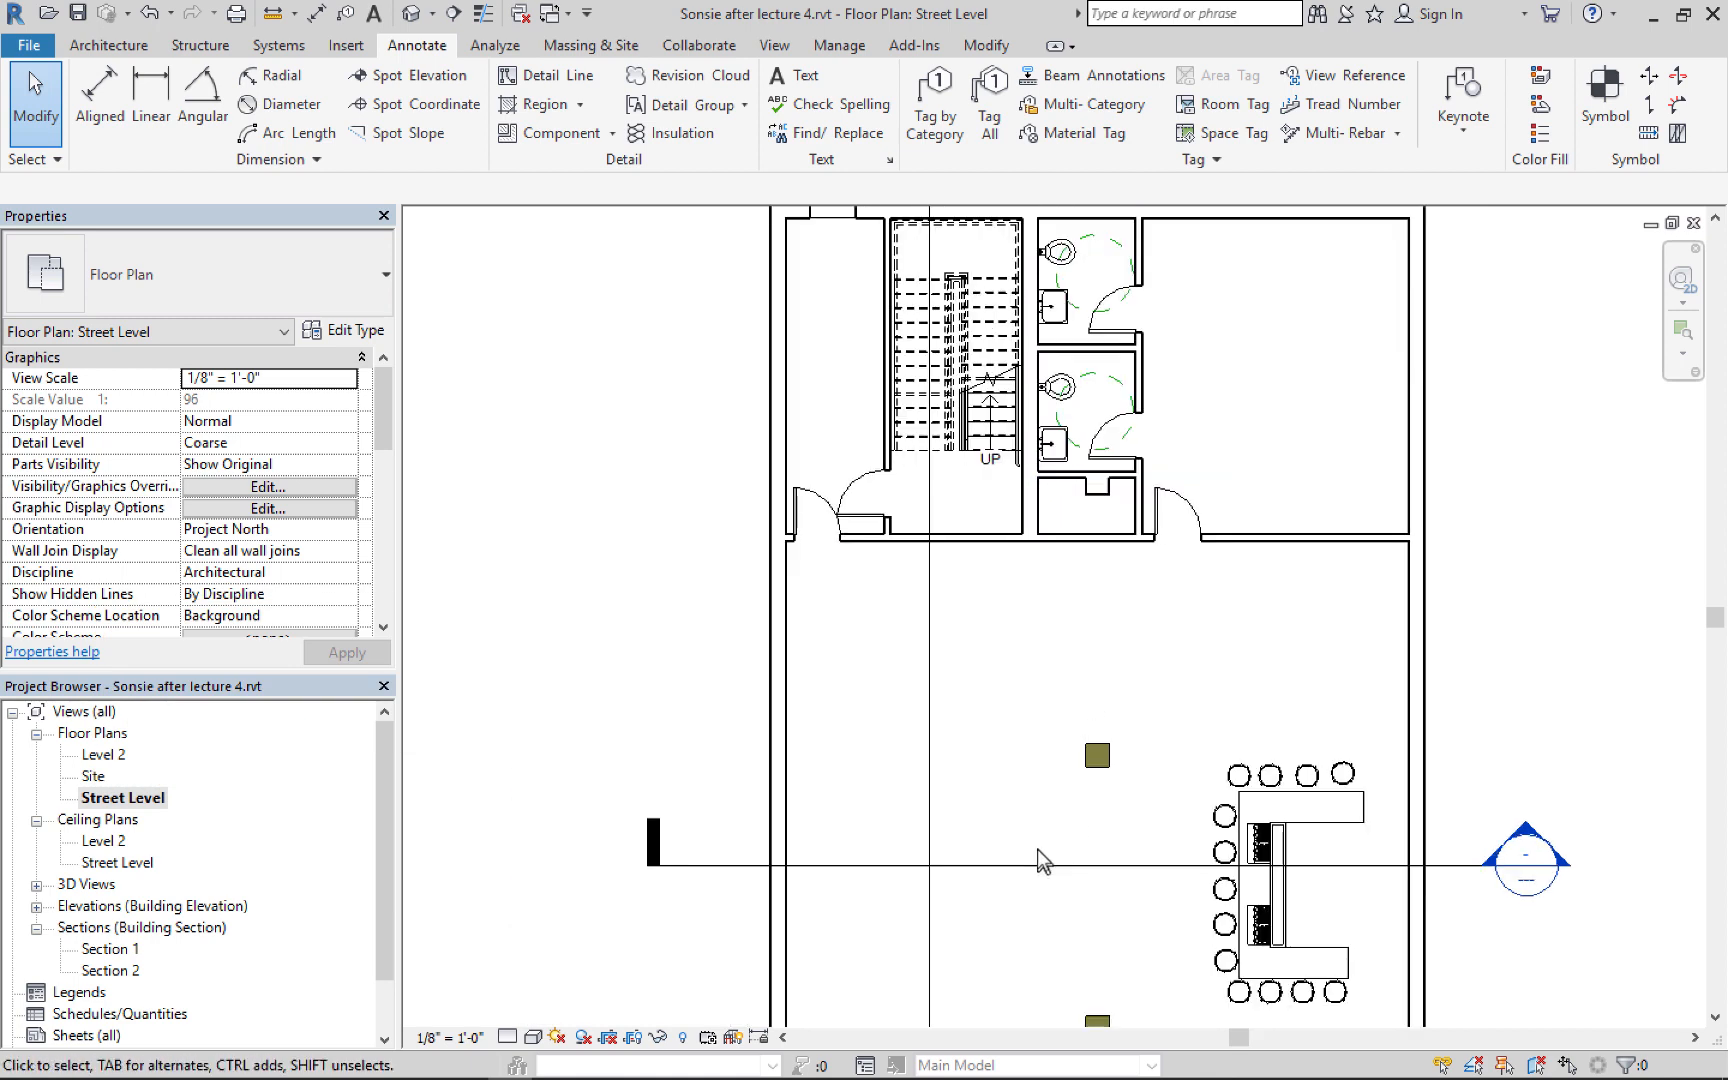
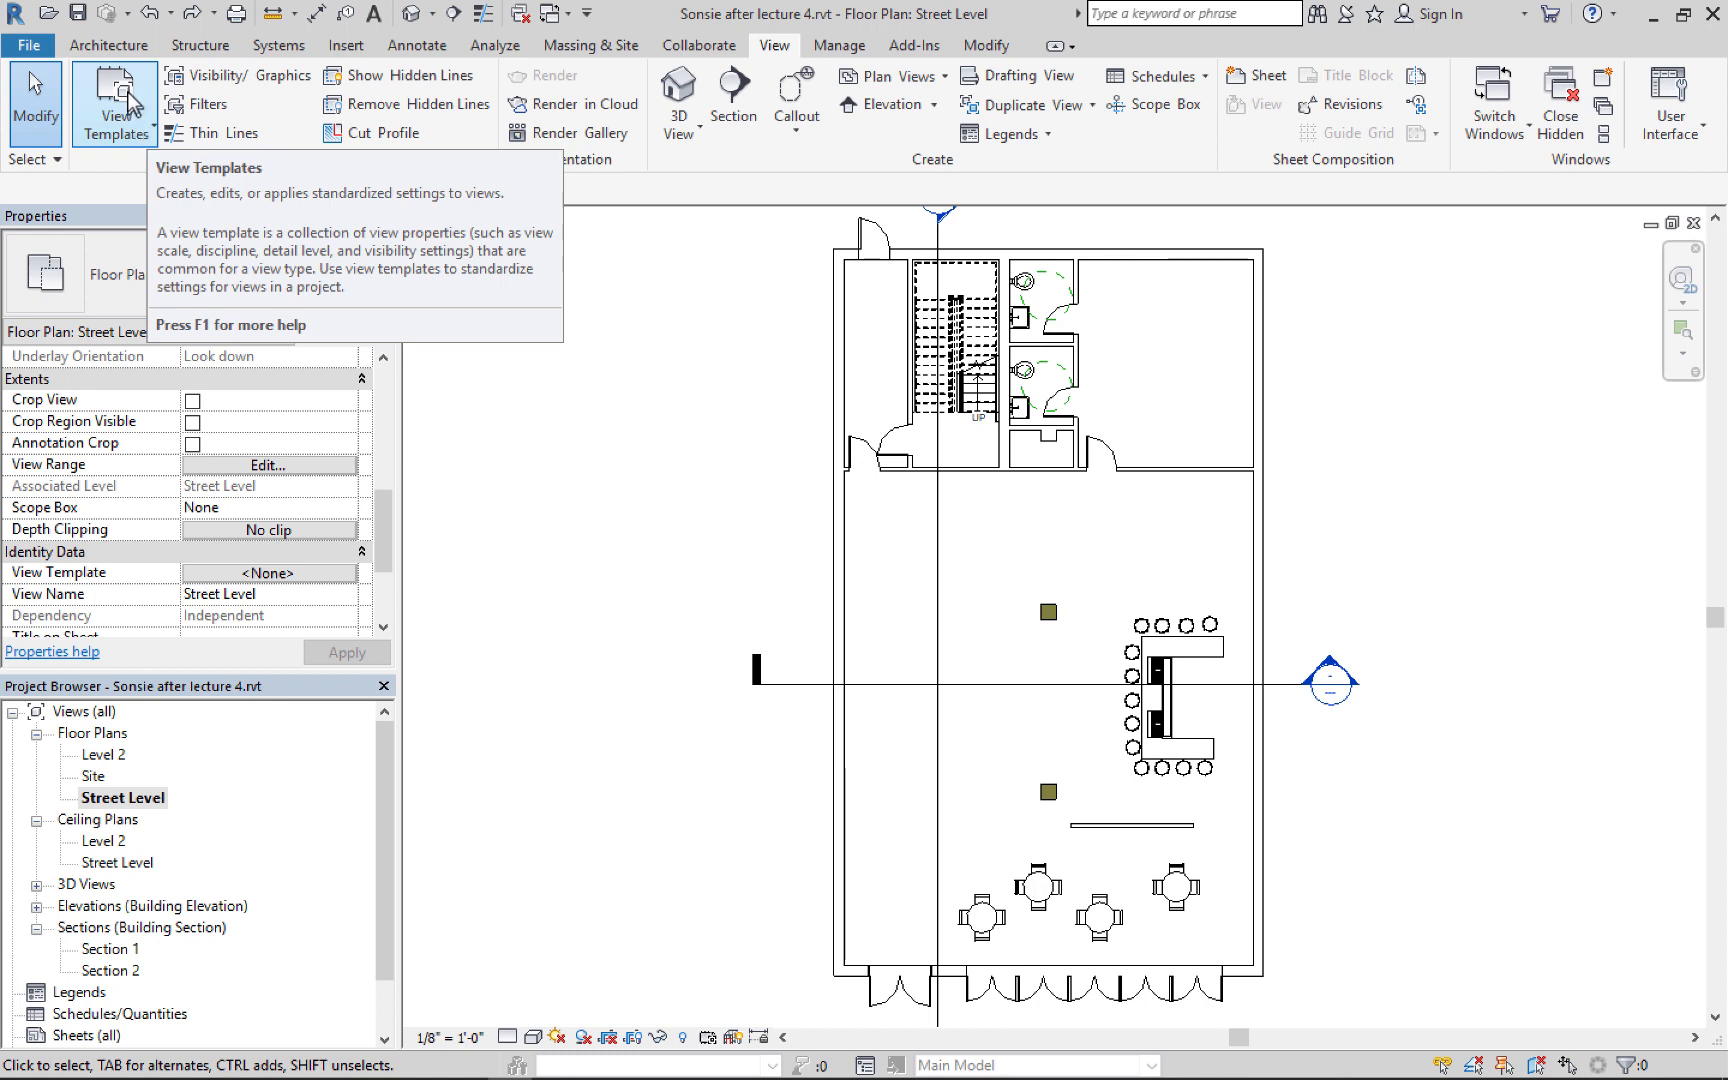
Open the V/G Overrides Model settings of the Architectural Plan view template, widening the template dialog and its Parameter column
click(130, 104)
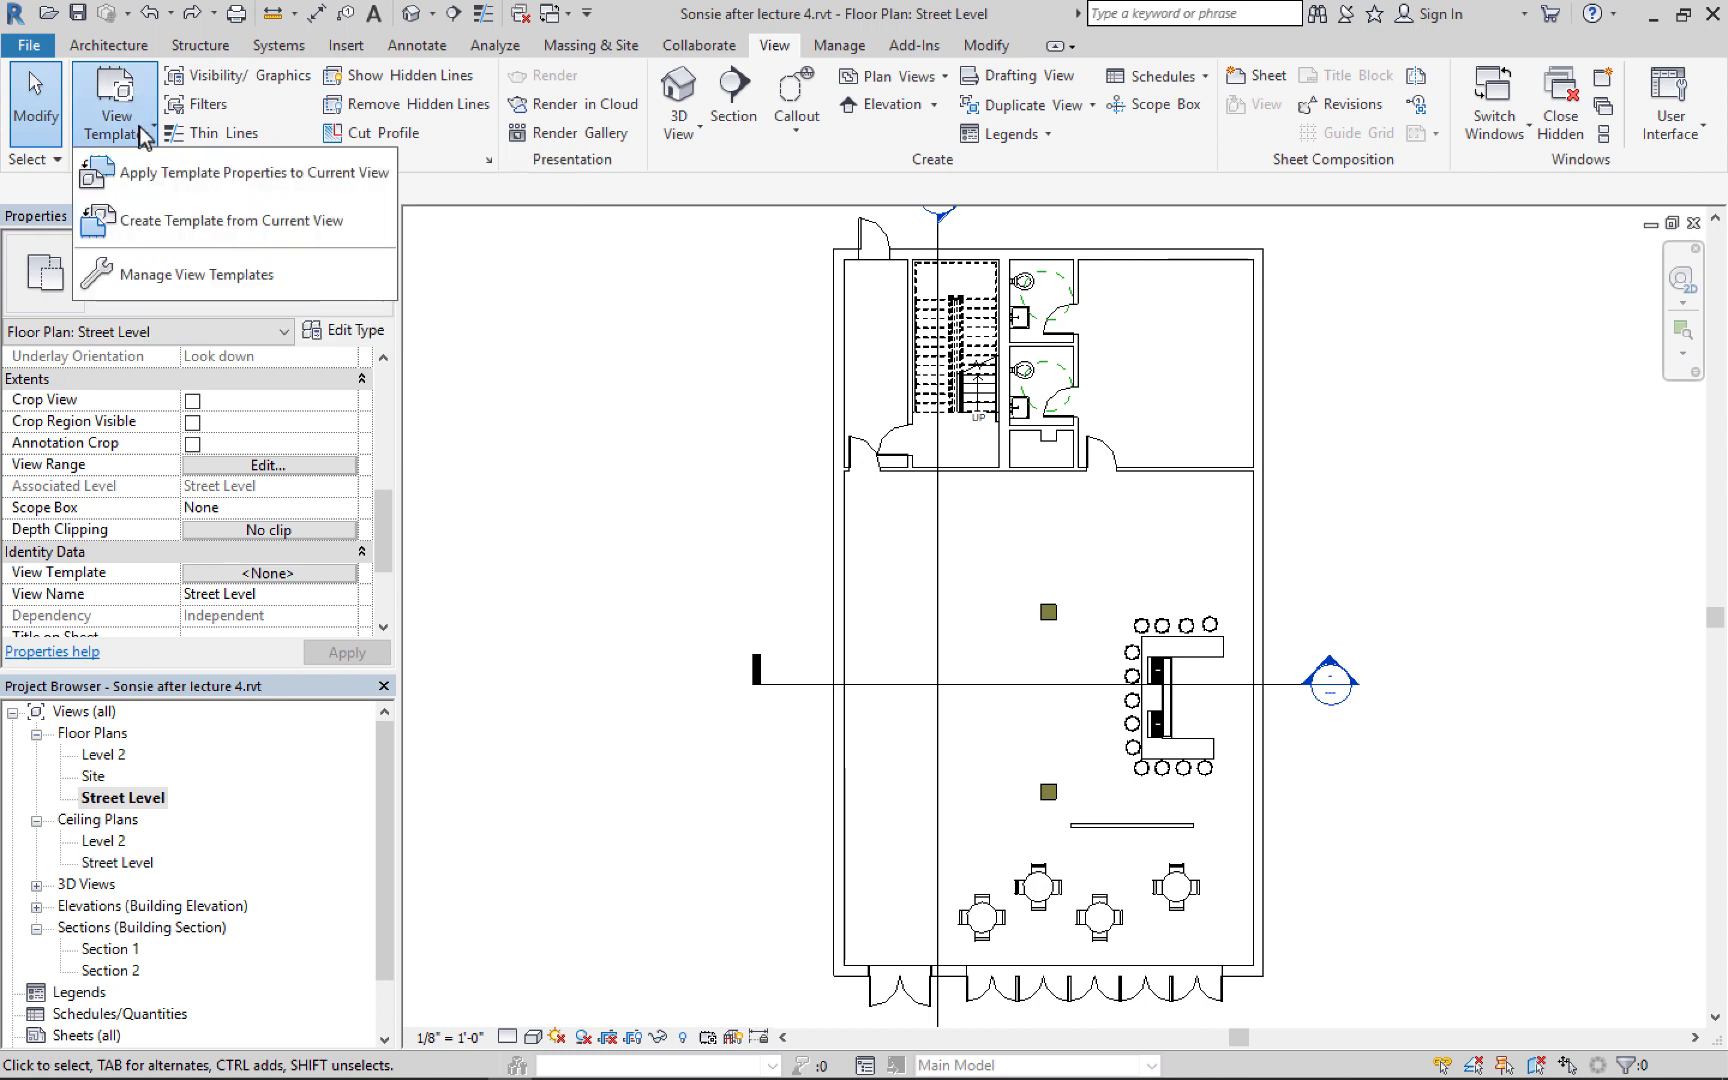
click(157, 285)
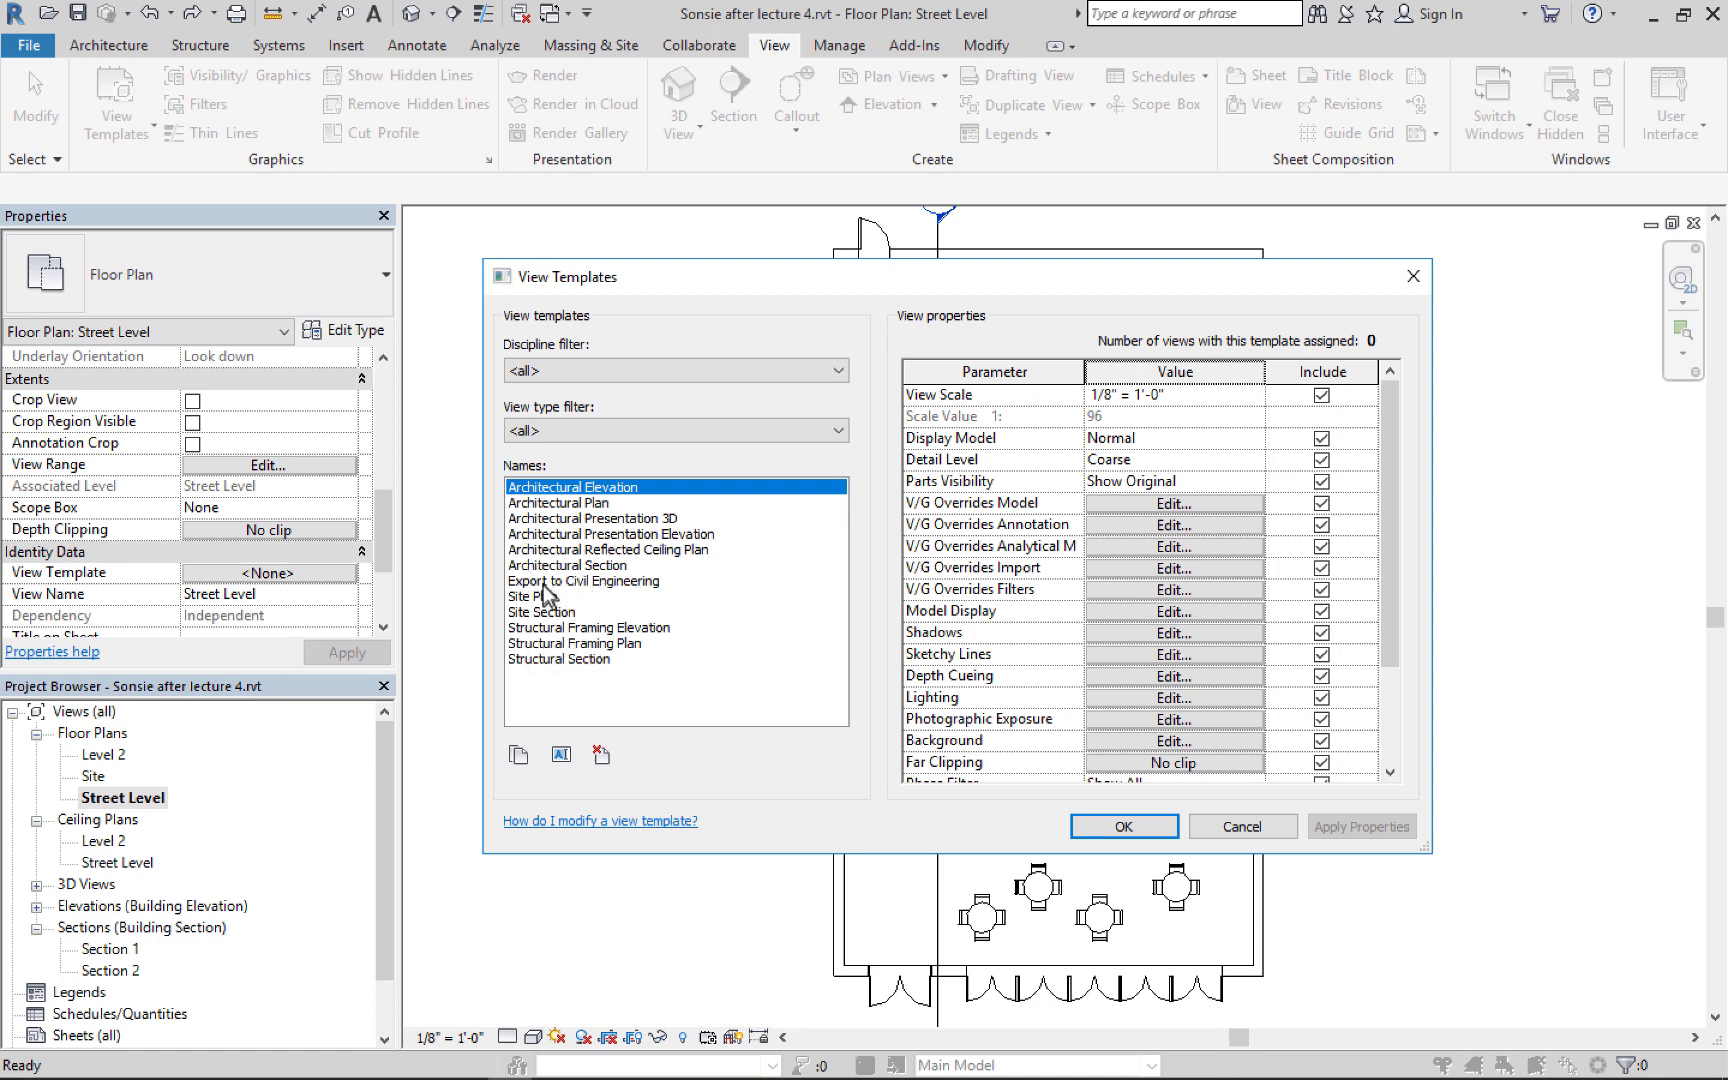
click(553, 506)
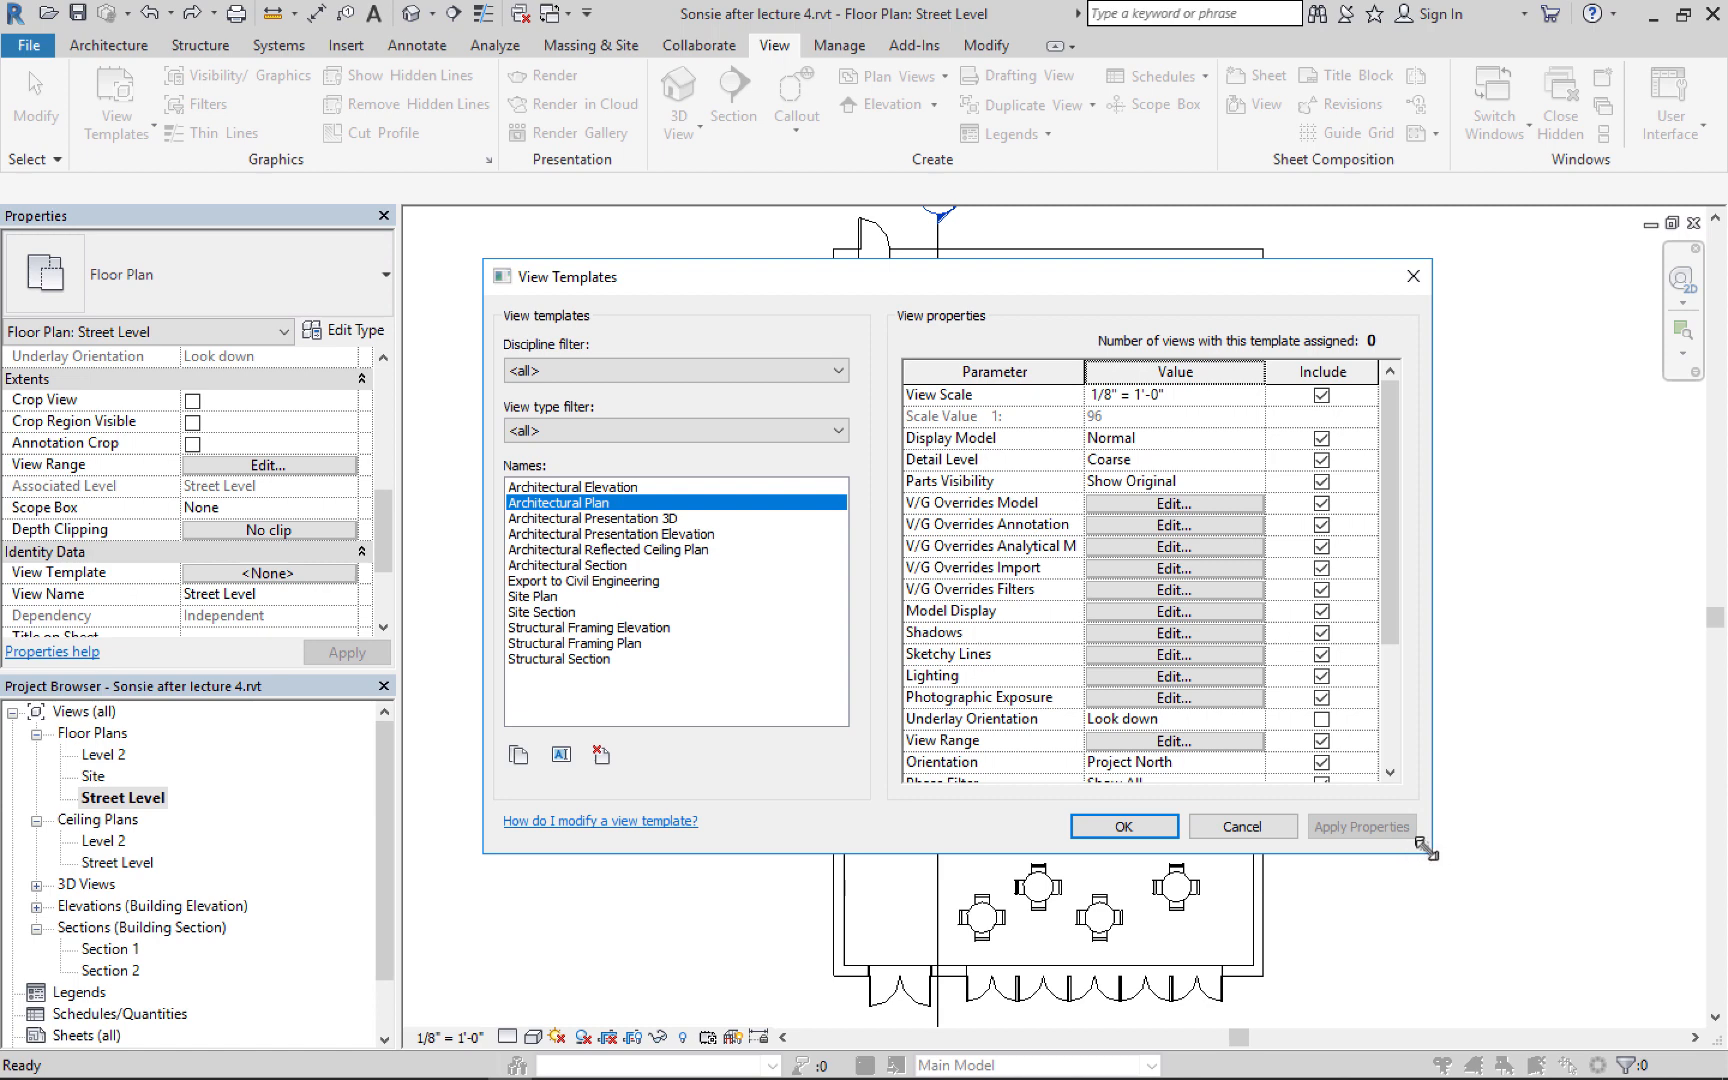
drag(1426, 848, 1537, 861)
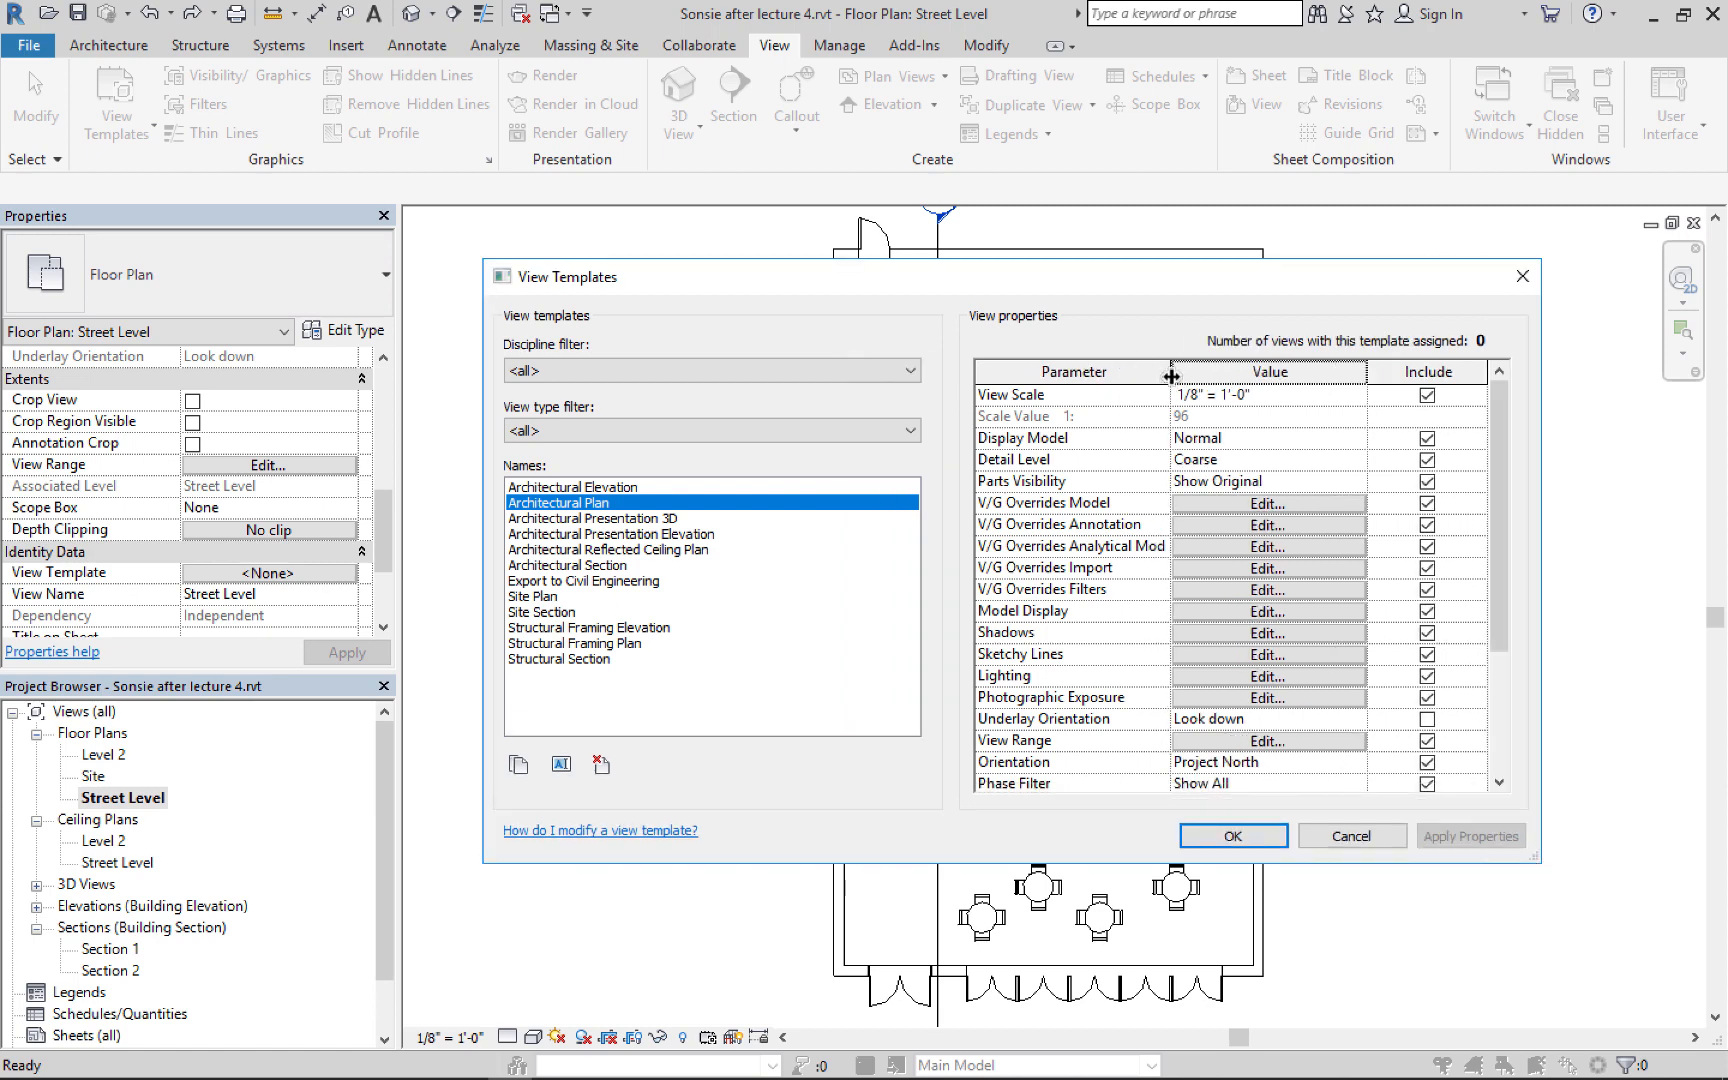
drag(1170, 372, 1206, 373)
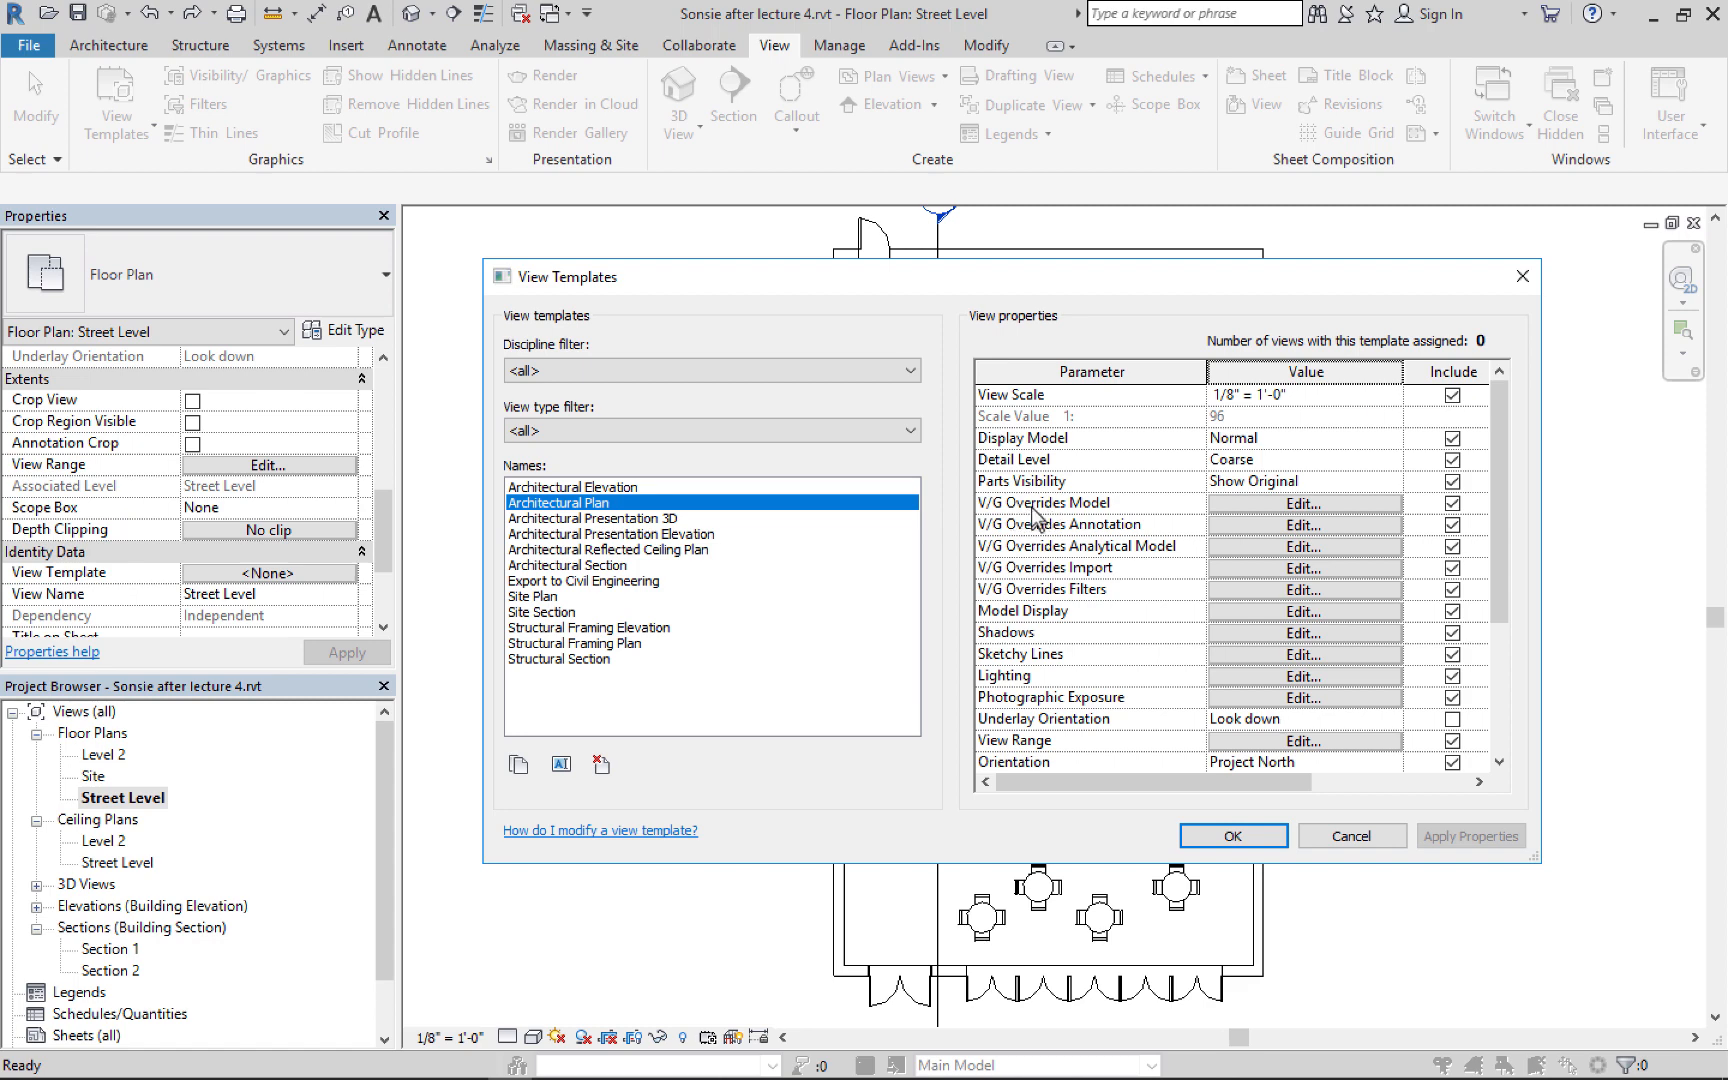
click(1249, 503)
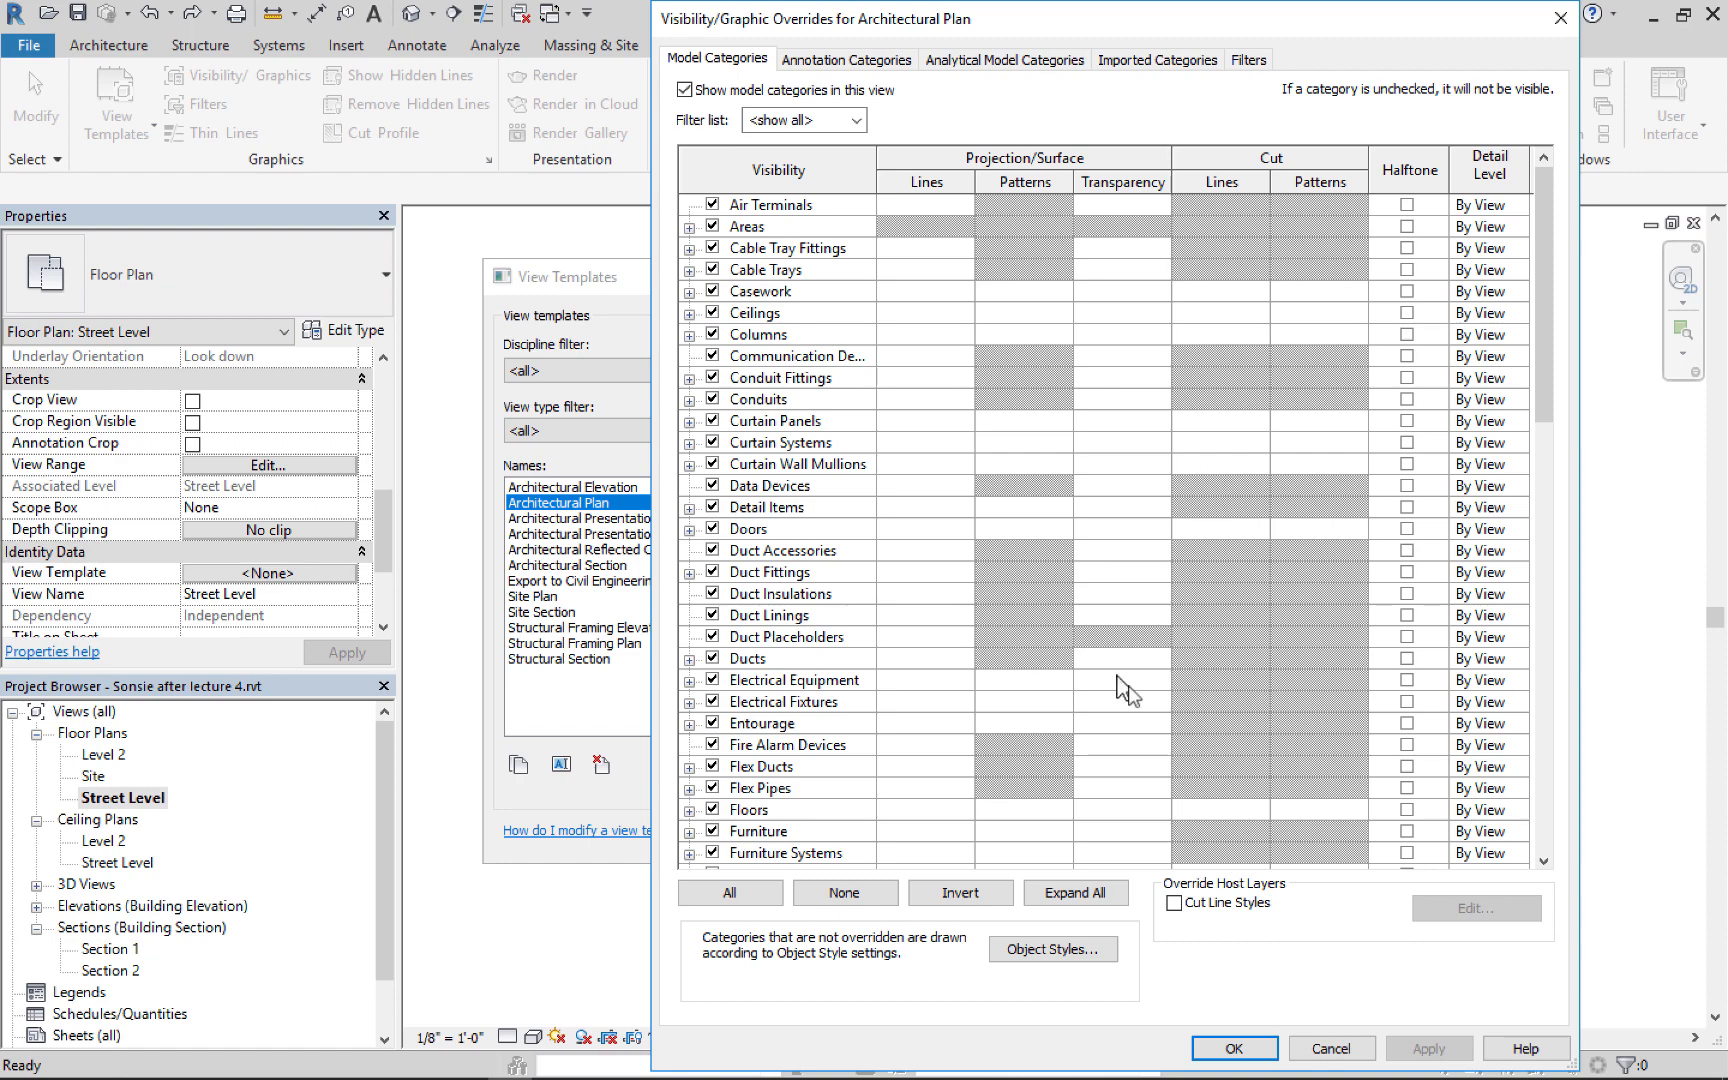
Override the Walls category's cut pattern in the Architectural Plan template with Solid fill in RGB 128-128-064 and save the template
drag(1539, 402, 1565, 862)
click(745, 810)
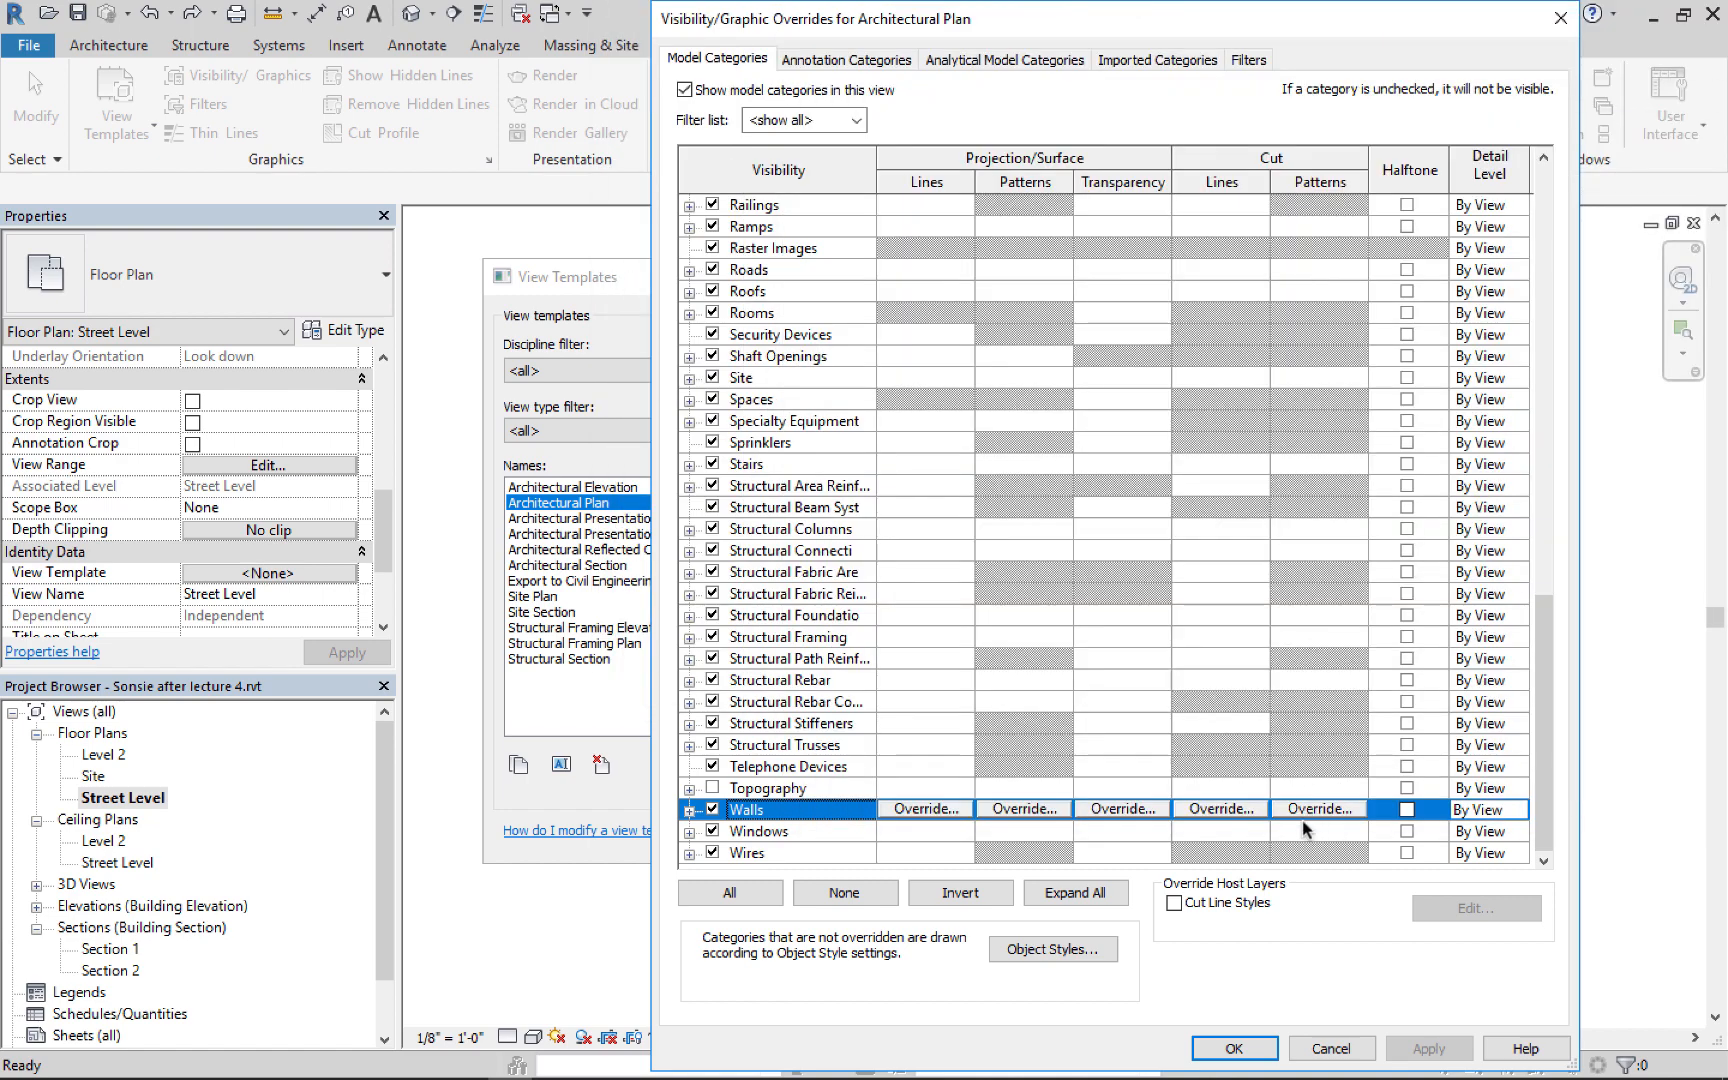
click(1305, 806)
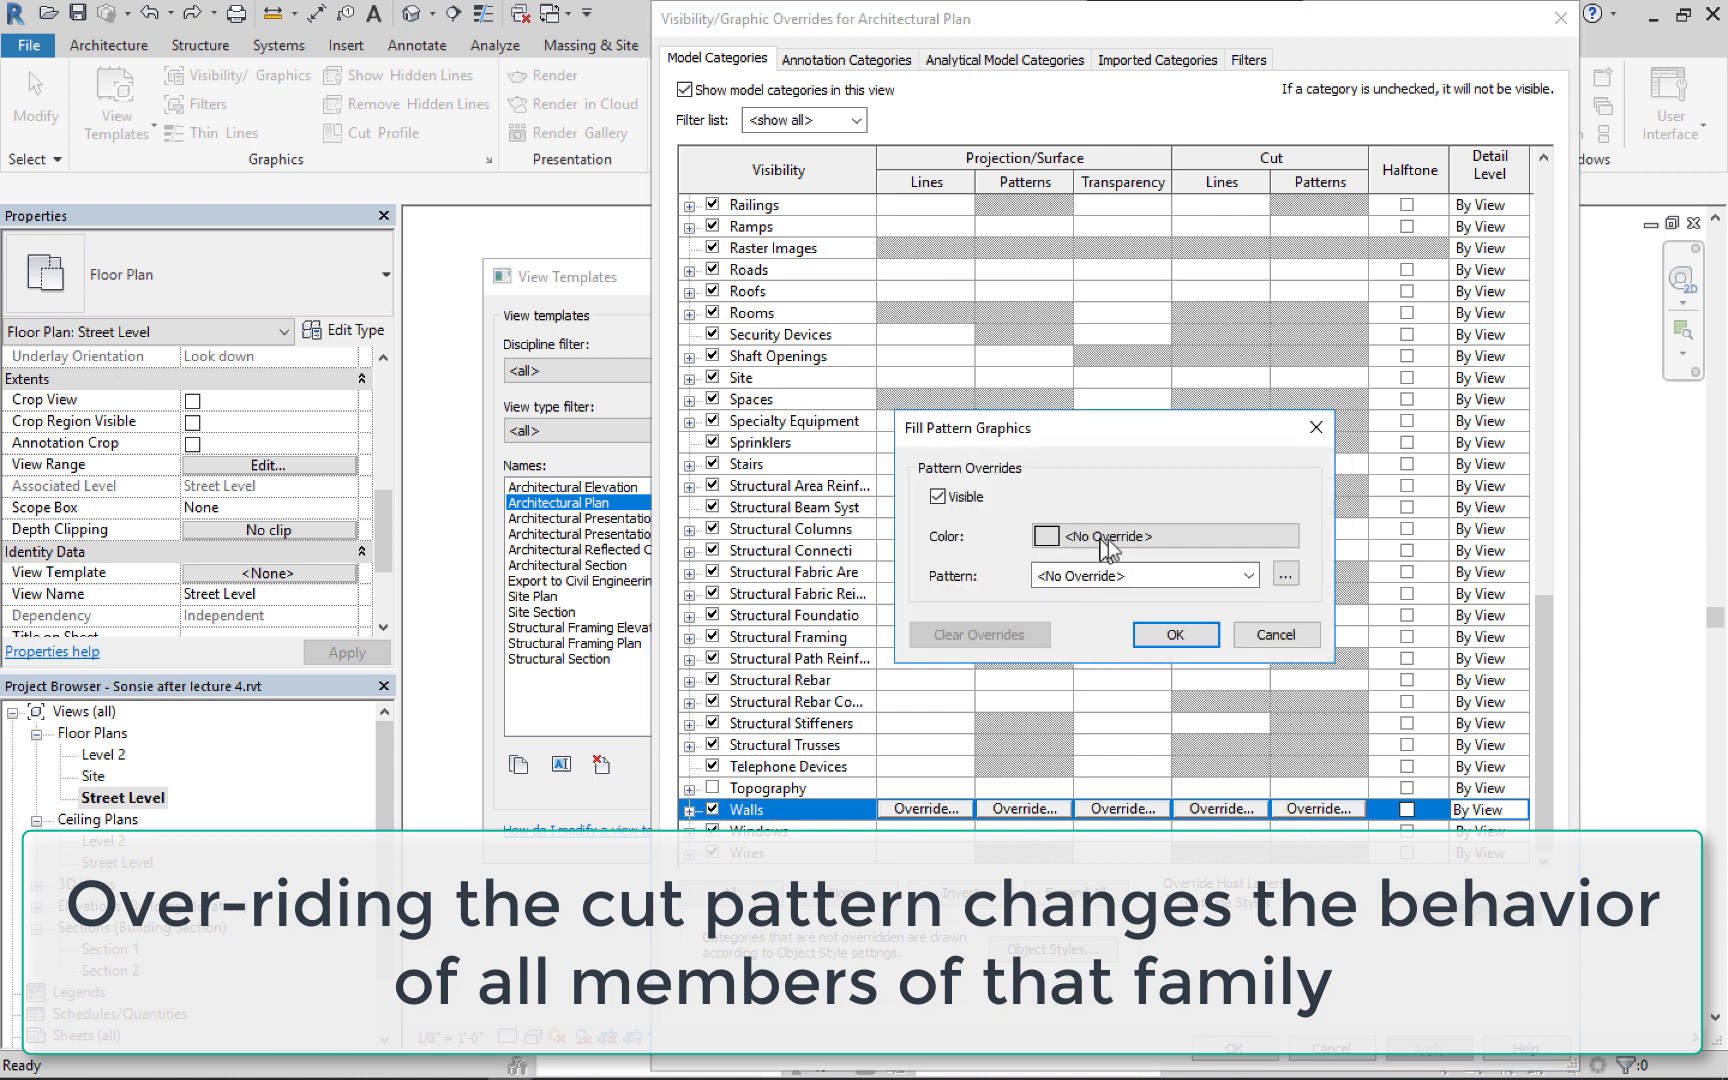
click(1108, 539)
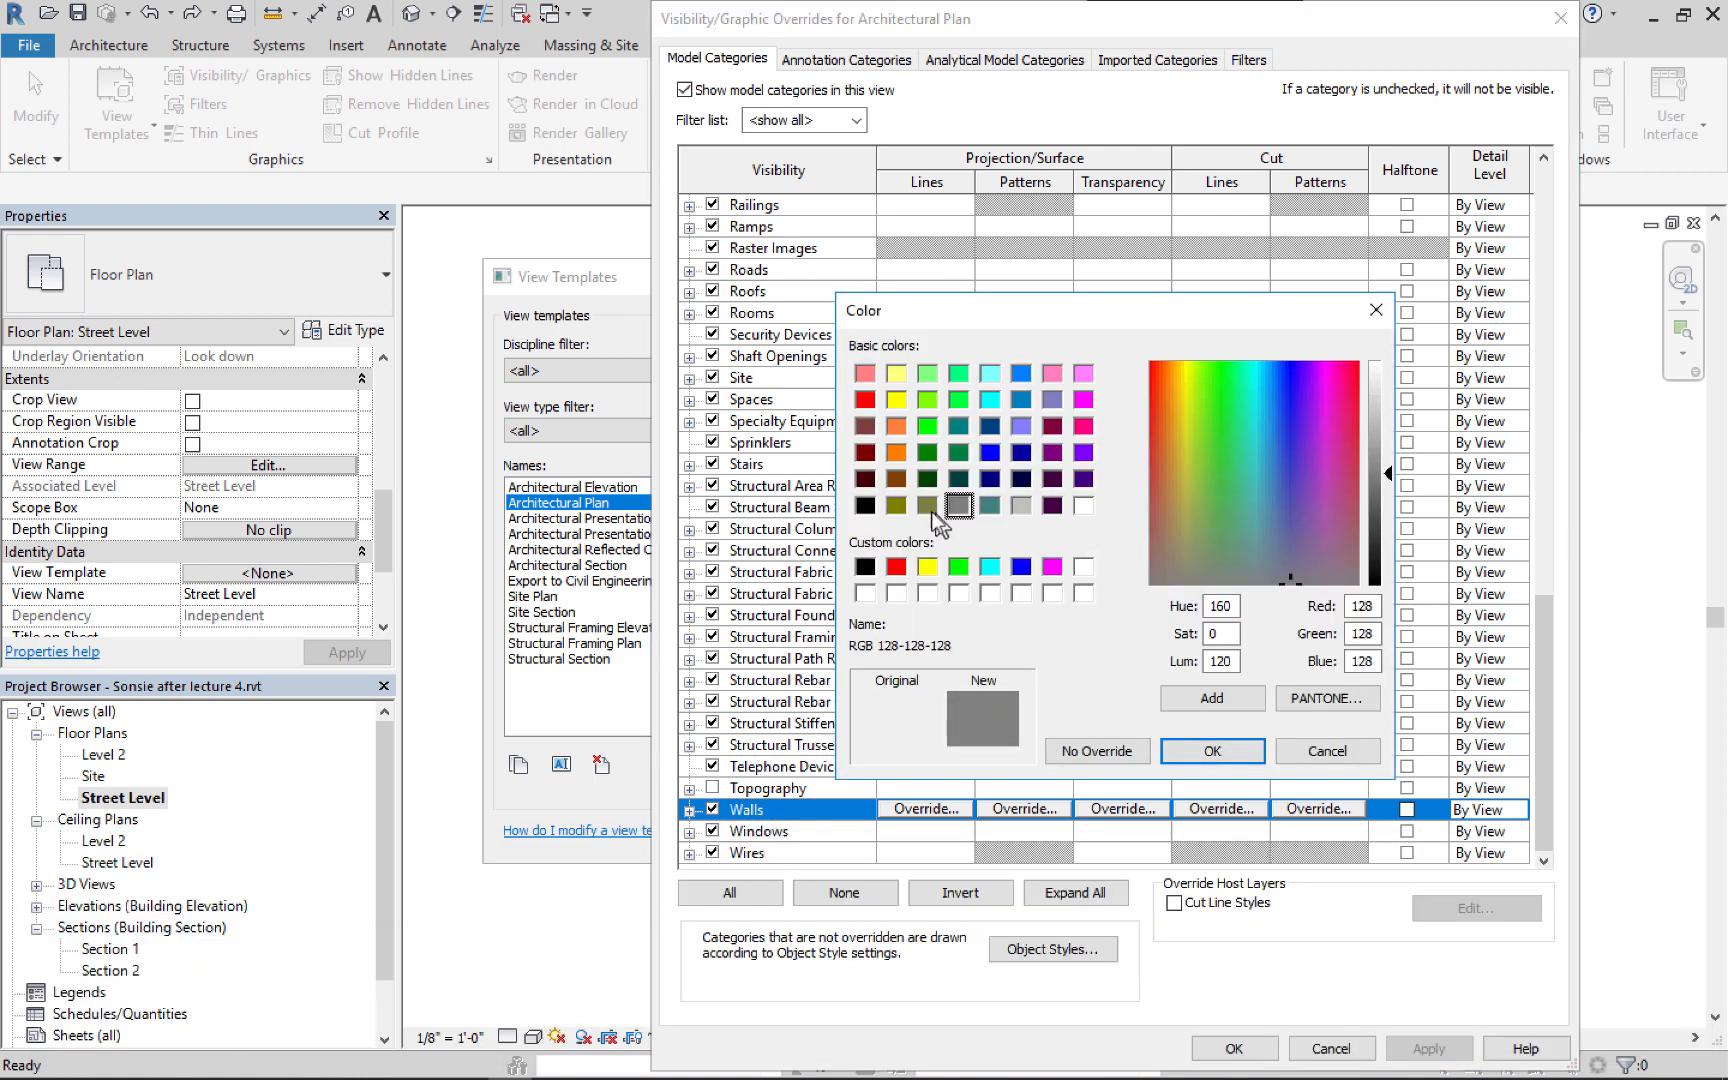
click(927, 506)
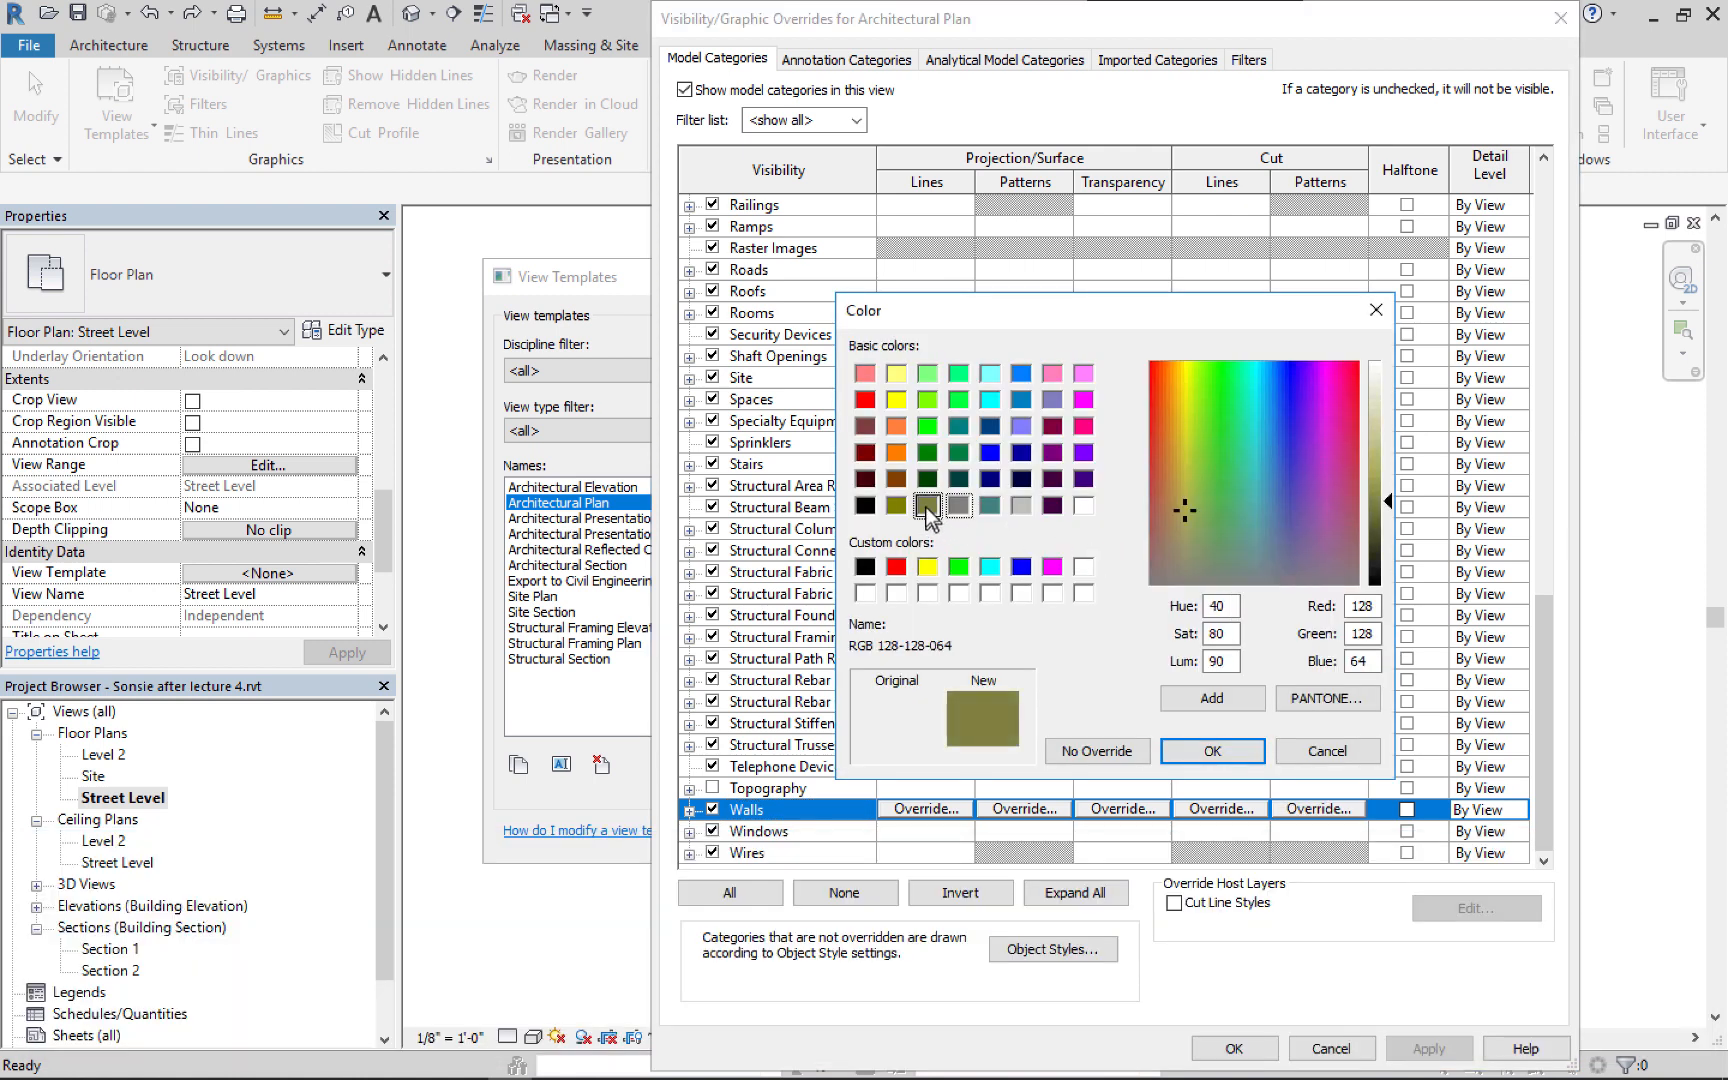
click(1210, 752)
click(1223, 575)
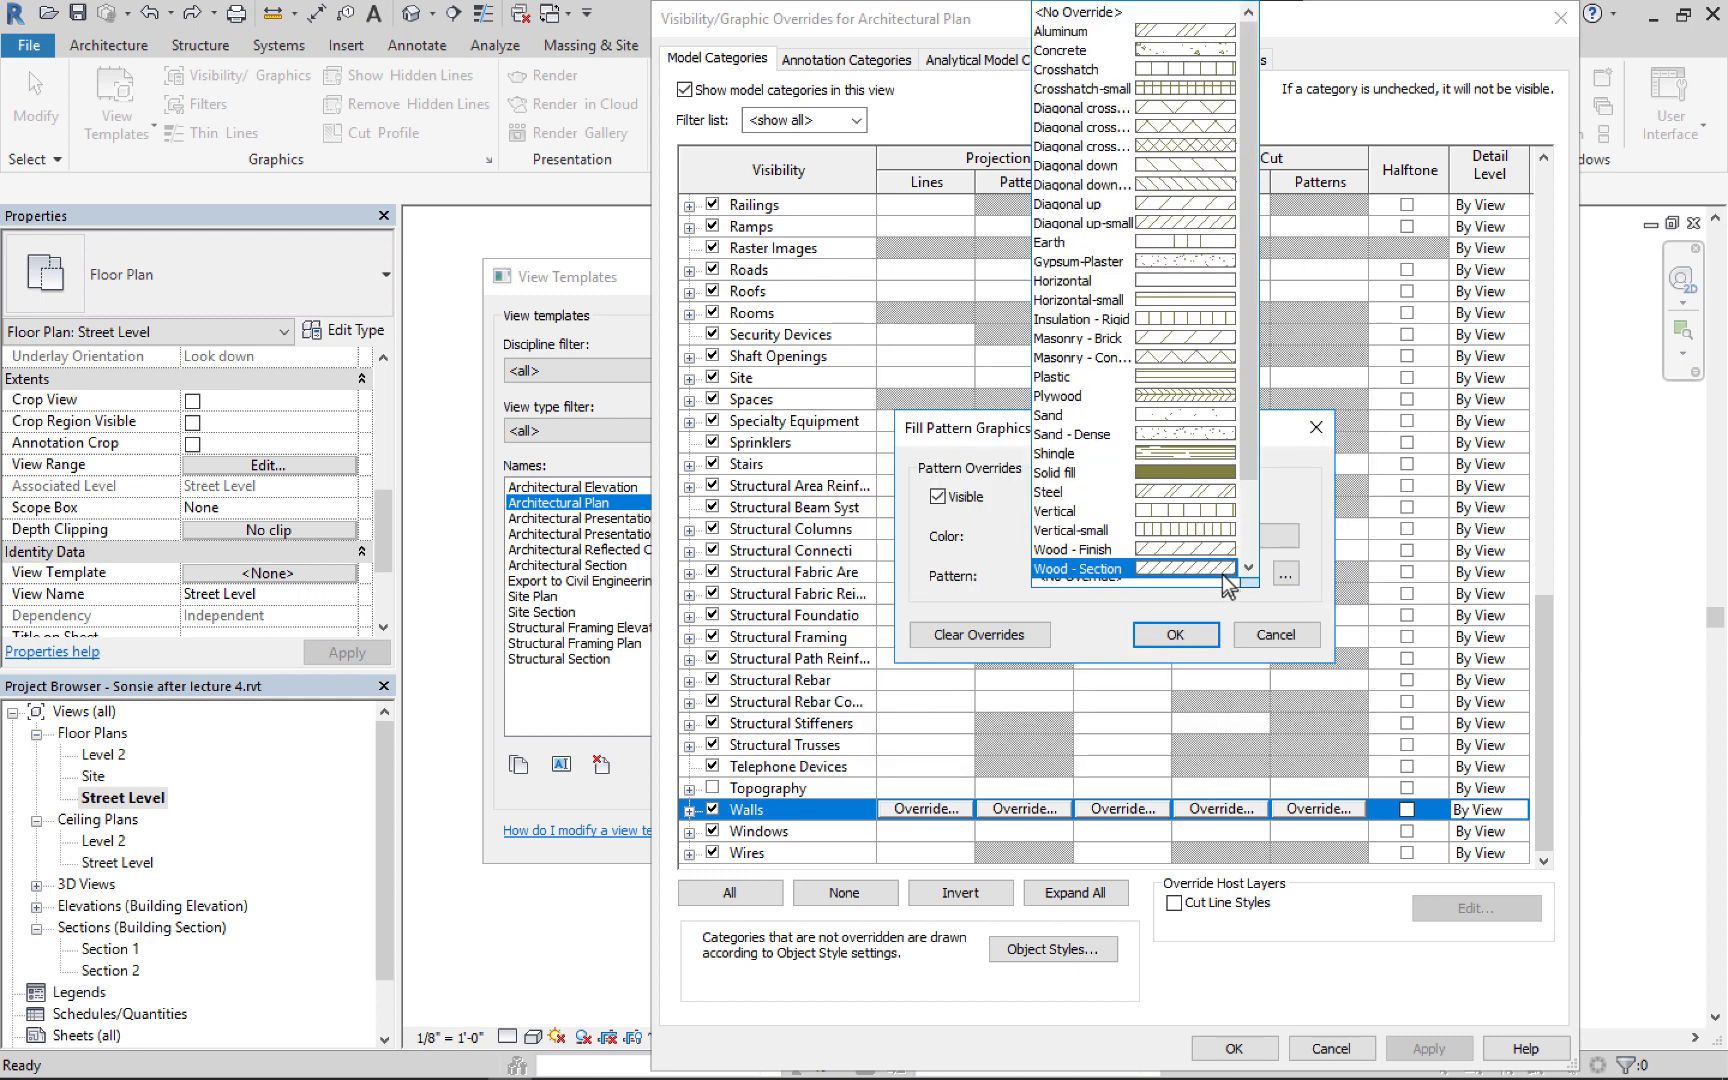
click(1191, 470)
click(1176, 634)
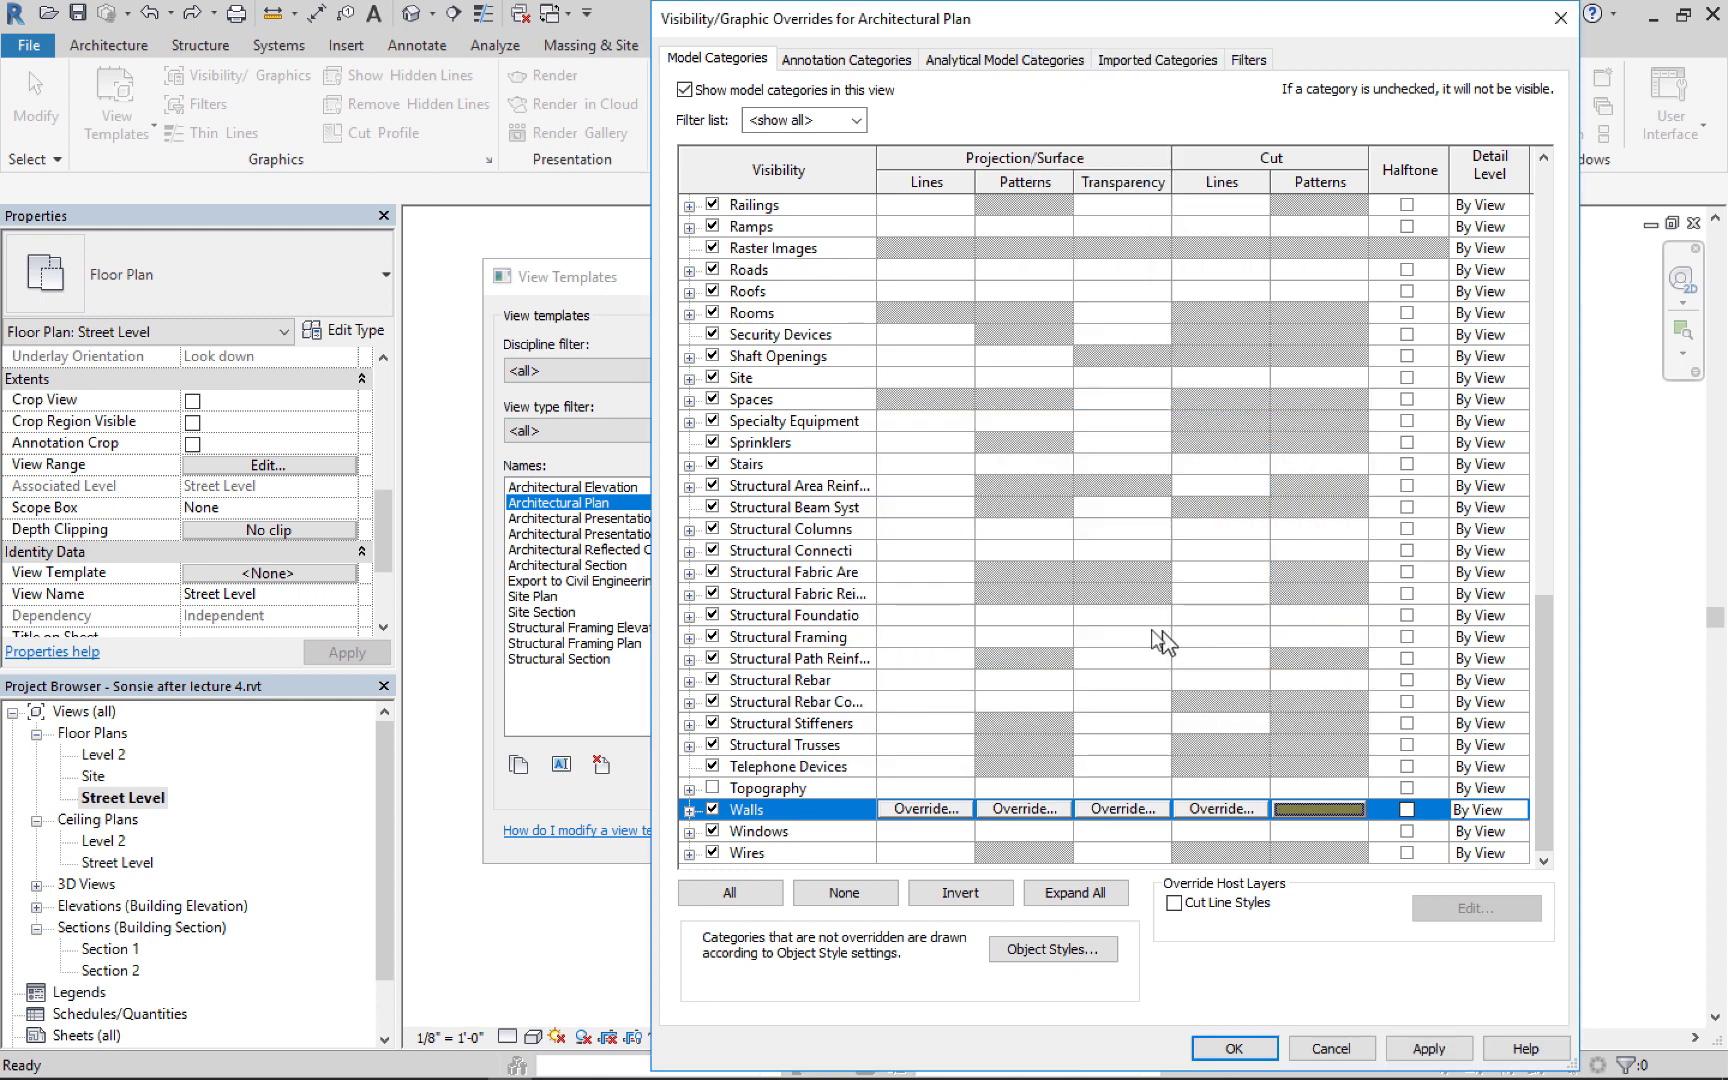
click(1428, 1048)
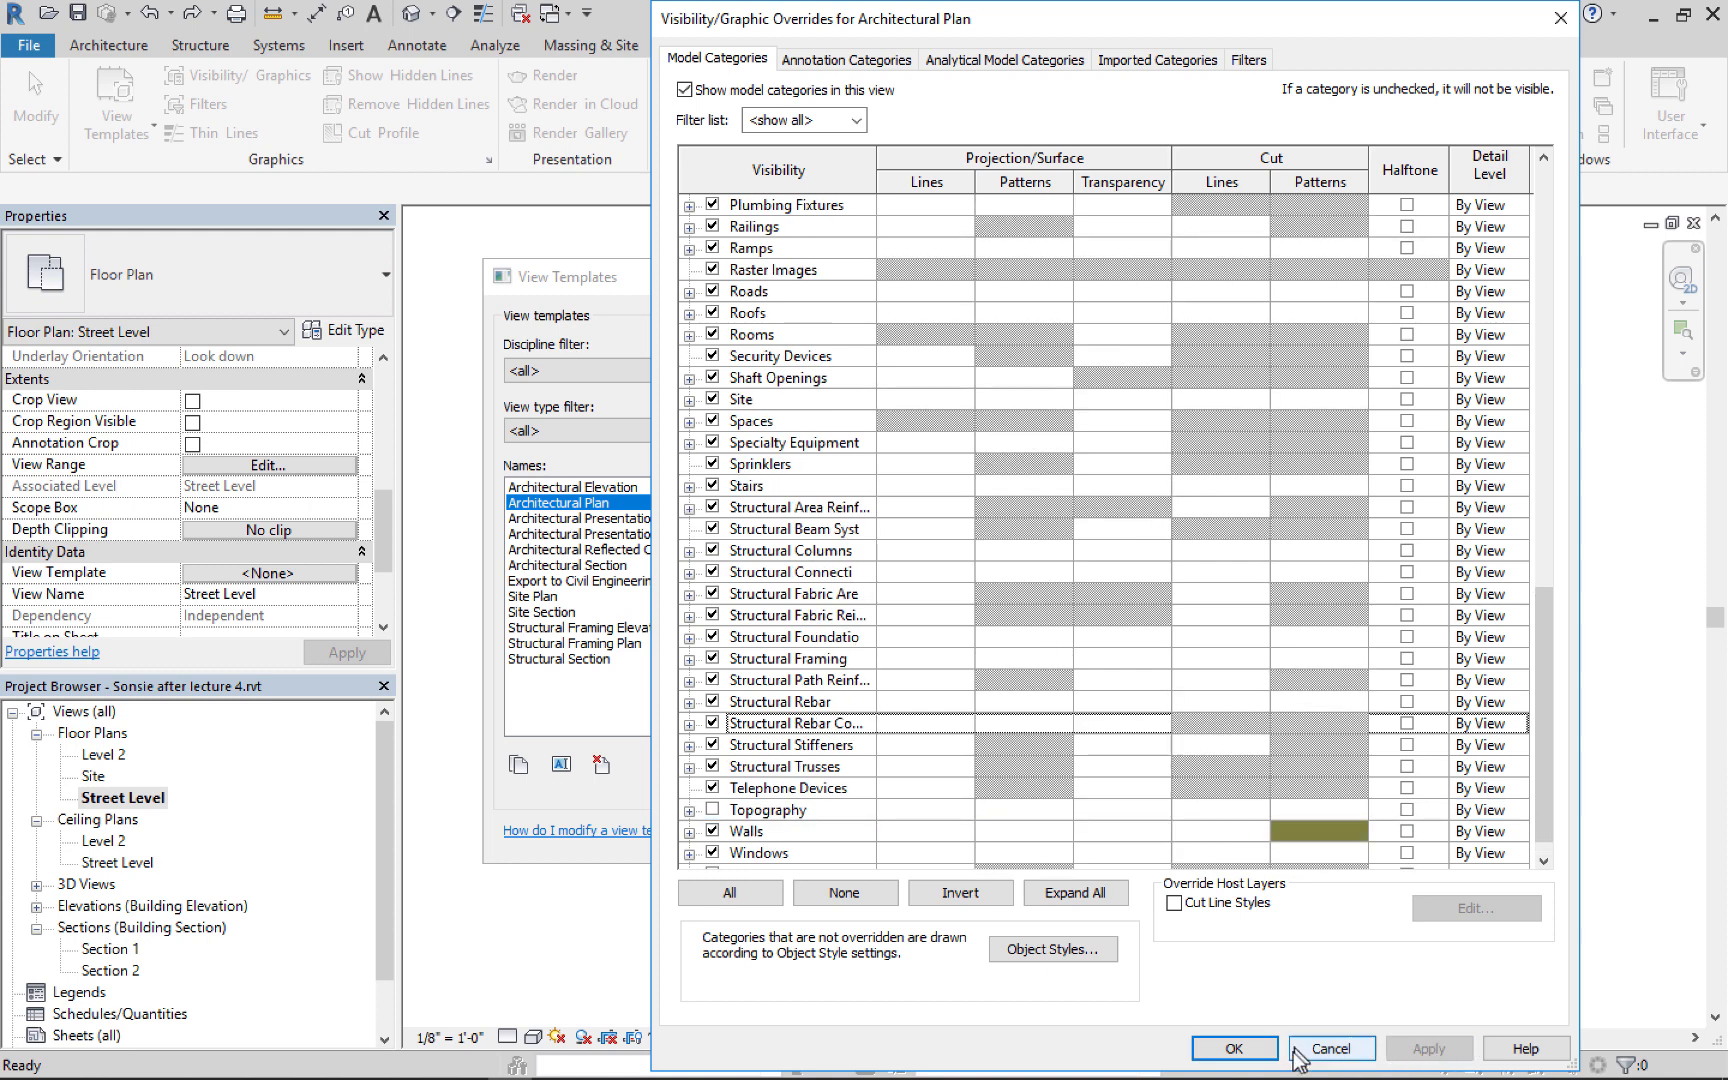
click(1300, 1050)
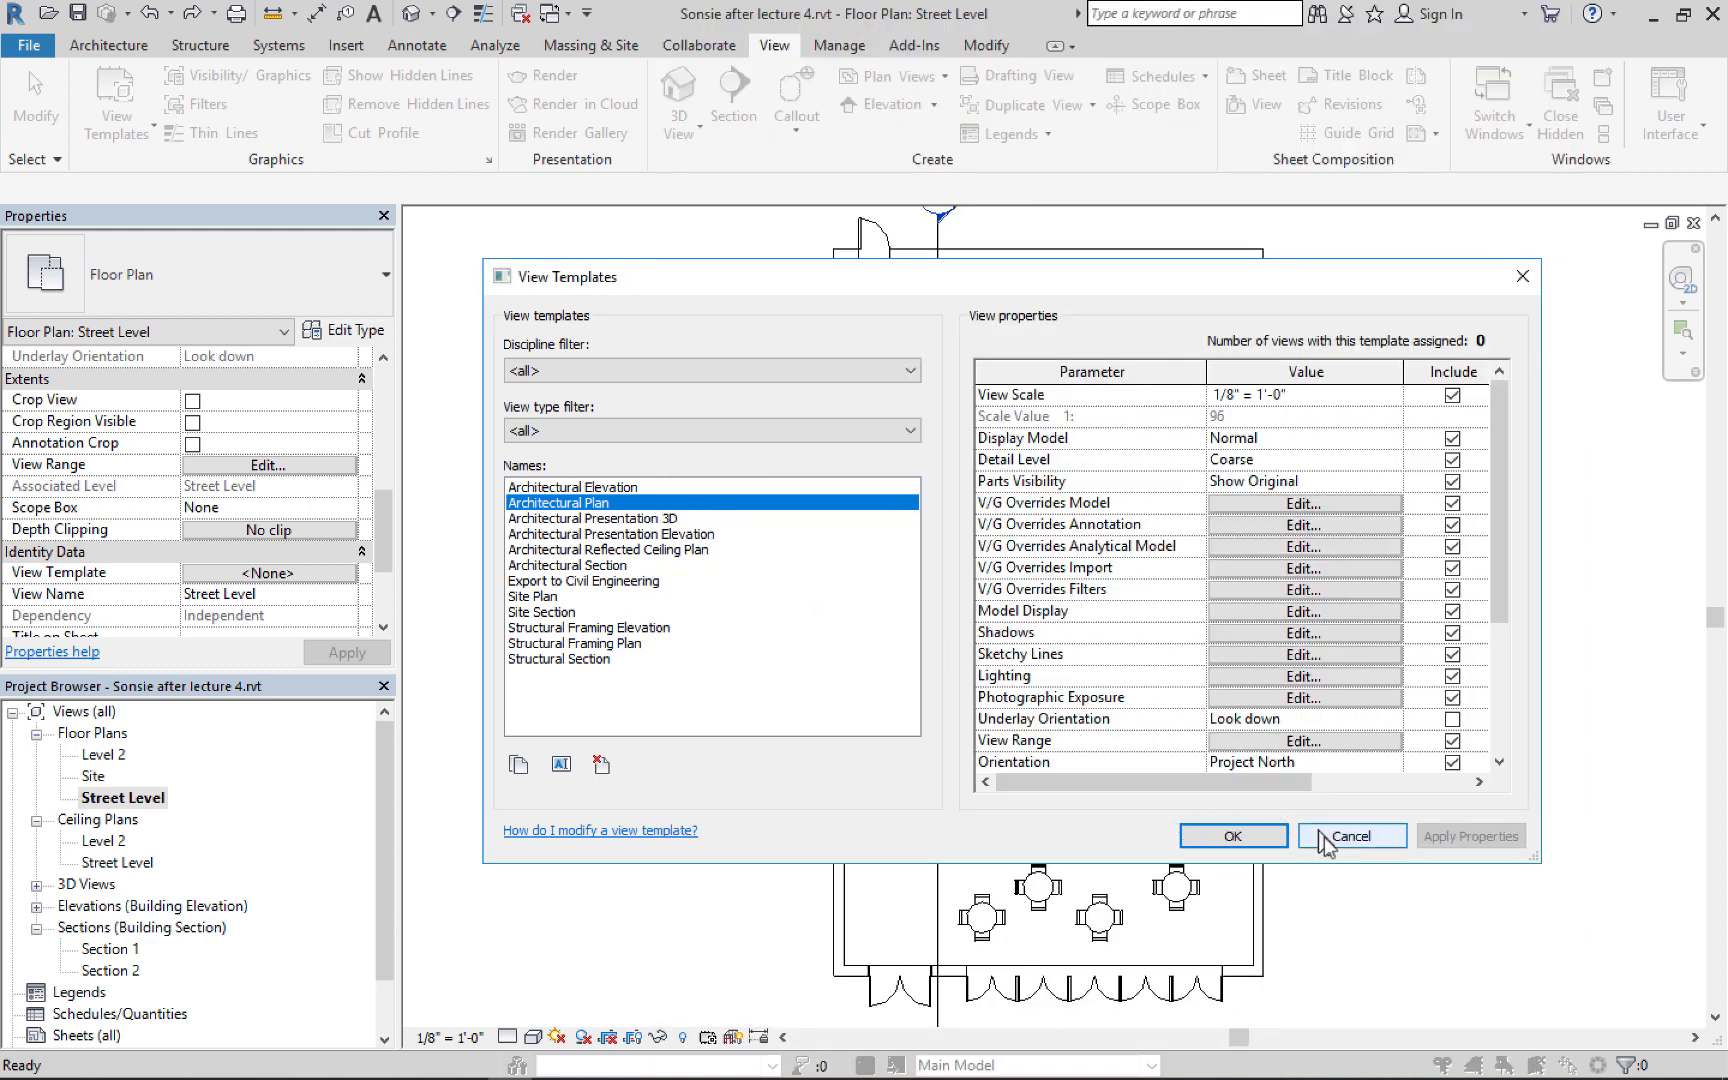
click(1236, 836)
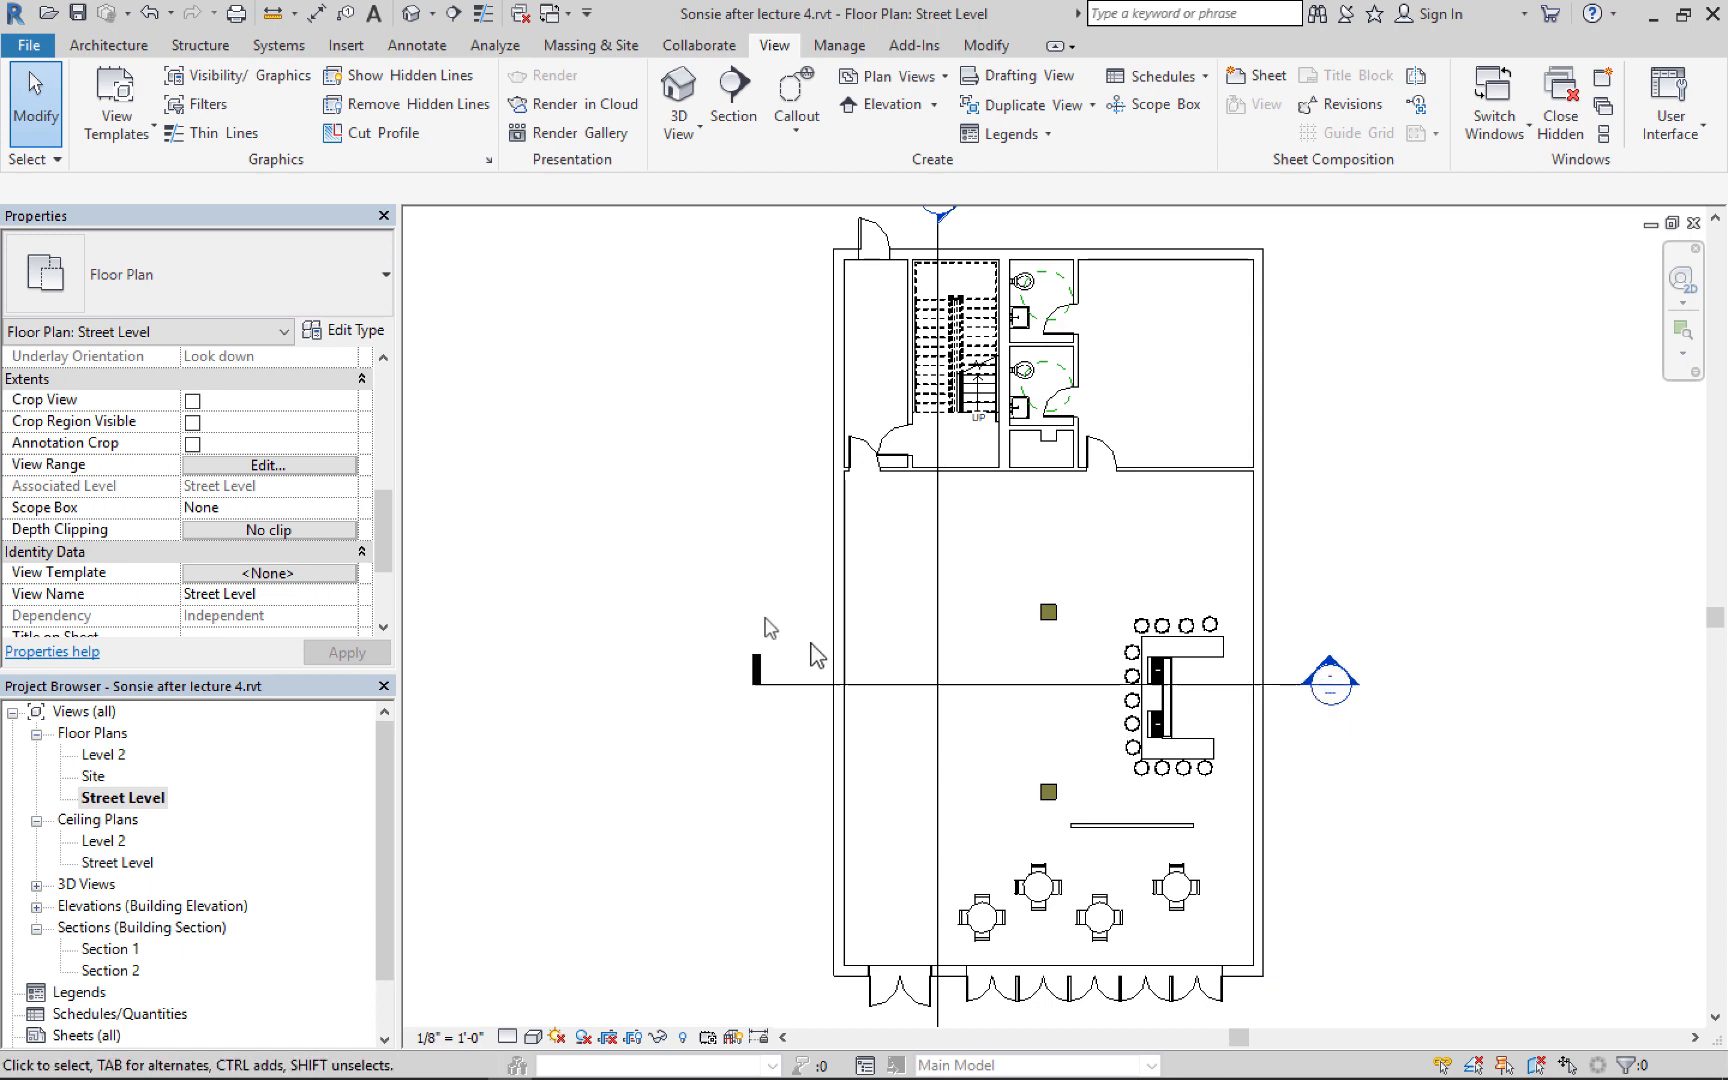
Assign the Architectural Plan view template to the Street Level floor plan
drag(376, 484, 385, 360)
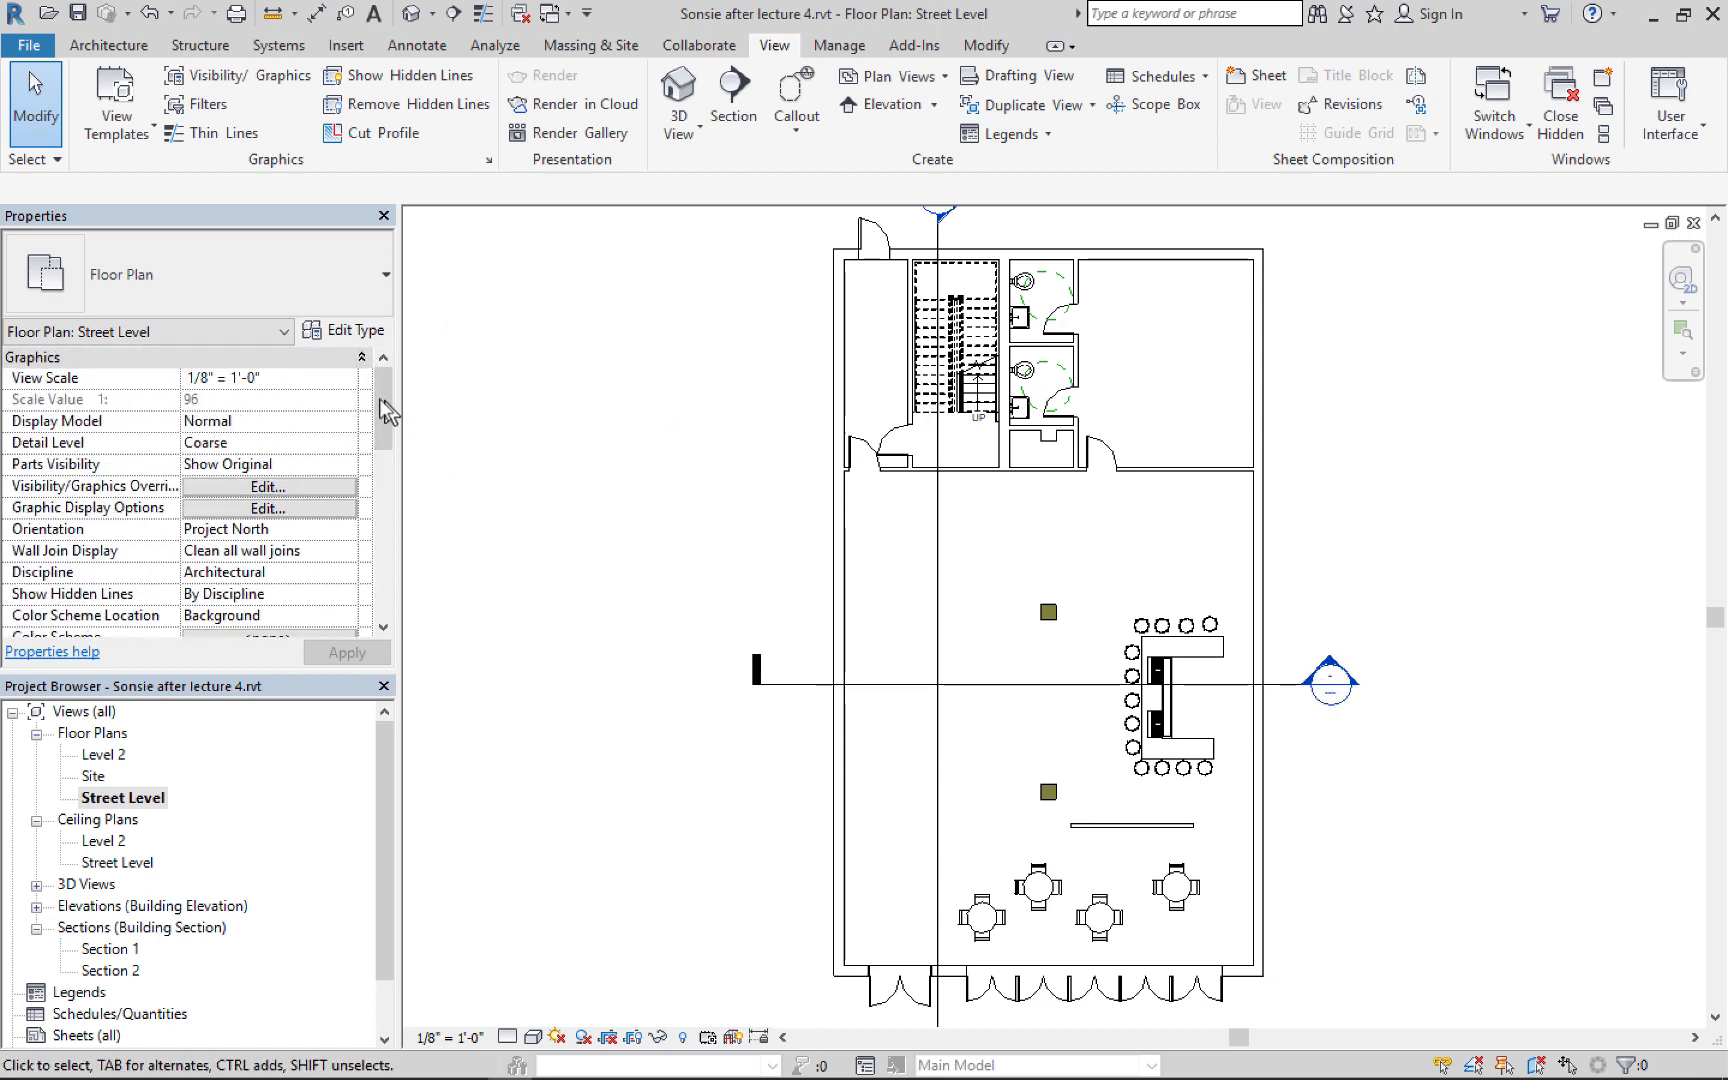
drag(390, 424, 366, 578)
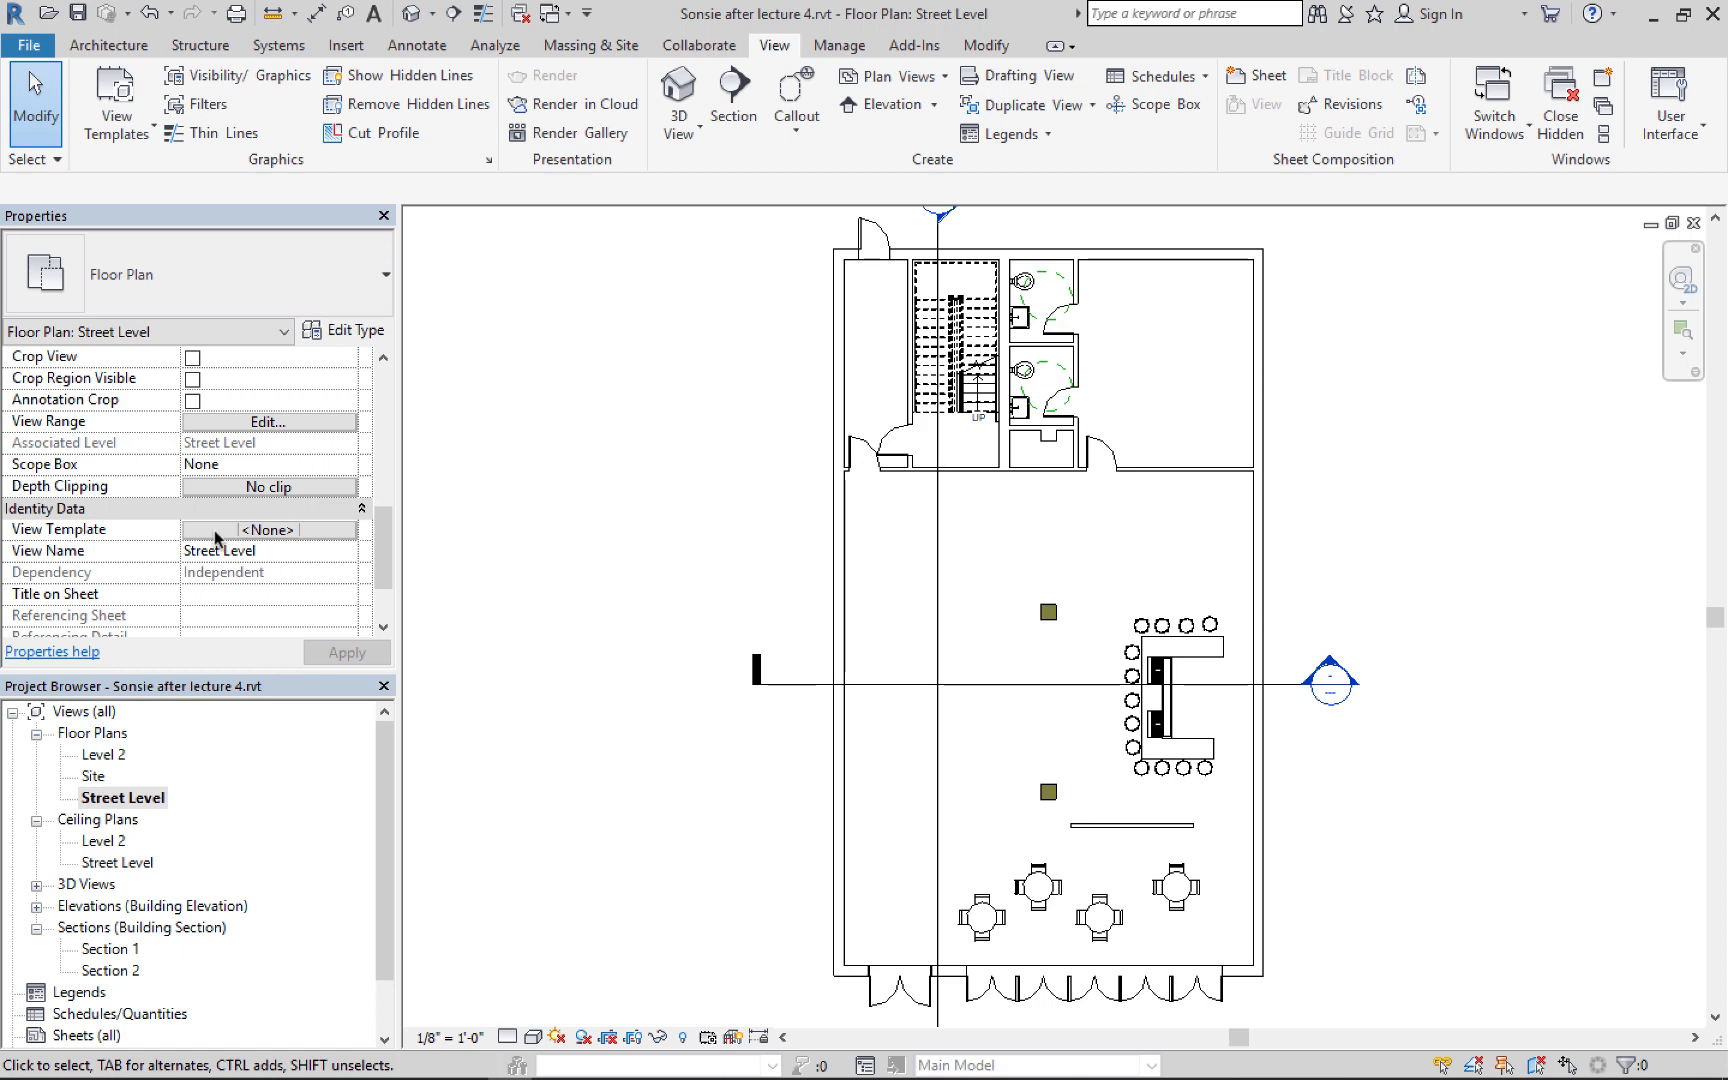
click(218, 531)
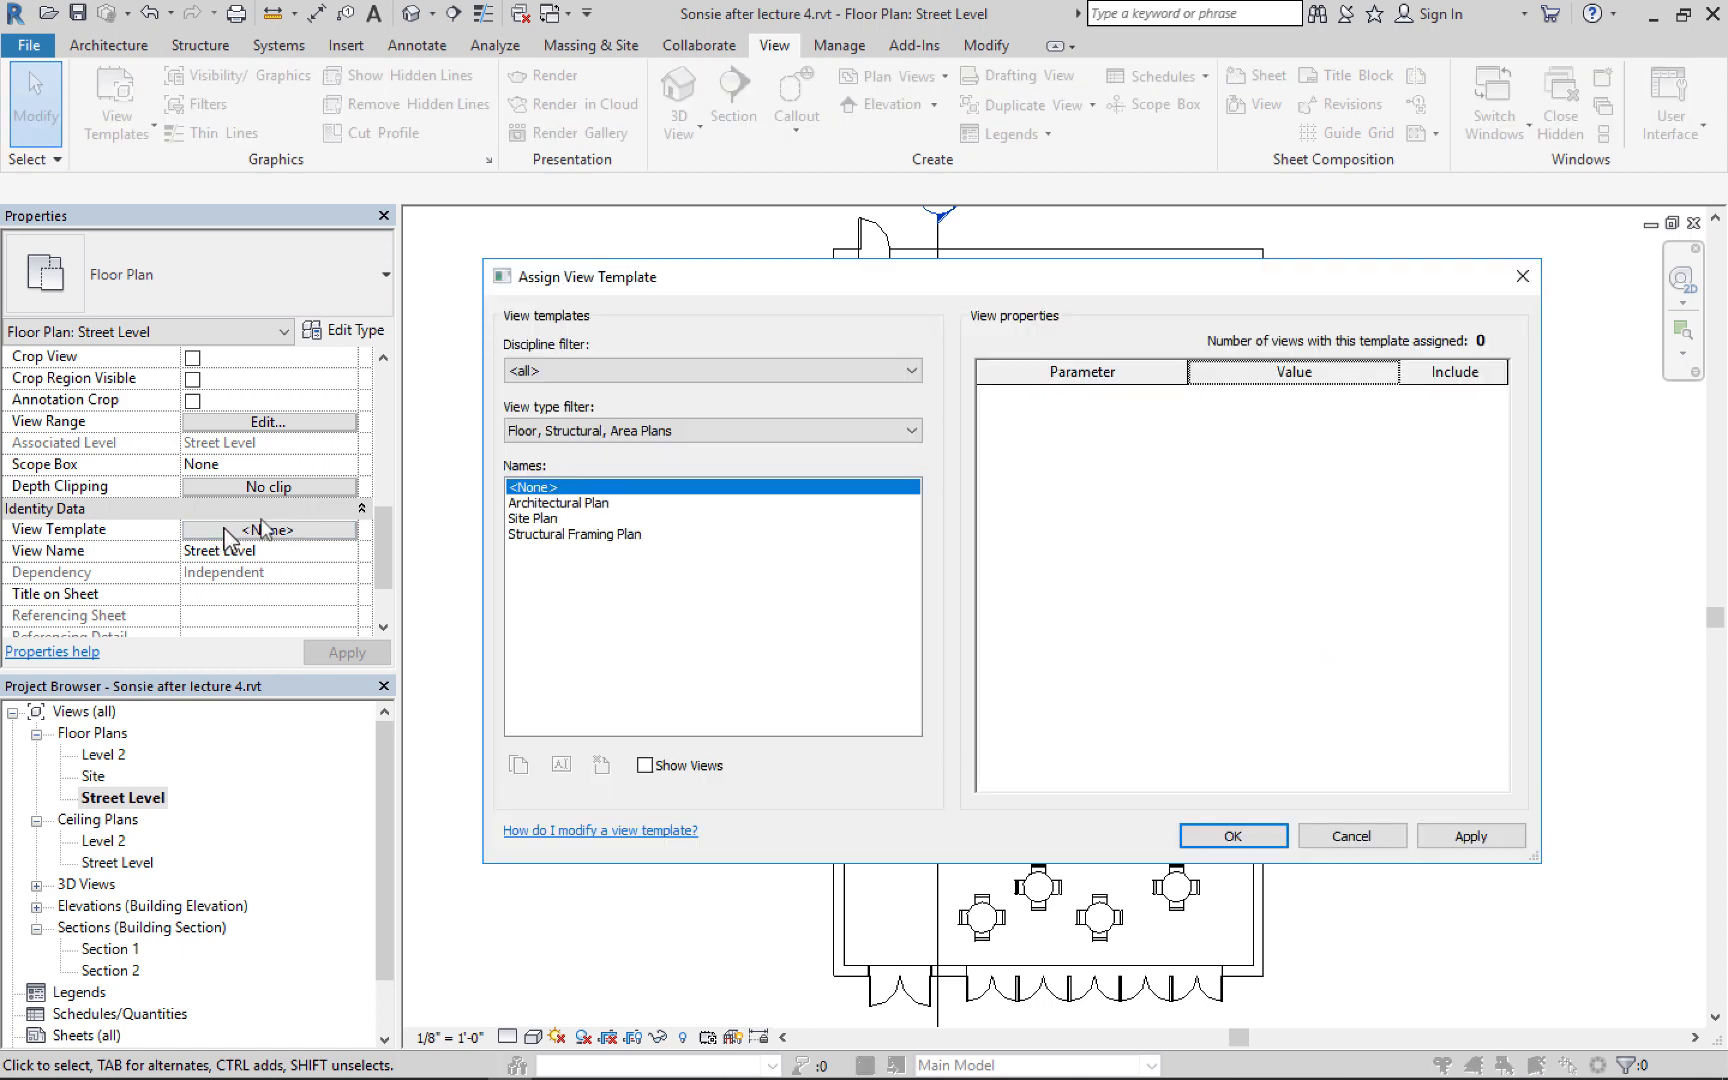
click(537, 503)
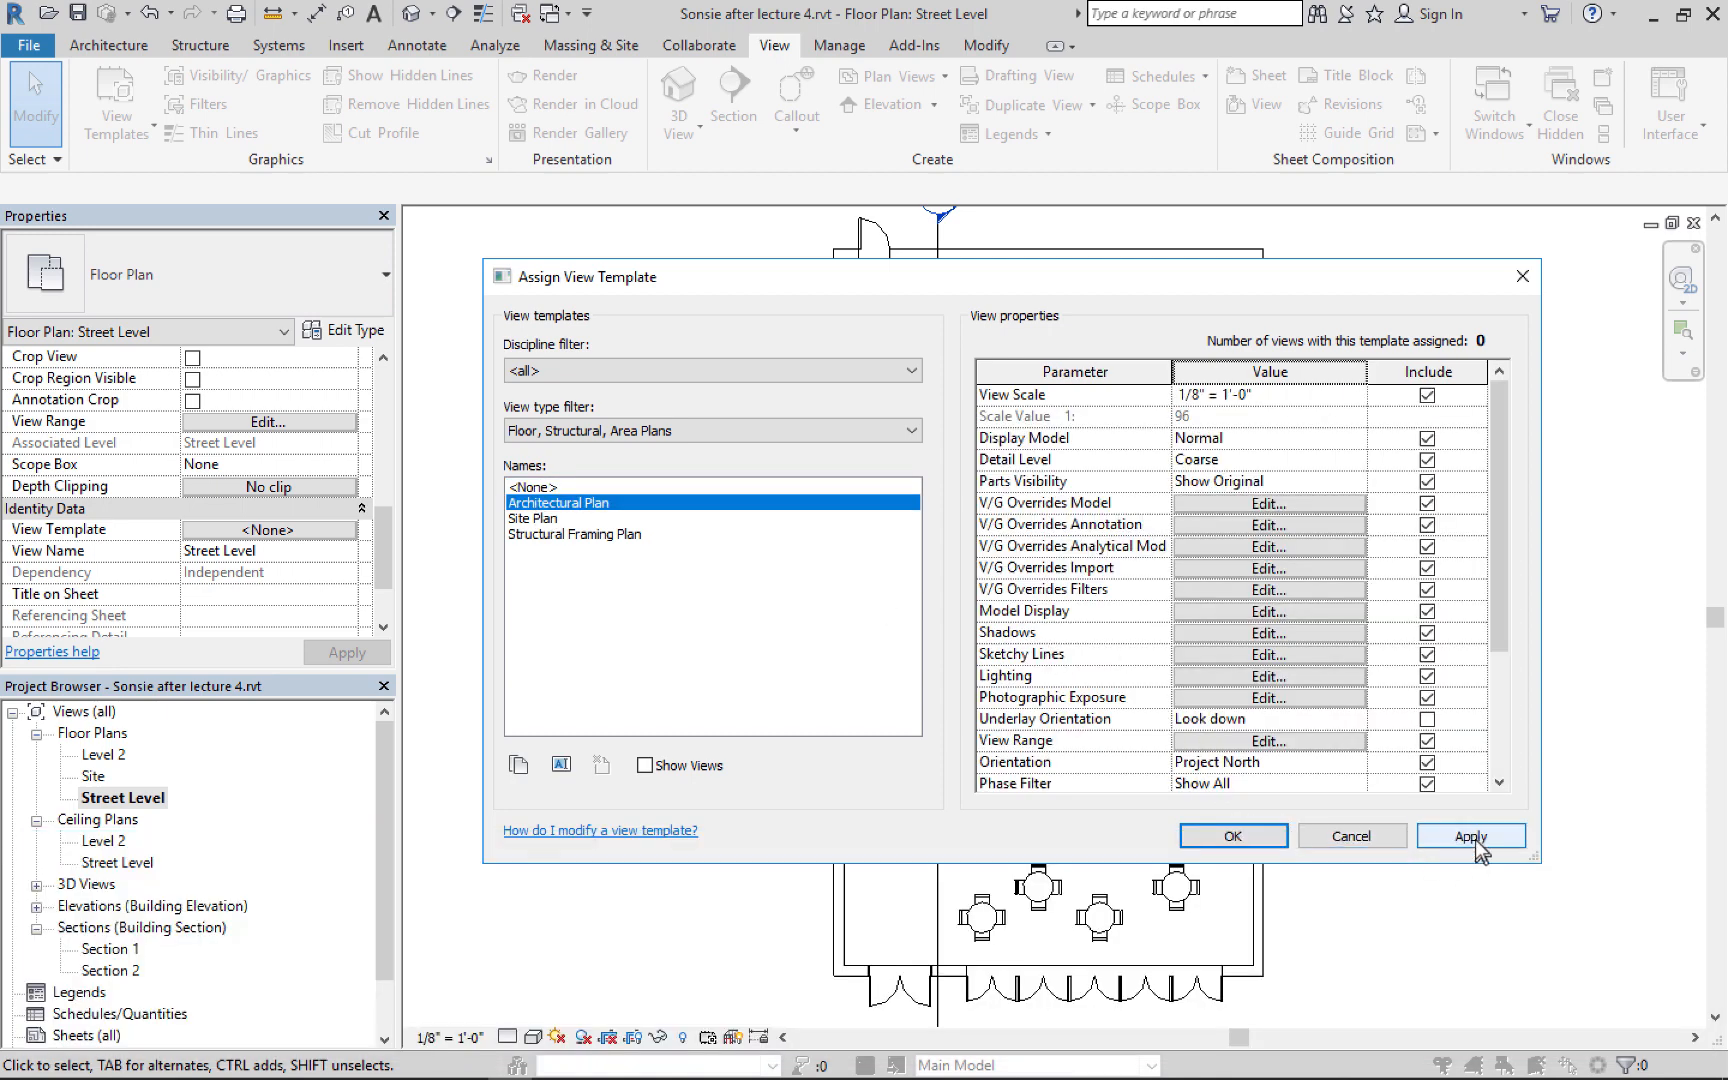
click(1476, 838)
click(1224, 836)
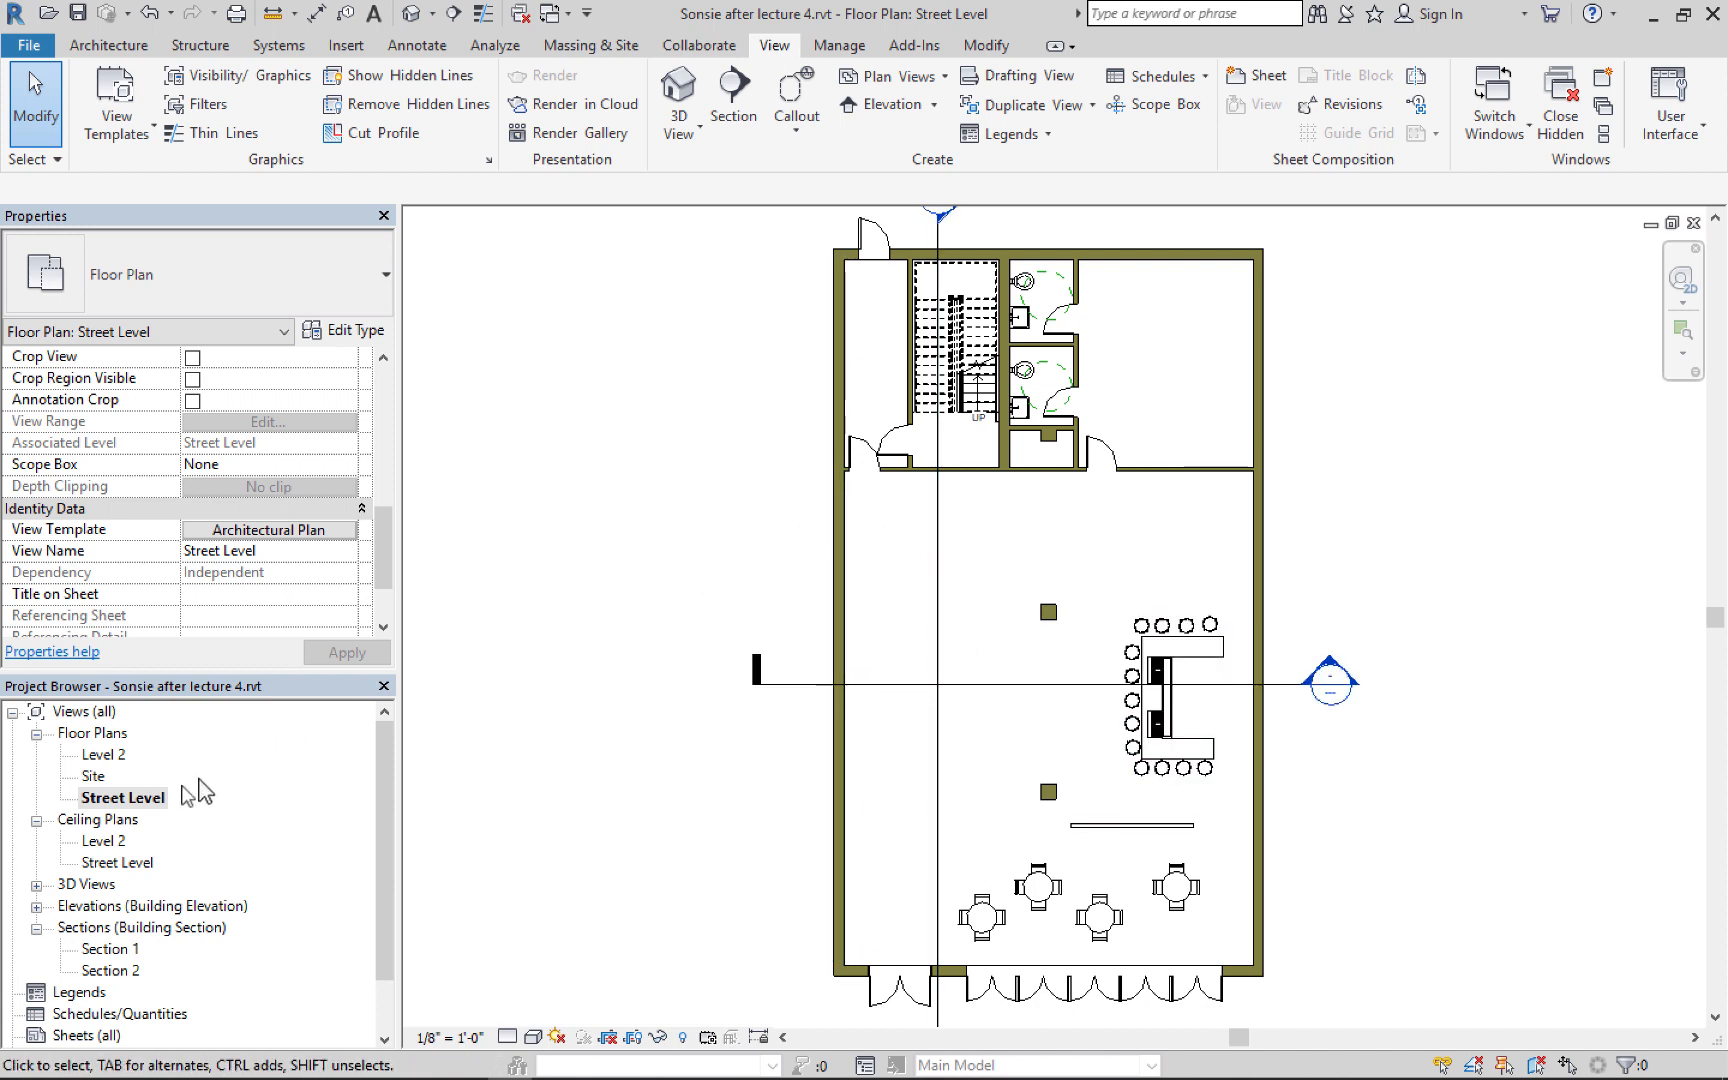
Open the Level 2 floor plan and assign it the Architectural Plan view template
double_click(104, 755)
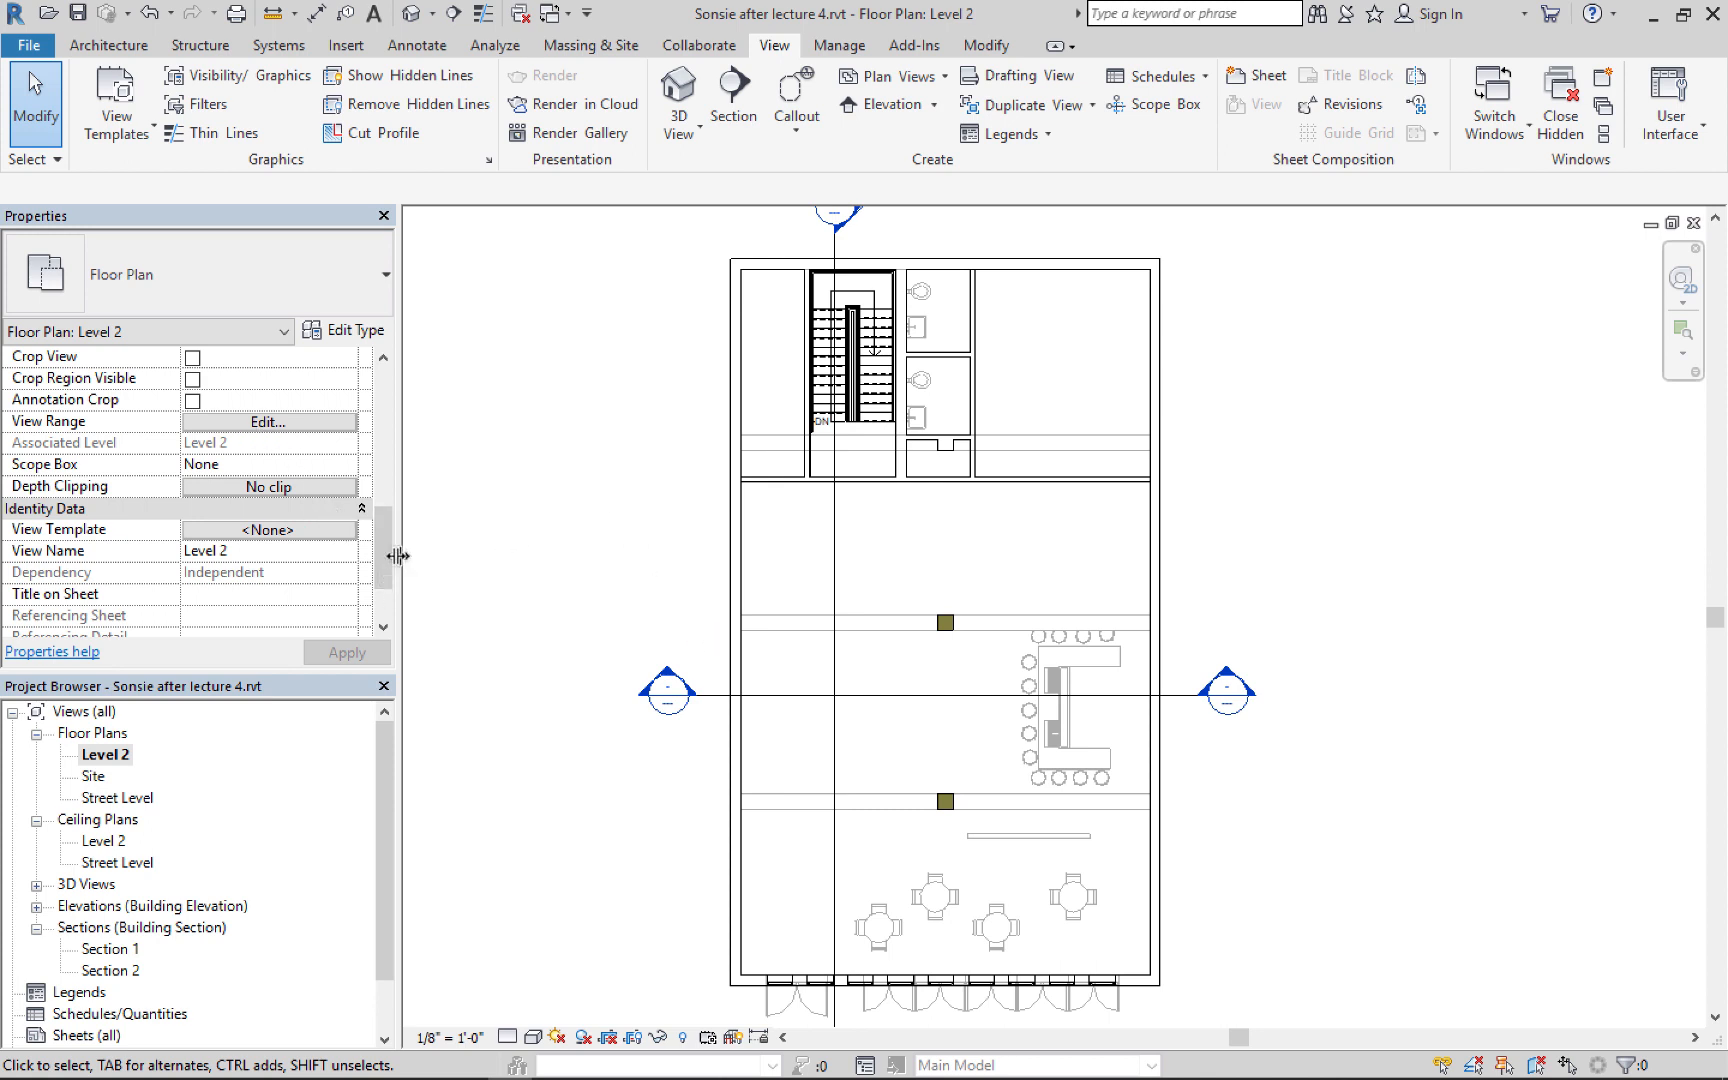
click(285, 533)
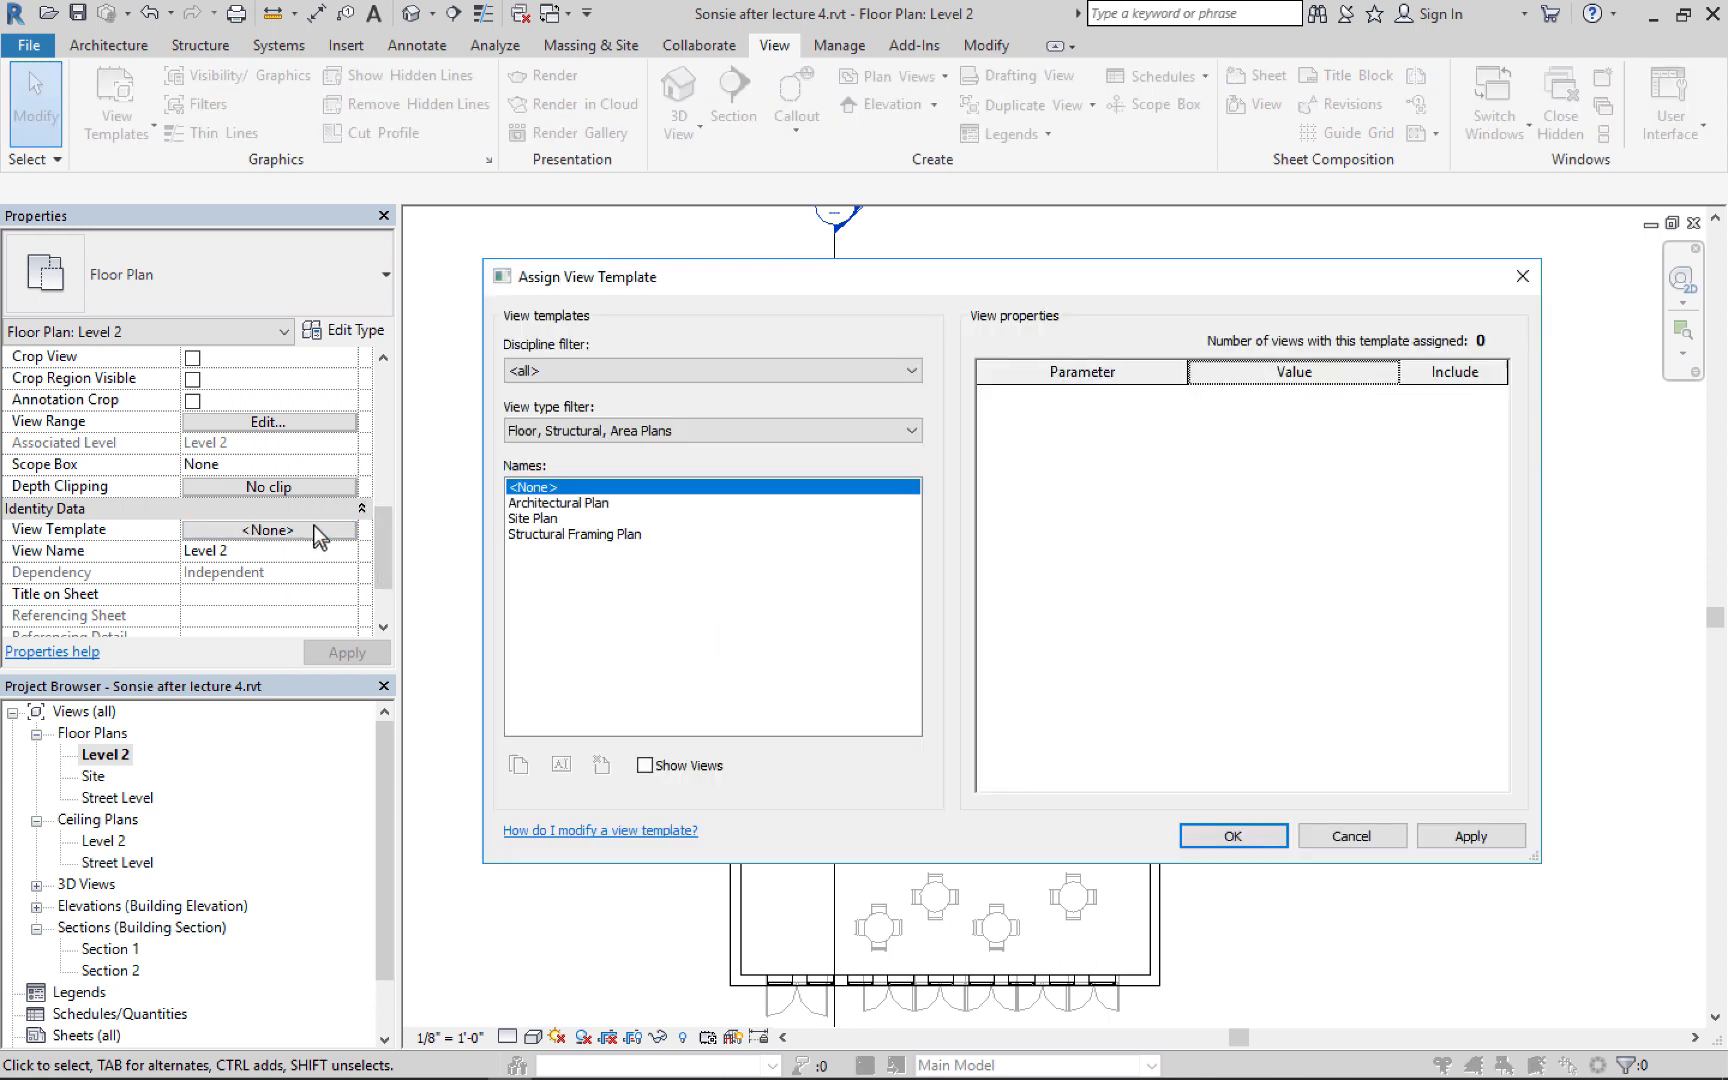
click(589, 504)
click(1233, 836)
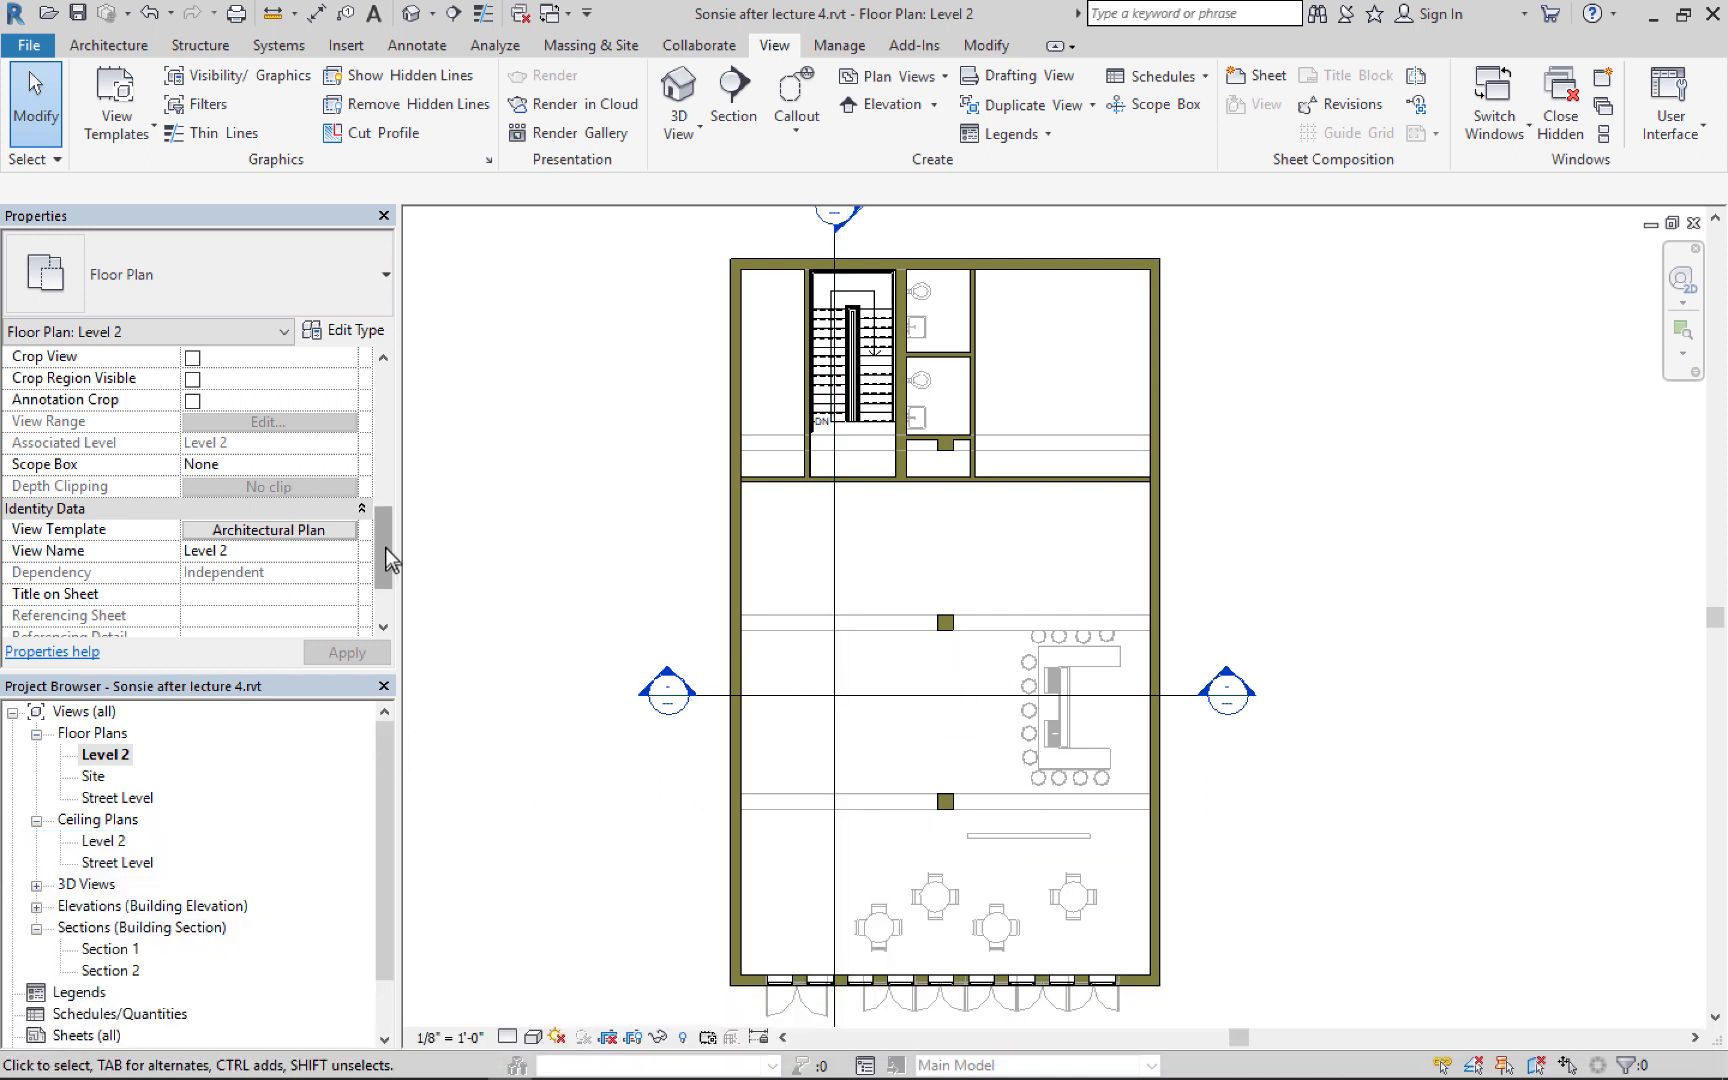
Set the Level 2 plan's underlay base level to None and apply it
drag(385, 547, 385, 485)
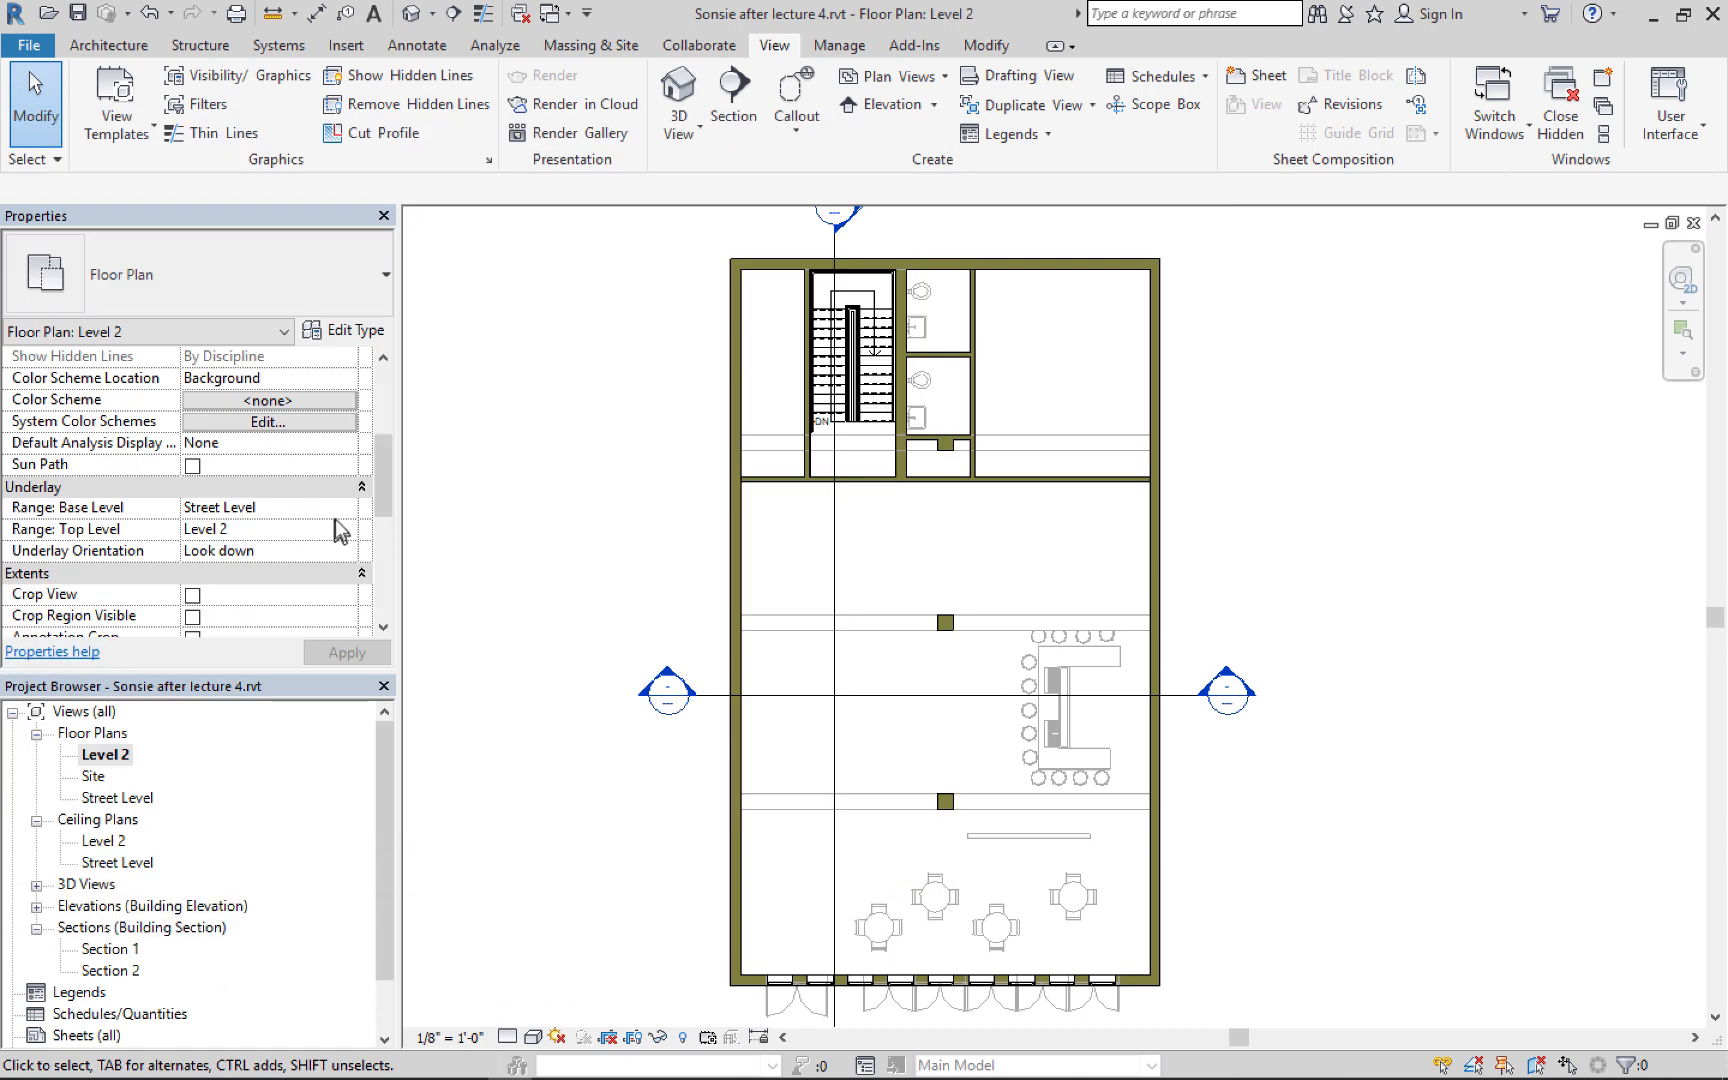
click(325, 508)
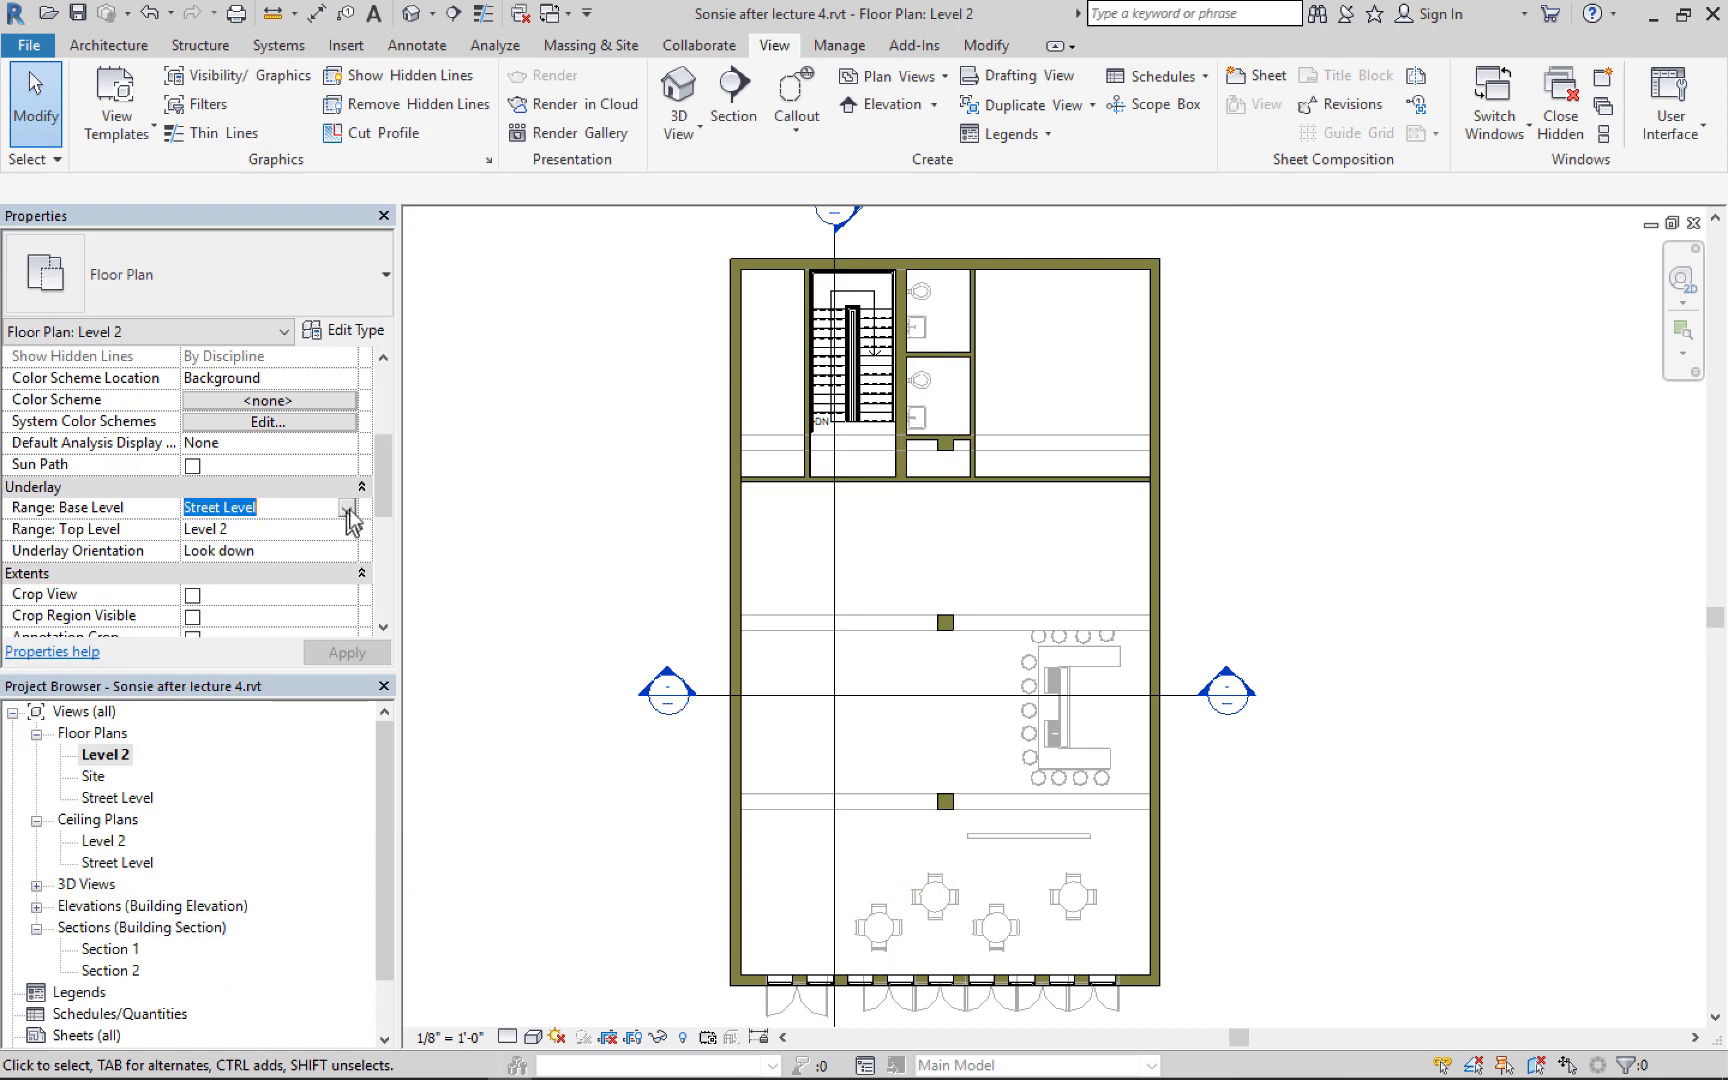
click(347, 509)
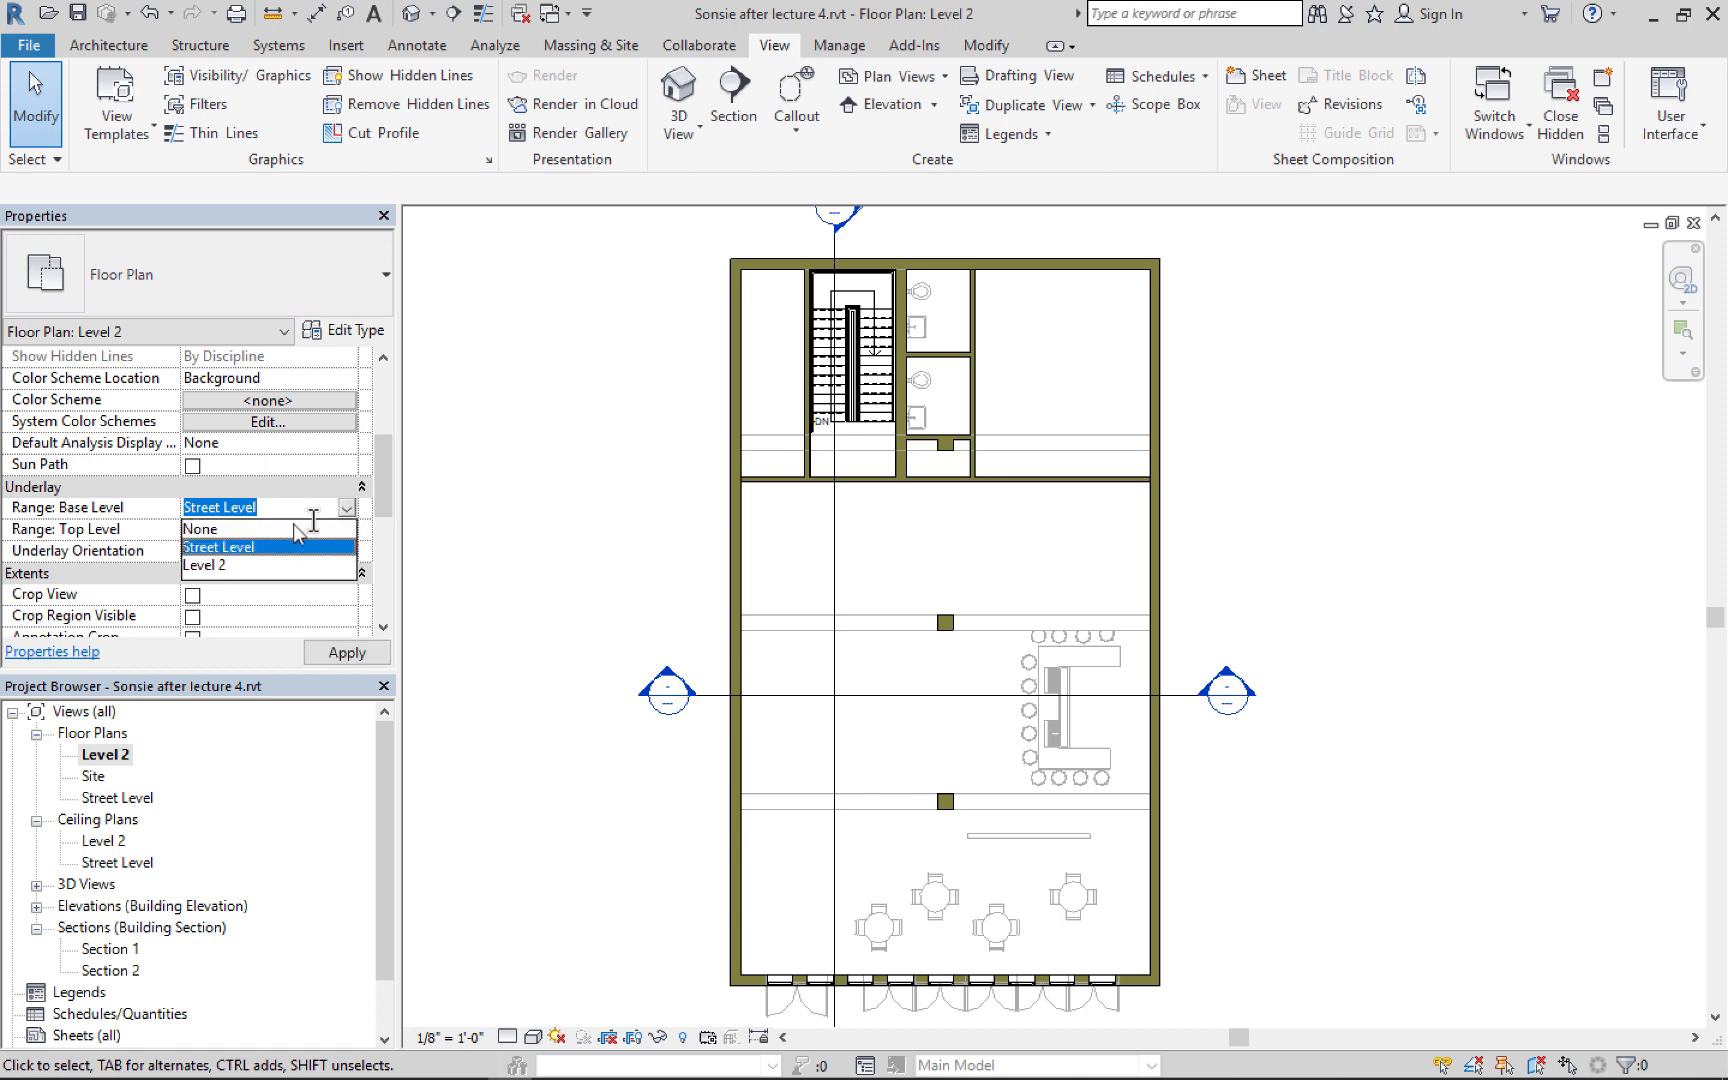
click(205, 535)
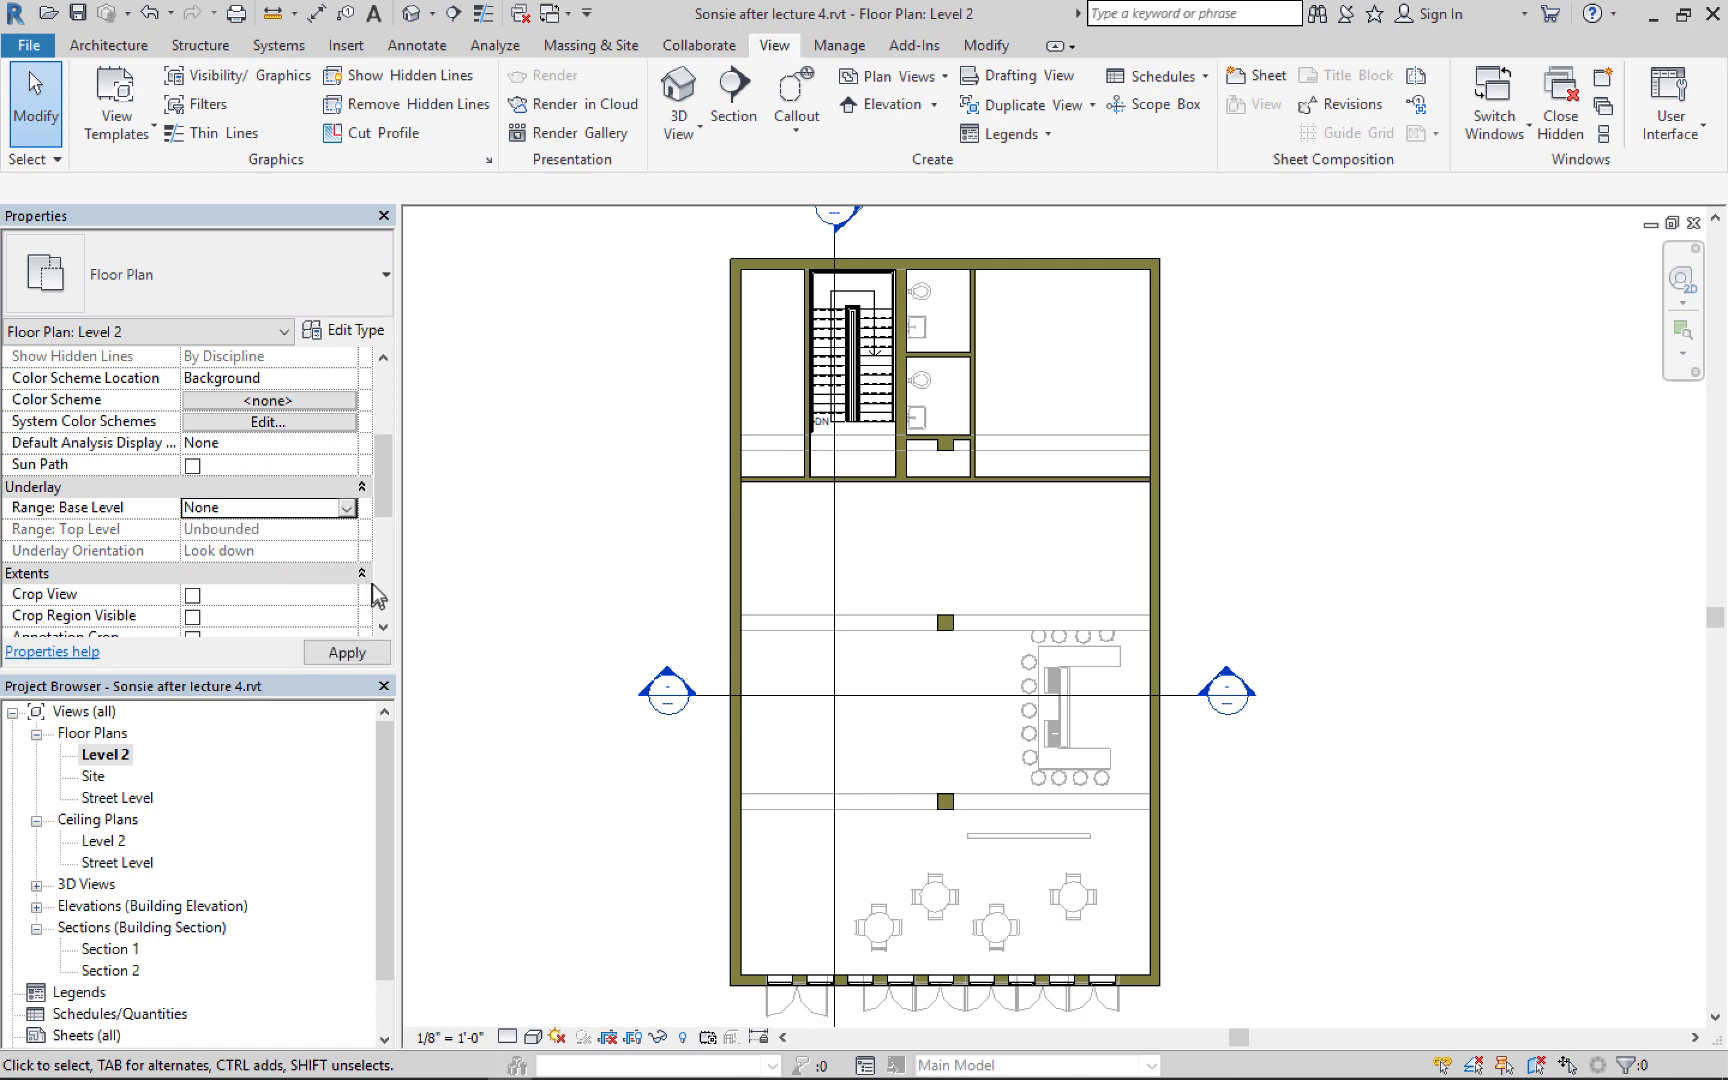
click(347, 652)
click(349, 652)
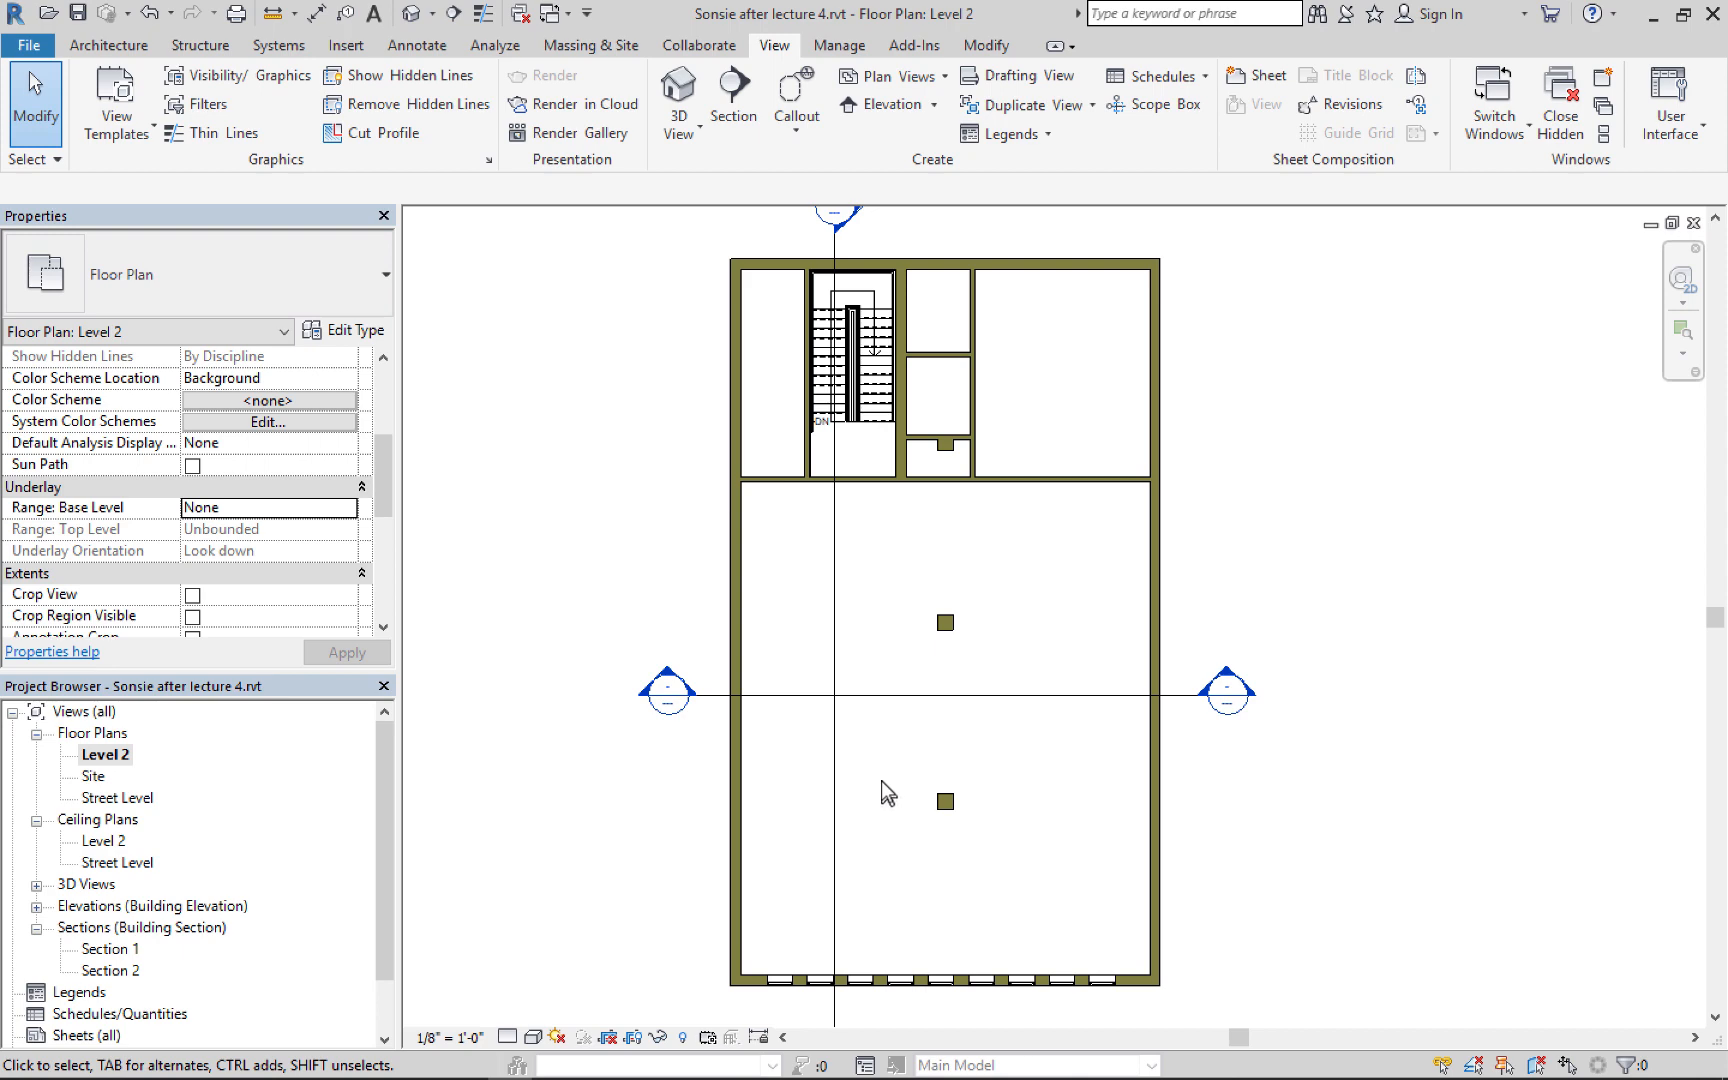
From the Section 1 view, open the Architectural Section template's model visibility overrides and select the Ceilings category
key(ctrl+Tab)
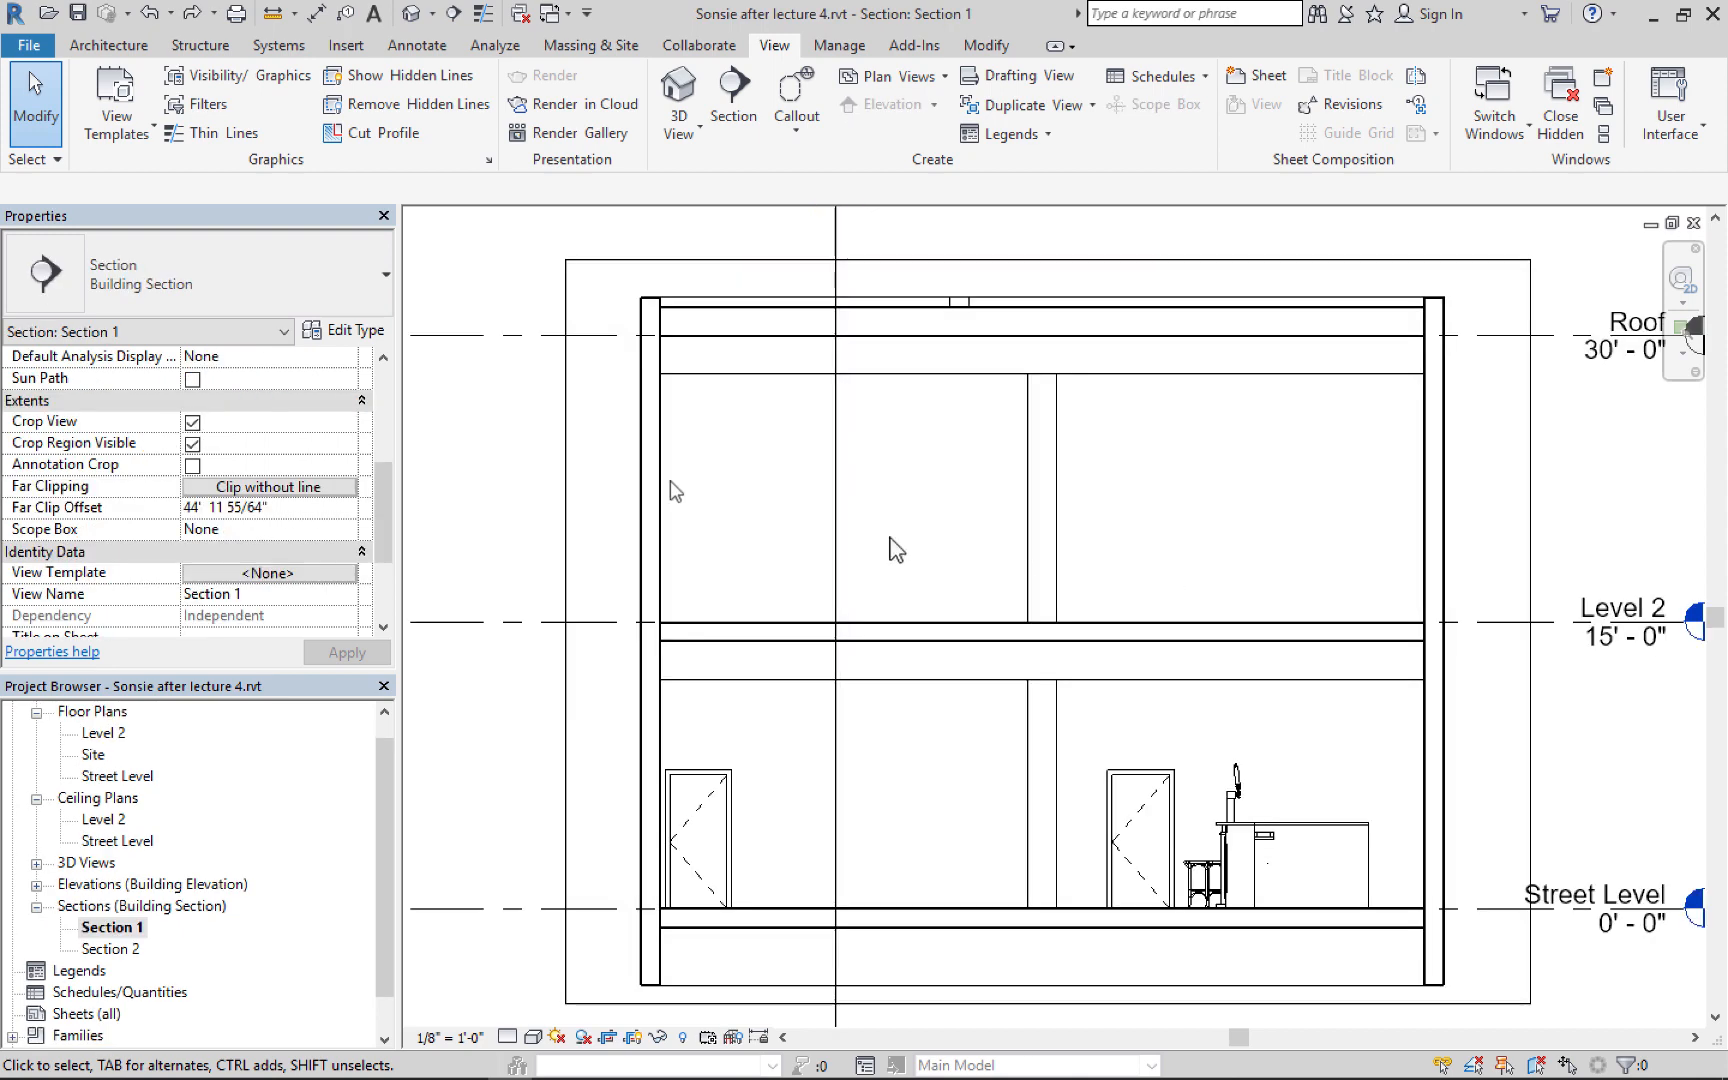
click(152, 136)
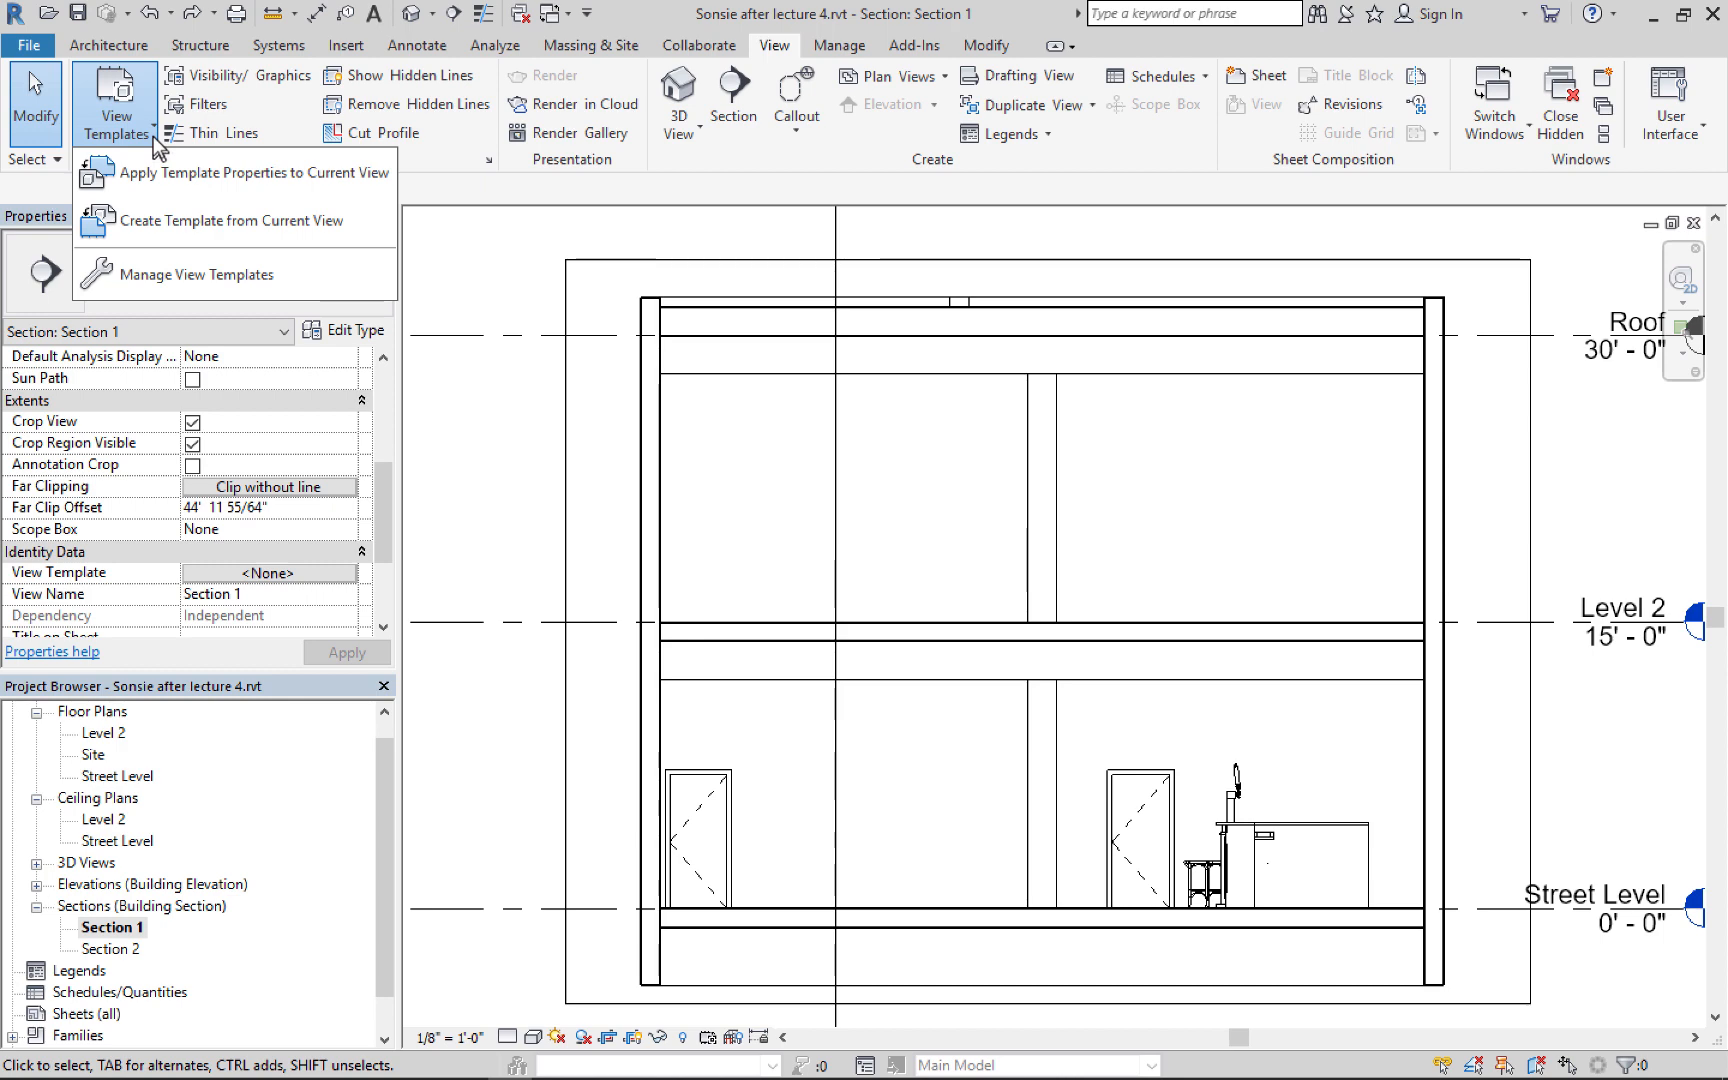
click(177, 276)
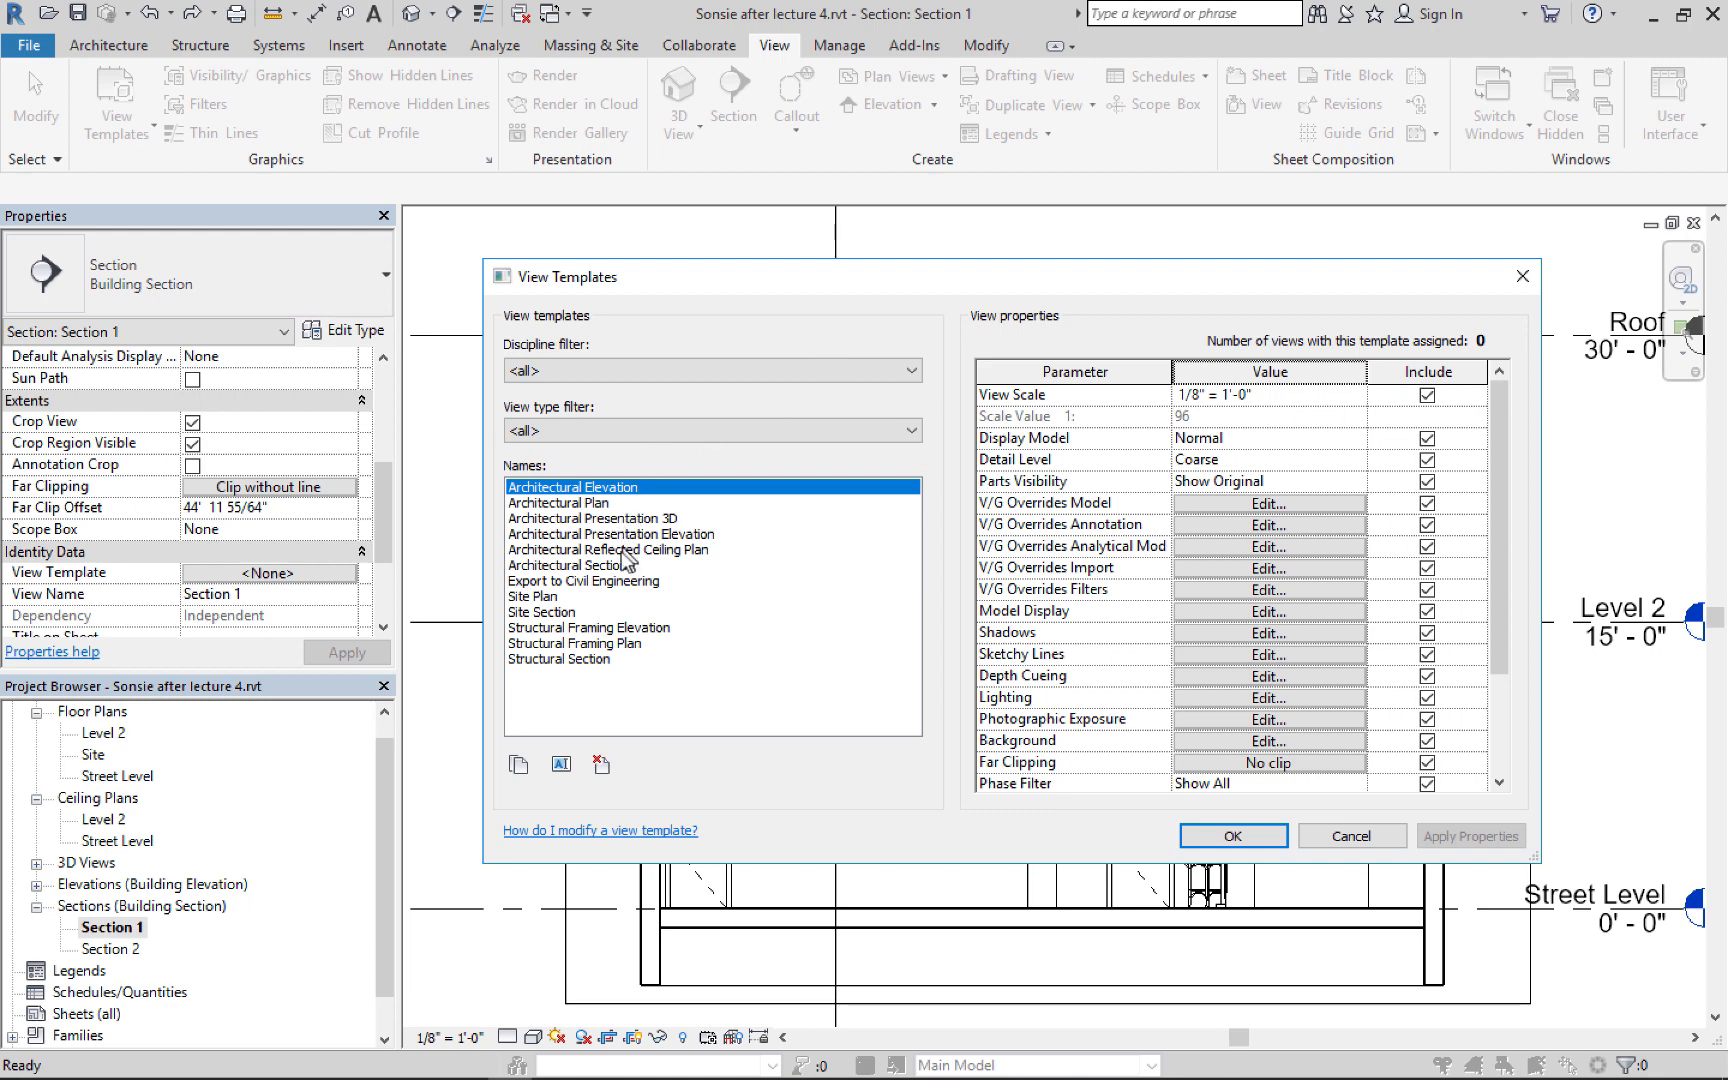
click(592, 566)
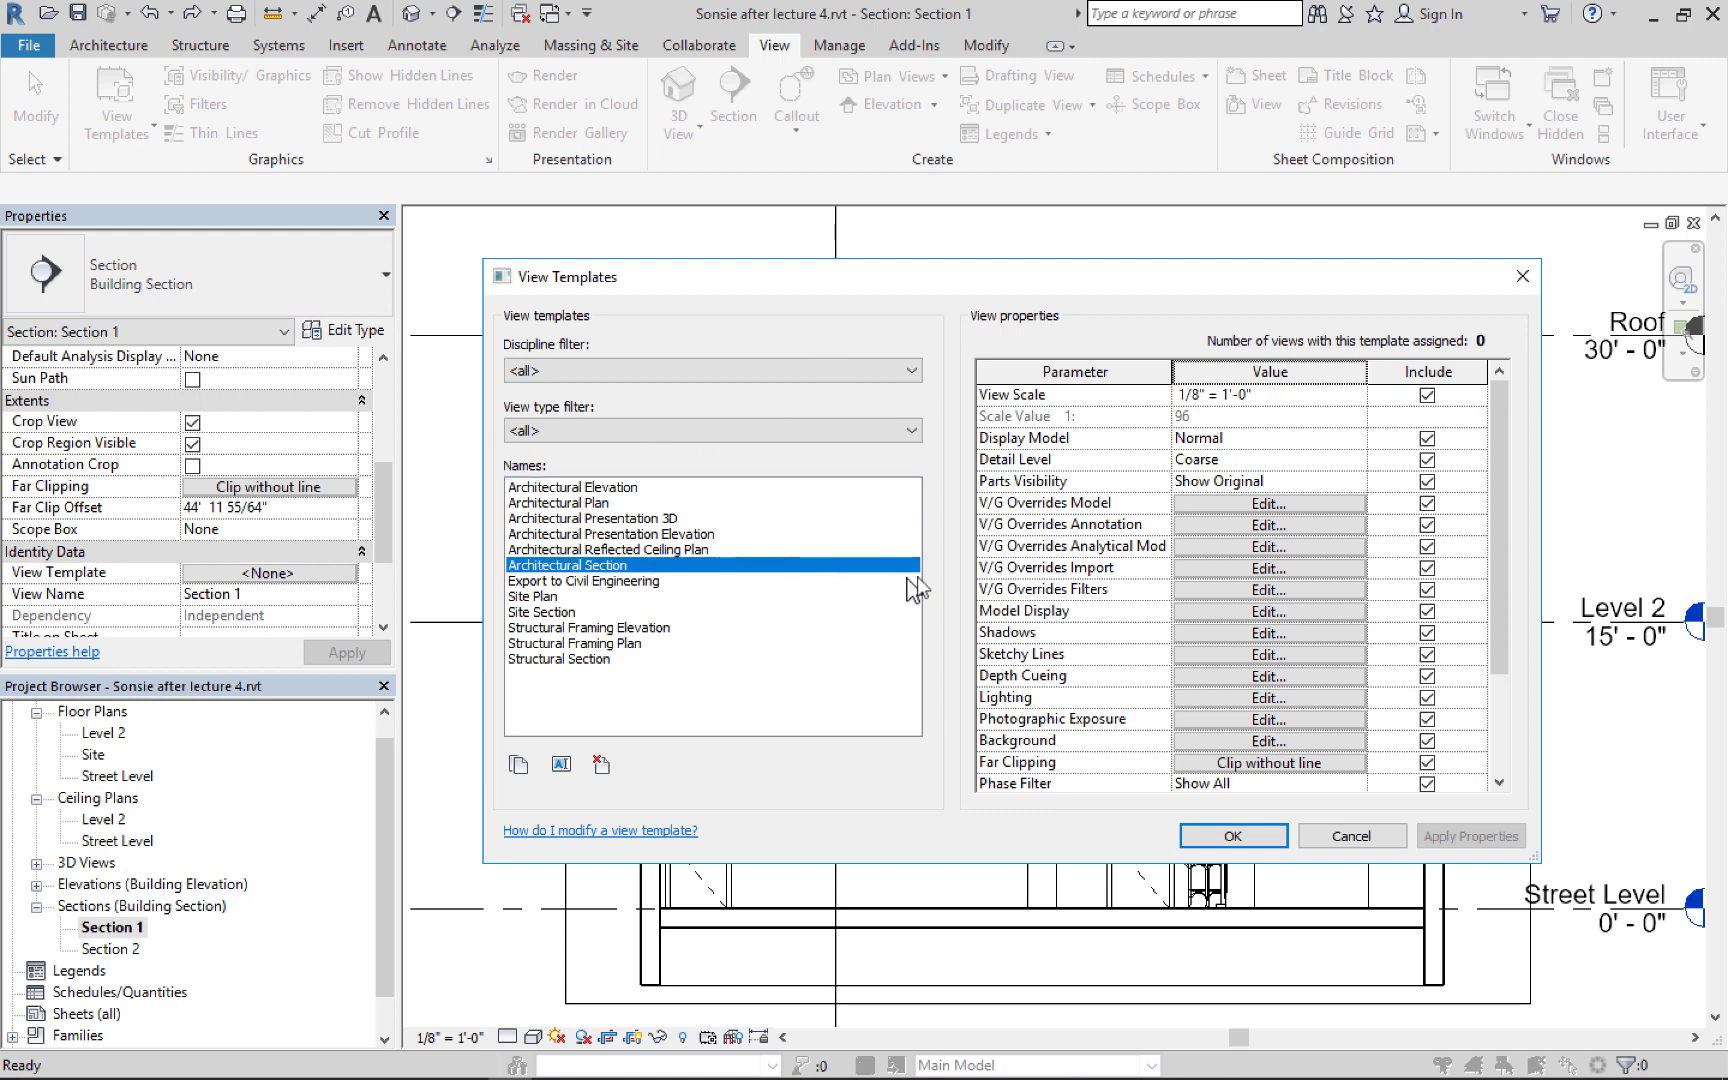
click(1210, 503)
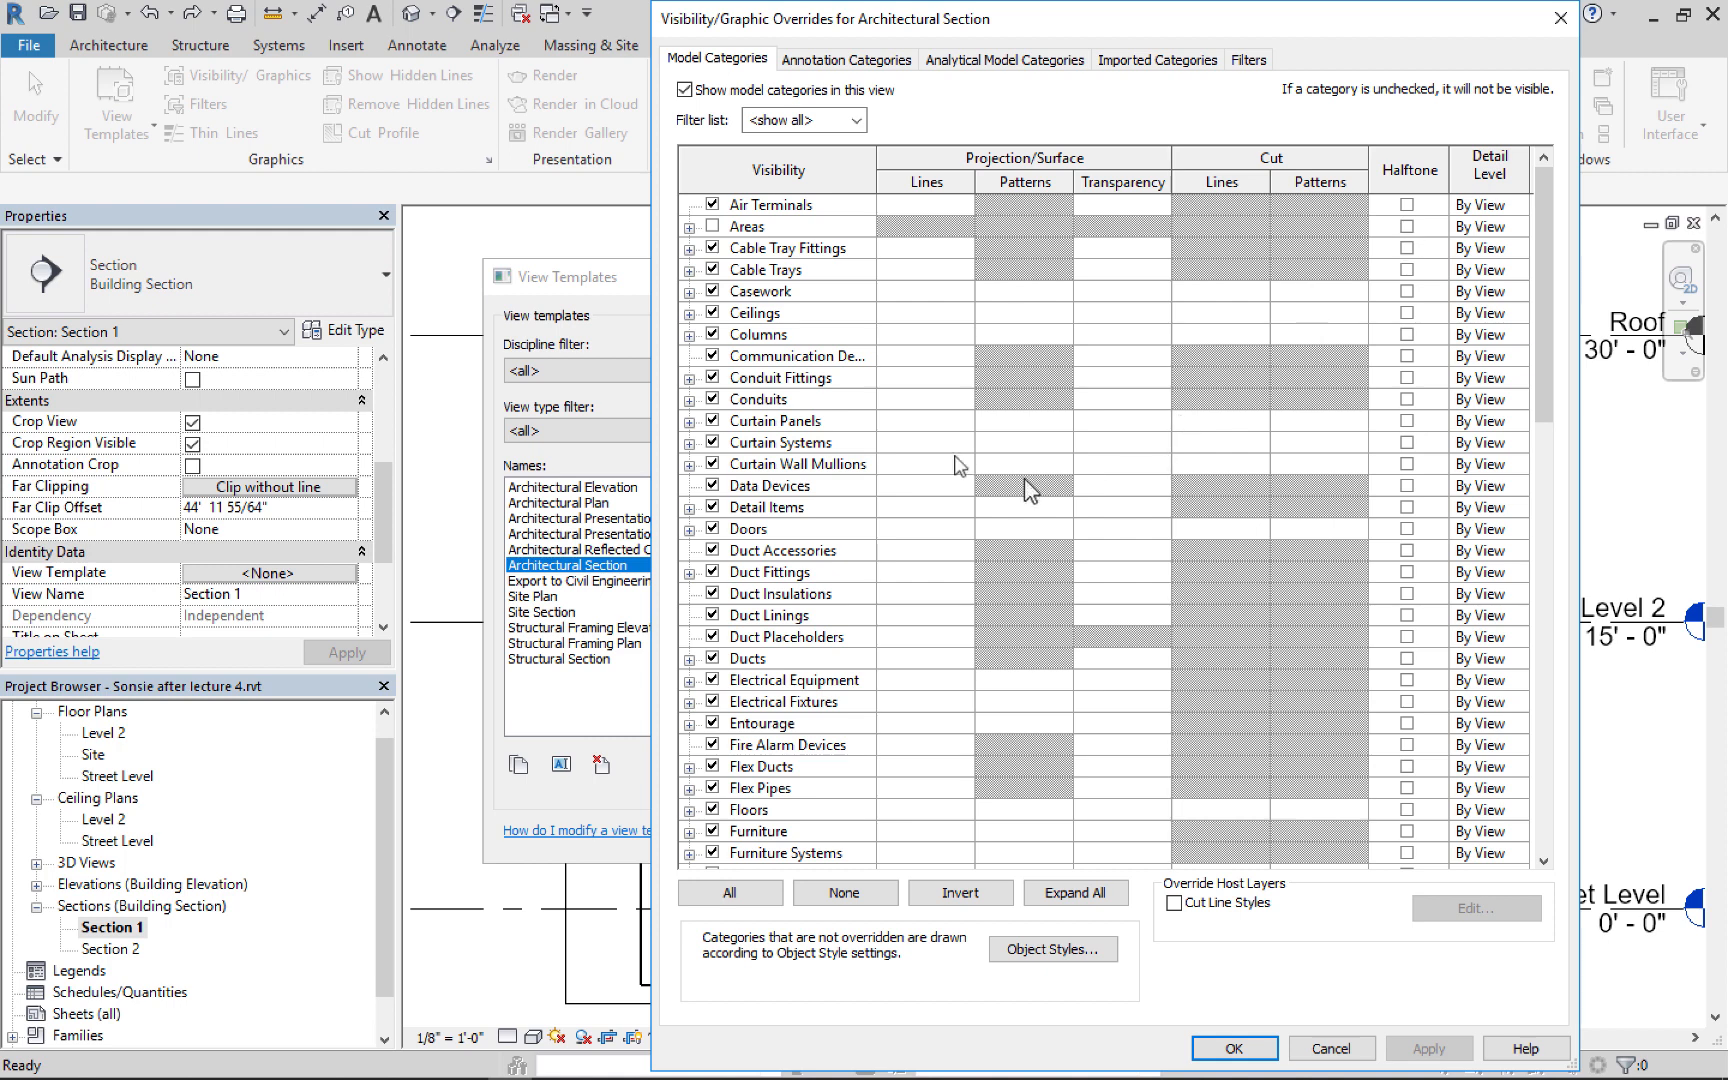
click(778, 310)
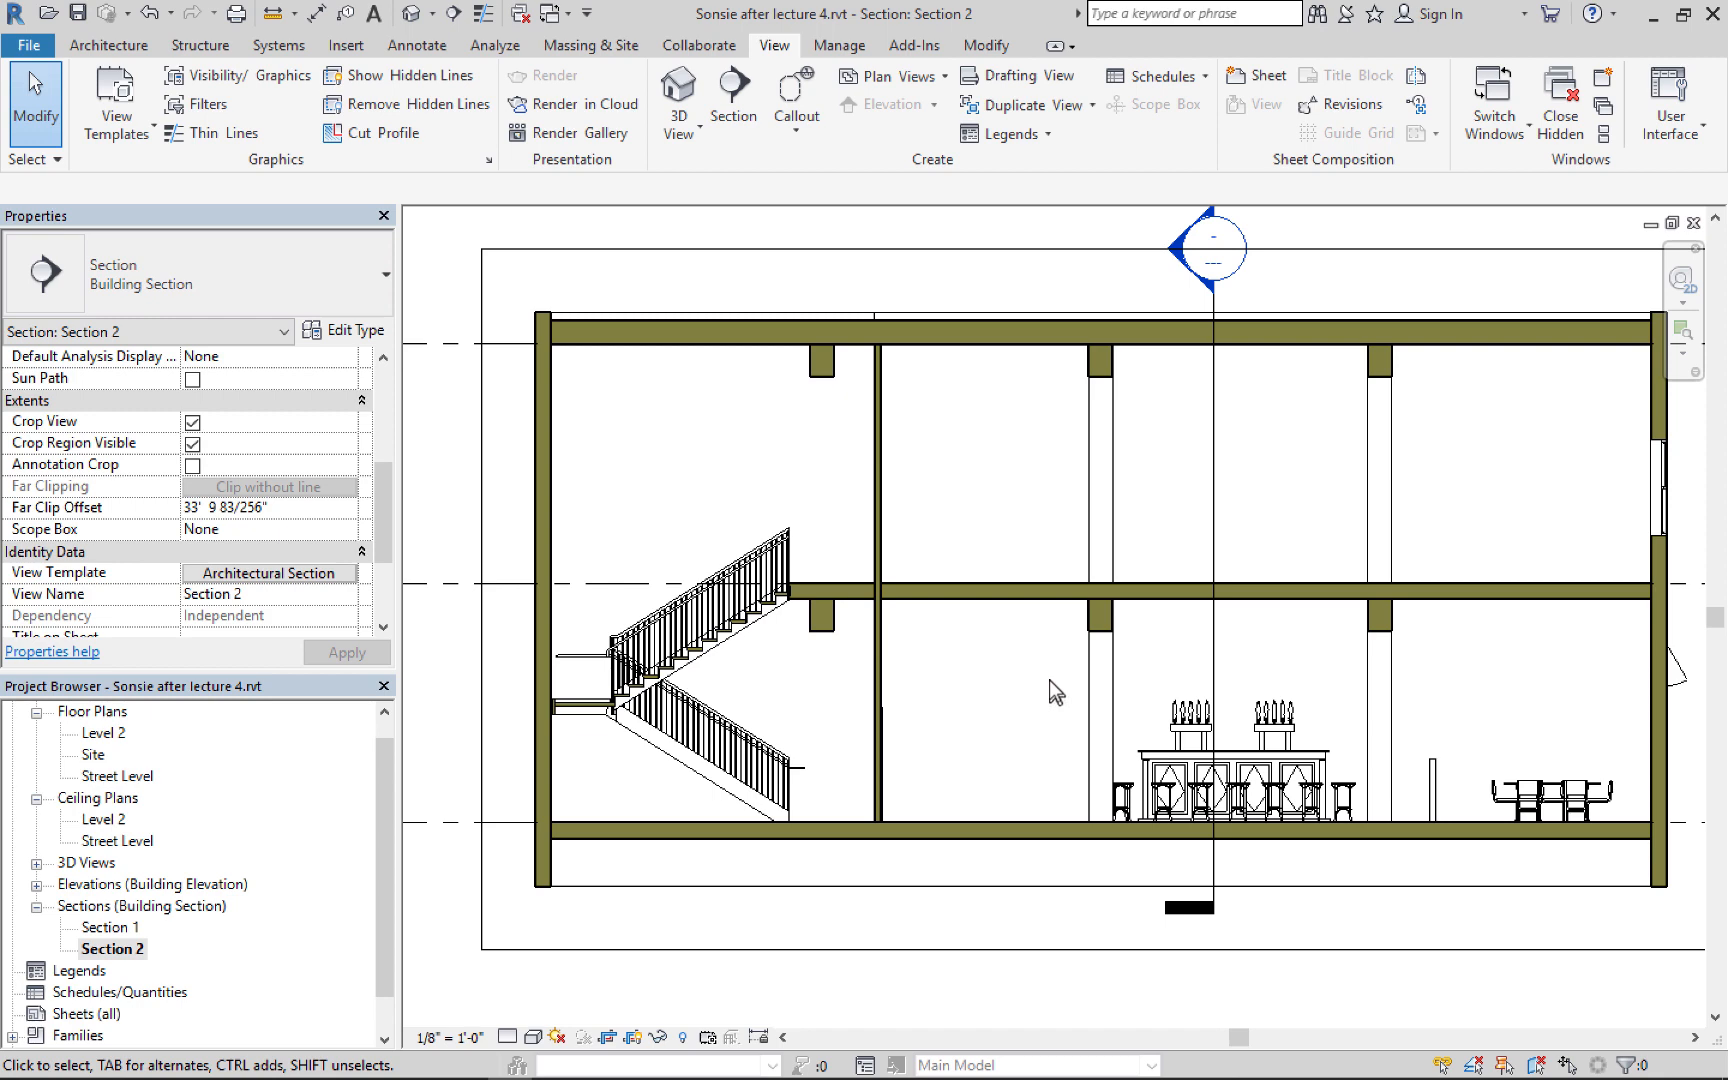
In the Street Level plan, place an Interior Elevation marker between the two freestanding columns, facing the left exterior wall
key(ctrl+Tab)
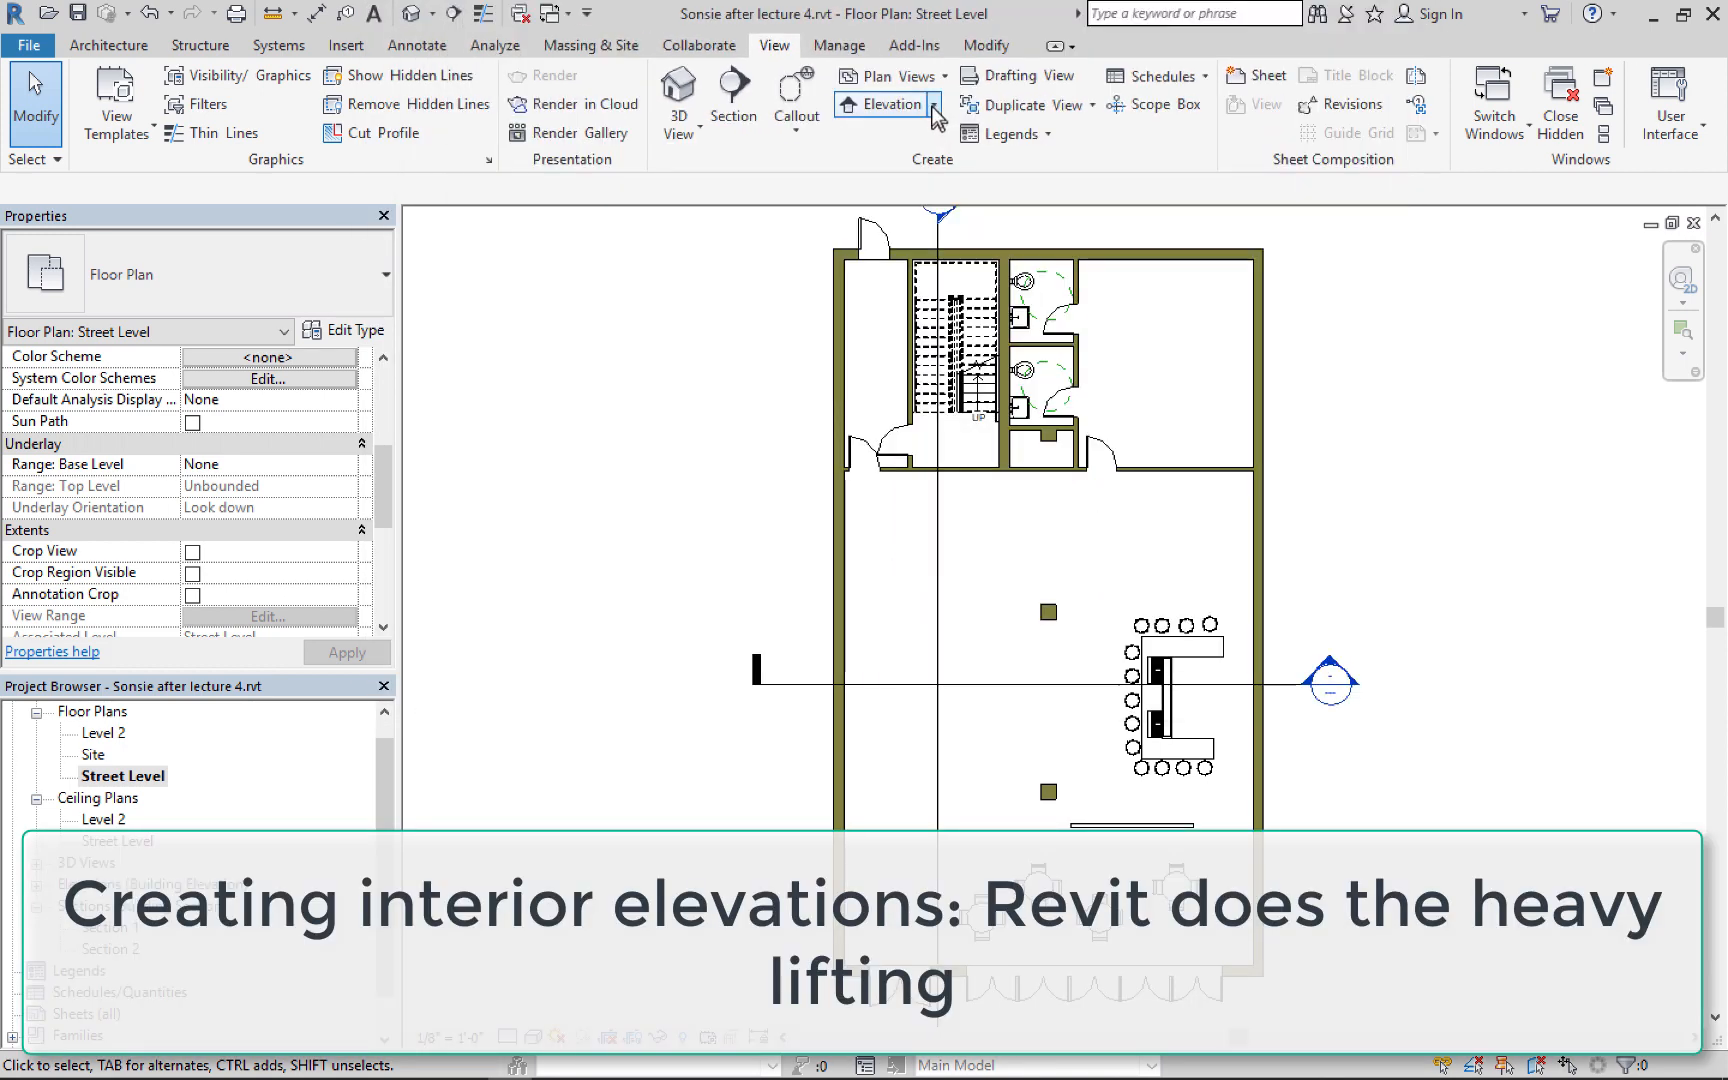
click(933, 106)
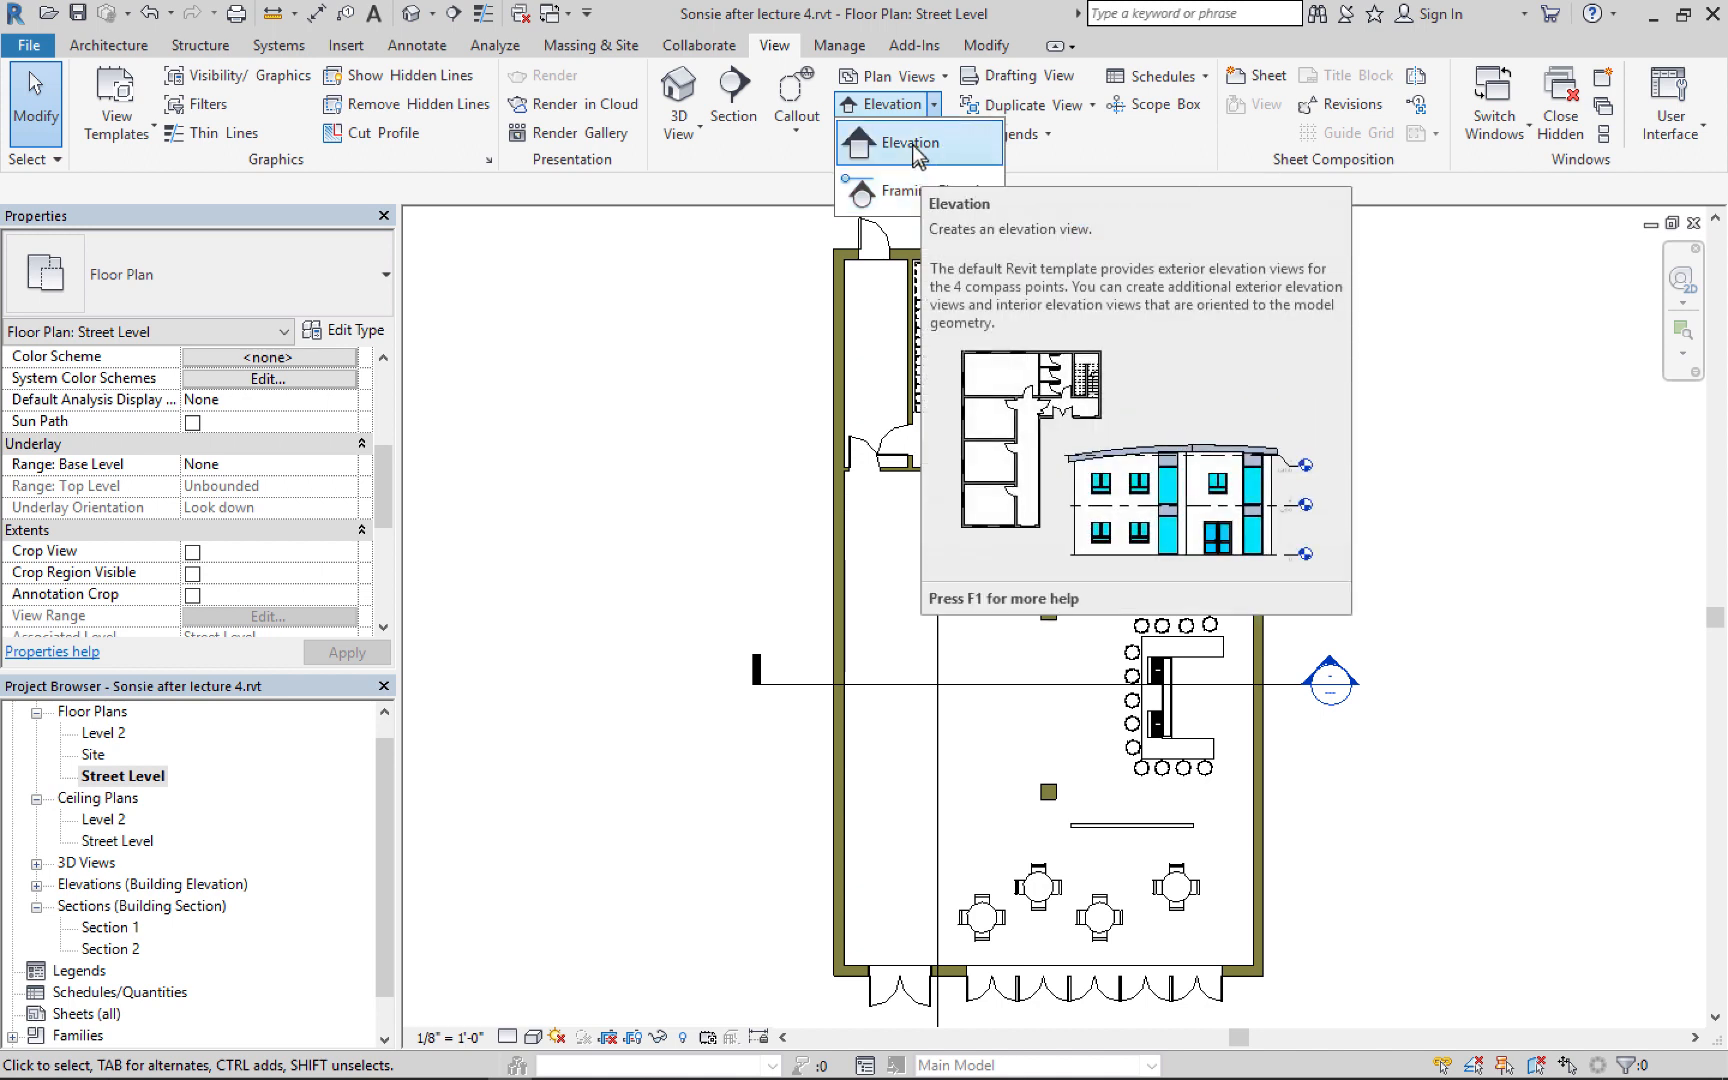
click(913, 144)
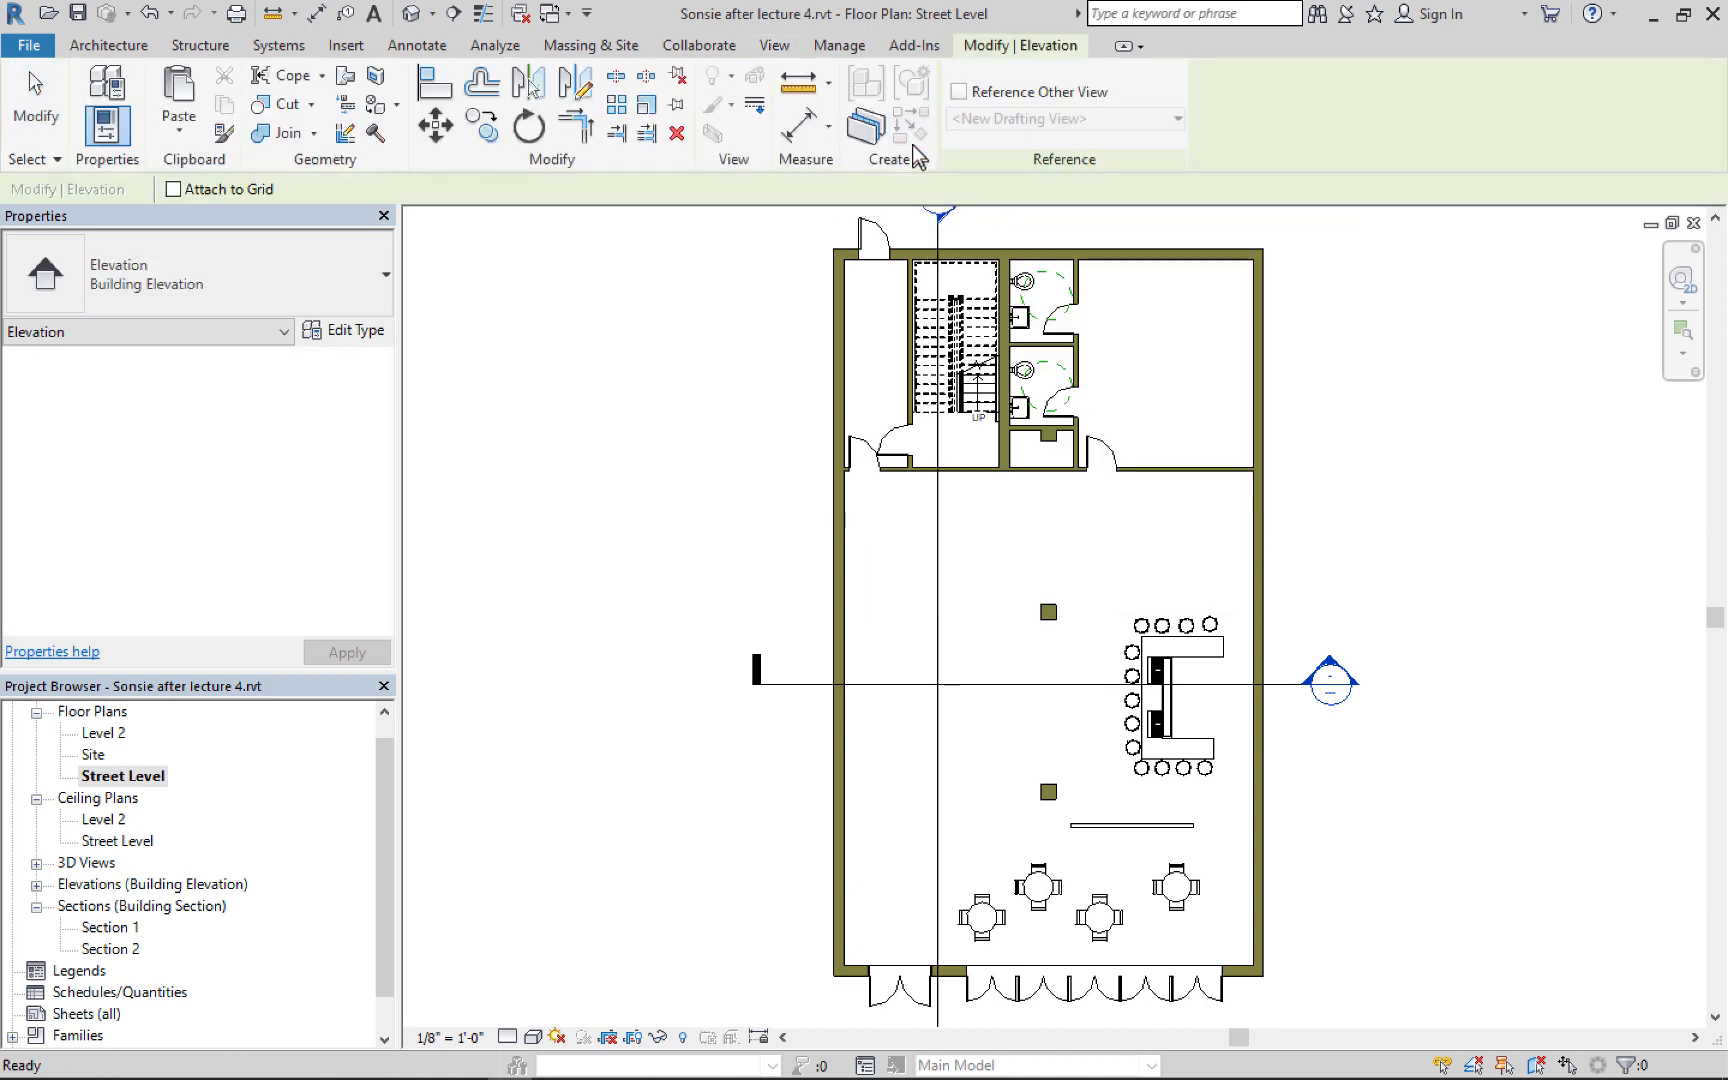
click(386, 277)
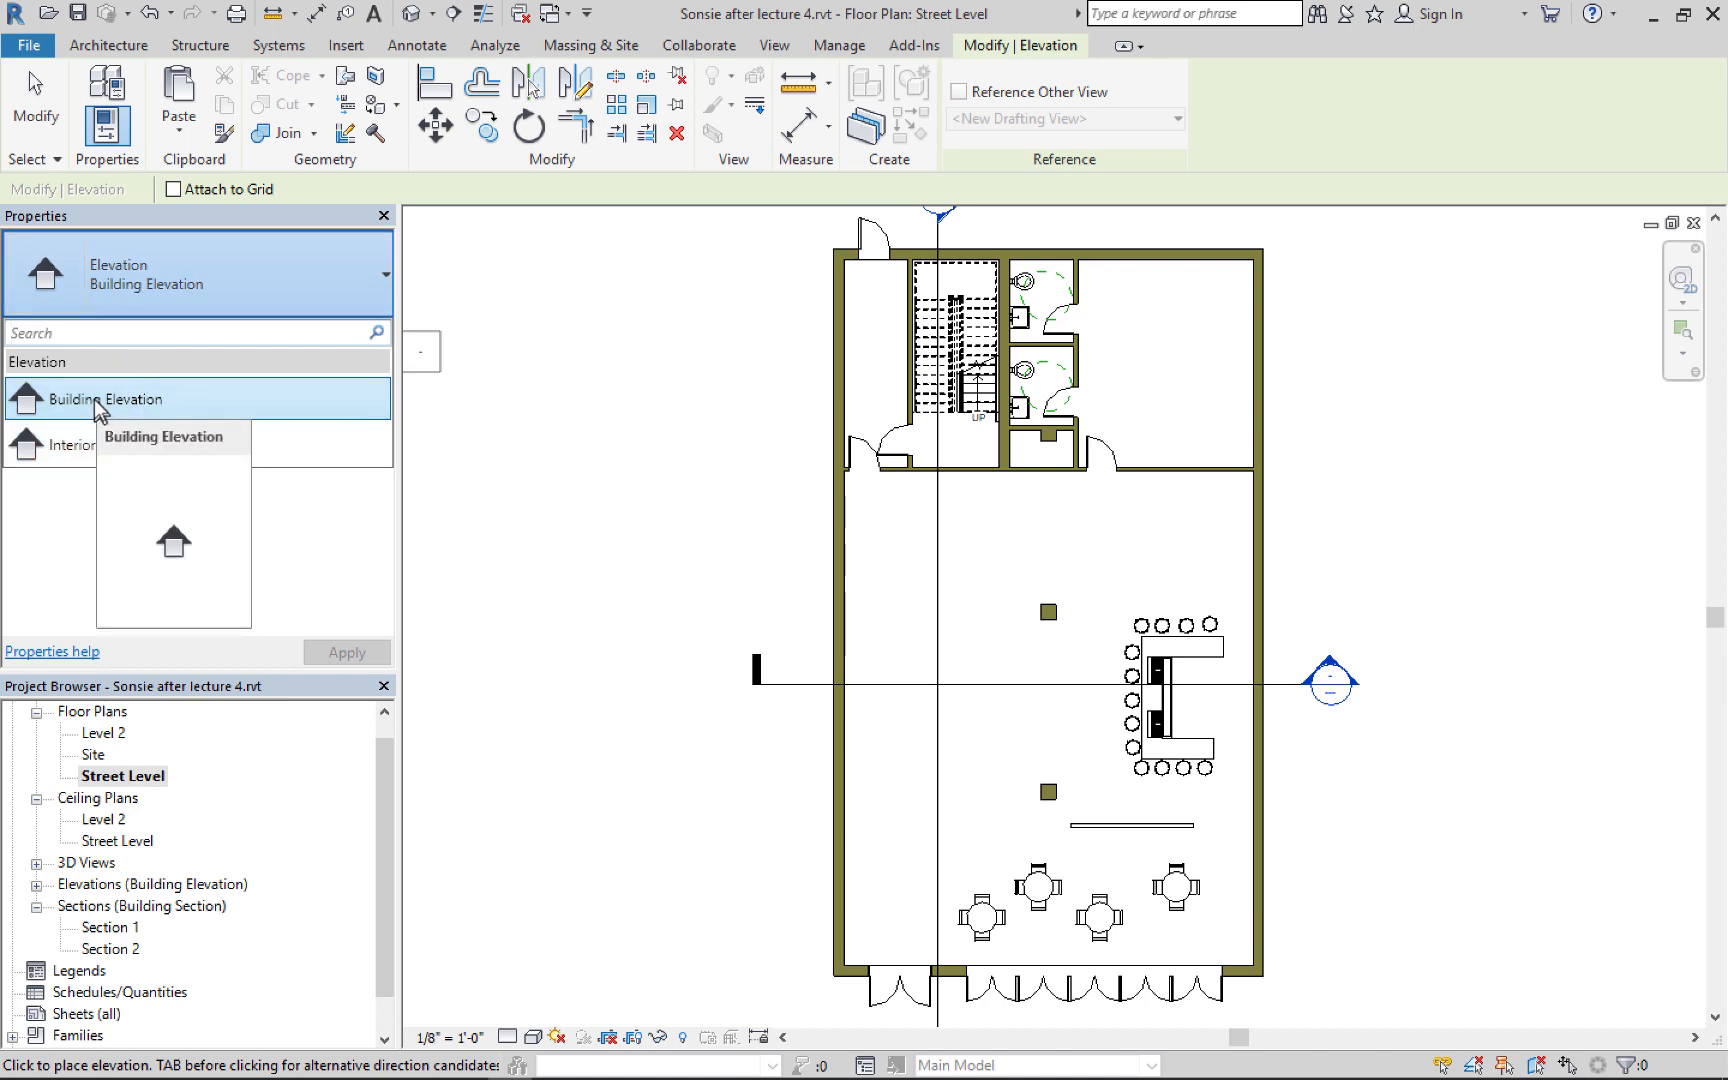
mouse_move(78, 451)
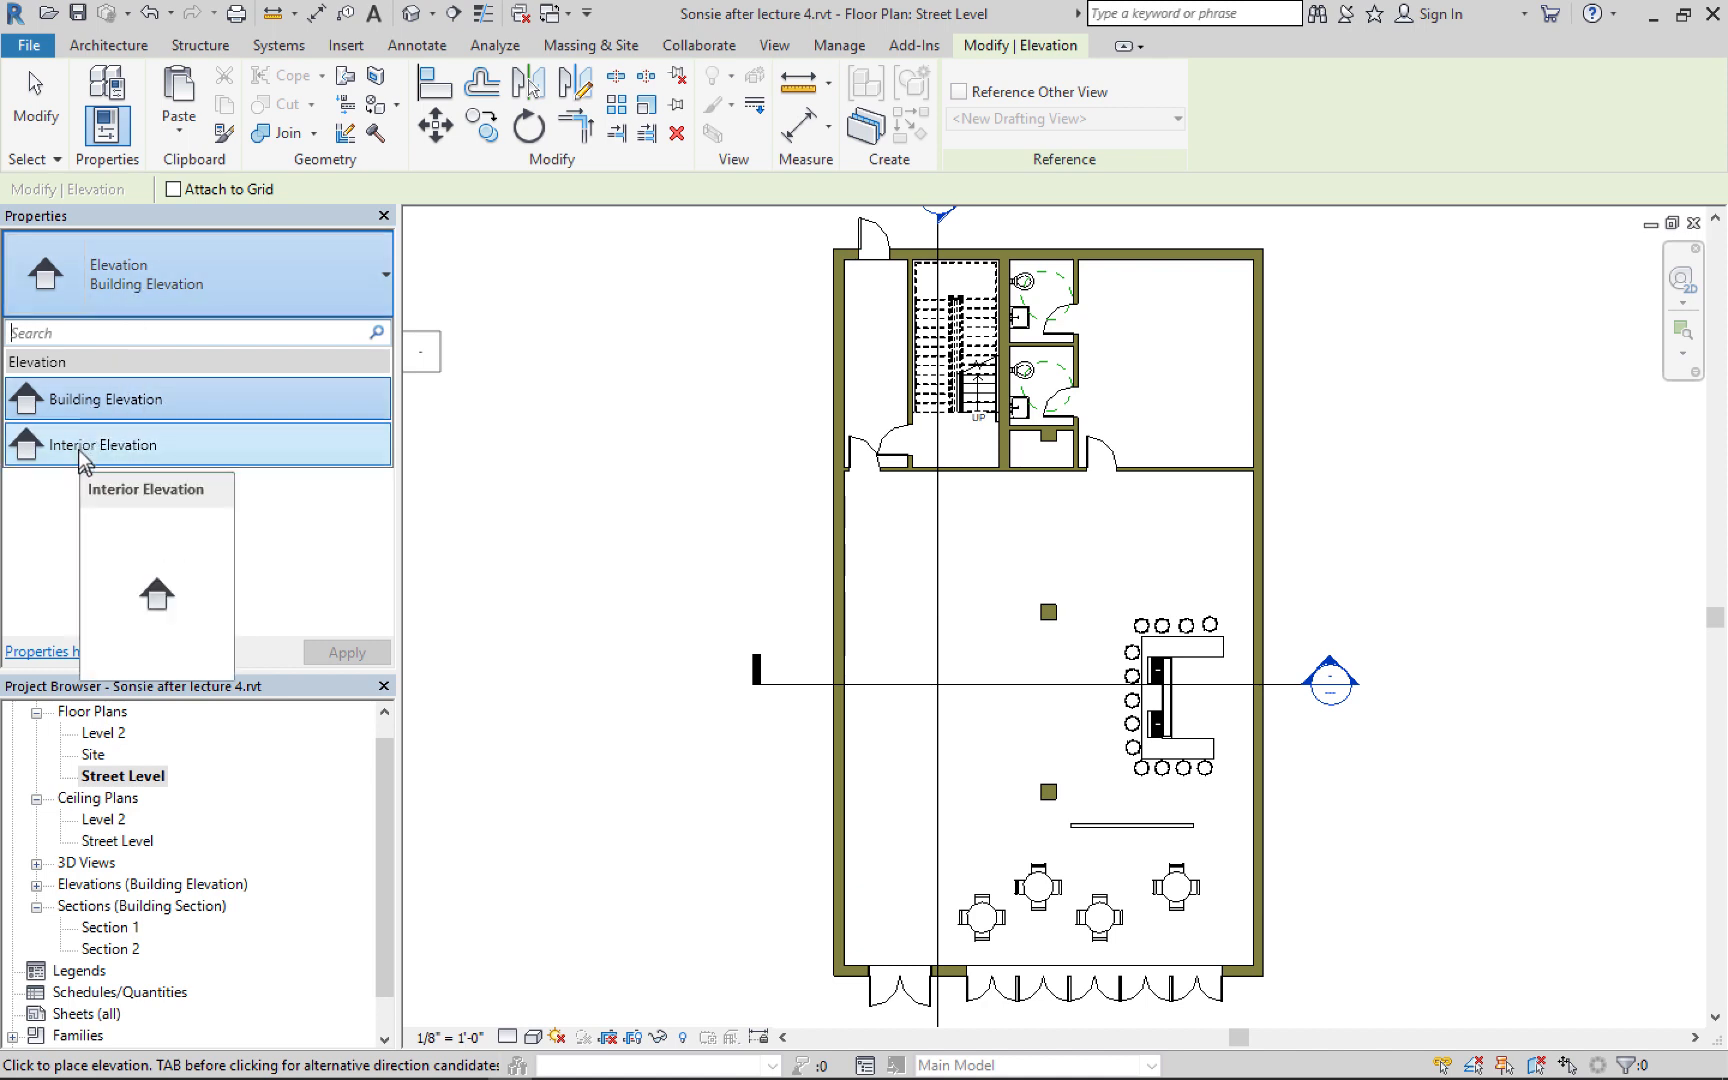
click(84, 456)
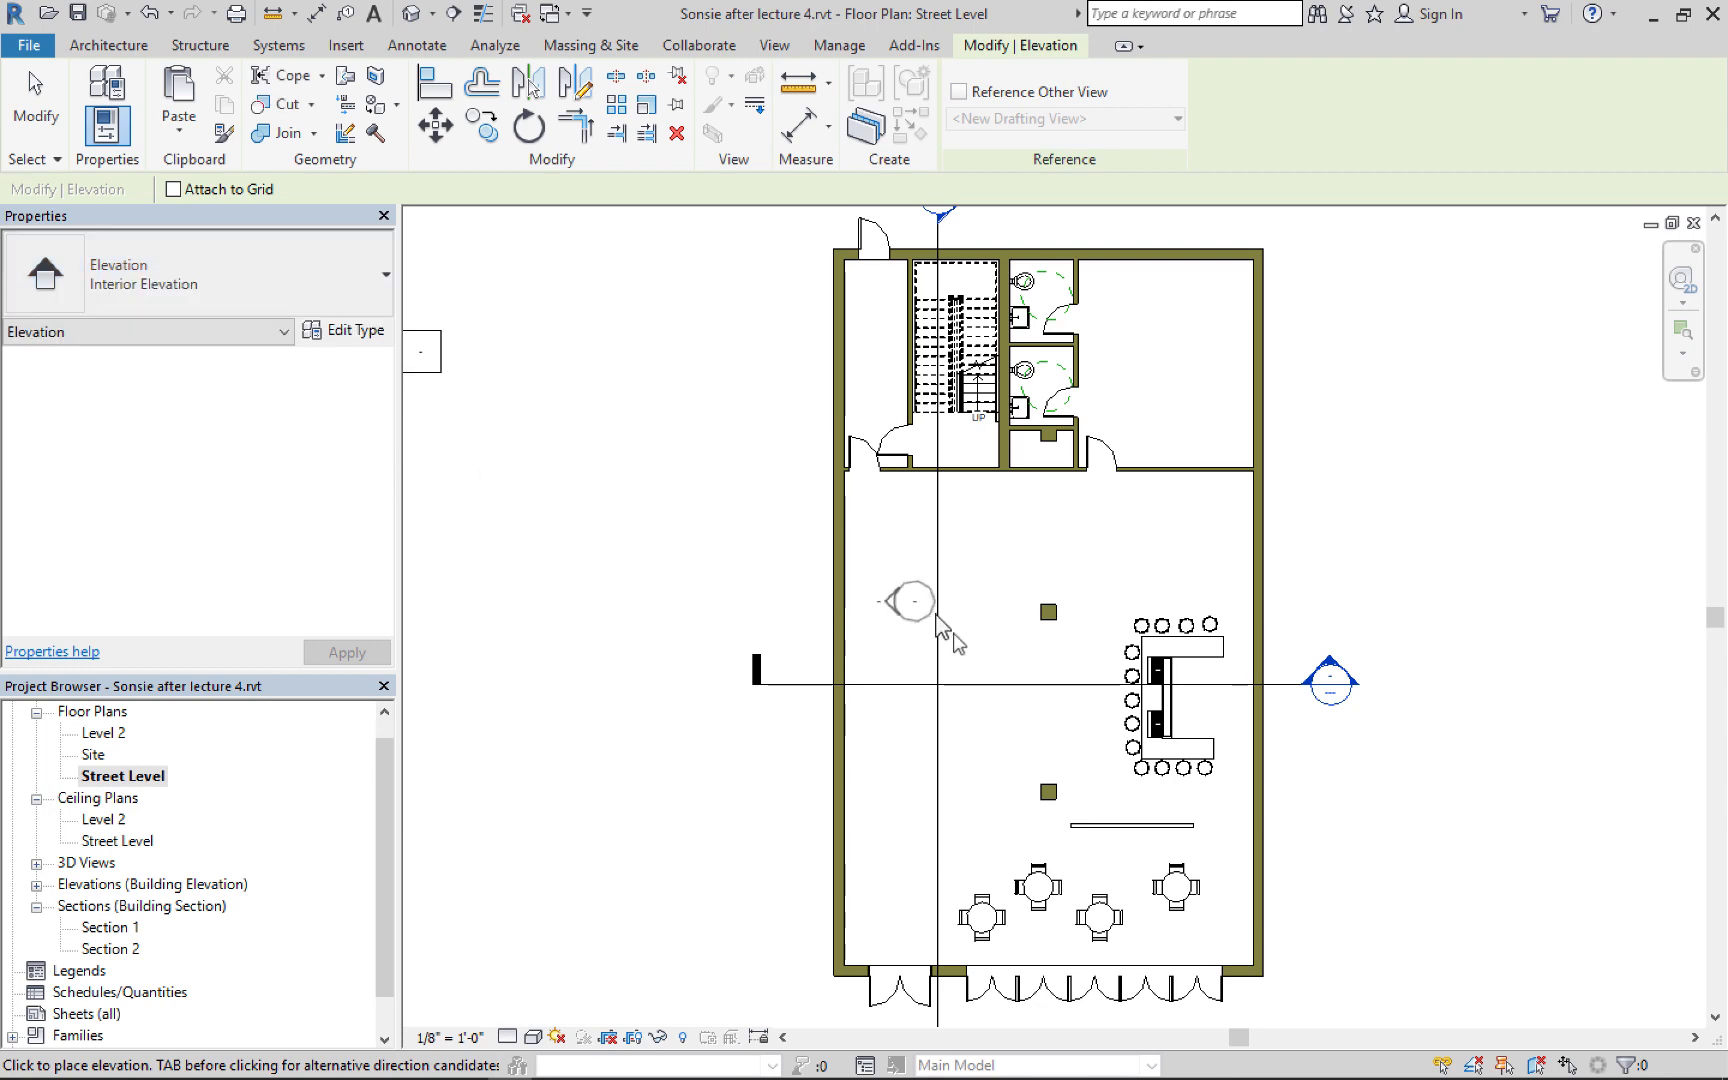
scroll(1047, 712, up, 1)
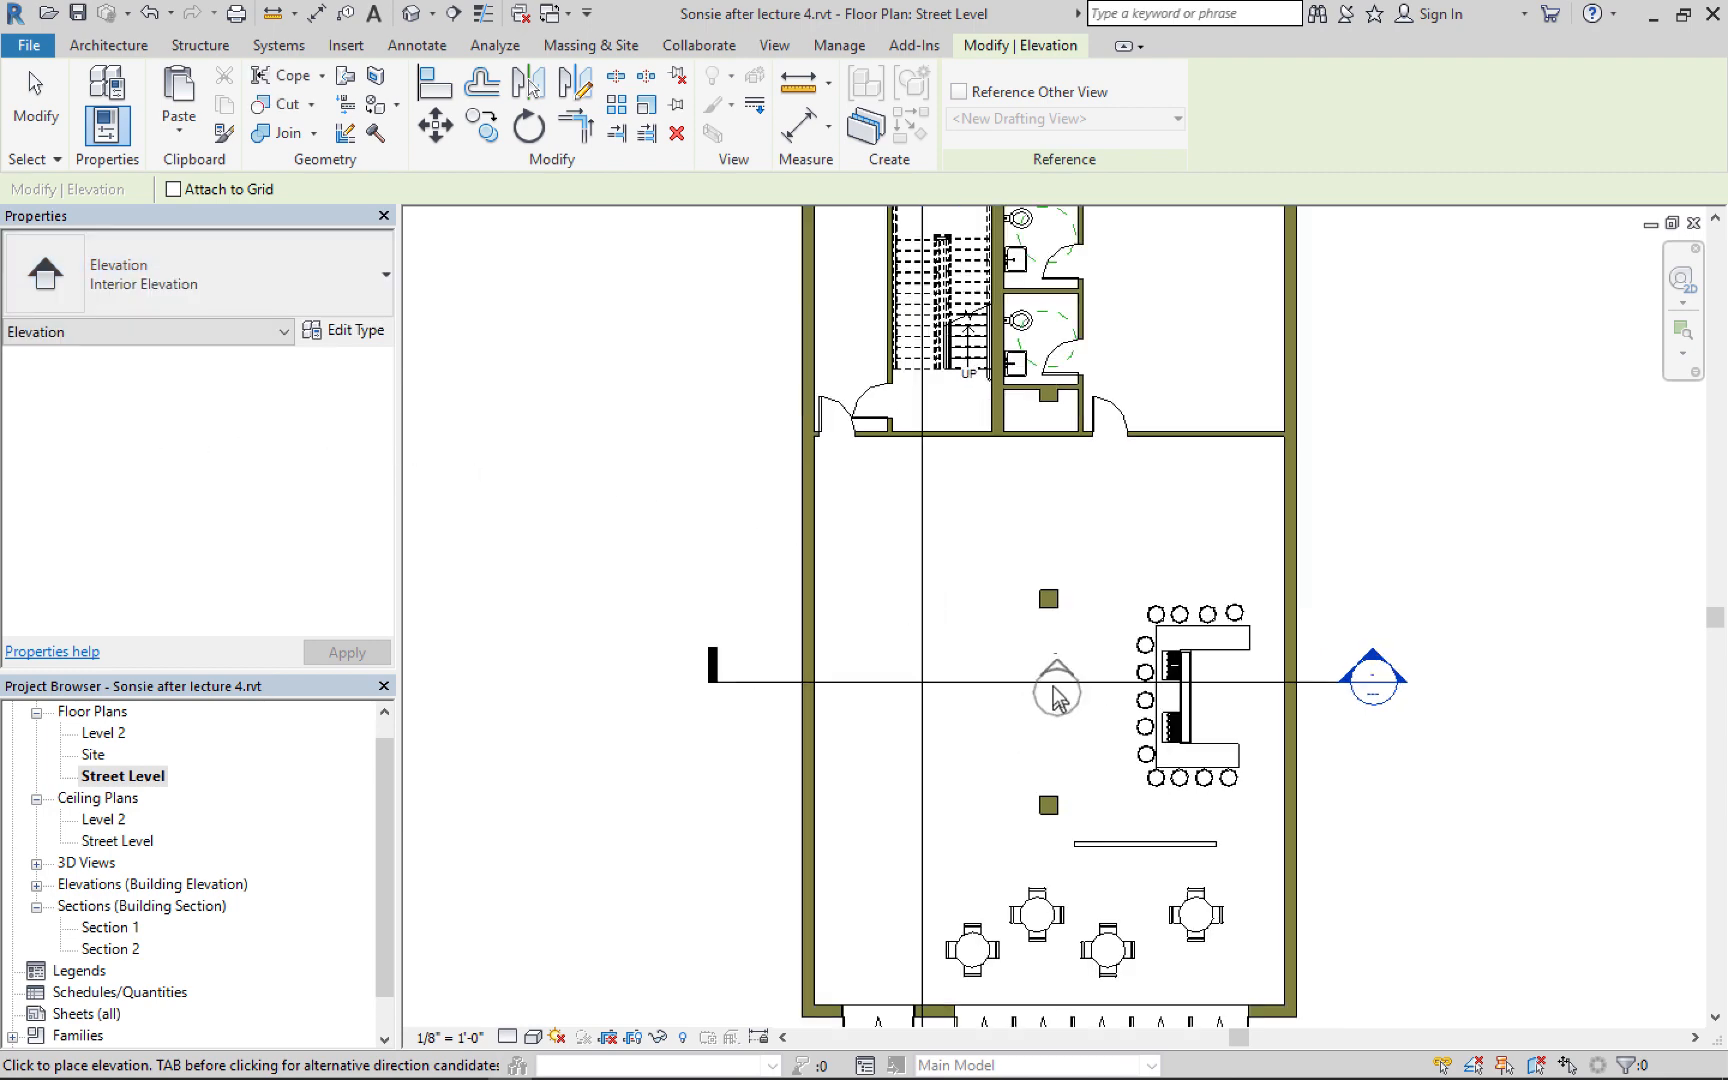
middle_drag(1045, 700, 1000, 585)
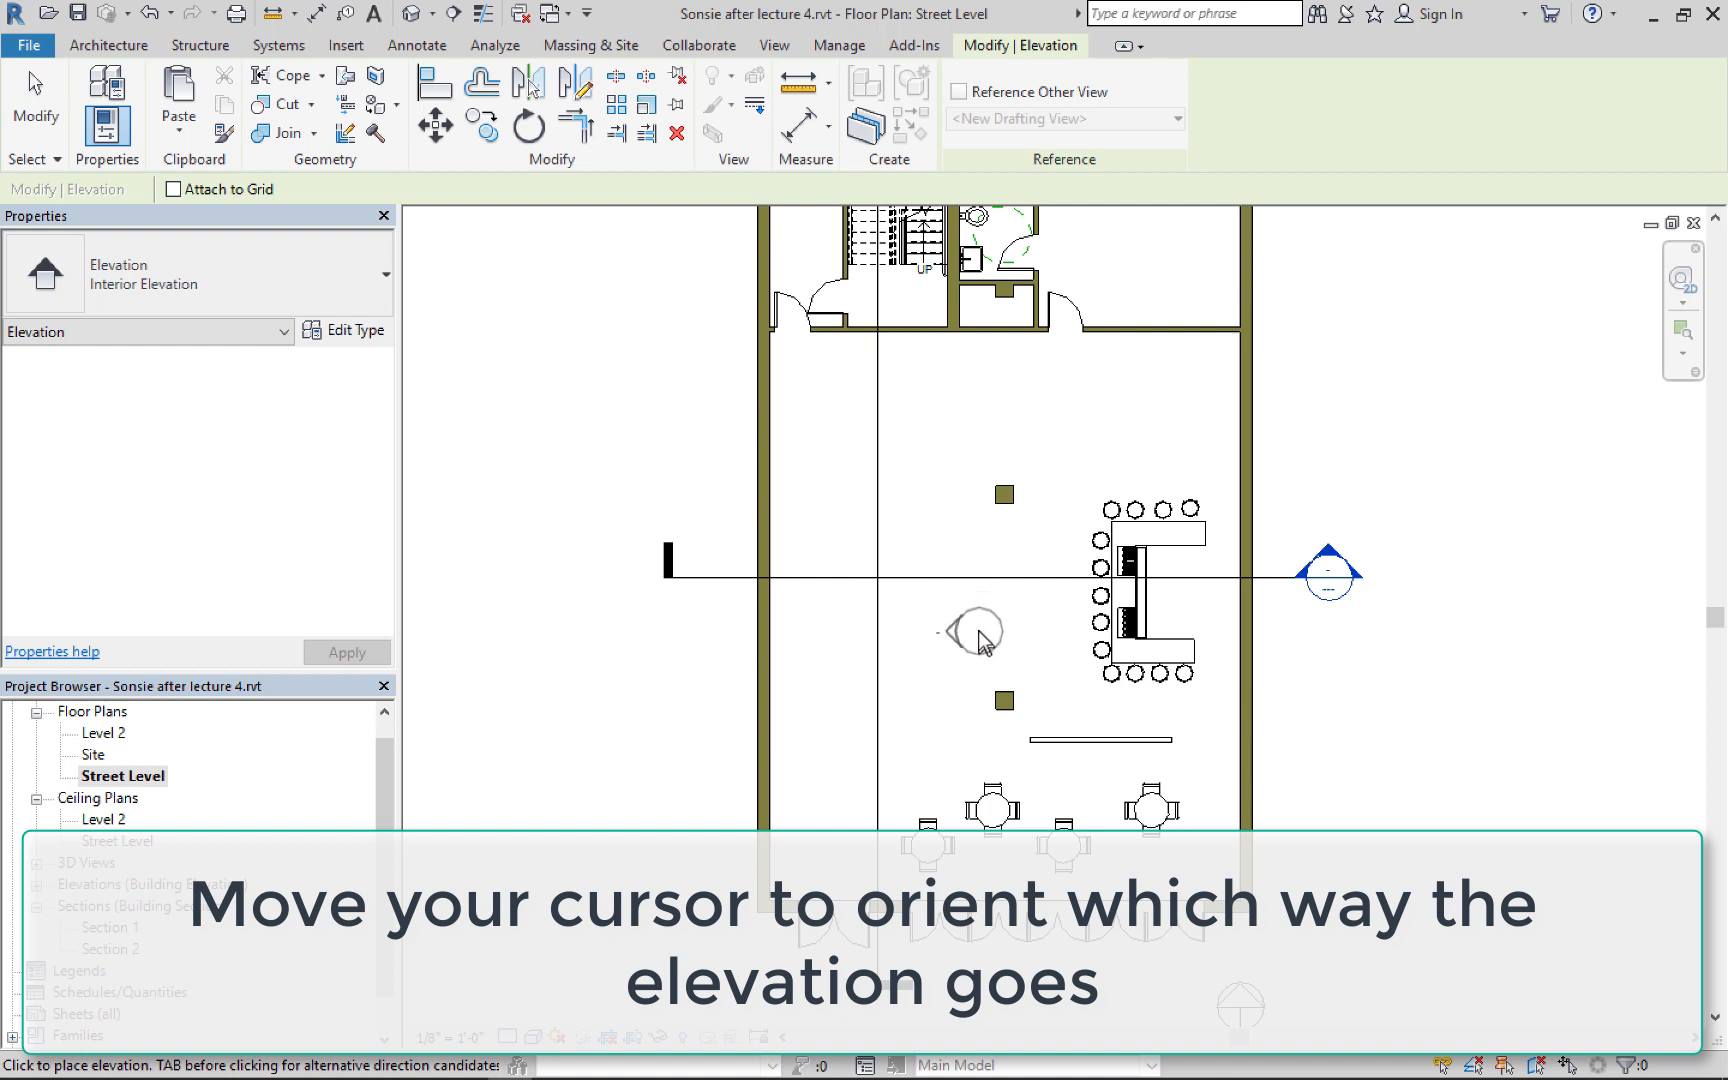
click(980, 638)
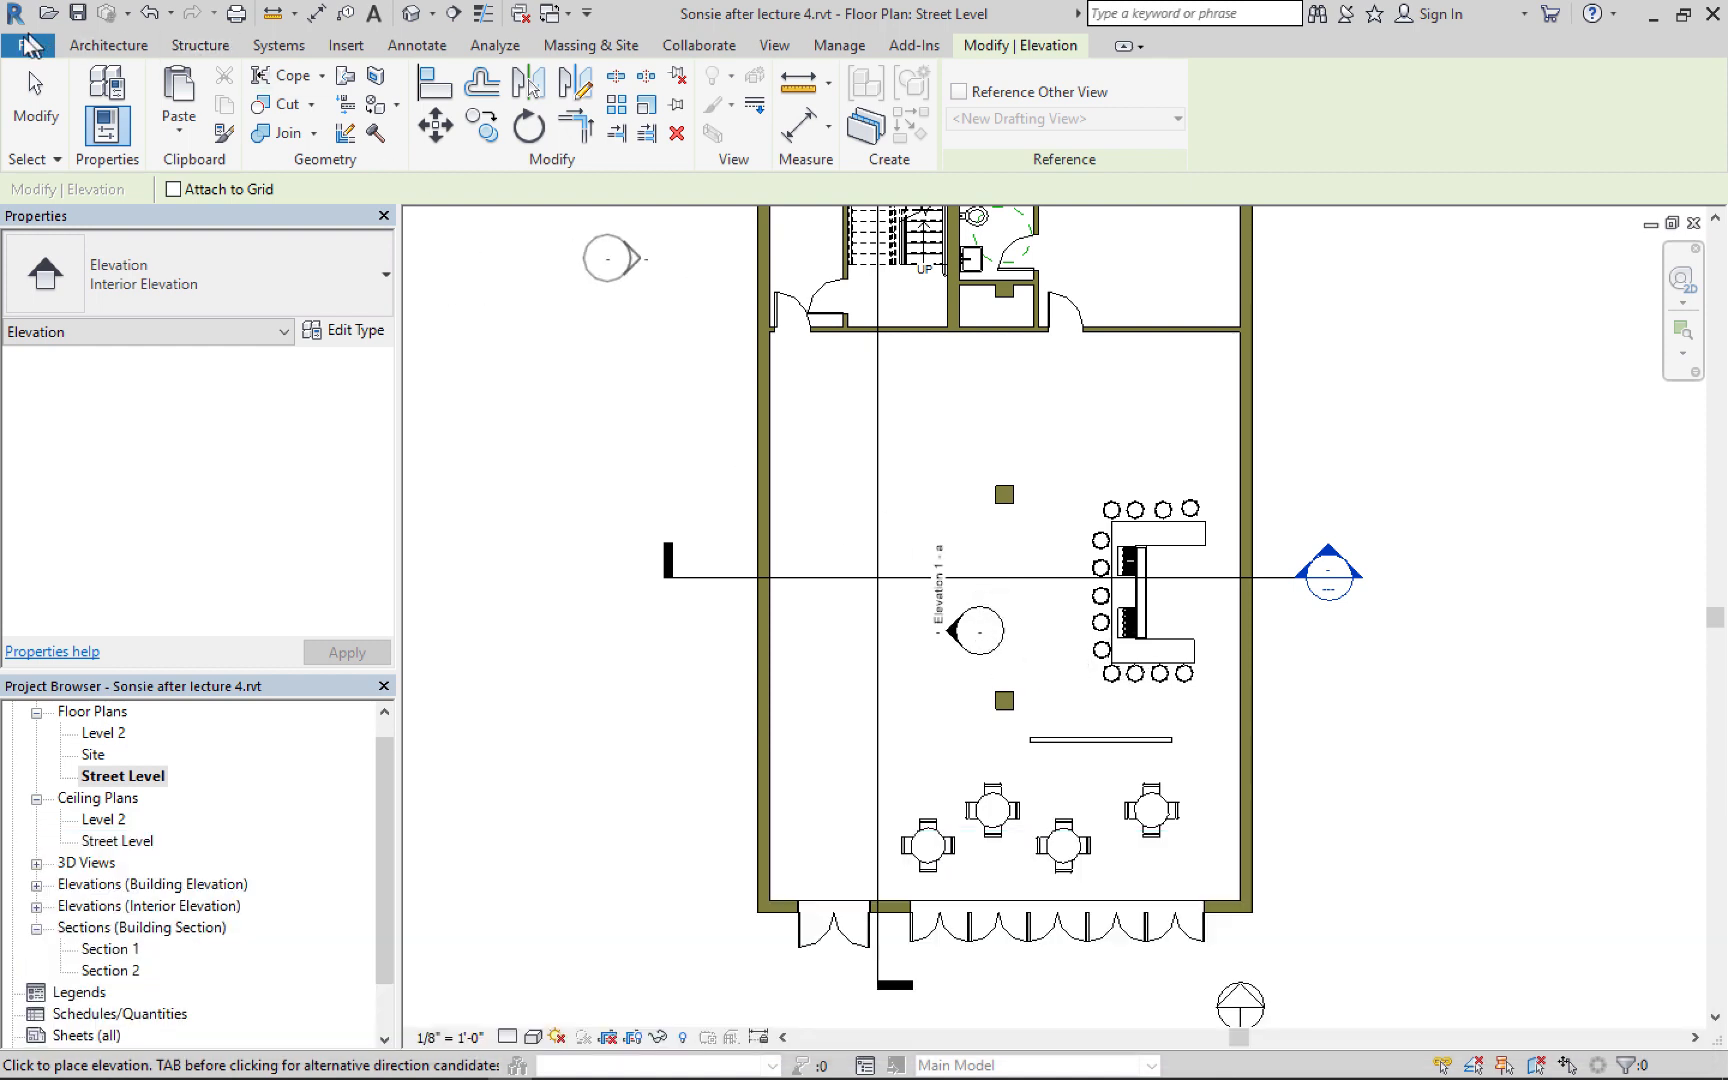
key(Escape)
Open the interior elevation view from the arrow of its new marker in the plan
click(938, 578)
scroll(936, 575, down, 2)
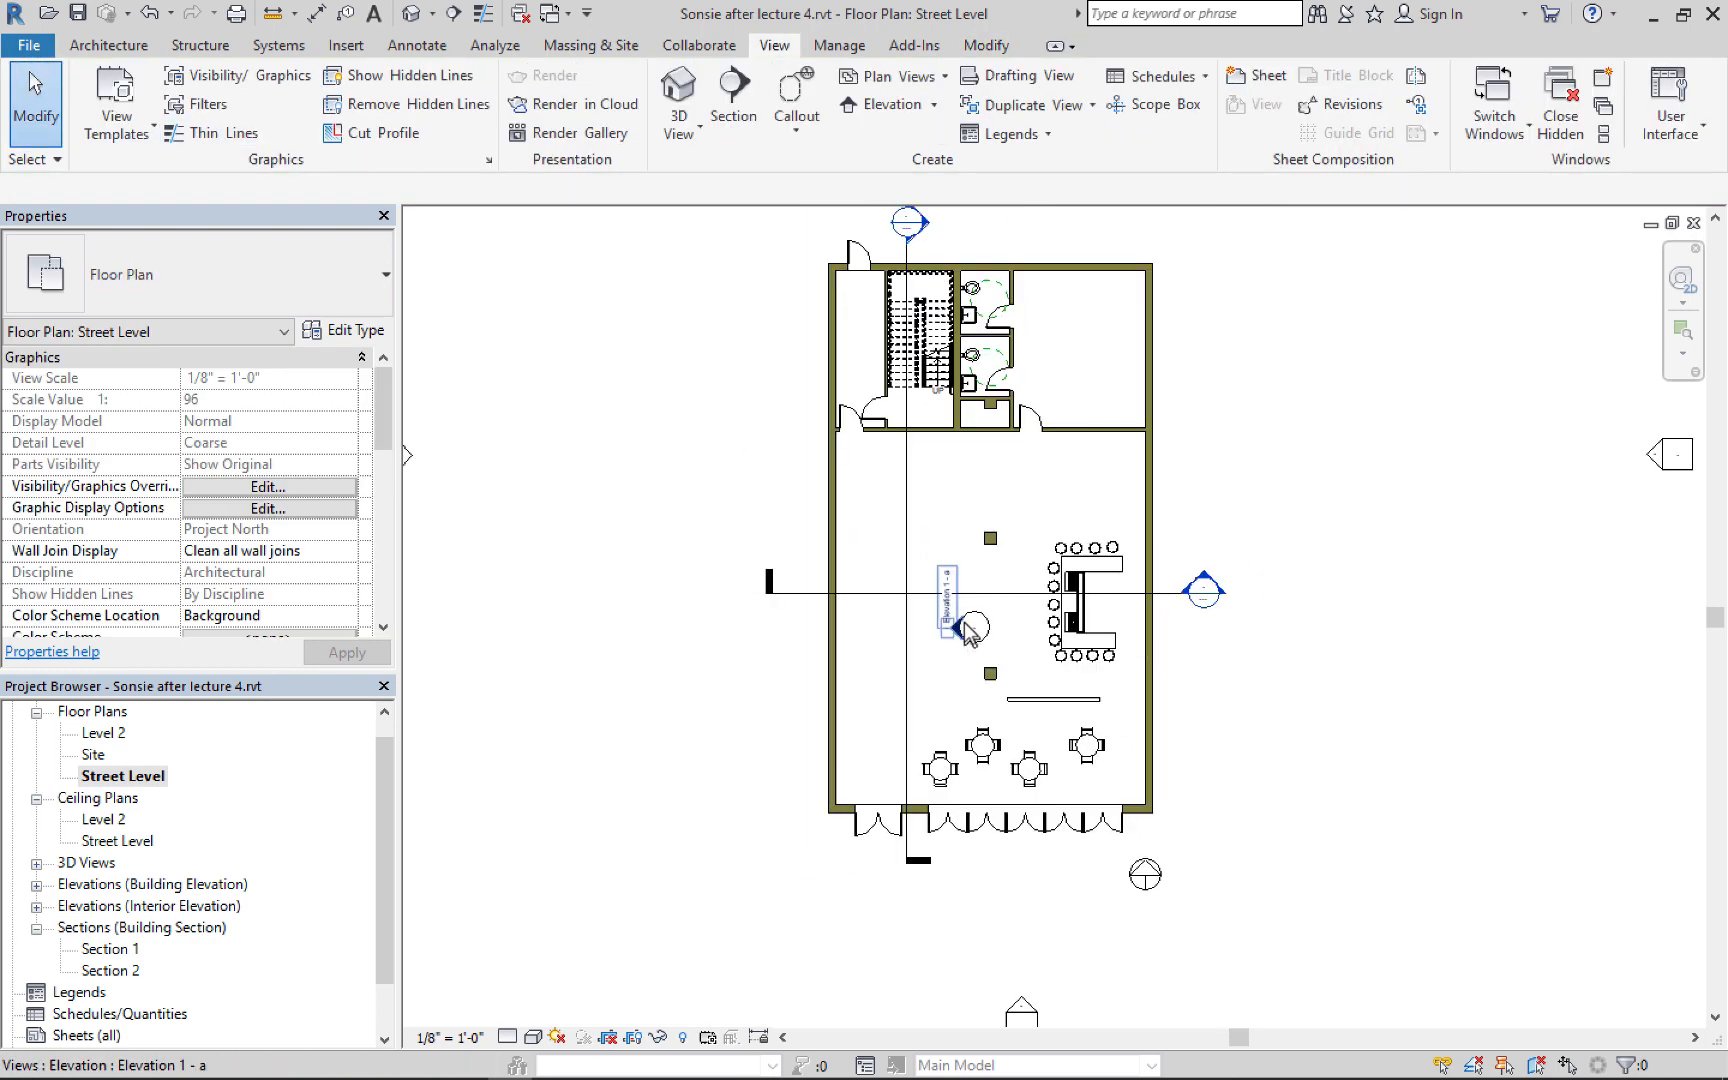
scroll(936, 575, up, 5)
middle_drag(932, 552, 862, 407)
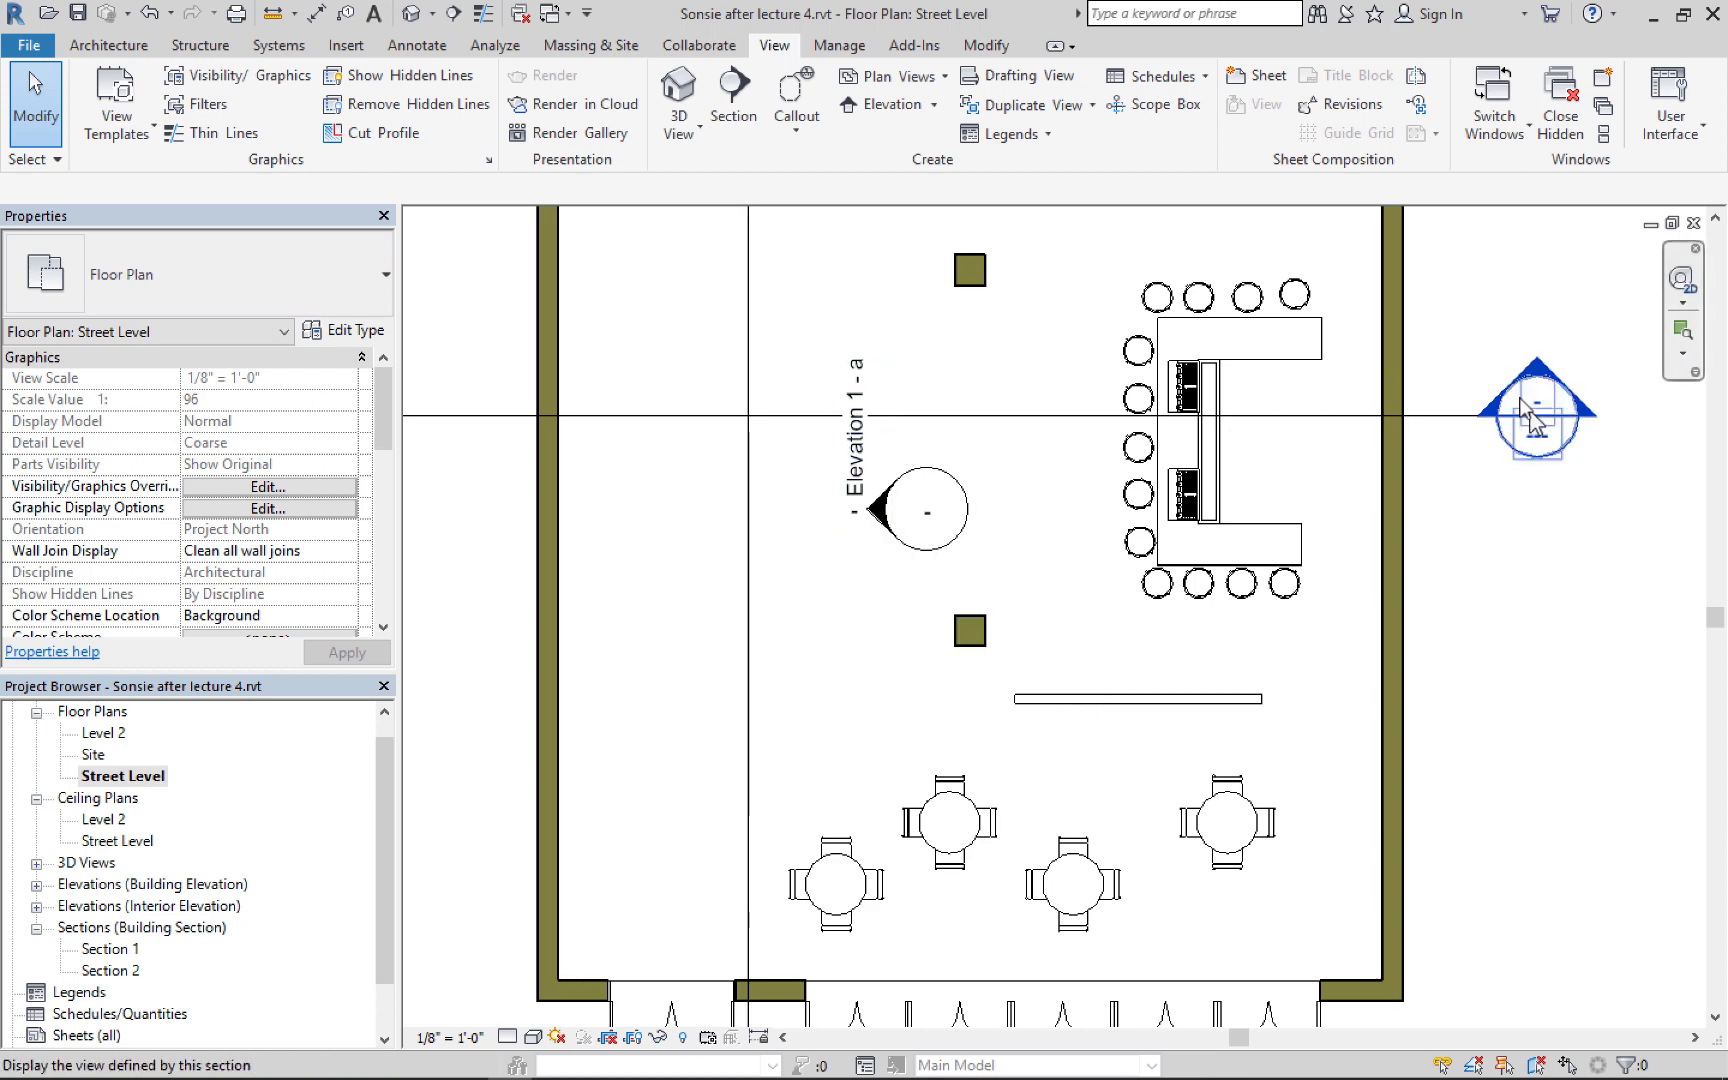
double_click(873, 508)
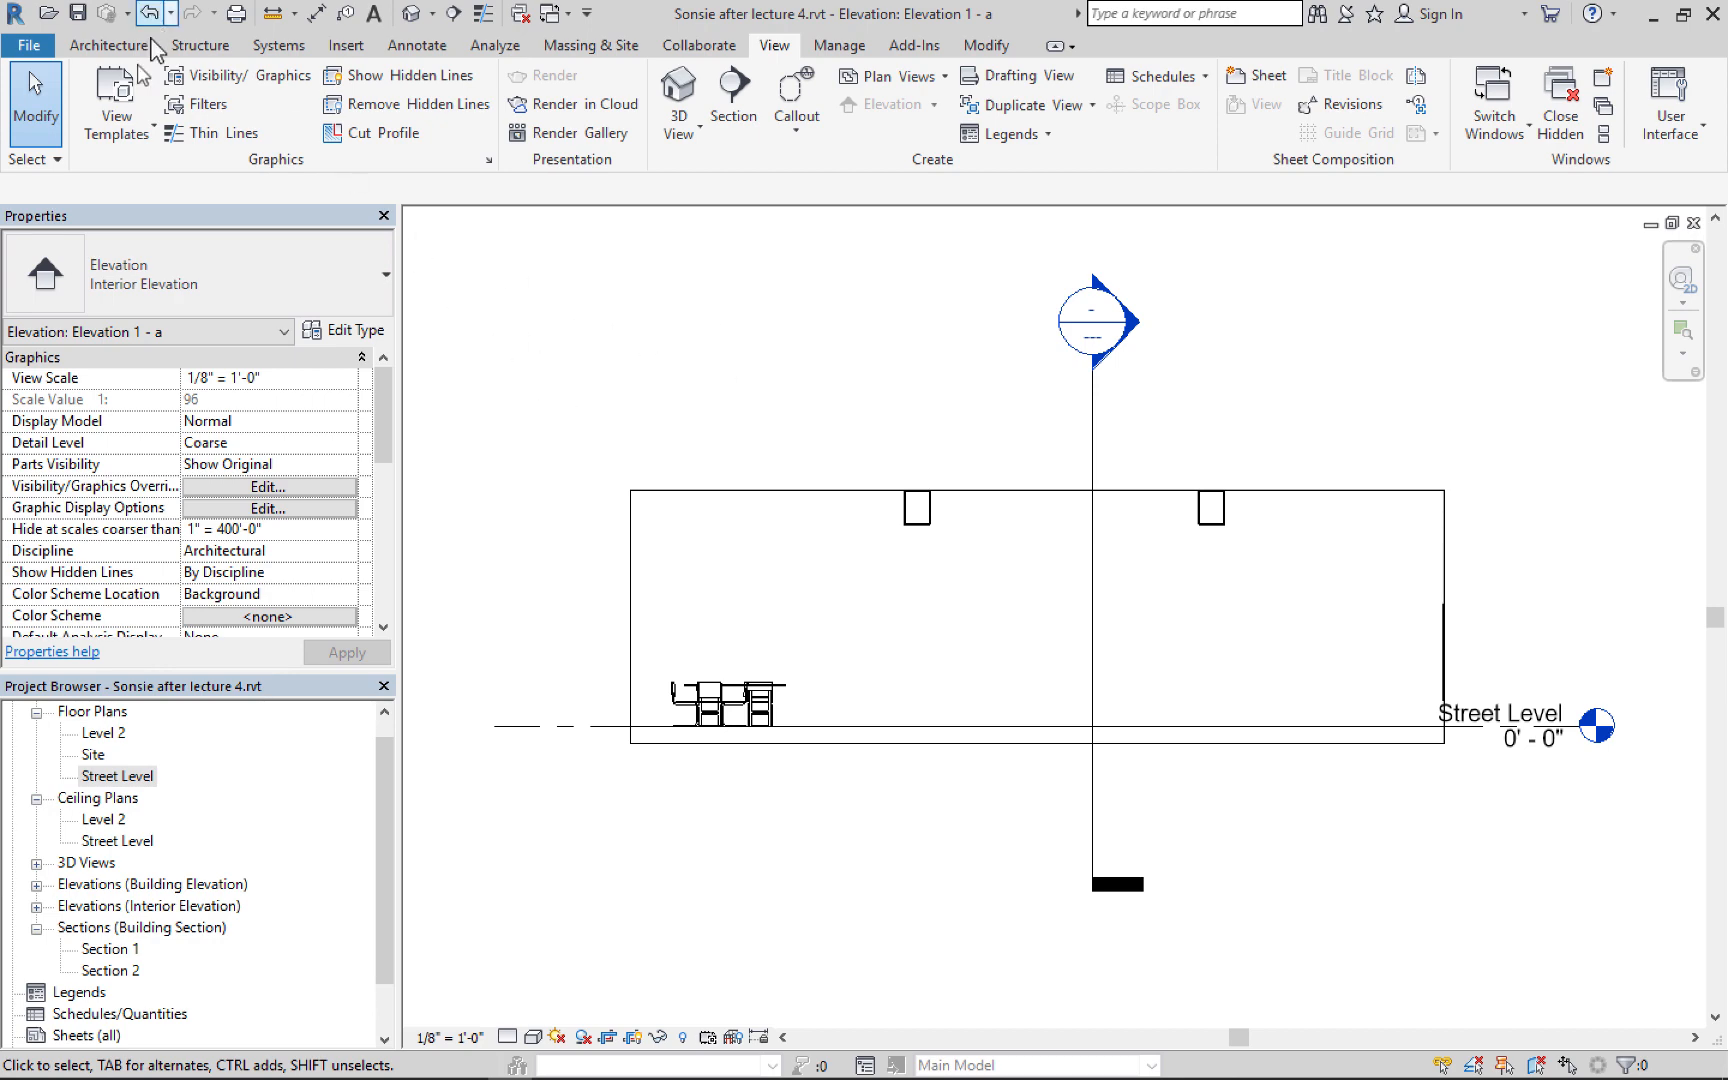
Open the Architectural Elevation view template's visibility overrides and turn off the Sections annotation category
click(120, 105)
click(185, 265)
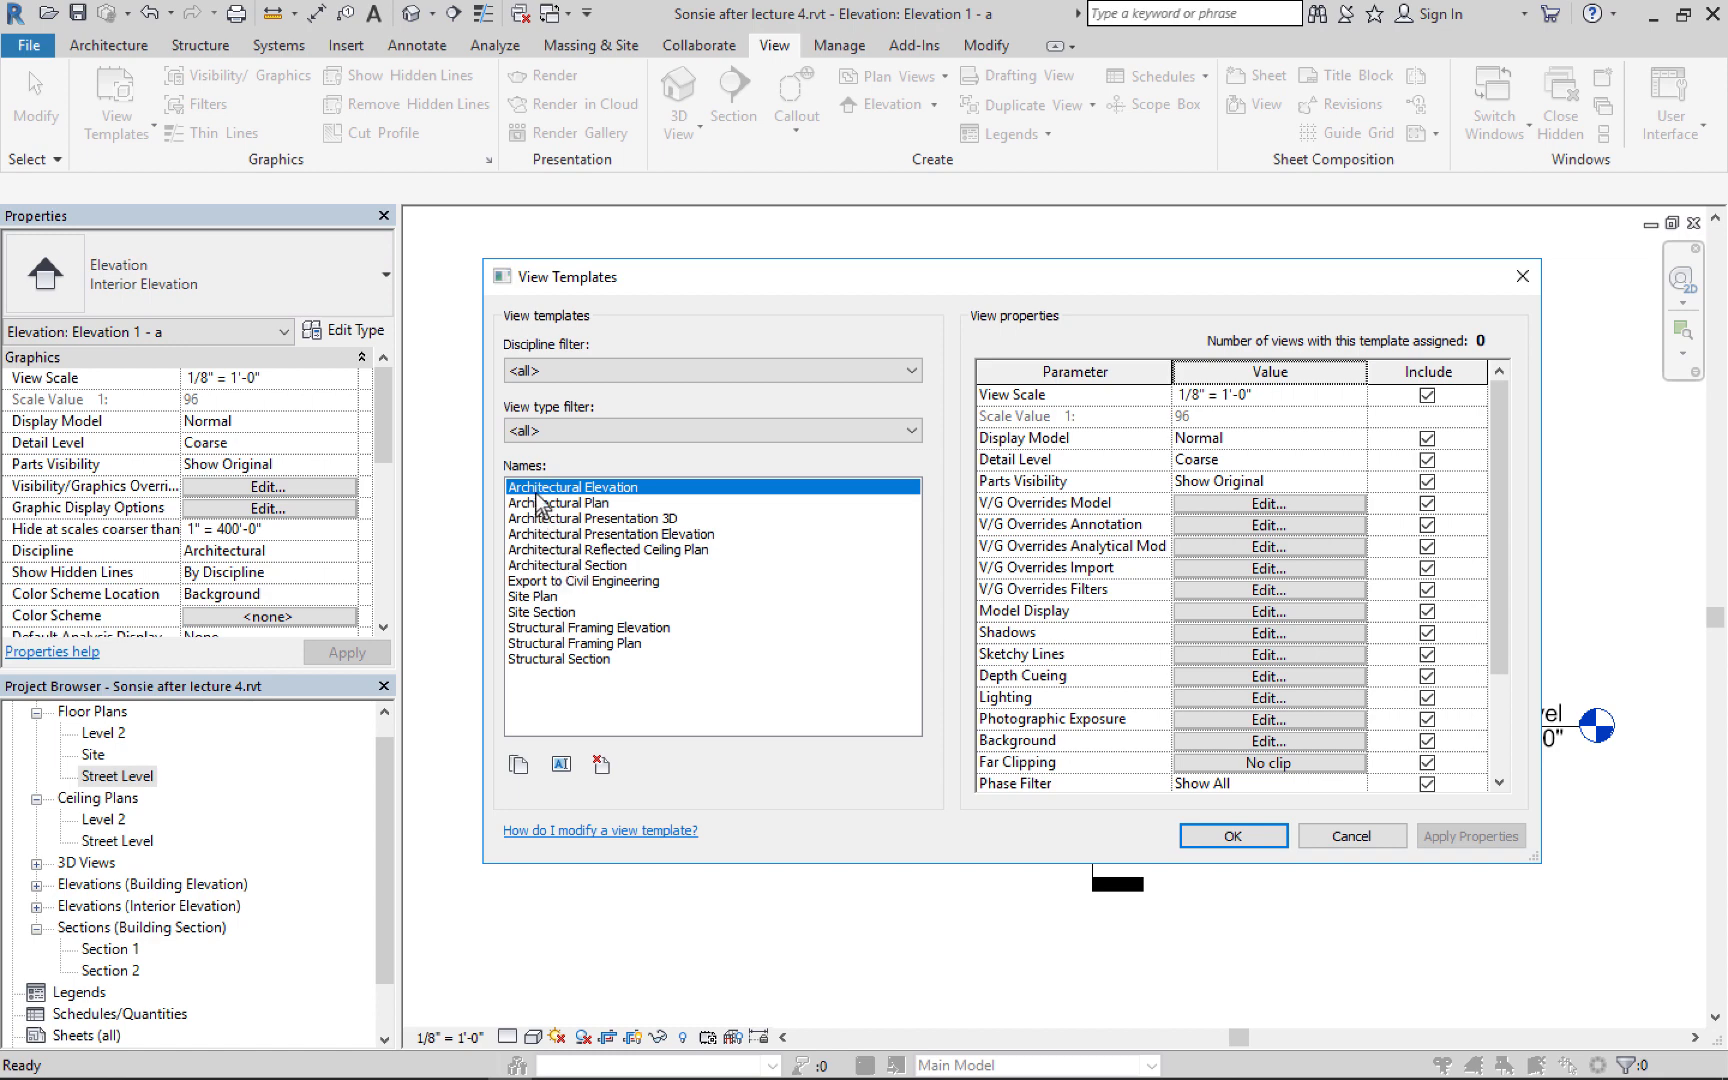
click(1216, 502)
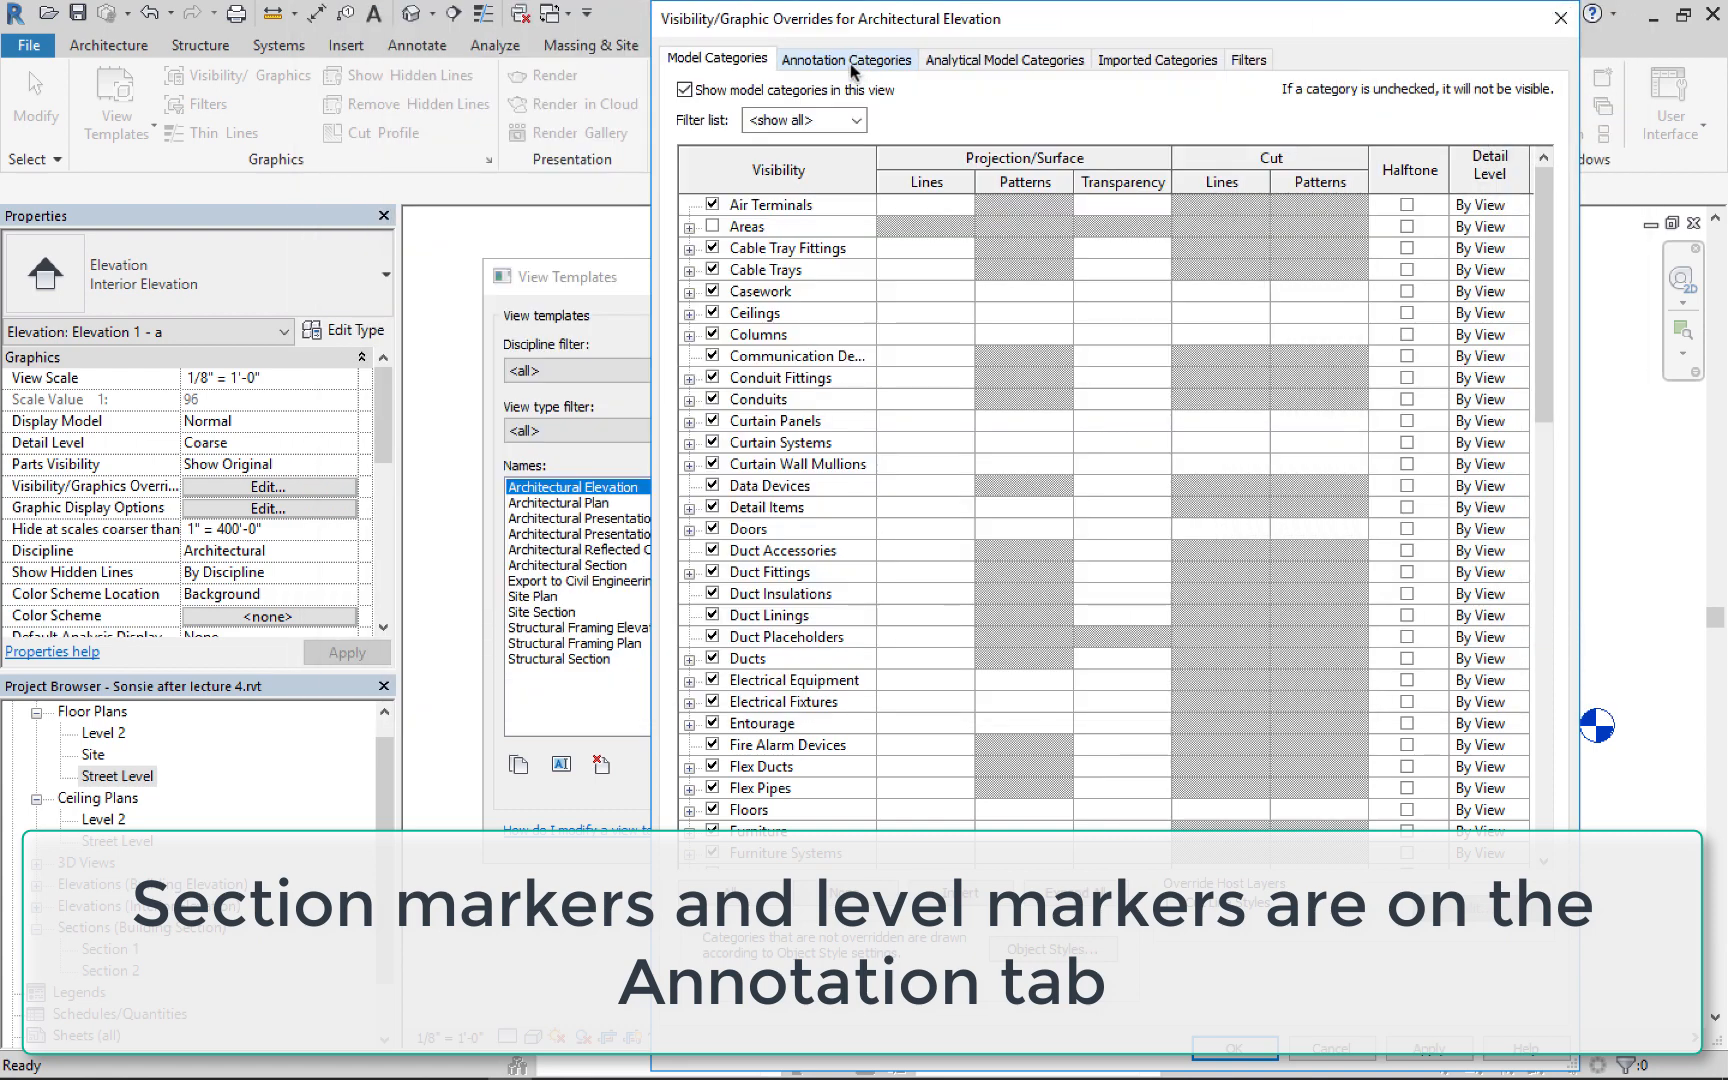
click(844, 58)
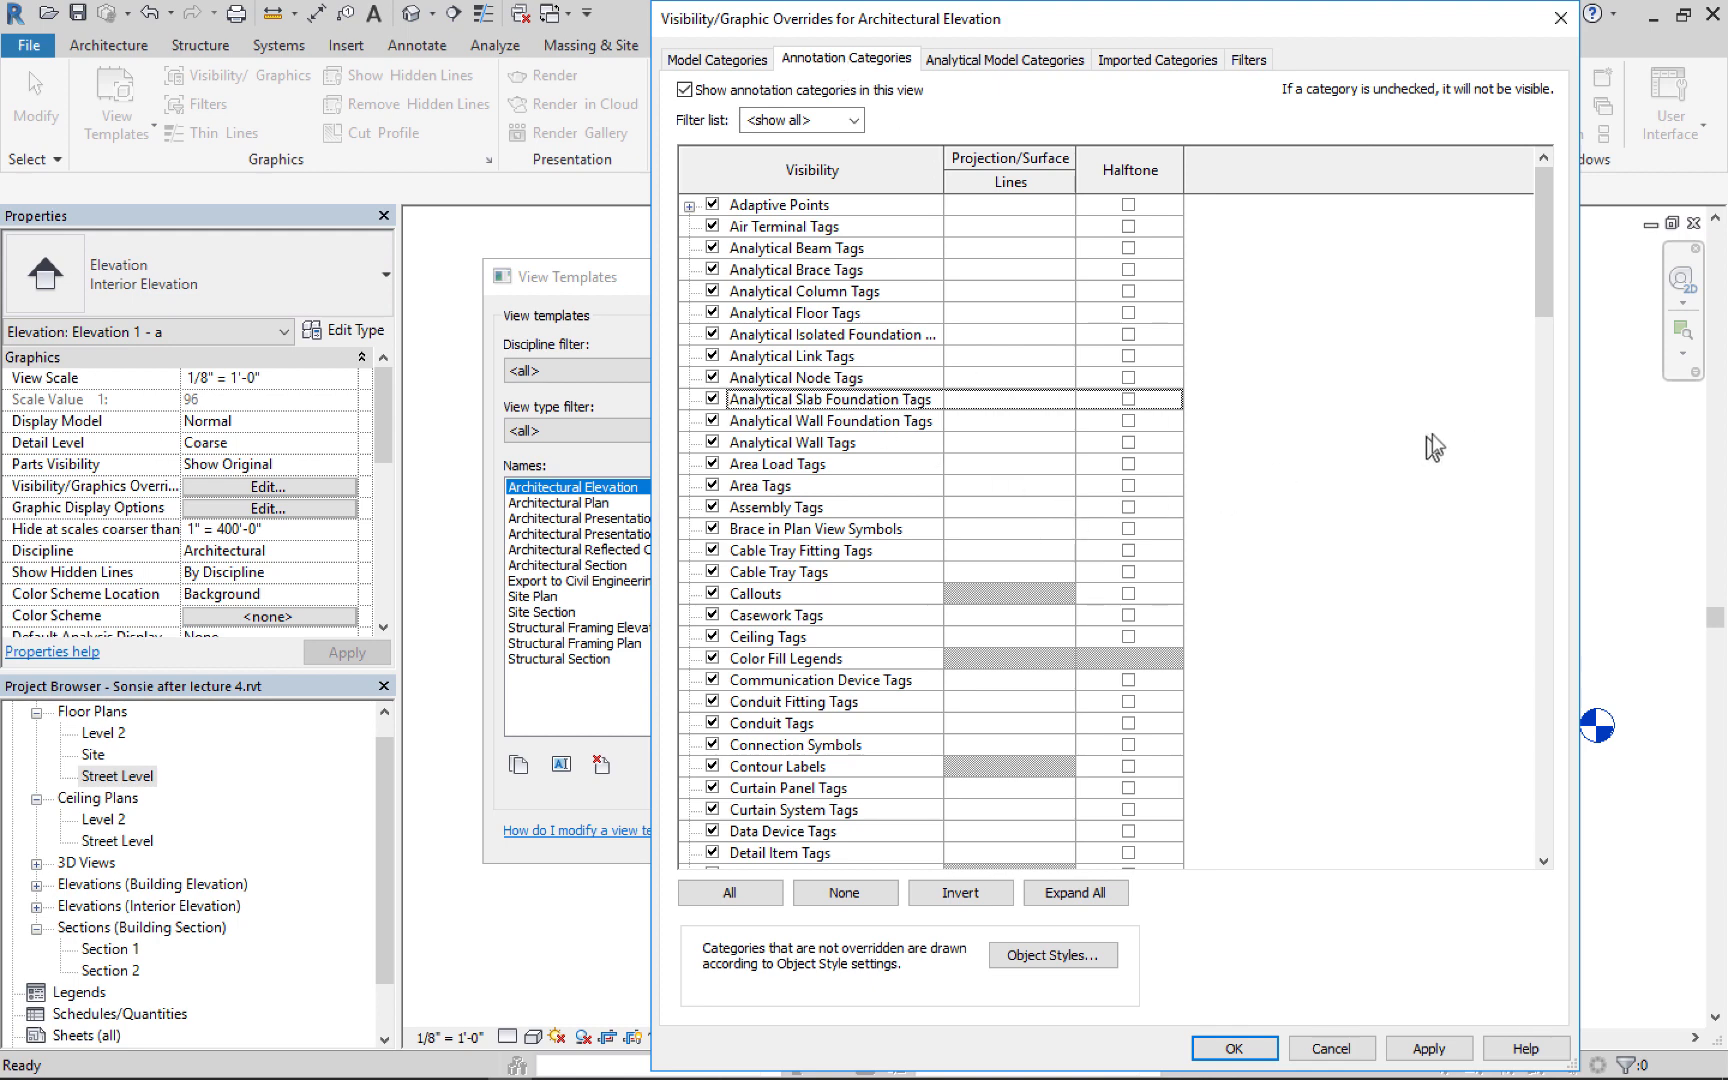
drag(1536, 255, 1577, 352)
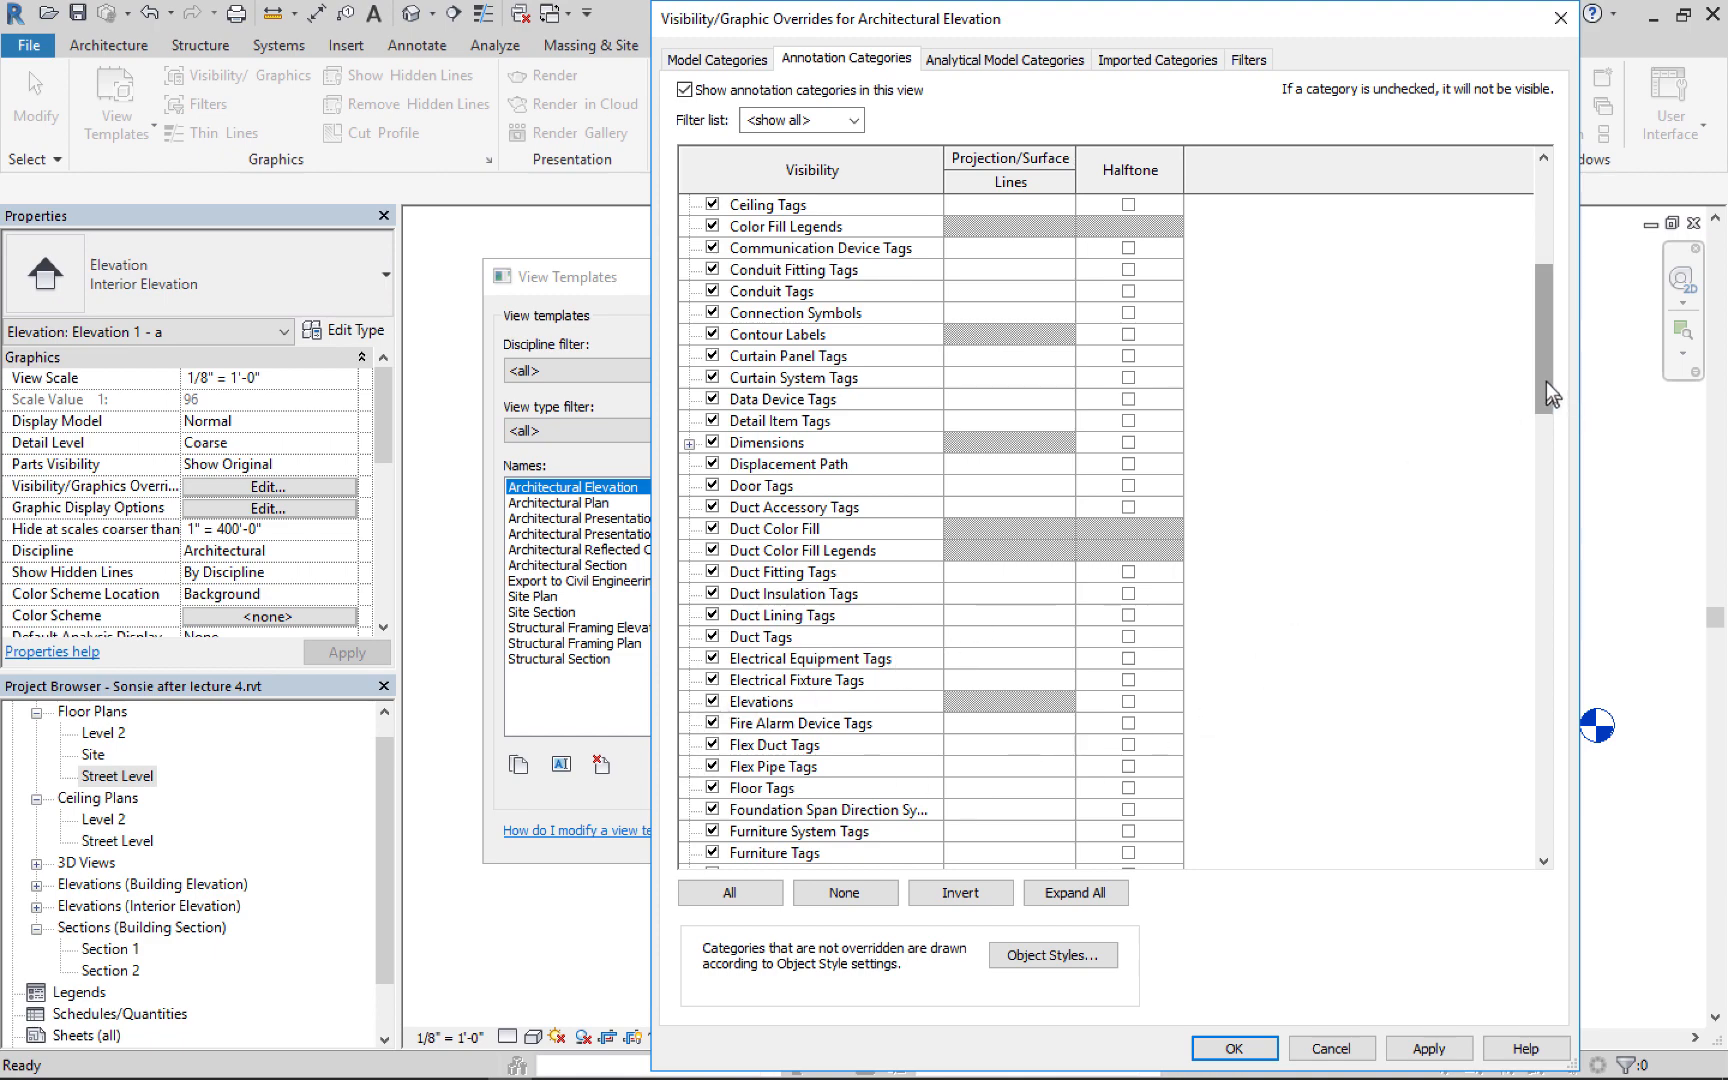
drag(1546, 381, 1600, 661)
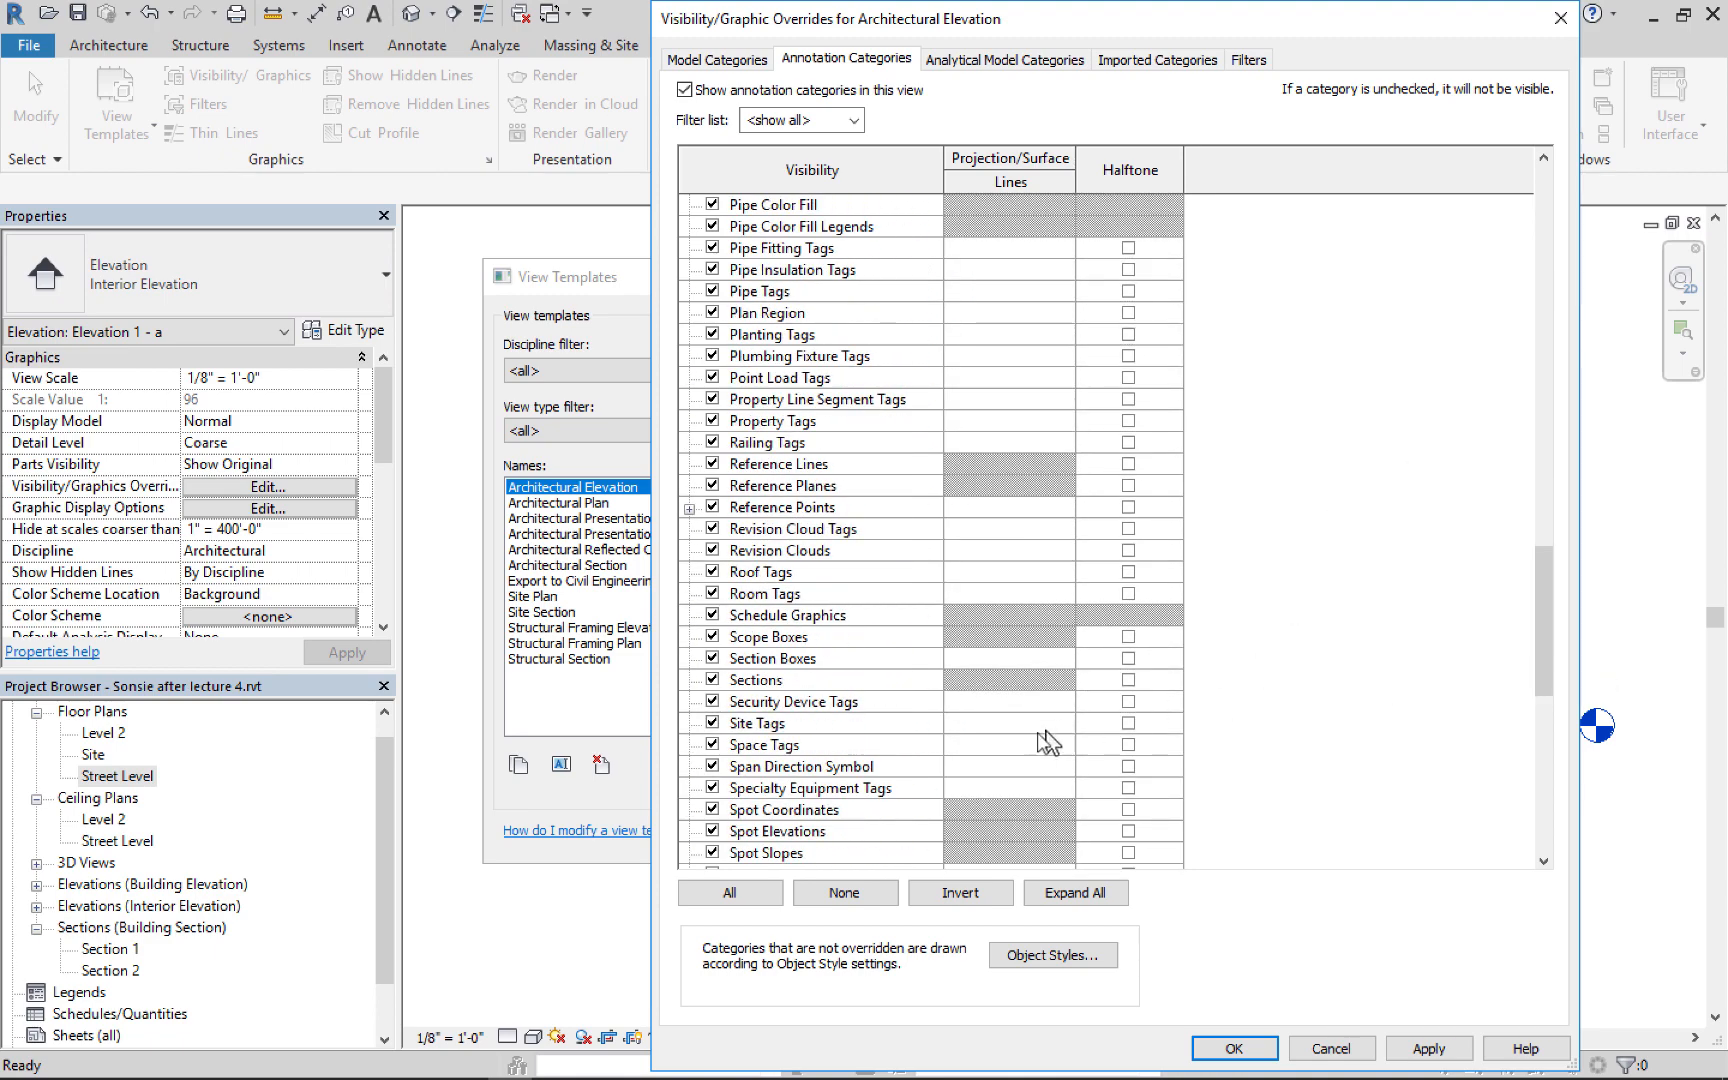
click(712, 680)
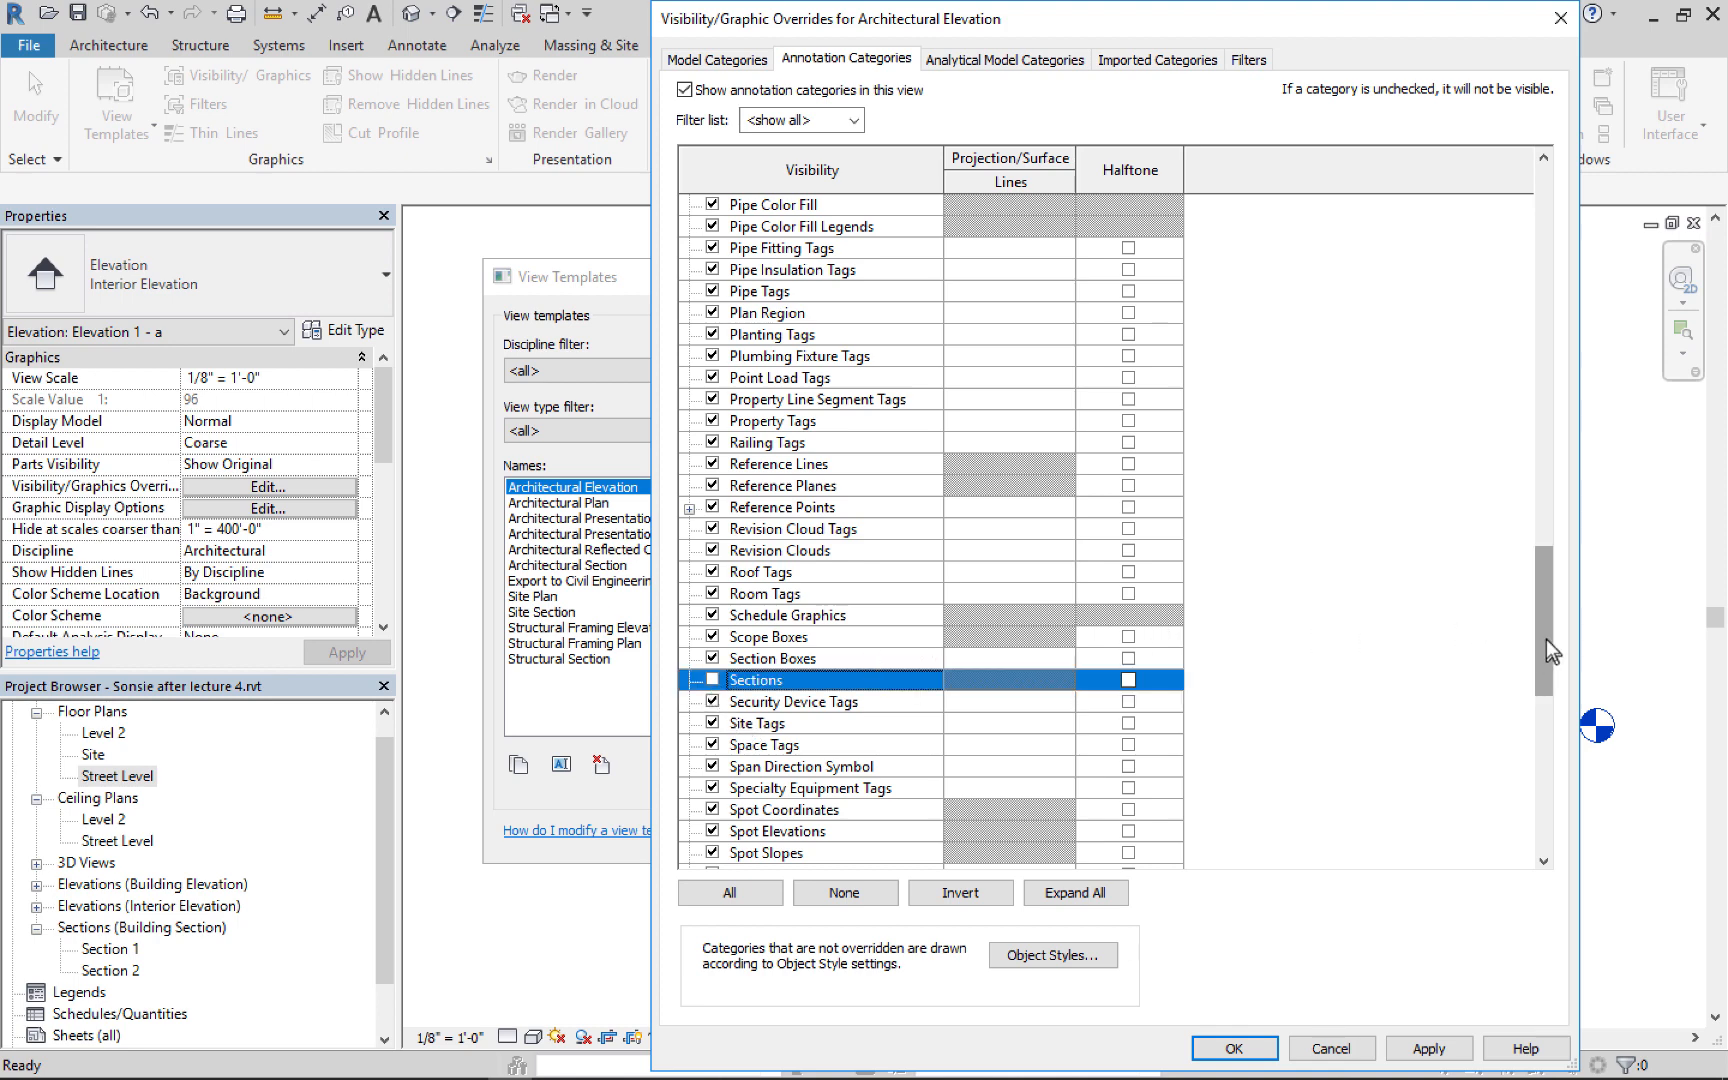
Turn off the Levels annotation category in the Architectural Elevation template and save the template changes
drag(1546, 639, 1541, 529)
click(713, 334)
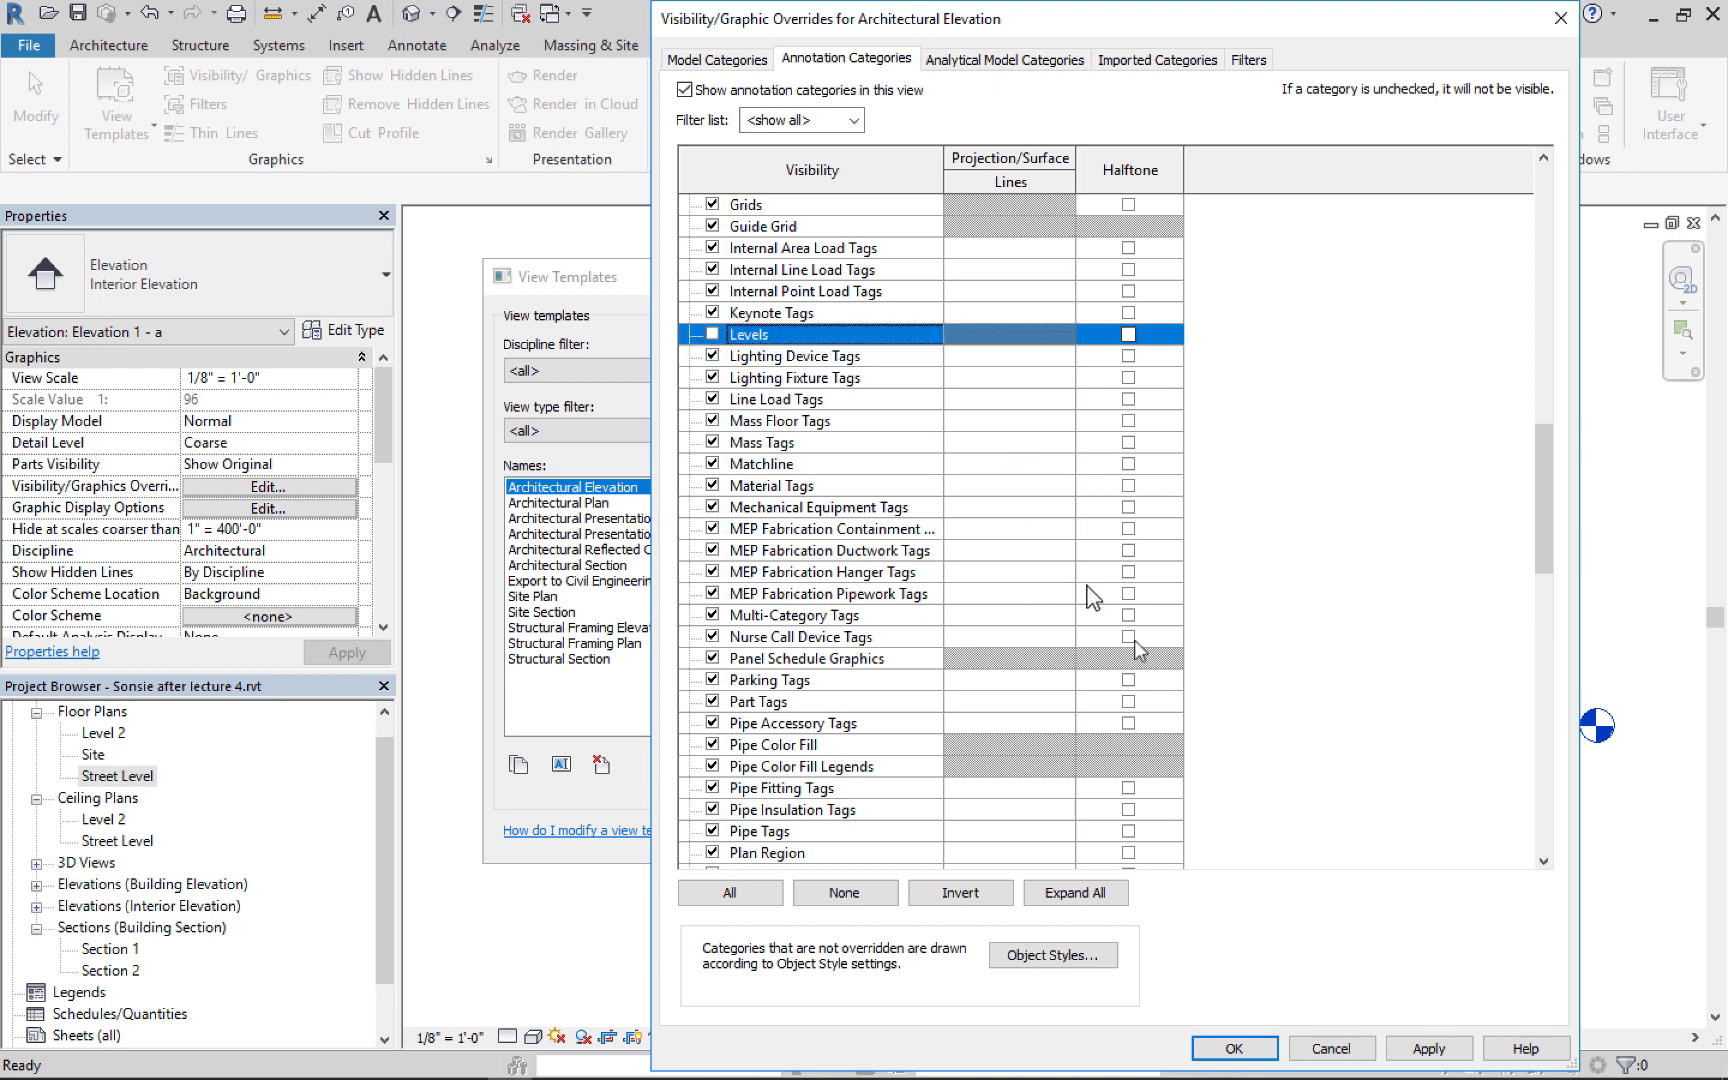
click(1427, 1046)
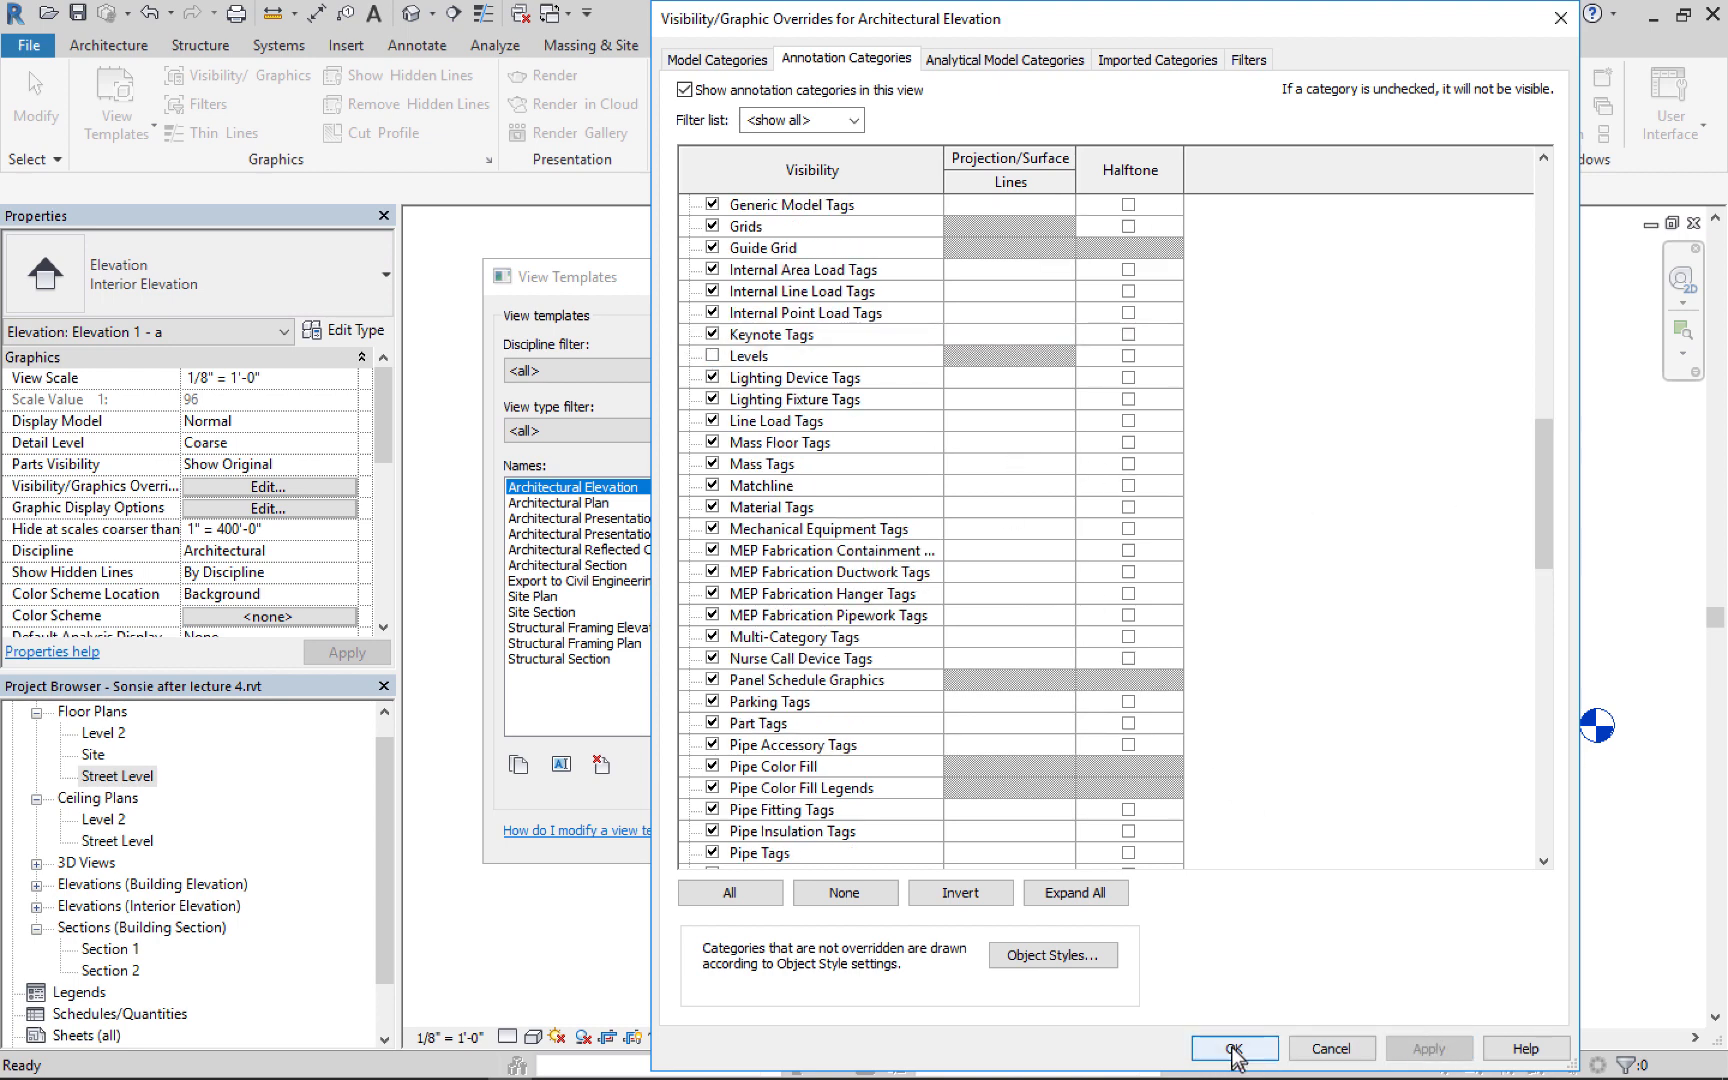
click(1232, 1047)
click(1232, 836)
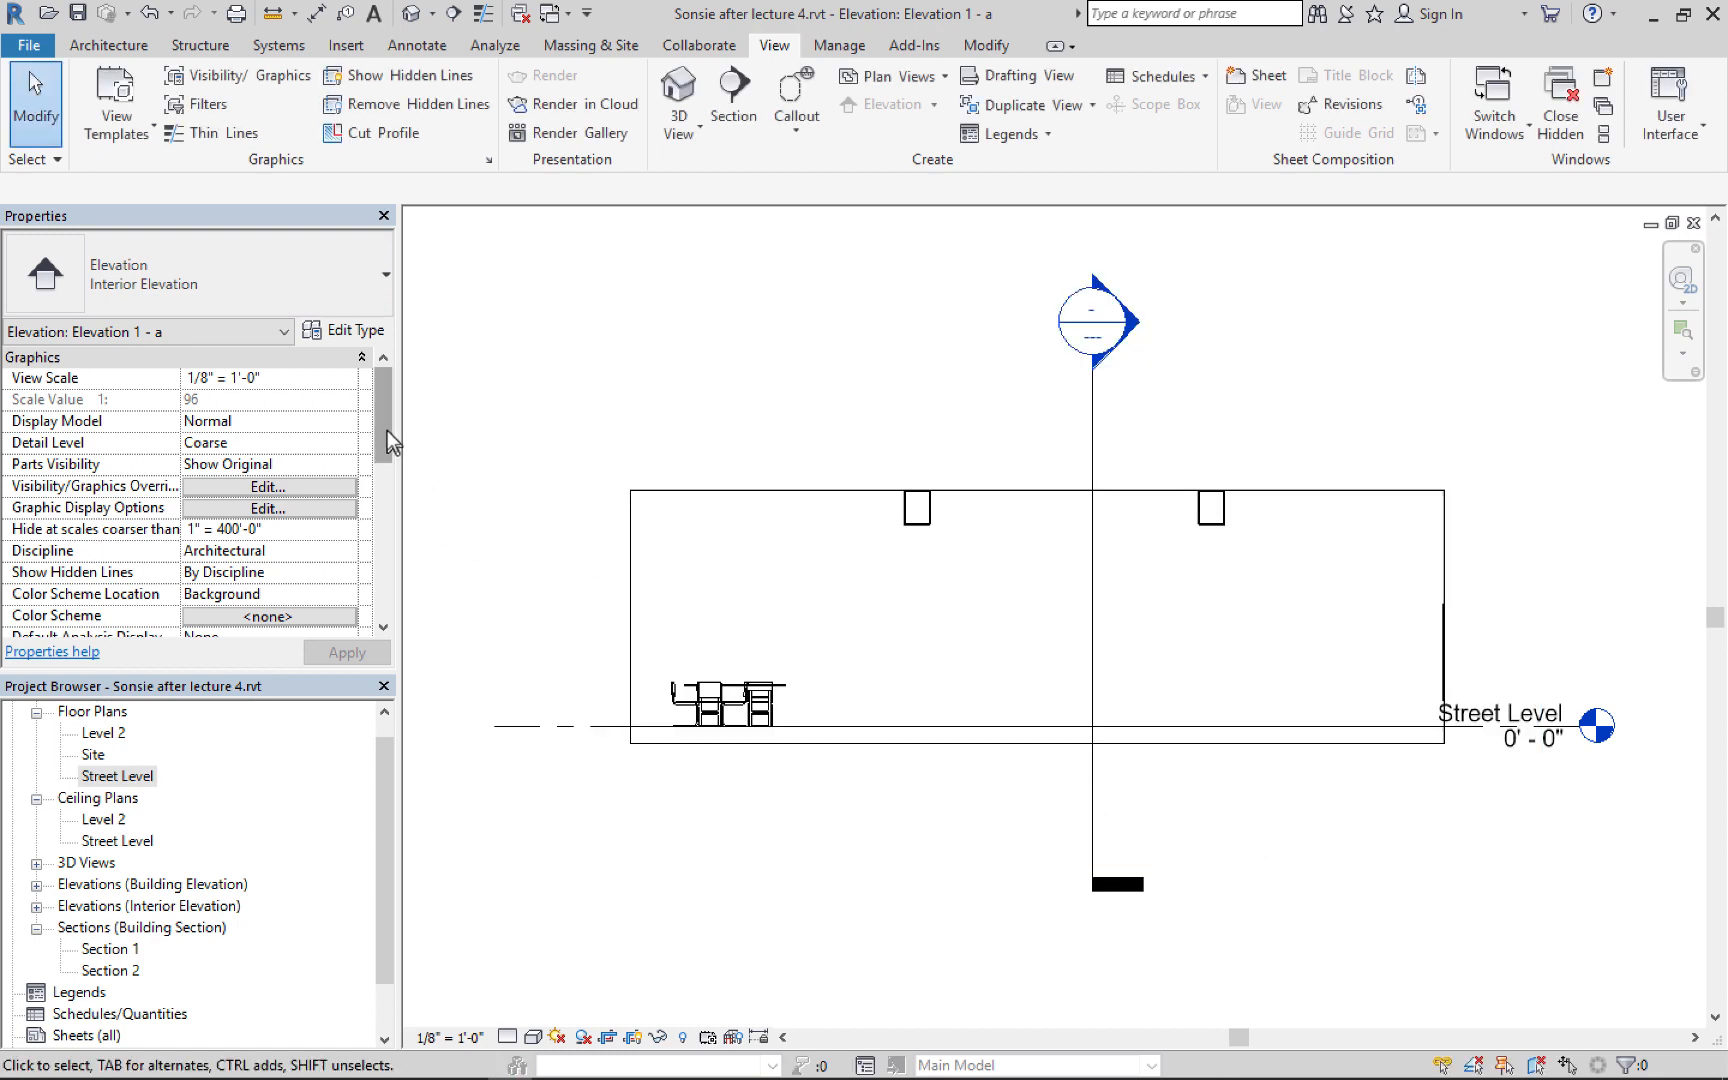
Assign the Architectural Elevation view template to the open interior elevation view
drag(387, 431, 396, 512)
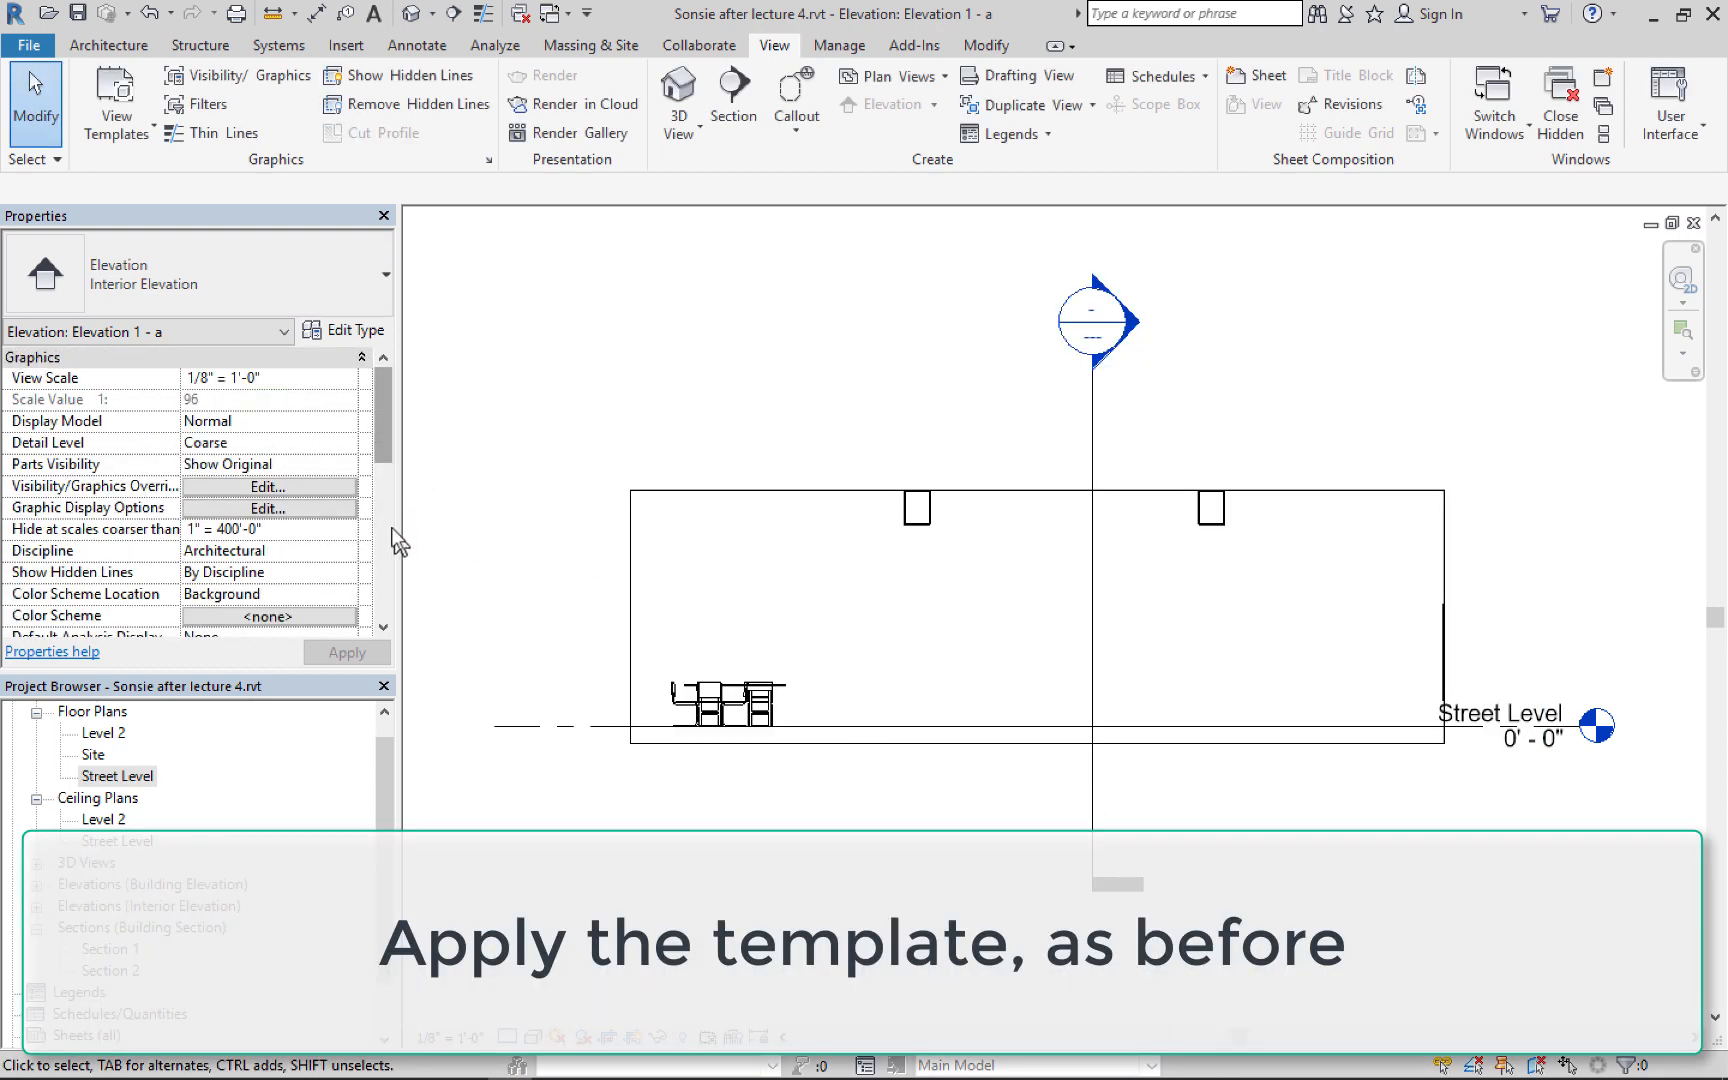
drag(379, 446, 377, 566)
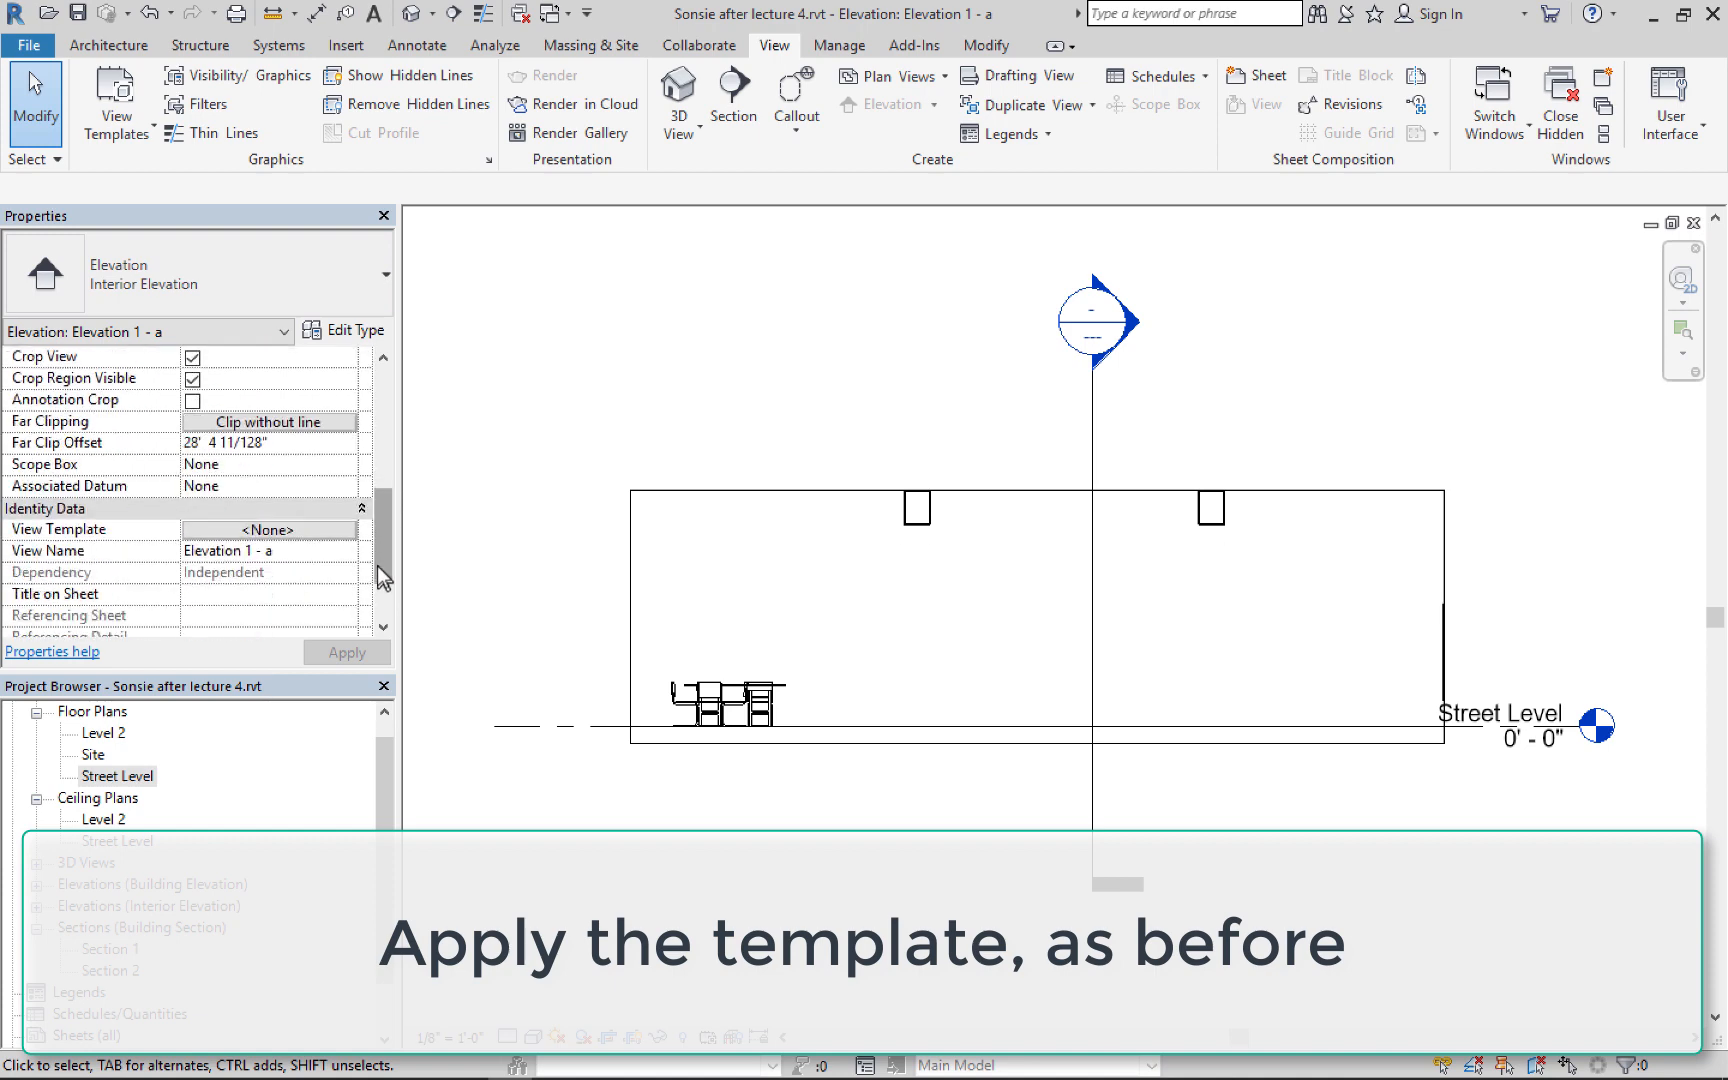
click(305, 531)
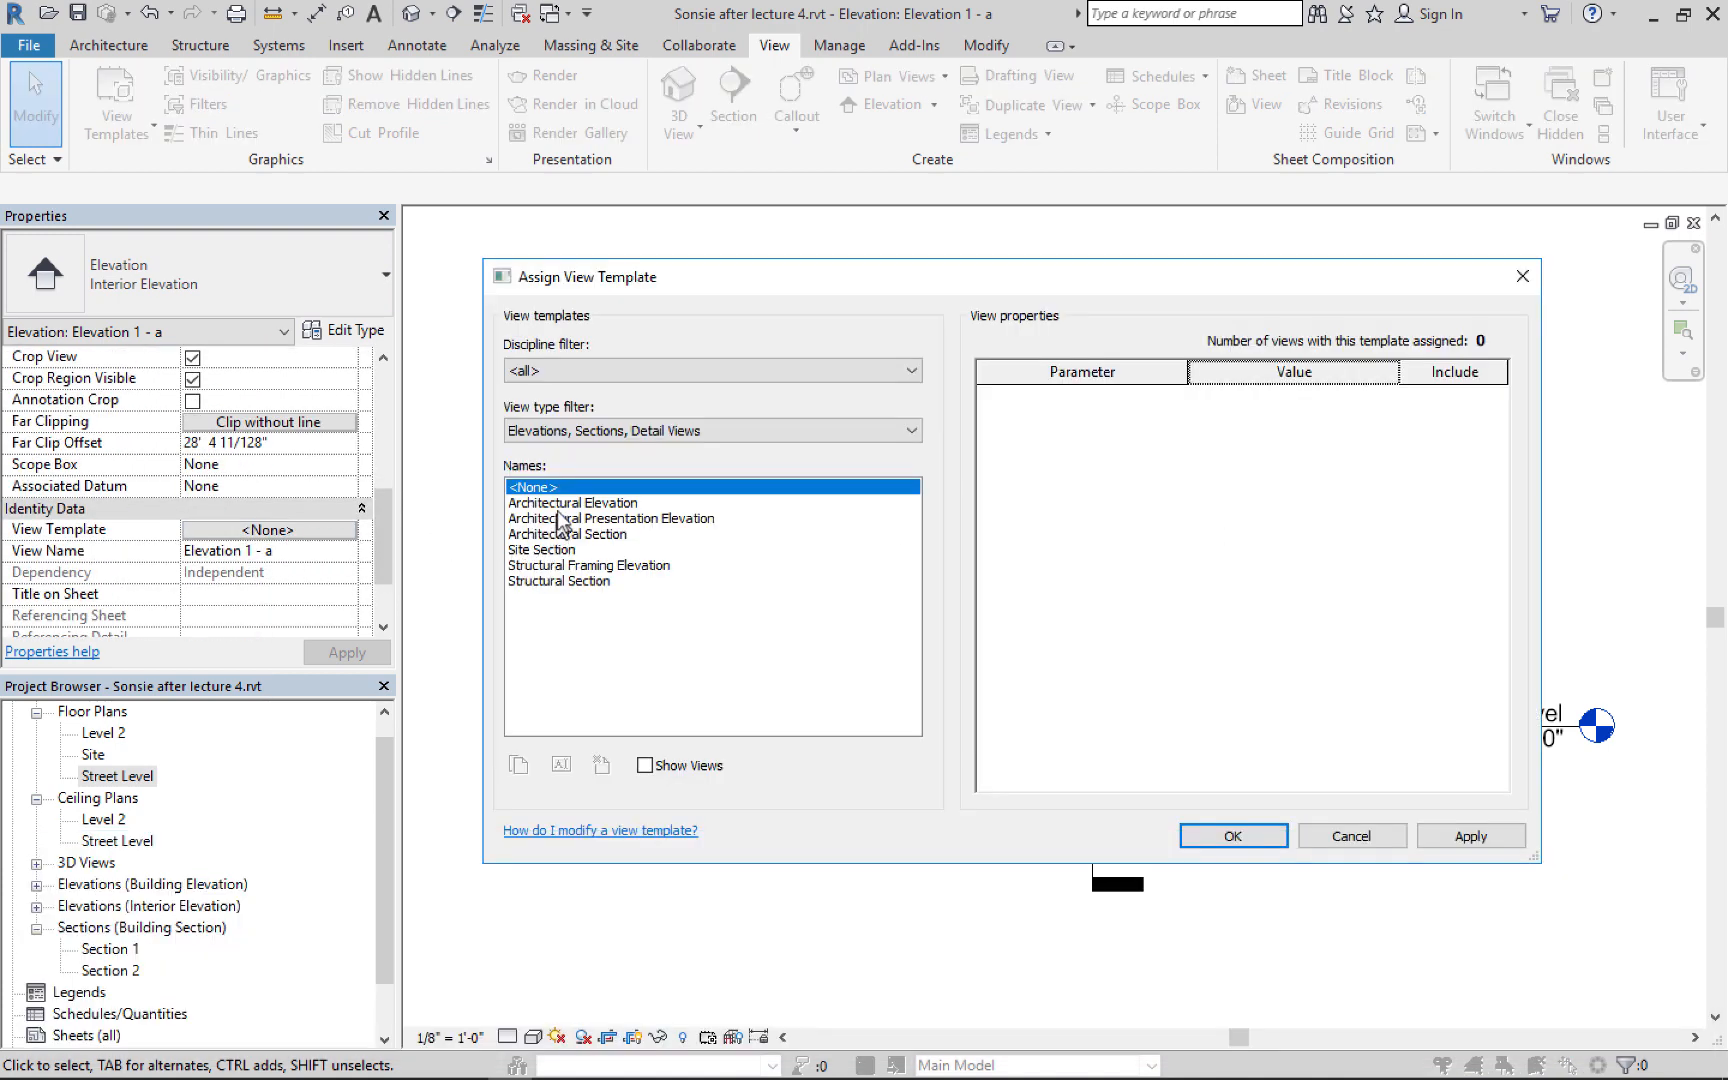
click(565, 503)
key(Return)
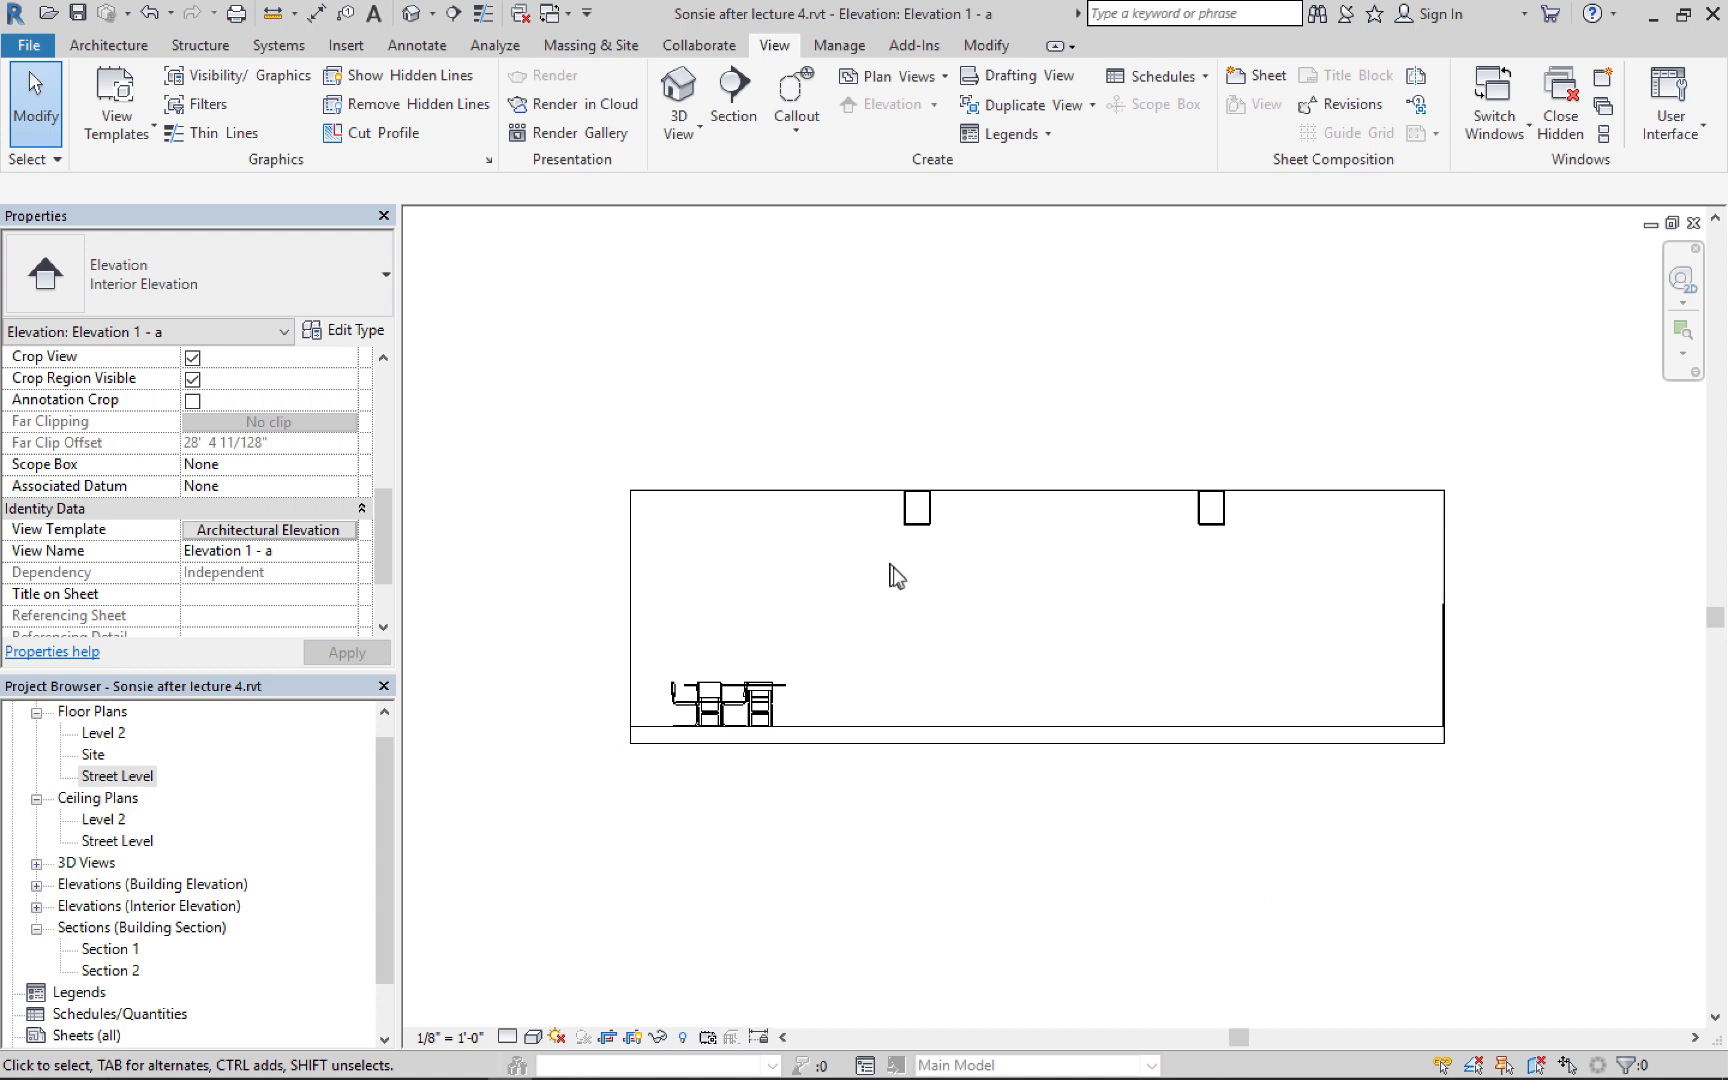
Adjust the lower edge of the elevation's crop region to the top of the floor so the floor is cropped out
scroll(994, 639, up, 2)
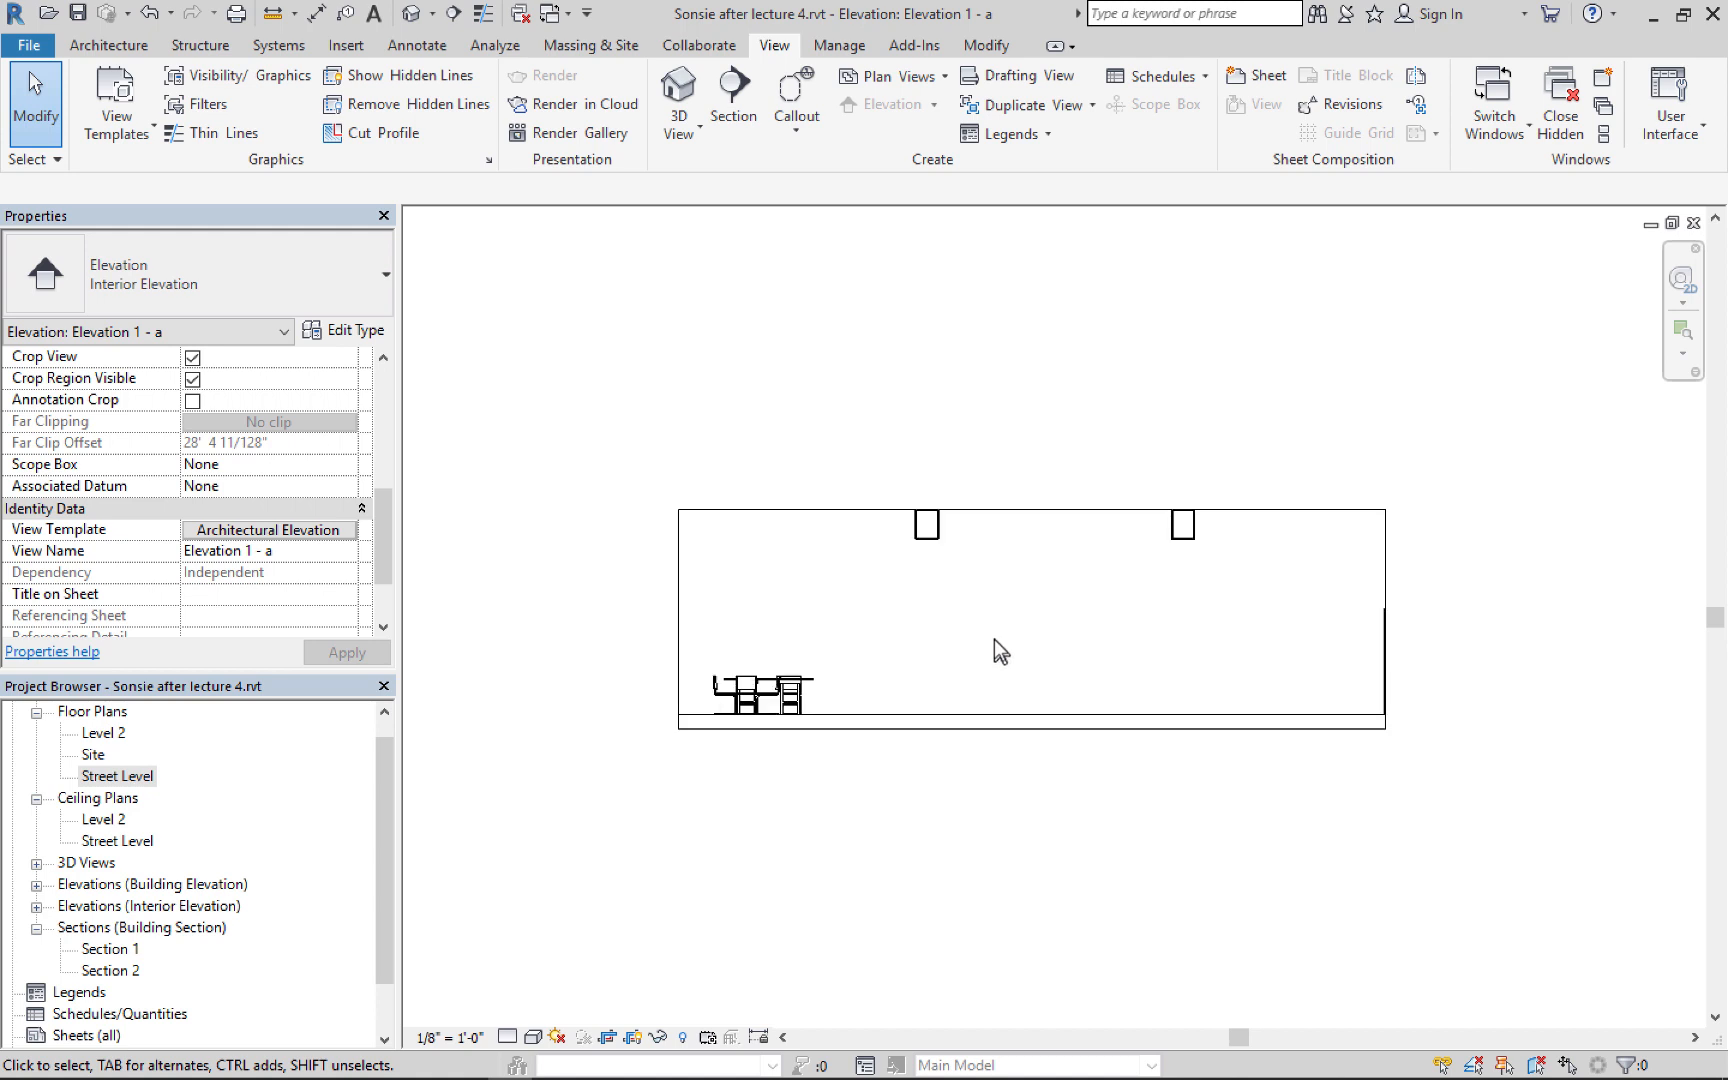
scroll(994, 639, up, 2)
middle_drag(1030, 648, 1020, 652)
click(622, 427)
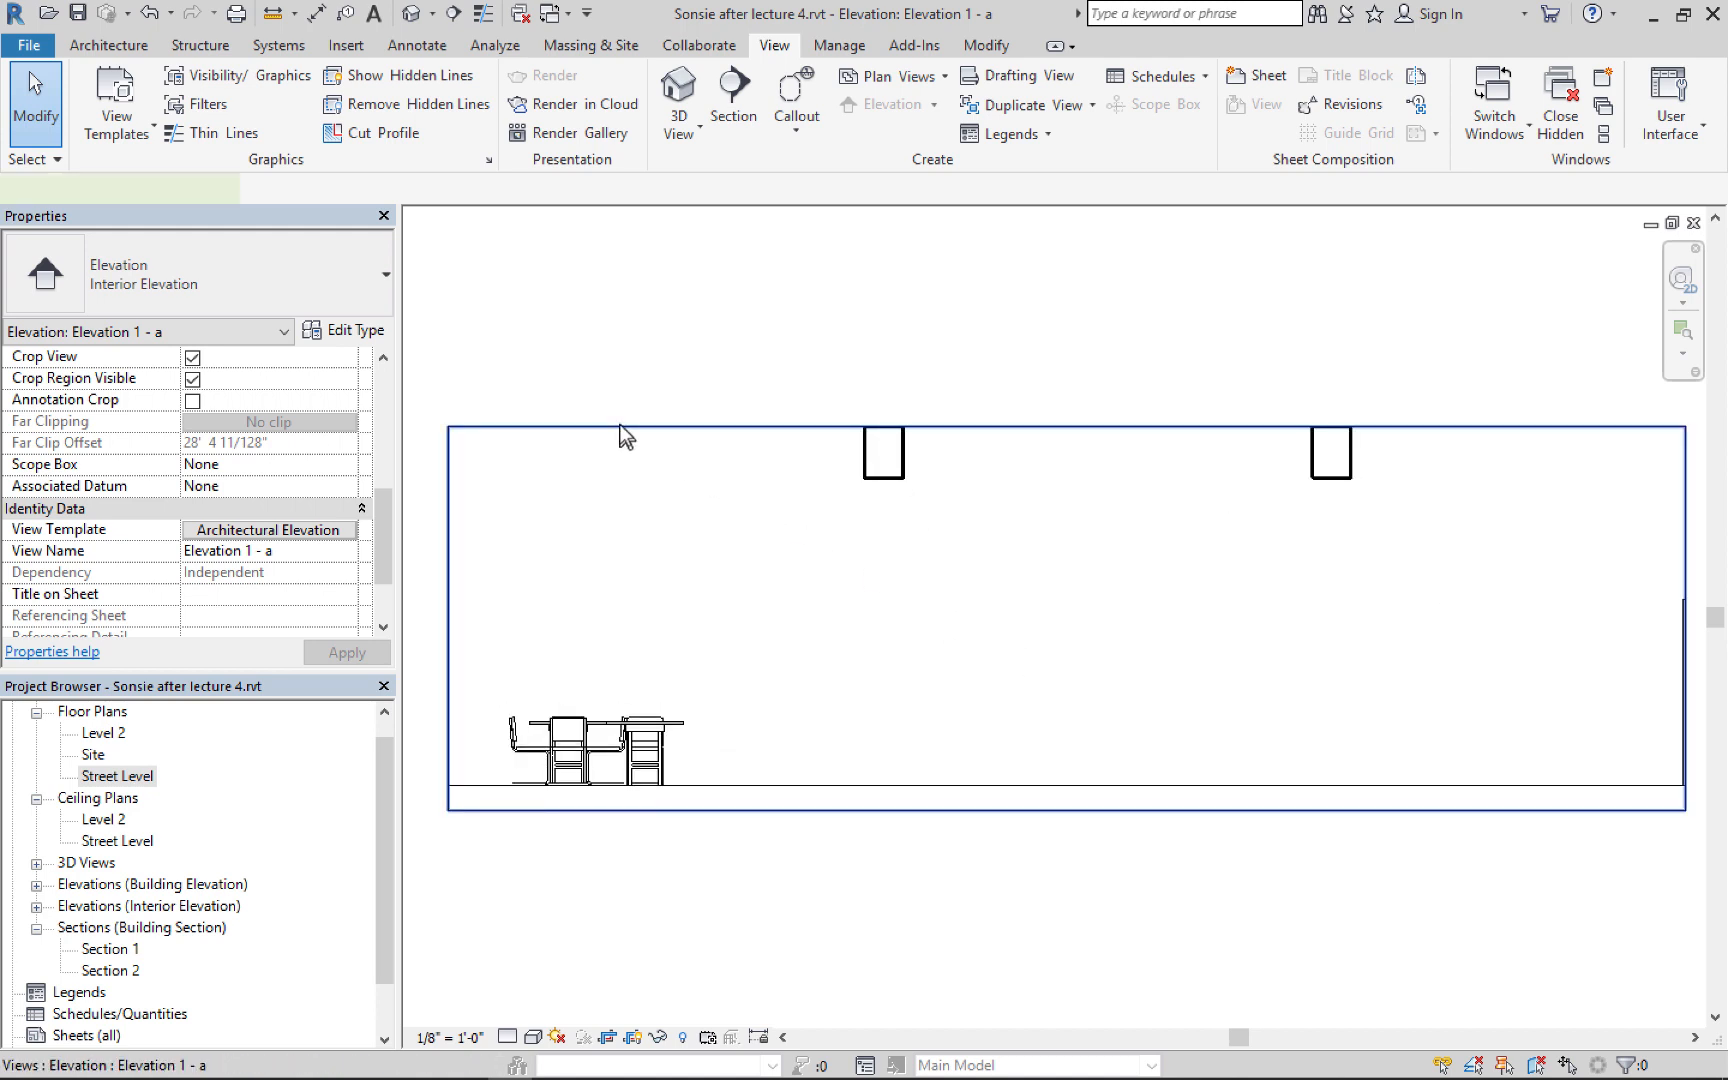
click(1066, 811)
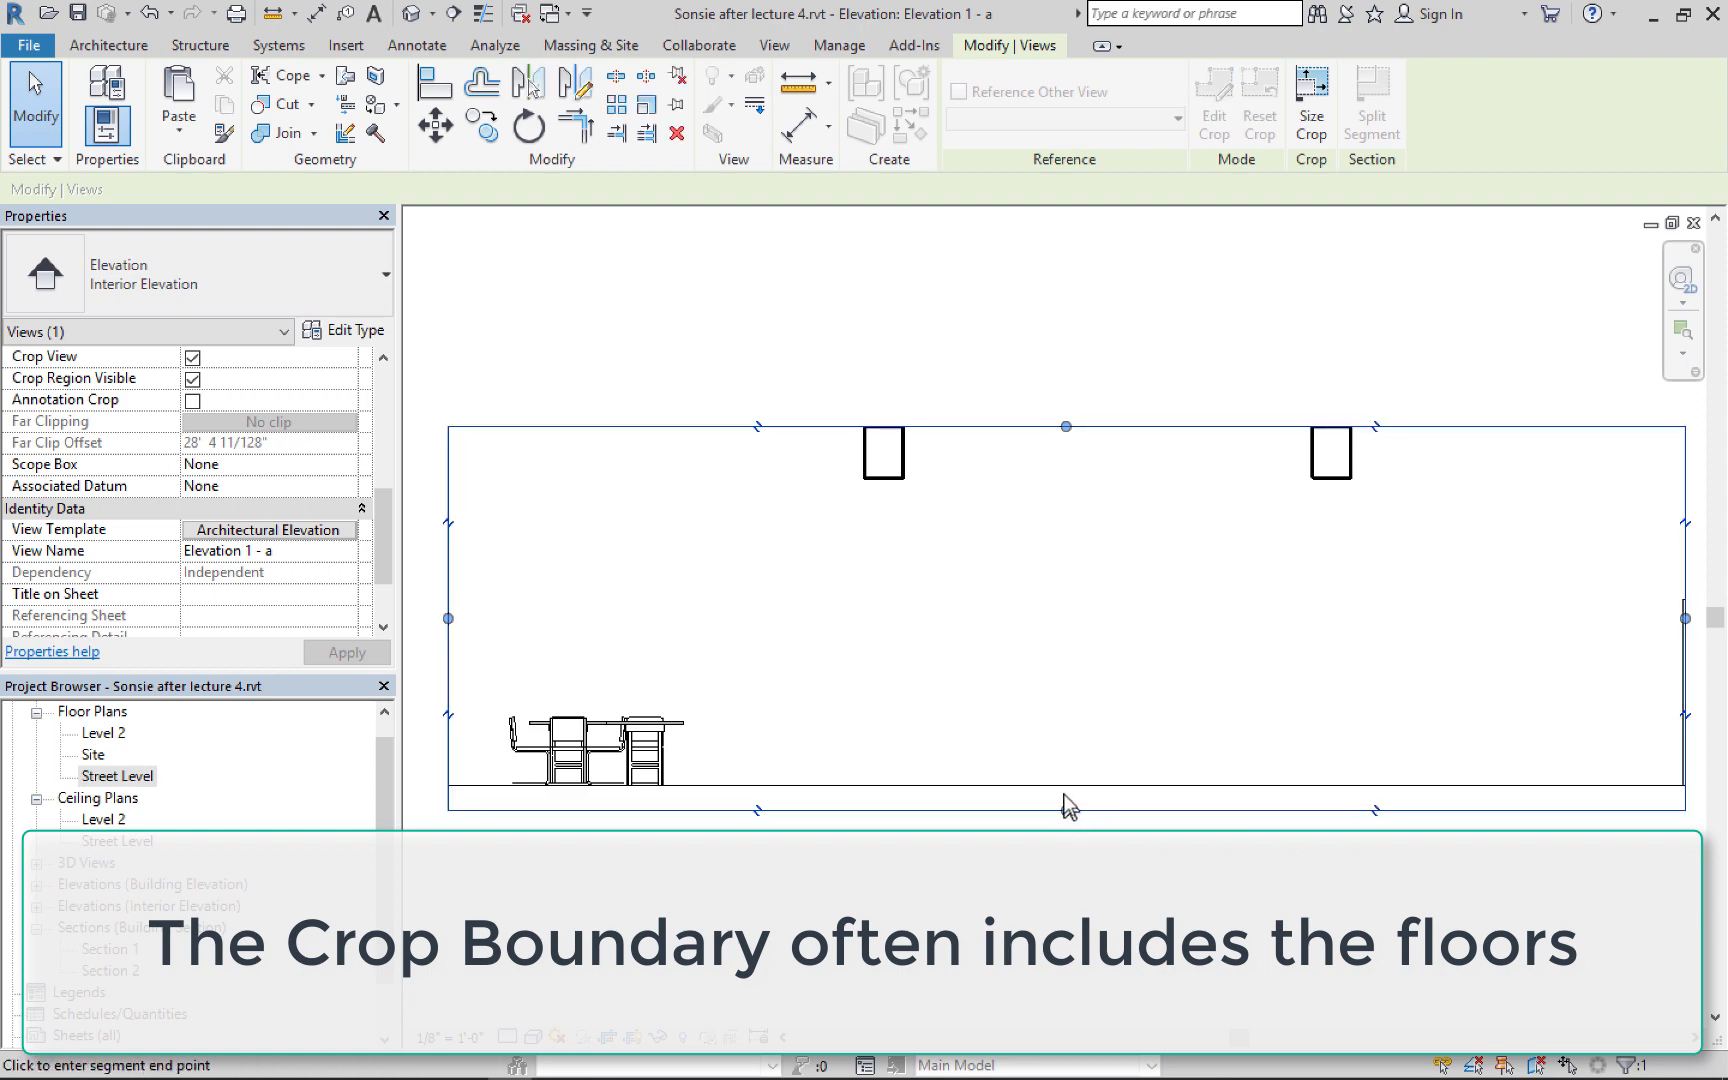
click(1066, 809)
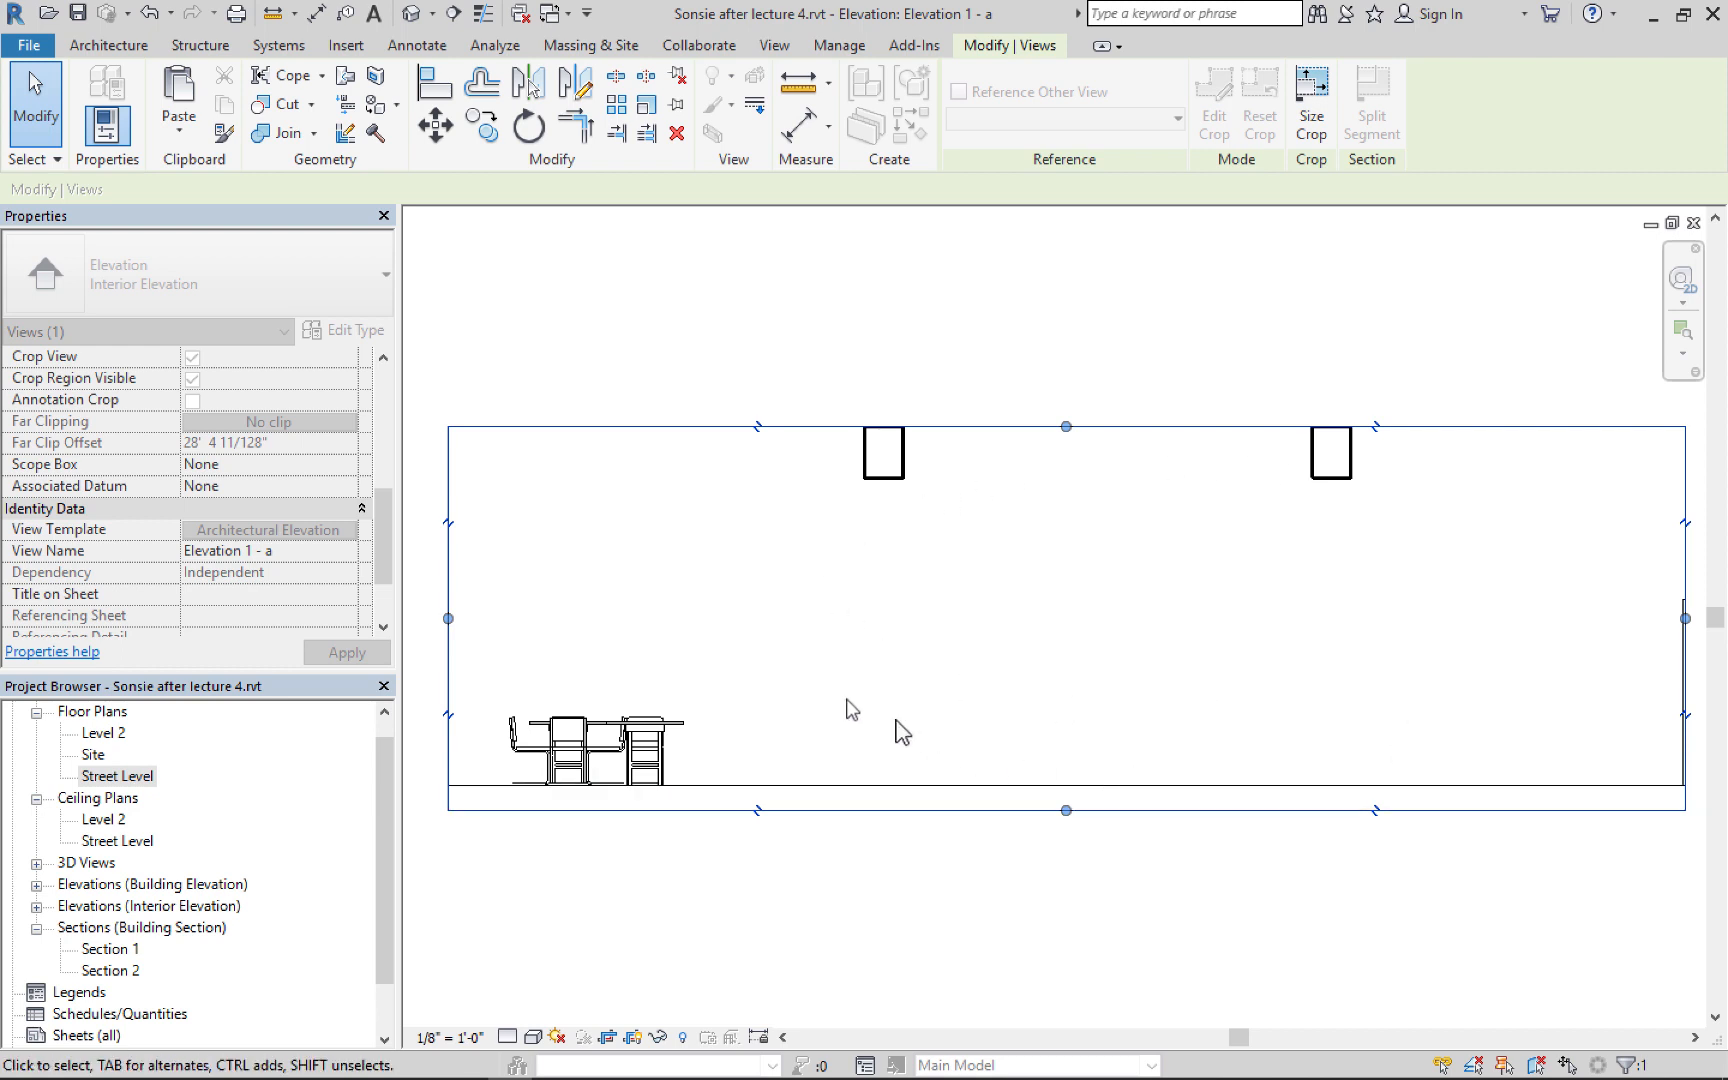
click(1067, 811)
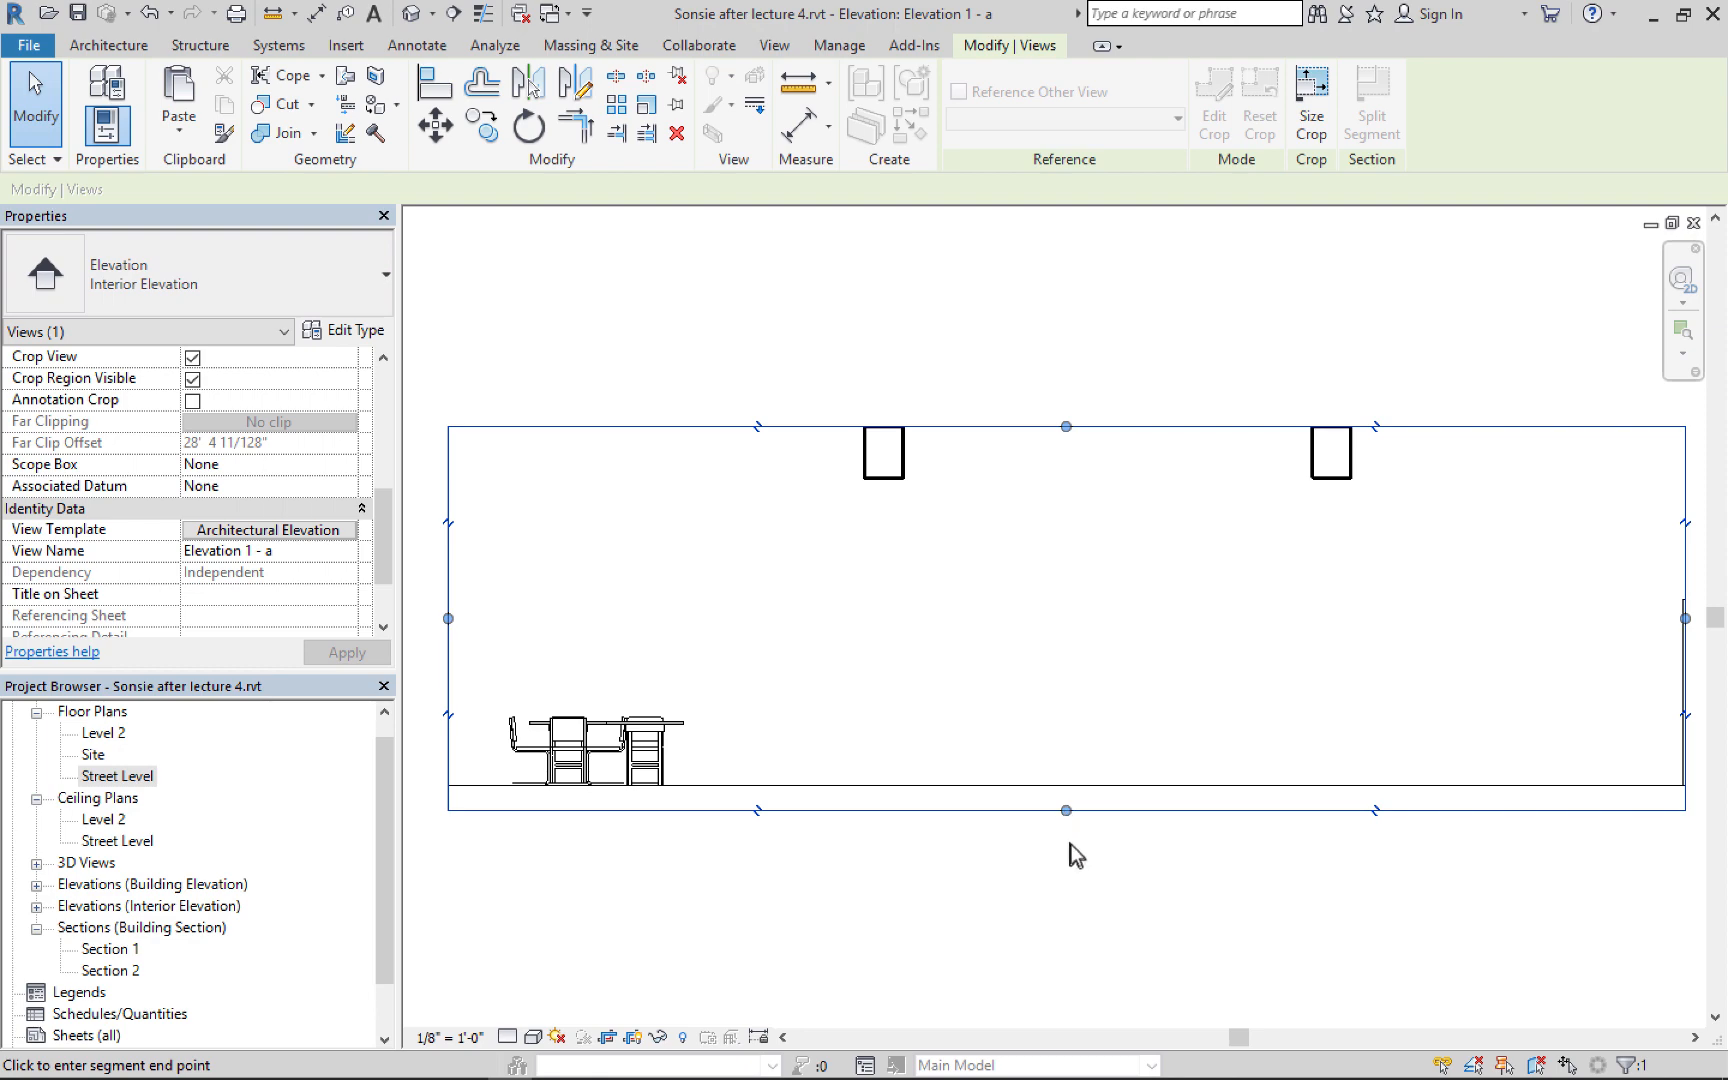
click(1068, 831)
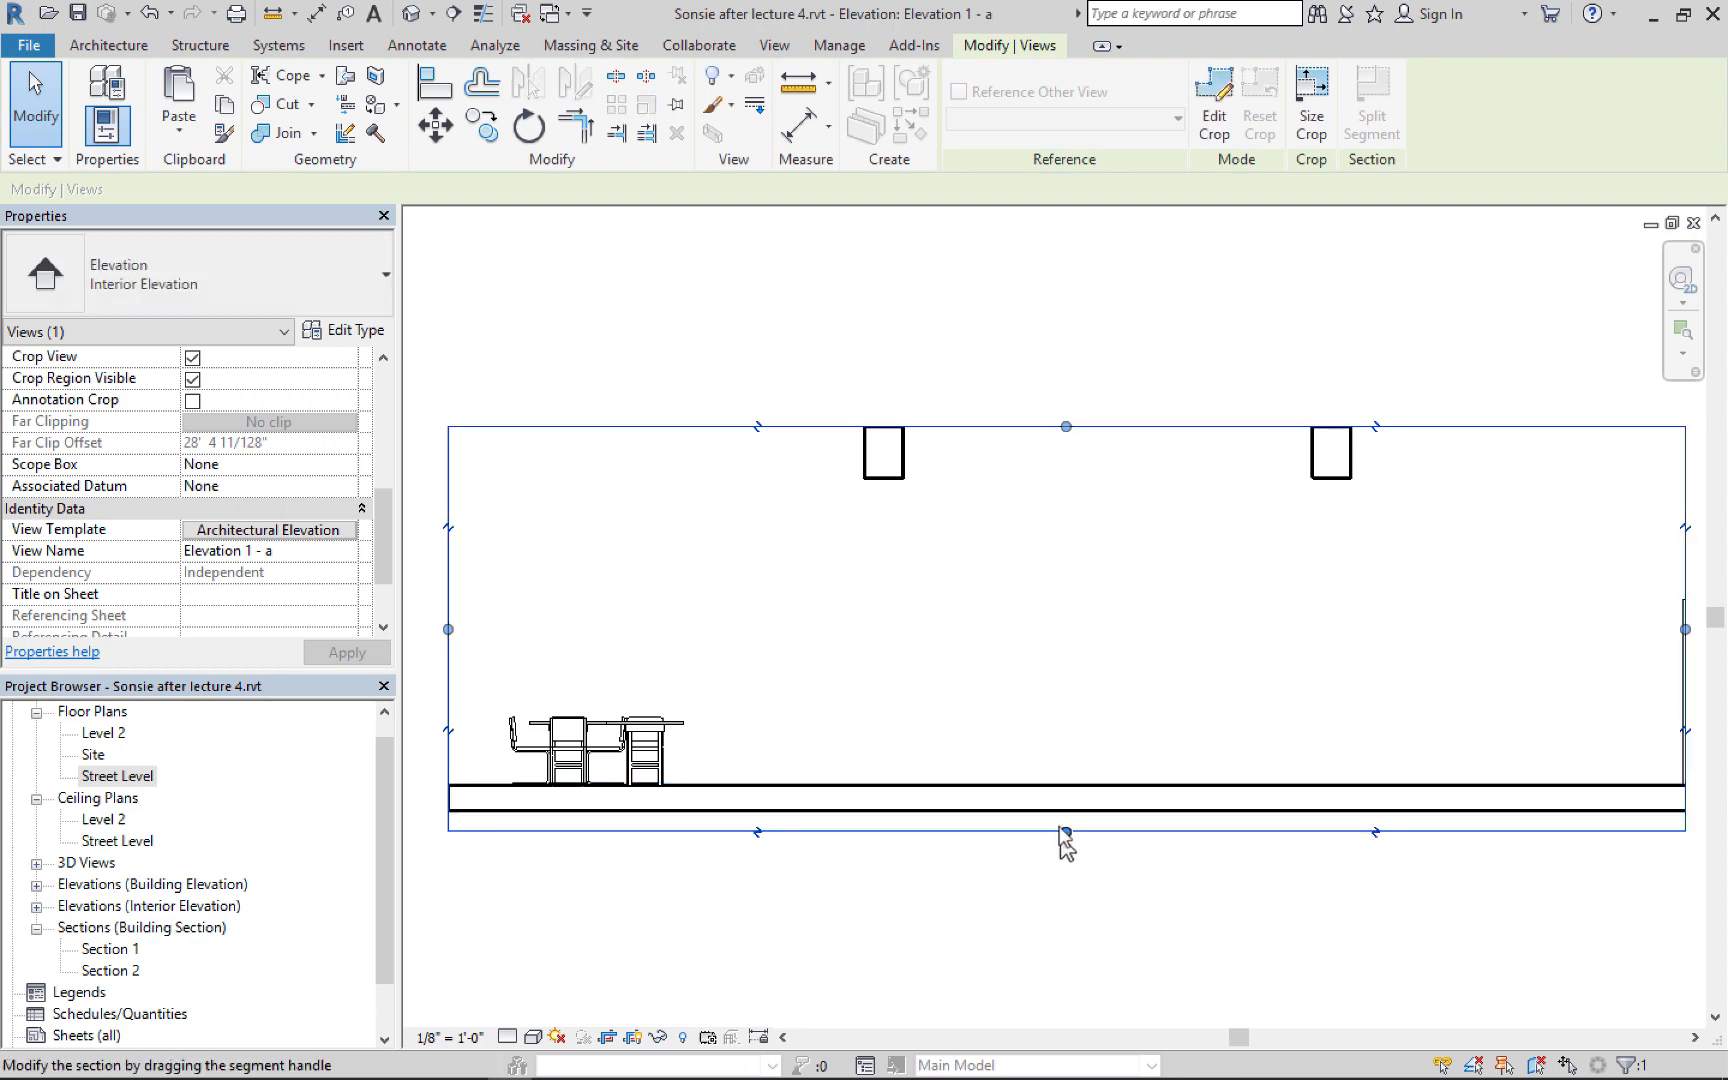
drag(1065, 831, 1048, 784)
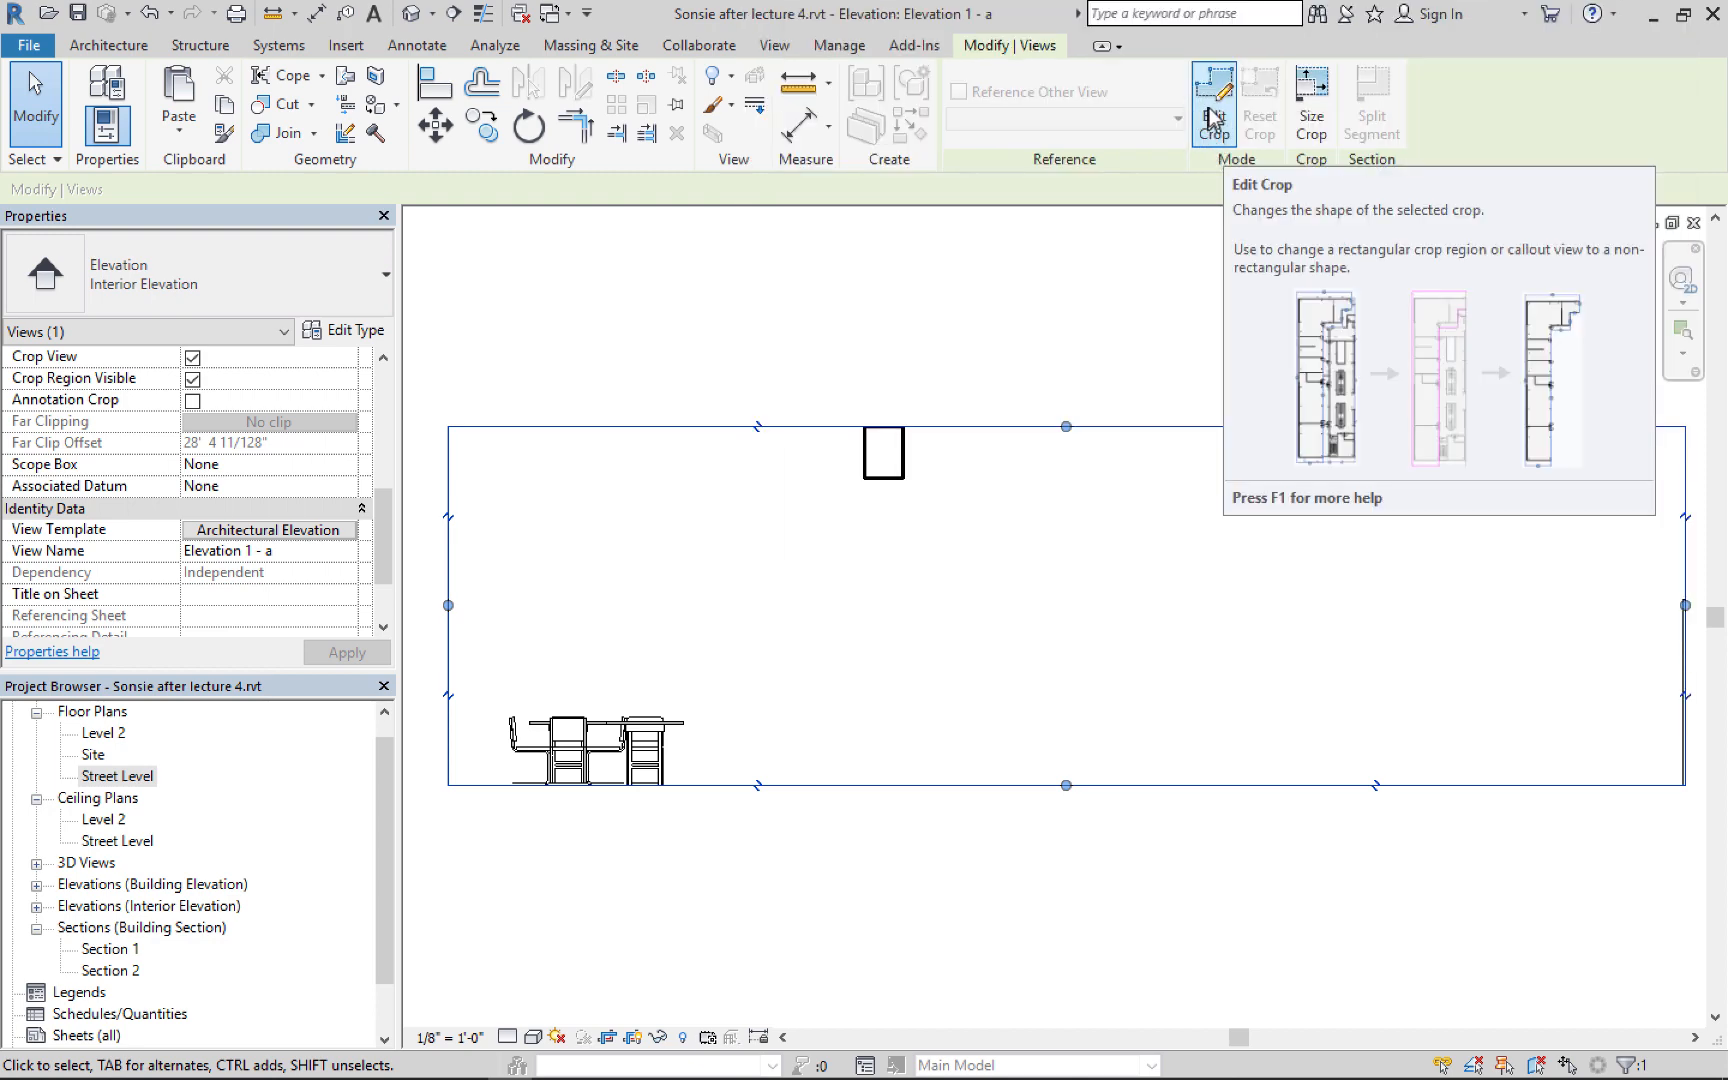
Edit the crop region's profile, shortening its top line to the right beam enclosure and tracing lines around that beam's outline
click(1213, 118)
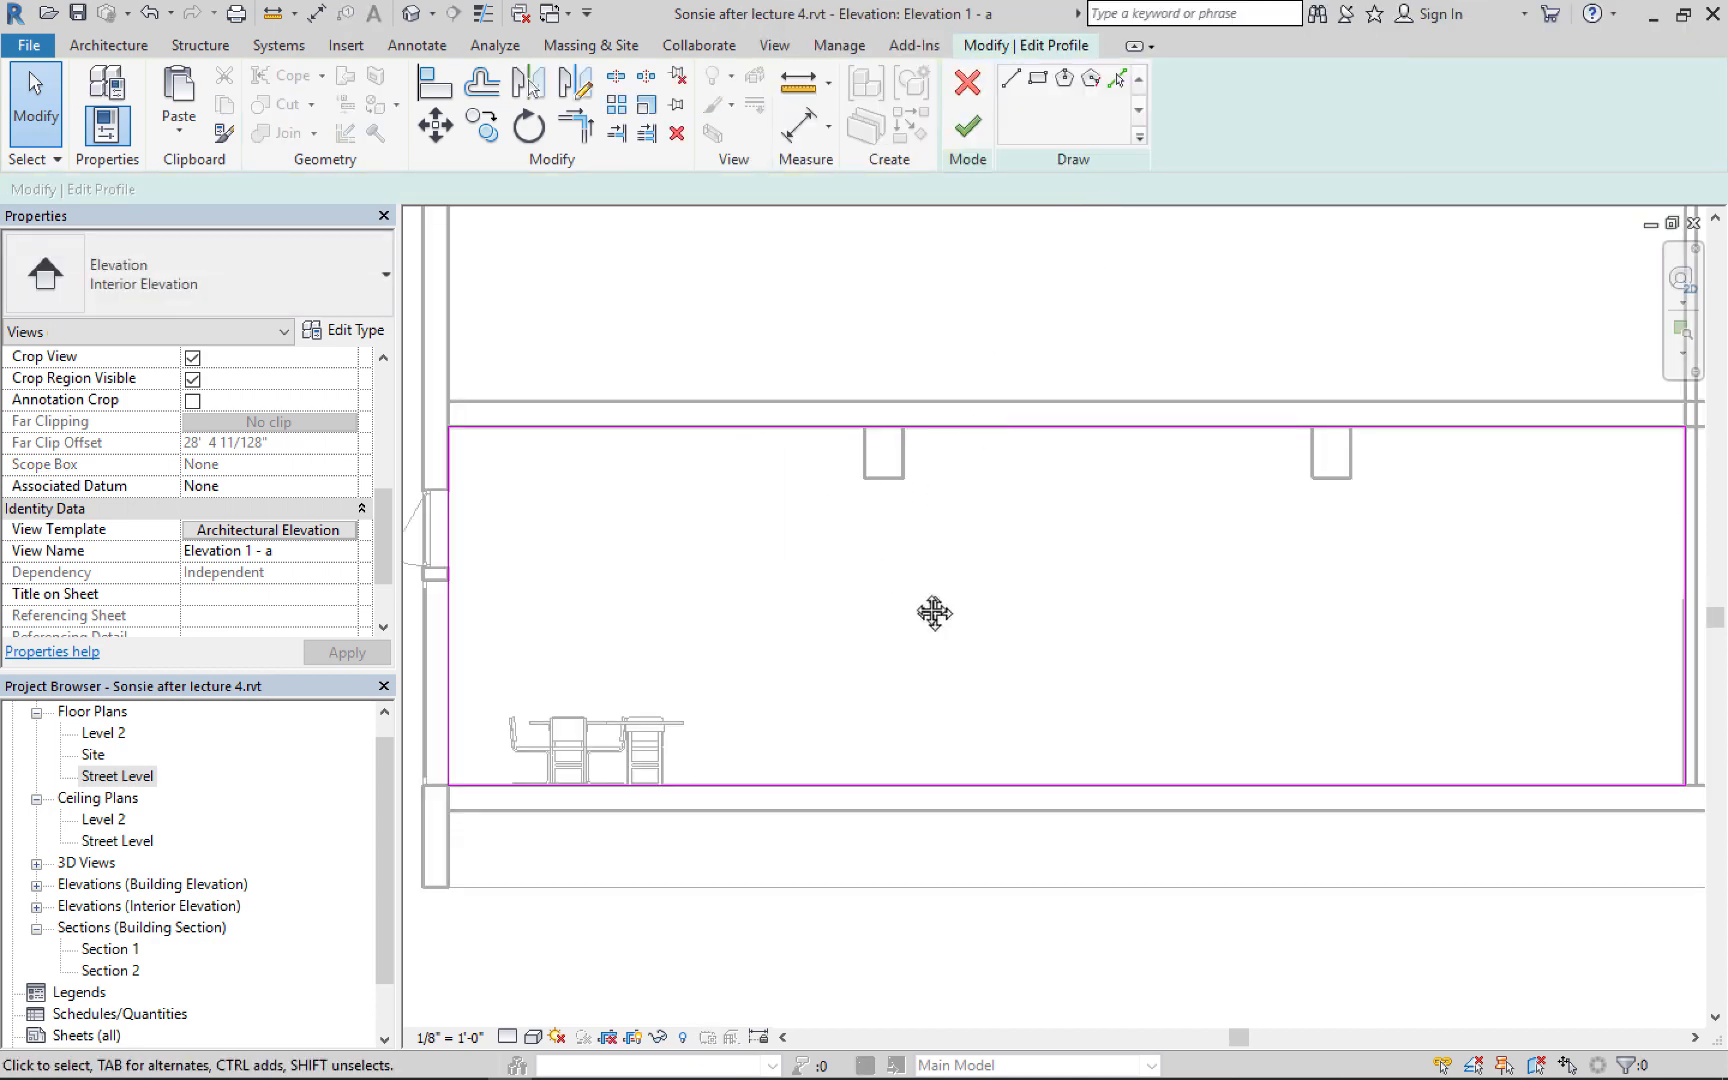
scroll(934, 613, down, 2)
click(666, 480)
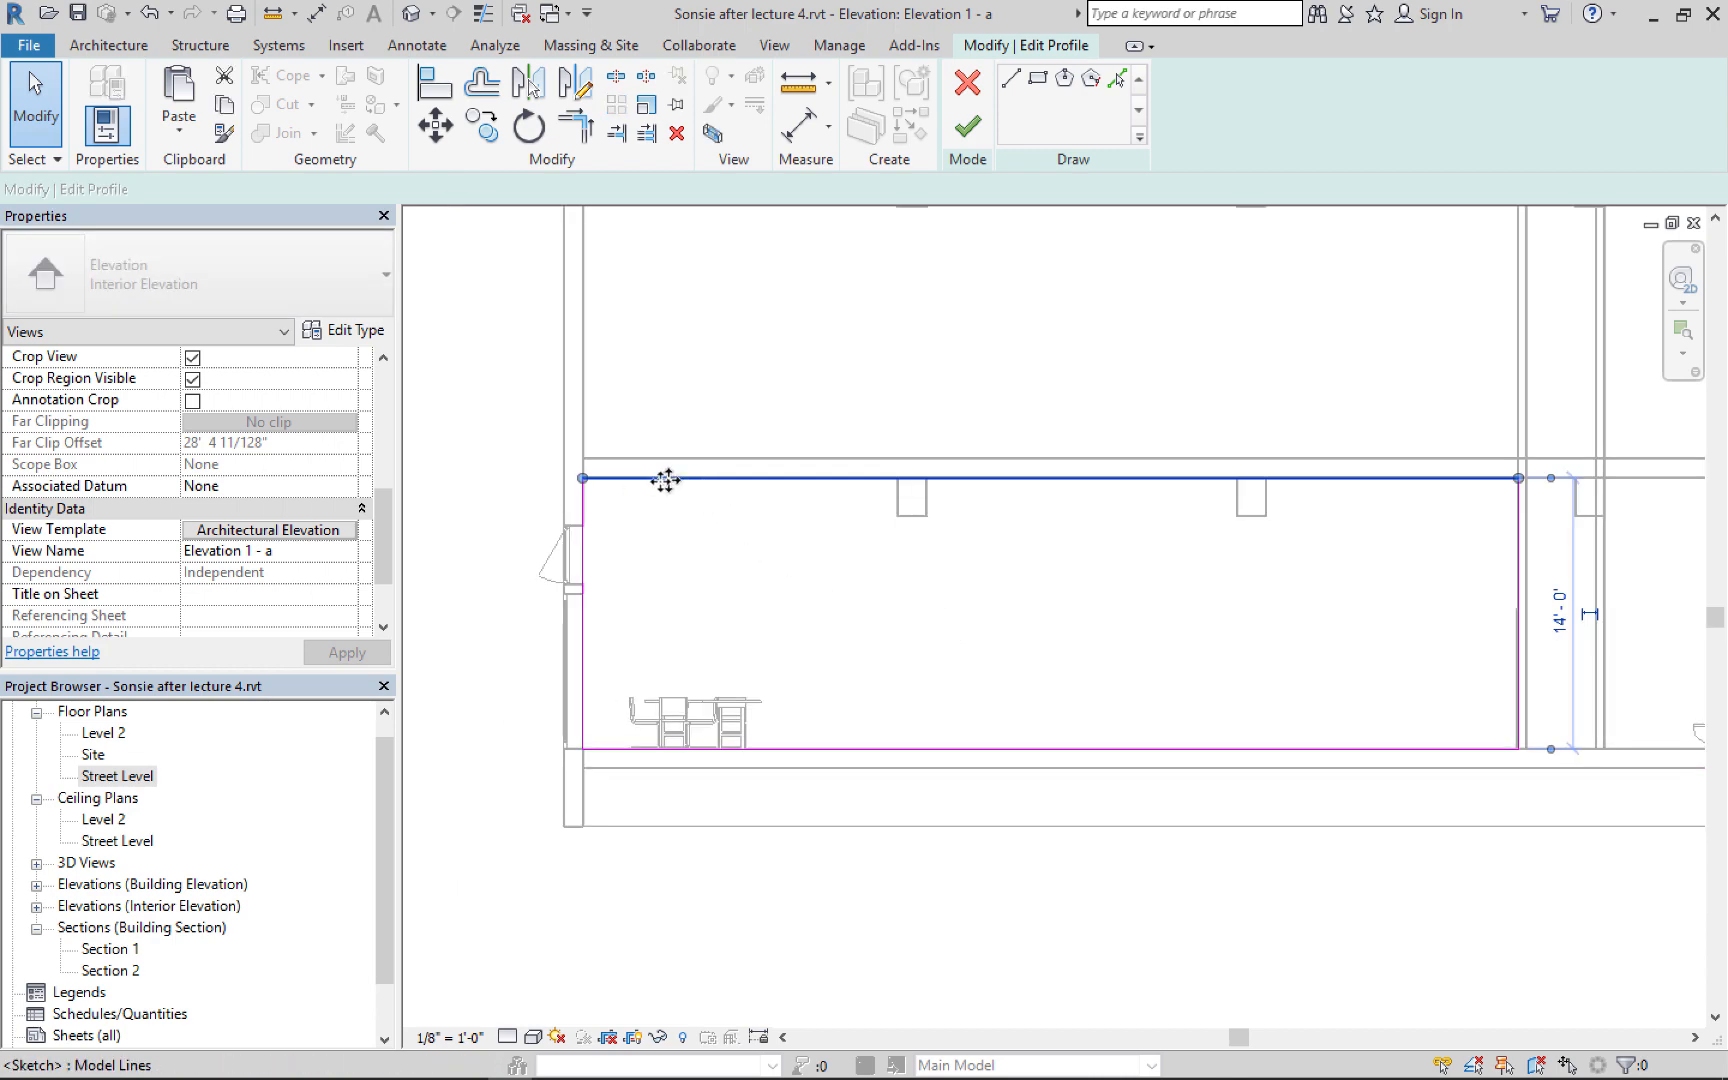
mouse_move(583, 478)
mouse_down()
mouse_move(1165, 494)
mouse_move(1266, 479)
mouse_up()
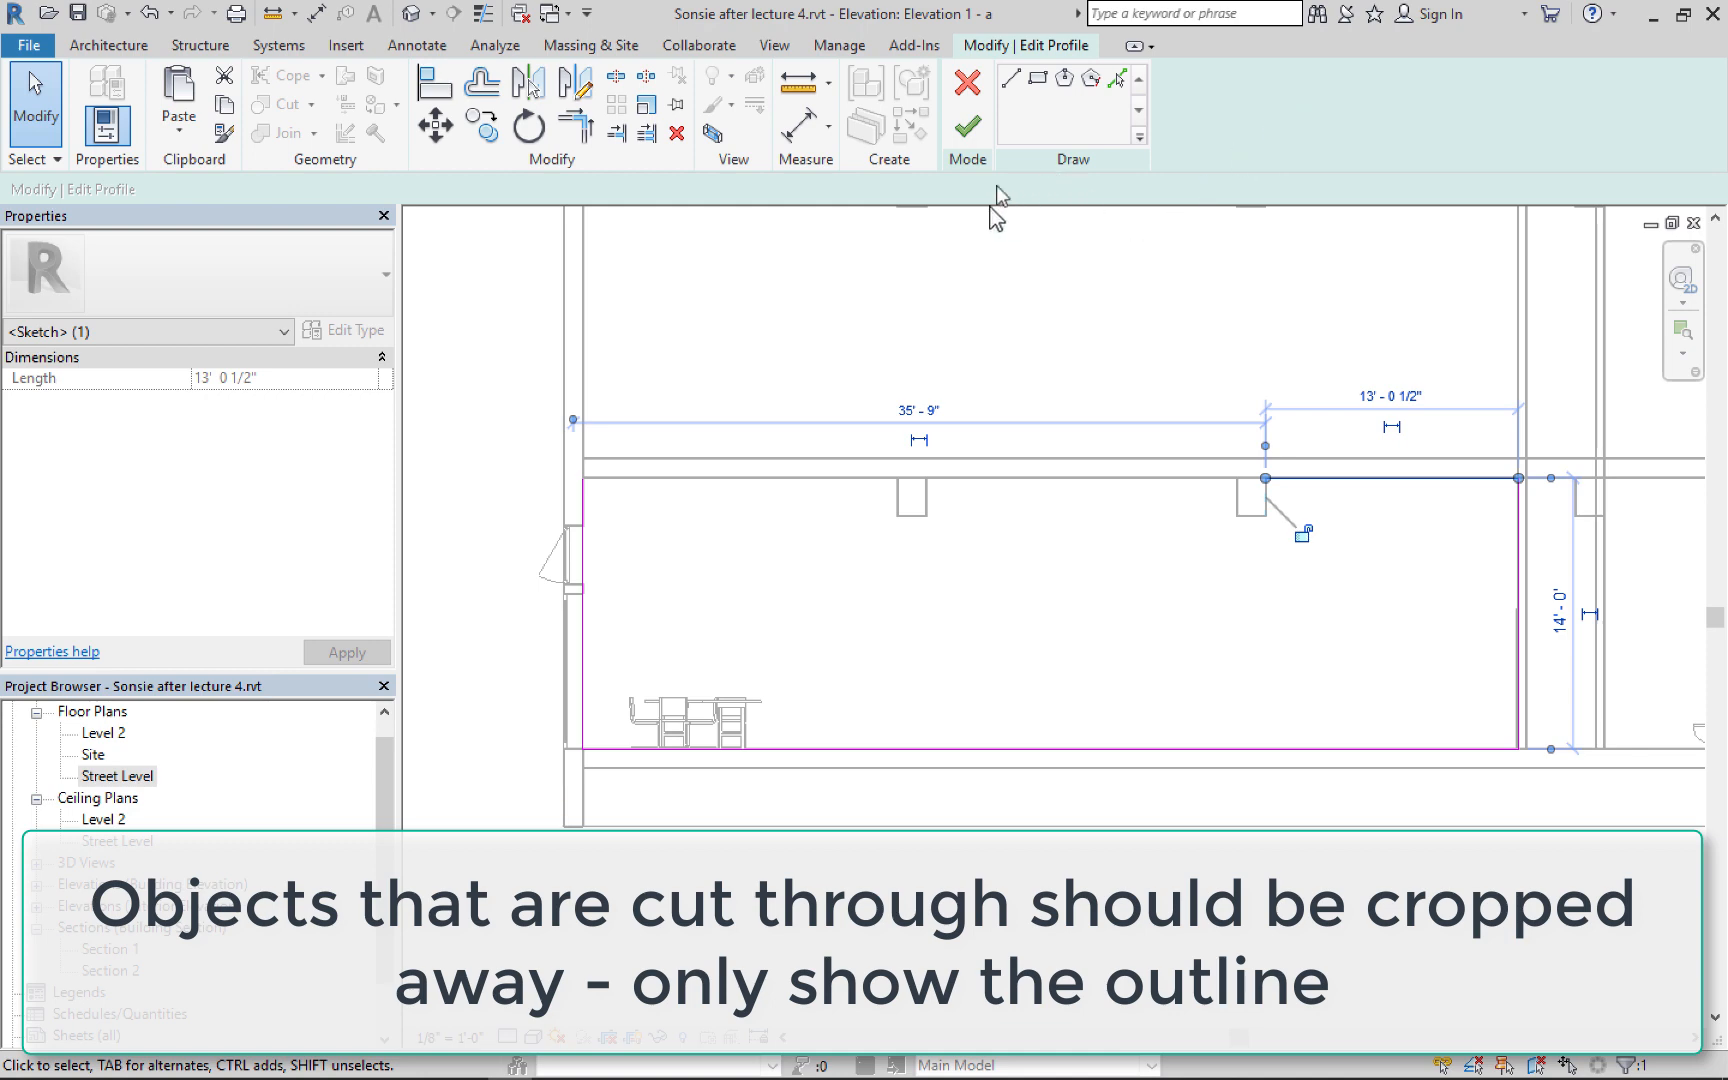
click(1011, 78)
click(1266, 478)
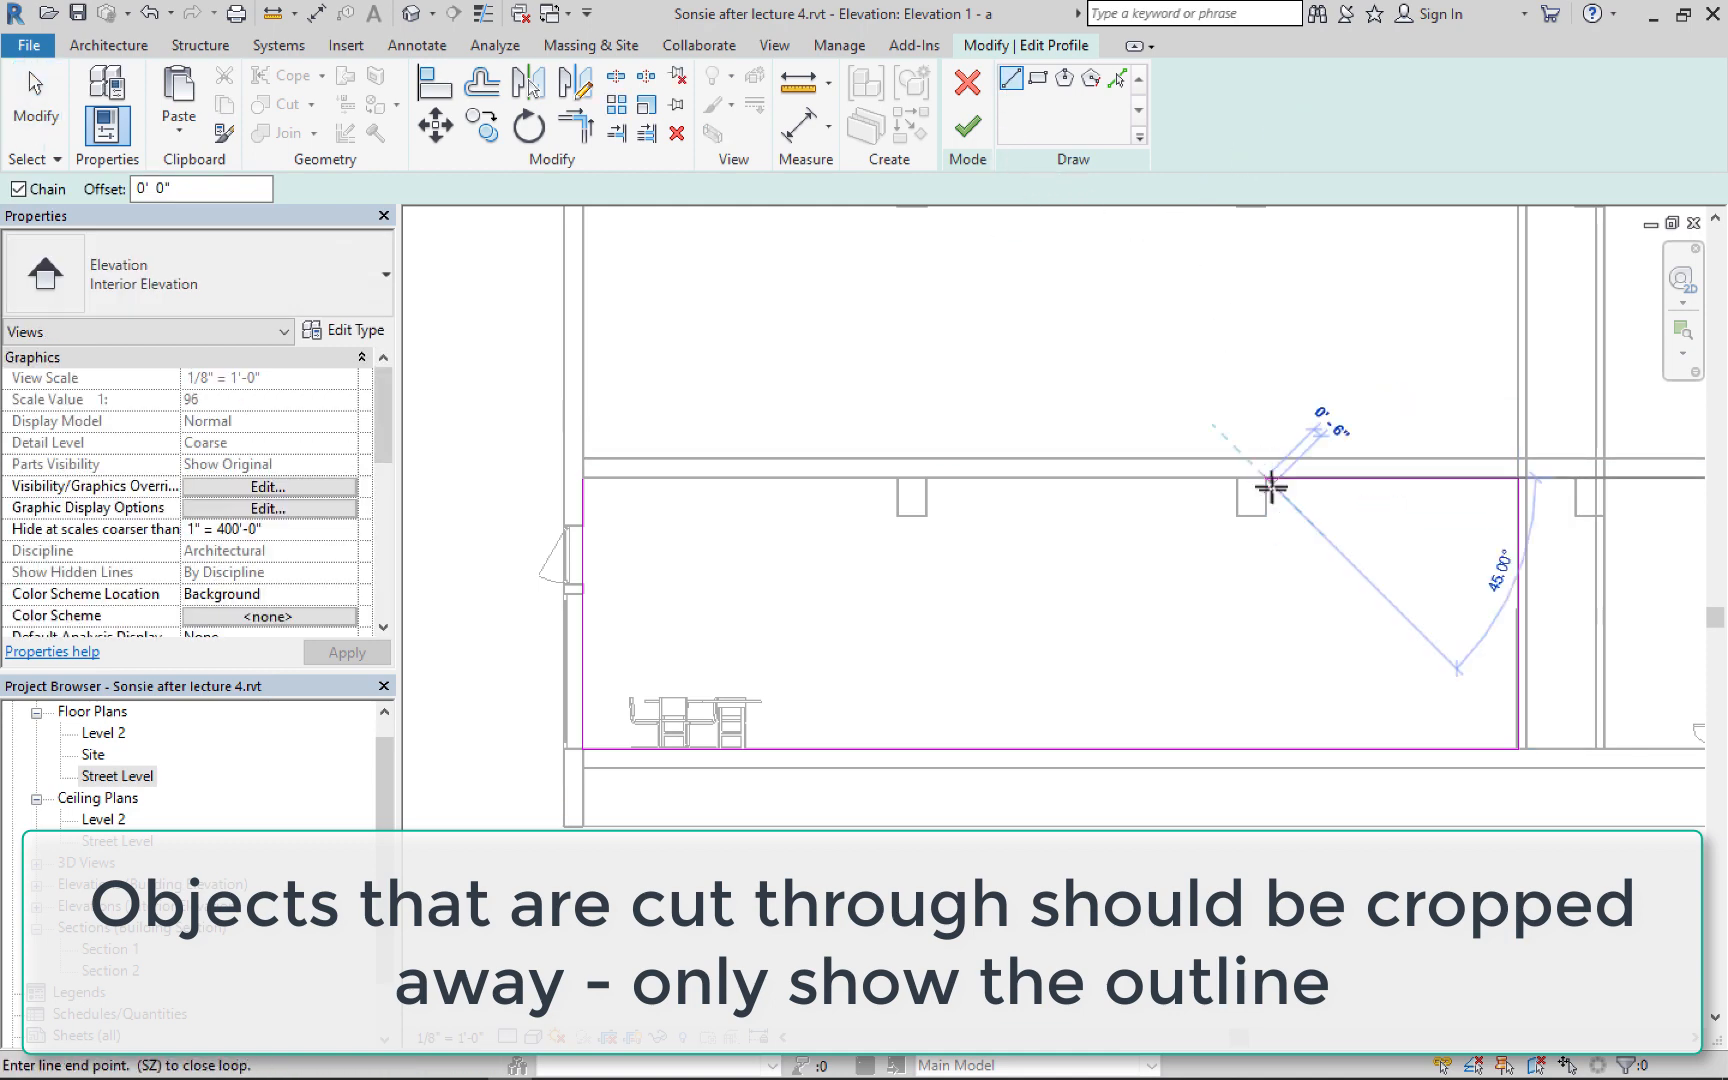
click(1266, 516)
click(1237, 516)
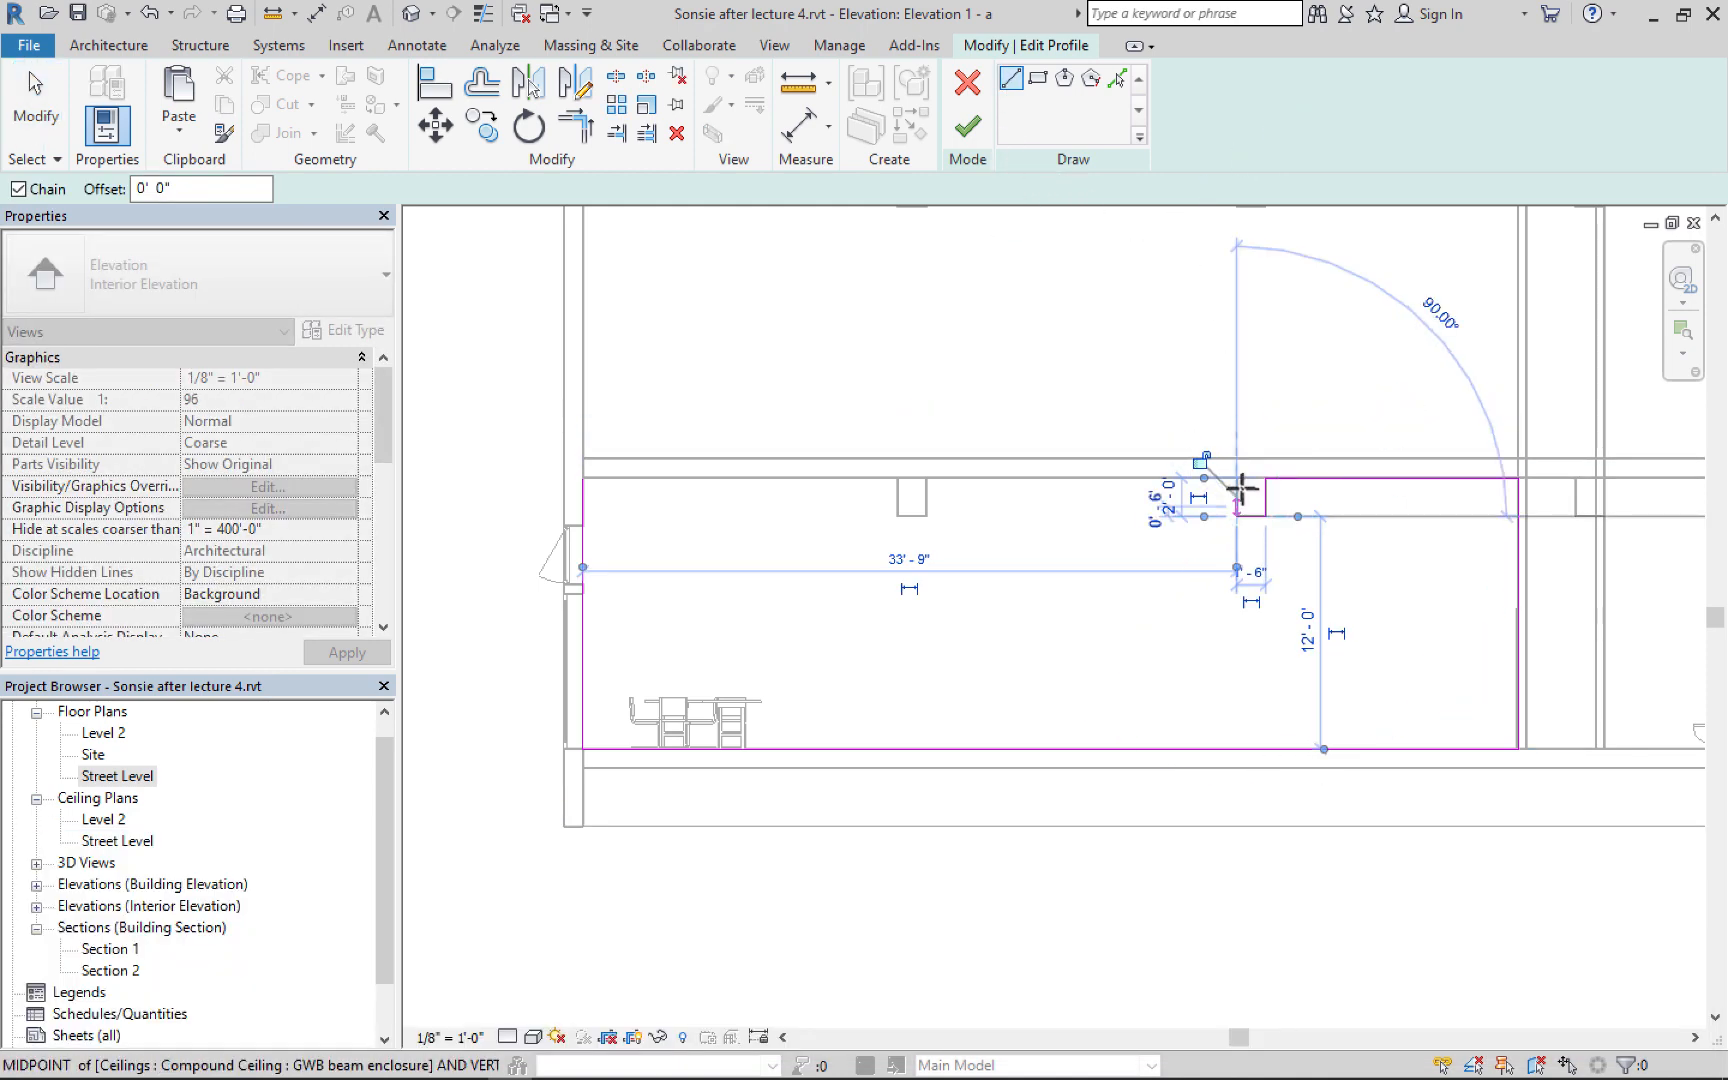
click(1237, 478)
Continue the crop profile around the left beam enclosure, close it at the upper-left room corner and finish the crop edit
click(926, 478)
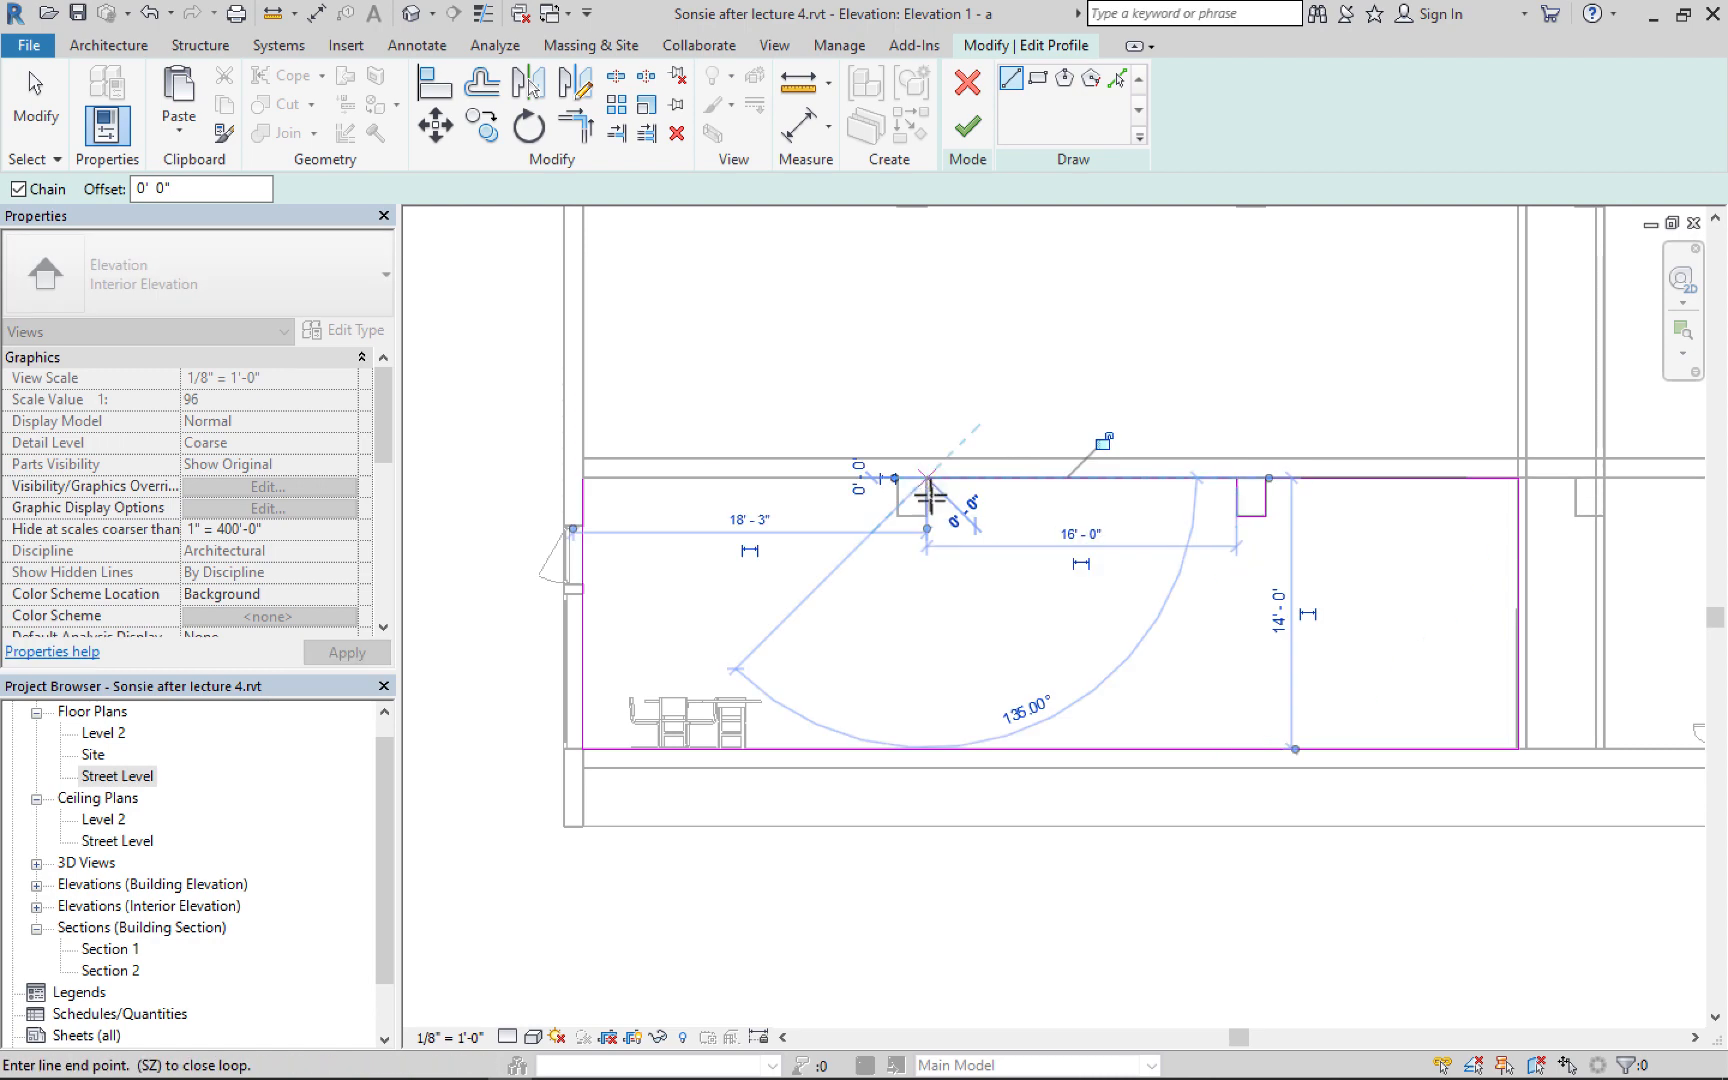
click(926, 516)
click(898, 516)
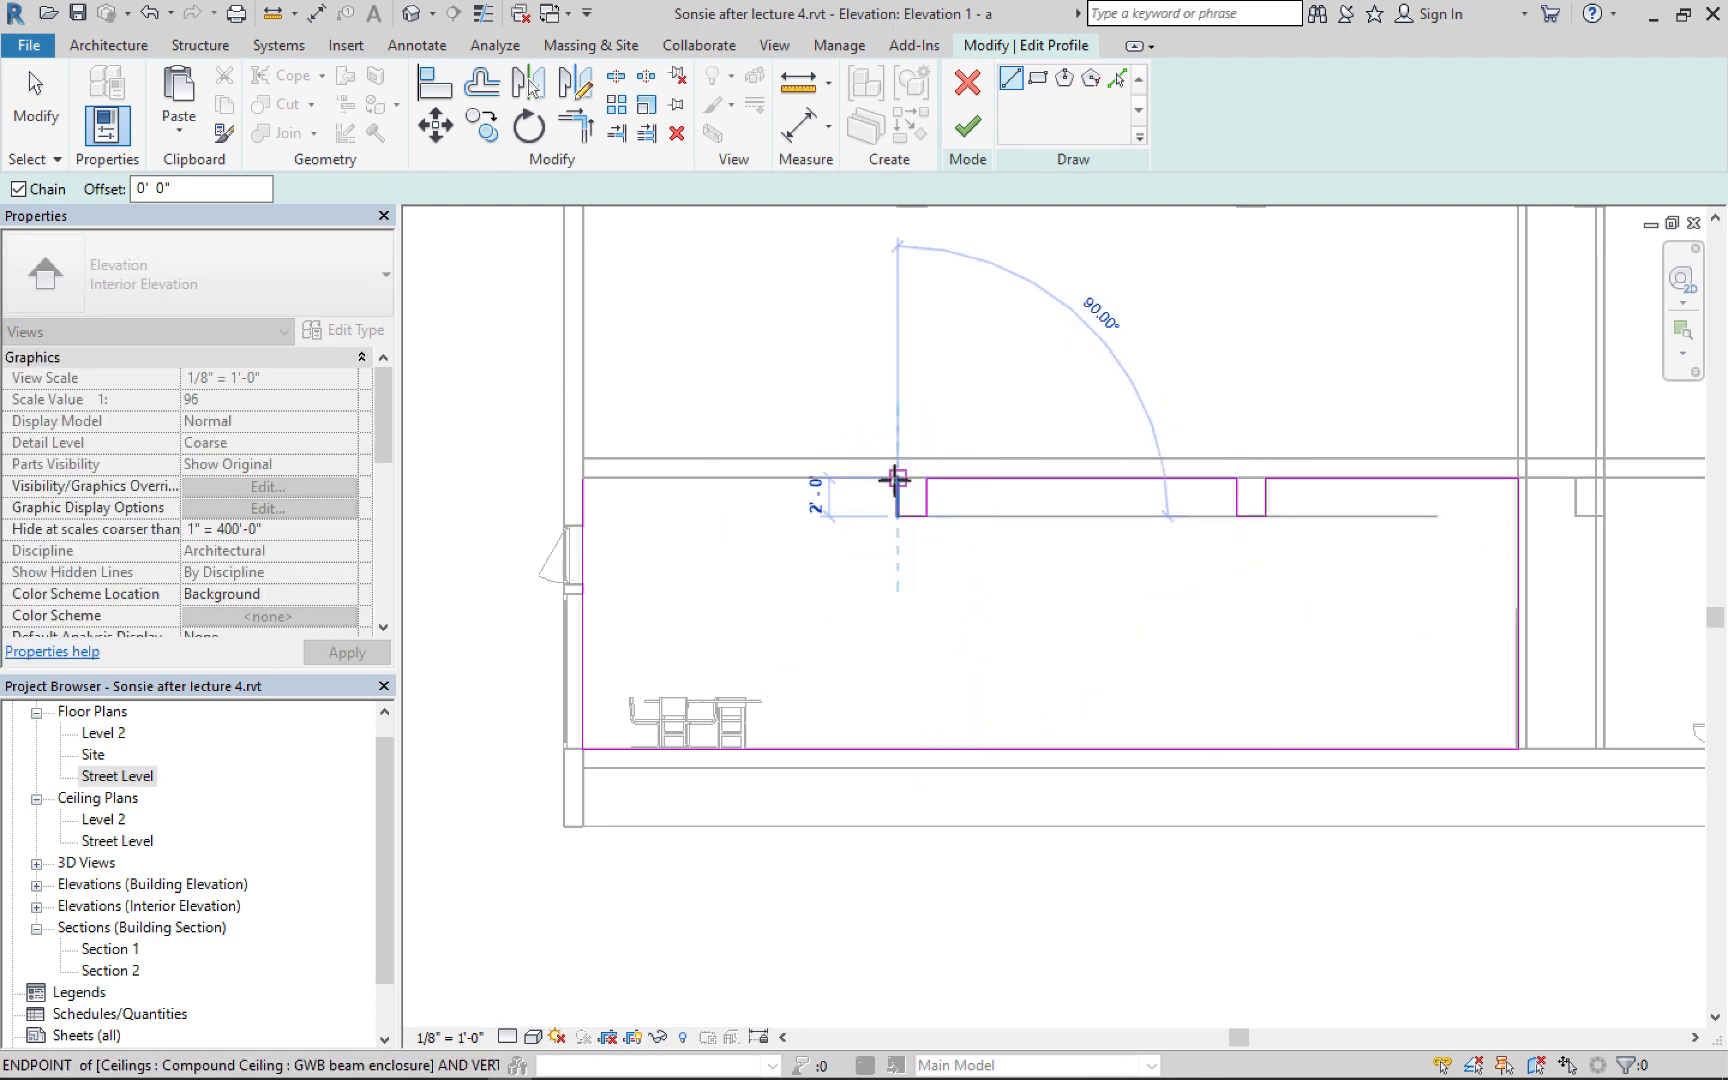
click(898, 478)
click(583, 478)
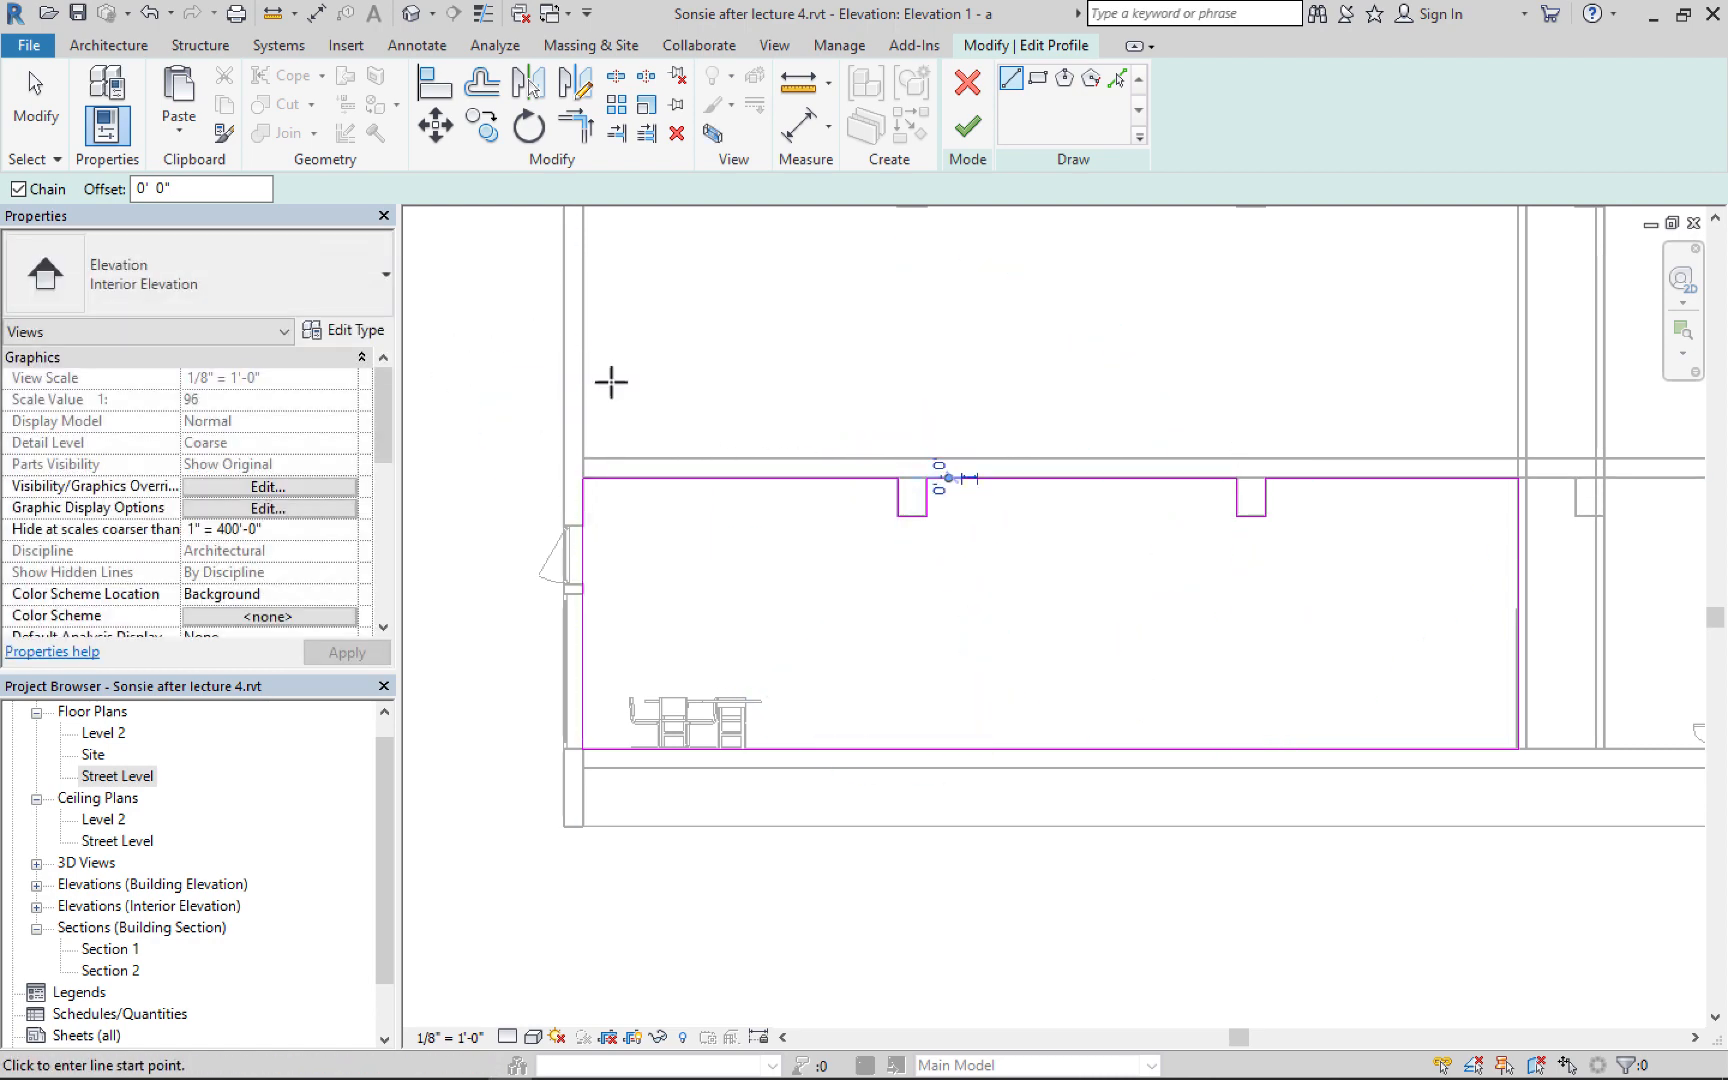
click(966, 128)
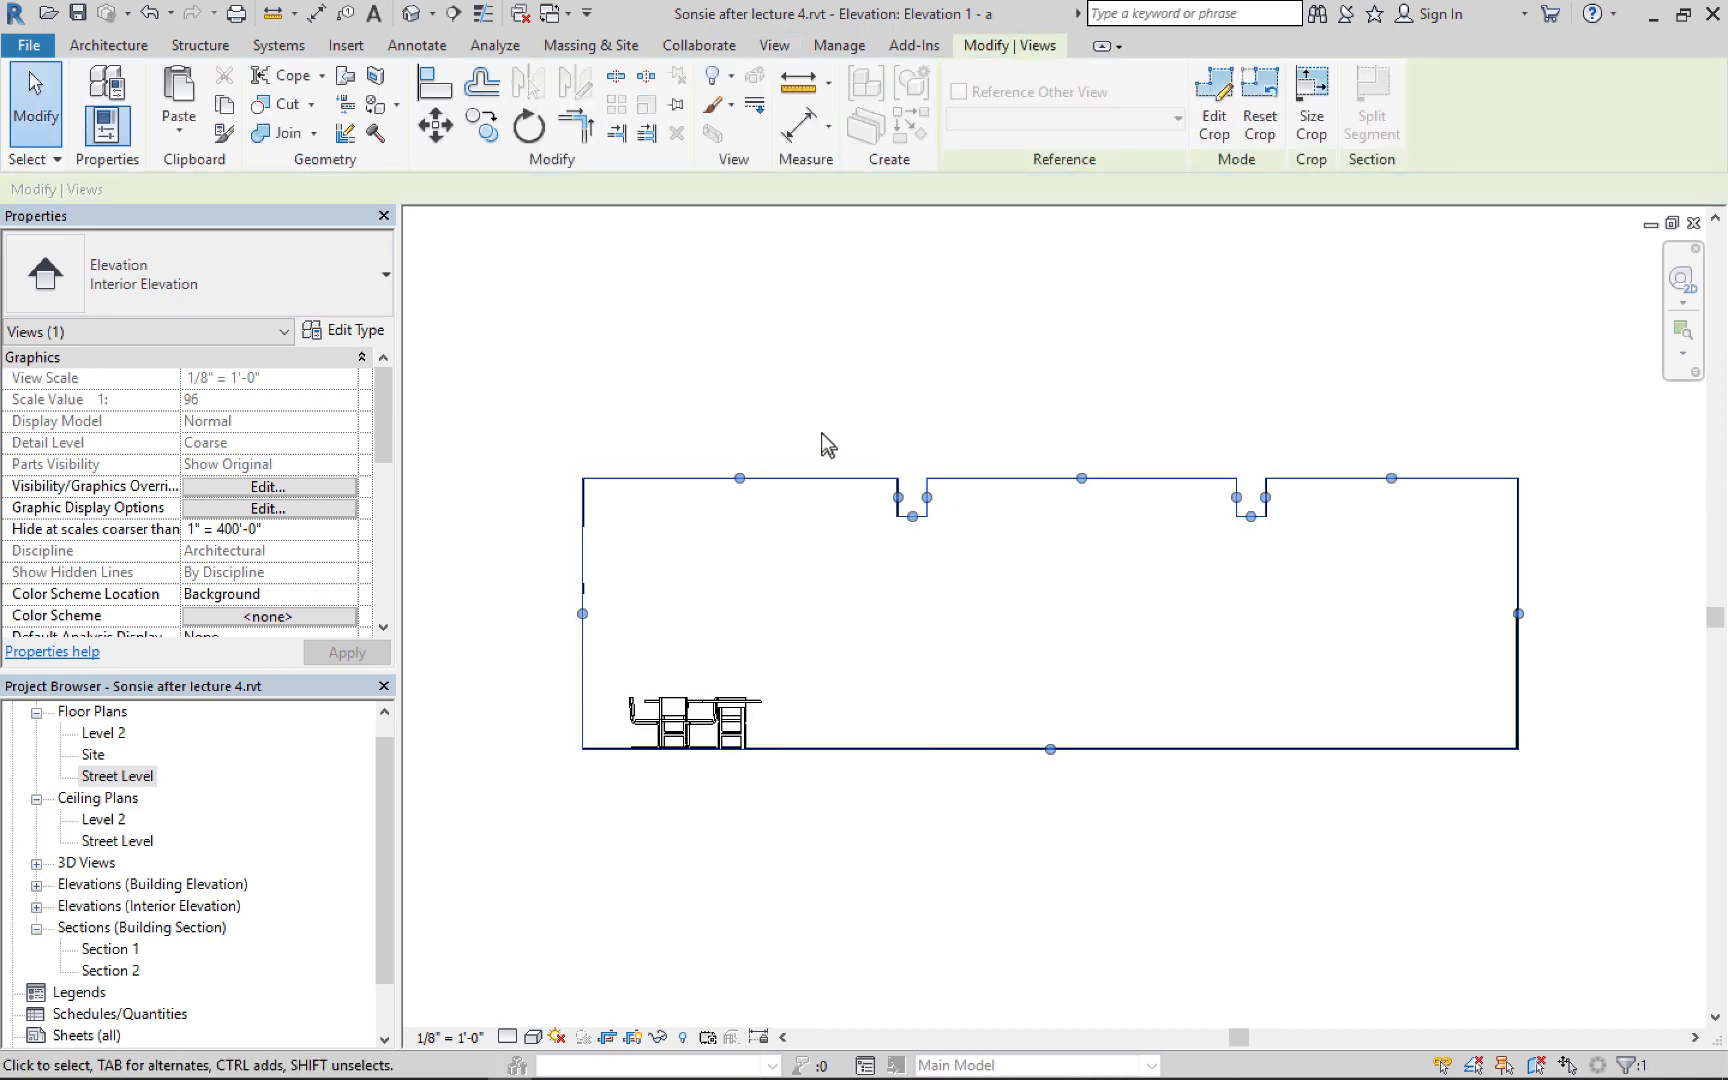
click(822, 443)
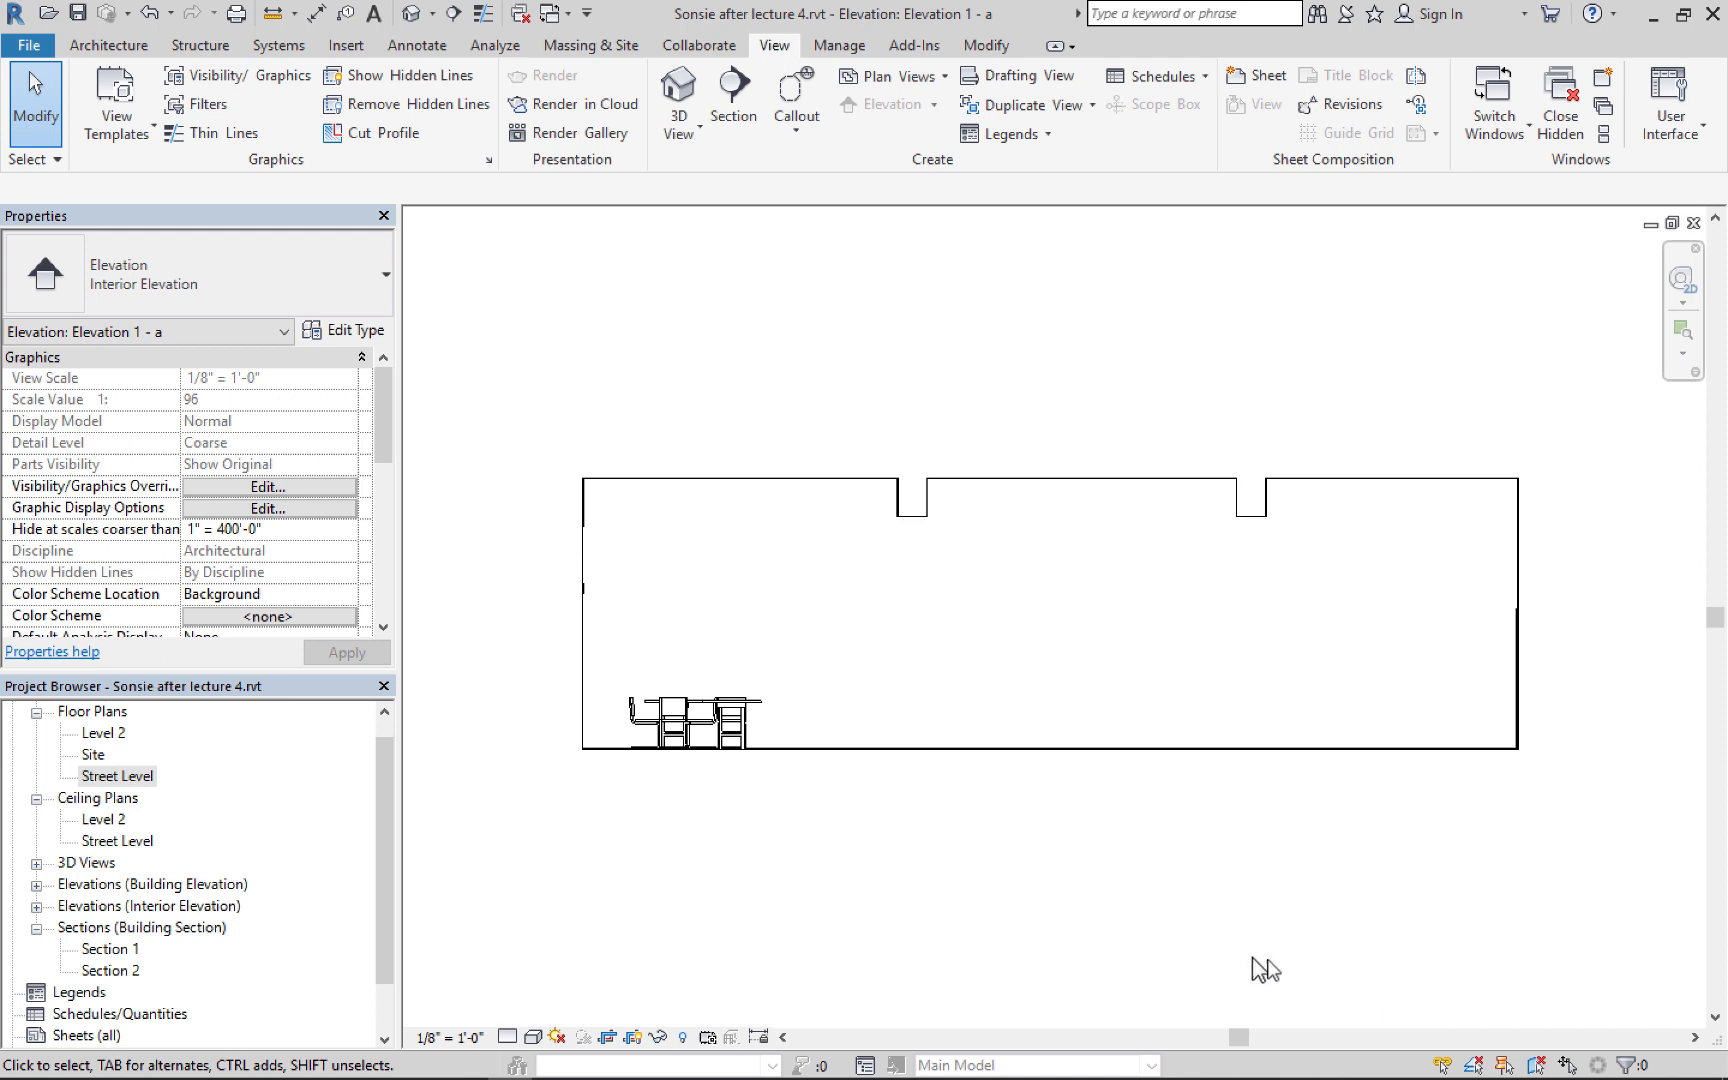
Override the crop region's graphics in this view by element, setting the projection line weight to 6
scroll(813, 609, up, 3)
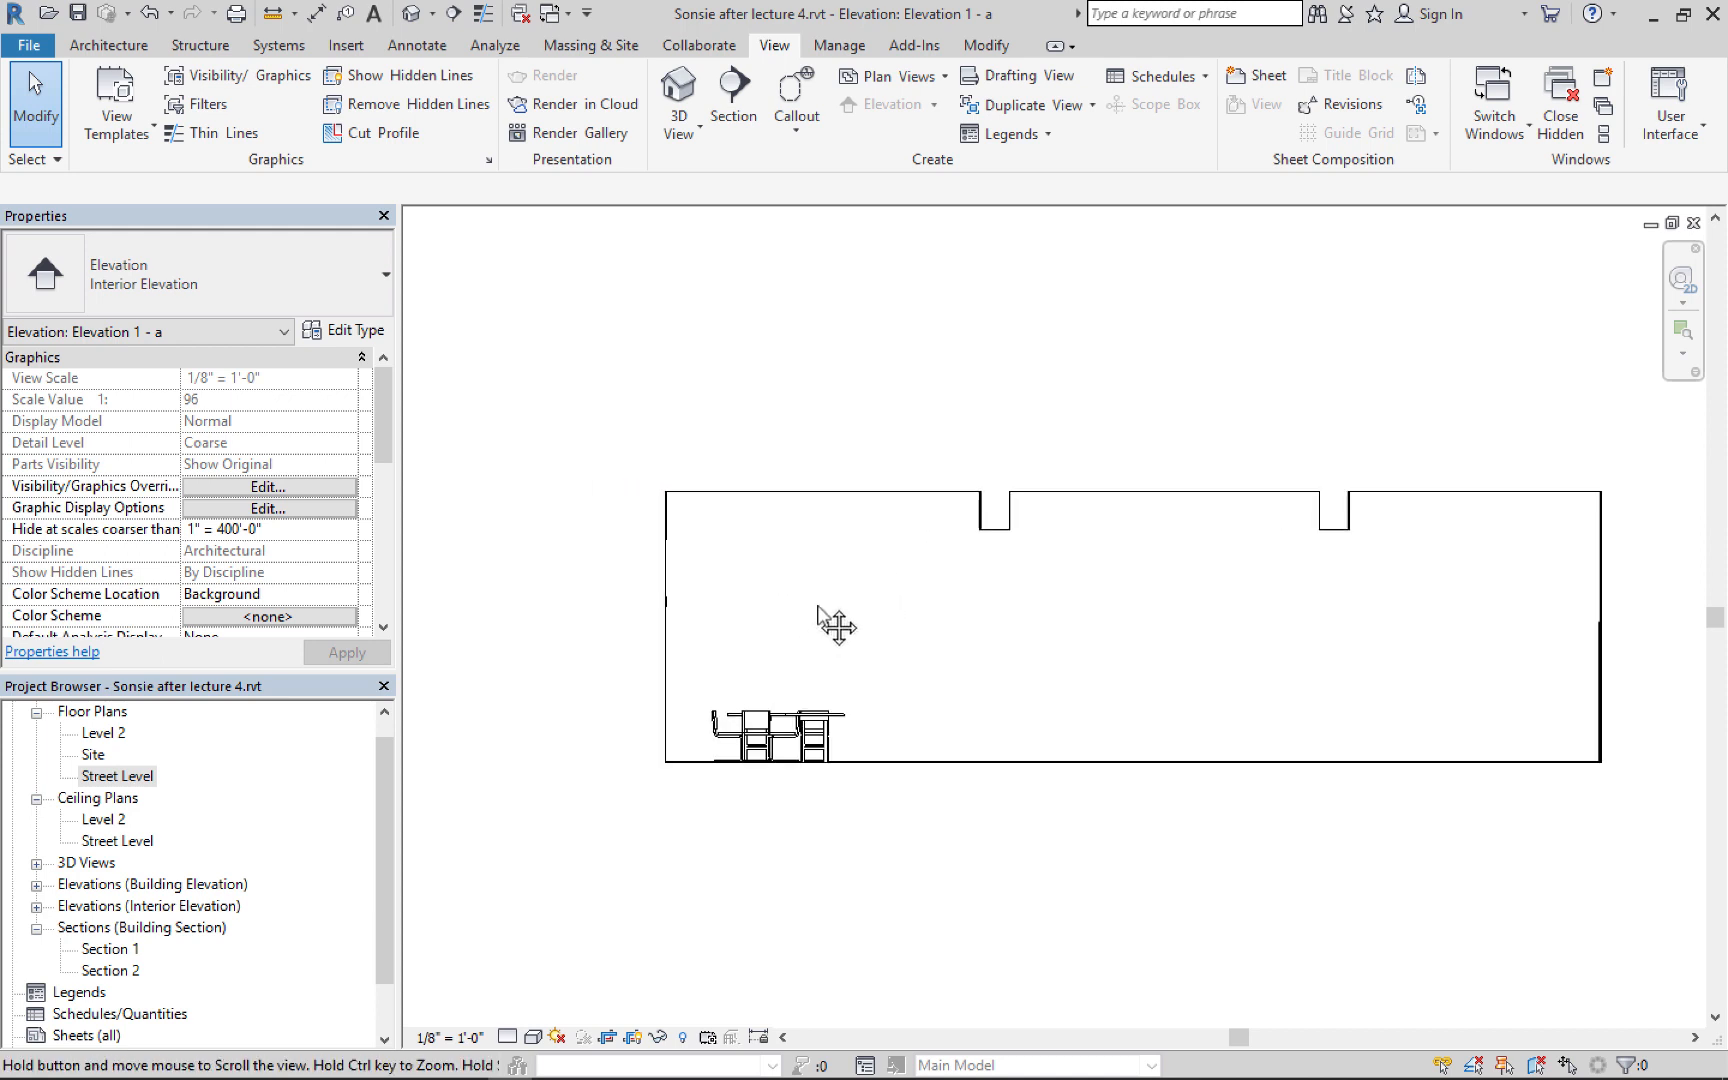
mouse_move(813, 609)
middle_down()
mouse_move(826, 620)
mouse_move(820, 605)
middle_up()
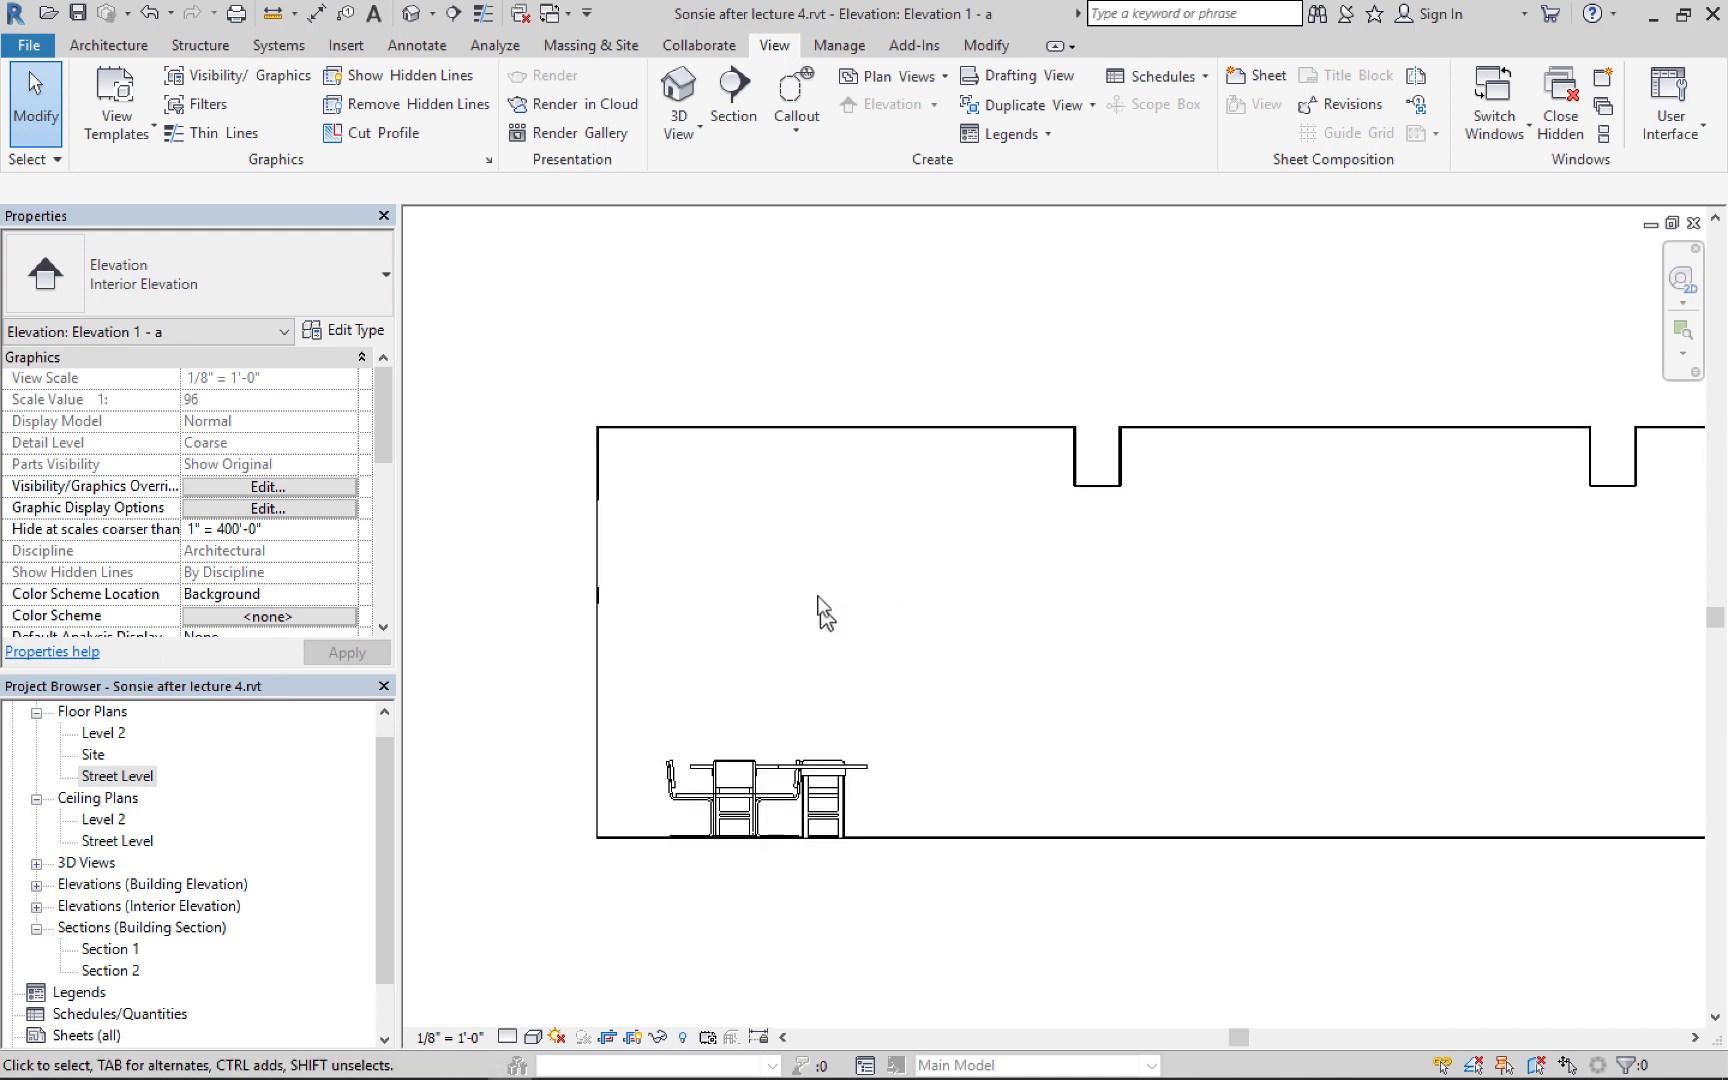
click(797, 426)
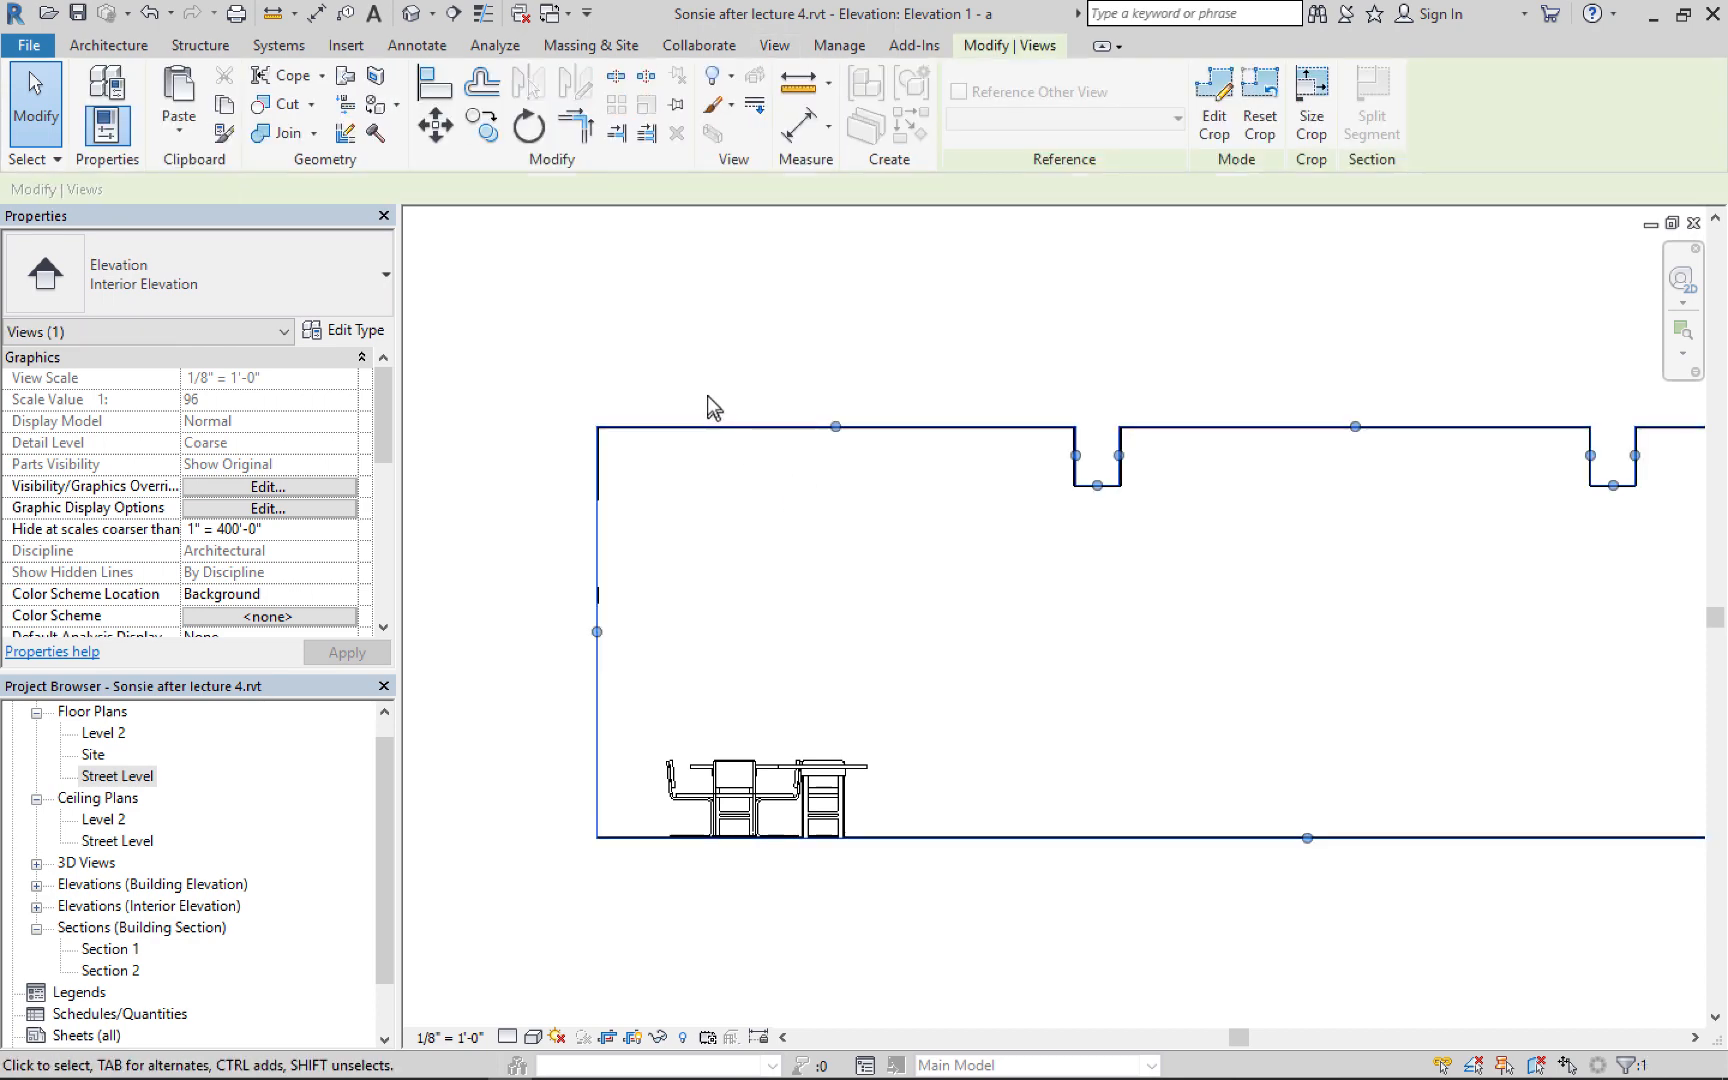
right_click(755, 428)
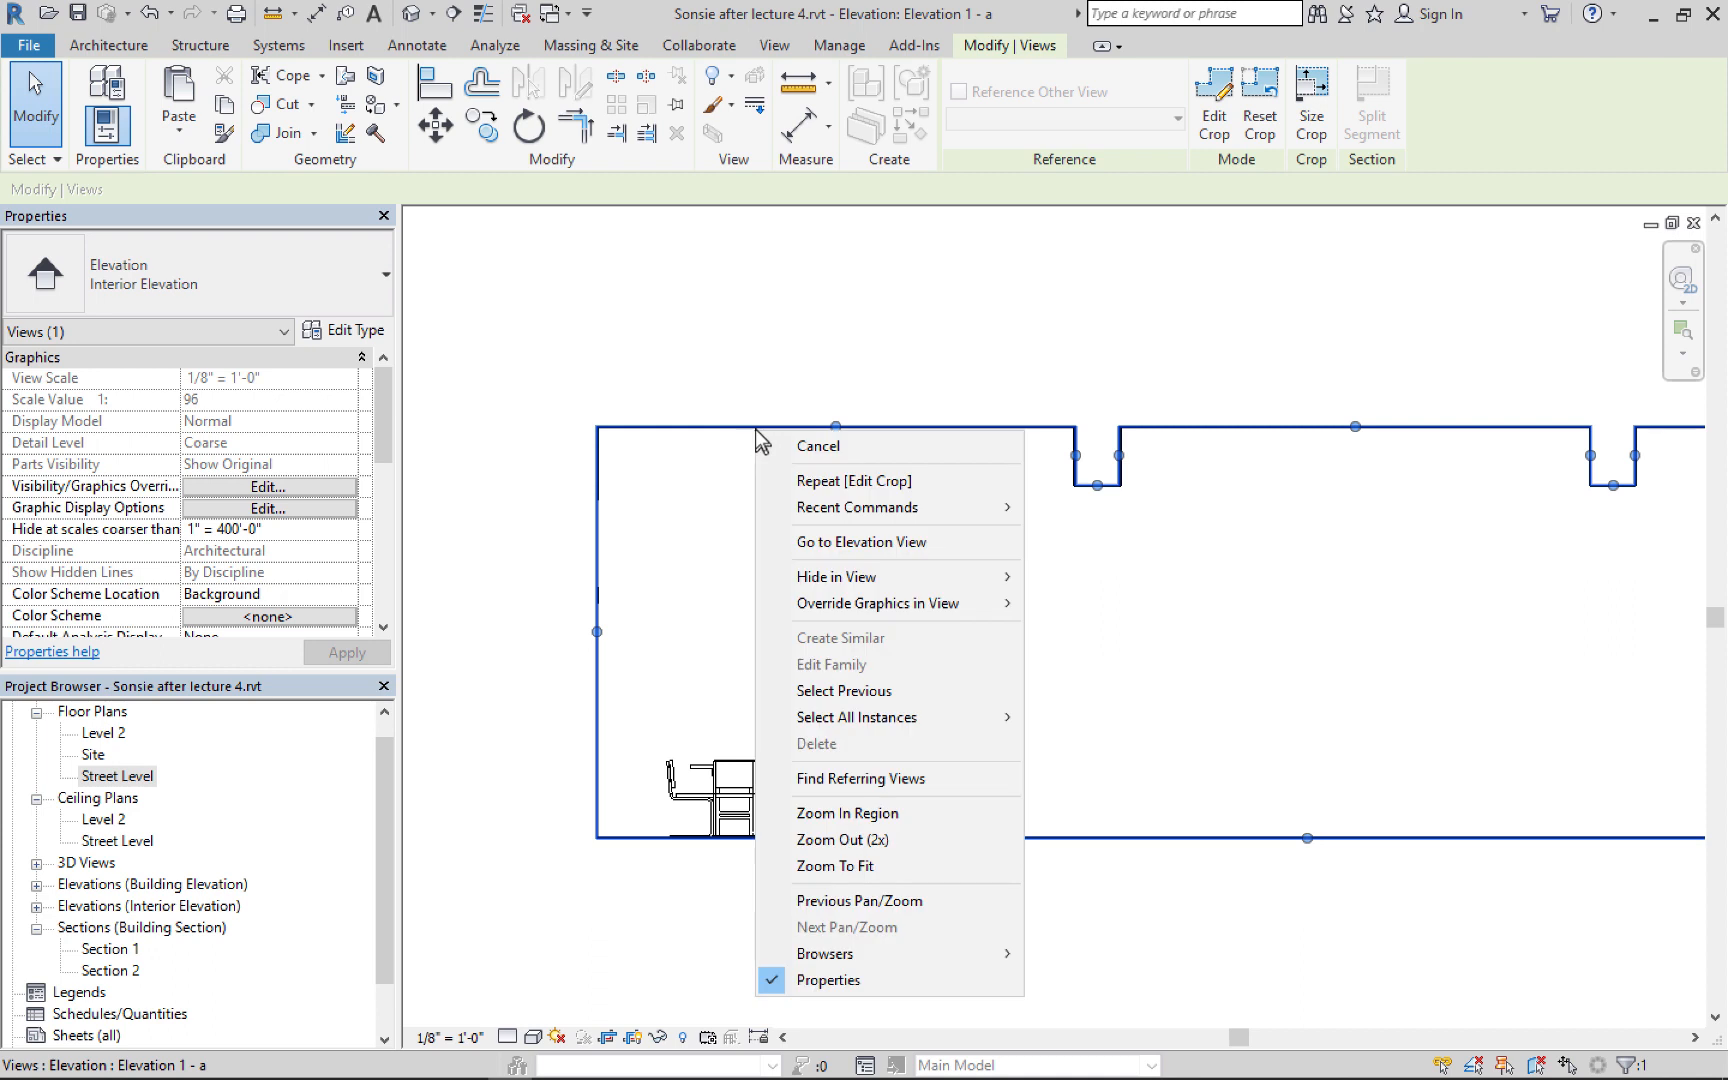
mouse_move(876, 610)
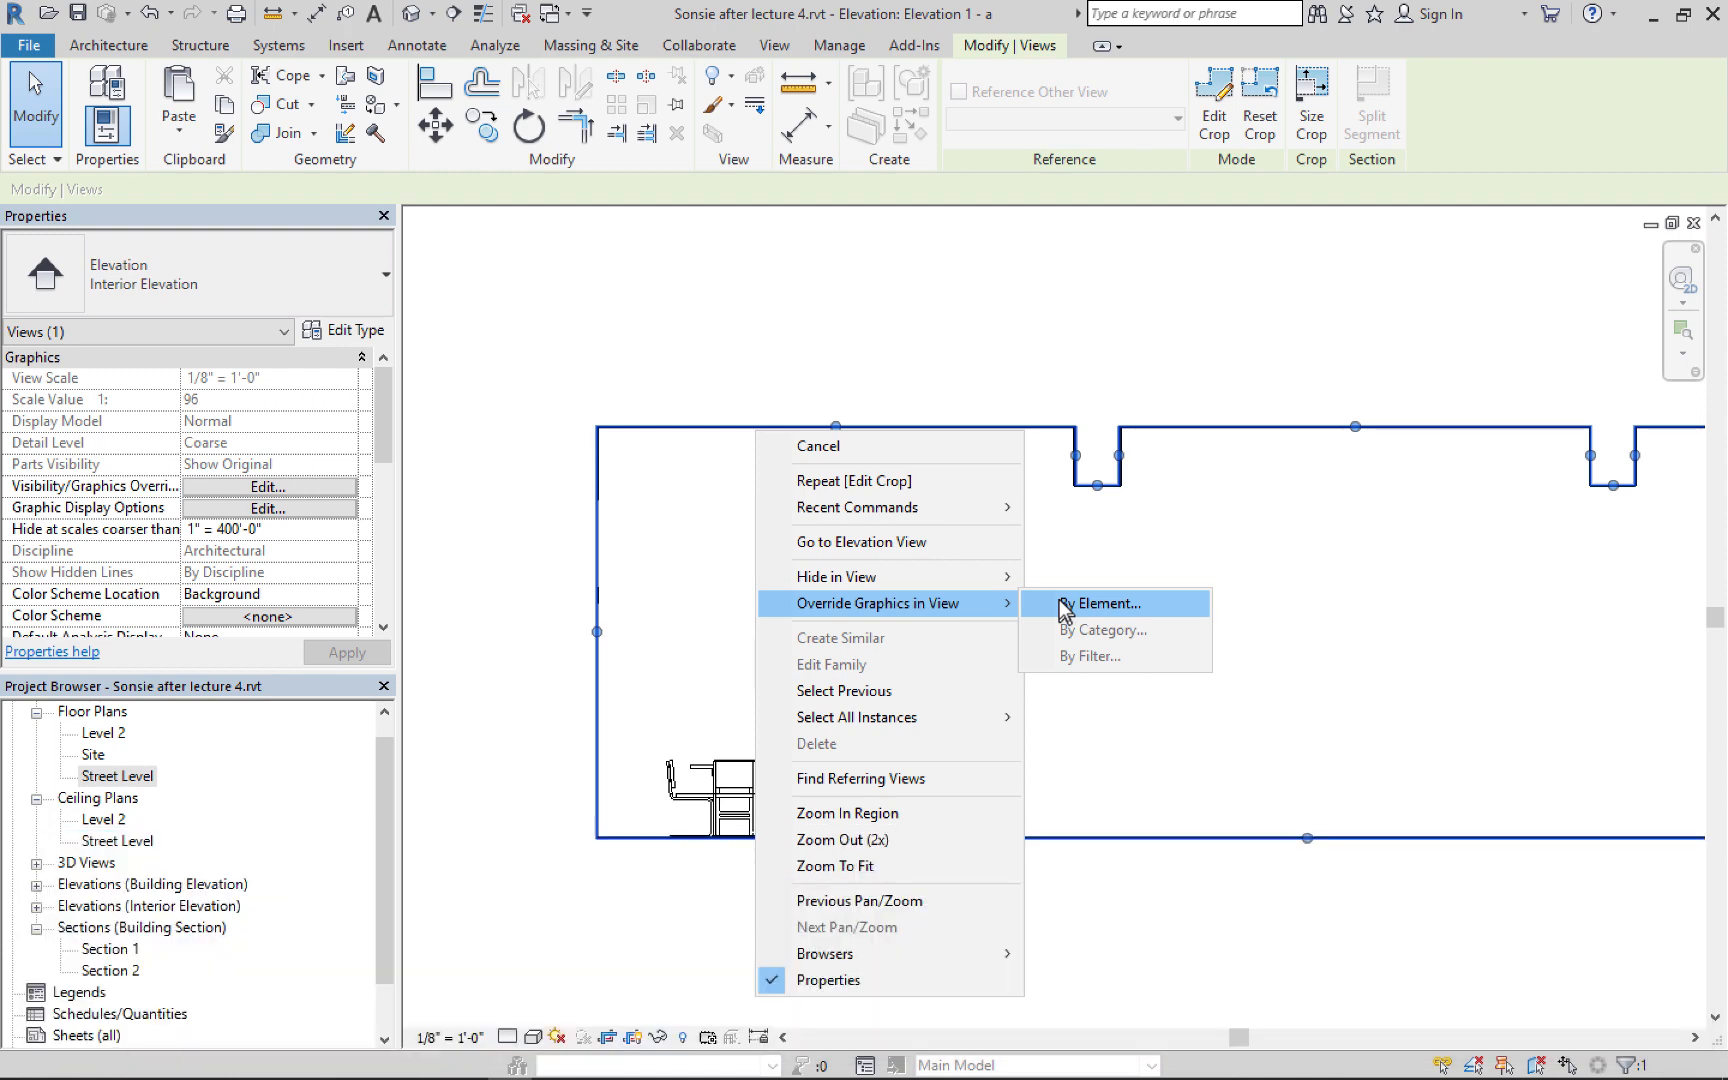
click(1063, 604)
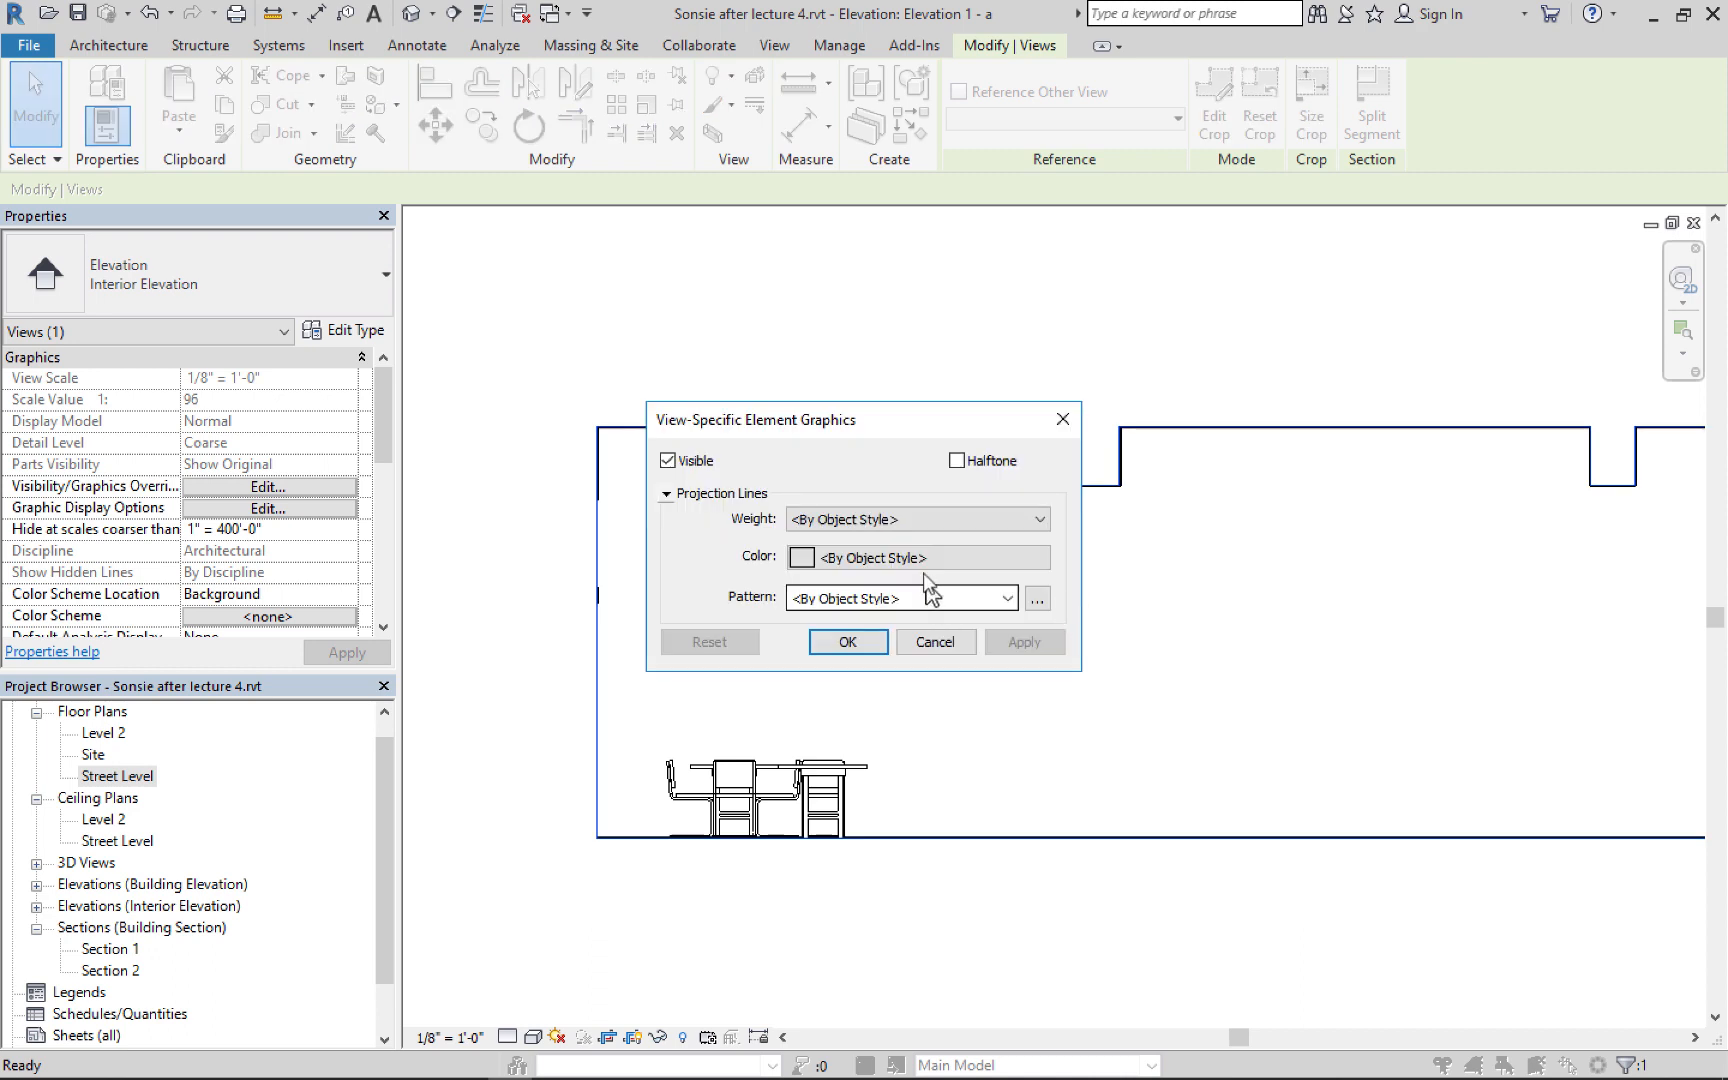
click(880, 521)
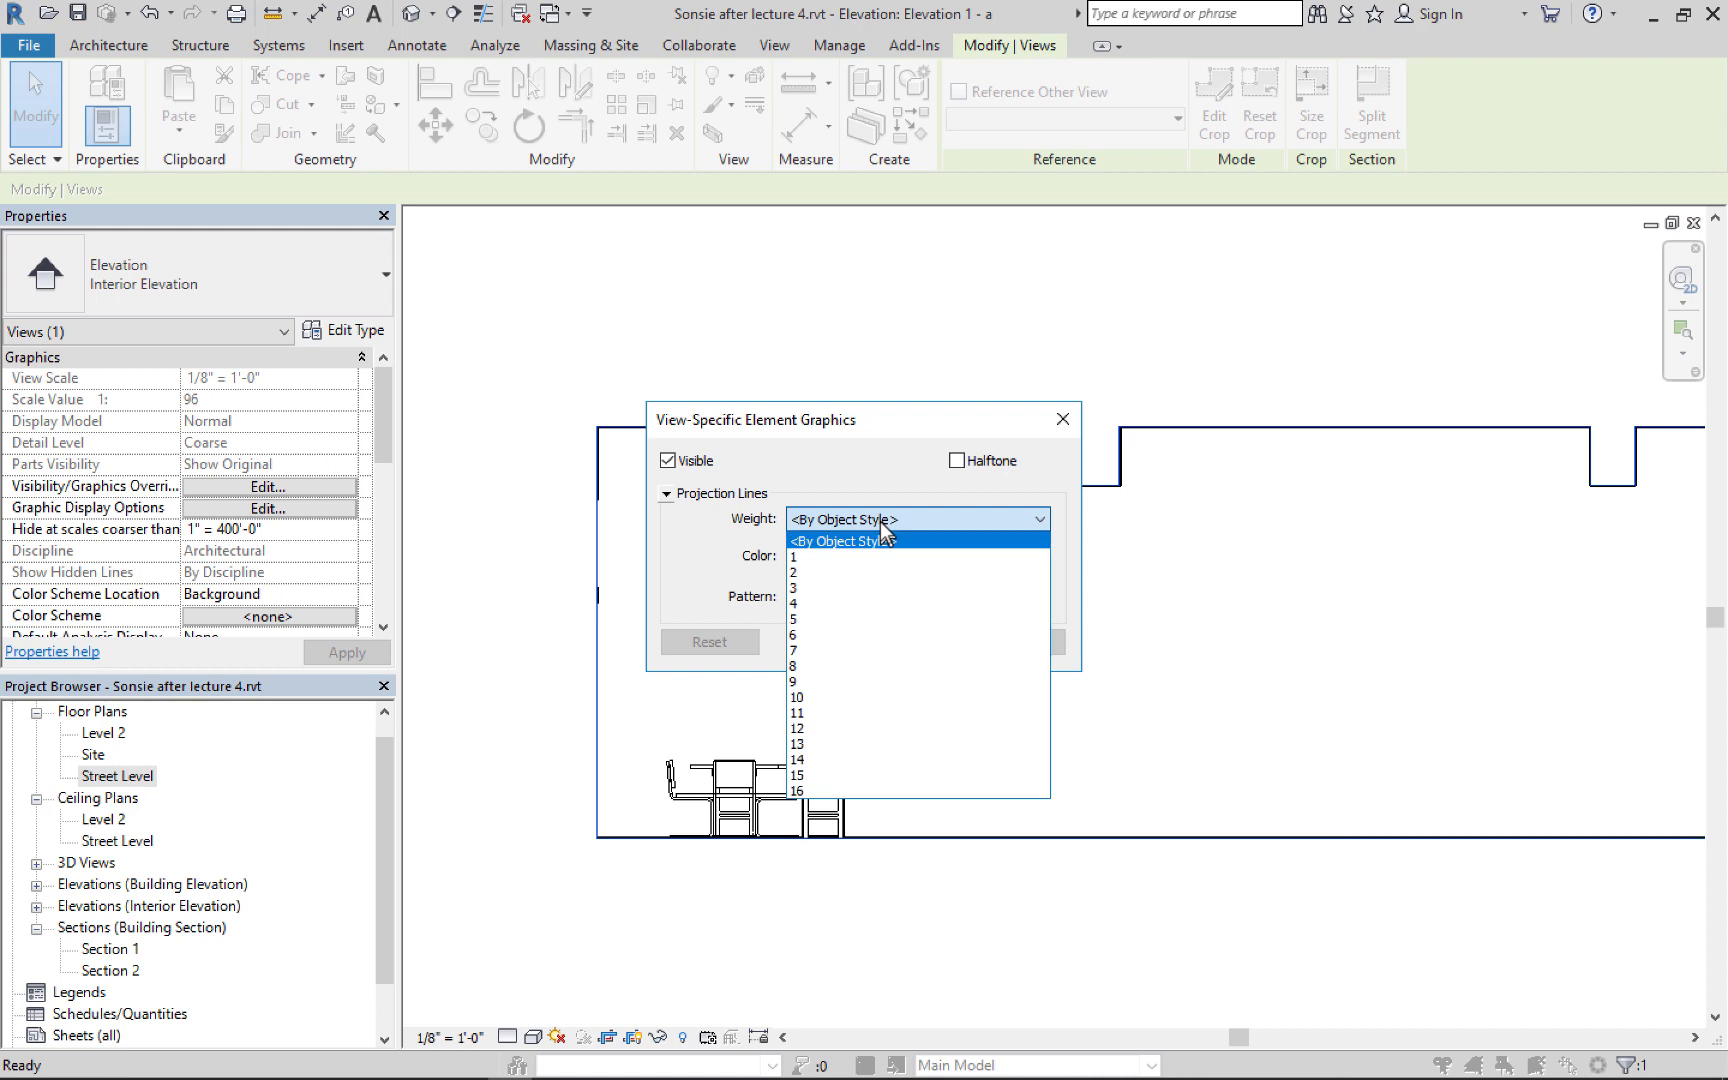
click(822, 636)
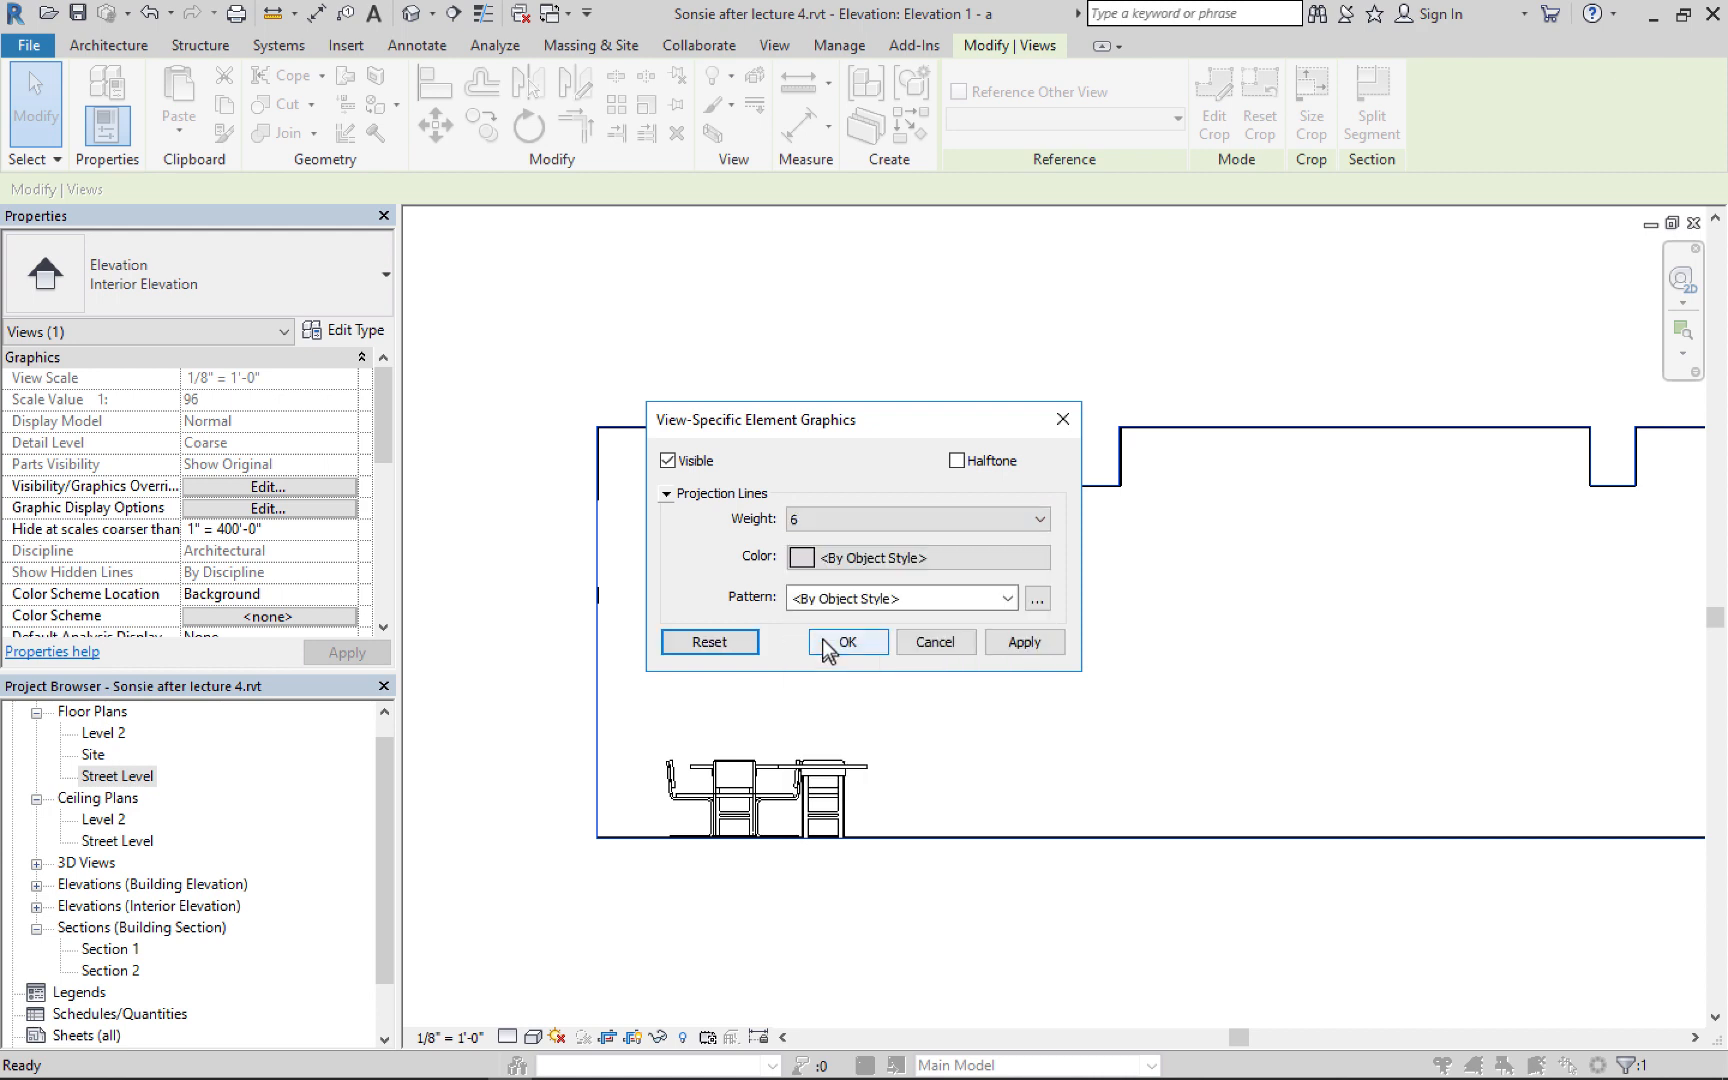
click(1013, 643)
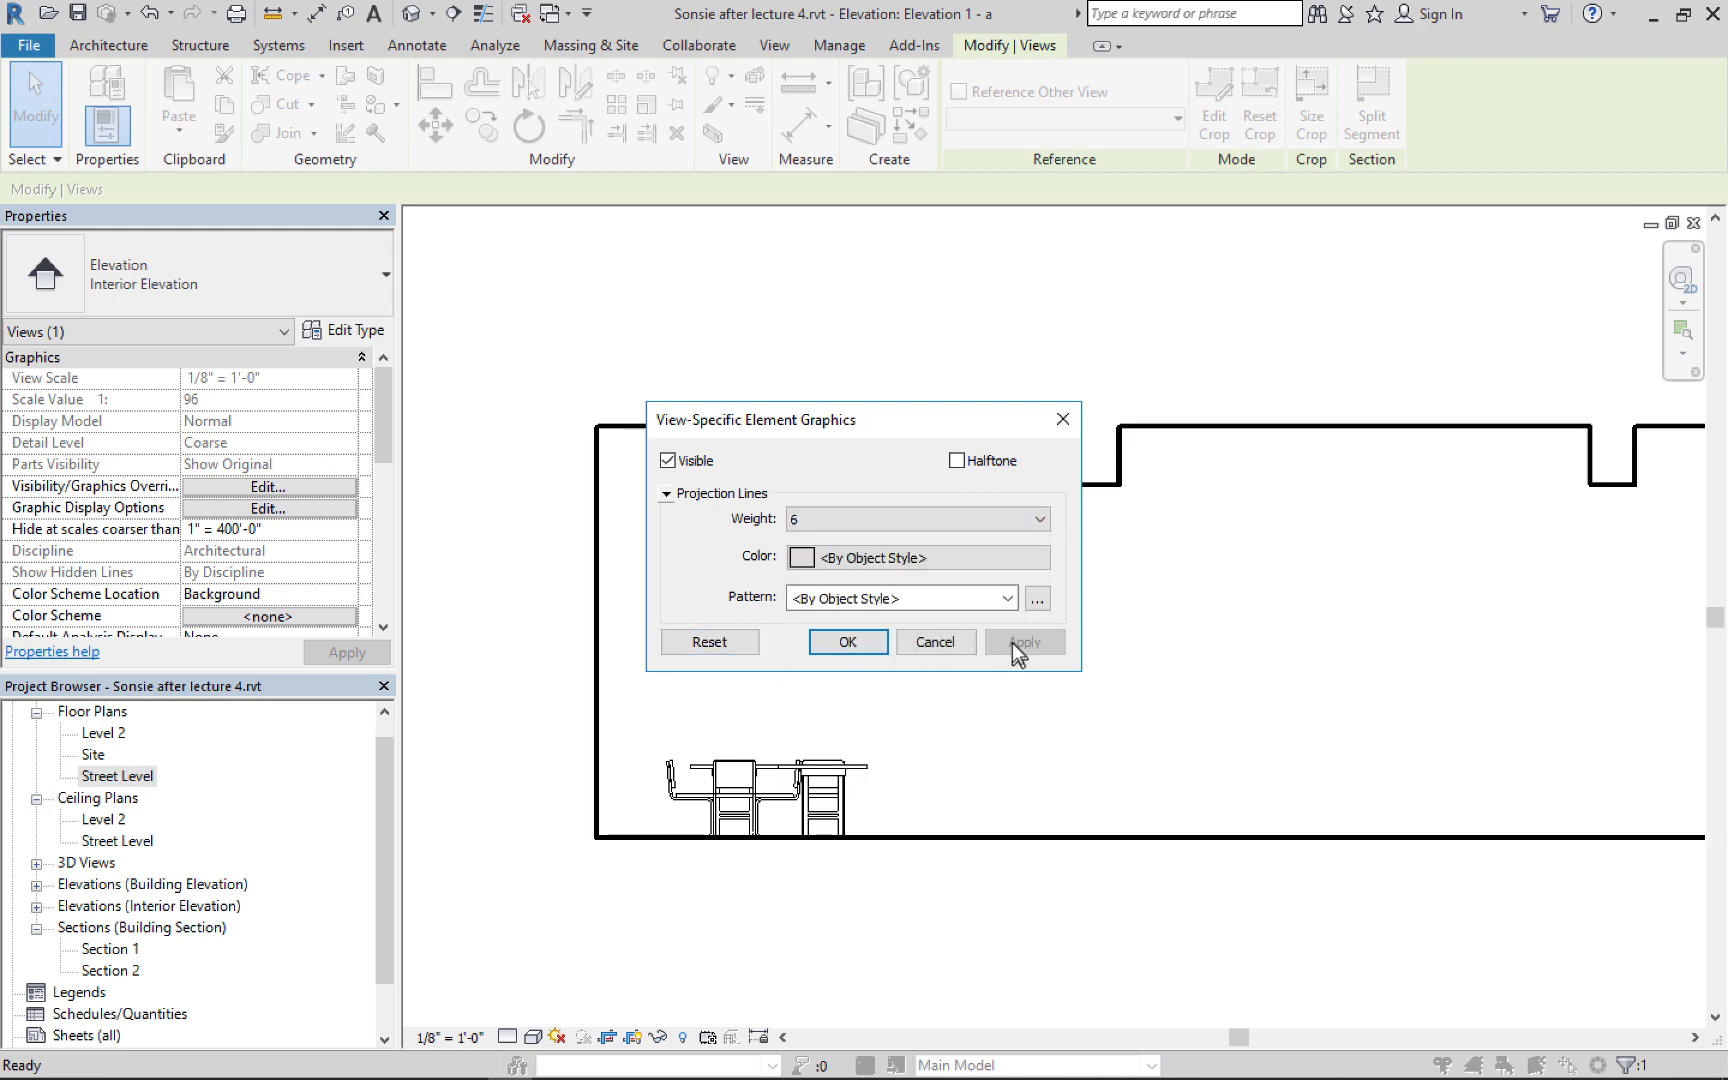
click(848, 643)
click(1200, 1025)
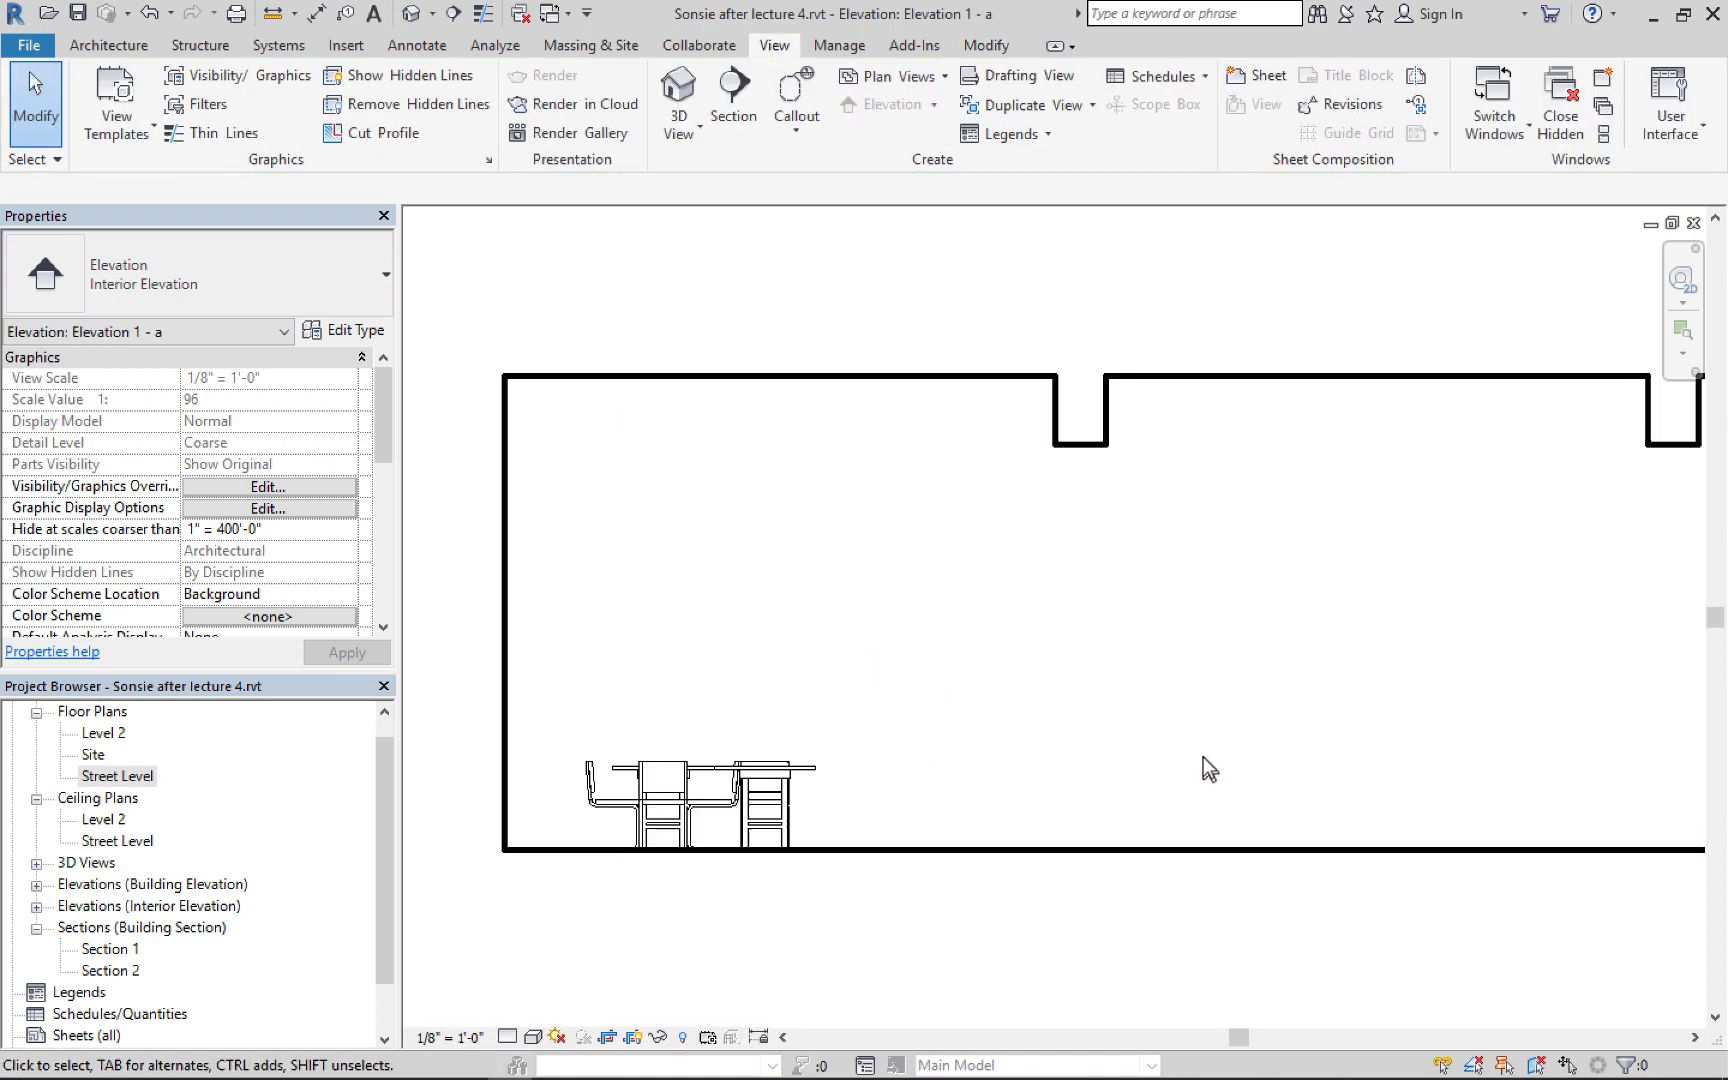
Check the whole cropped elevation outline and return to the Street Level floor plan
scroll(1203, 751, down, 2)
middle_drag(1203, 751, 1031, 728)
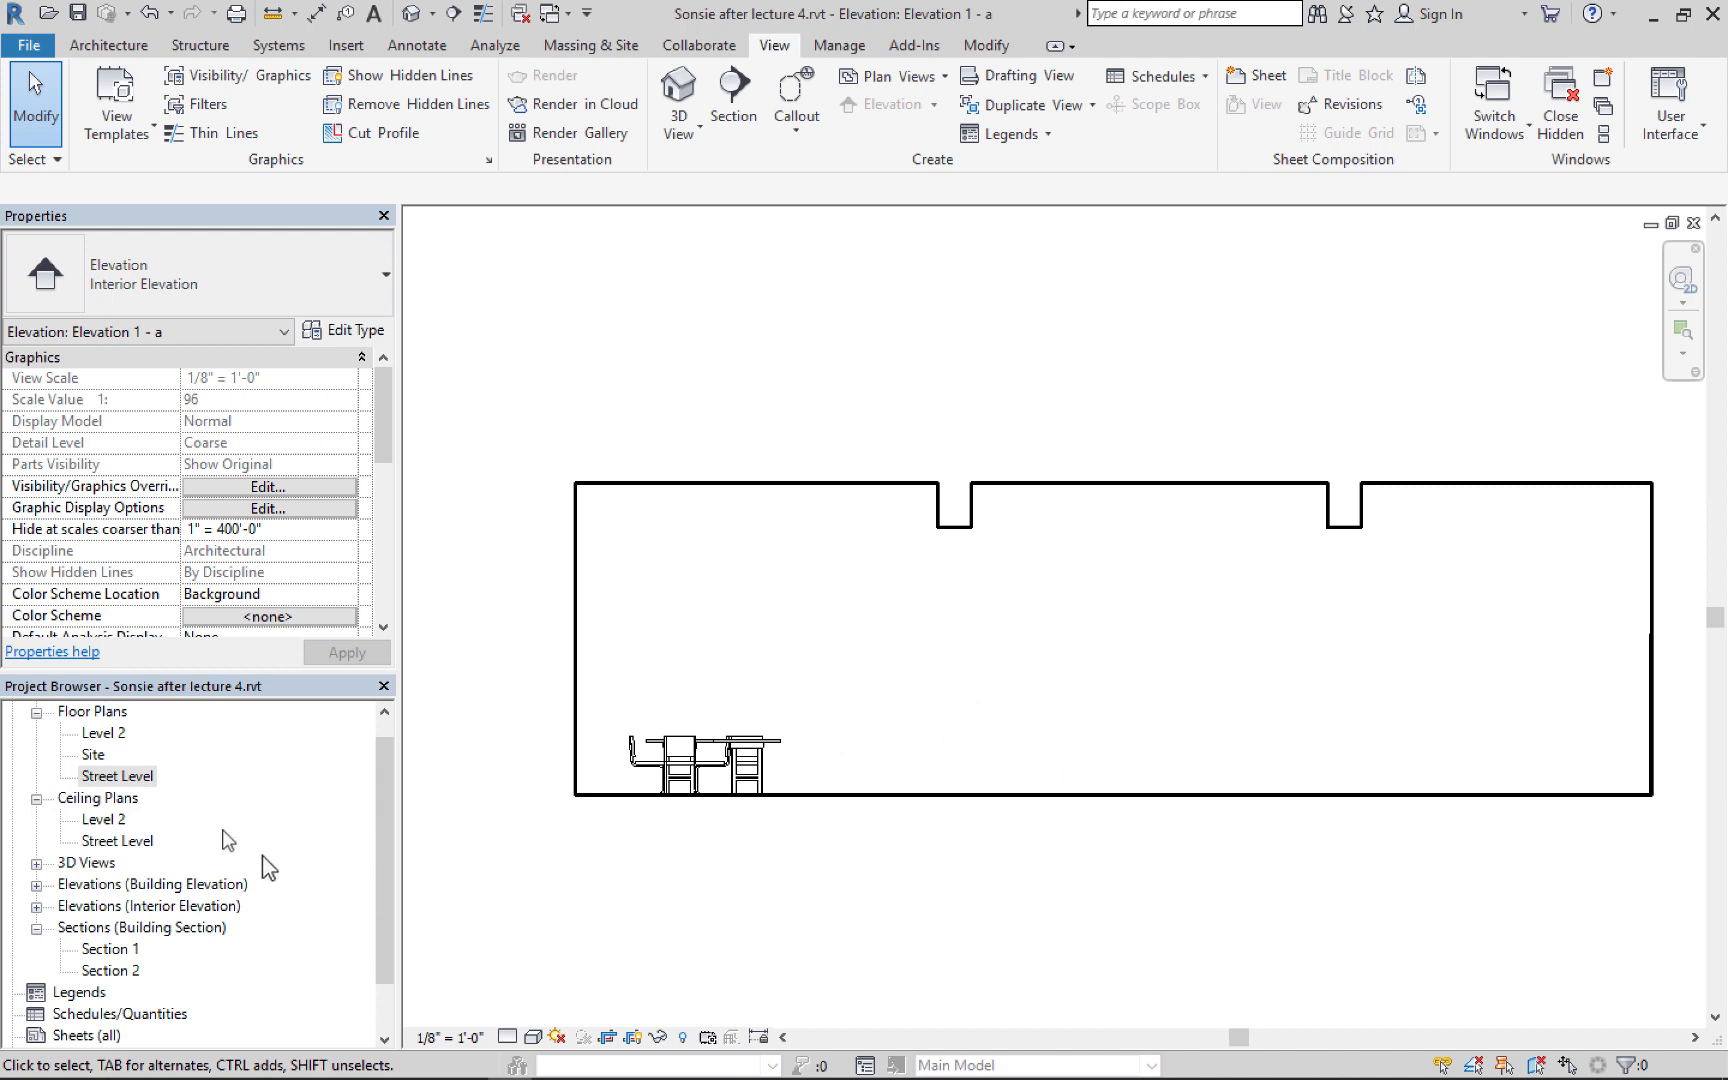
double_click(116, 776)
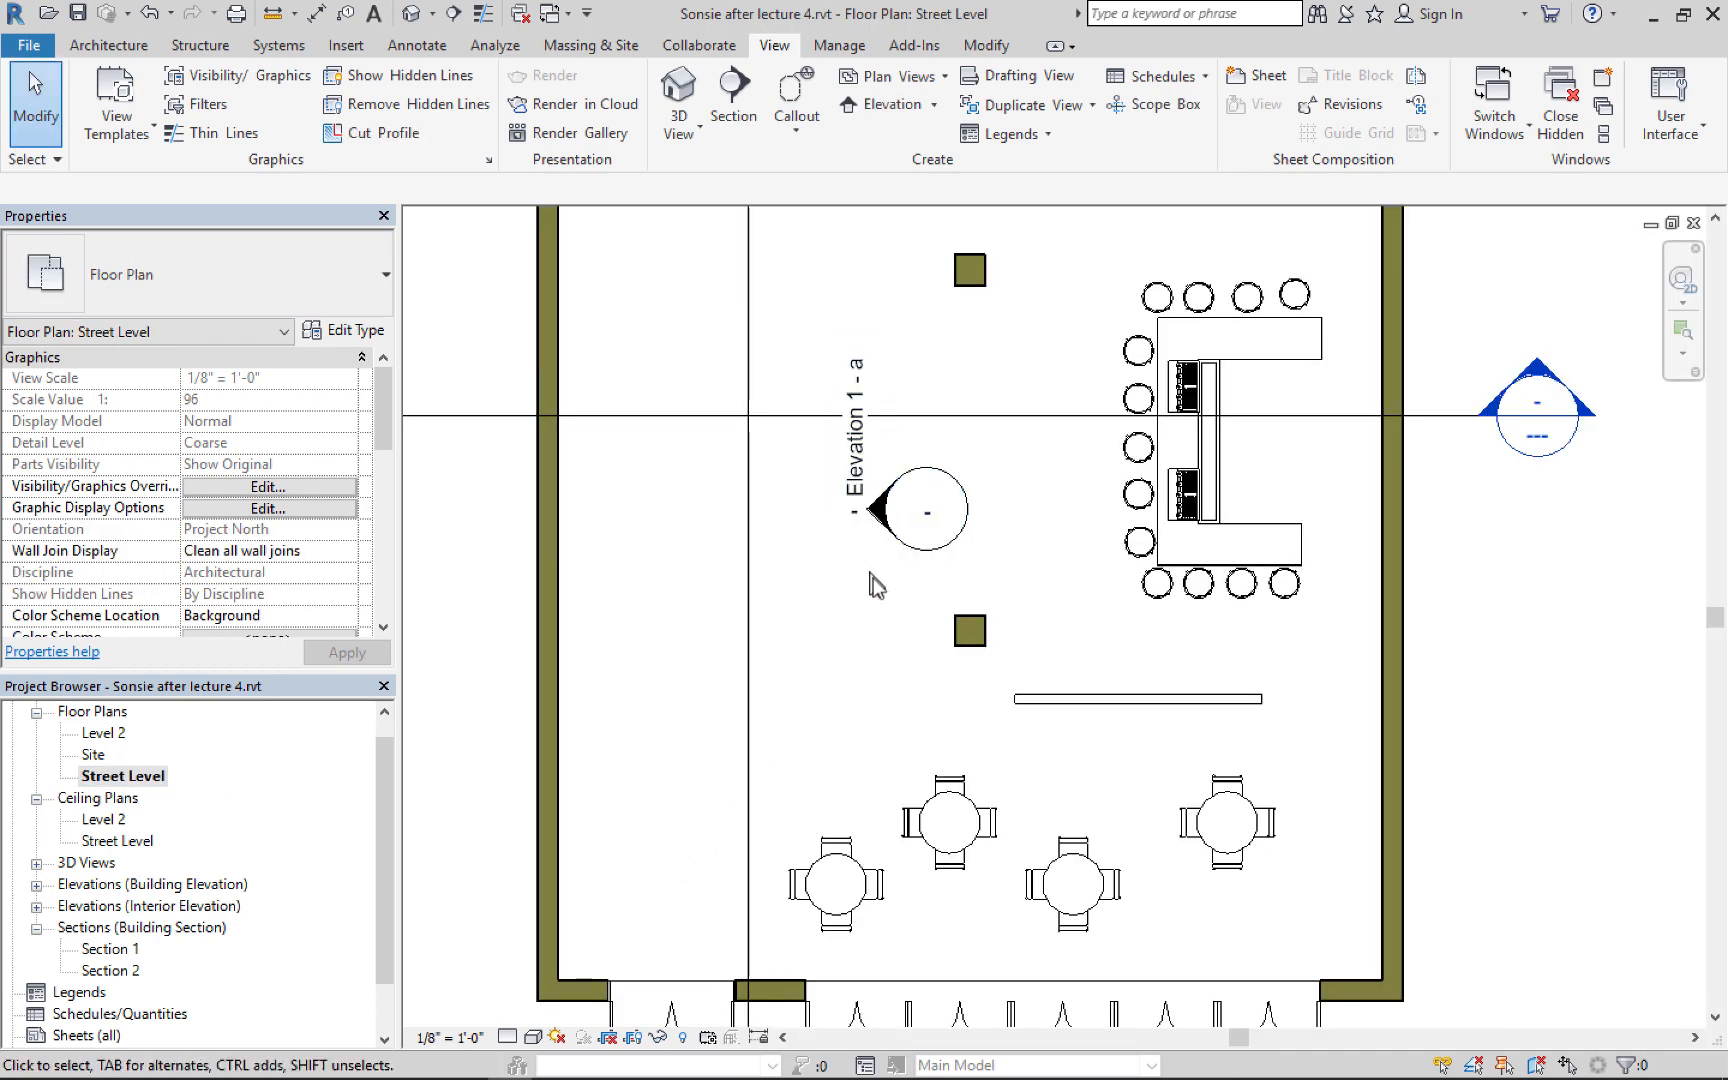
Add a second interior elevation to the existing elevation marker, facing the storefront doors past the dining tables
middle_drag(885, 620, 904, 705)
scroll(936, 599, up, 3)
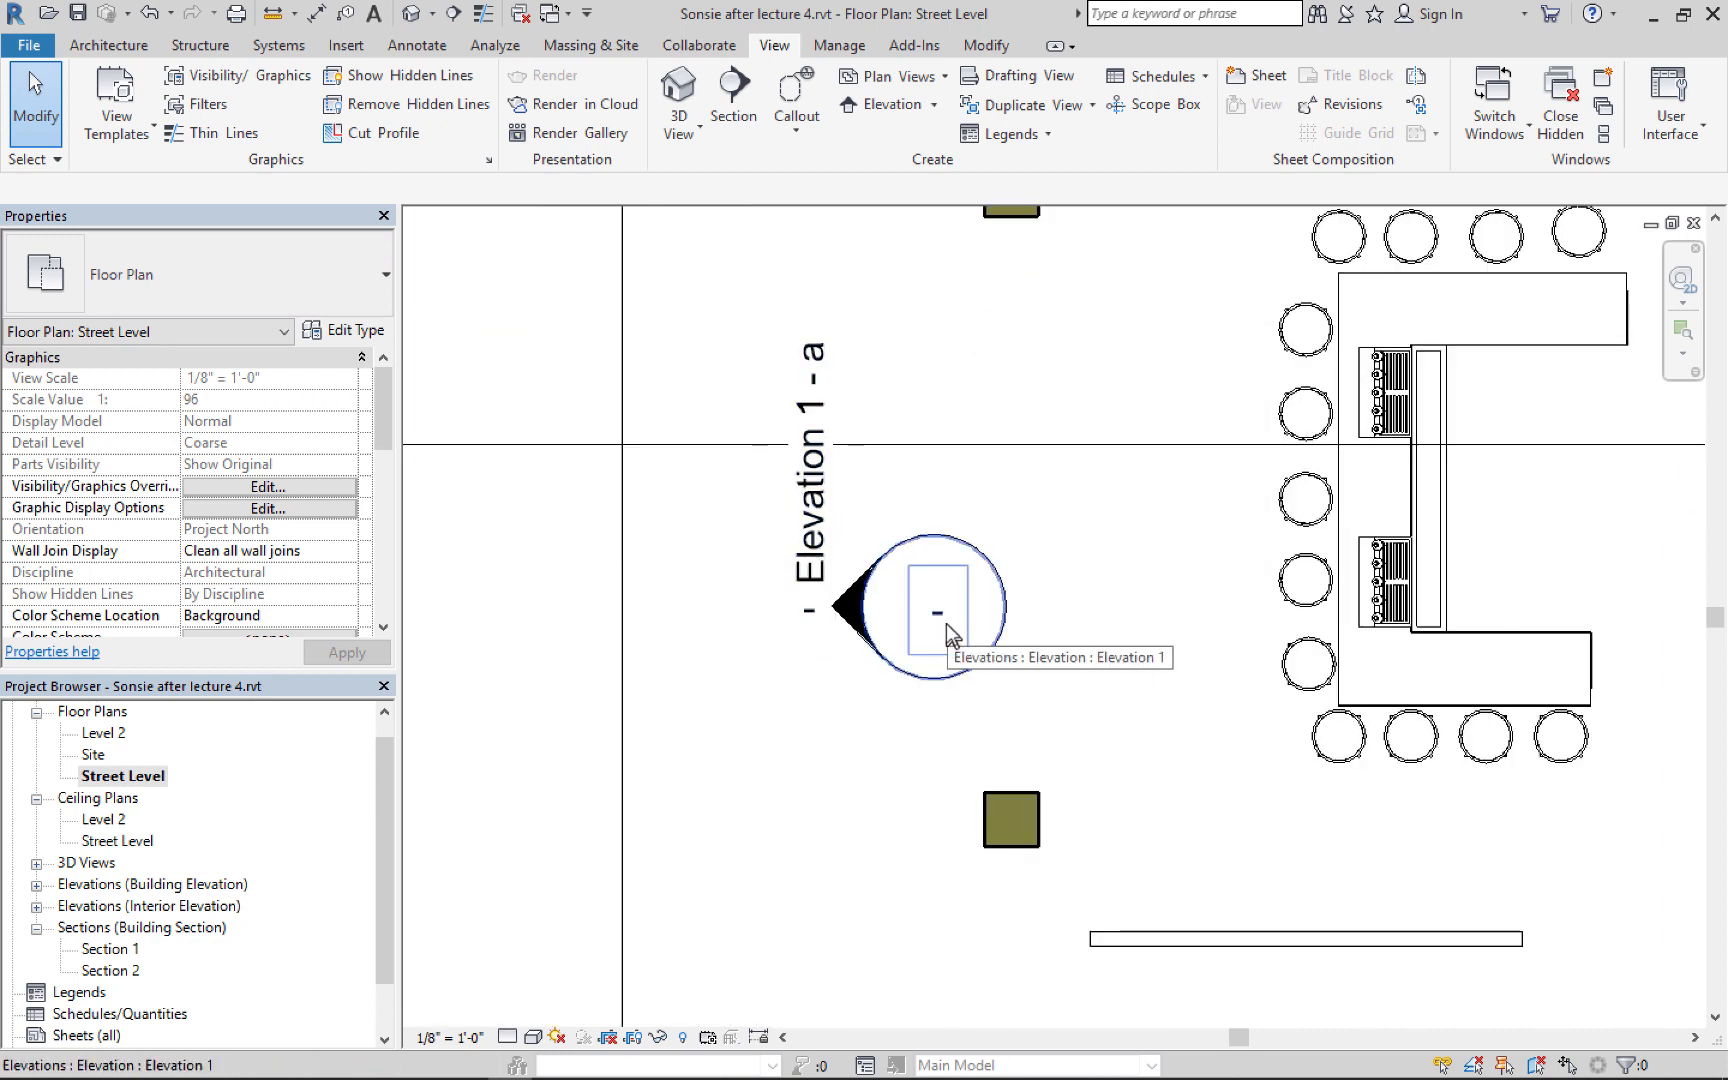
click(946, 622)
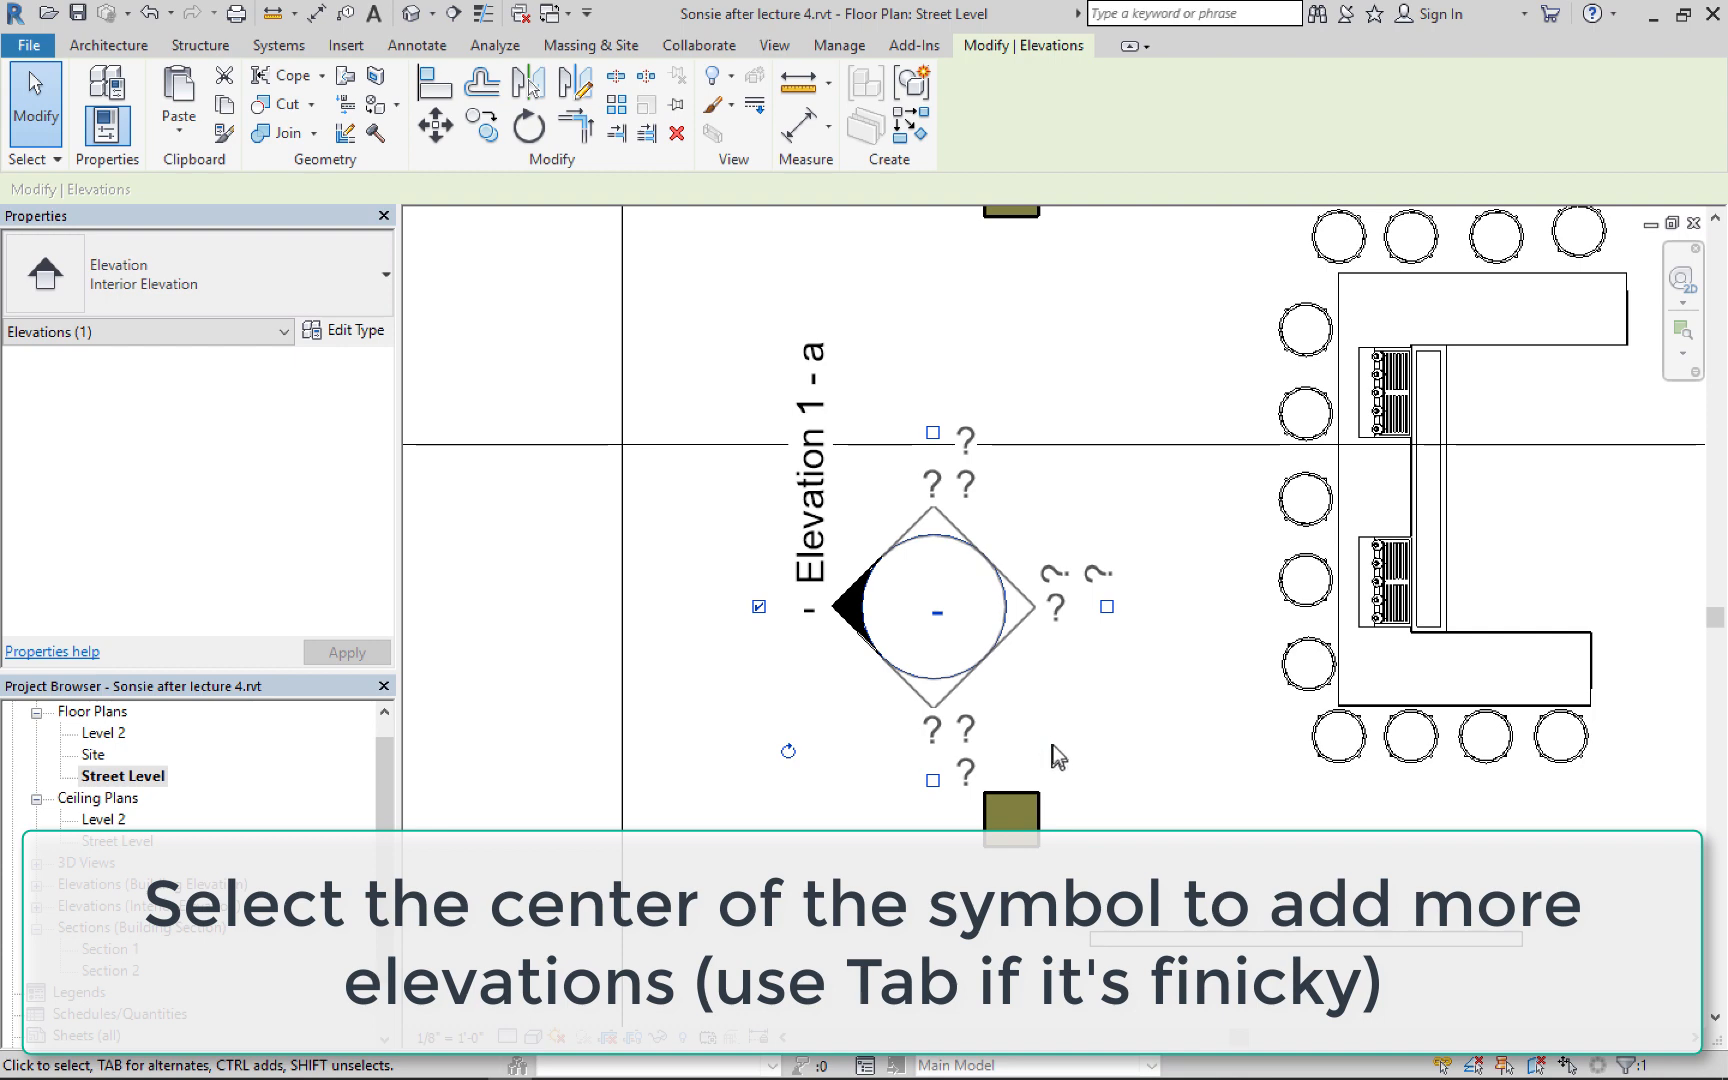
scroll(1054, 745, down, 3)
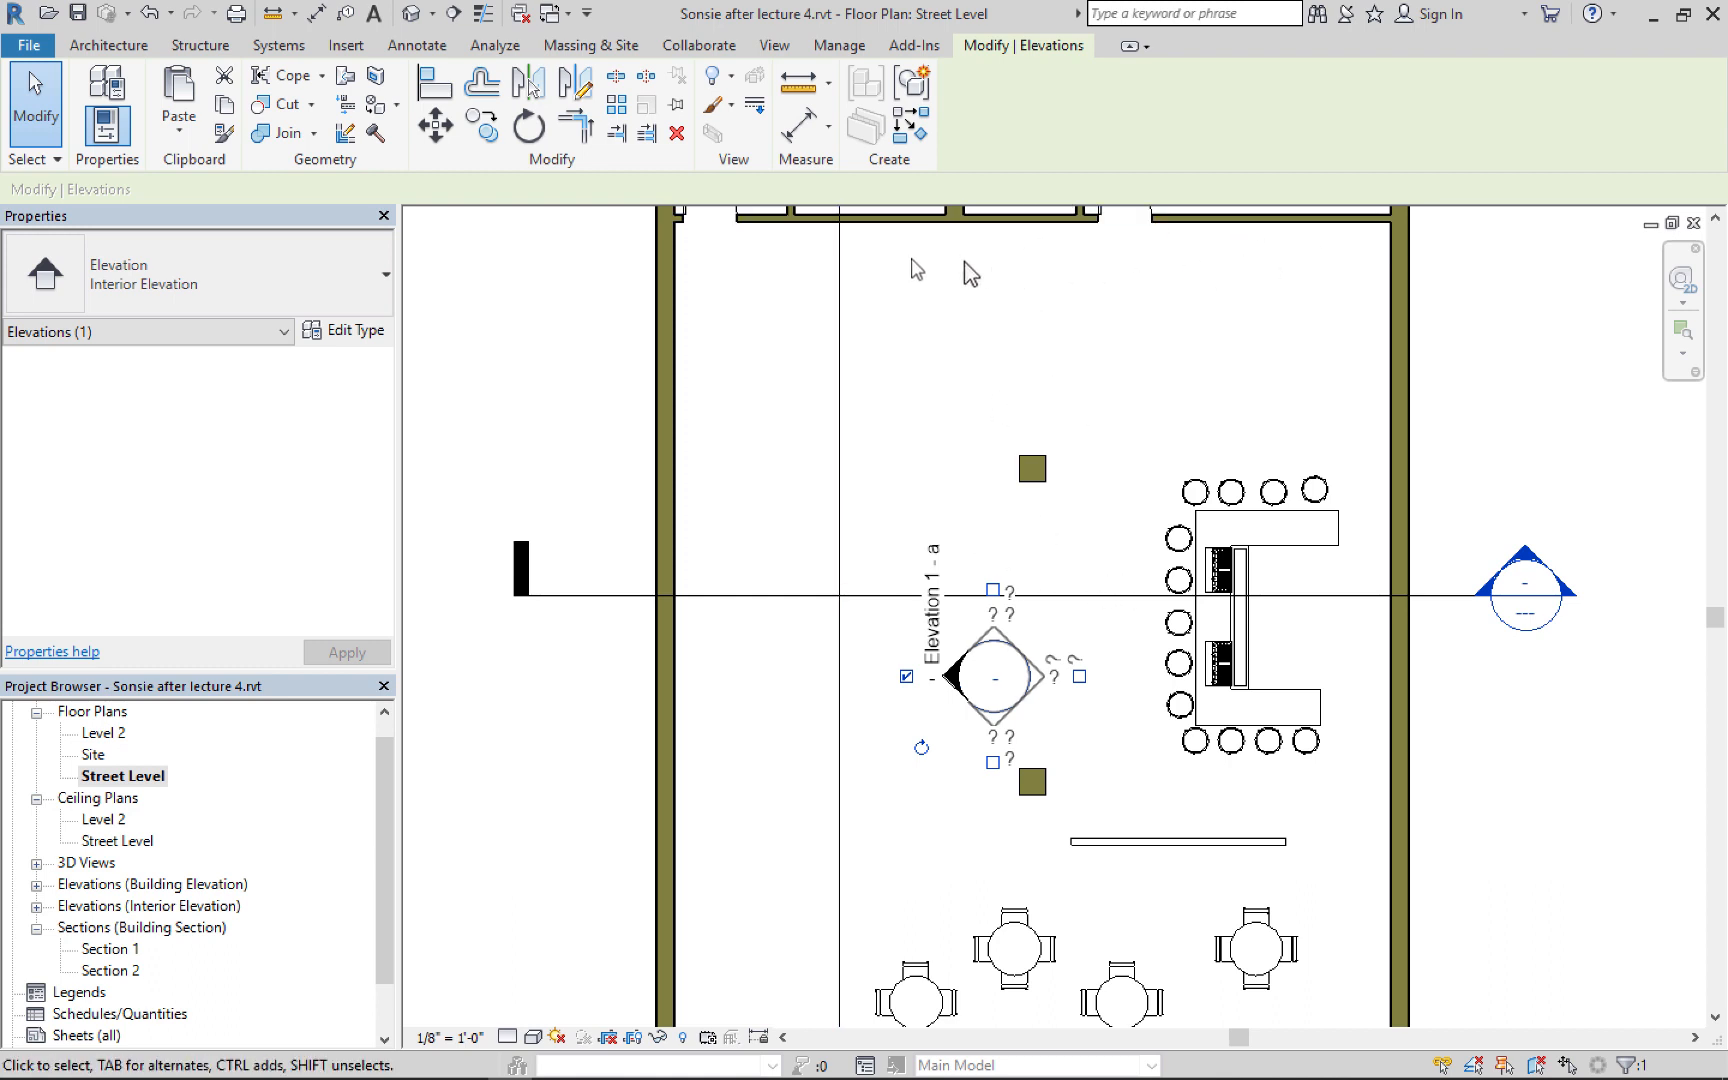
scroll(1032, 785, down, 4)
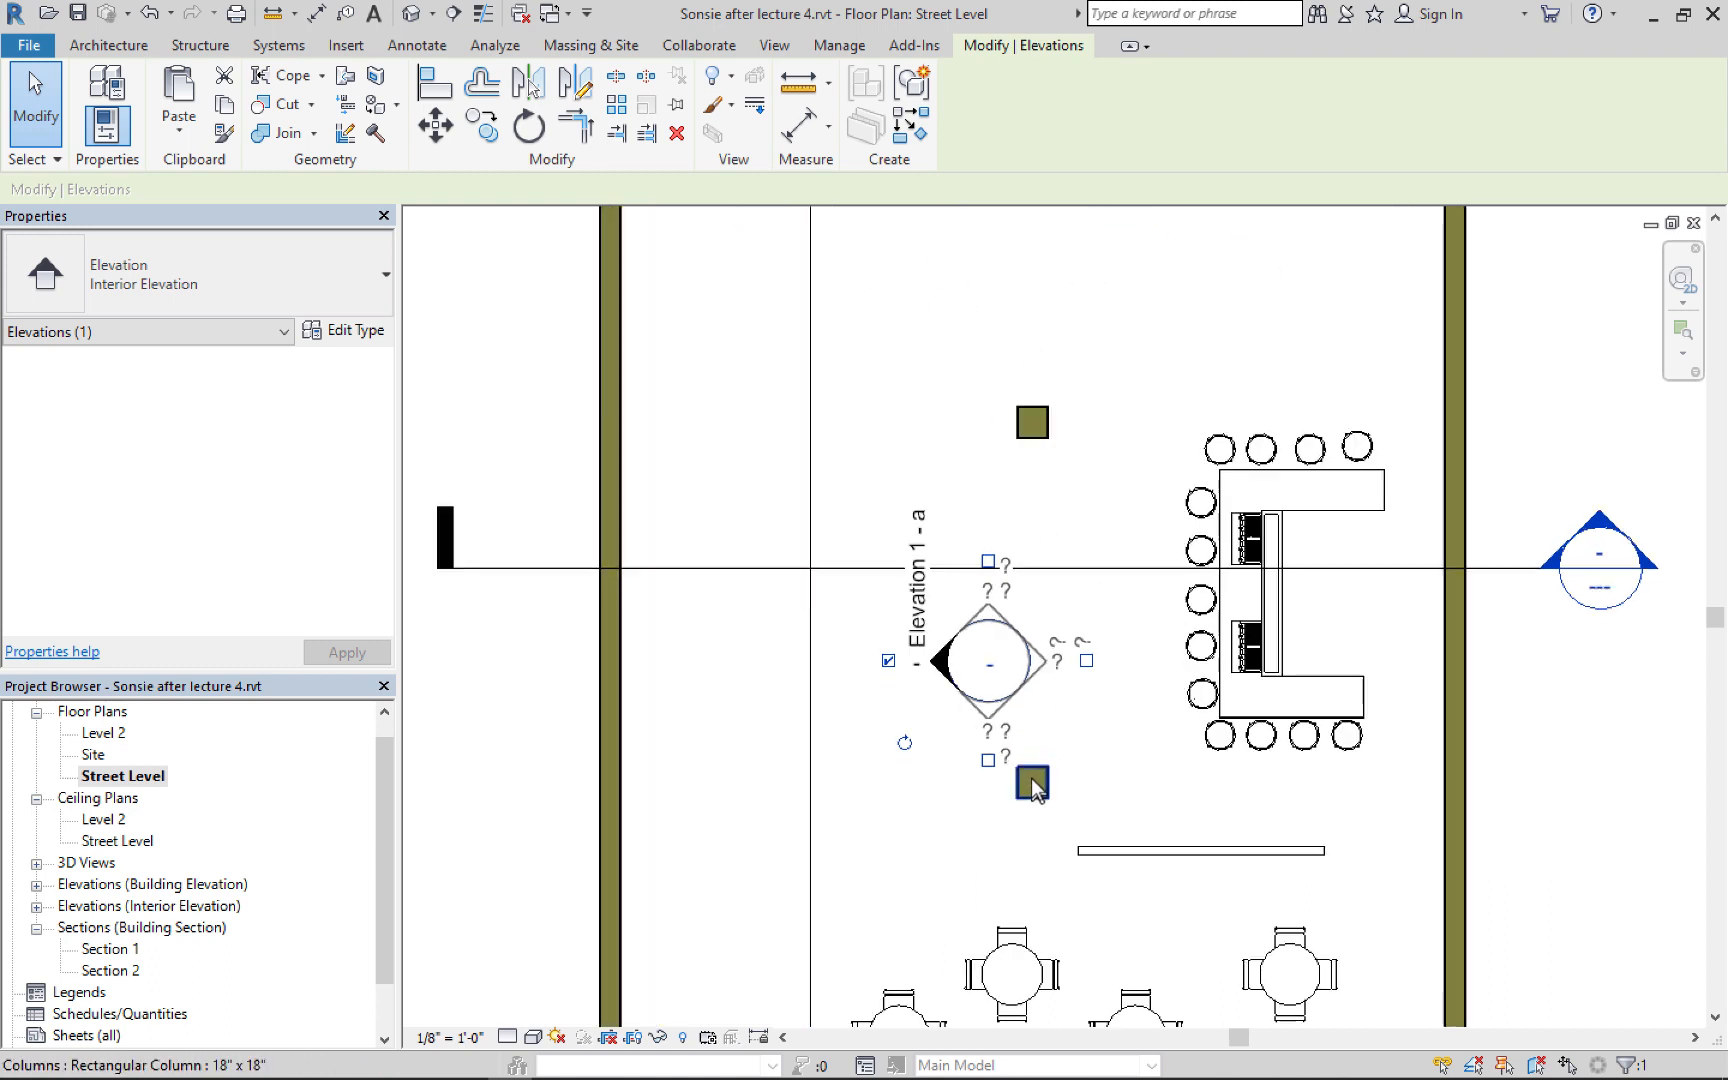
scroll(1030, 786, up, 1)
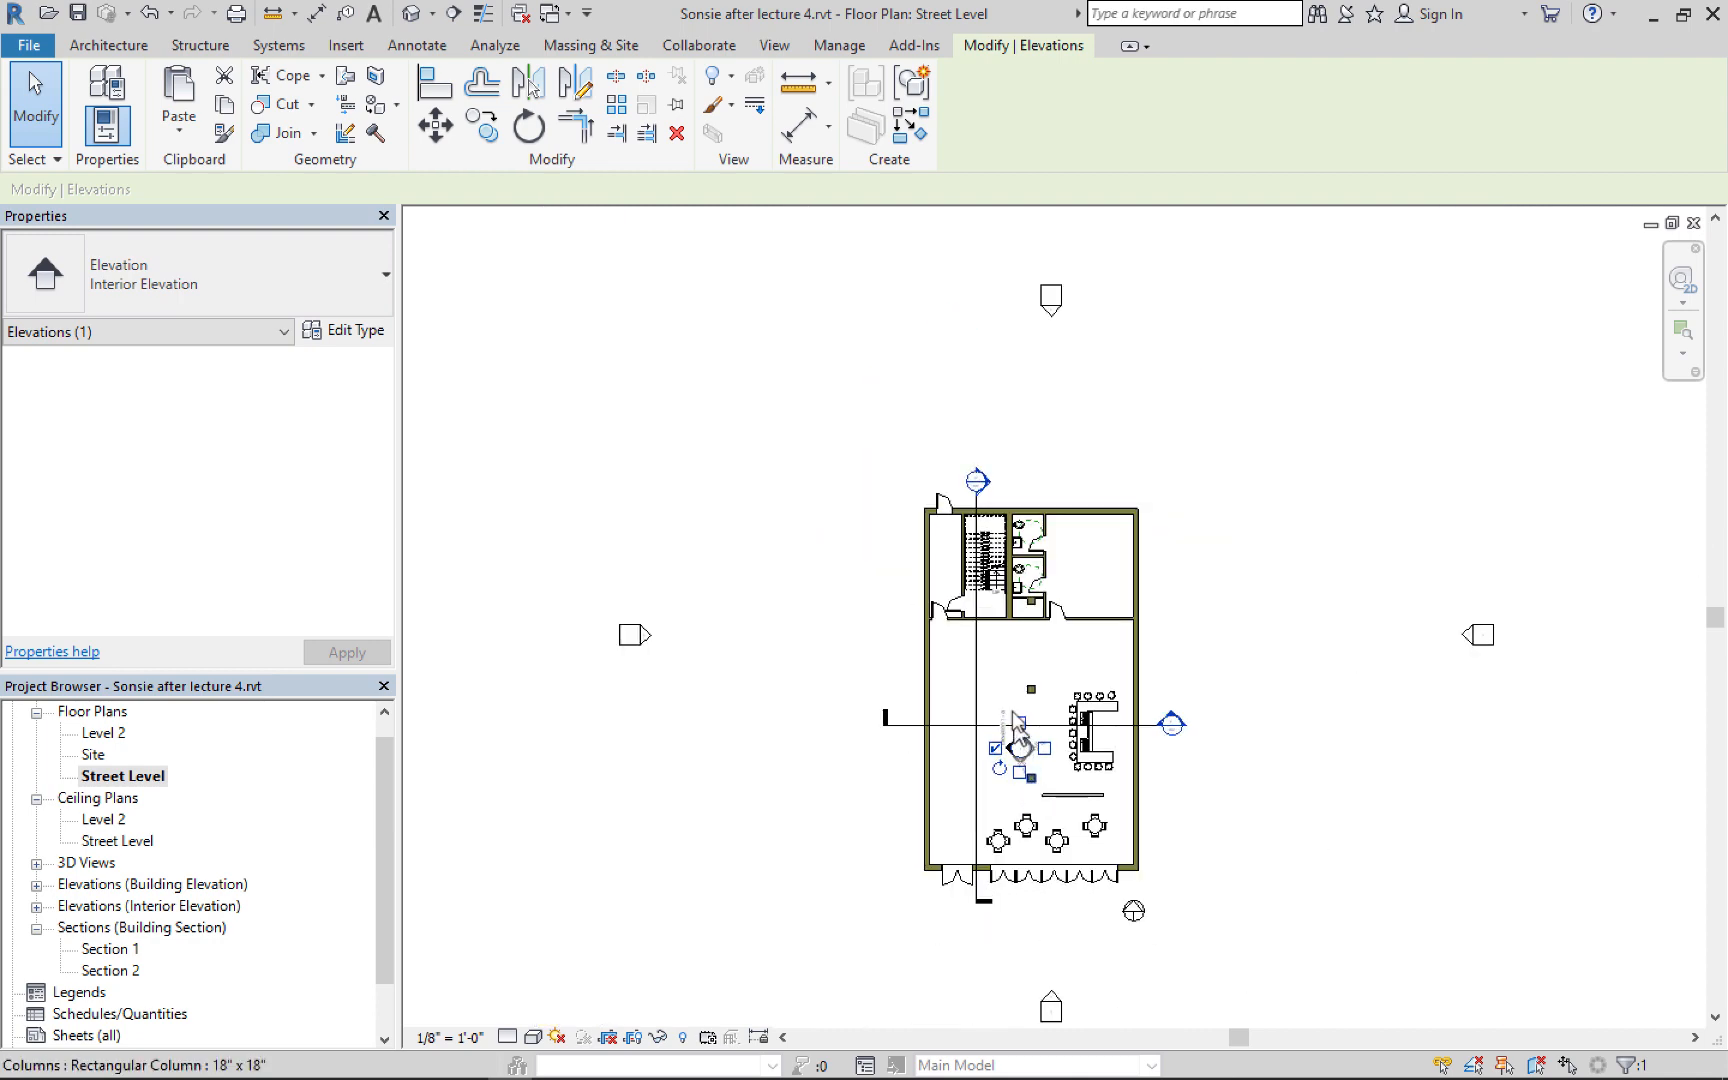
scroll(1030, 826, up, 3)
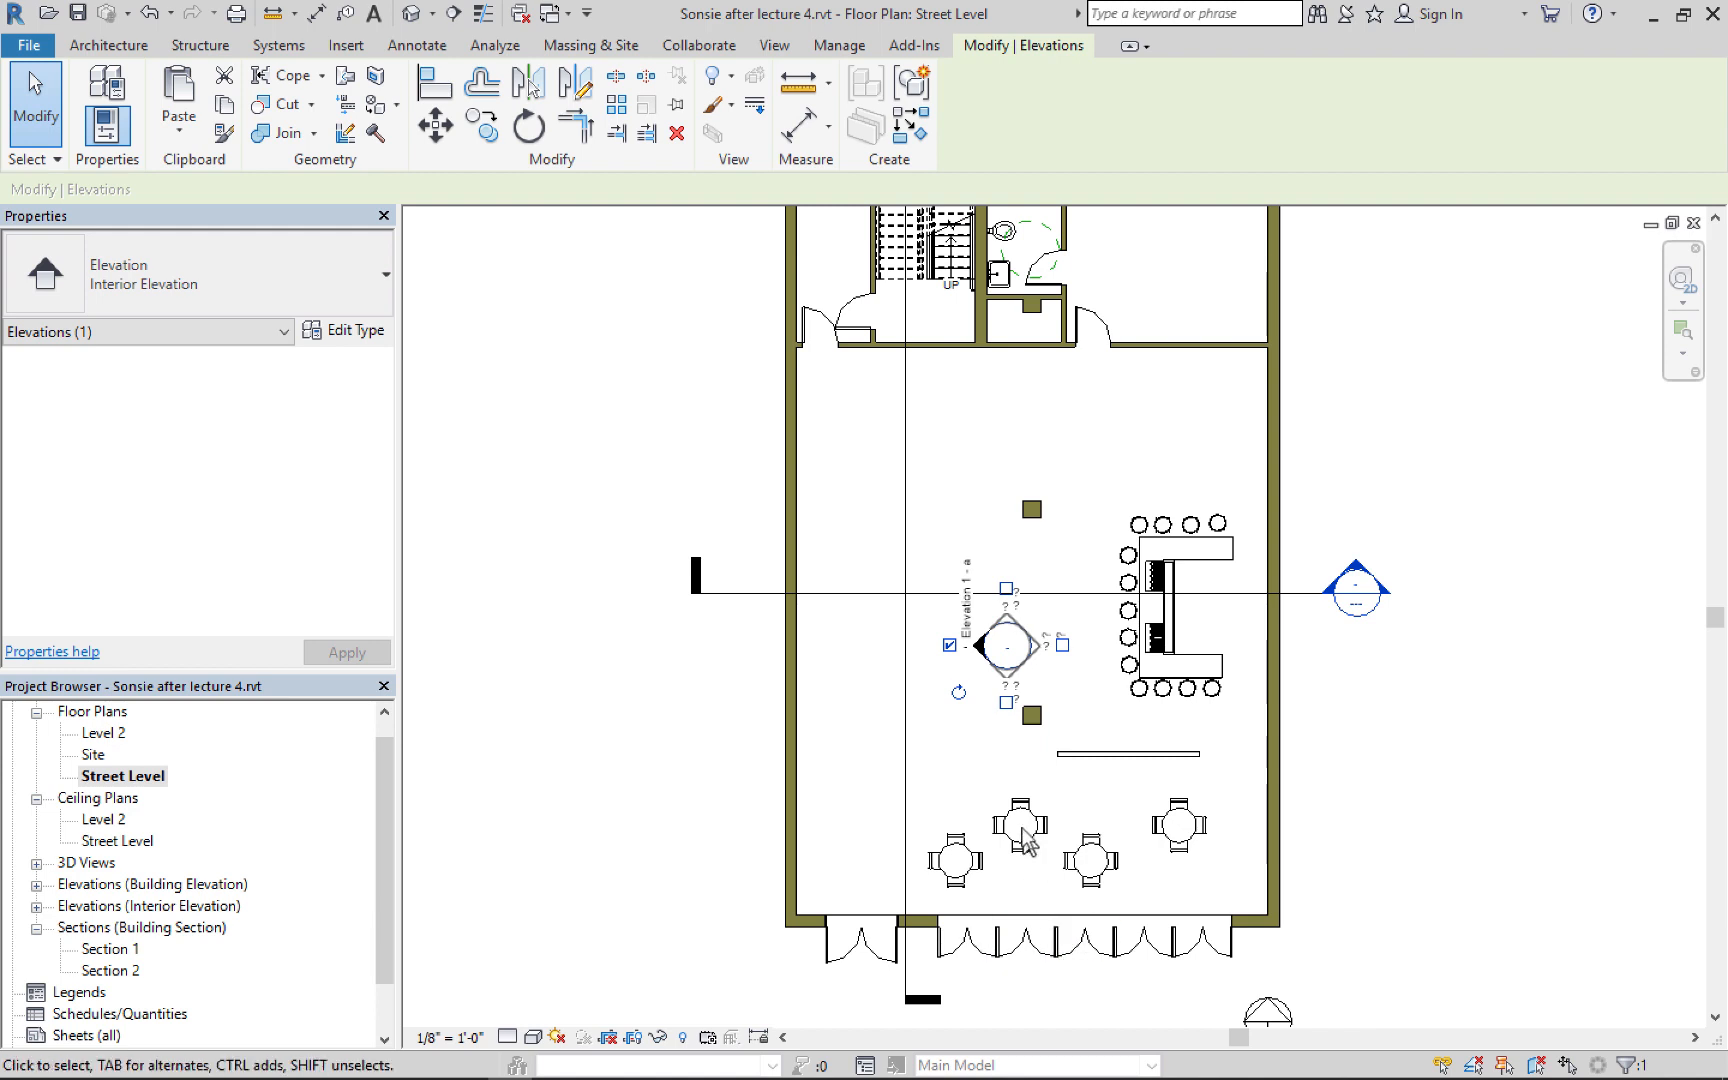
scroll(1020, 767, up, 3)
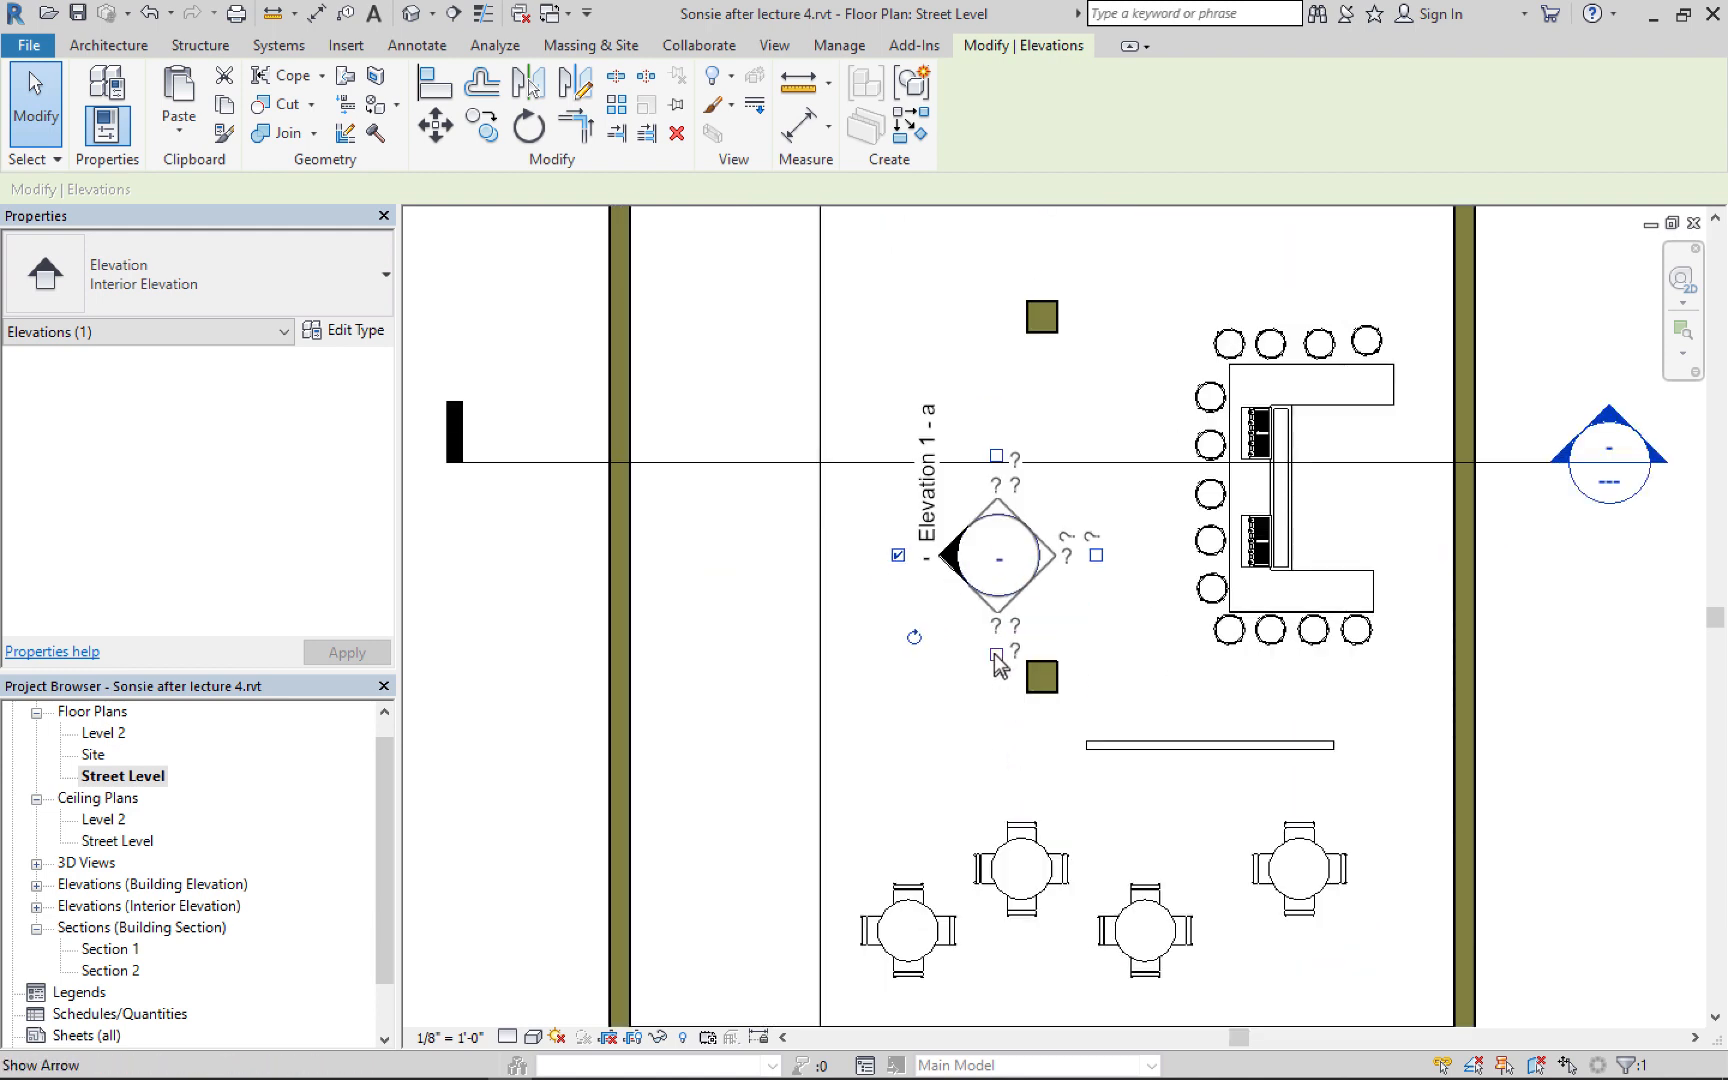
click(996, 655)
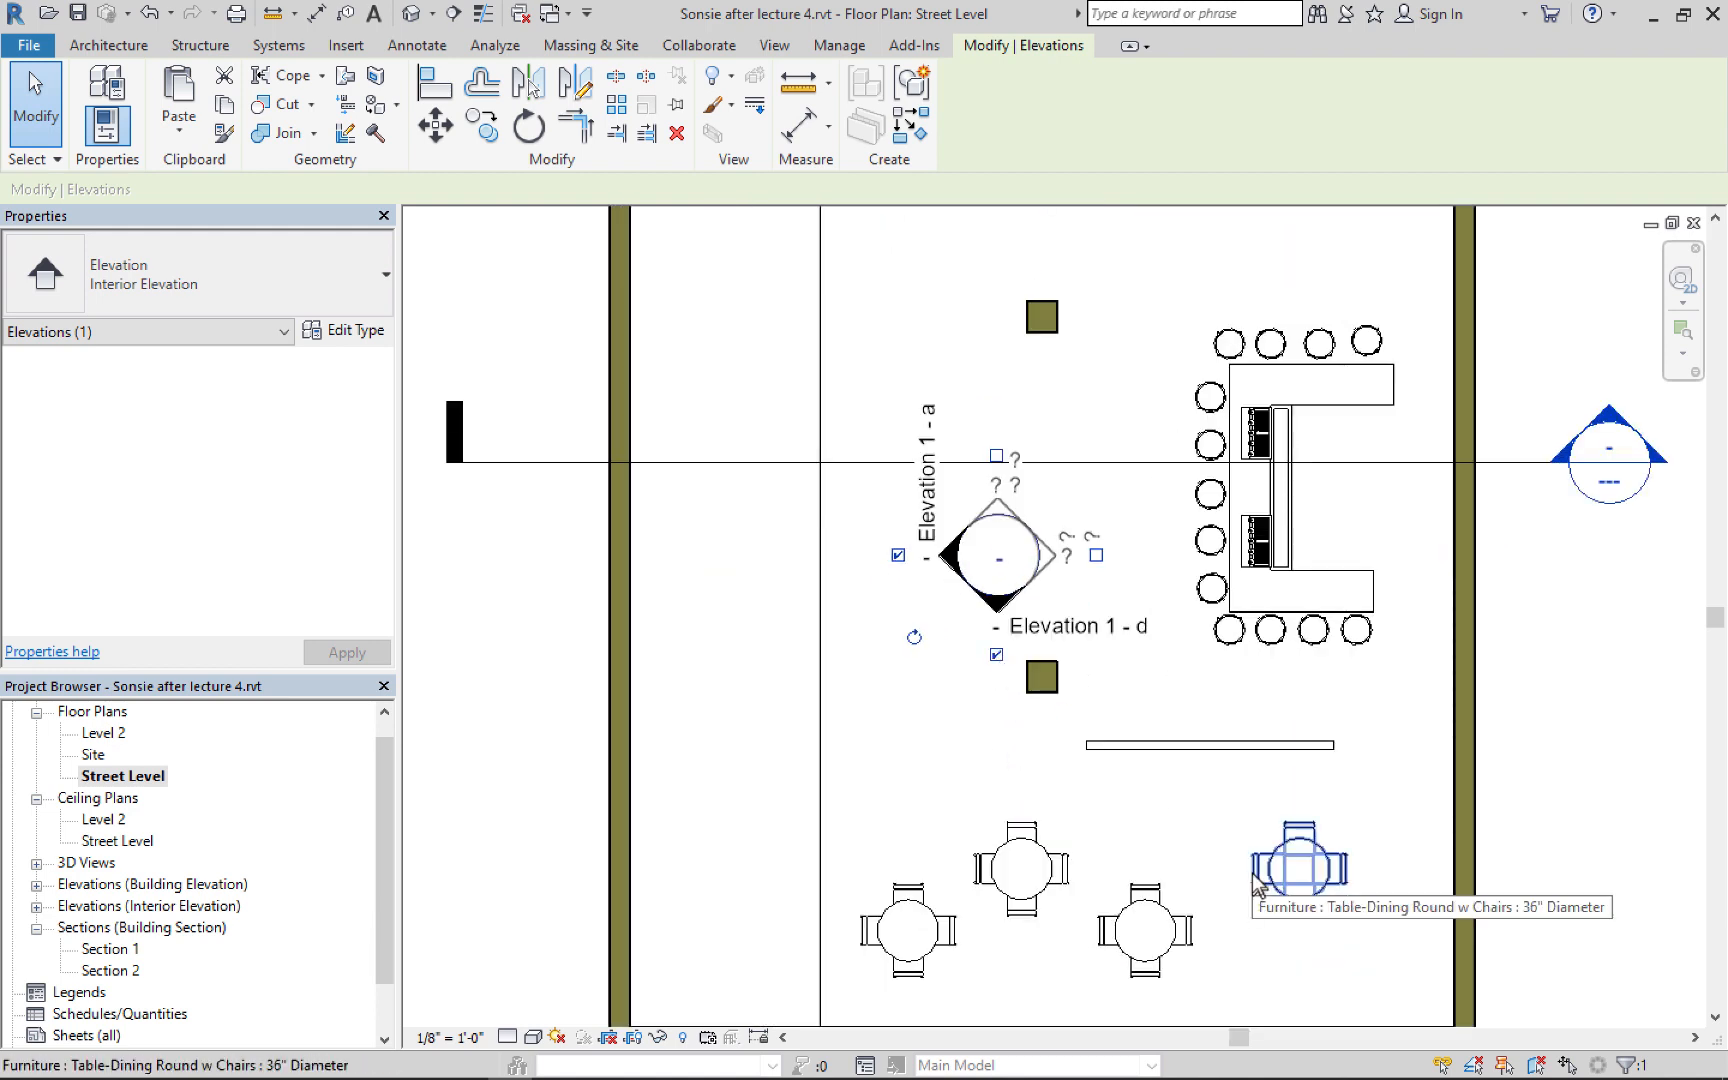
Add another elevation facing the bar to the same marker, delete that view again and deselect the marker
click(1097, 556)
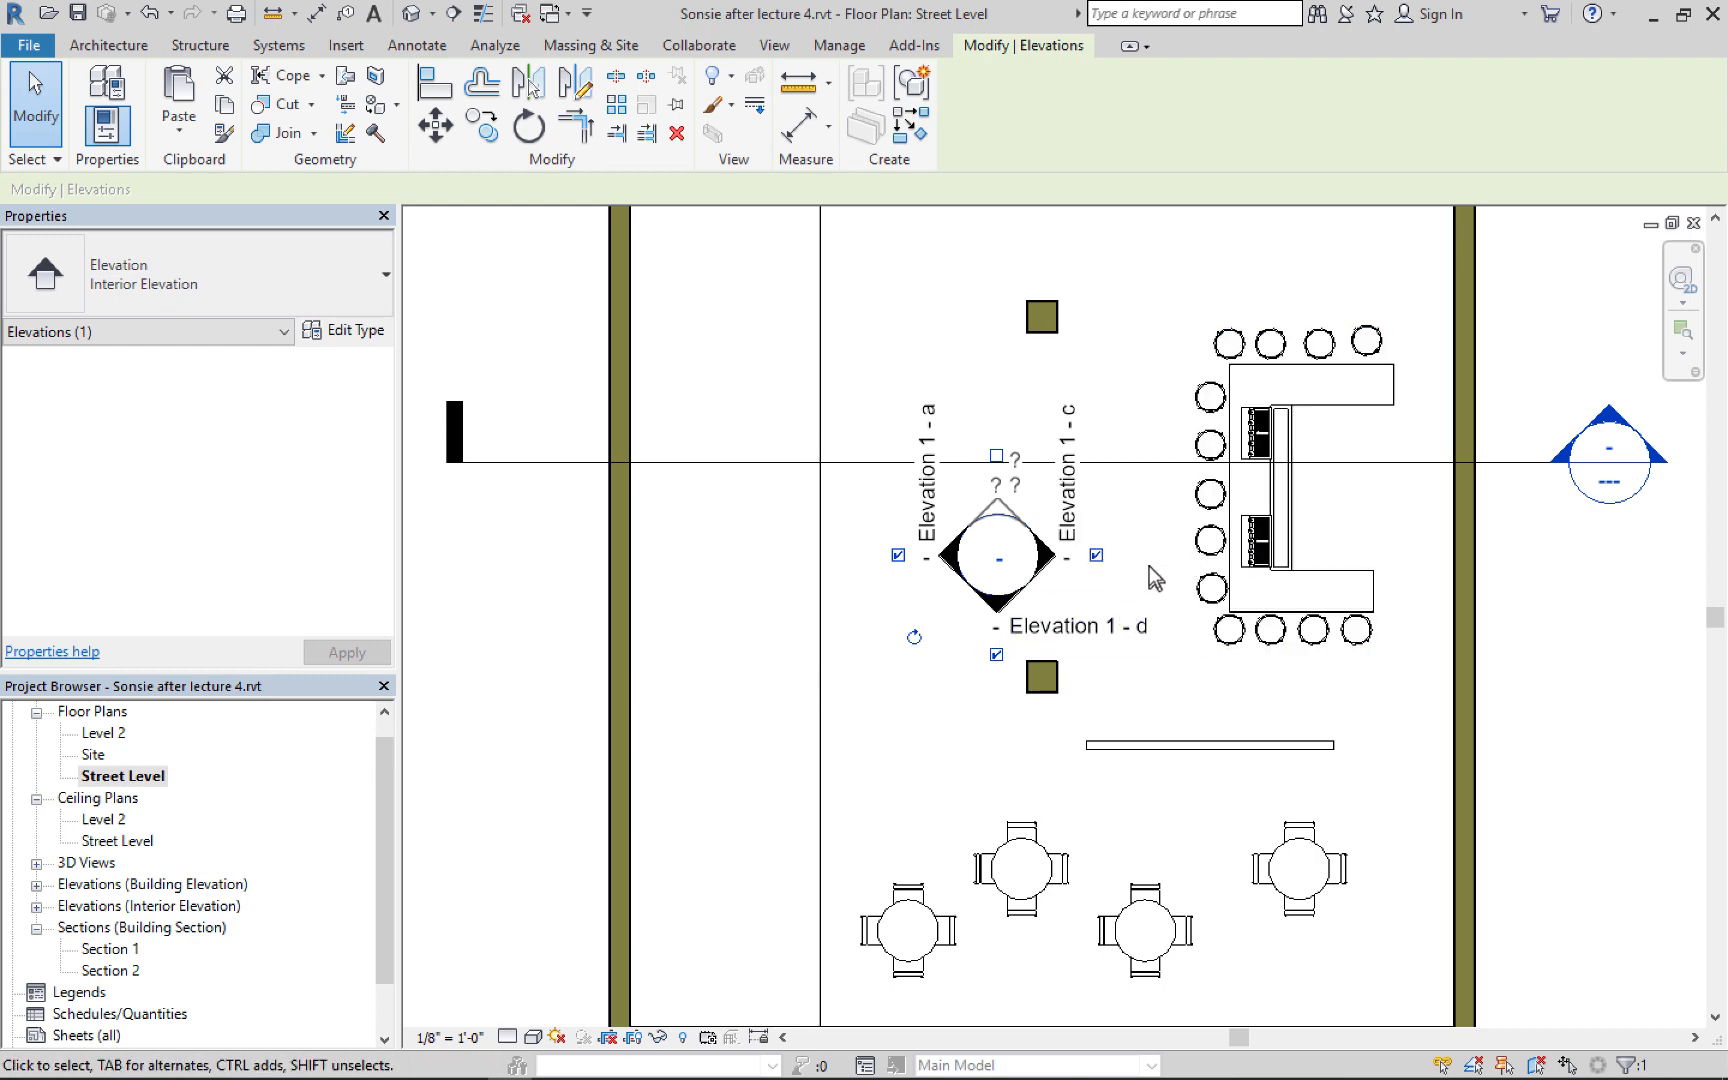
click(1096, 556)
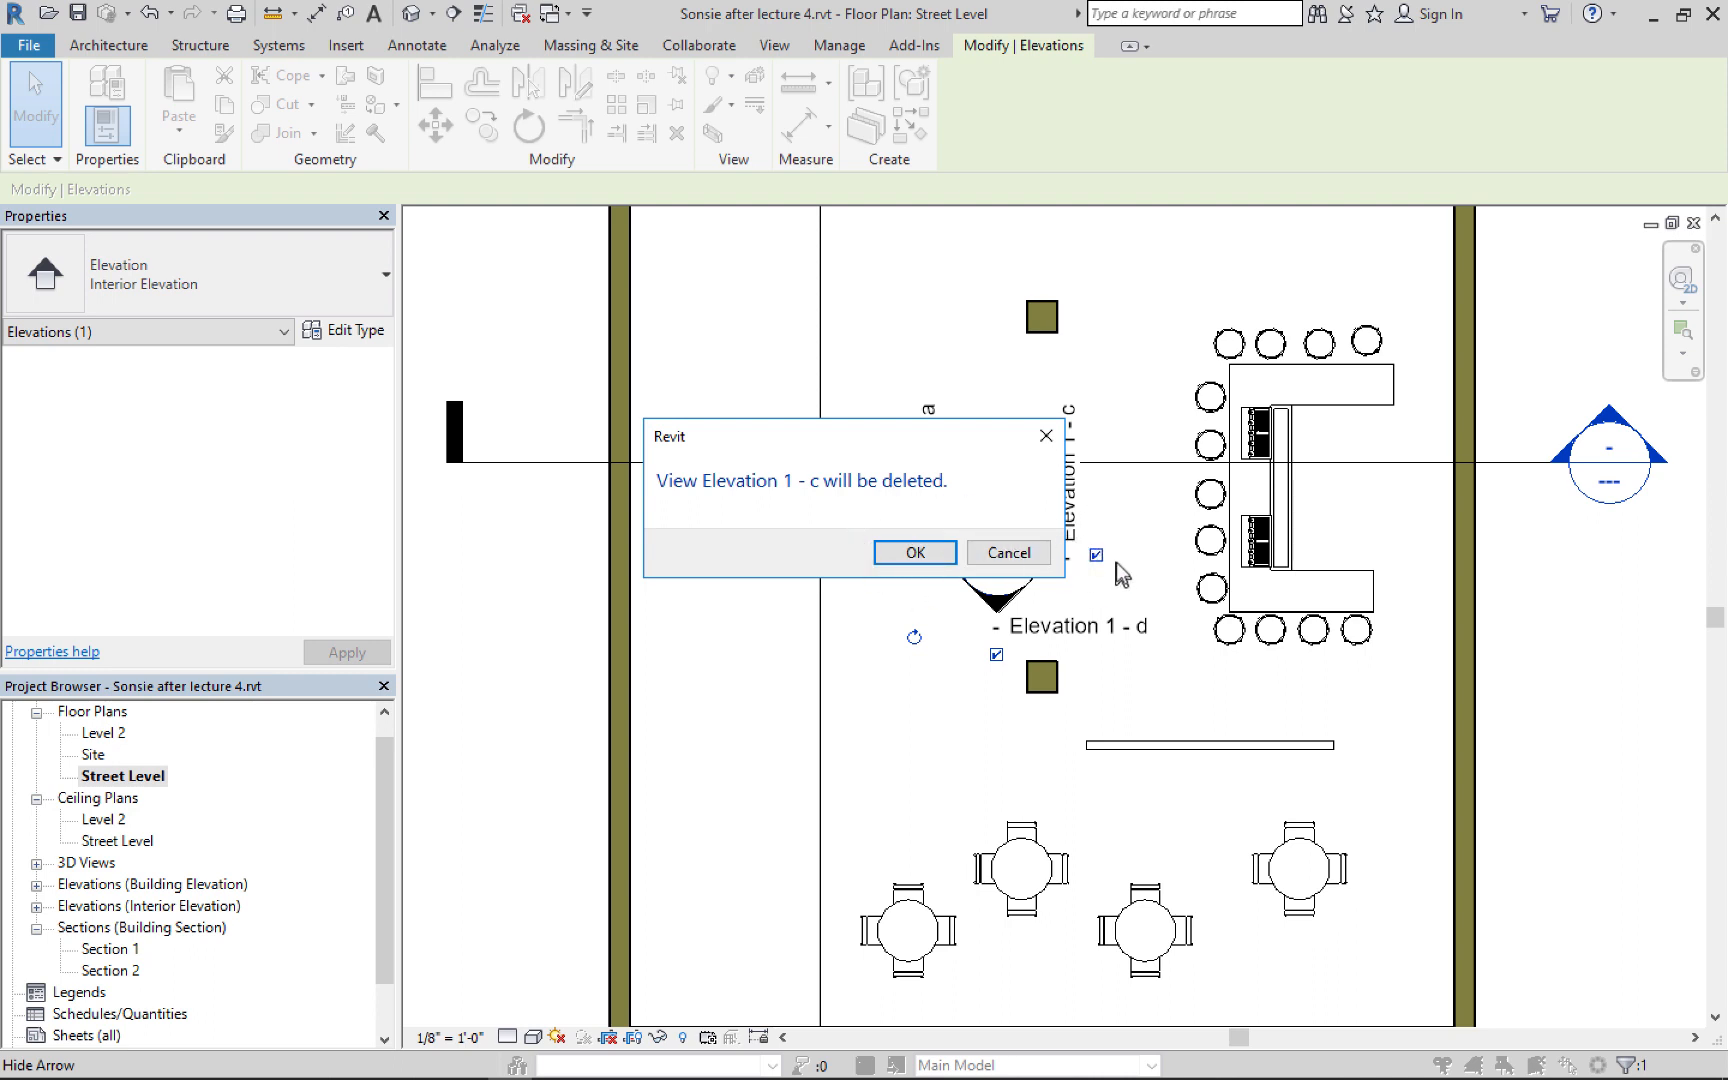
click(913, 555)
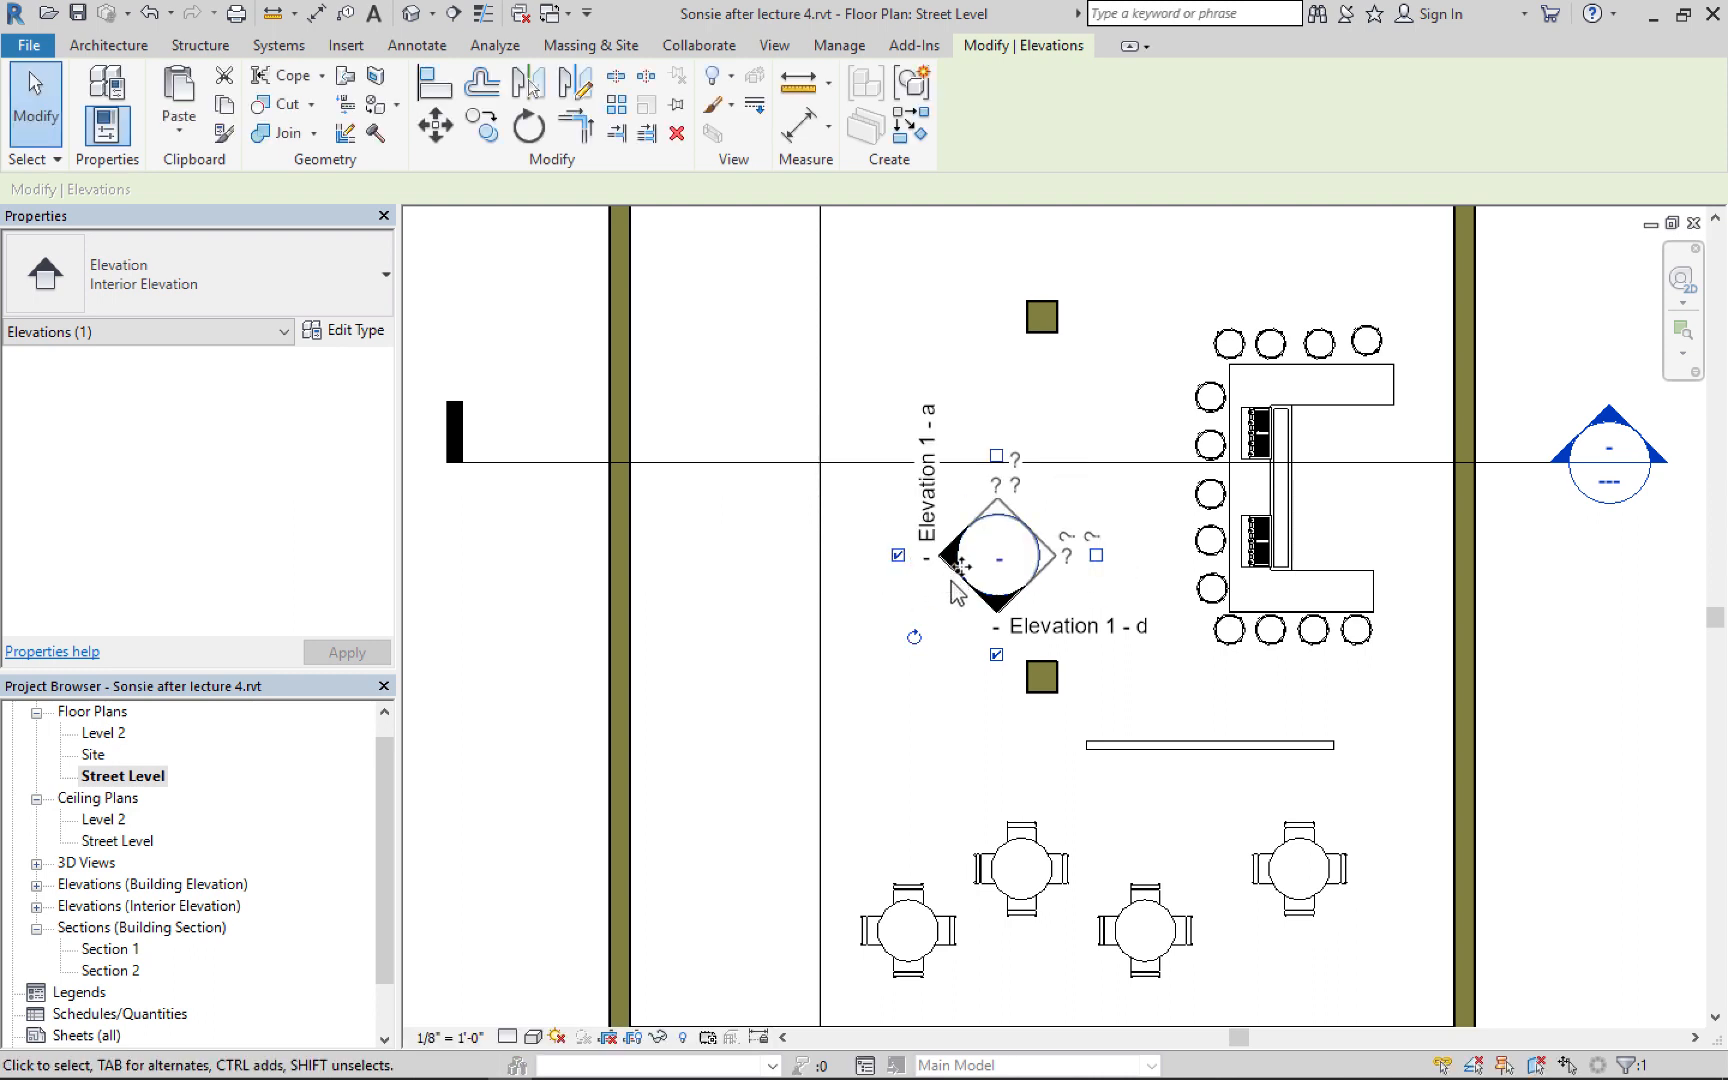
click(988, 724)
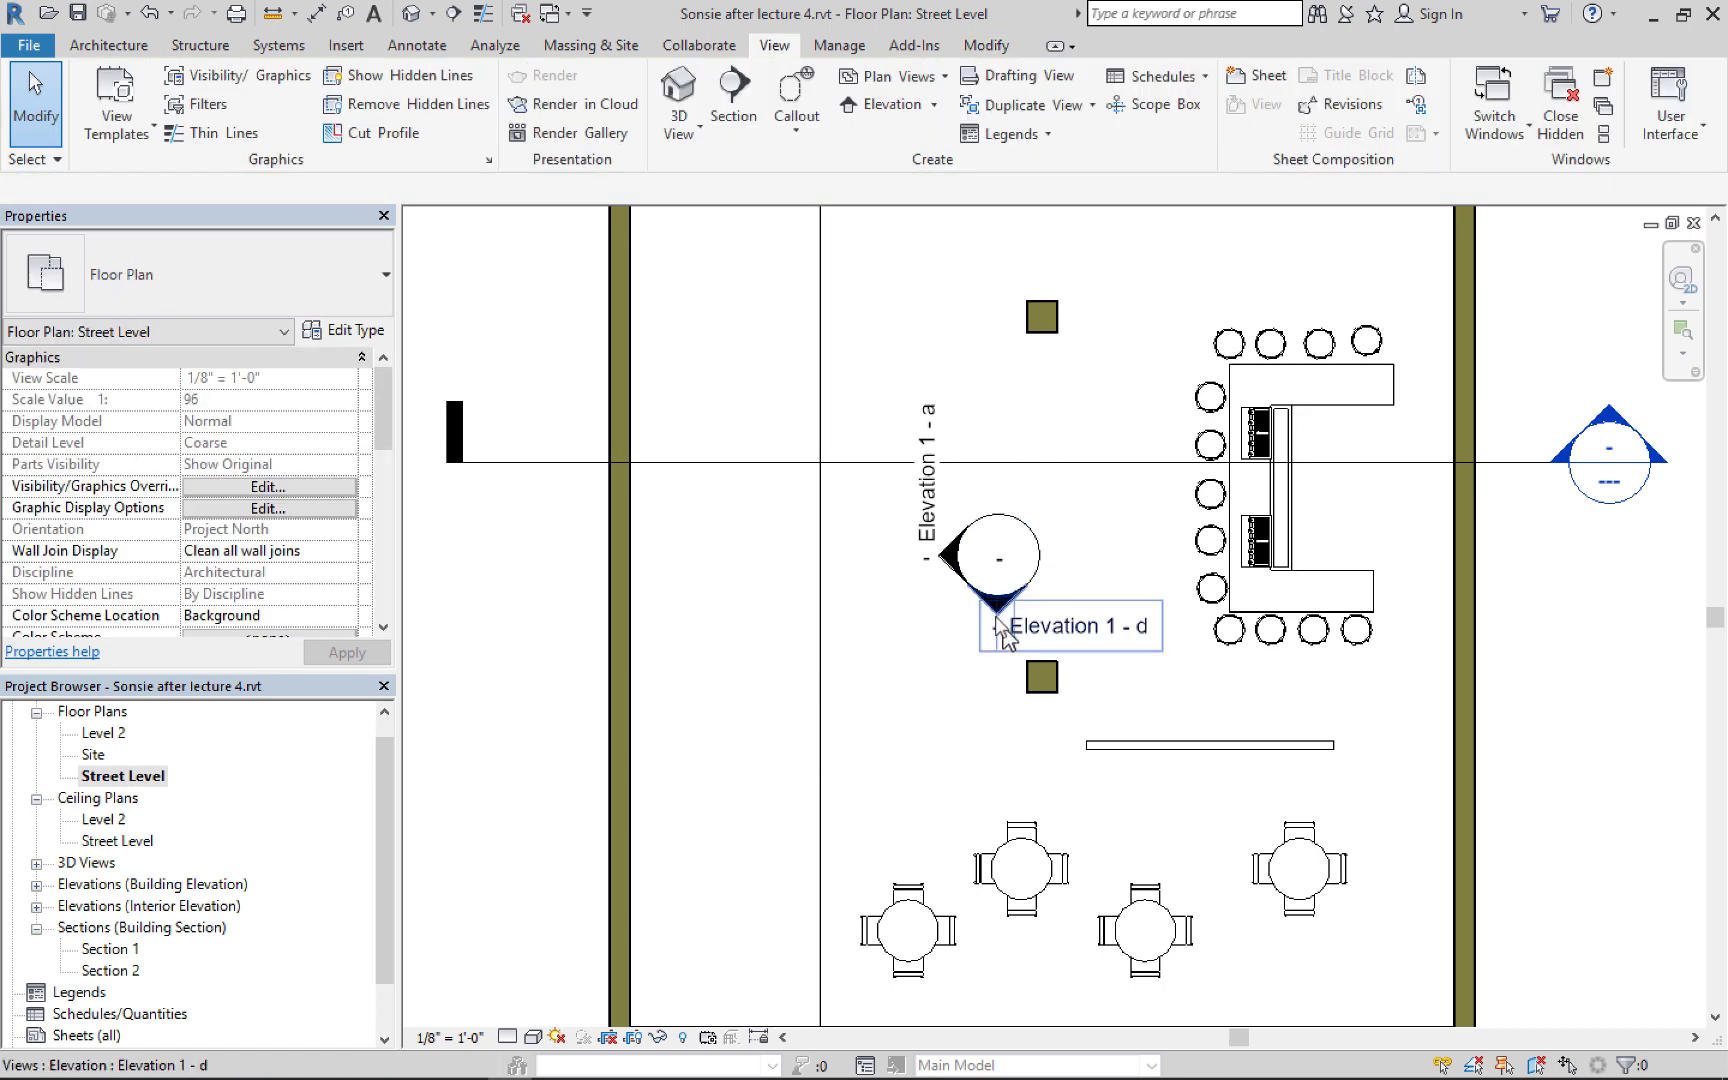
Open the Elevation 1 - d view from its marker arrow and assign it the Architectural Elevation view template
double_click(994, 606)
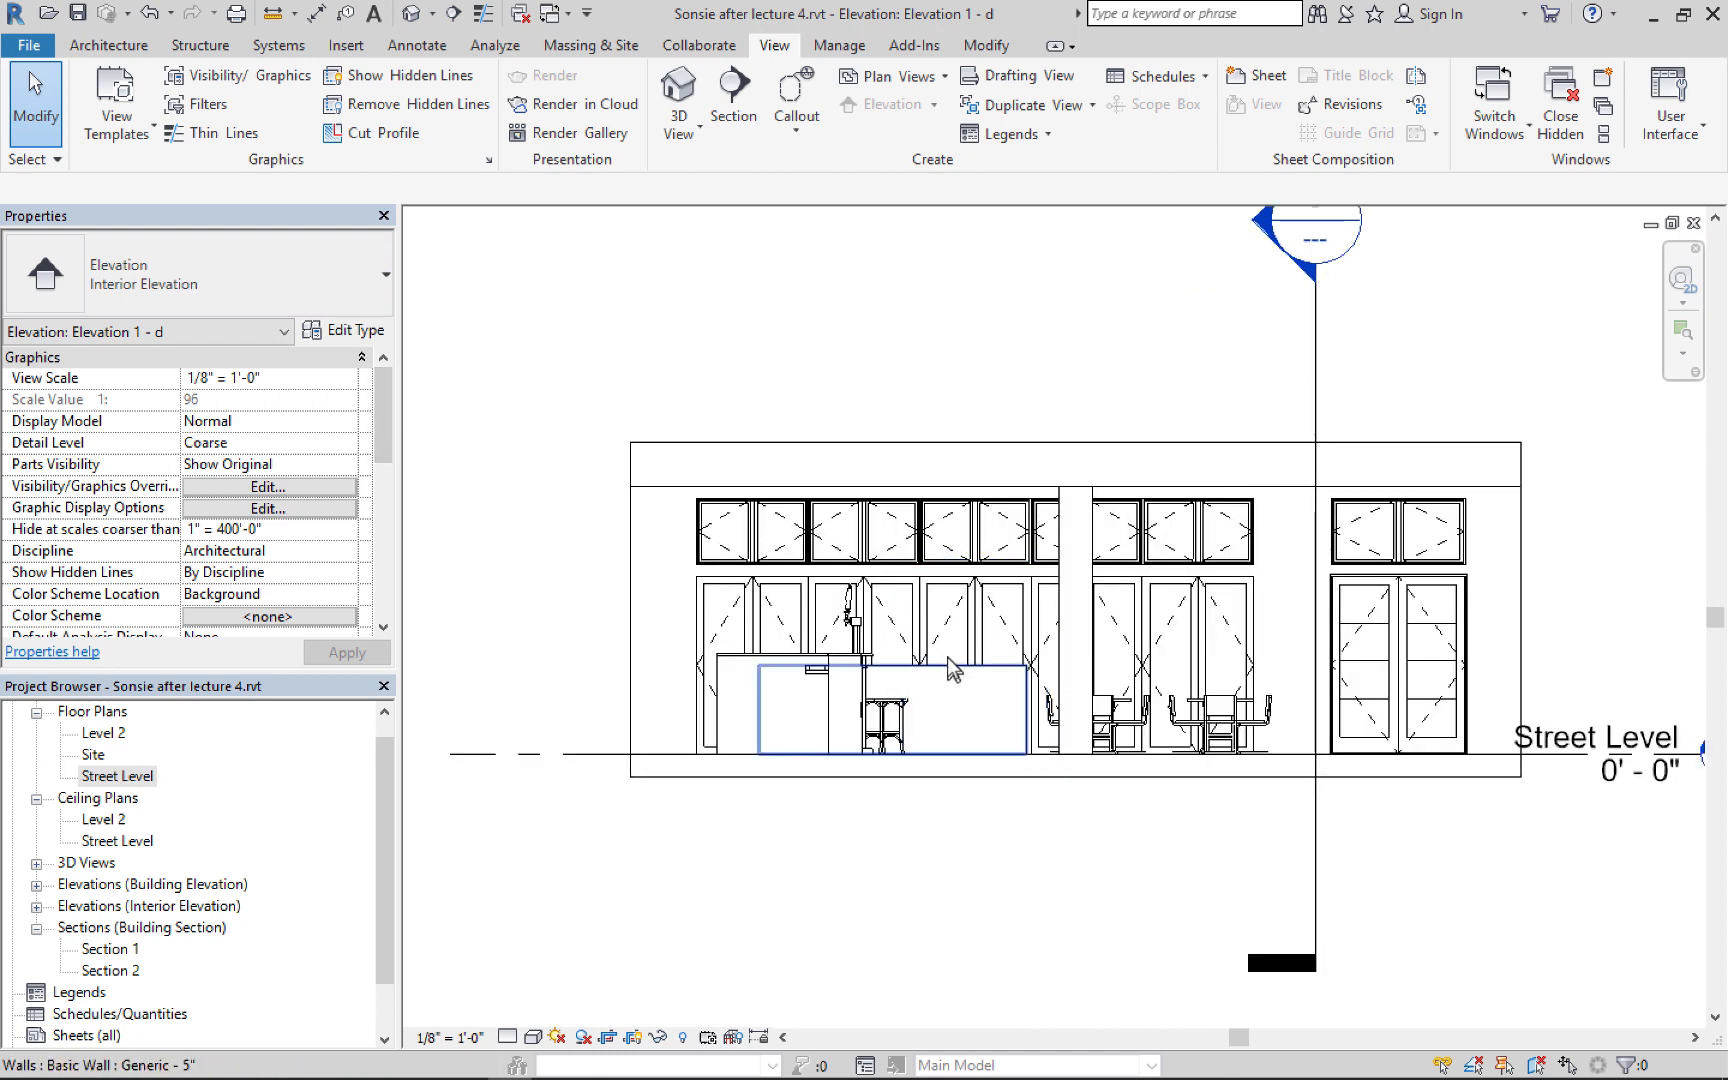
scroll(900, 640, up, 2)
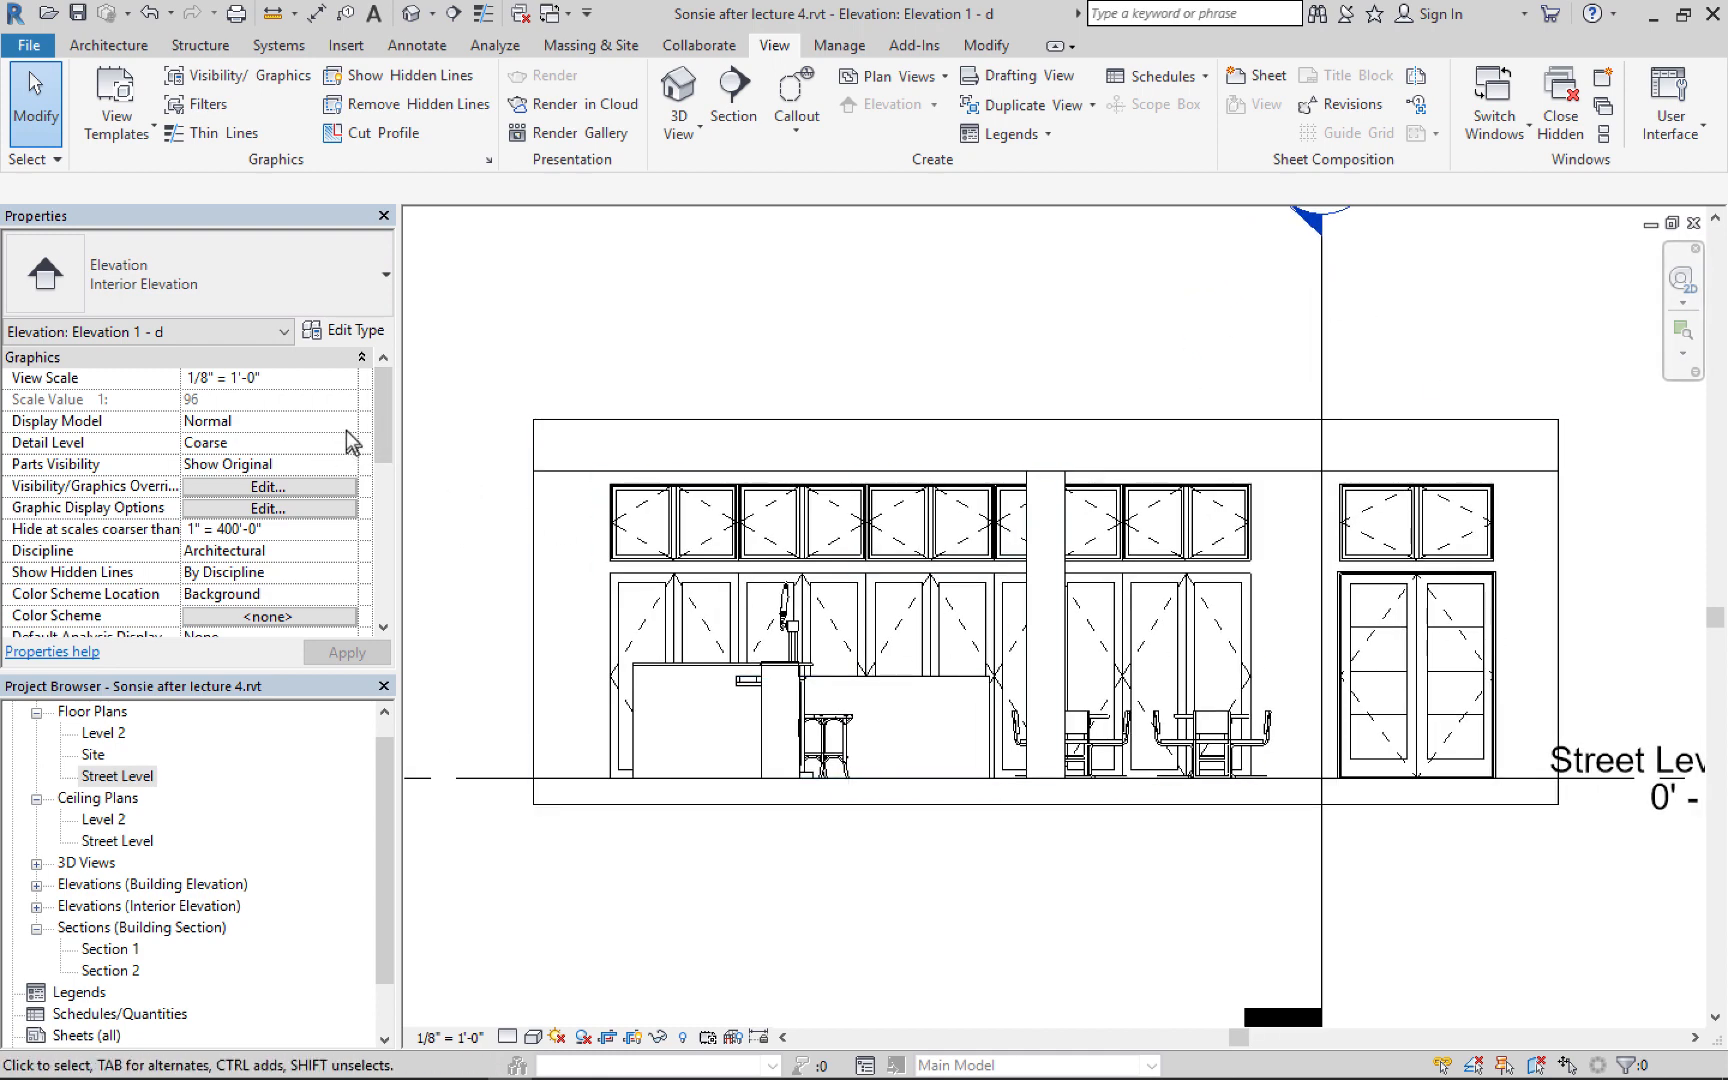
drag(385, 447, 403, 612)
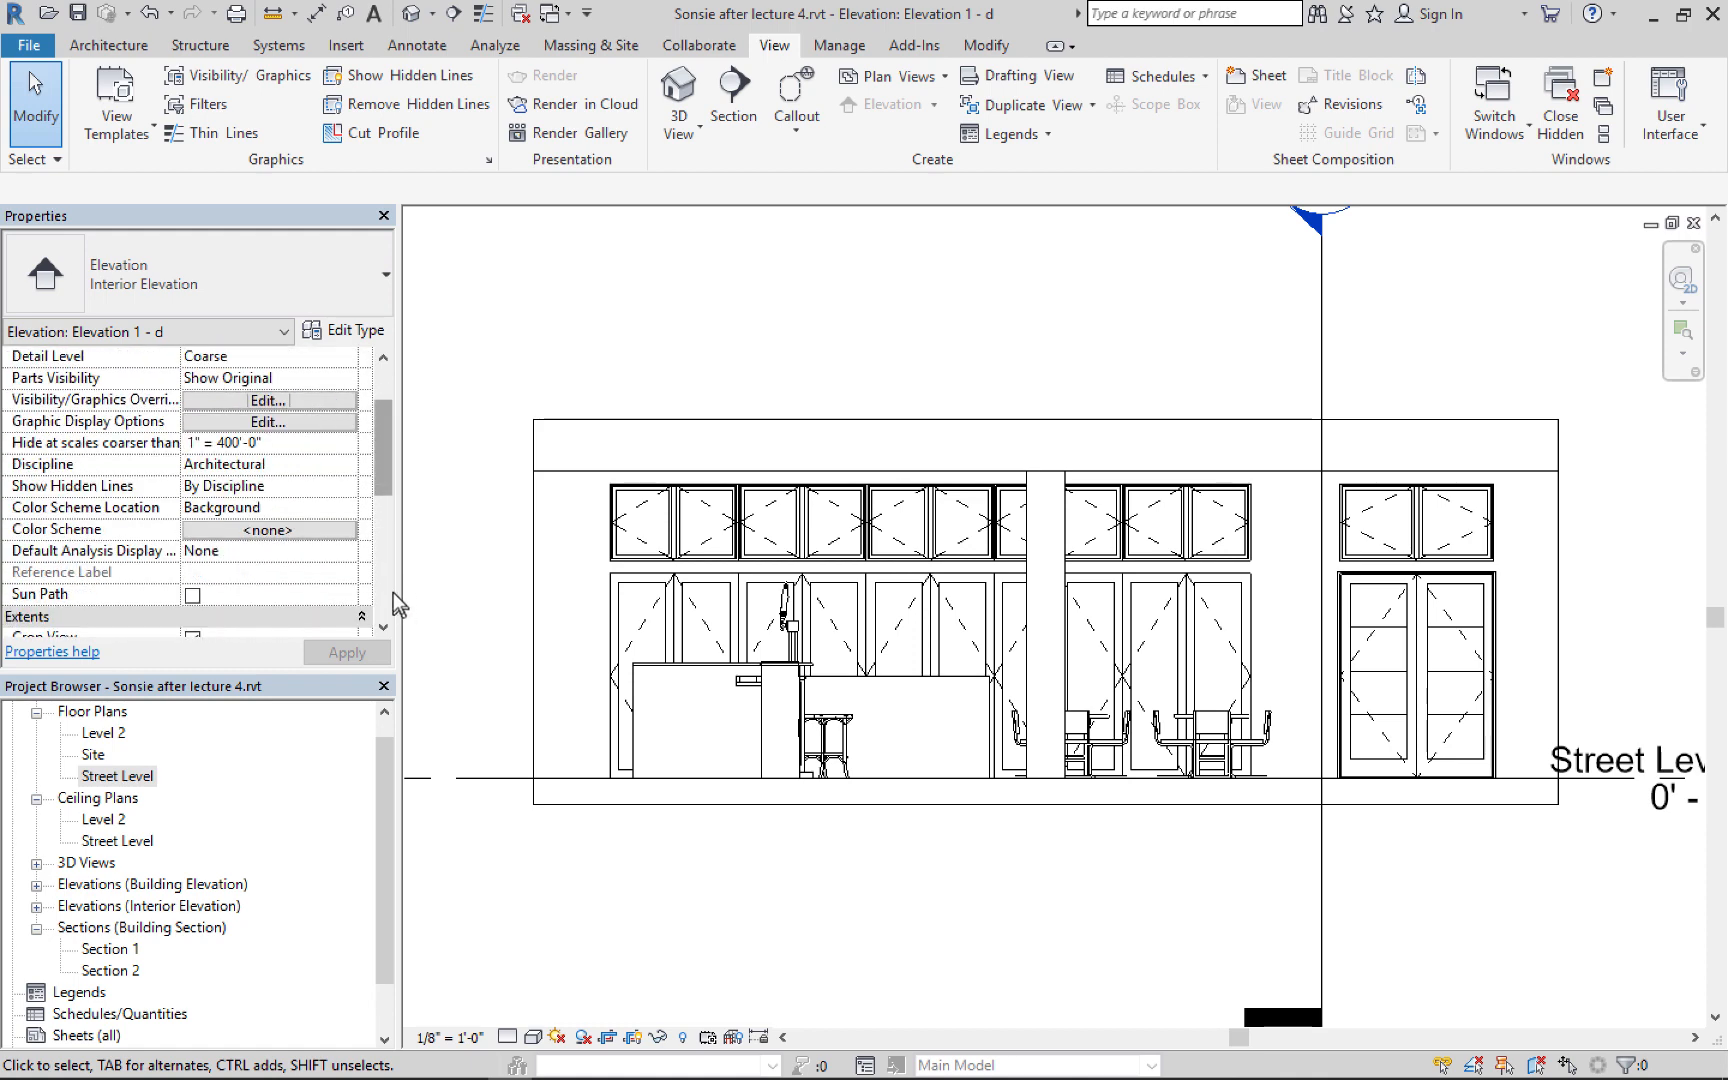
drag(390, 490, 386, 575)
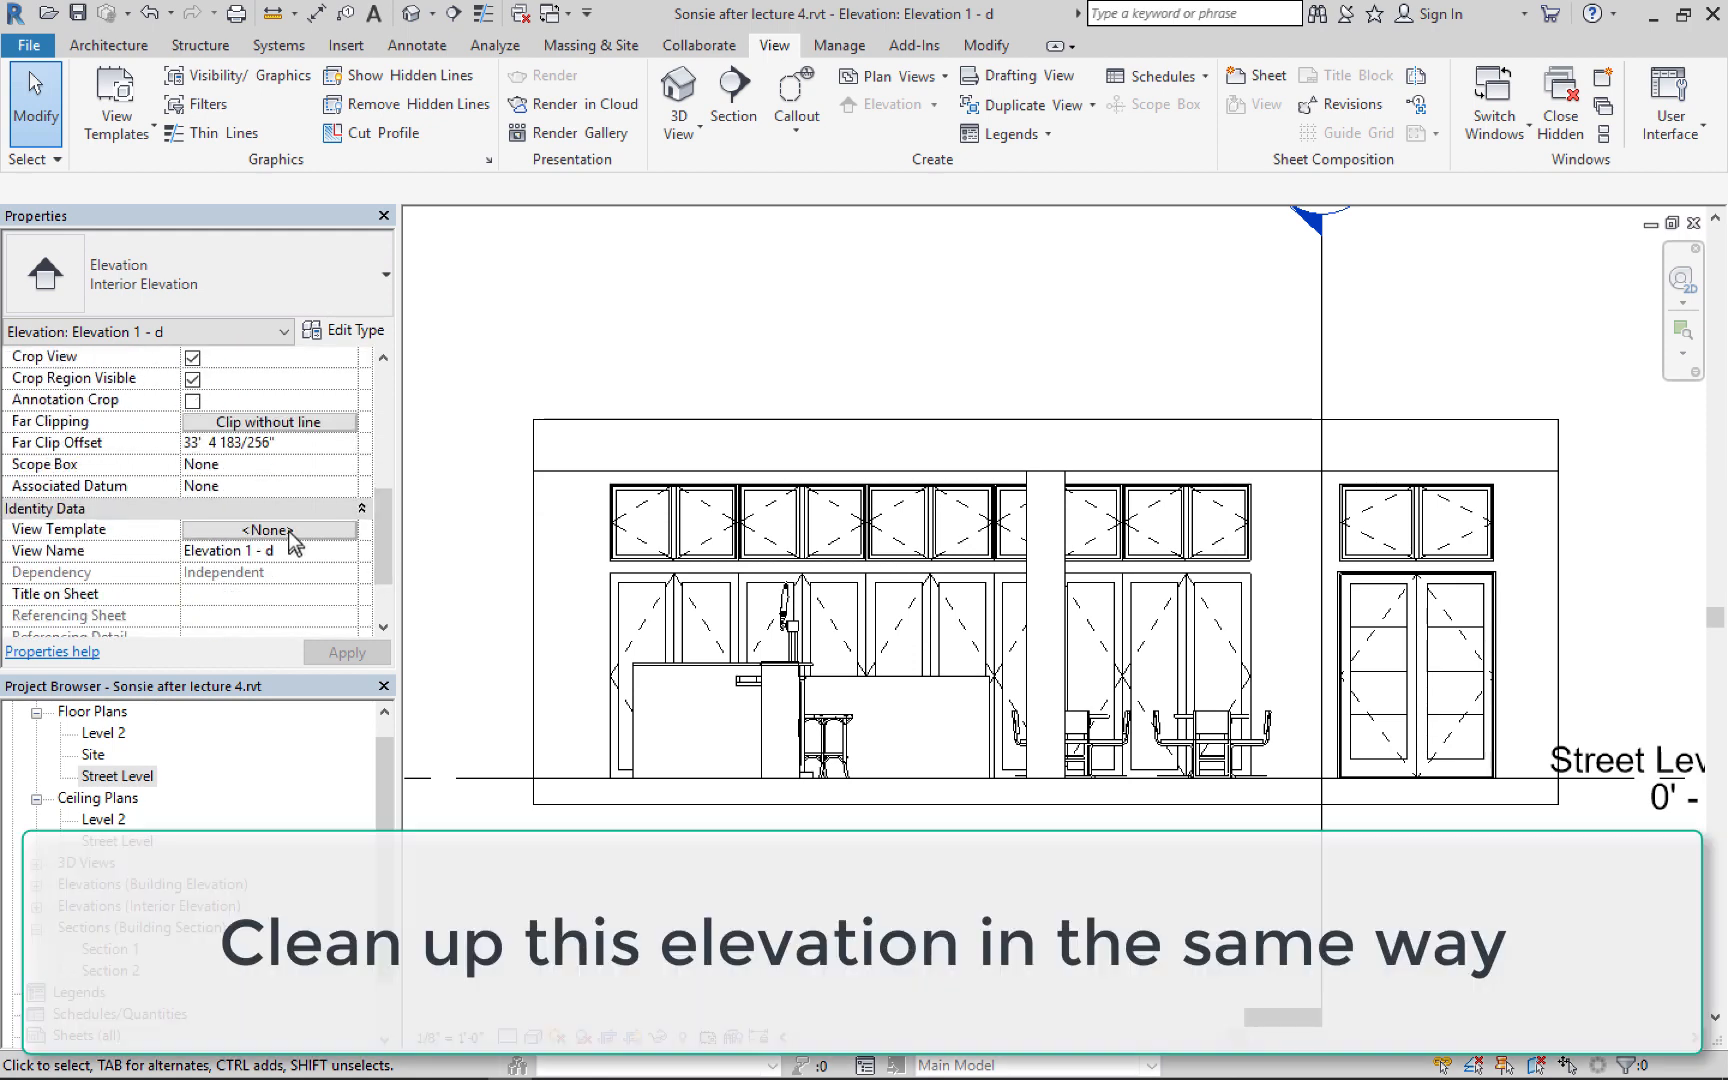
click(289, 533)
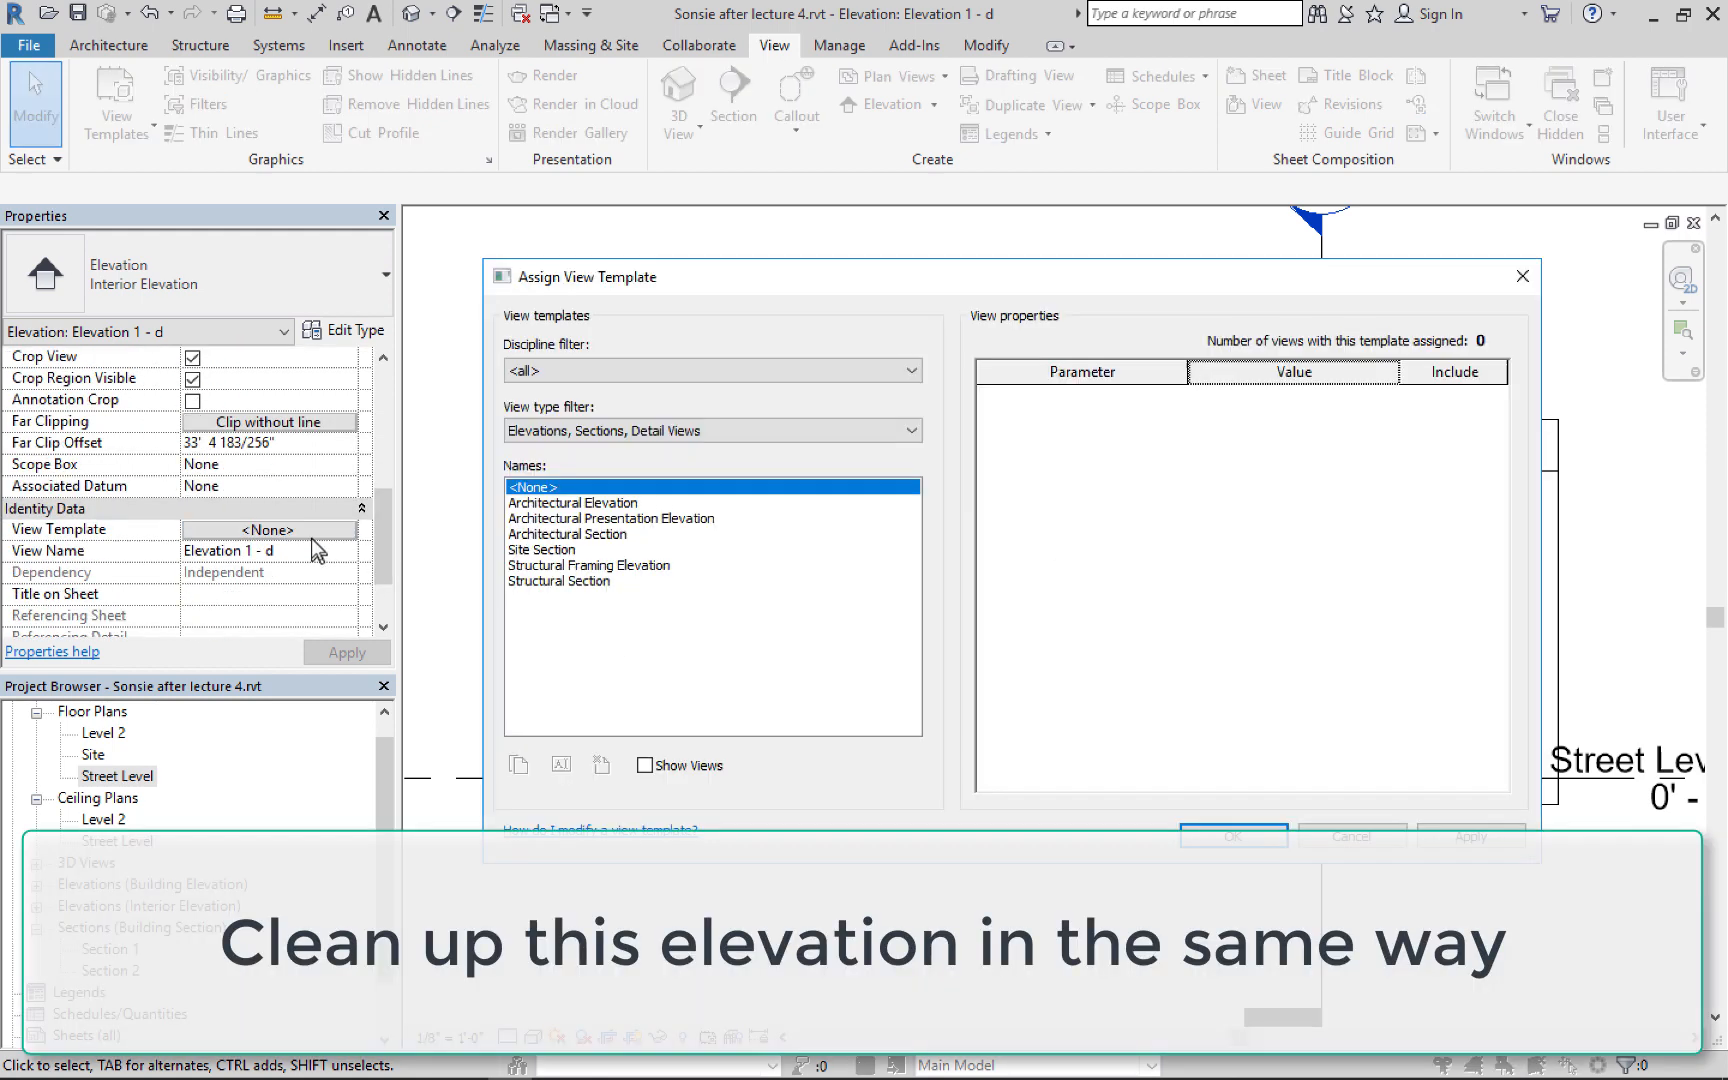
double_click(572, 503)
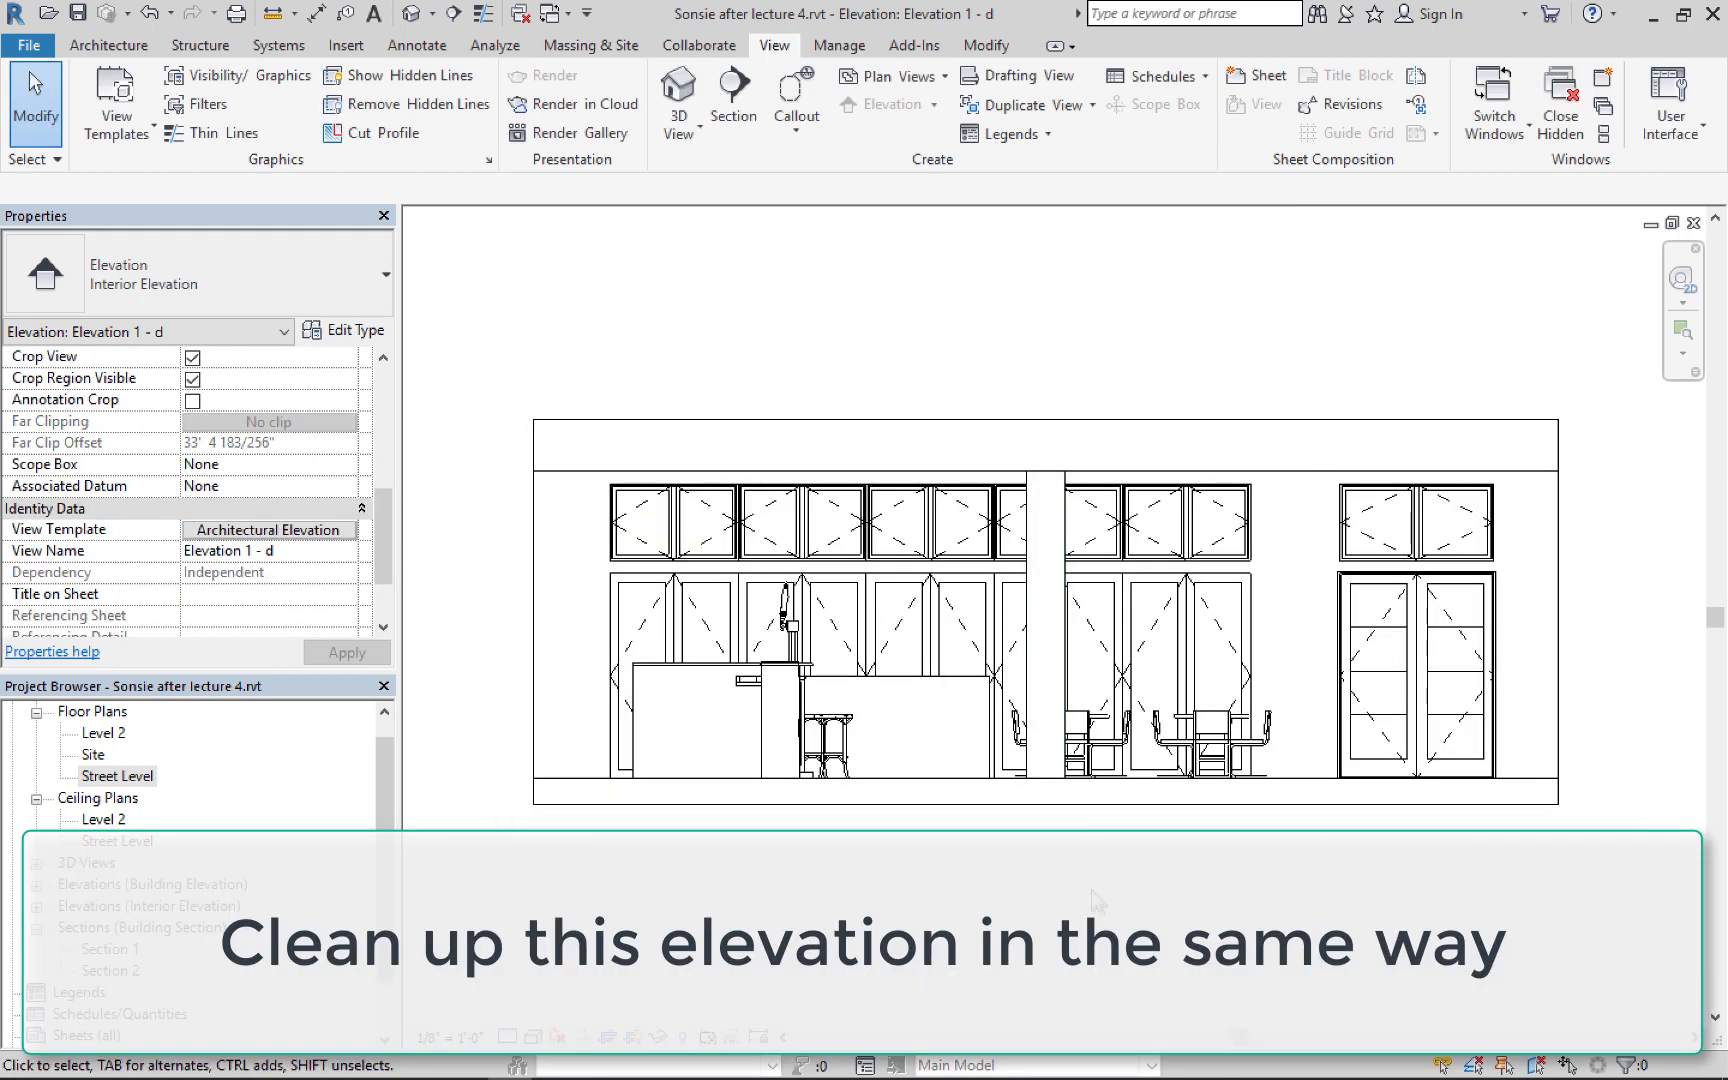
Raise the lower edge of this elevation's crop region to the top of the floor
click(815, 804)
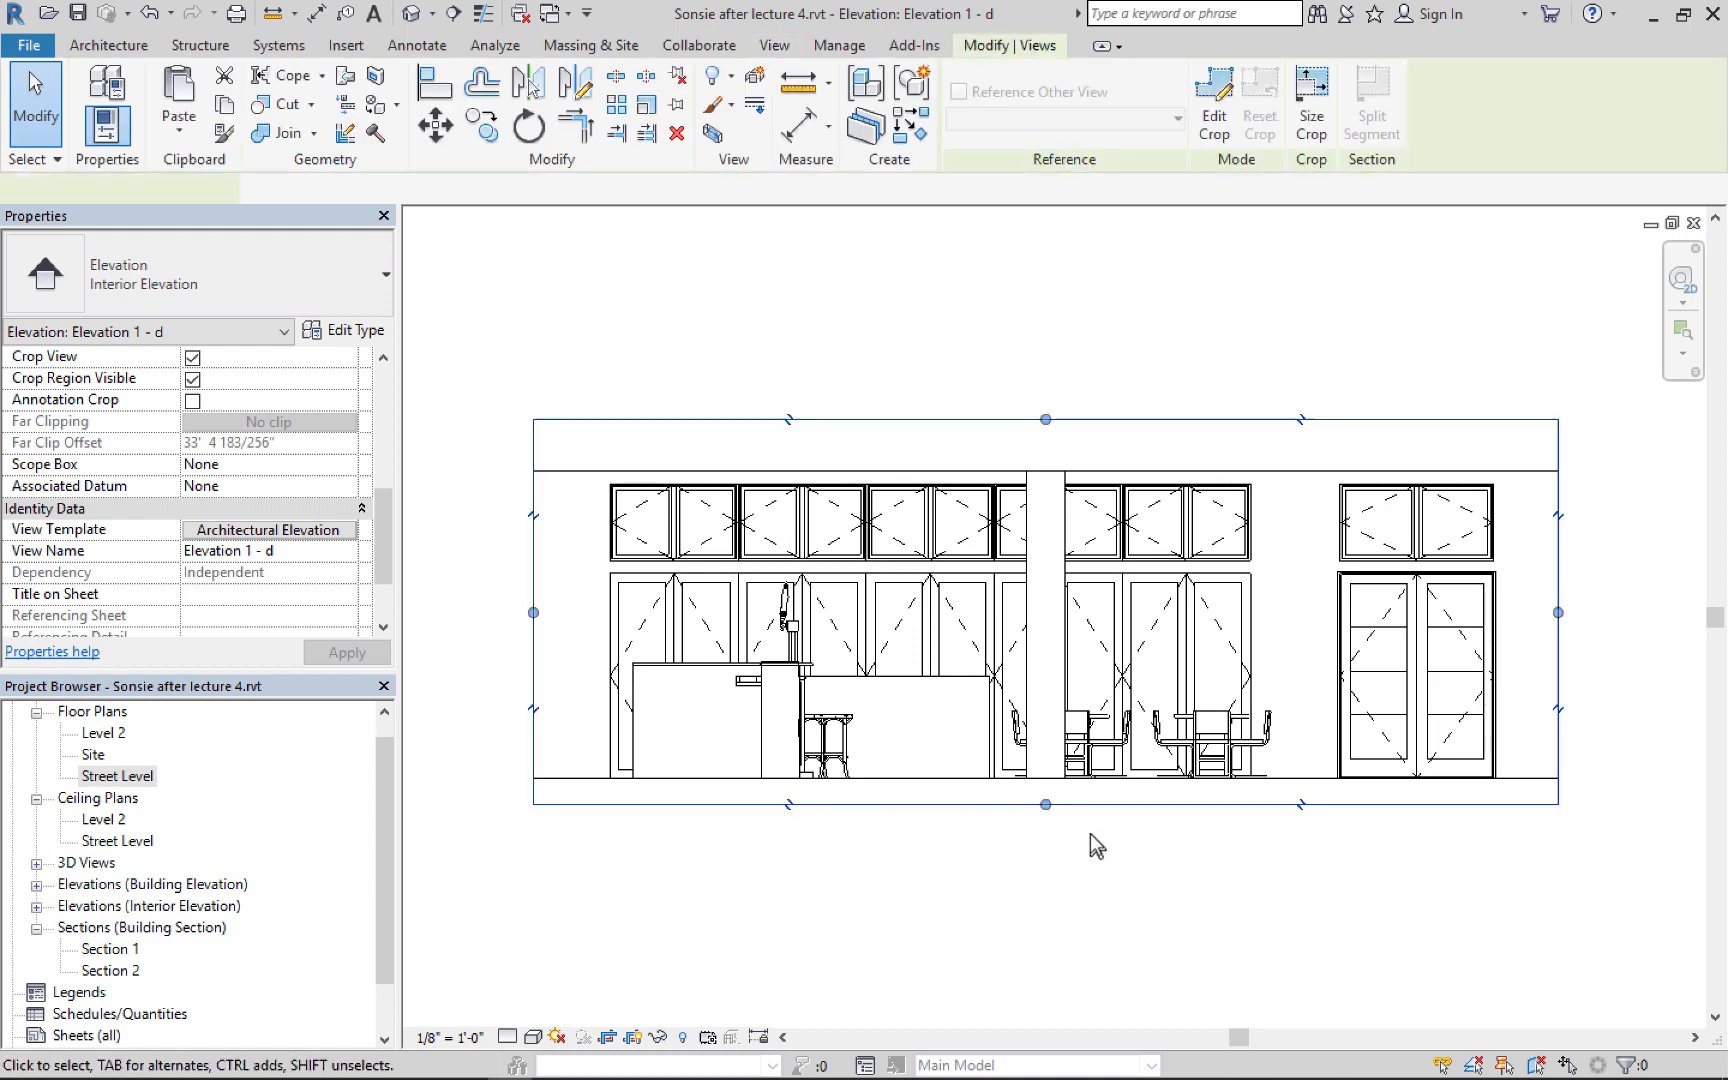
drag(1045, 794, 1044, 777)
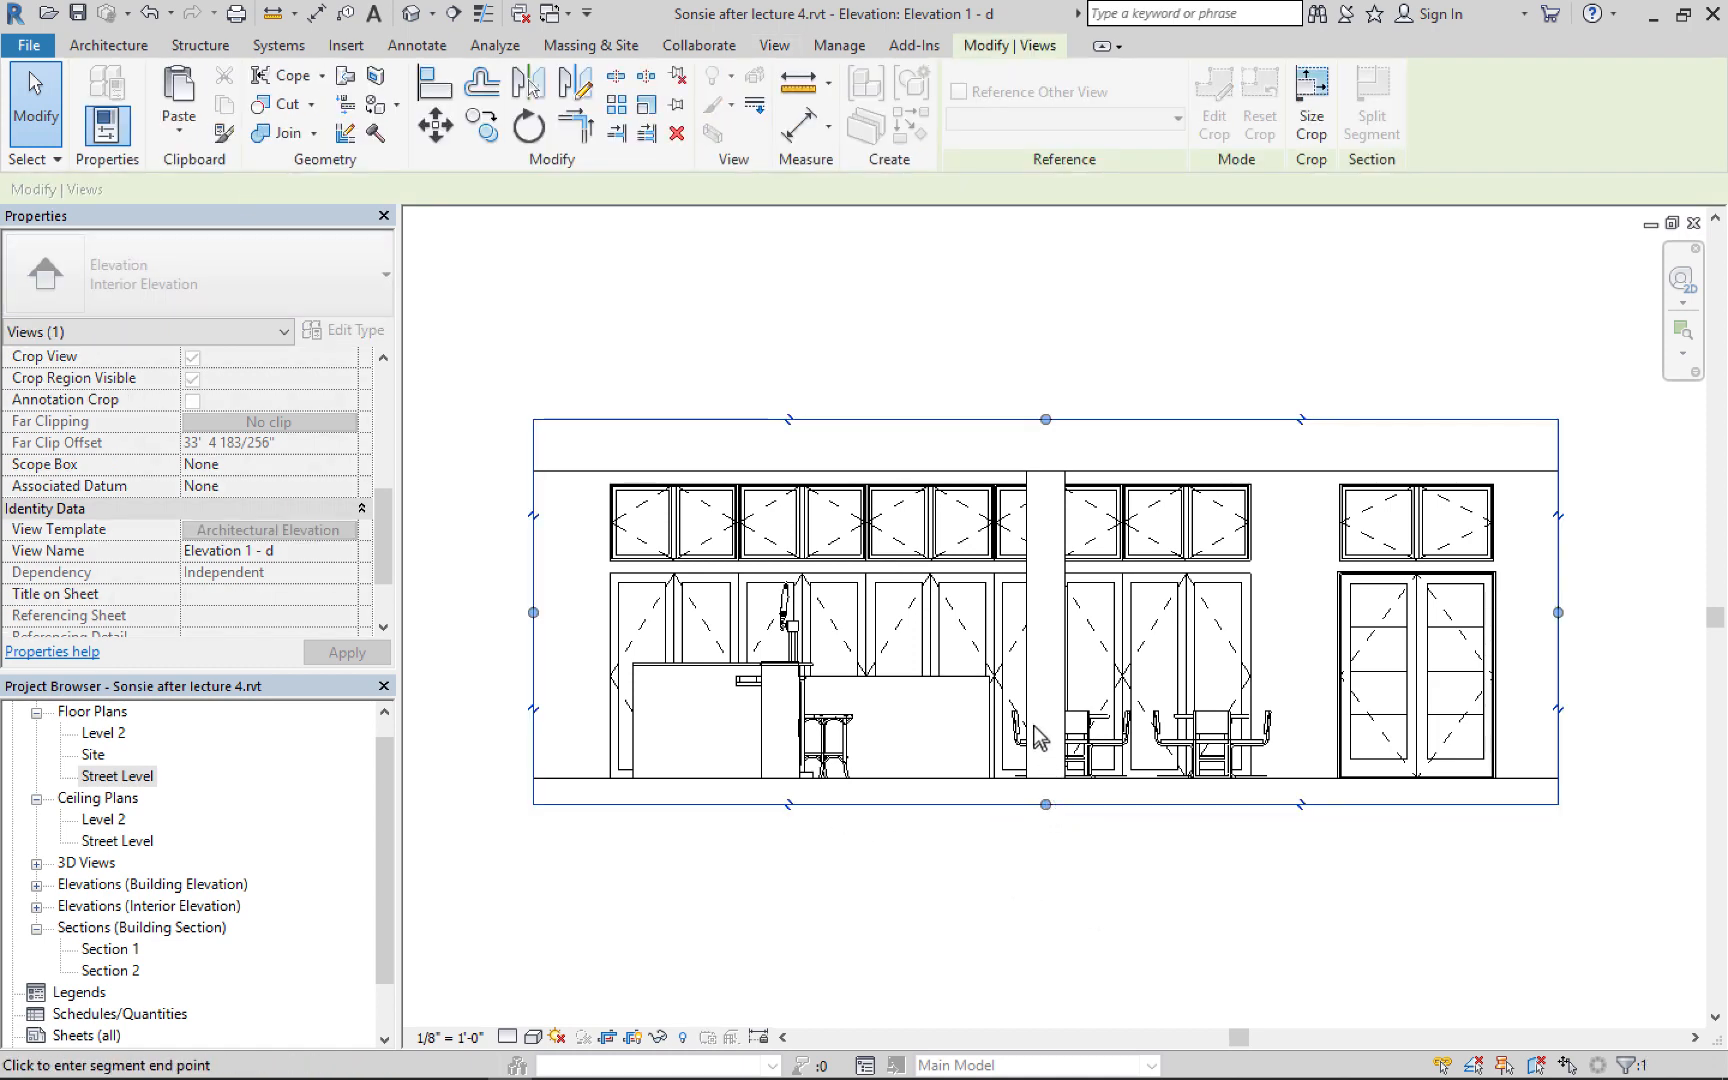
click(1044, 801)
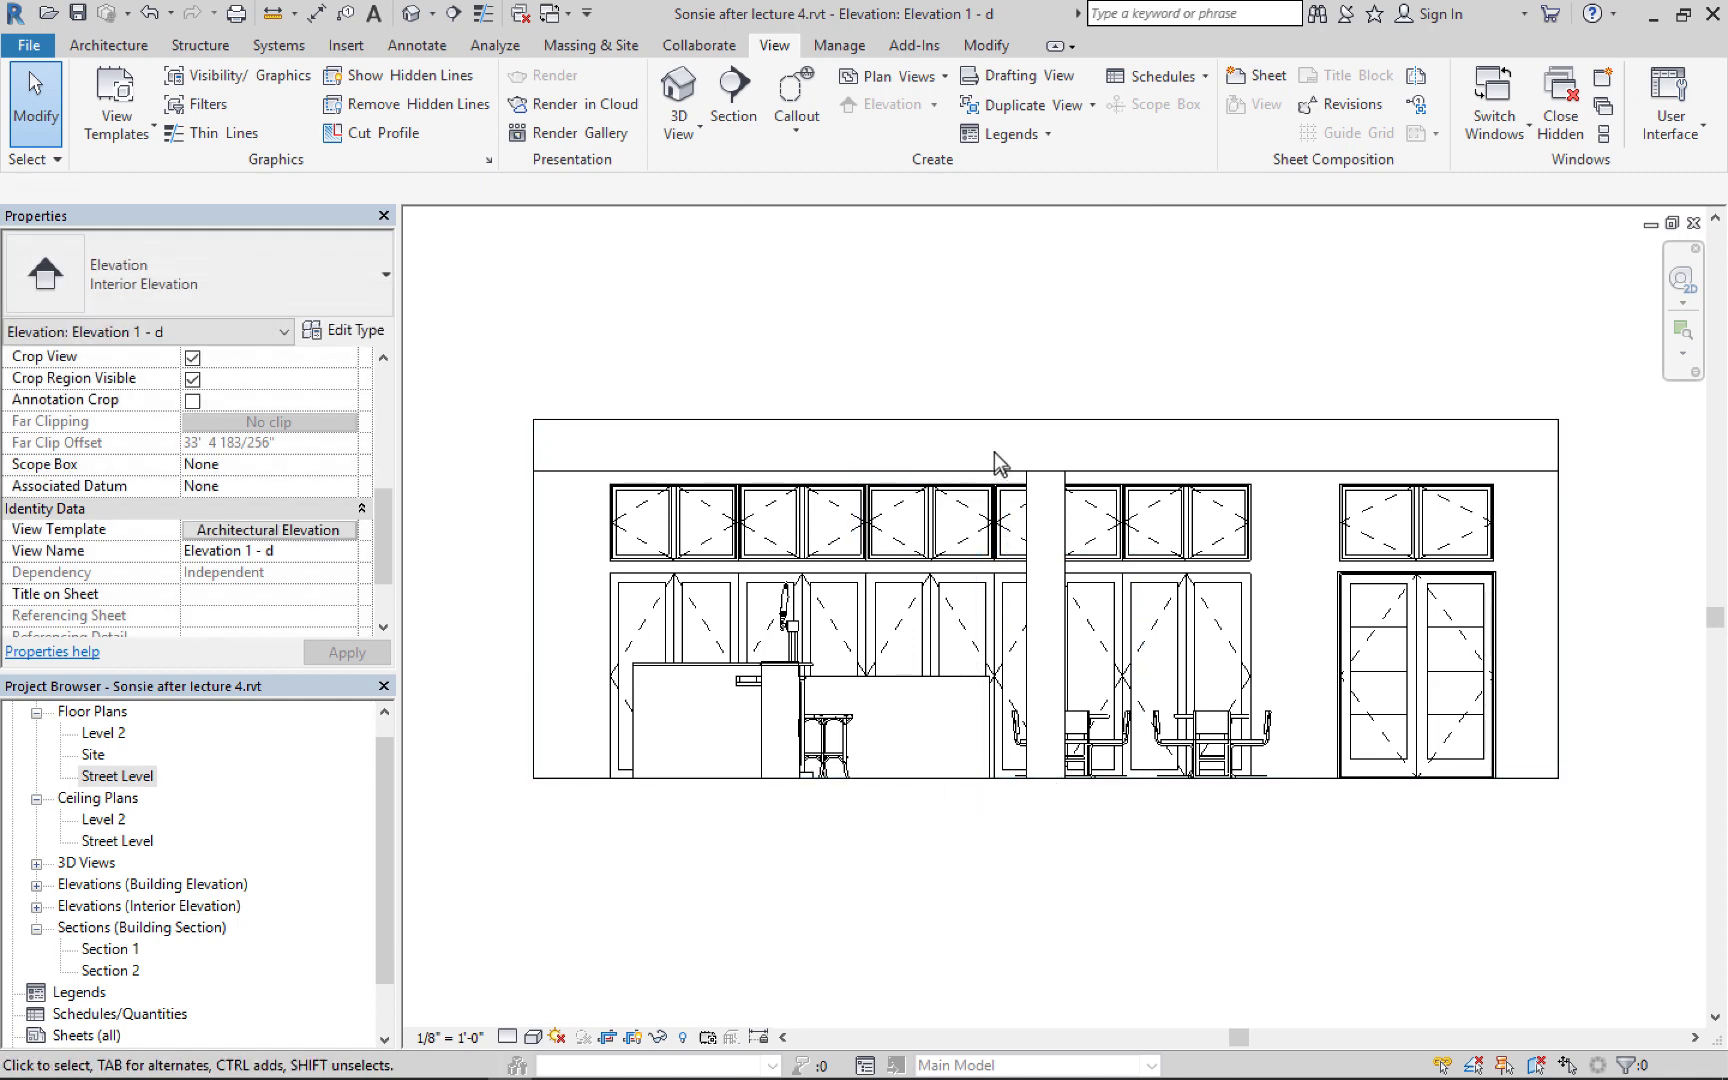
Override the crop region's graphics in this view by element, giving its projection lines a weight of 6
click(688, 418)
right_click(690, 416)
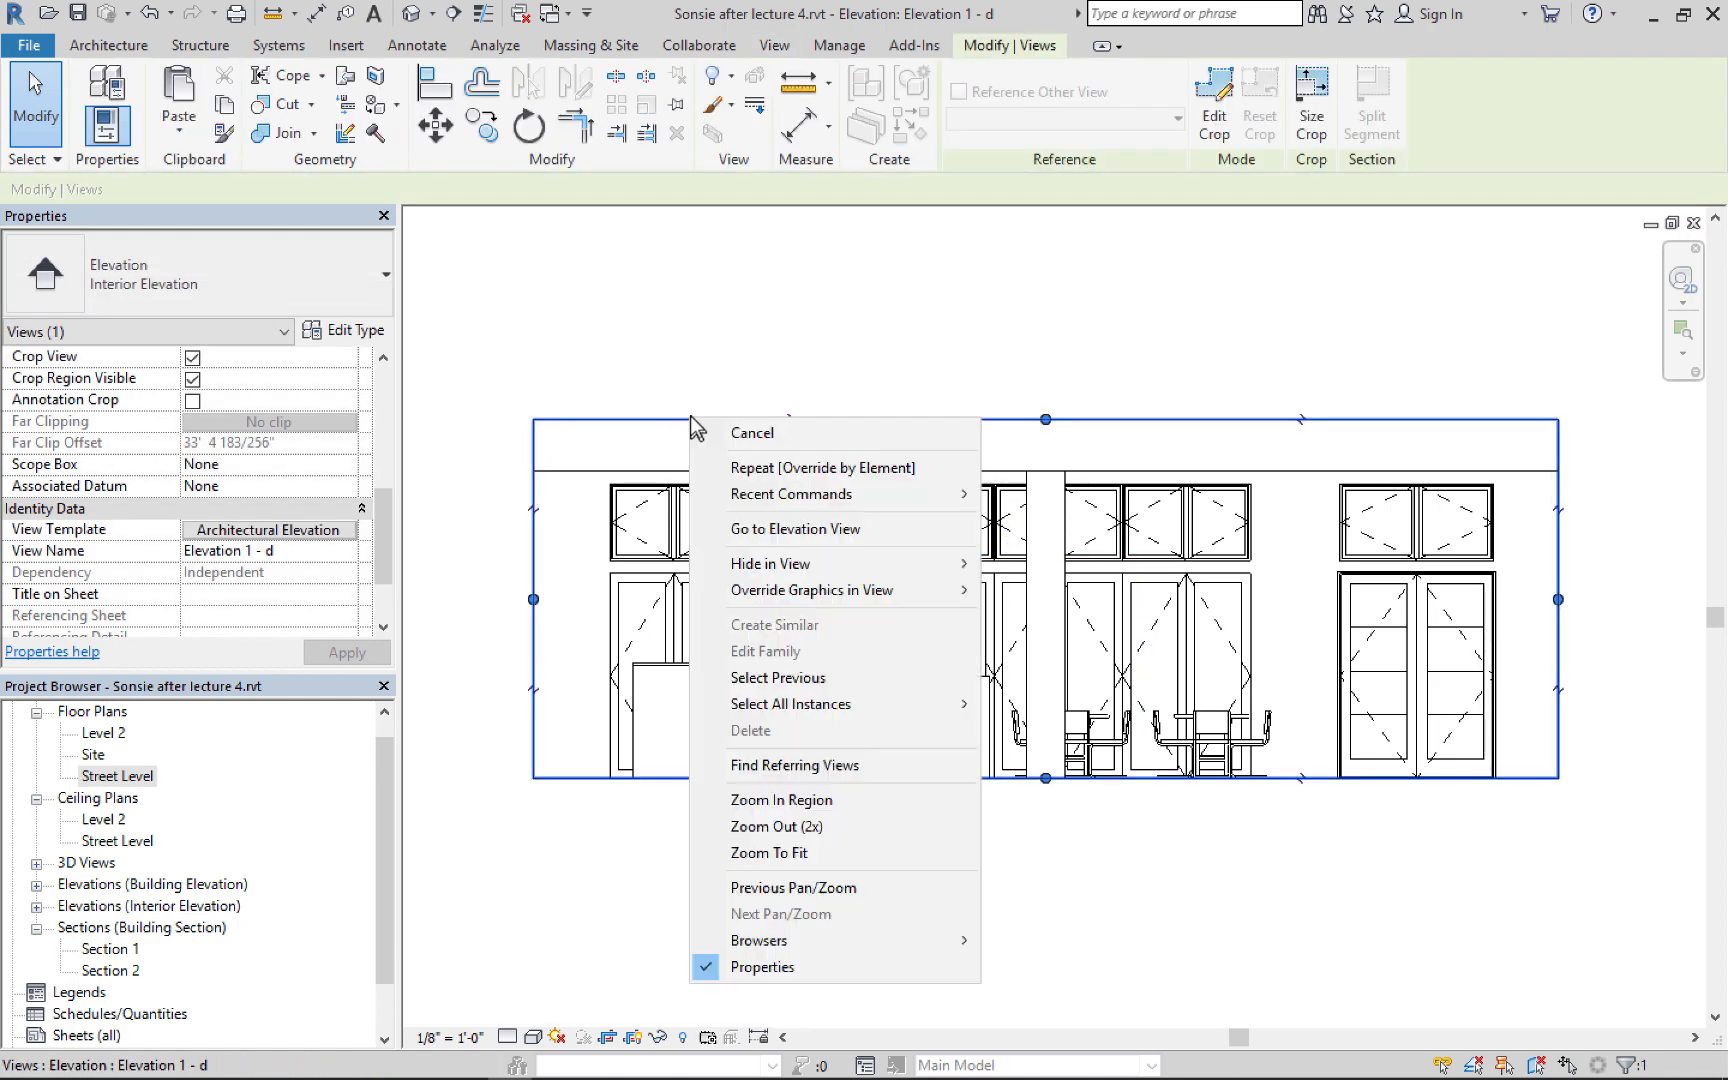
mouse_move(807, 592)
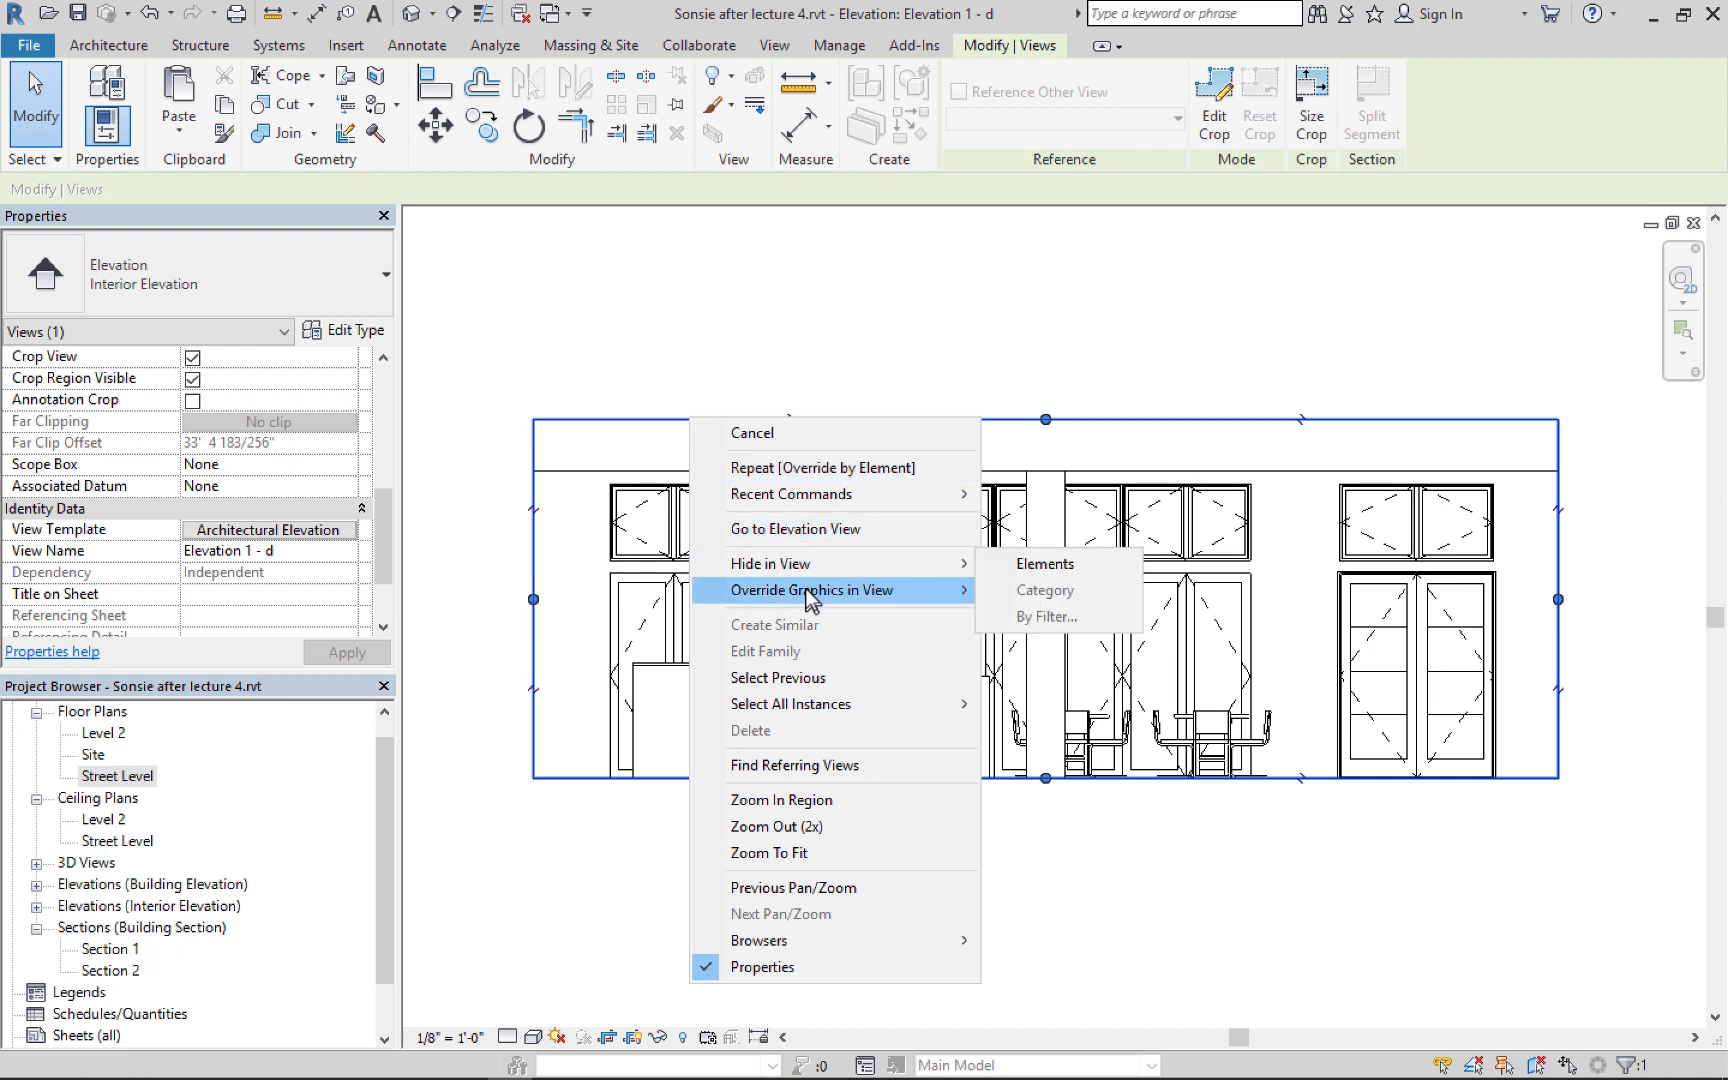
click(1000, 590)
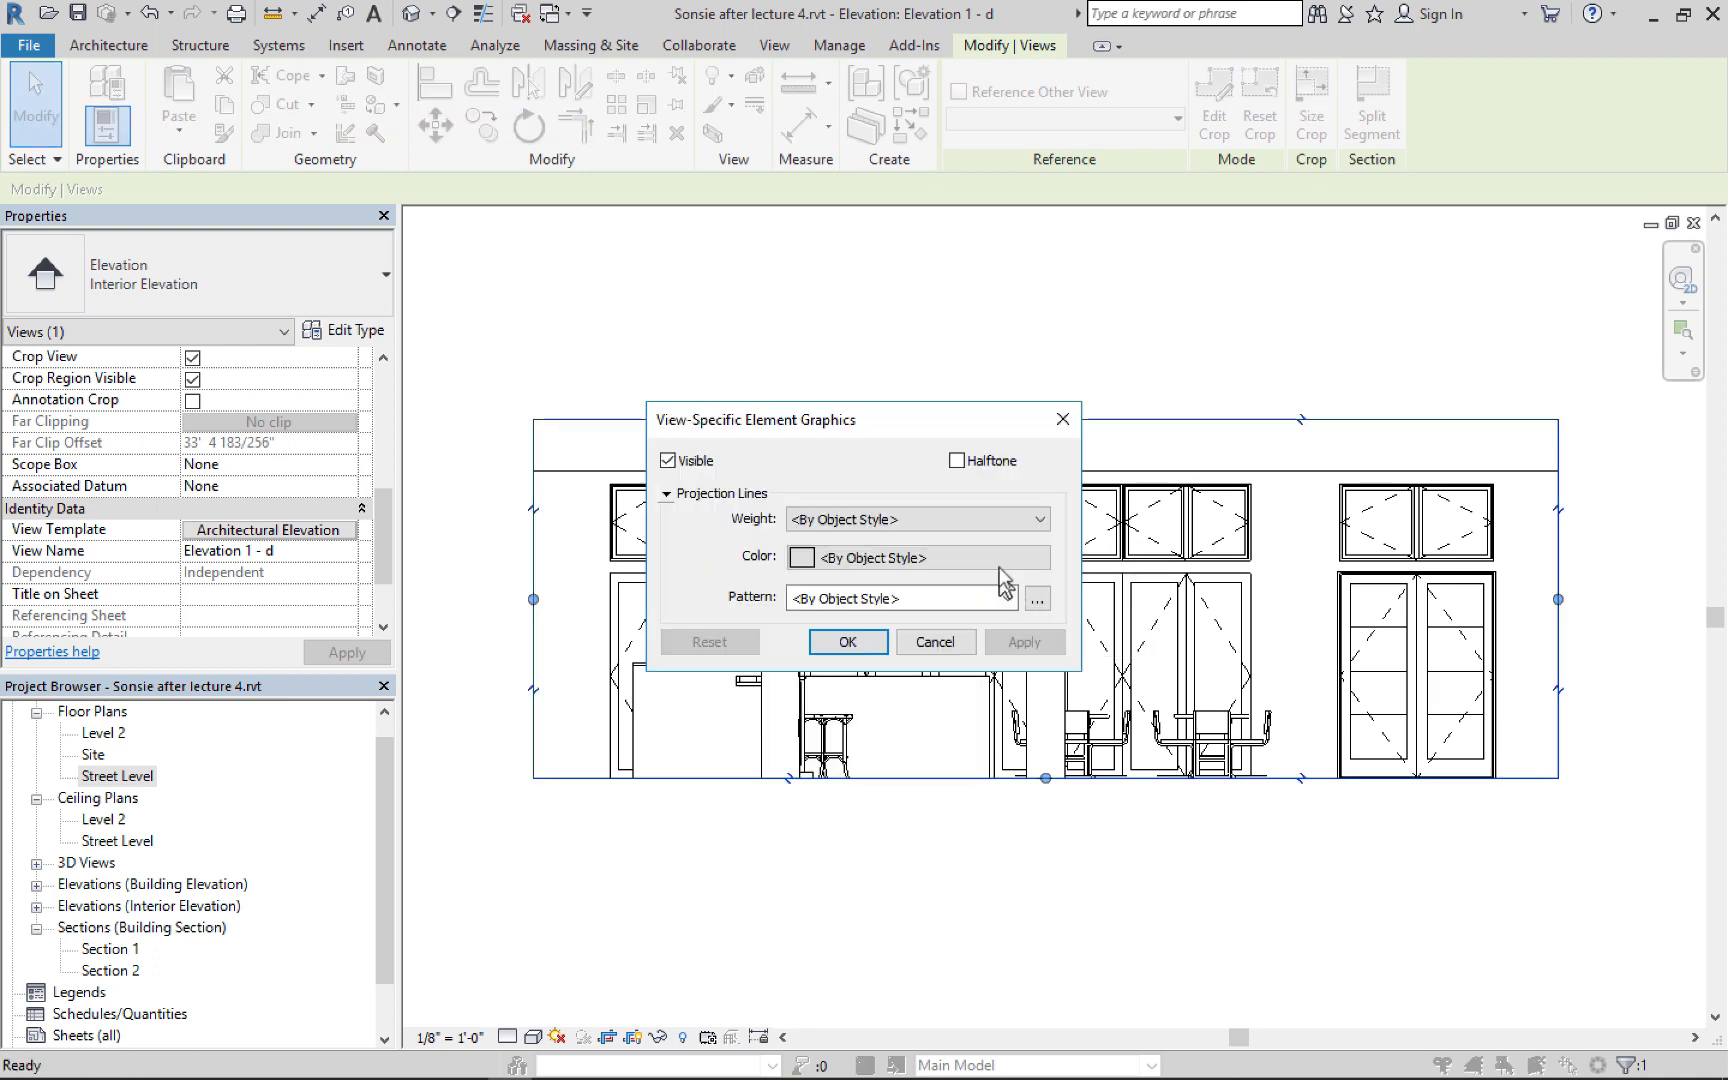
click(907, 515)
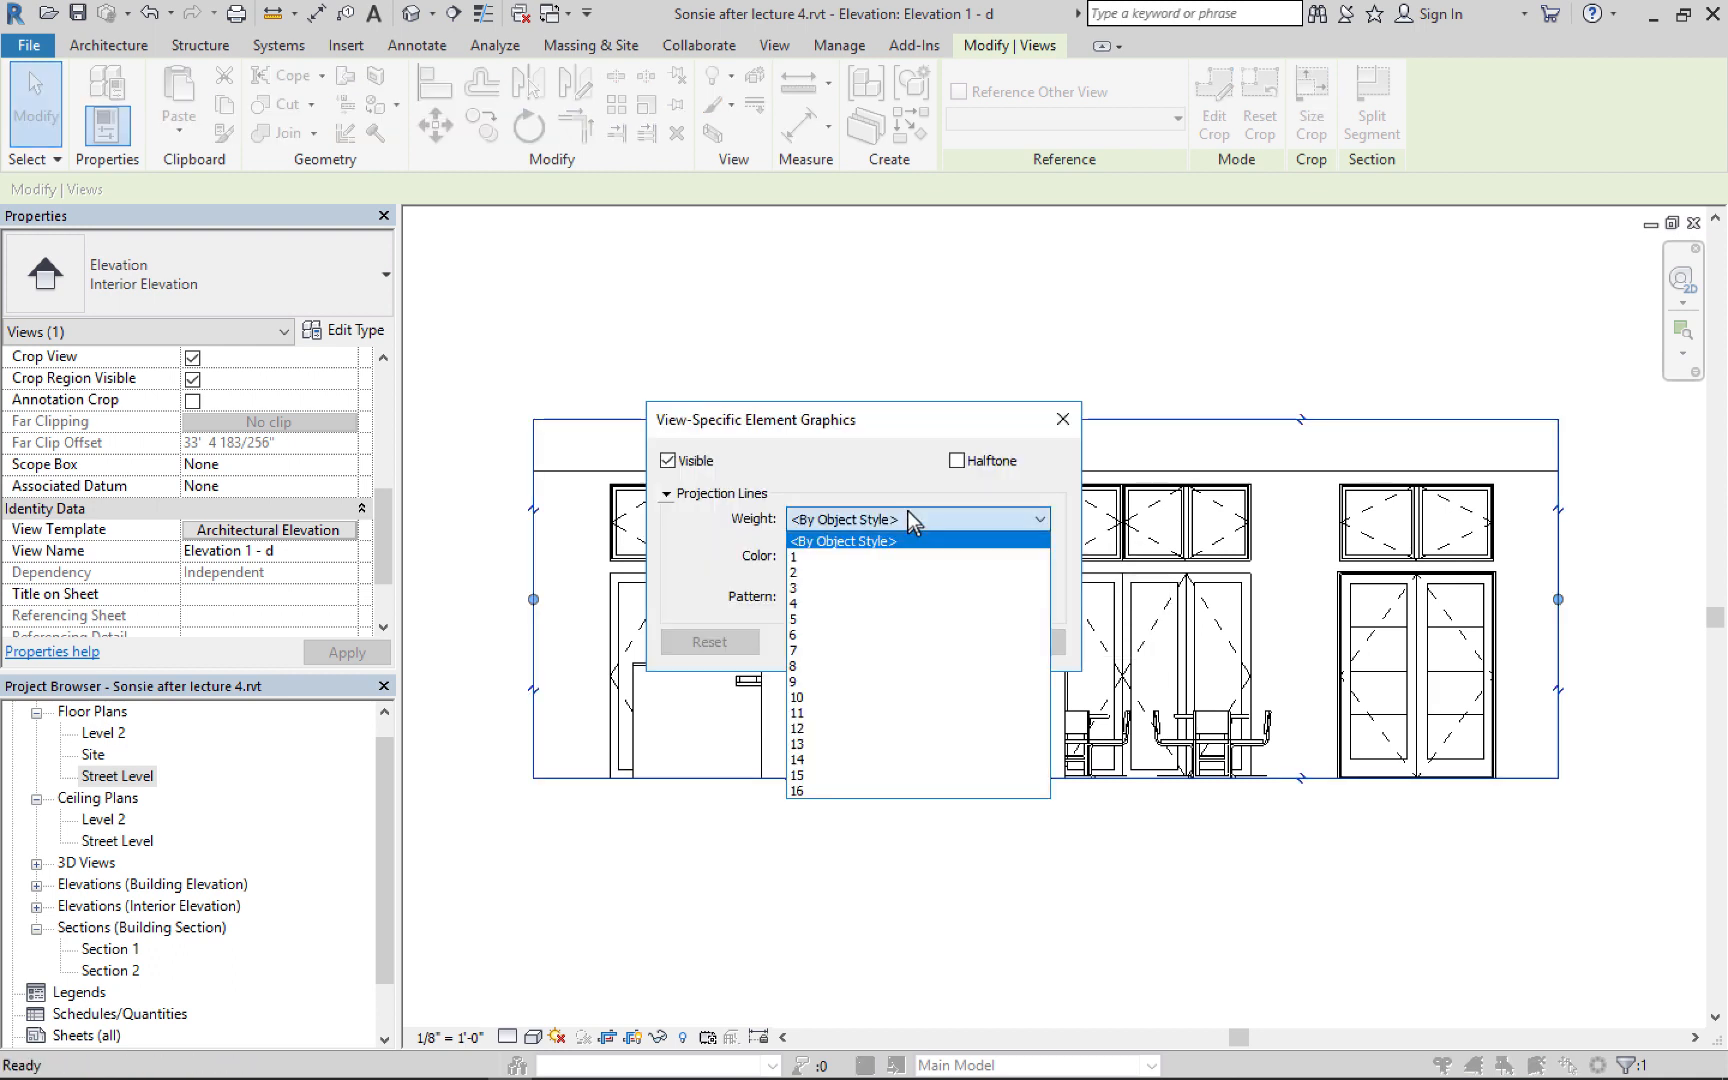
click(846, 636)
click(1024, 642)
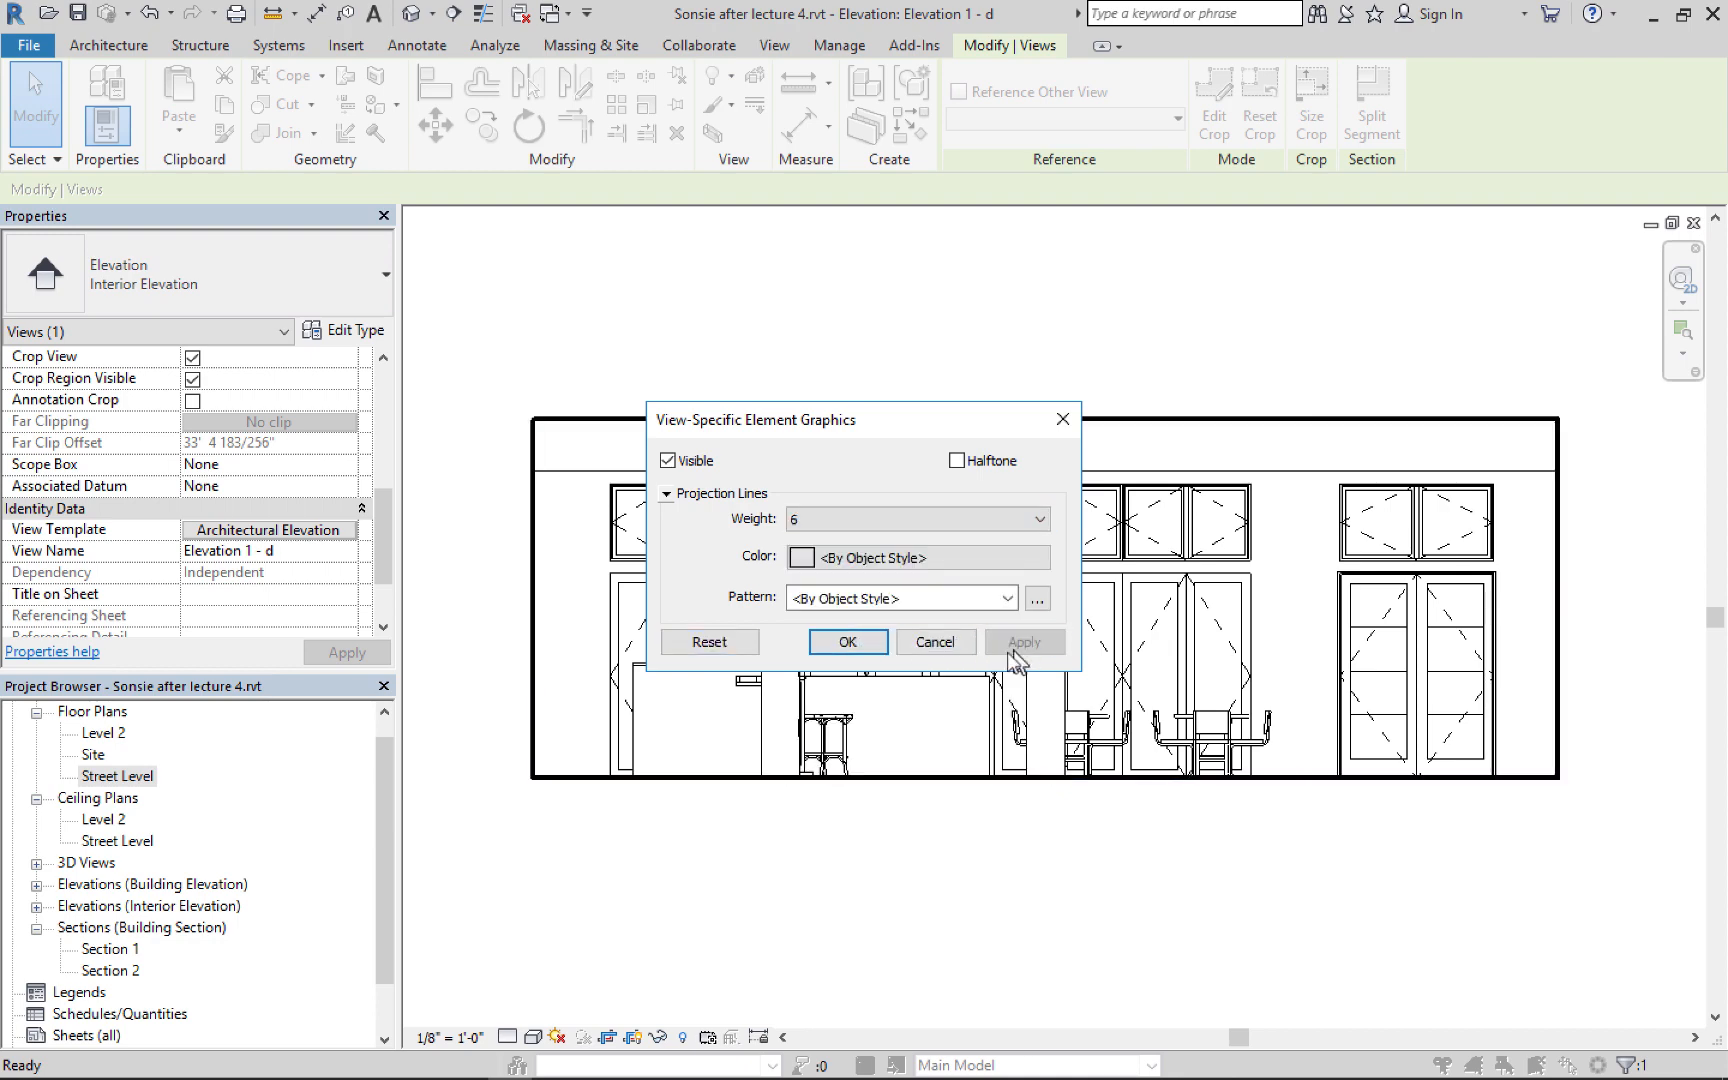
click(845, 642)
click(840, 828)
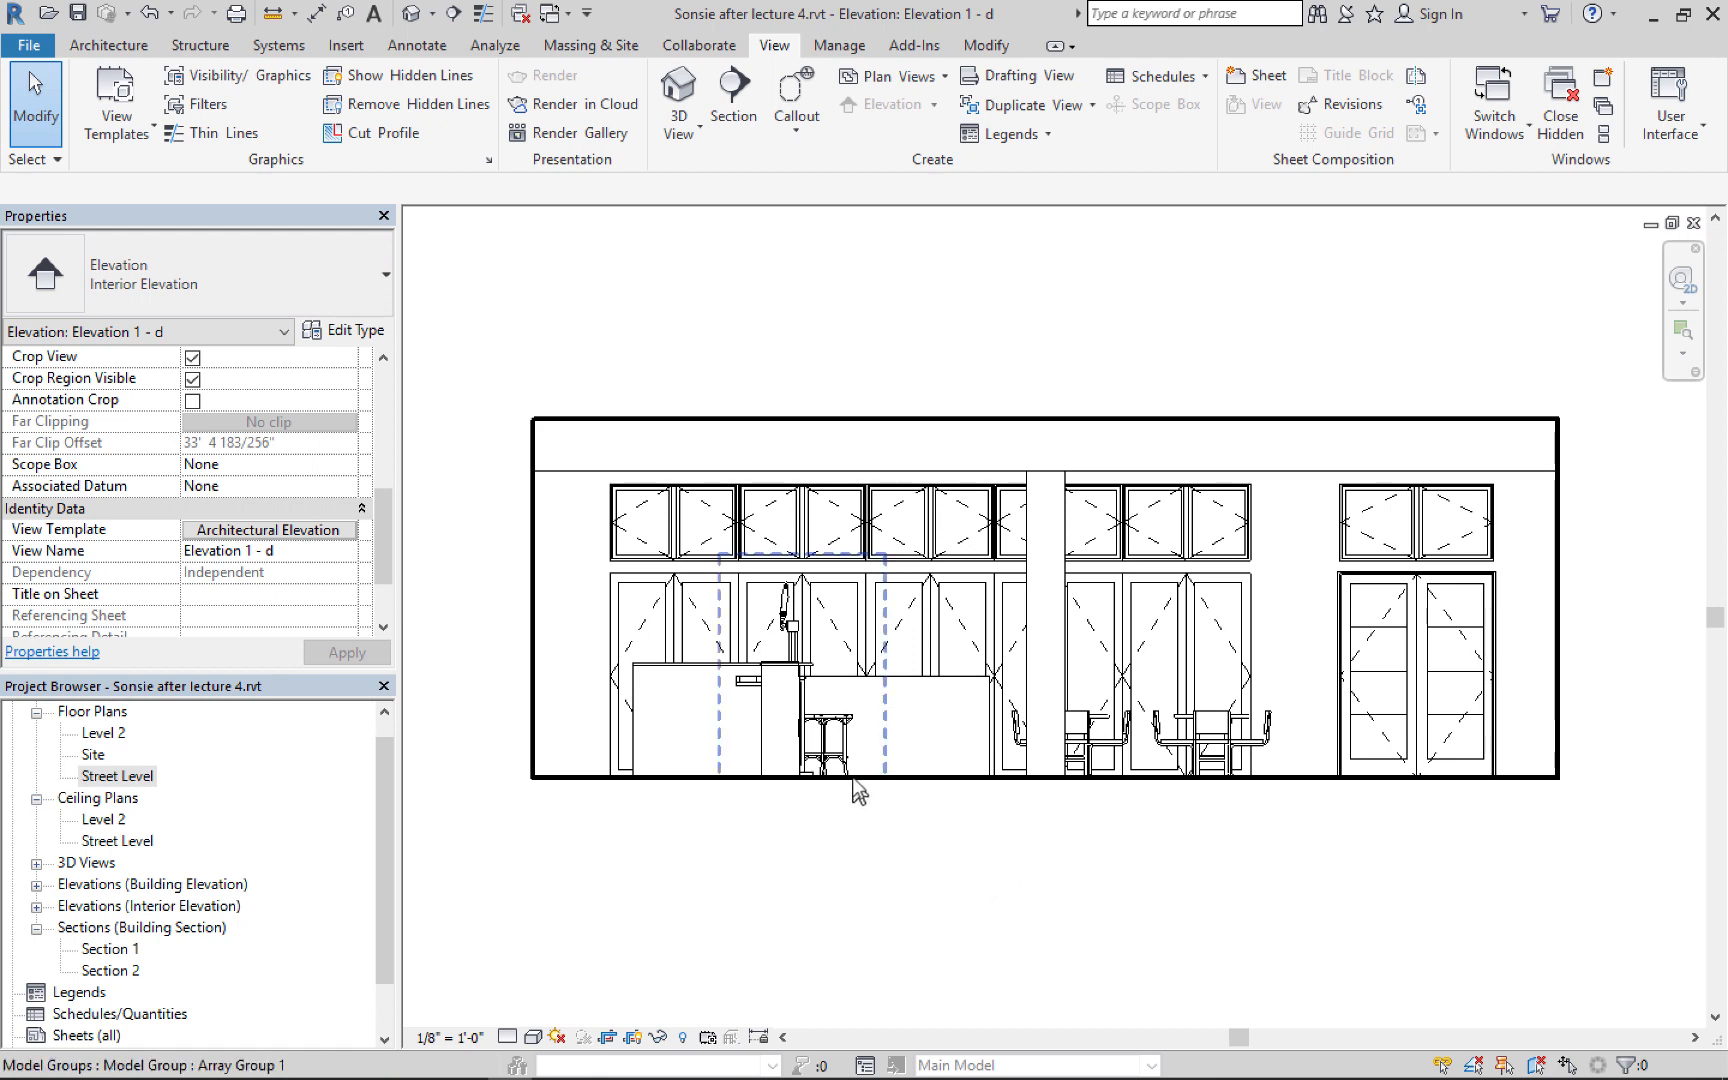
Use Linework with the Medium Lines style to emphasize the ceiling beam enclosure's lower edge and both vertical edges of the column
scroll(900, 670, up, 3)
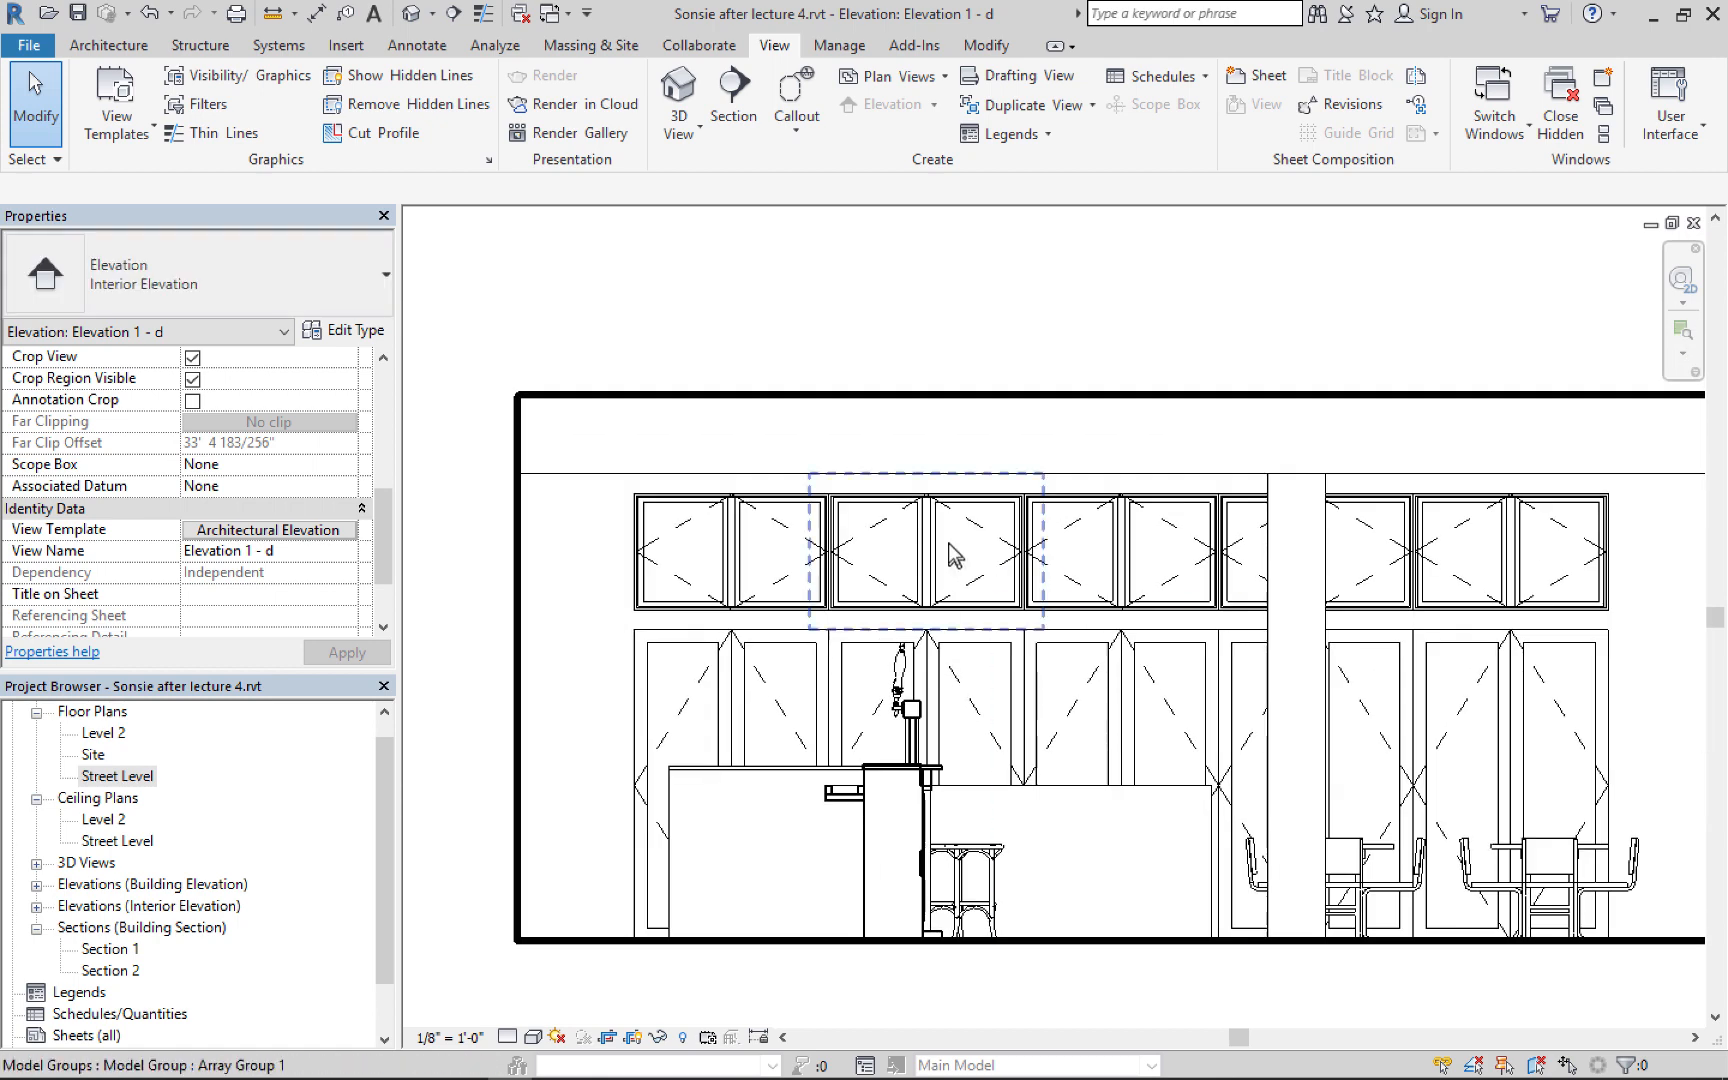
middle_drag(1100, 531, 1122, 590)
scroll(1120, 592, down, 1)
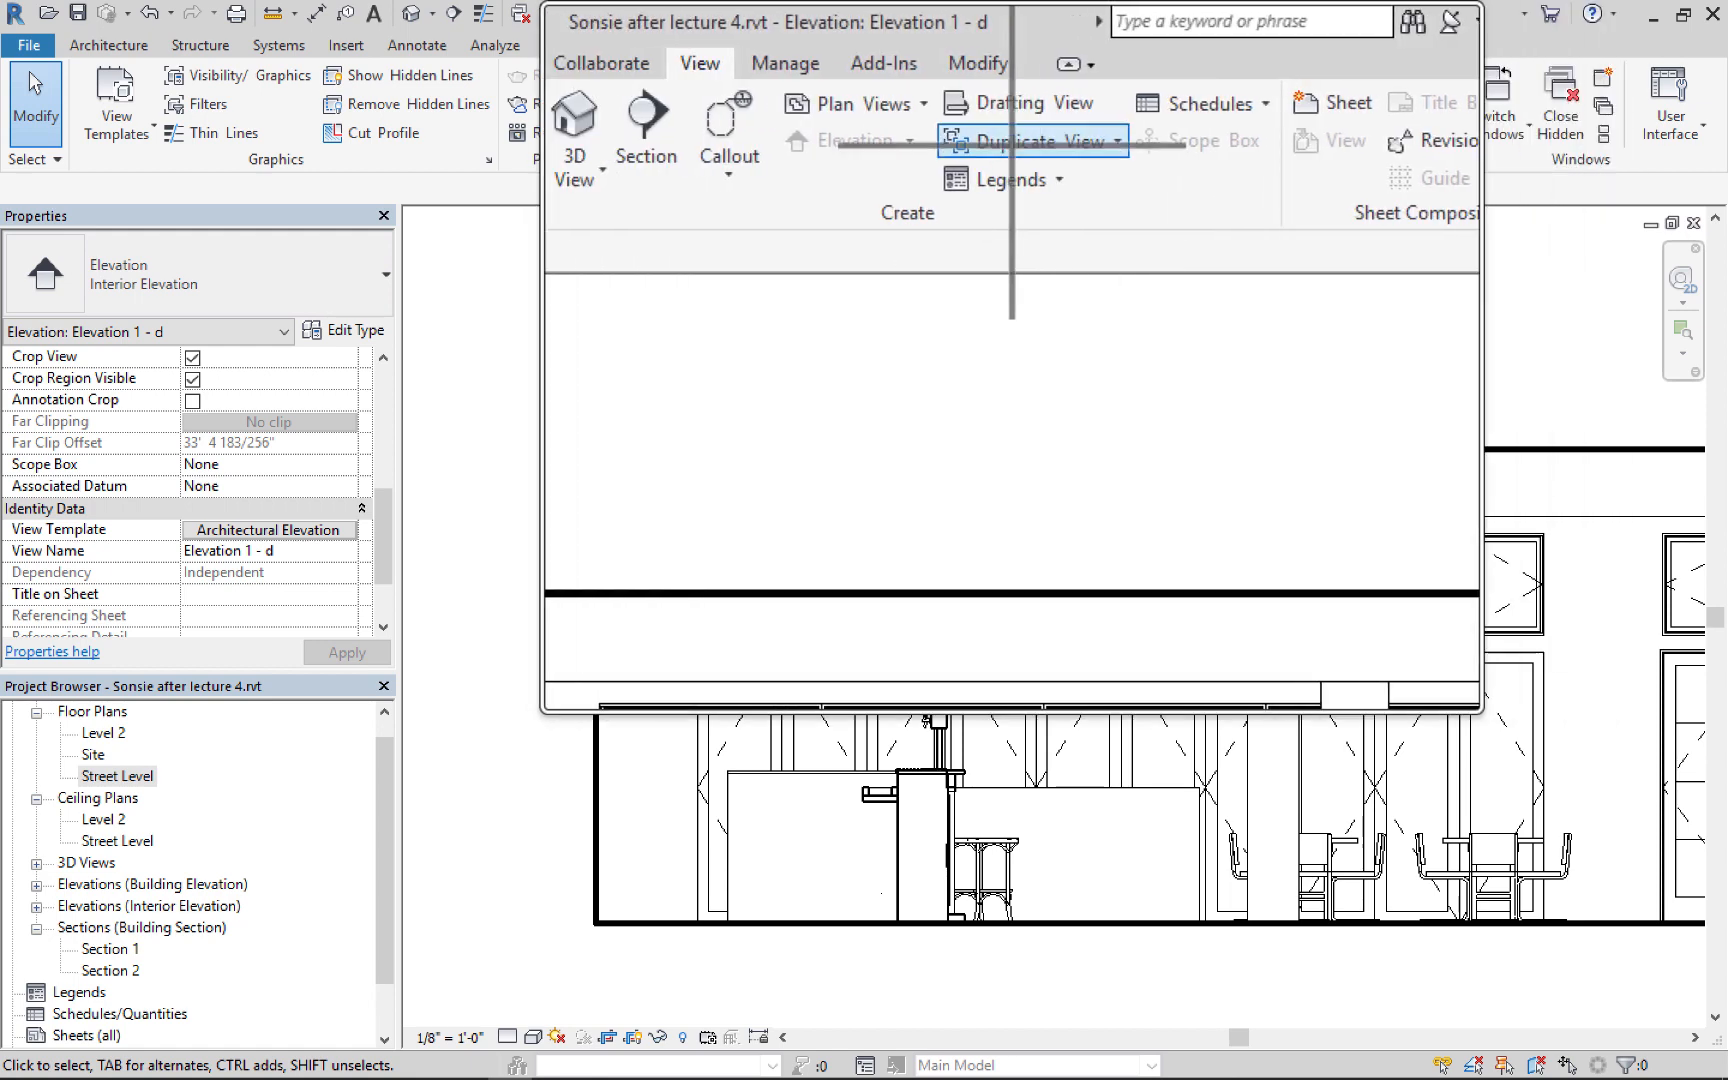
click(993, 50)
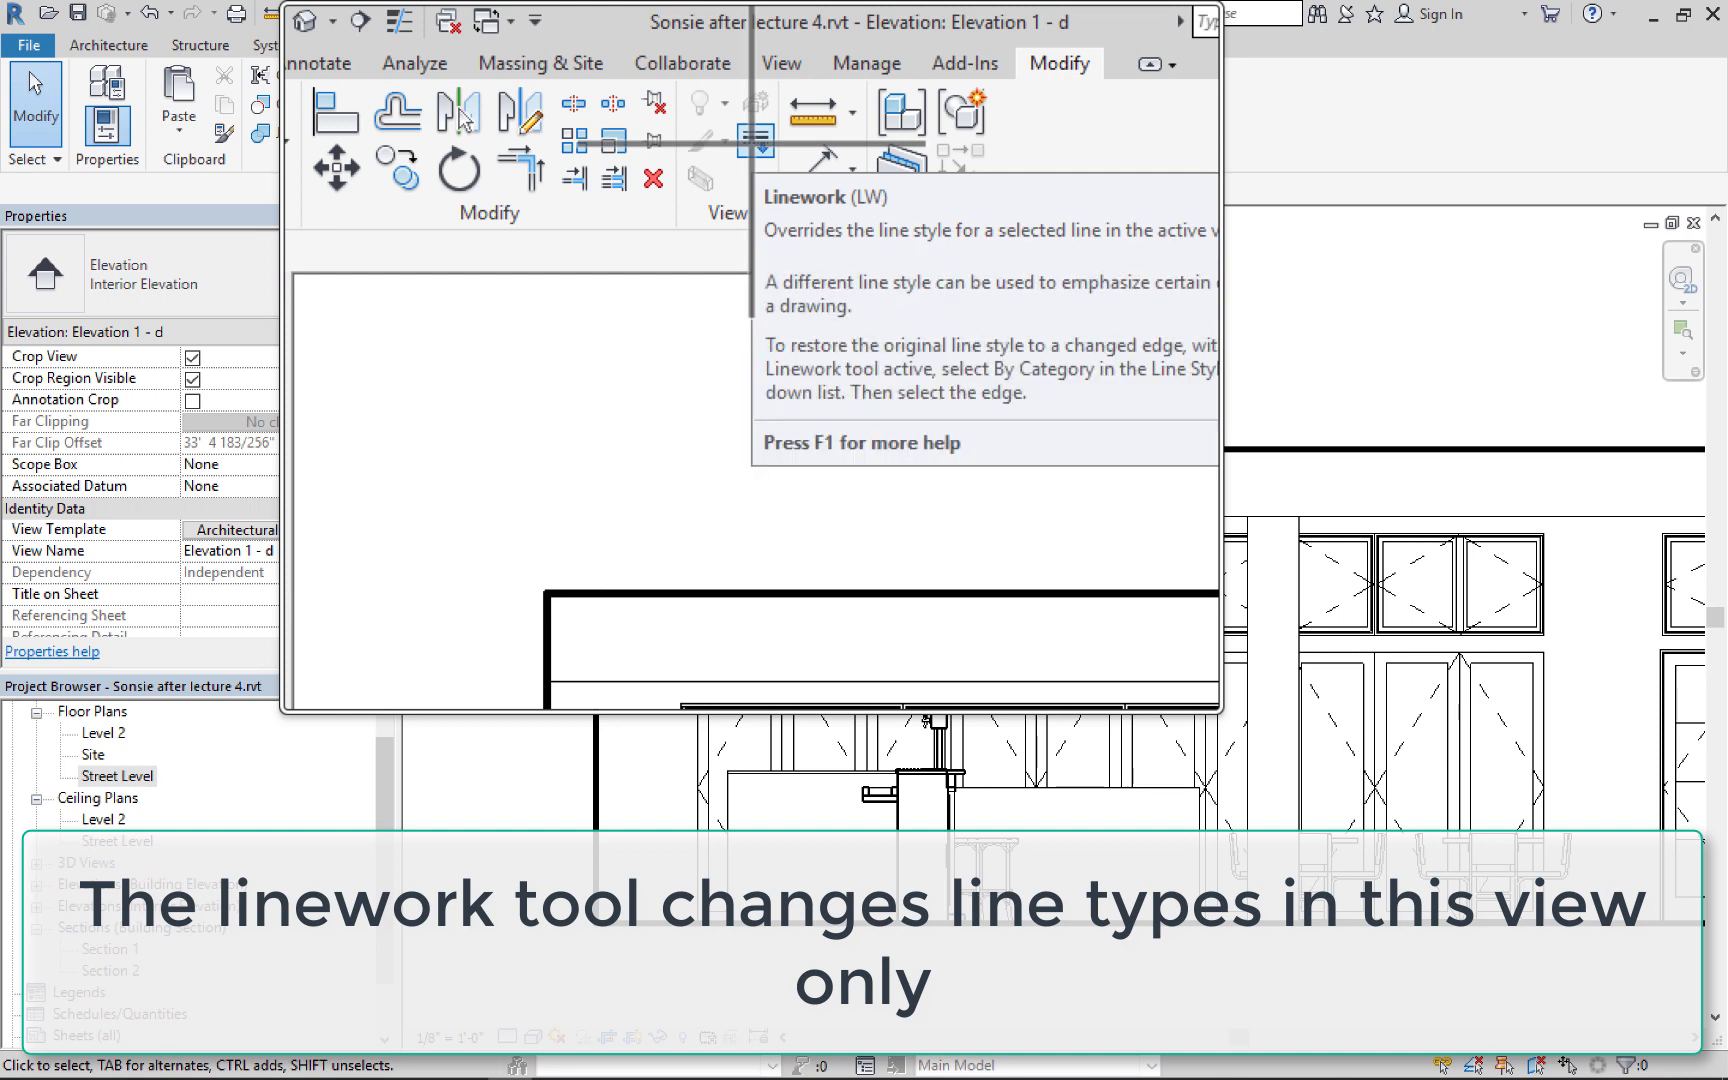
click(754, 112)
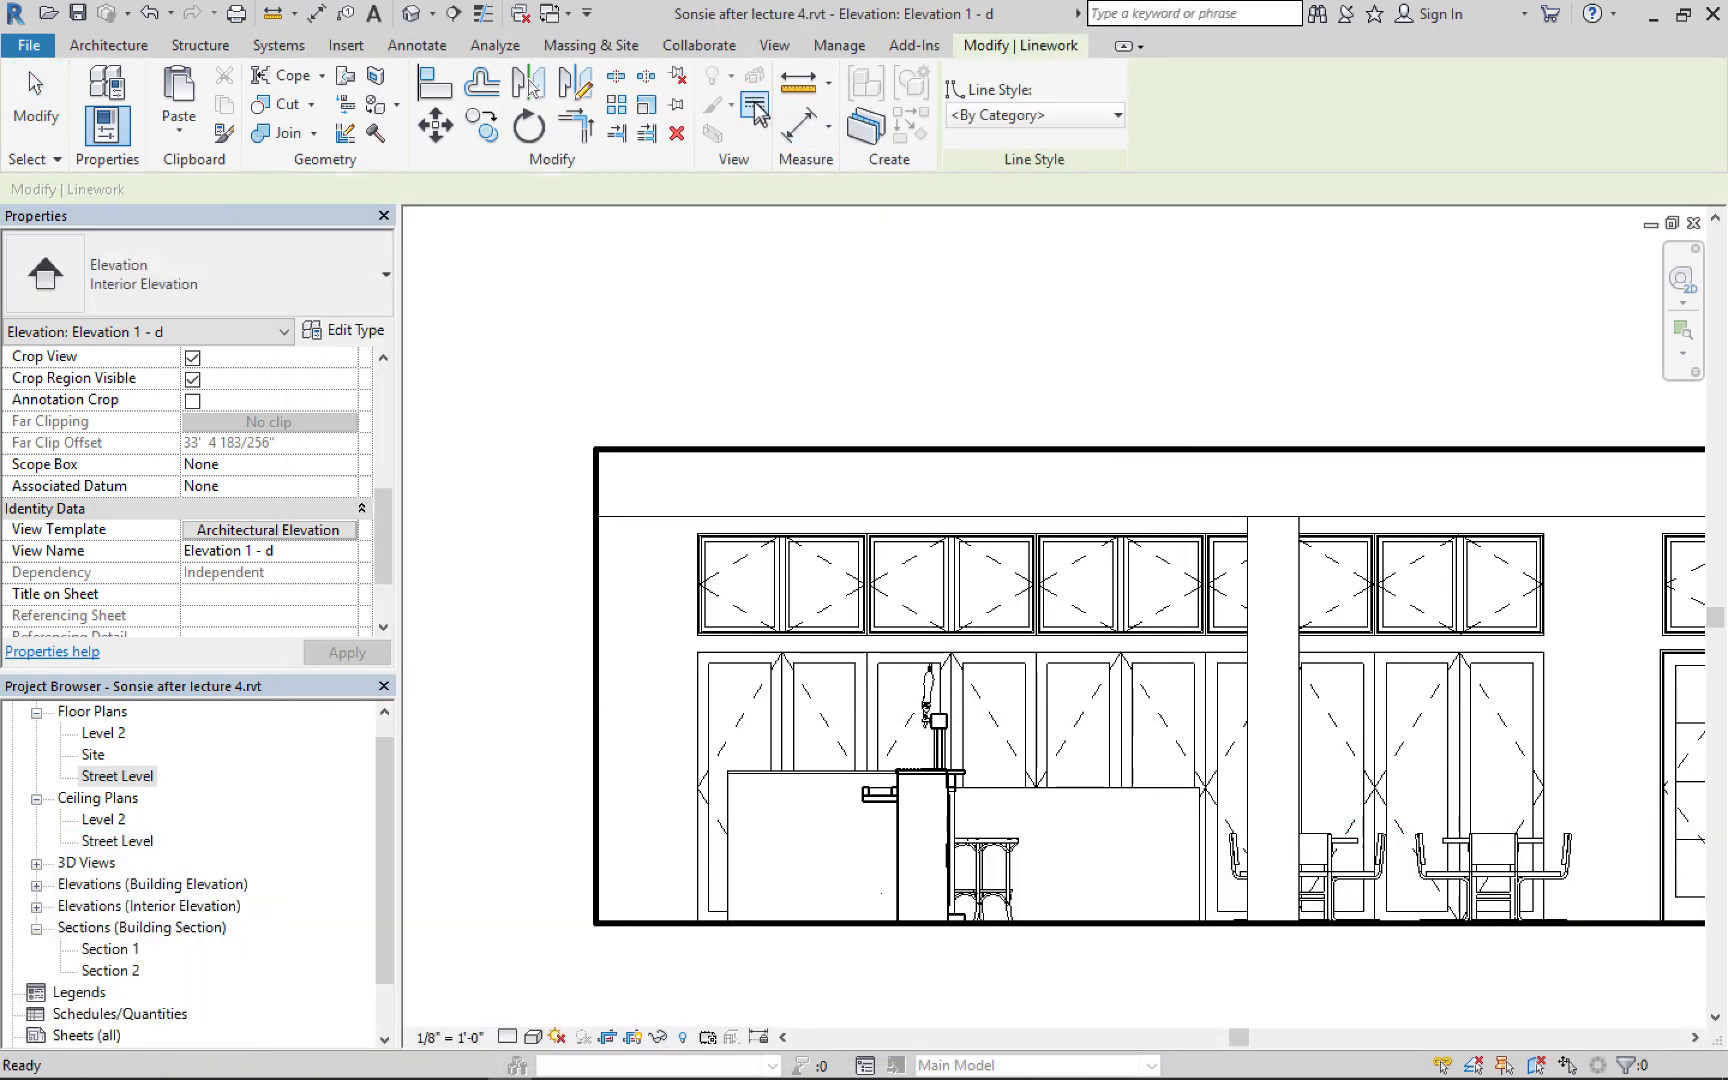
click(1117, 116)
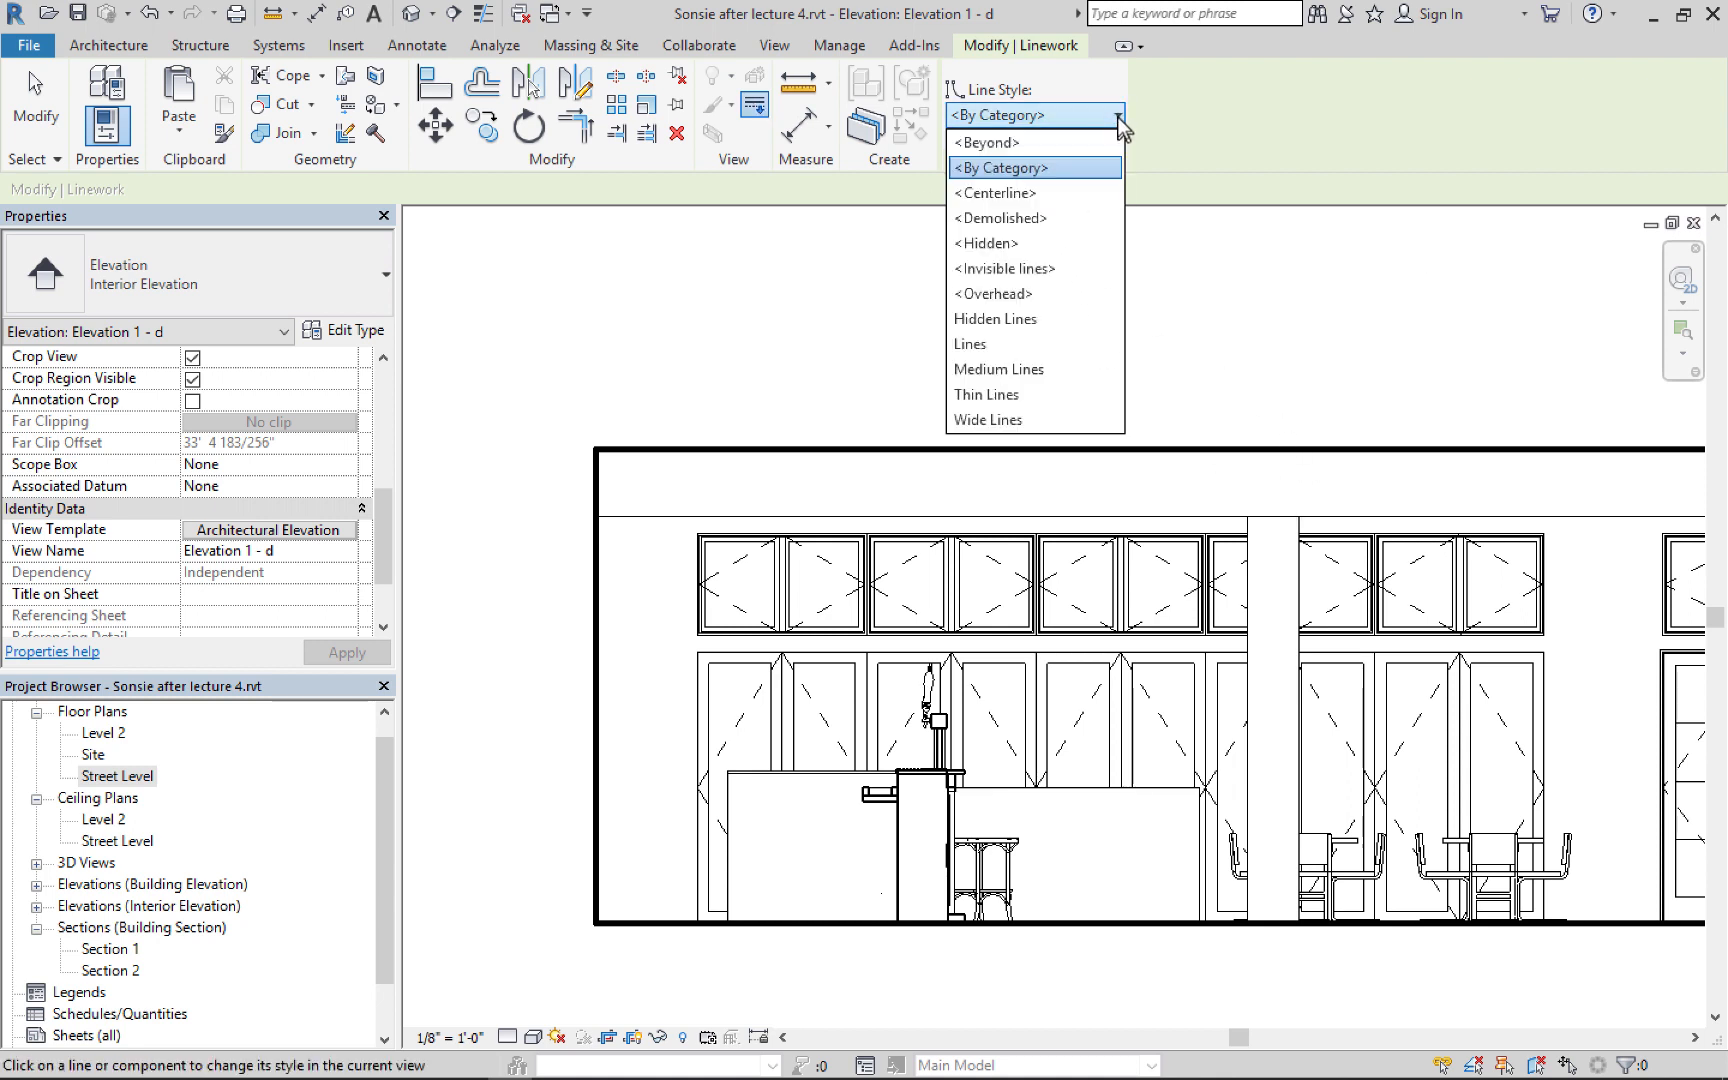
click(1040, 368)
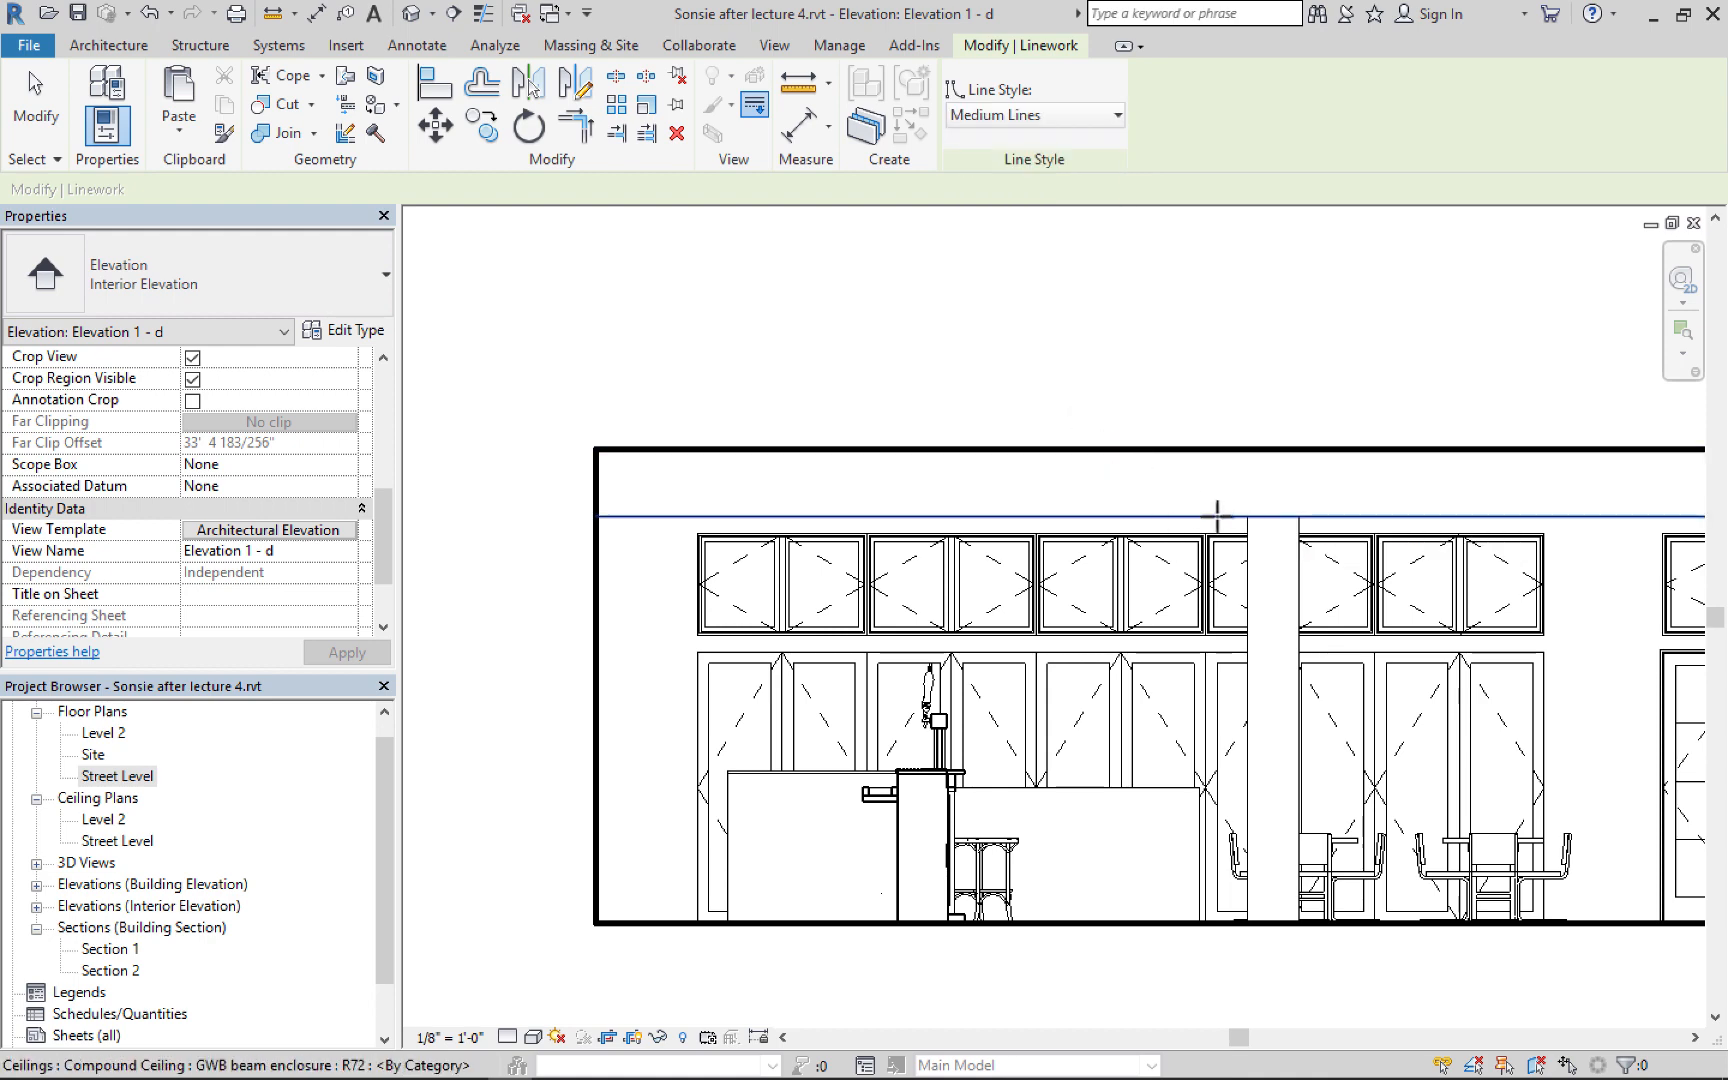
middle_drag(1215, 513, 1064, 550)
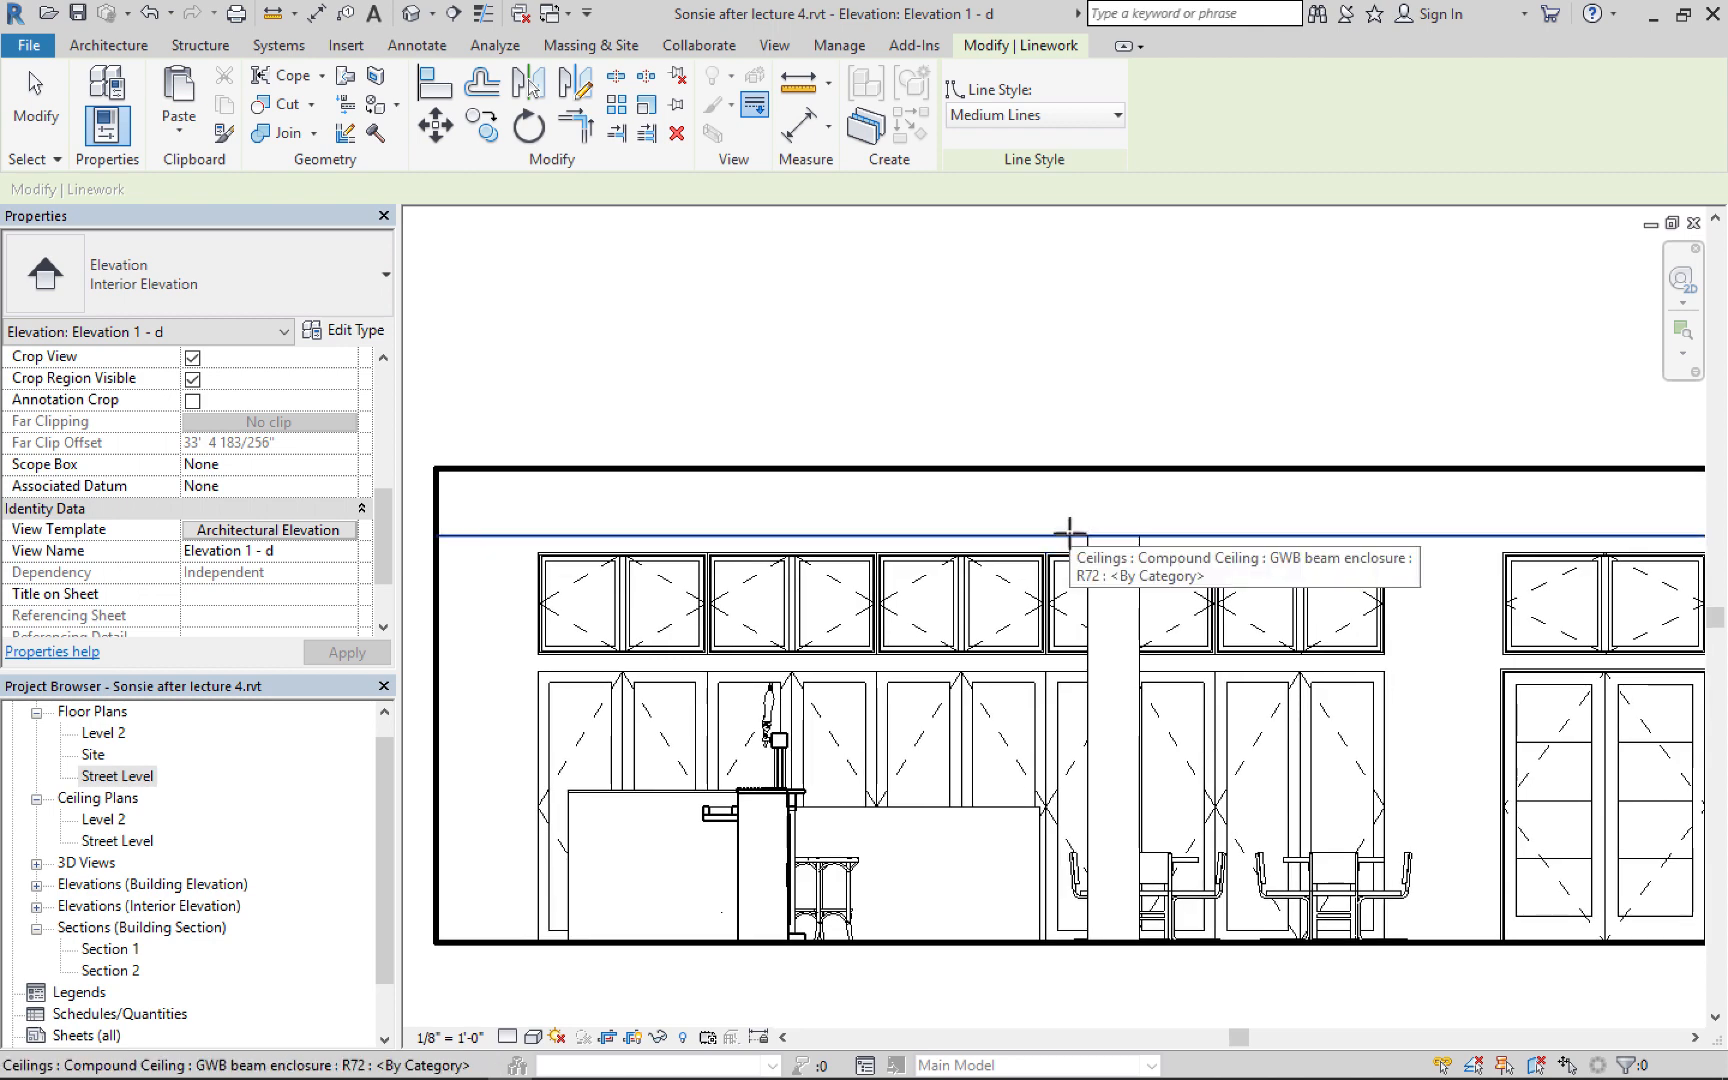
click(1089, 640)
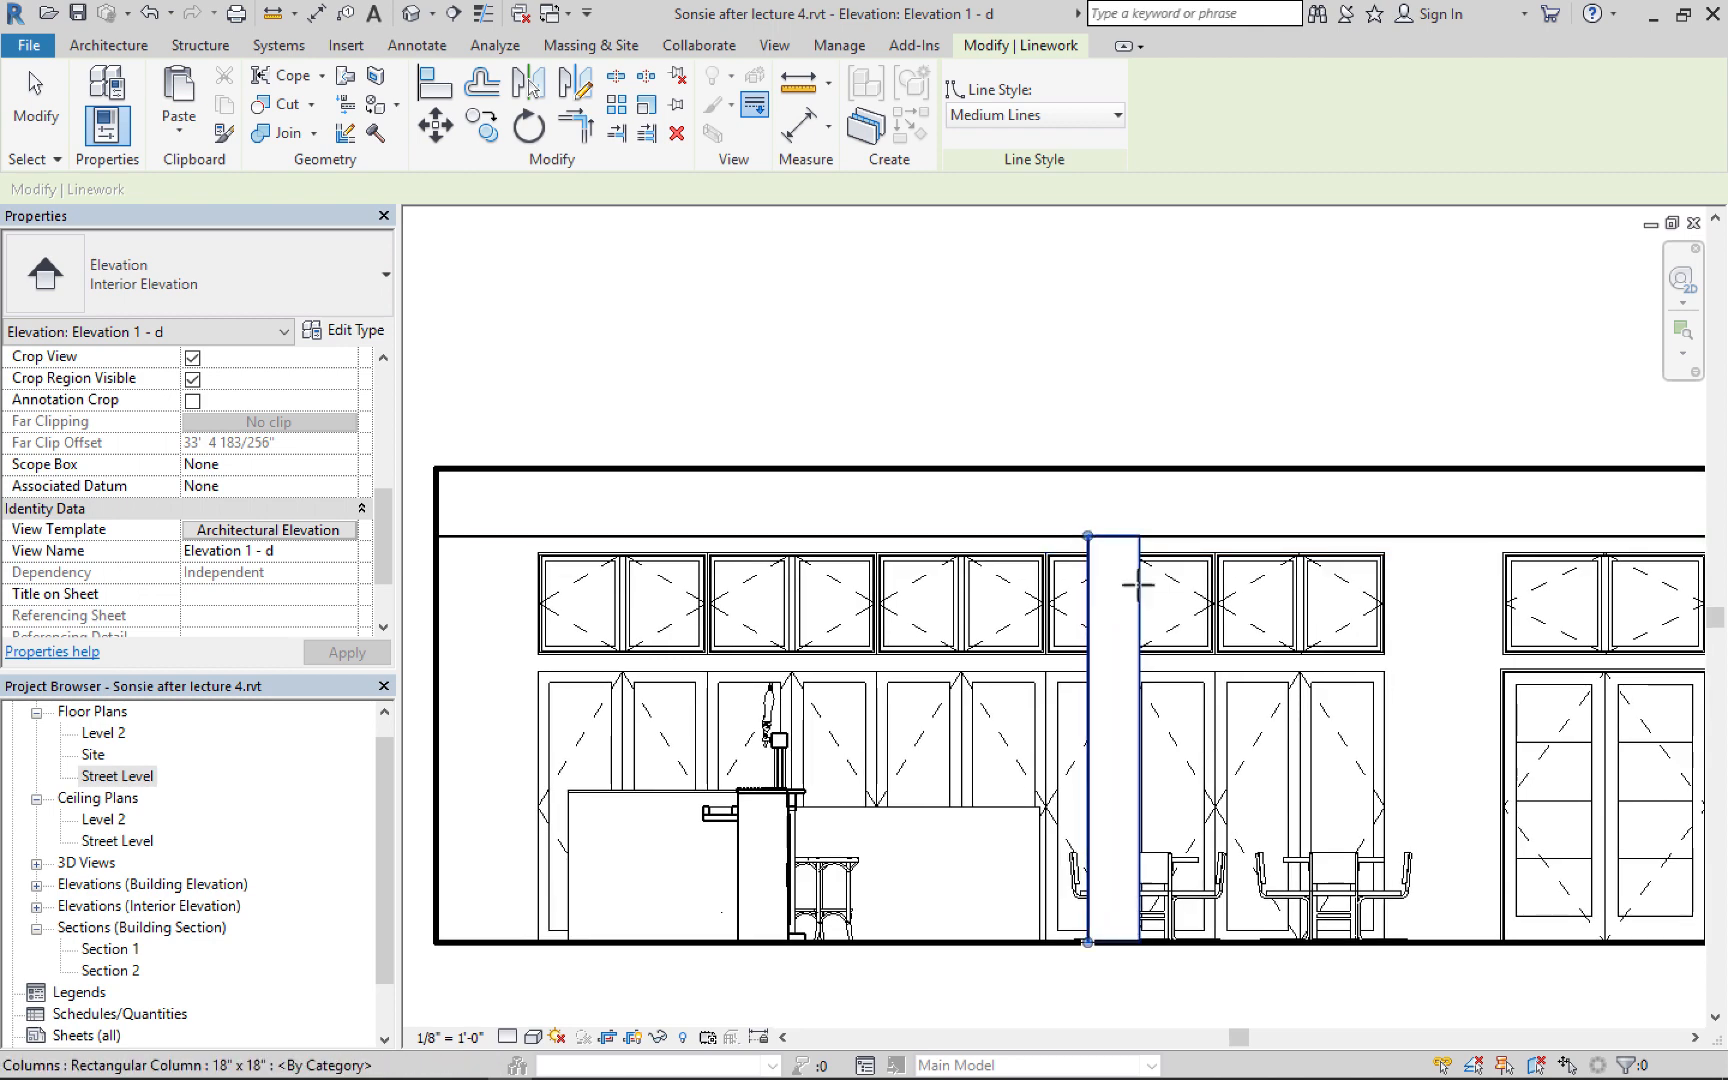
click(1140, 545)
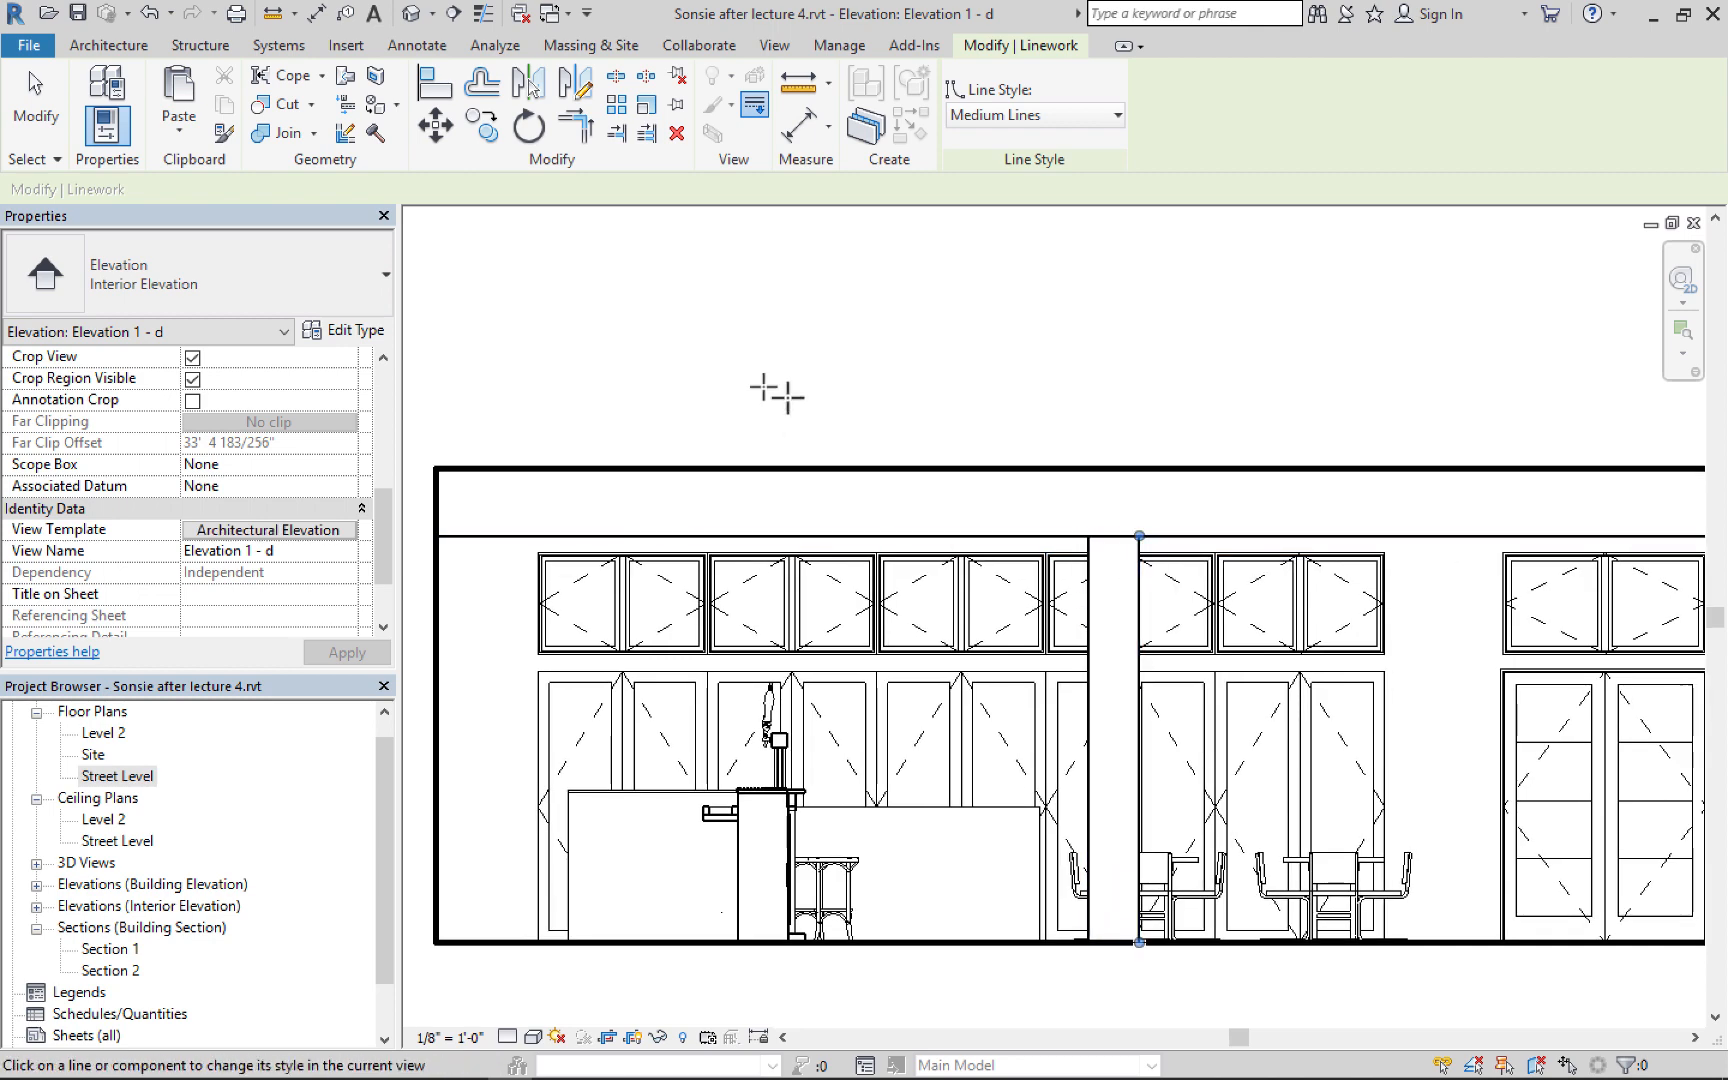
click(52, 118)
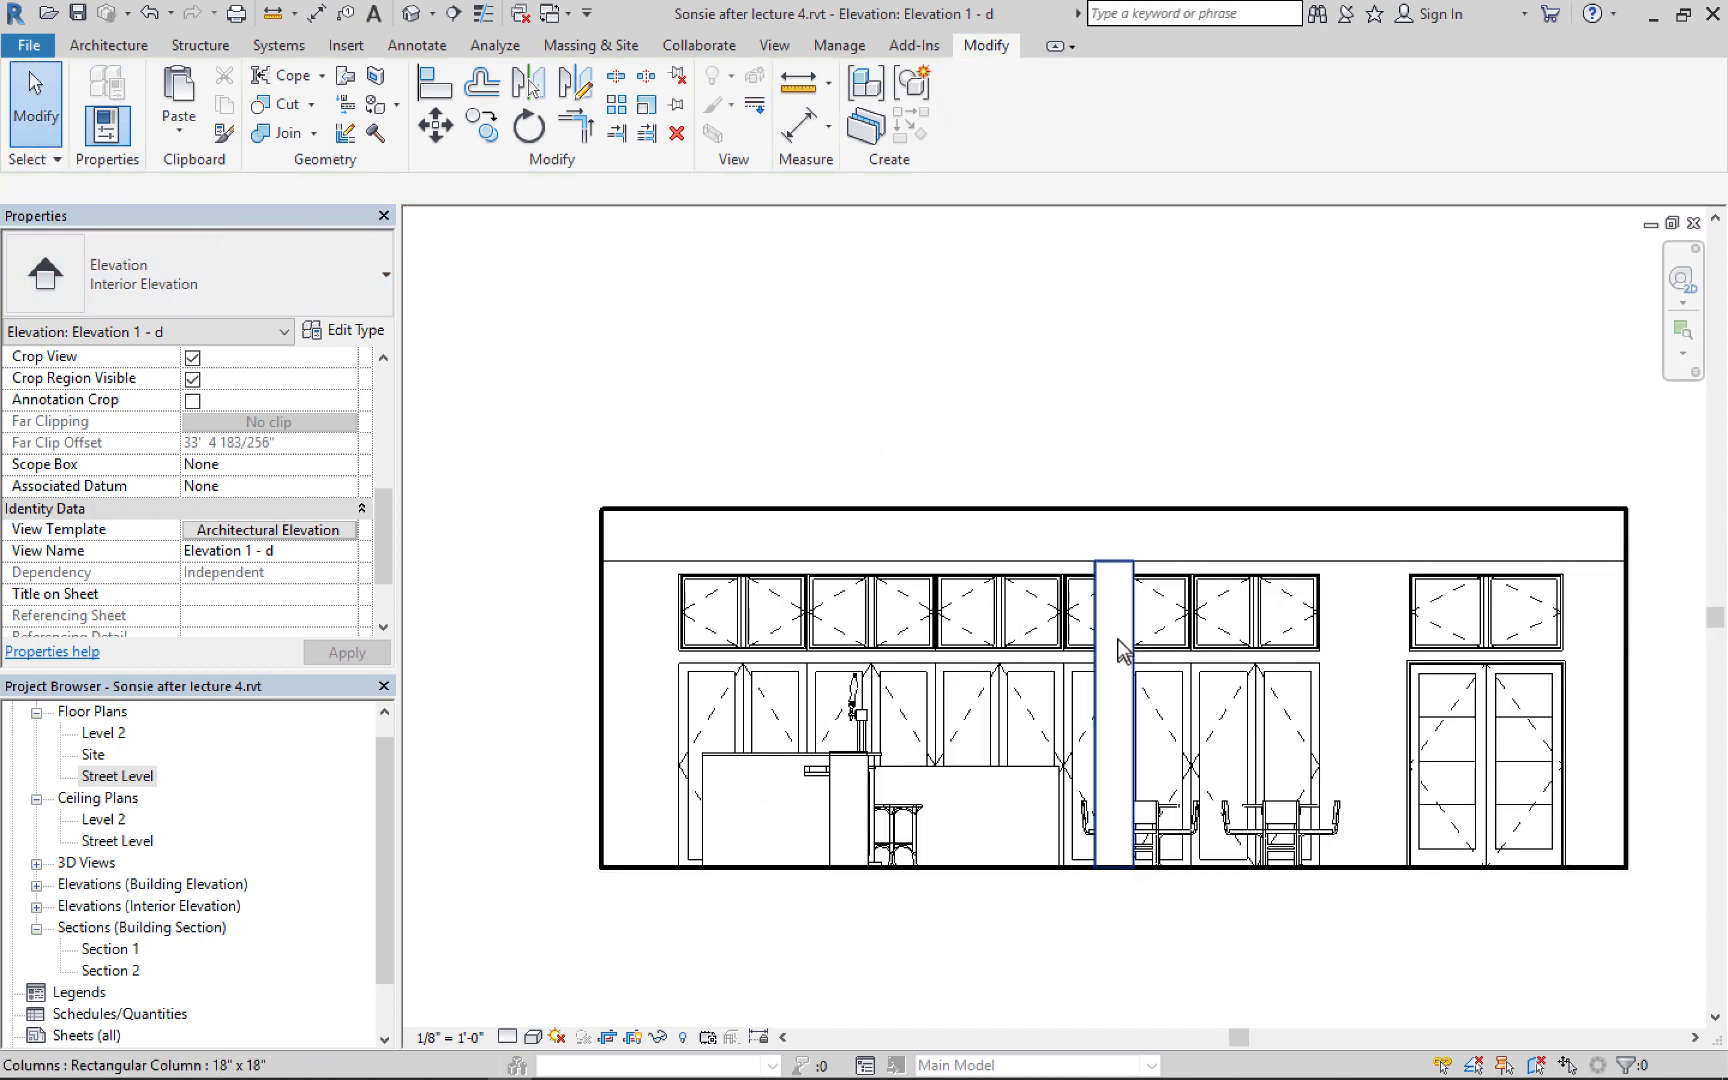
scroll(1117, 636, down, 1)
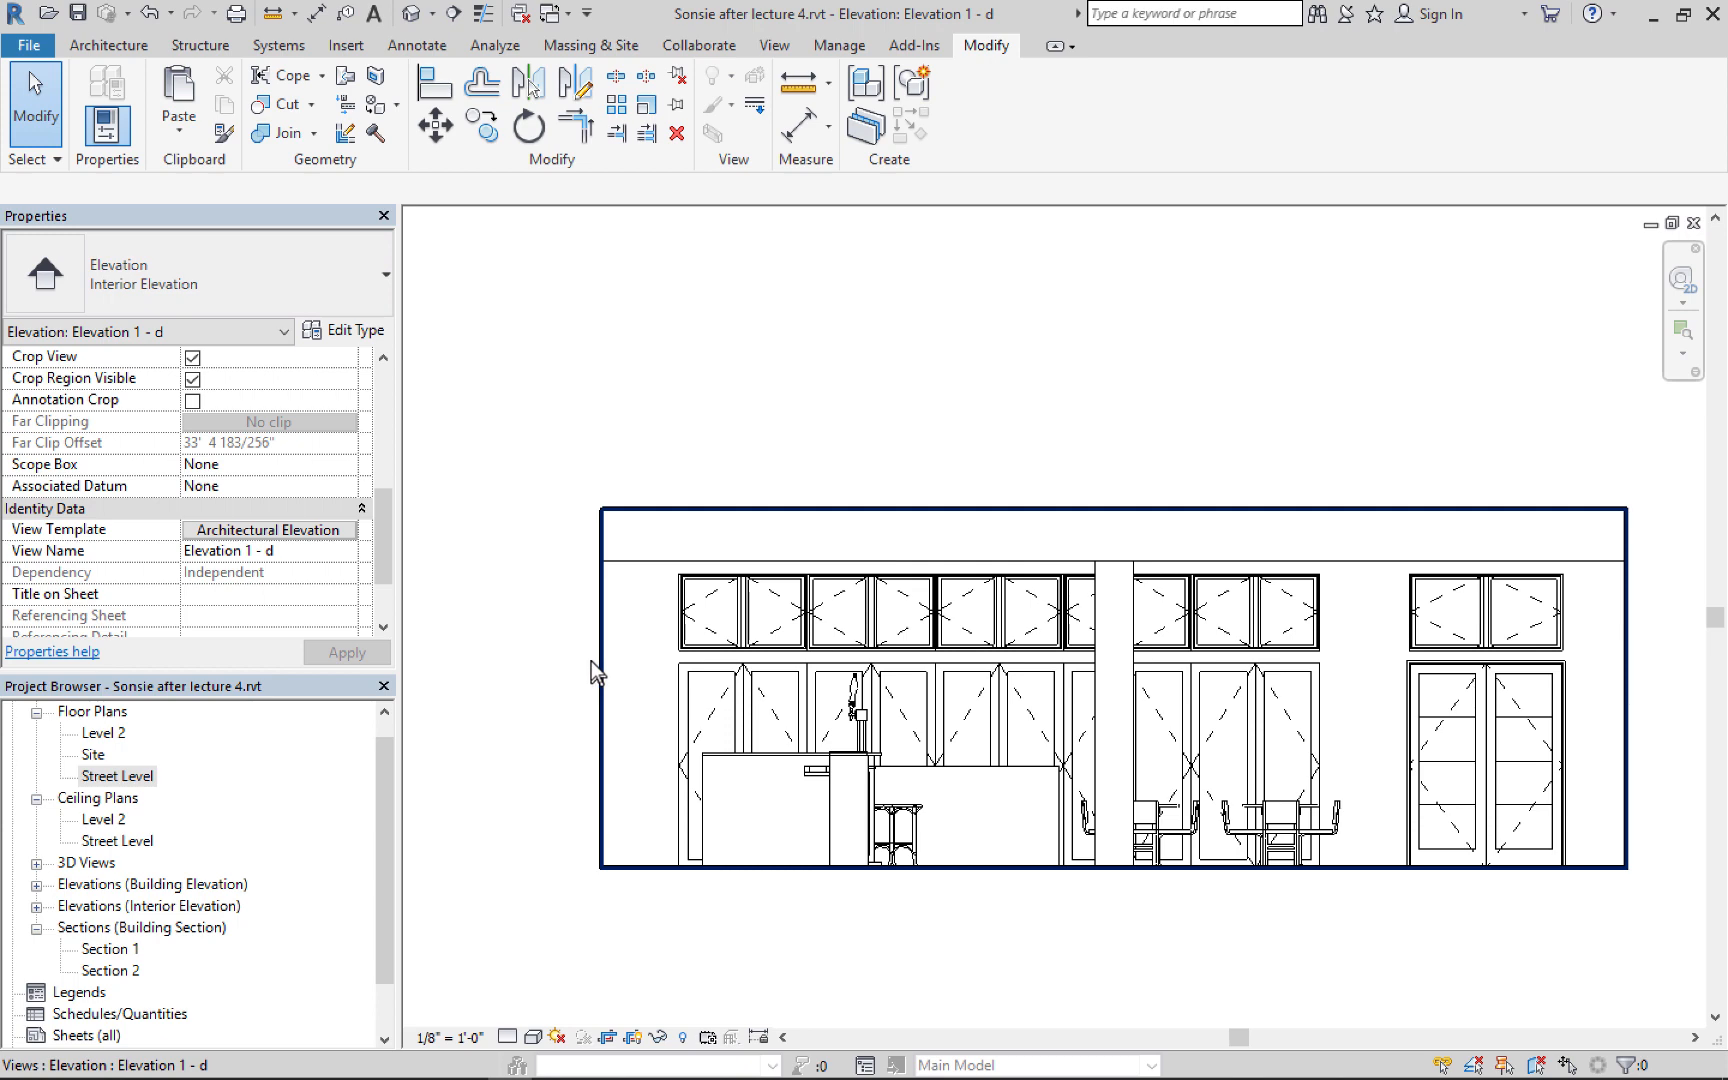
scroll(936, 655, up, 4)
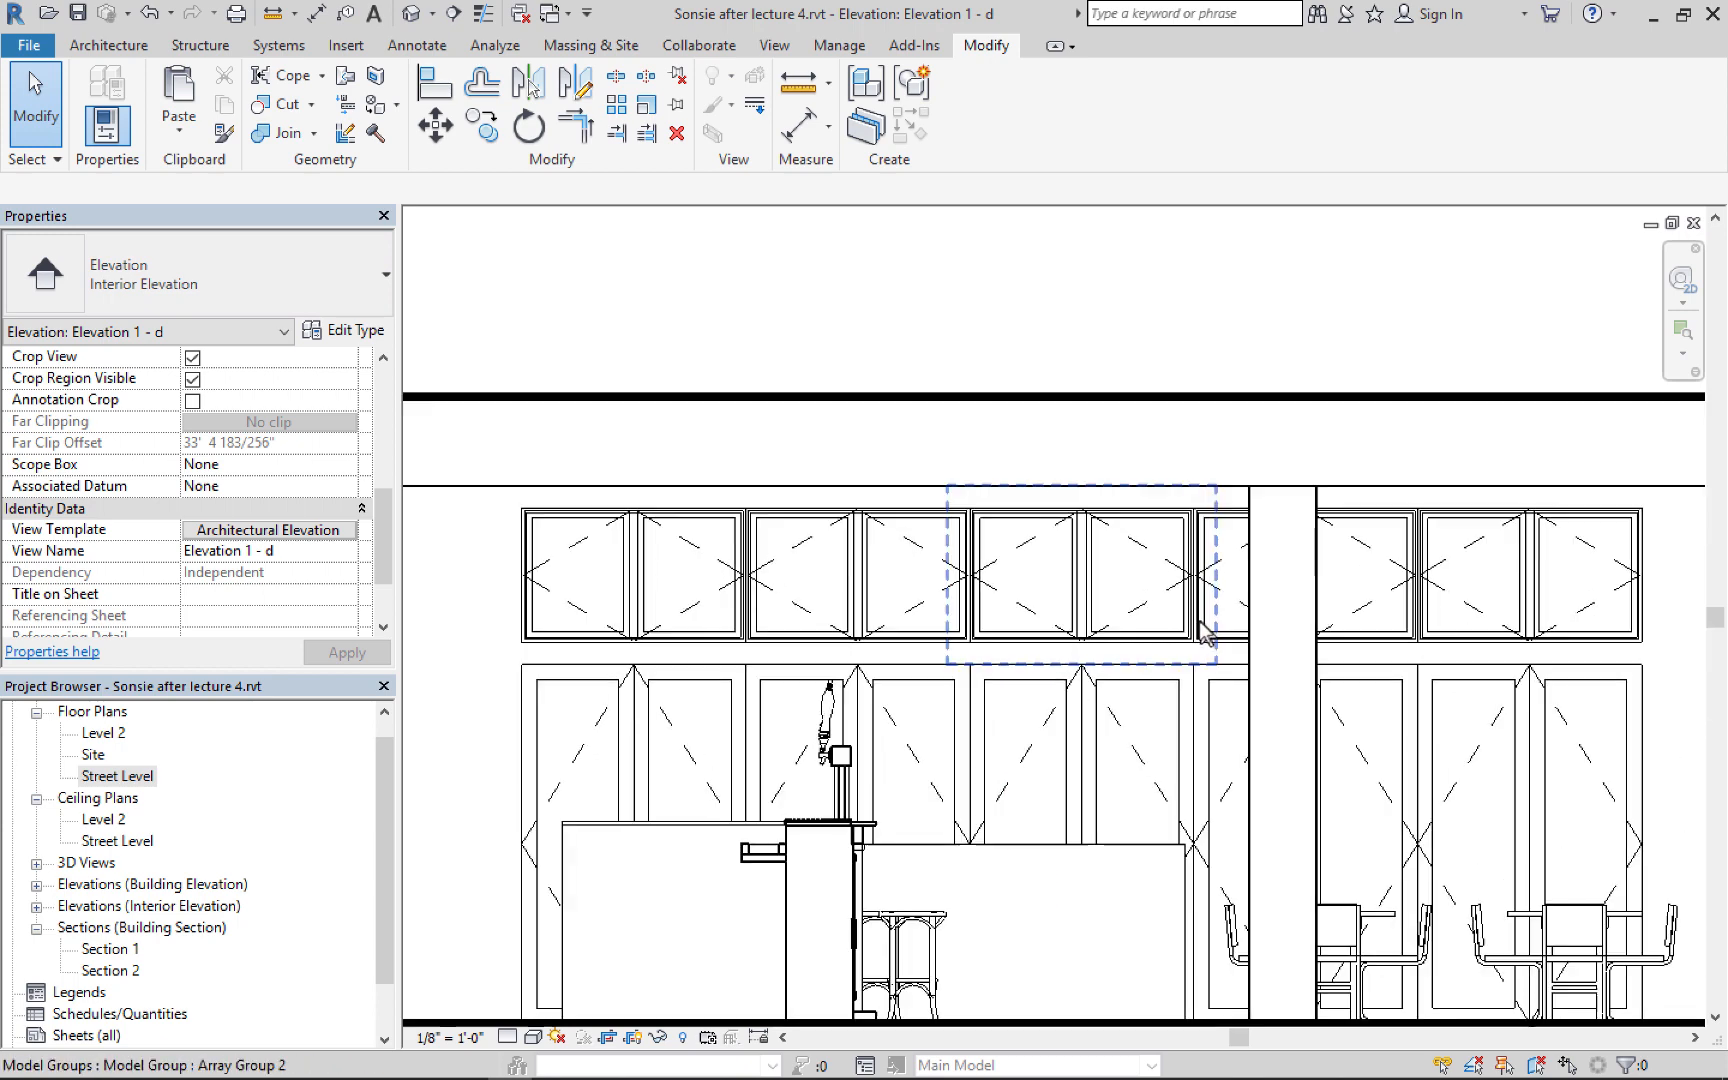
scroll(1170, 630, up, 1)
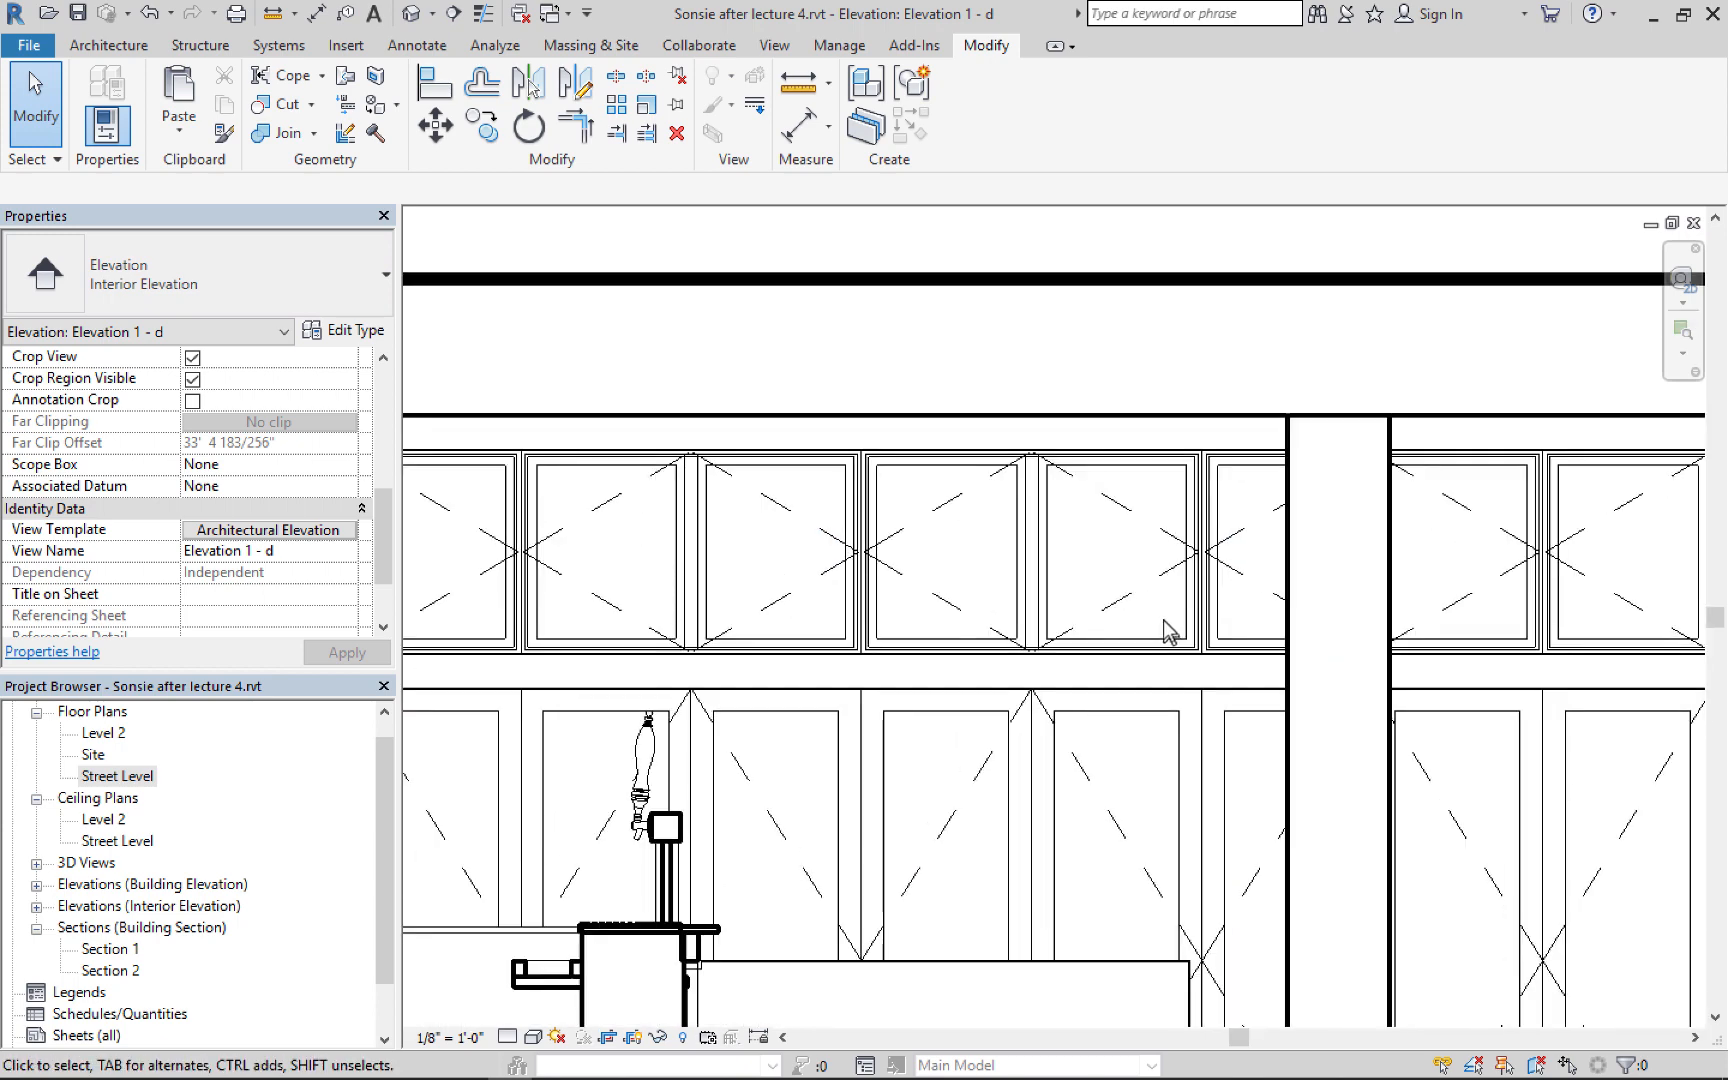
scroll(1170, 630, down, 5)
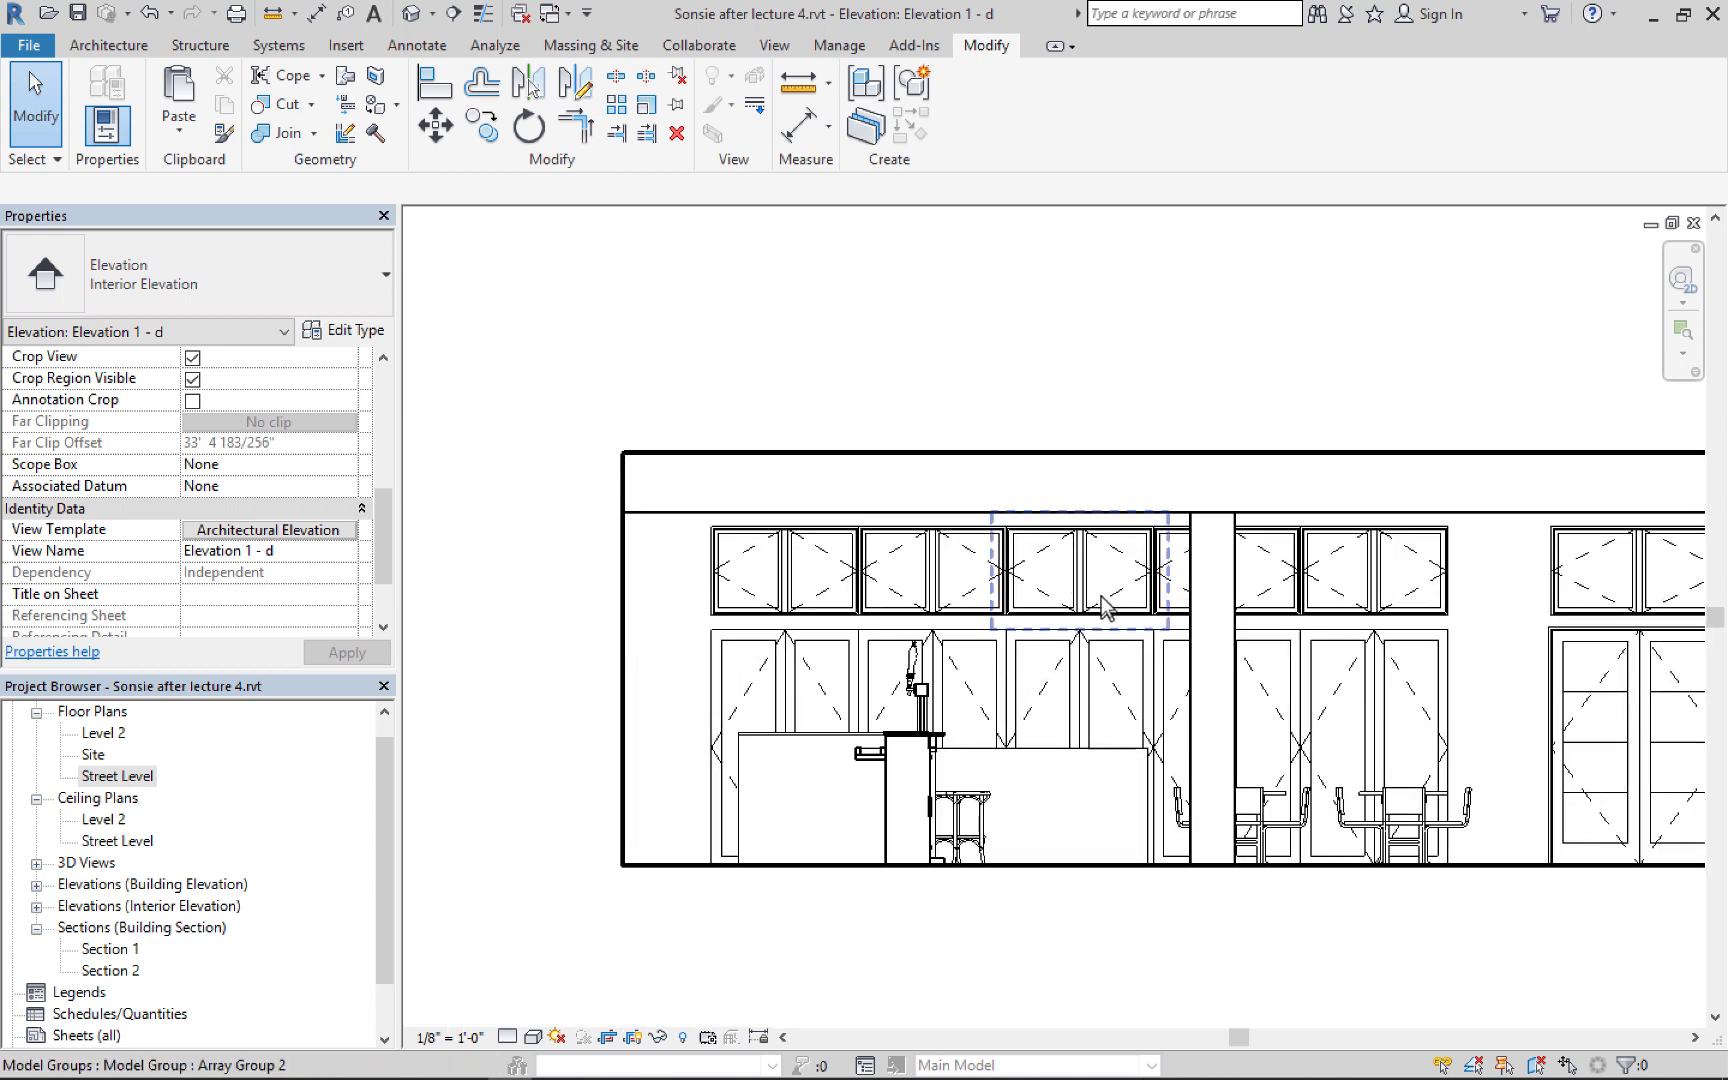
key(Escape)
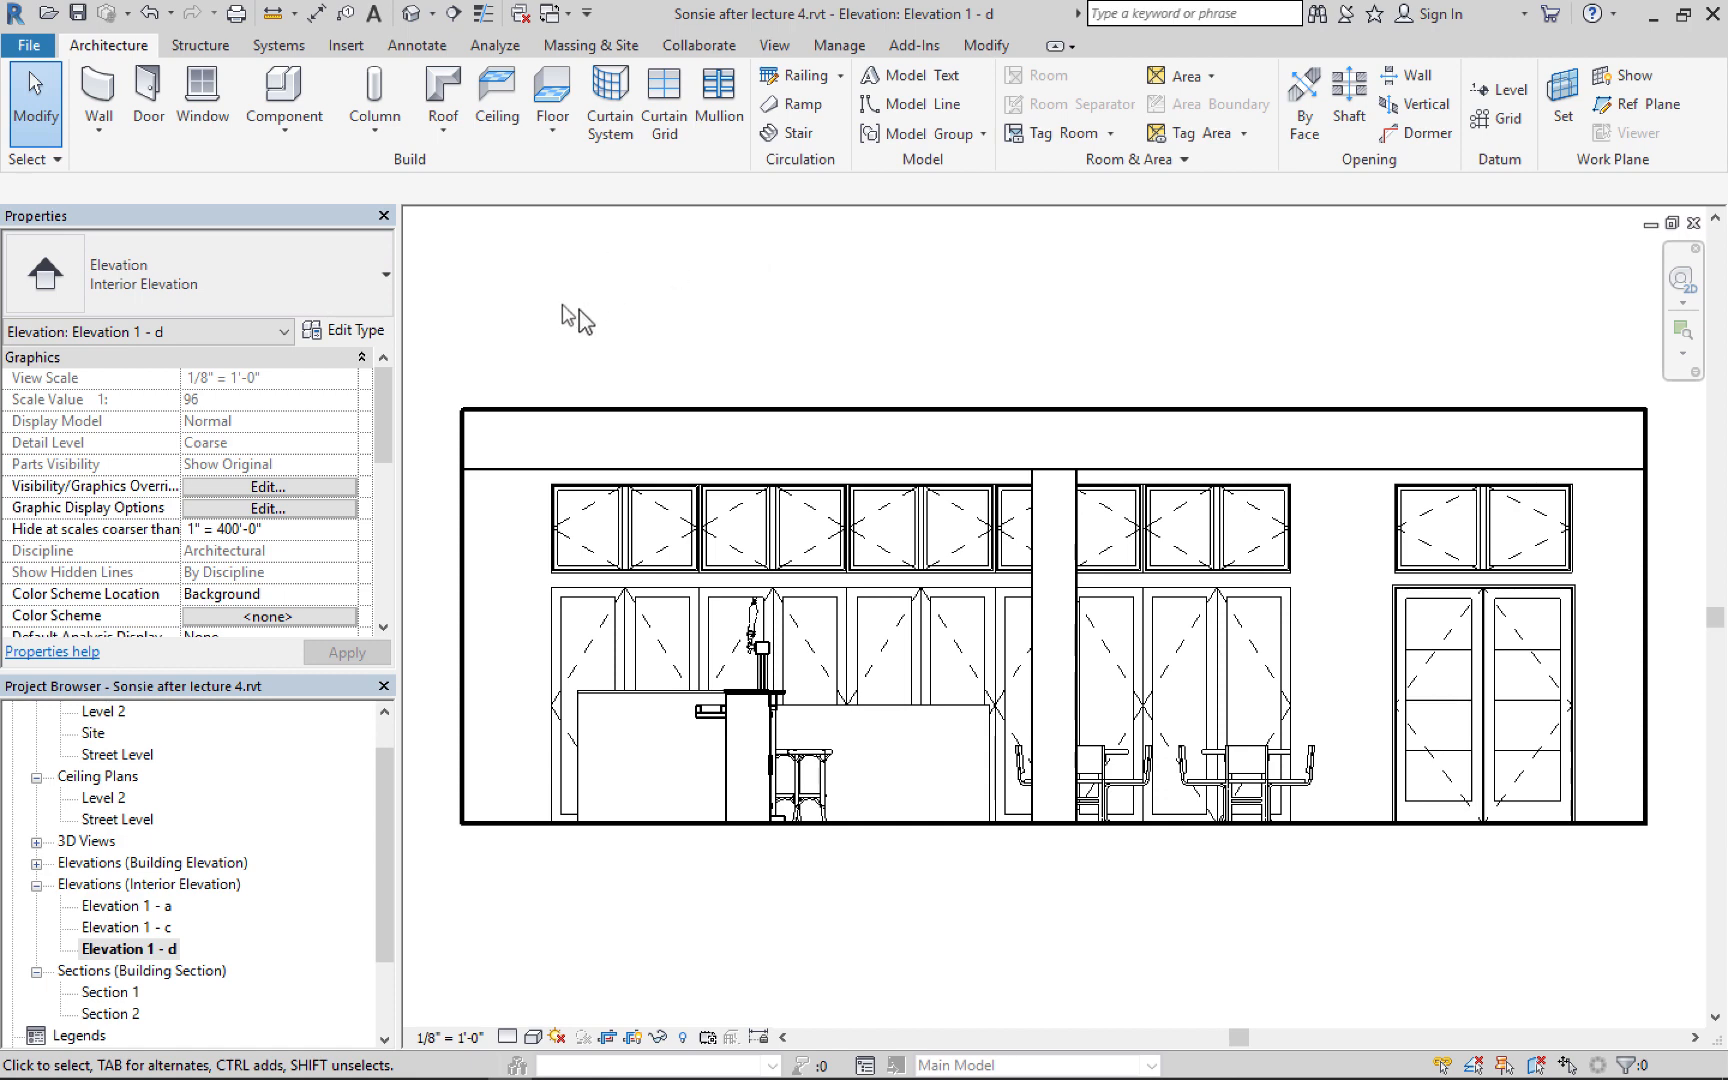
Start loading a family and browse the US Imperial library to the Finish Carpentry folder within Profiles
click(345, 47)
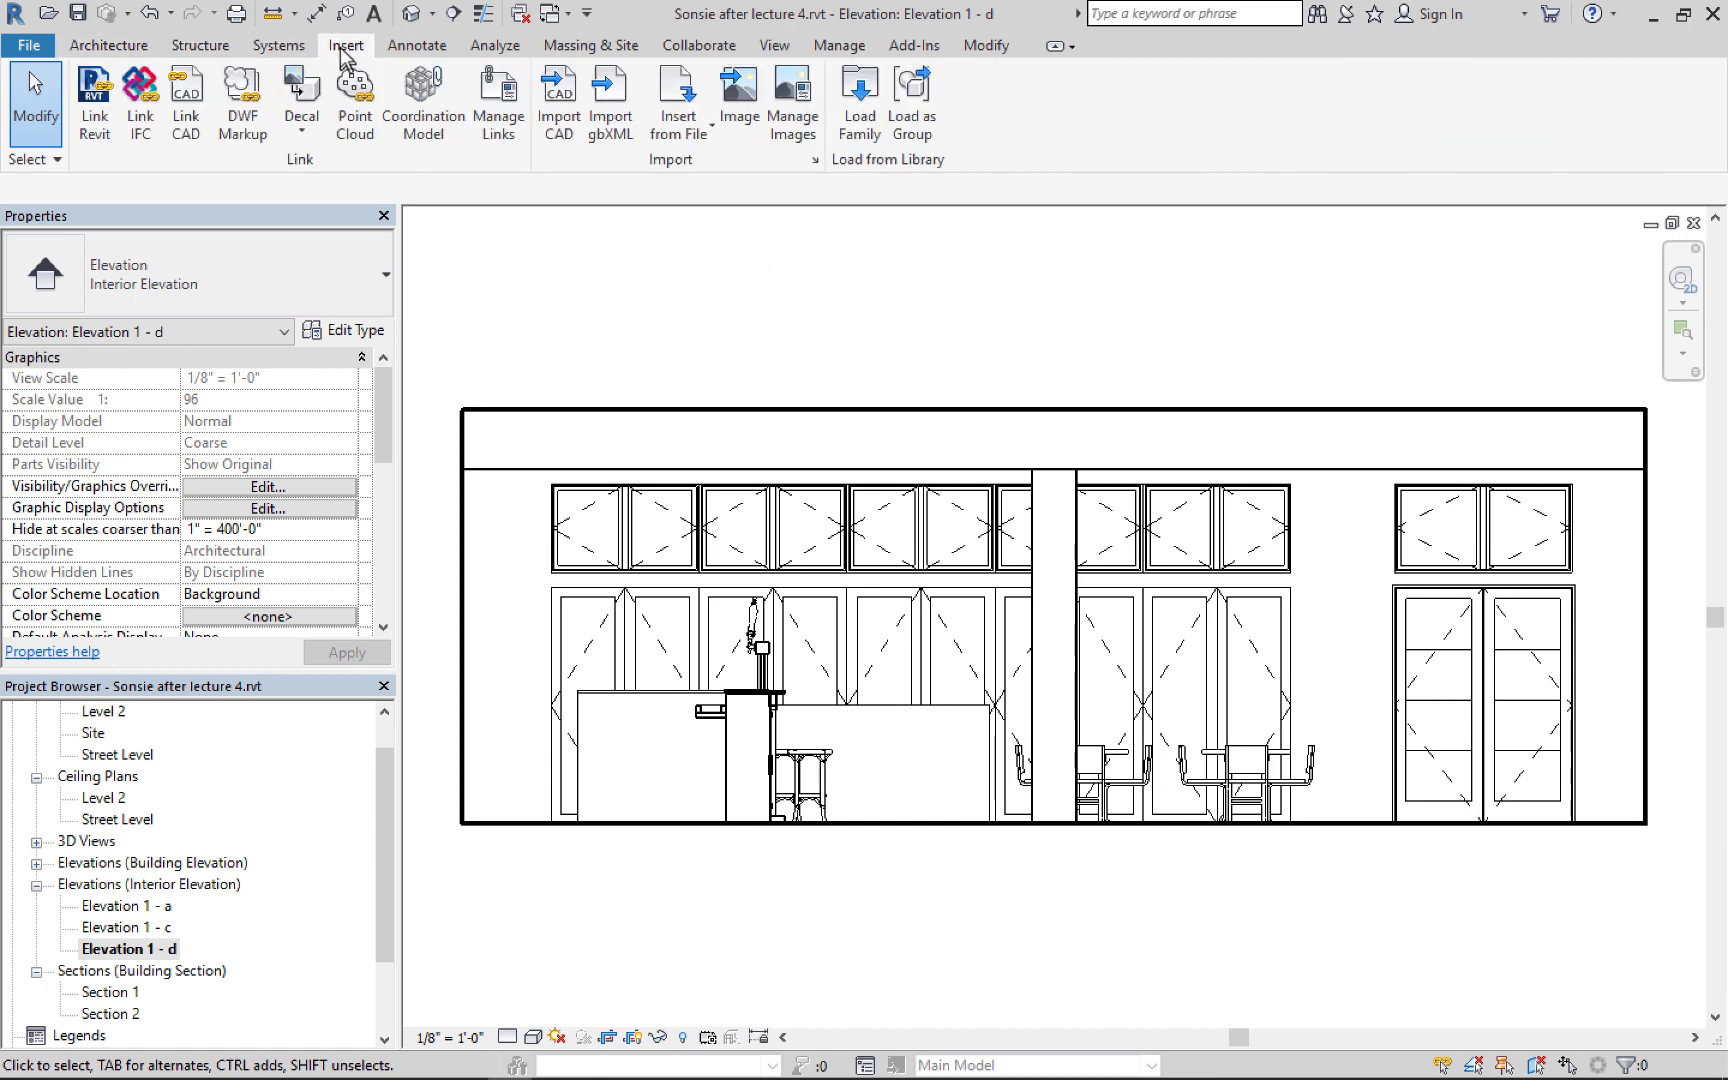
click(858, 120)
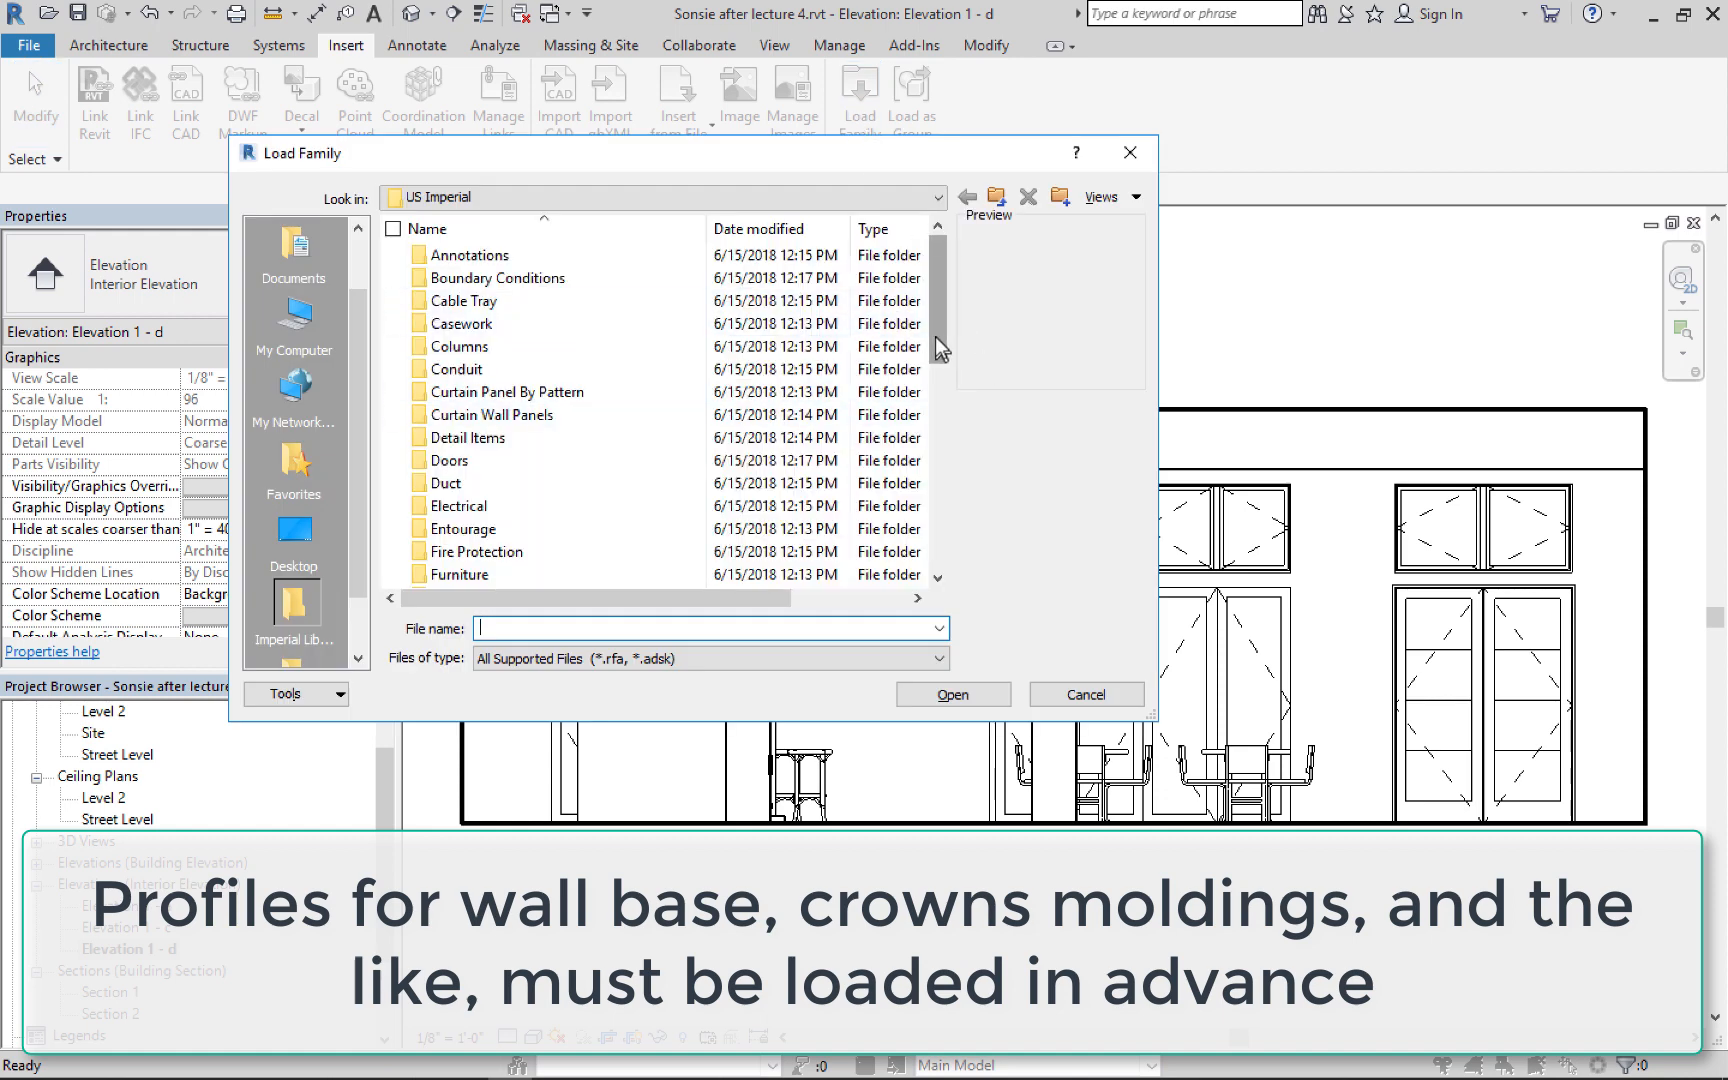
drag(936, 336, 946, 423)
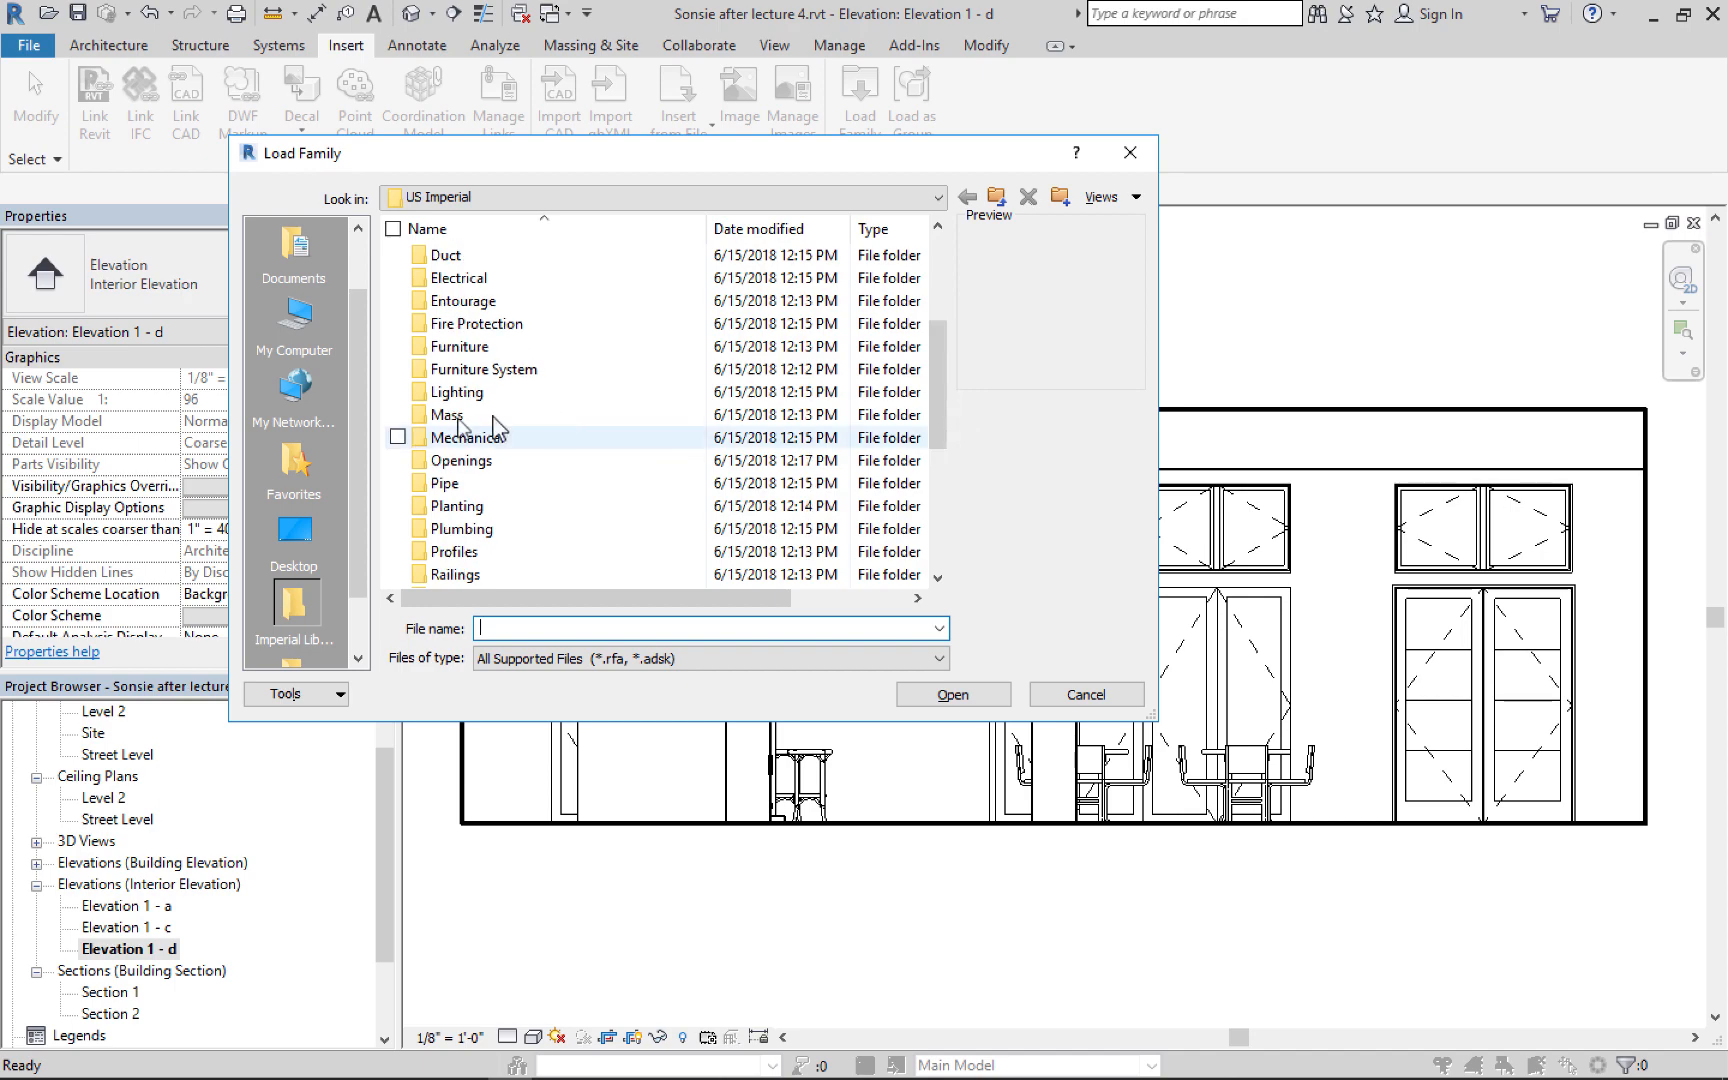
click(465, 555)
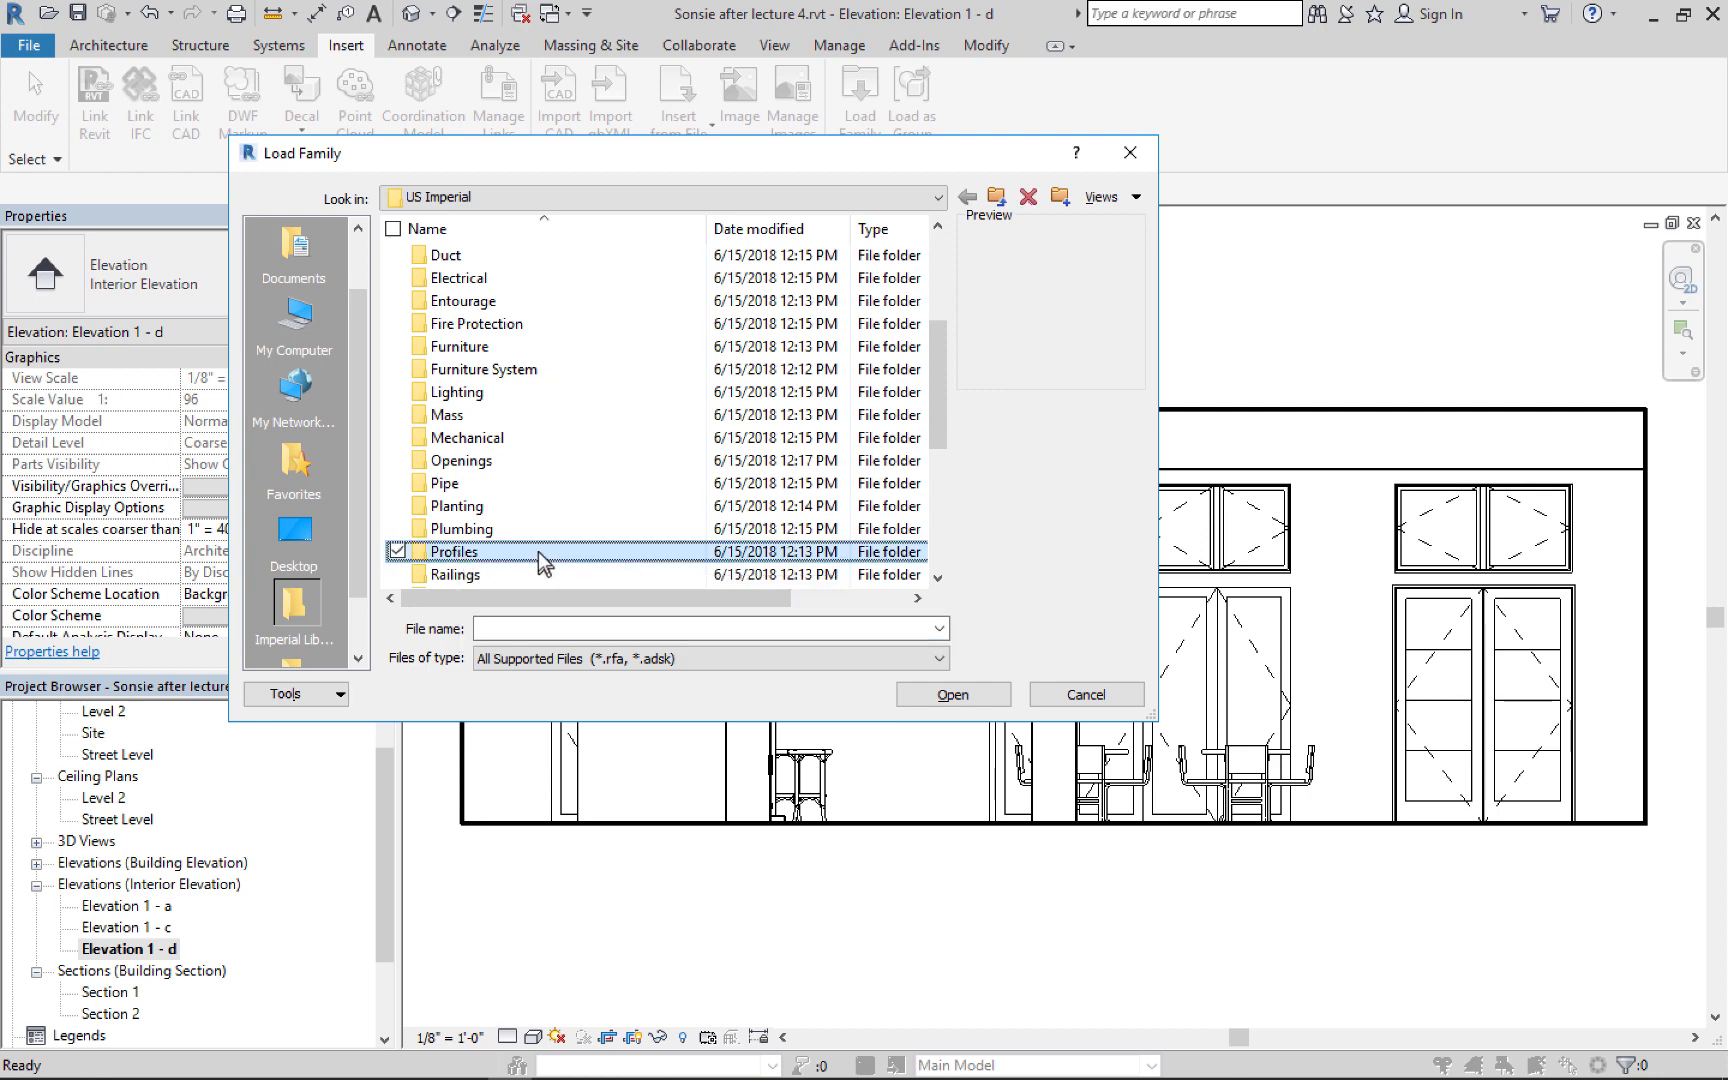
double_click(466, 554)
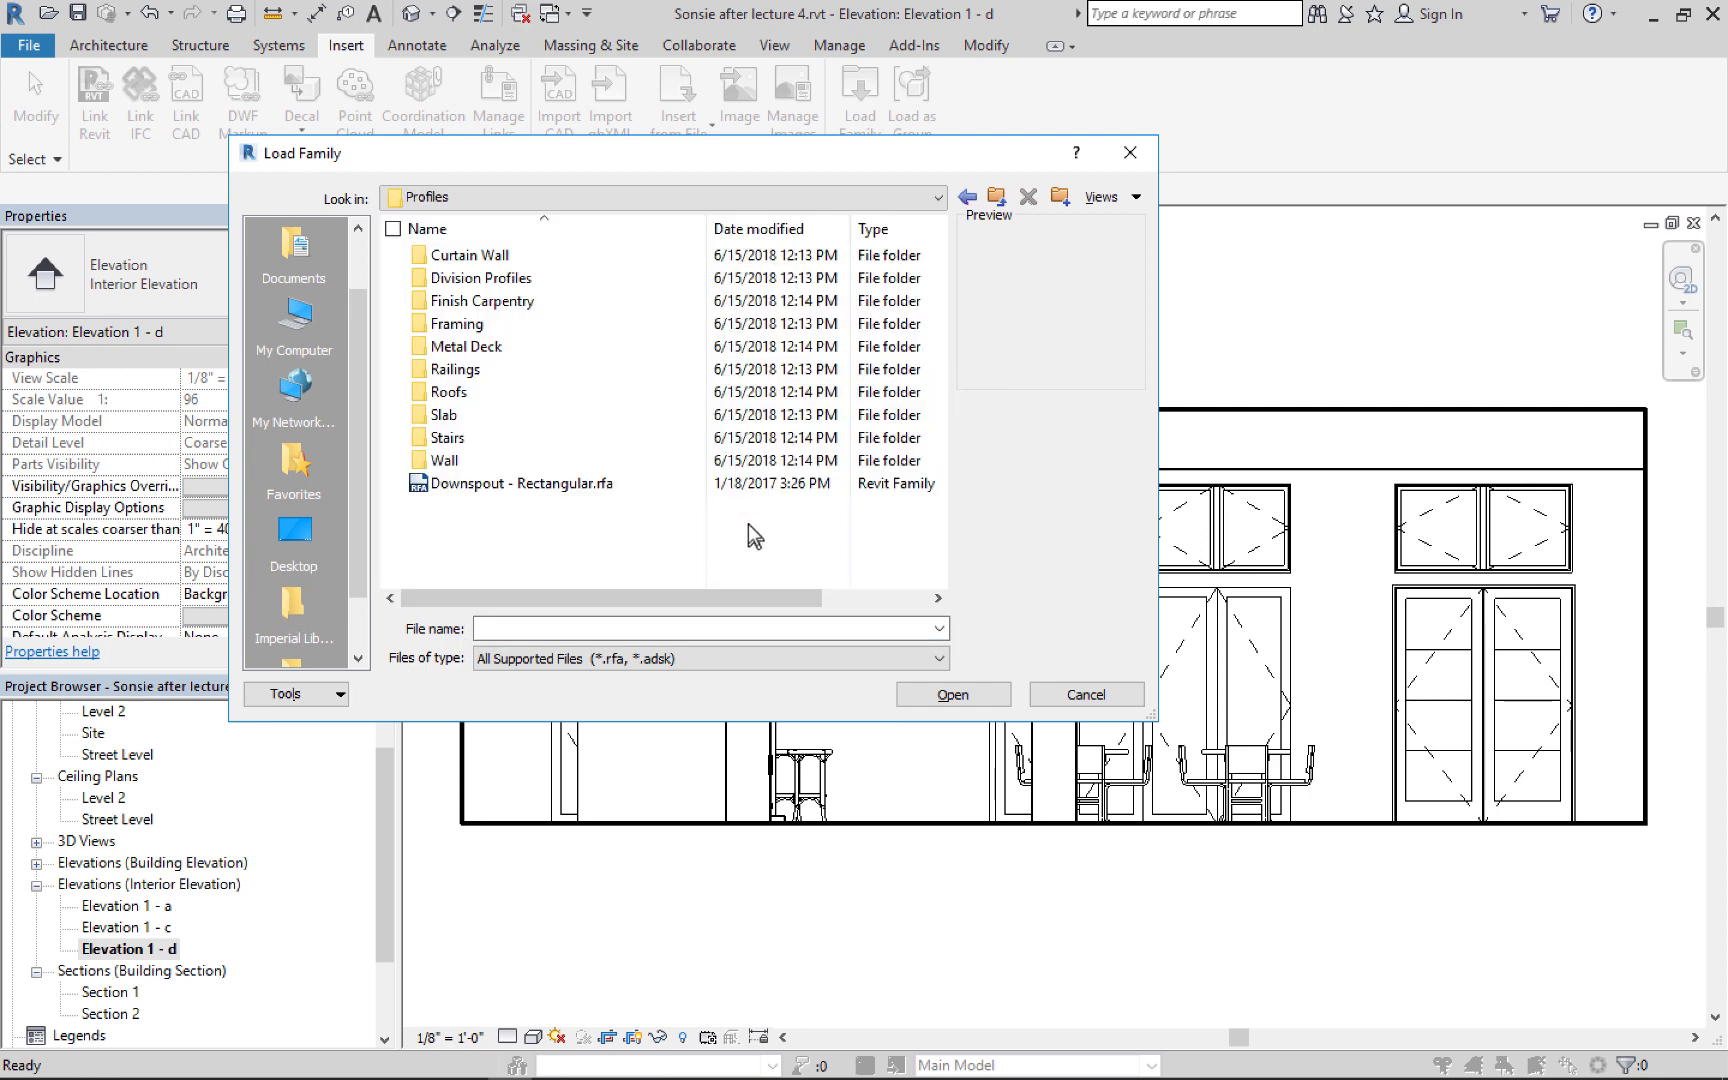
double_click(476, 302)
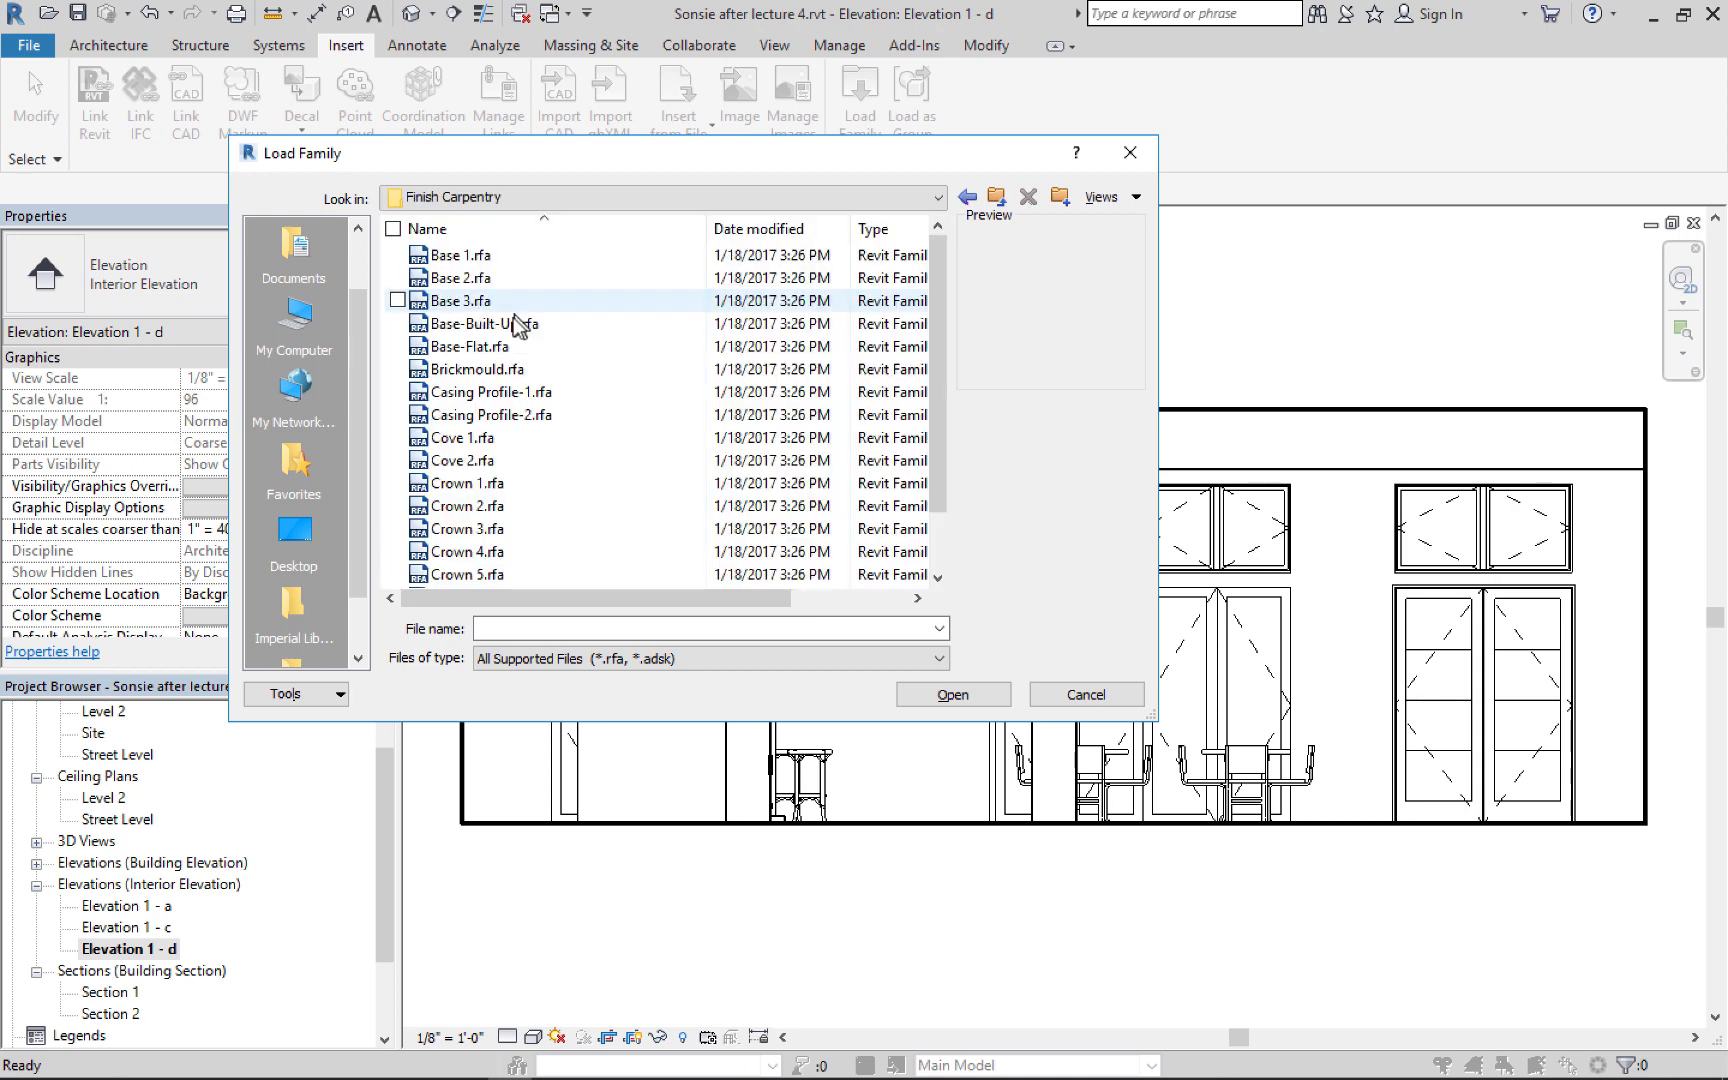
Preview the base, crown and cove profiles, and load Base 1.rfa and Crown 1.rfa together into the project
click(457, 256)
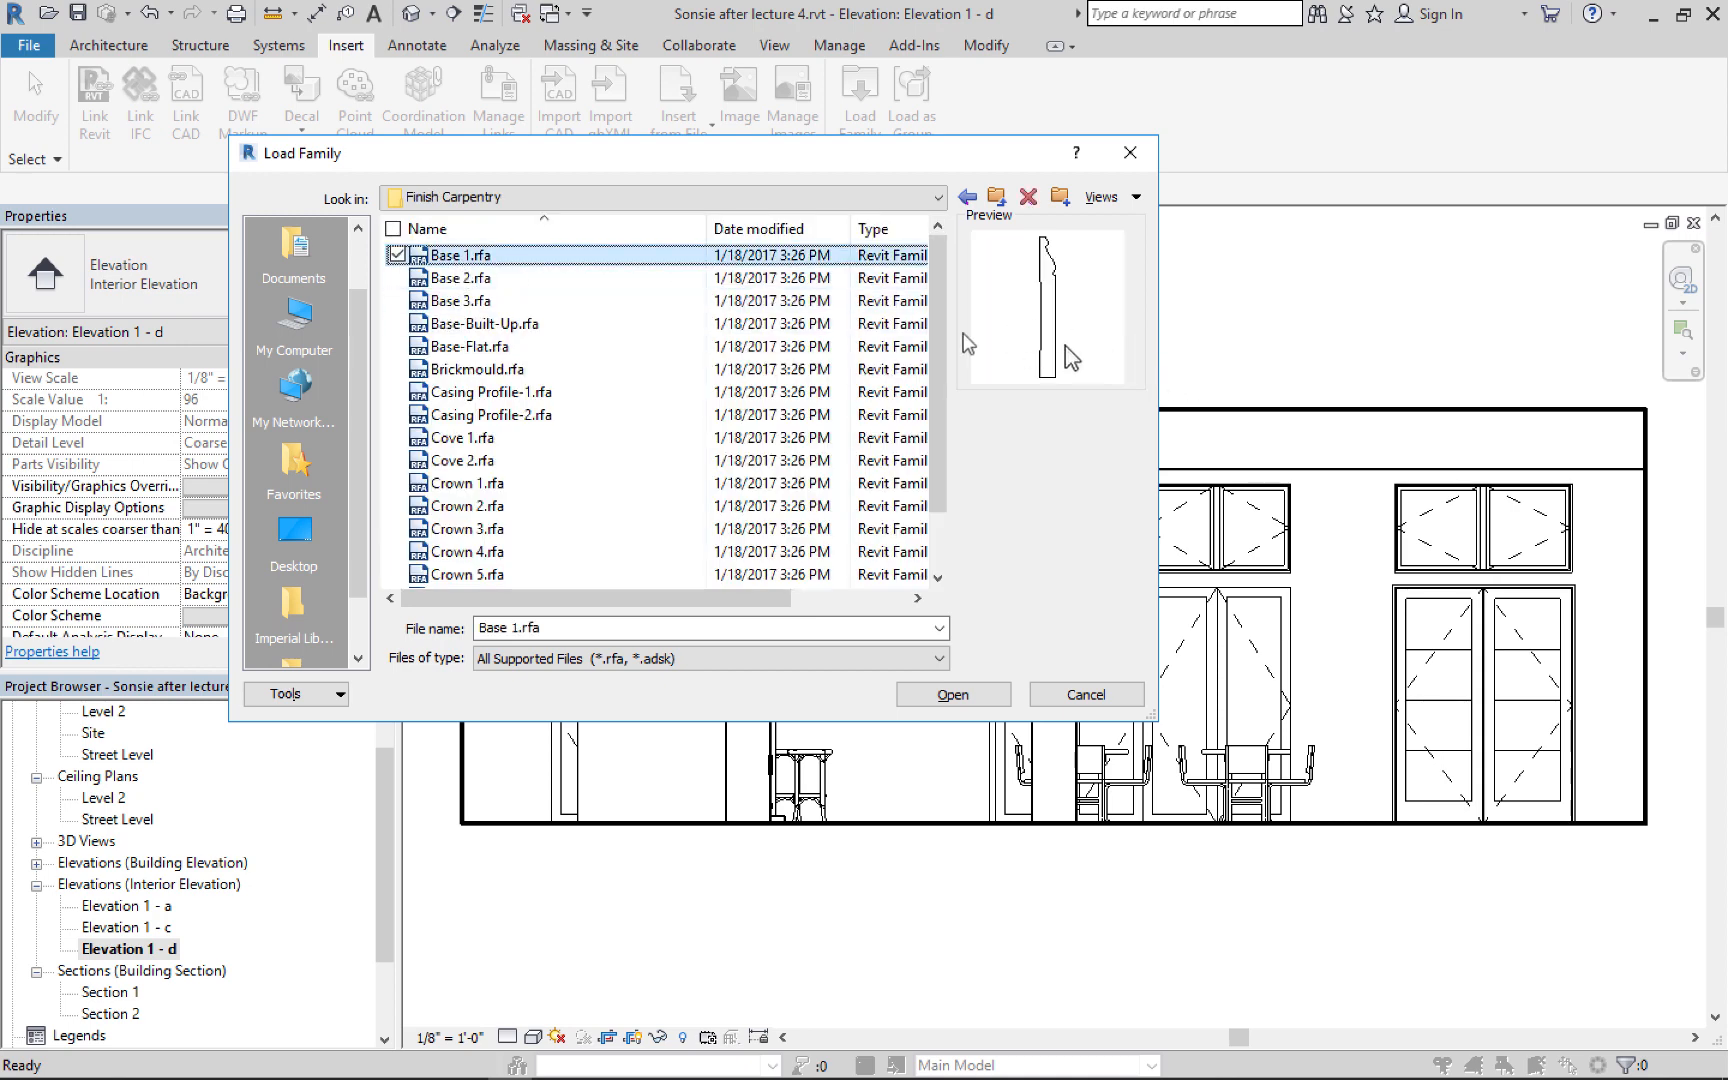
drag(934, 396, 937, 404)
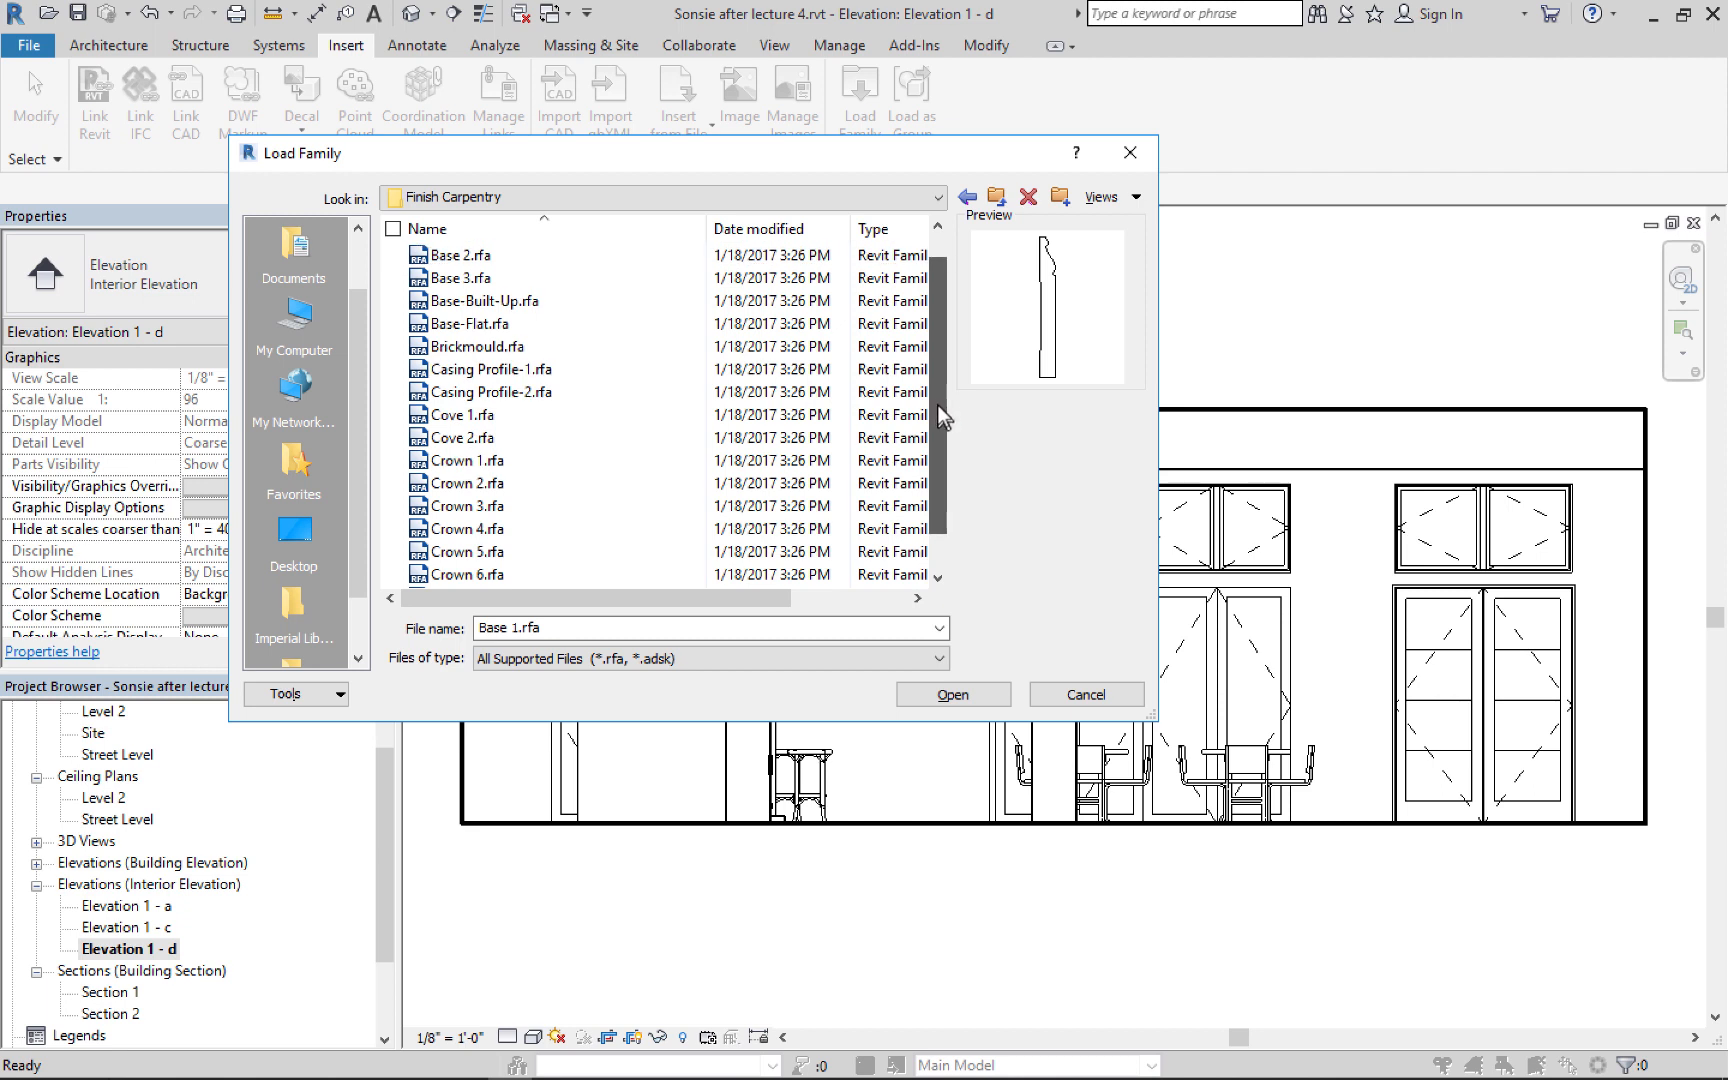
click(503, 462)
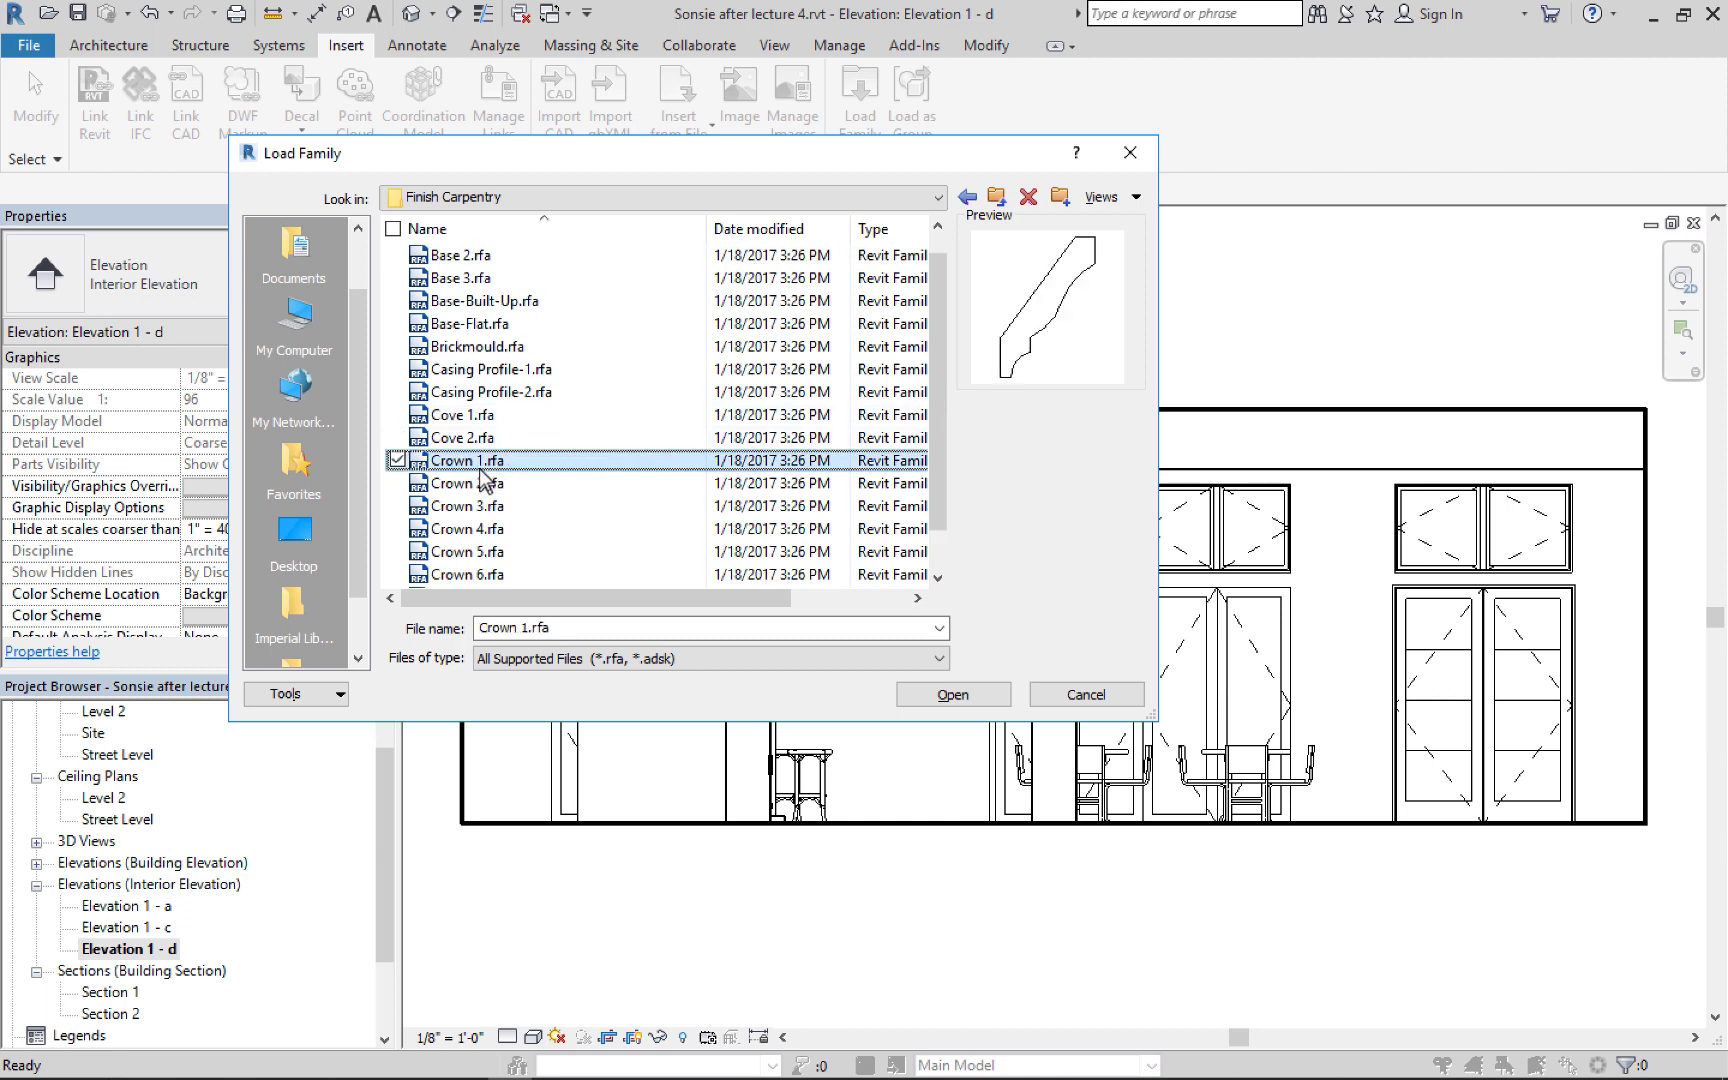
click(462, 417)
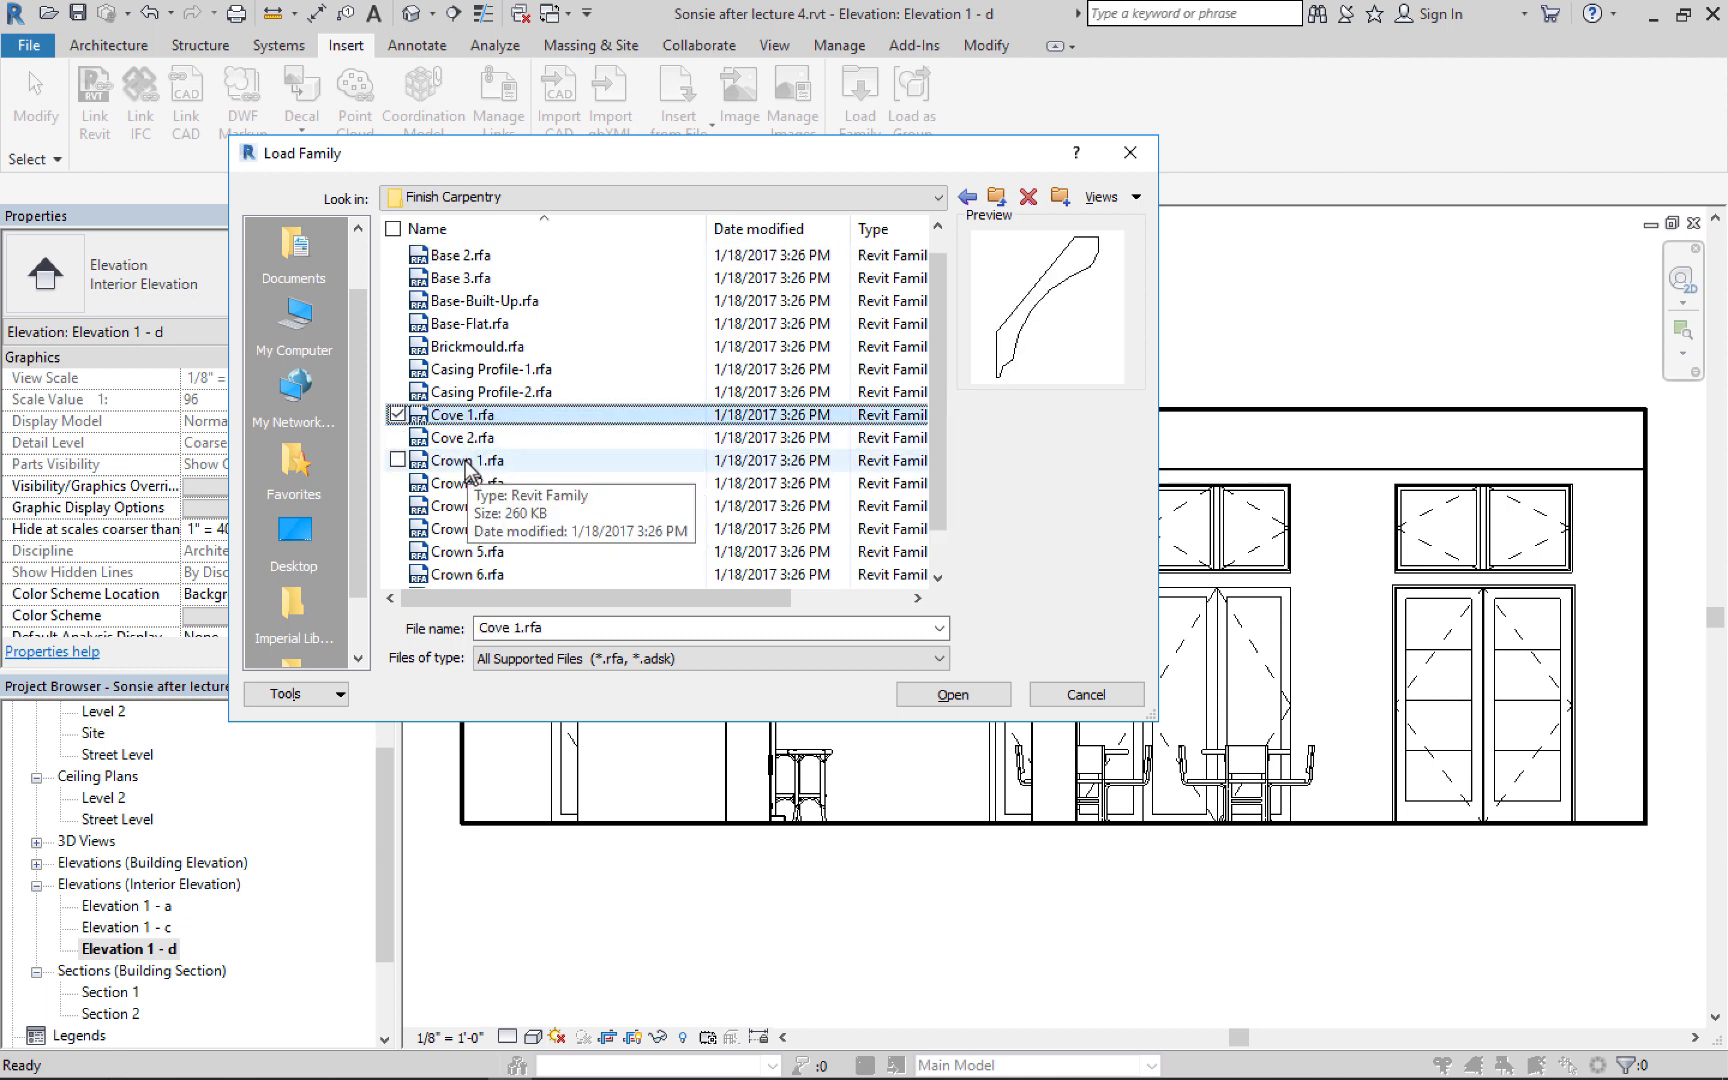
click(466, 461)
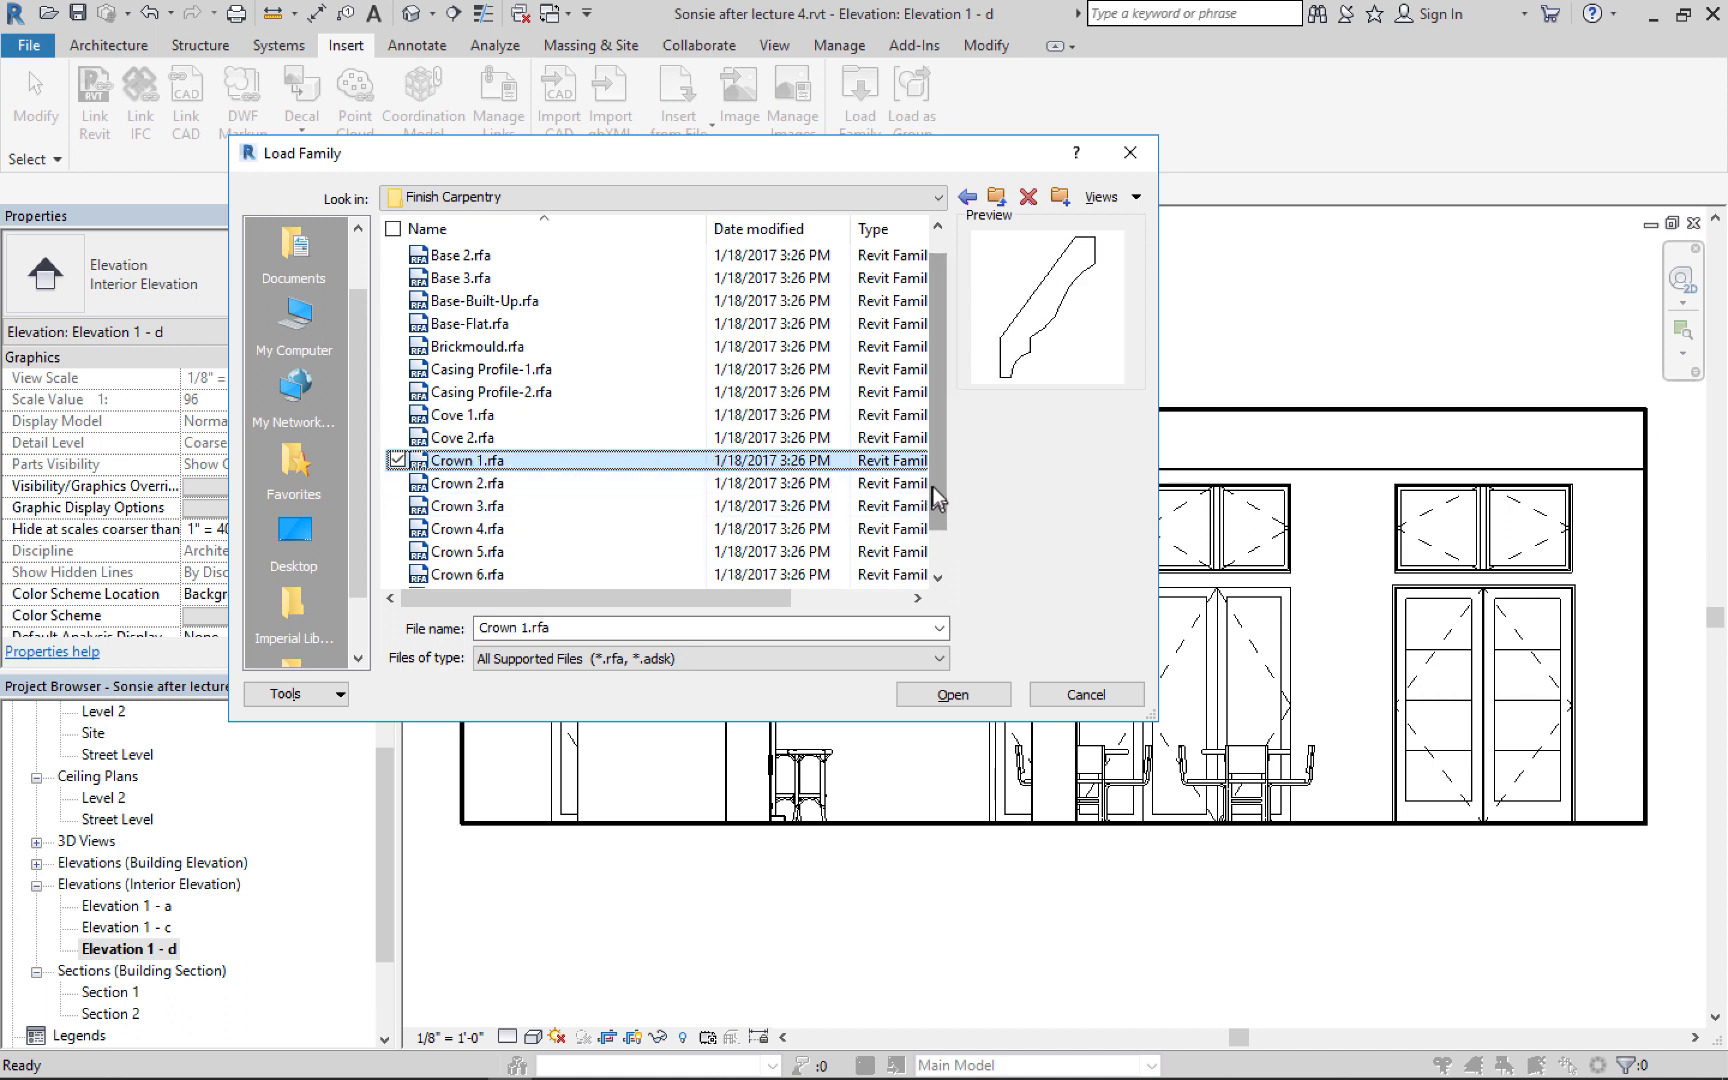
drag(932, 486, 929, 436)
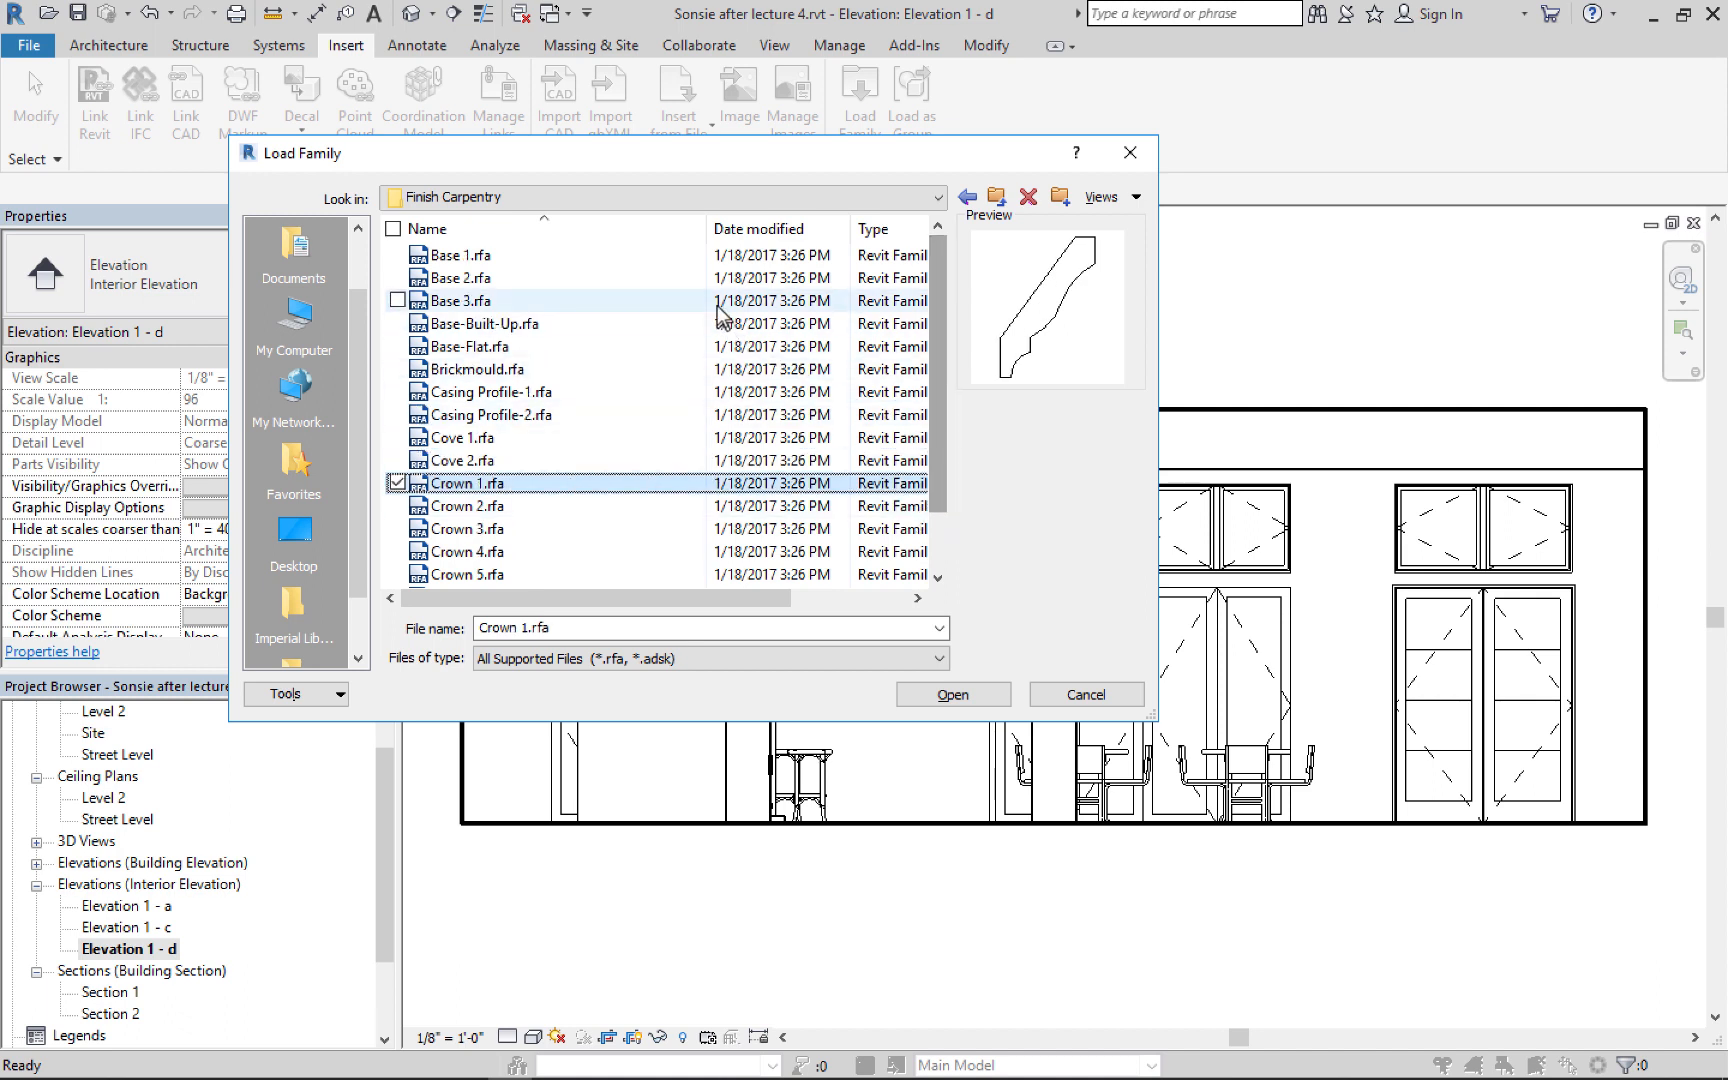
ctrl+click(475, 262)
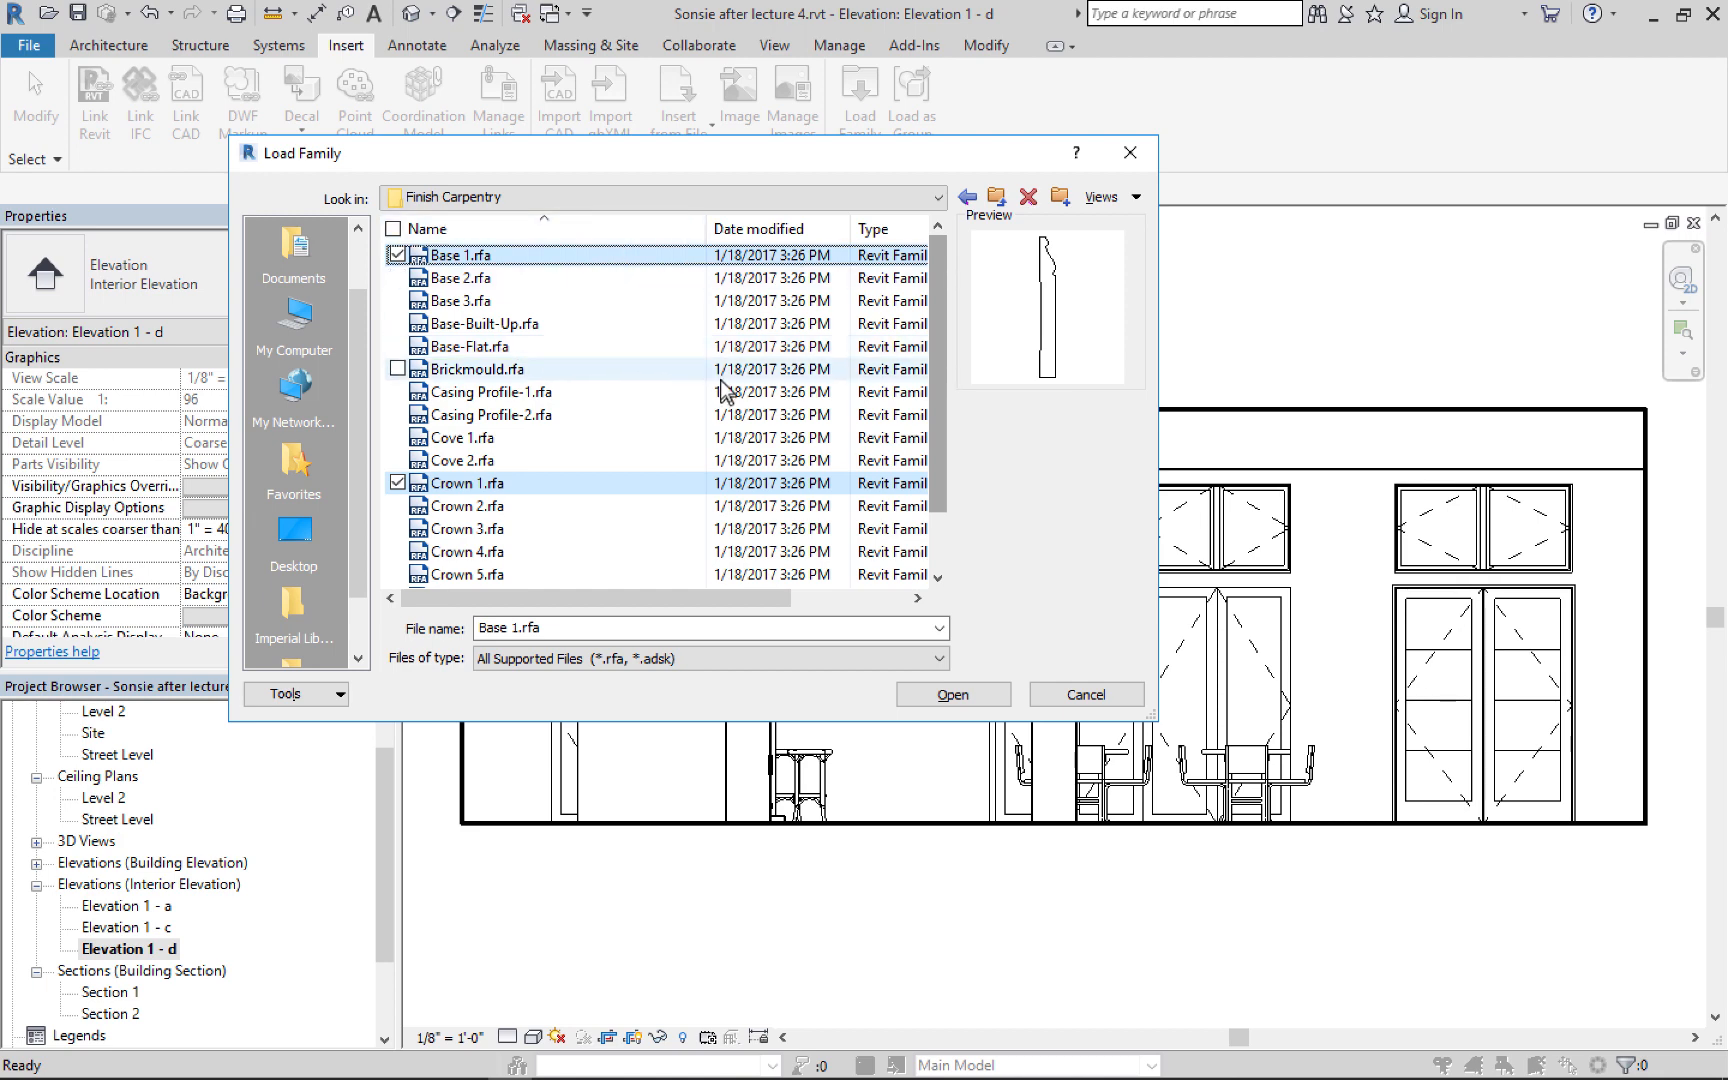
click(955, 697)
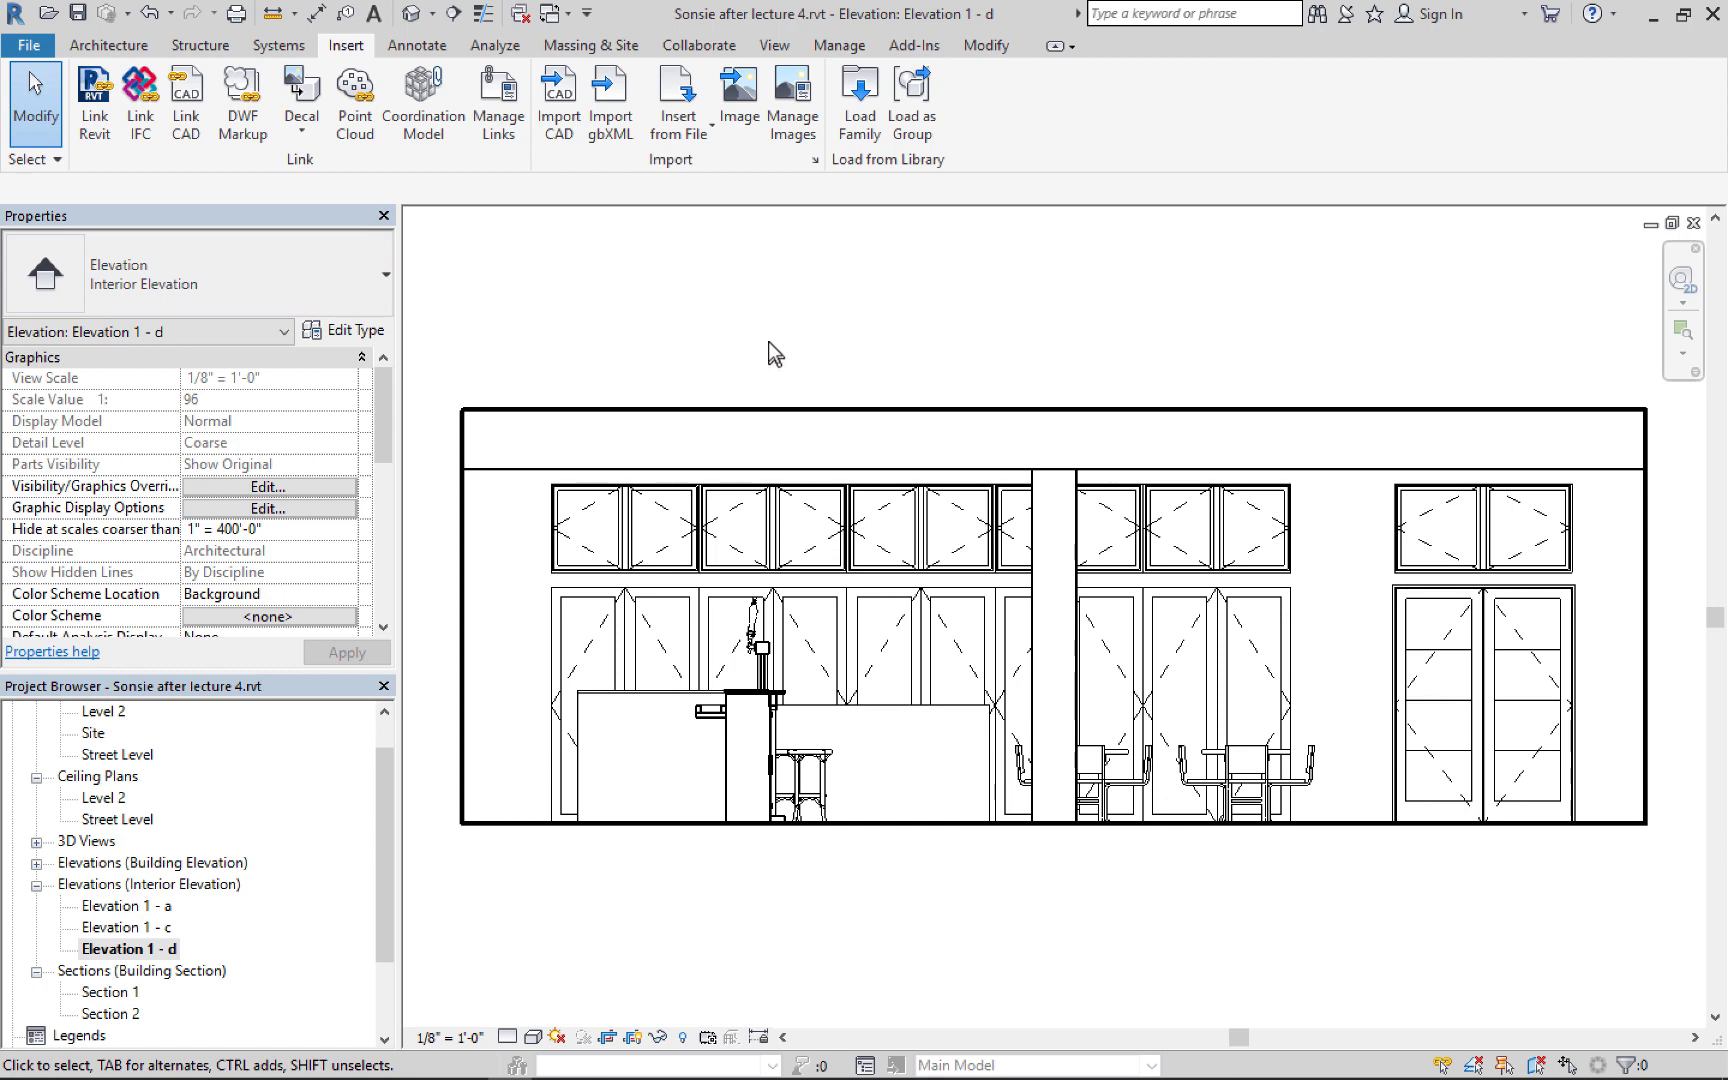
Open the default 3D view of the building and turn on its section box
click(412, 14)
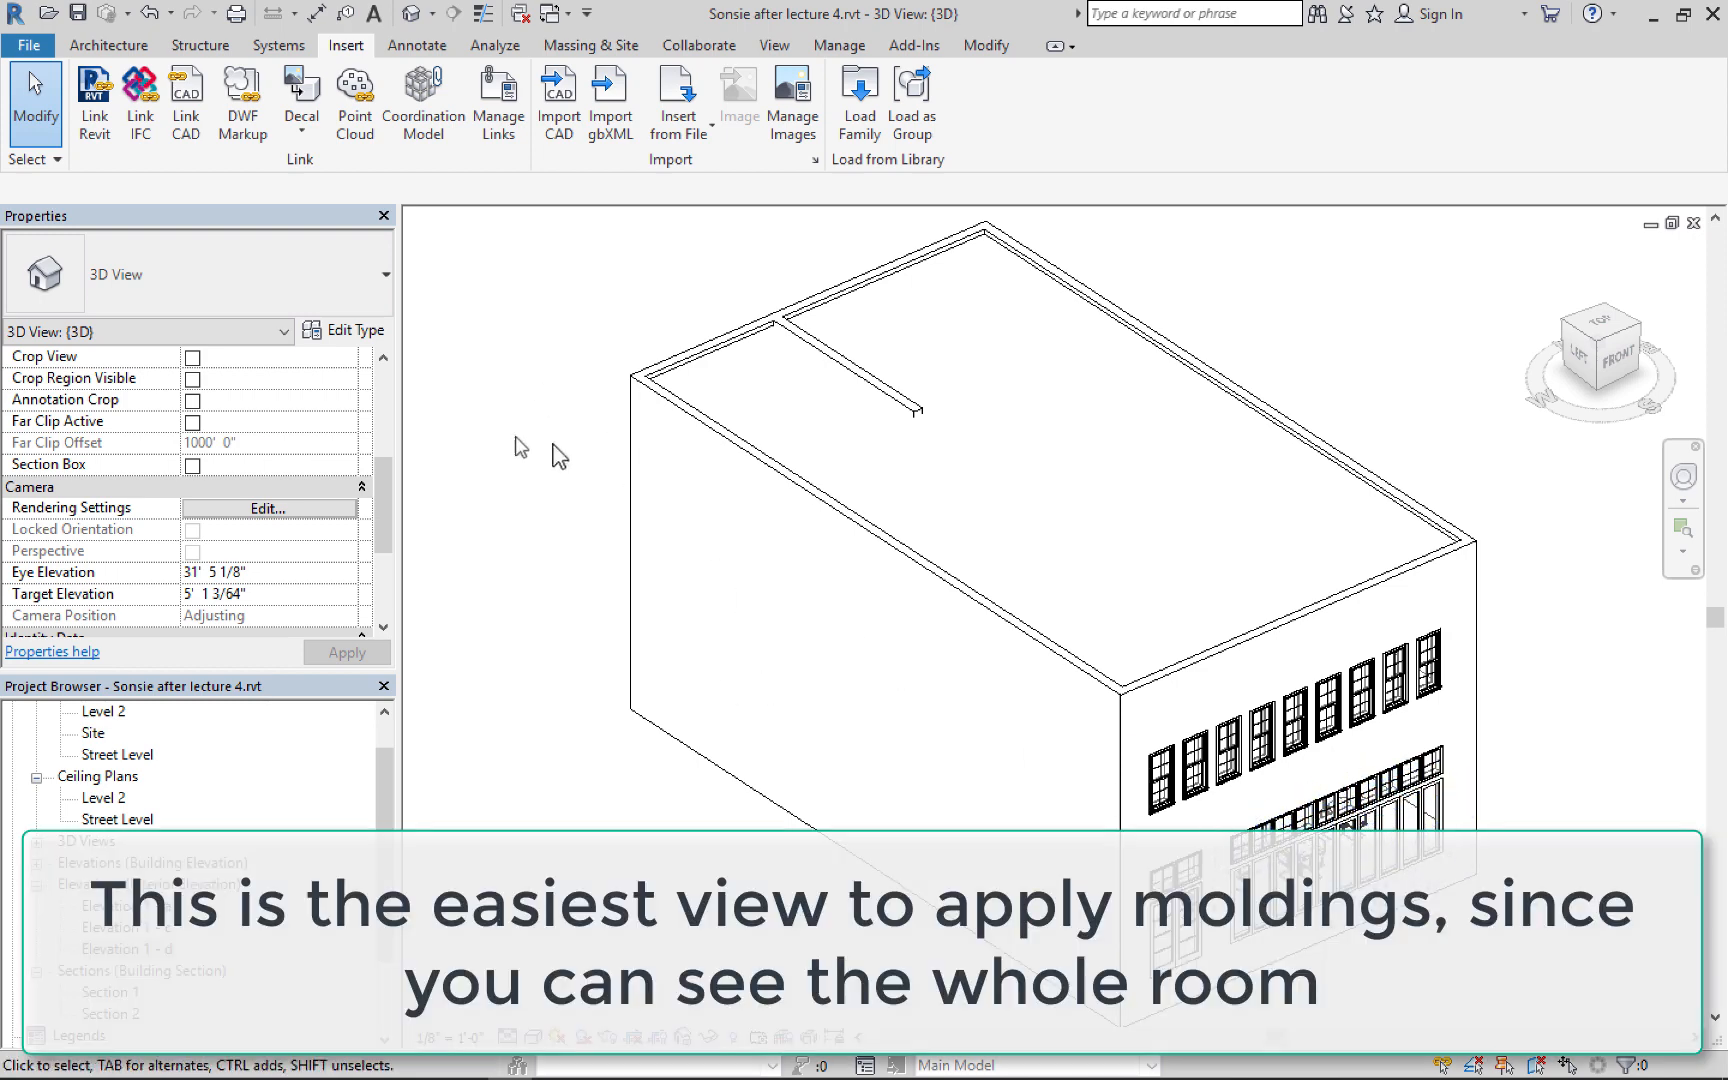
mouse_move(382, 500)
mouse_down()
mouse_move(376, 404)
mouse_move(404, 482)
mouse_move(442, 496)
mouse_move(385, 471)
mouse_move(393, 497)
mouse_up()
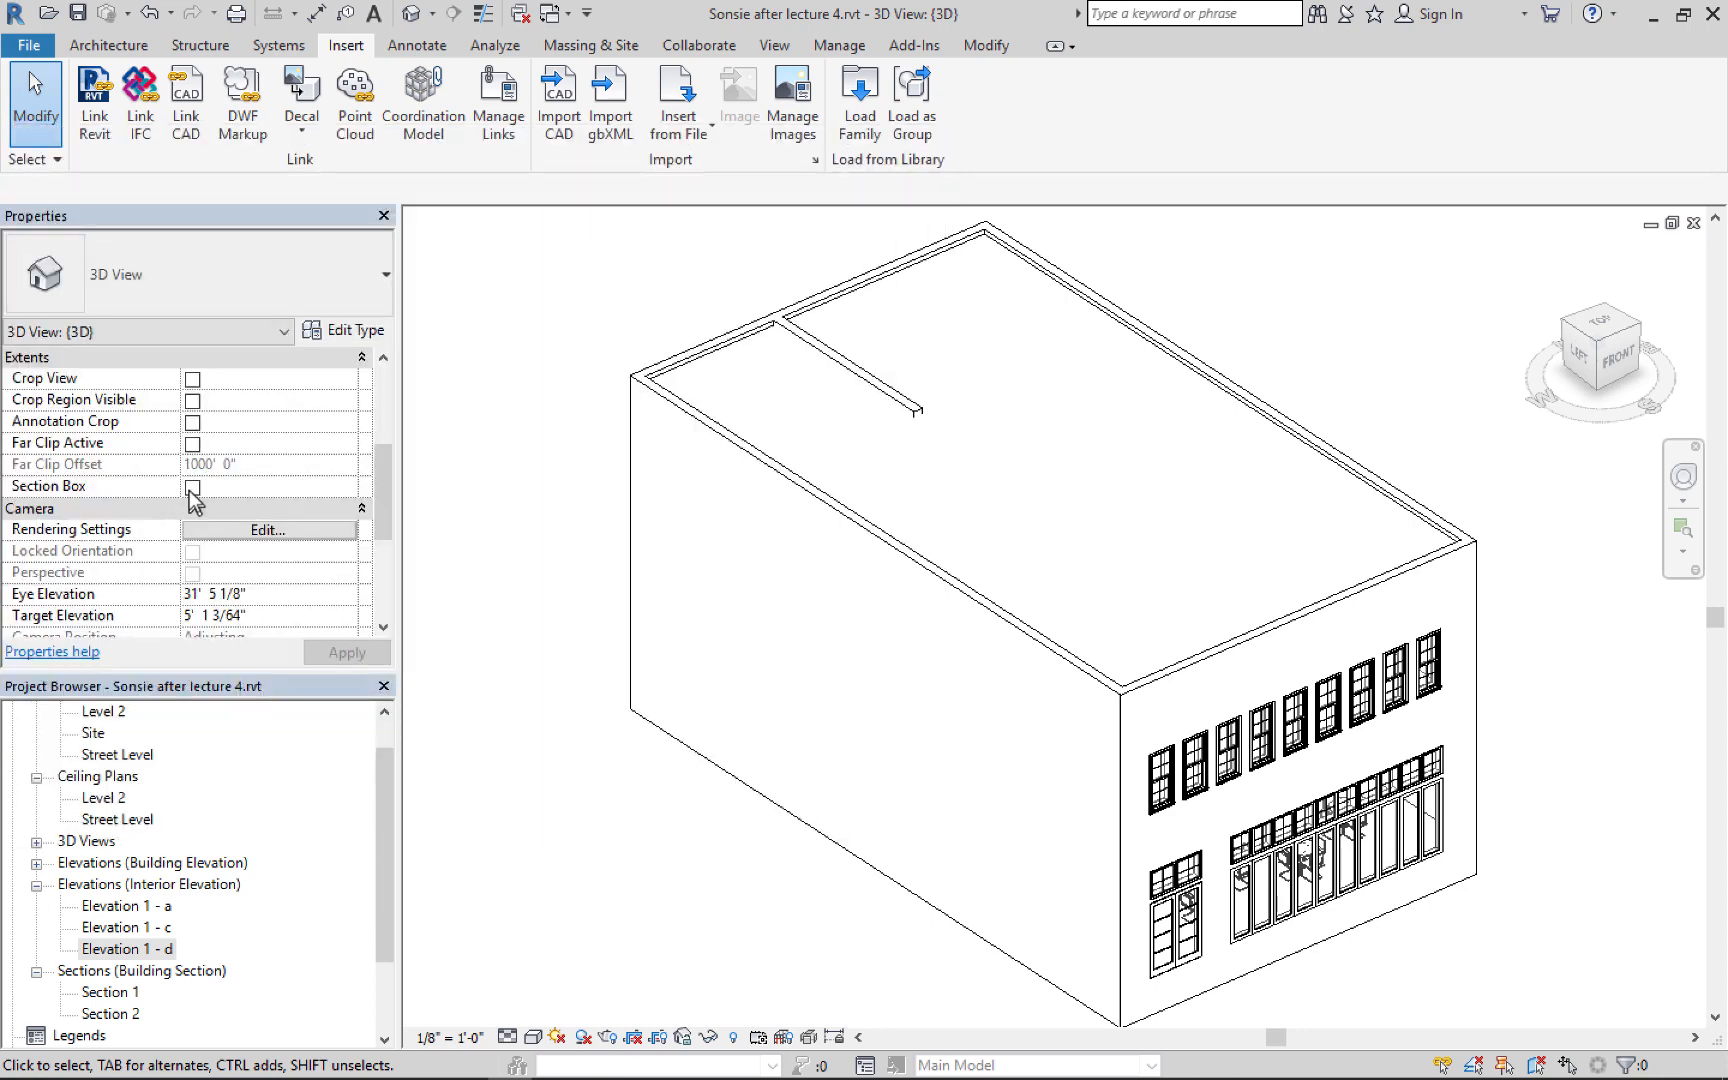
click(192, 487)
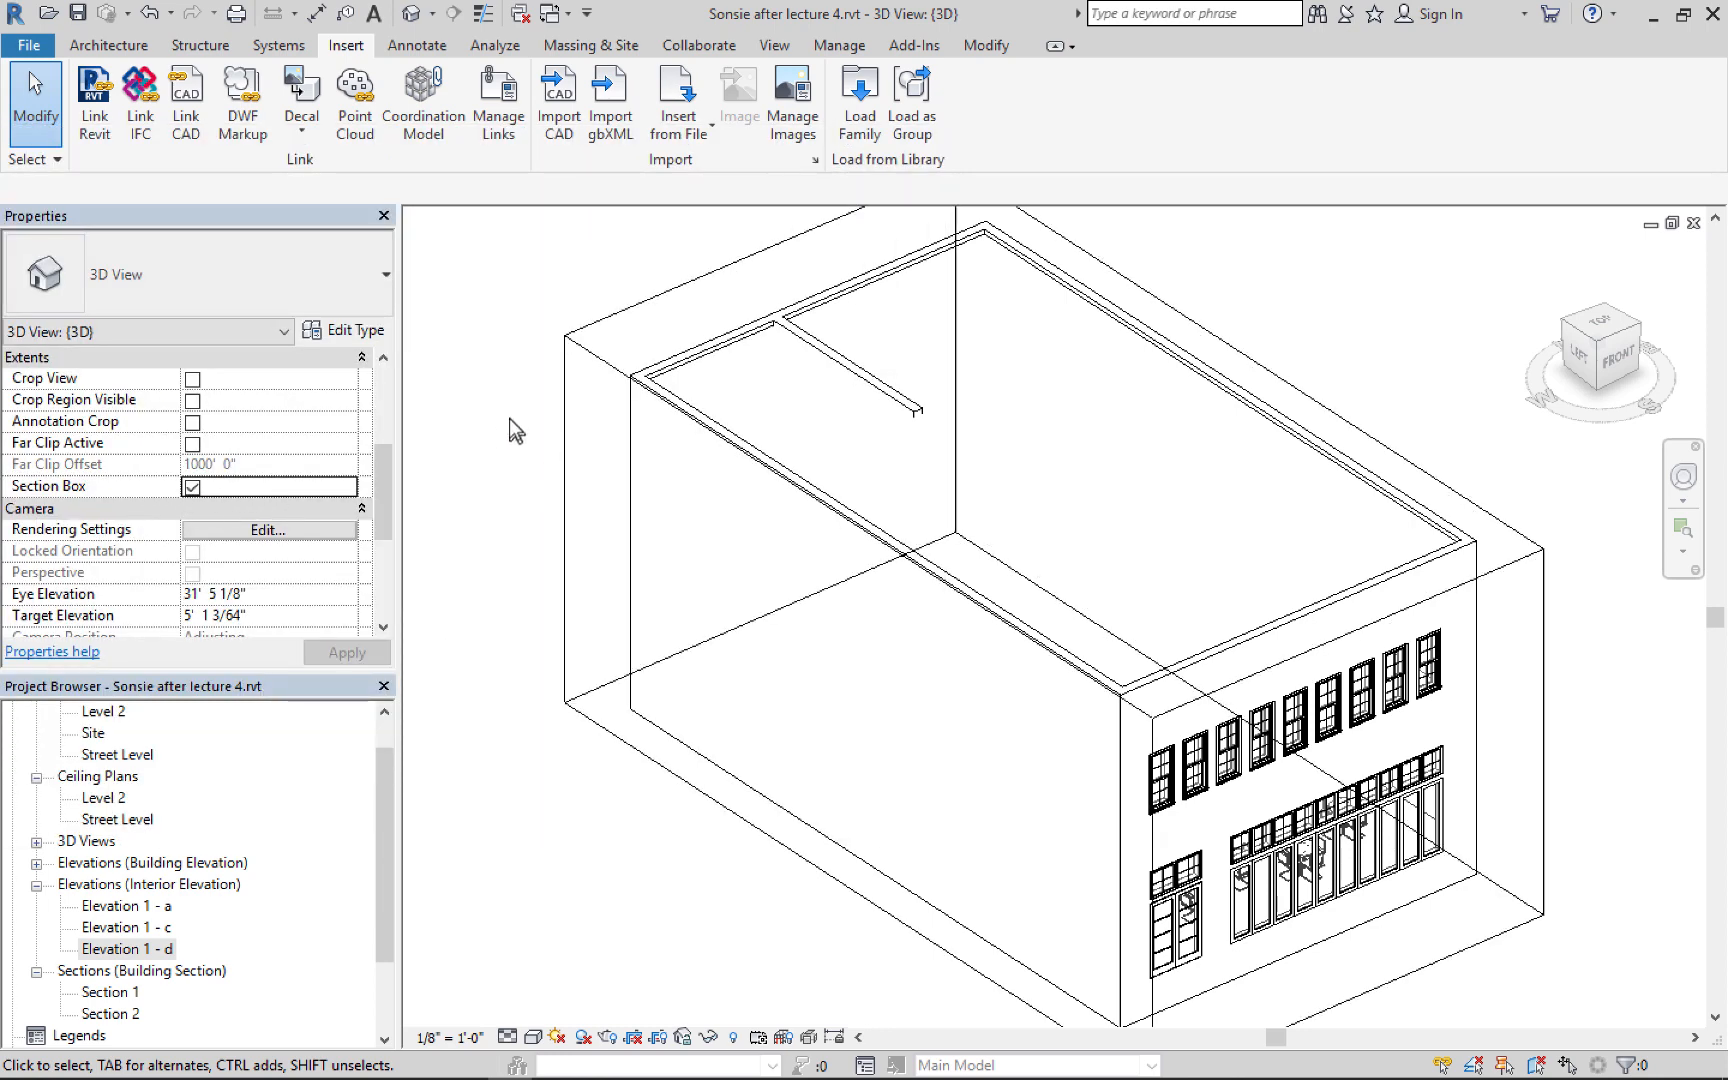
Lower the section box's top face below the upper floor to expose the street-level restaurant interior
click(613, 373)
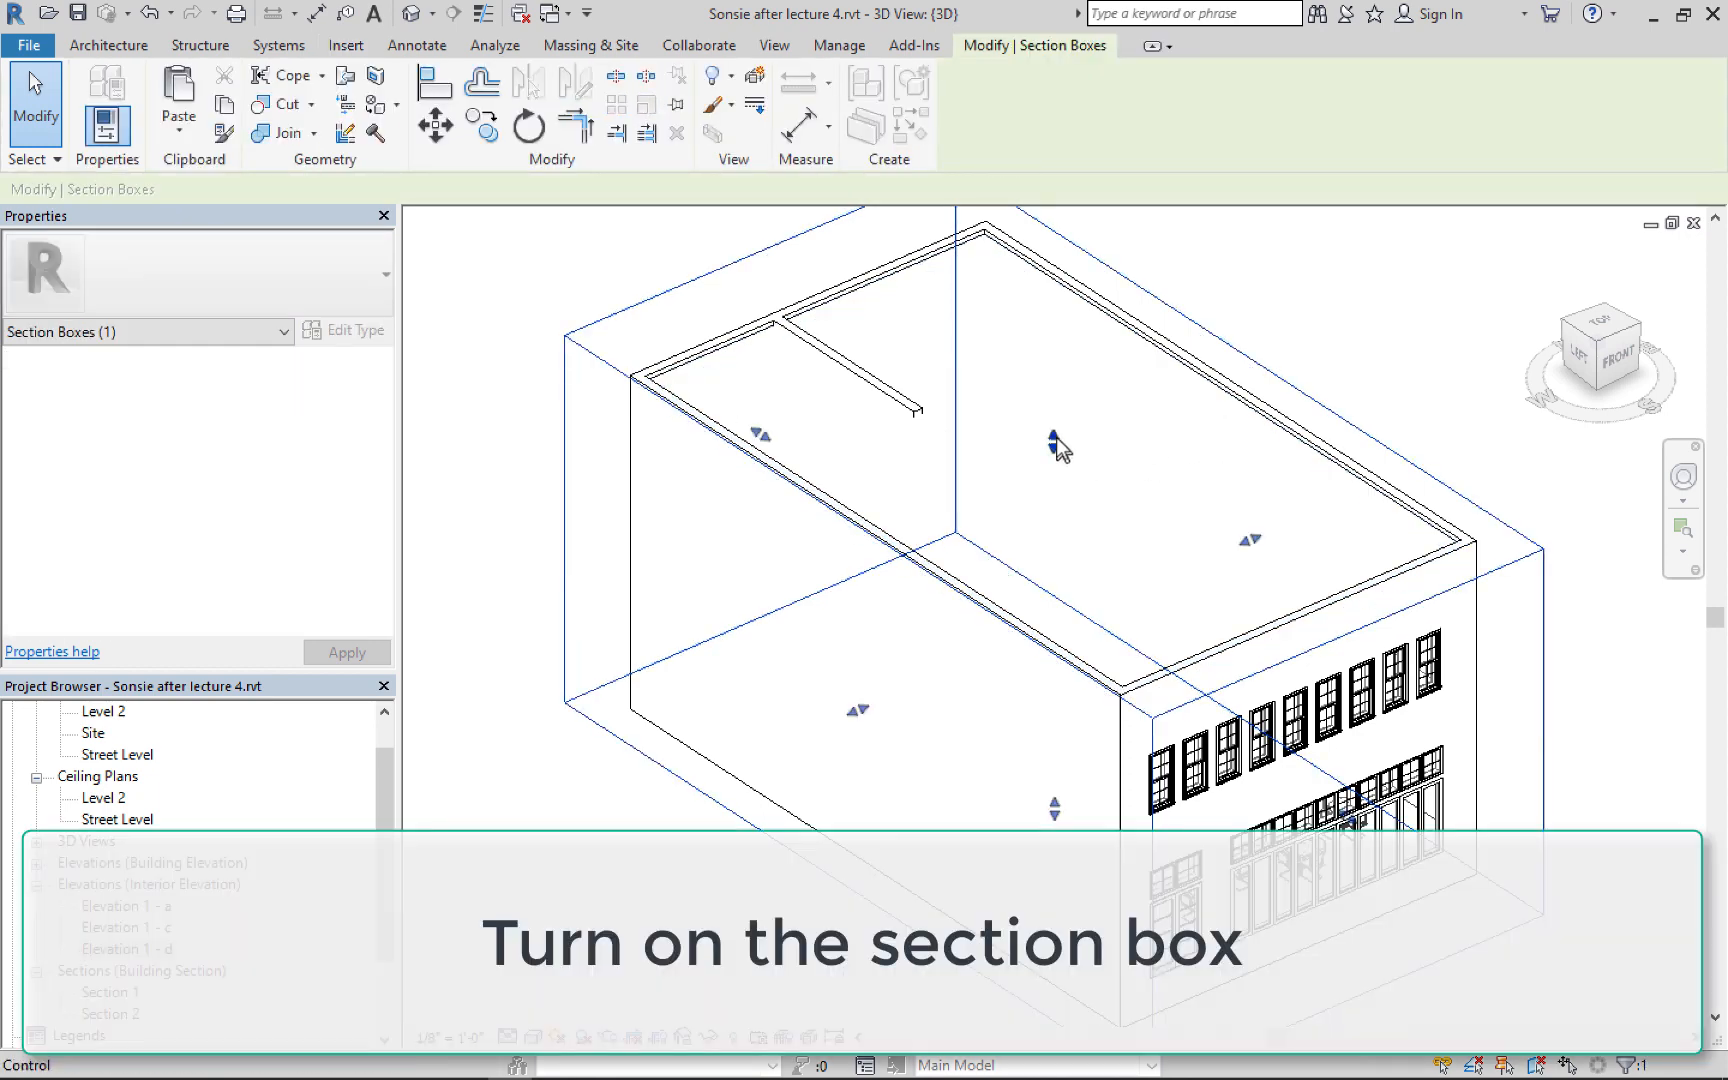
mouse_move(1054, 440)
mouse_down()
mouse_move(1069, 465)
mouse_move(1066, 446)
mouse_up()
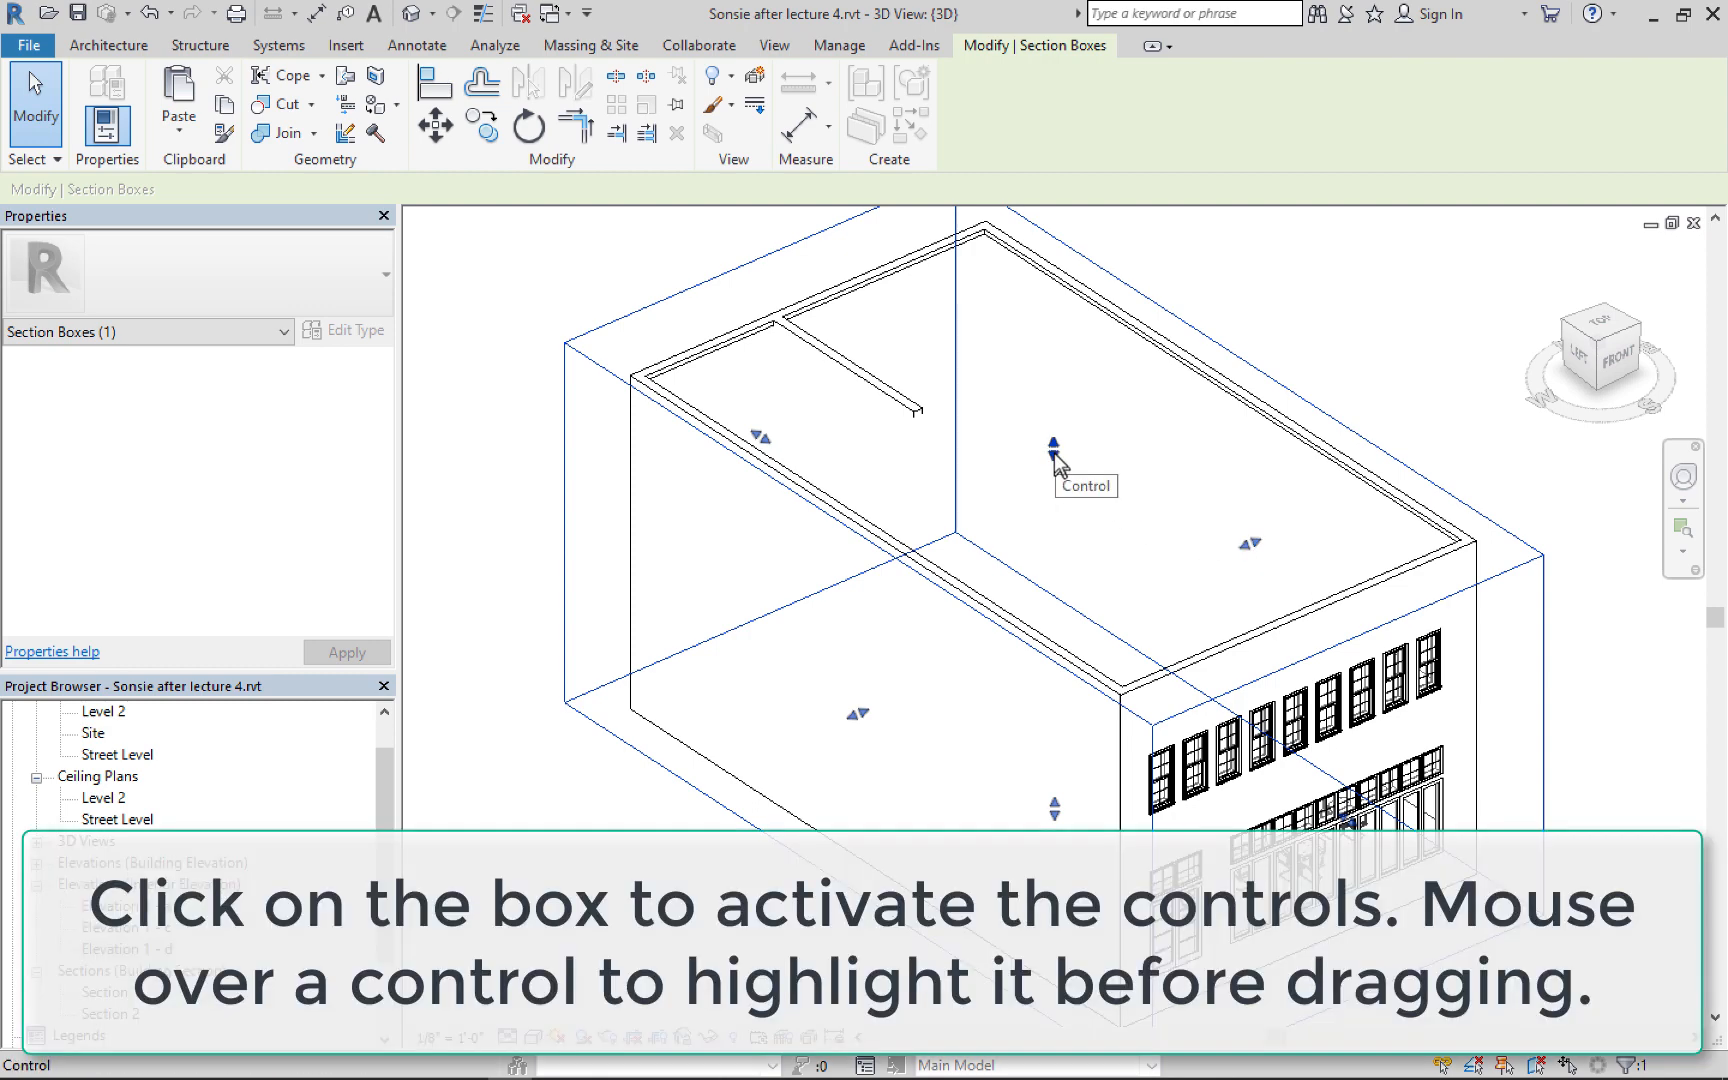
drag(1055, 458, 1110, 656)
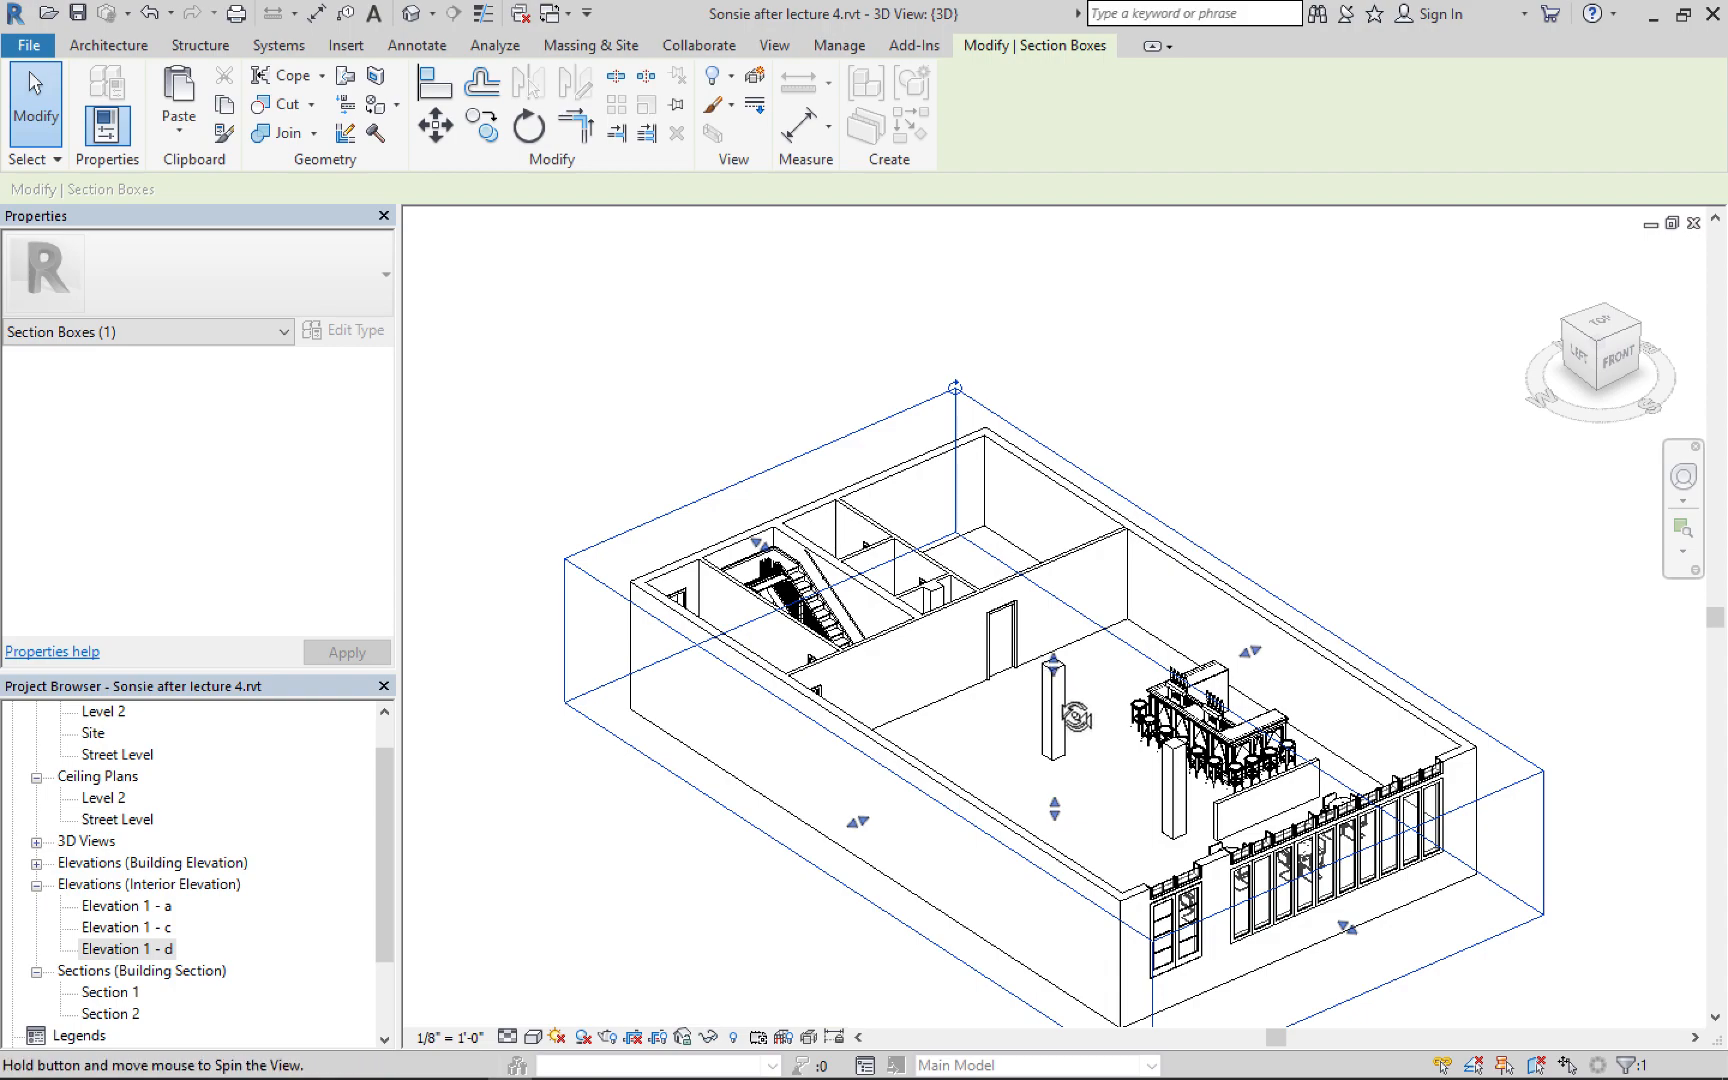
Deselect the section box, start a horizontal wall sweep and check which sweep types are available
shift+middle_drag(1045, 690, 1085, 635)
scroll(1060, 620, up, 4)
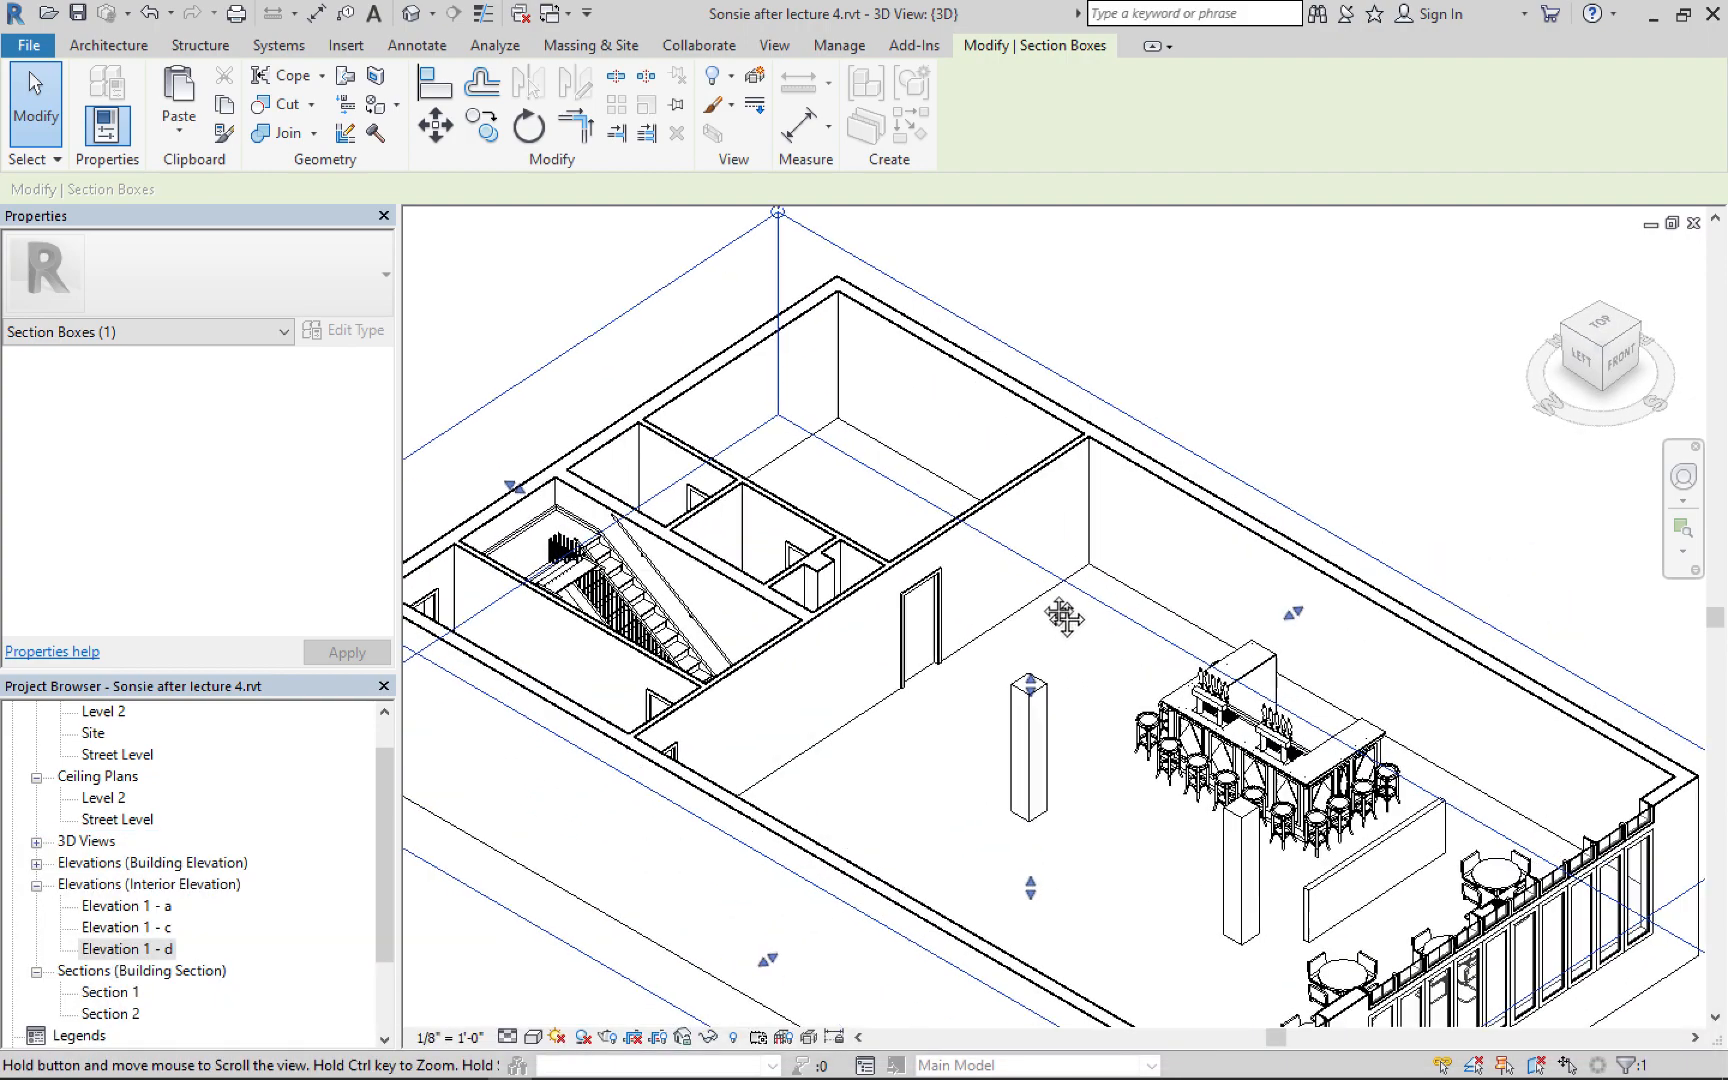
click(1170, 335)
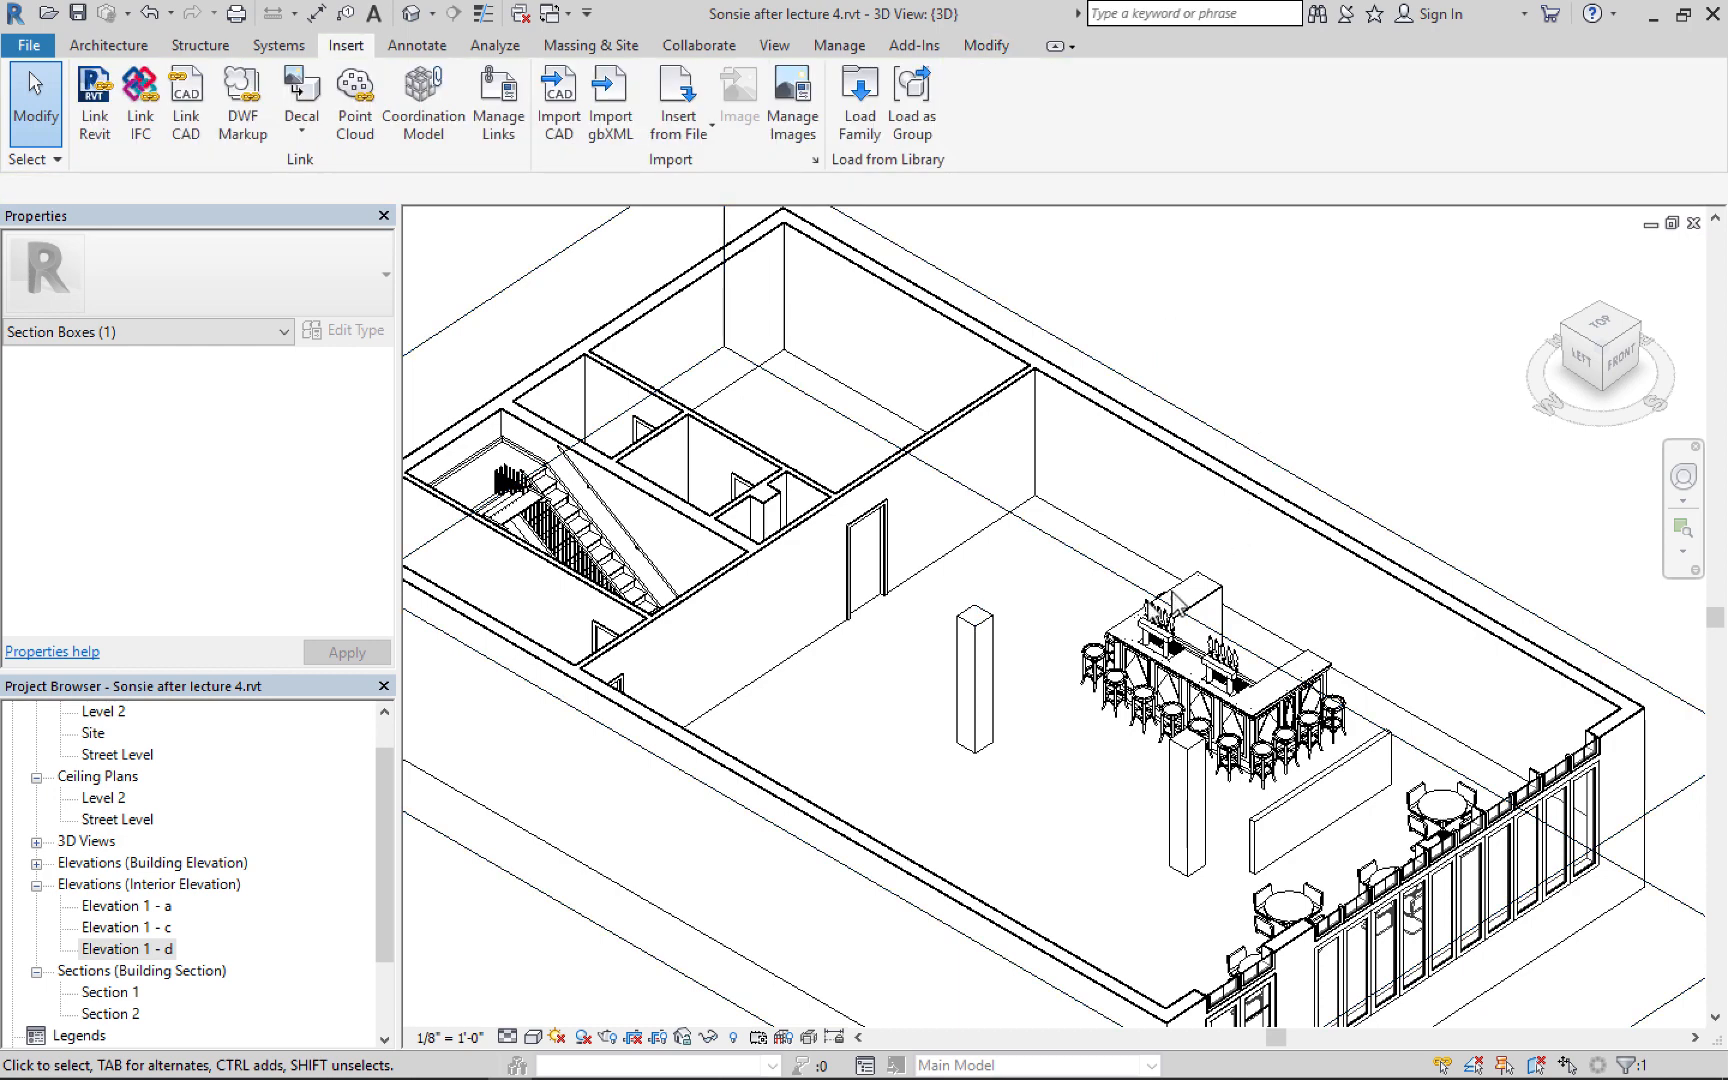
scroll(1340, 670, down, 1)
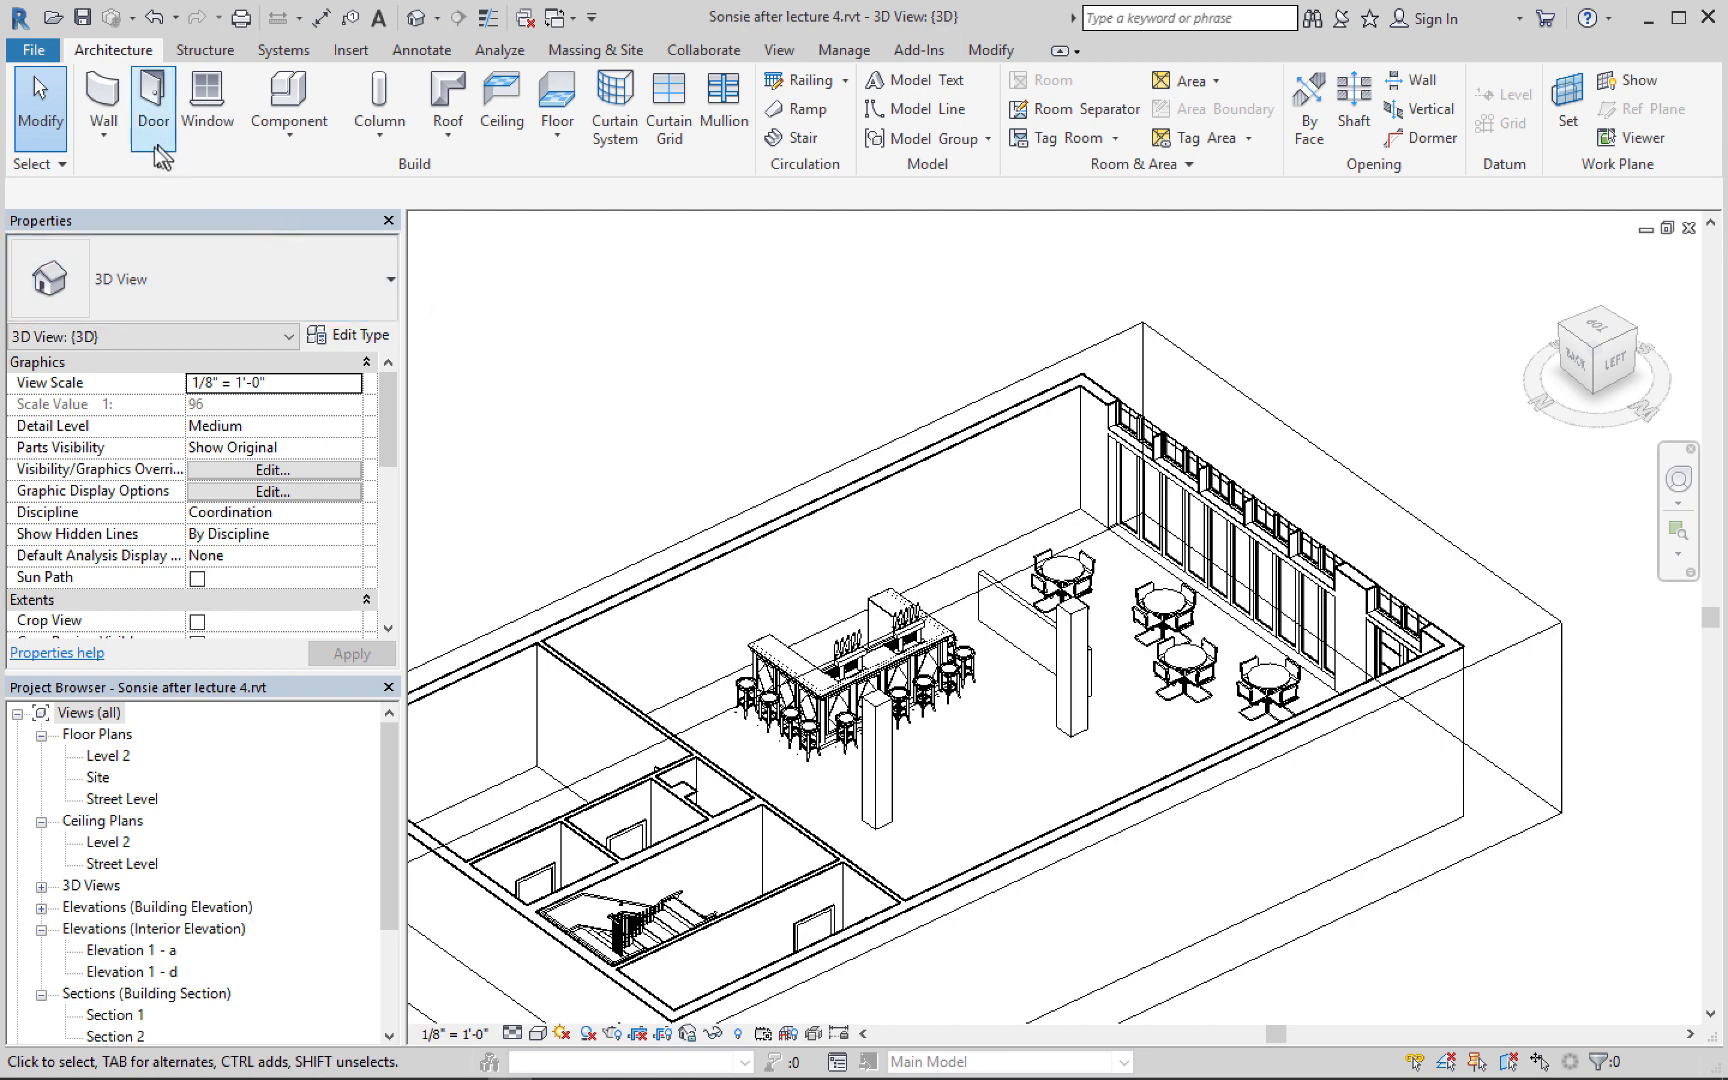
click(103, 131)
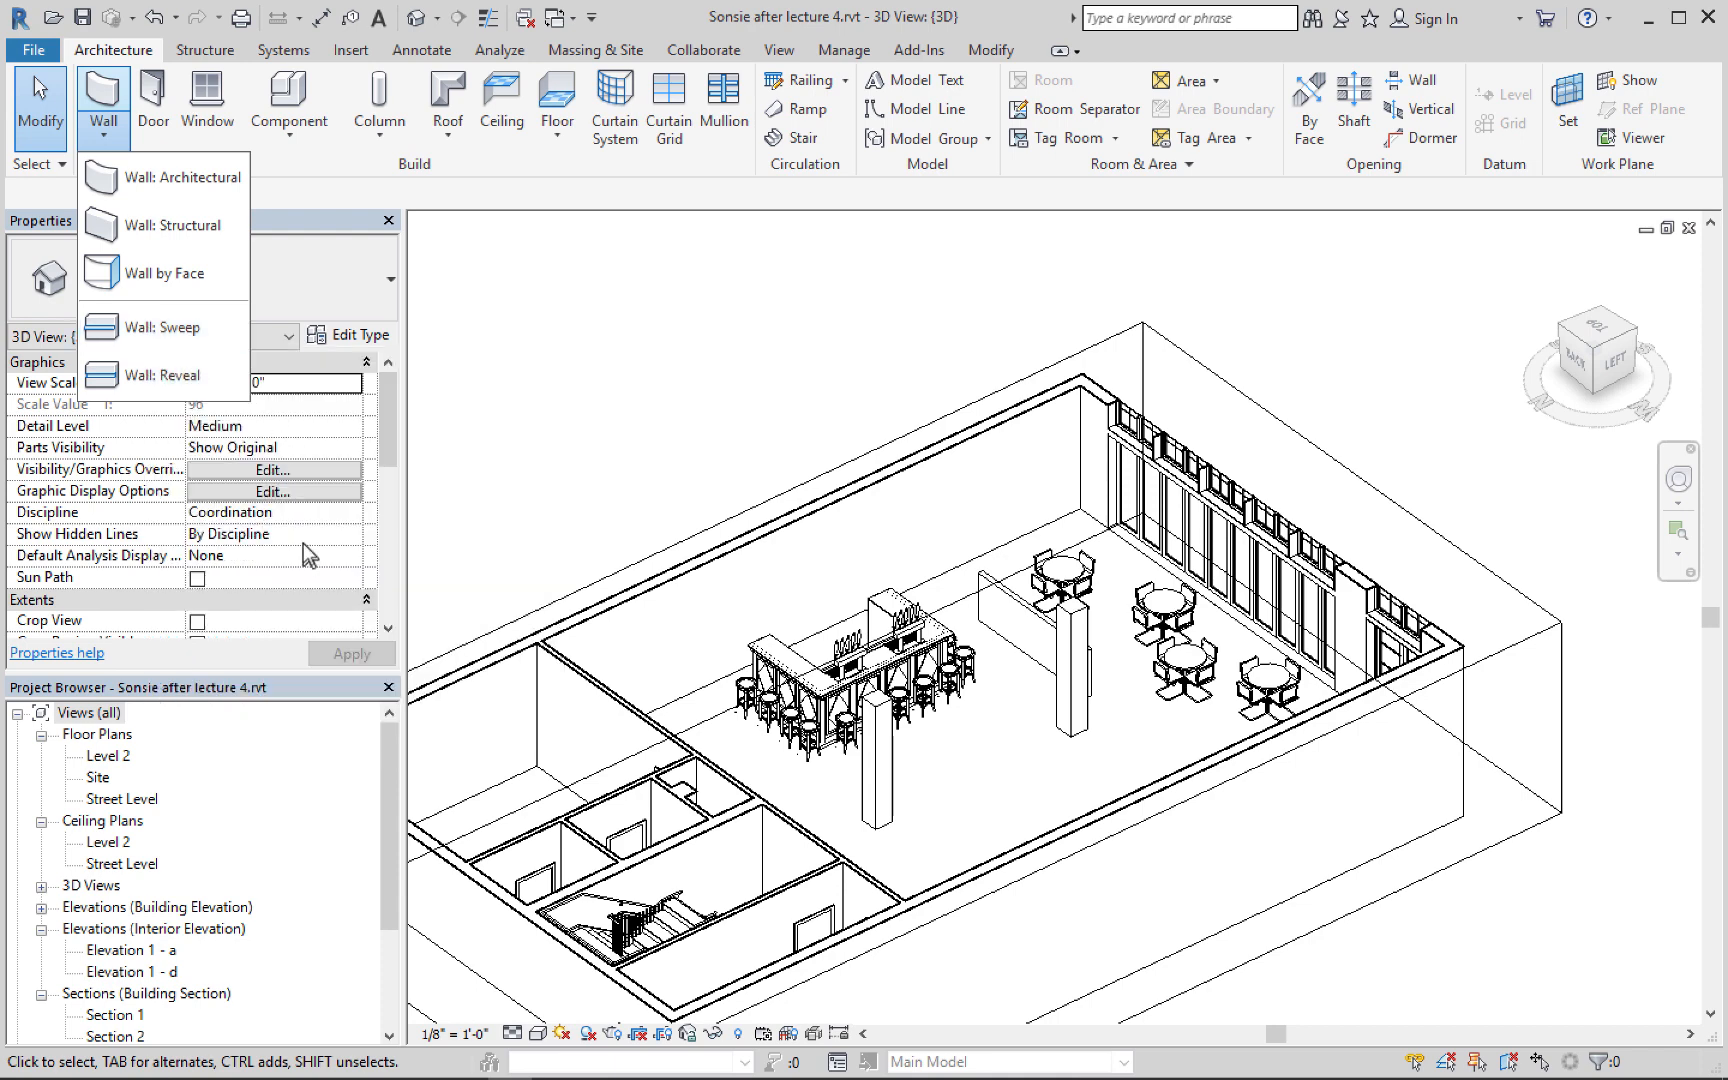
click(142, 331)
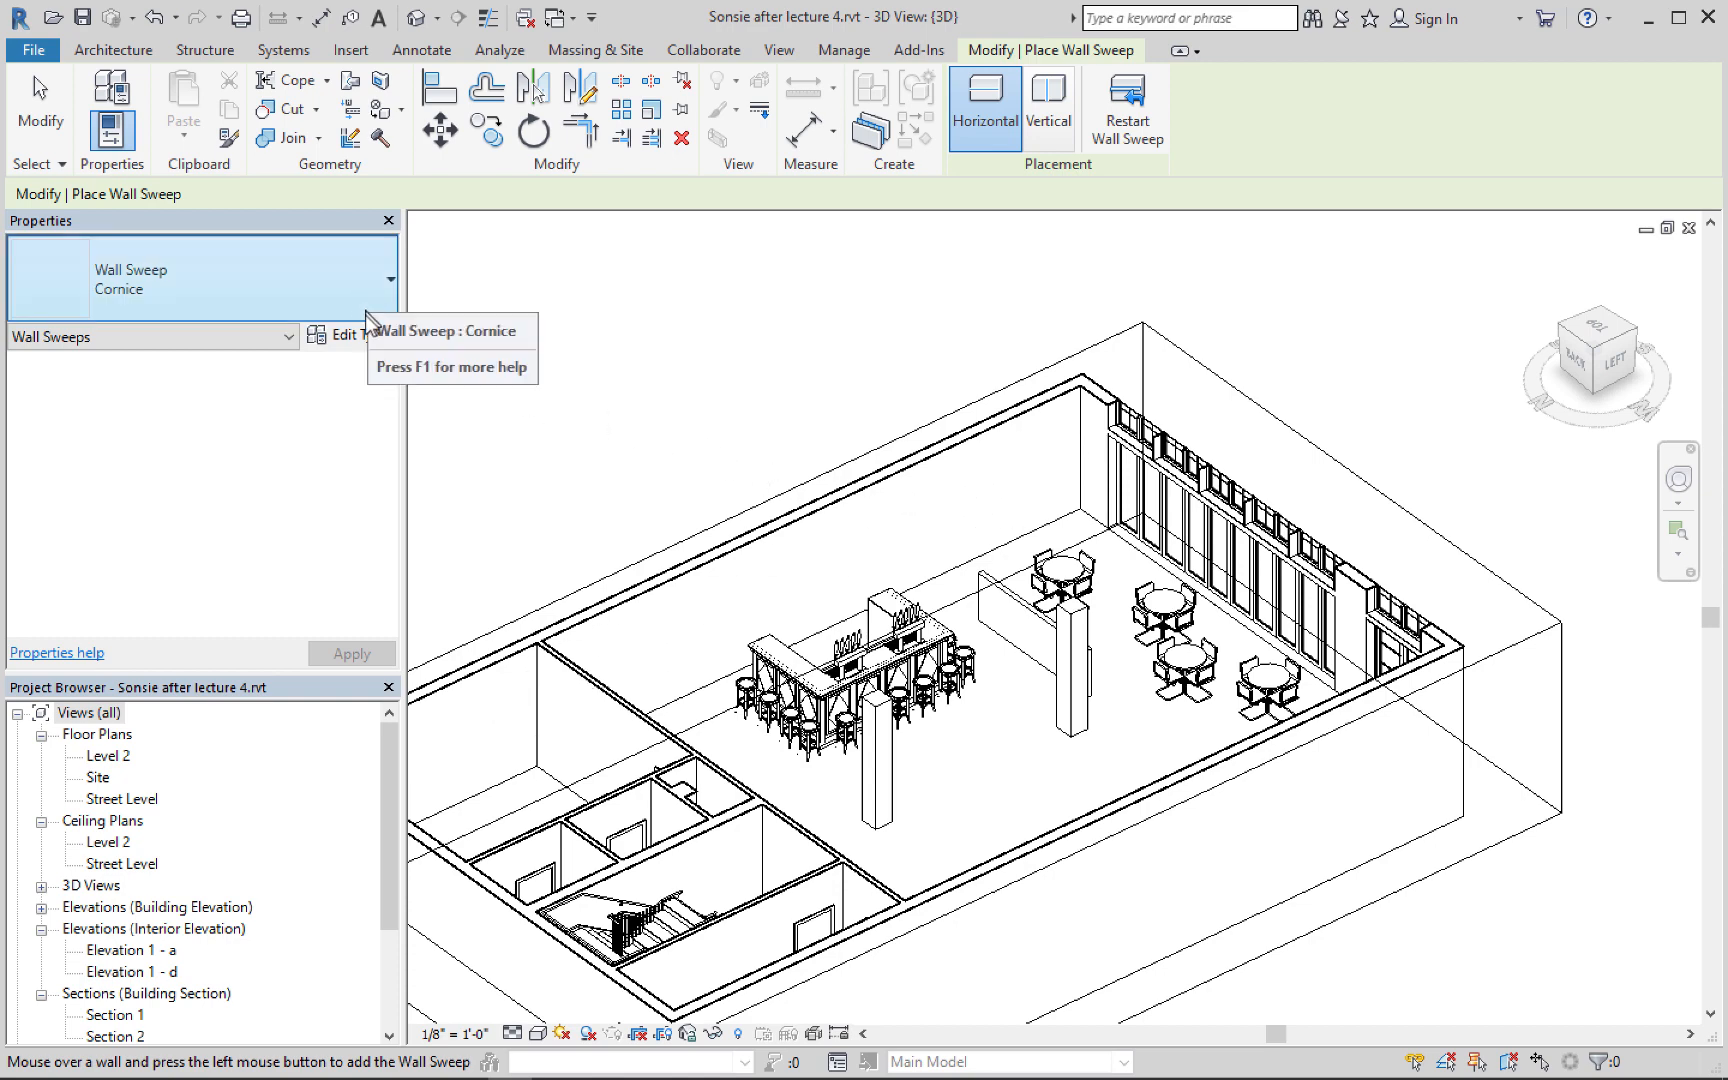
click(389, 283)
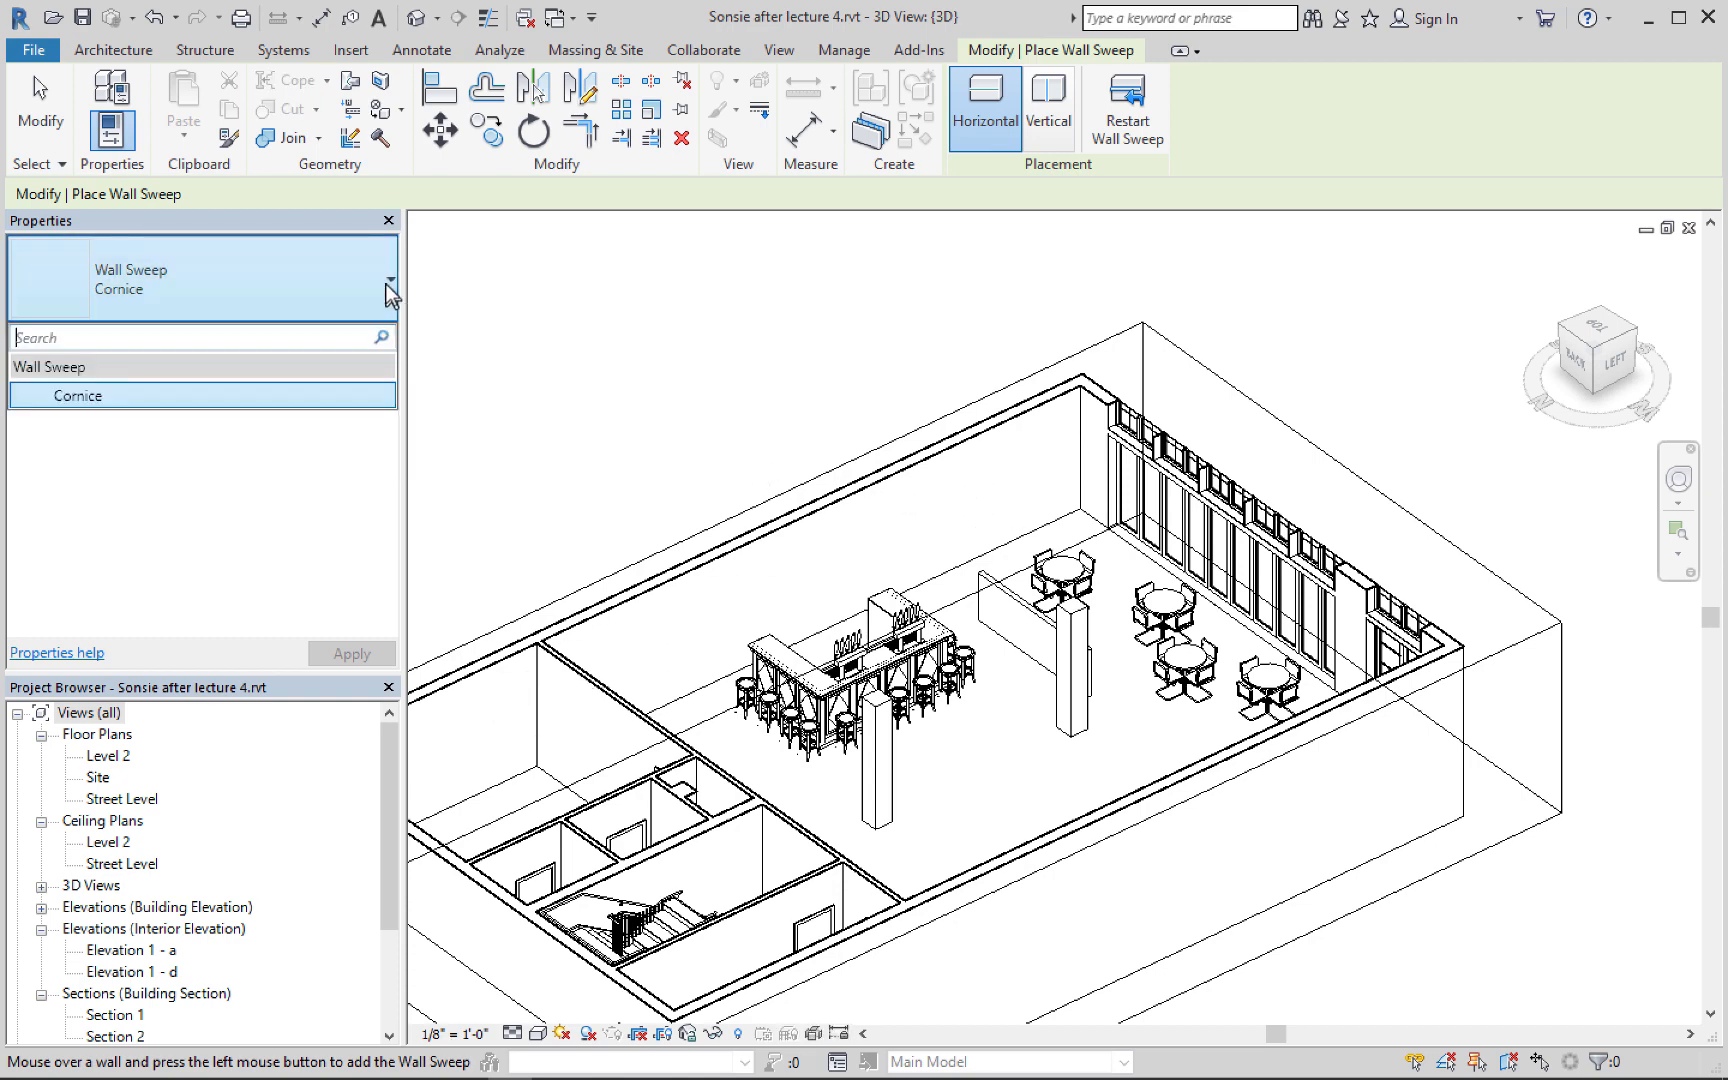
click(385, 284)
click(385, 284)
click(385, 284)
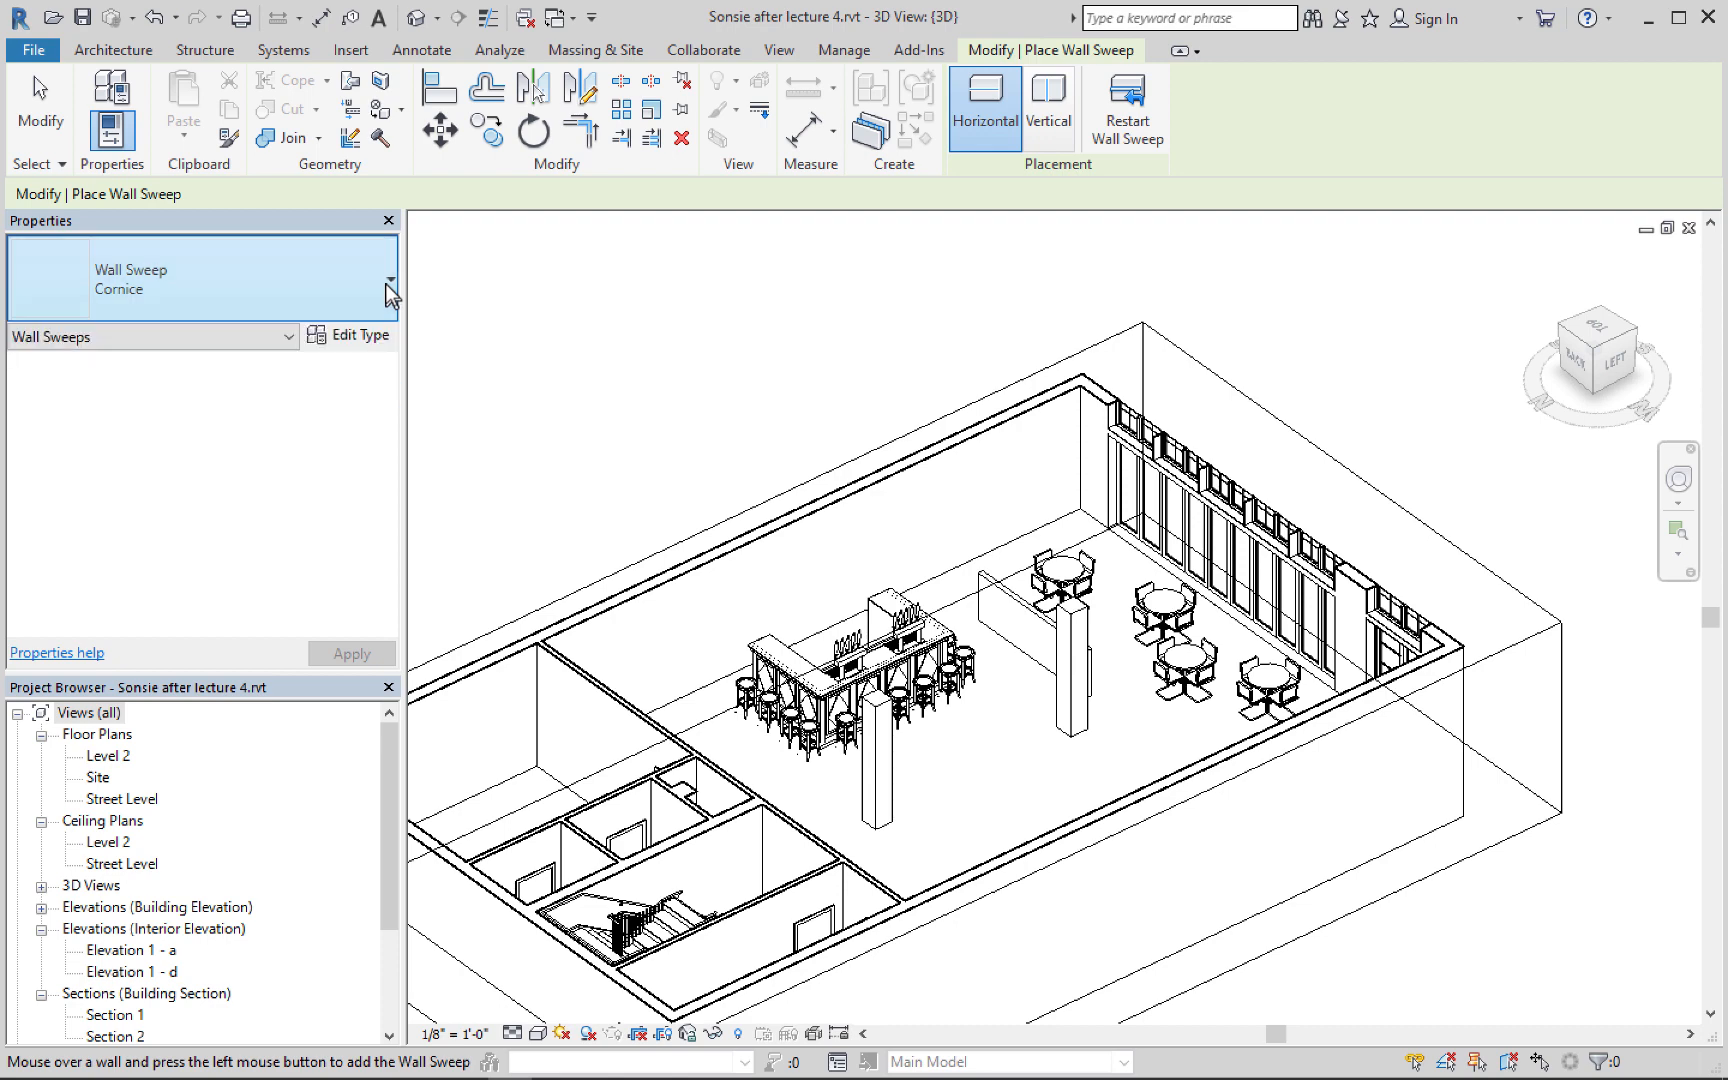
Duplicate the Cornice wall sweep type as "Wood wall base"
click(355, 342)
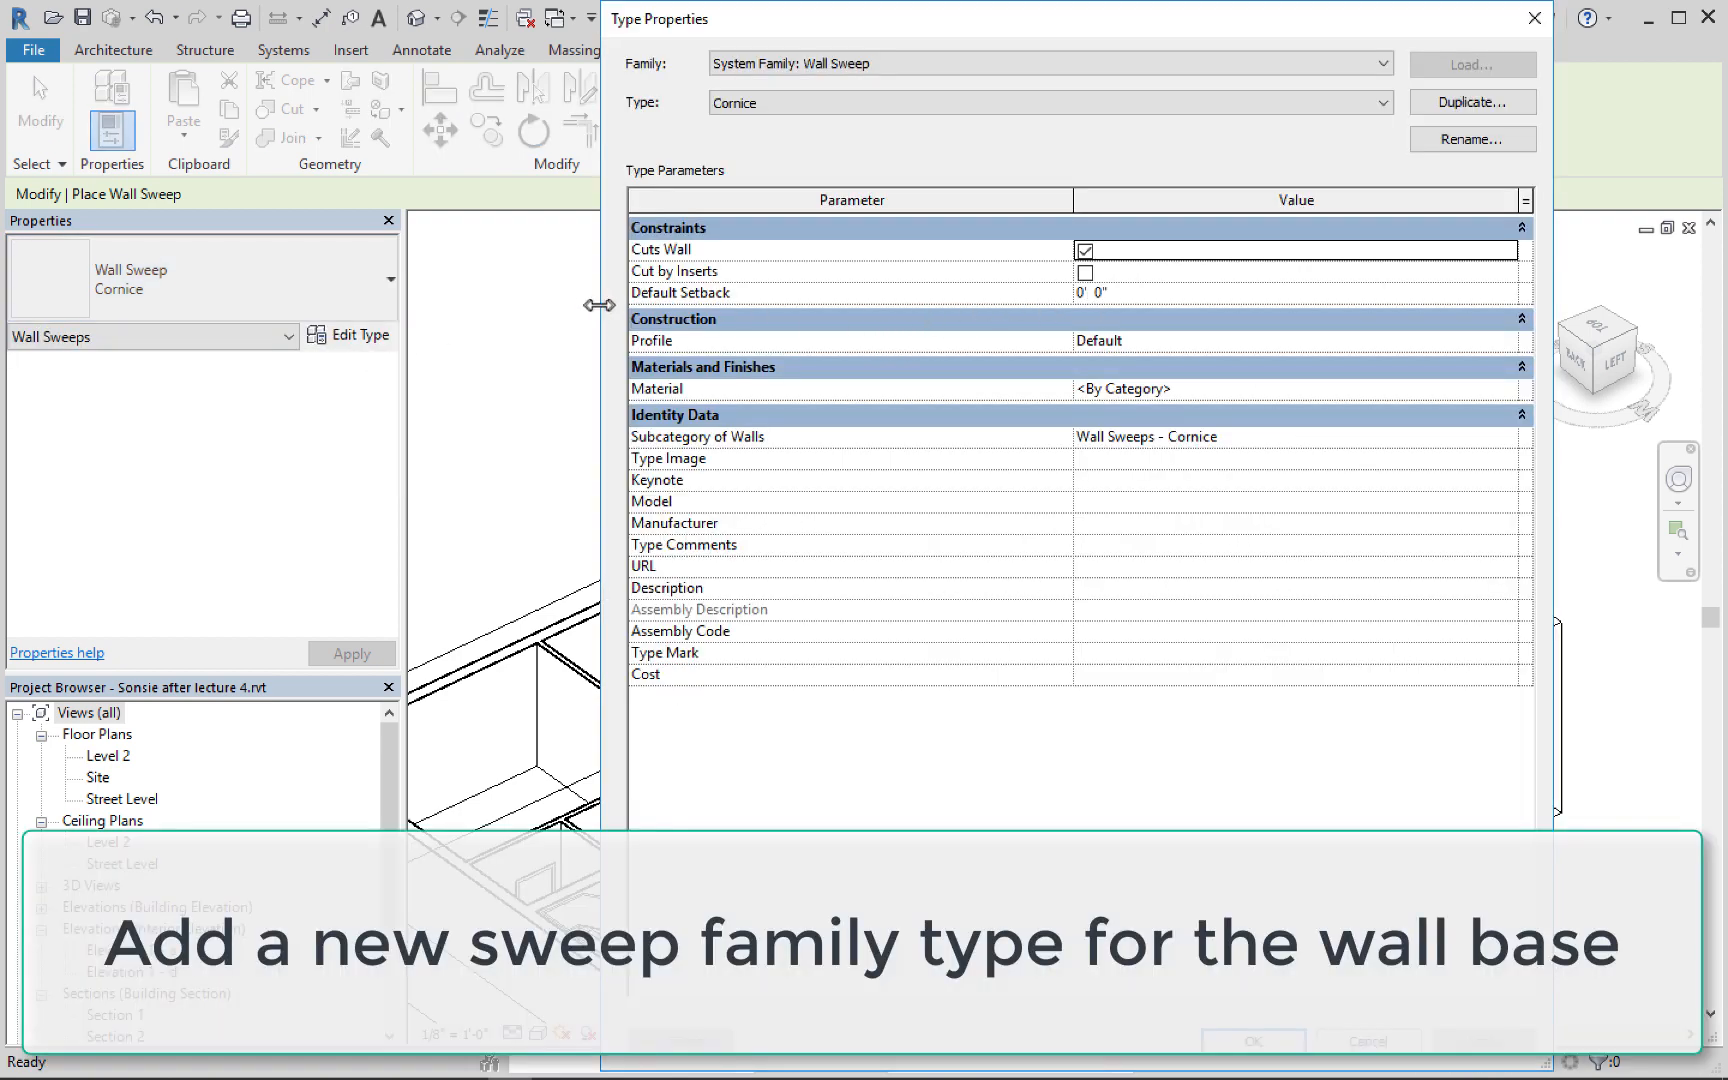
drag(599, 305, 736, 305)
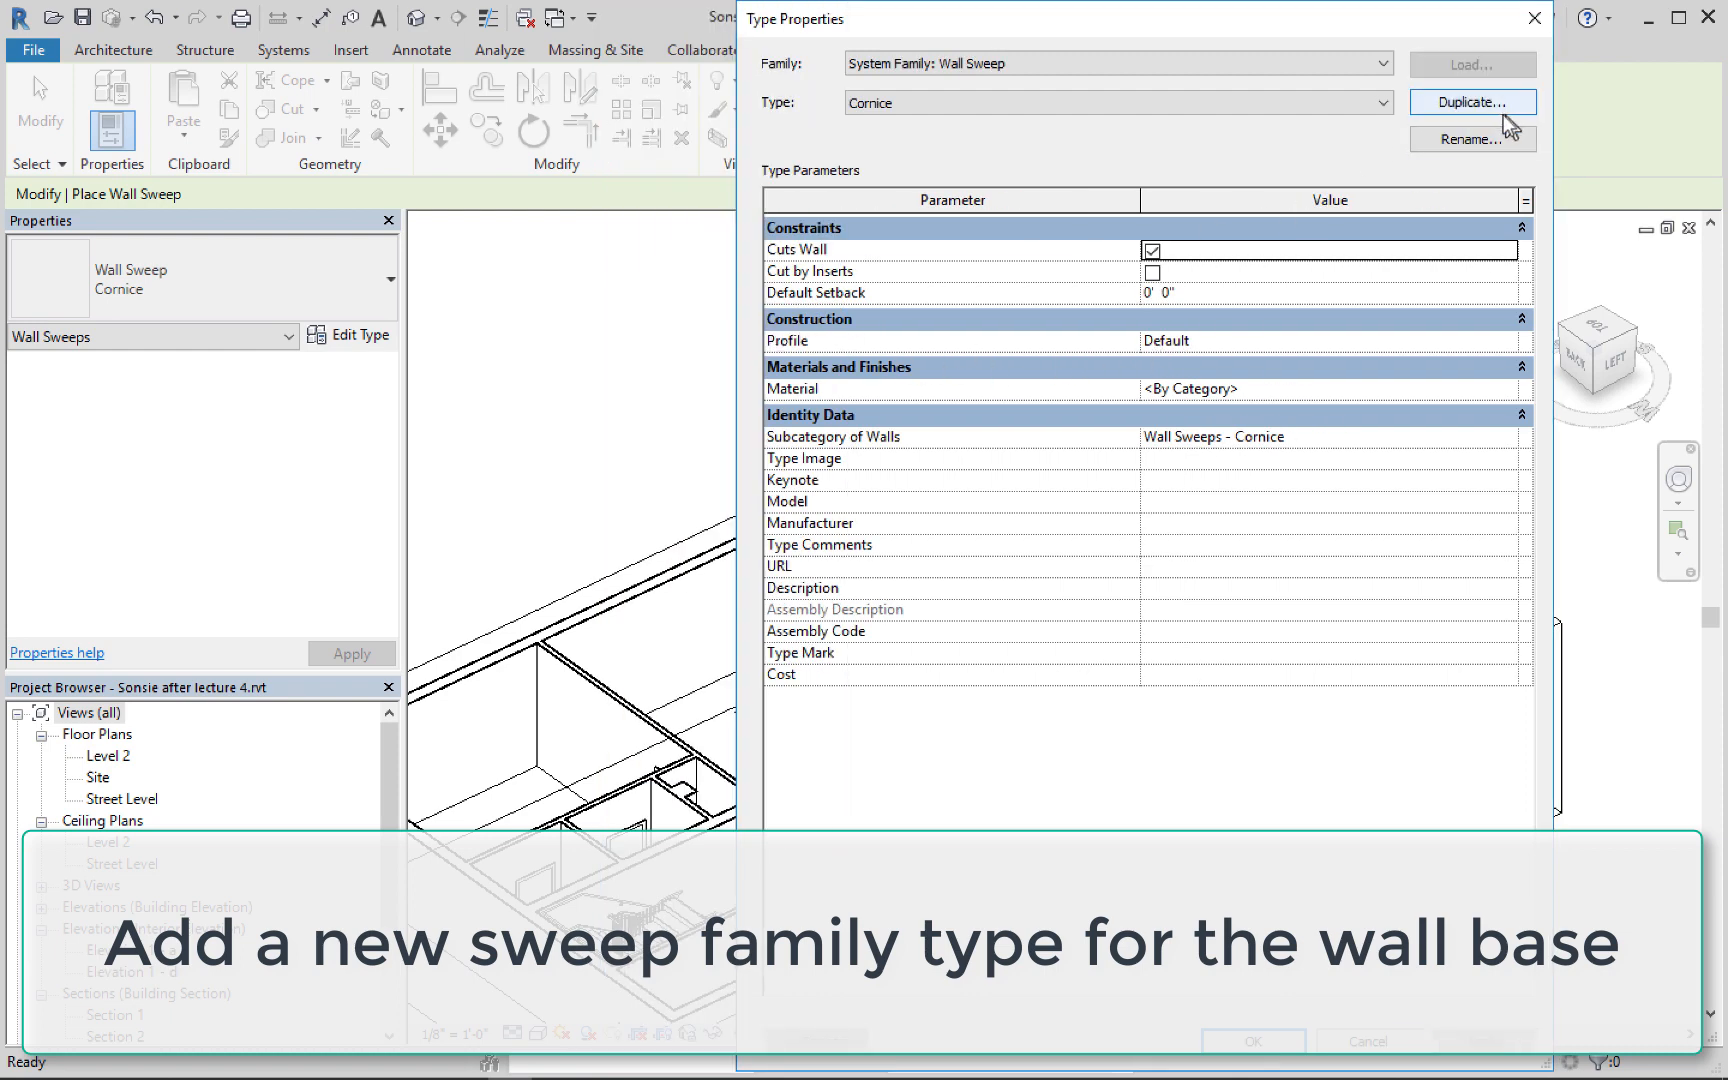
click(1491, 108)
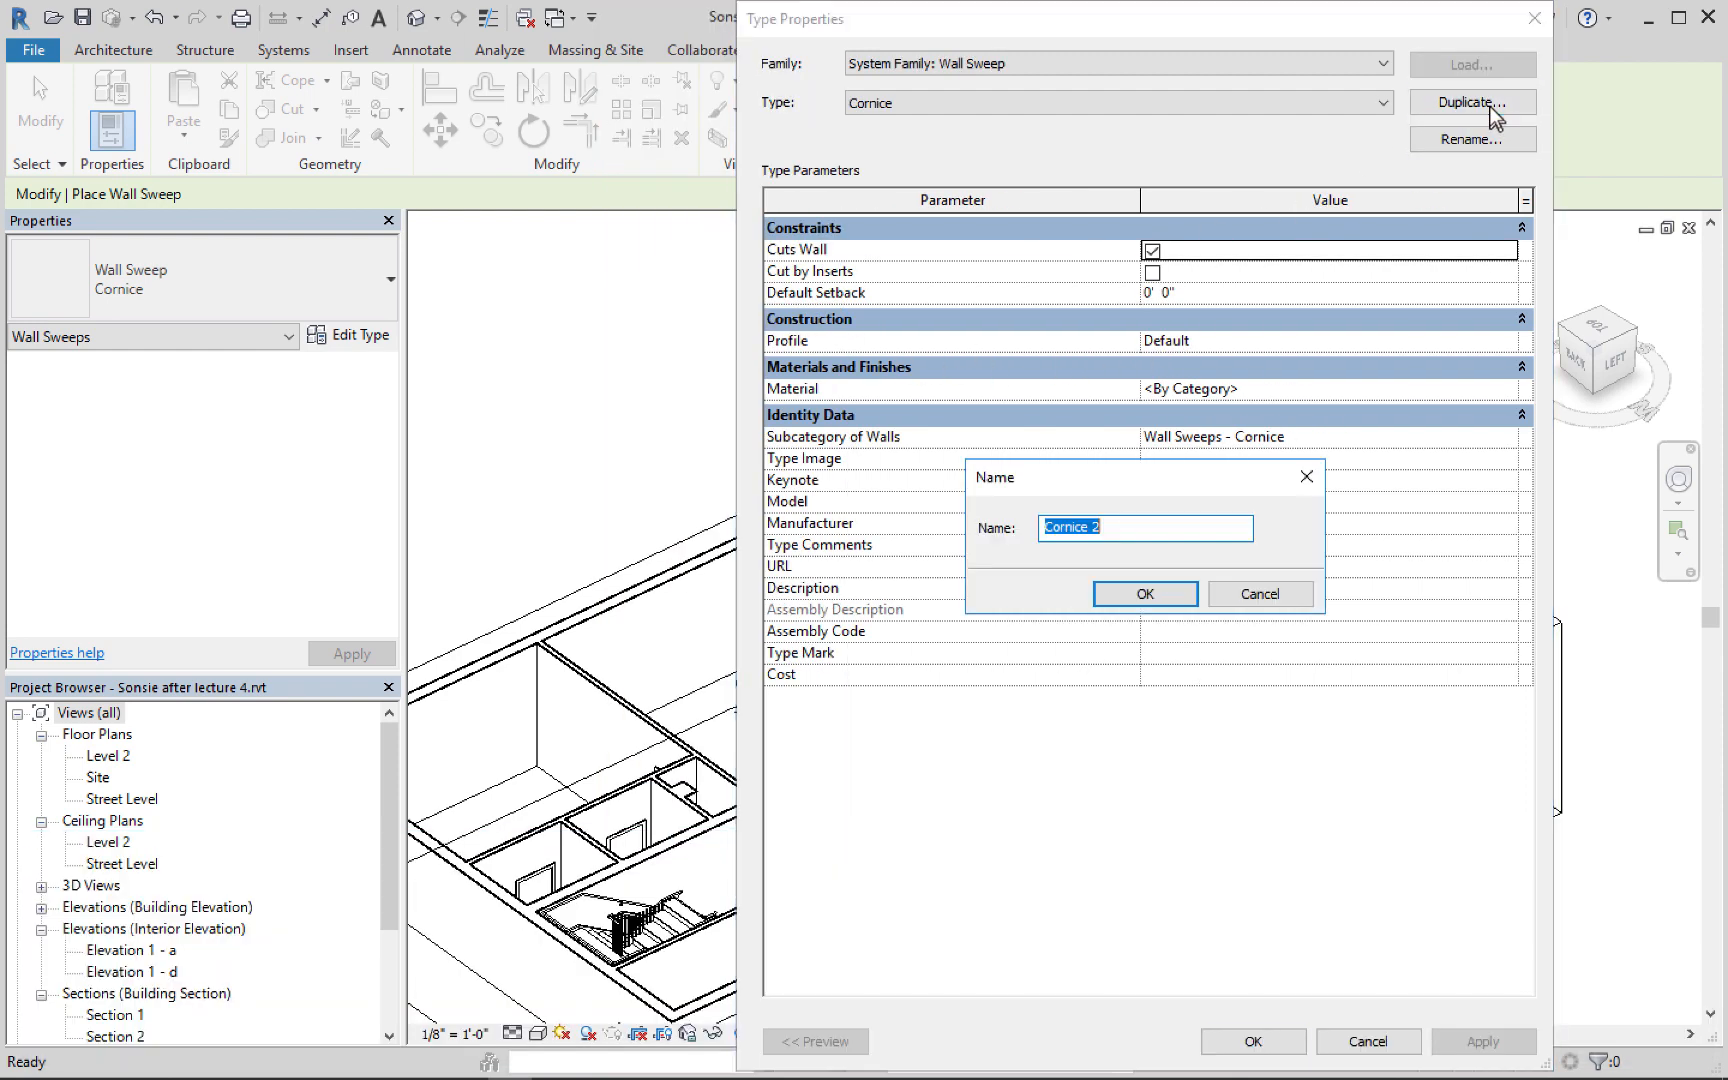
text(Wood wall base)
key(Return)
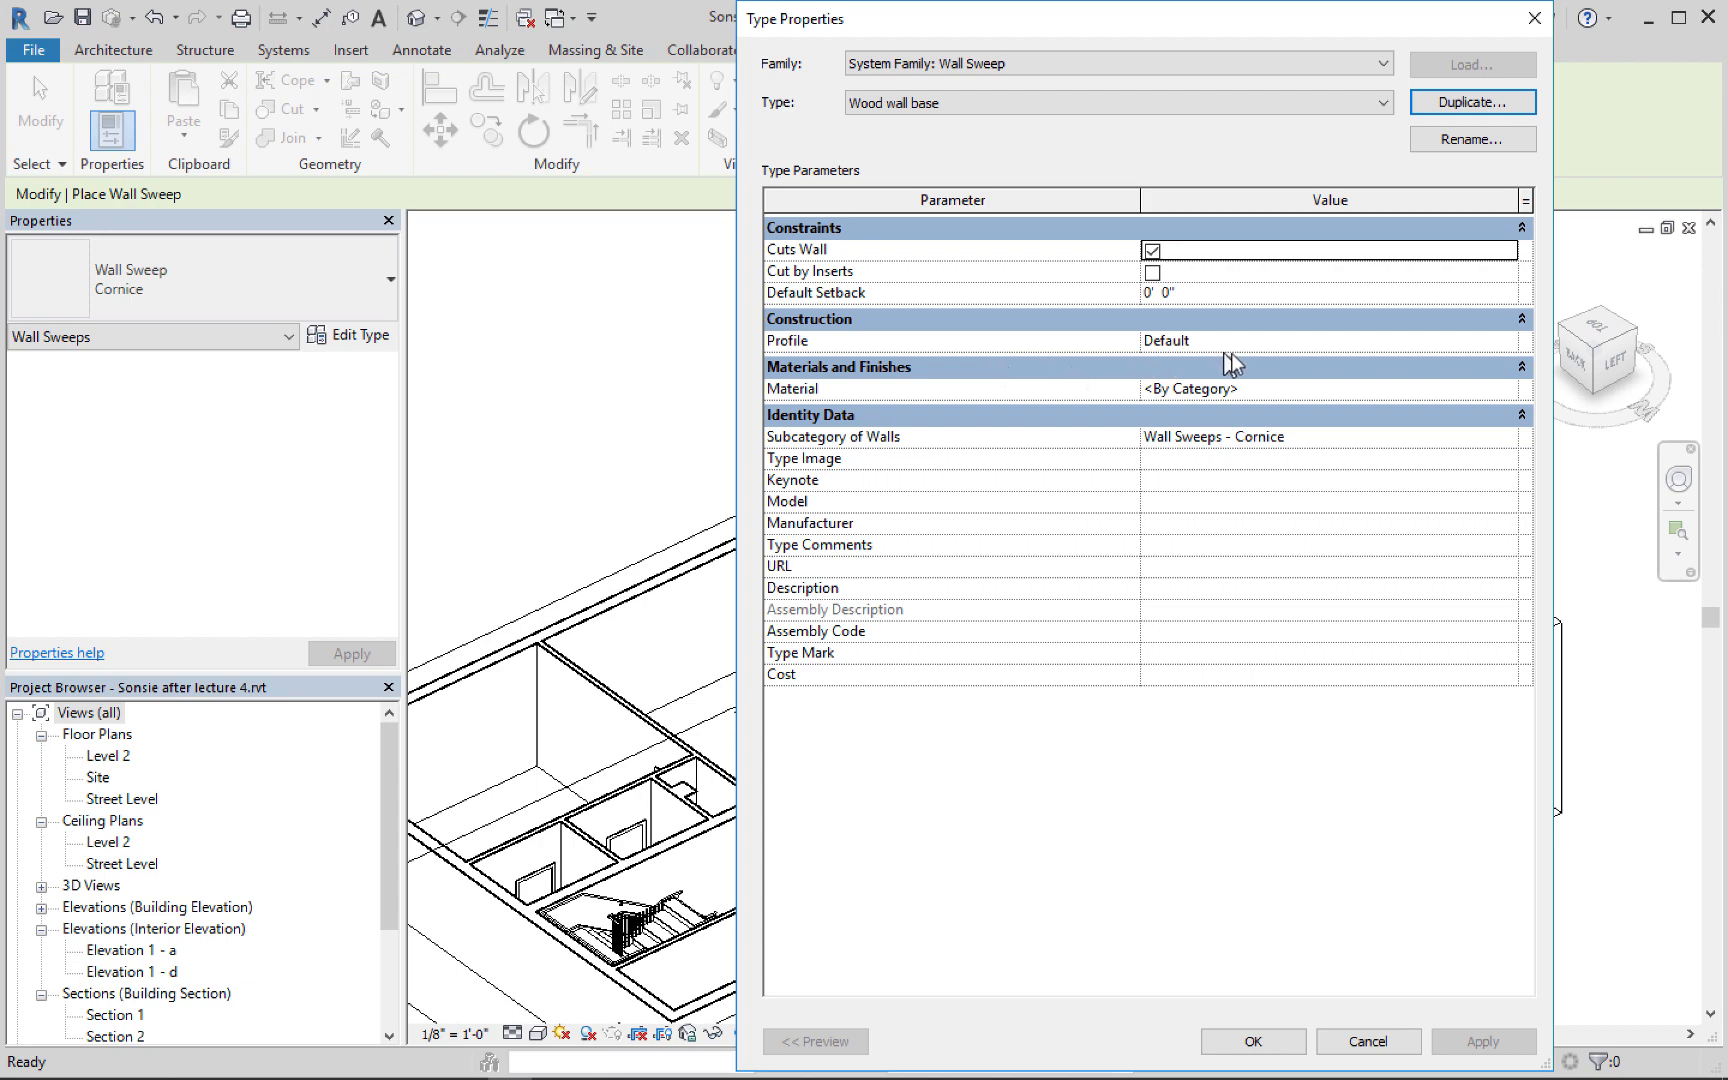
Set the Wood wall base type's profile to Base 1 : 5 1/2" x 5/8" and accept the type properties
key(super+plus)
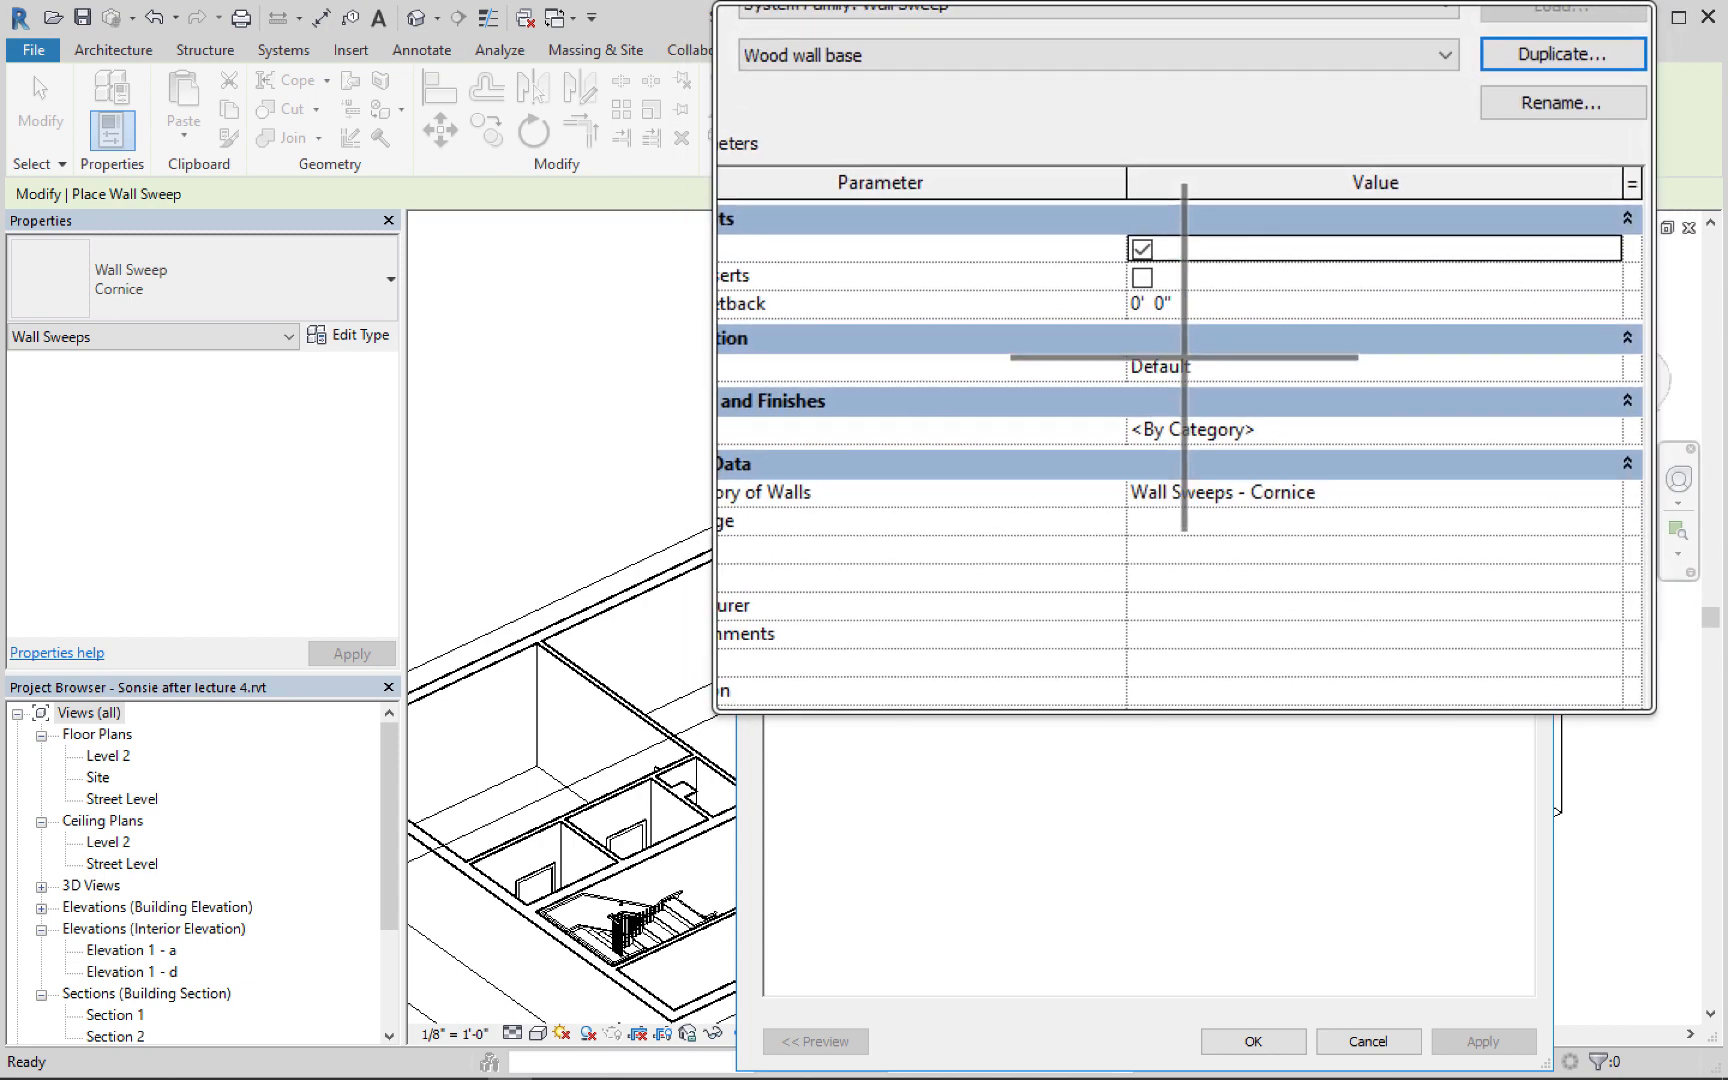
key(super+Escape)
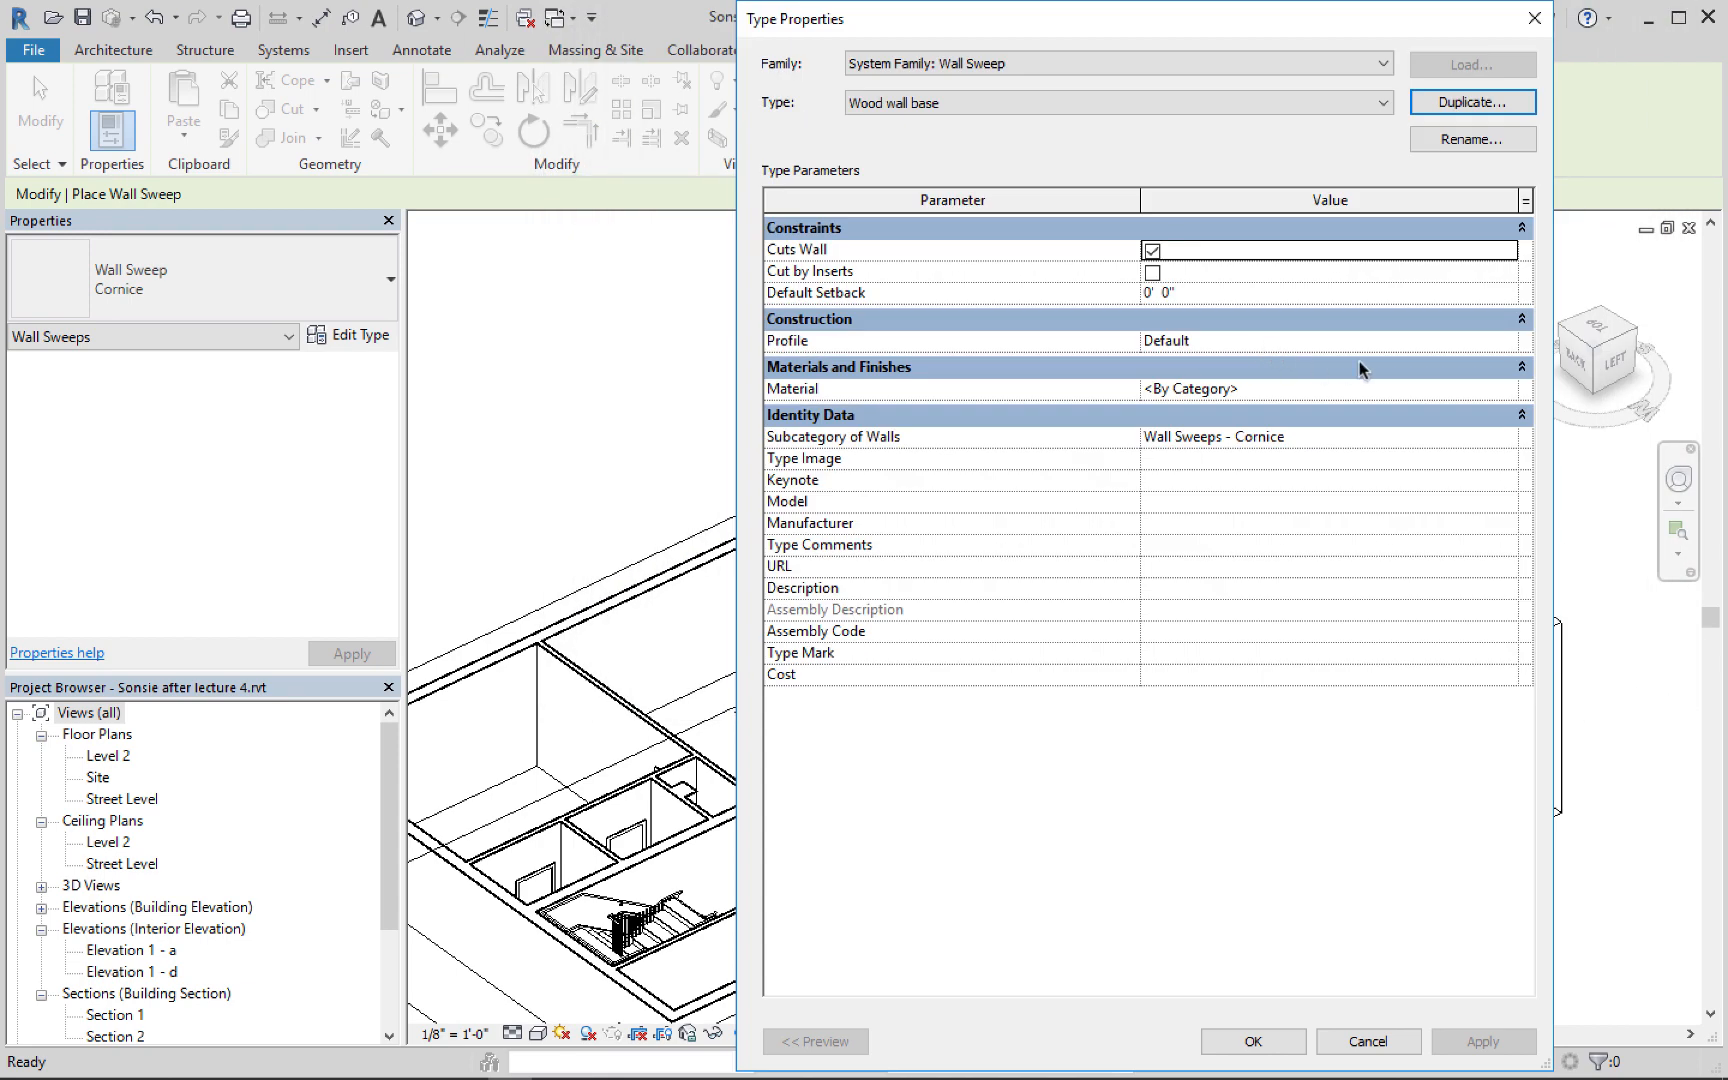
click(1486, 342)
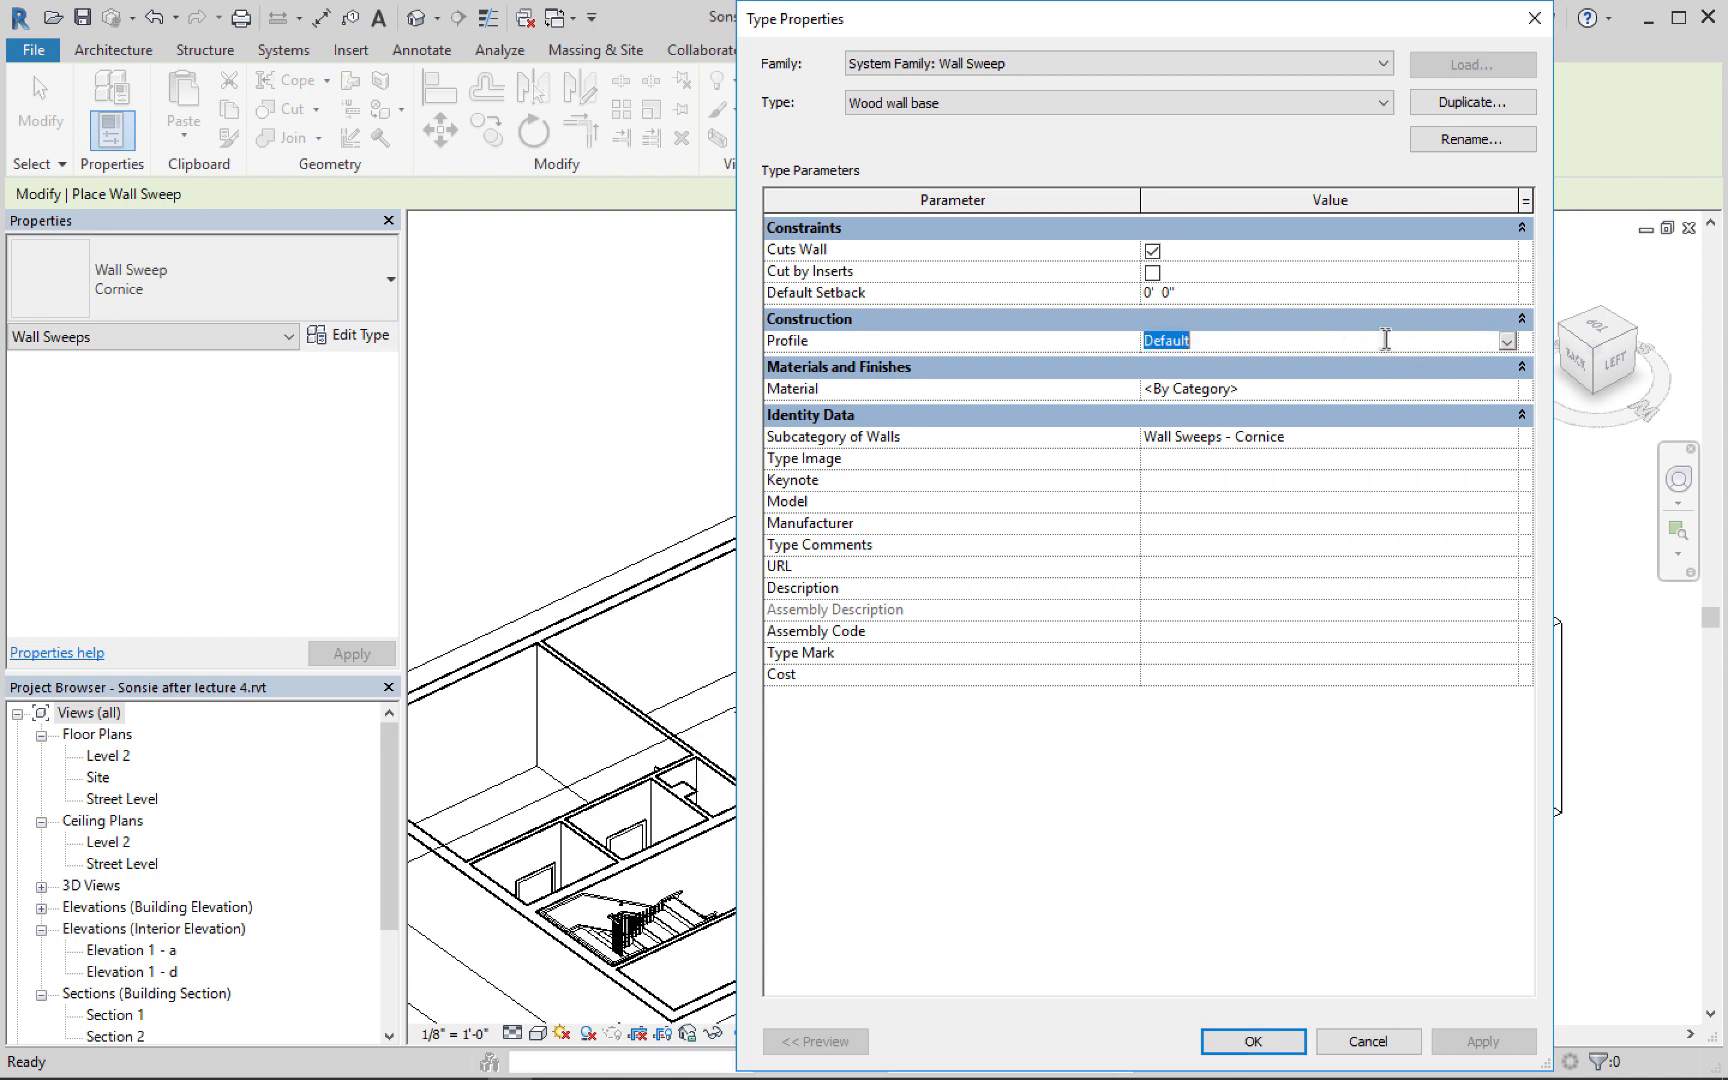
click(1507, 342)
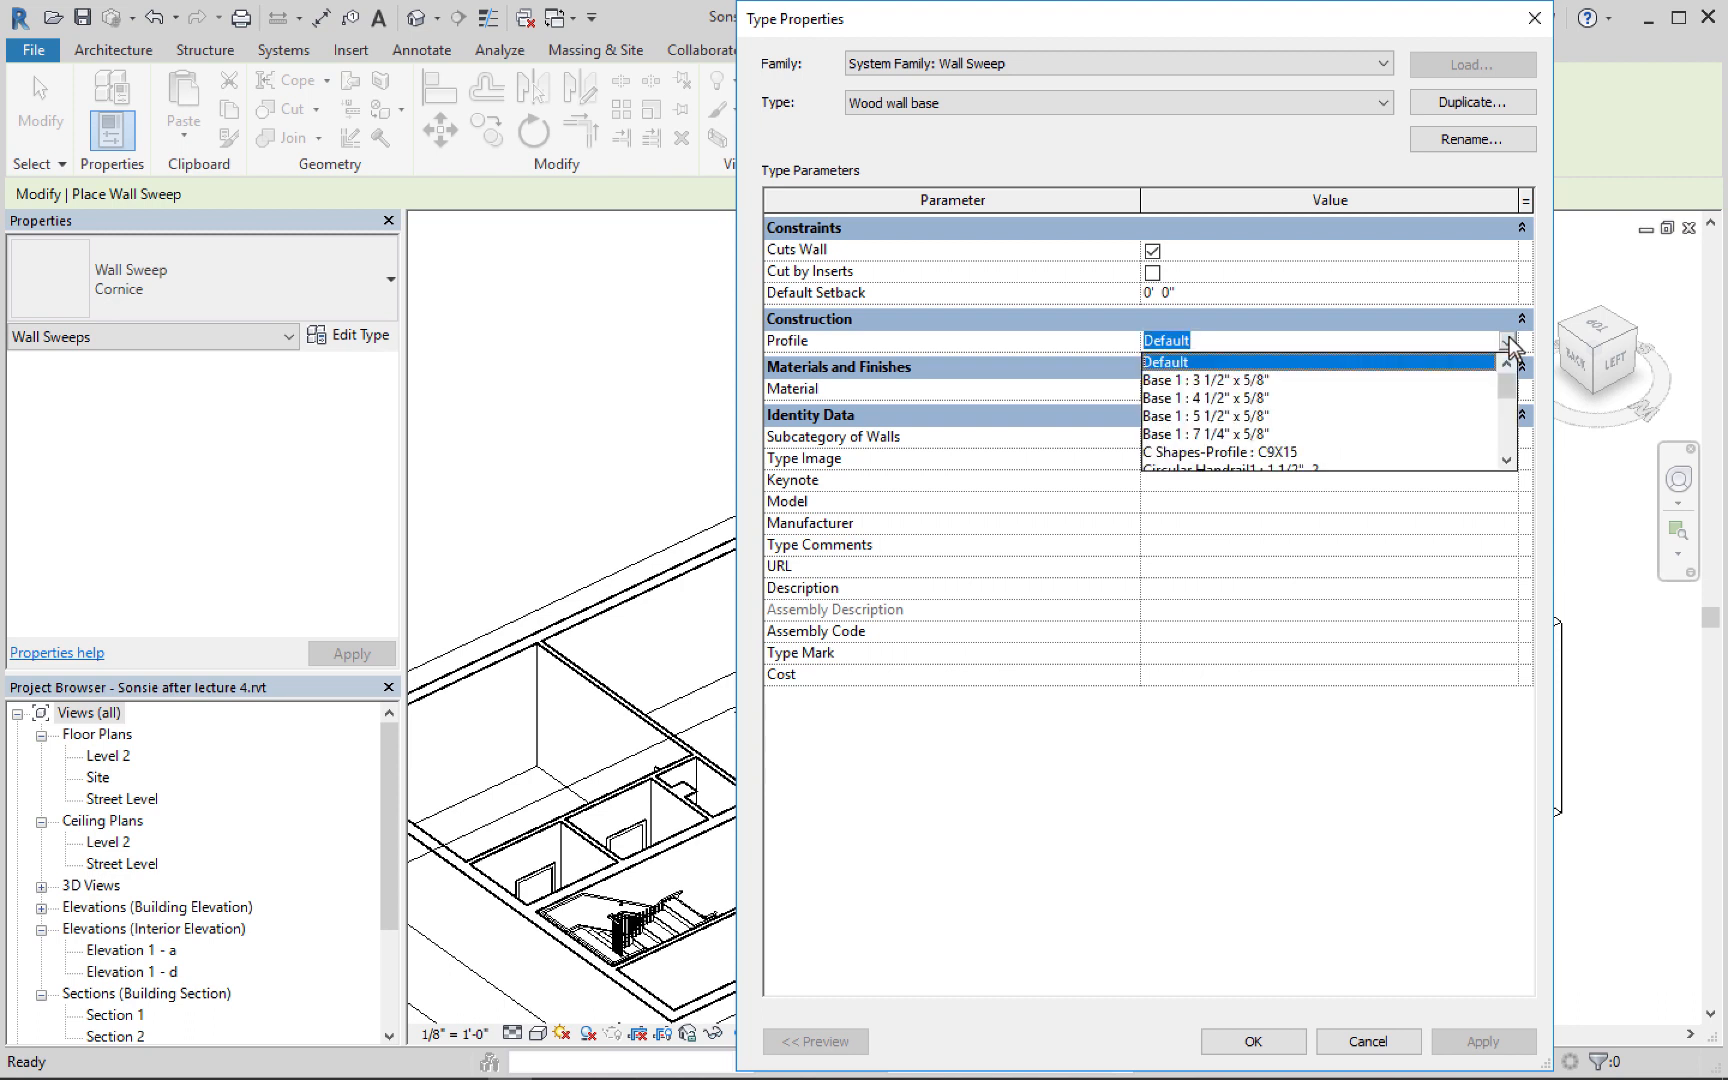
mouse_move(1510, 383)
mouse_down()
mouse_move(1522, 402)
mouse_move(1519, 387)
mouse_up()
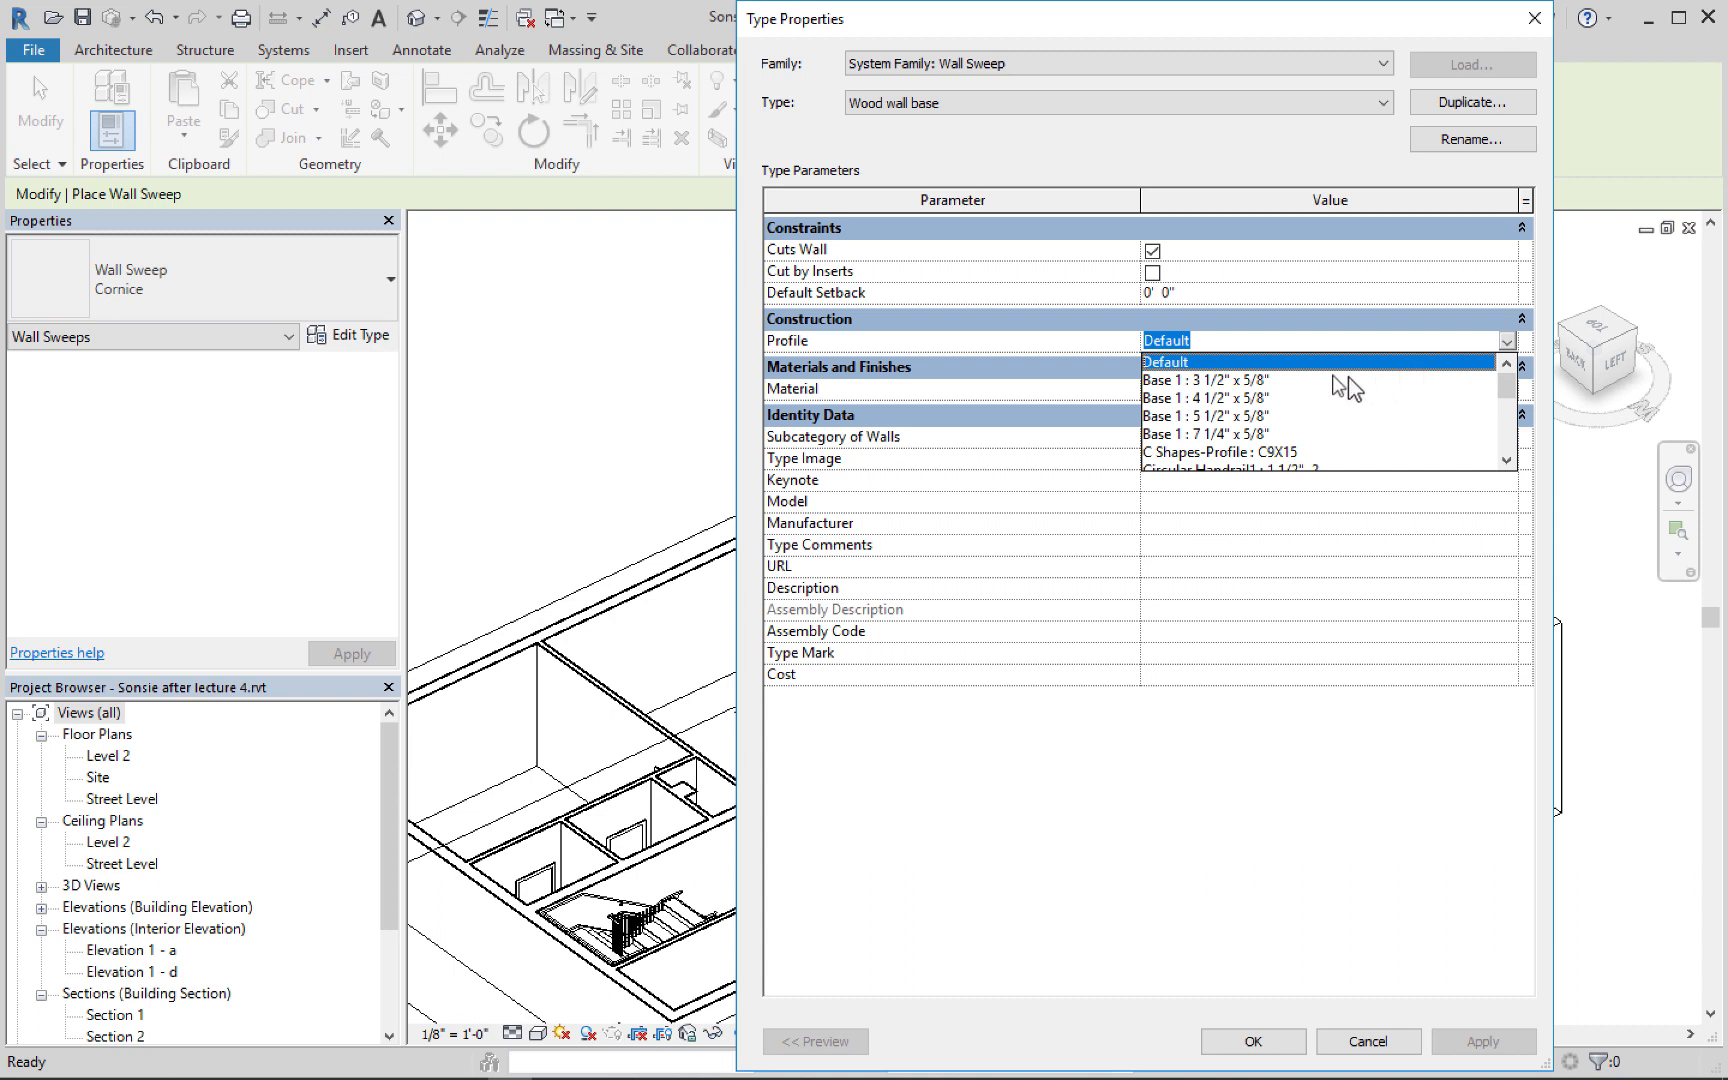
click(1212, 416)
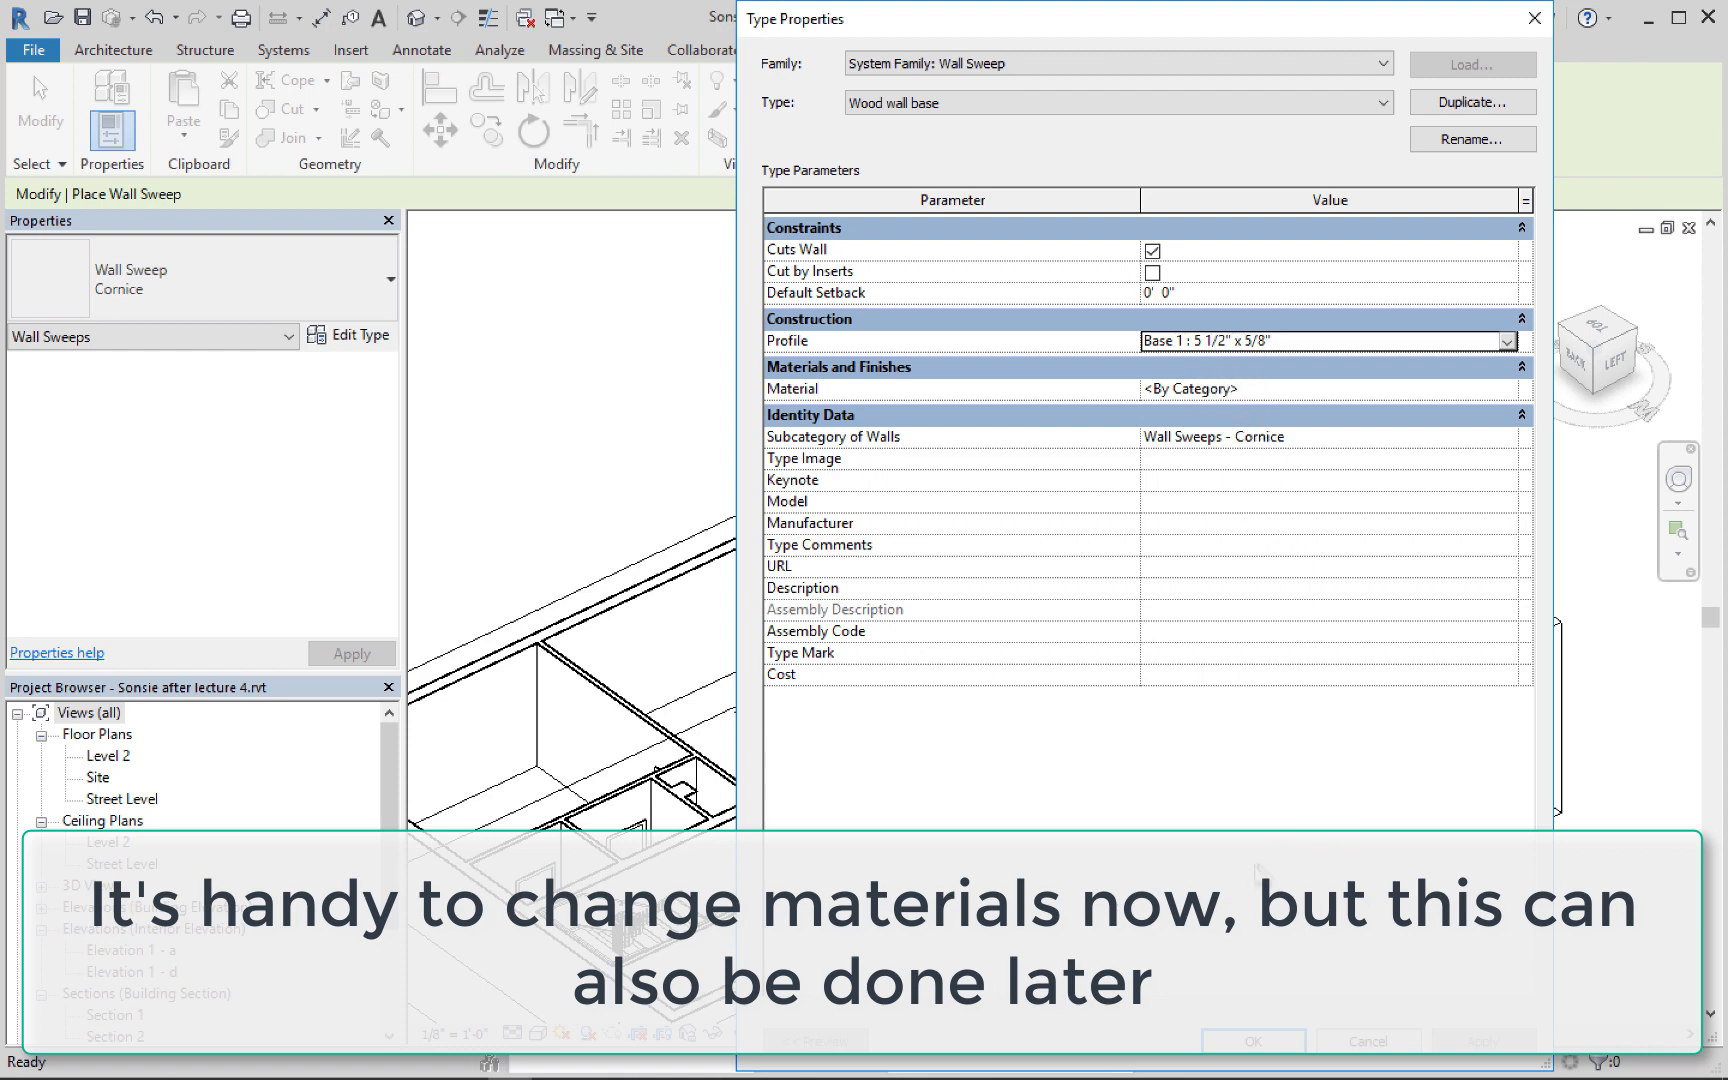
click(1254, 1043)
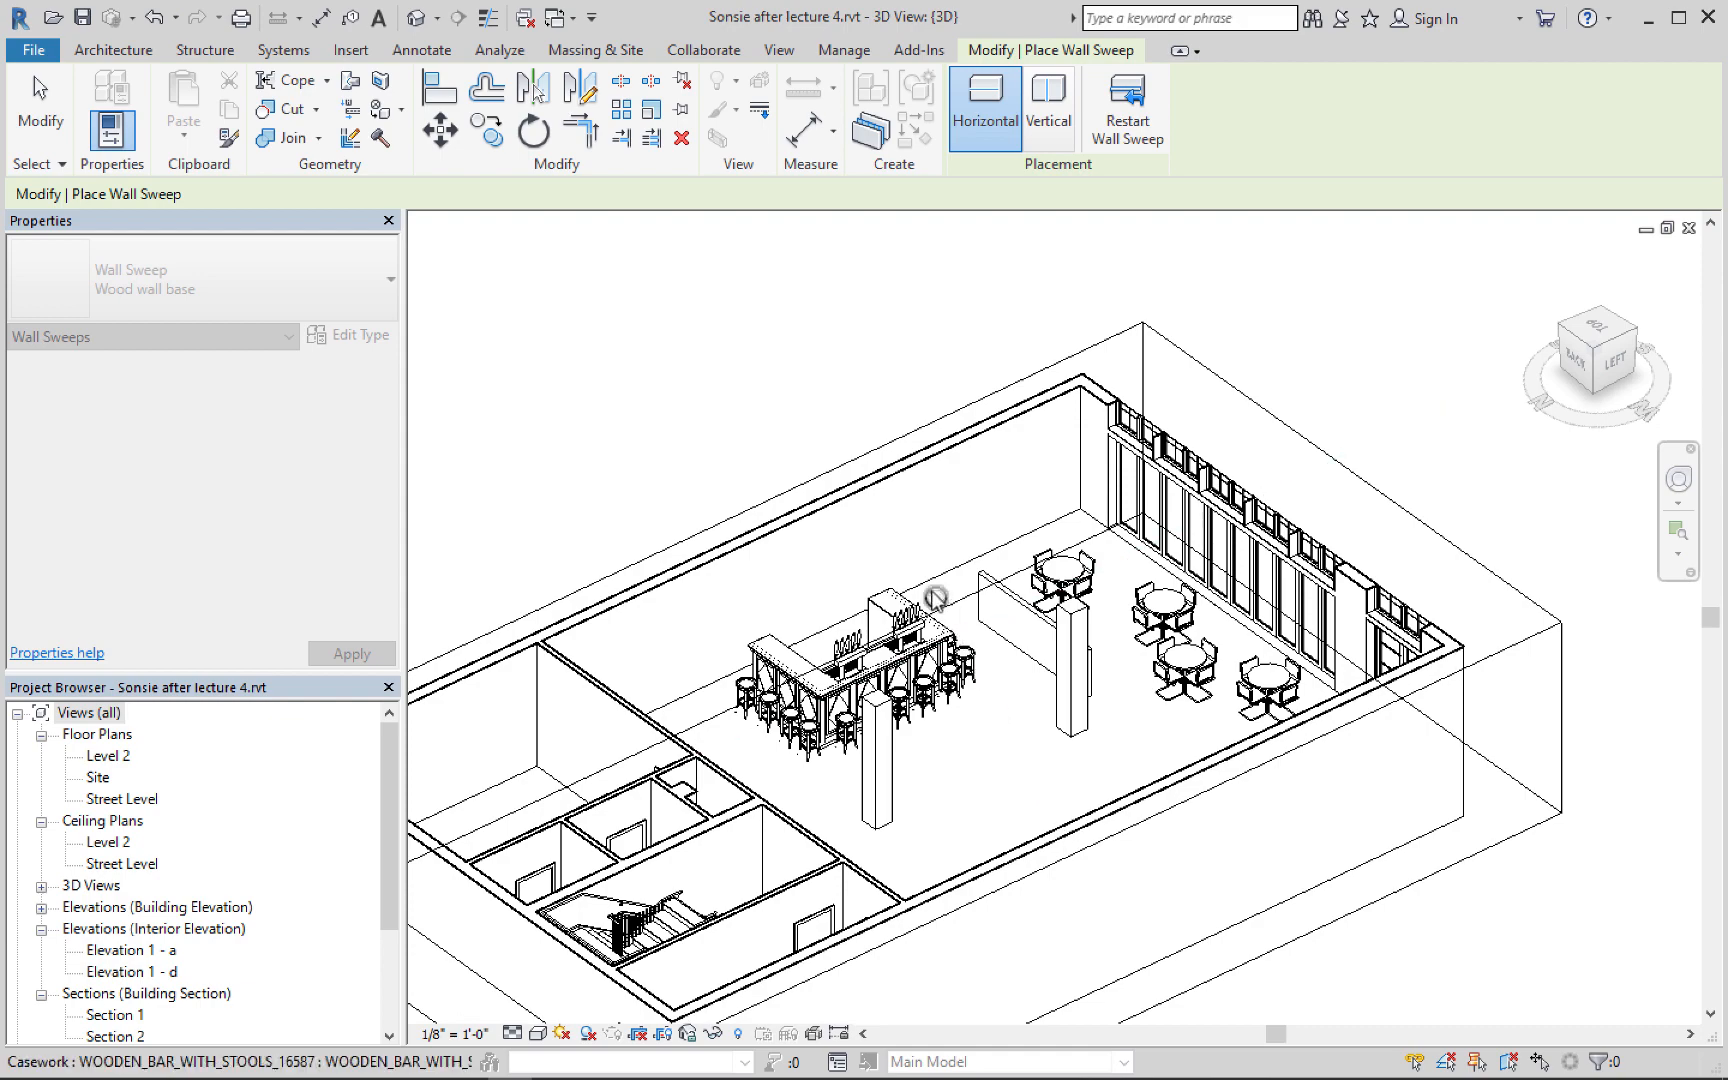
Place the Wood wall base sweep low along the interior face of the long wall behind the bar
scroll(905, 537, down, 2)
scroll(1060, 508, up, 4)
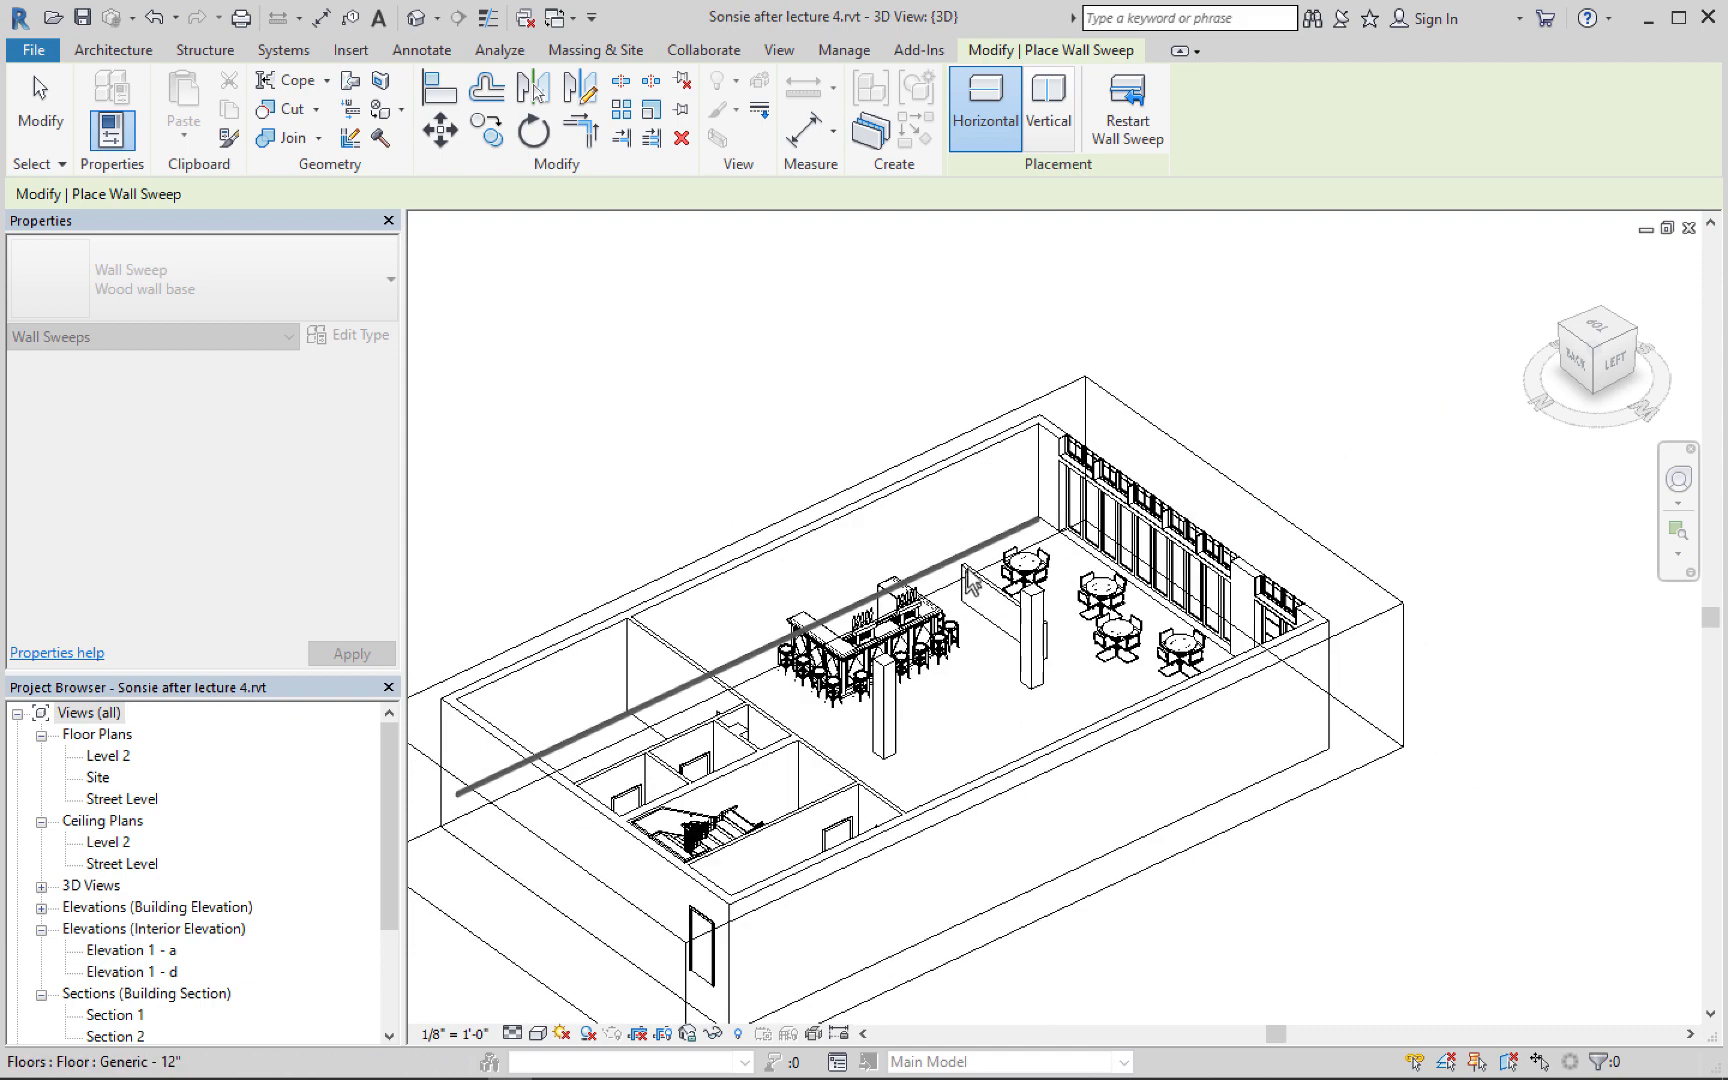
scroll(1060, 512, up, 5)
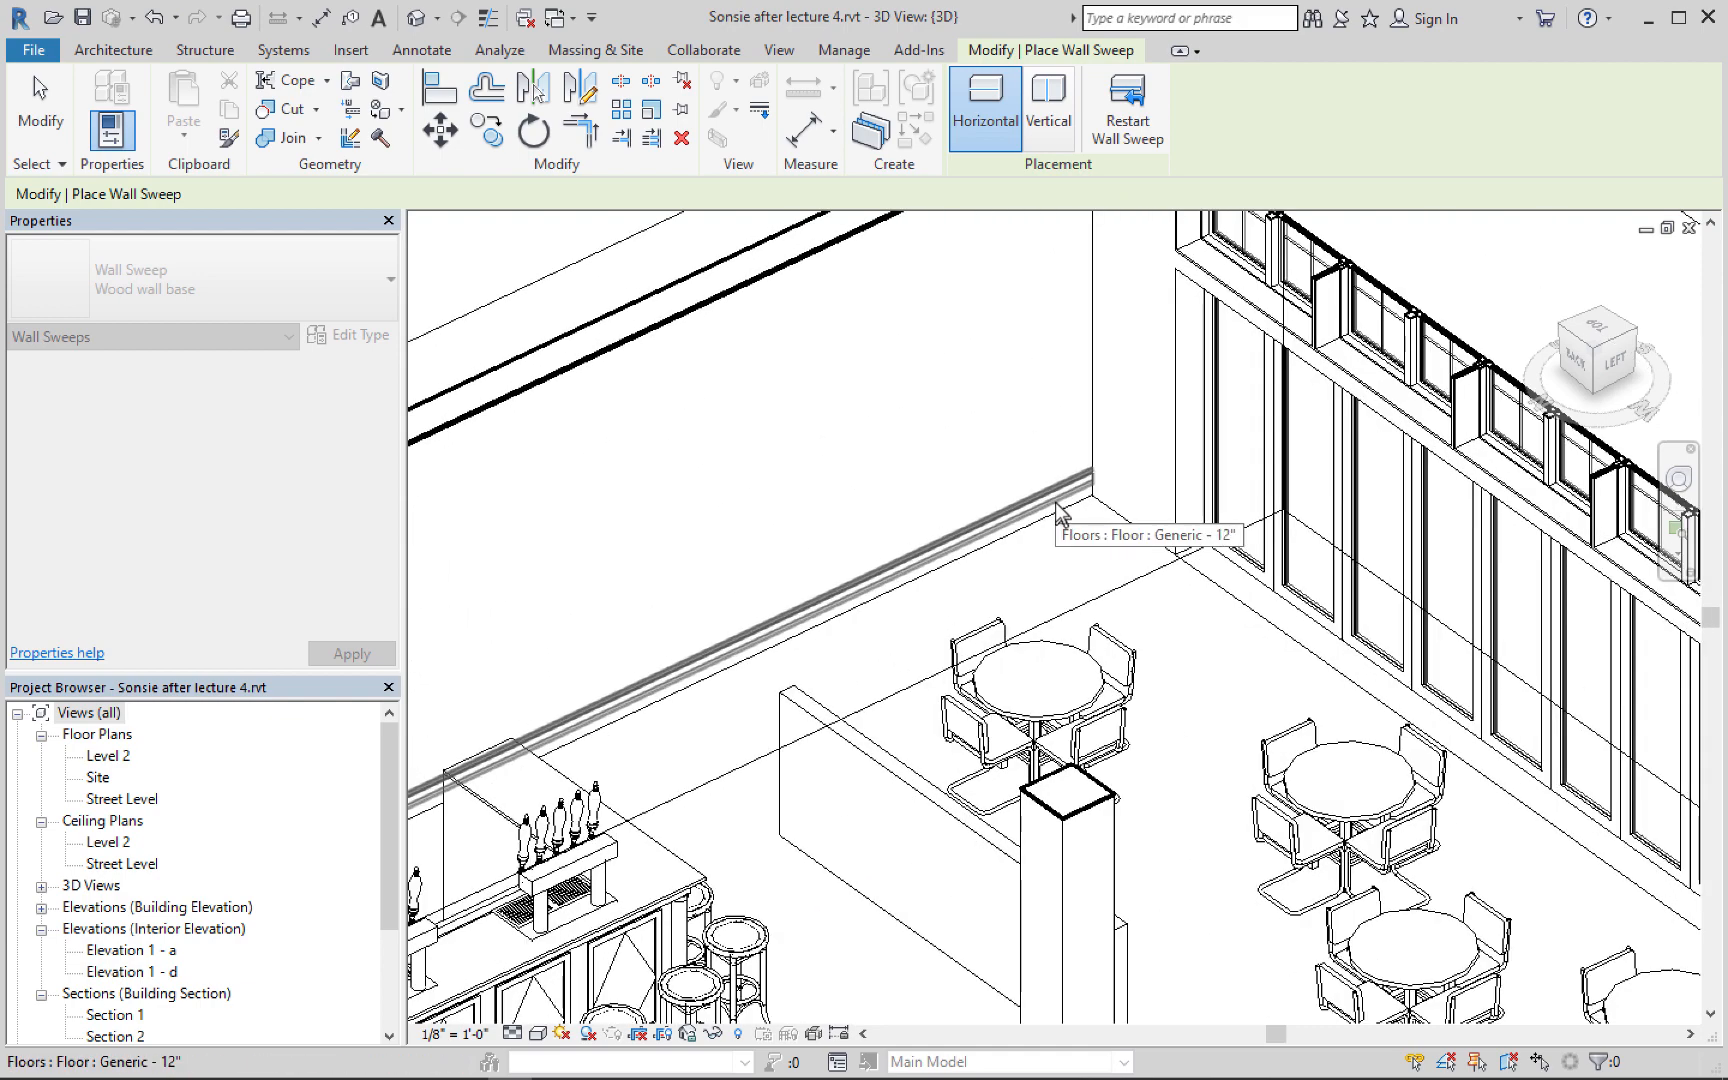
scroll(1058, 510, up, 3)
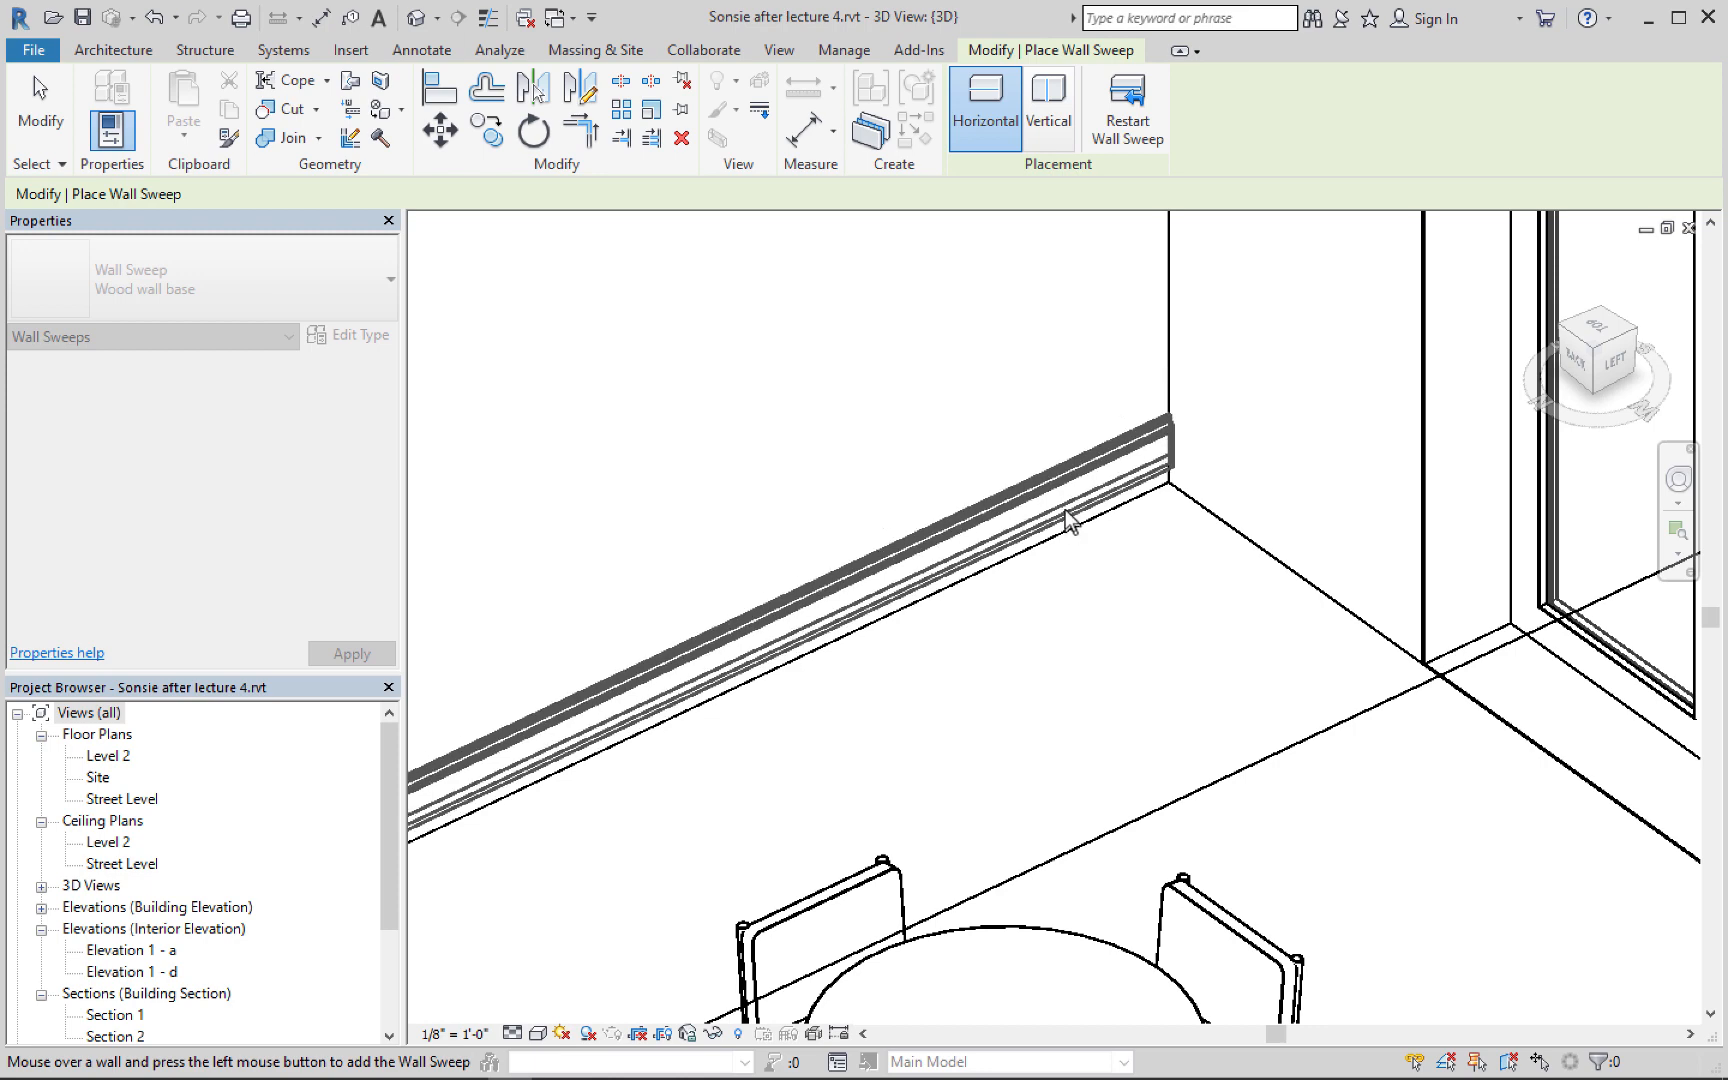
click(1055, 512)
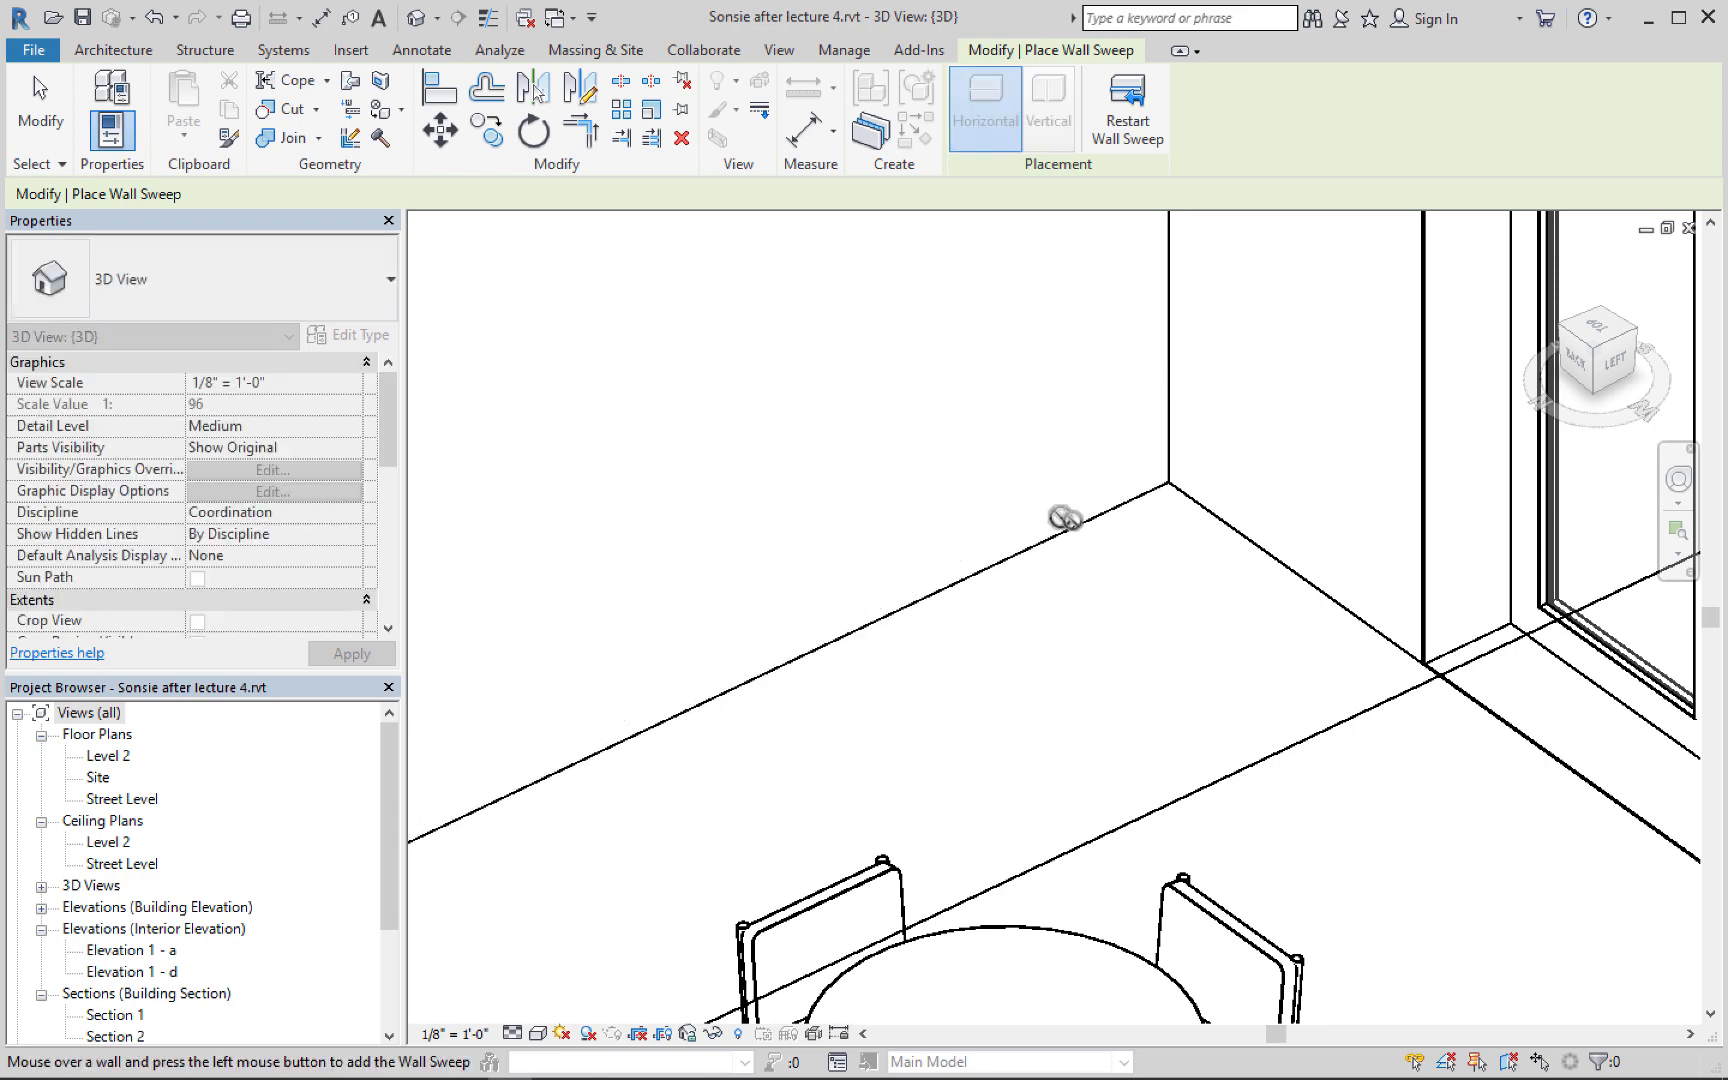
shift+middle_drag(1011, 559, 960, 567)
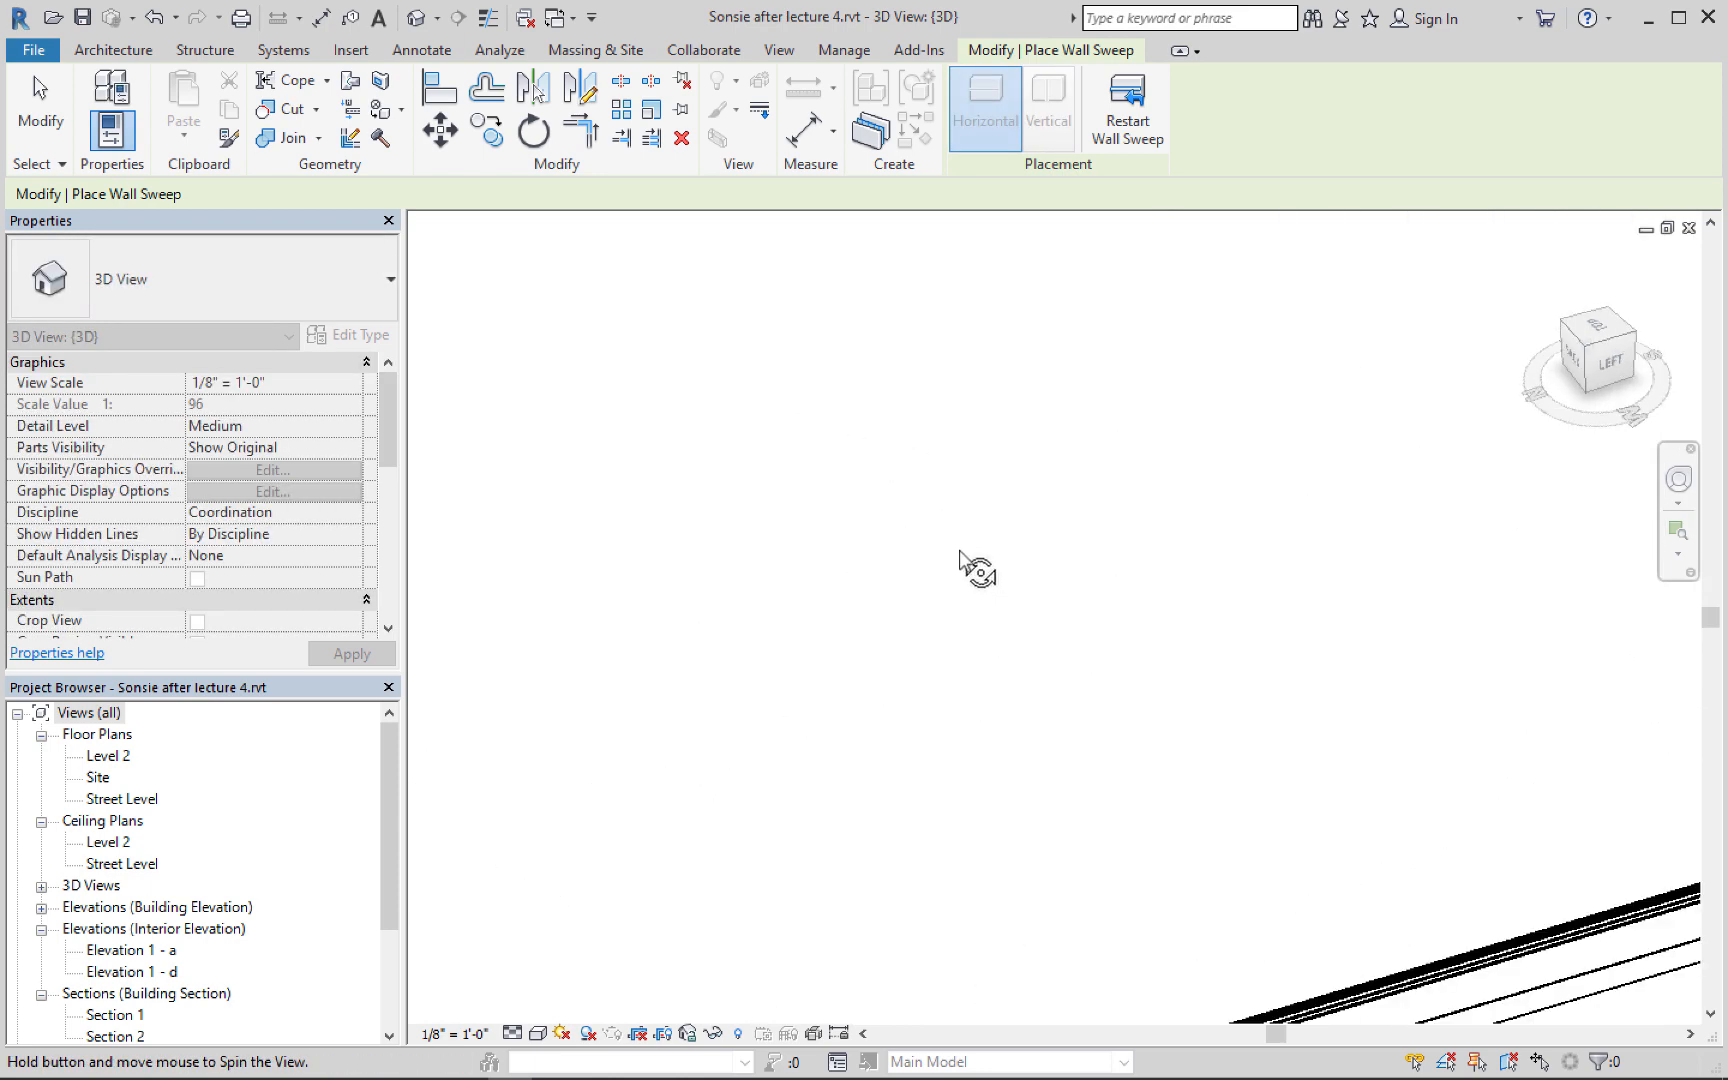
scroll(1250, 646, down, 3)
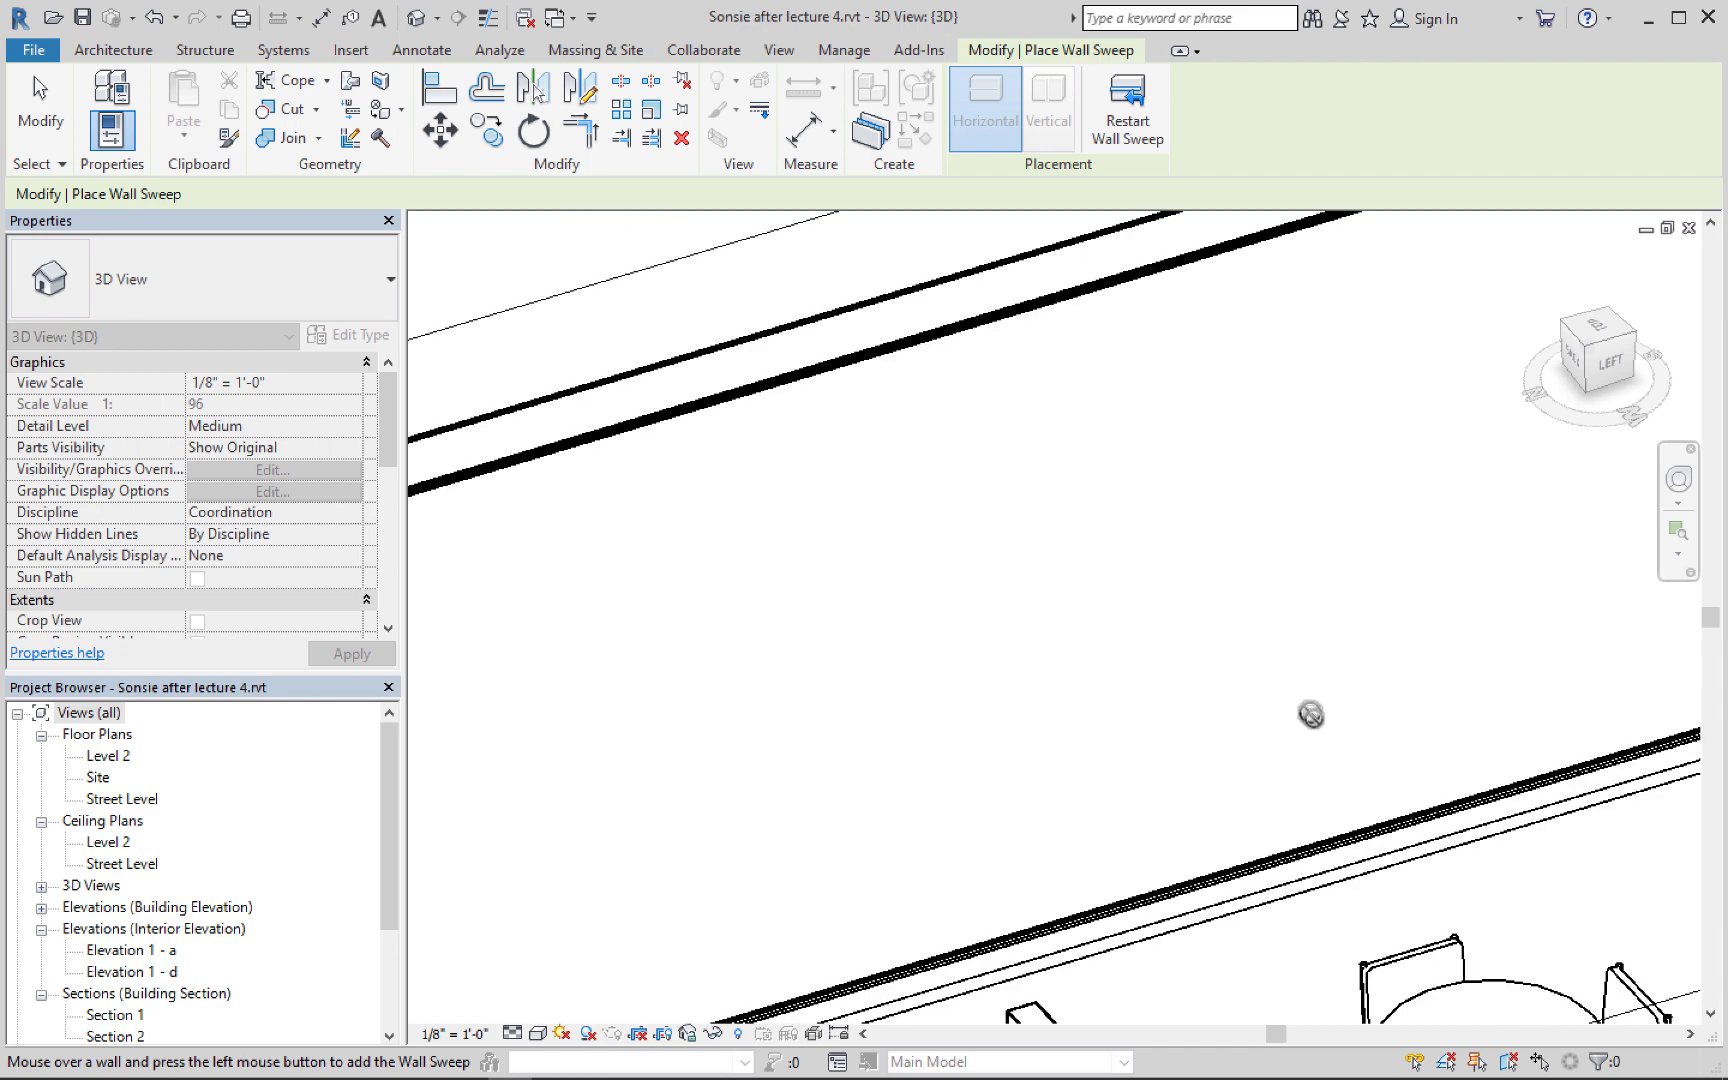
scroll(1304, 714, down, 3)
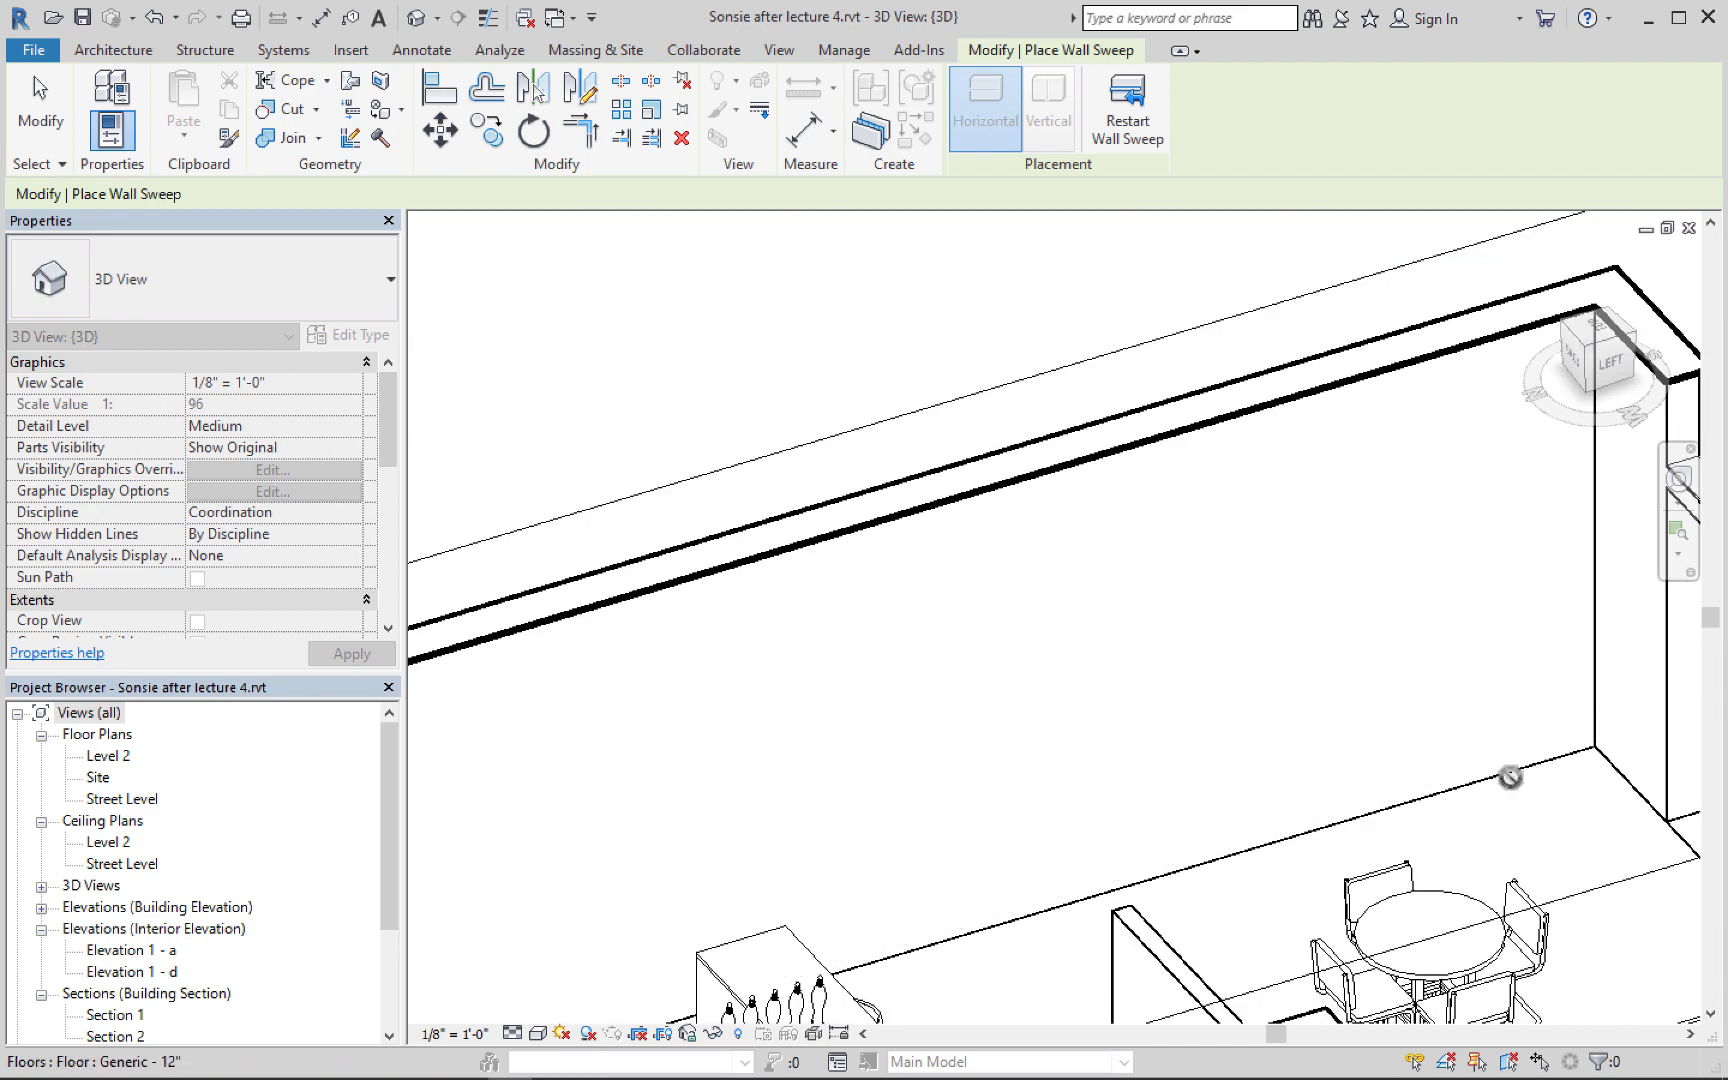
key(Escape)
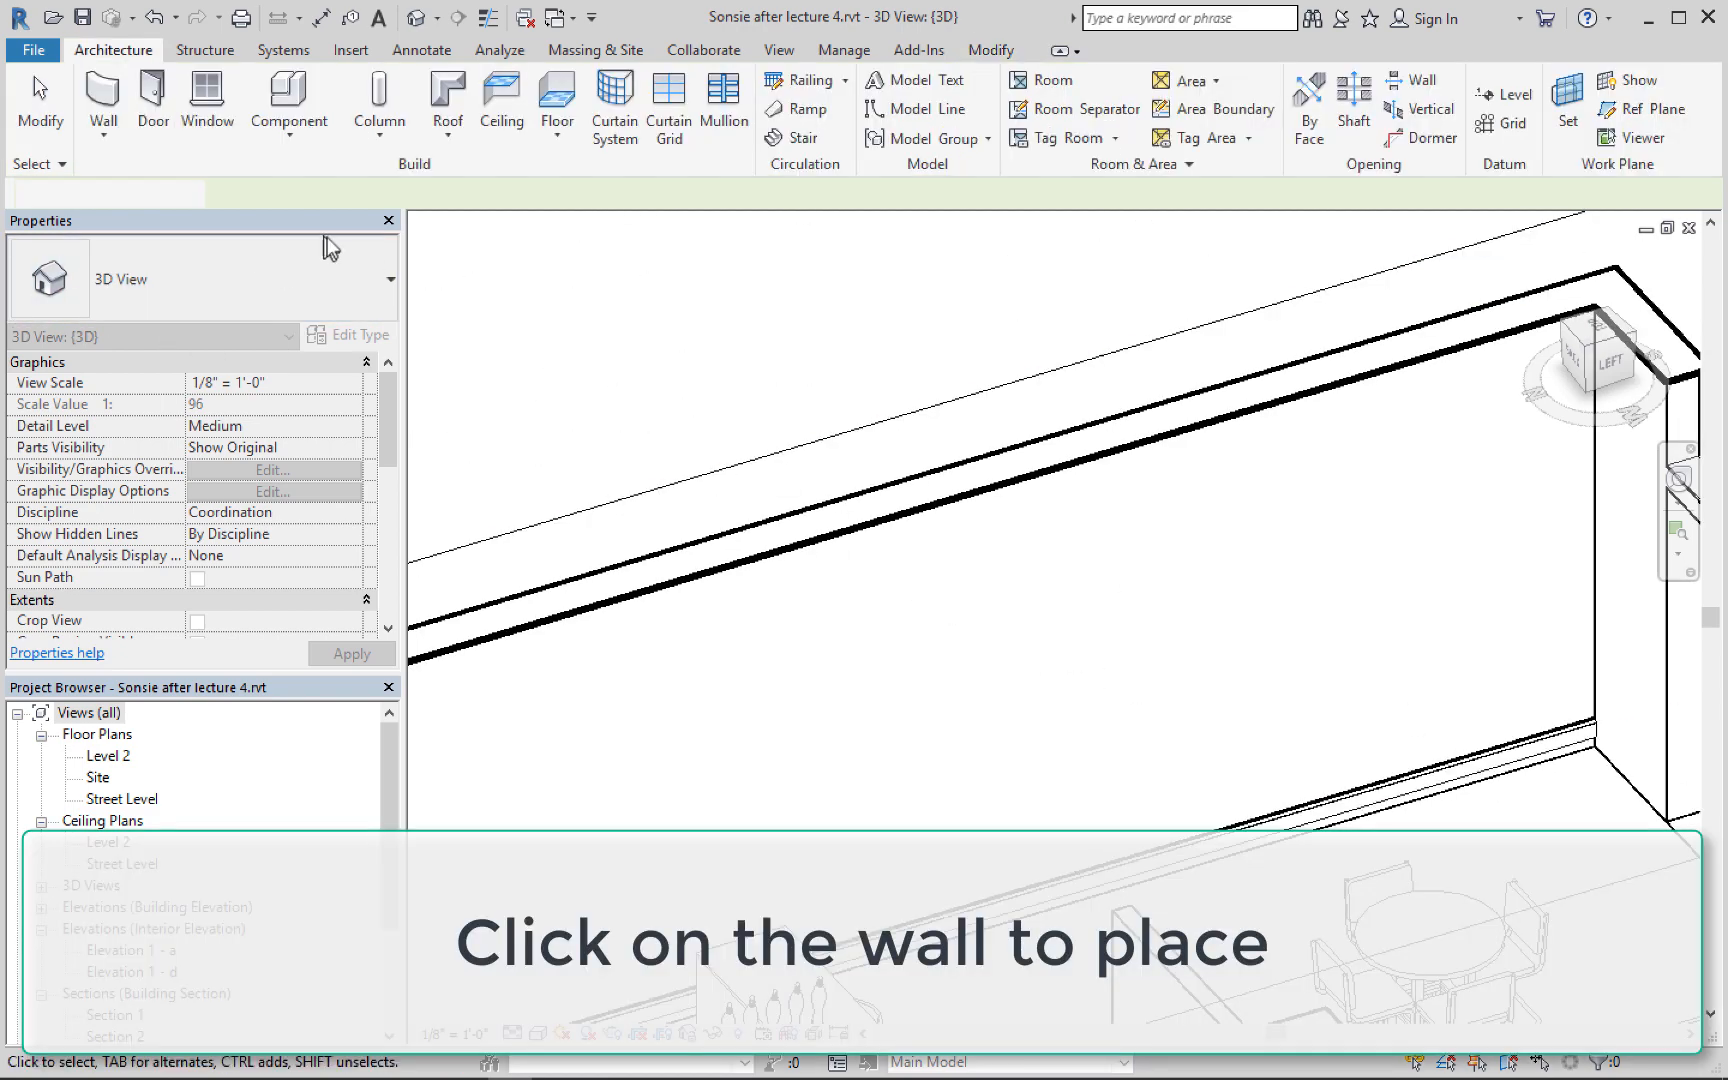
Nudge the placed base sweep down to an offset of 0' 0" from Street Level
click(1372, 790)
key(Down)
key(Down)
key(Down)
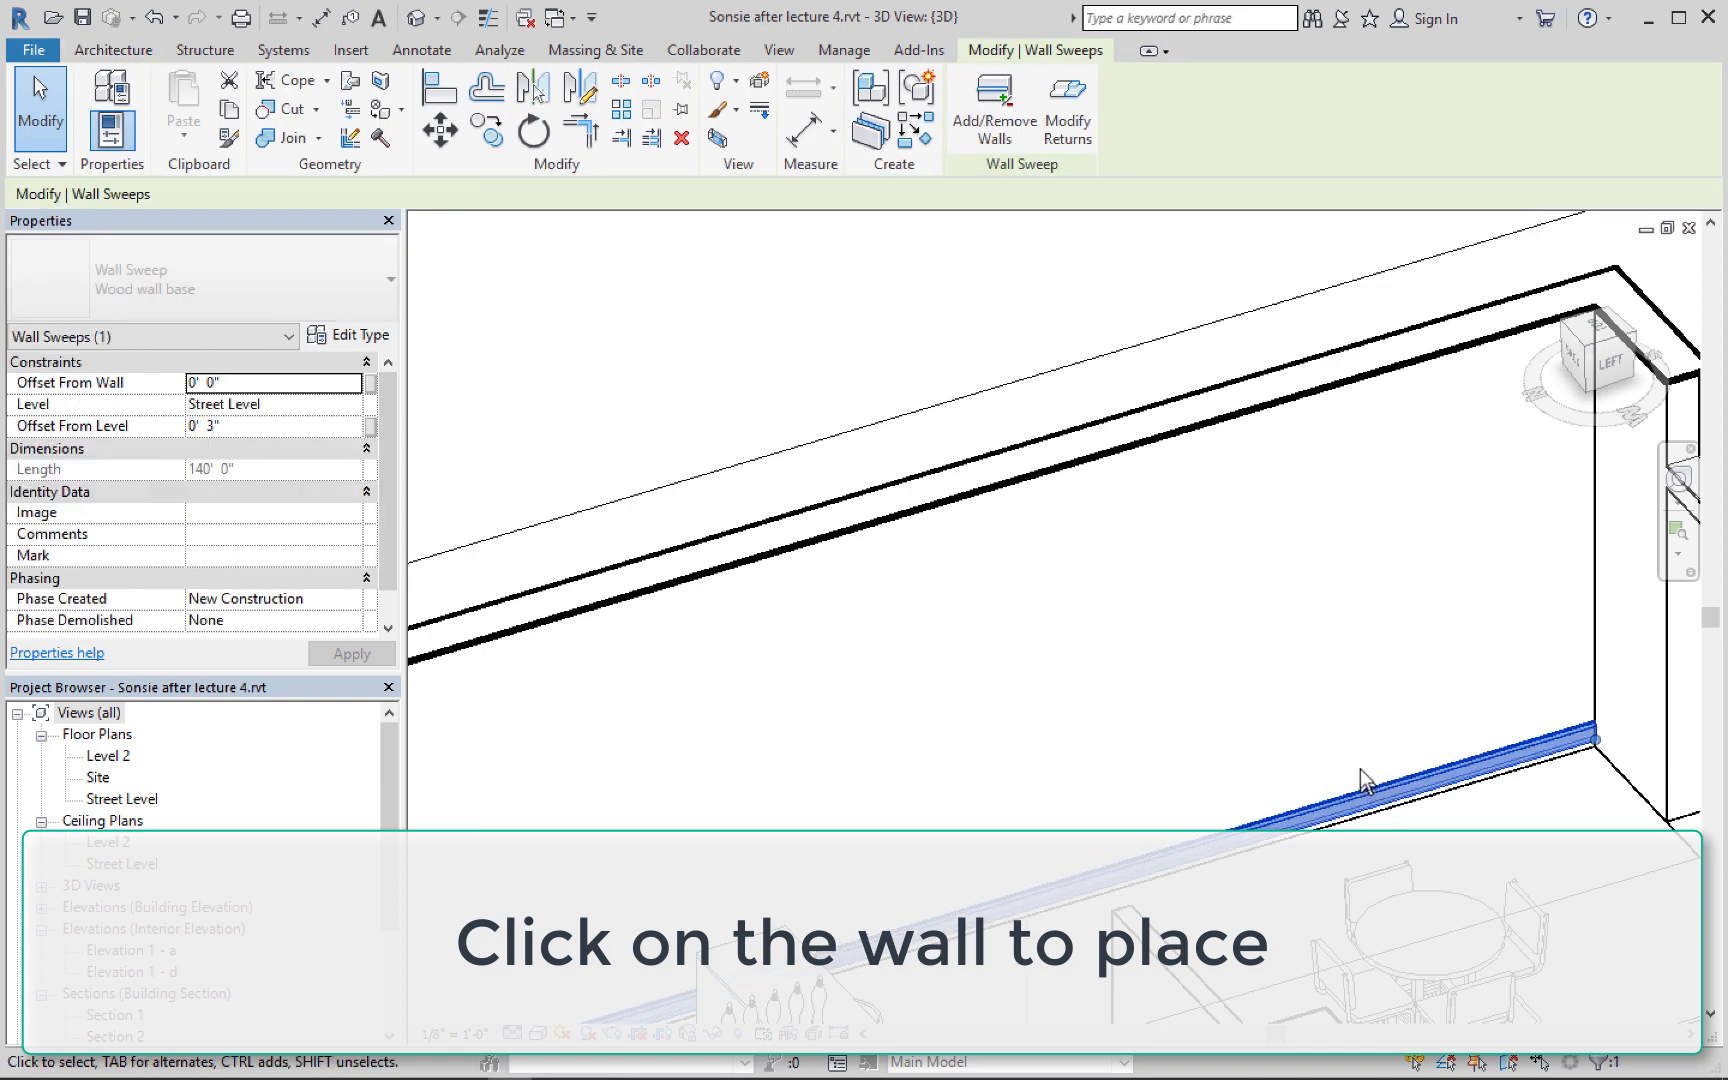
Place a horizontal Wood wall base sweep along the foot of the glazed front wall's interior face
mouse_move(1426, 751)
shift+middle_down()
mouse_move(1392, 706)
mouse_move(1462, 791)
mouse_move(1400, 800)
mouse_move(1469, 790)
mouse_move(1438, 770)
shift+middle_up()
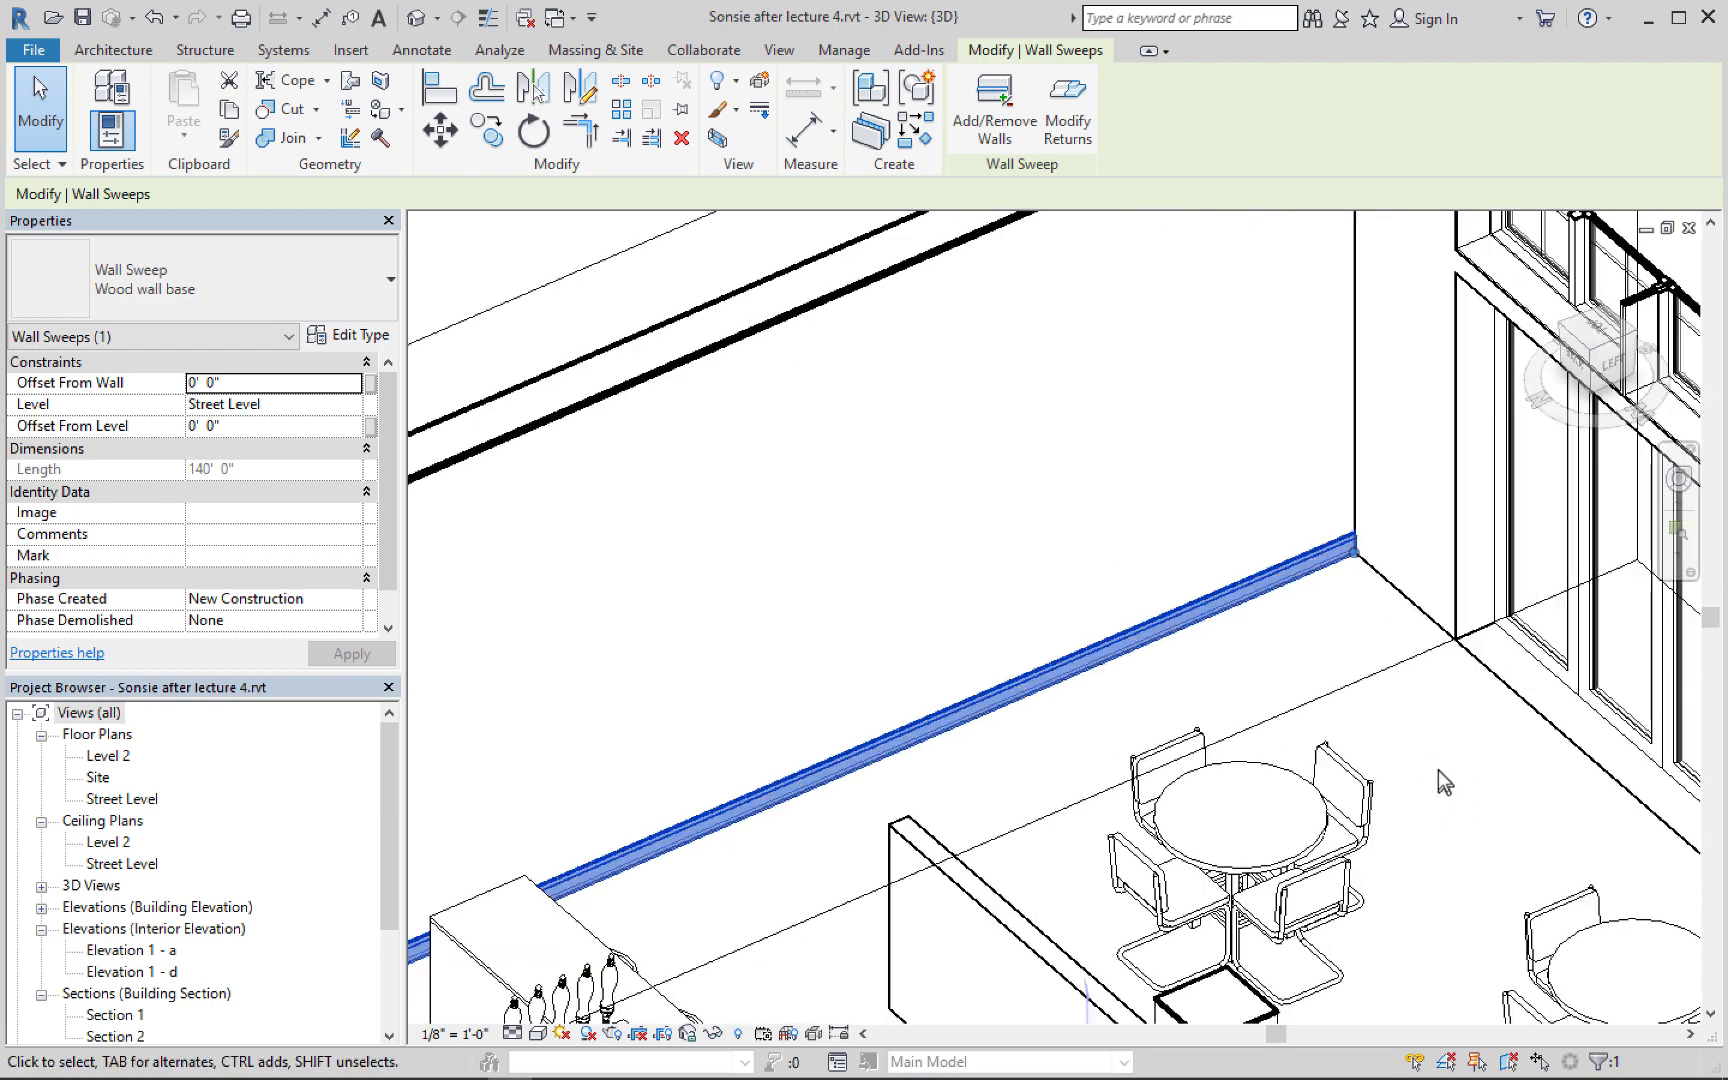
scroll(1438, 770, down, 2)
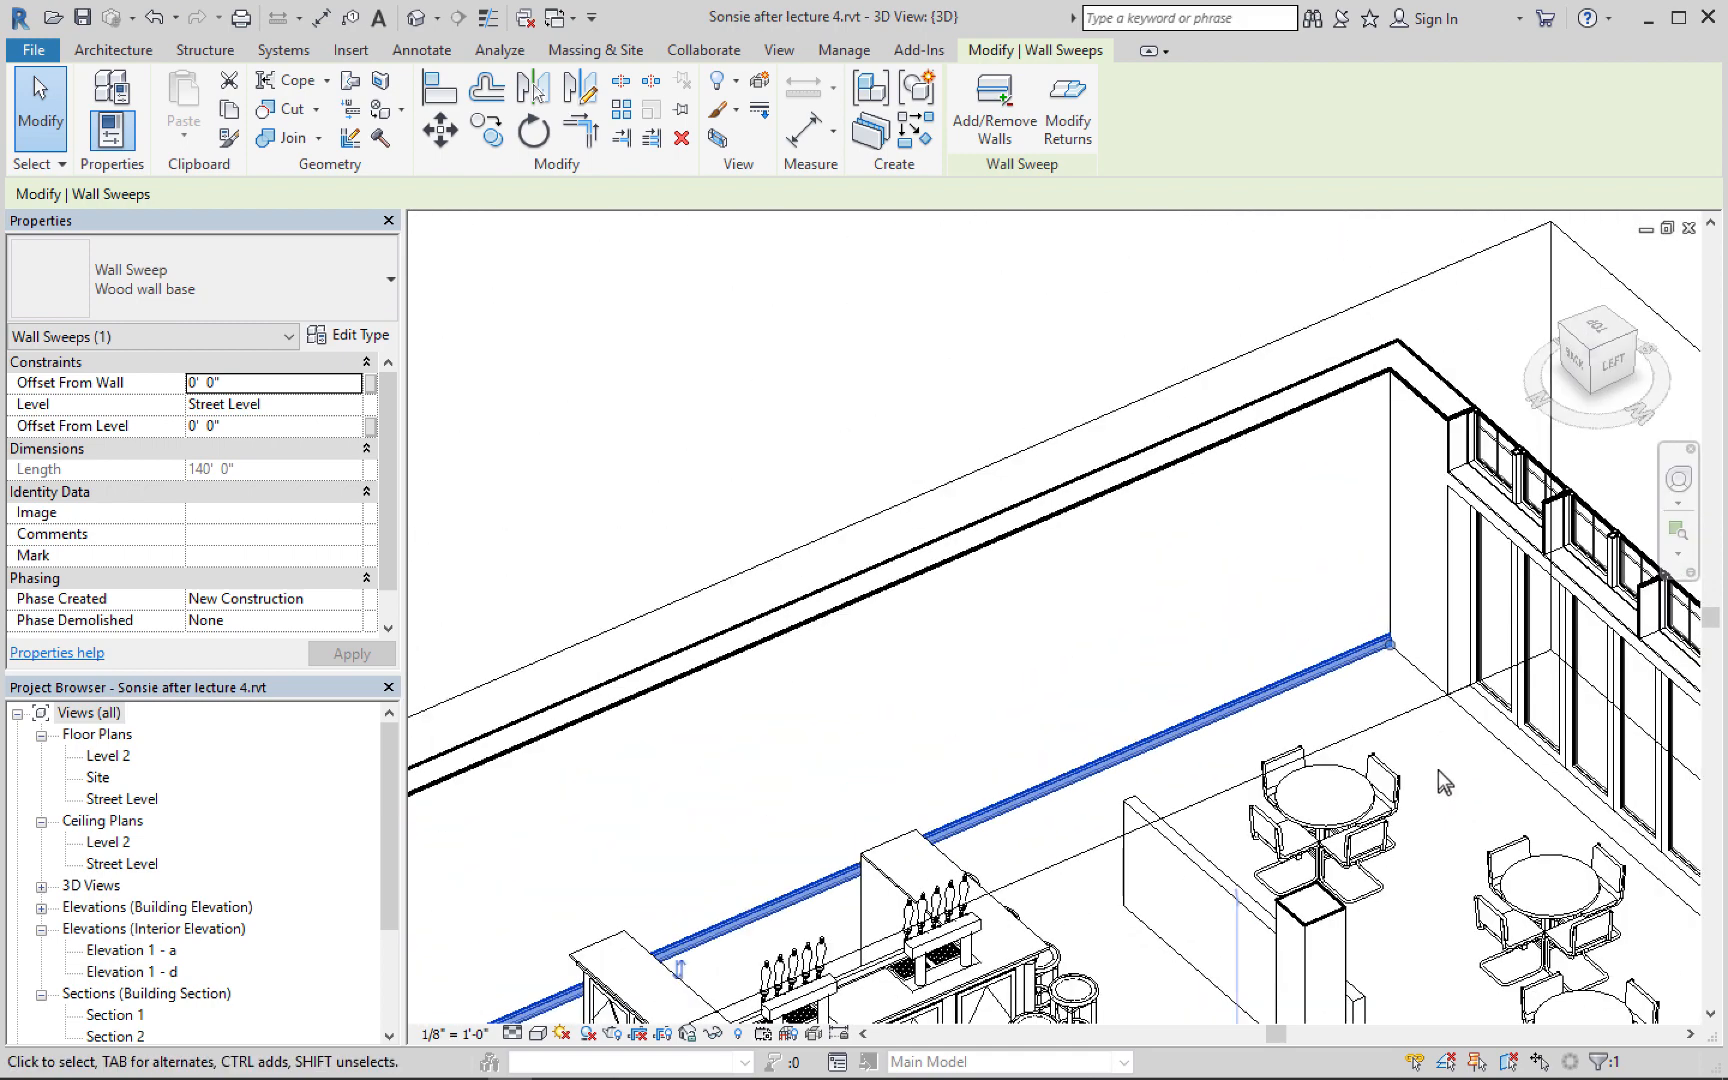
scroll(1227, 710, down, 2)
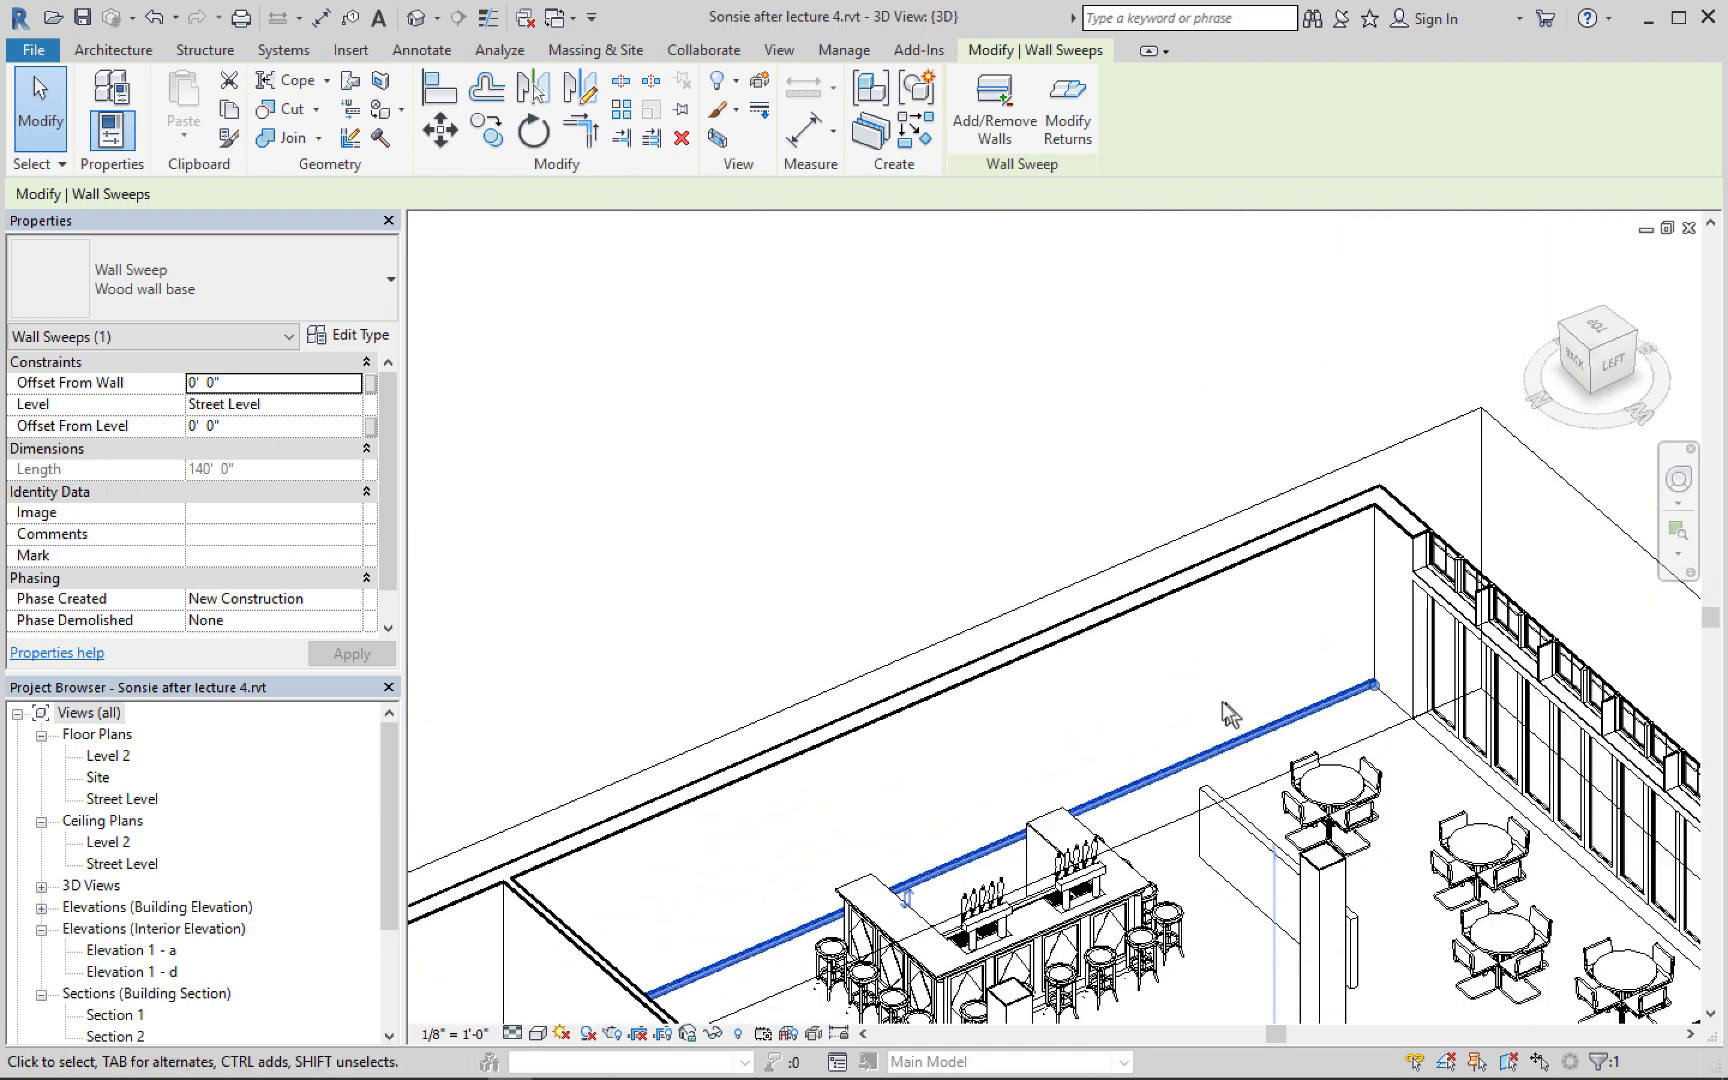
middle_drag(1227, 710, 1311, 513)
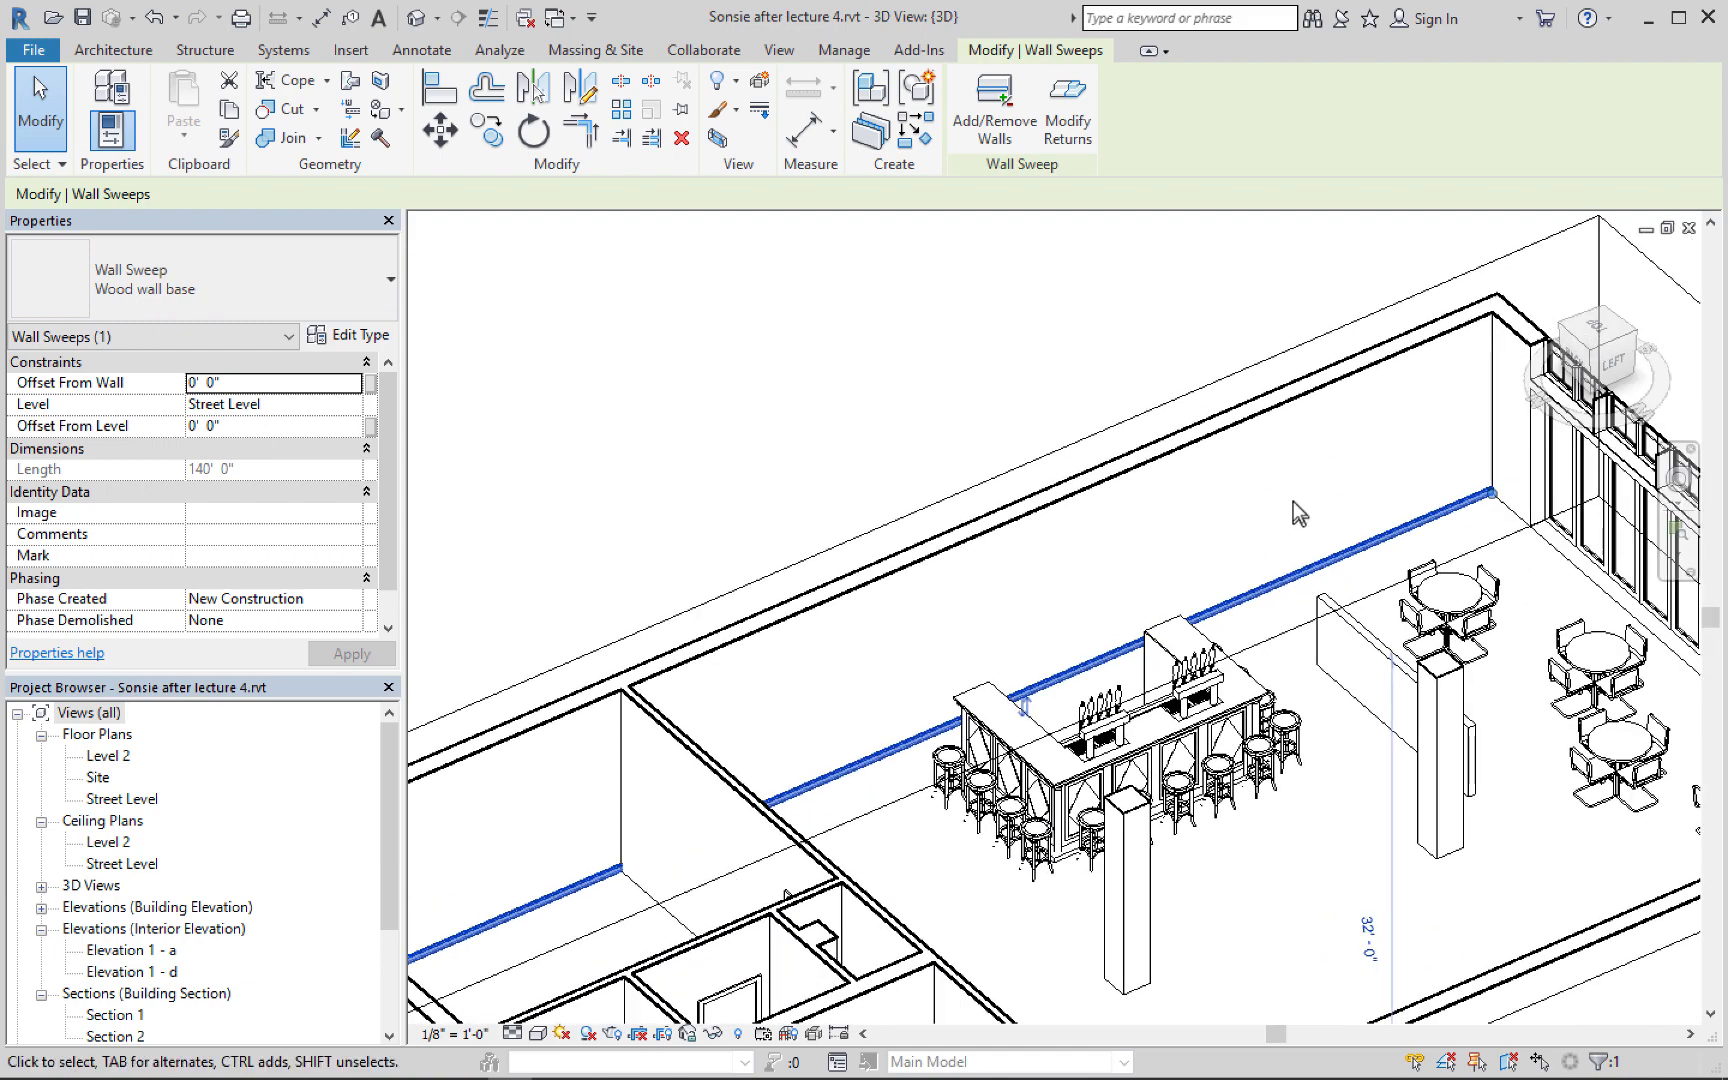
shift+middle_drag(1110, 652, 1368, 679)
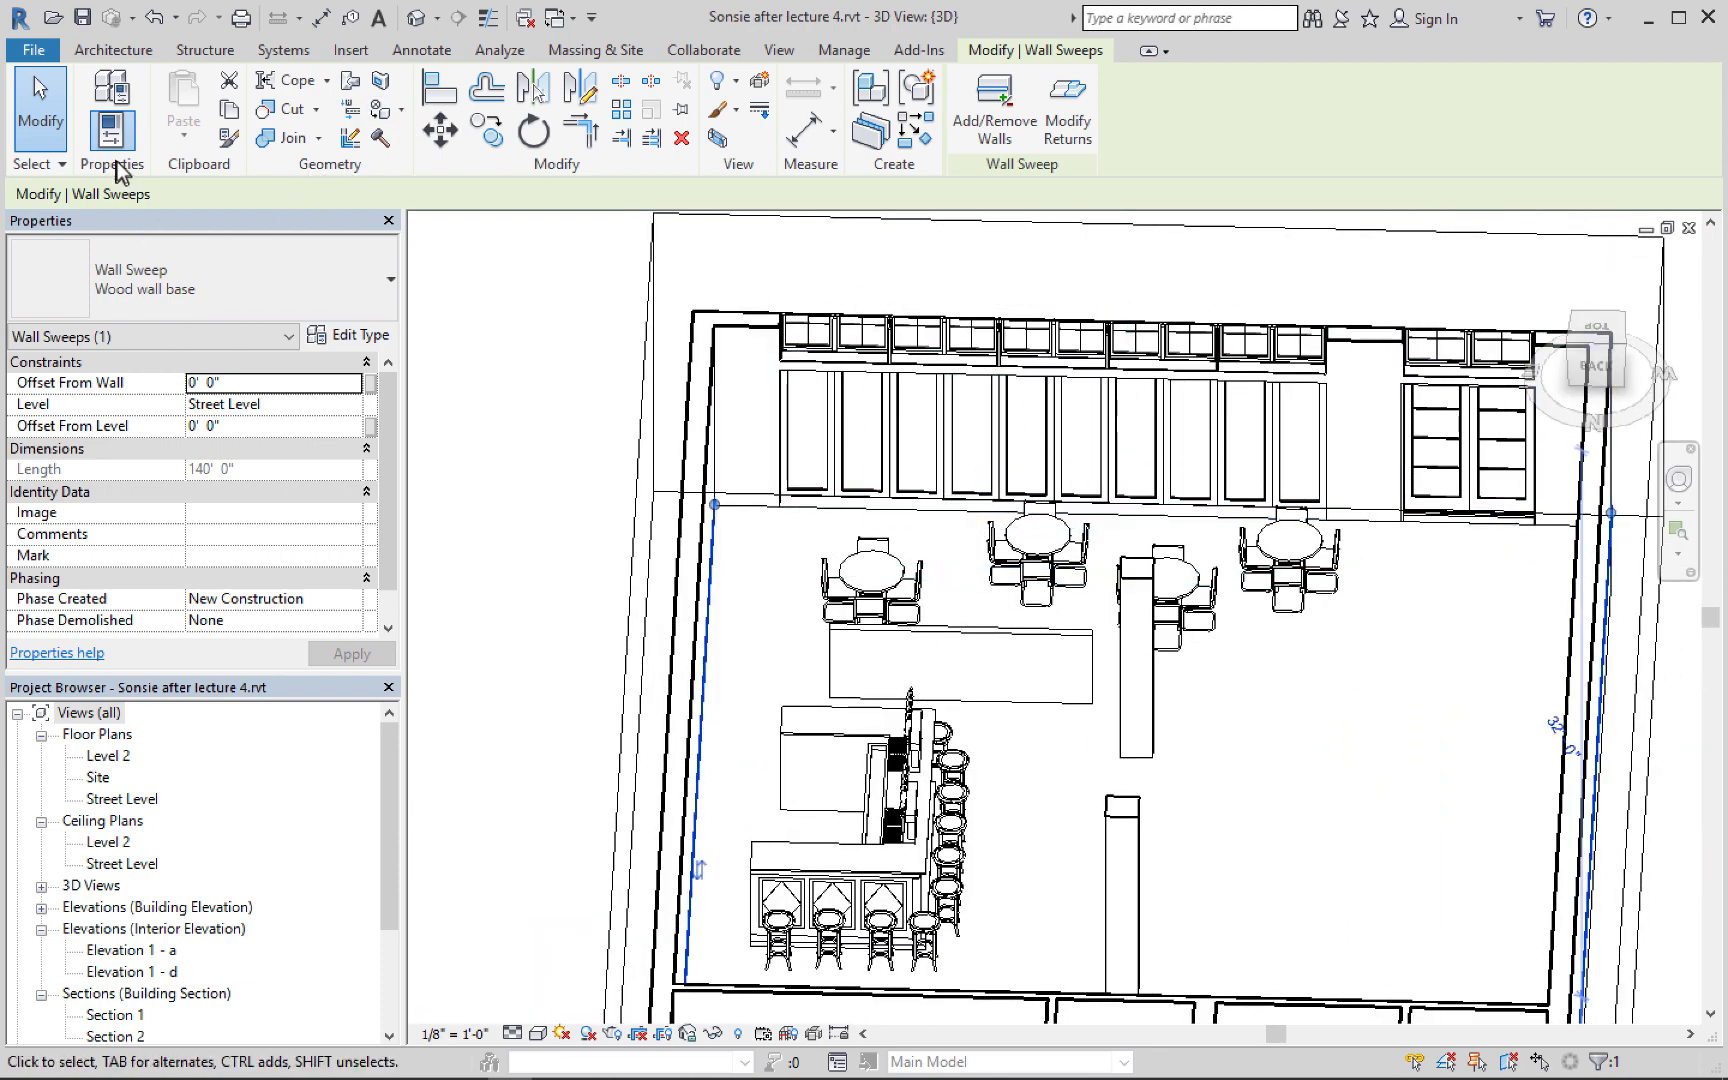
click(58, 108)
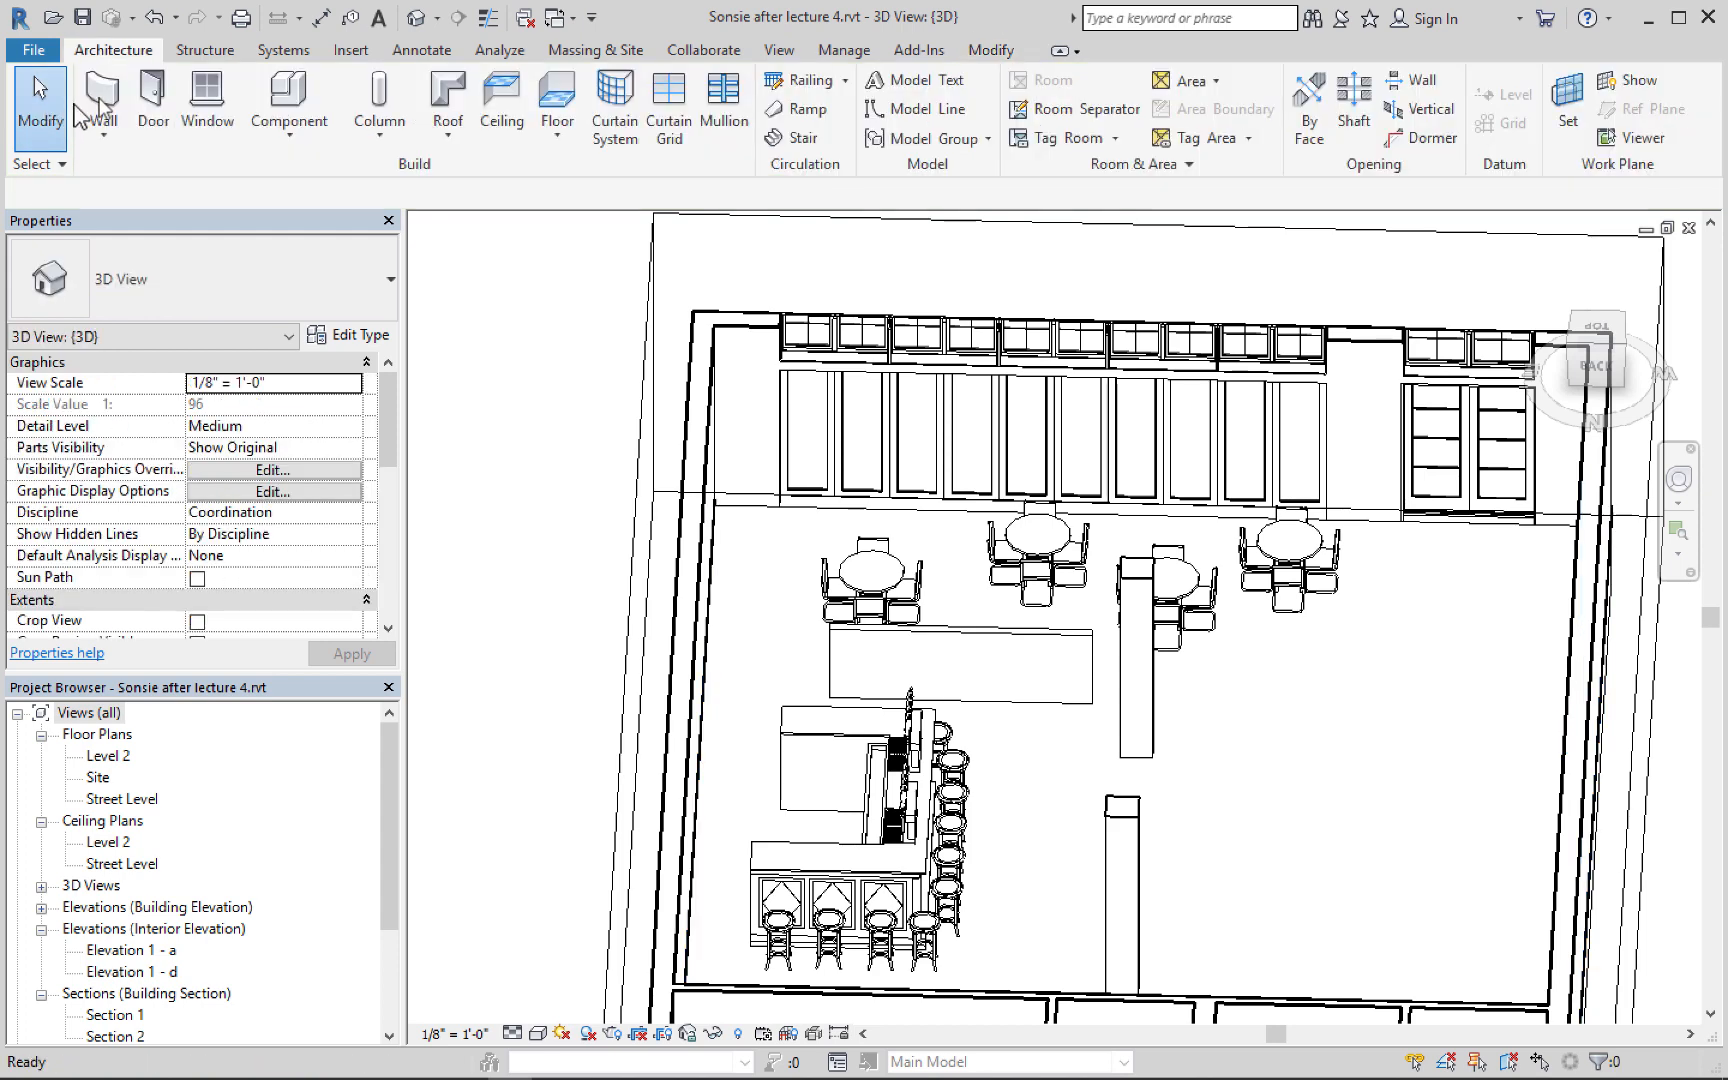
click(106, 134)
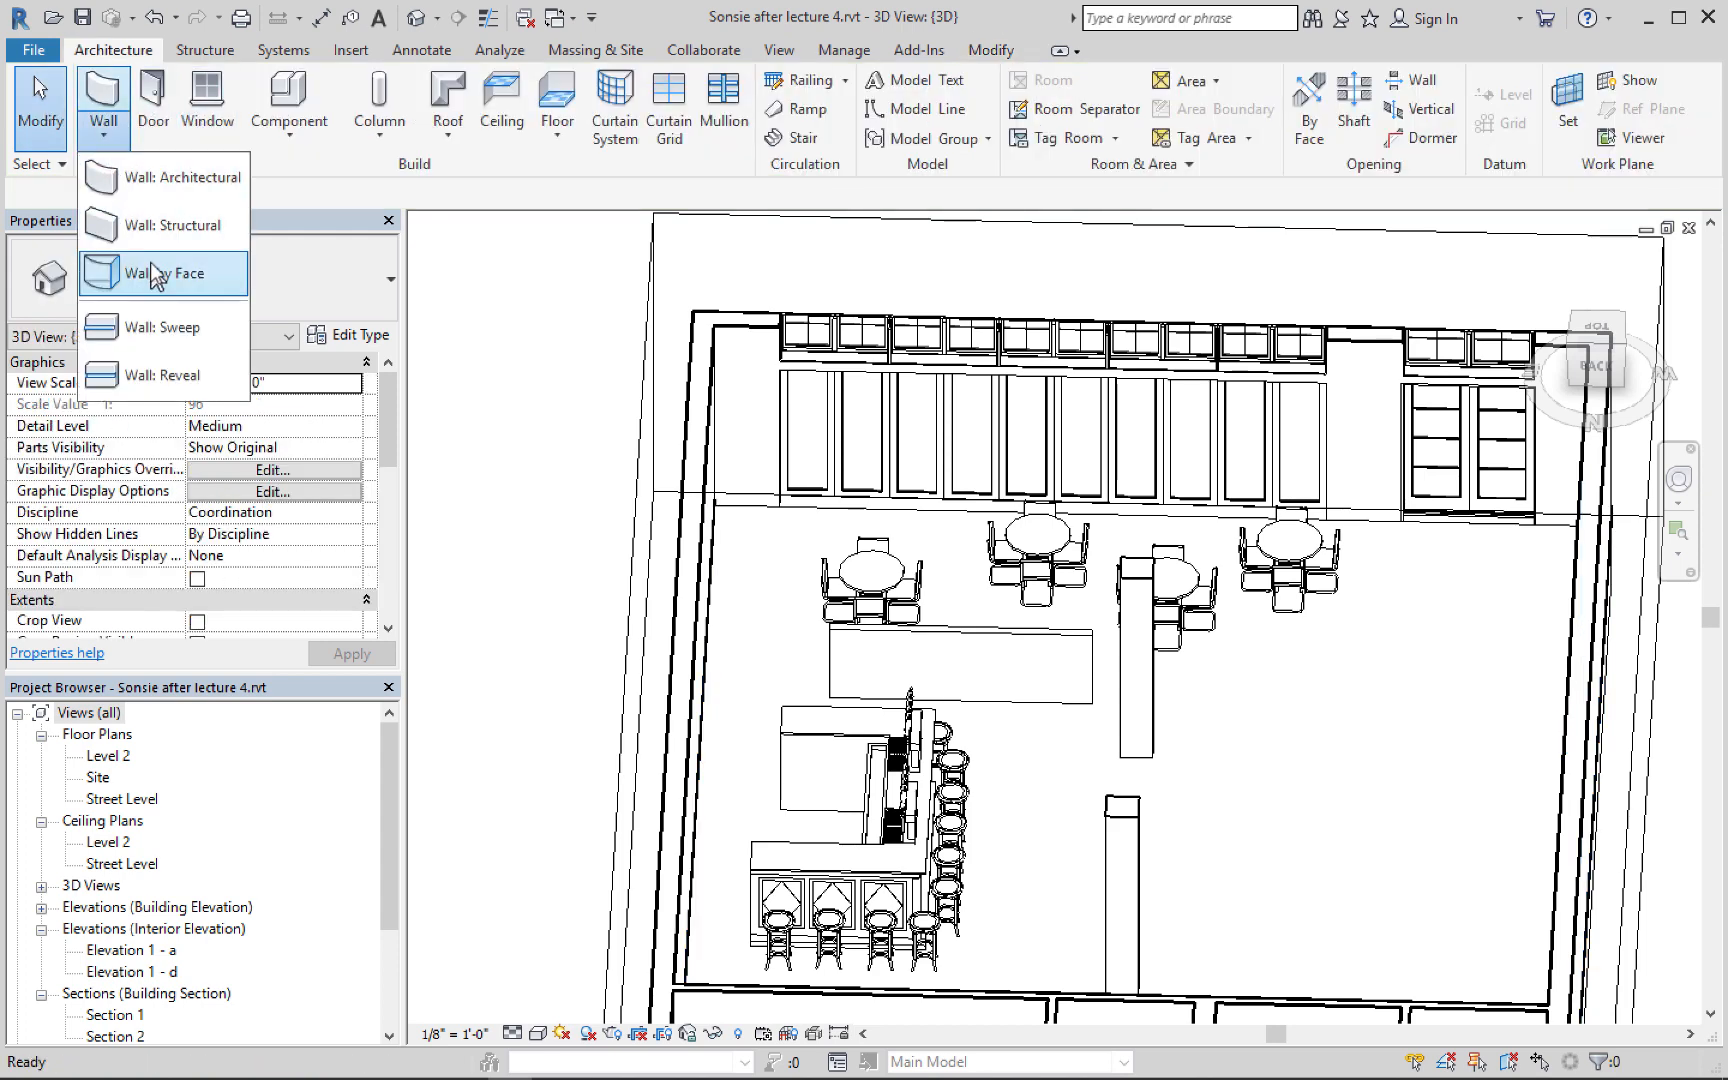
click(162, 333)
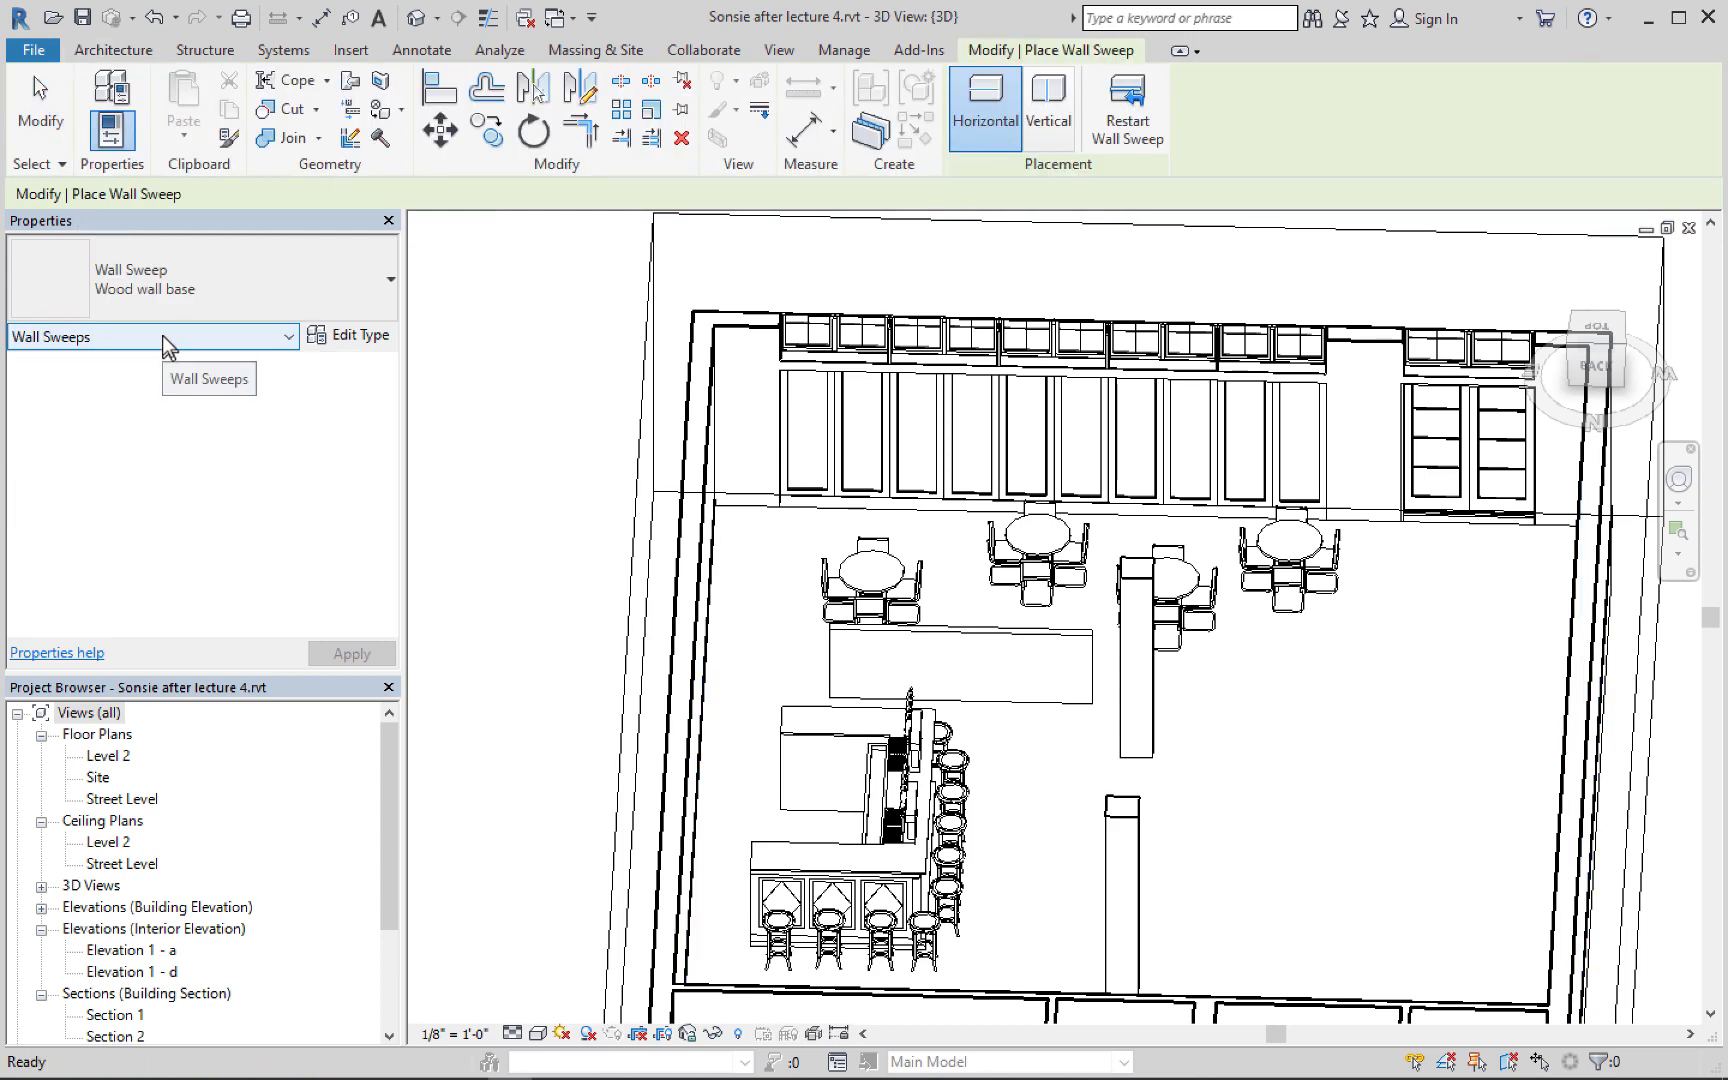
click(312, 294)
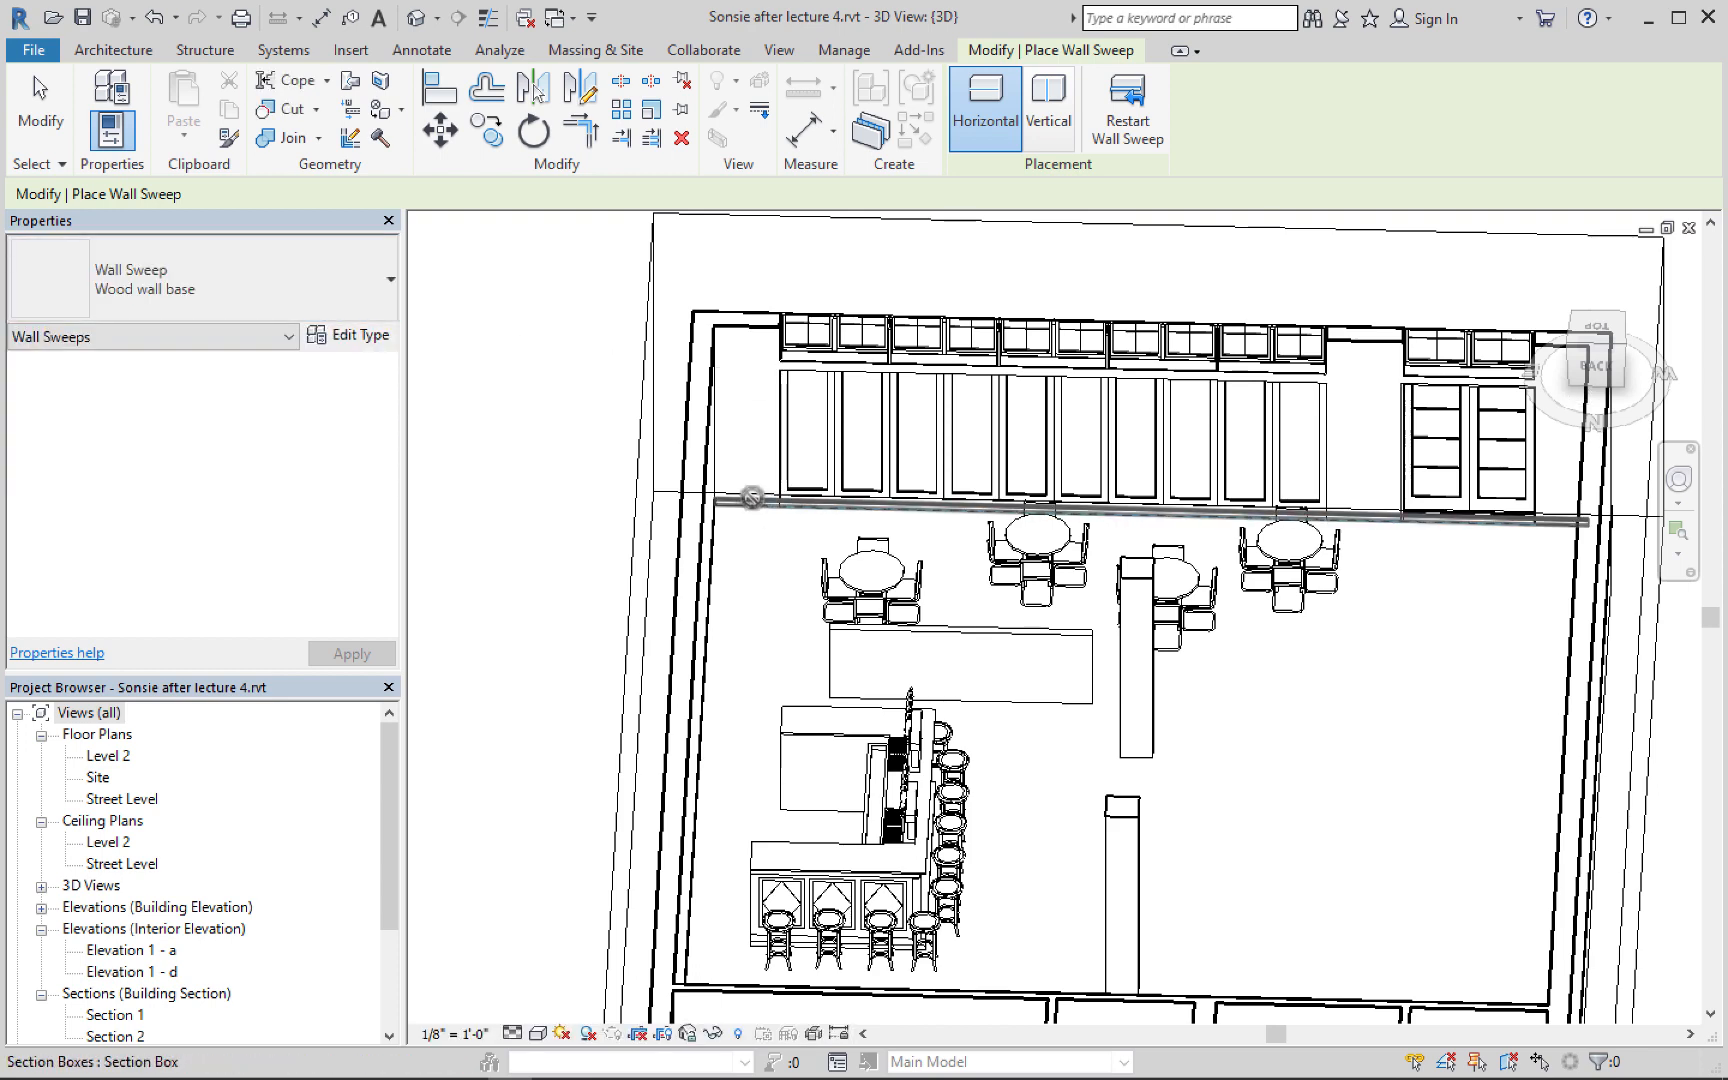
click(40, 100)
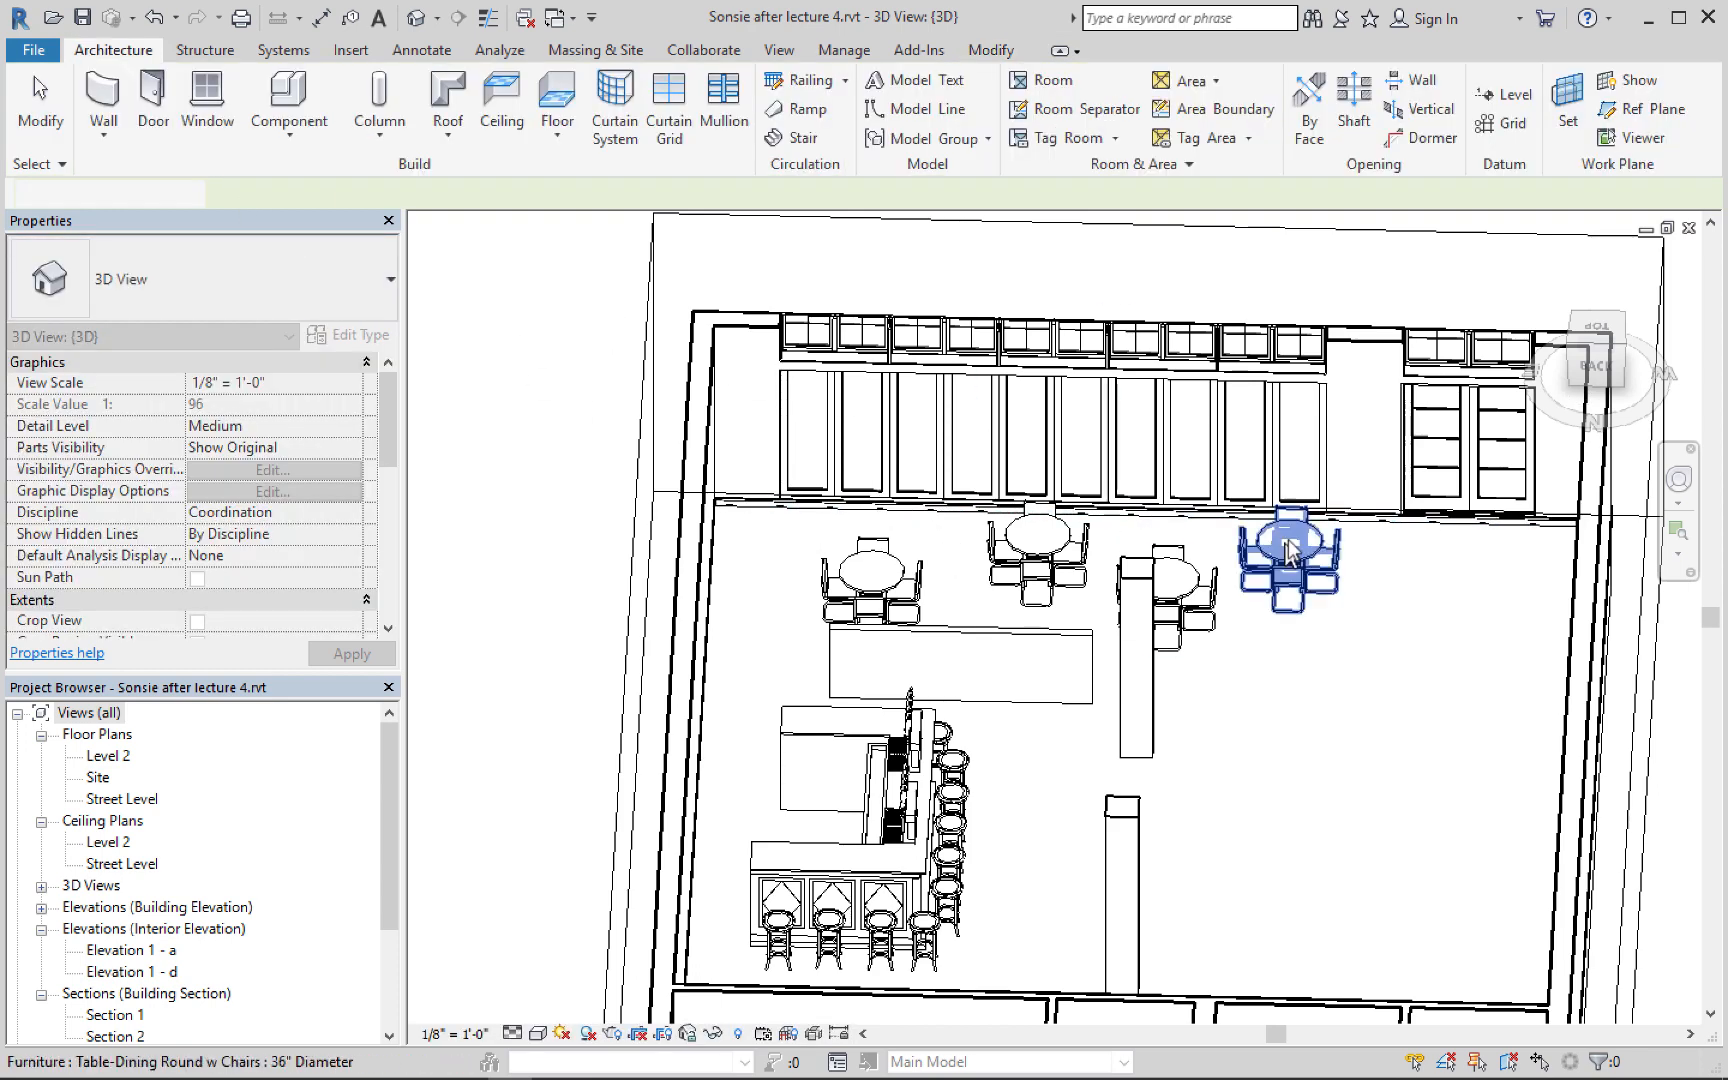
Shorten the front wall's base sweep to 3' 0" so it covers only the solid corner stretch beside the tall glazed panels
scroll(1355, 535, up, 5)
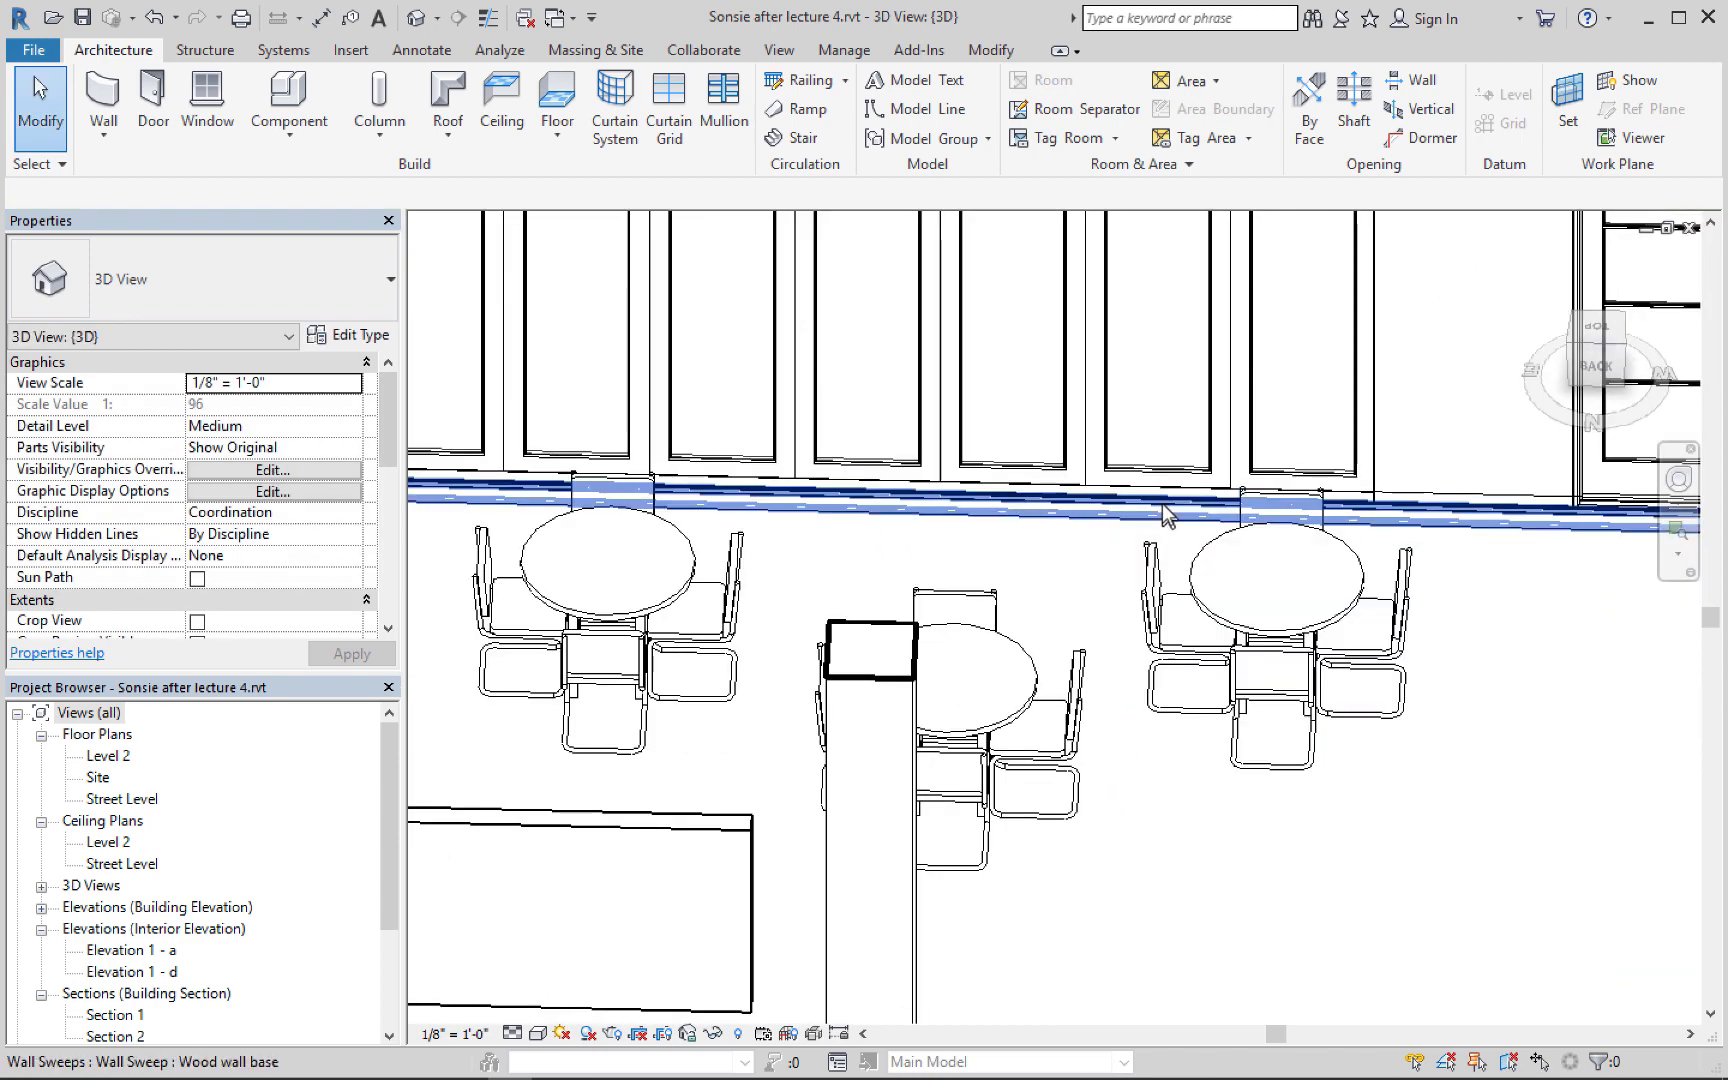
click(1077, 508)
scroll(1233, 602, up, 2)
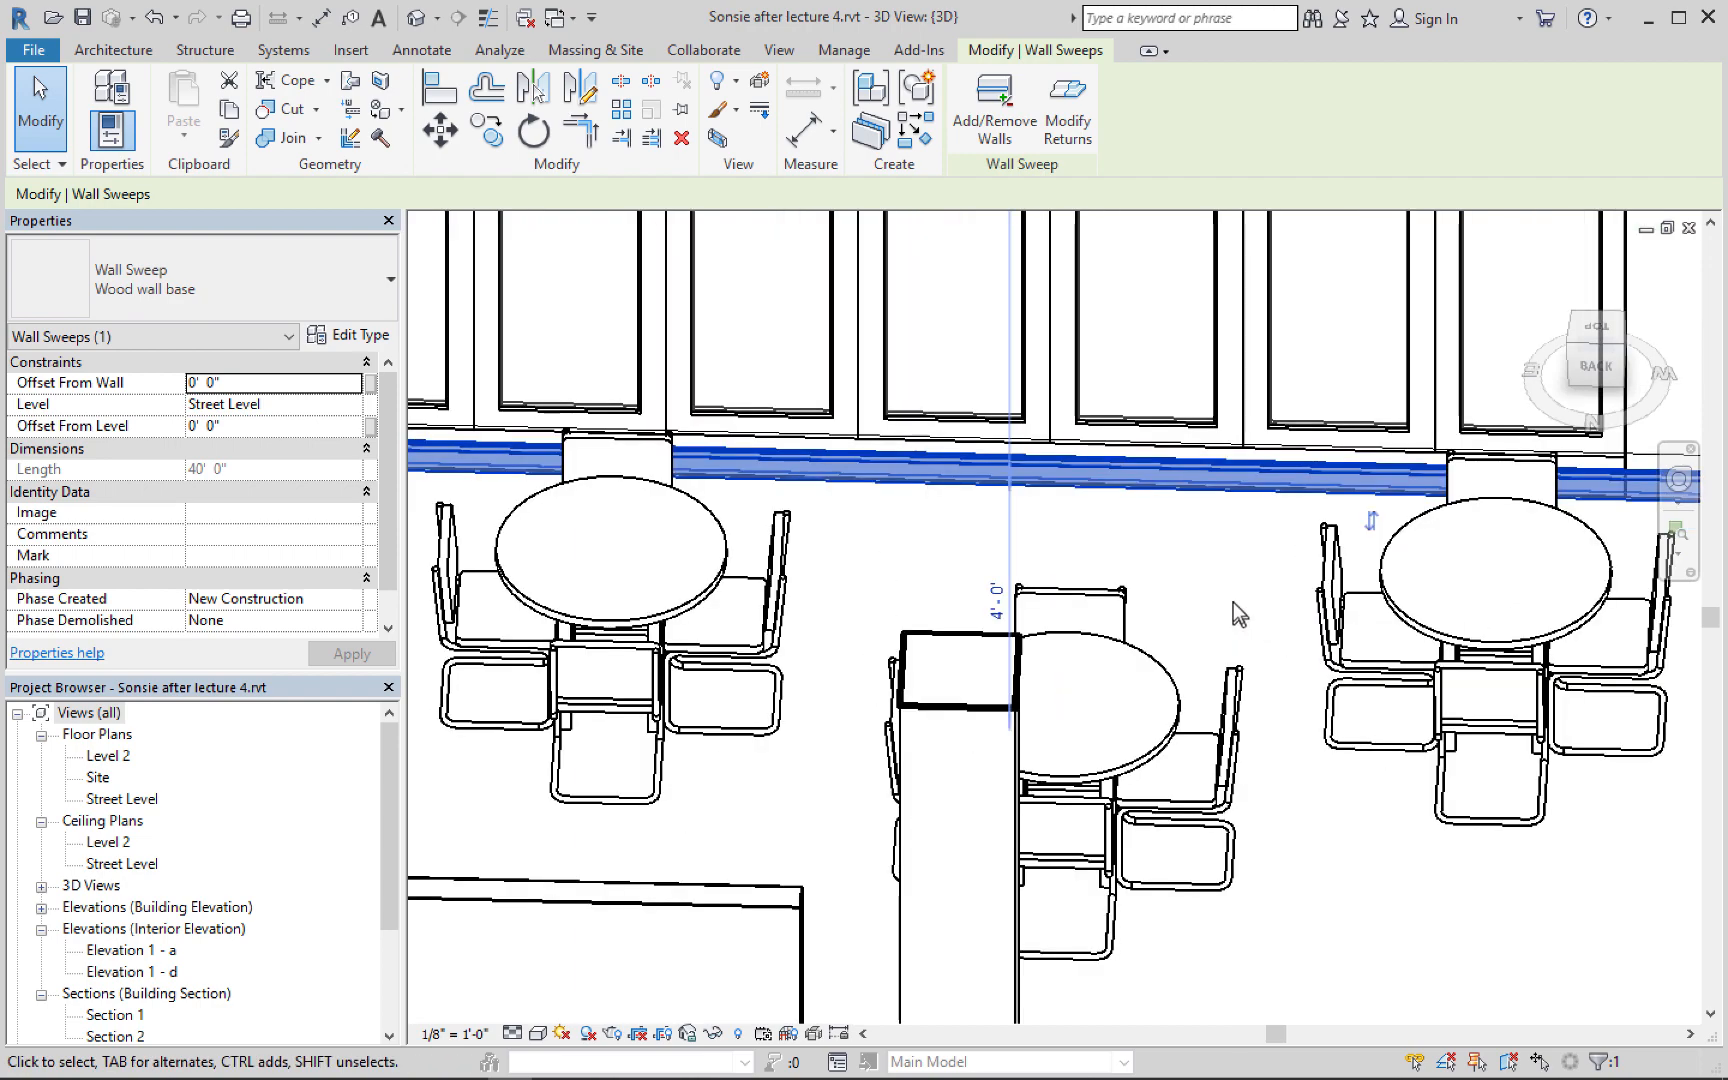
scroll(1112, 502, down, 5)
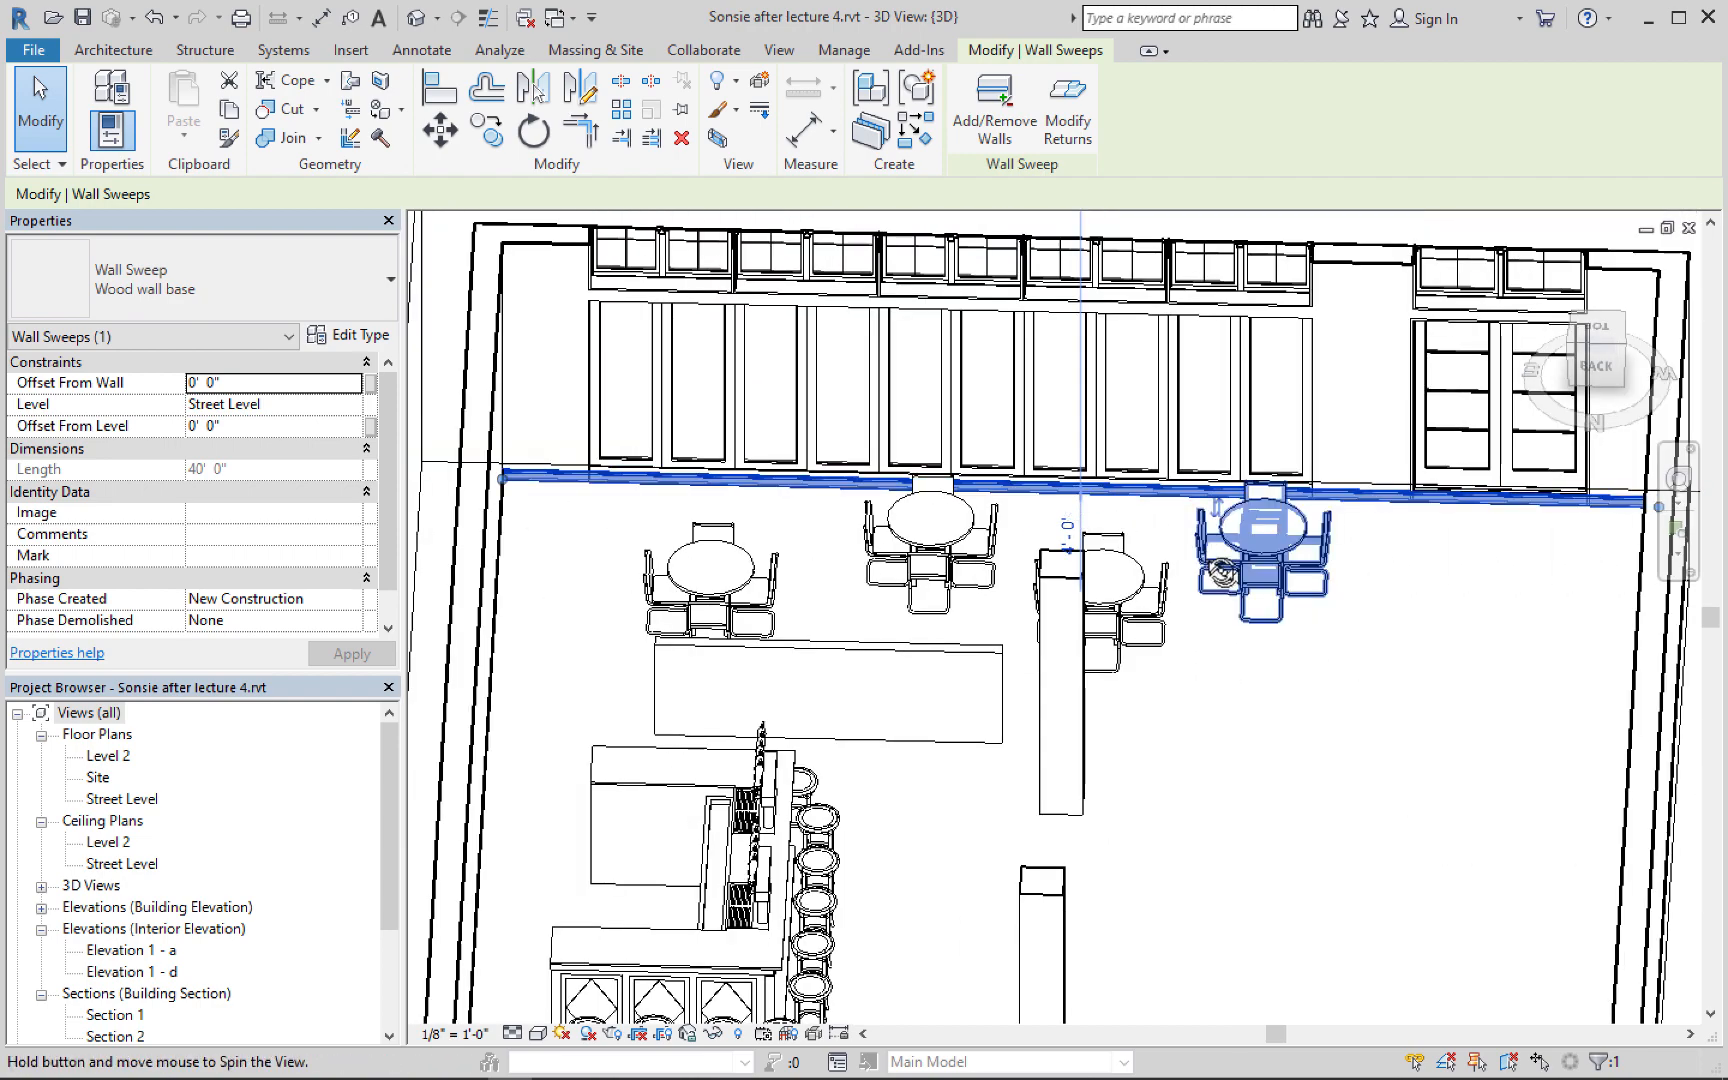
shift+middle_drag(1150, 518, 1294, 561)
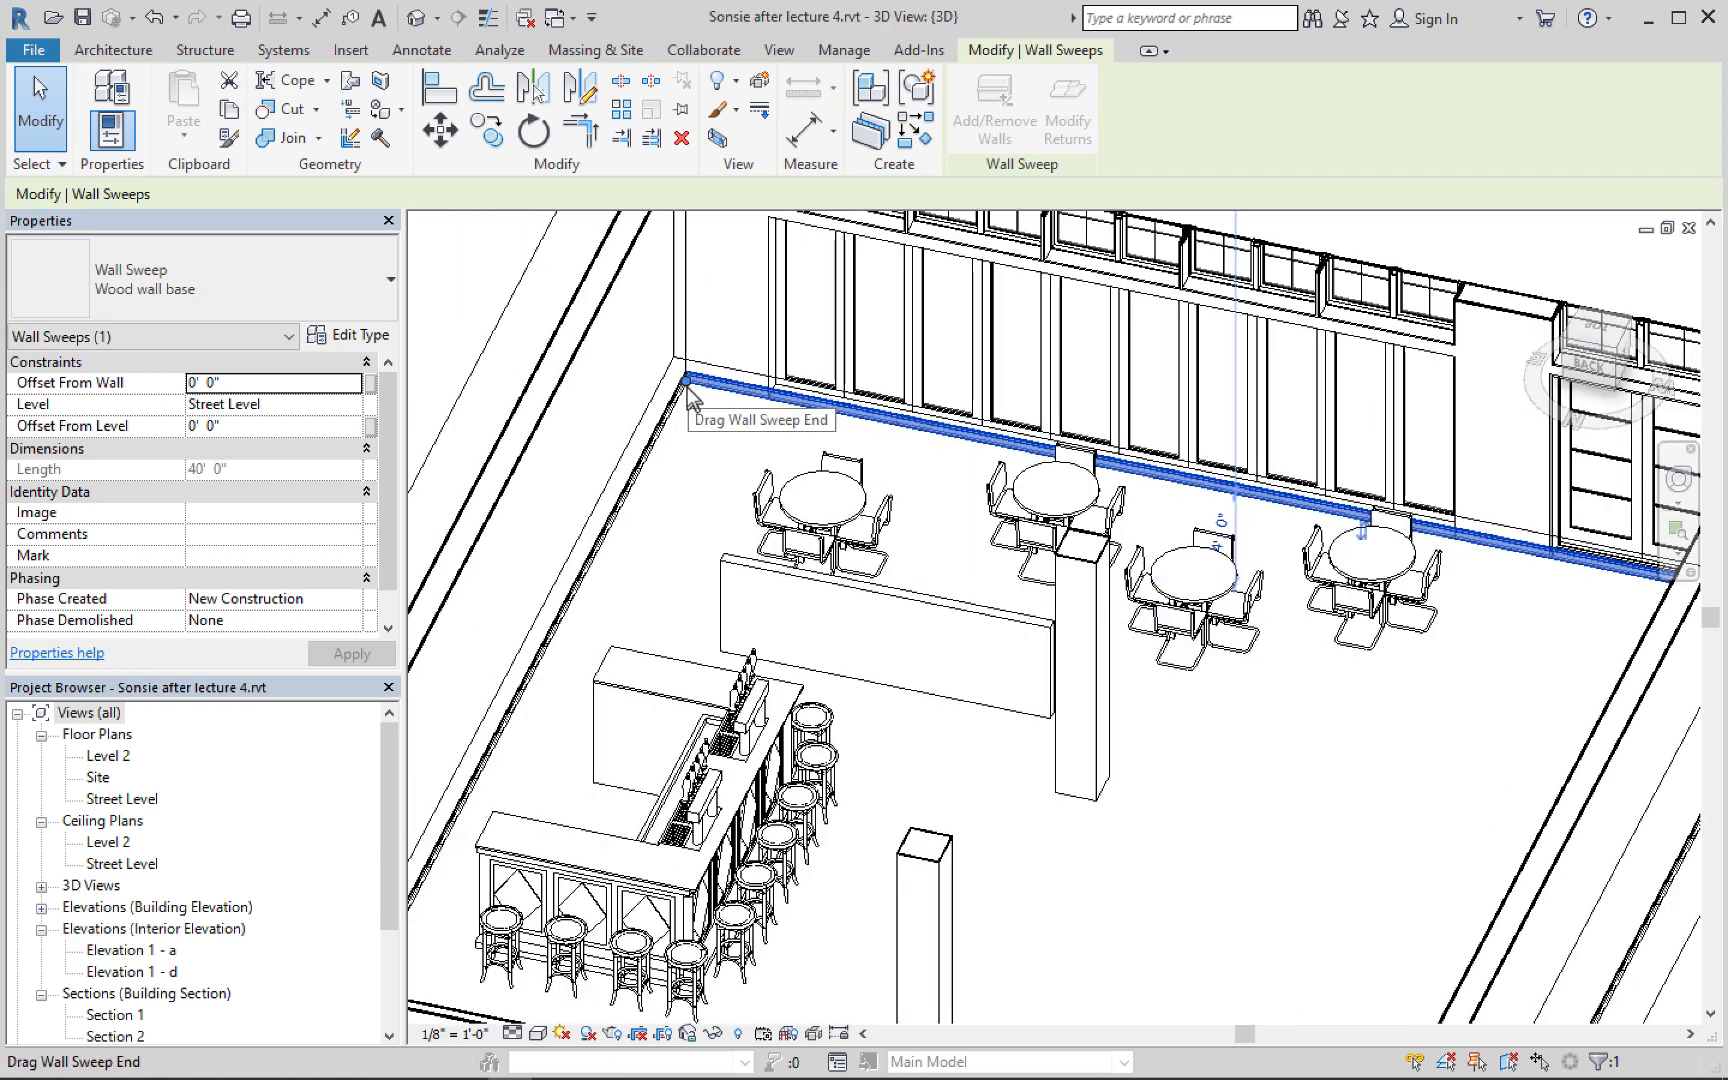
middle_drag(1218, 583, 1055, 563)
drag(1619, 593, 607, 376)
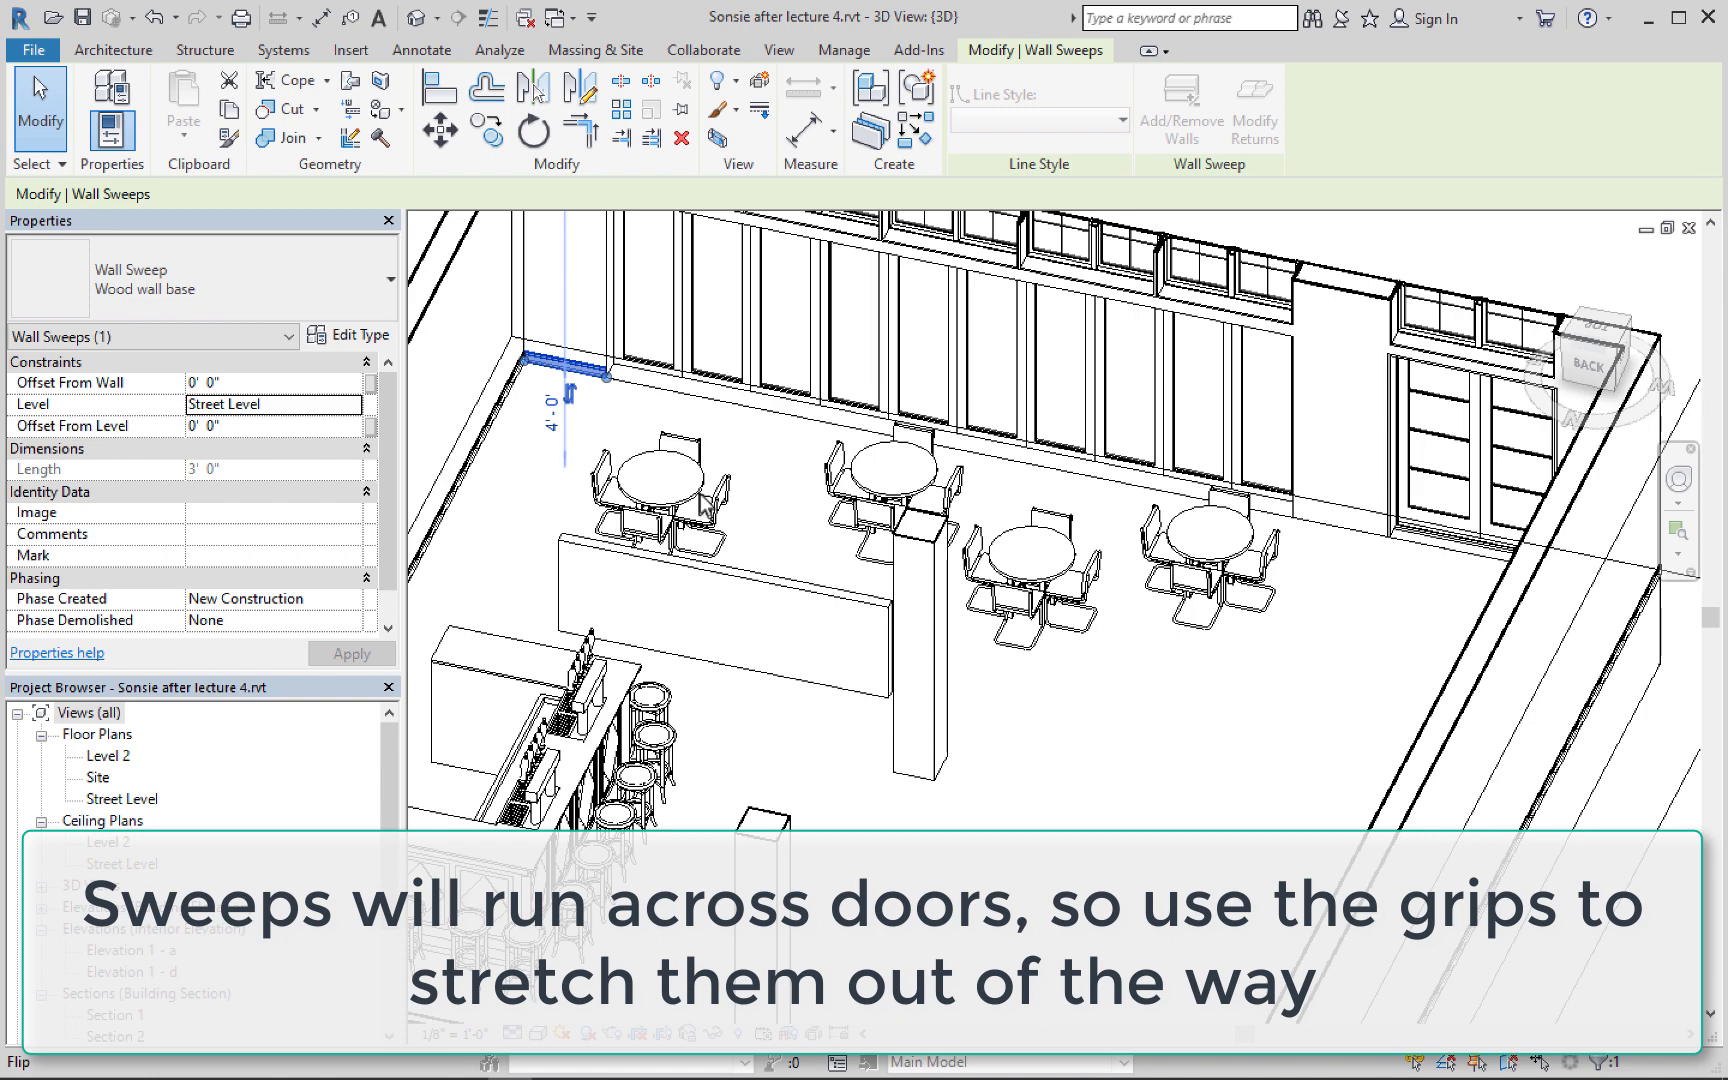
click(778, 487)
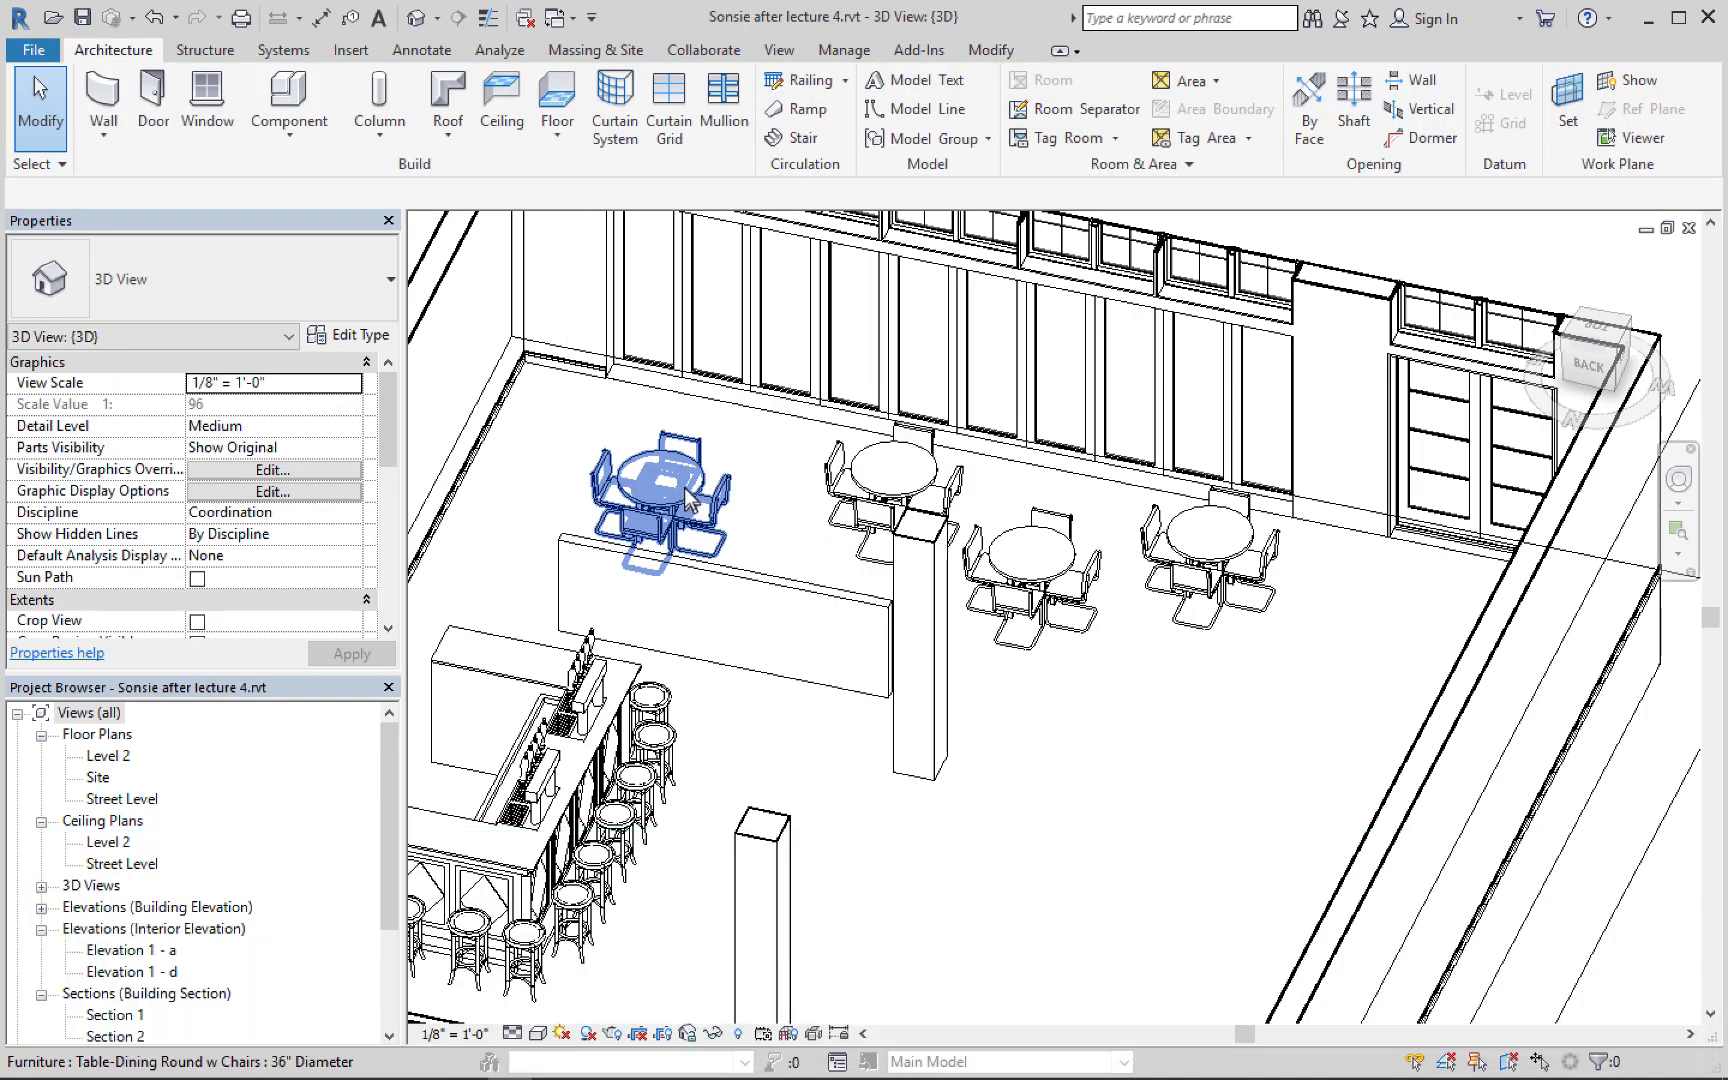
Select the Generic - 5" partition wall with two doors beside the stair and open its type's structure for editing
middle_drag(700, 482, 890, 372)
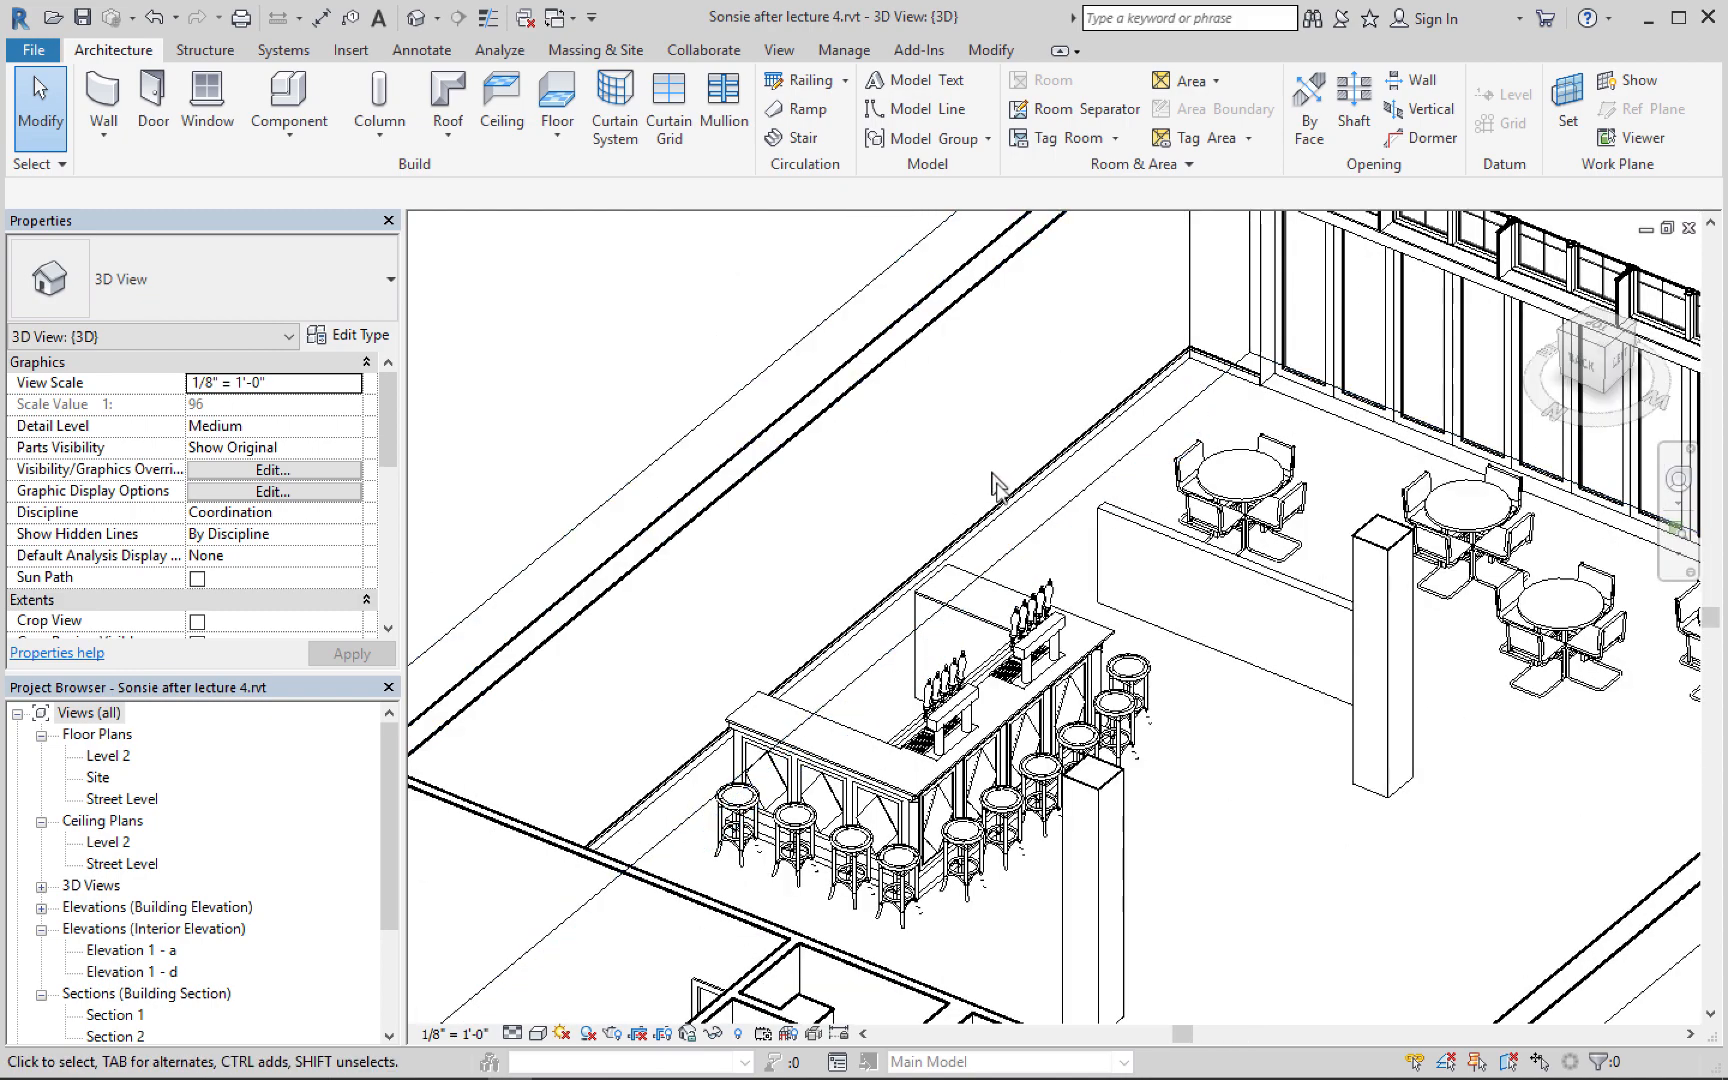
middle_drag(1127, 634, 1117, 745)
middle_drag(1016, 516, 1034, 652)
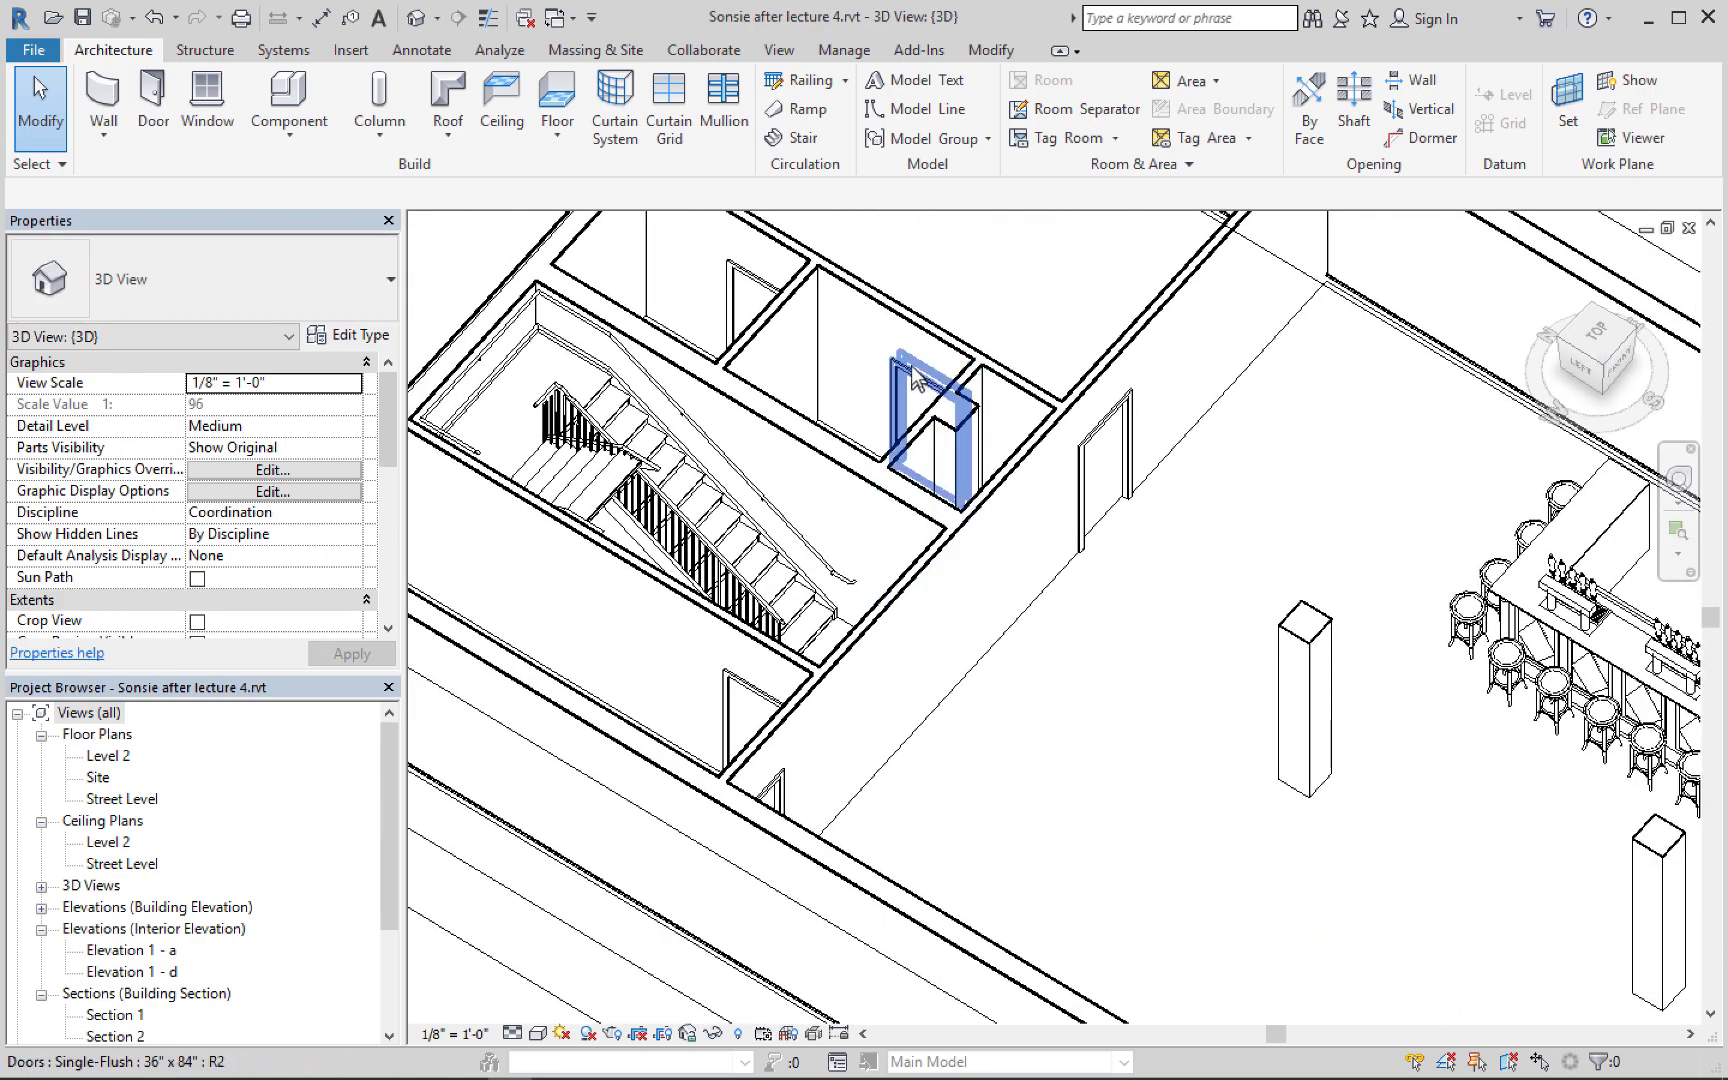
click(903, 322)
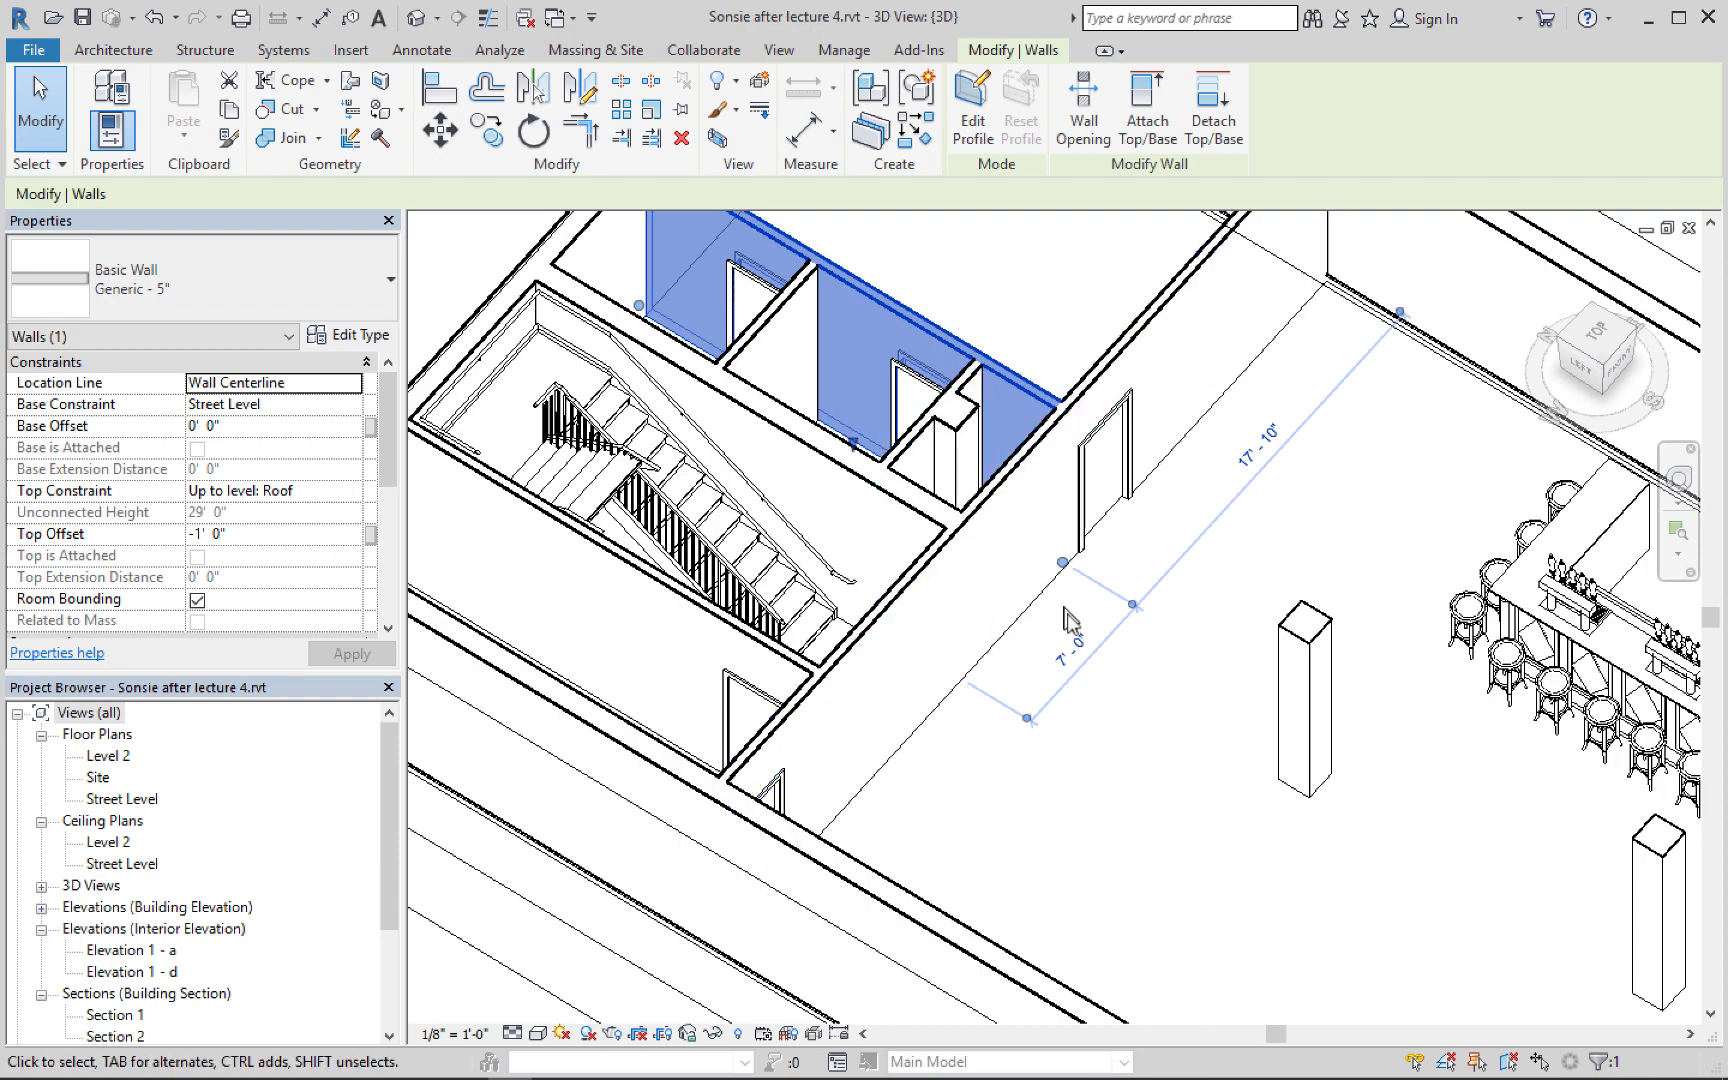
mouse_move(1072, 622)
shift+middle_down()
mouse_move(1053, 633)
mouse_move(1041, 617)
shift+middle_up()
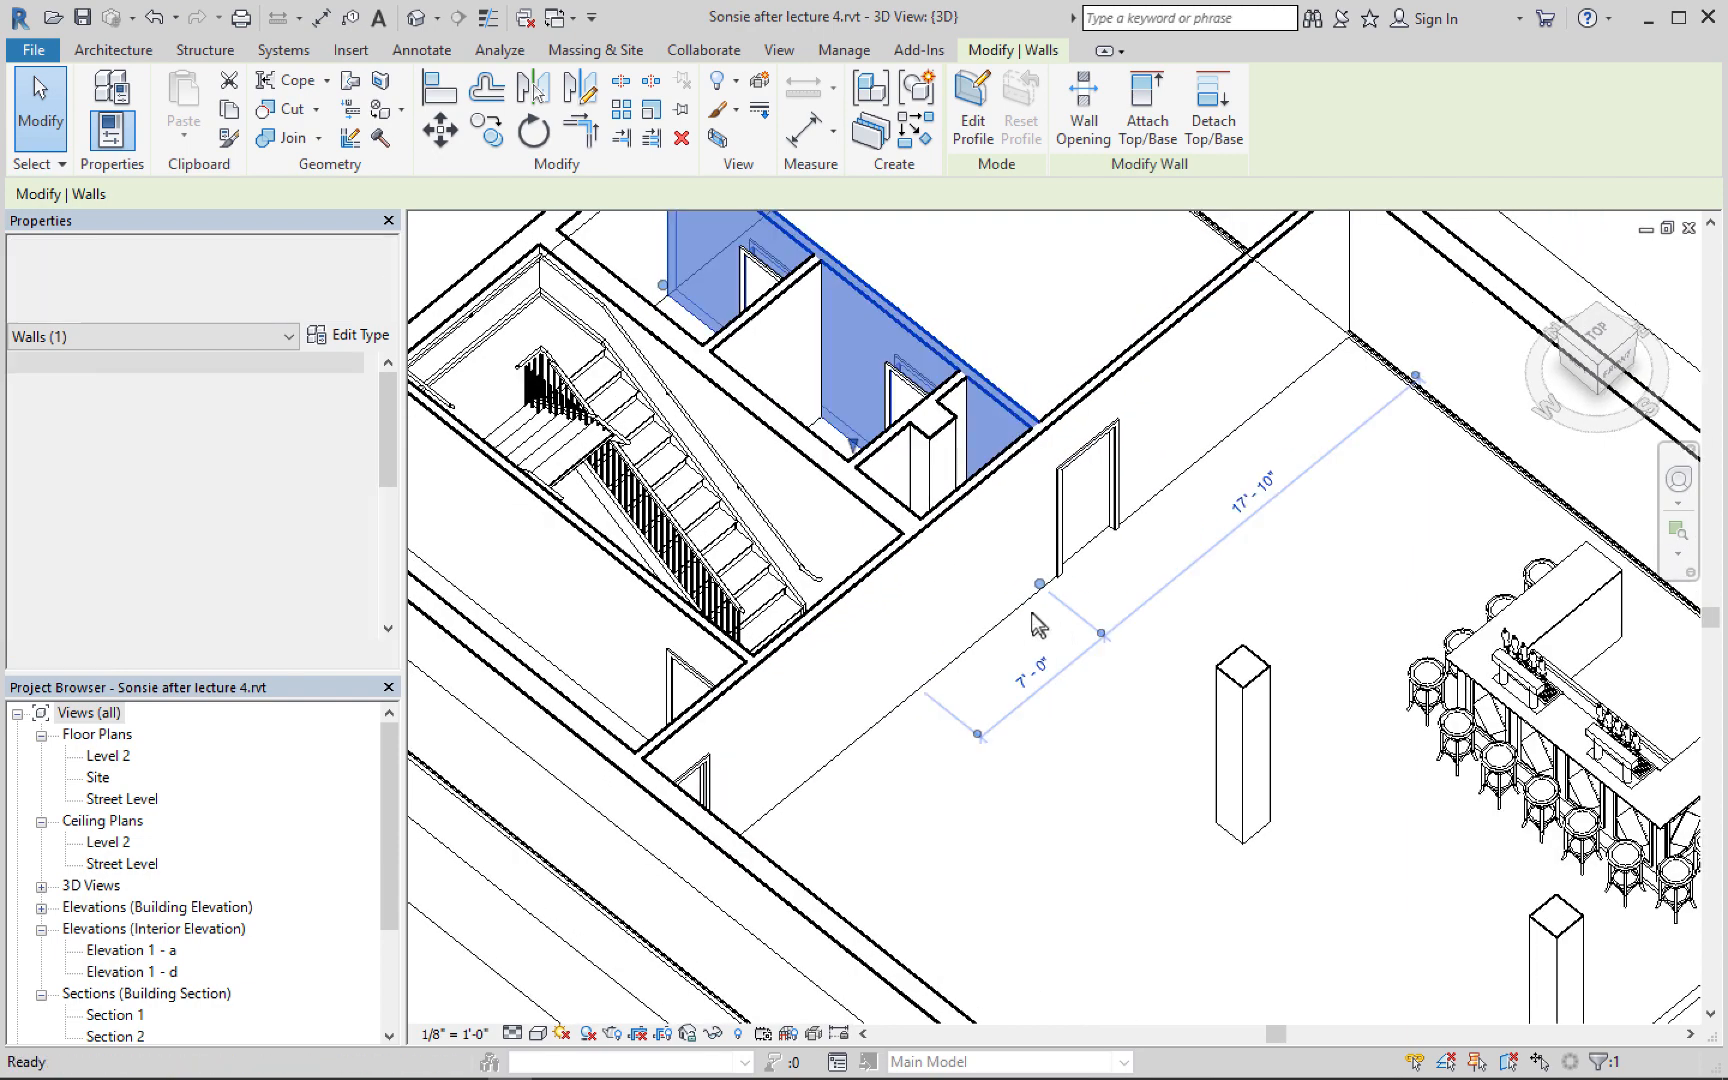
middle_drag(921, 508, 566, 638)
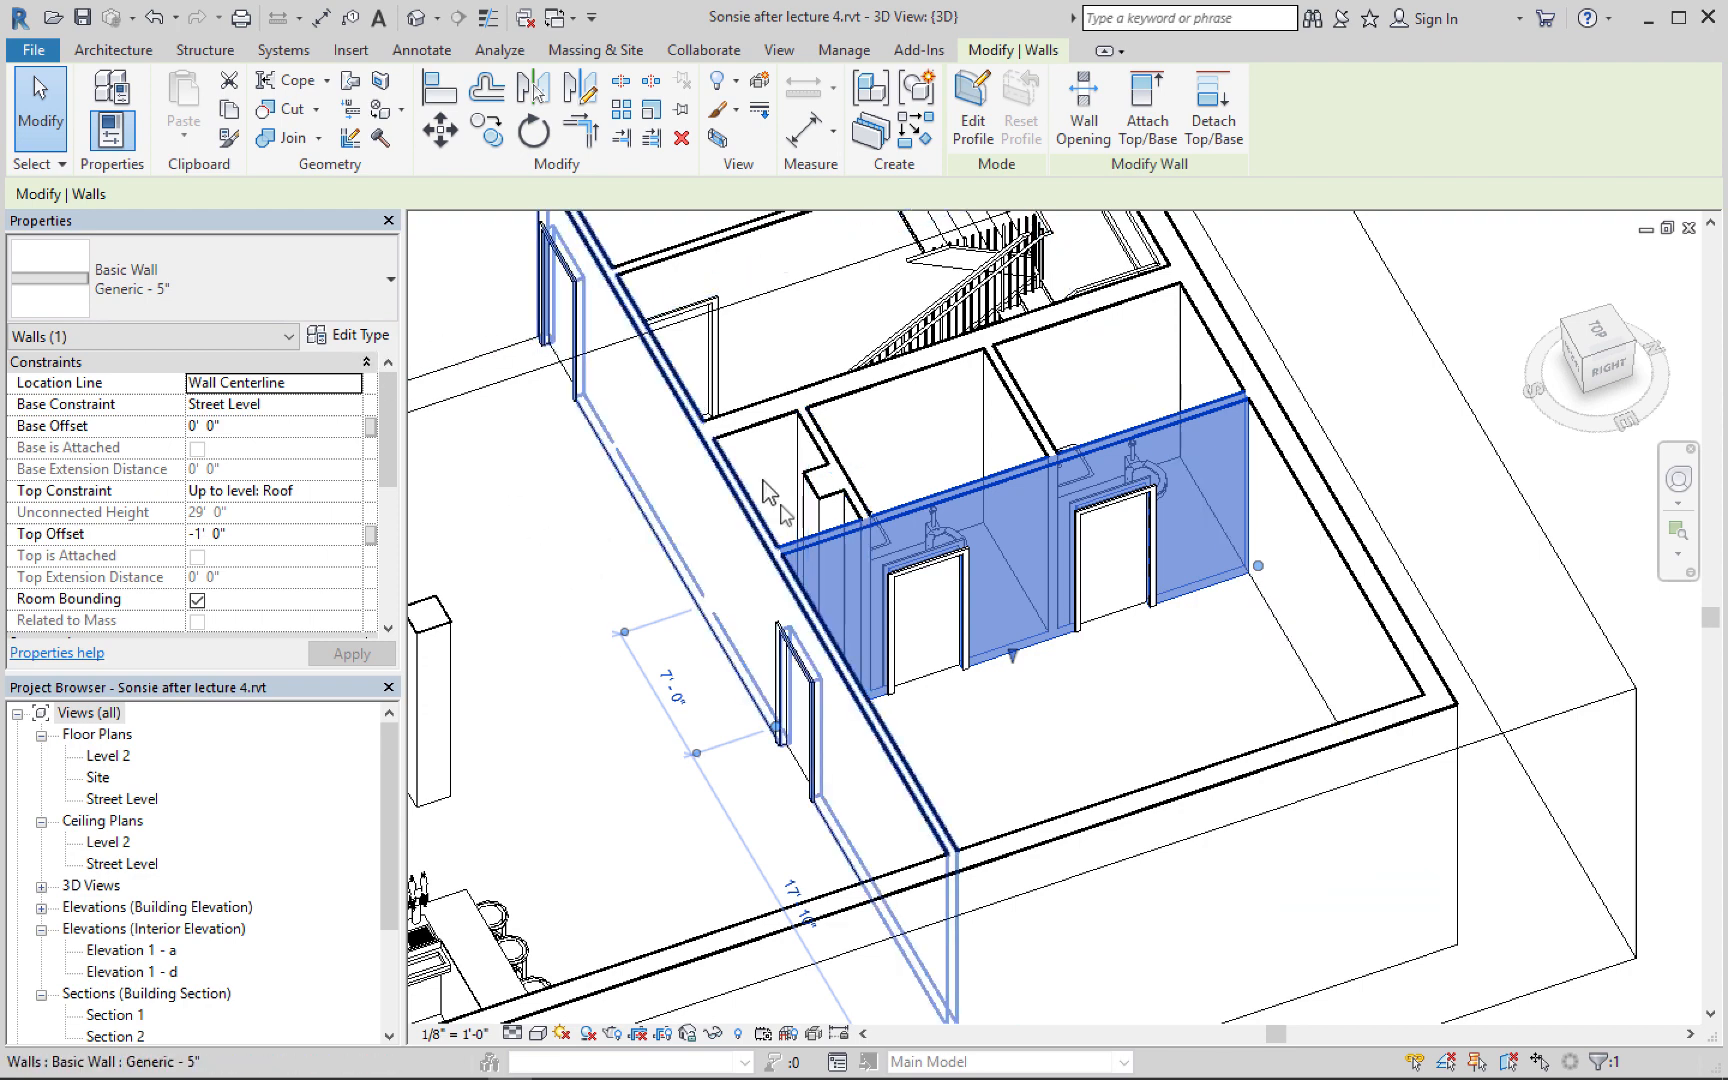
click(360, 336)
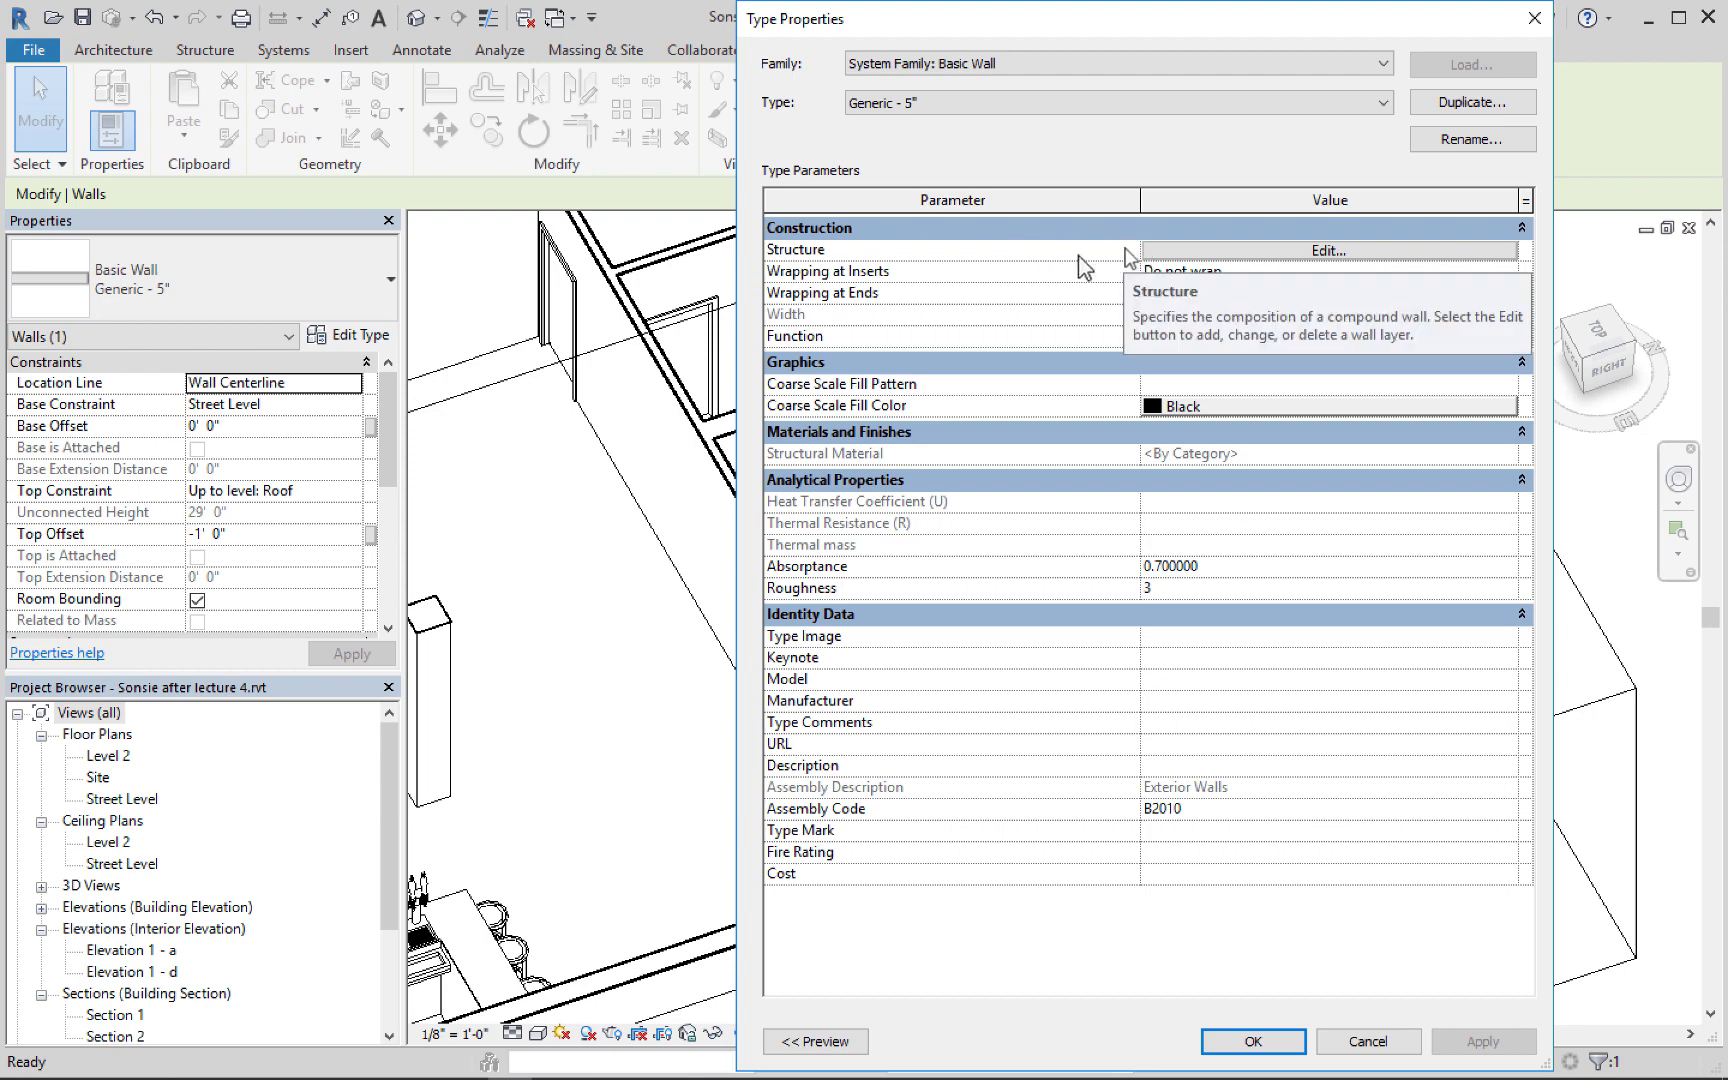
click(1195, 250)
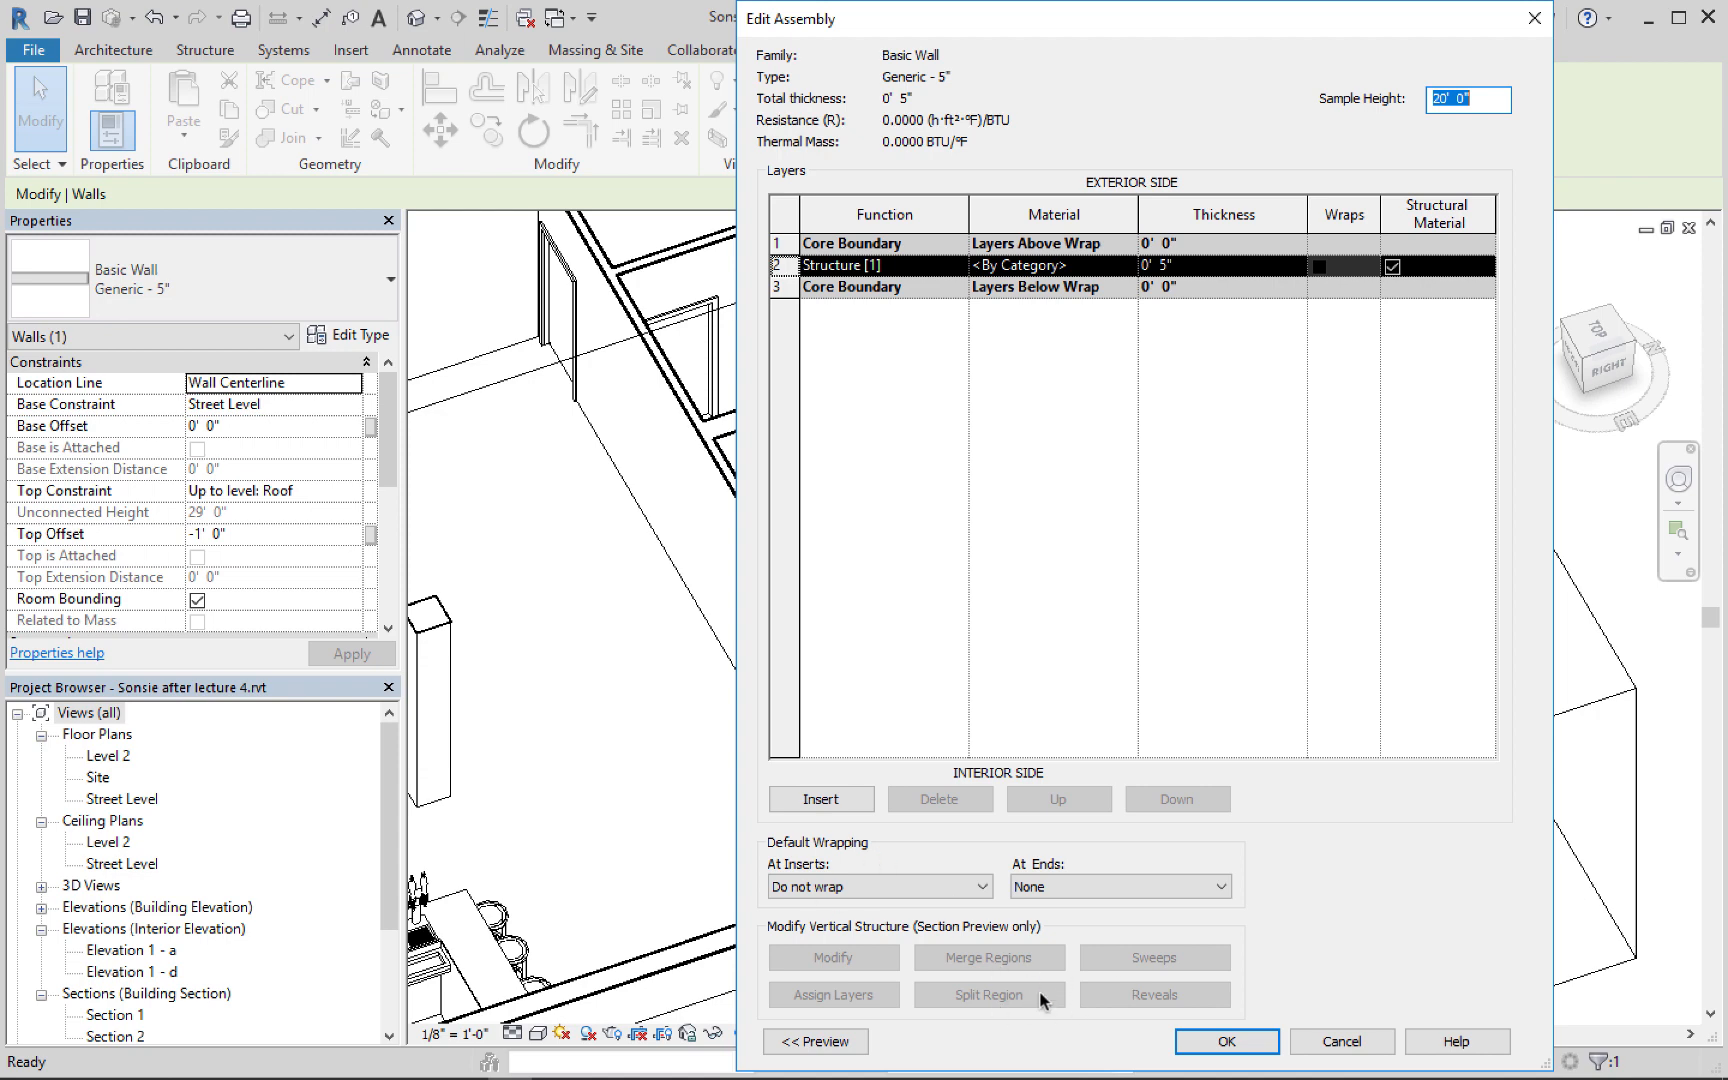
Preview the Generic - 5" wall assembly in section, framed on the lower end of the wall
click(810, 1041)
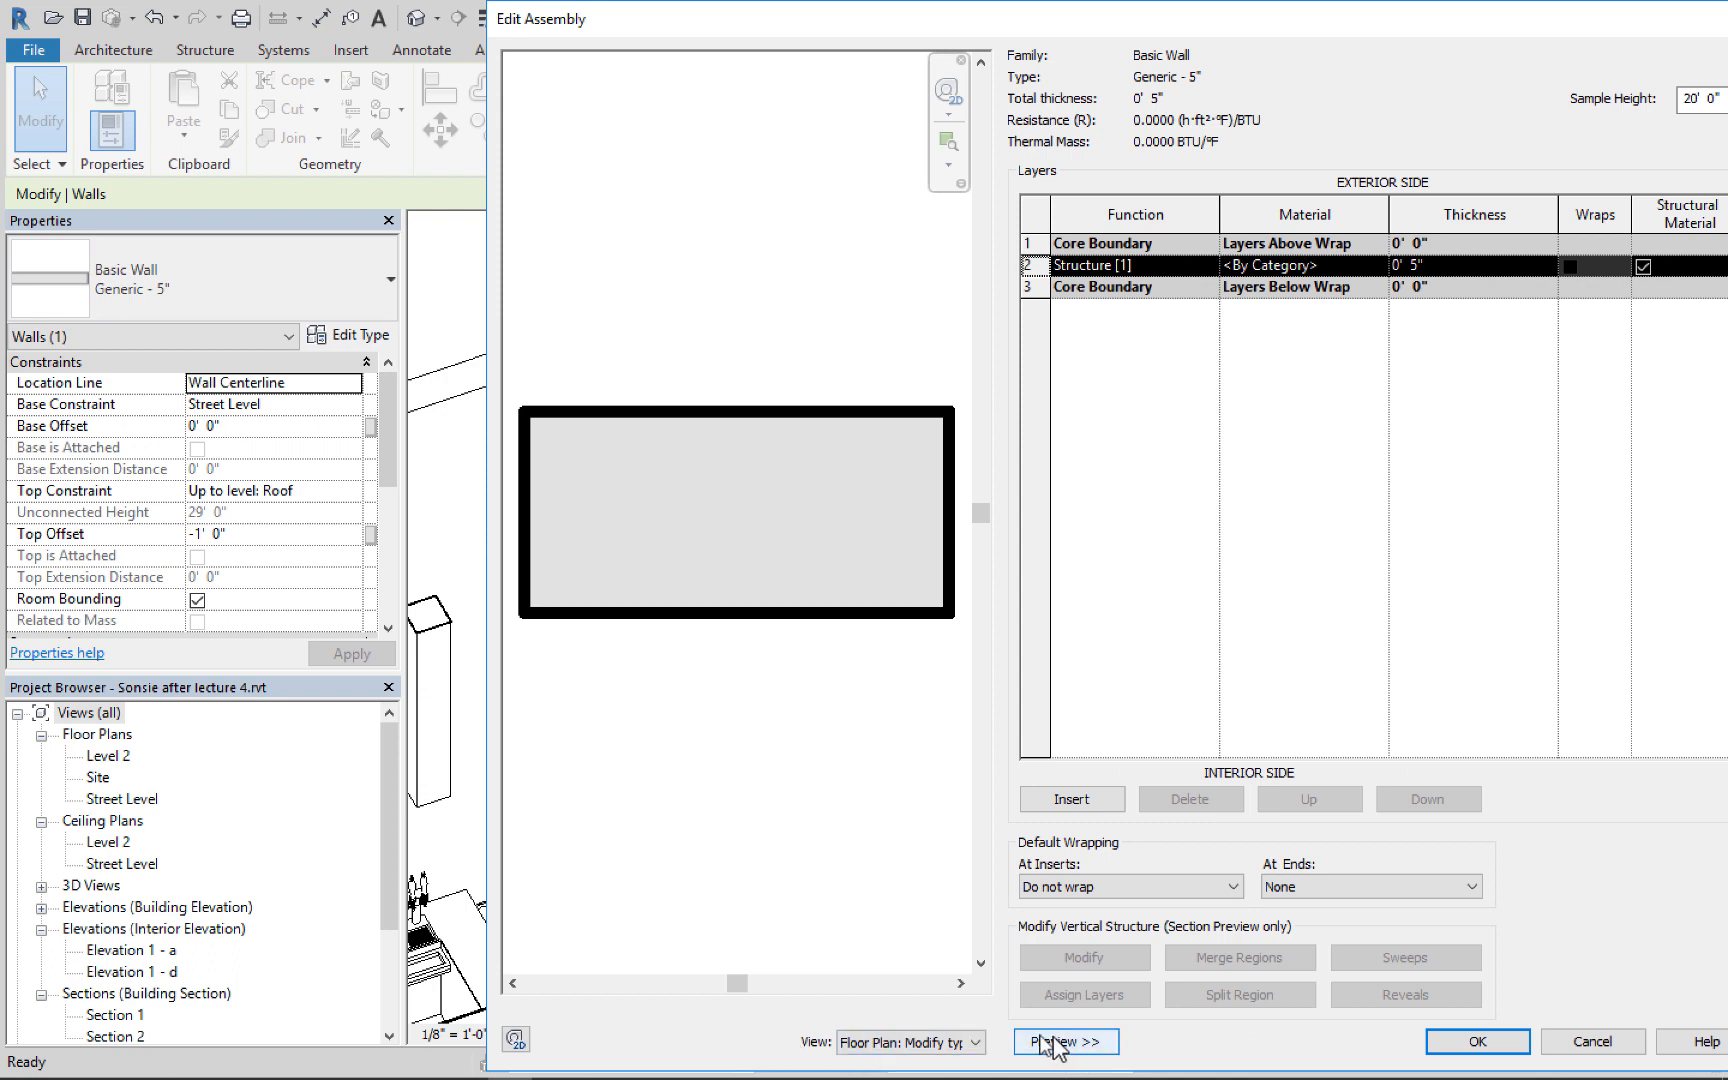
click(972, 1042)
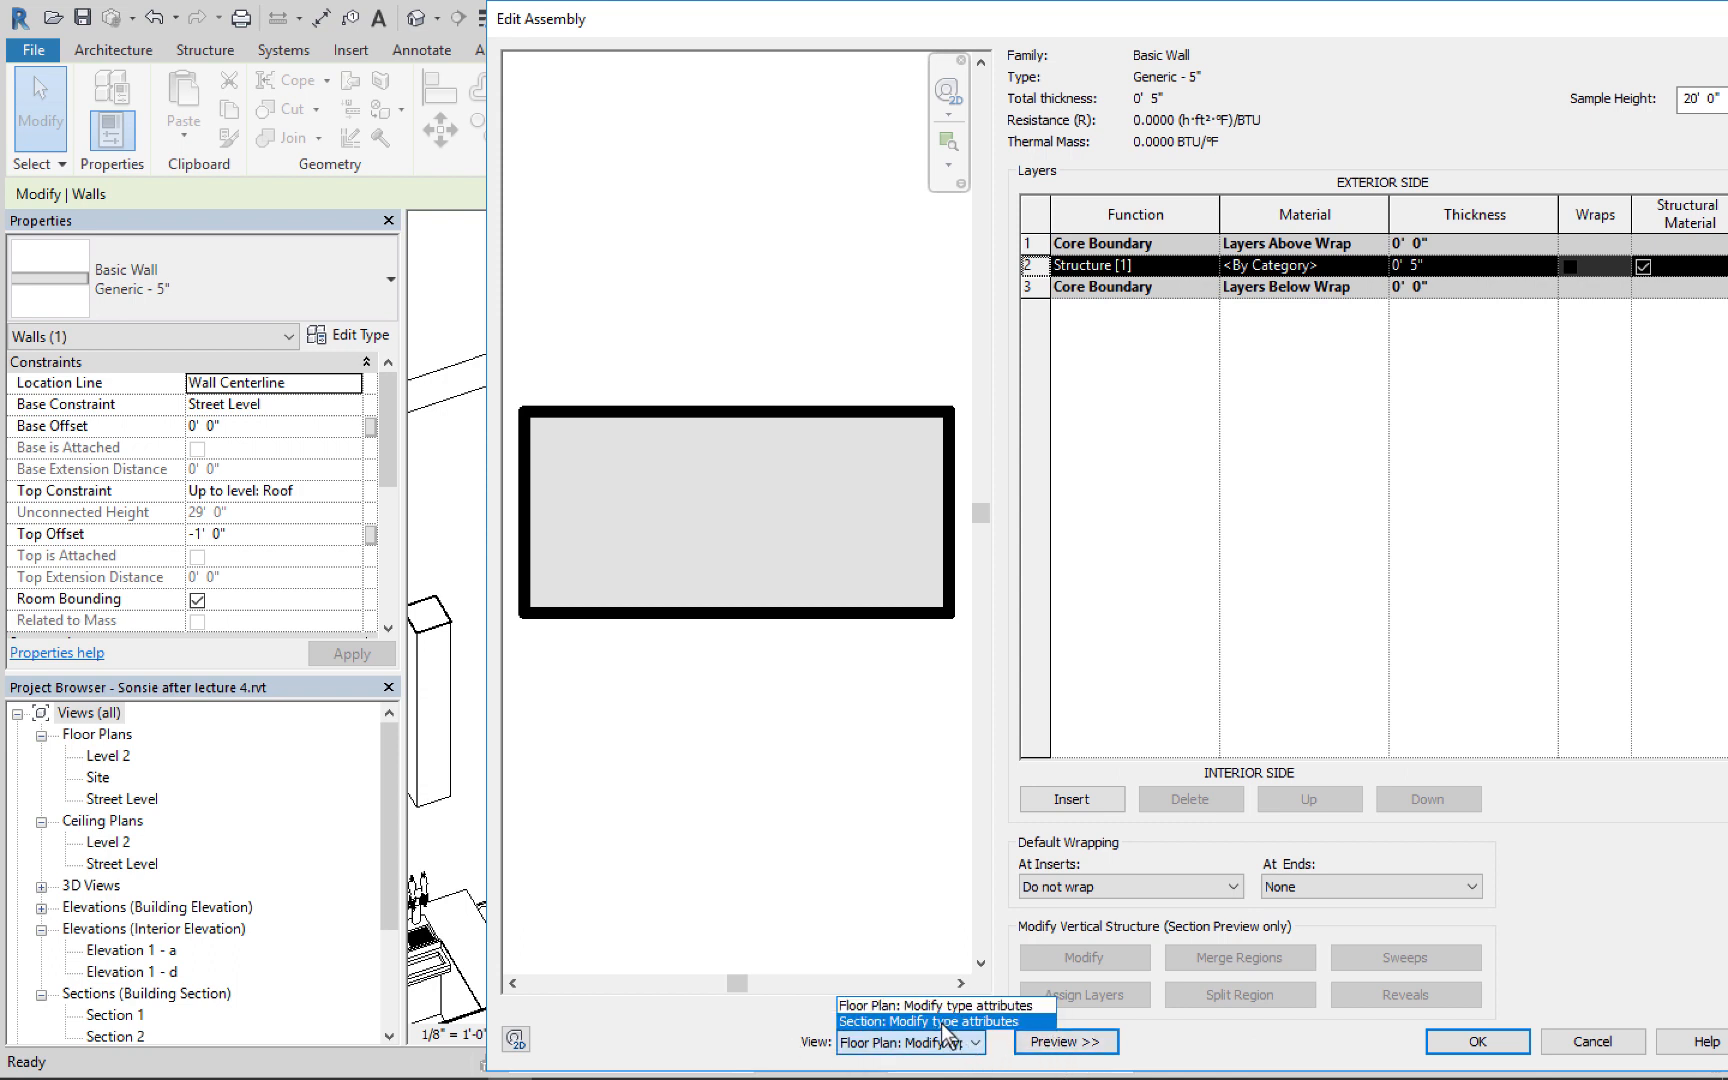
click(941, 1021)
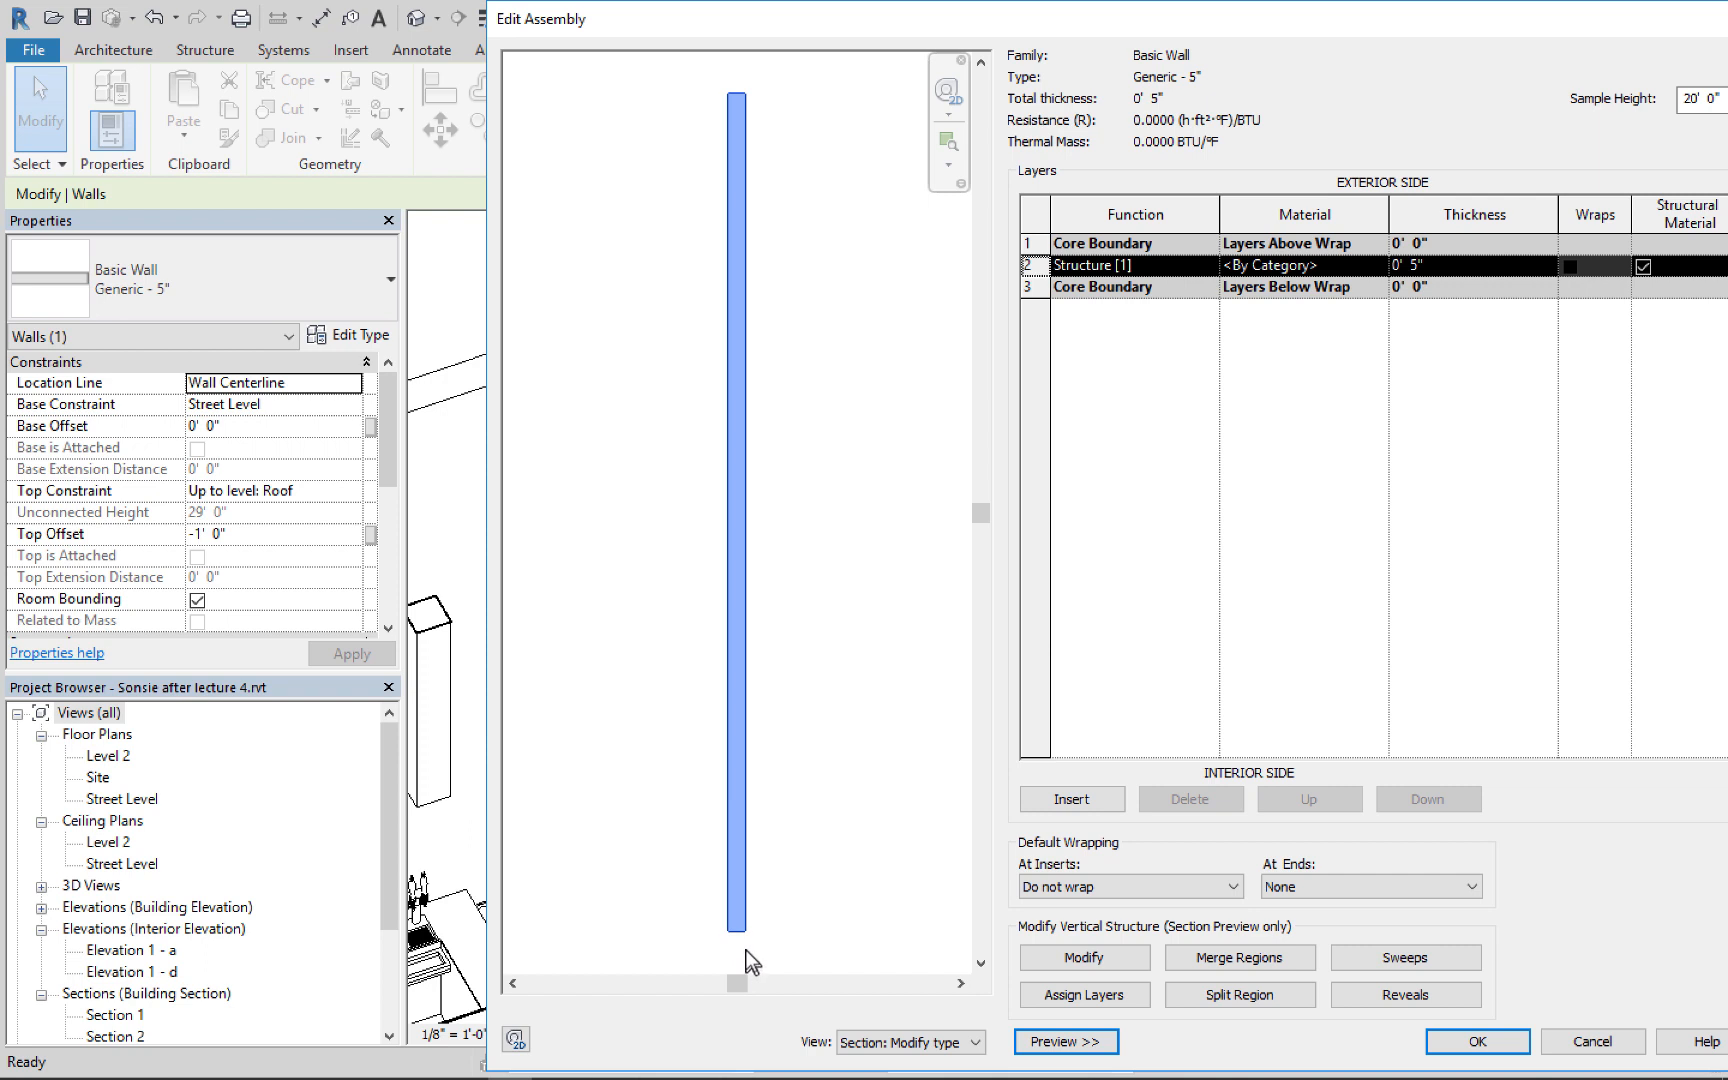
scroll(748, 955, up, 2)
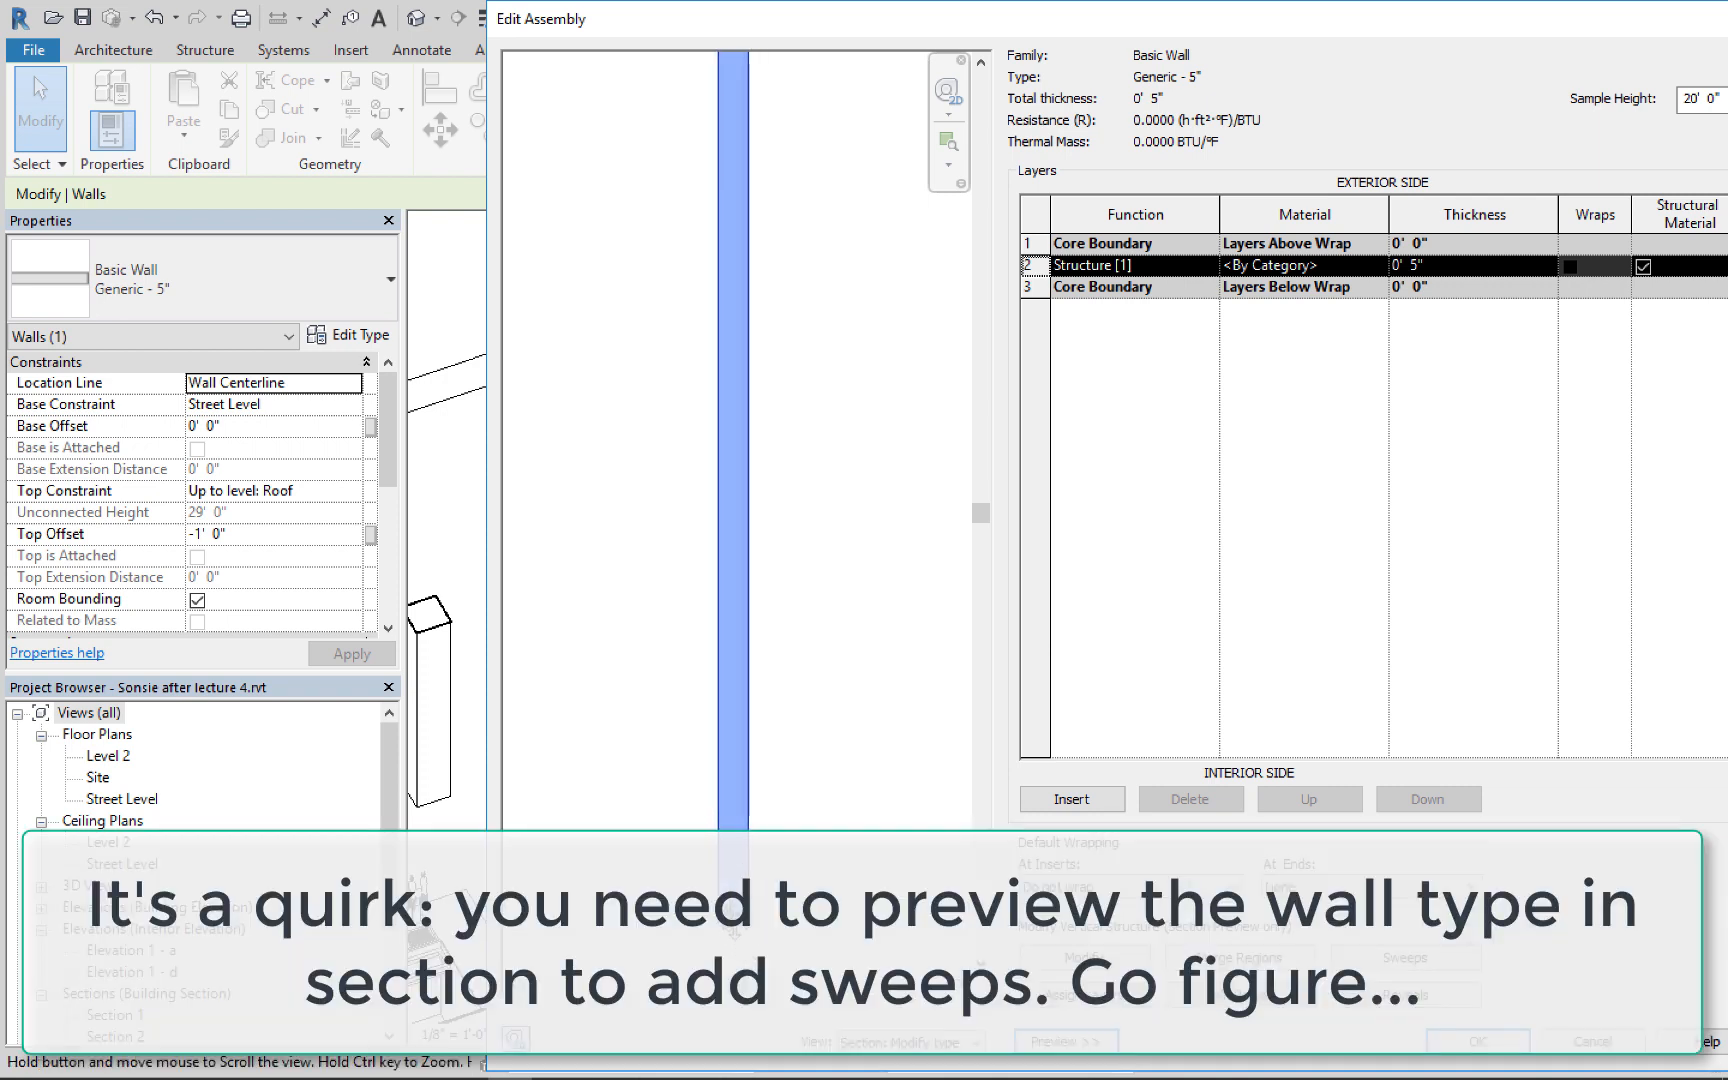
middle_drag(733, 928, 701, 868)
scroll(692, 848, up, 1)
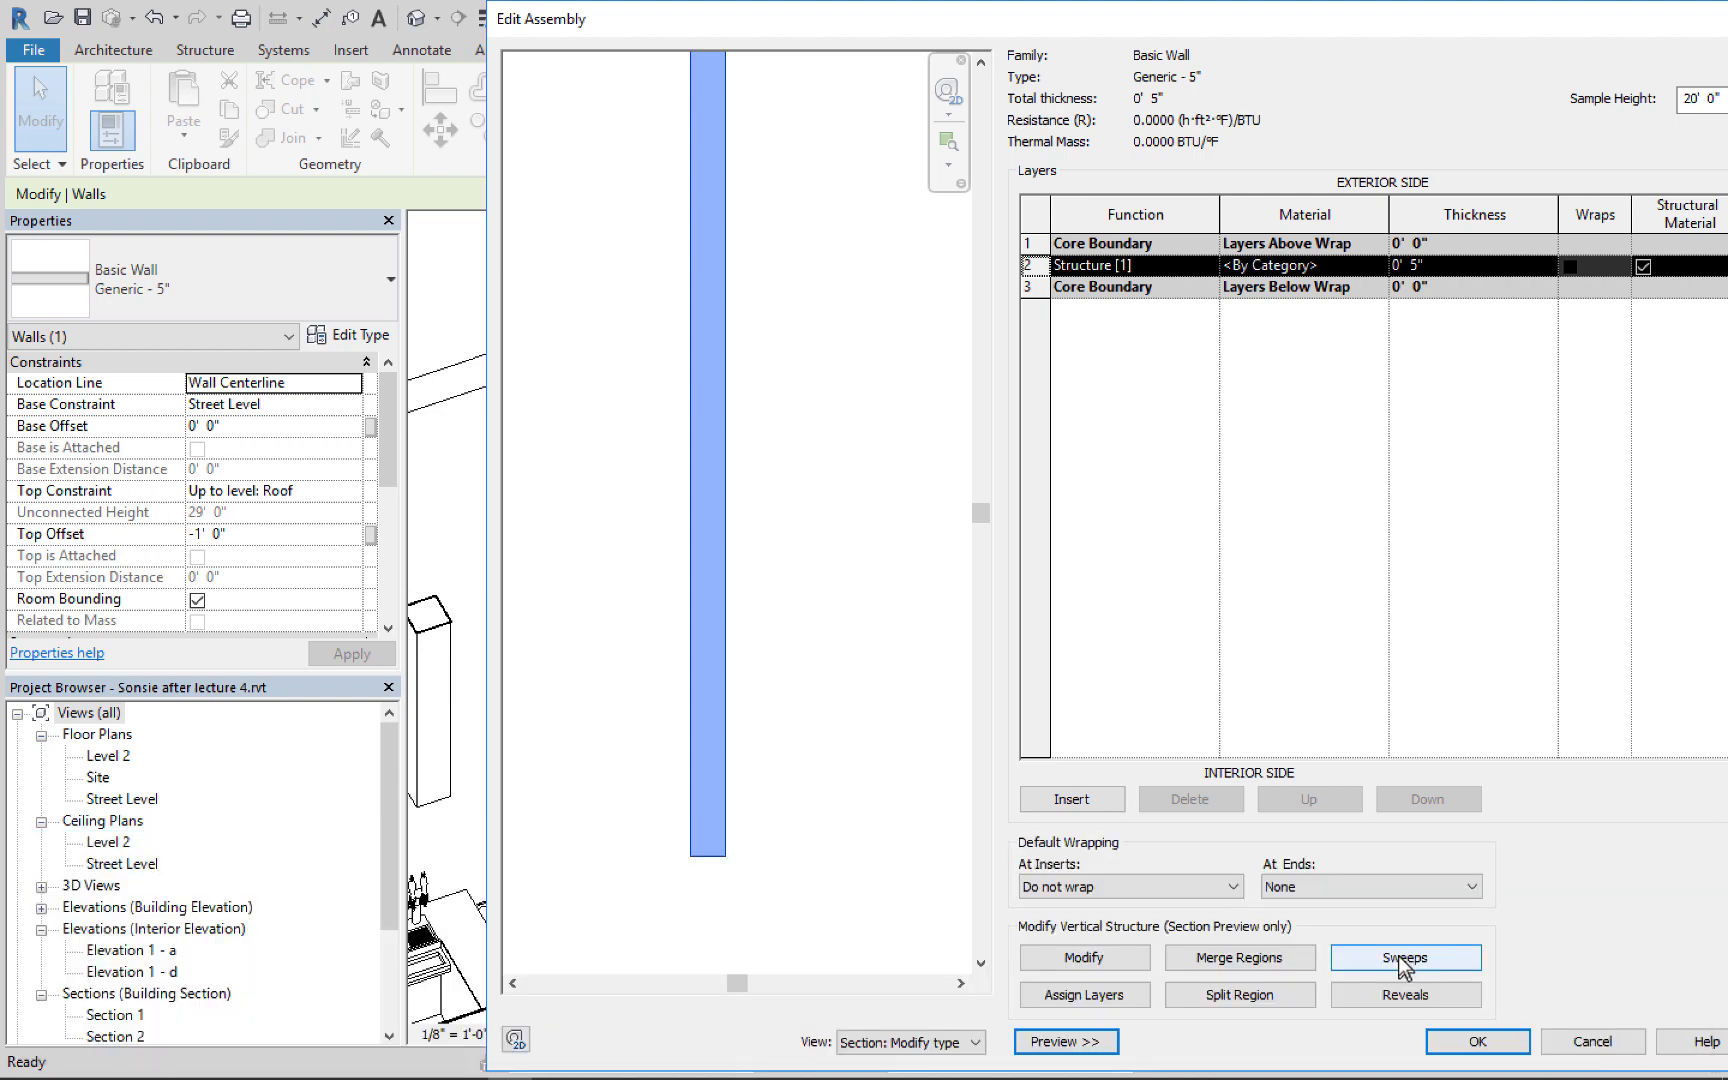
Add a wall sweep to the Generic - 5" assembly with the profile Base 1 : 5 1/2" x 5/8"
click(1404, 958)
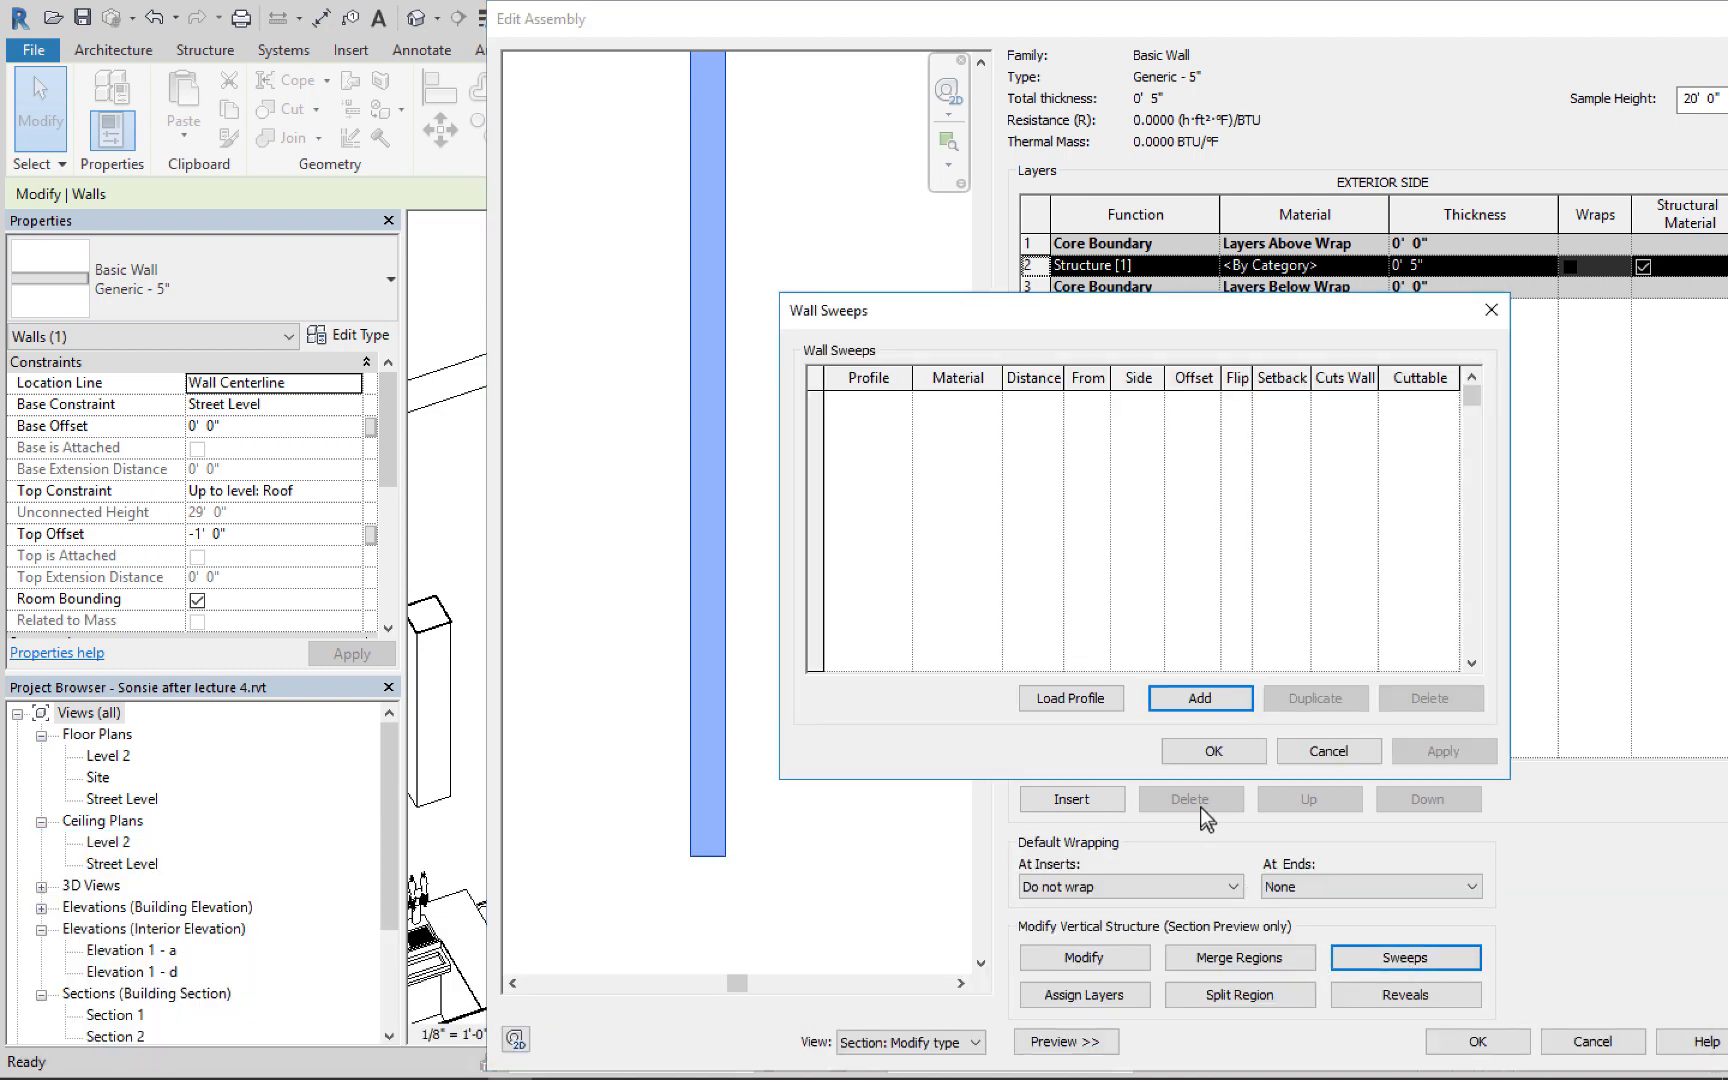
mouse_move(961, 311)
mouse_down()
mouse_move(975, 323)
mouse_move(955, 348)
mouse_up()
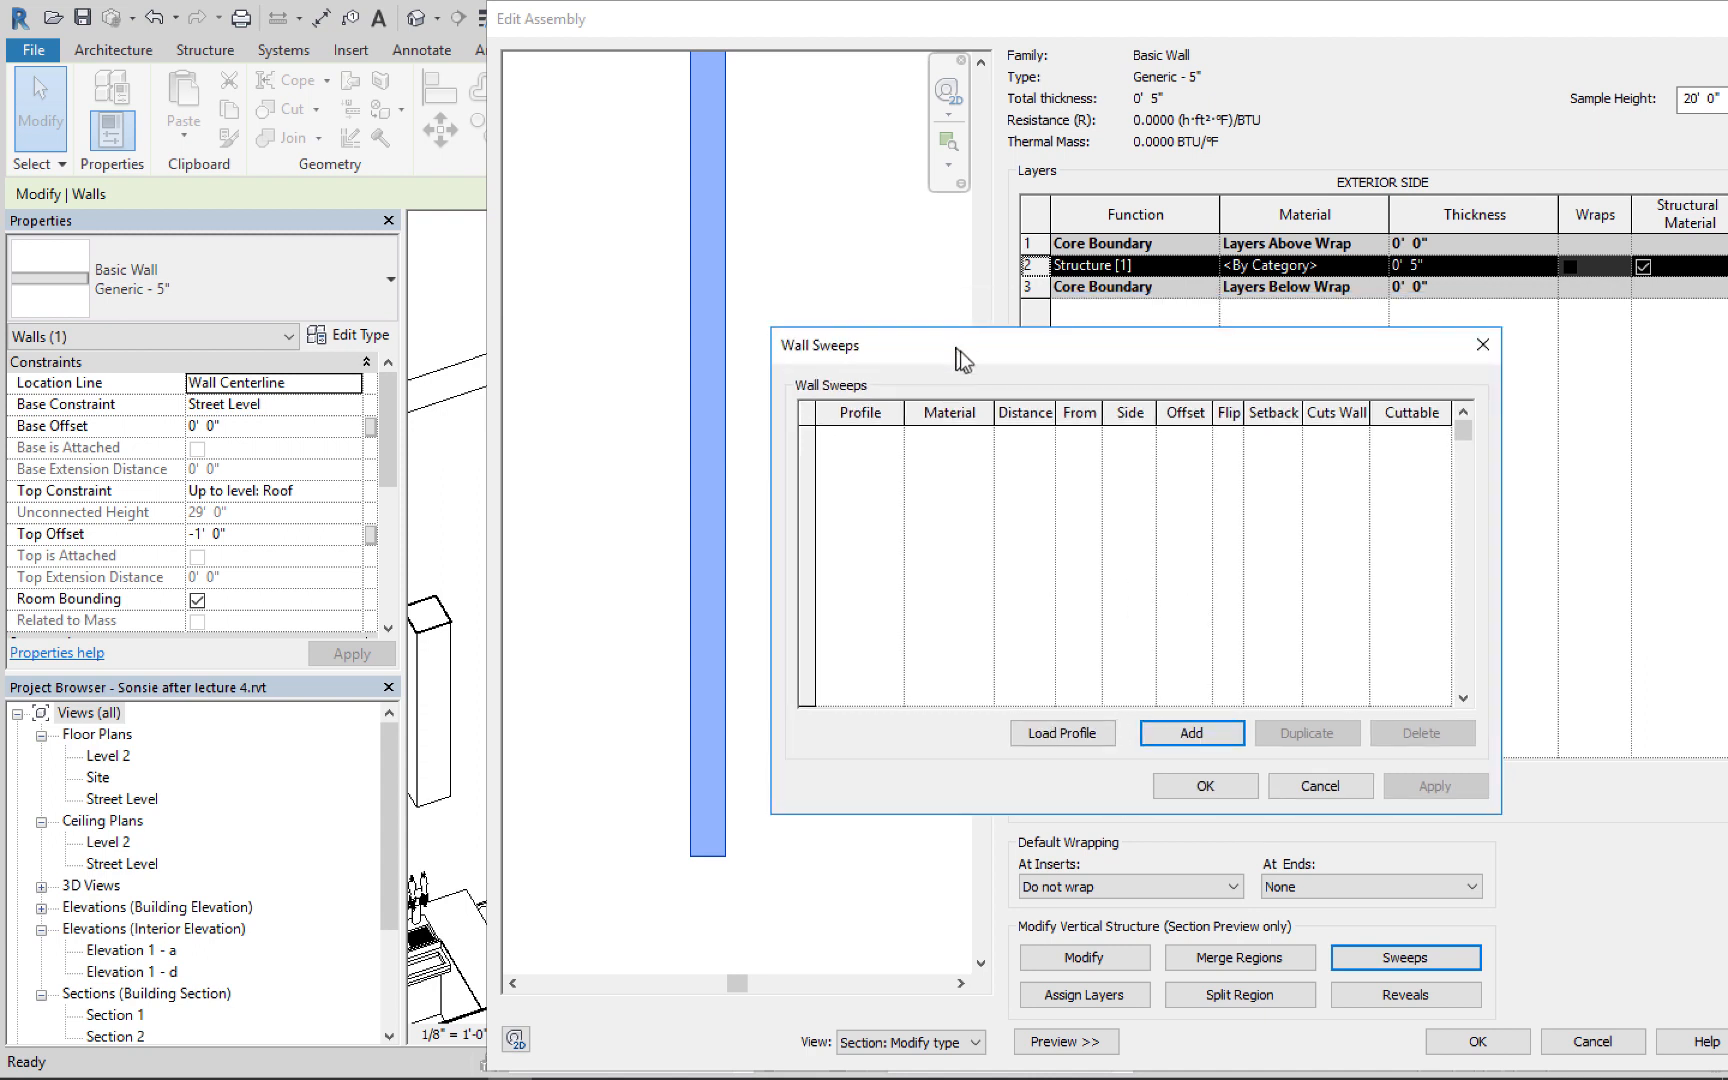
click(1187, 736)
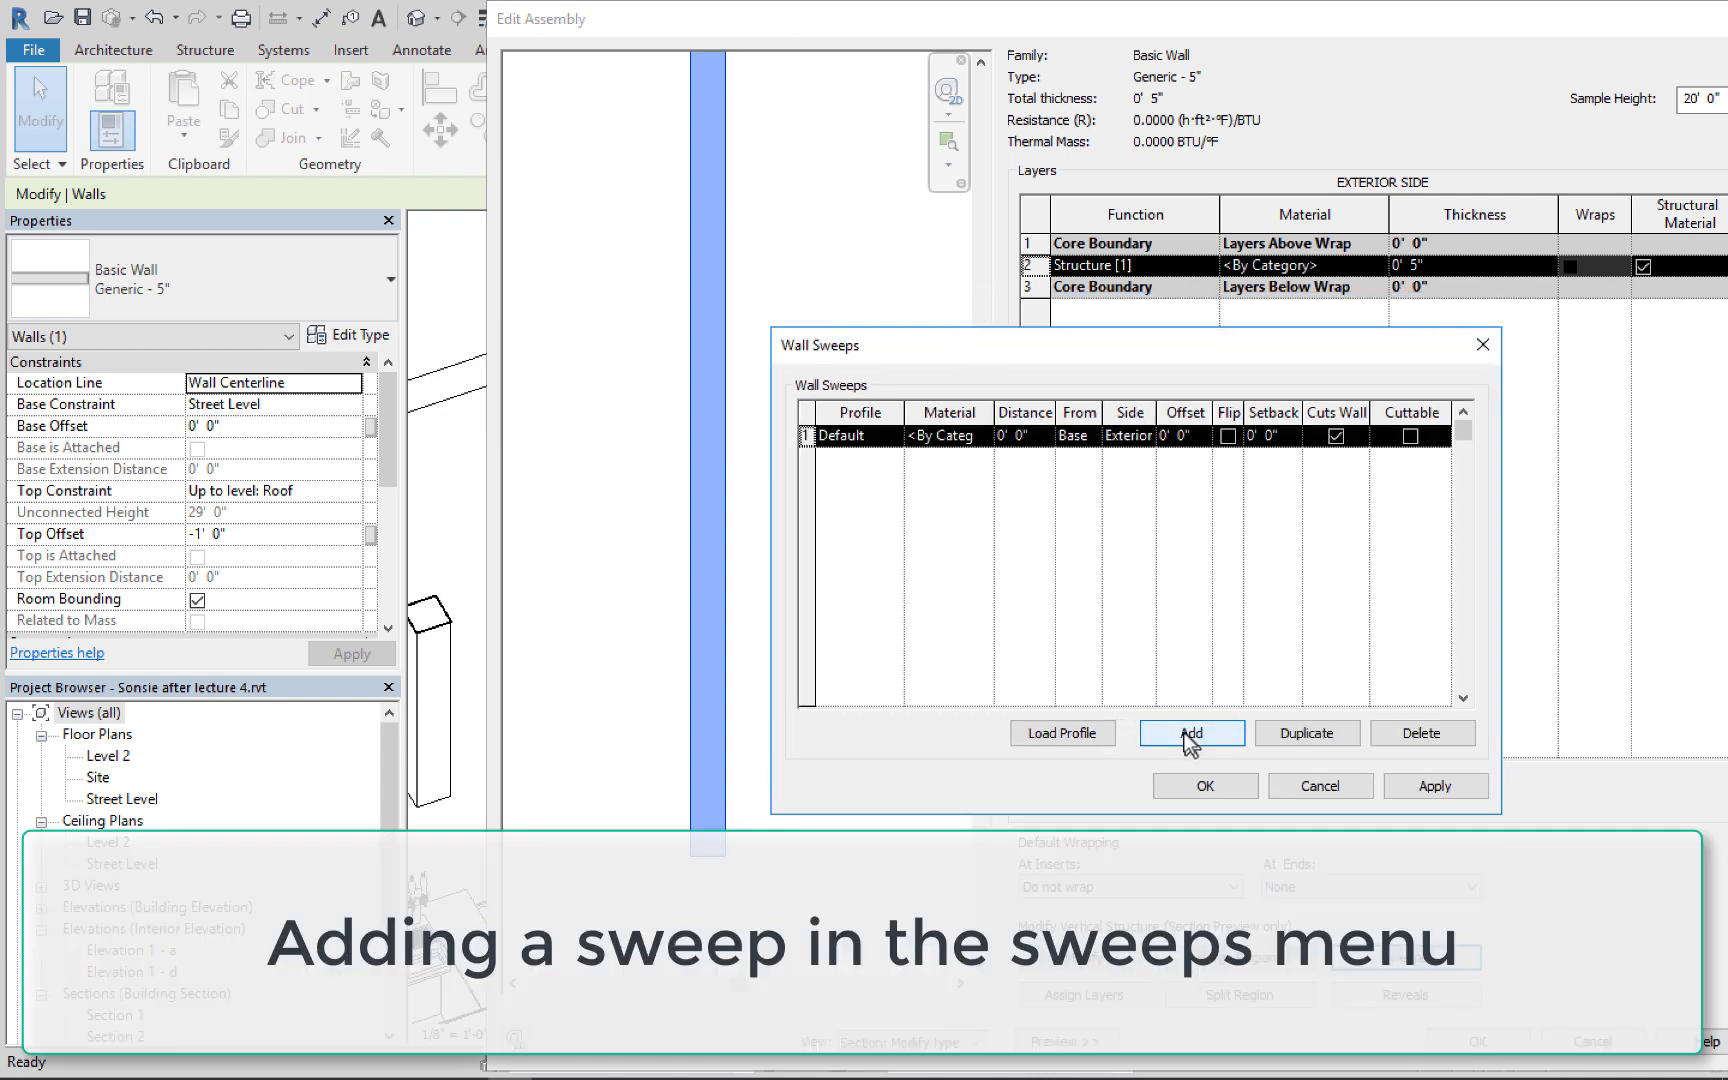
click(882, 438)
click(891, 437)
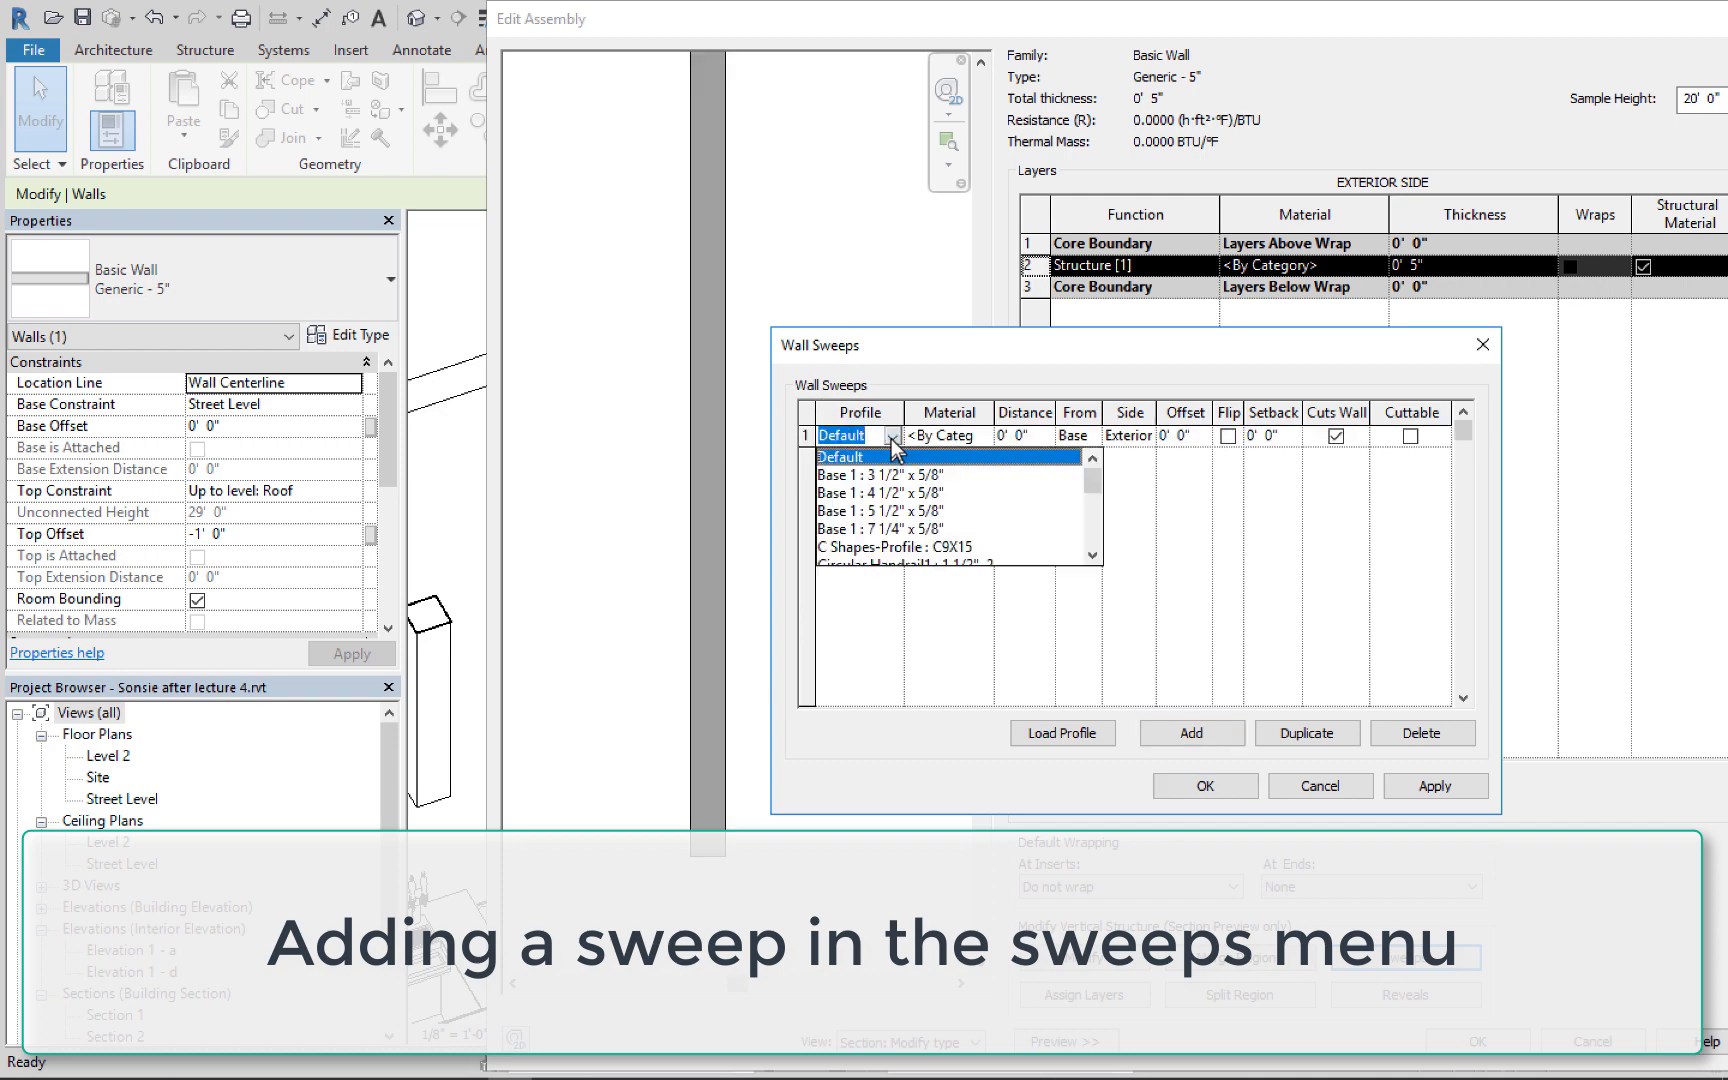
click(892, 510)
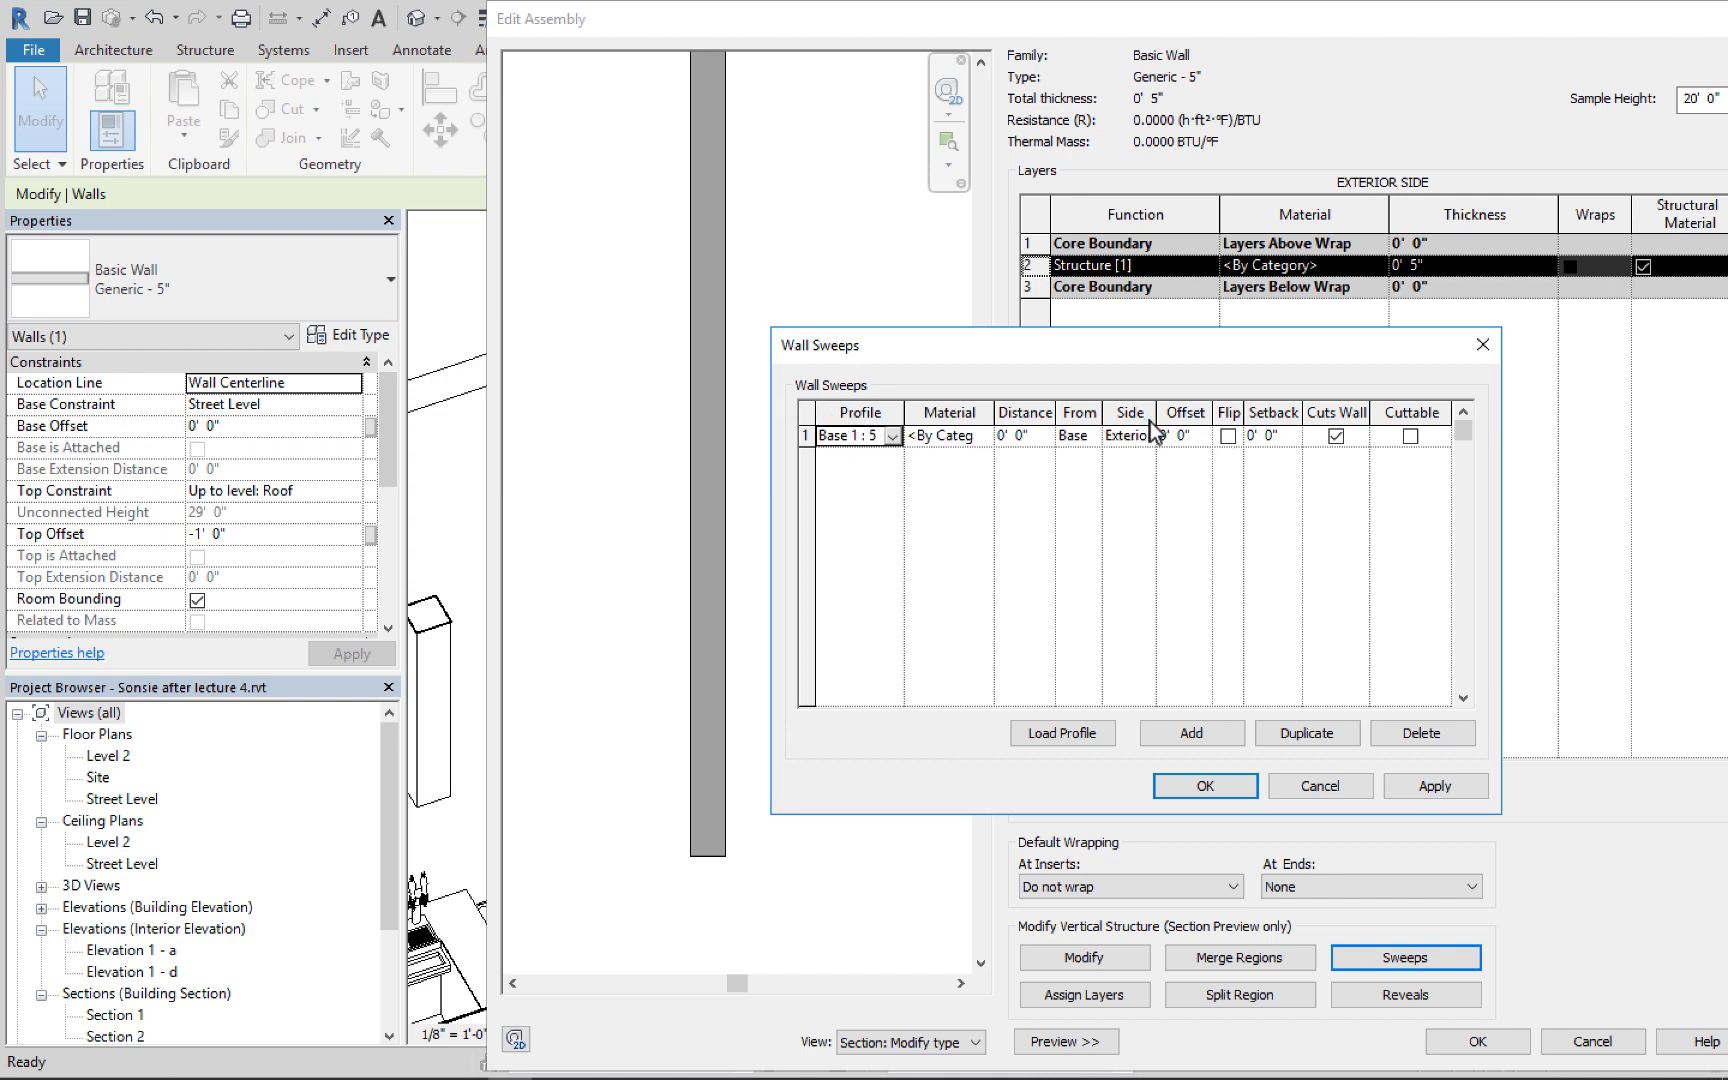
Duplicate the Base 1 : 5 1/2" x 5/8" wall sweep, set the copy to the Interior side, and accept the sweeps
click(969, 440)
click(812, 432)
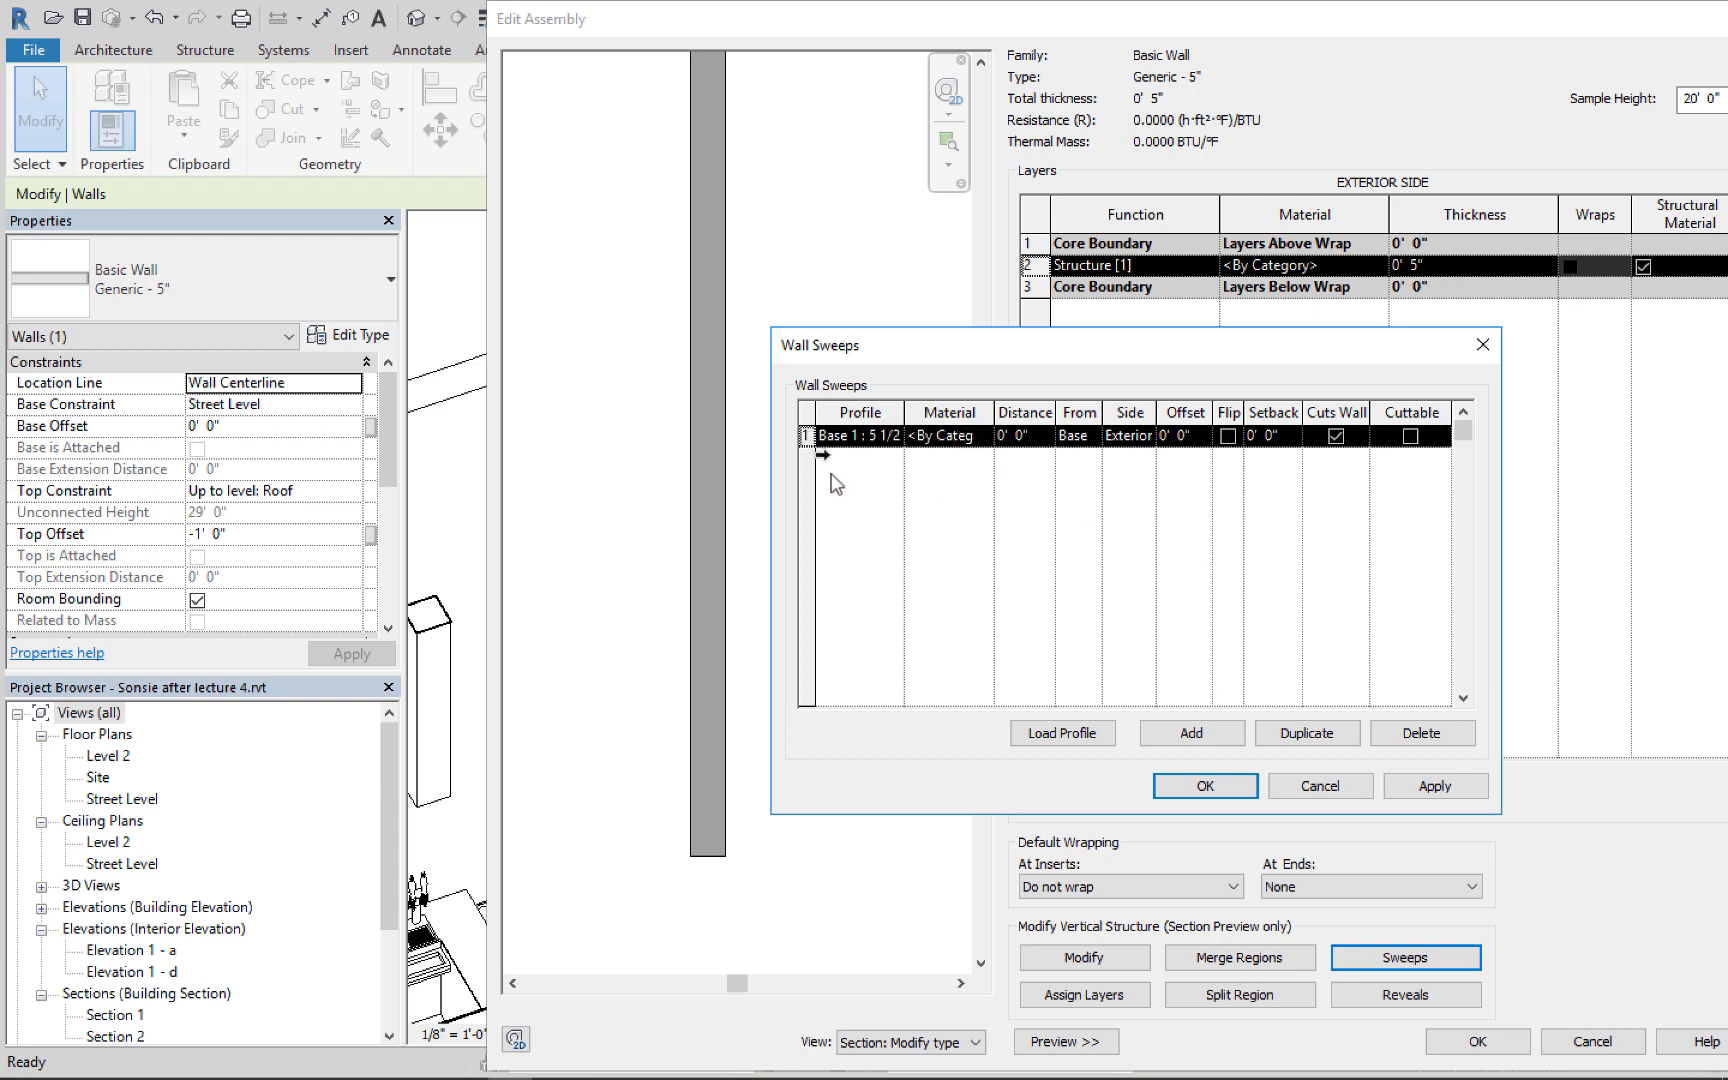
click(1289, 738)
click(1125, 457)
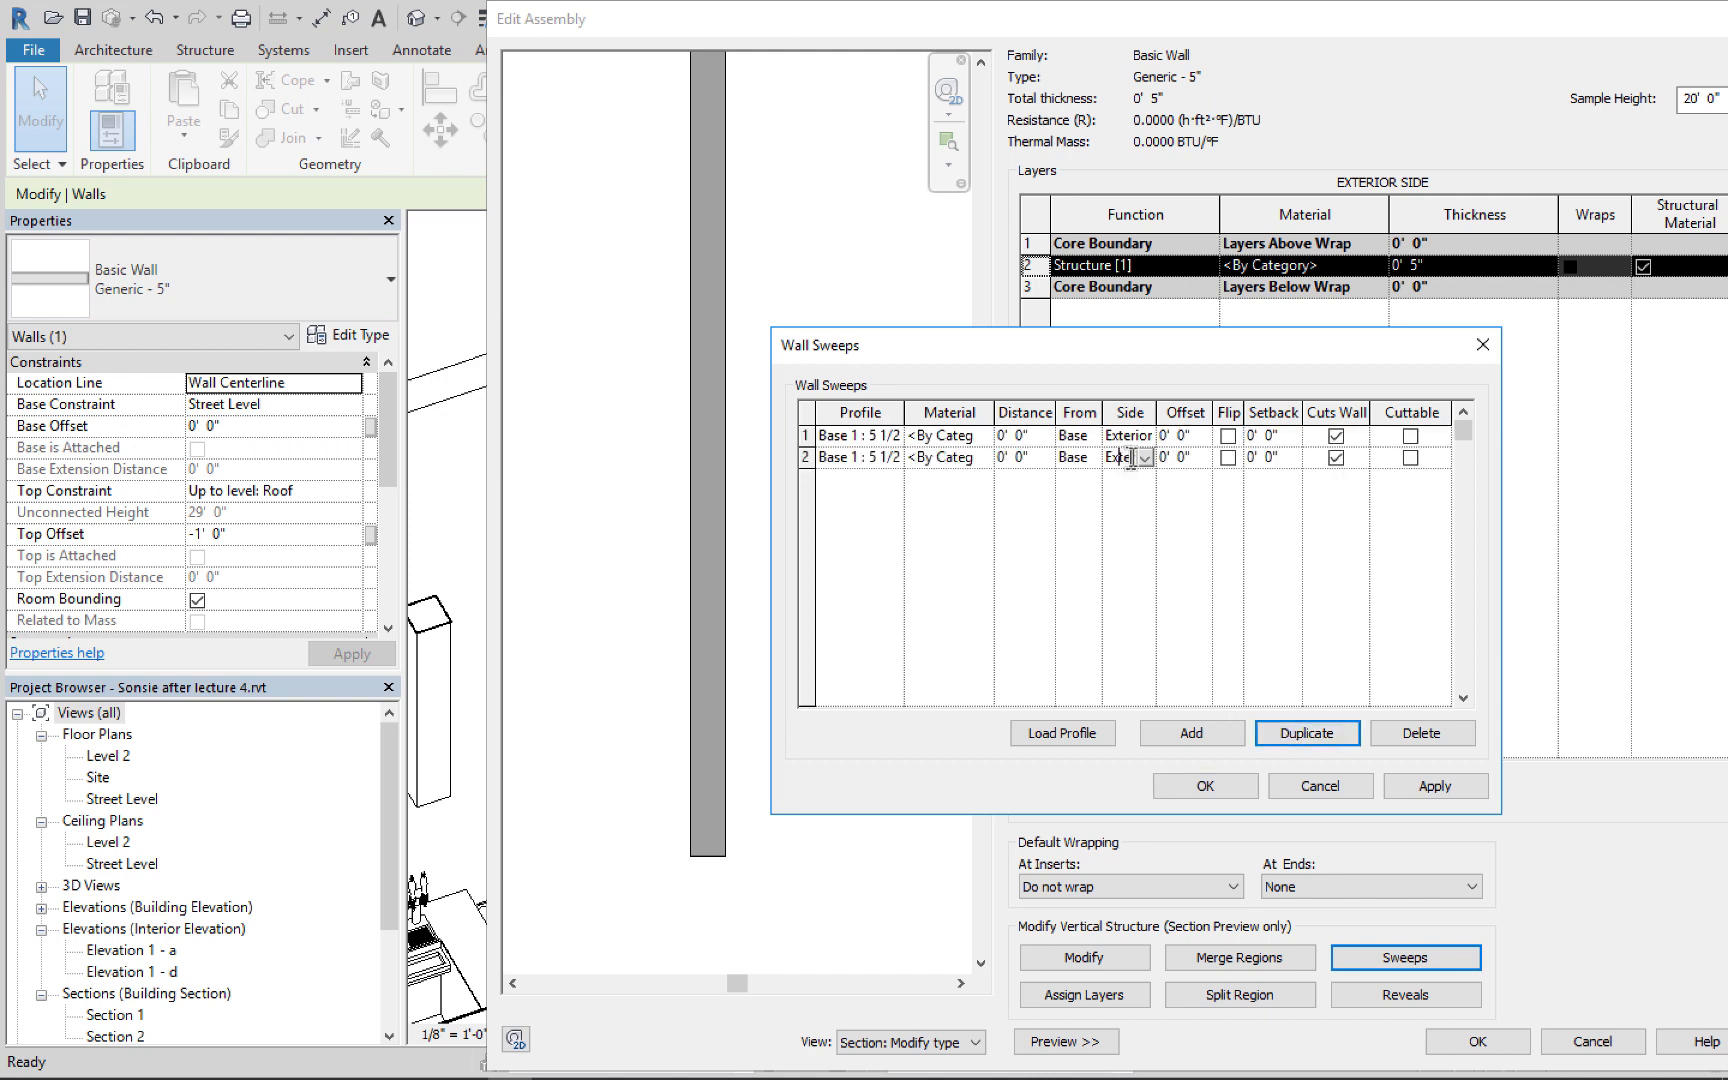
click(1145, 457)
click(1139, 498)
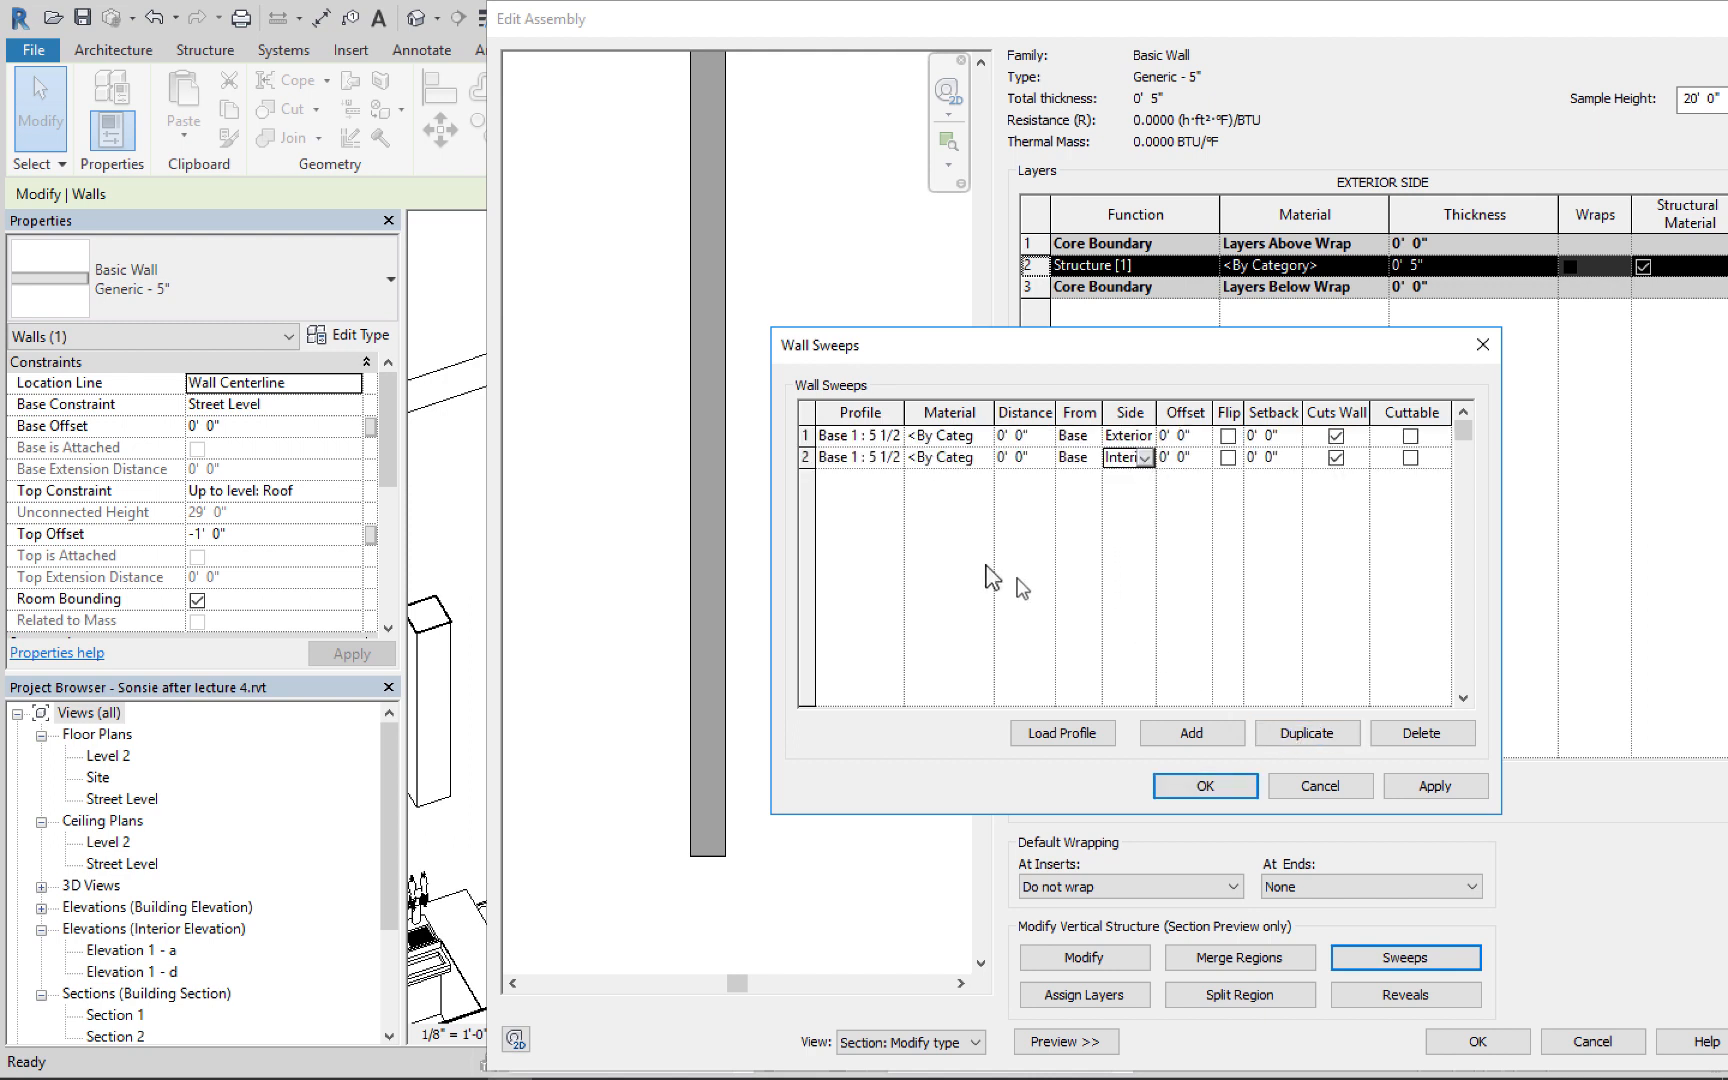
click(1432, 788)
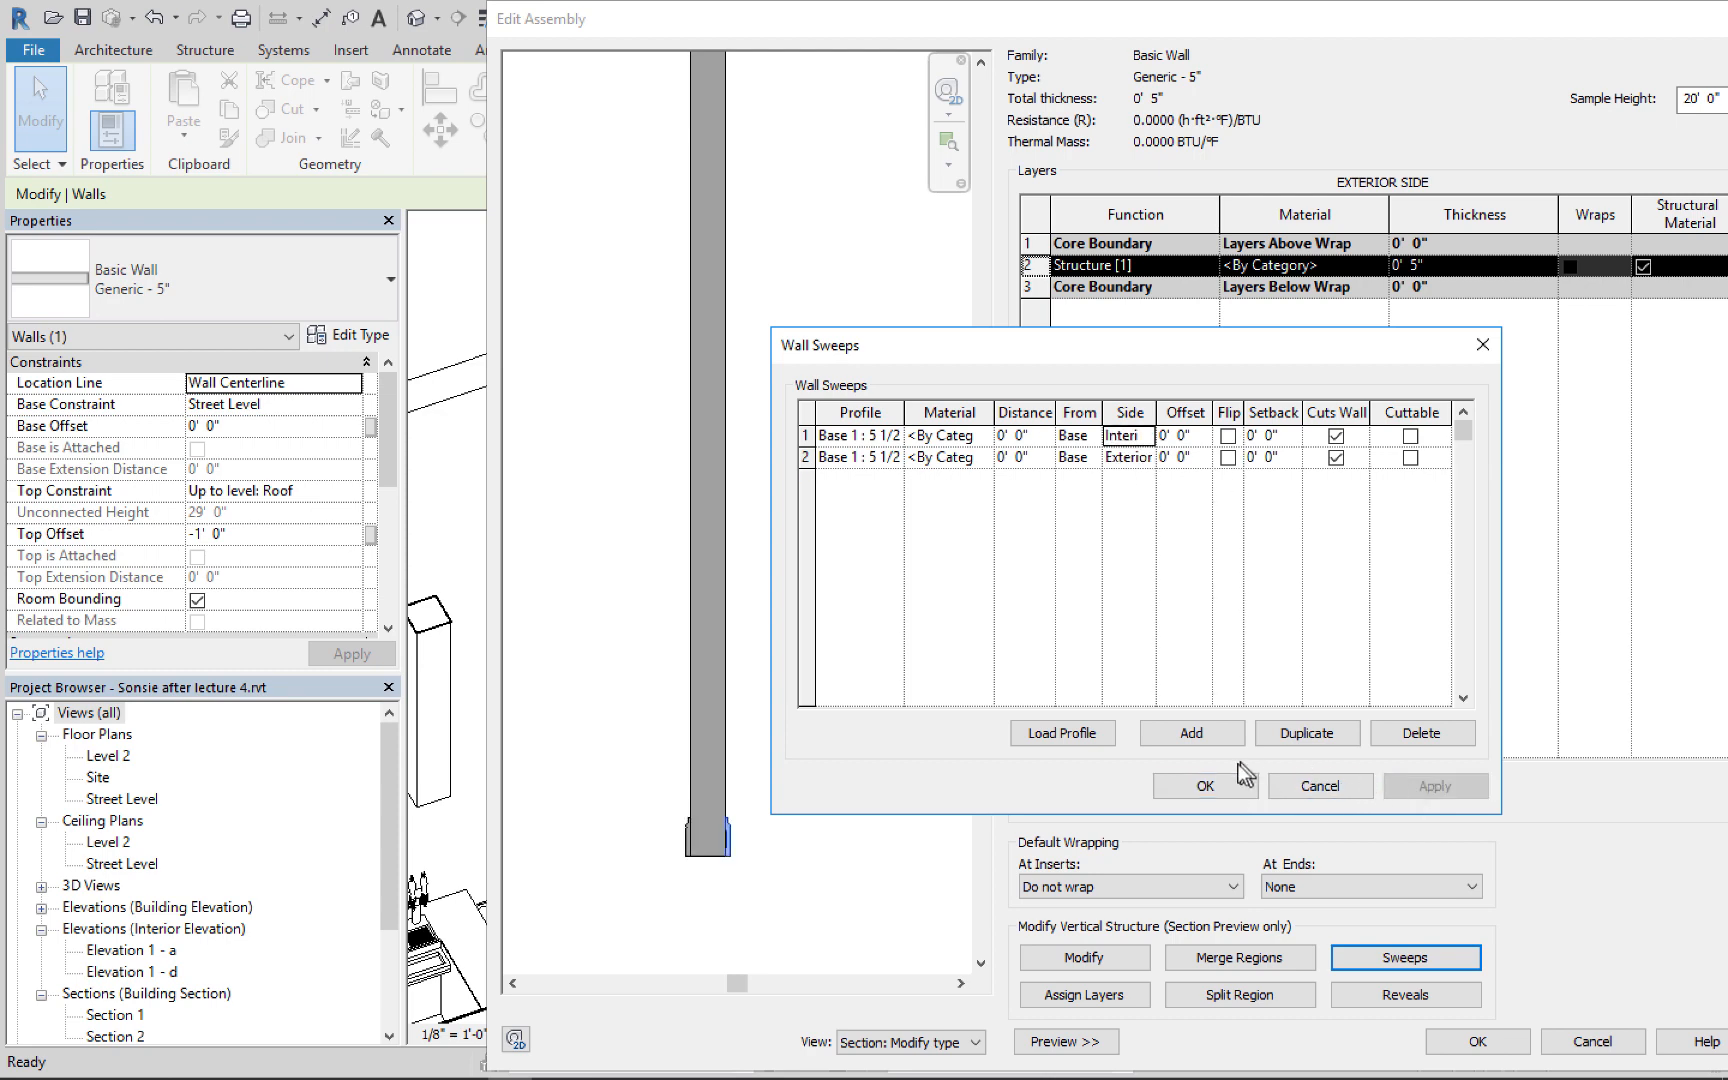
click(1206, 786)
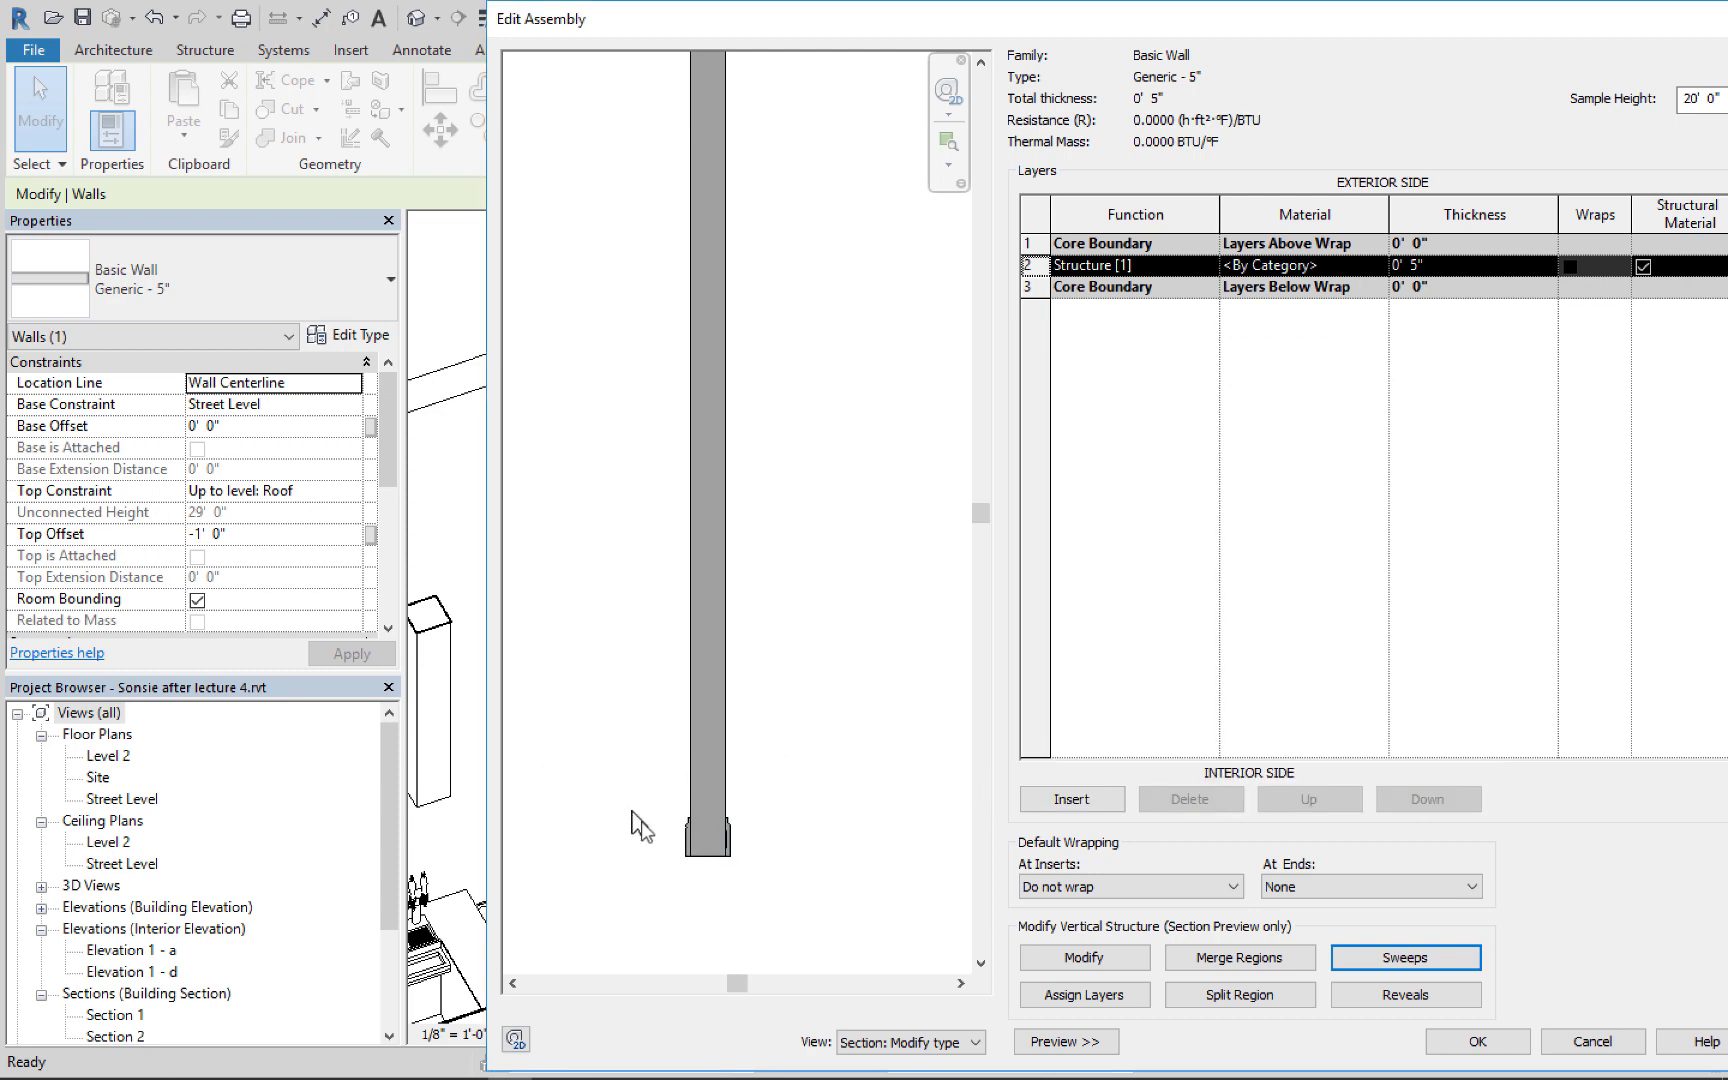
Examine the base profiles on both faces of the wall in the section preview and their entries in the sweep list
scroll(684, 825, up, 5)
middle_drag(684, 825, 674, 689)
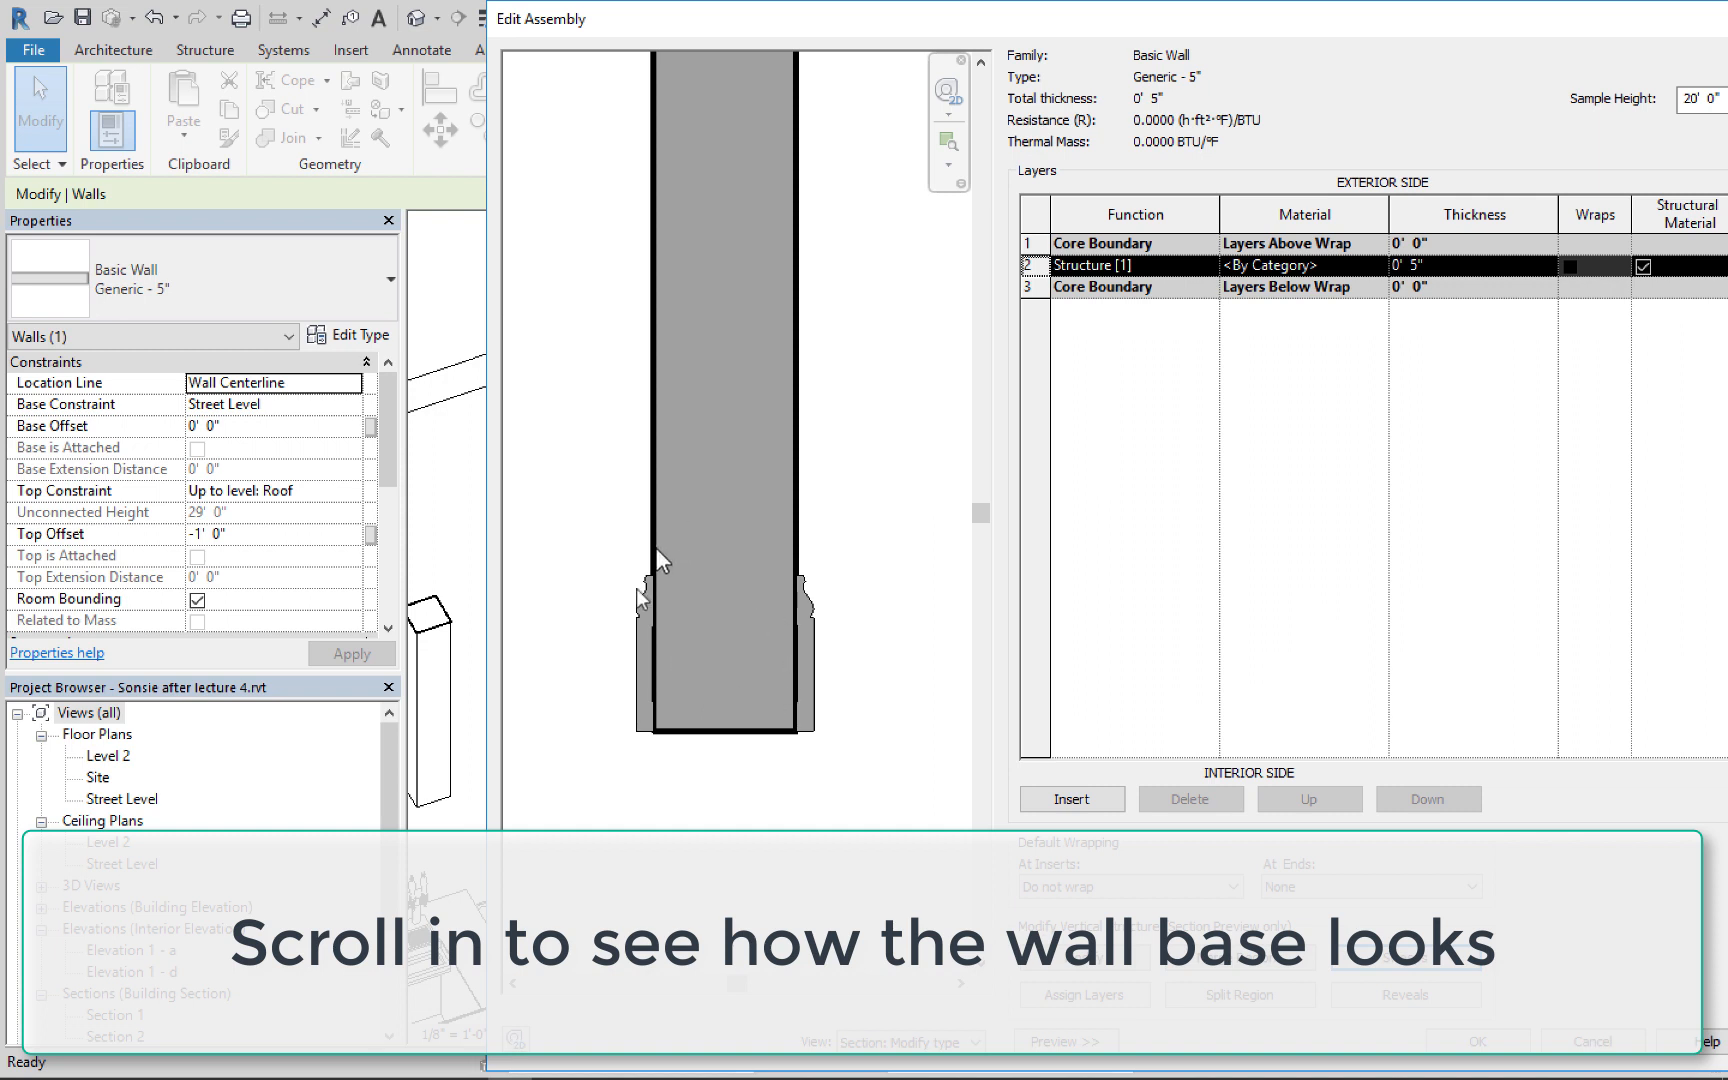
scroll(724, 643, up, 1)
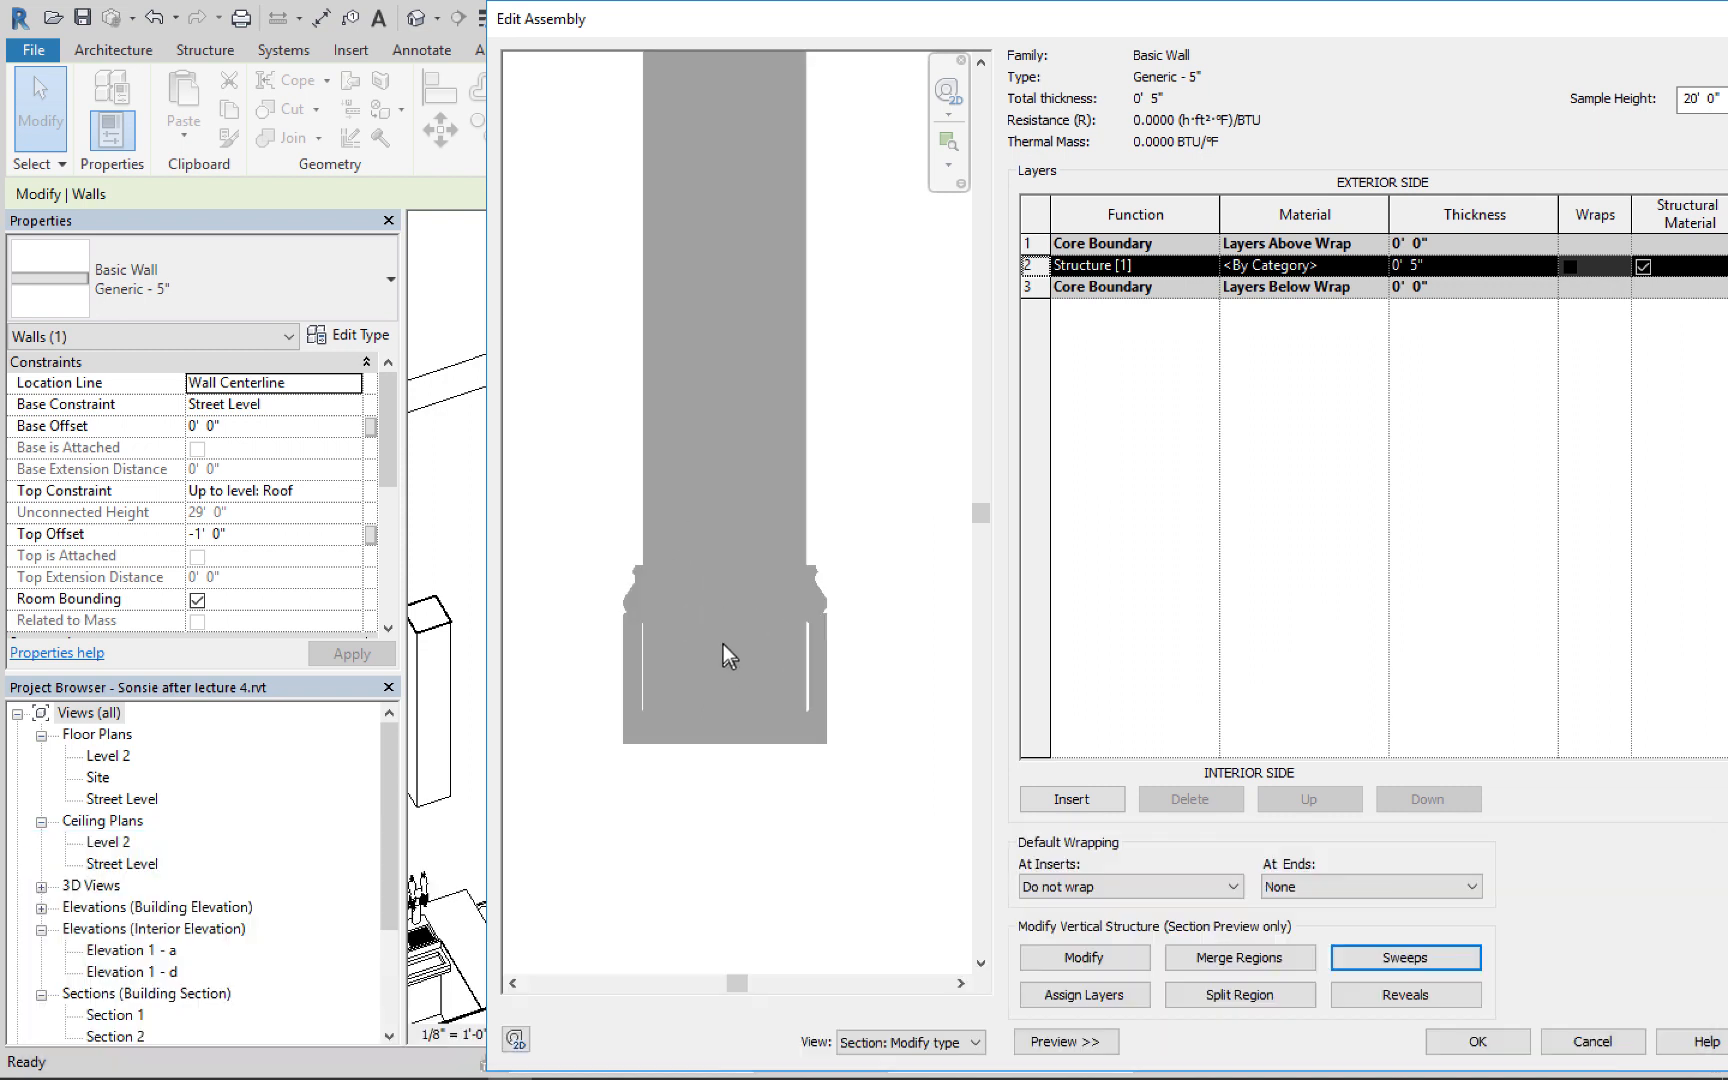
middle_drag(749, 665, 790, 686)
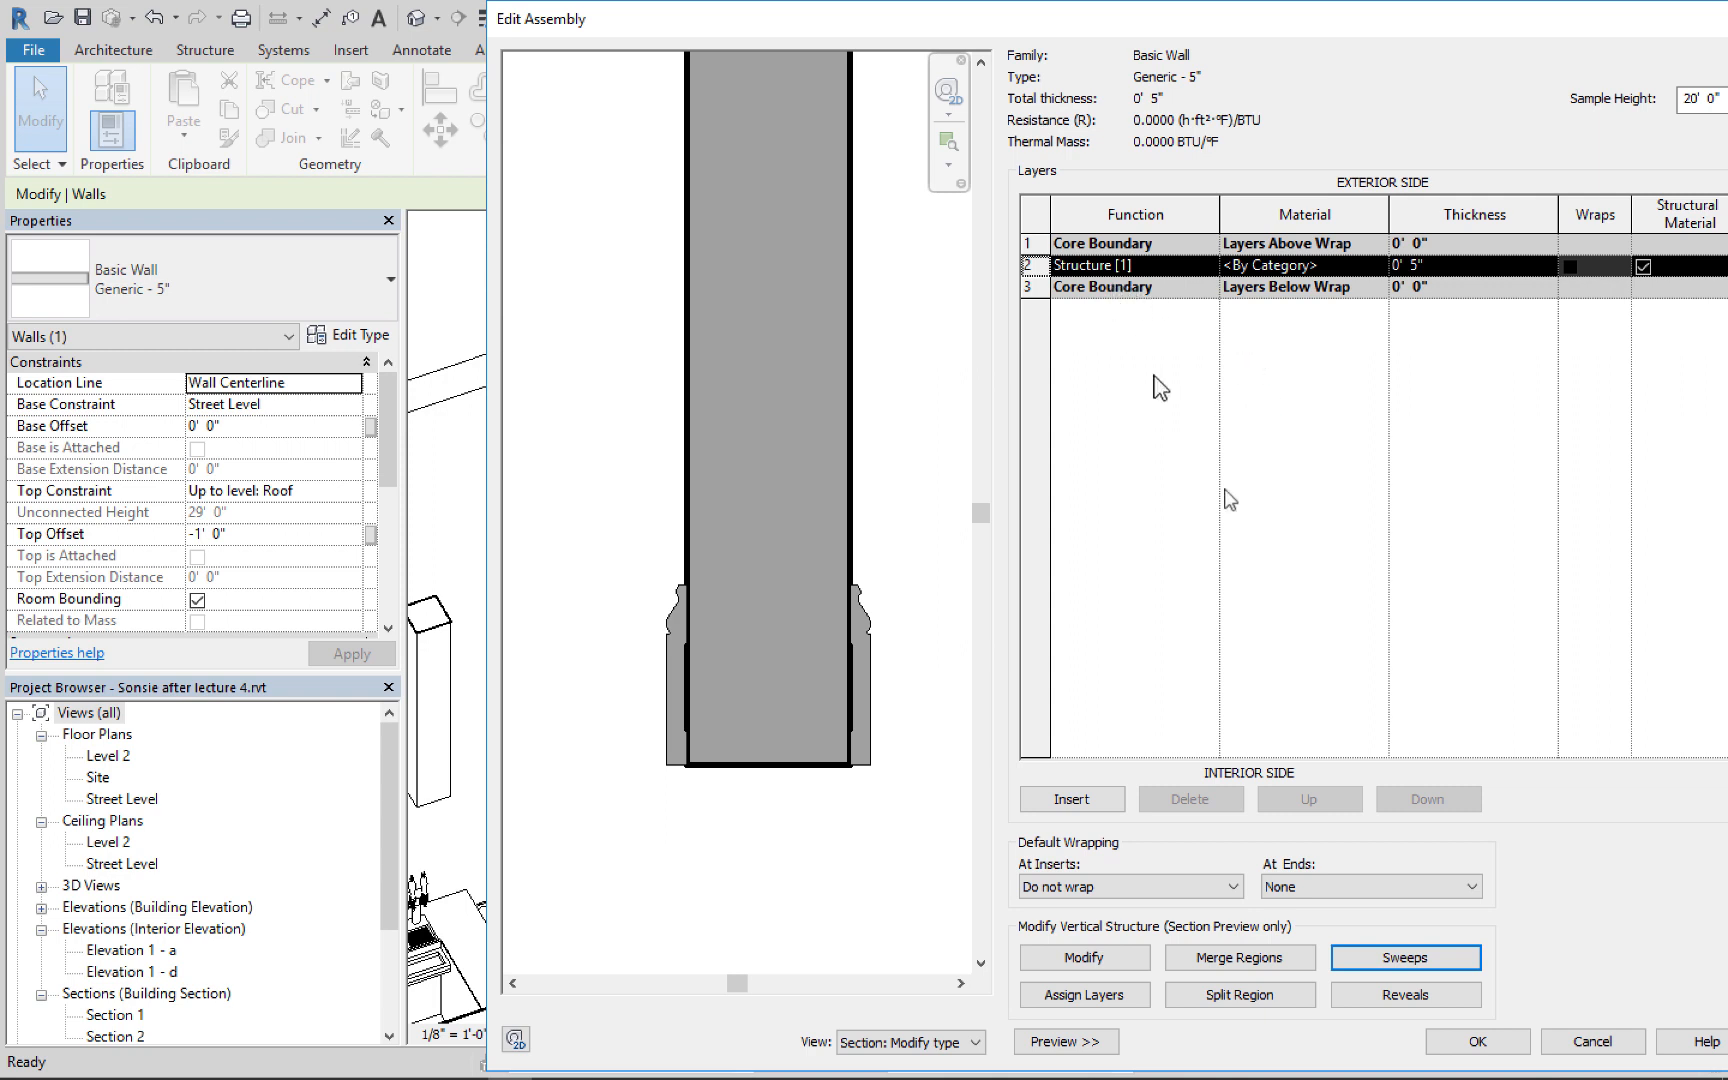
click(1392, 958)
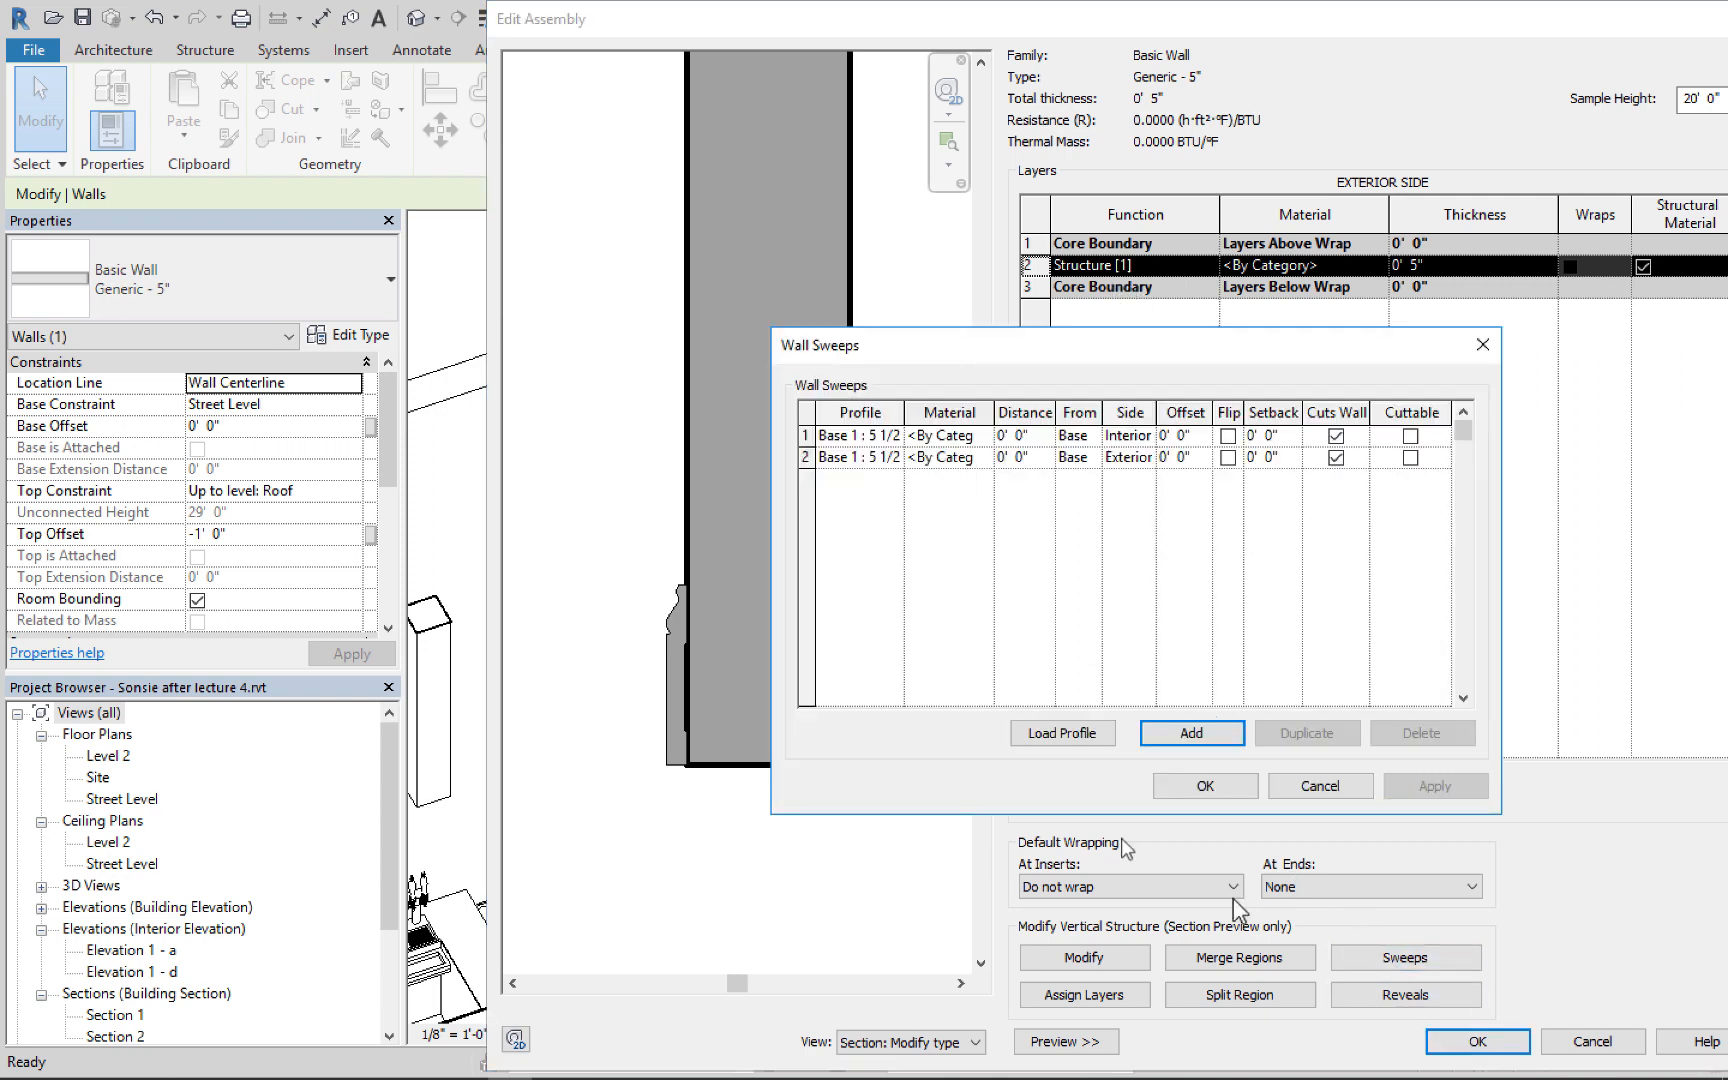
click(876, 460)
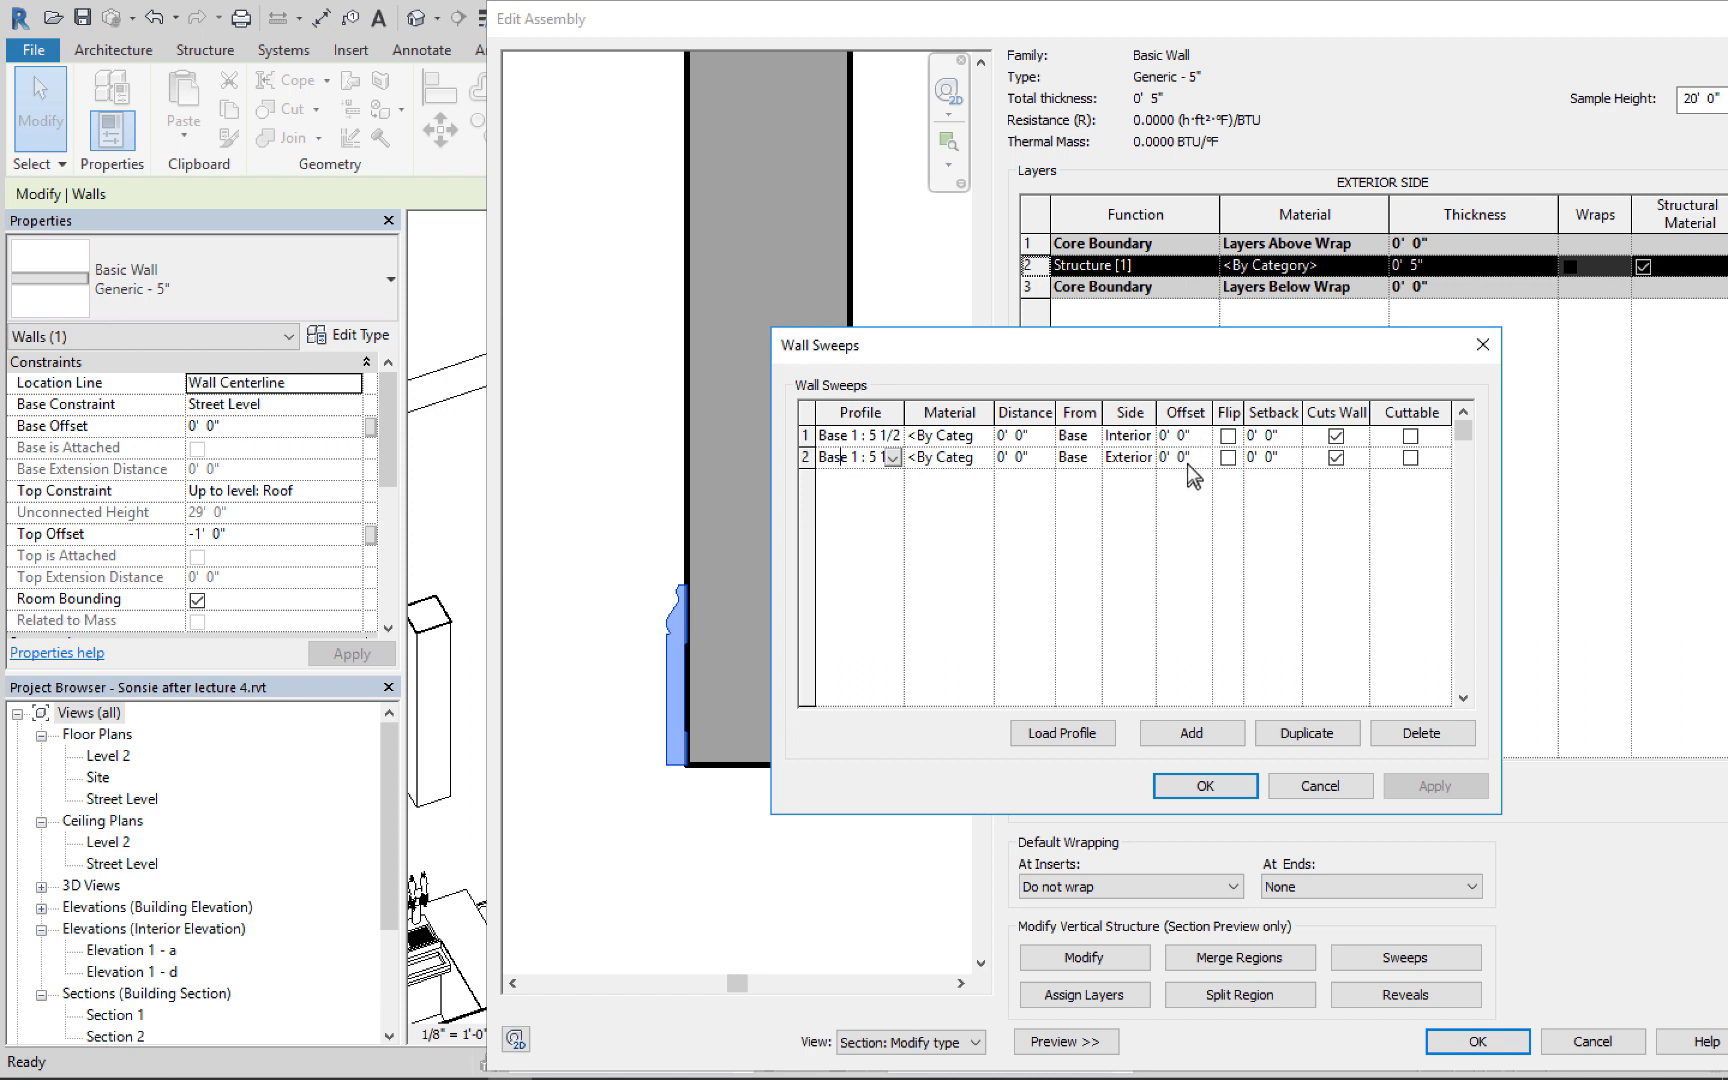
click(1175, 627)
click(1205, 786)
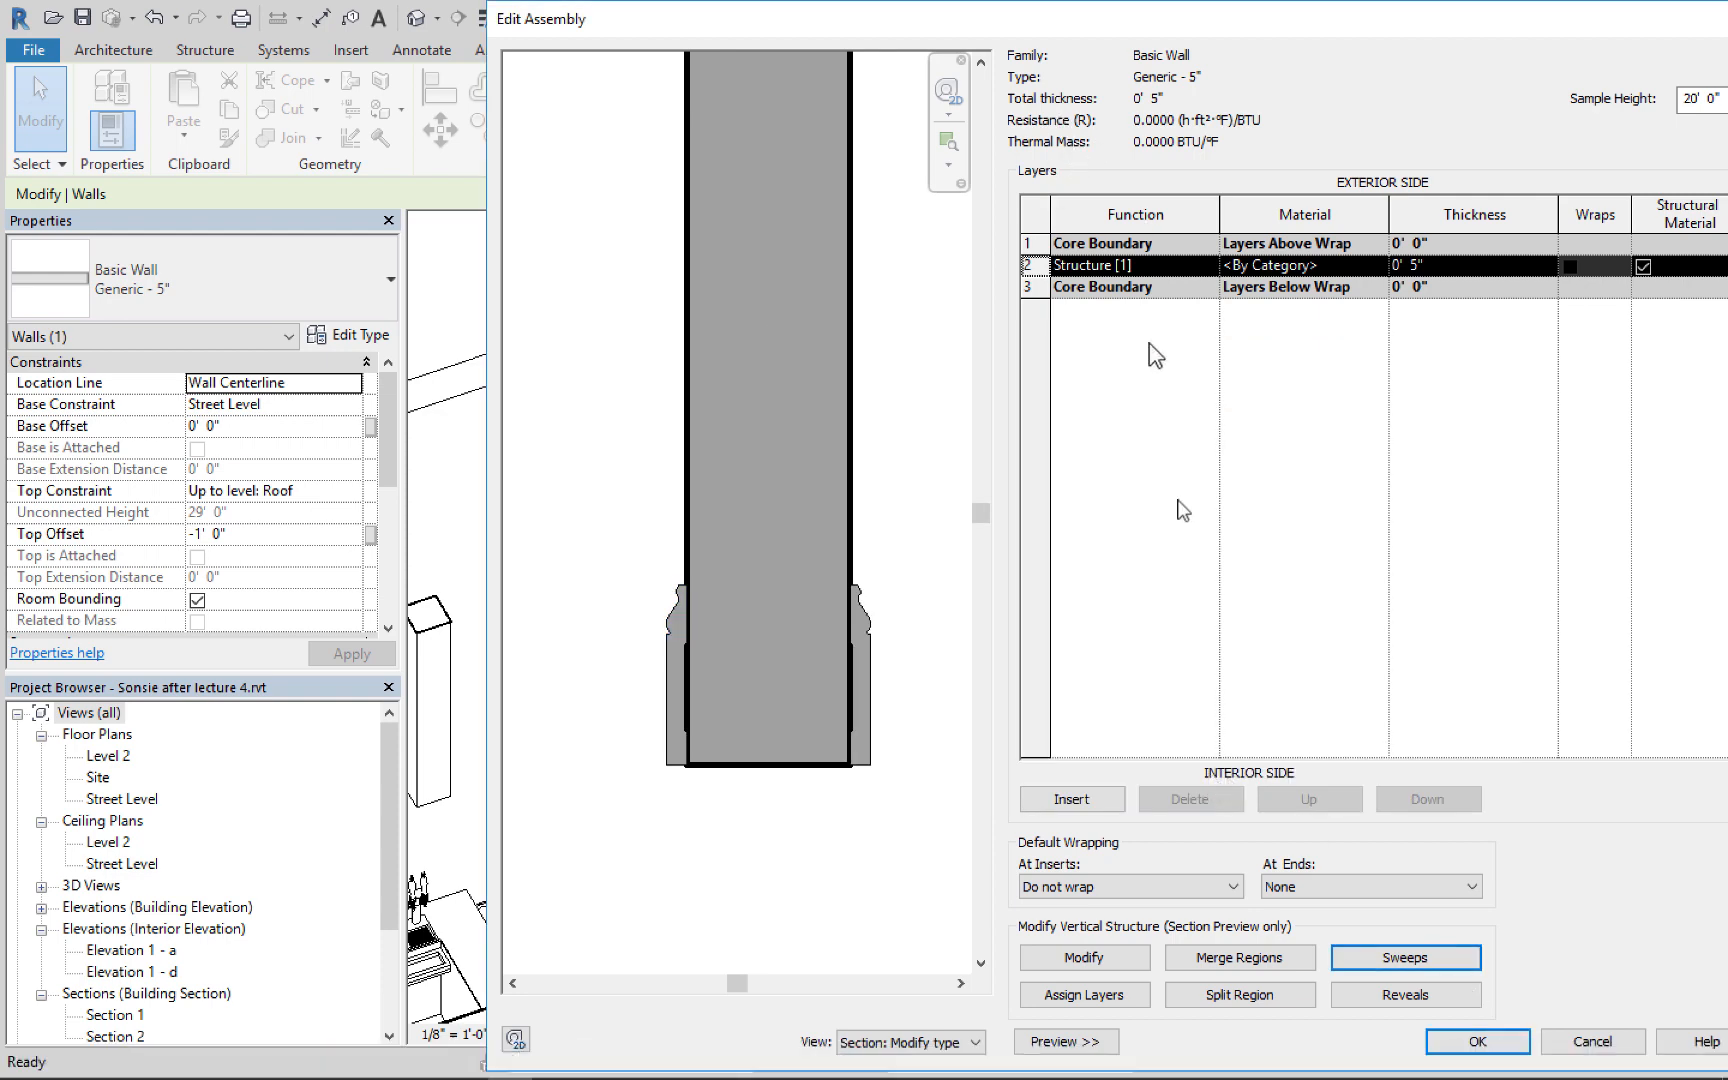
Accept the edited assembly and apply the Generic - 5" type changes to the walls in the model
click(1477, 1040)
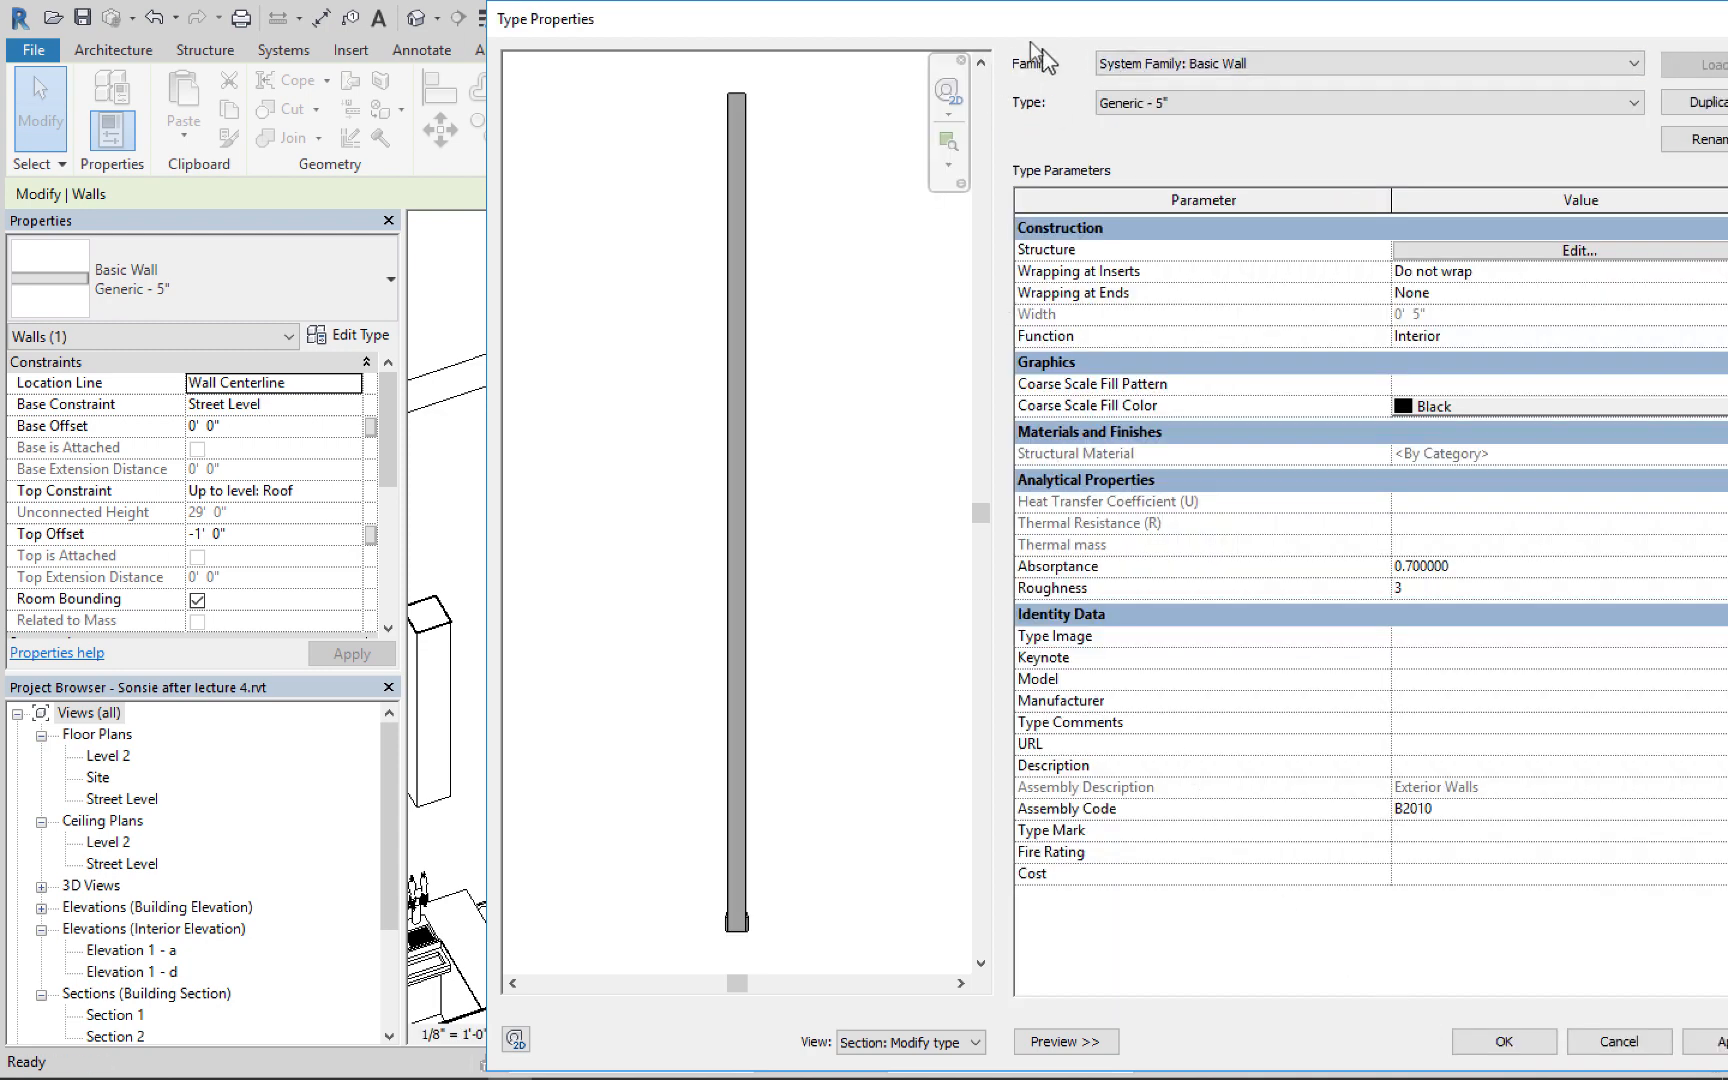
drag(895, 22, 779, 22)
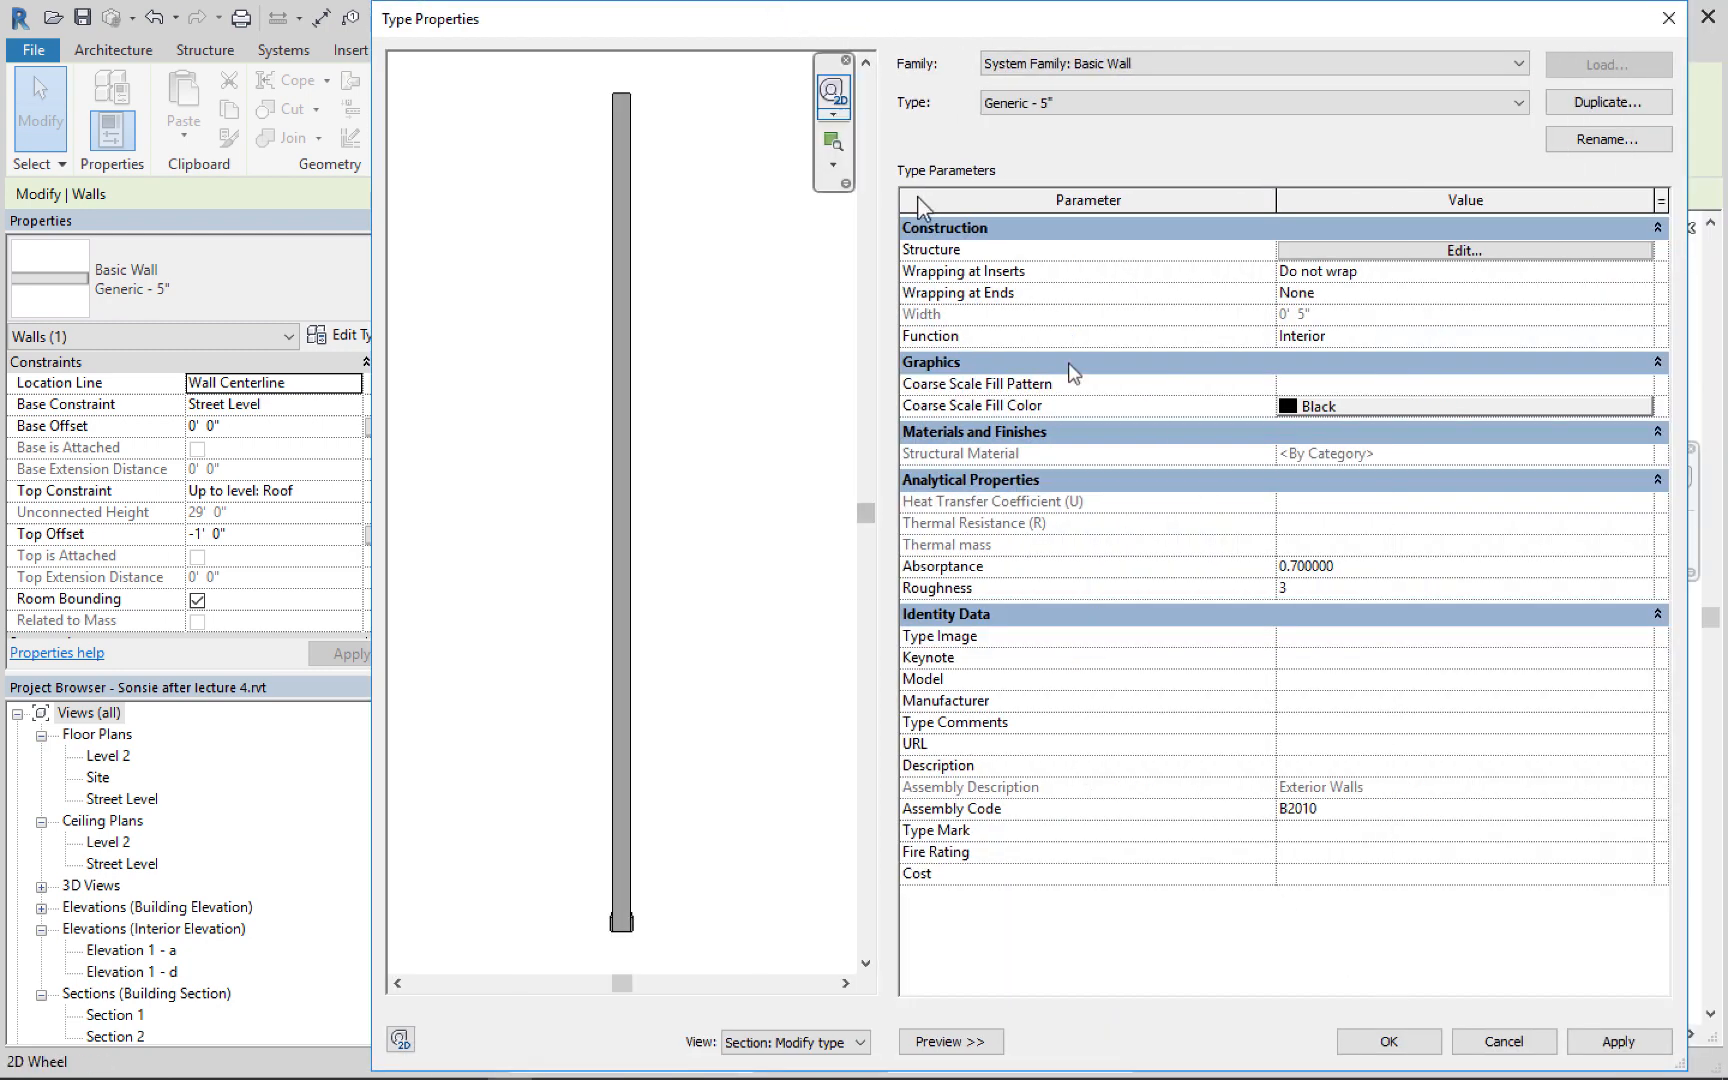
click(1614, 1048)
click(1384, 1042)
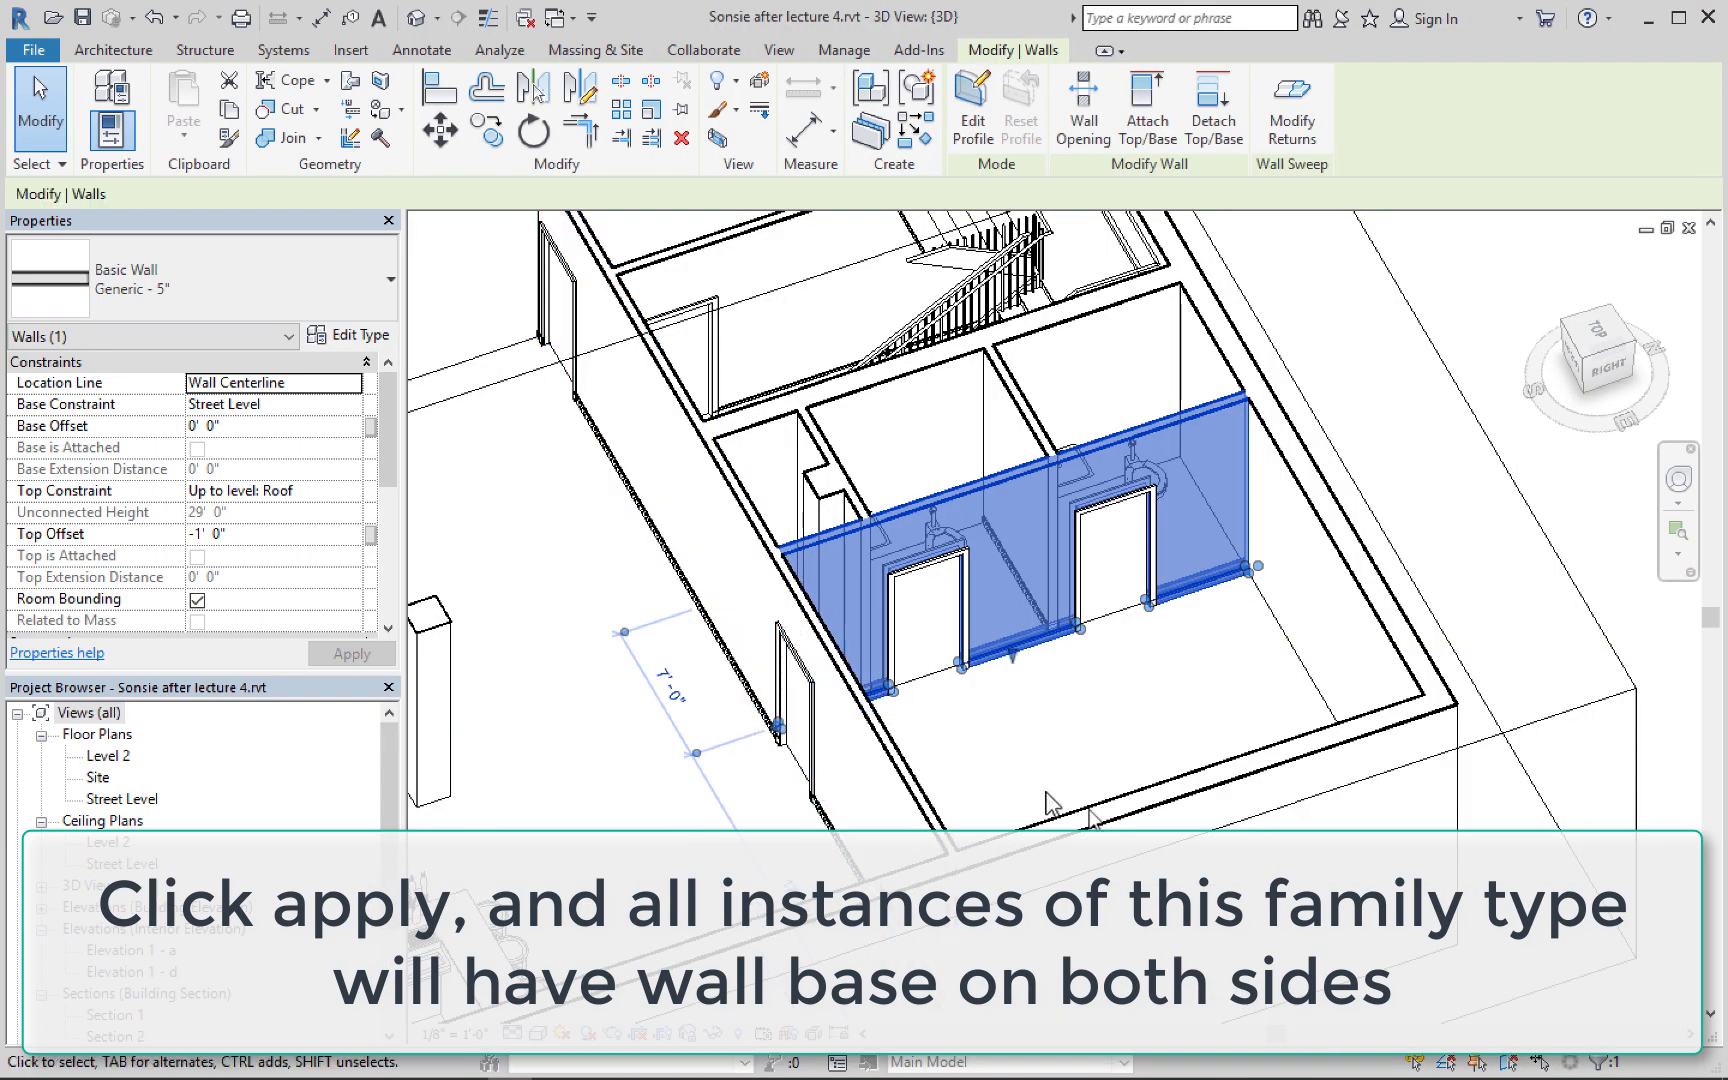
scroll(1068, 698, down, 1)
click(1068, 698)
Examine the base moldings around the doors and on both sides of the Generic - 5" partitions in the 3D view
scroll(1043, 657, down, 1)
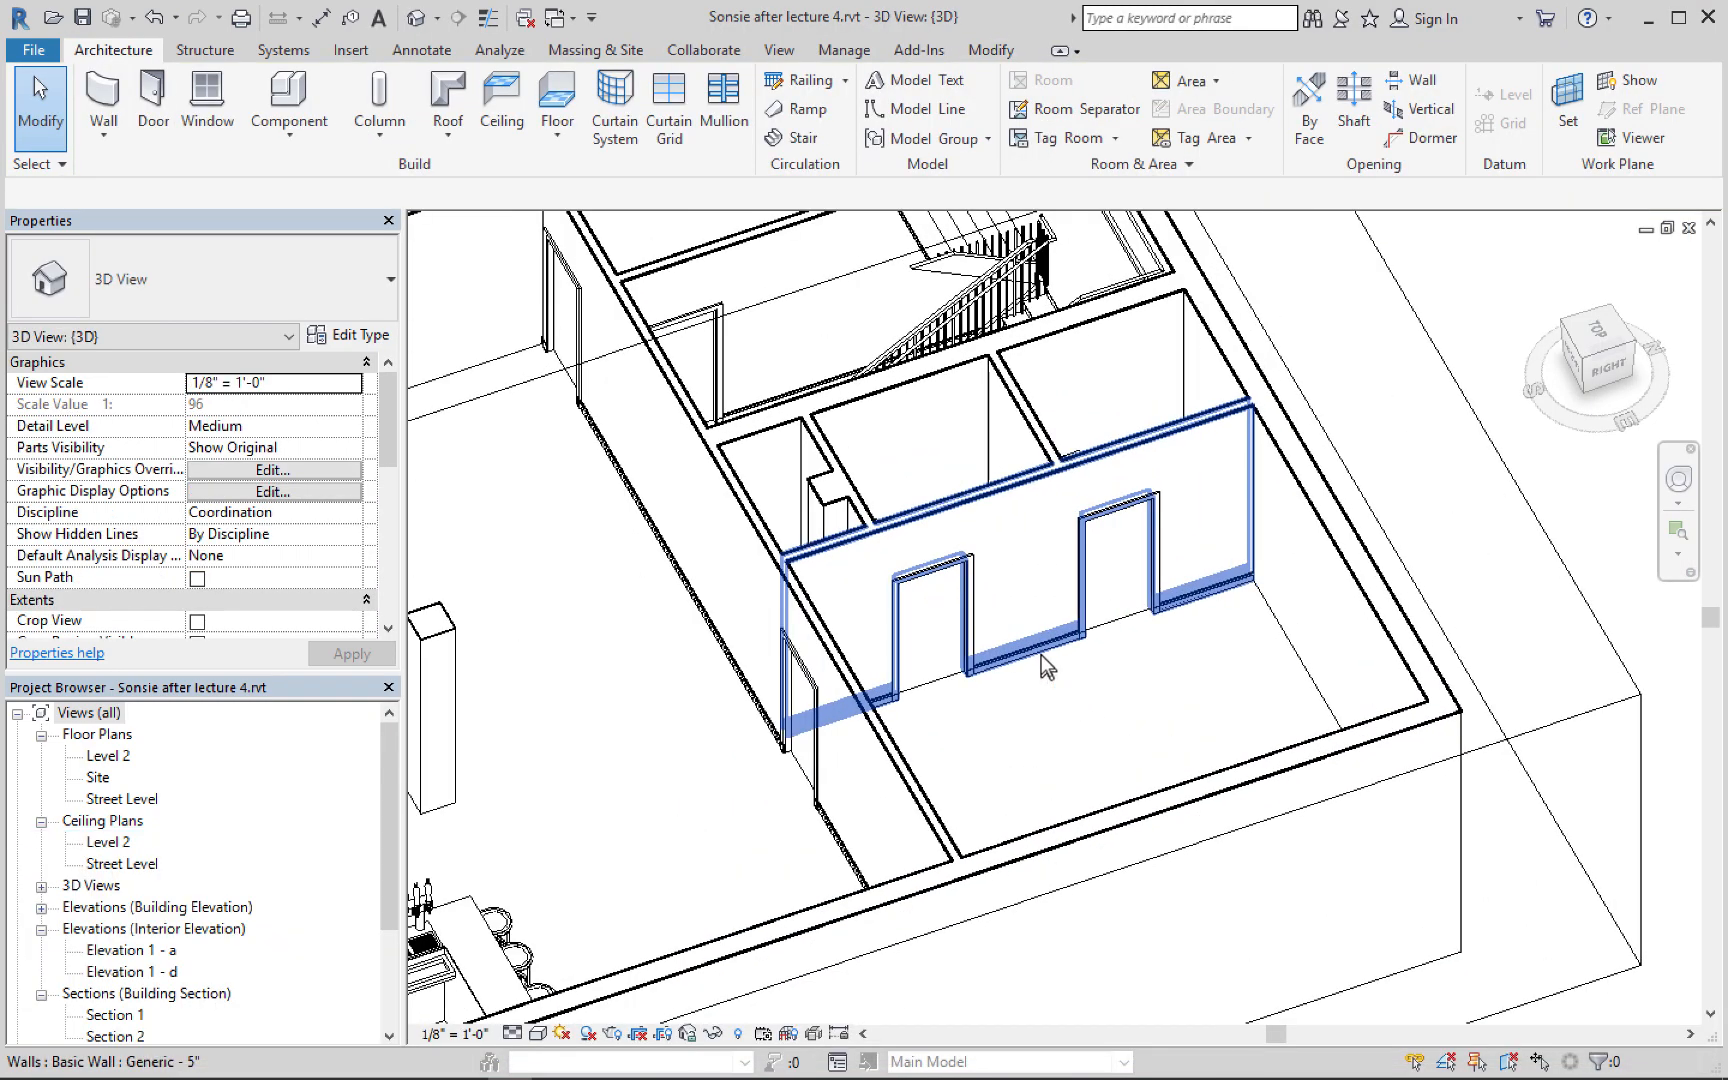
scroll(1041, 653, up, 2)
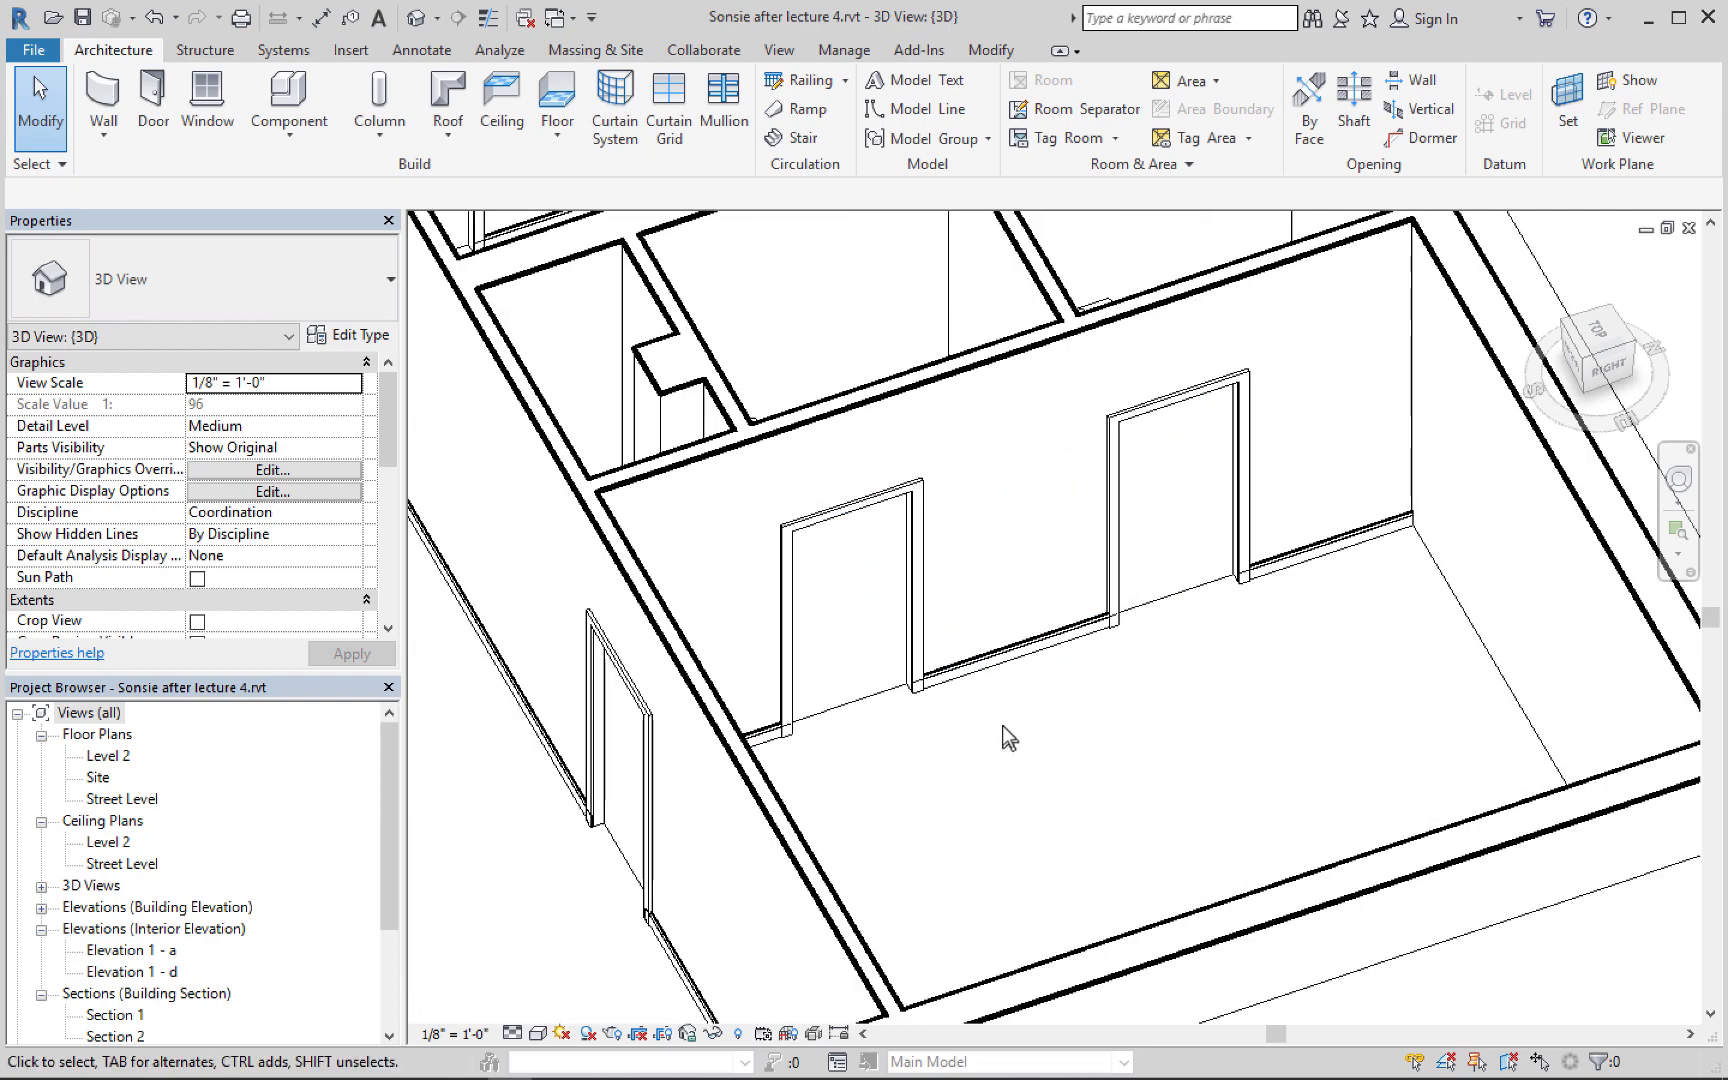
shift+middle_drag(1003, 733, 1180, 748)
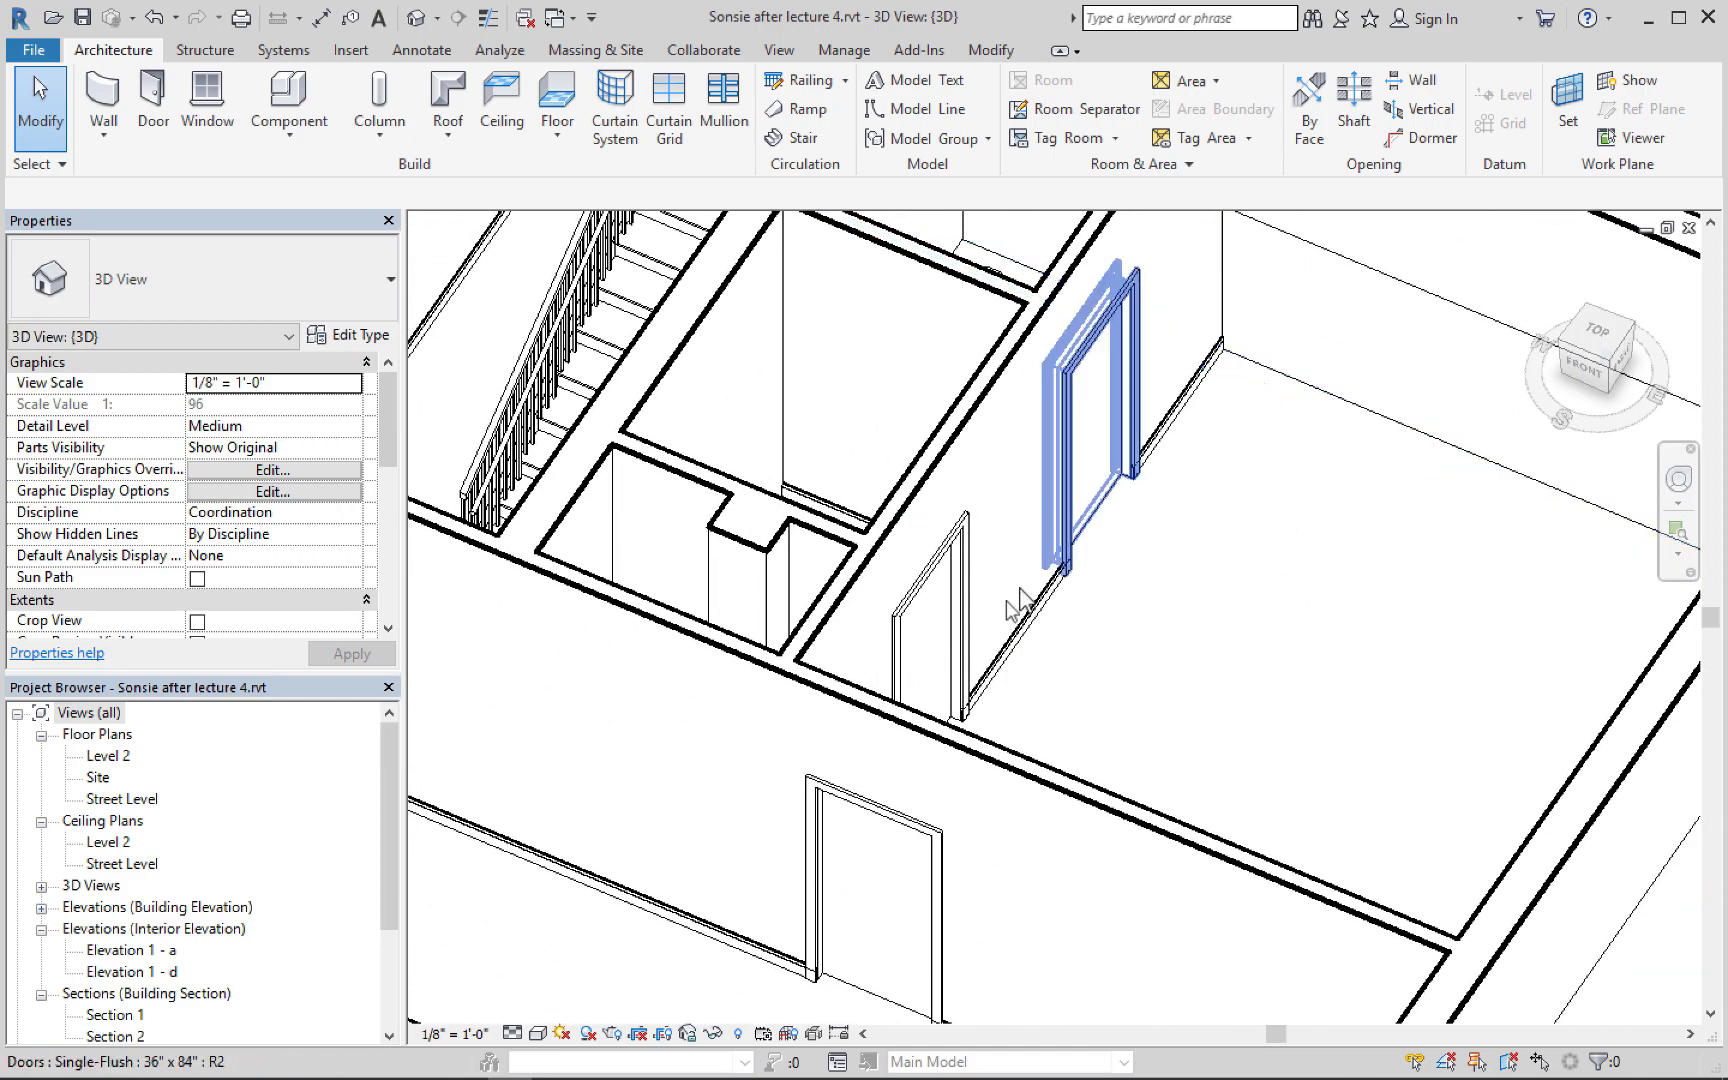
shift+middle_drag(926, 656, 998, 697)
scroll(998, 697, down, 4)
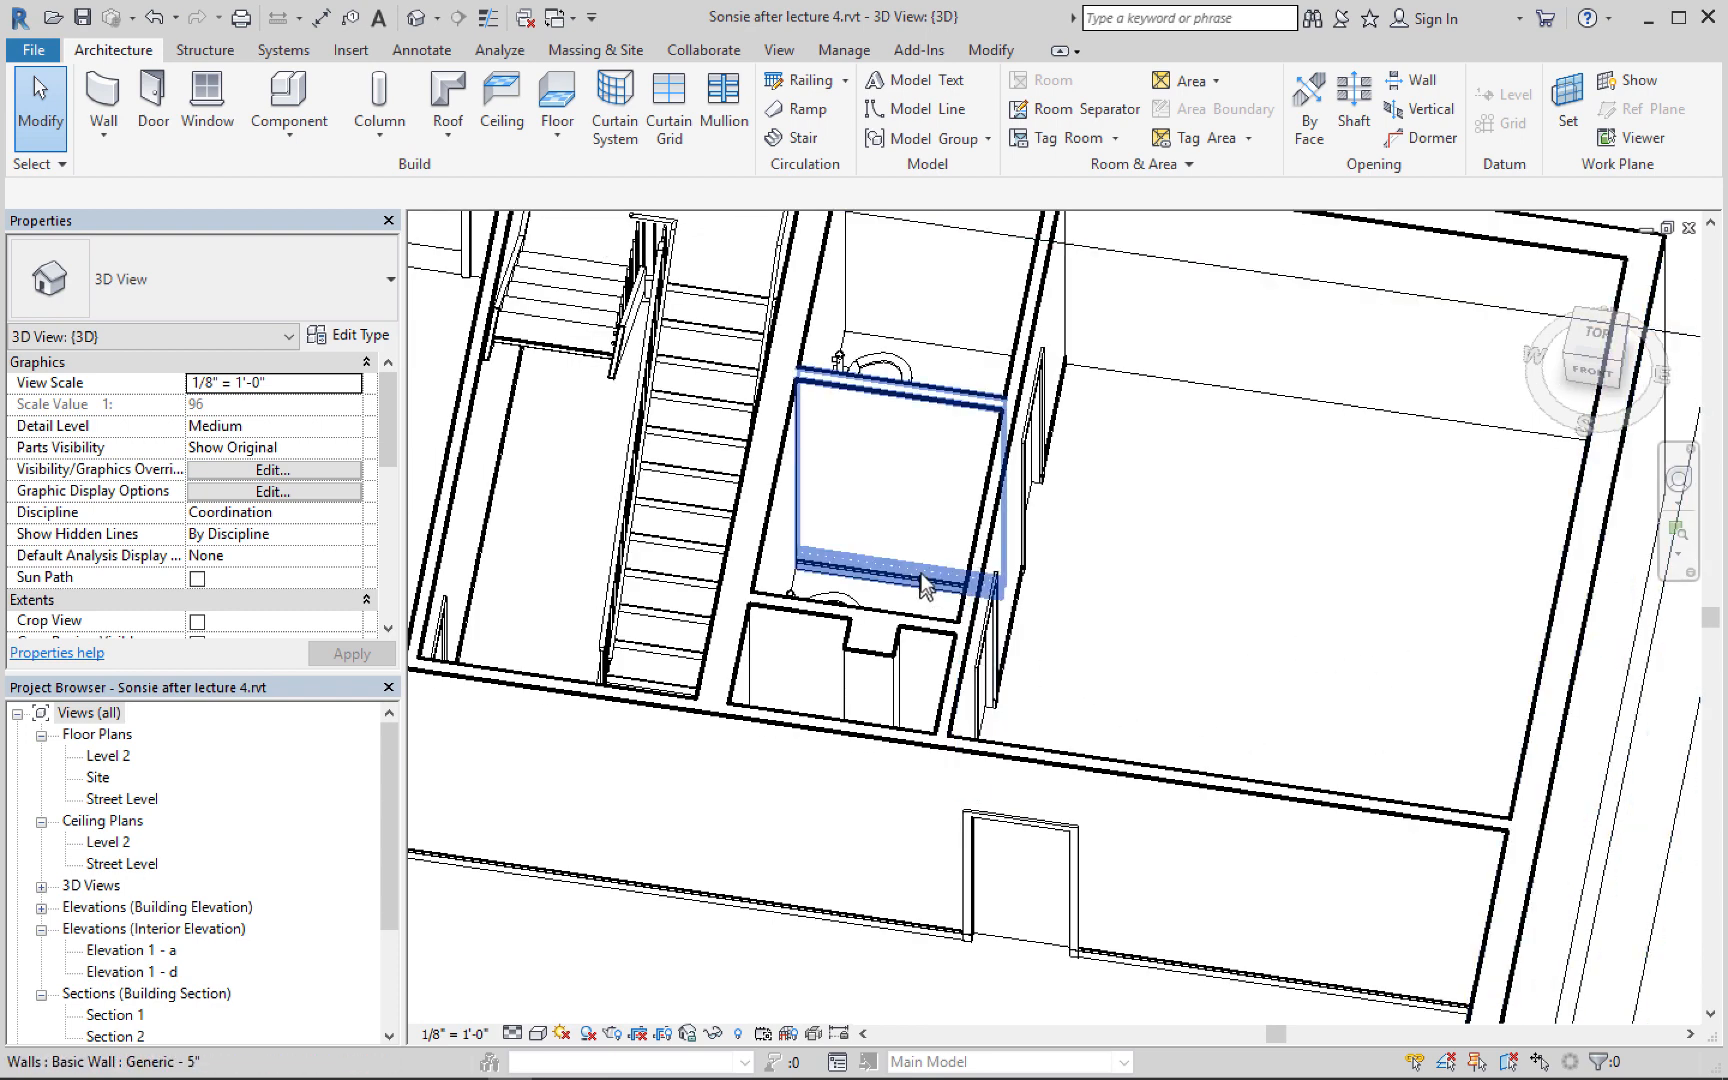
shift+middle_drag(820, 590, 930, 548)
click(887, 527)
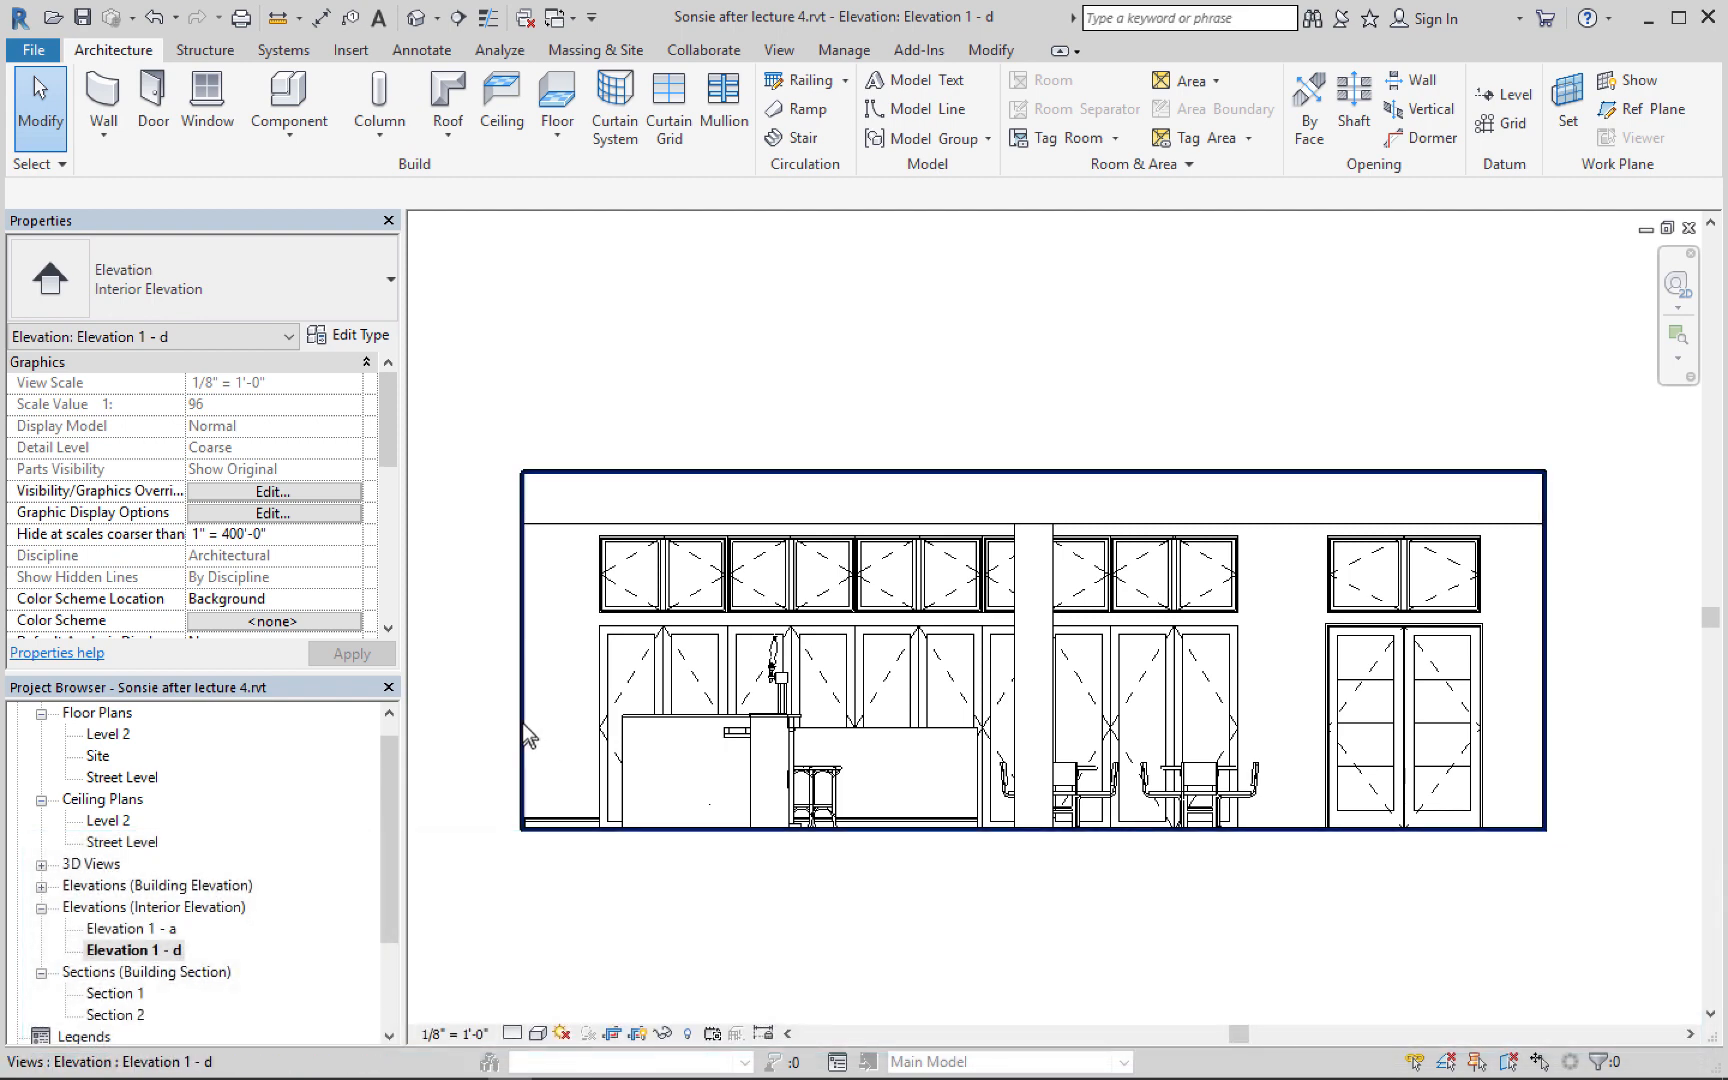
In Elevation 1 - d, copy the corner base sweep between the glazed panels and the double door, fitting its length to about 3' 5"
click(568, 824)
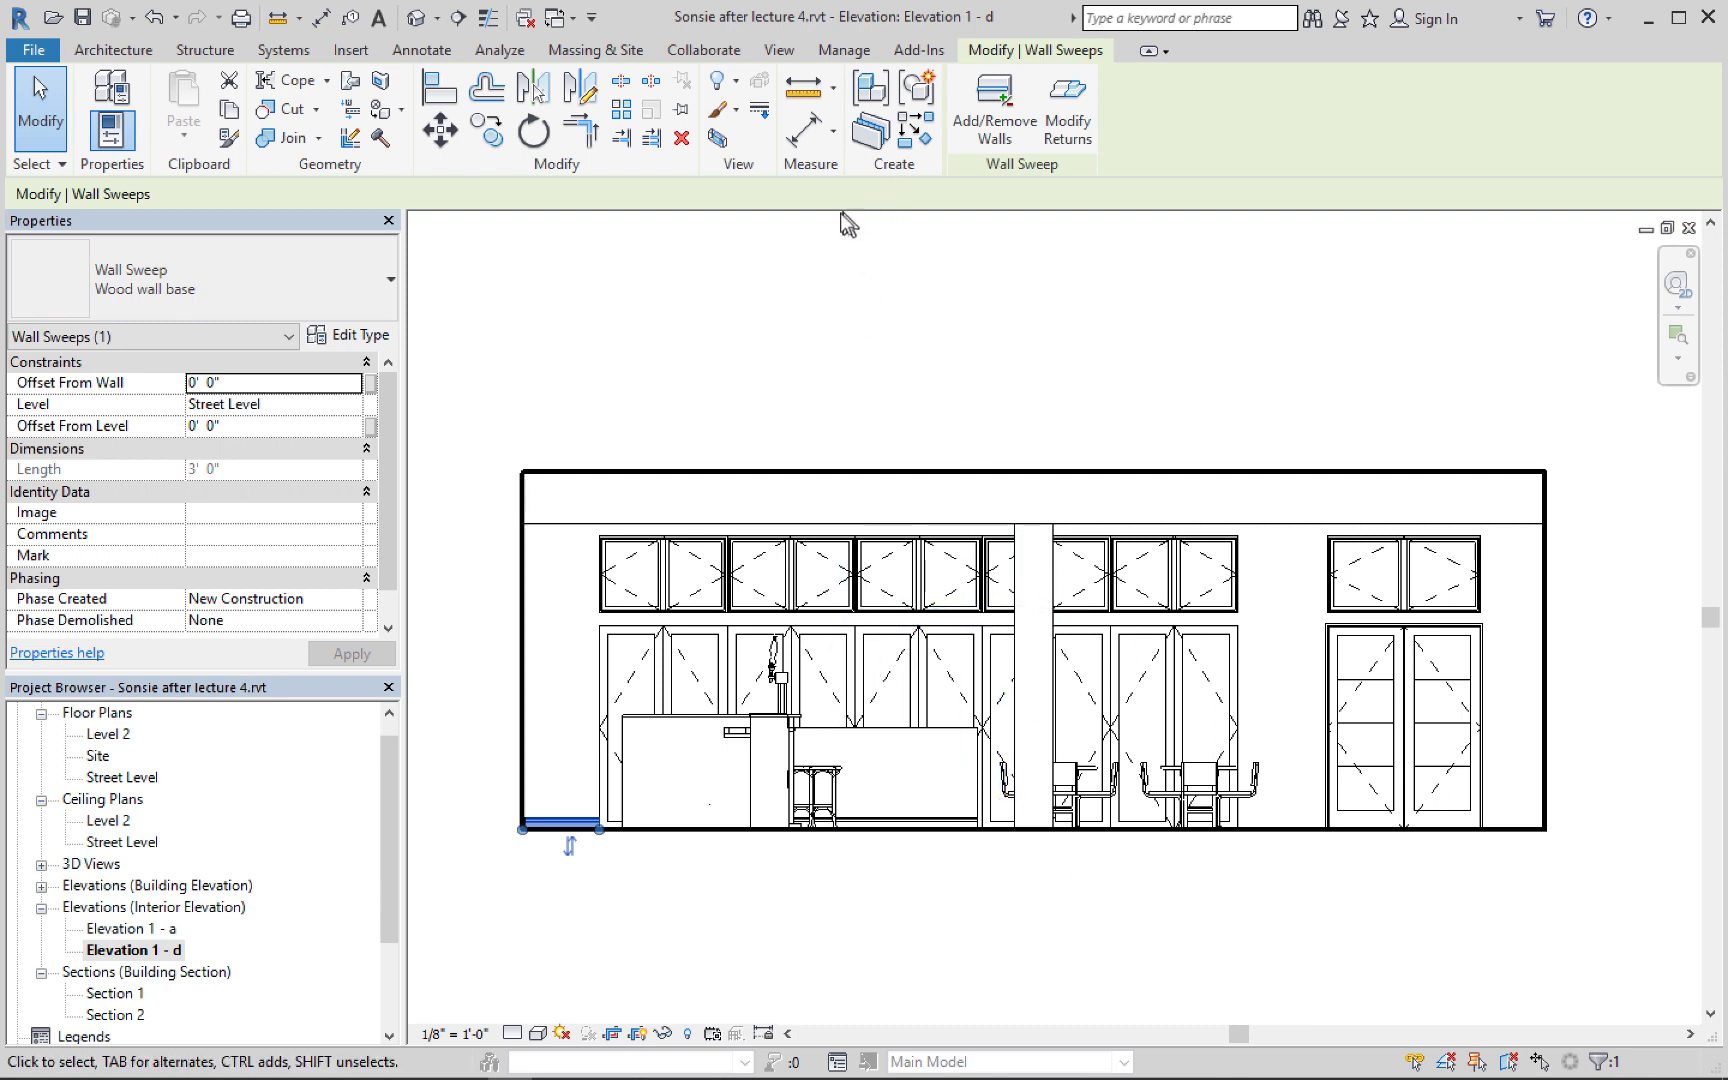
click(486, 131)
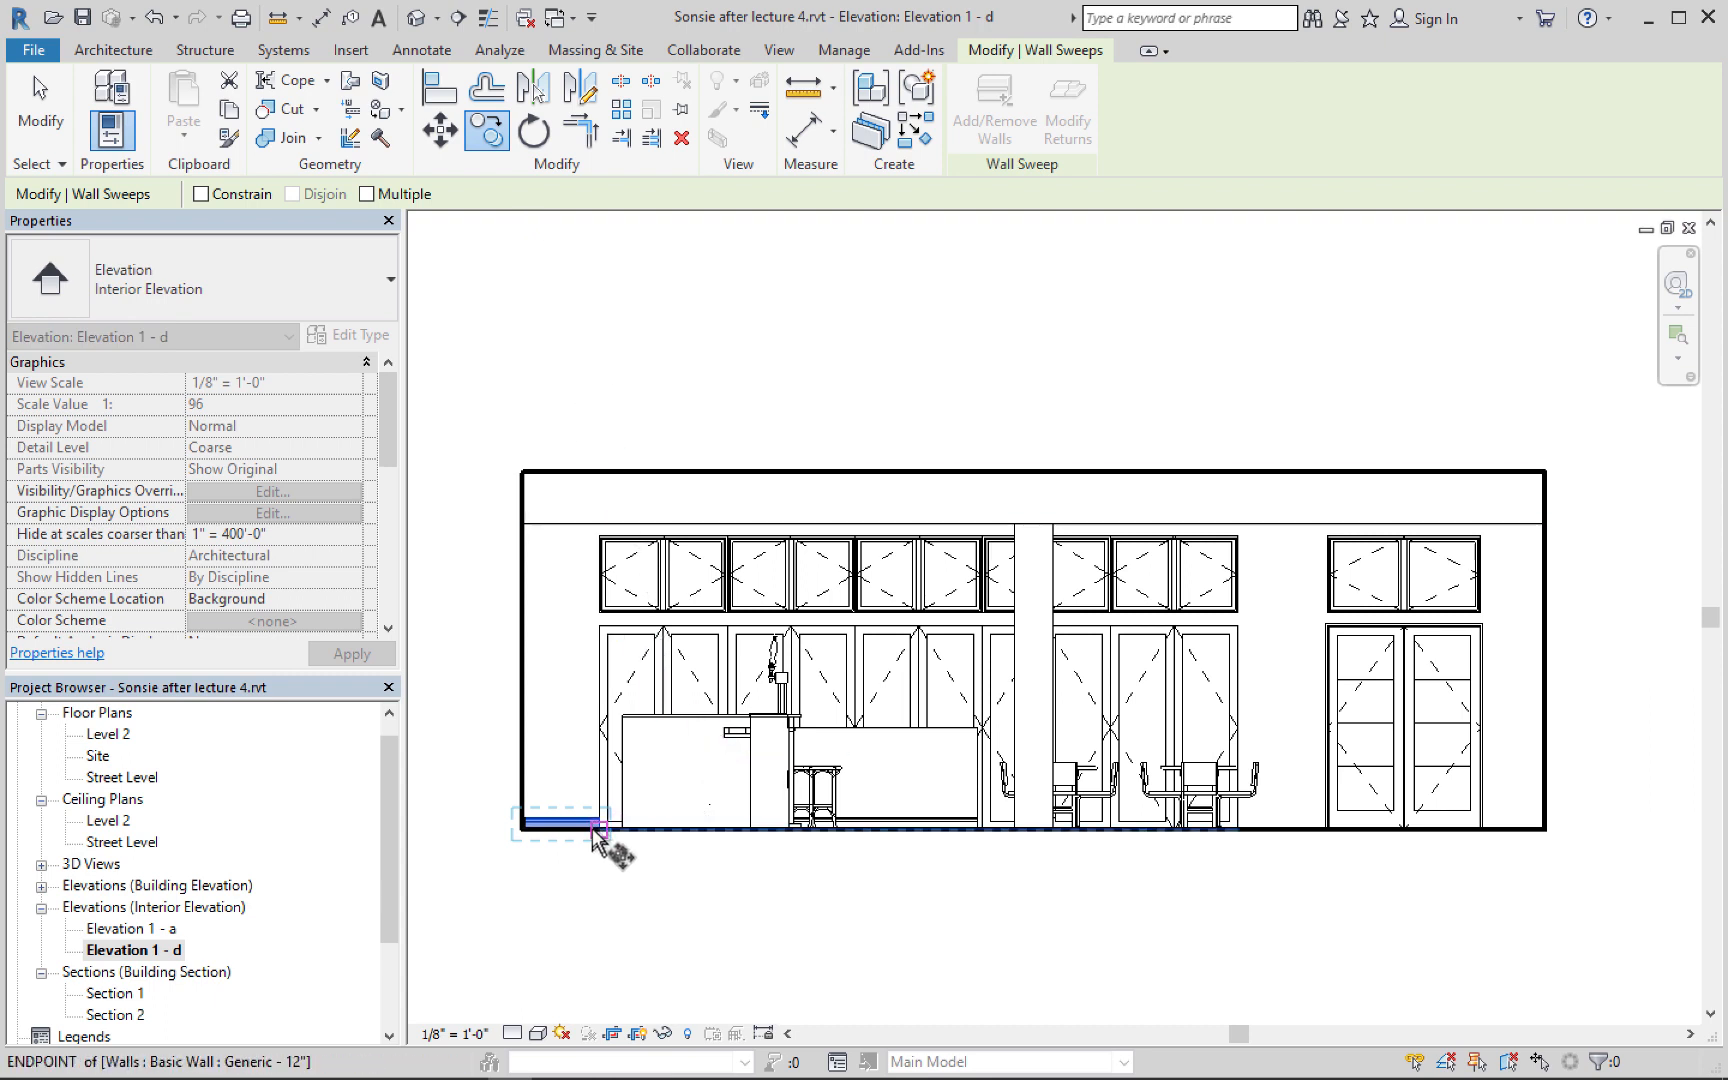
click(601, 830)
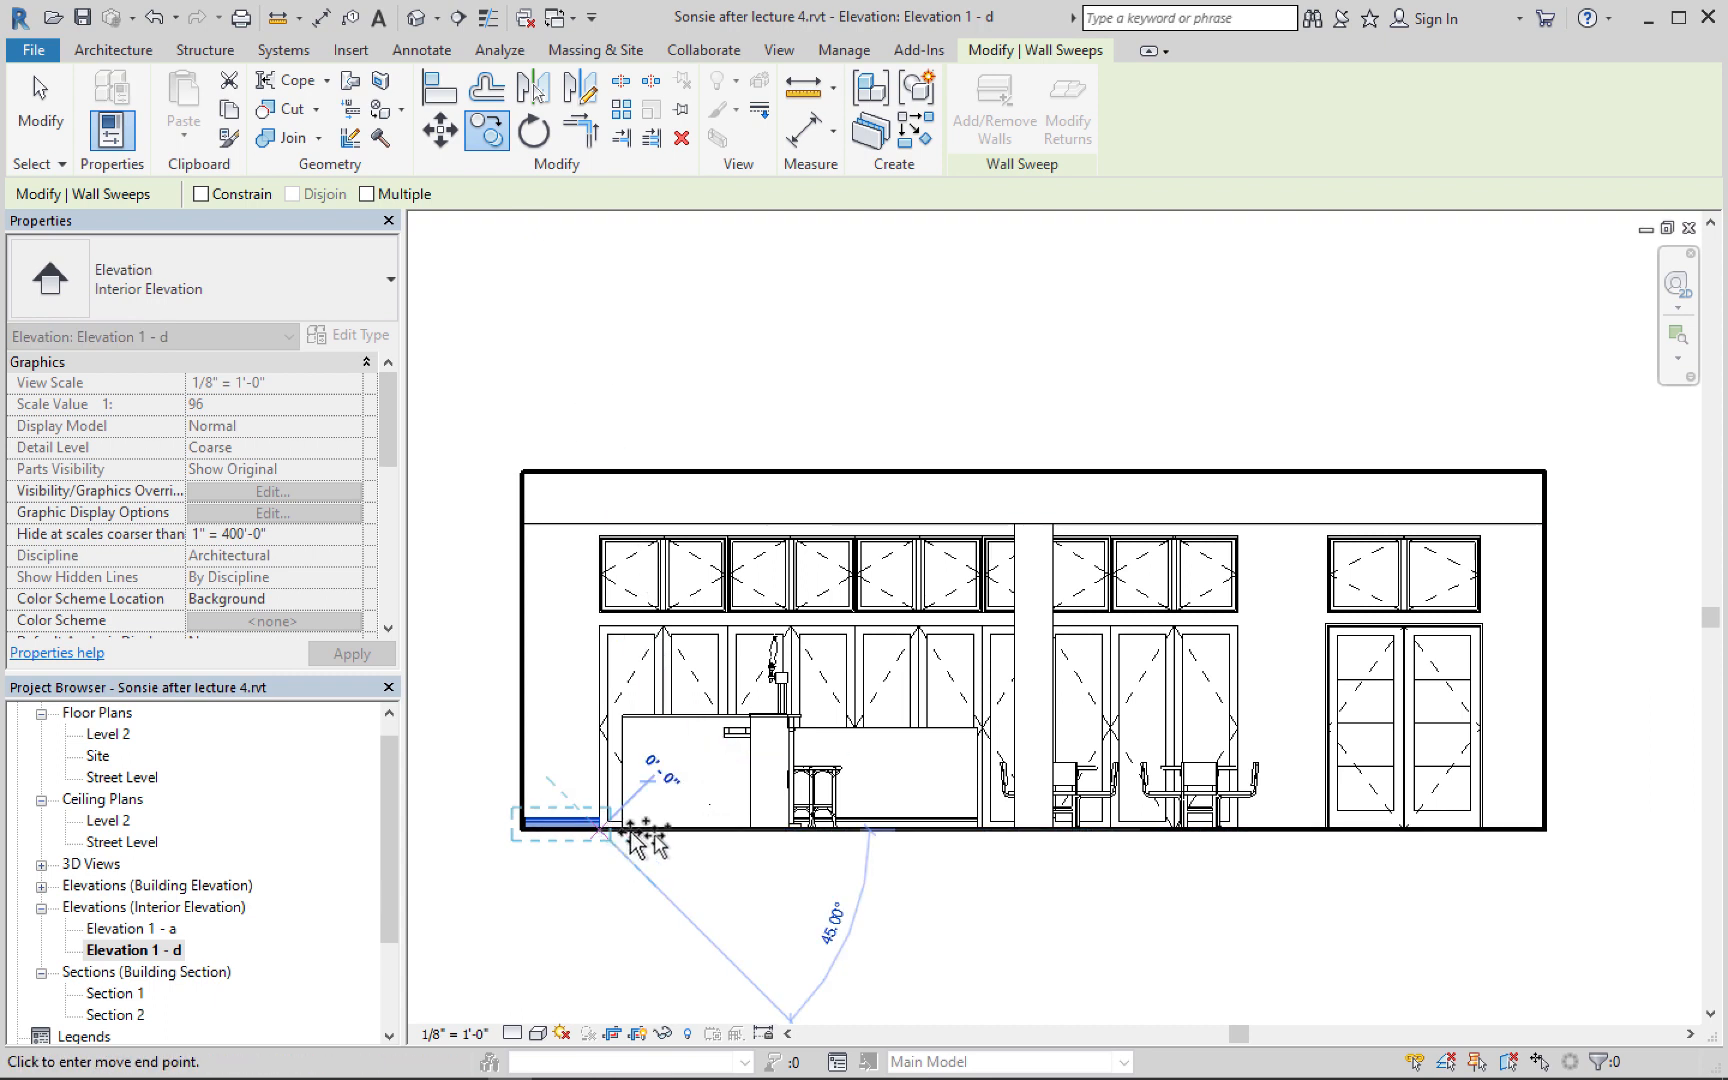
click(1322, 830)
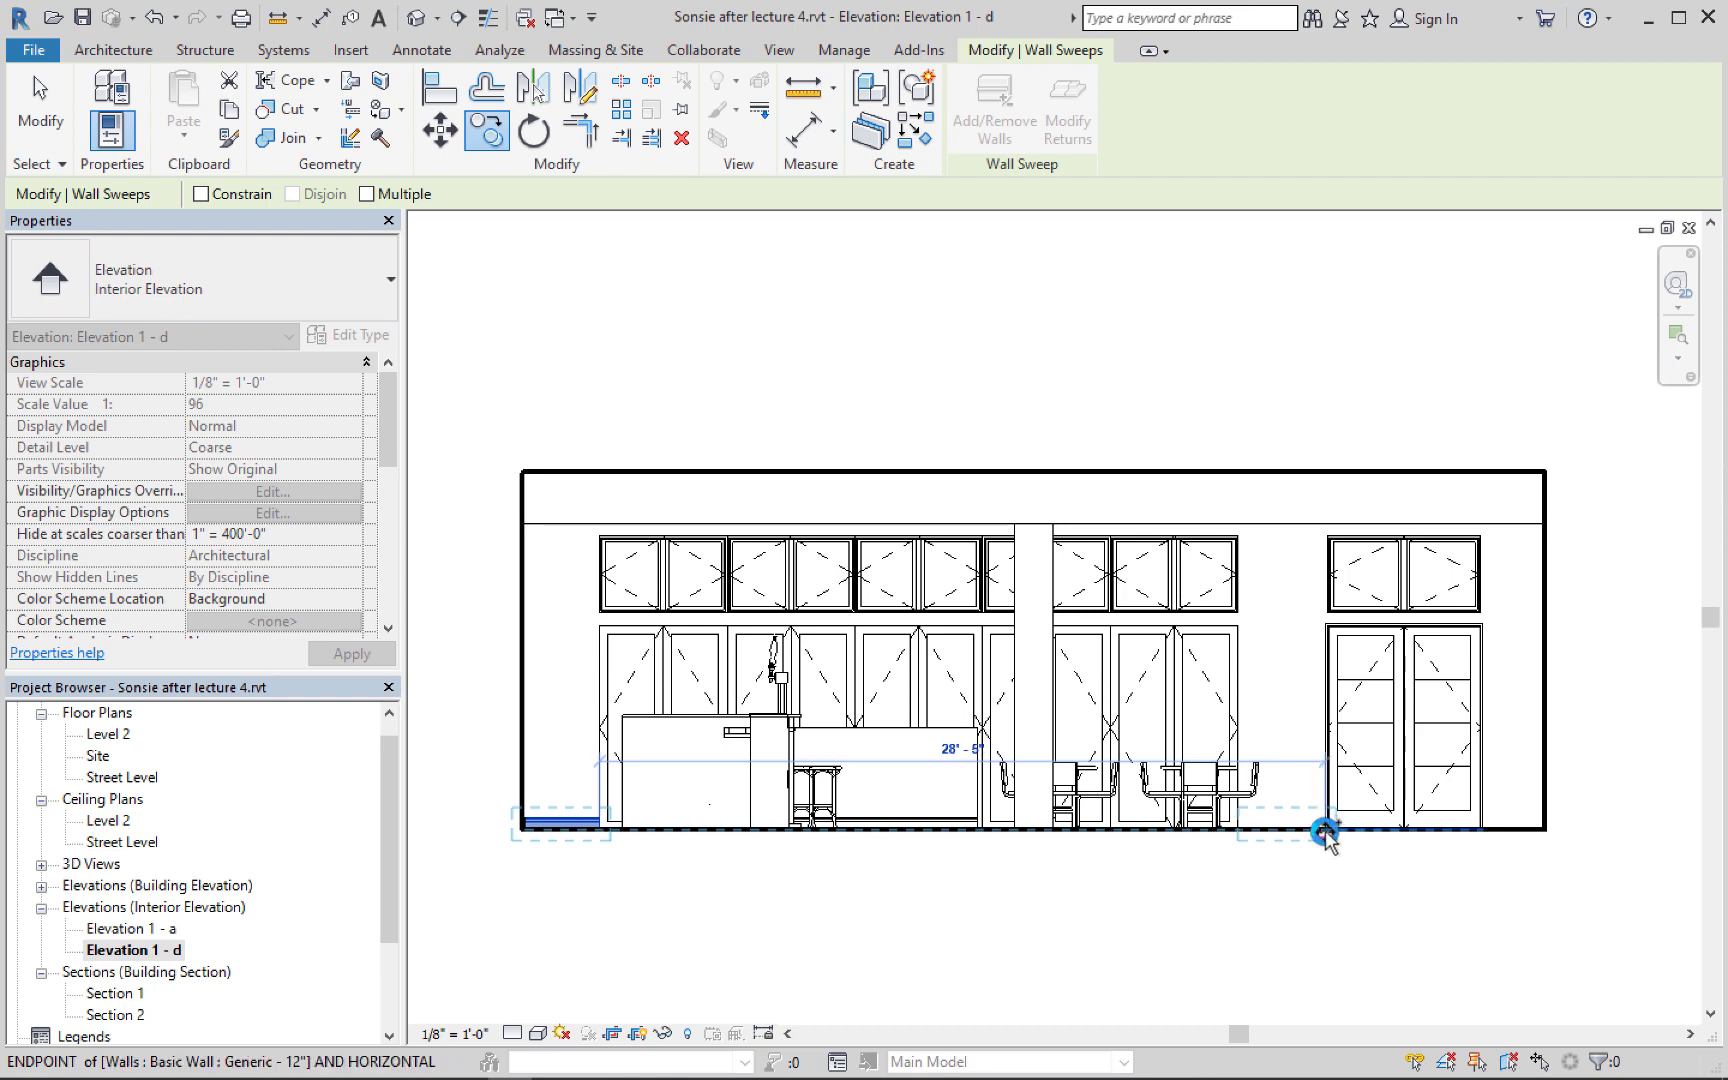
drag(1236, 828, 1238, 832)
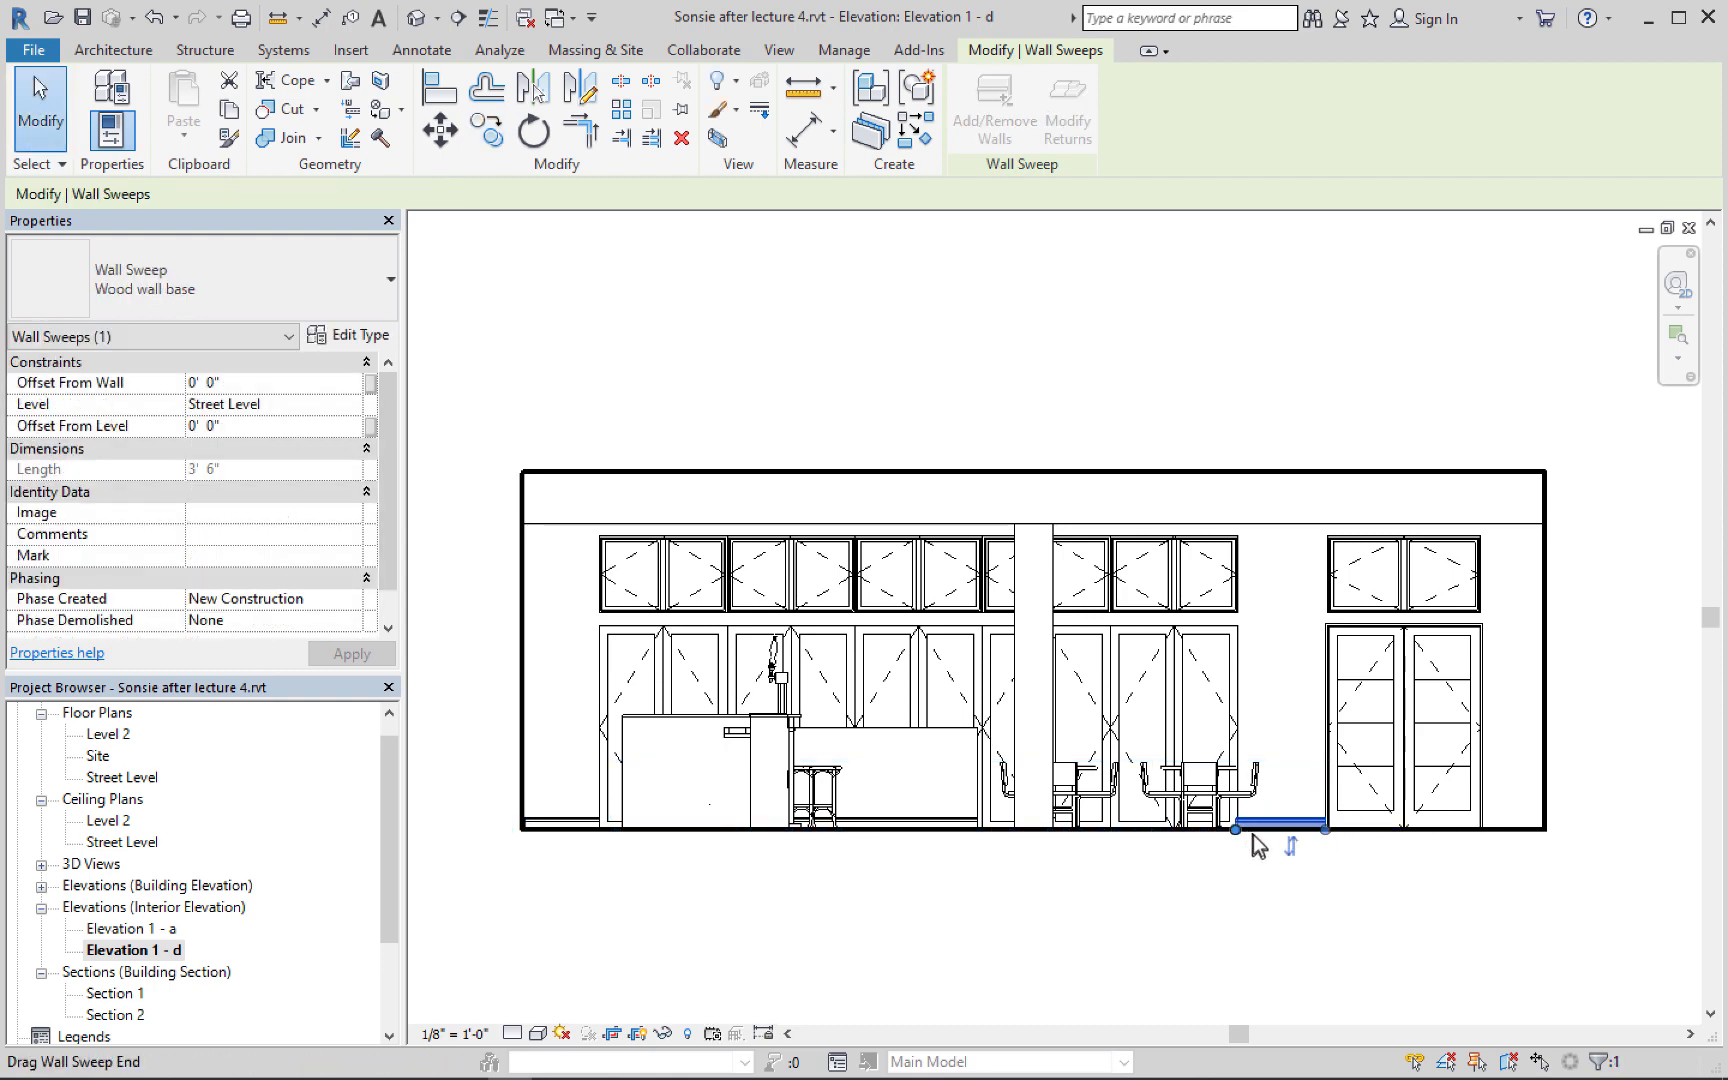
scroll(1258, 845, up, 5)
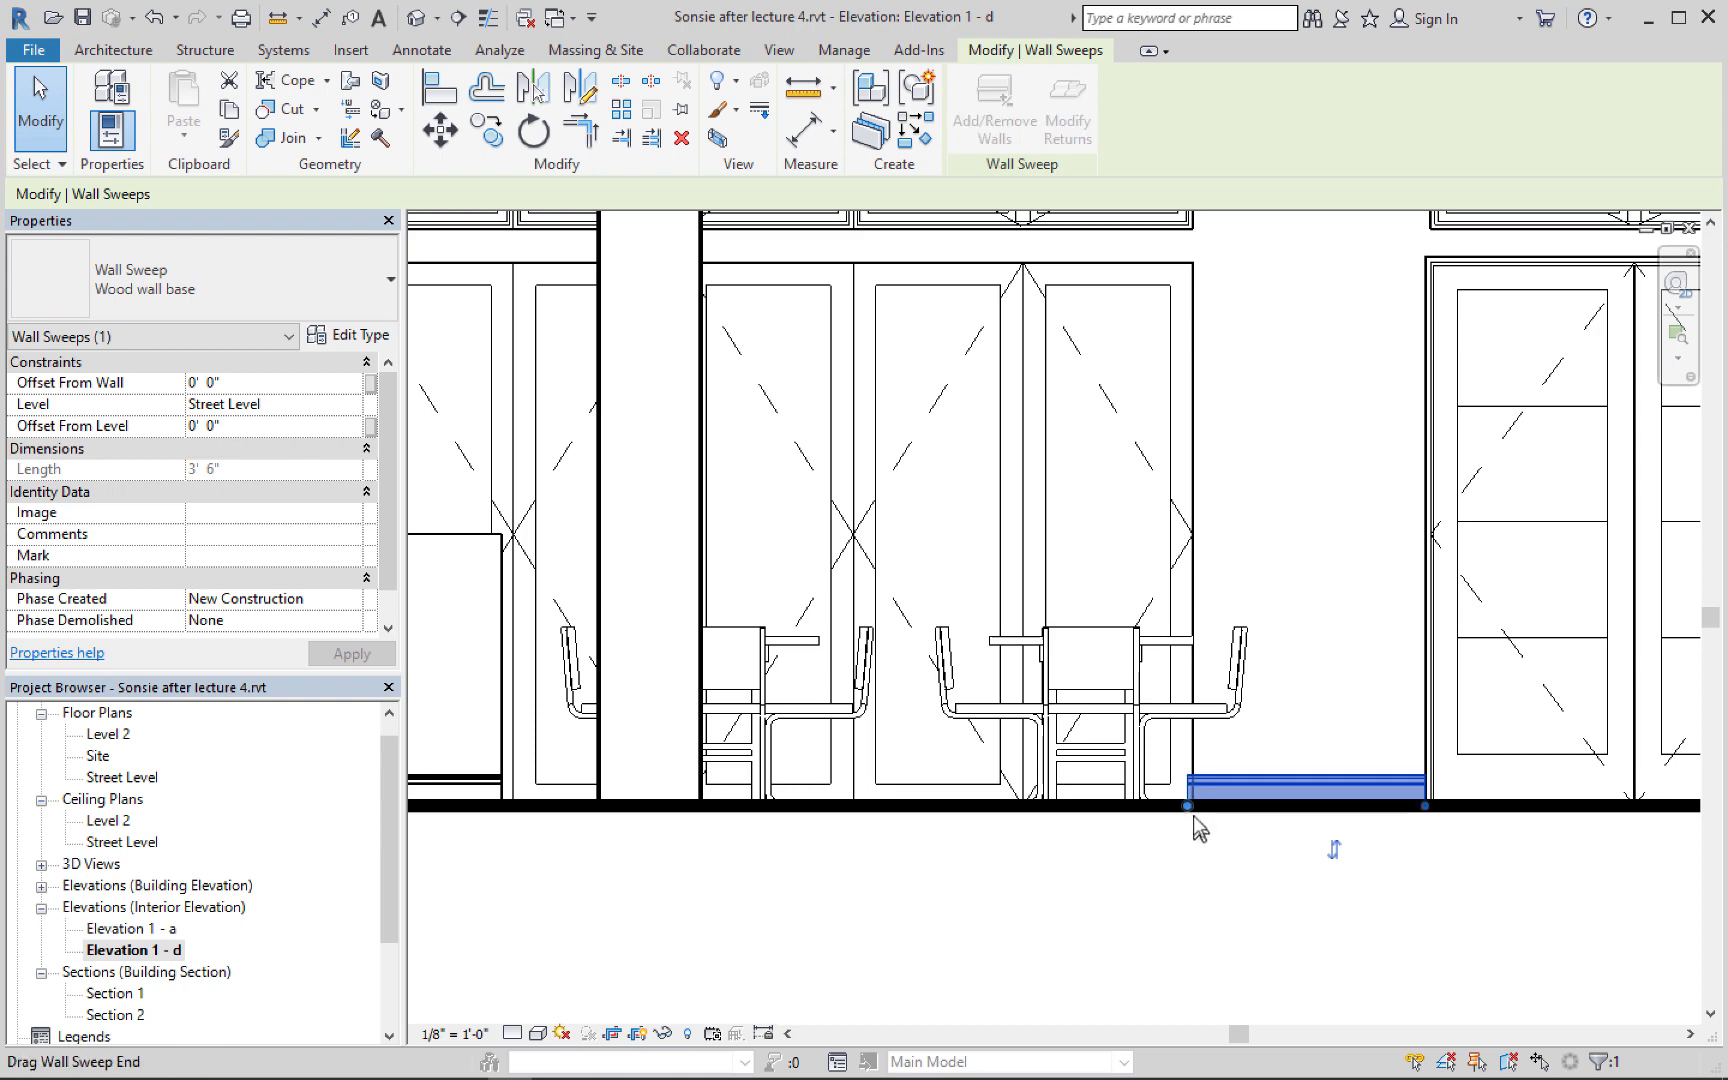
drag(1193, 815, 1194, 813)
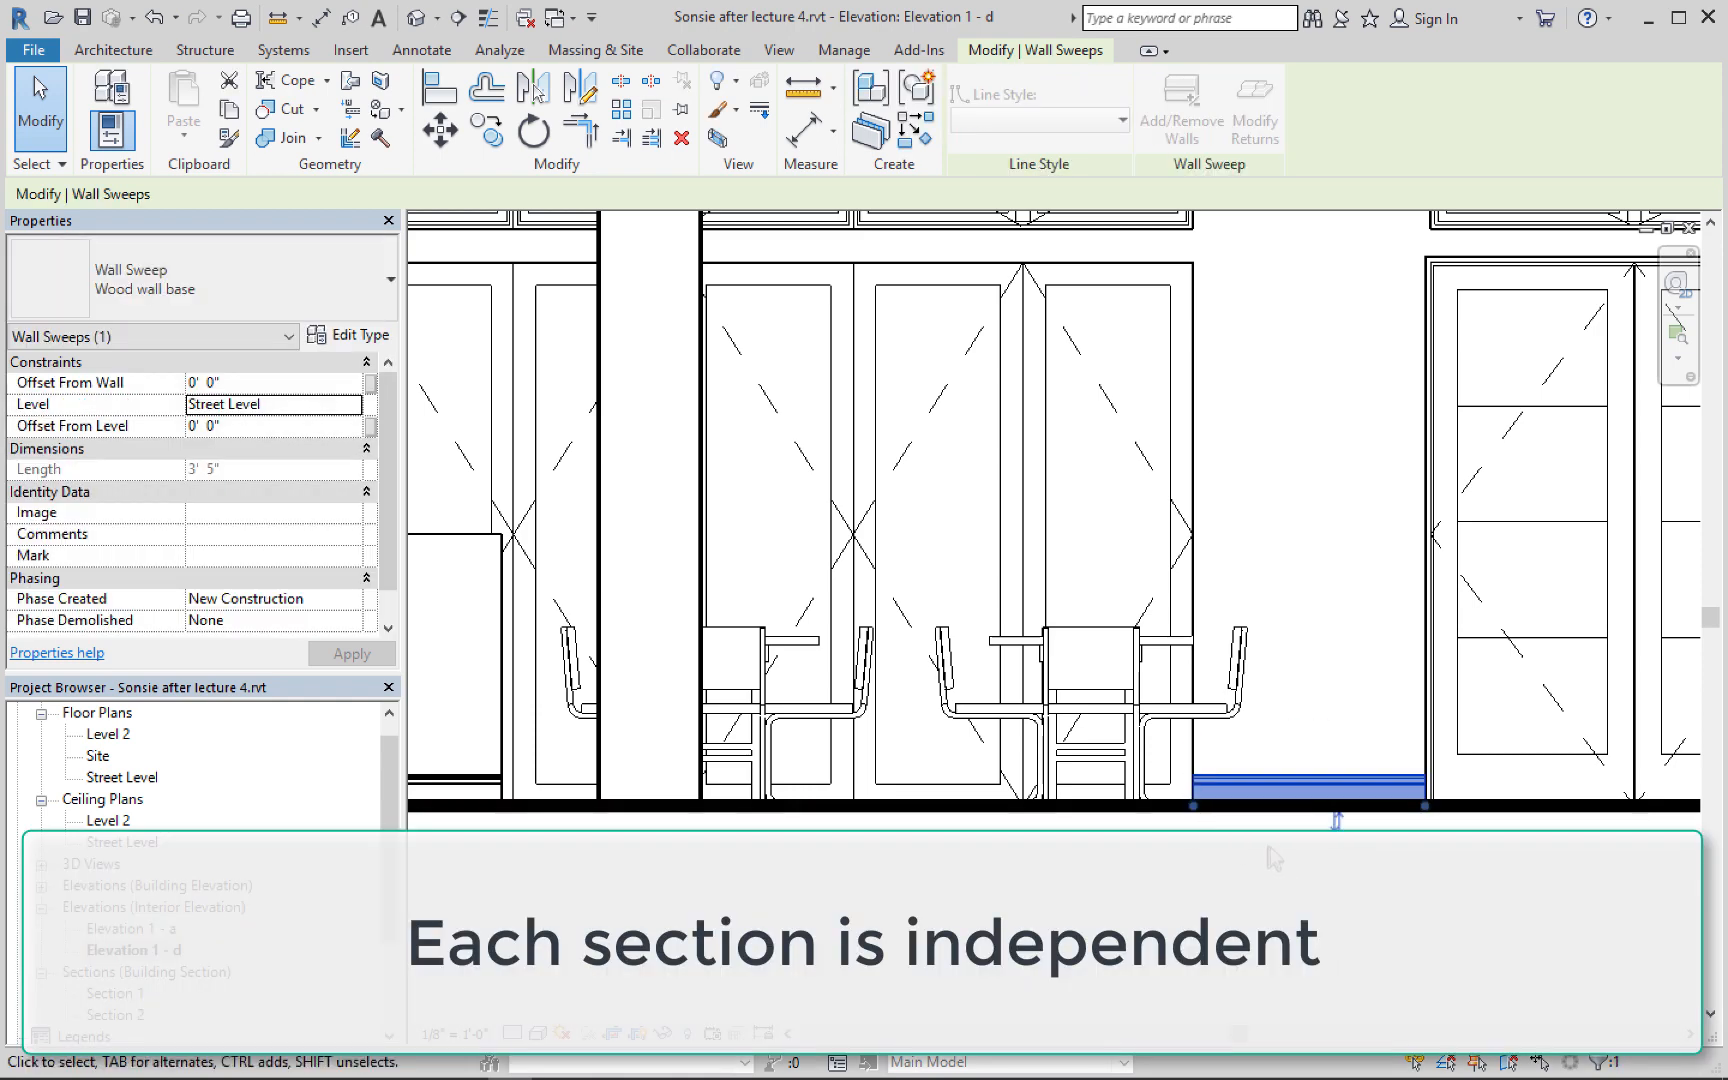
Copy the base sweep to the corner stretch beyond the double door and shorten it to end at the door frame
middle_drag(1290, 868, 706, 885)
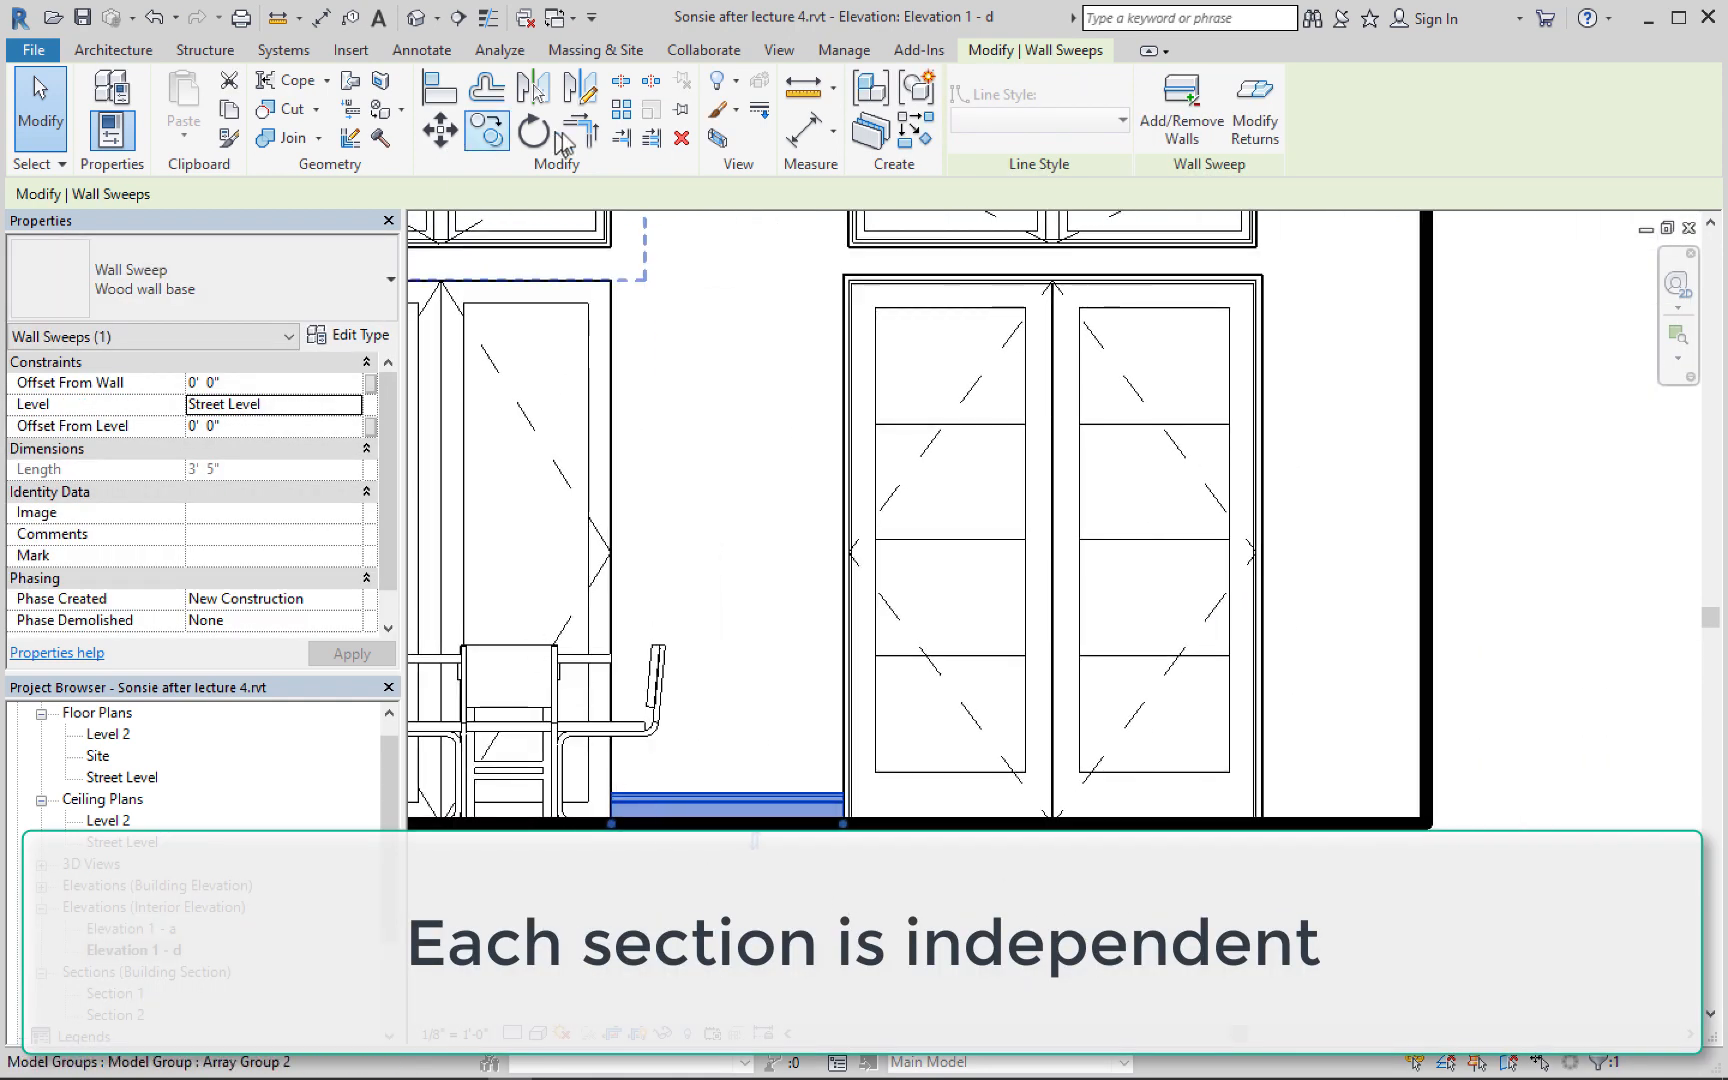
click(486, 130)
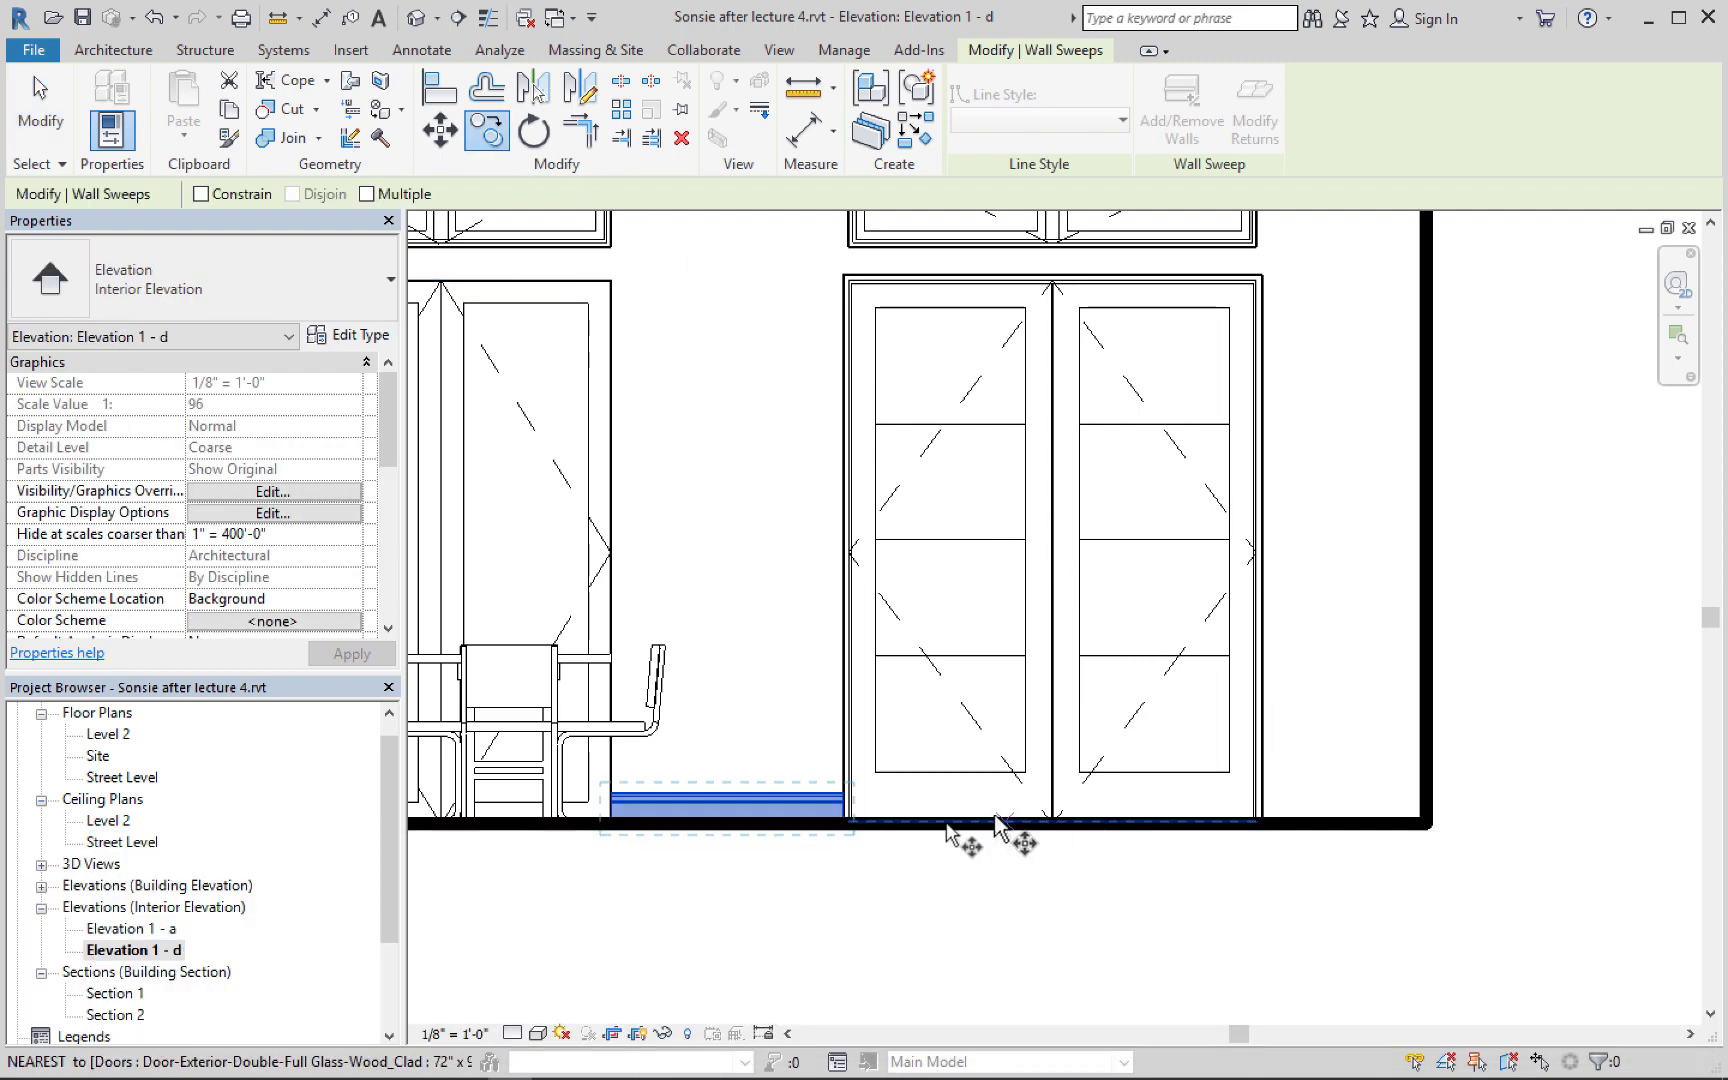
click(855, 822)
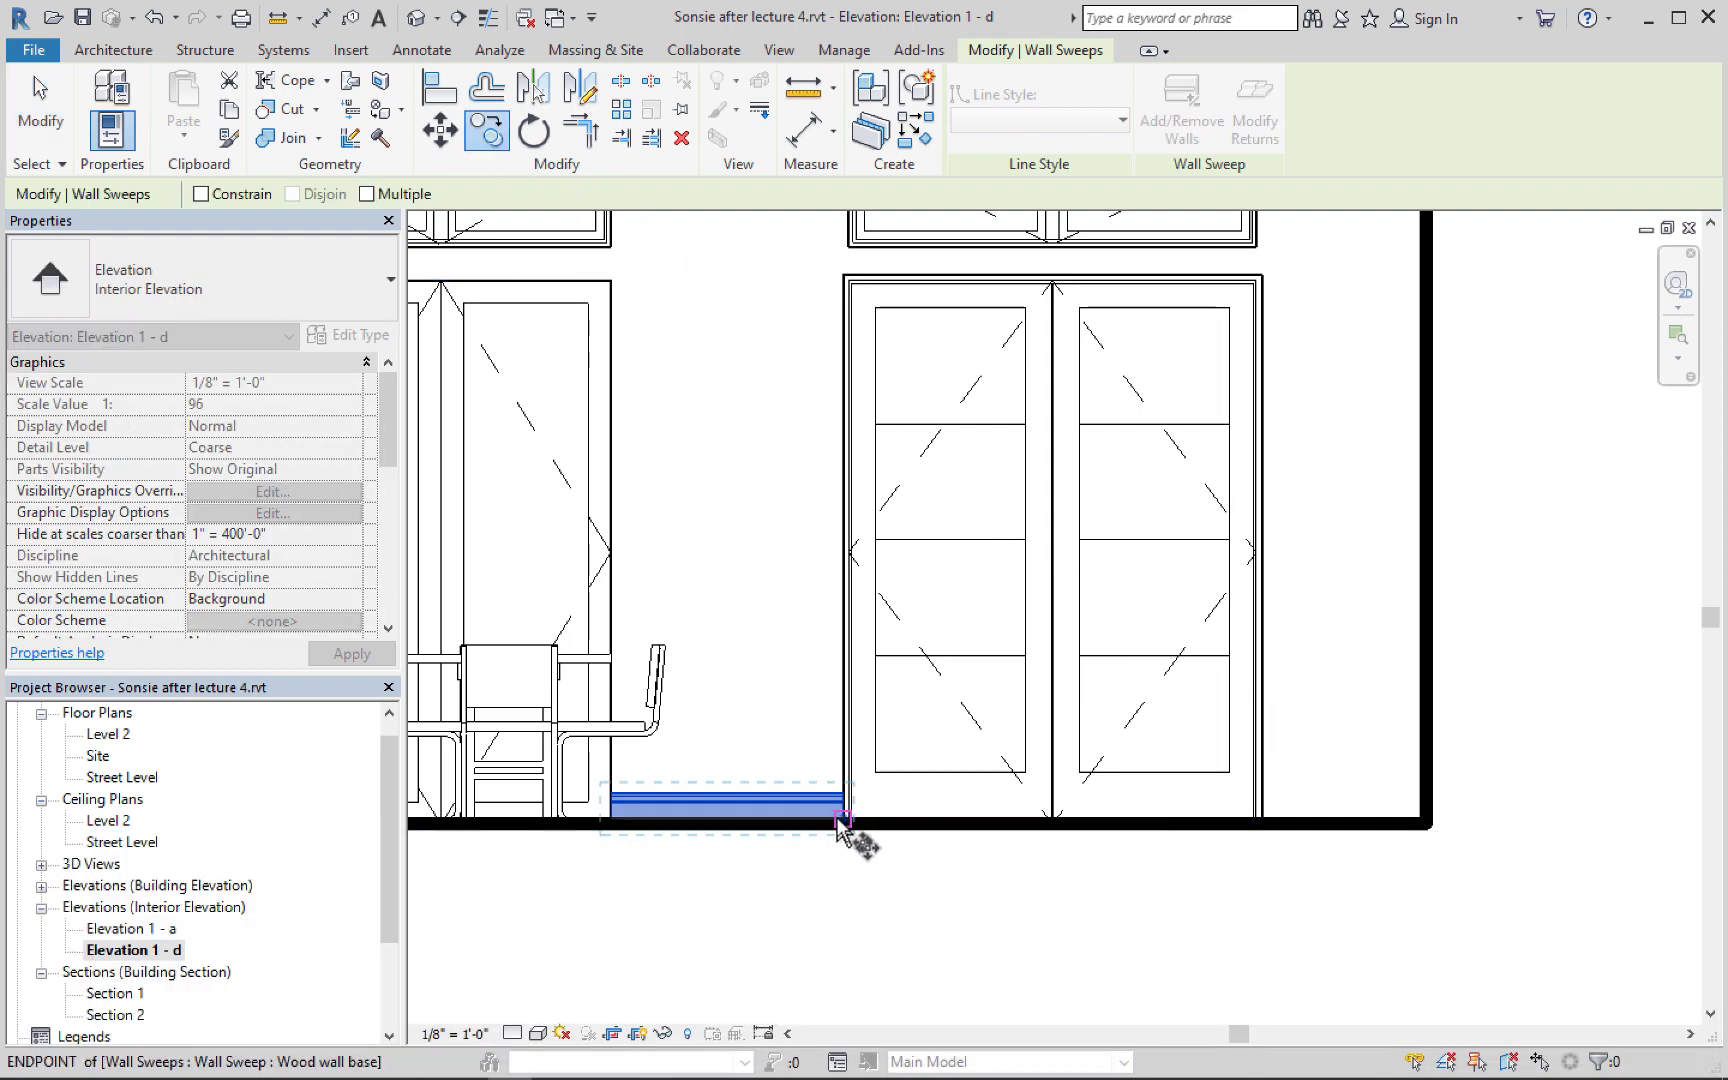
click(1428, 822)
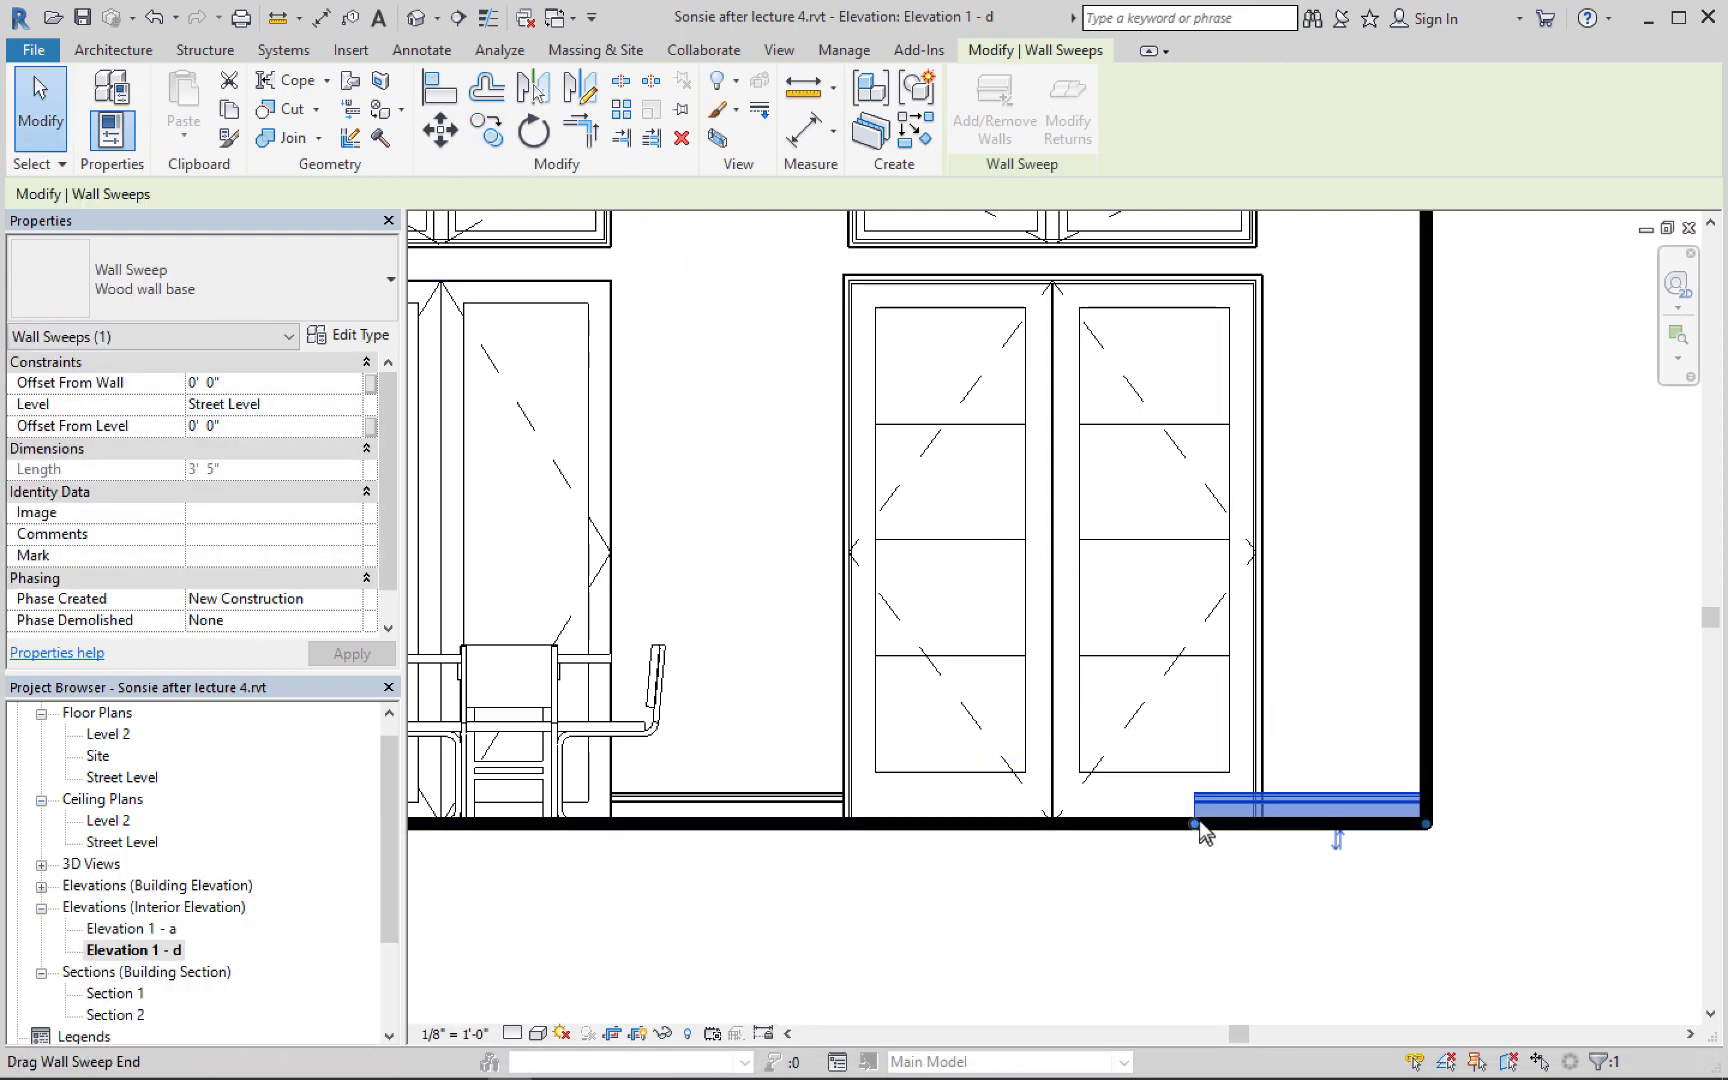
drag(1200, 823, 1262, 822)
key(Escape)
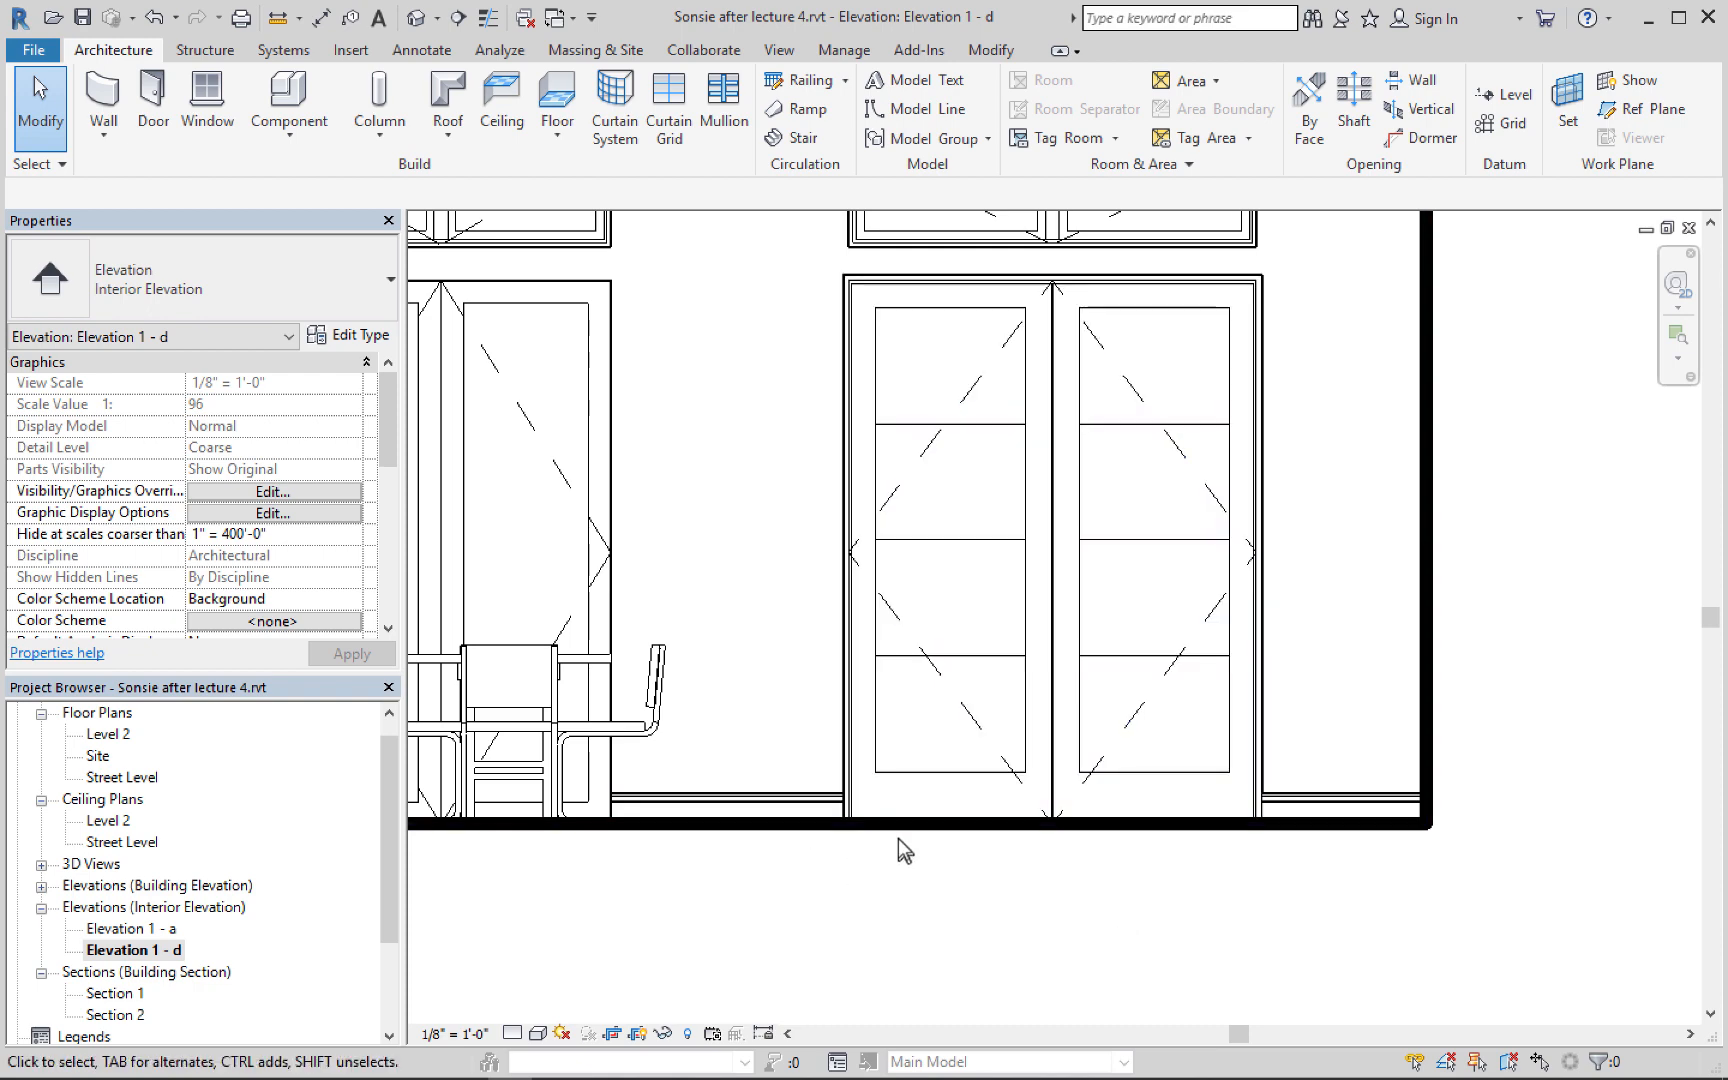
scroll(898, 838, down, 1)
scroll(898, 838, down, 4)
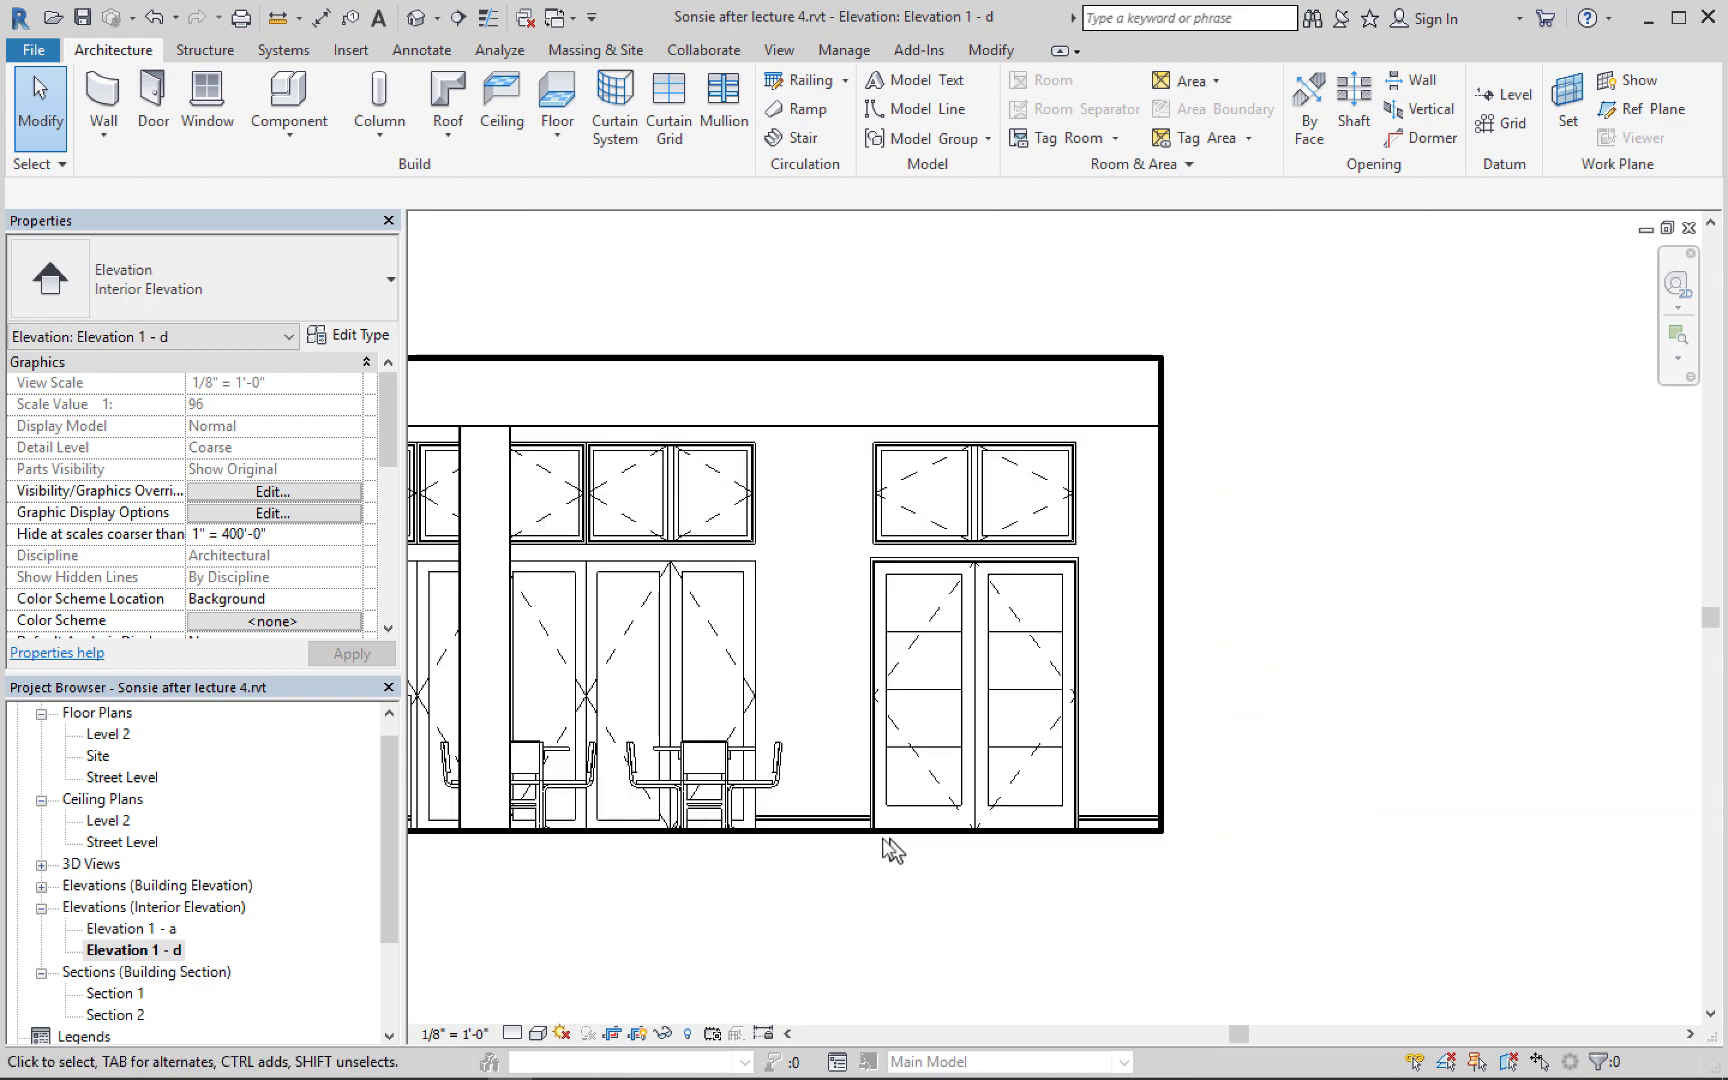
scroll(857, 835, down, 2)
middle_drag(928, 857, 1310, 850)
scroll(1242, 836, up, 1)
scroll(1208, 829, up, 1)
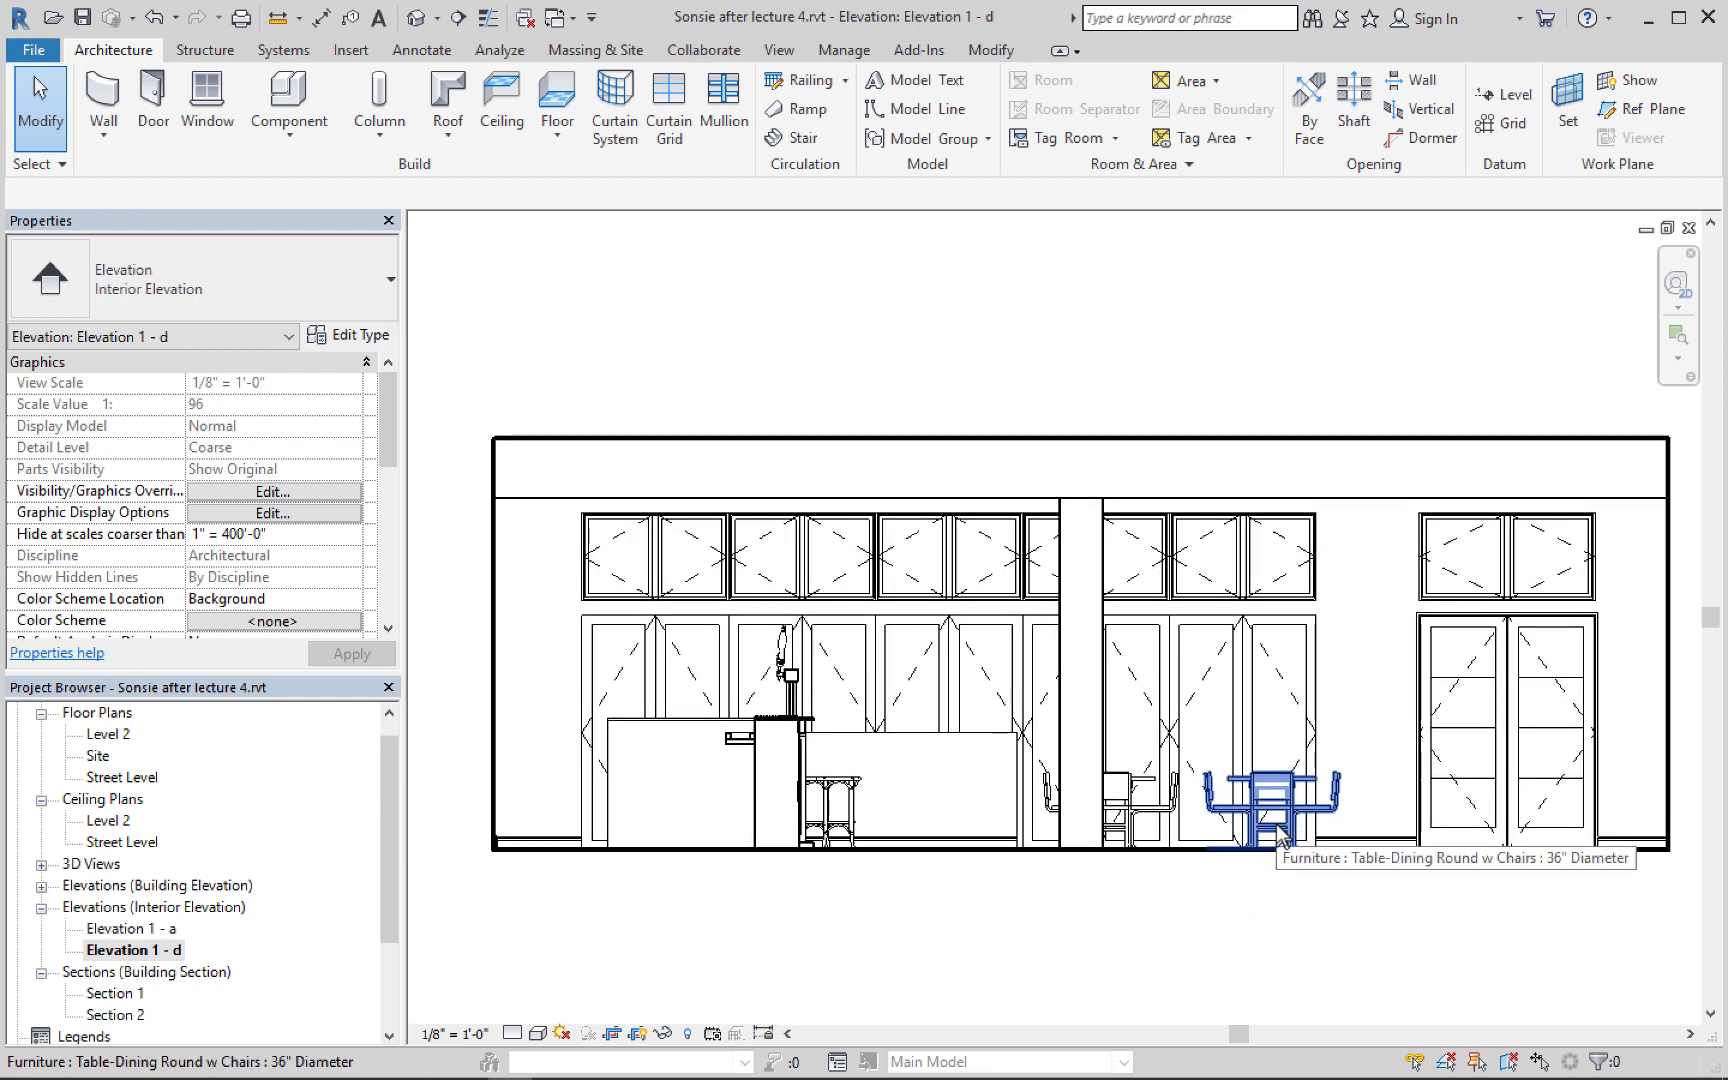